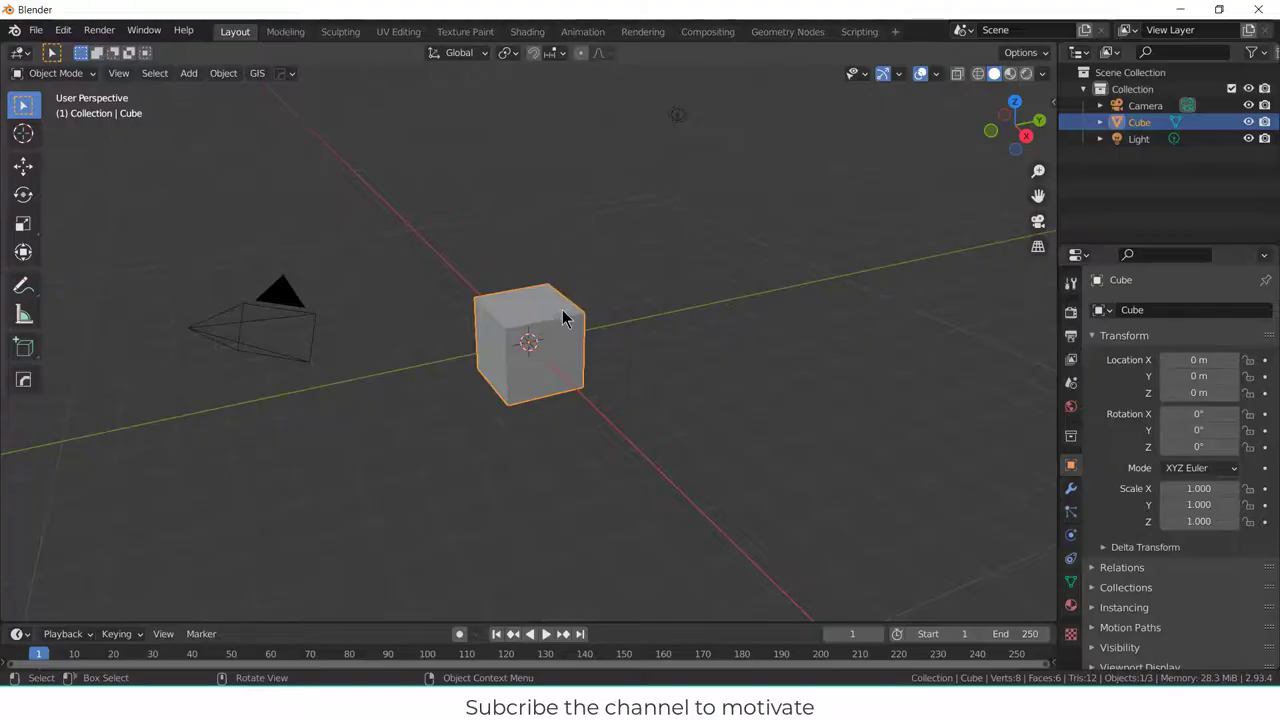
- Delete the default cube and add a plane at the origin
key(x)
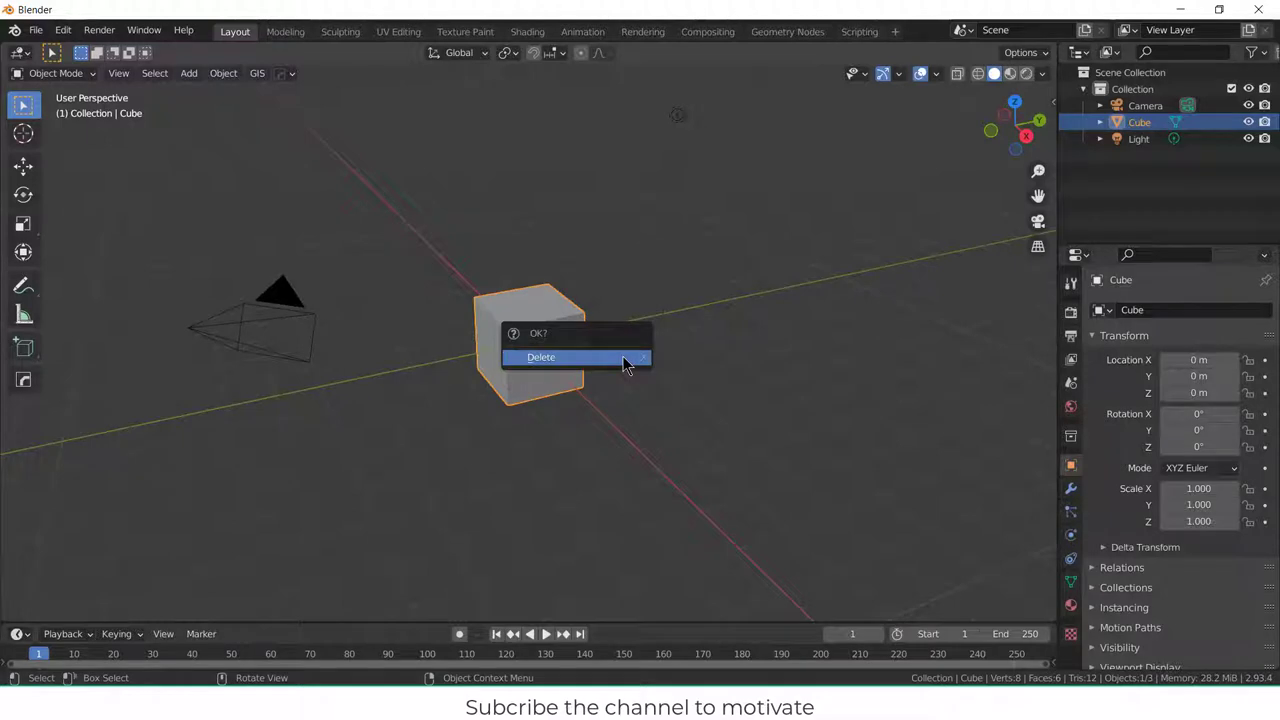
click(624, 365)
key(KP_1)
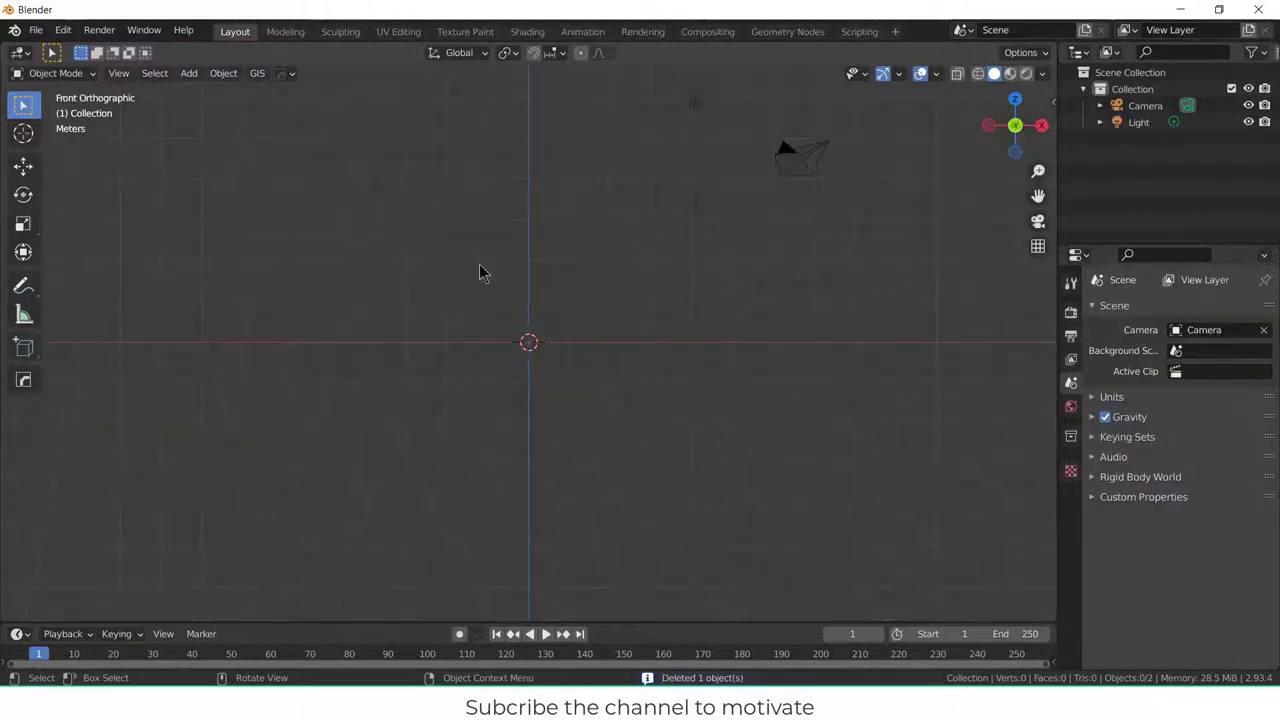
click(190, 78)
mouse_move(207, 93)
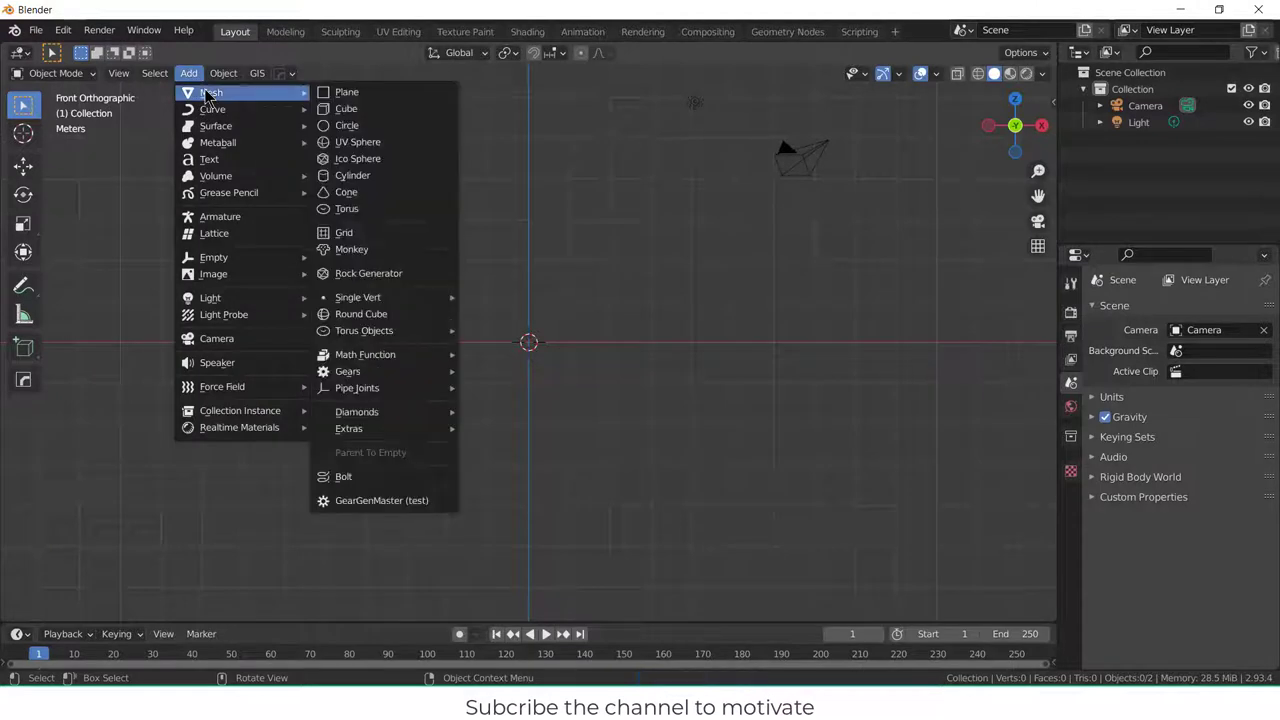
click(331, 93)
- In top view, scale the plane to 1.5 along X
key(KP_7)
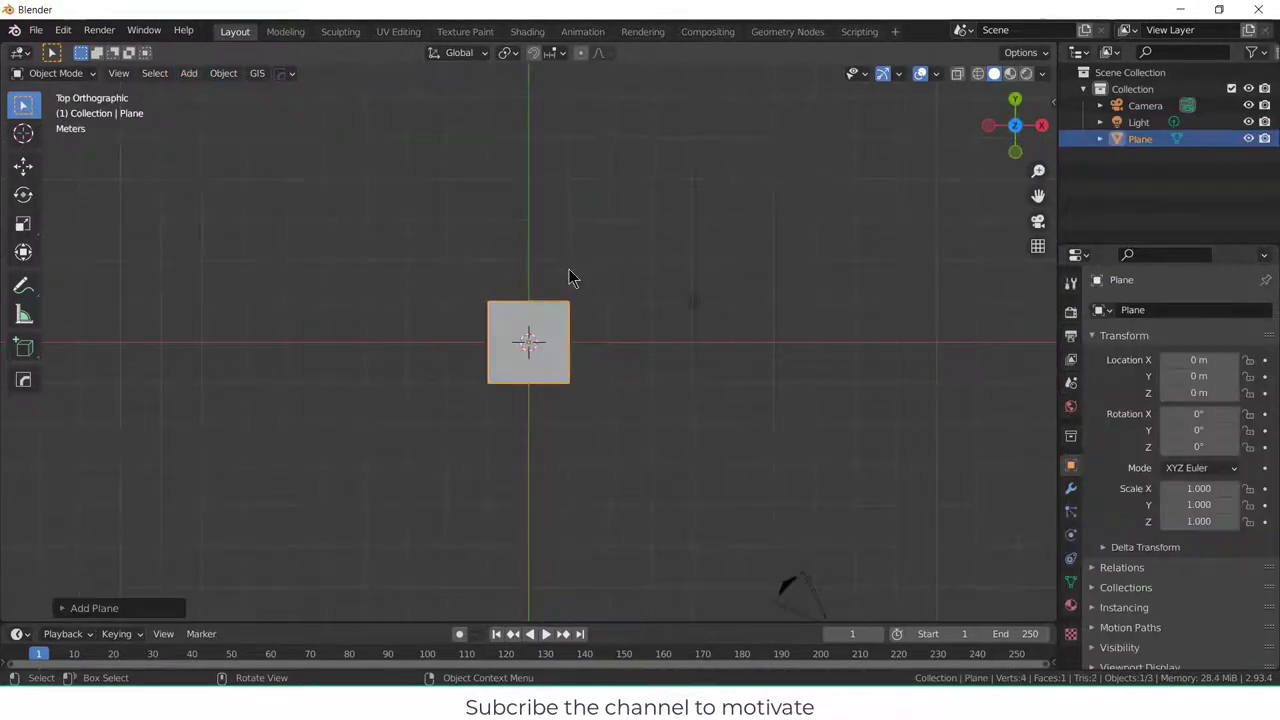
key(s)
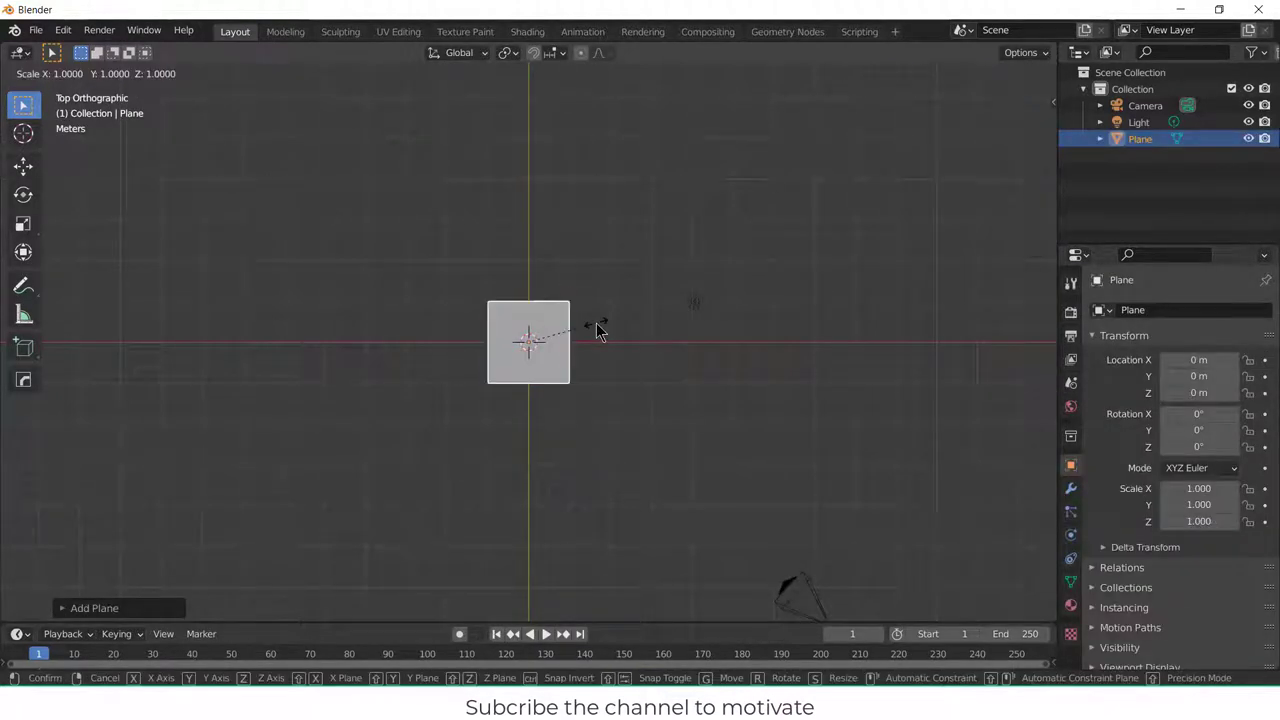
text(x1.5)
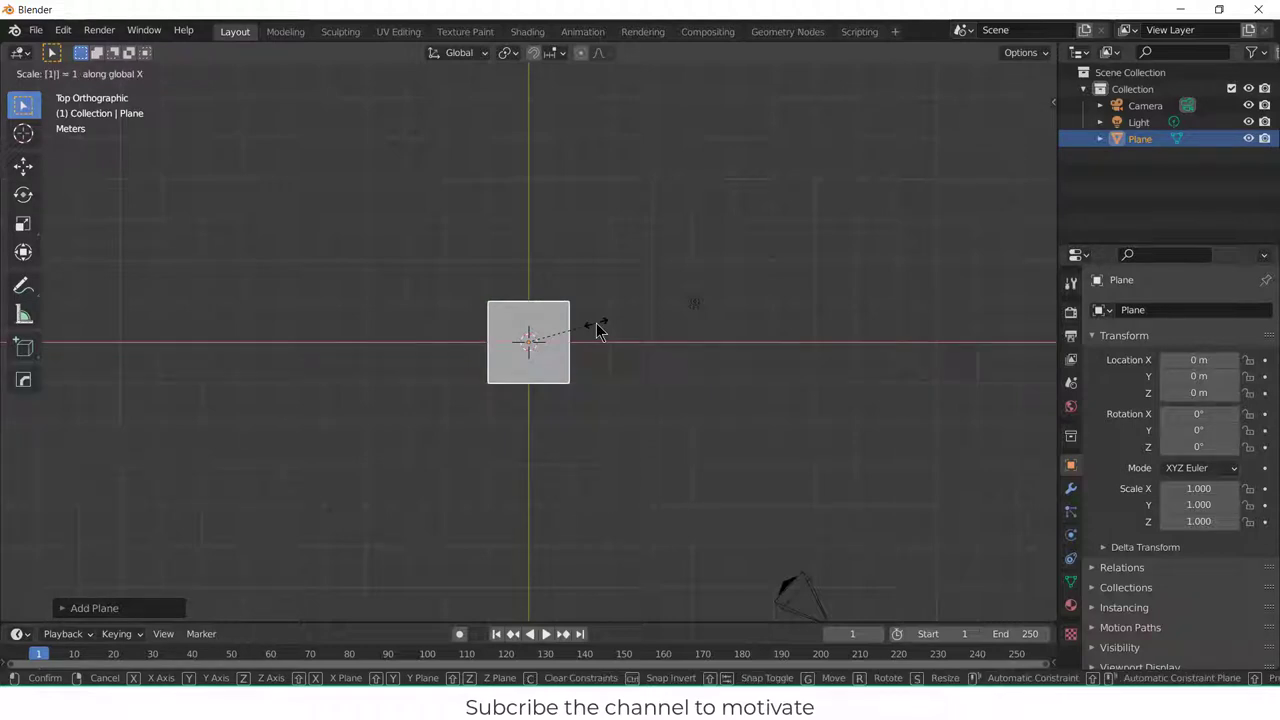
key(Return)
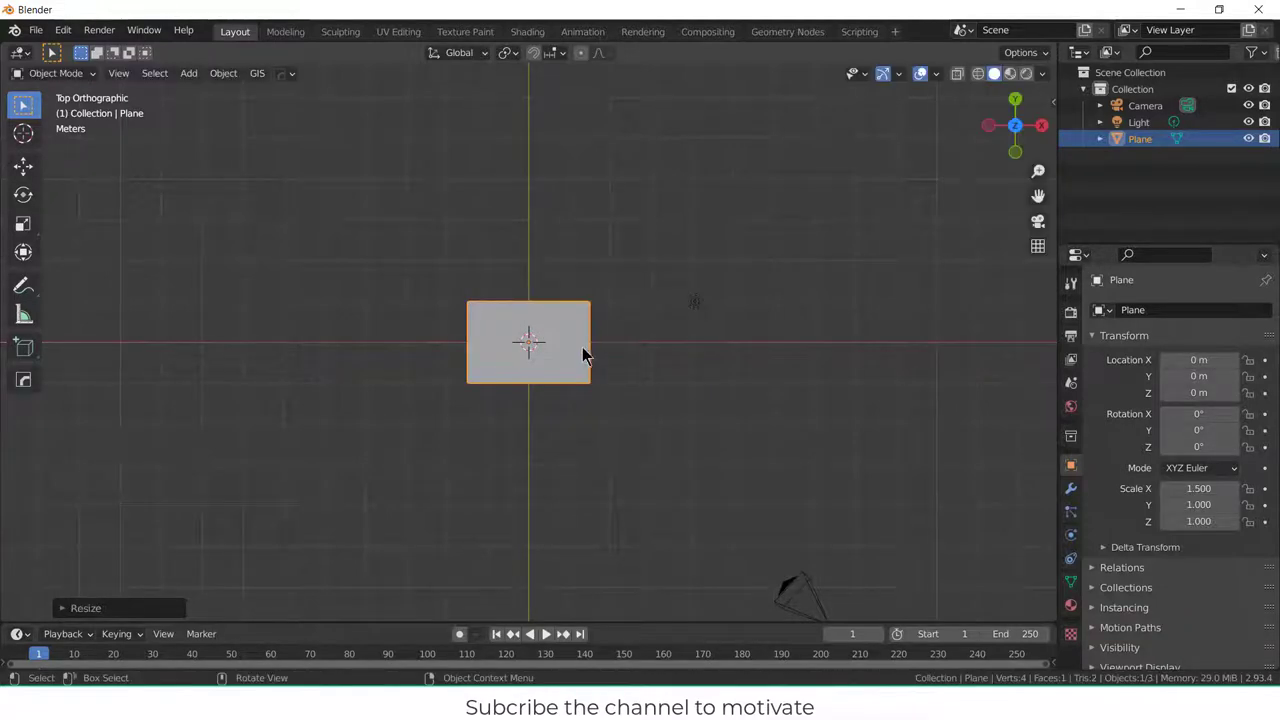
scroll(581, 348, up, 3)
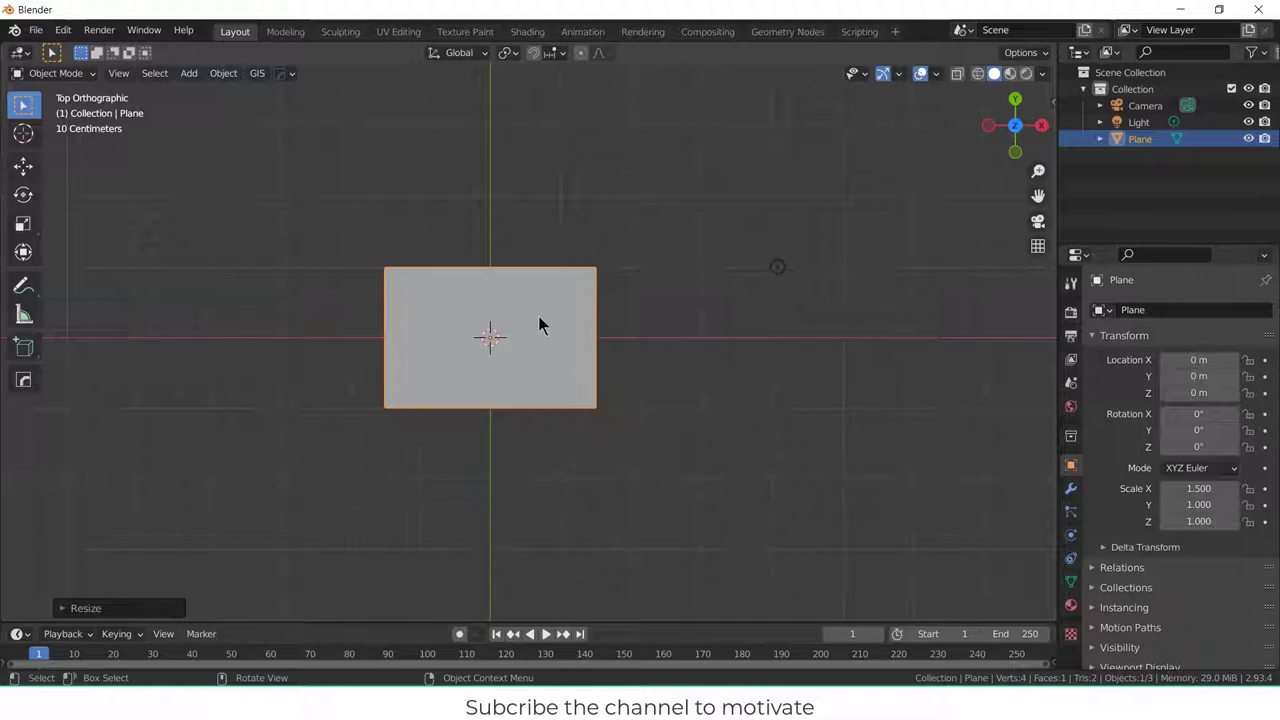
- In Edit Mode with edge select, select the plane's two long edges
key(Tab)
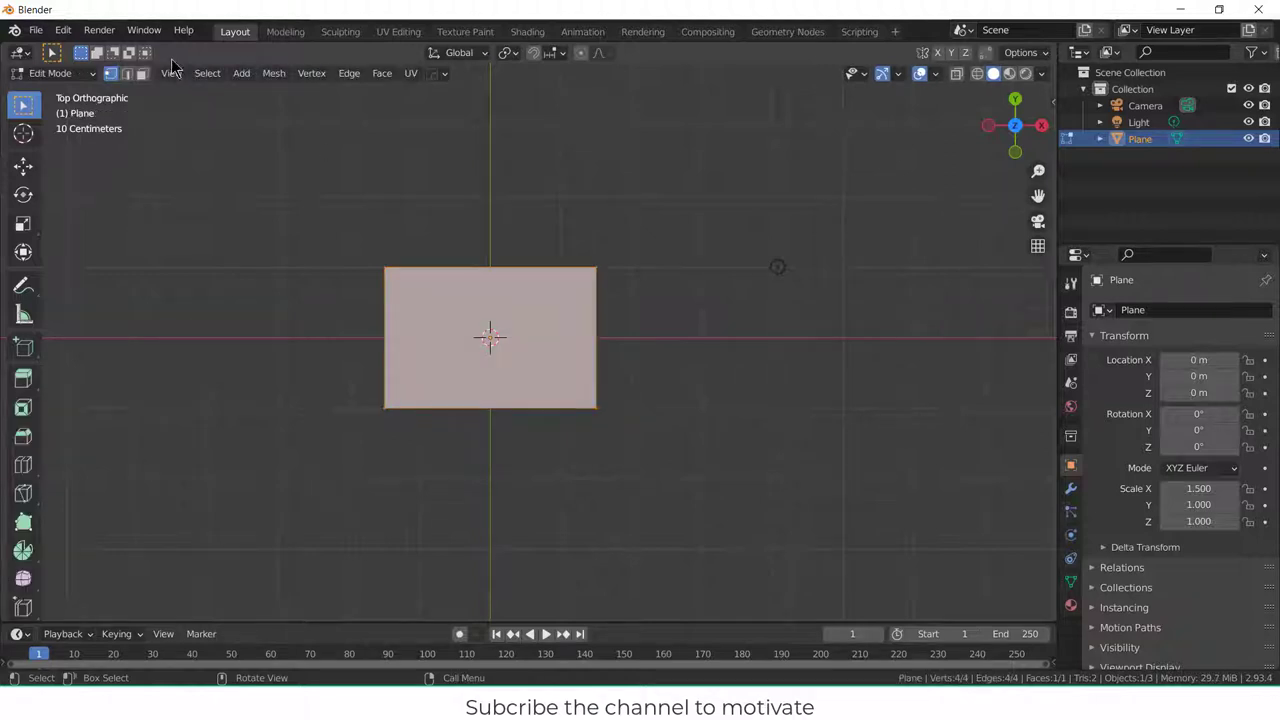
click(126, 73)
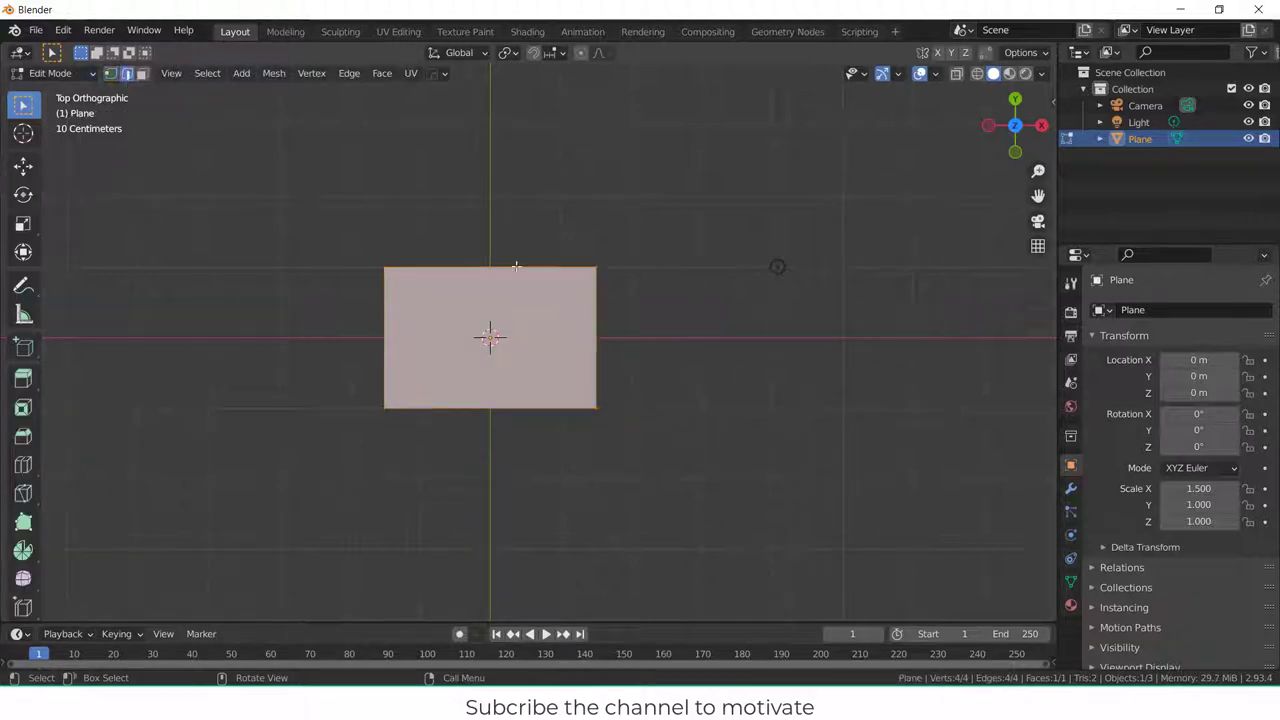
click(538, 397)
key(shift)
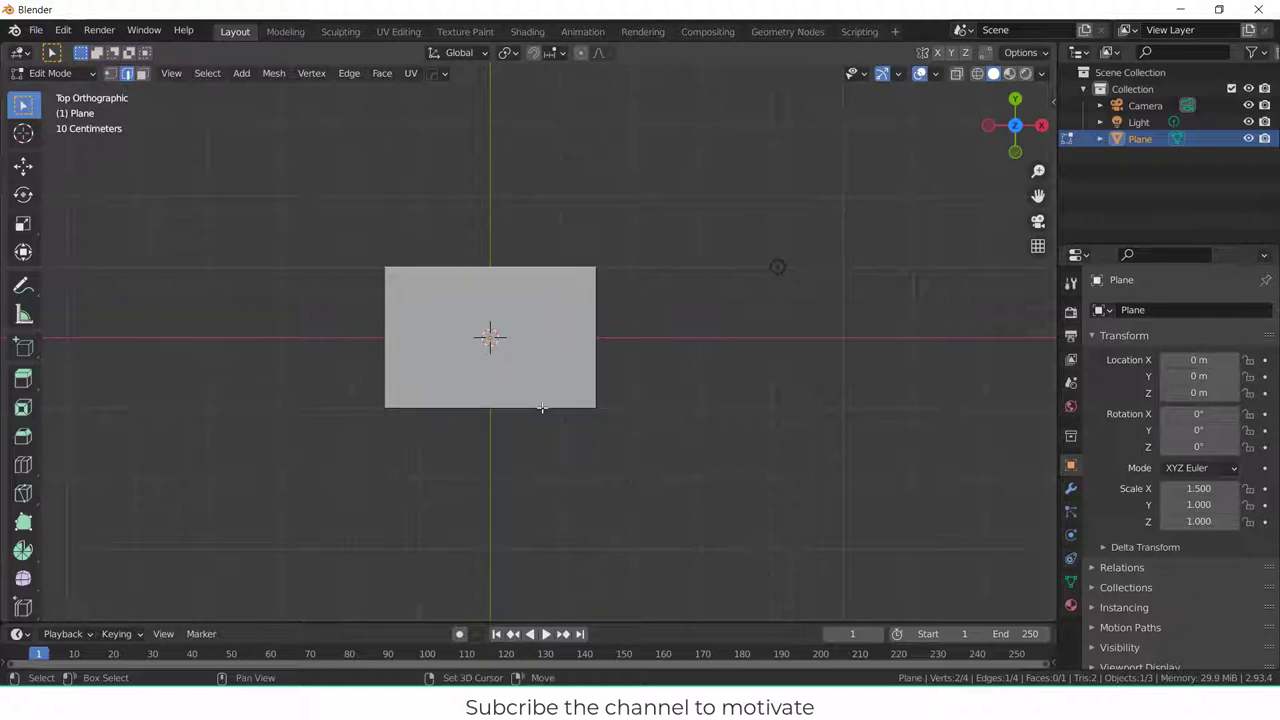
shift+click(541, 407)
middle_drag(578, 402, 667, 266)
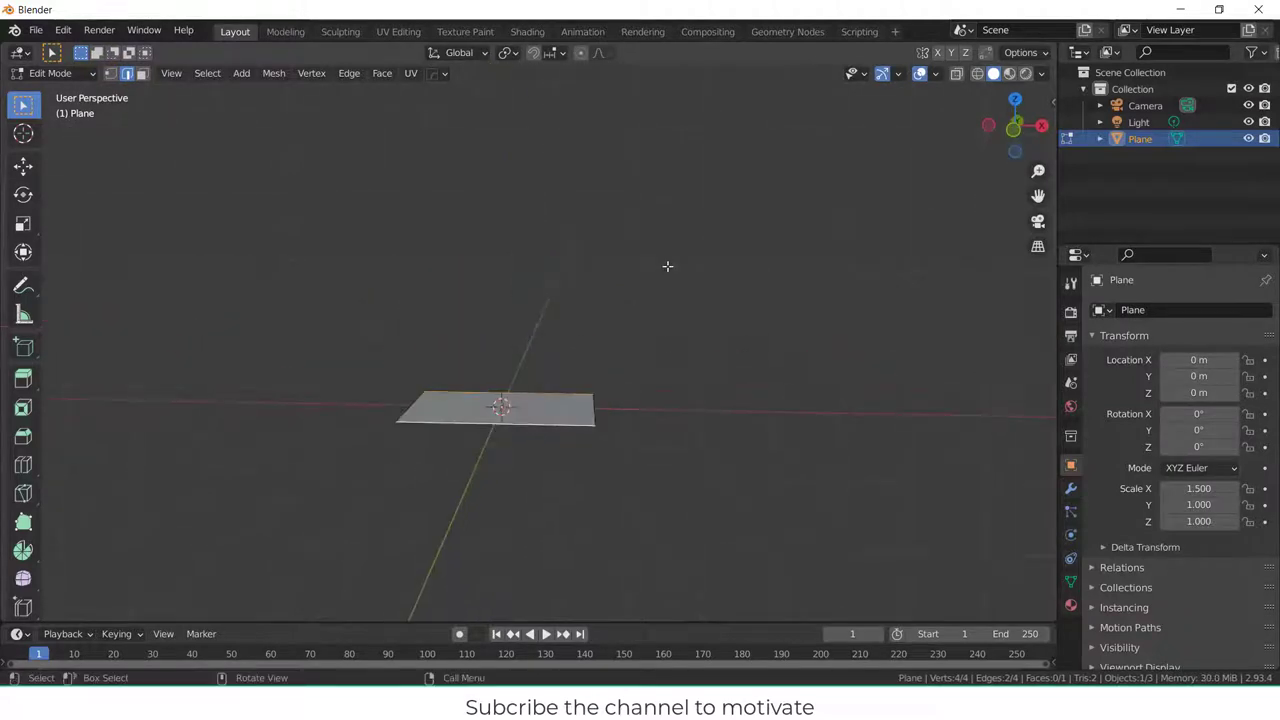
- From front view, extrude the selected edges upward by 0.3 m
key(KP_1)
scroll(530, 461, up, 3)
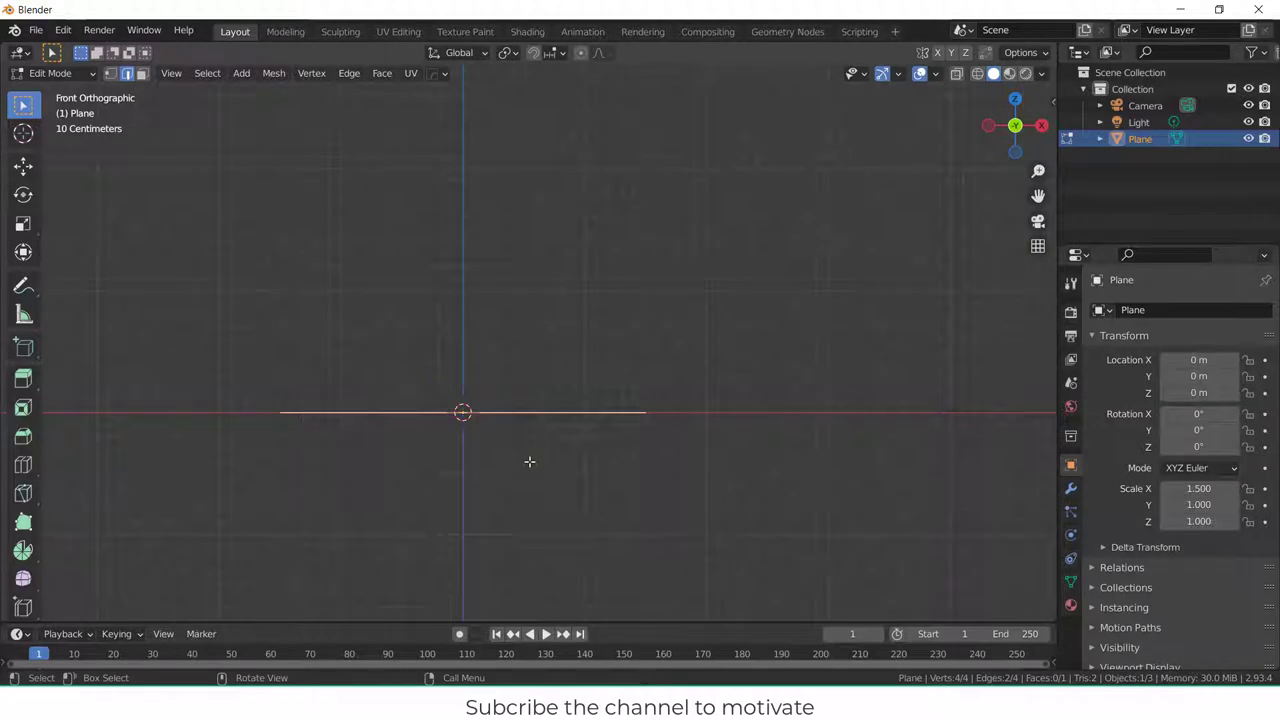
key(e)
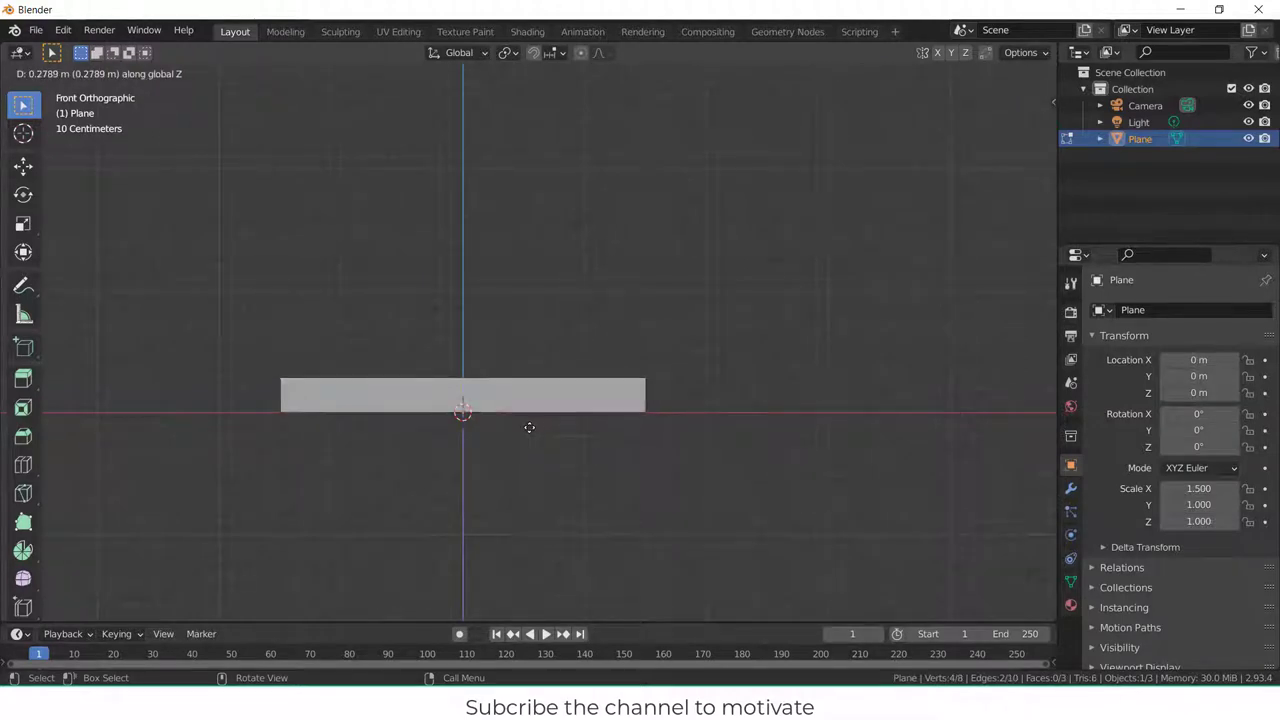
text(0.3)
key(Return)
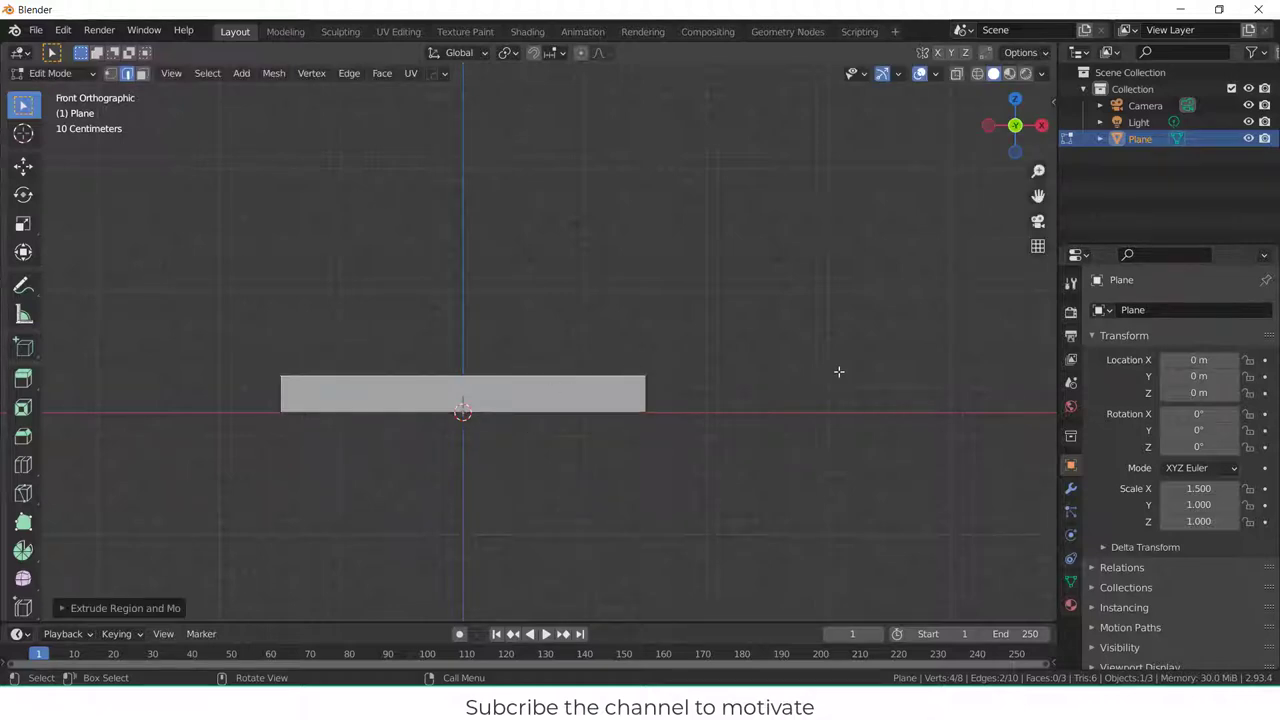
click(391, 423)
- Add a single loop cut through the middle of the channel
scroll(444, 406, up, 2)
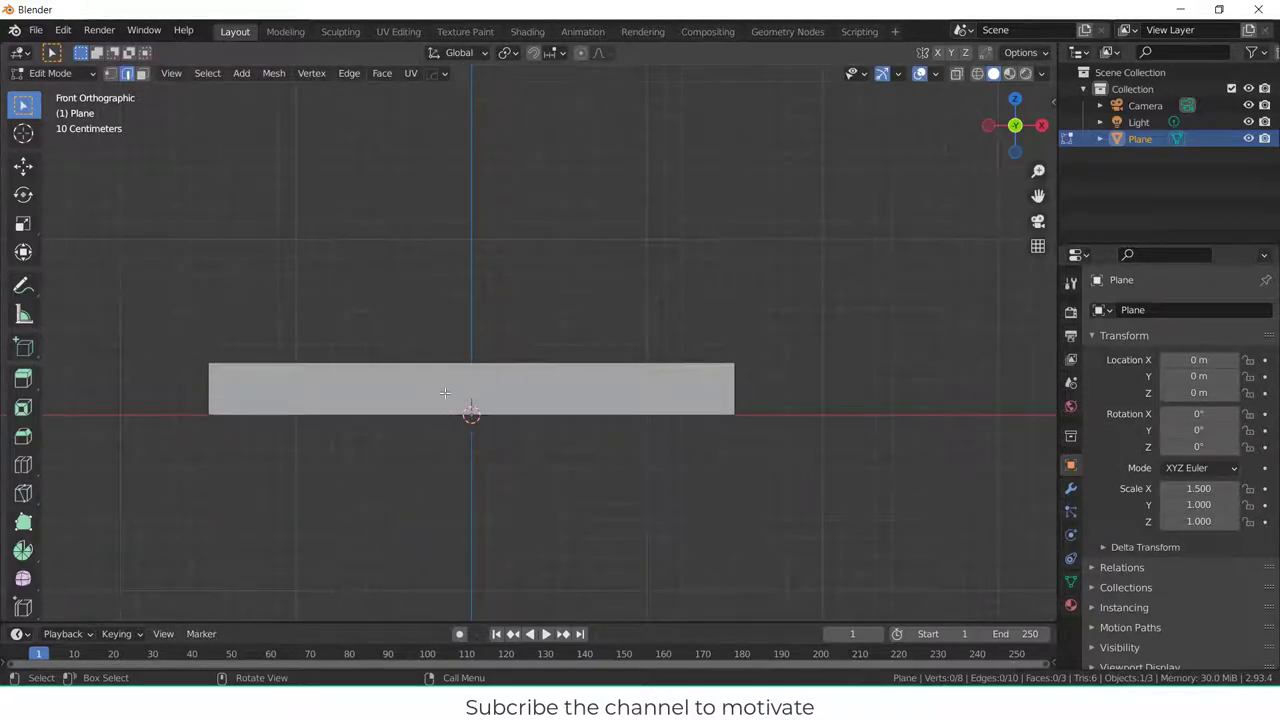
key(a)
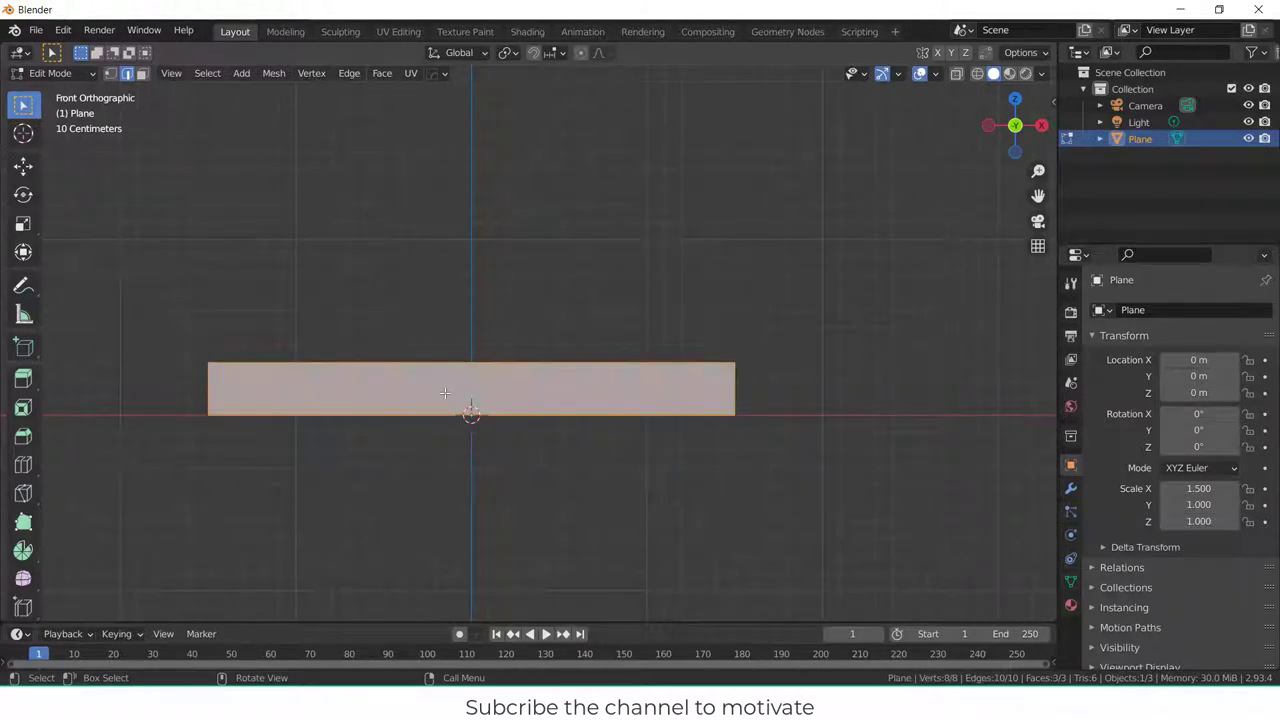
key(ctrl+r)
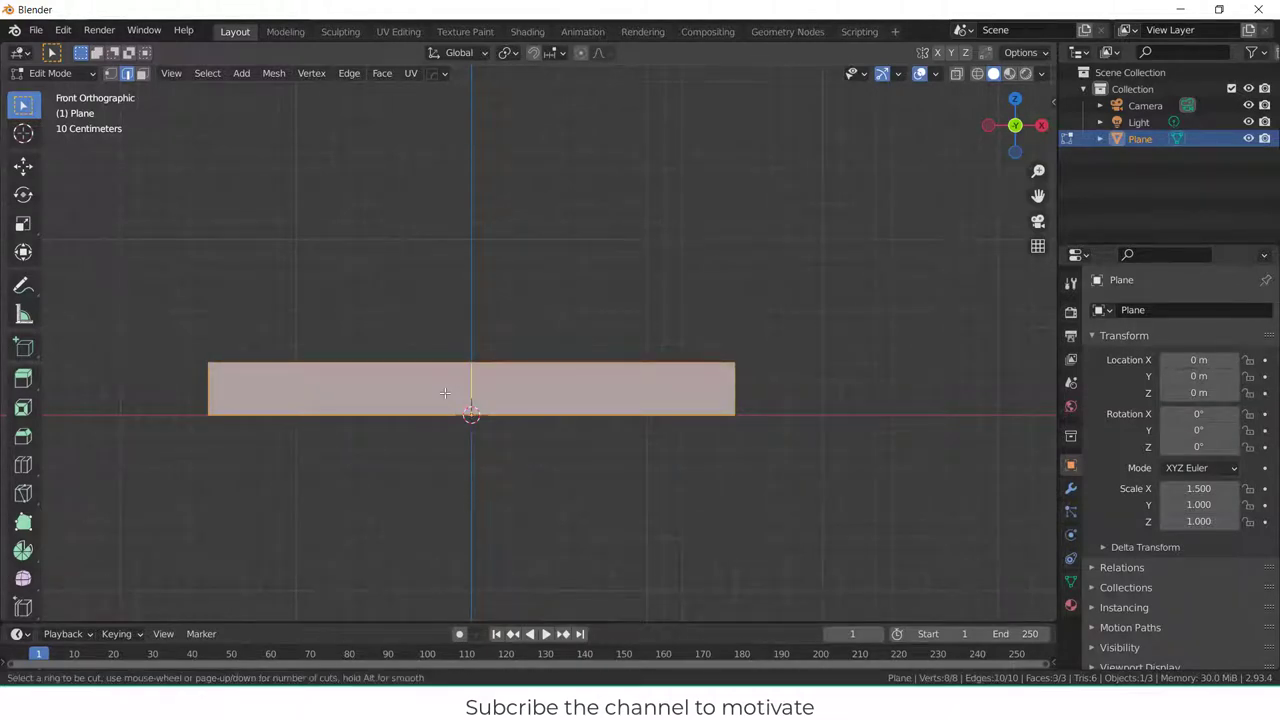
click(445, 393)
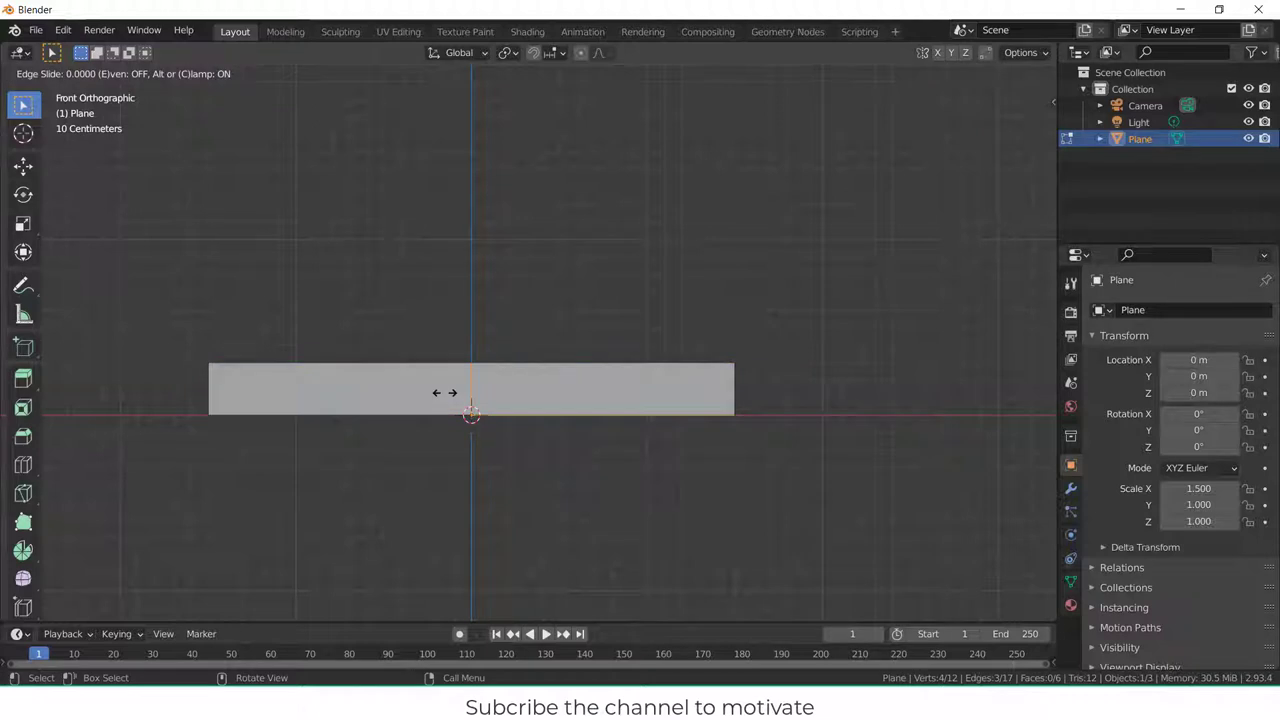
right_click(434, 391)
click(388, 300)
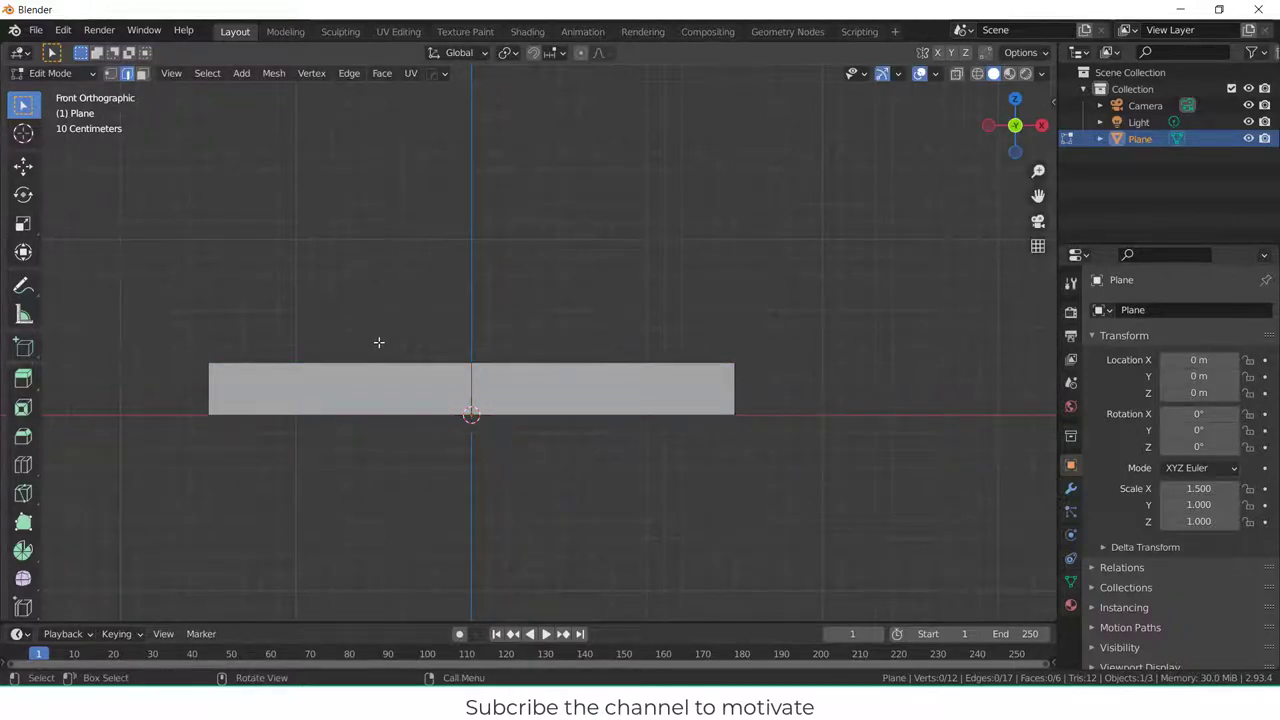
- Add five evenly spaced horizontal loop cuts
key(a)
scroll(378, 342, up, 1)
key(ctrl+r)
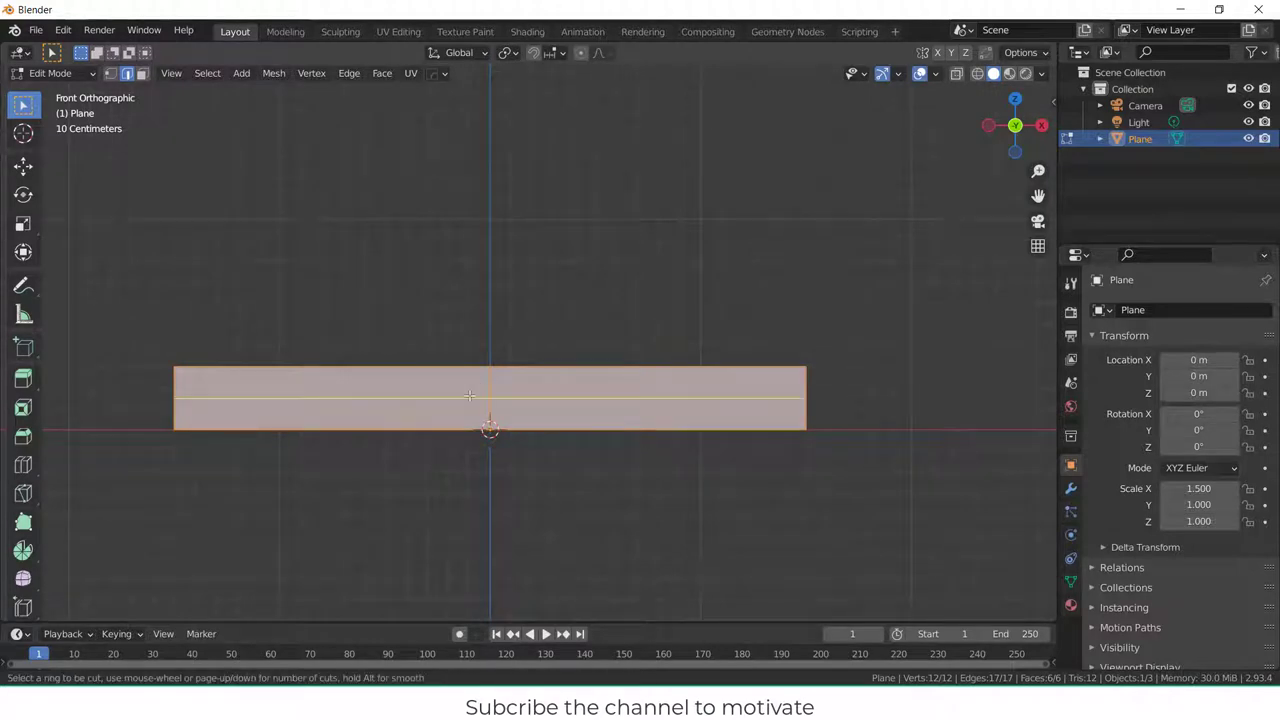
scroll(469, 396, up, 4)
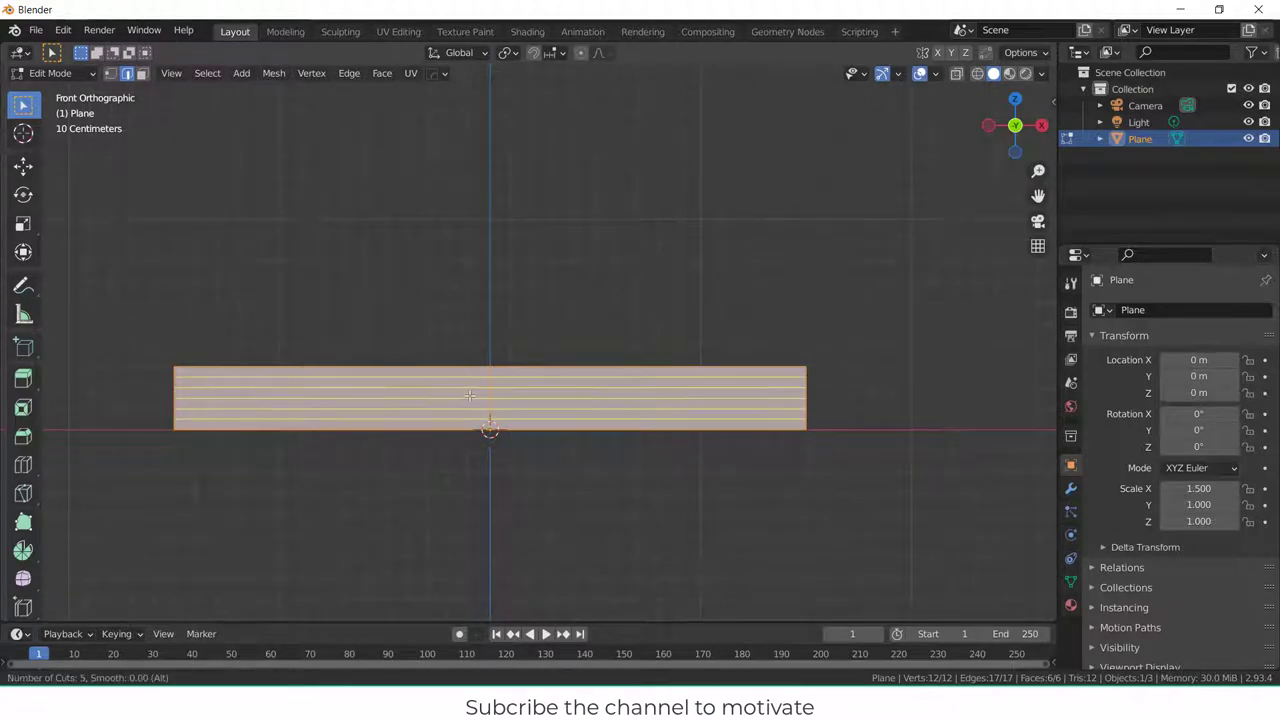
click(469, 396)
right_click(469, 396)
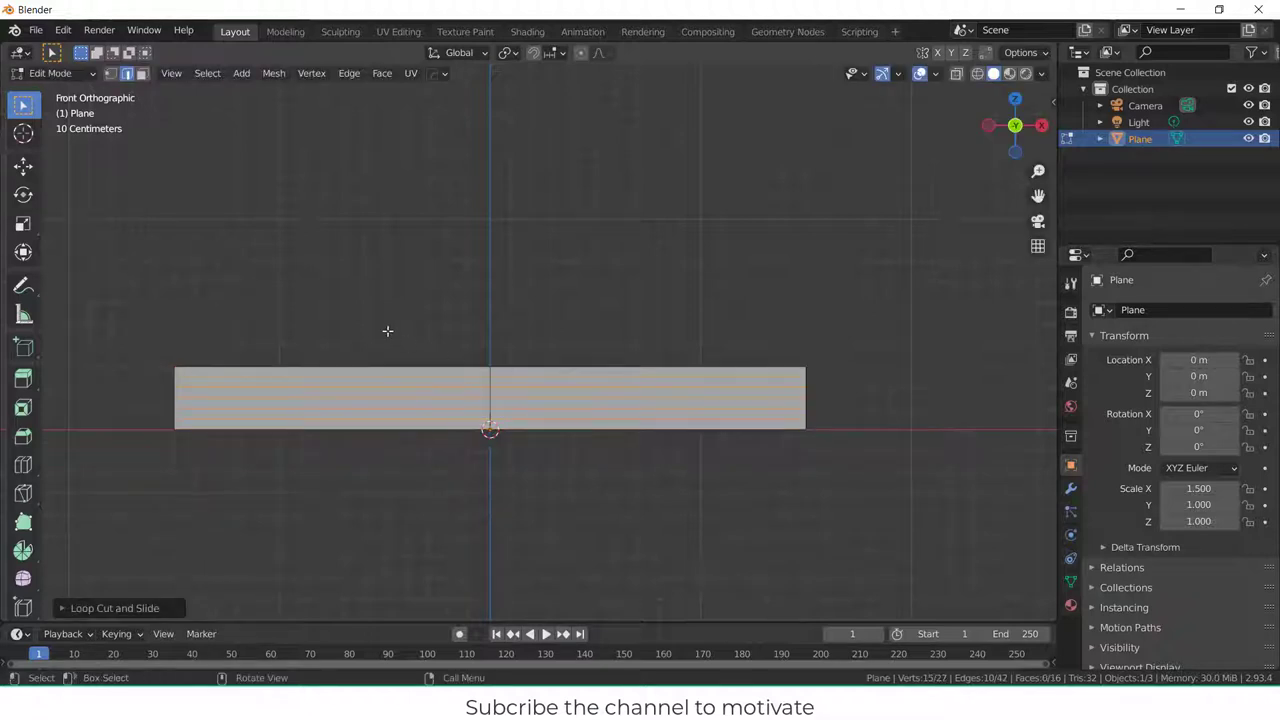
- Add a vertical loop cut and slide it to -0.85
key(a)
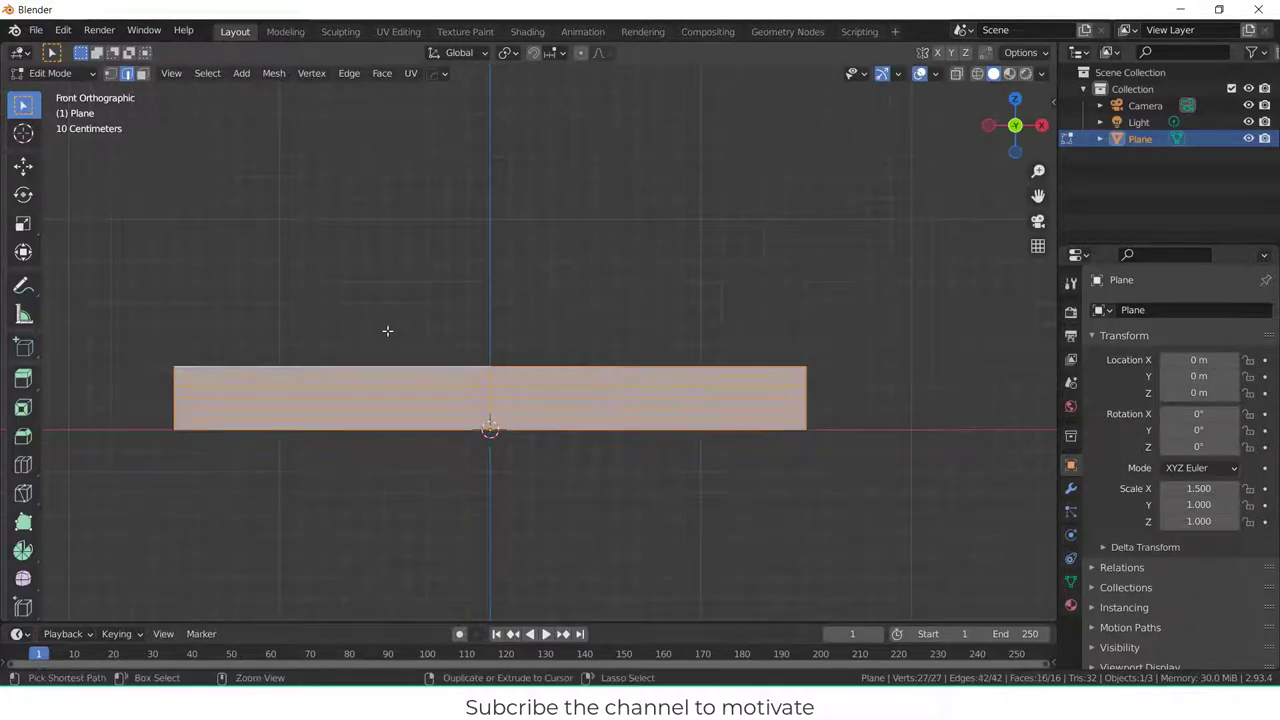
key(ctrl+r)
click(383, 400)
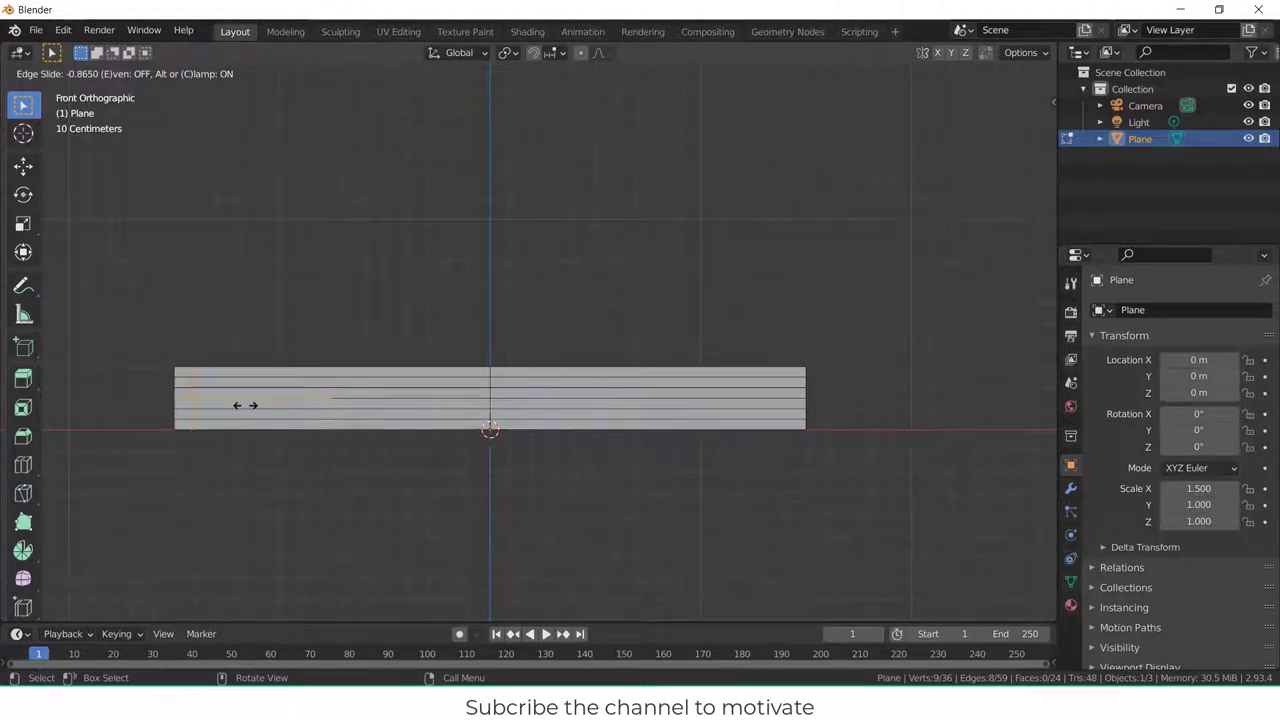
text(-.85)
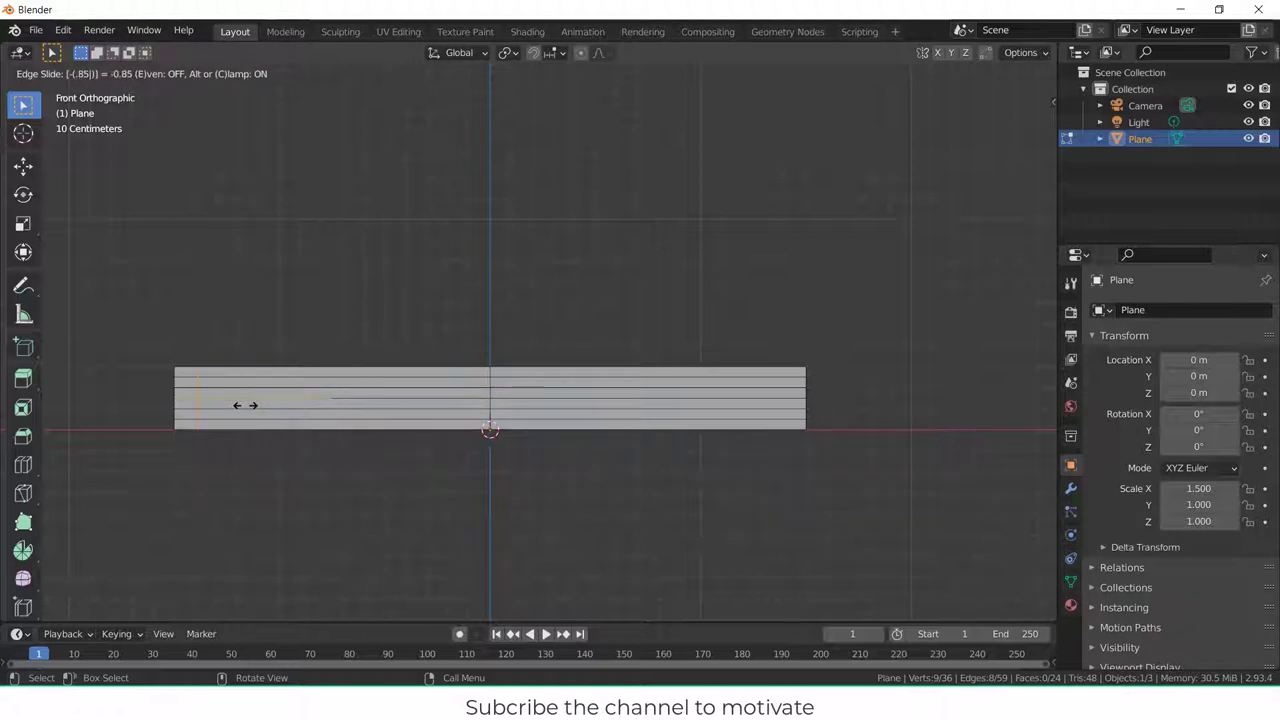
key(Return)
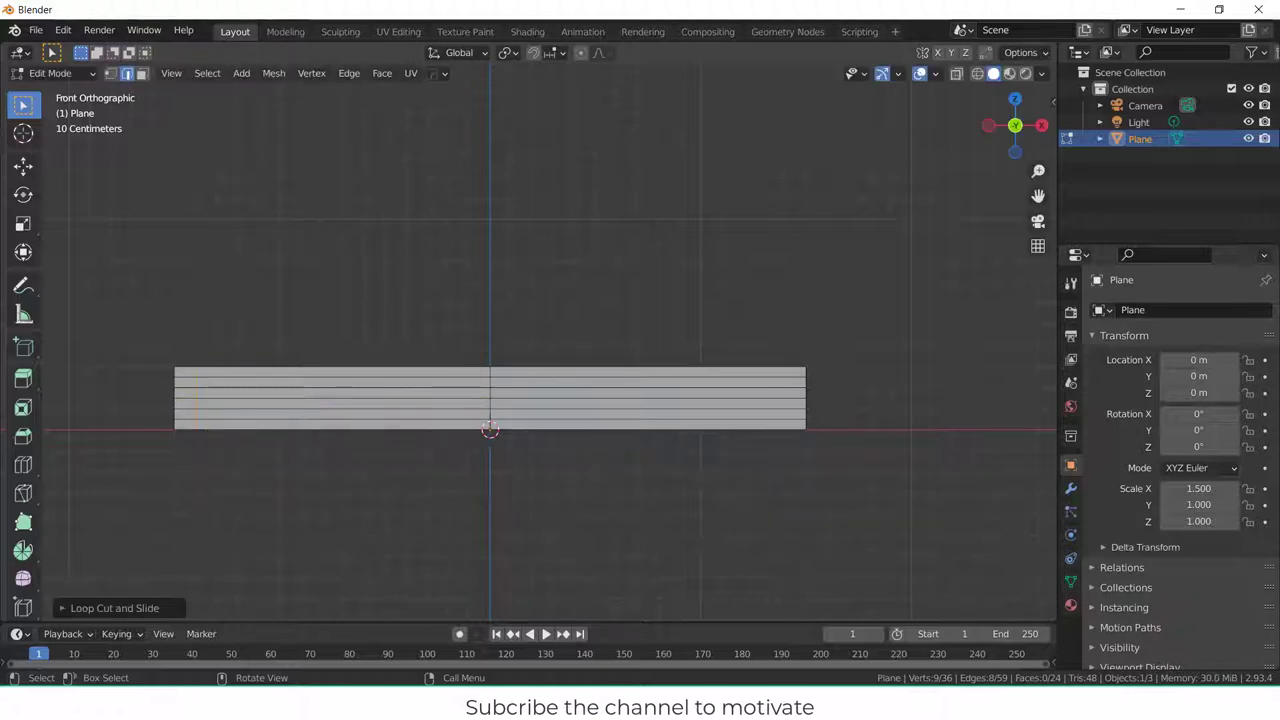
- From top view, add another horizontal loop cut across the plane
scroll(60, 470, up, 4)
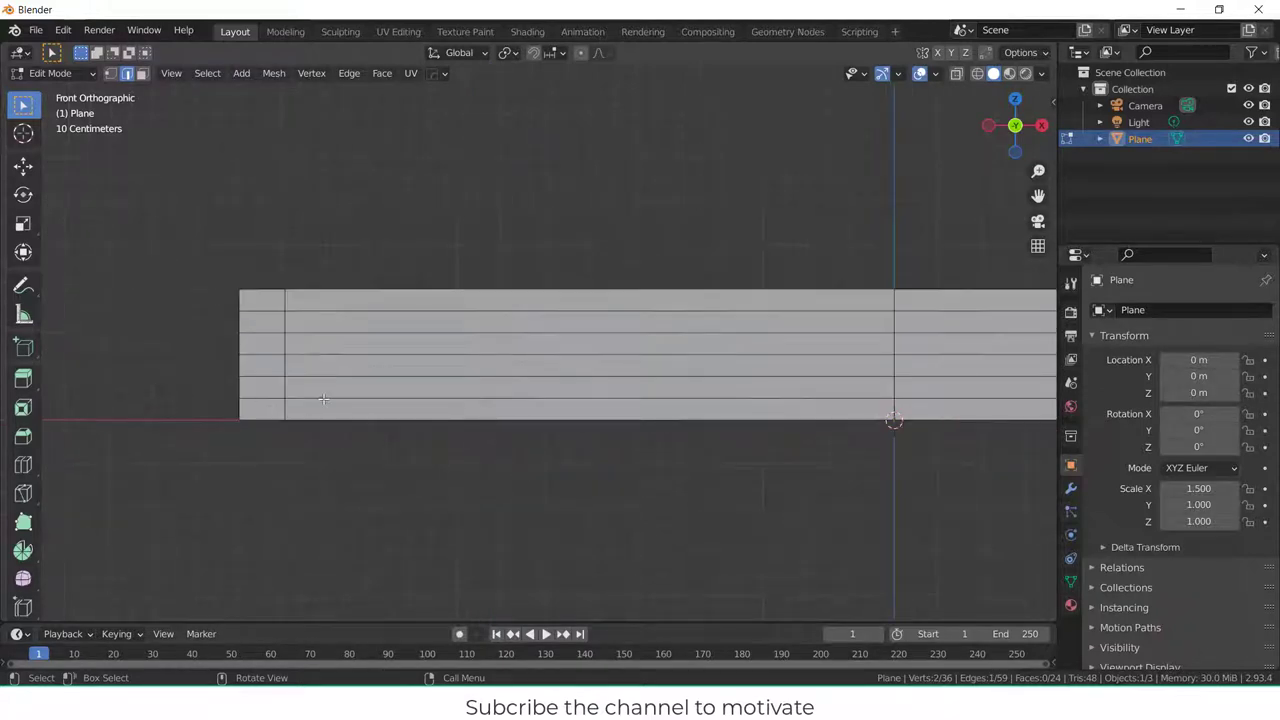
scroll(340, 394, down, 3)
click(368, 395)
key(KP_7)
scroll(466, 346, down, 4)
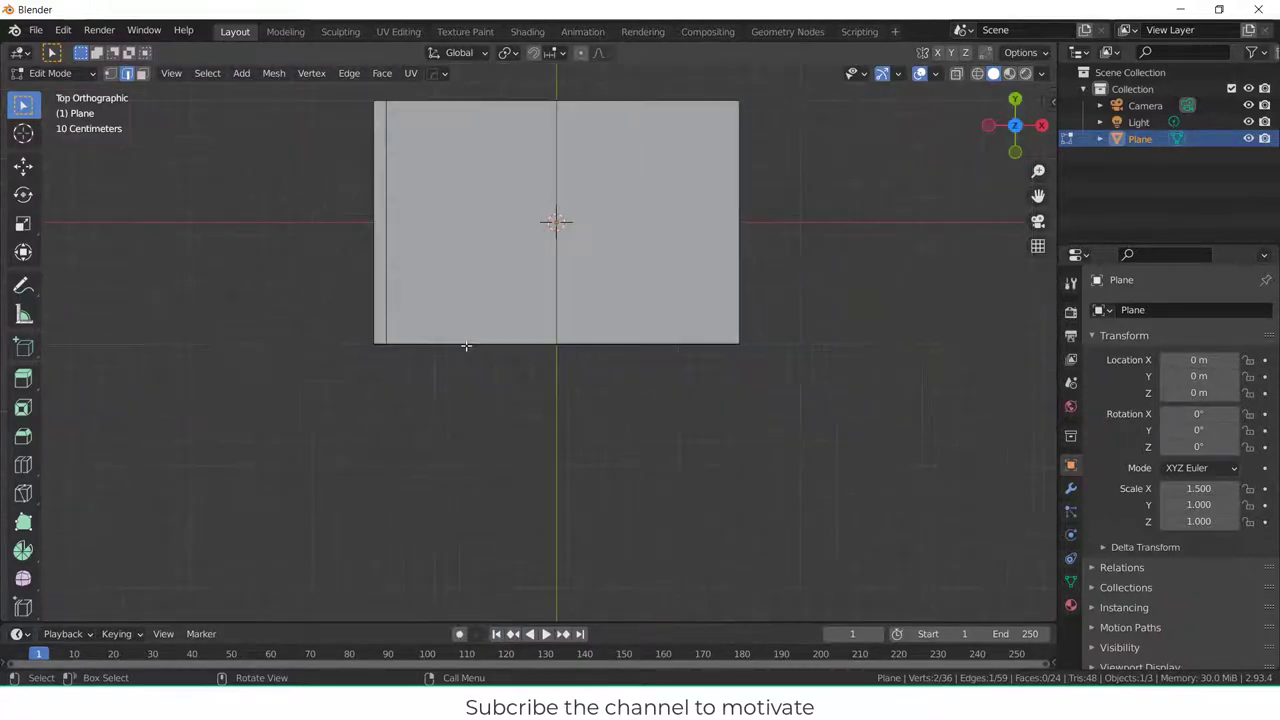
shift+middle_drag(609, 271, 507, 487)
key(a)
key(ctrl+r)
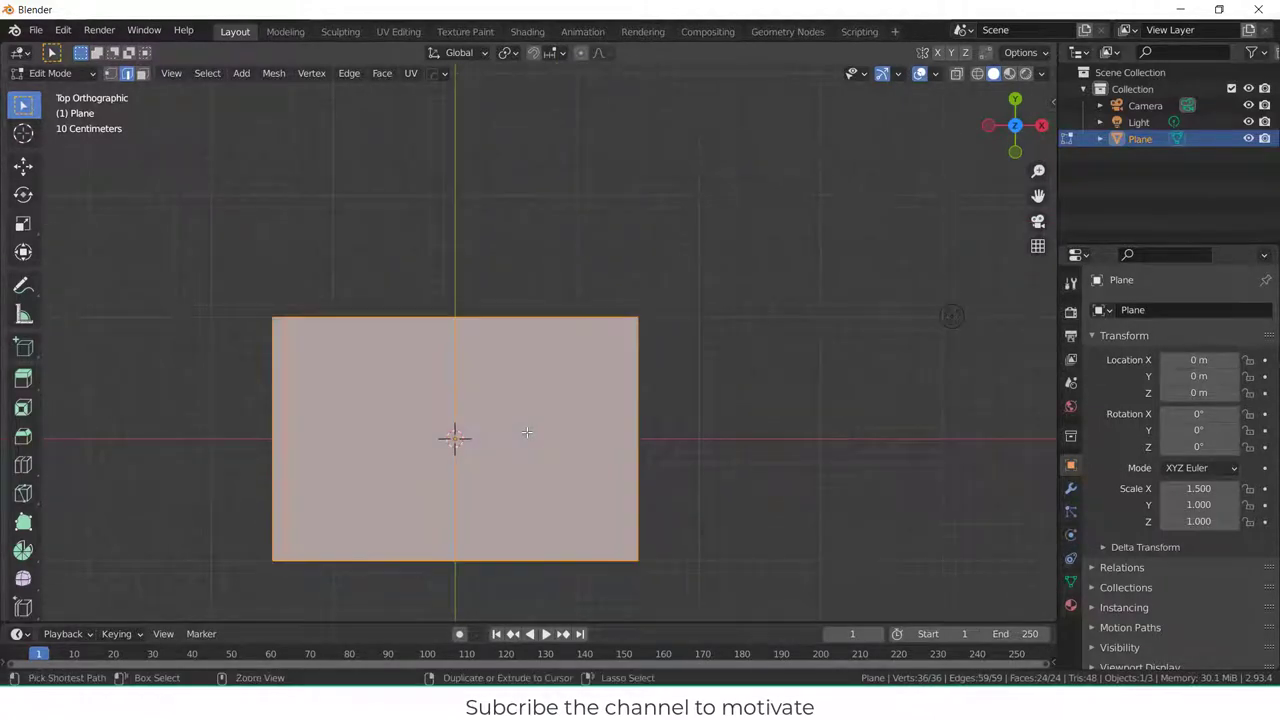
click(455, 437)
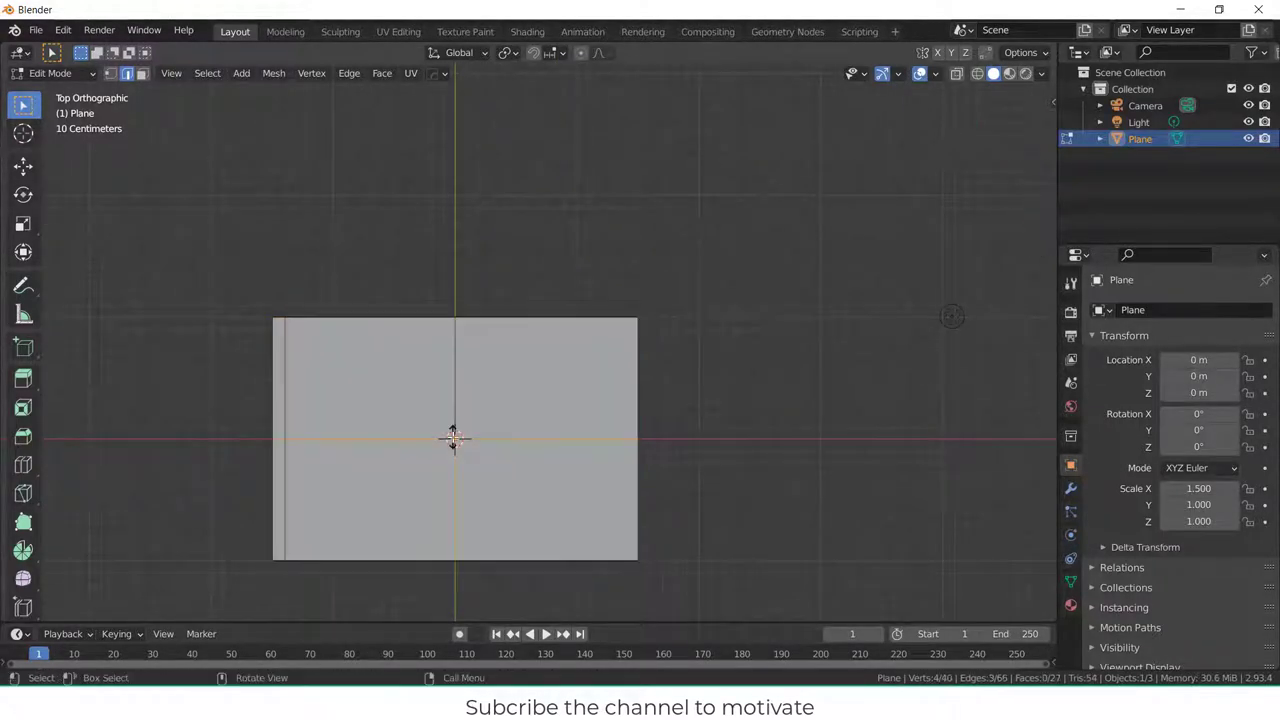
click(455, 438)
click(877, 383)
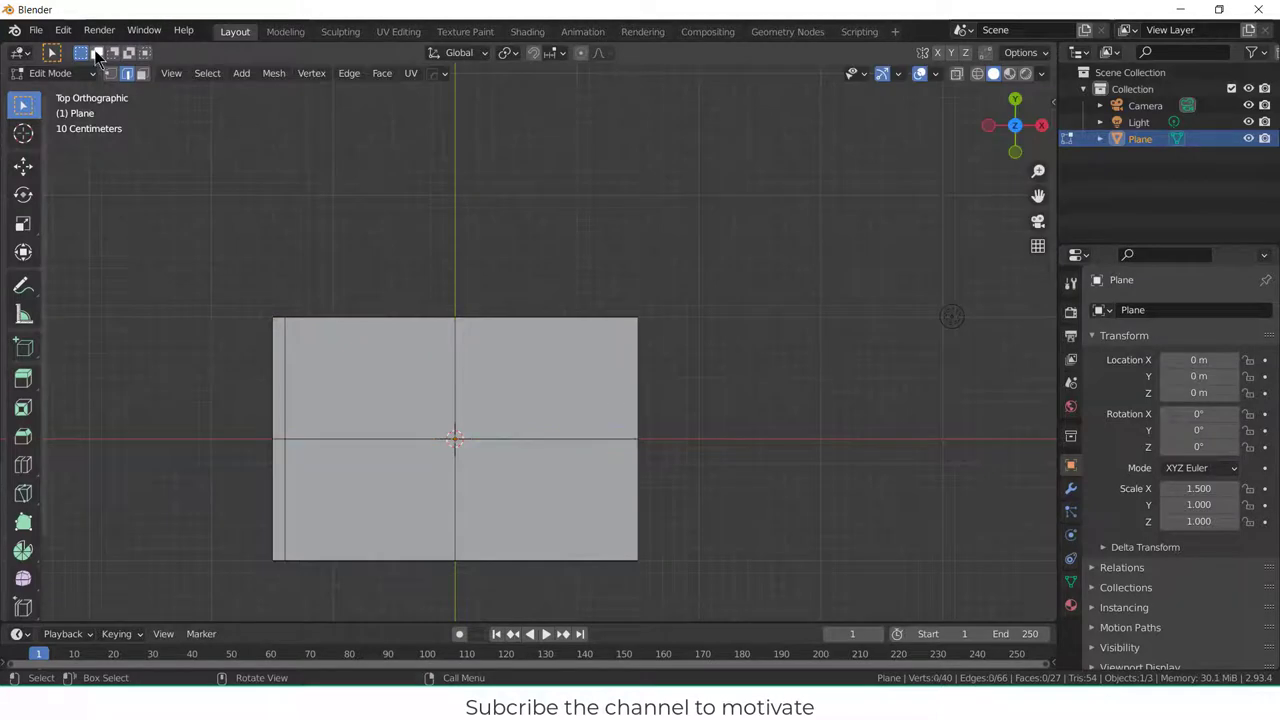
- Delete the four vertices along the plane's top edge
click(110, 73)
drag(193, 212, 709, 429)
key(x)
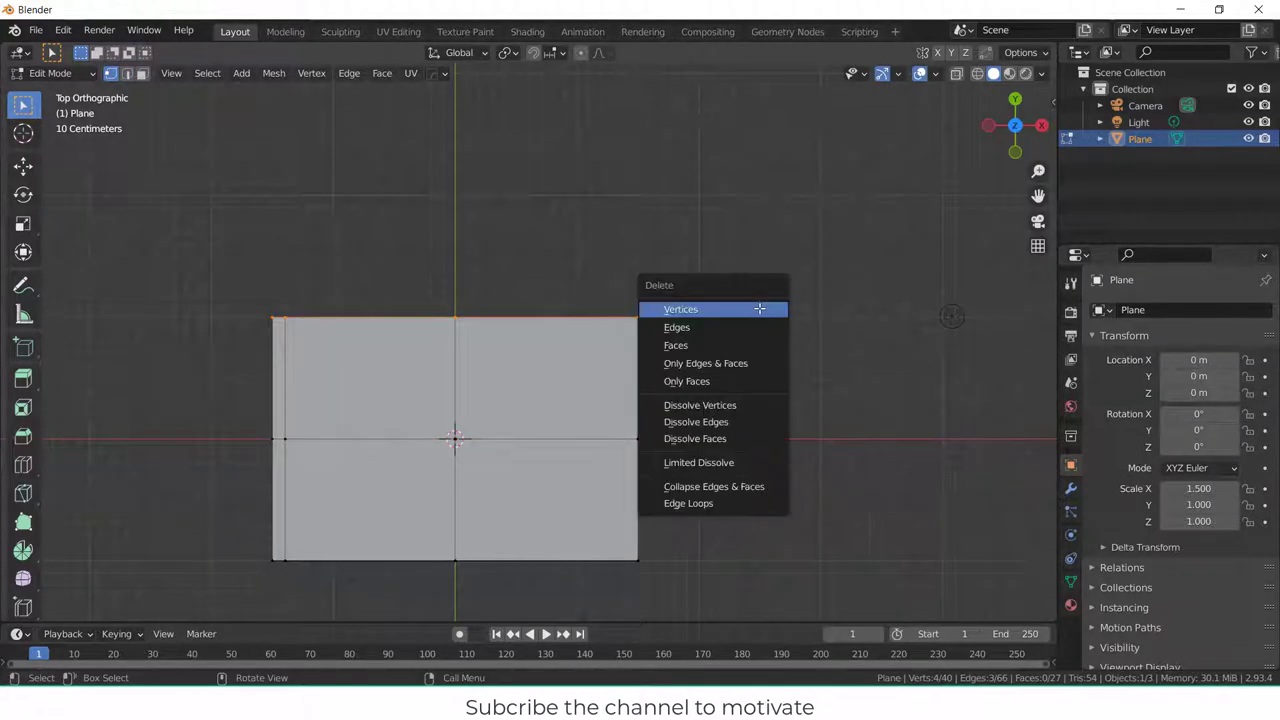
click(760, 309)
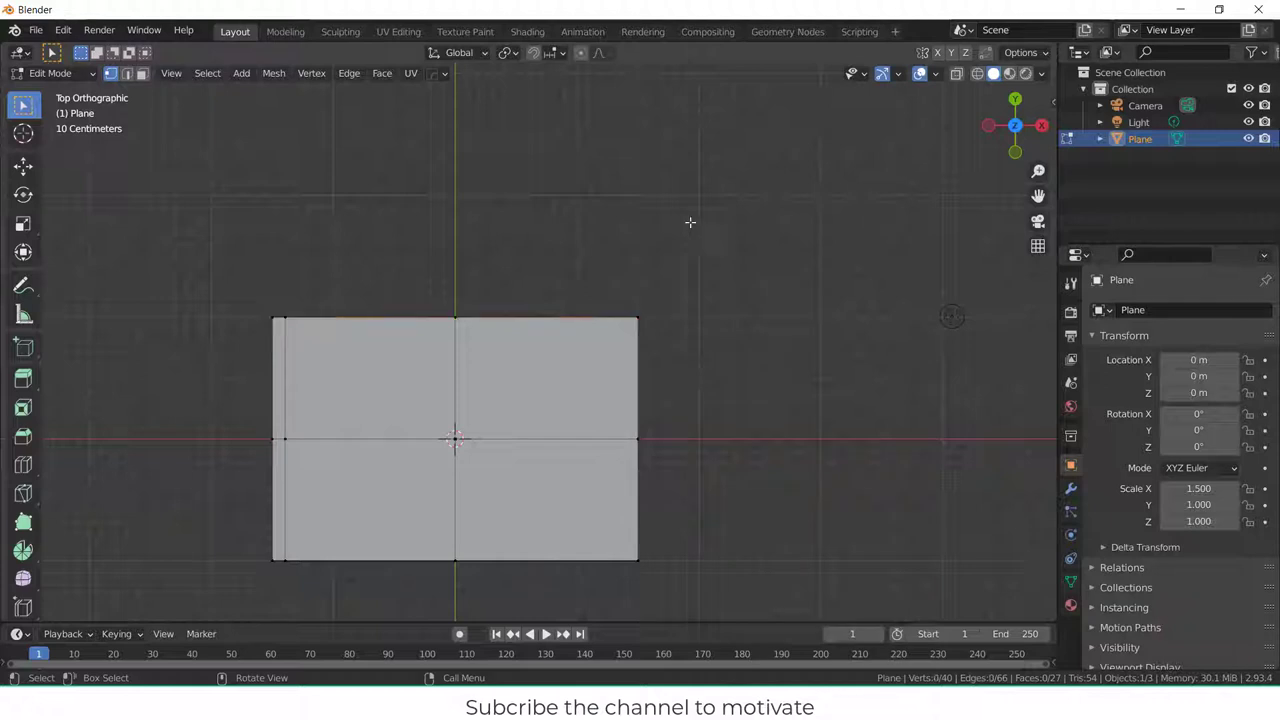
- With X-ray on, delete the vertices of the plane's upper half
click(955, 74)
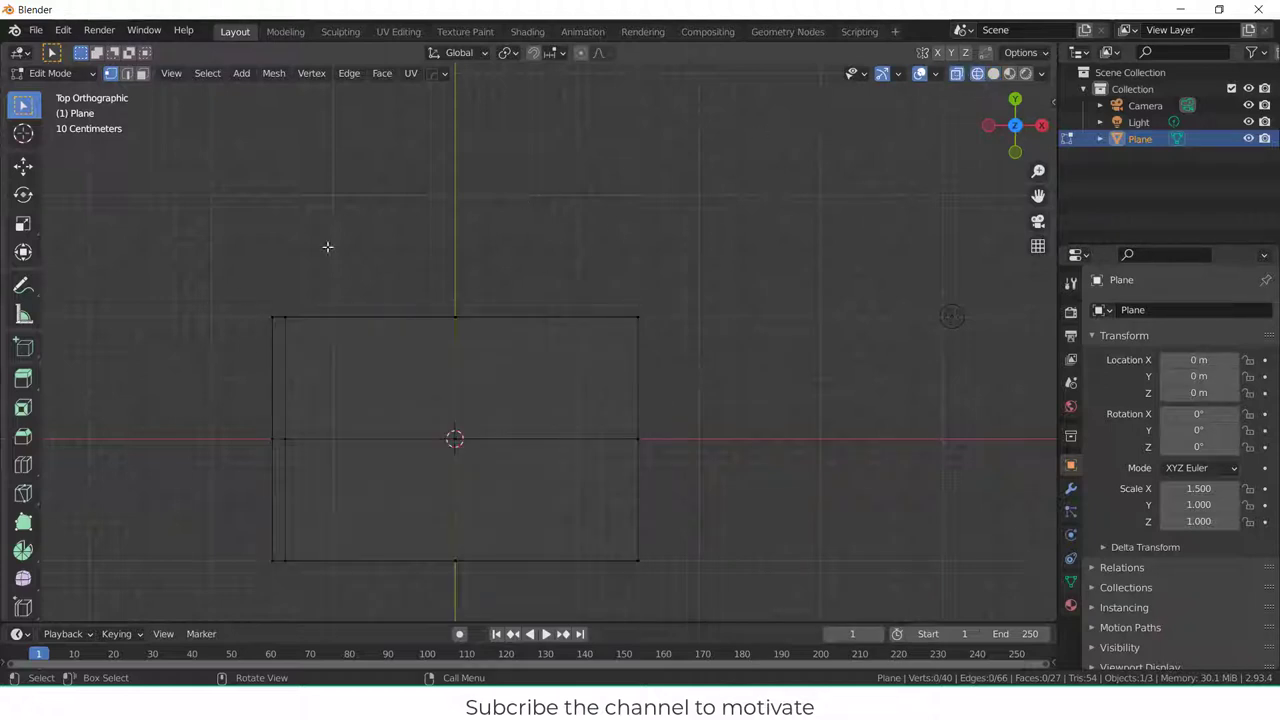
drag(166, 266, 716, 408)
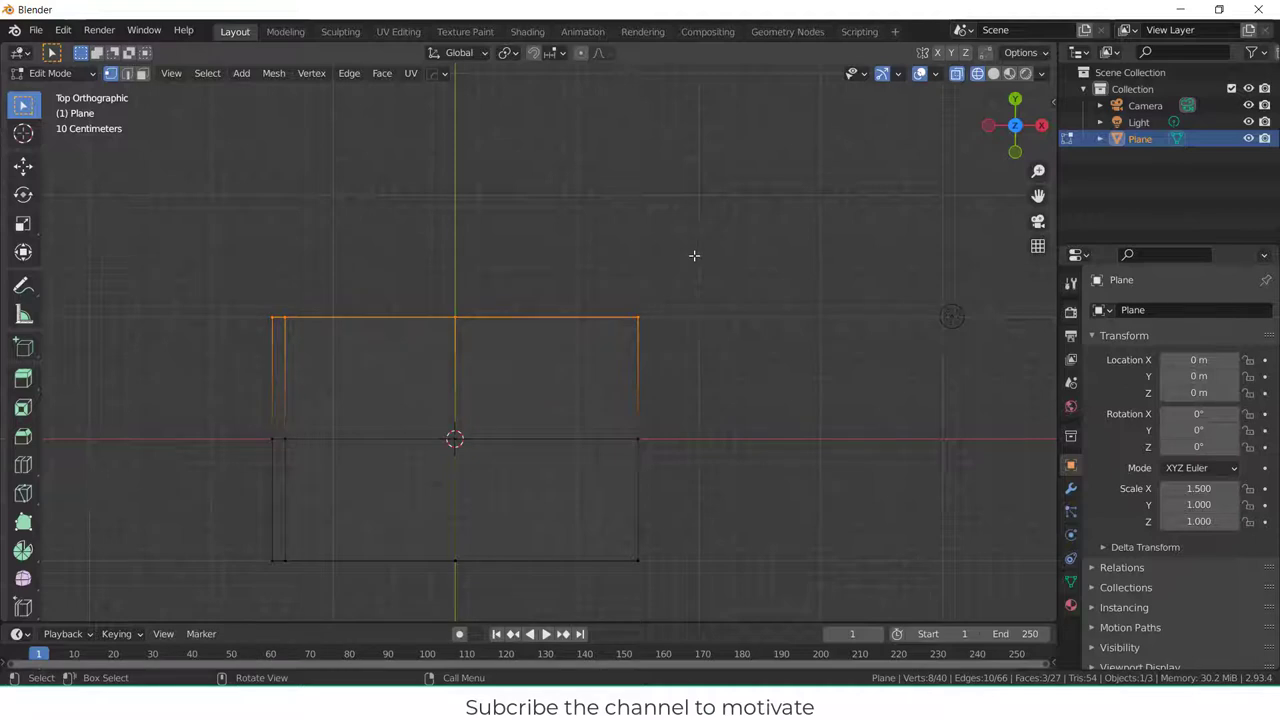
key(x)
click(694, 256)
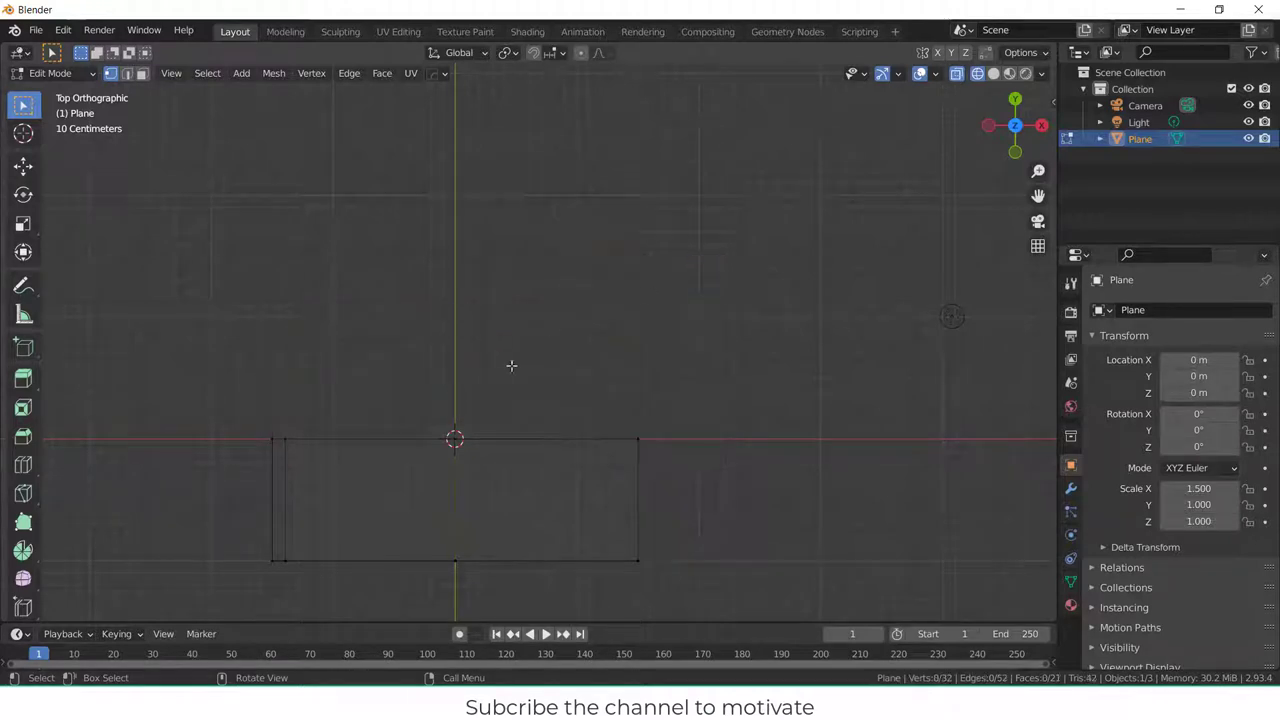
- Delete the right-side vertices, leaving the lower-left quarter
drag(480, 330, 730, 612)
key(x)
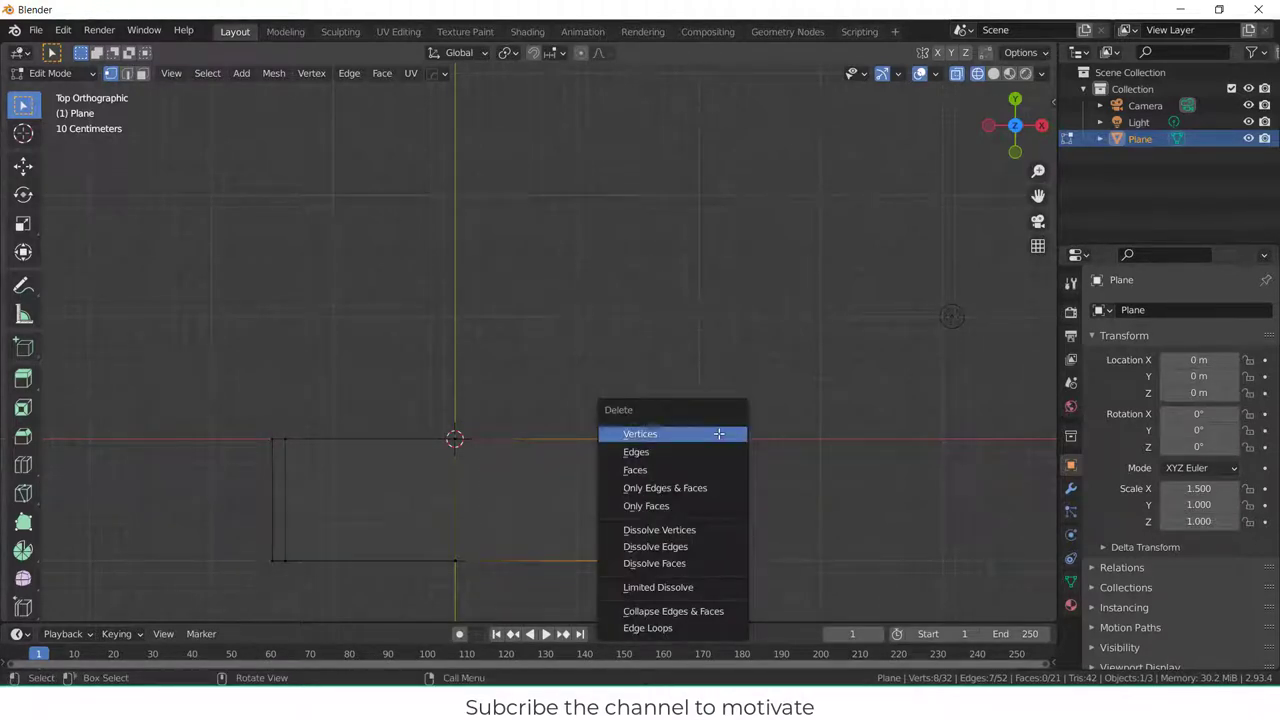
click(719, 434)
key(KP_1)
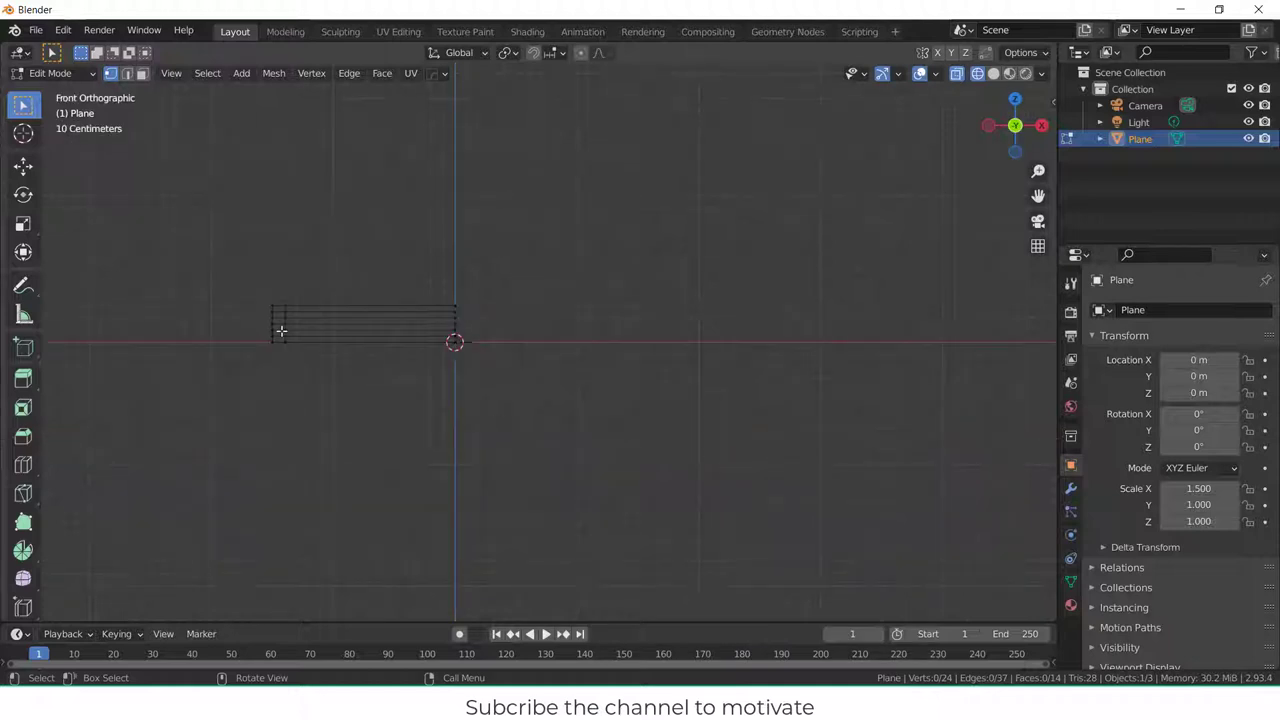
- Switch to Solid shading with X-ray off and return to Object Mode
middle_drag(283, 329, 419, 338)
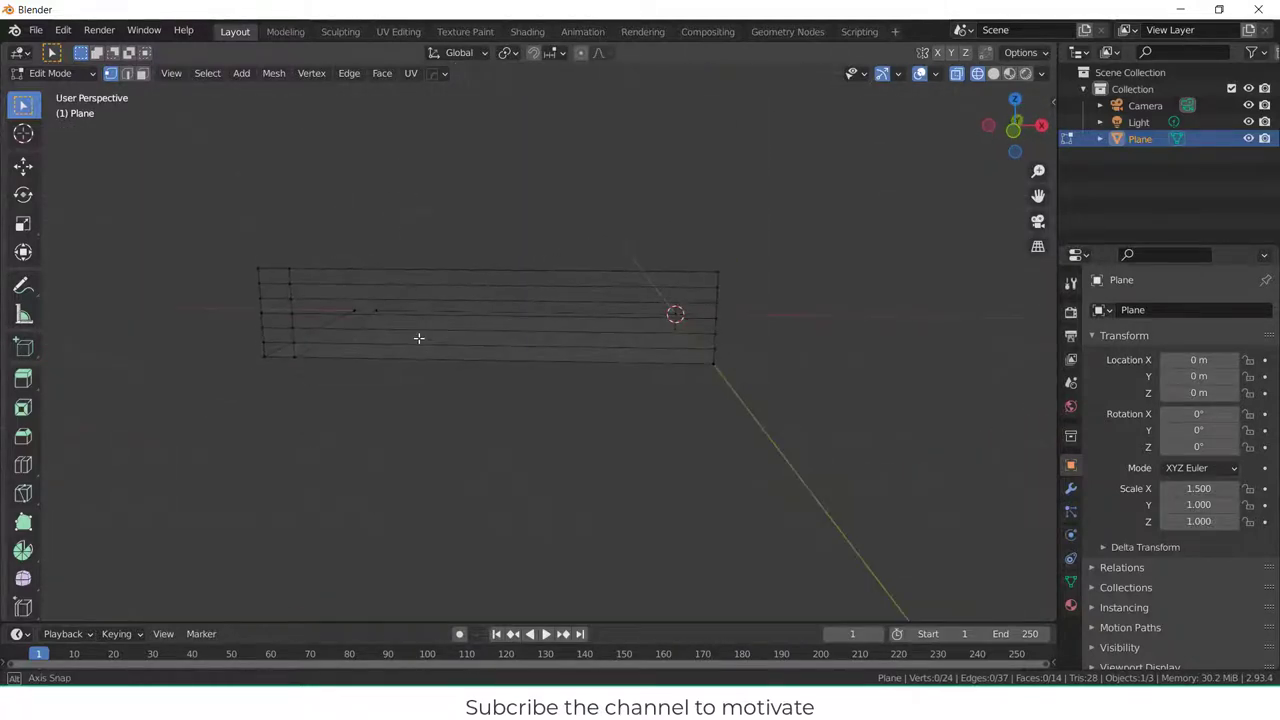
click(994, 74)
click(957, 74)
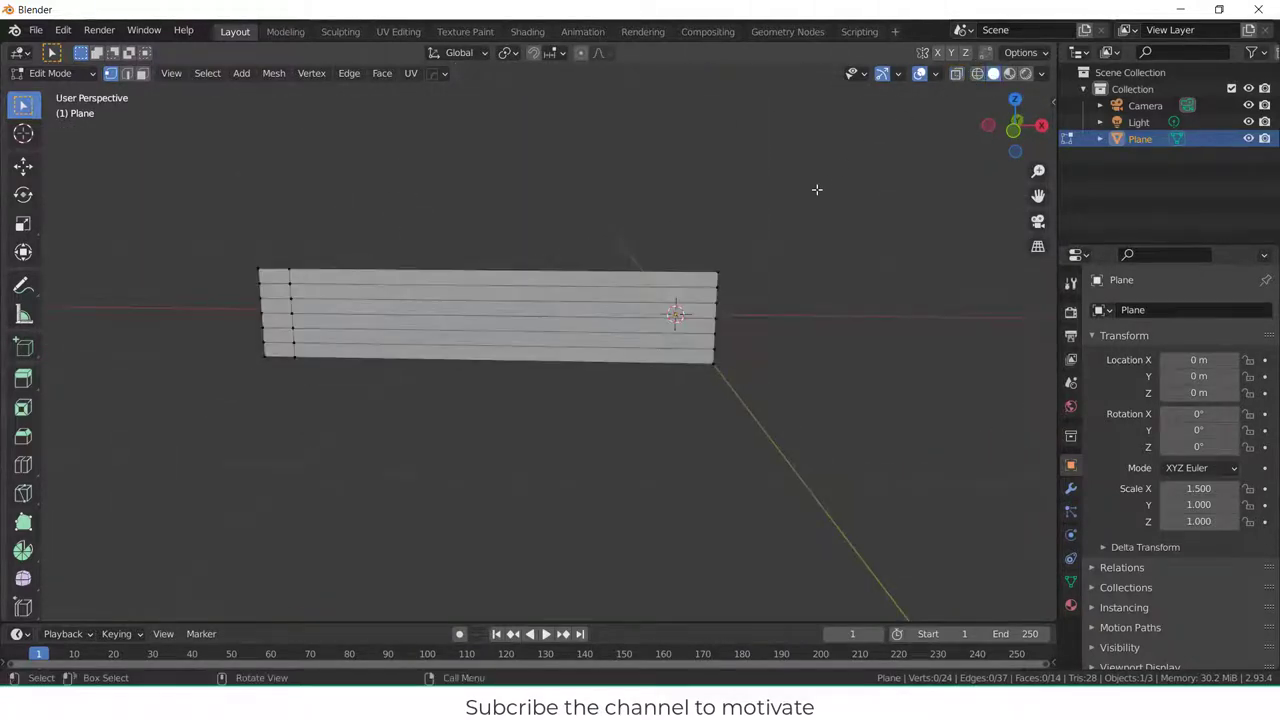
key(KP_1)
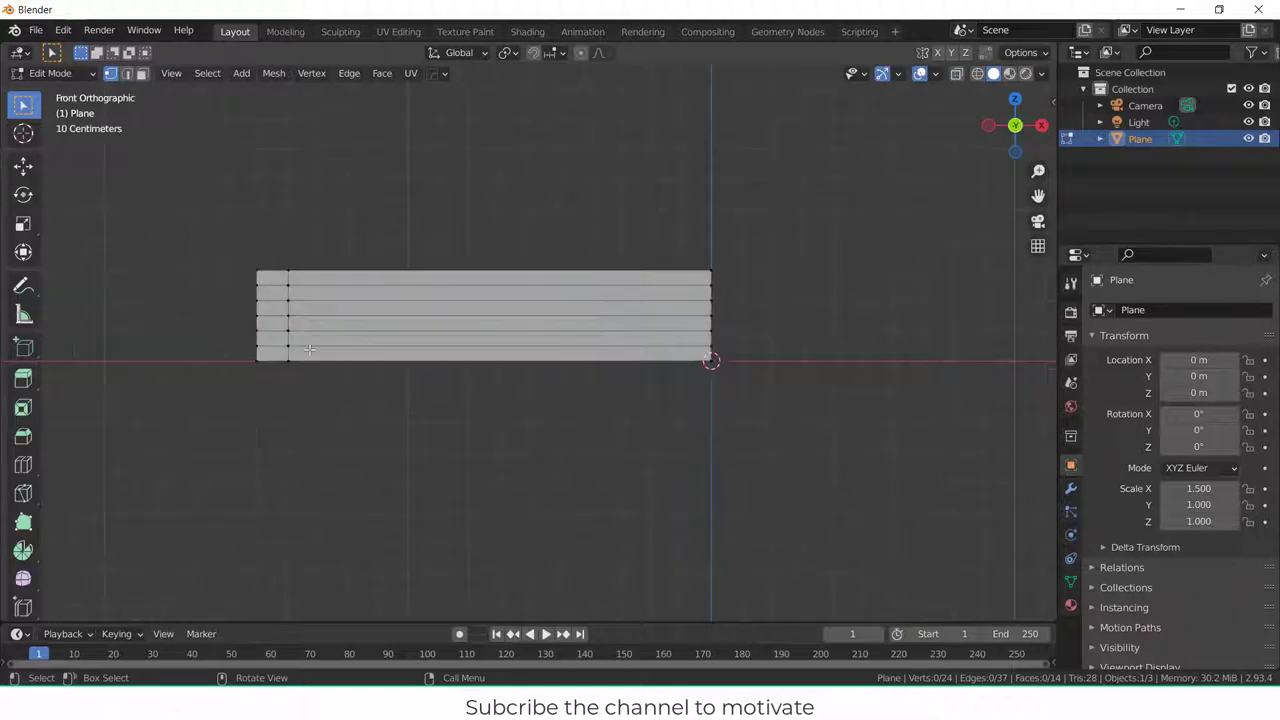
scroll(280, 300, up, 3)
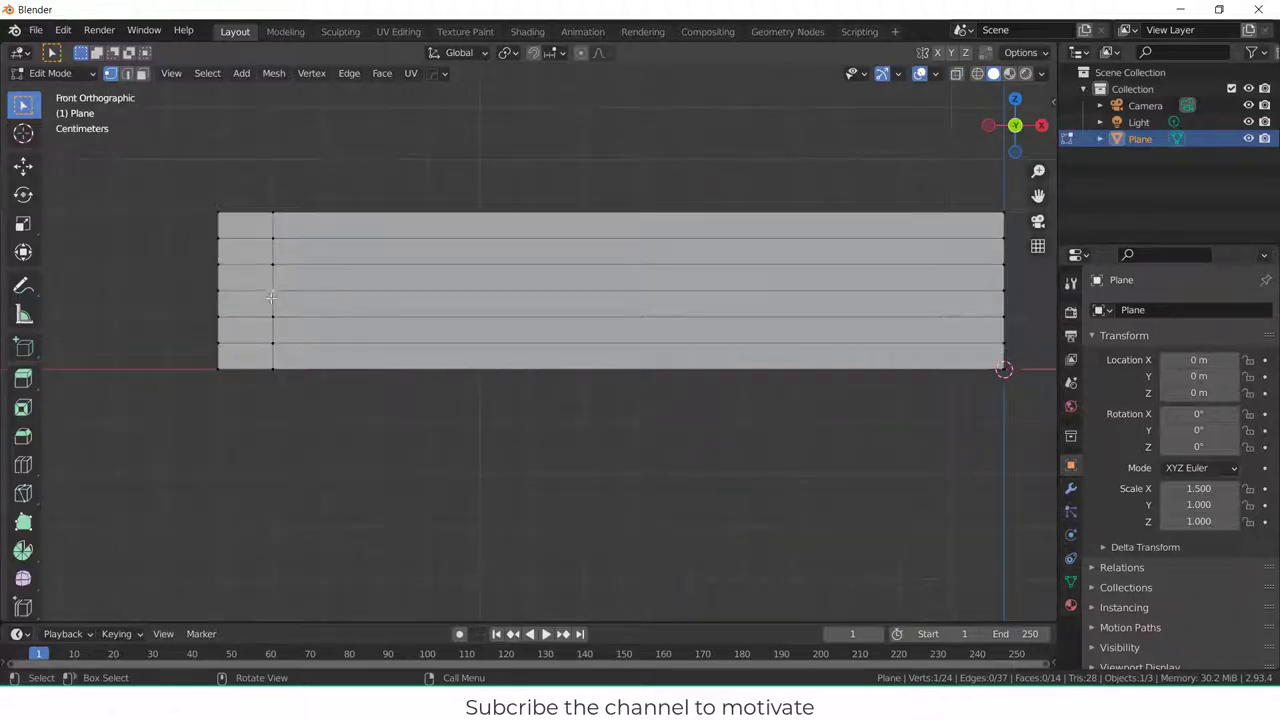
scroll(272, 296, up, 2)
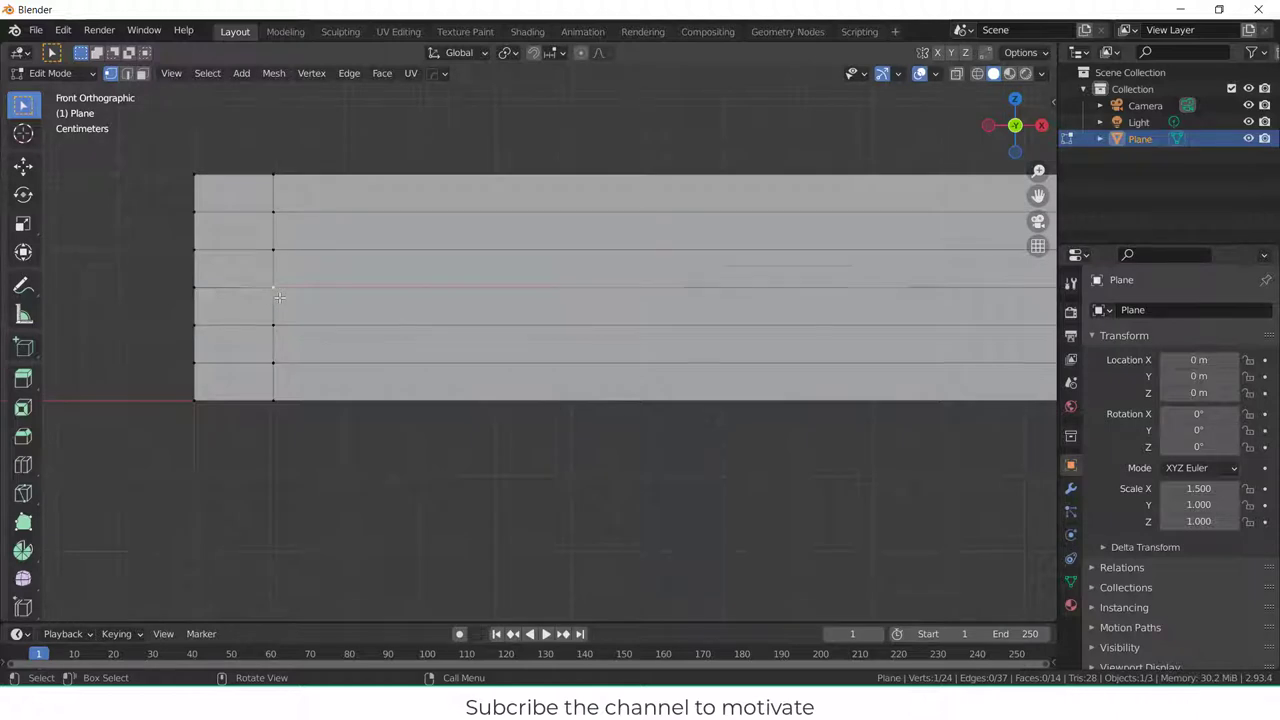
scroll(279, 297, down, 2)
middle_drag(279, 297, 582, 324)
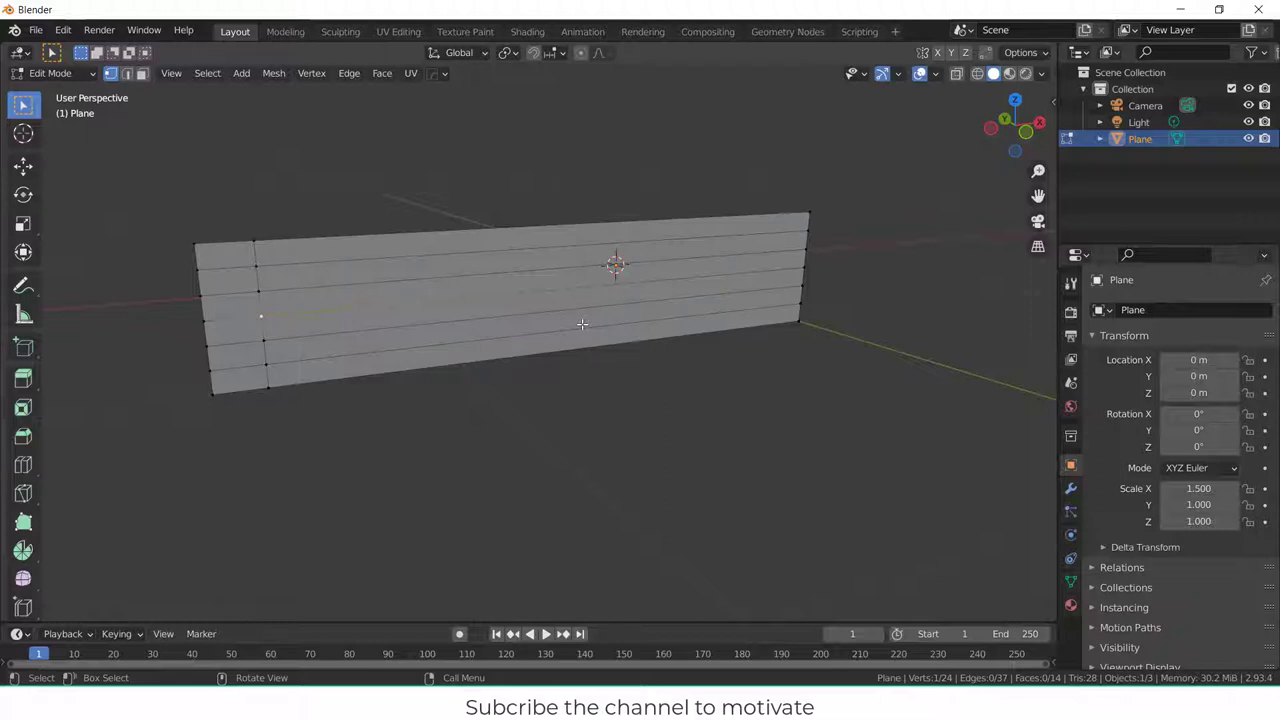
key(Tab)
- Add a Solidify modifier with Even Thickness and -0.02 m thickness
click(1071, 489)
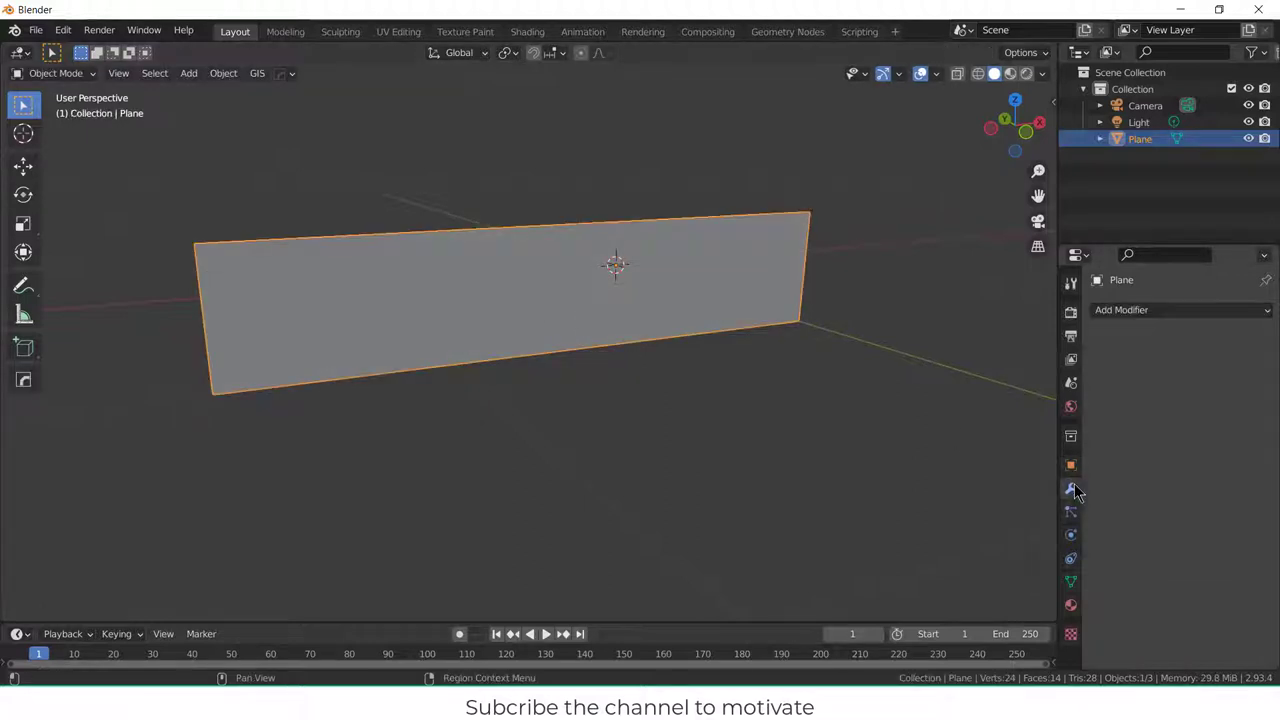
click(1190, 314)
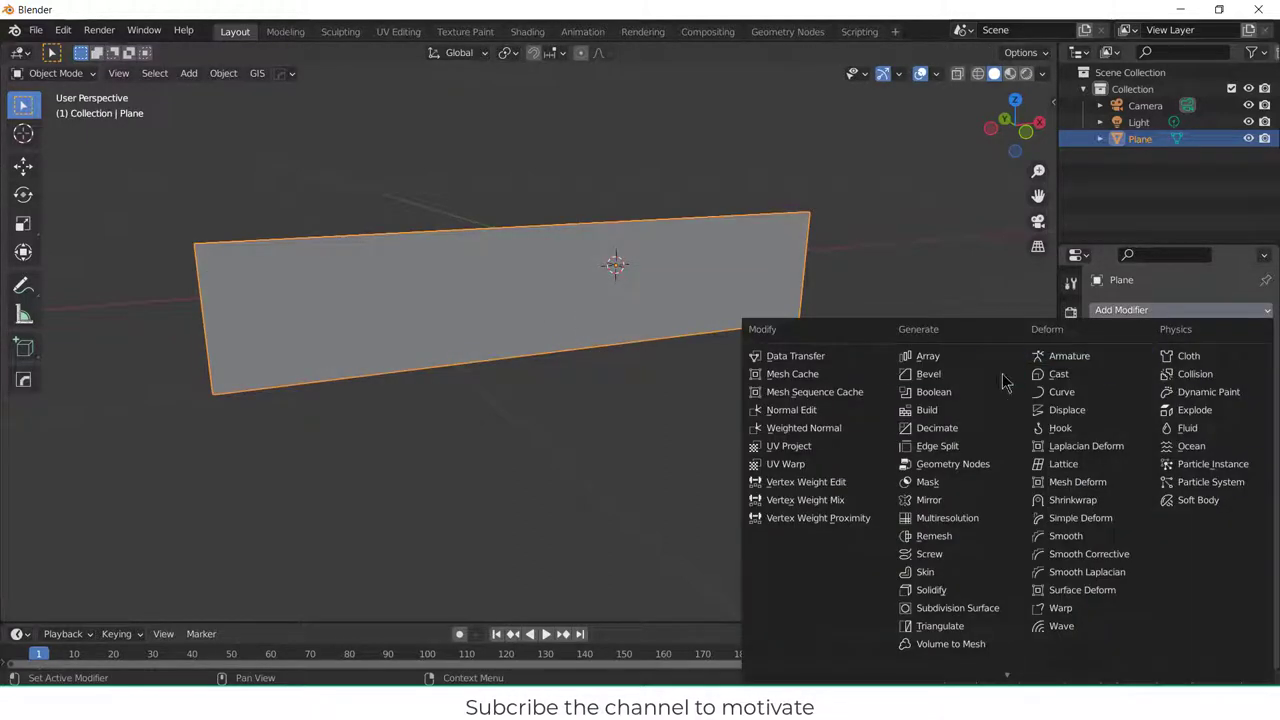
click(927, 599)
middle_drag(537, 449, 690, 418)
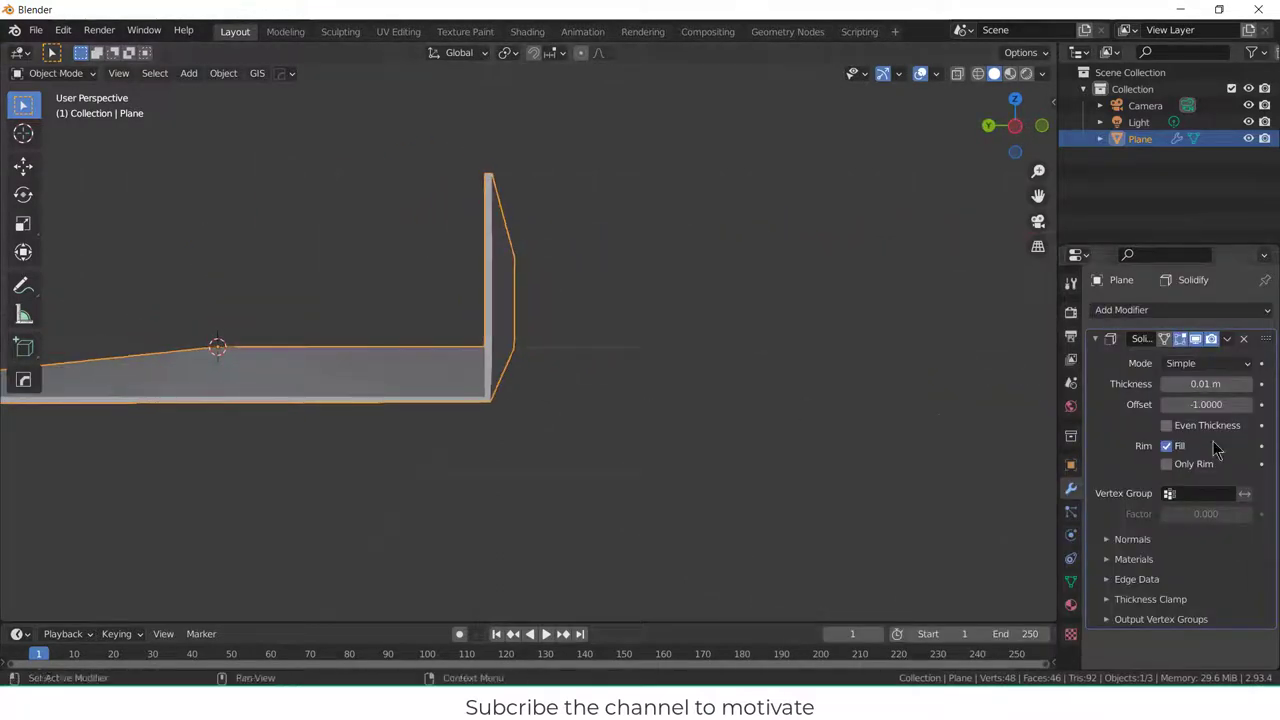
click(1167, 425)
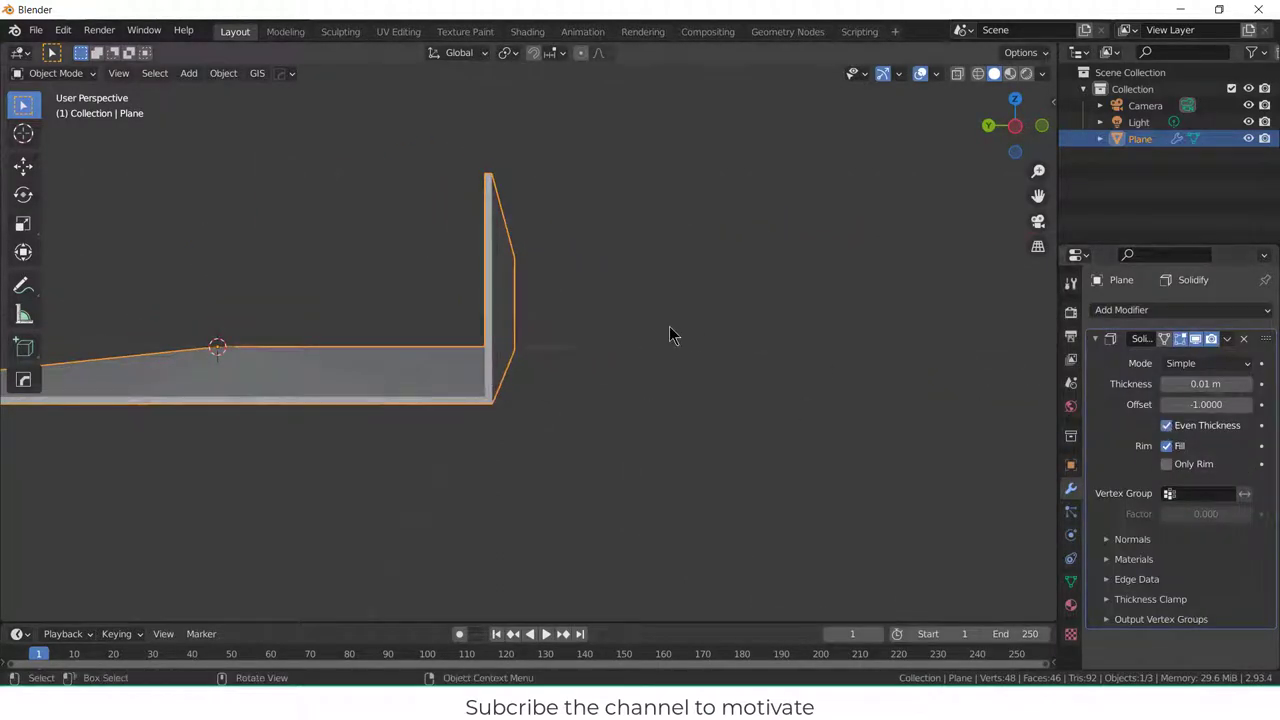
key(KP_1)
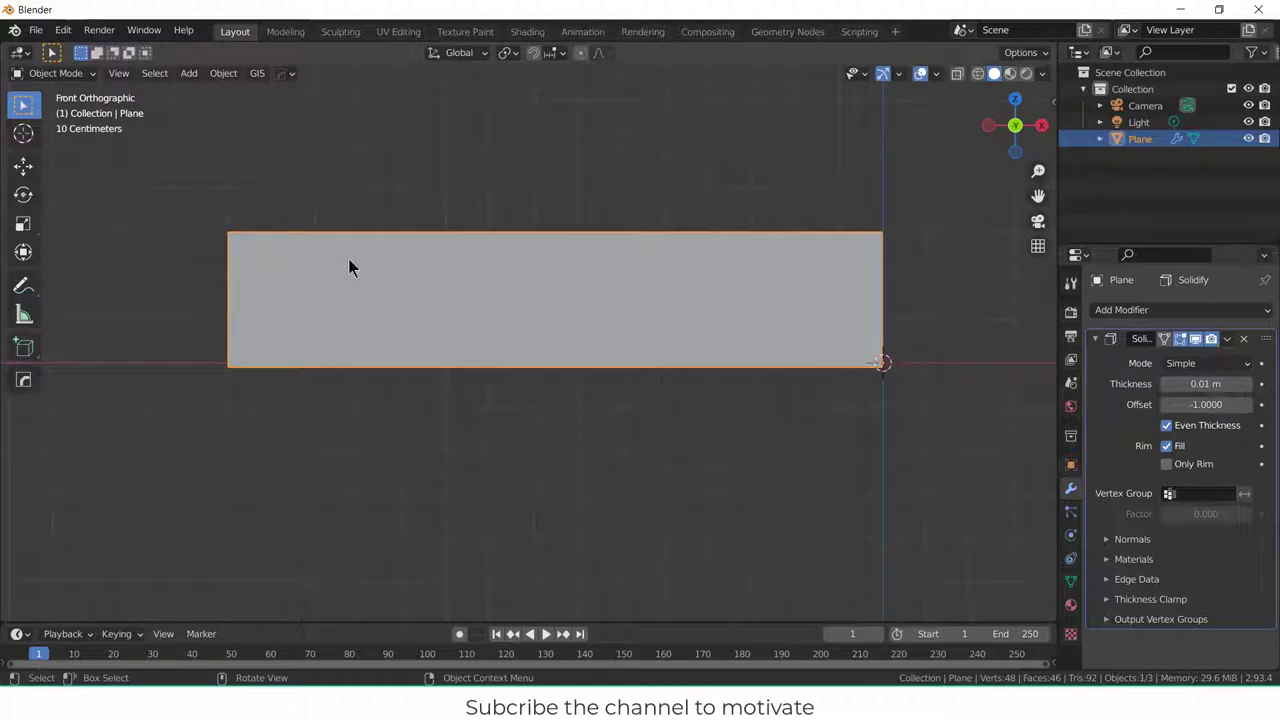
key(Tab)
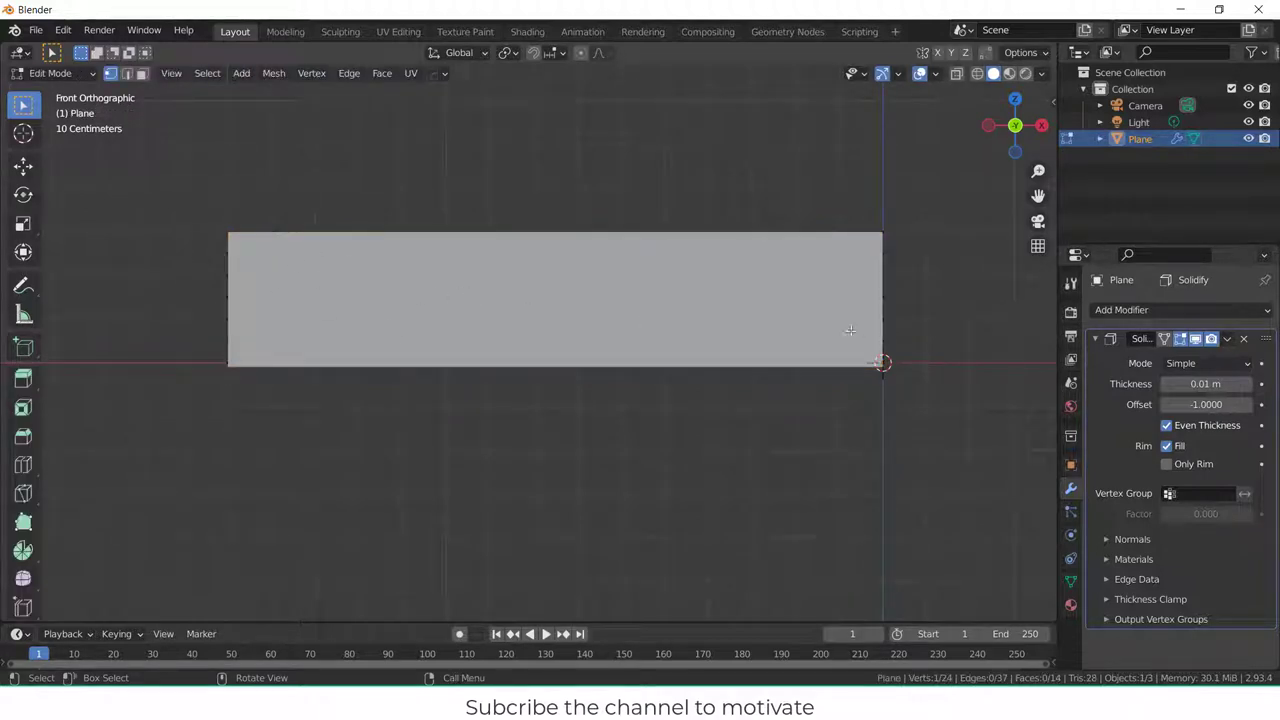
middle_drag(296, 283, 529, 317)
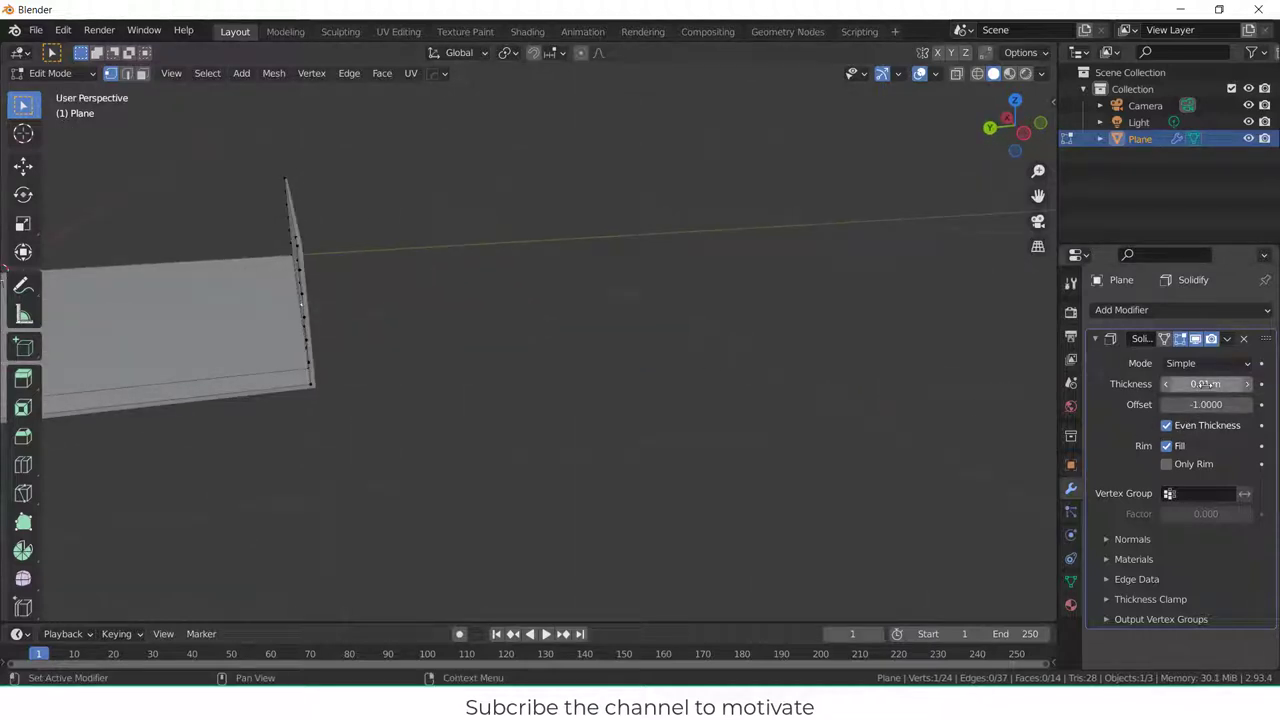
drag(1210, 384, 1182, 384)
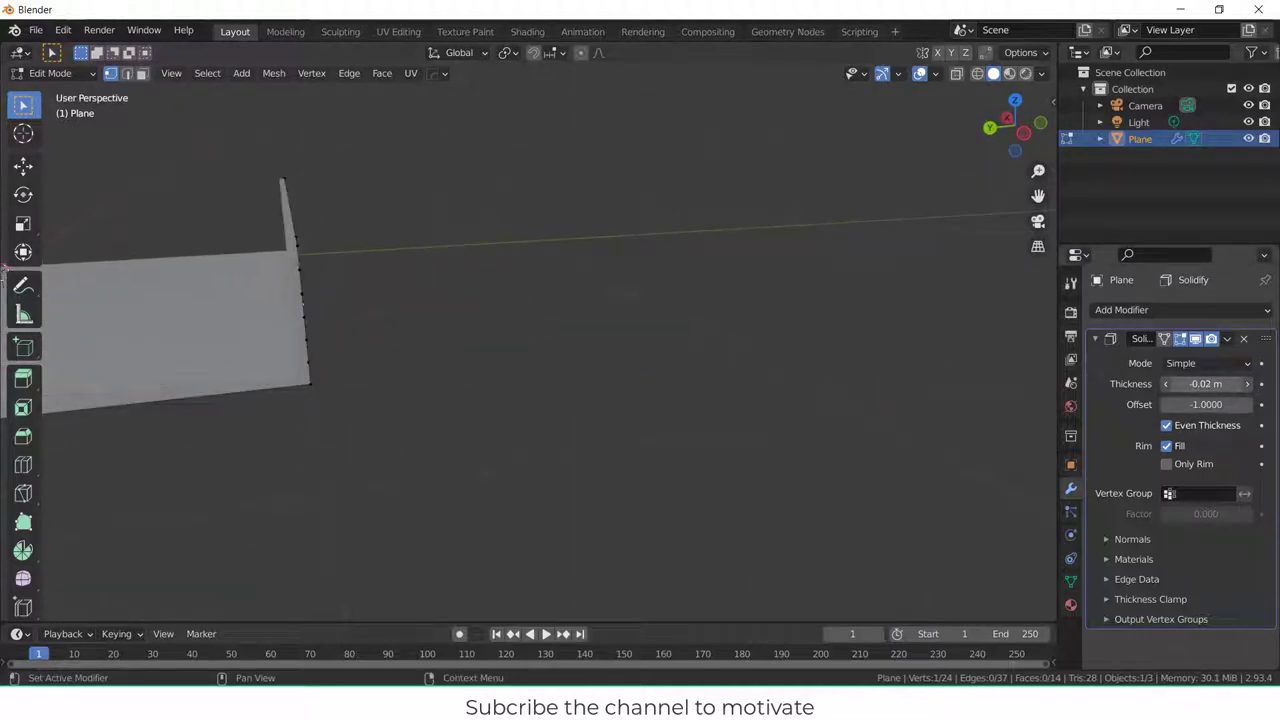
key(KP_1)
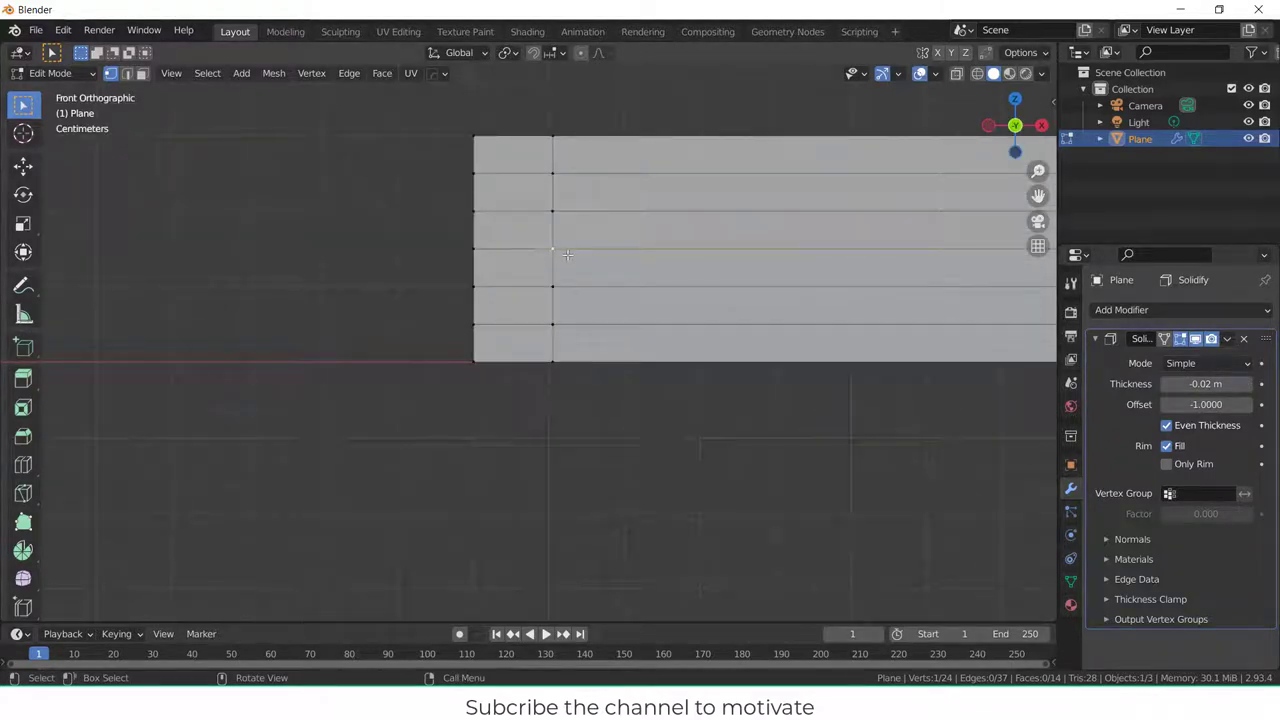
- Snap the 3D cursor to the selected mesh, then return to Object Mode
key(shift+s)
click(575, 355)
scroll(560, 380, down, 4)
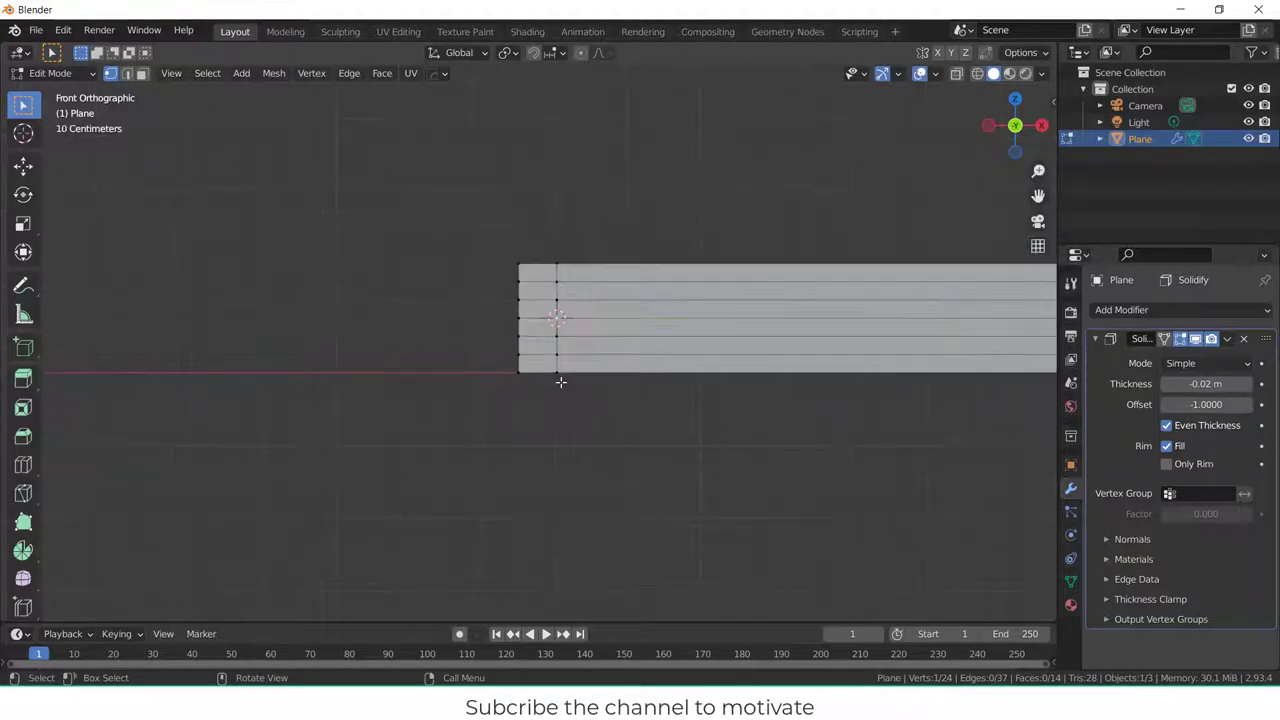
key(Num_Lock)
key(Num_Lock)
shift+middle_drag(566, 392, 417, 434)
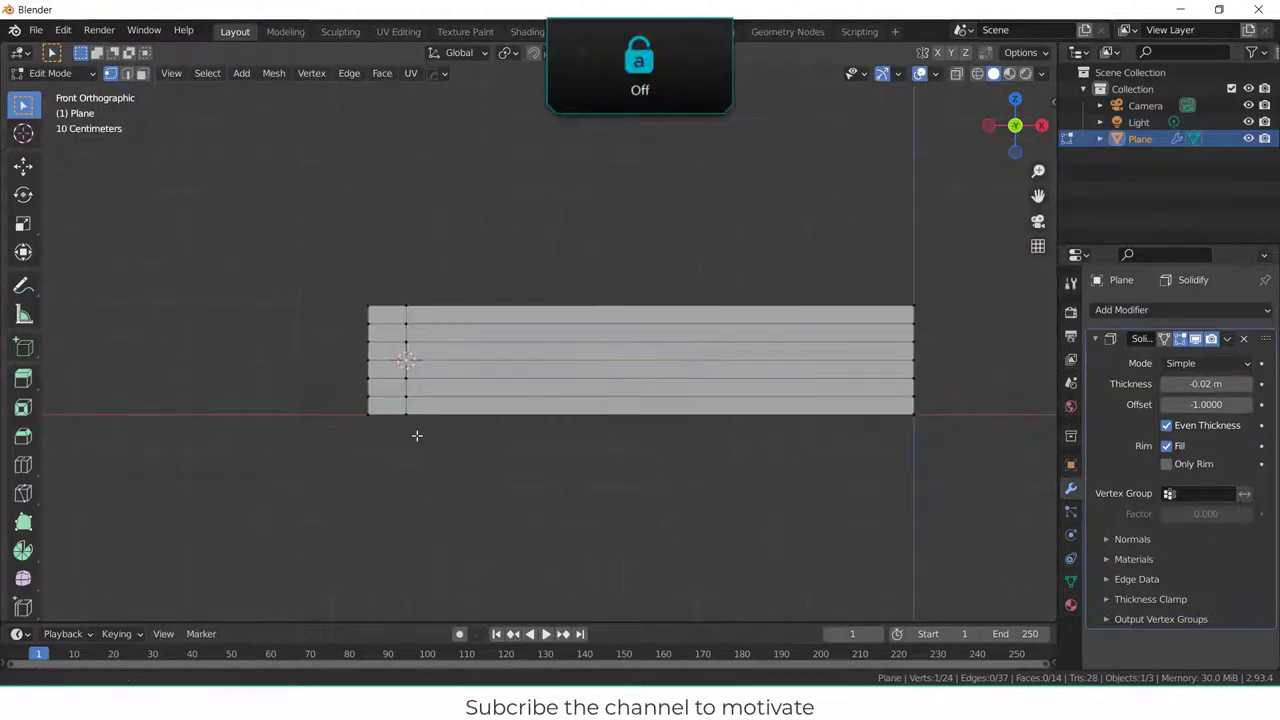
key(Caps_Lock)
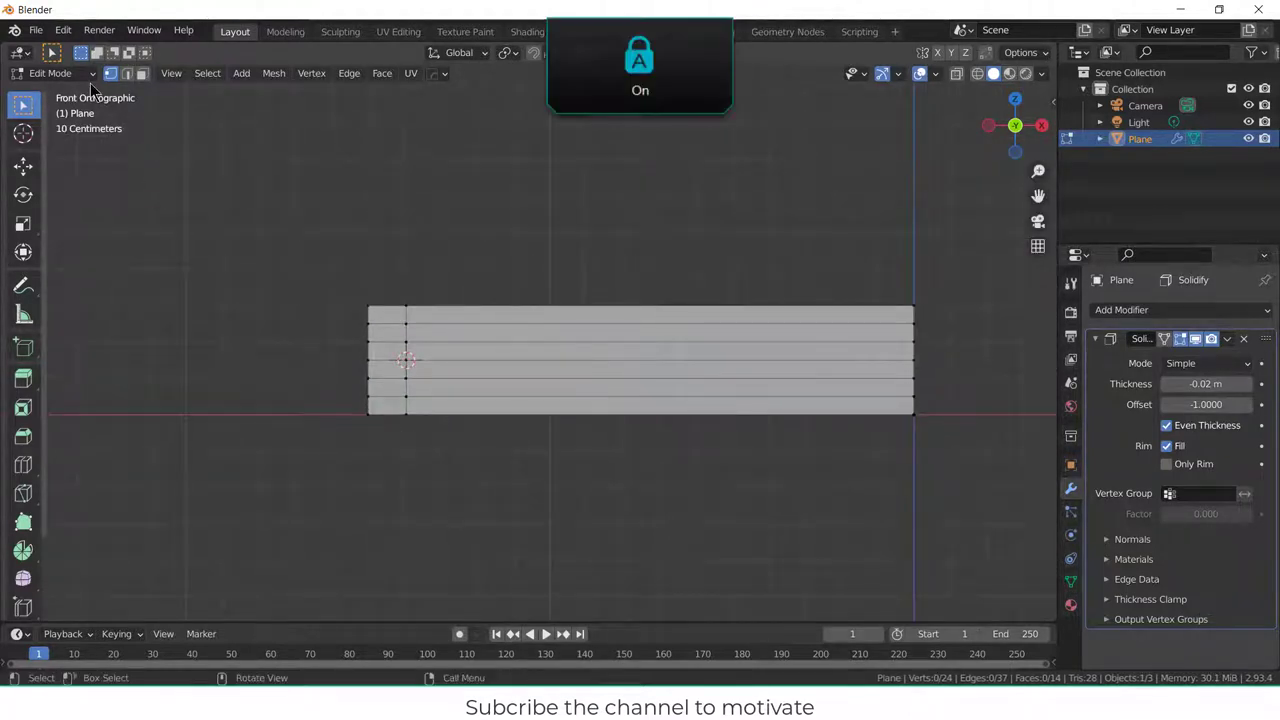
key(Caps_Lock)
key(Tab)
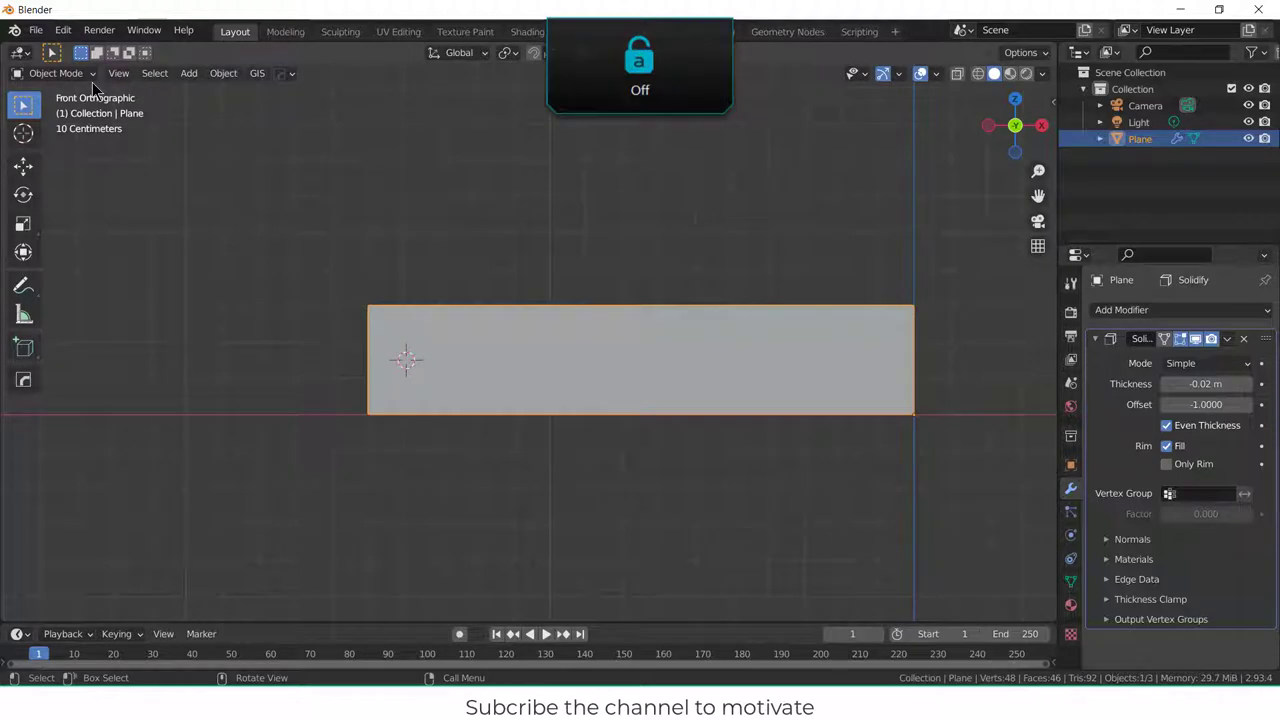
- Add a cylinder and narrow its radius to 0.03 m
click(190, 75)
mouse_move(198, 91)
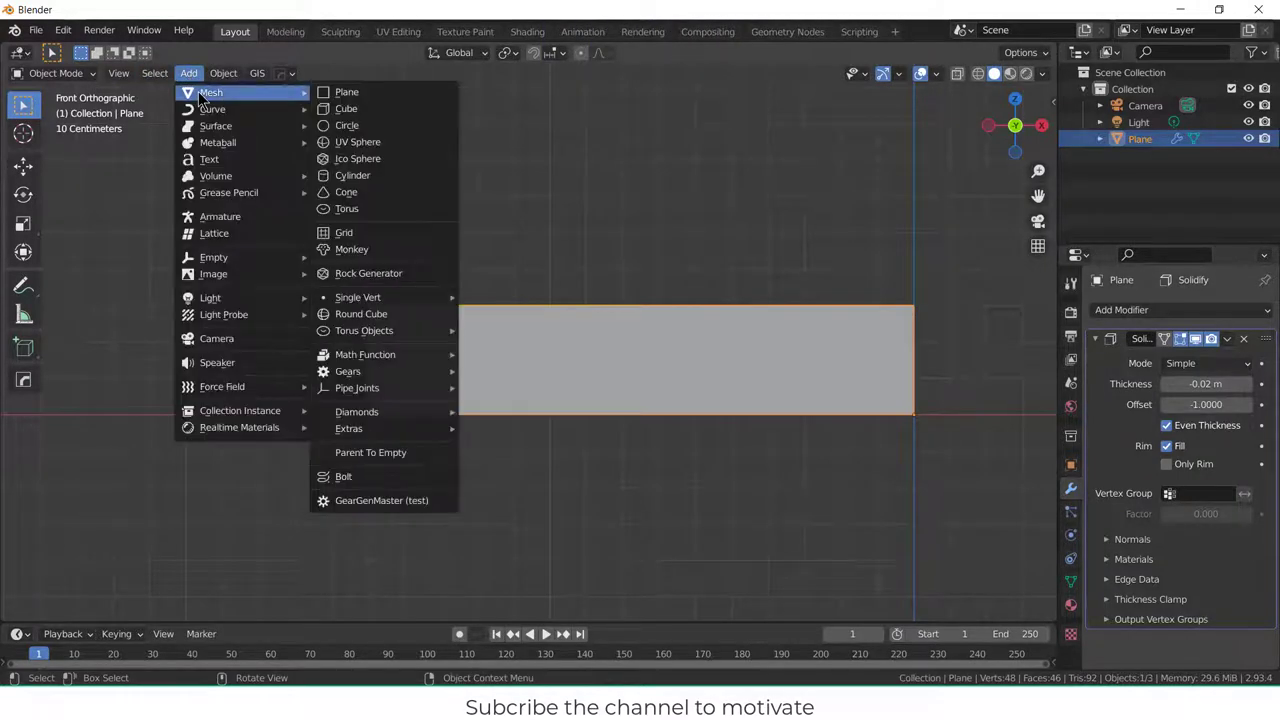
click(352, 176)
click(140, 608)
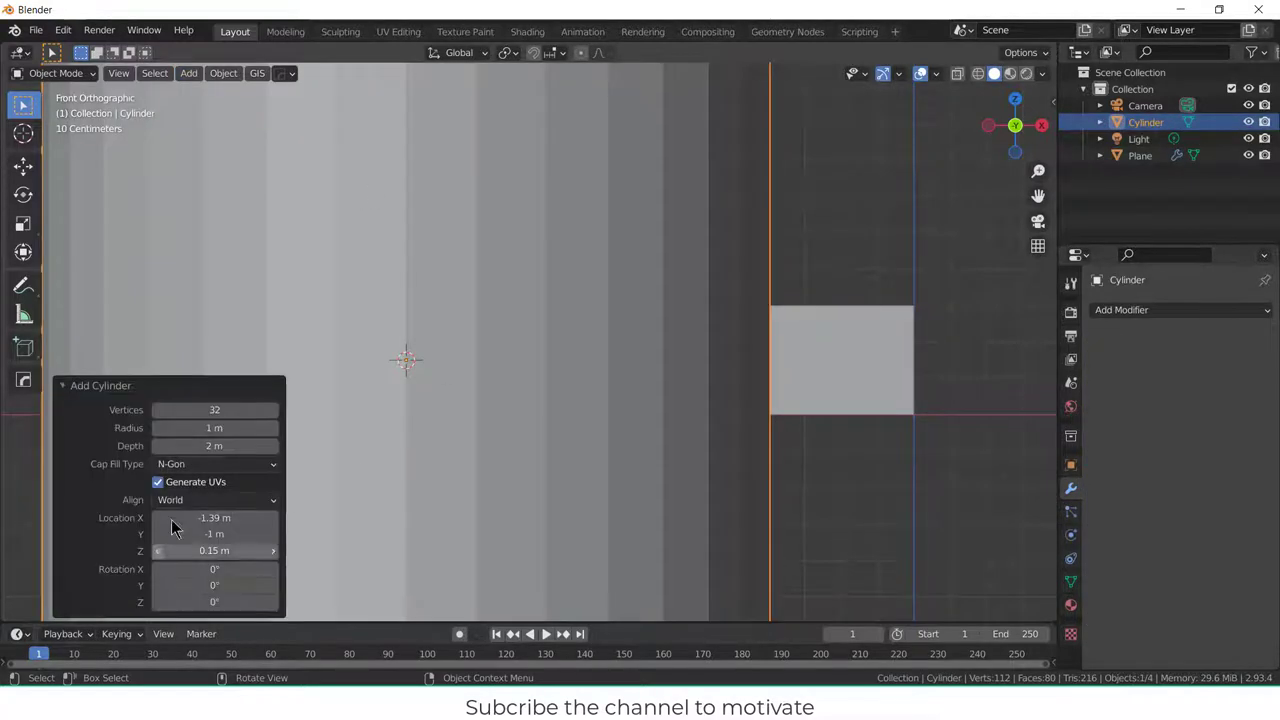
drag(214, 428, 153, 428)
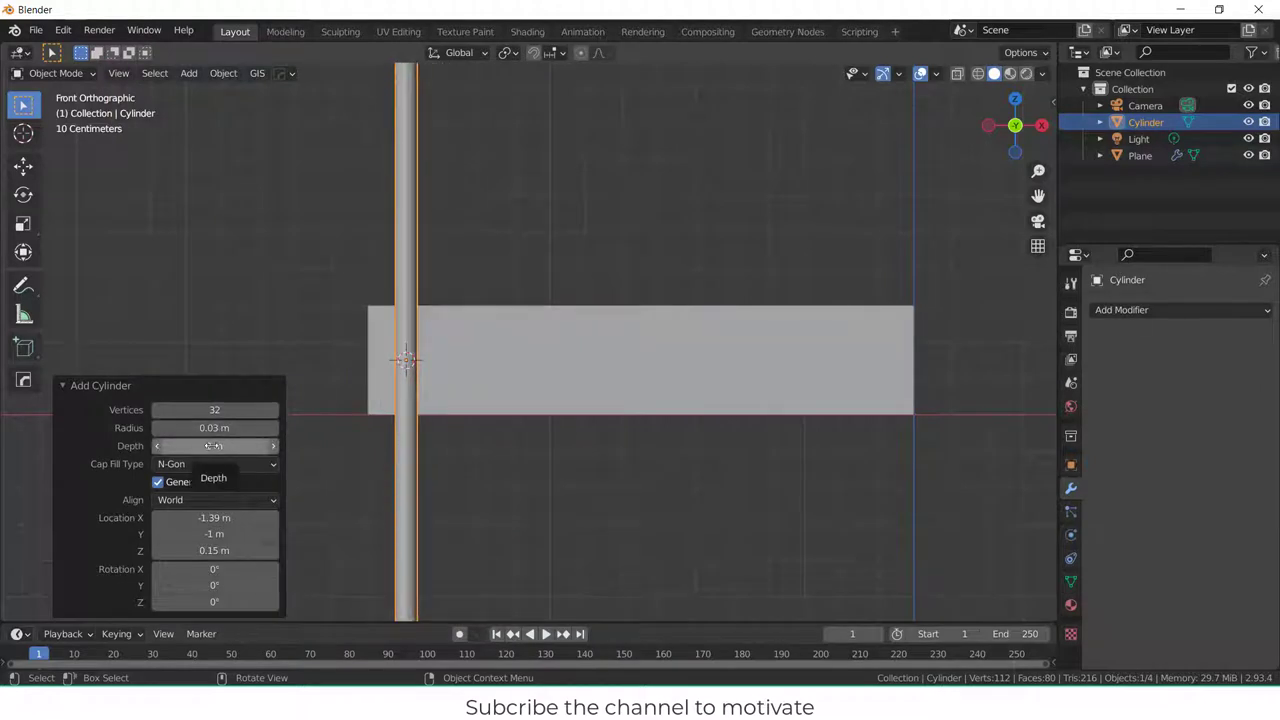
- Rotate the cylinder rod 90° about X
click(218, 570)
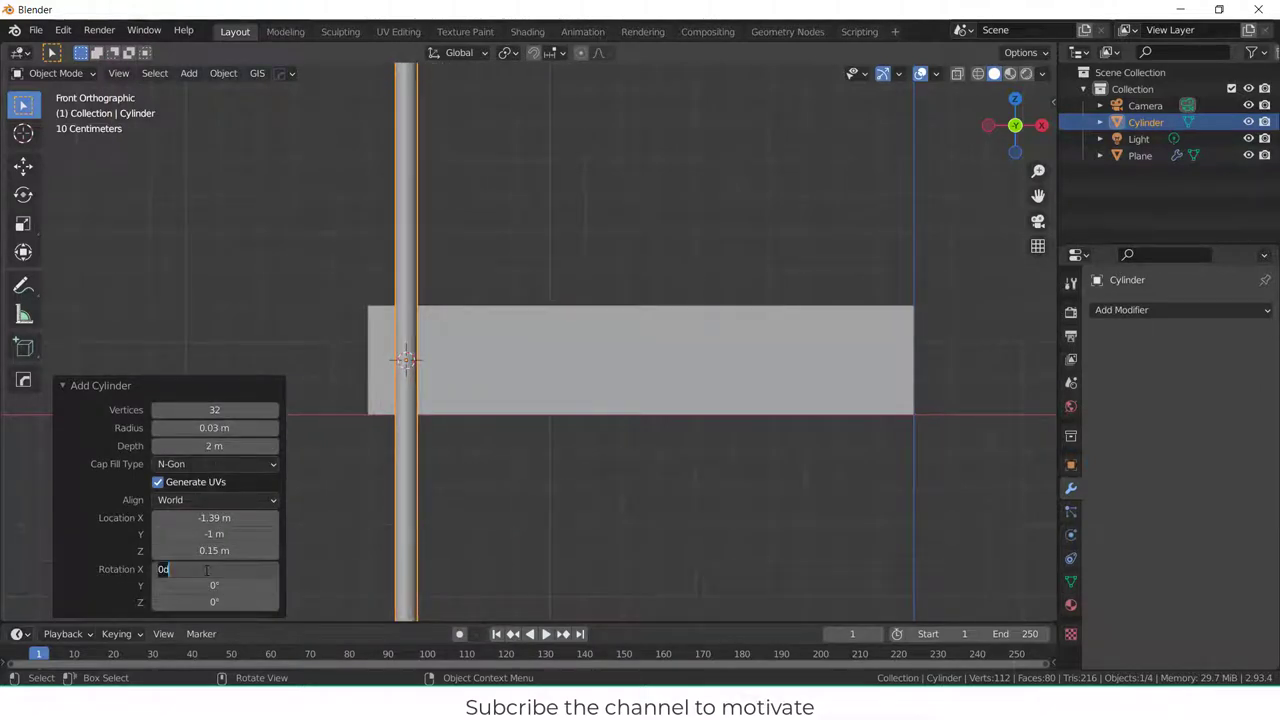
text(90)
key(Return)
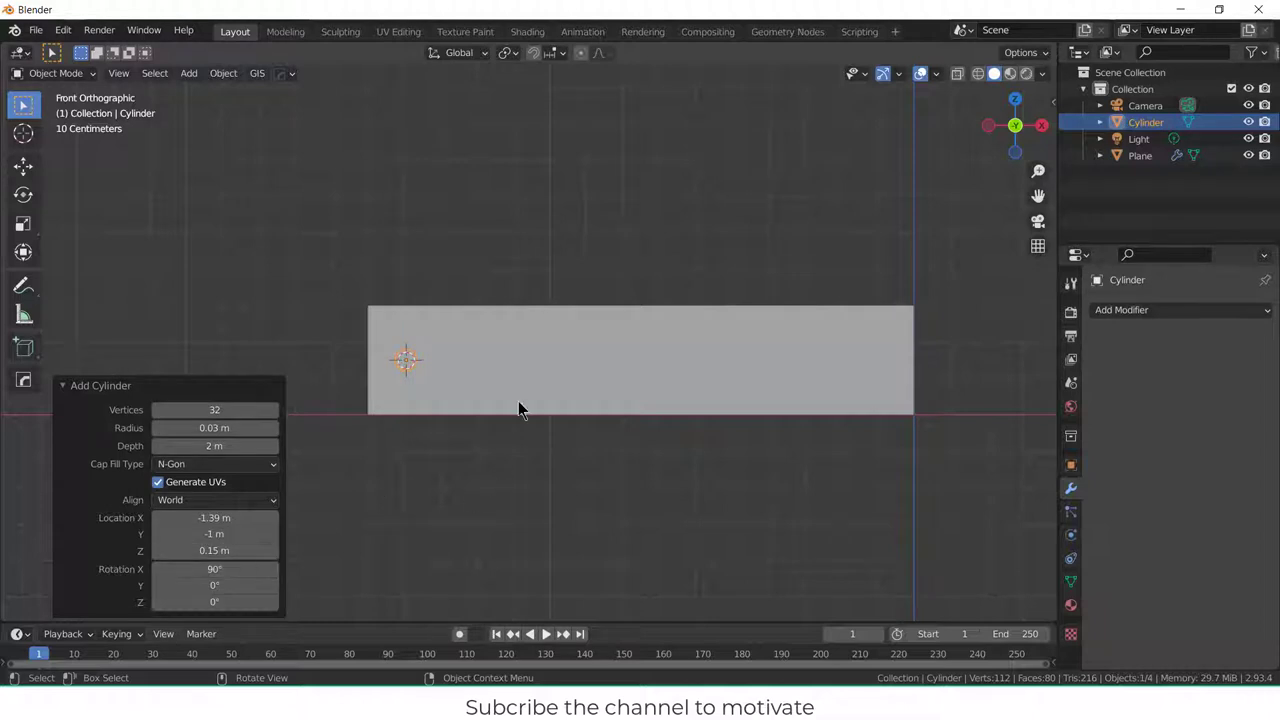
middle_drag(518, 403, 430, 450)
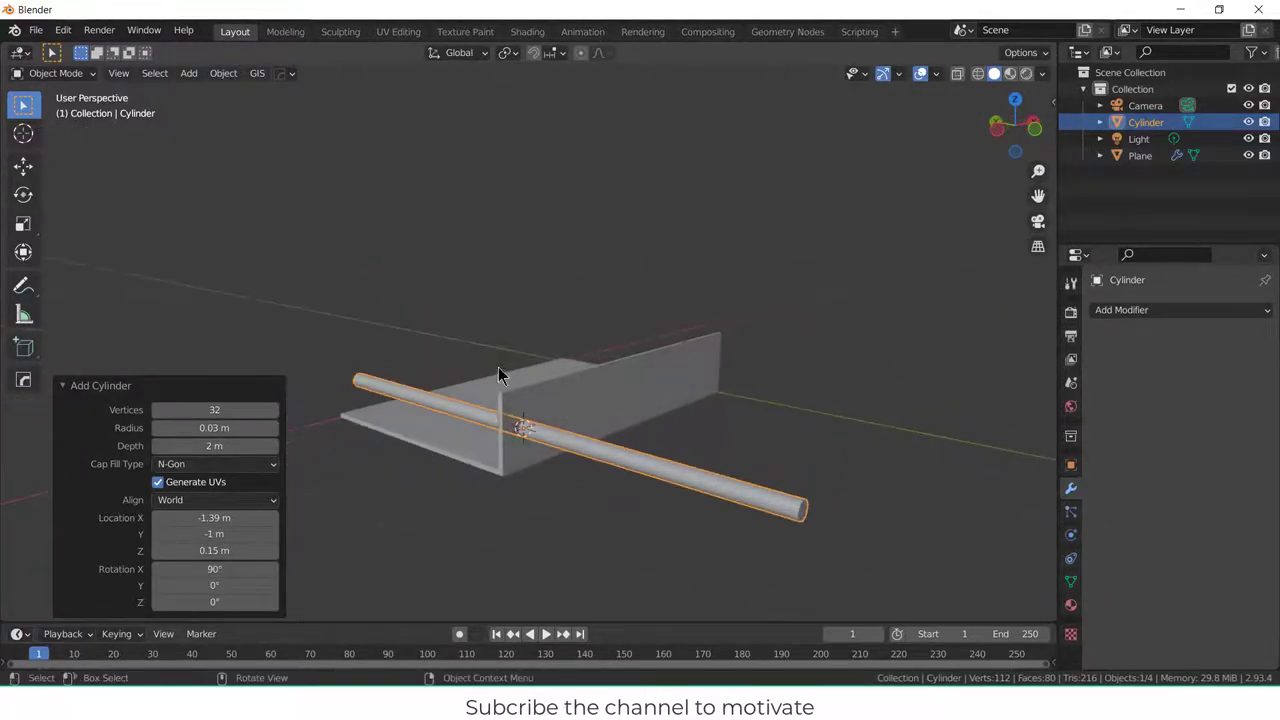
- Give the panel a Boolean Difference modifier using the Cylinder as cutter
click(613, 386)
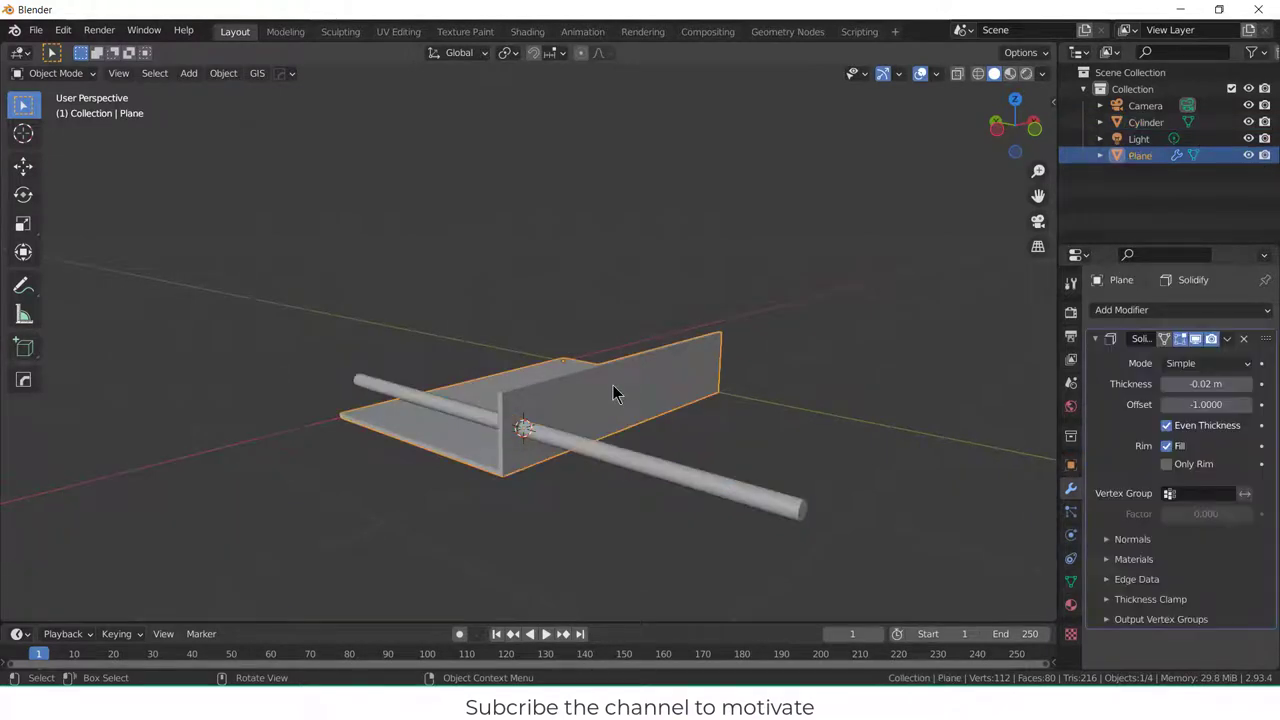
click(1188, 320)
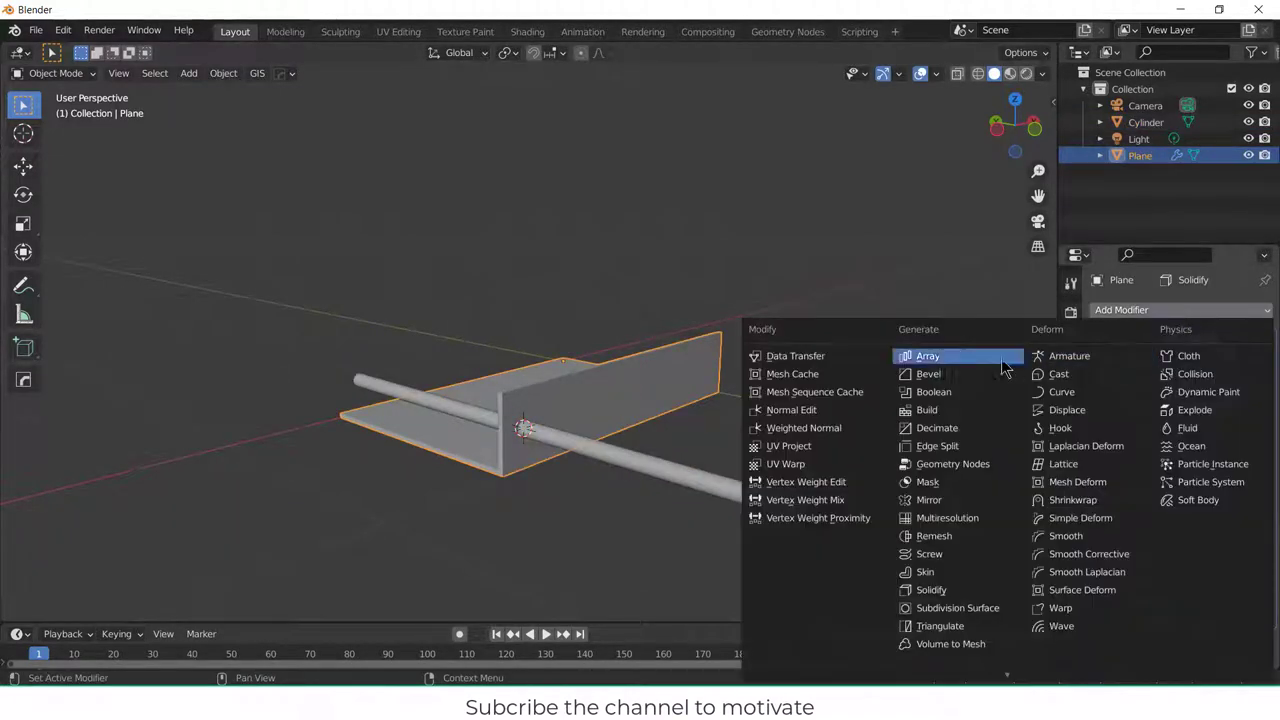
click(937, 394)
scroll(1232, 607, down, 3)
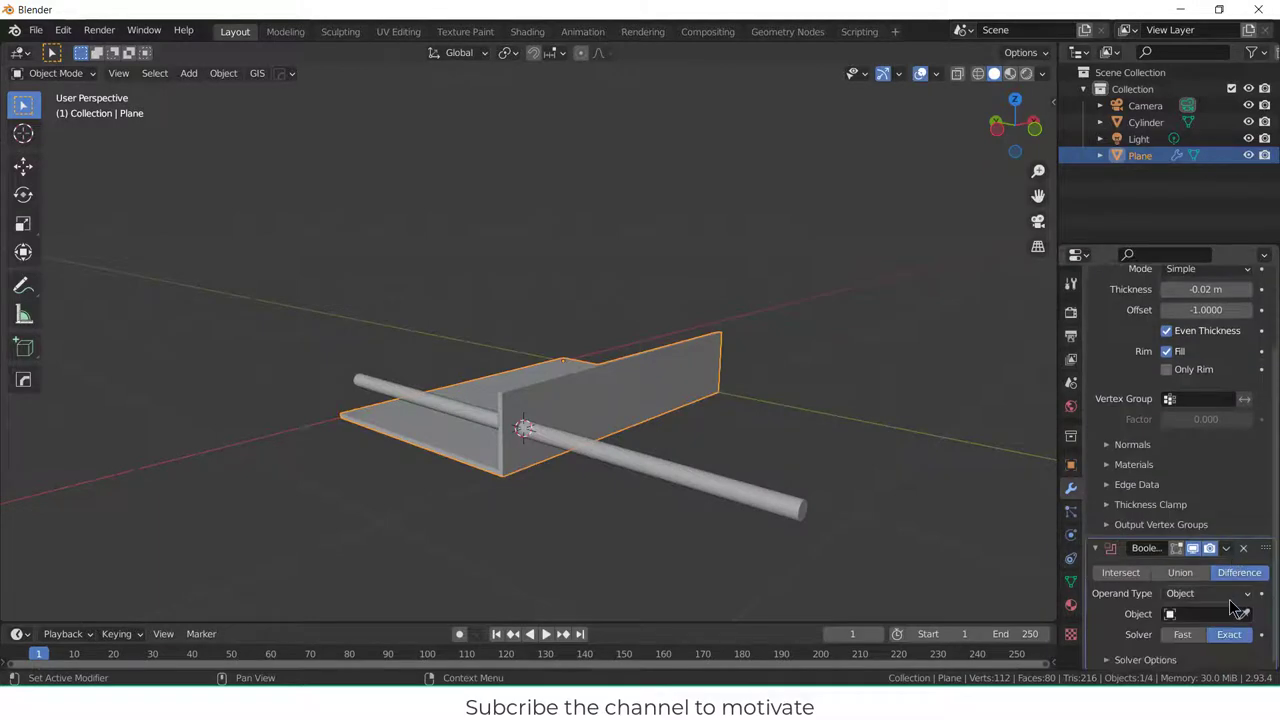
click(1244, 614)
click(697, 474)
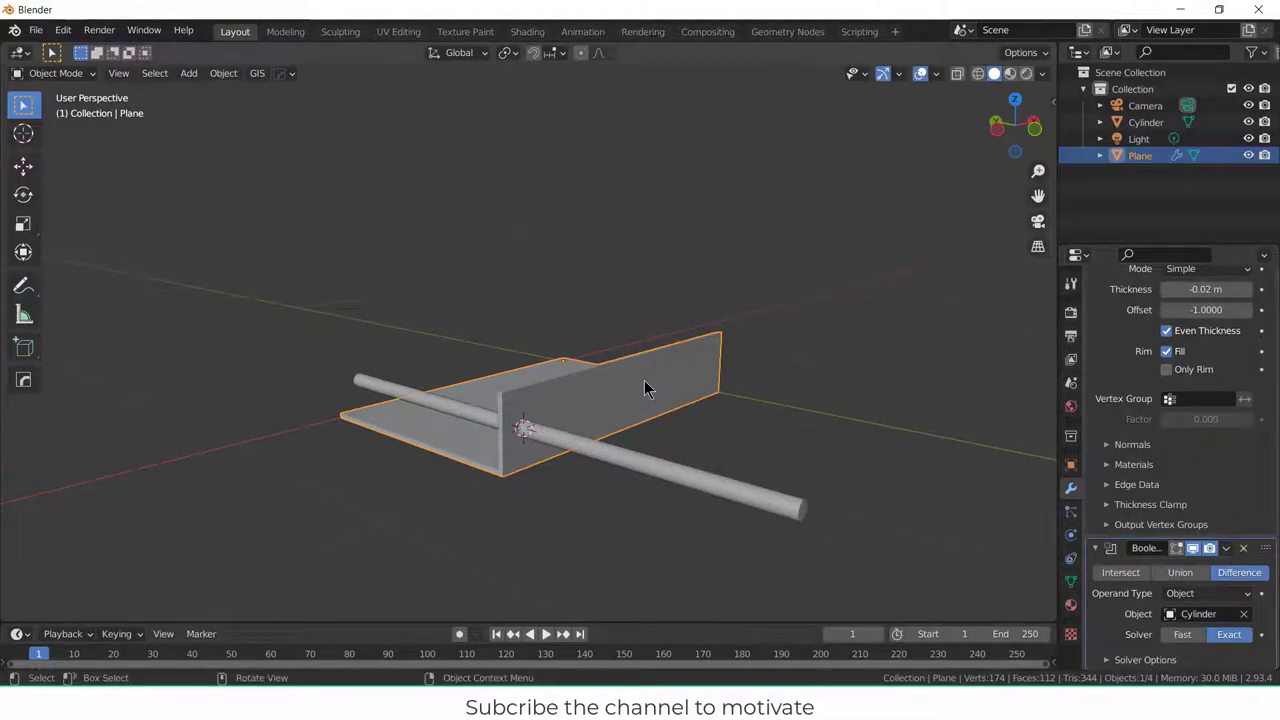
- Isolate the panel in local view and inspect the cut hole
key(KP_Divide)
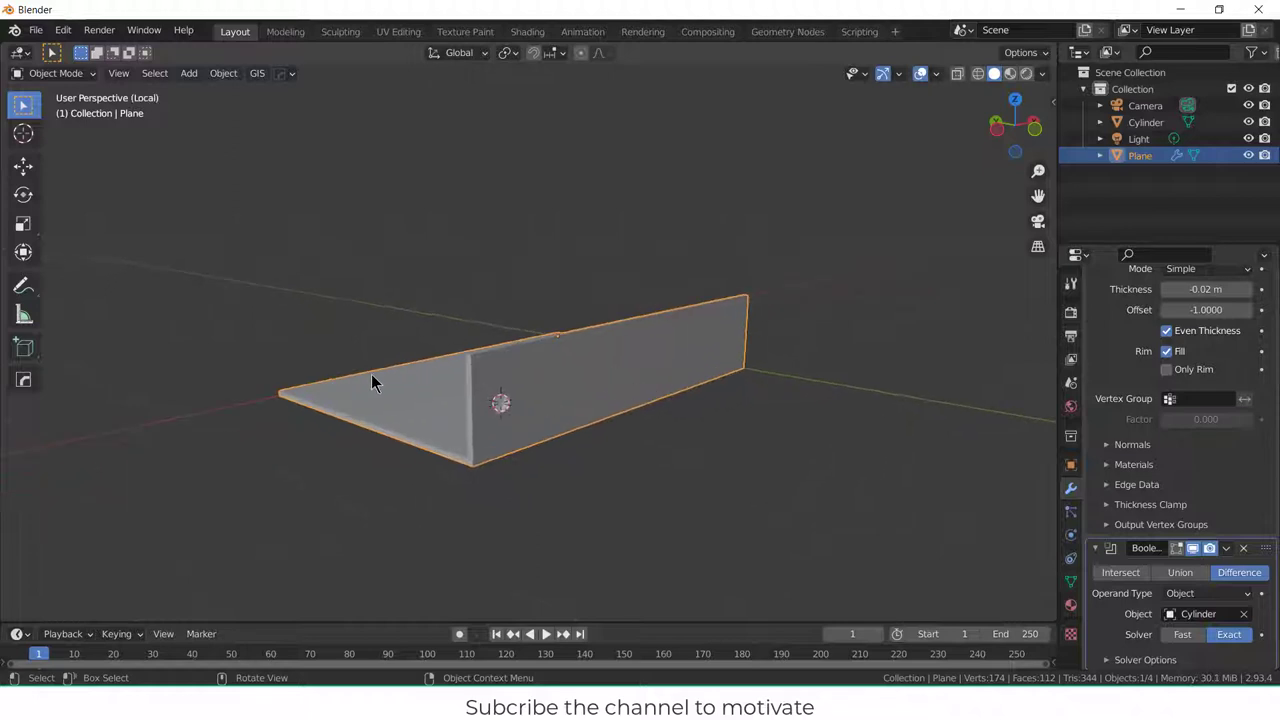
middle_drag(371, 376, 221, 311)
middle_drag(93, 197, 135, 200)
key(KP_1)
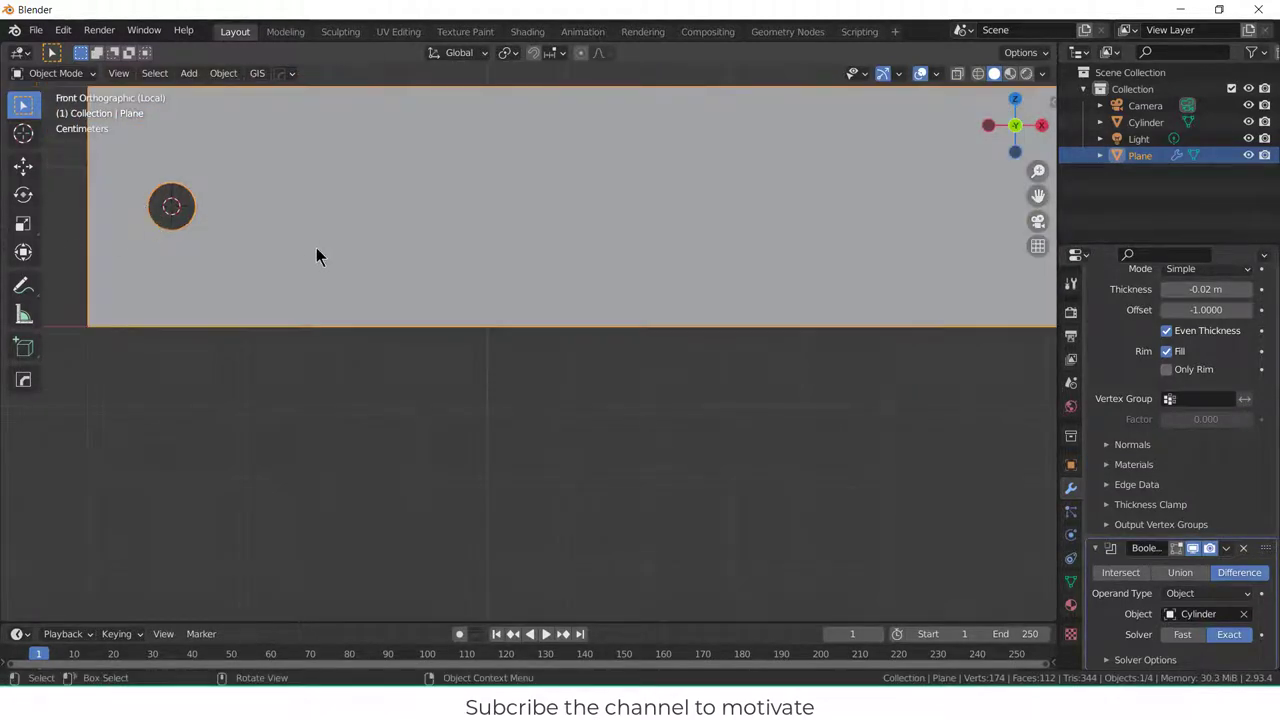
scroll(317, 258, up, 1)
scroll(317, 258, down, 3)
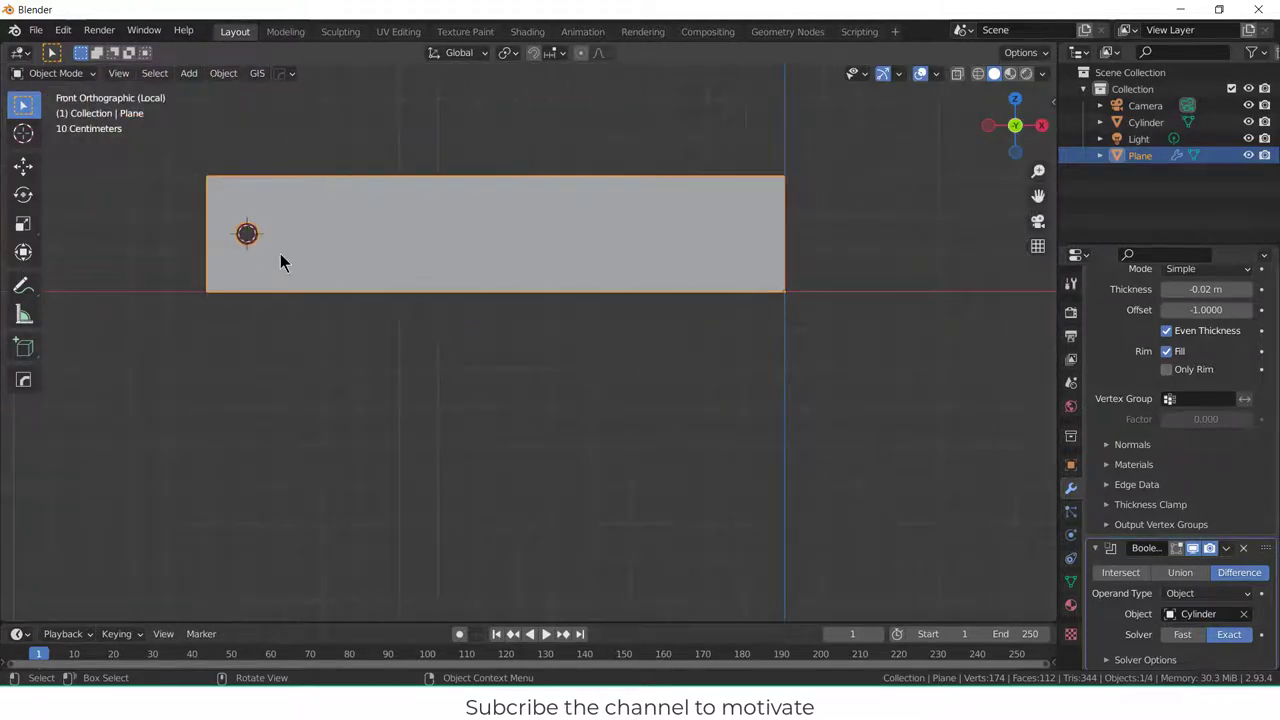
shift+middle_drag(286, 283, 283, 452)
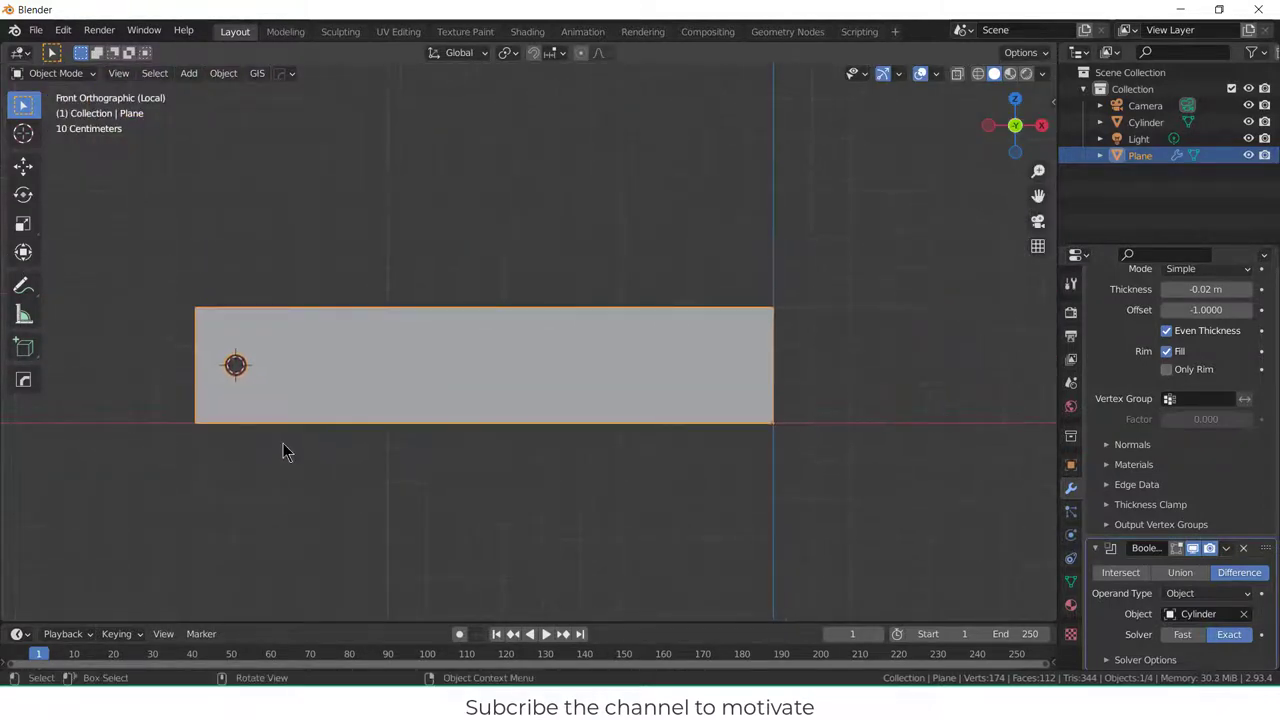
scroll(1157, 523, up, 3)
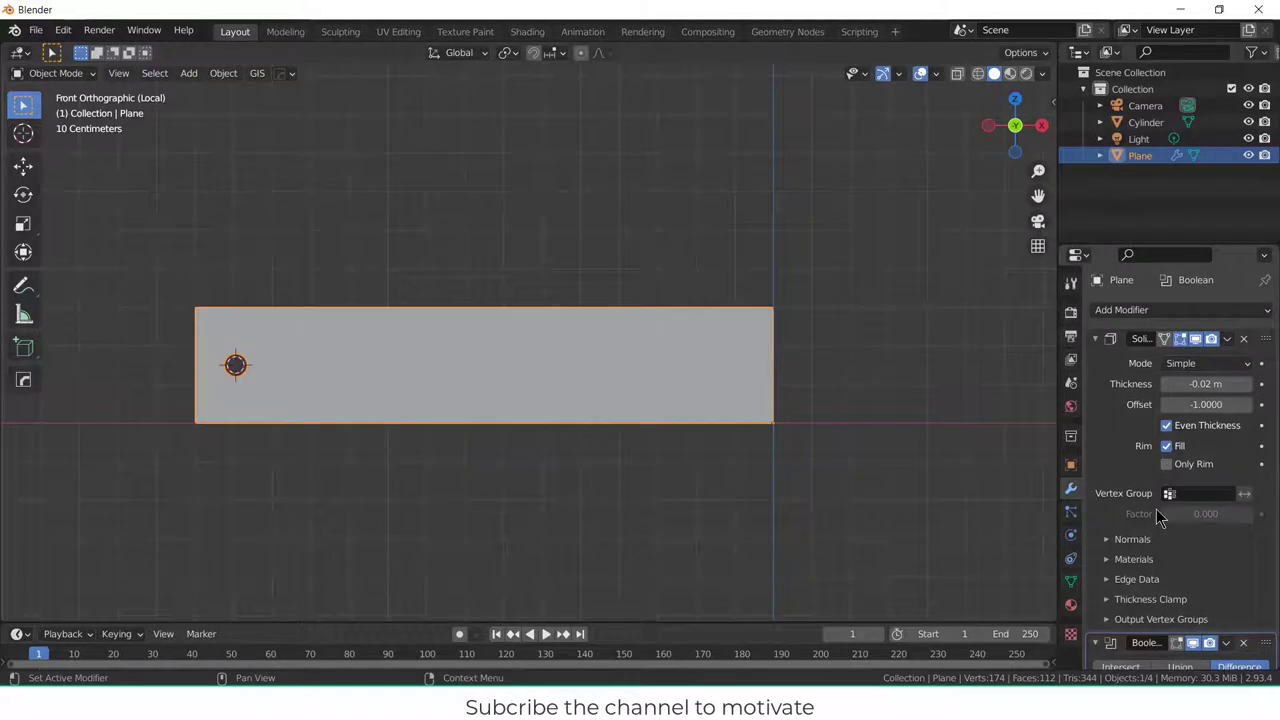
- Apply the Solidify and Boolean modifiers, then exit local view
click(1227, 339)
click(1205, 358)
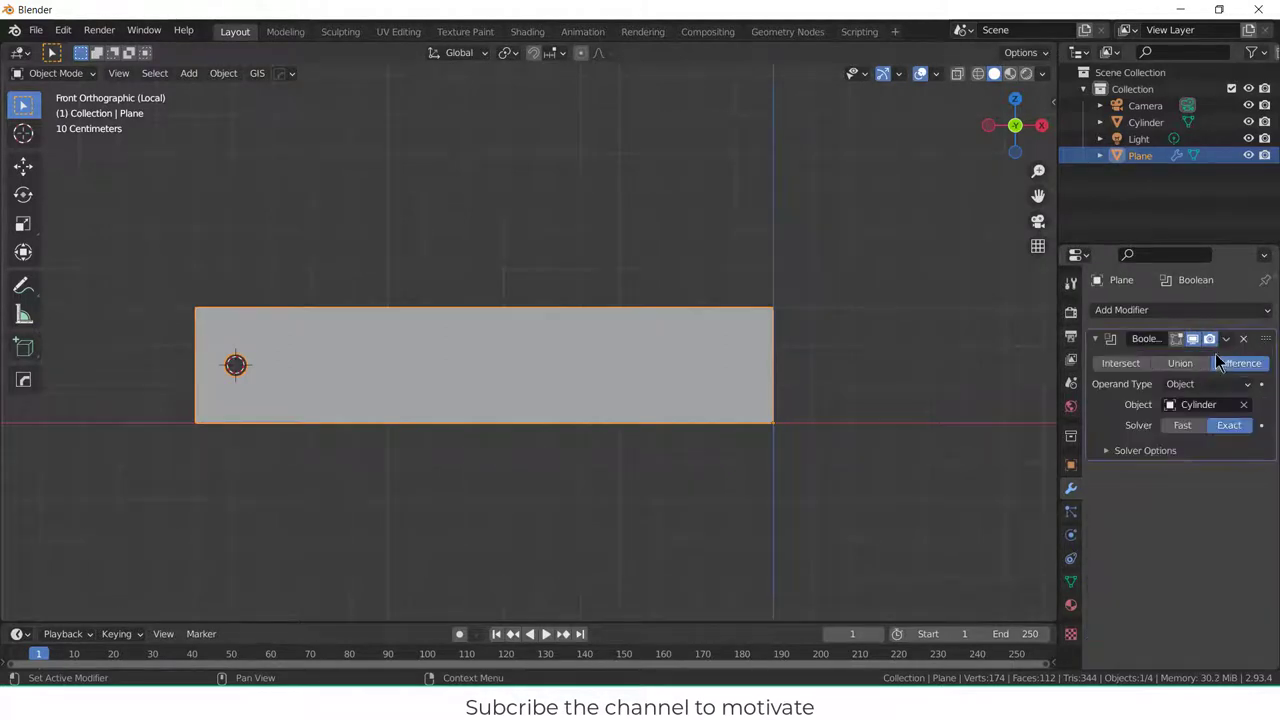
click(1227, 339)
click(1150, 358)
click(683, 244)
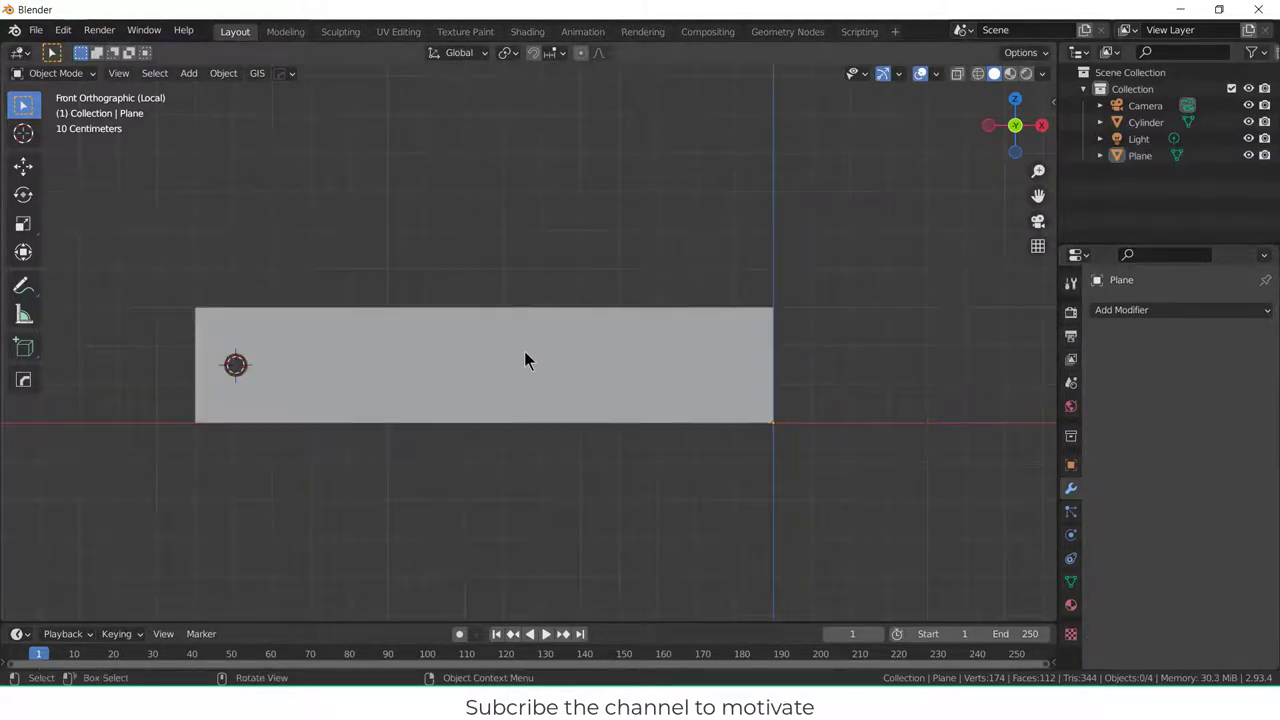
click(524, 351)
key(KP_Divide)
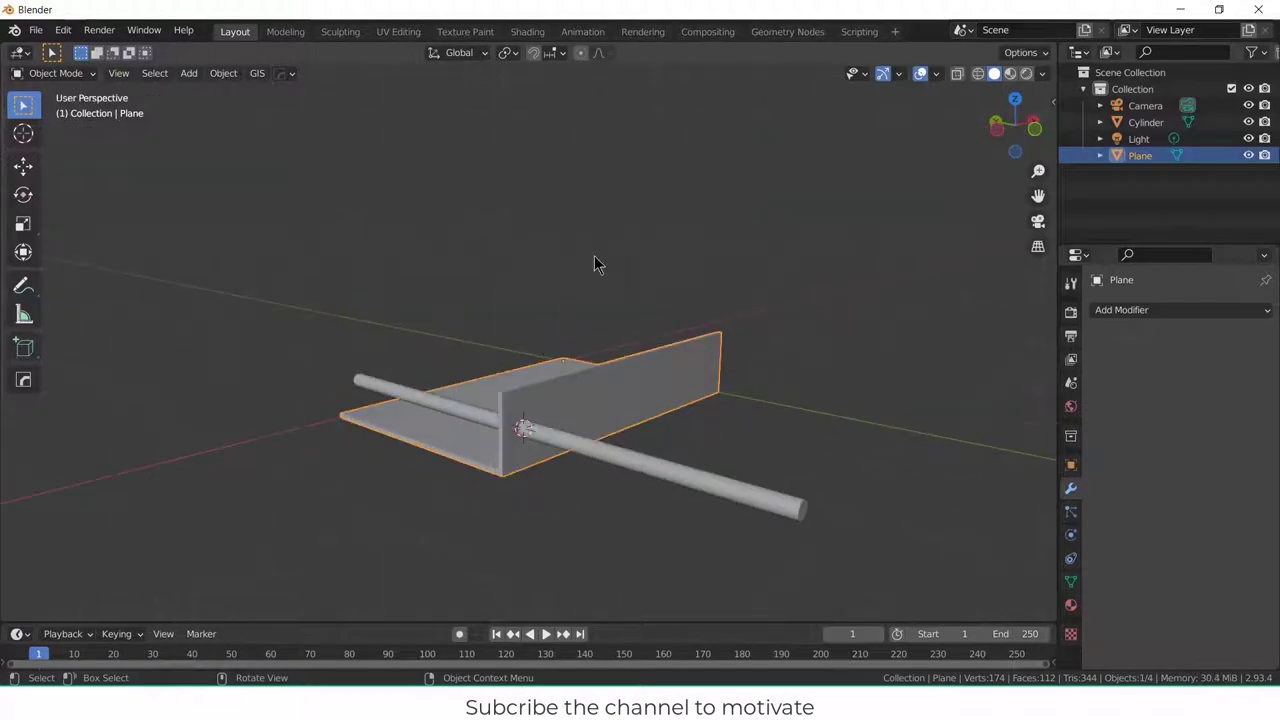
- Add a Mirror modifier on X and Y and apply it
middle_drag(594, 258, 643, 369)
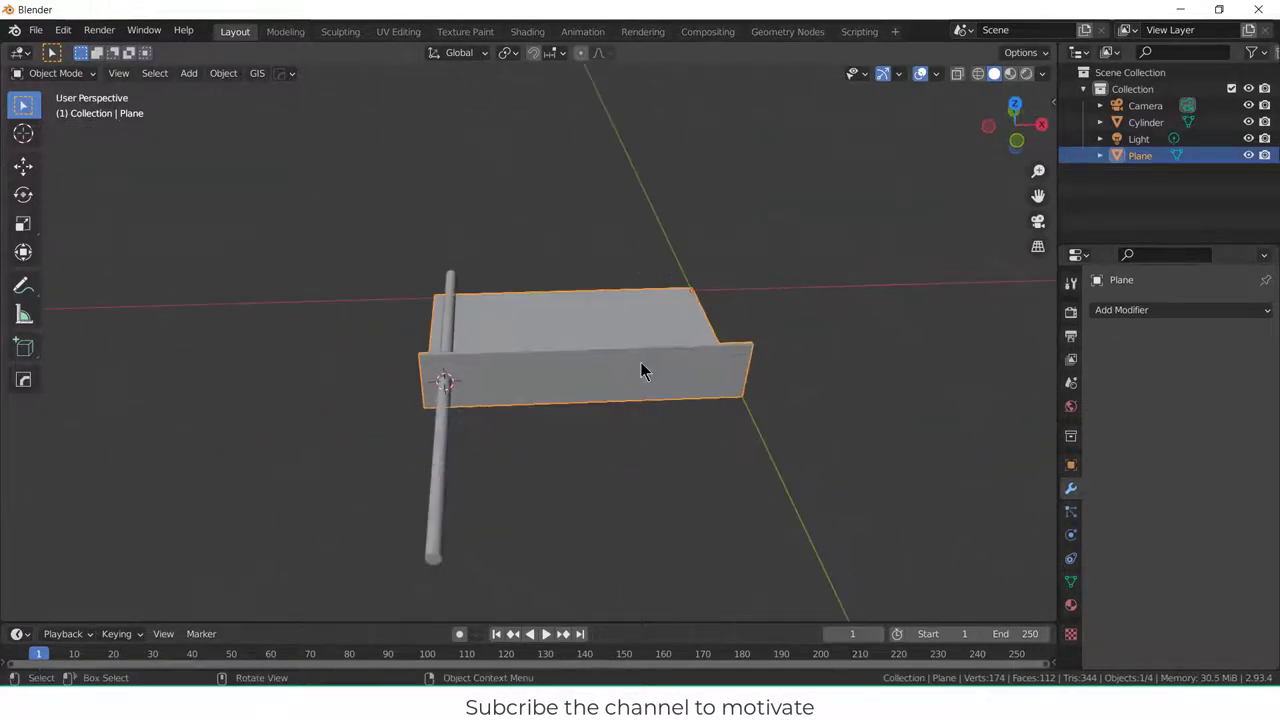
click(1180, 310)
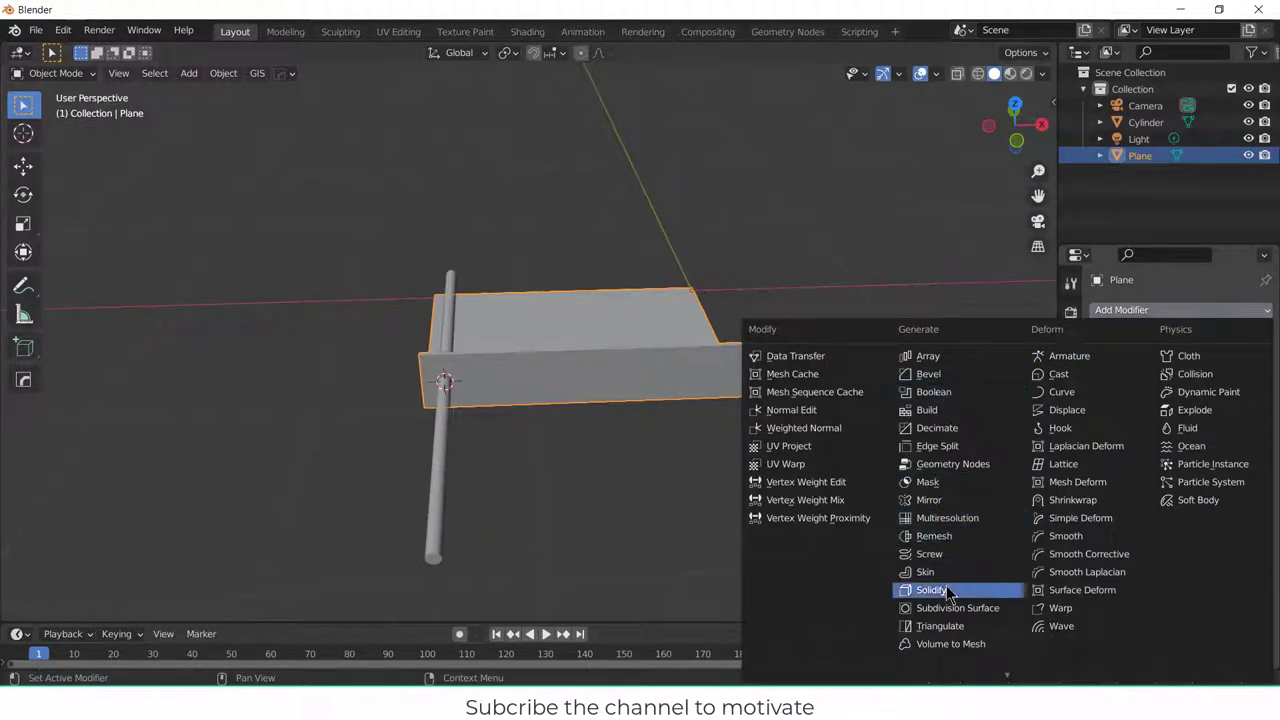
click(946, 500)
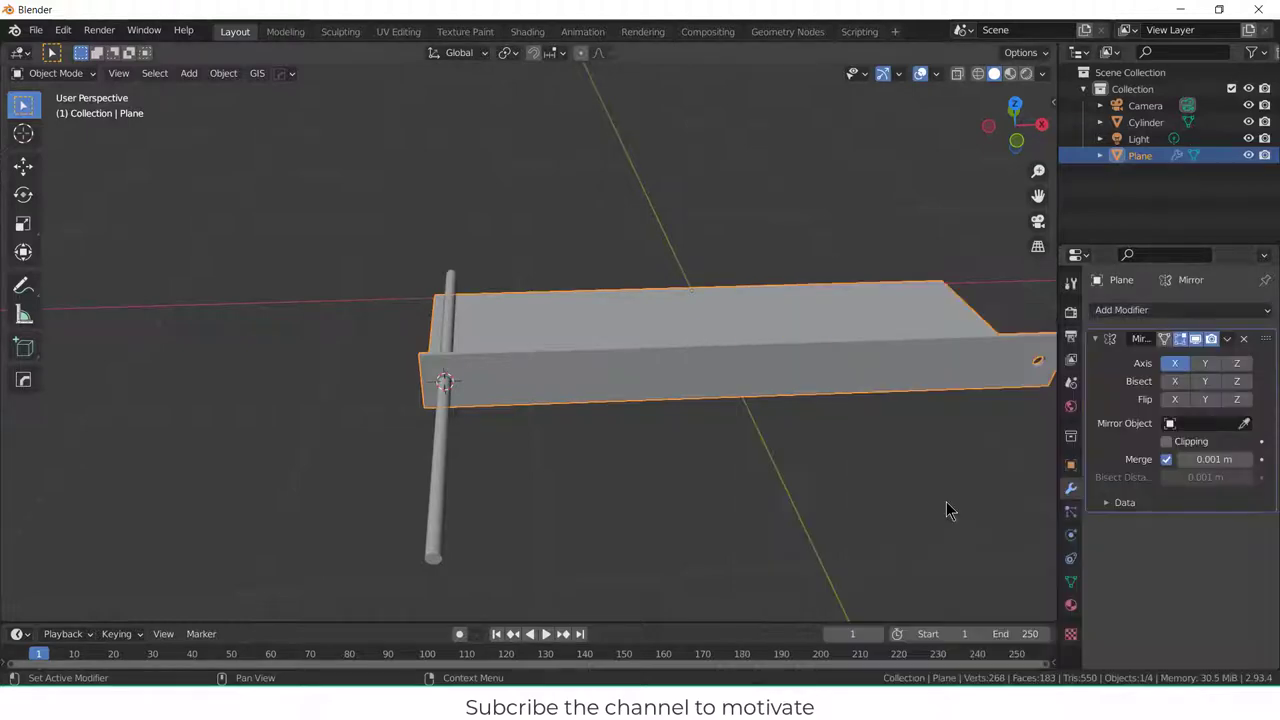
click(1206, 363)
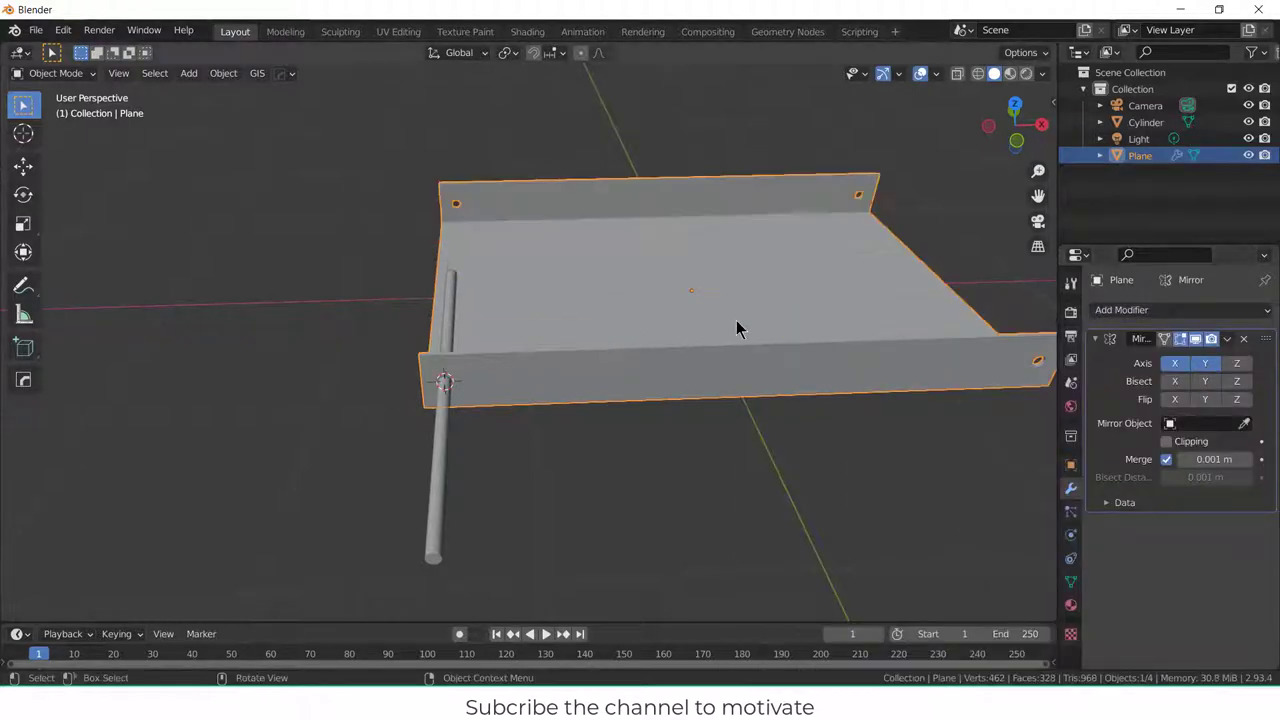
middle_drag(737, 329, 775, 300)
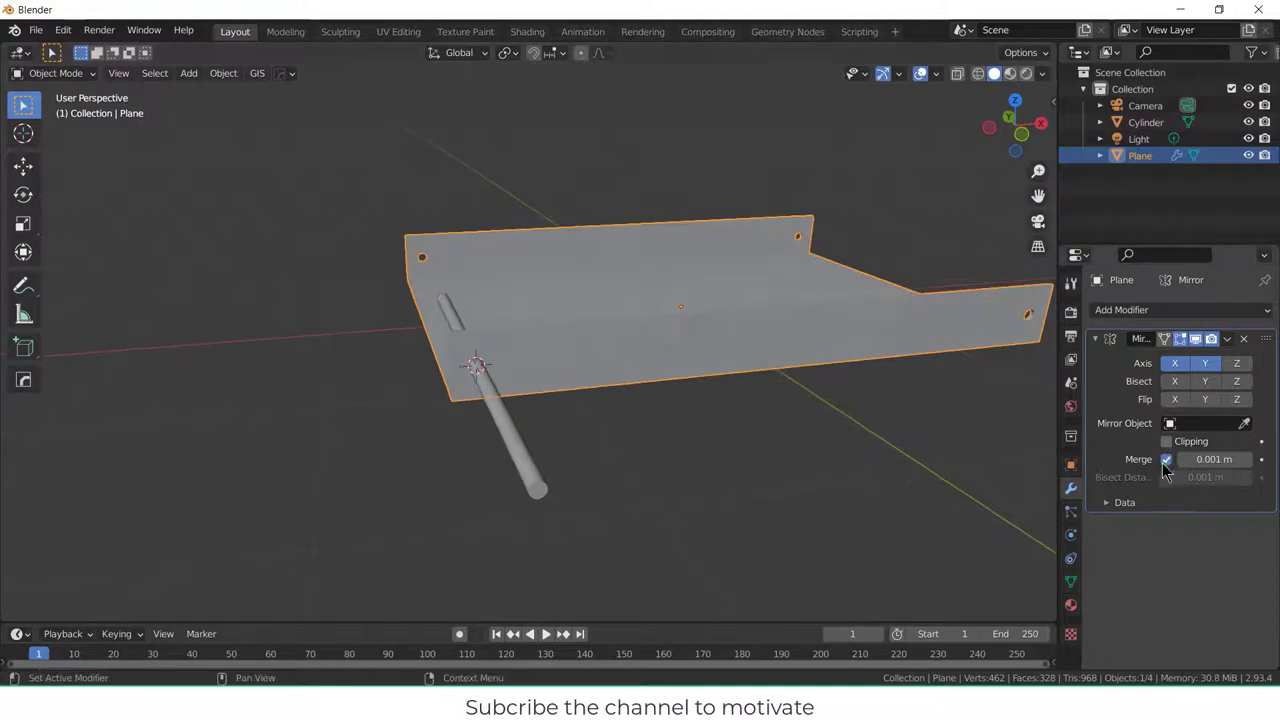
click(1227, 339)
click(1170, 358)
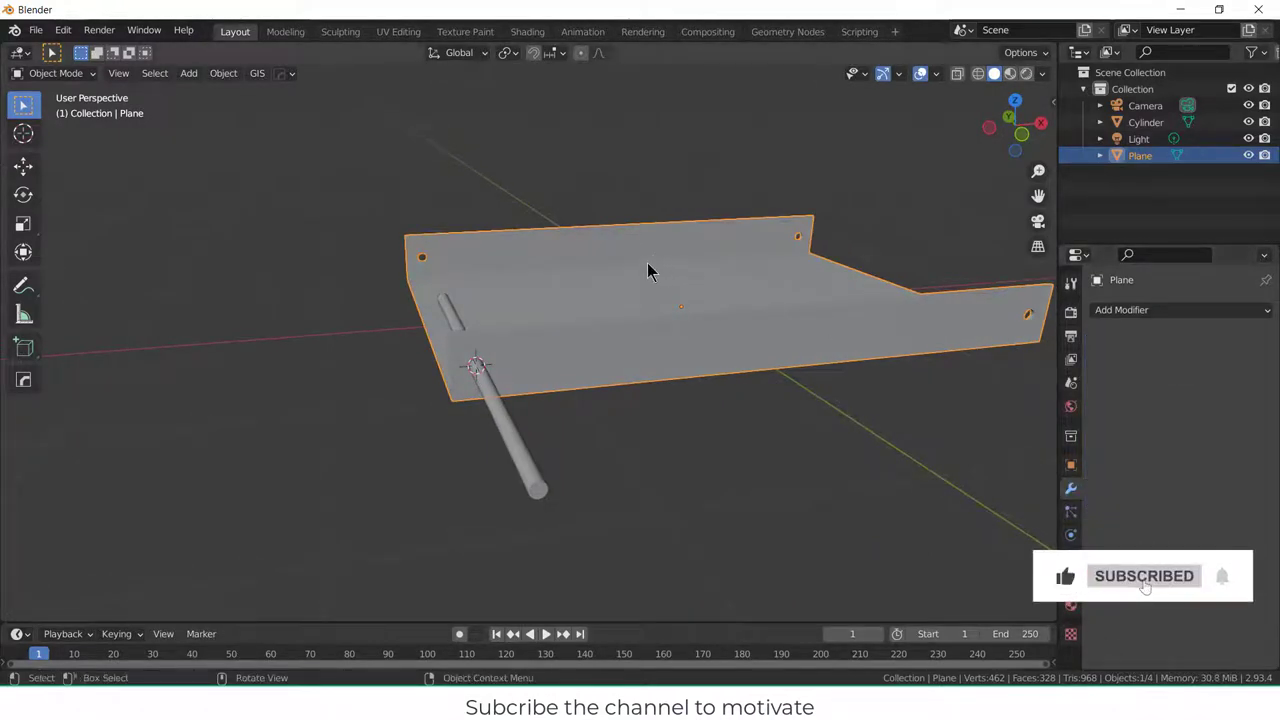
- Look at the channel panel straight on in Front Orthographic view
key(KP_3)
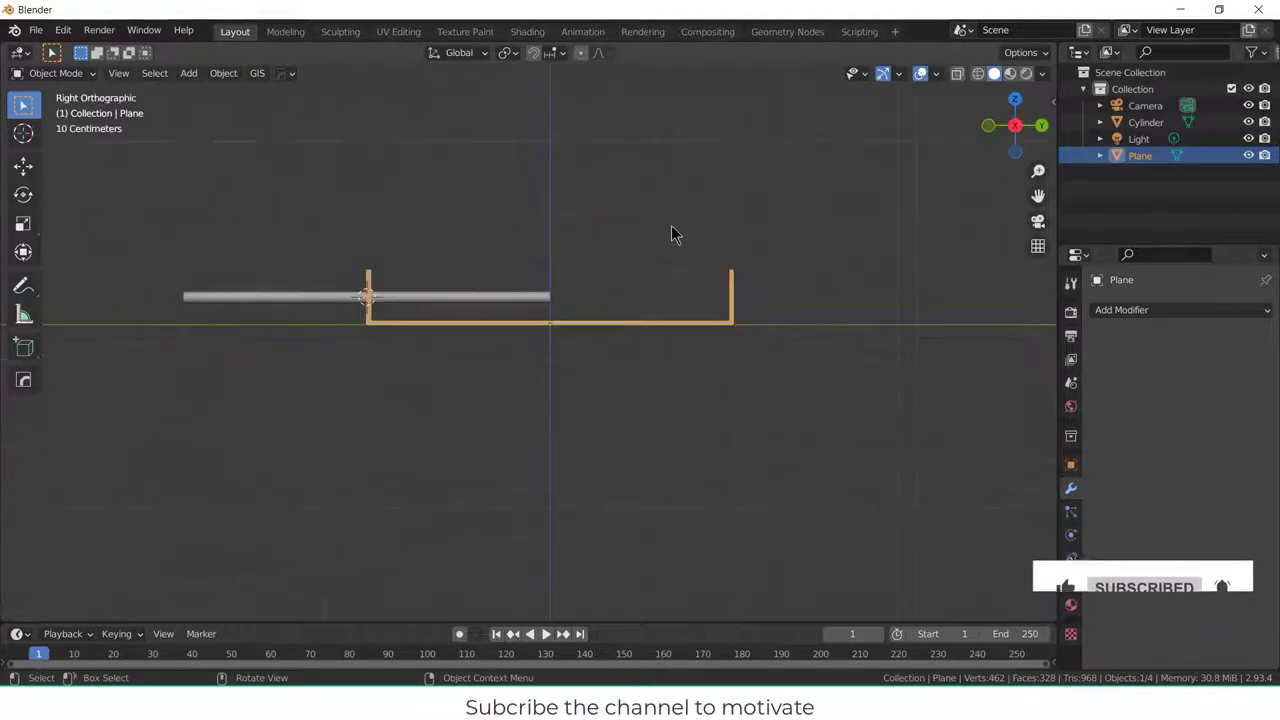
key(KP_1)
scroll(638, 288, up, 4)
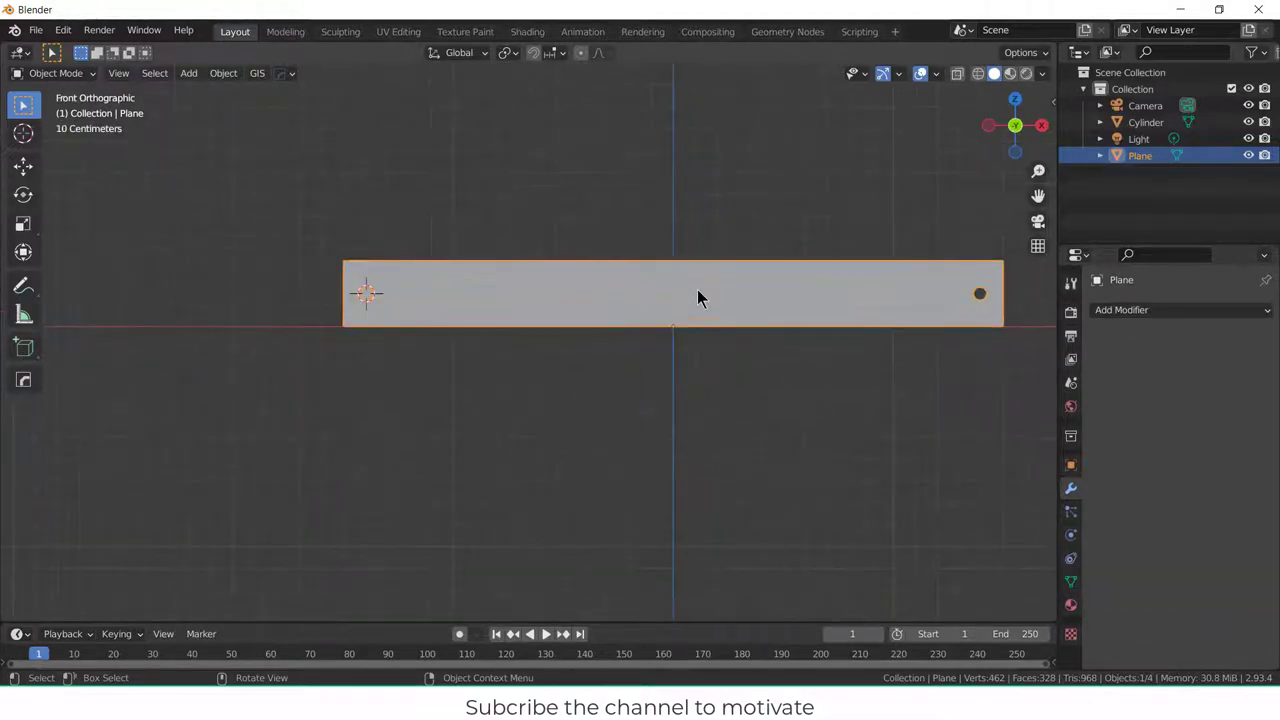
scroll(626, 266, up, 3)
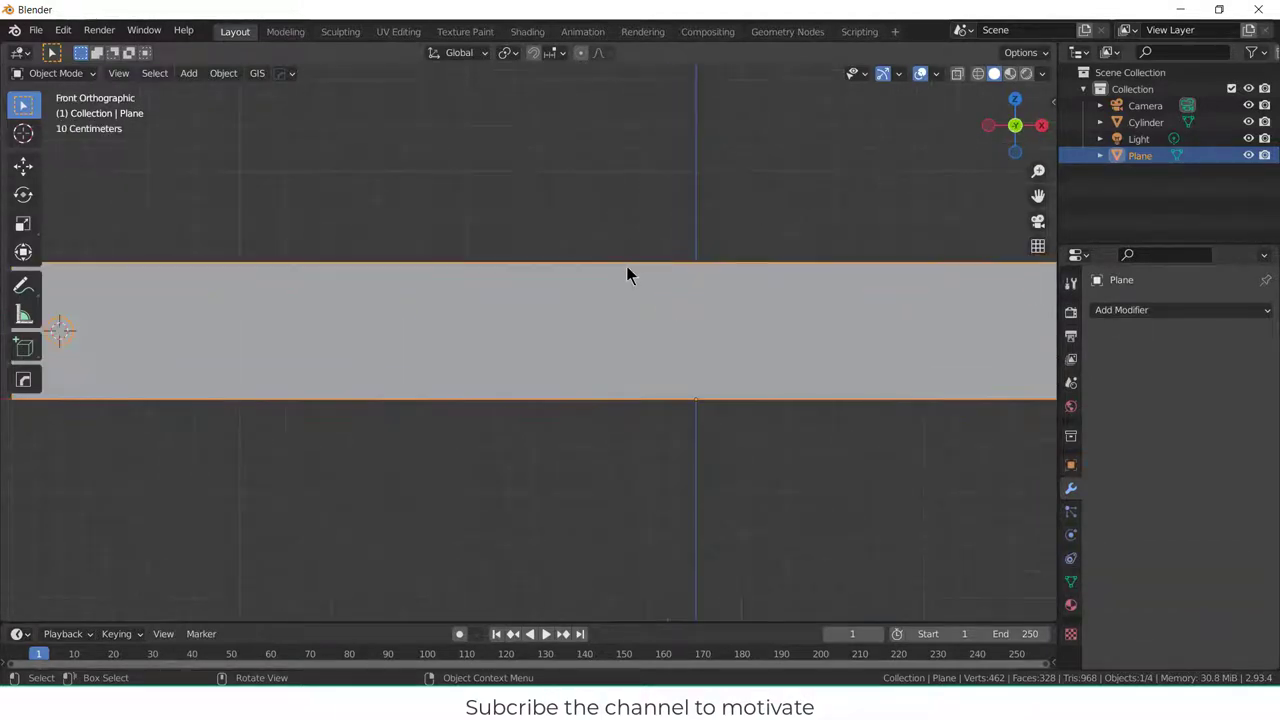
scroll(627, 268, down, 4)
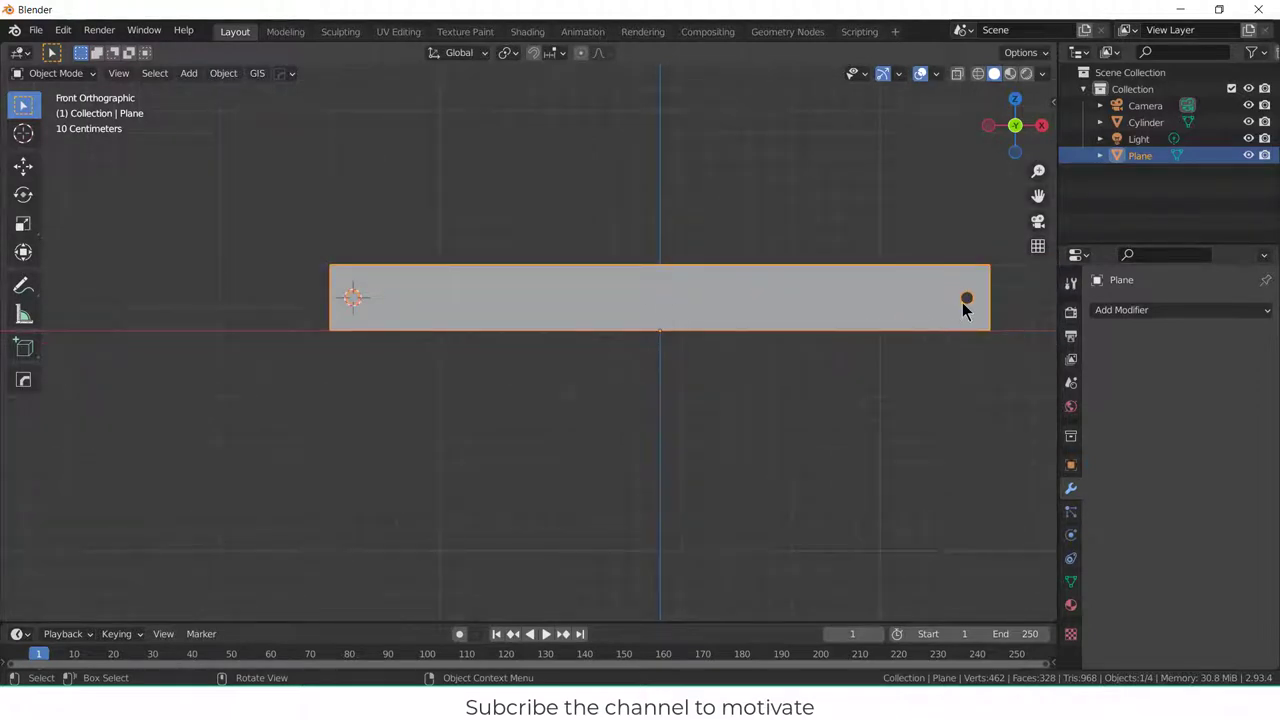
scroll(972, 318, up, 5)
scroll(970, 308, down, 4)
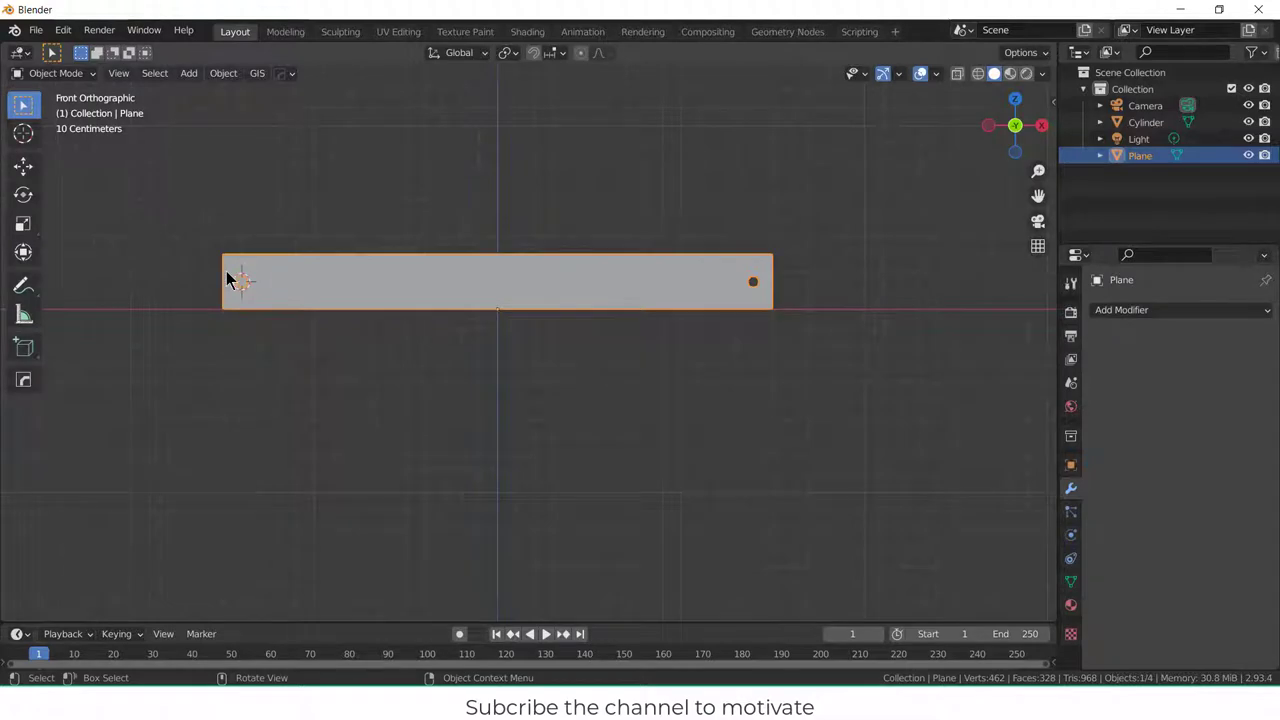
scroll(229, 276, up, 3)
scroll(386, 299, up, 1)
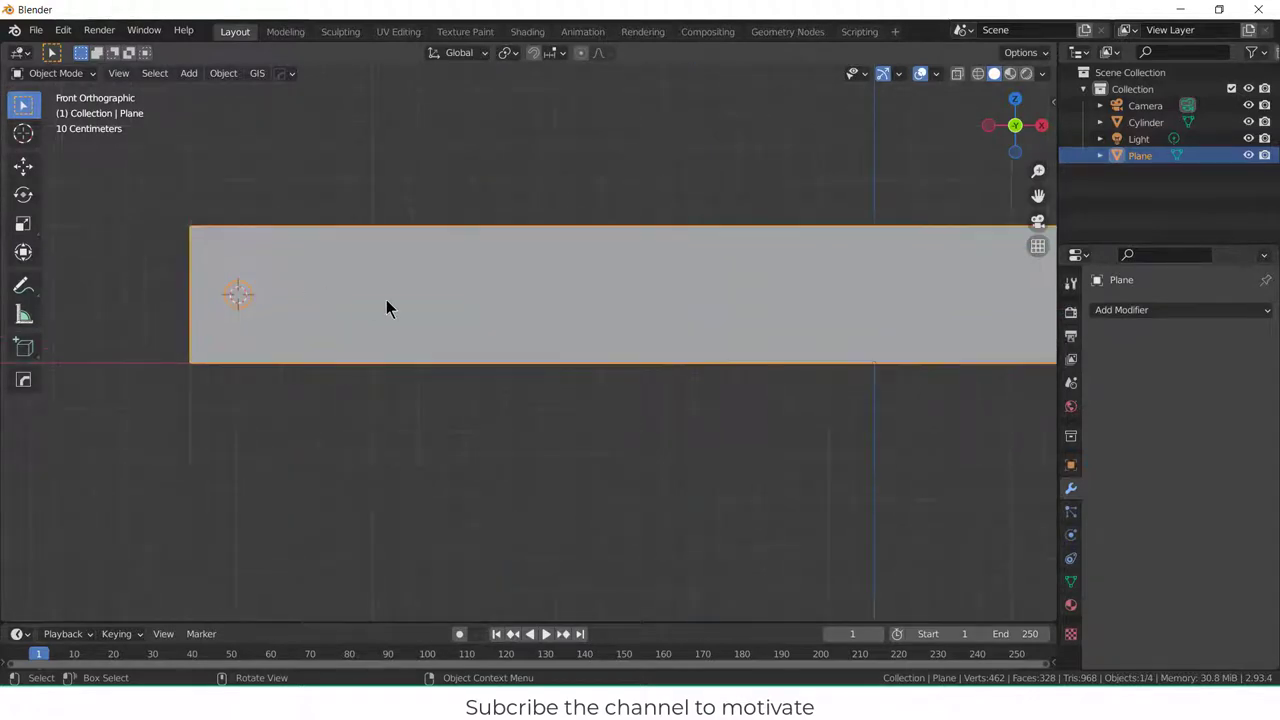
scroll(386, 299, down, 2)
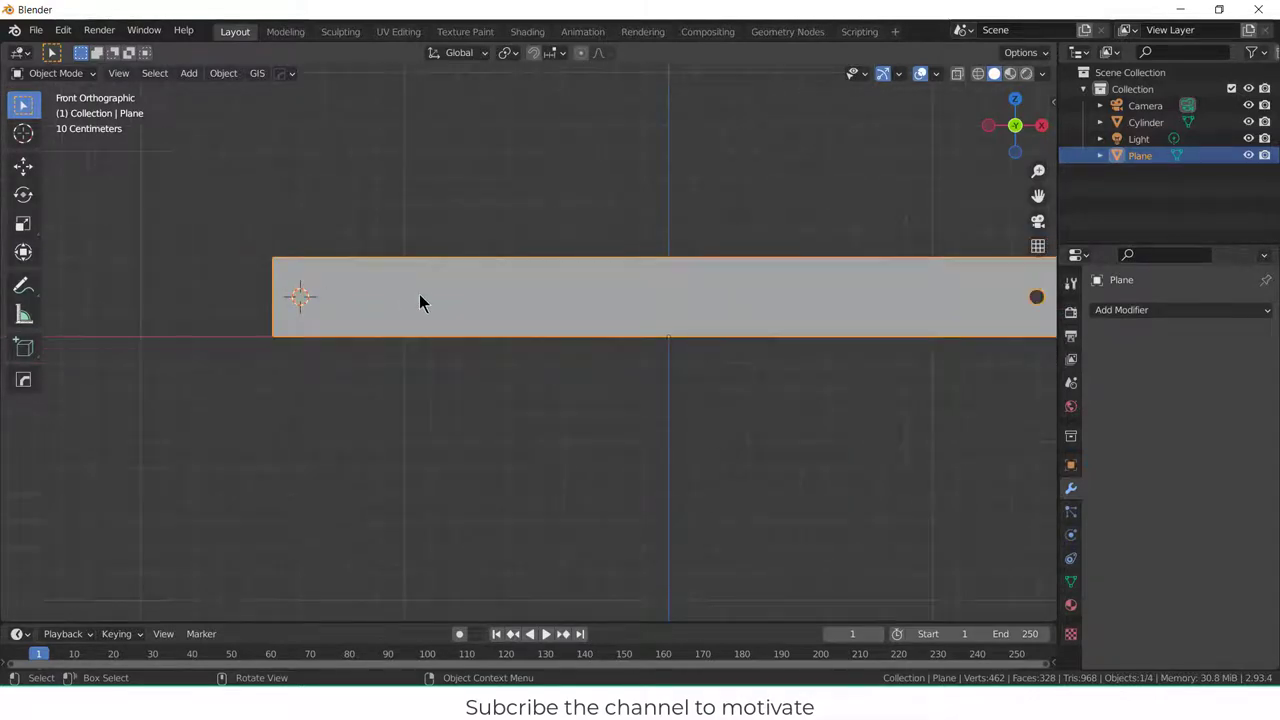
- Enter Edit Mode on the panel's mesh with Face select mode active
key(Tab)
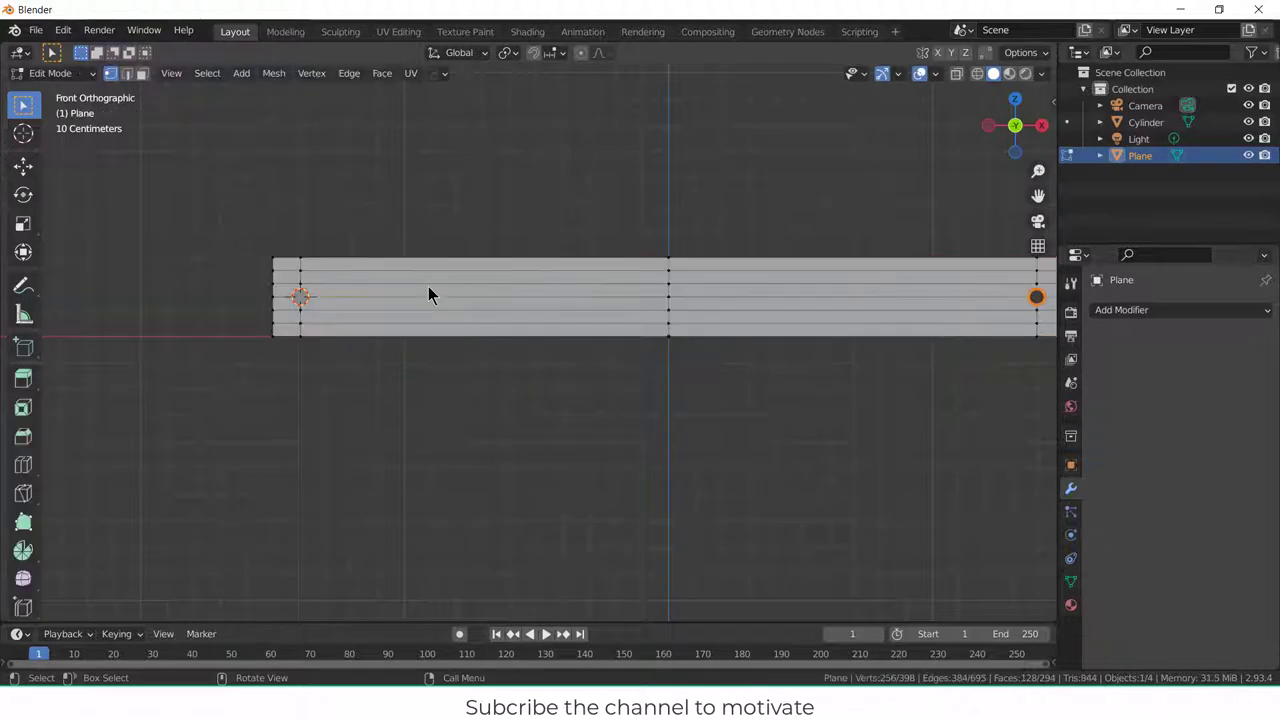
scroll(428, 286, down, 2)
scroll(647, 351, up, 1)
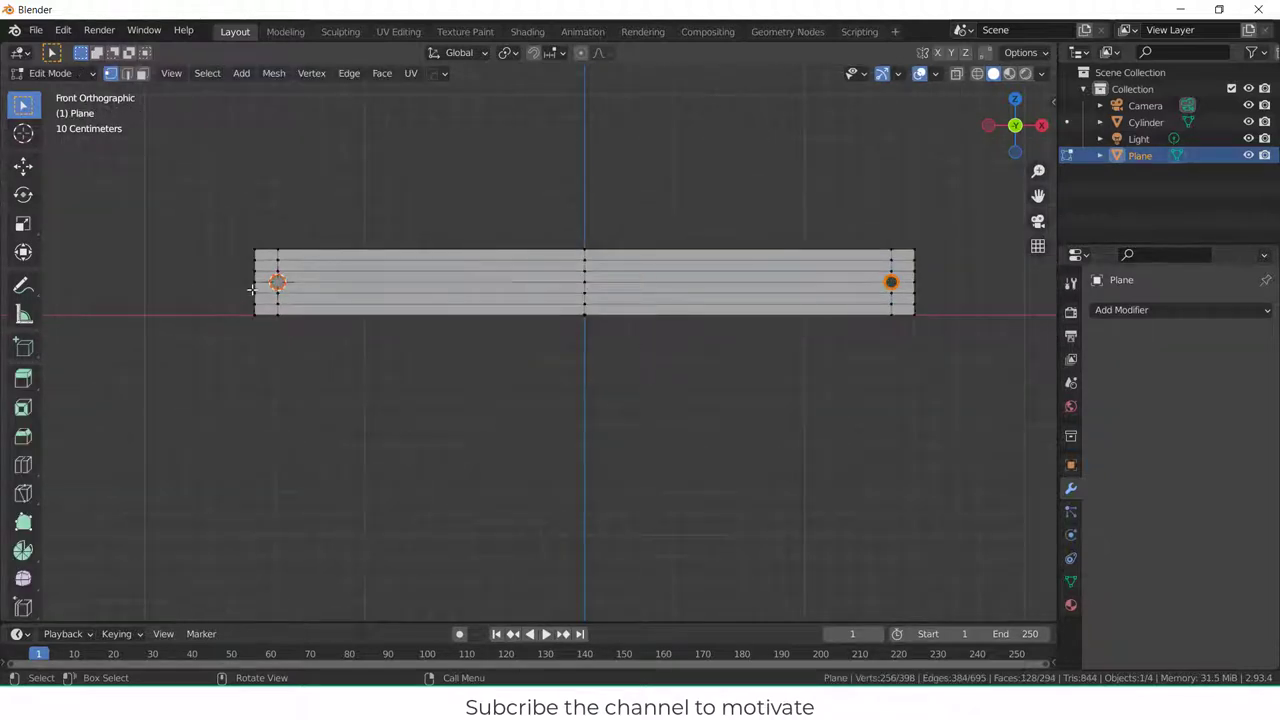
click(142, 74)
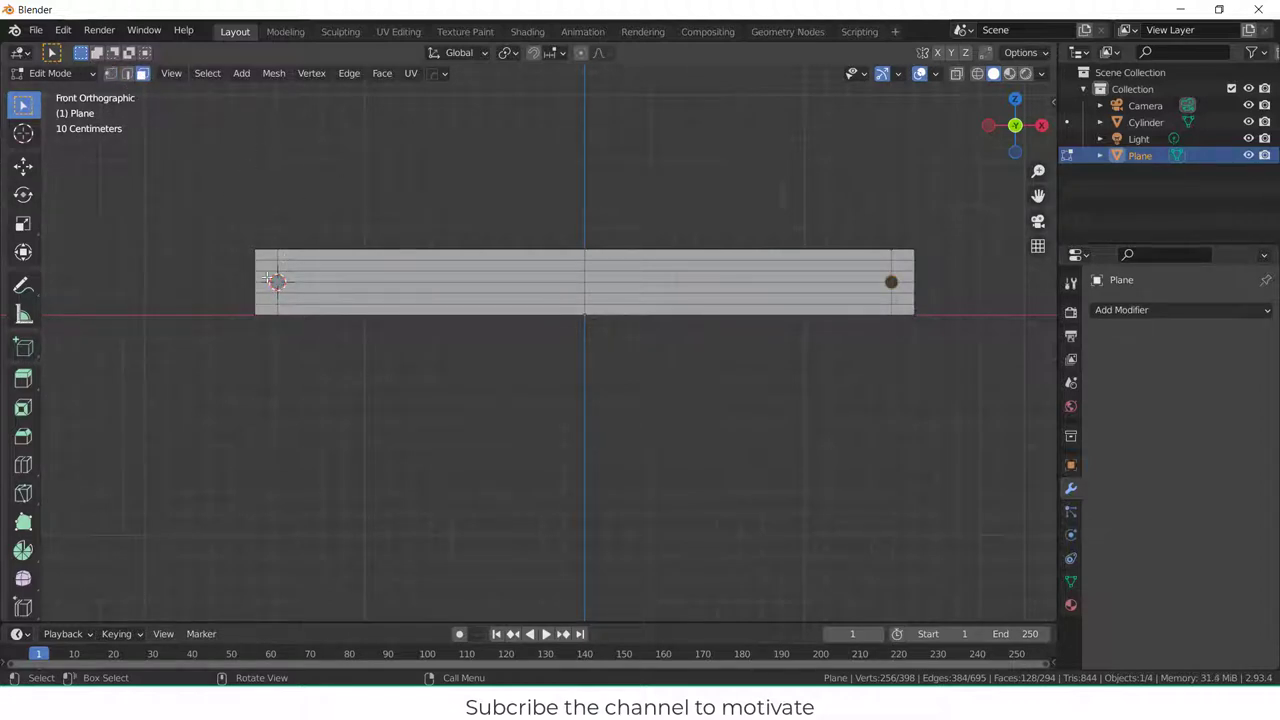
- Circle-select the front wall's face strips across its full length, left end to right end
key(c)
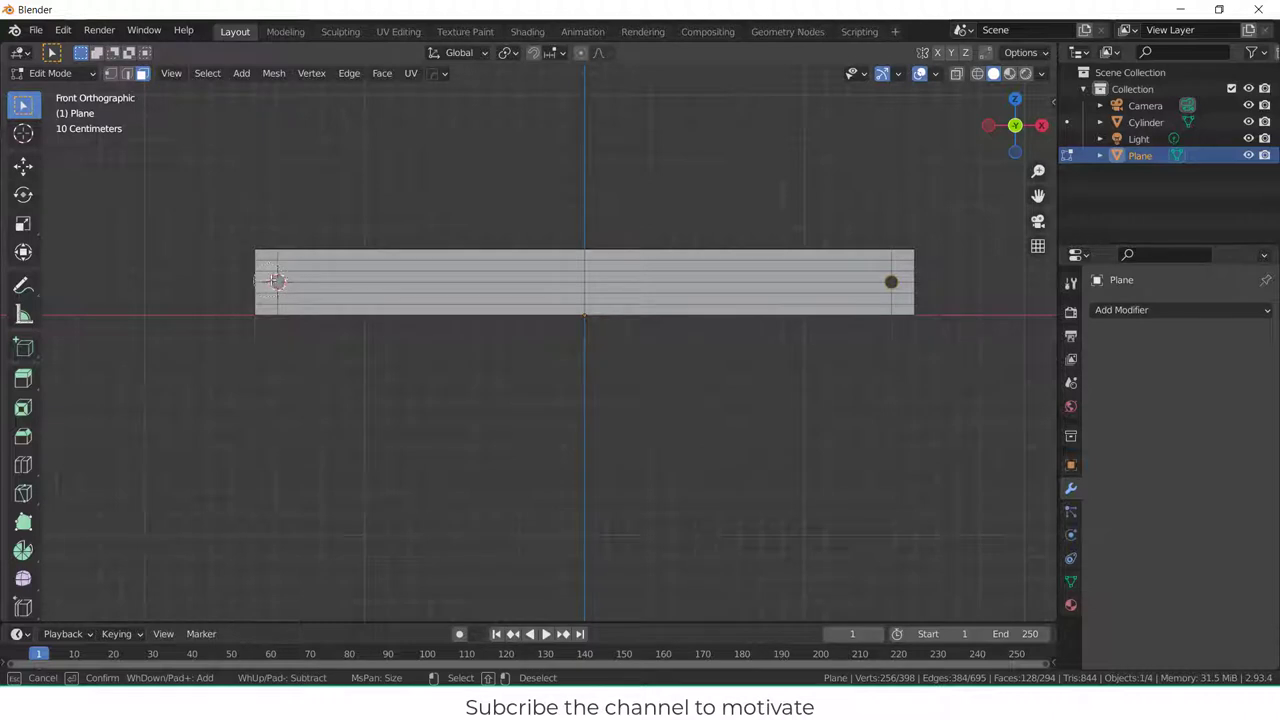
click(277, 281)
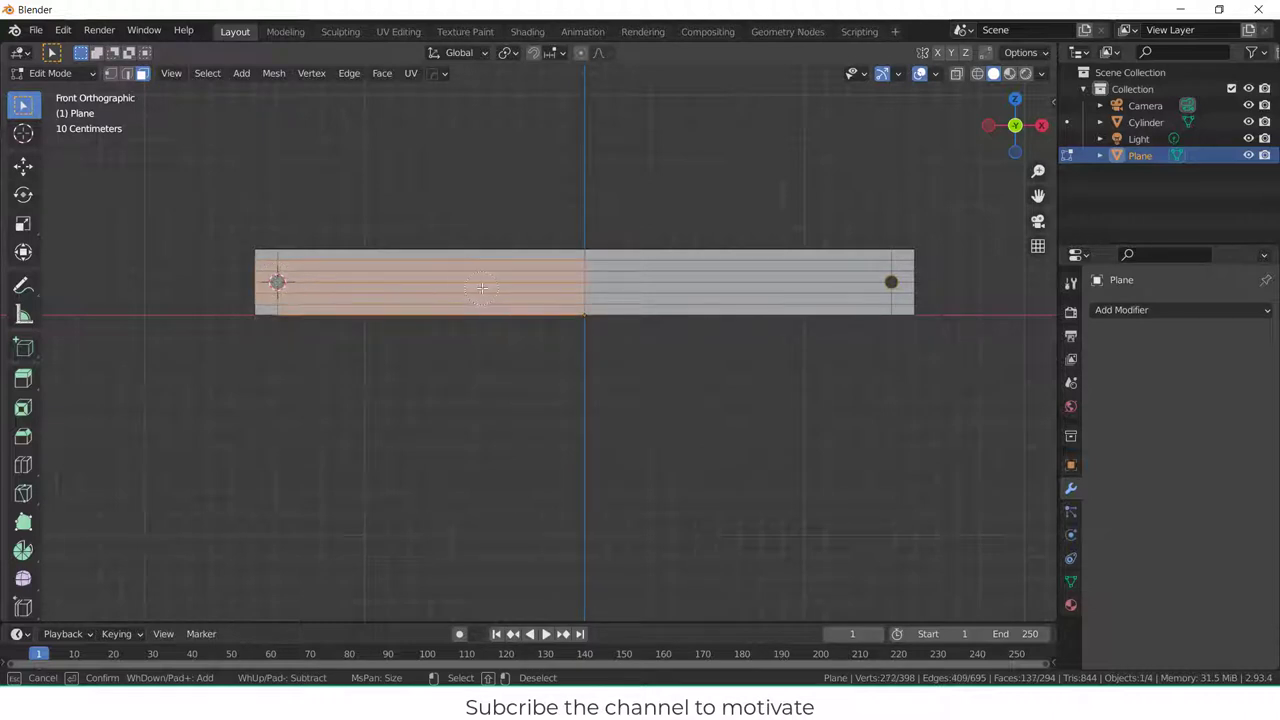
click(656, 282)
click(891, 281)
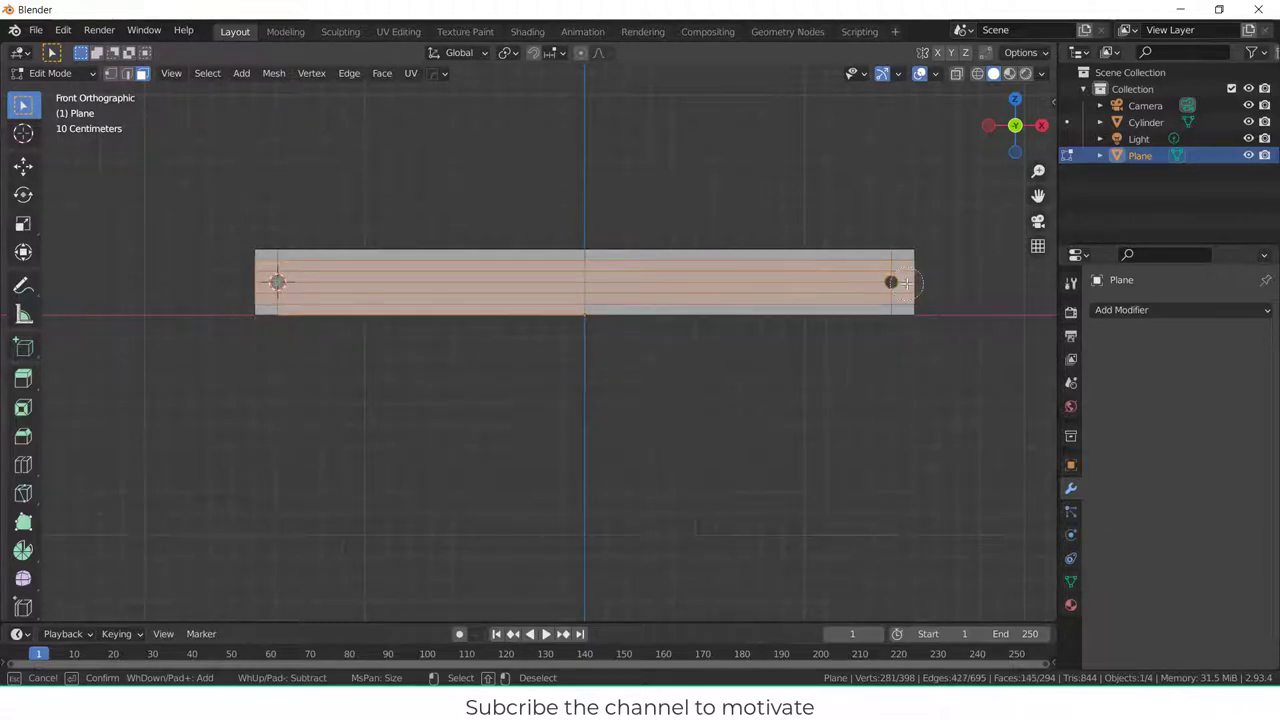
key(Escape)
scroll(451, 317, up, 3)
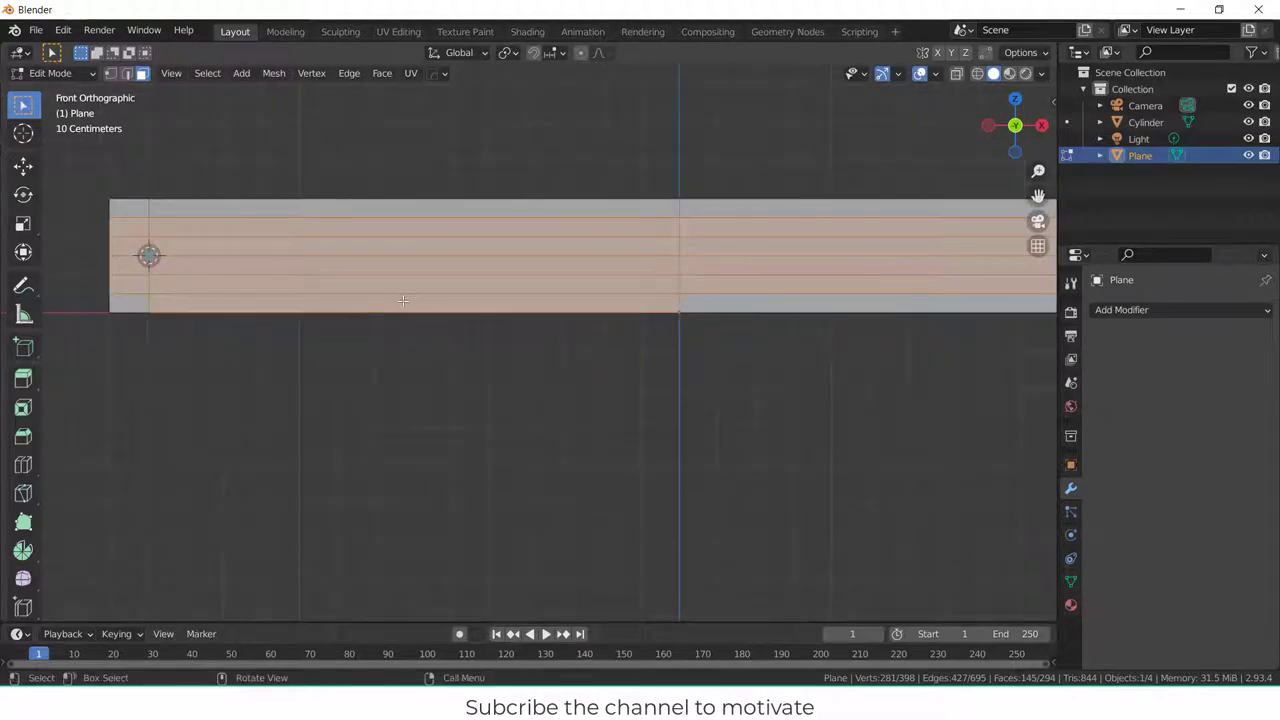
scroll(446, 335, down, 2)
middle_drag(446, 340, 539, 393)
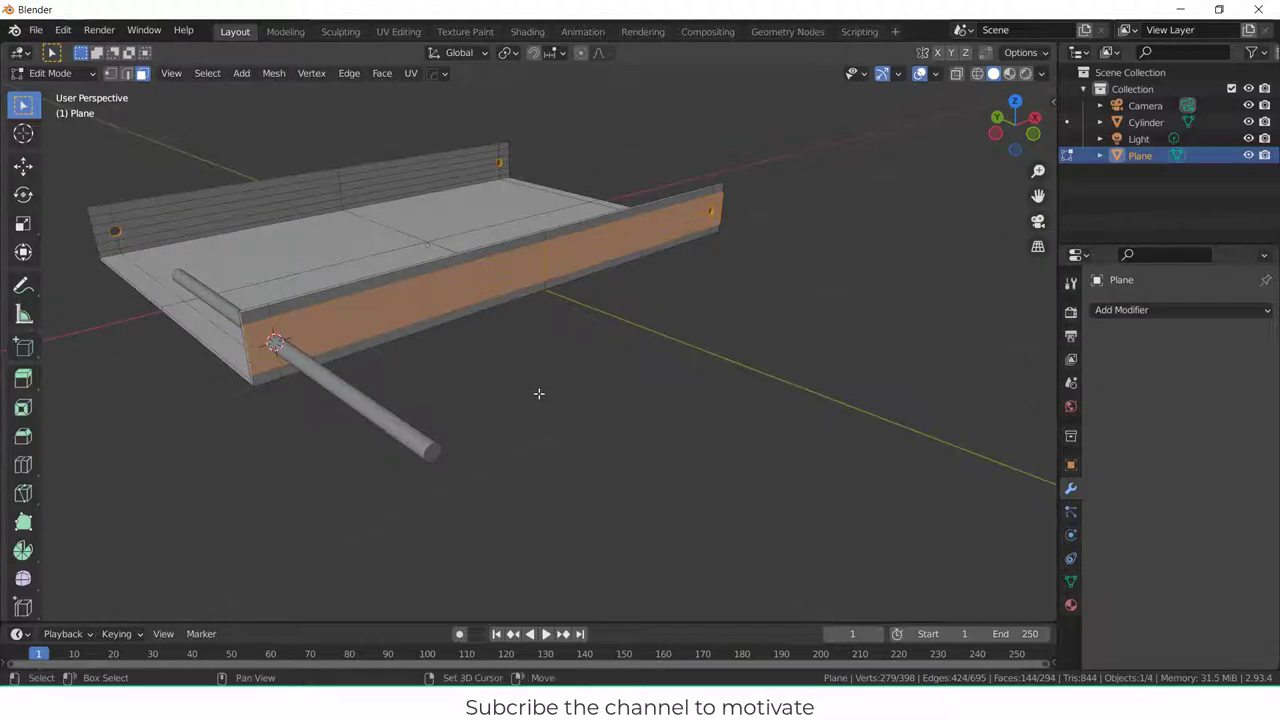
- Duplicate the selected wall faces in place and separate them into new object Plane.001
key(shift+d)
right_click(539, 393)
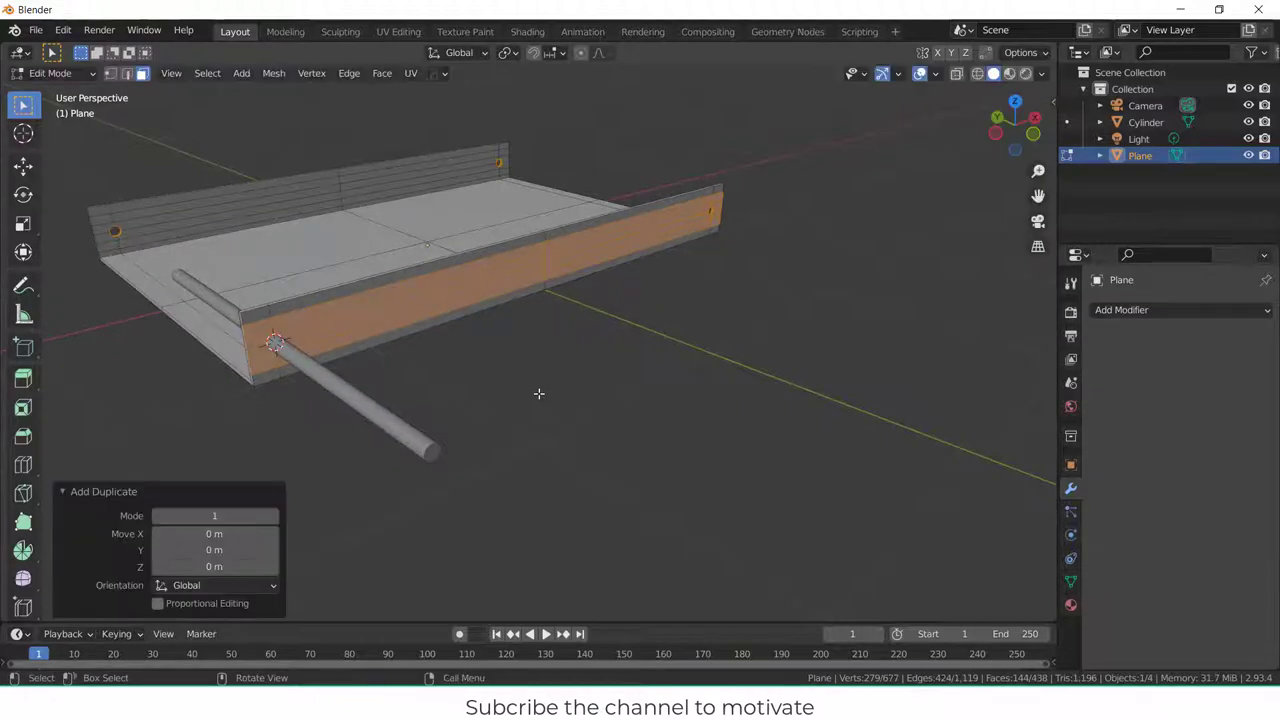
key(p)
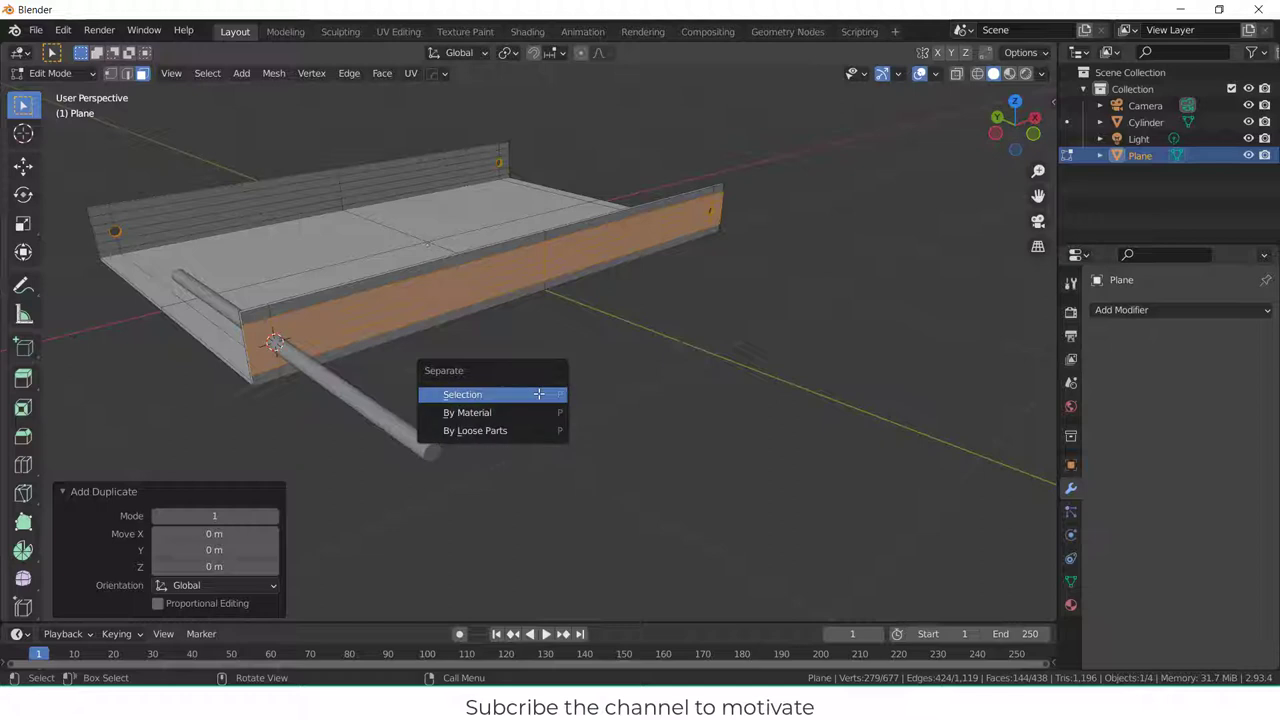
click(539, 397)
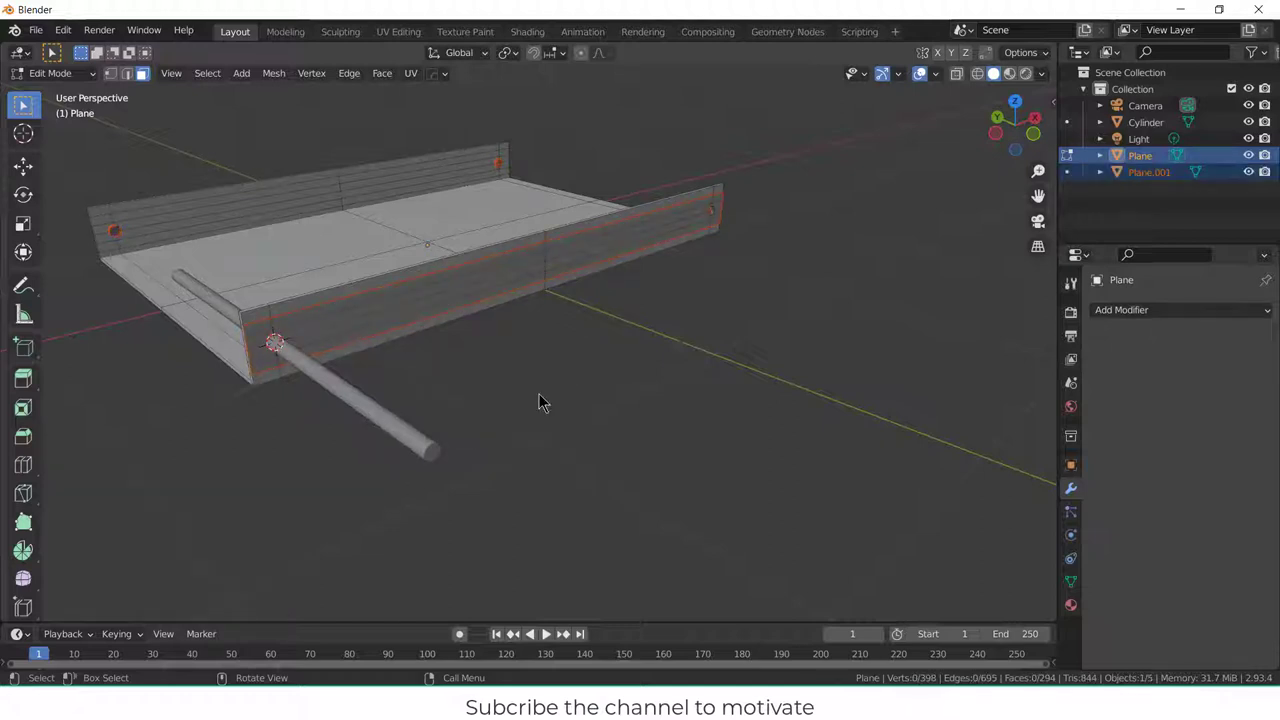
key(Tab)
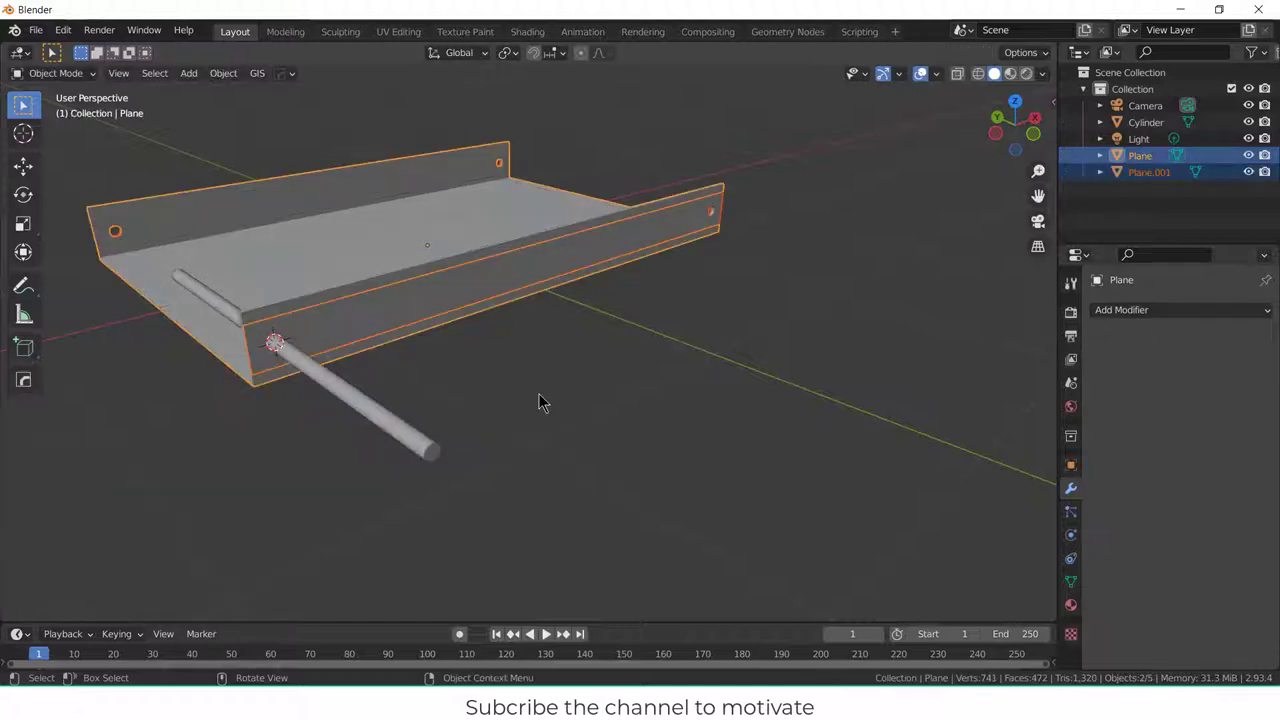
- Move Plane.001 straight up along Z by about 0.48 m above the channel
click(434, 312)
middle_drag(566, 367, 620, 329)
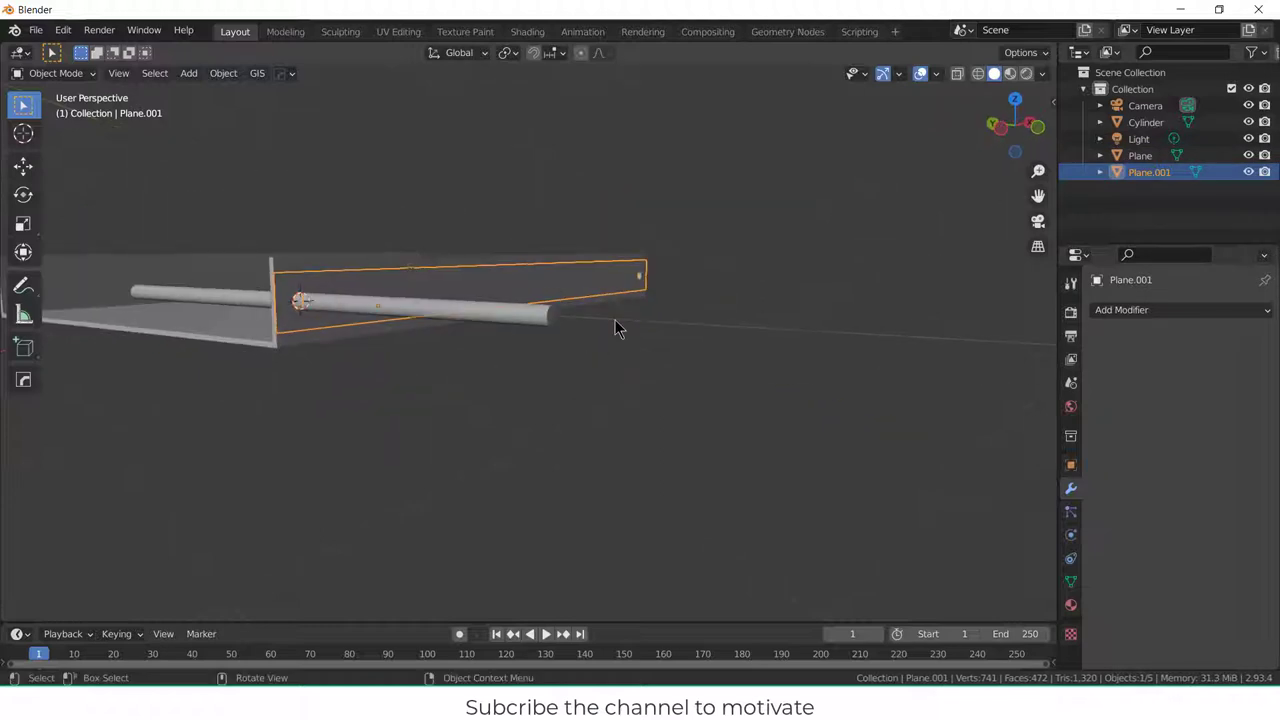
key(g)
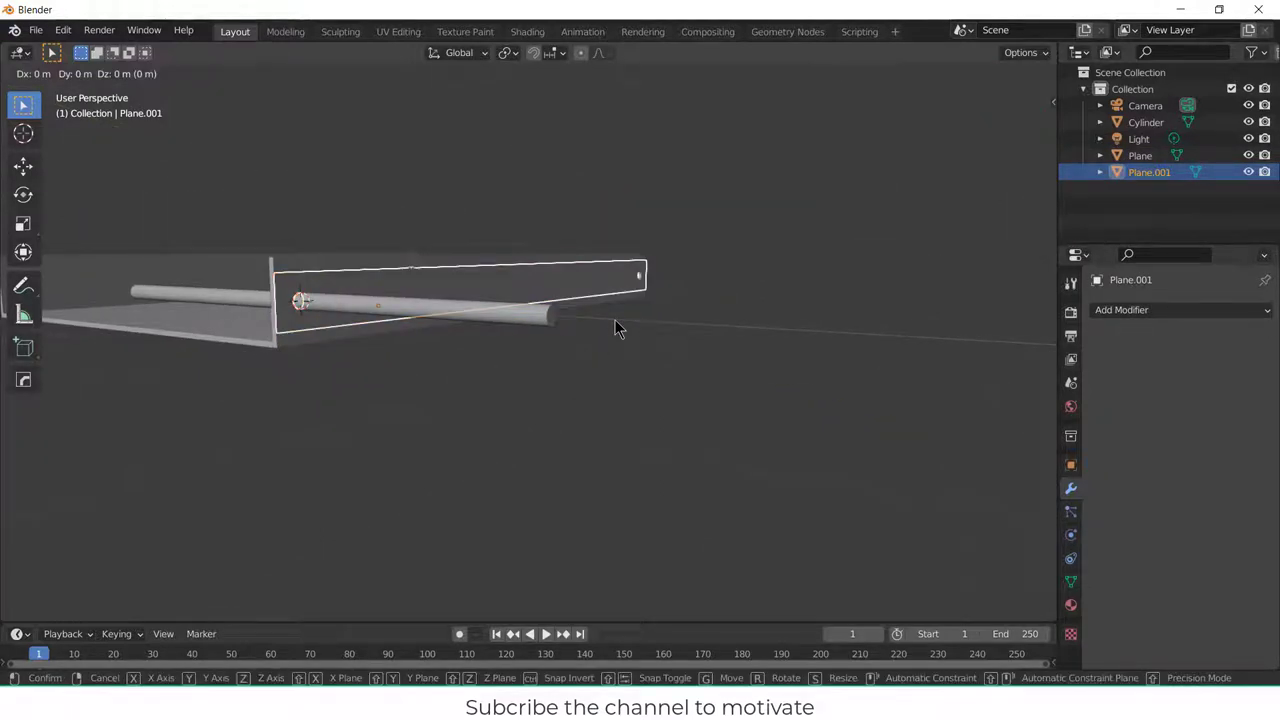
key(z)
click(603, 240)
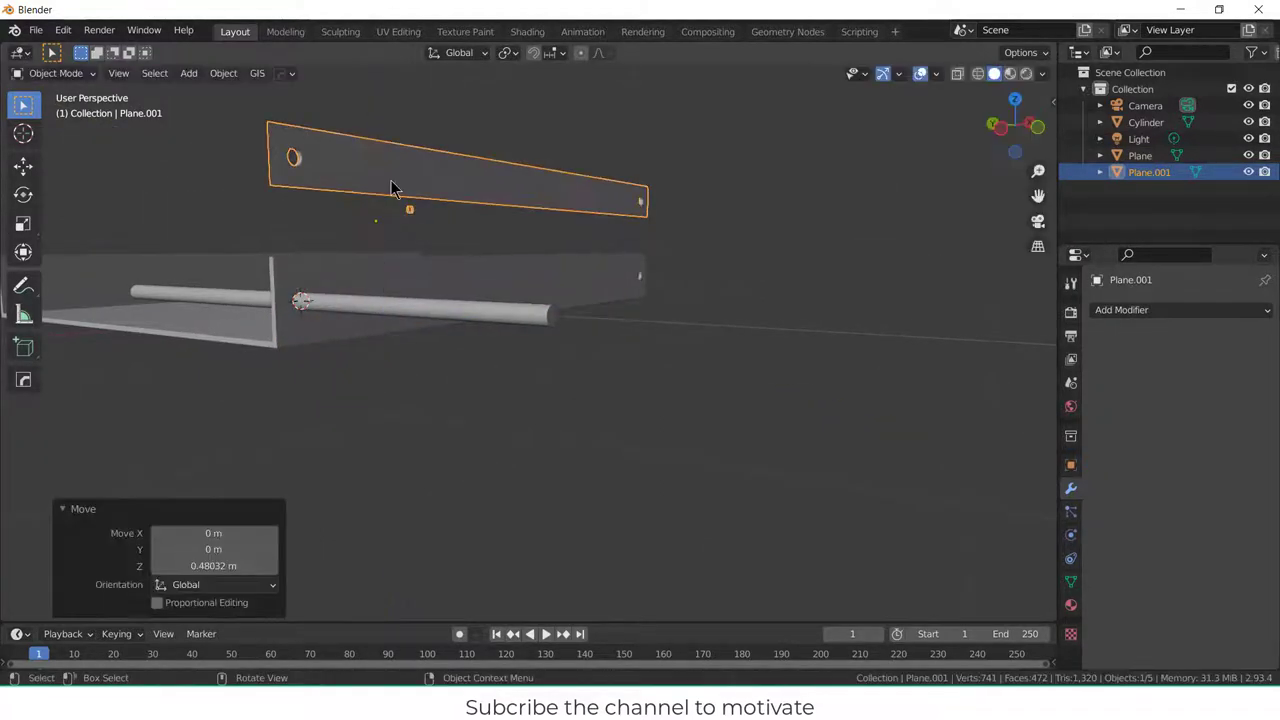
mouse_move(391, 186)
middle_down()
mouse_move(522, 193)
mouse_move(451, 237)
mouse_move(269, 203)
mouse_move(380, 209)
middle_up()
scroll(279, 216, down, 4)
scroll(280, 191, up, 5)
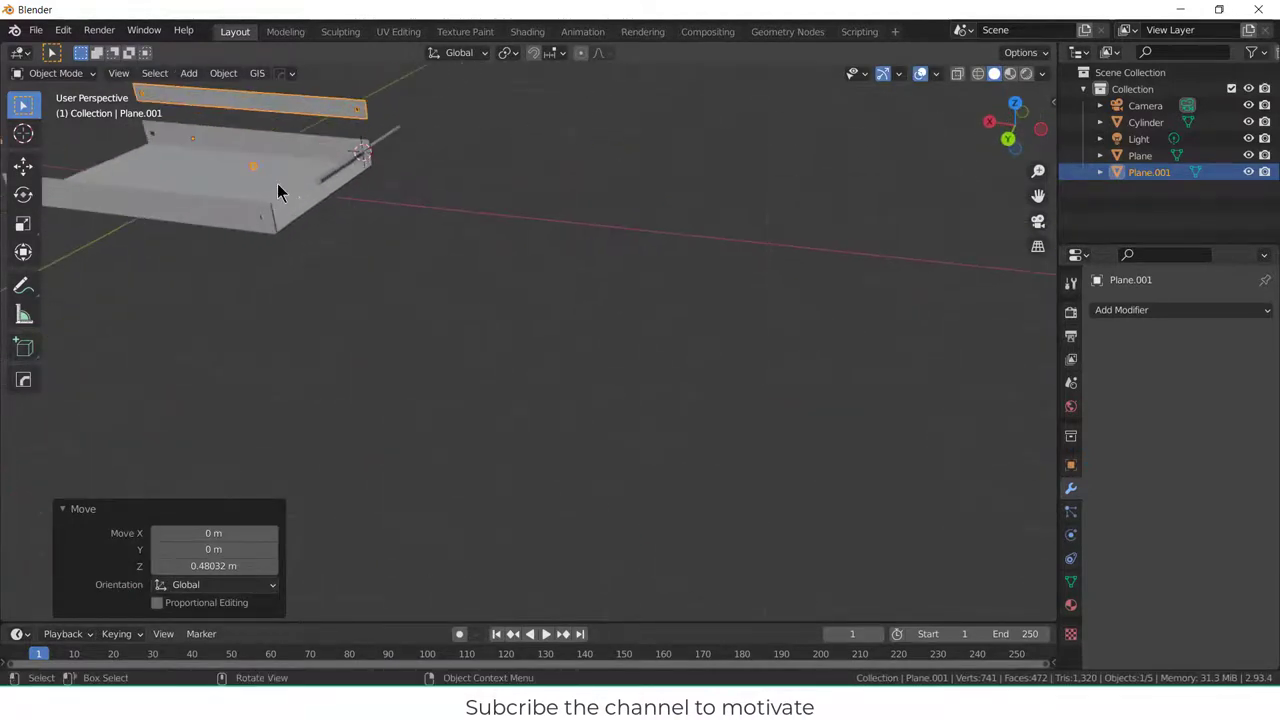
scroll(255, 178, down, 2)
scroll(255, 178, up, 2)
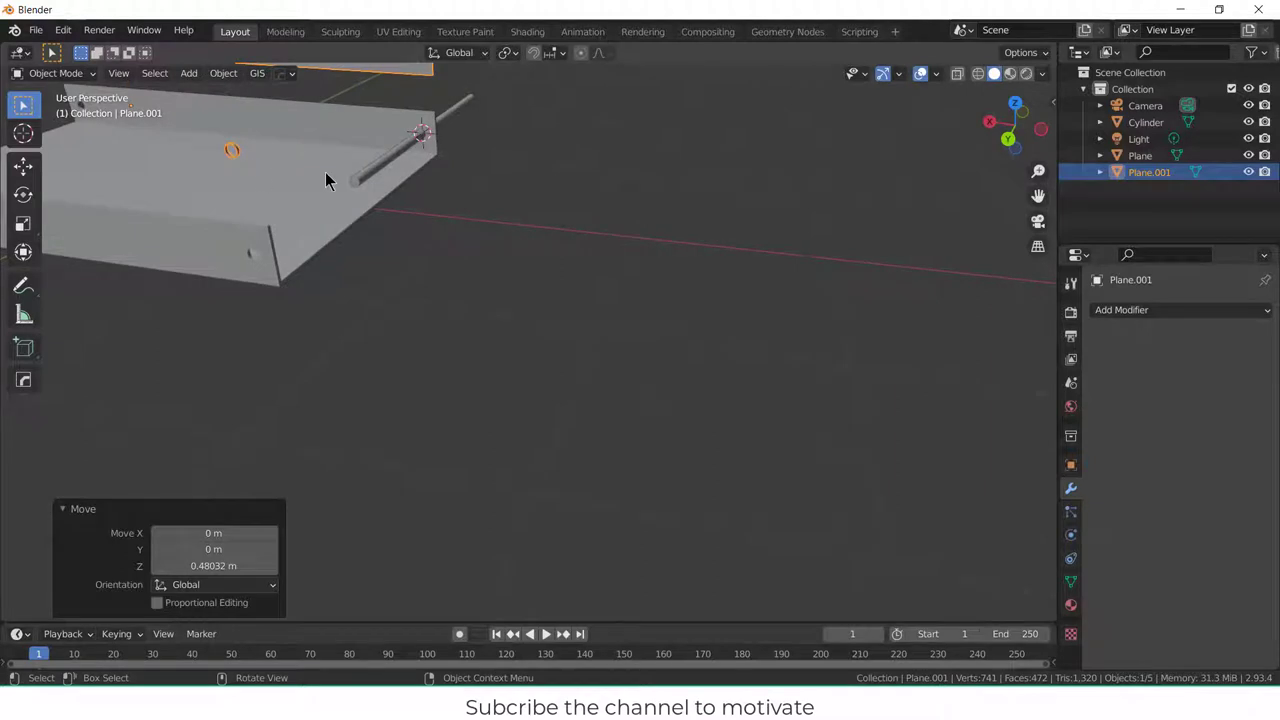
scroll(325, 178, down, 2)
- Isolate Plane.001 in Local View from the top and edit its mesh in vertex mode
key(KP_Divide)
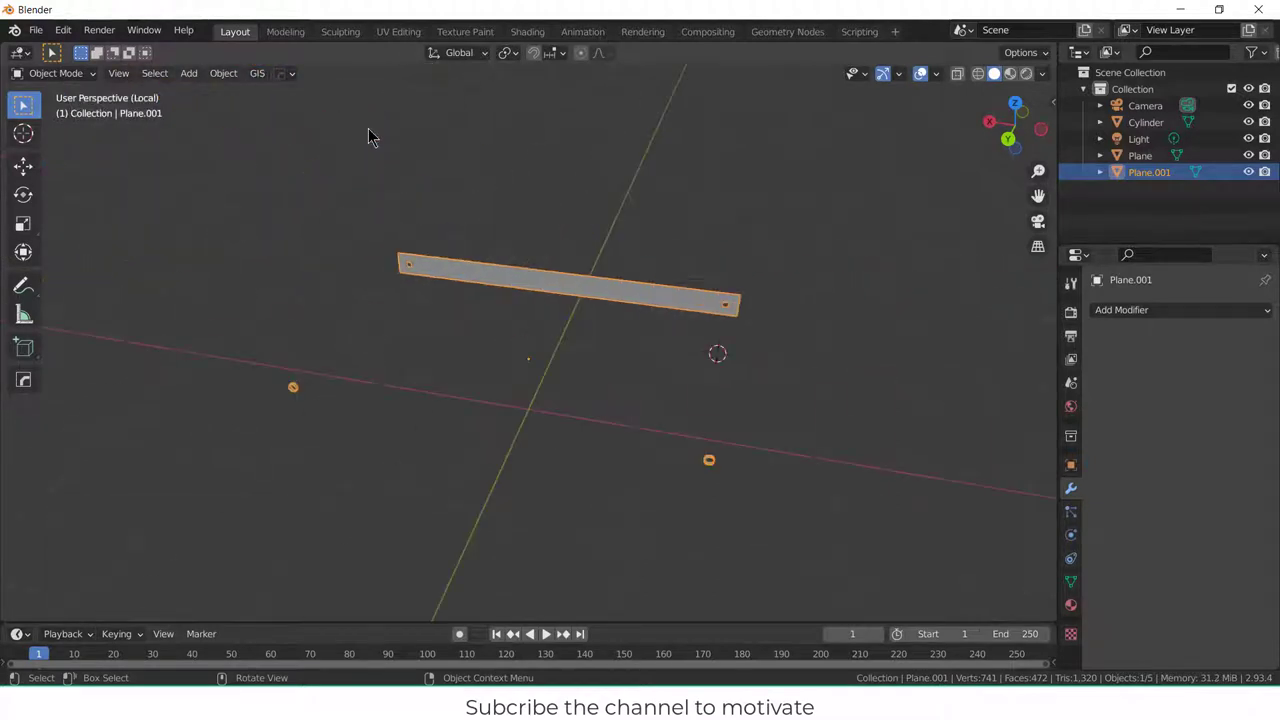
key(KP_7)
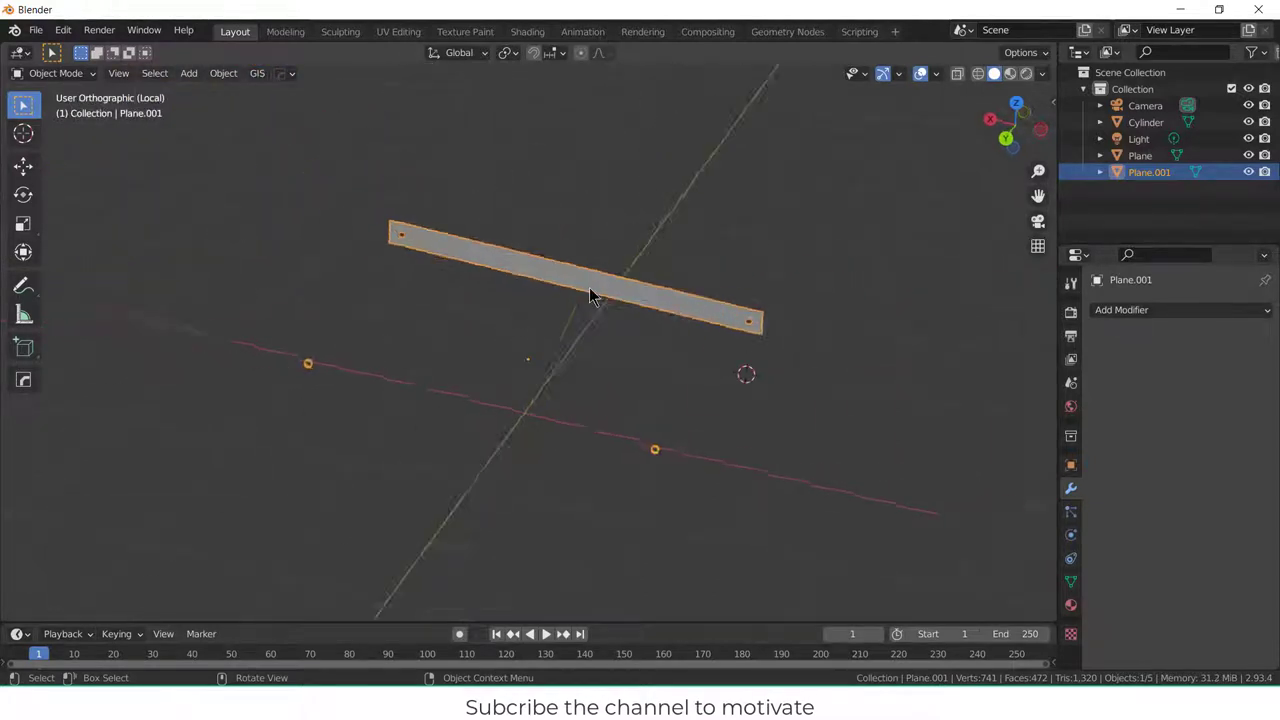
middle_drag(646, 335, 634, 318)
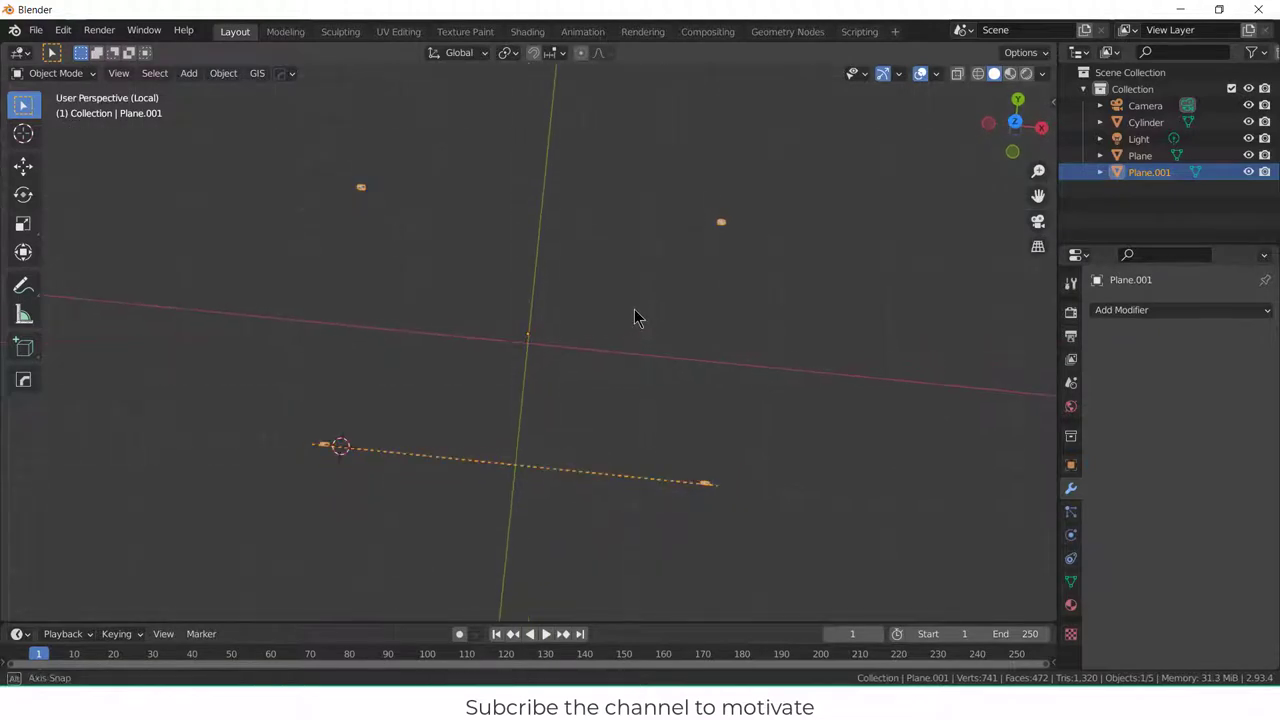
key(KP_7)
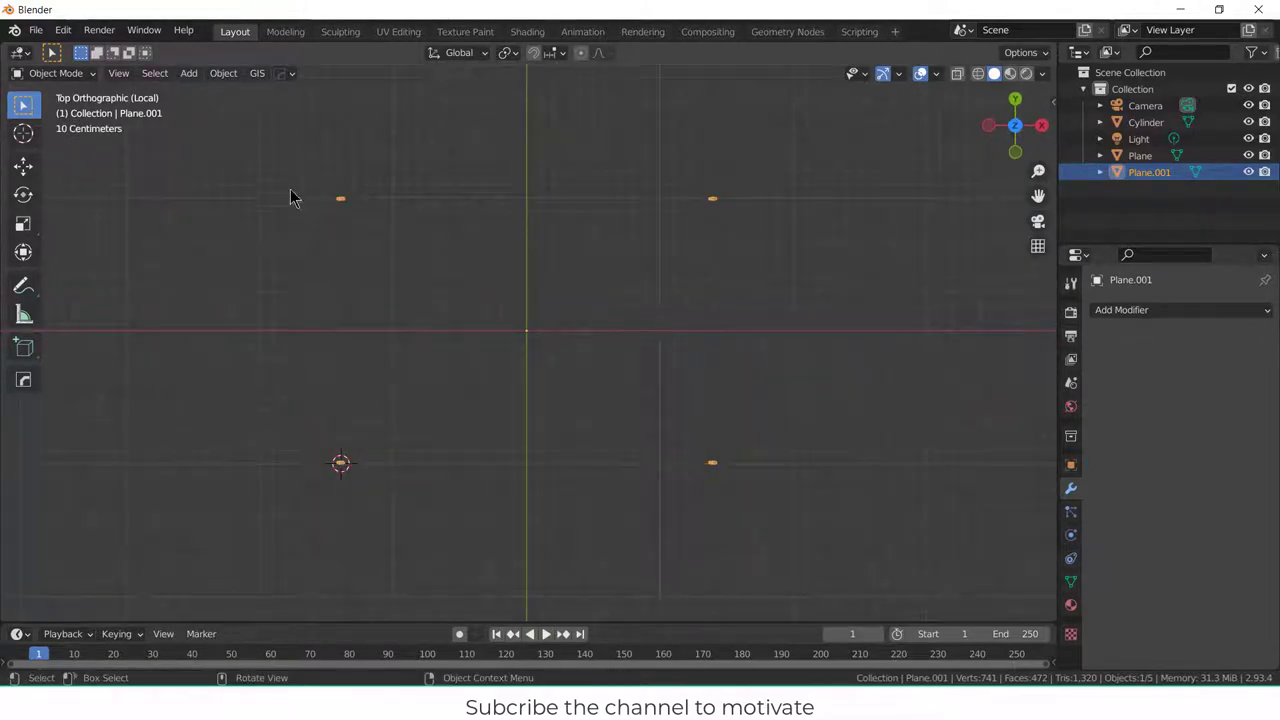
key(Tab)
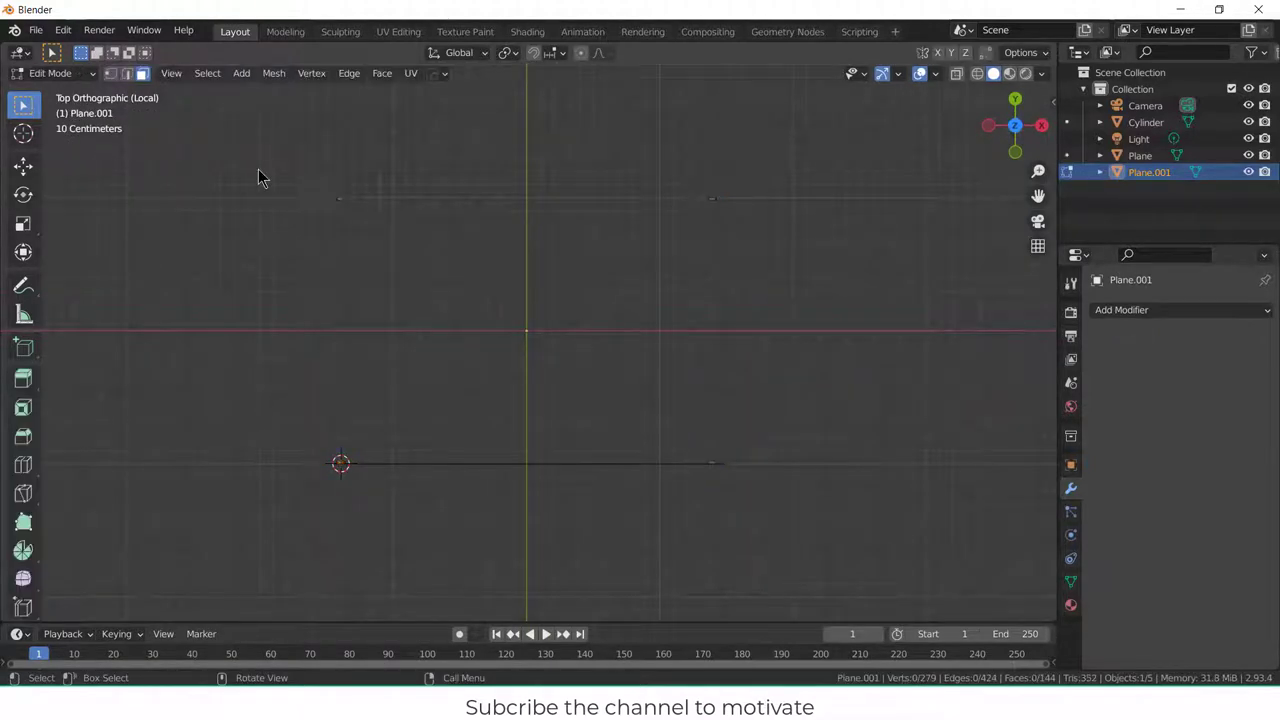
key(1)
- Delete the upright wall's upper vertices and the leftover vertices at the left end
drag(249, 147, 882, 354)
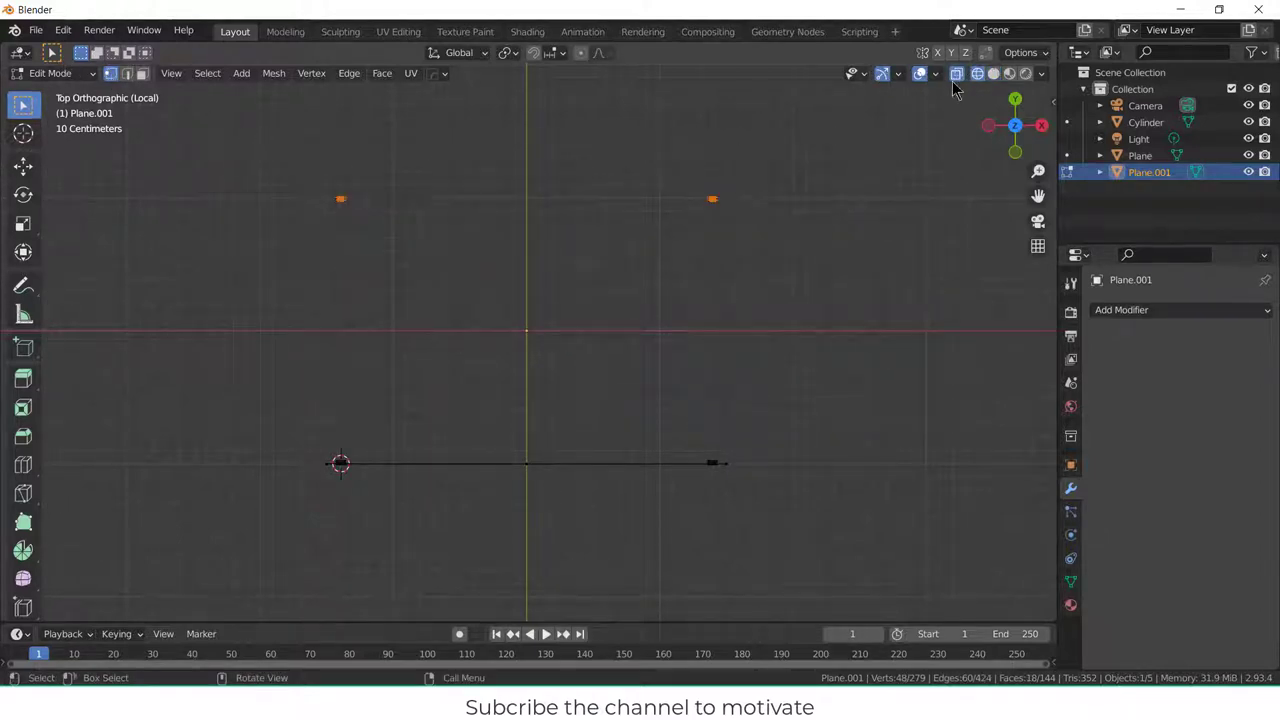
drag(176, 138, 829, 312)
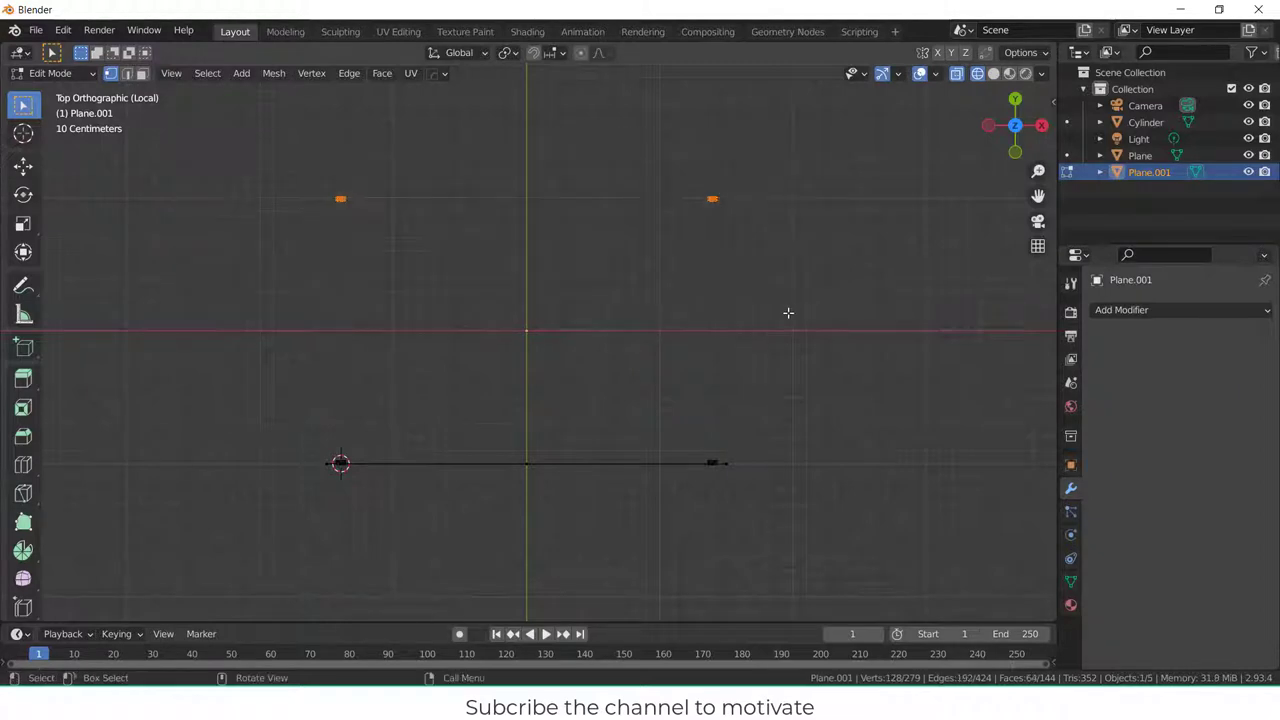
key(x)
click(709, 313)
scroll(431, 463, up, 6)
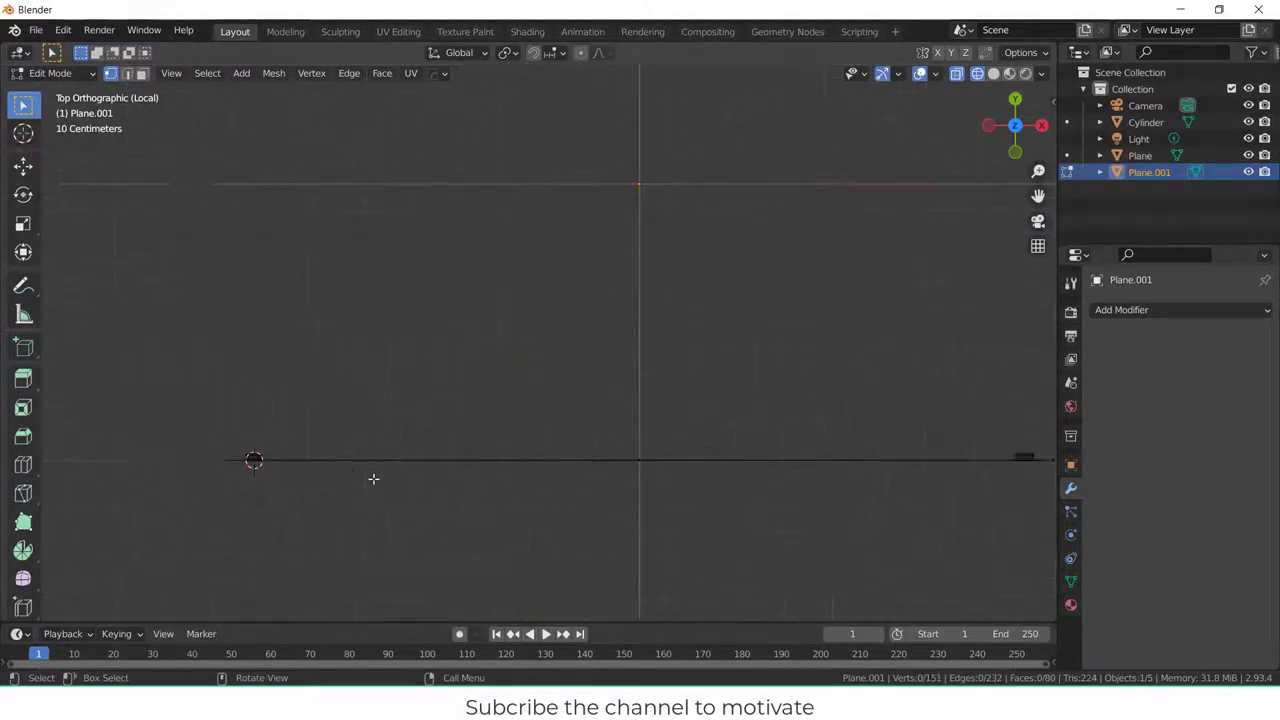
scroll(57, 386, up, 2)
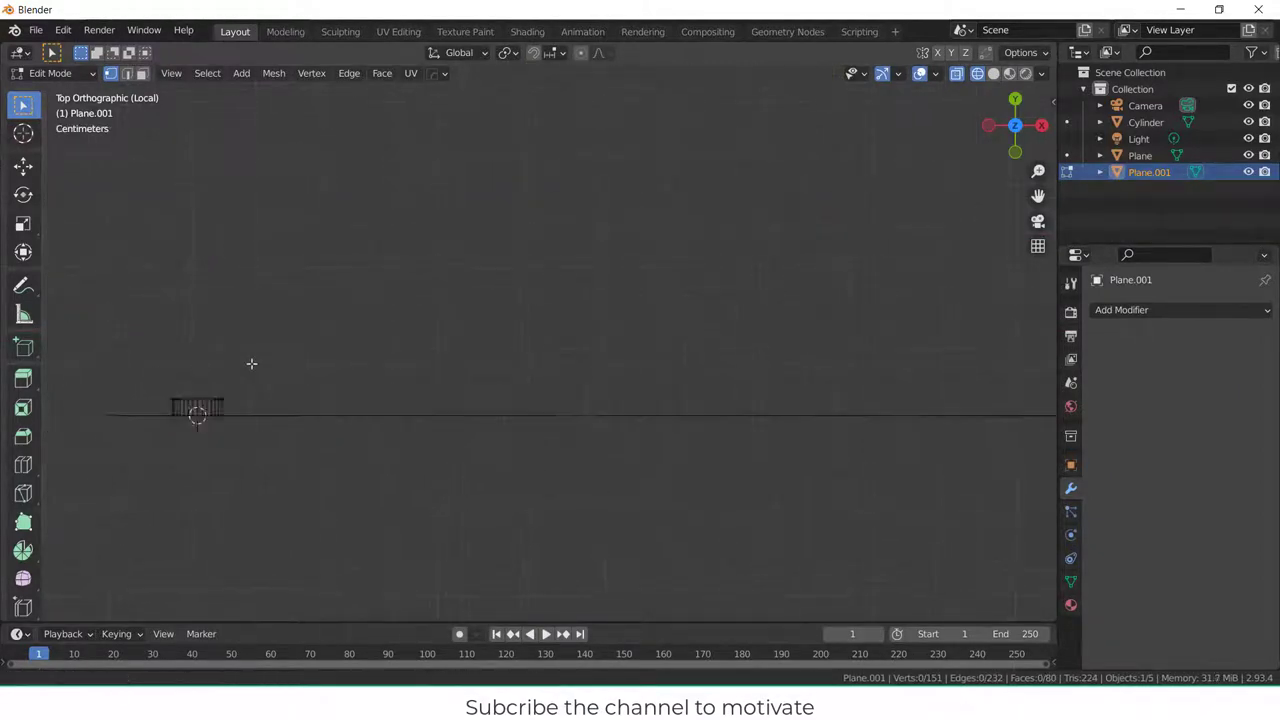
drag(210, 383, 318, 399)
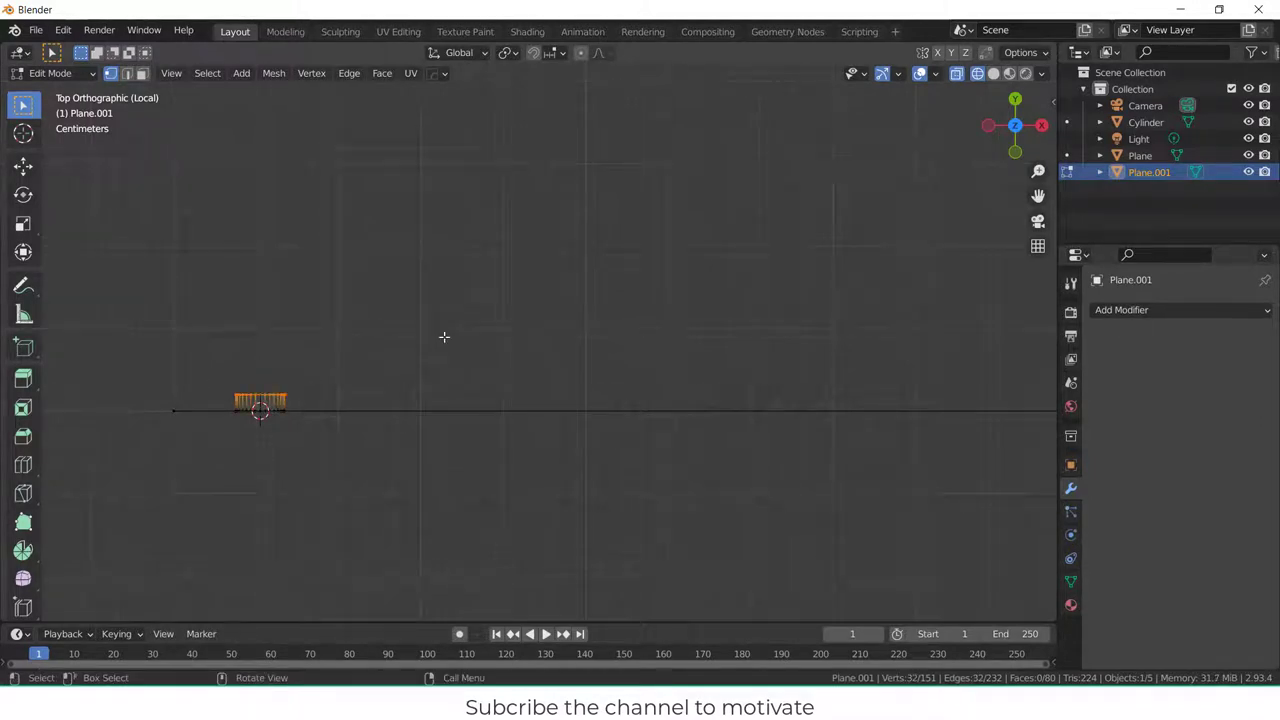
key(x)
click(447, 338)
- Delete the remaining stray vertices on the right, leaving a flat strip with its end holes
scroll(609, 377, down, 3)
shift+middle_drag(609, 377, 105, 425)
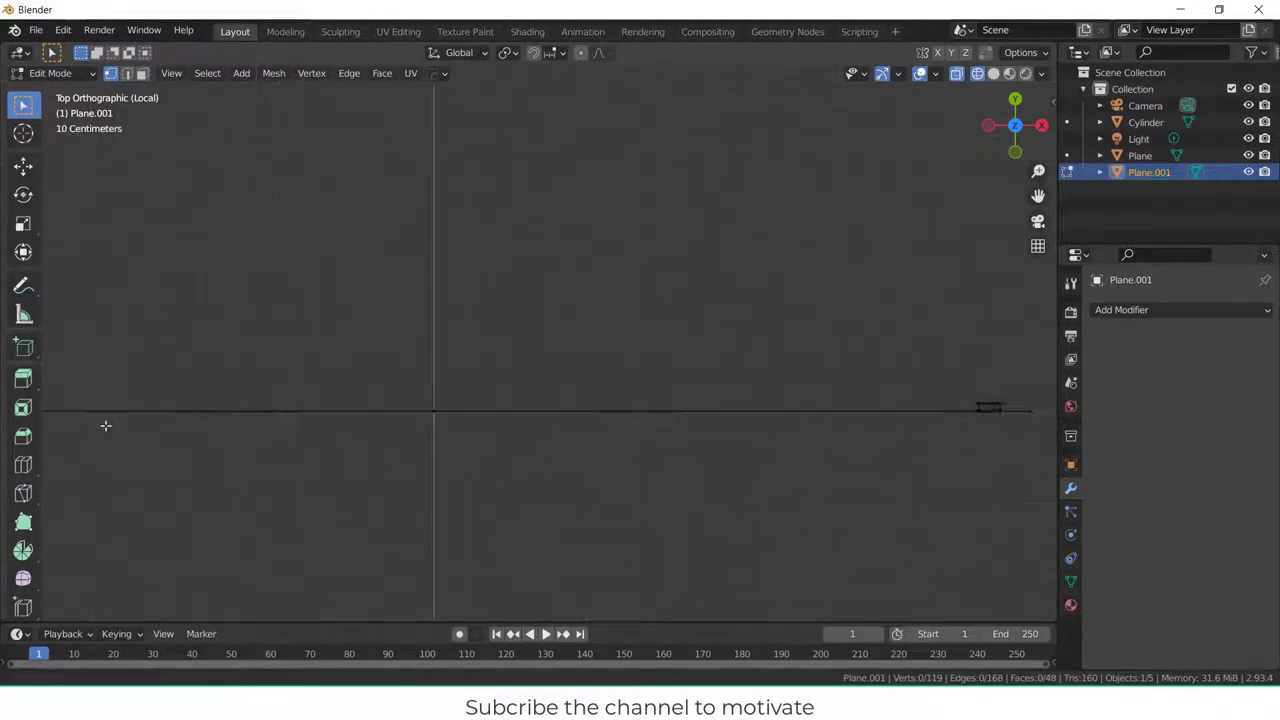
shift+middle_drag(1050, 430, 860, 433)
scroll(797, 431, up, 5)
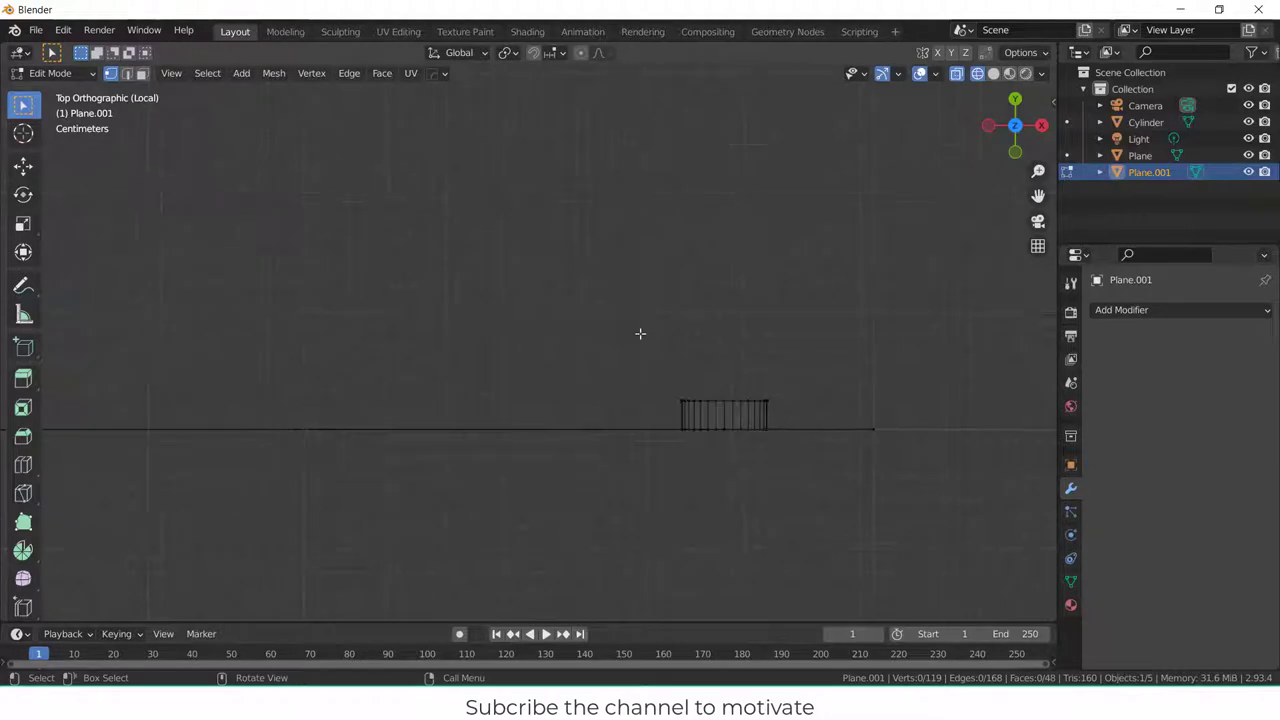
drag(652, 344, 834, 420)
key(x)
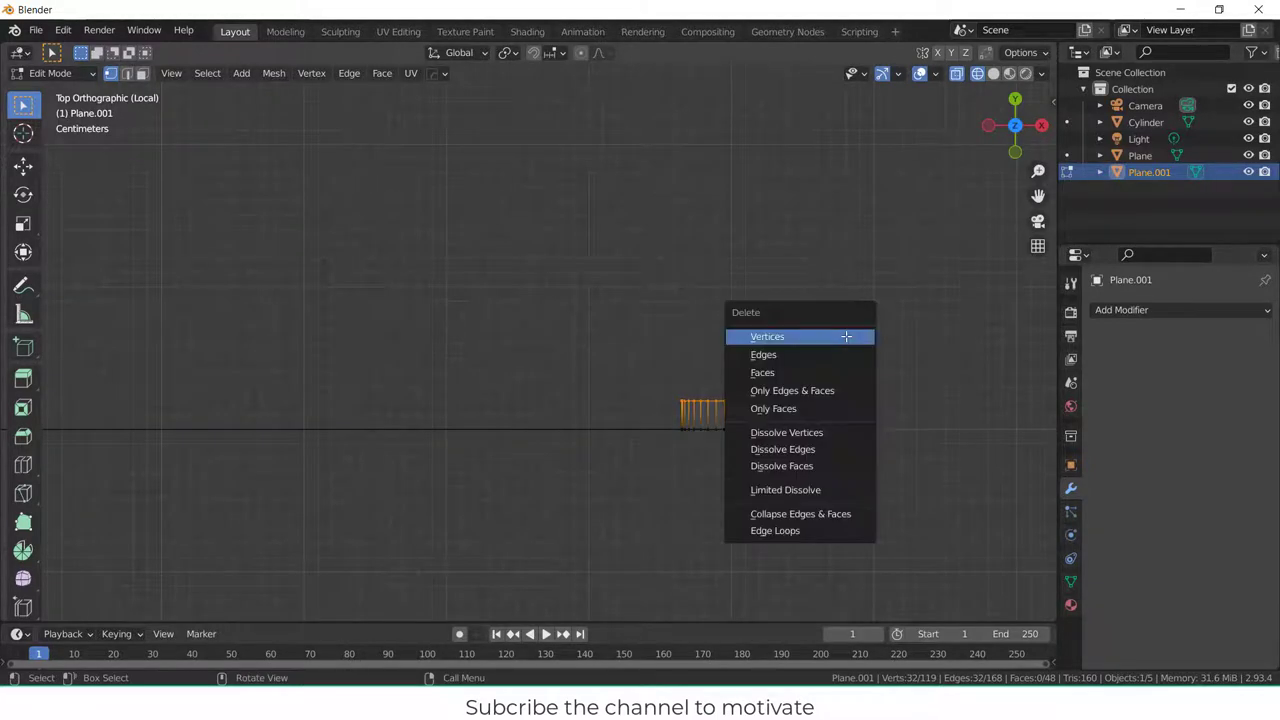
click(846, 337)
middle_drag(812, 376, 823, 309)
- Return to Object Mode, then re-enter Edit Mode with the whole strip selected
click(50, 73)
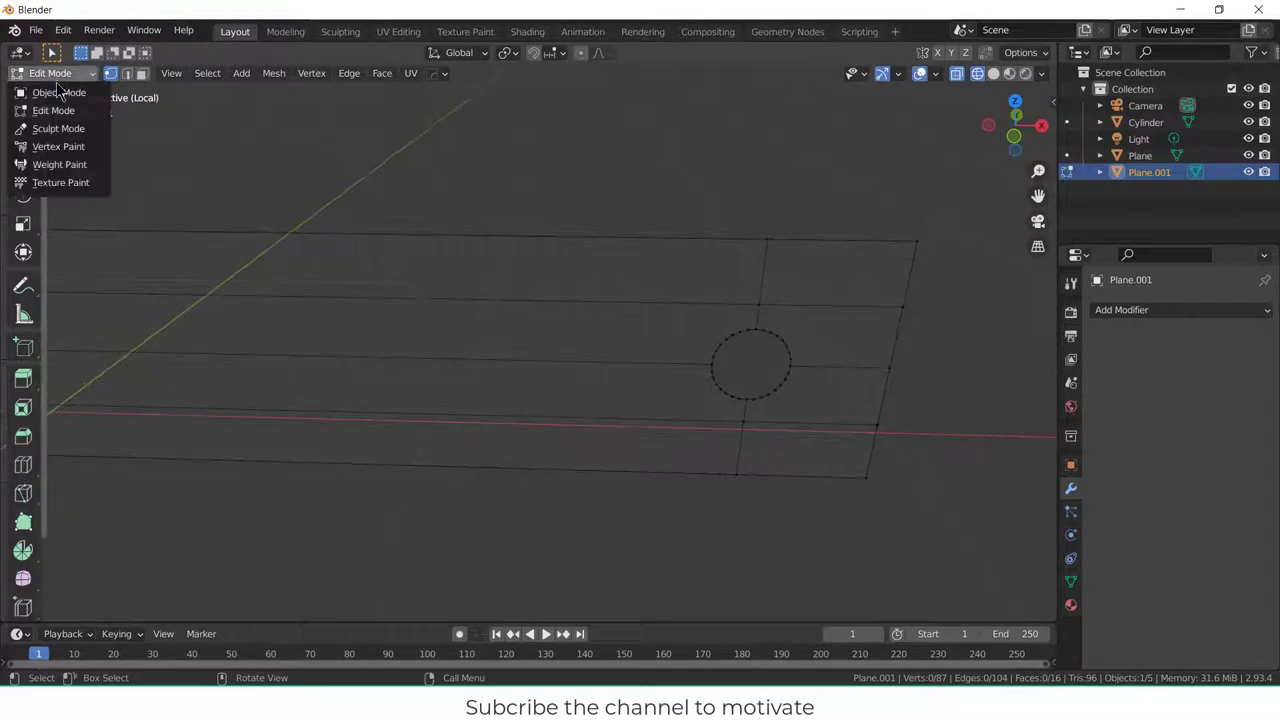
click(57, 91)
middle_drag(209, 171, 588, 297)
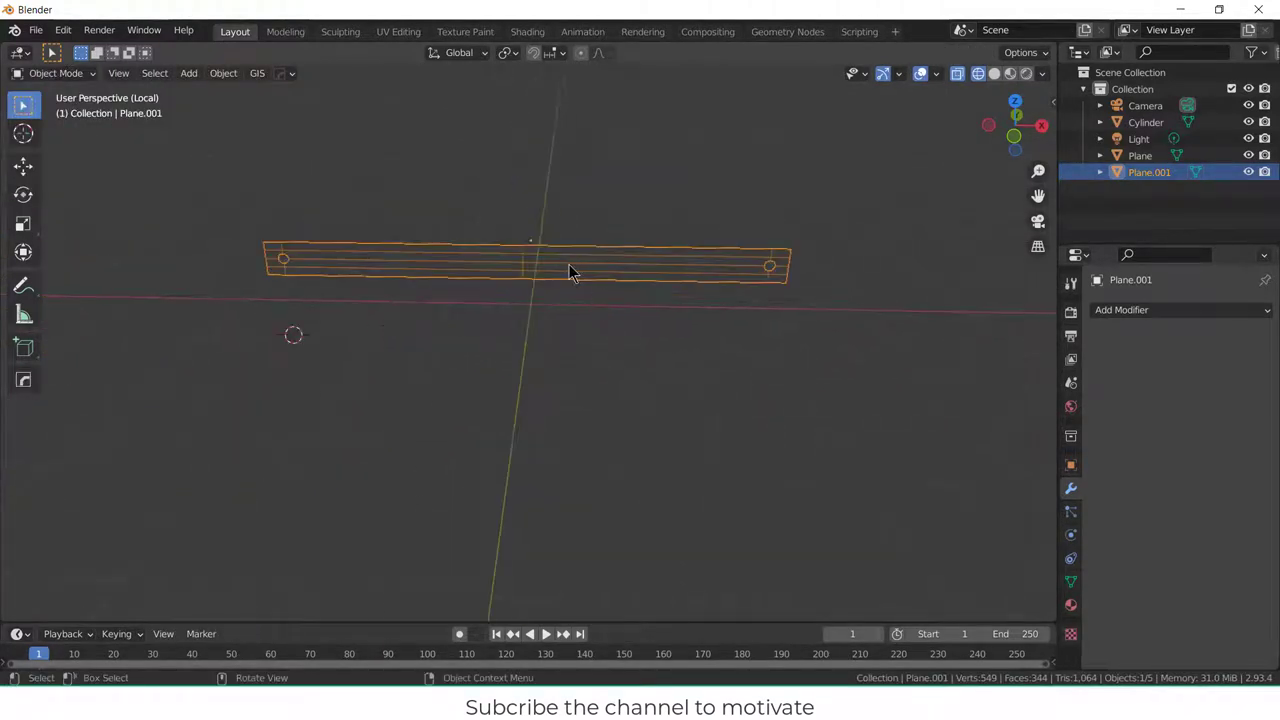
key(Tab)
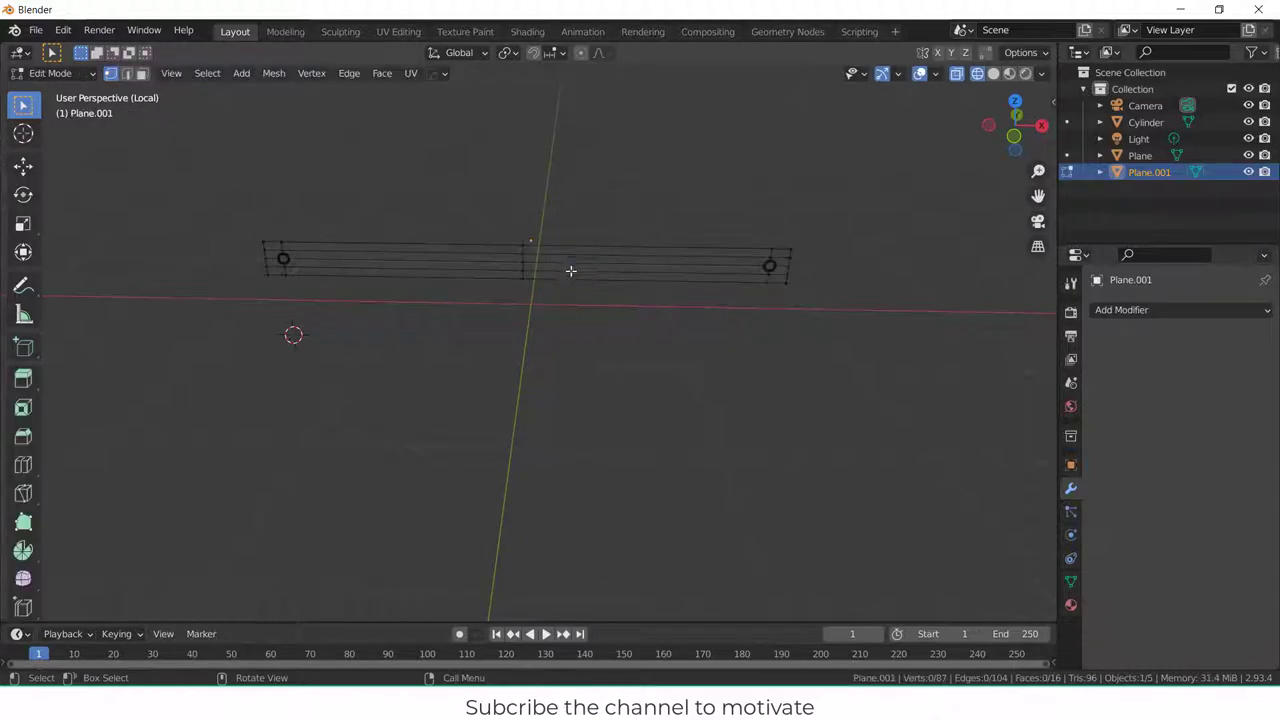
key(a)
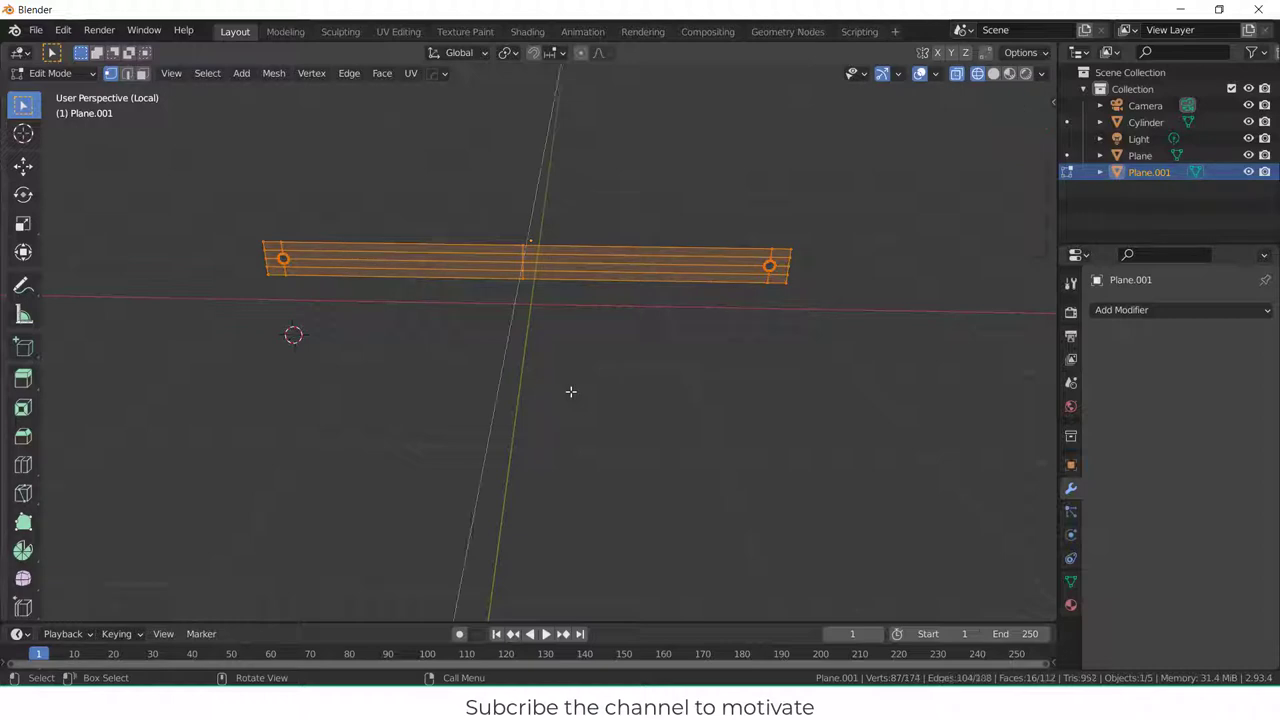
- Extrude the strip 0.1 m along Y into a solid bar and leave Edit Mode
key(e)
key(y)
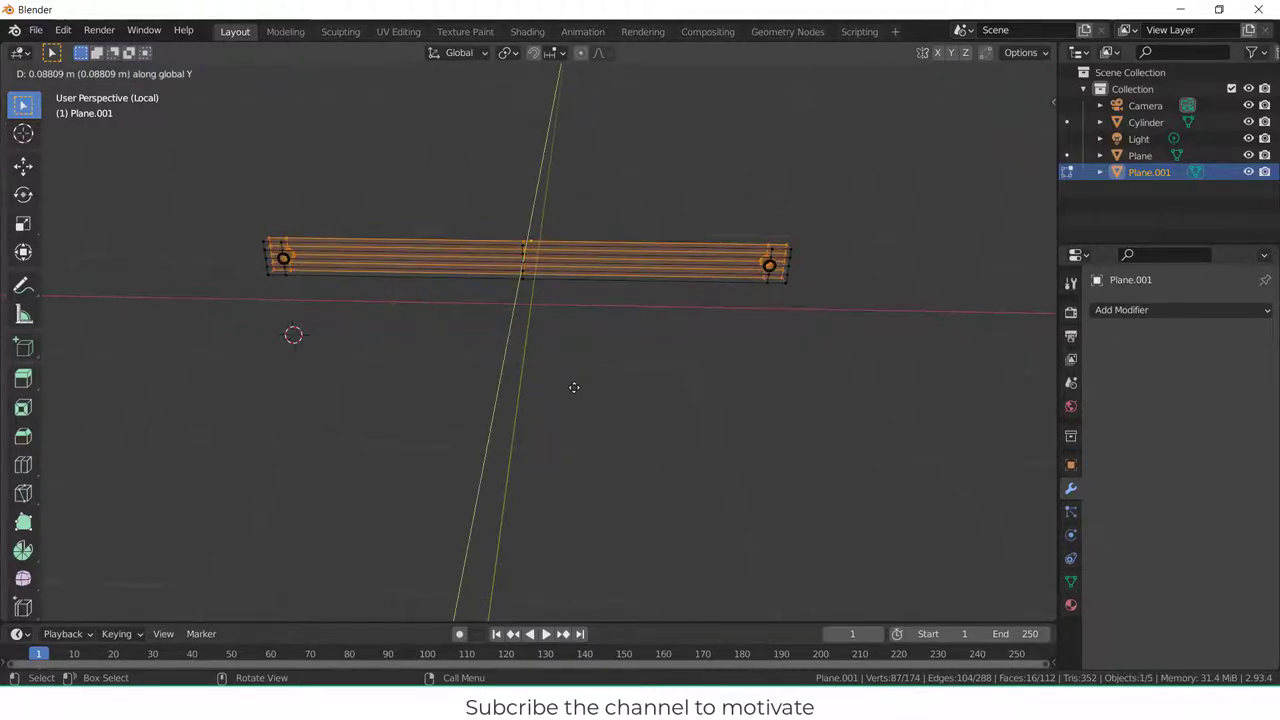
text(.2)
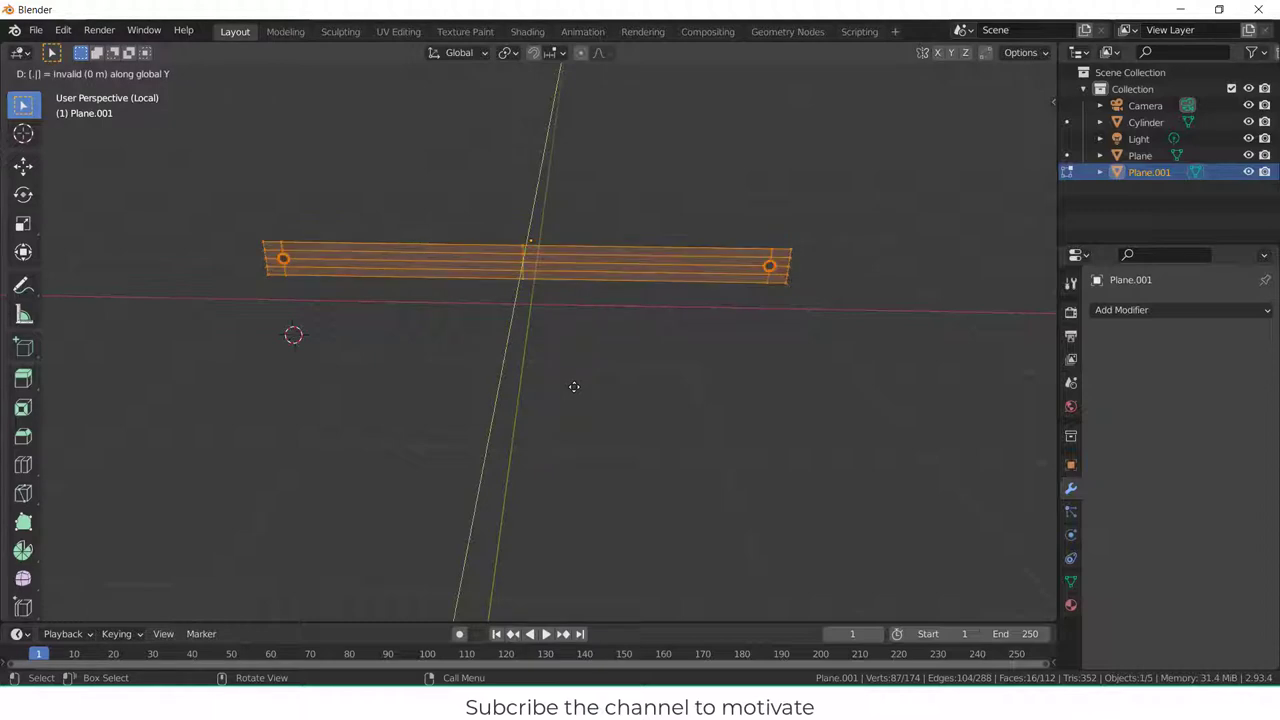
key(BackSpace)
text(1)
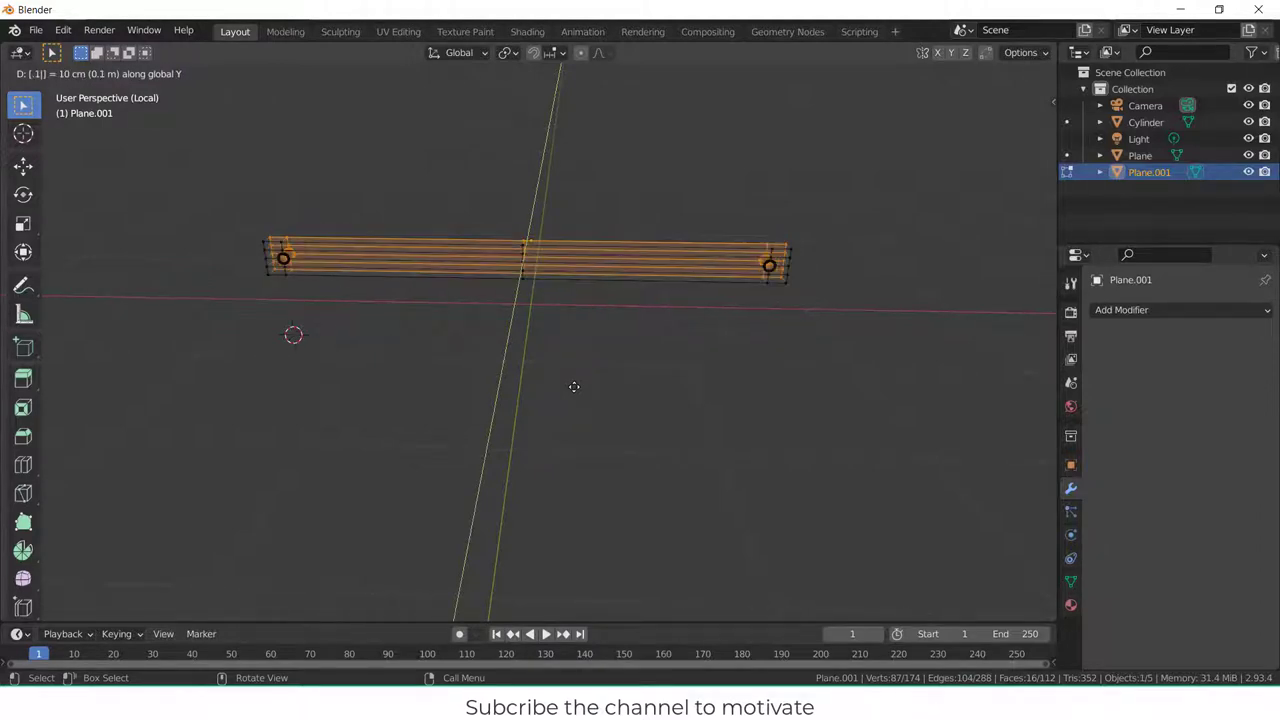
key(Return)
middle_drag(563, 376, 391, 266)
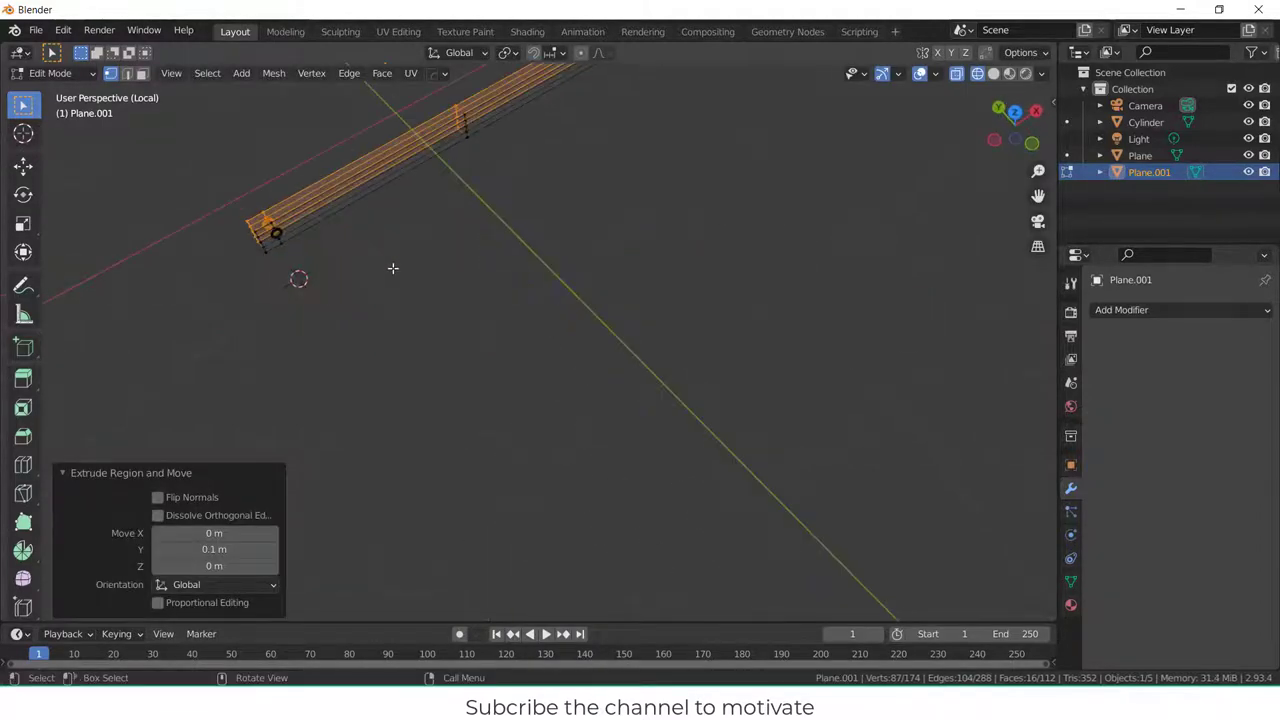
click(392, 267)
key(Tab)
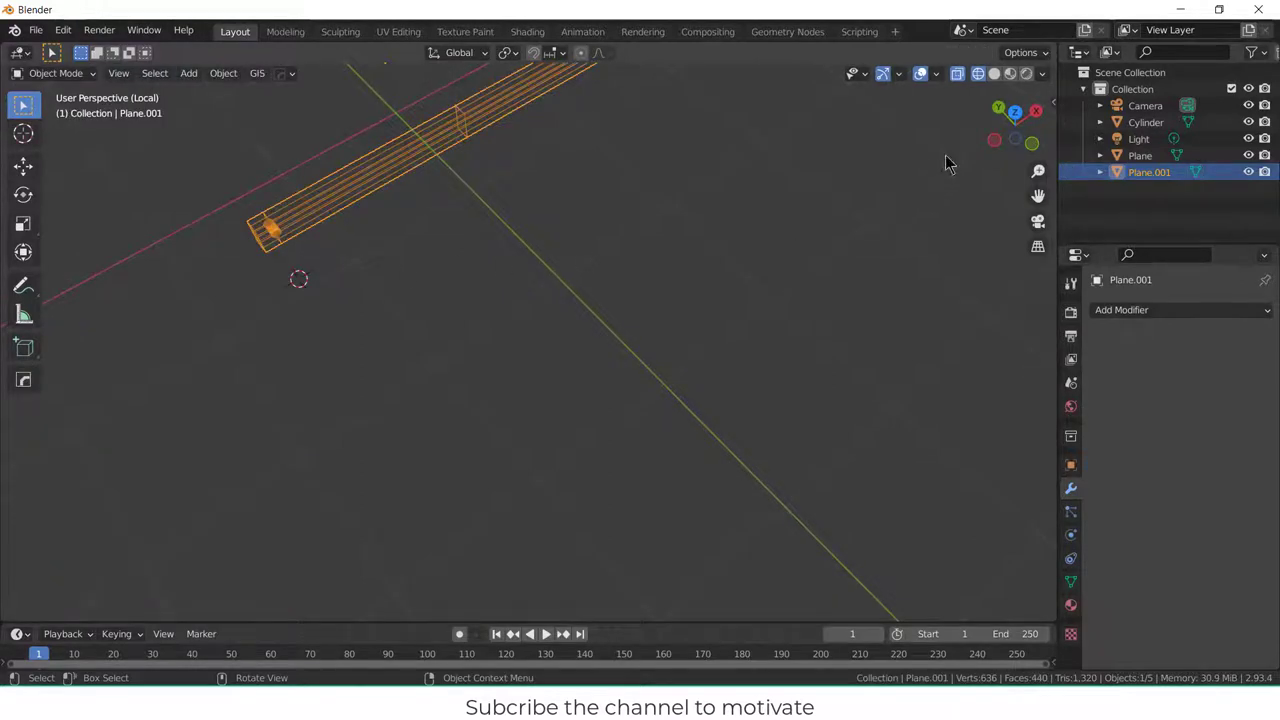
- Exit Local View and frame the new bar and panel from the Top view
key(KP_Divide)
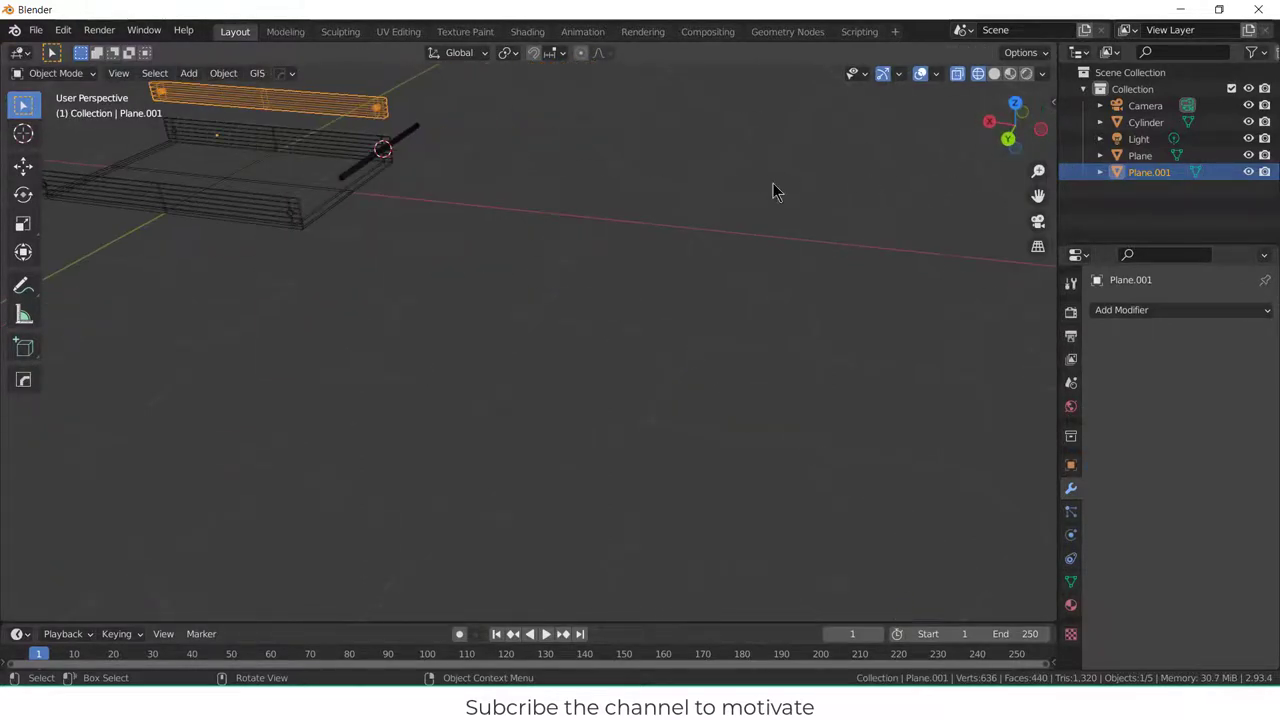
key(KP_1)
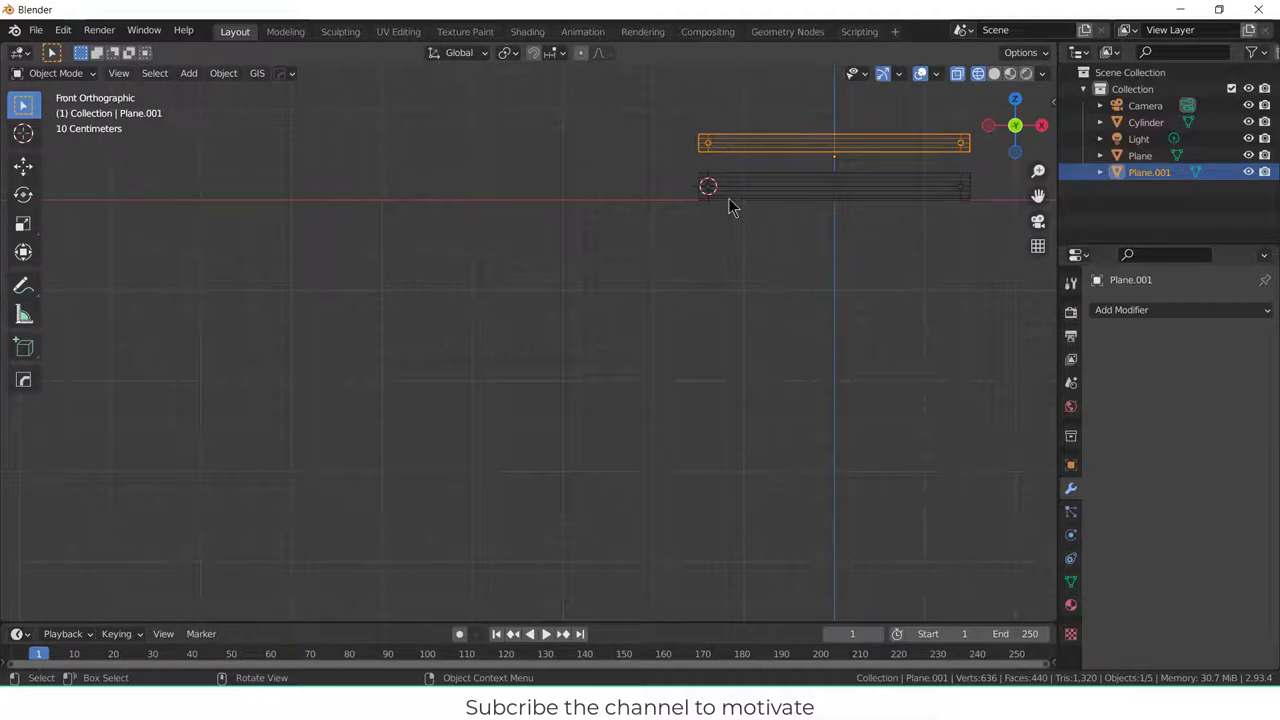
middle_drag(712, 188, 703, 214)
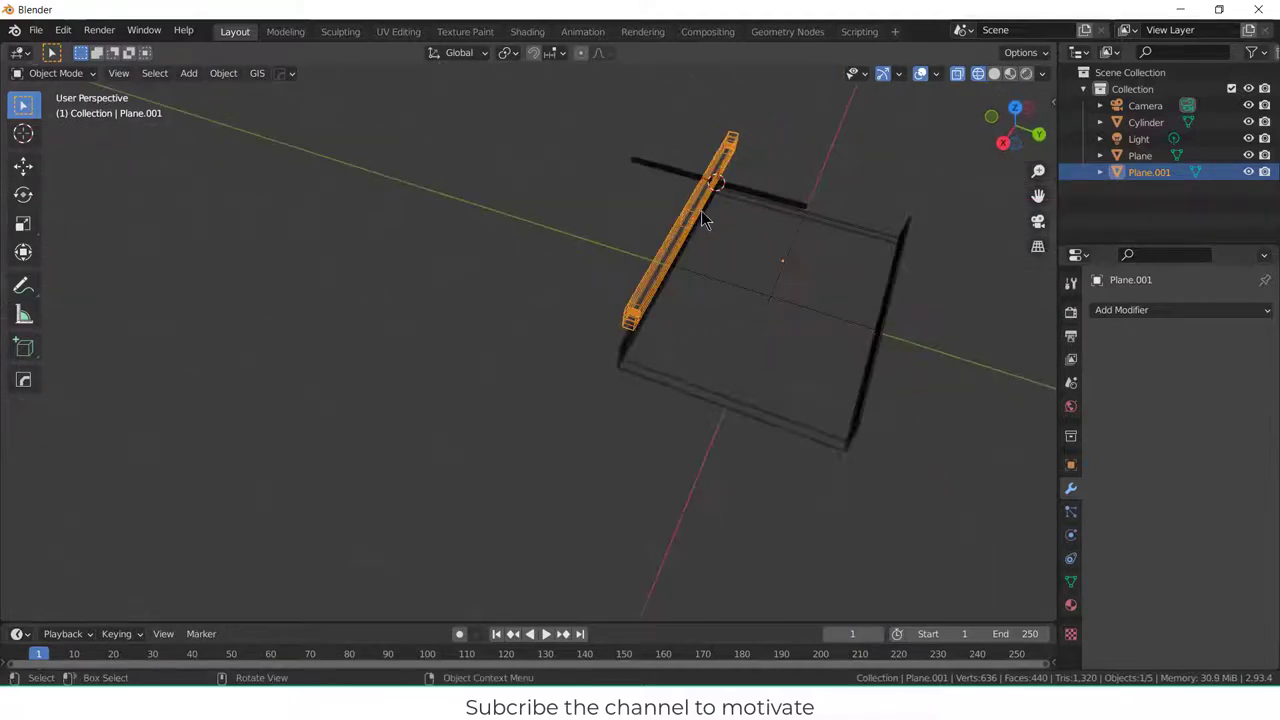
key(KP_7)
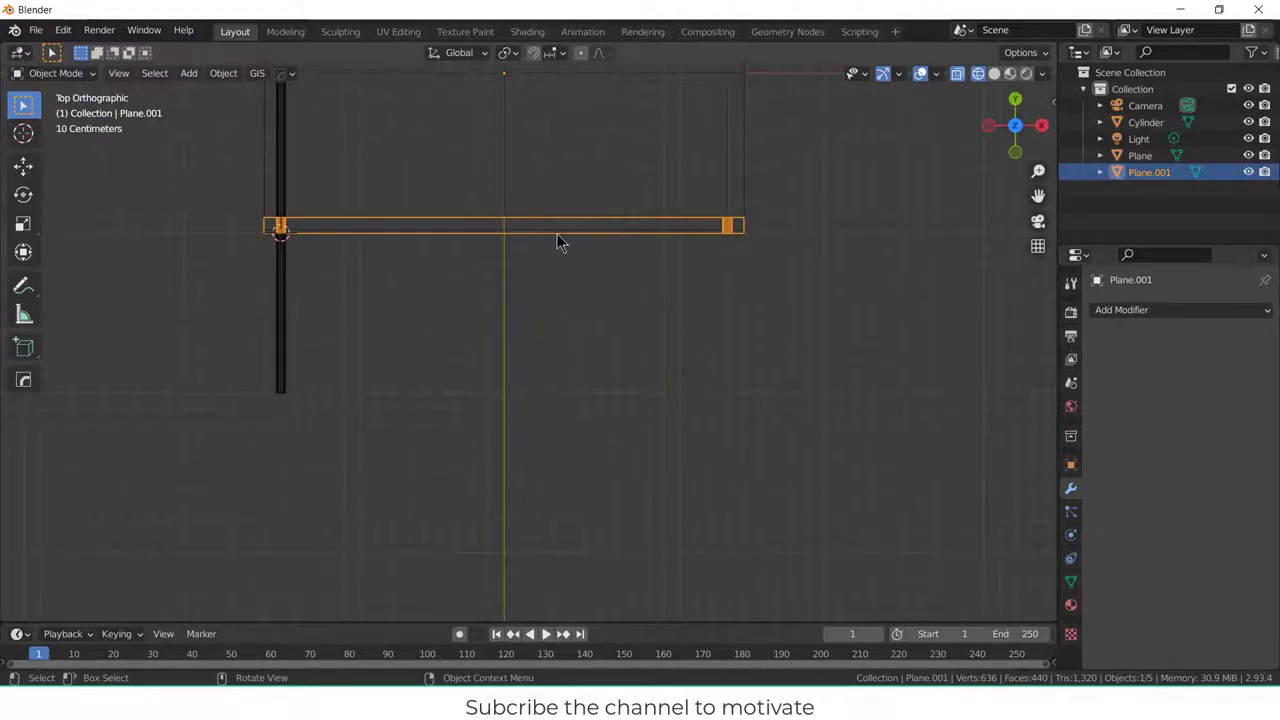
scroll(562, 236, down, 4)
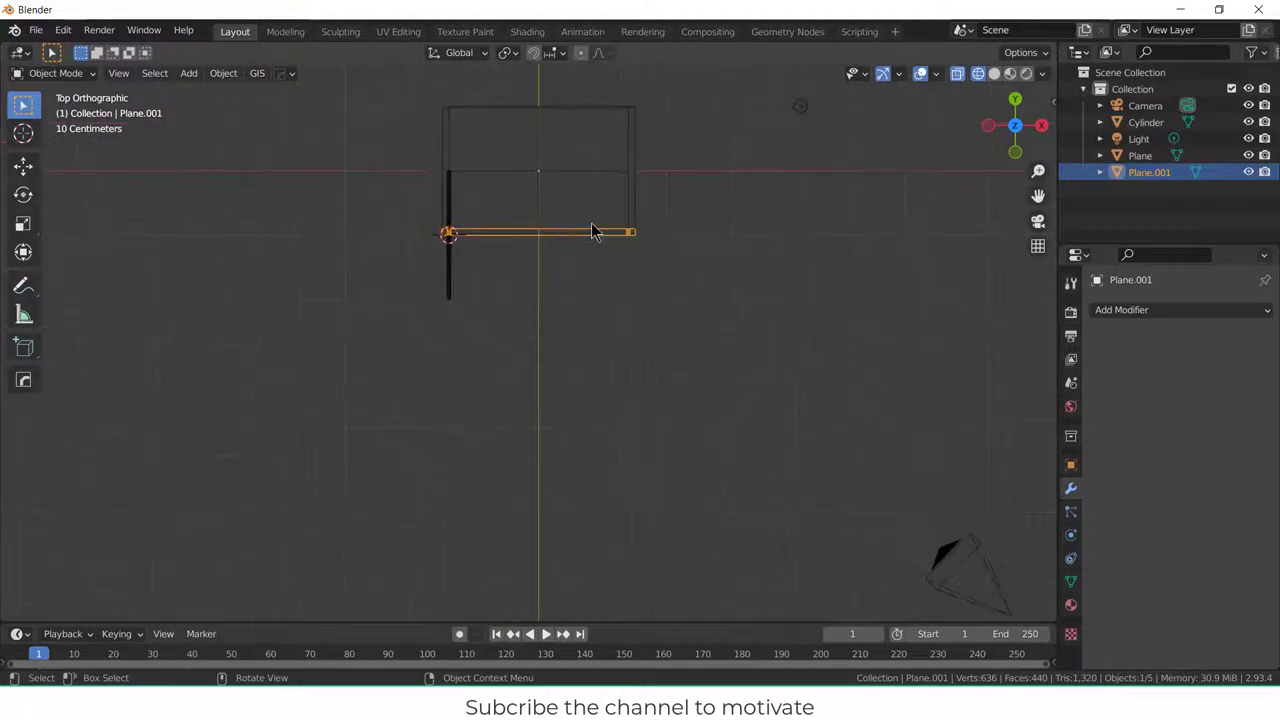
middle_drag(592, 232, 474, 94)
key(KP_7)
scroll(528, 266, up, 5)
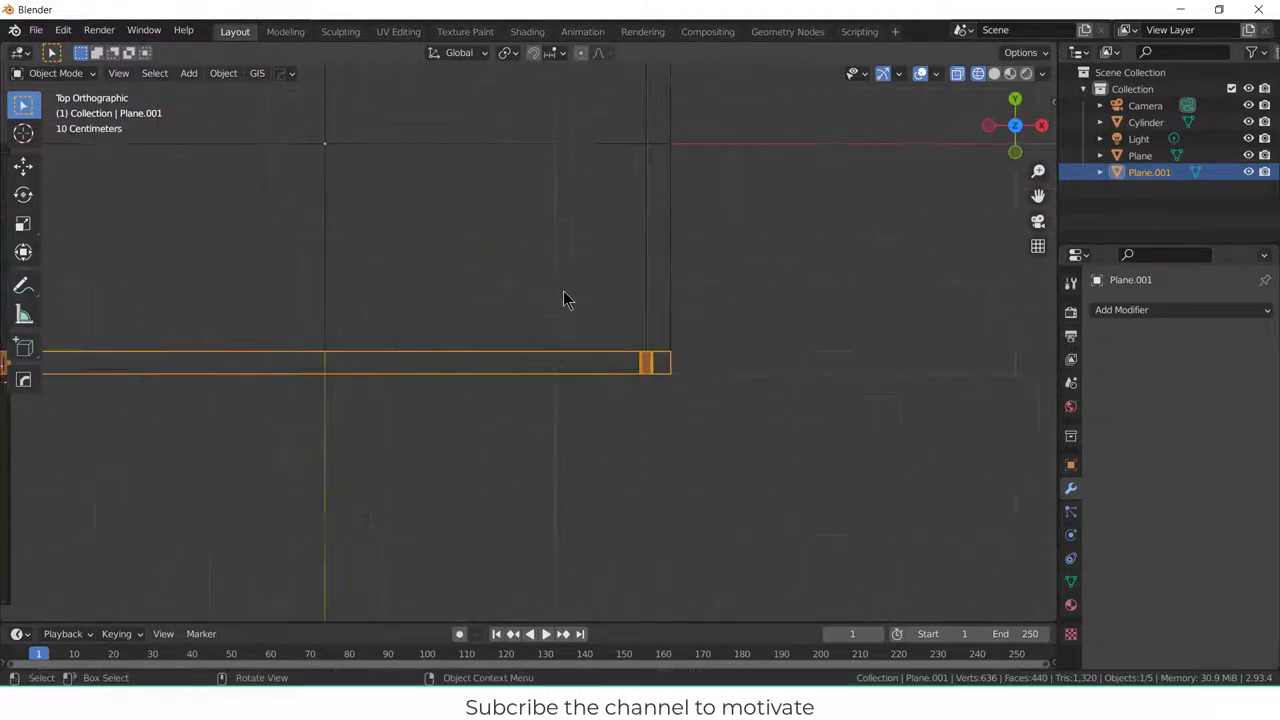
scroll(608, 355, up, 2)
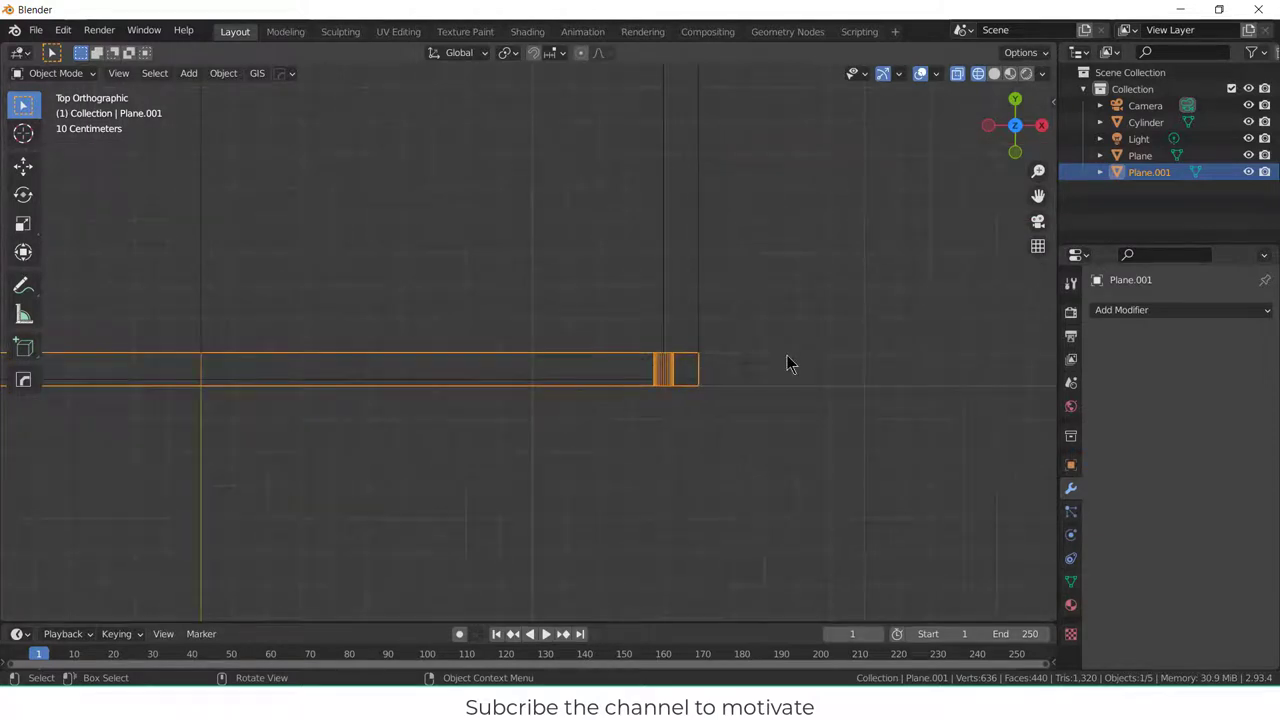
- In the sidebar, set the bar's X dimension to 3 m
key(n)
mouse_move(1010, 357)
mouse_down()
mouse_move(935, 357)
mouse_move(1015, 357)
mouse_up()
click(1010, 357)
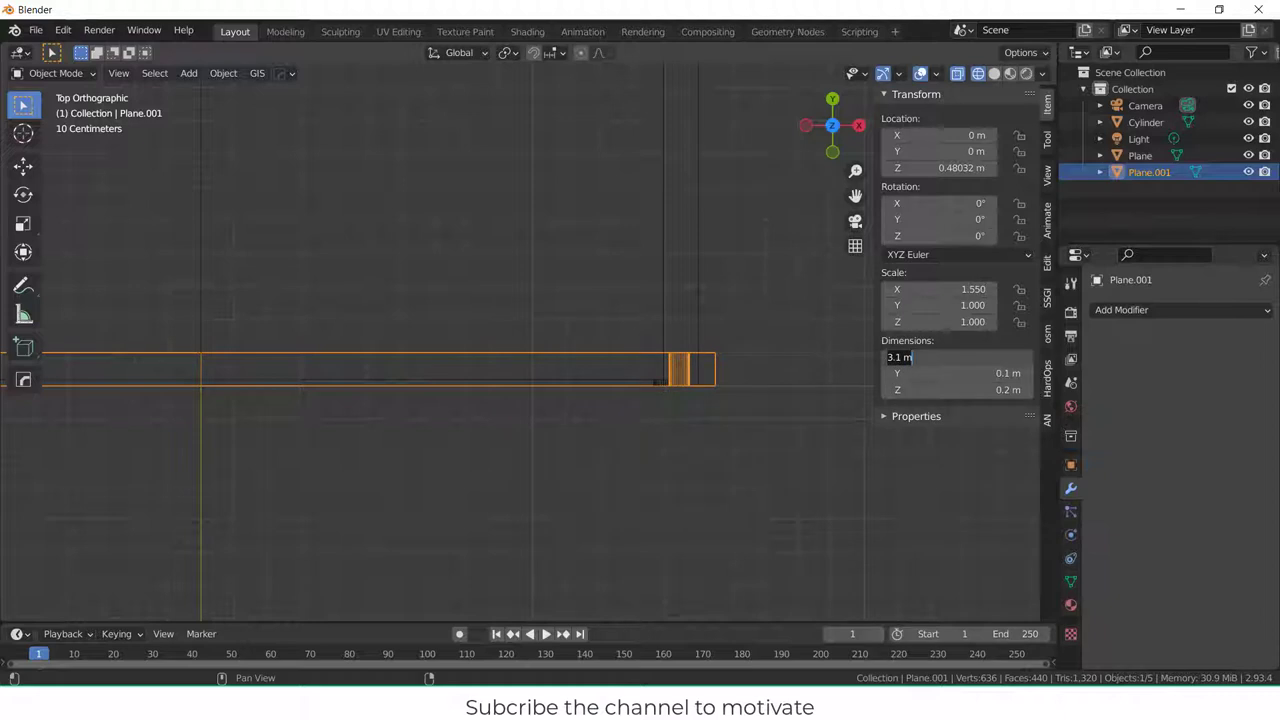
text(3)
key(Return)
- Narrow the bar to 0.045 m along Y (scale Y 0.45), keeping its 0.2 m height
mouse_move(1000, 373)
mouse_down()
mouse_move(1030, 373)
mouse_move(980, 373)
mouse_up()
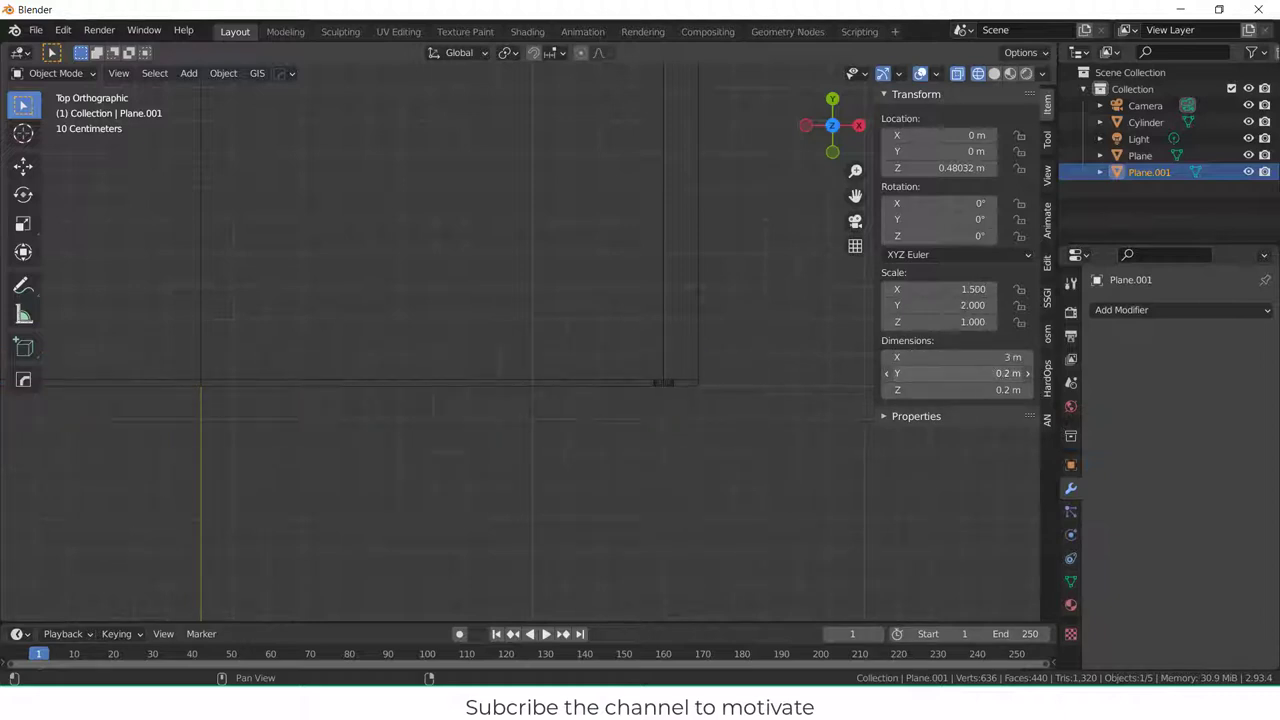
click(986, 373)
click(986, 370)
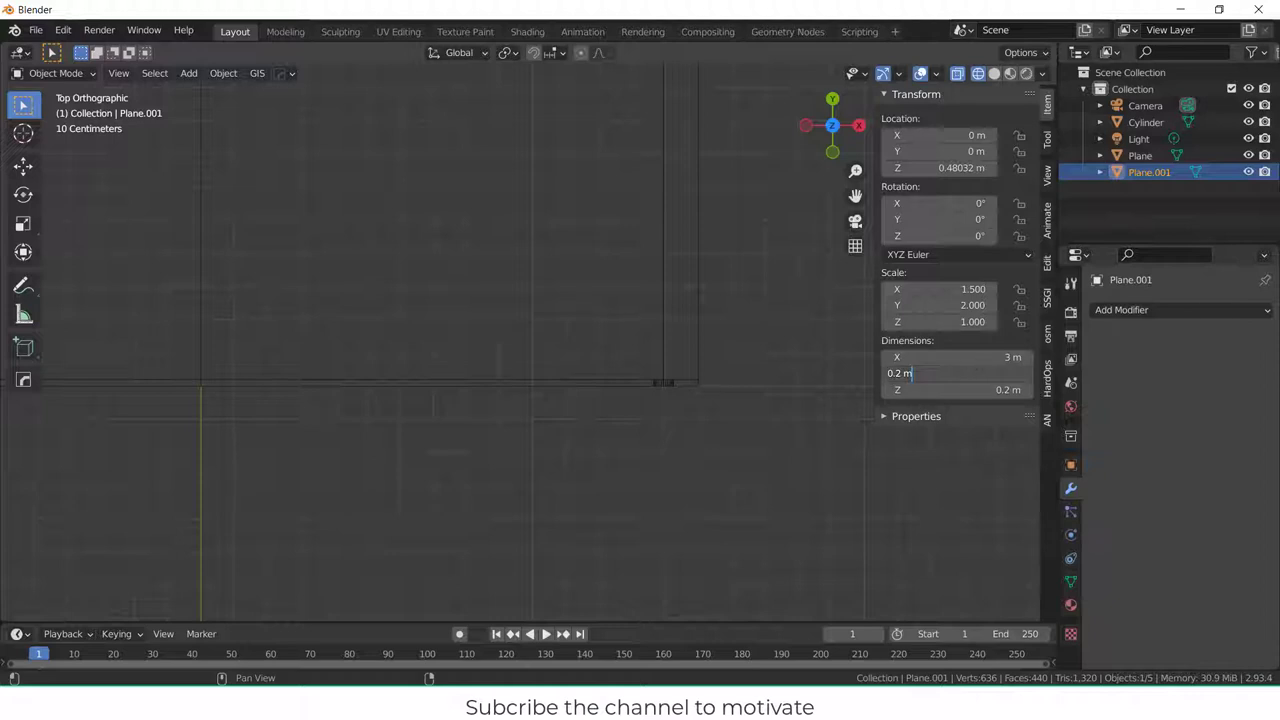
text(/2)
key(Return)
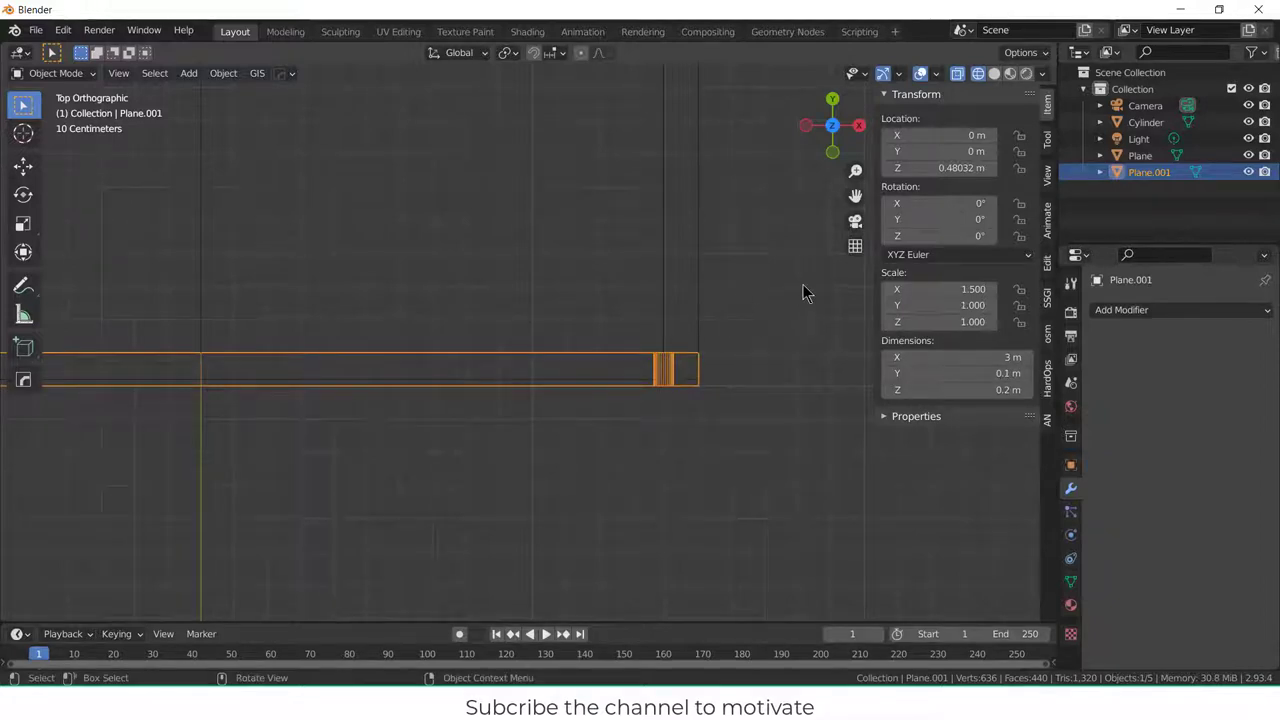
scroll(489, 300, down, 2)
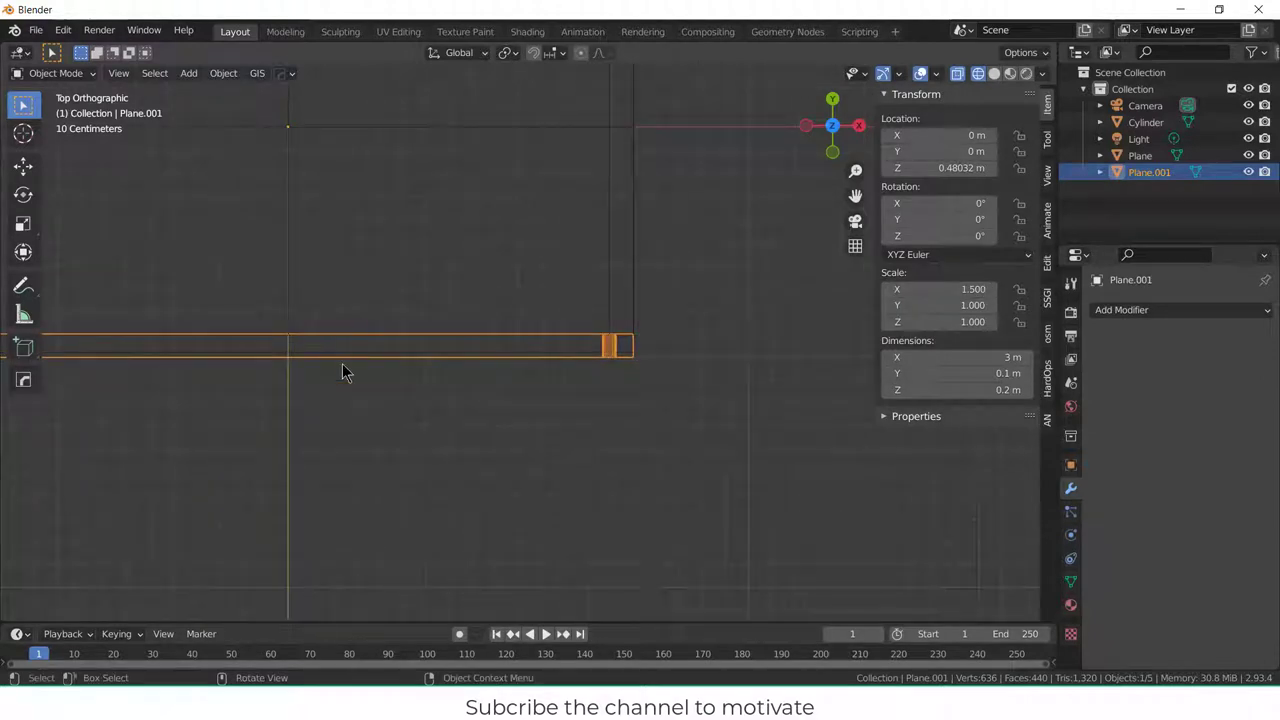
drag(940, 305, 610, 305)
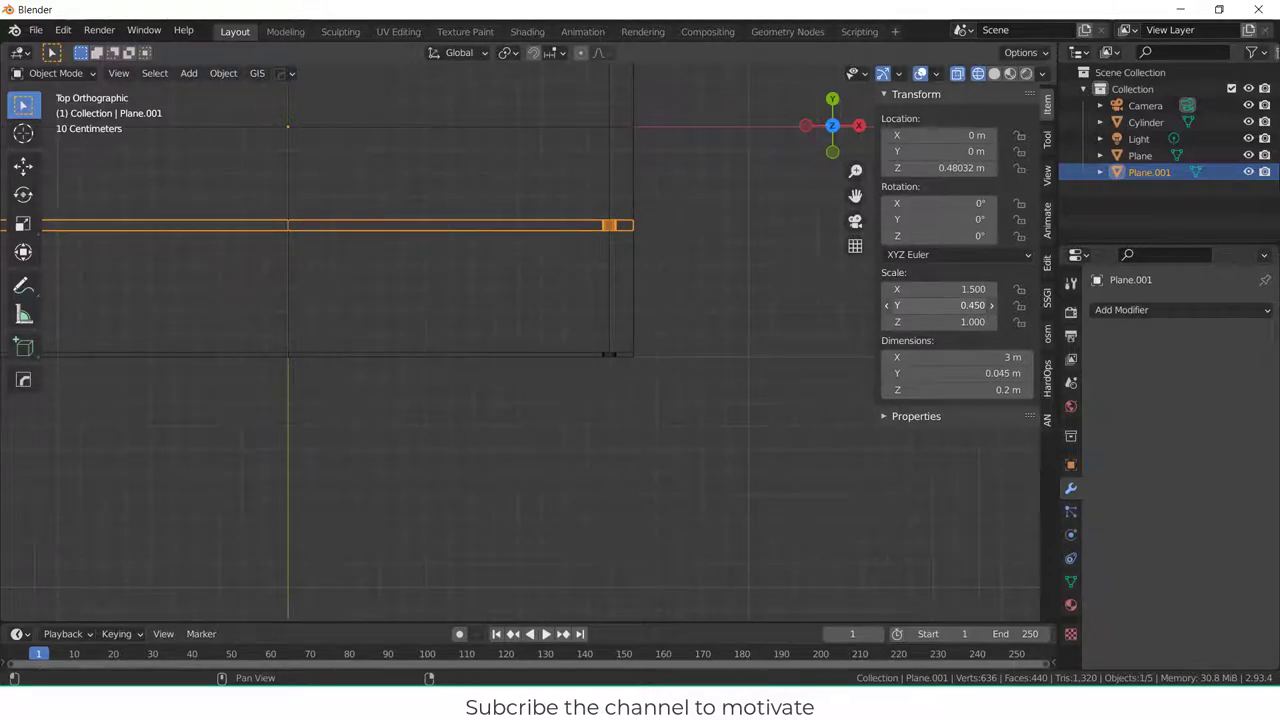
scroll(414, 257, down, 2)
scroll(346, 271, up, 3)
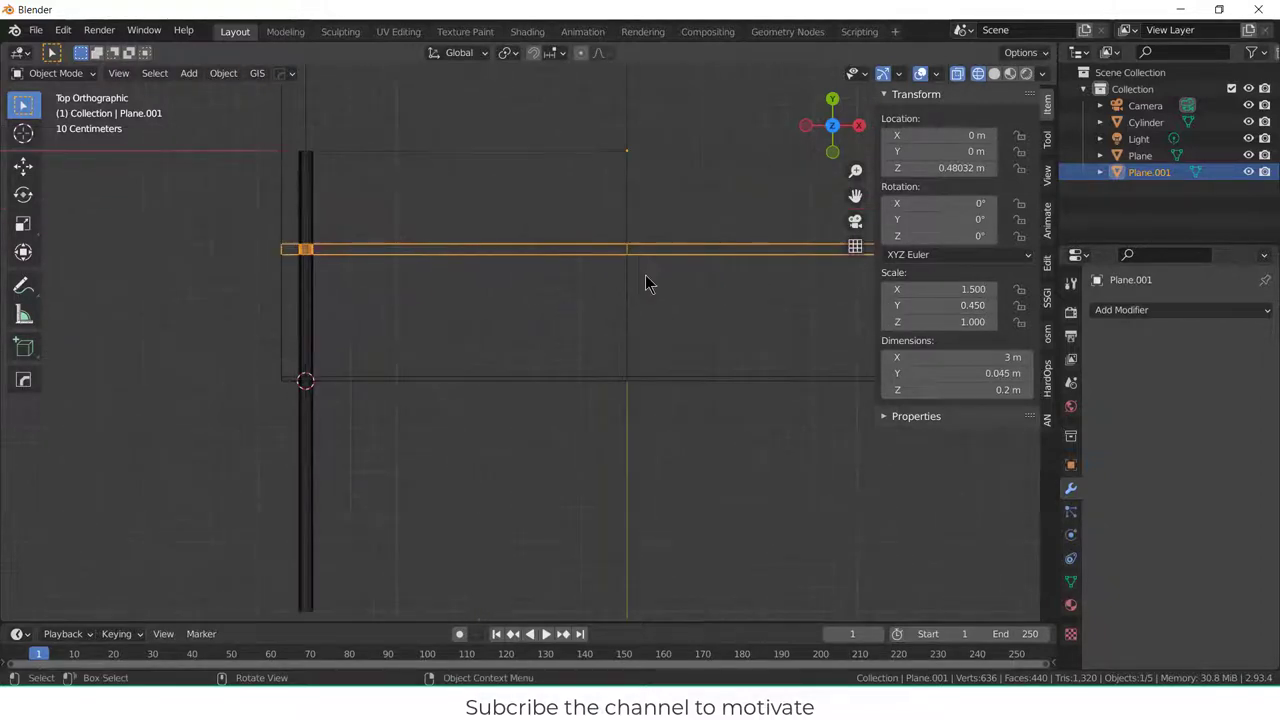
- Select the Plane.001 bar and view it from the front
scroll(600, 286, down, 2)
click(171, 263)
scroll(489, 271, down, 2)
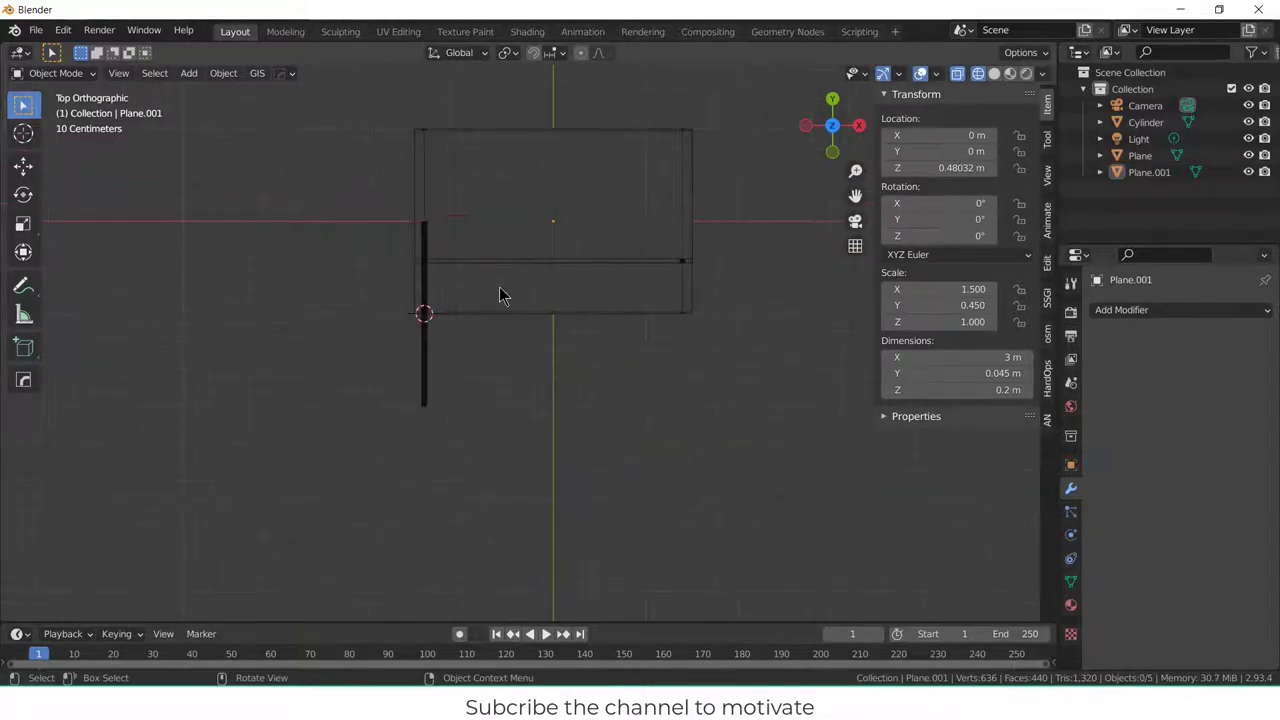
scroll(500, 295, up, 2)
middle_drag(540, 271, 591, 163)
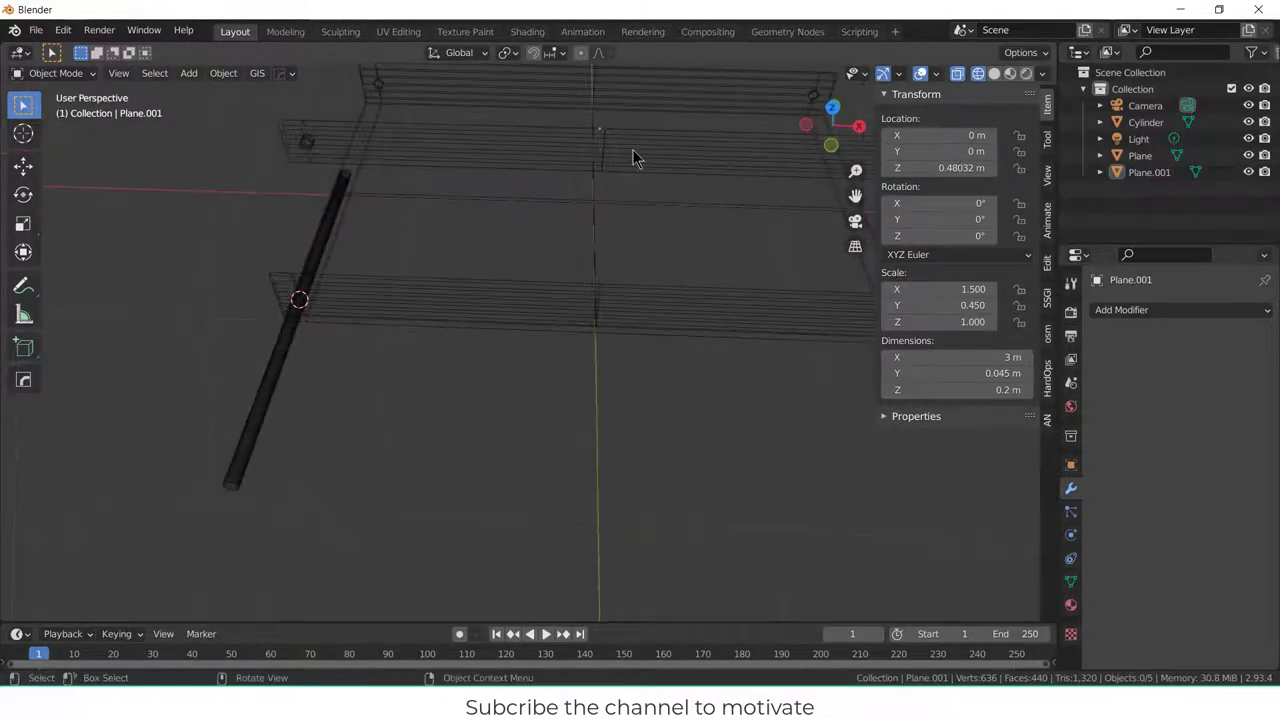
click(632, 157)
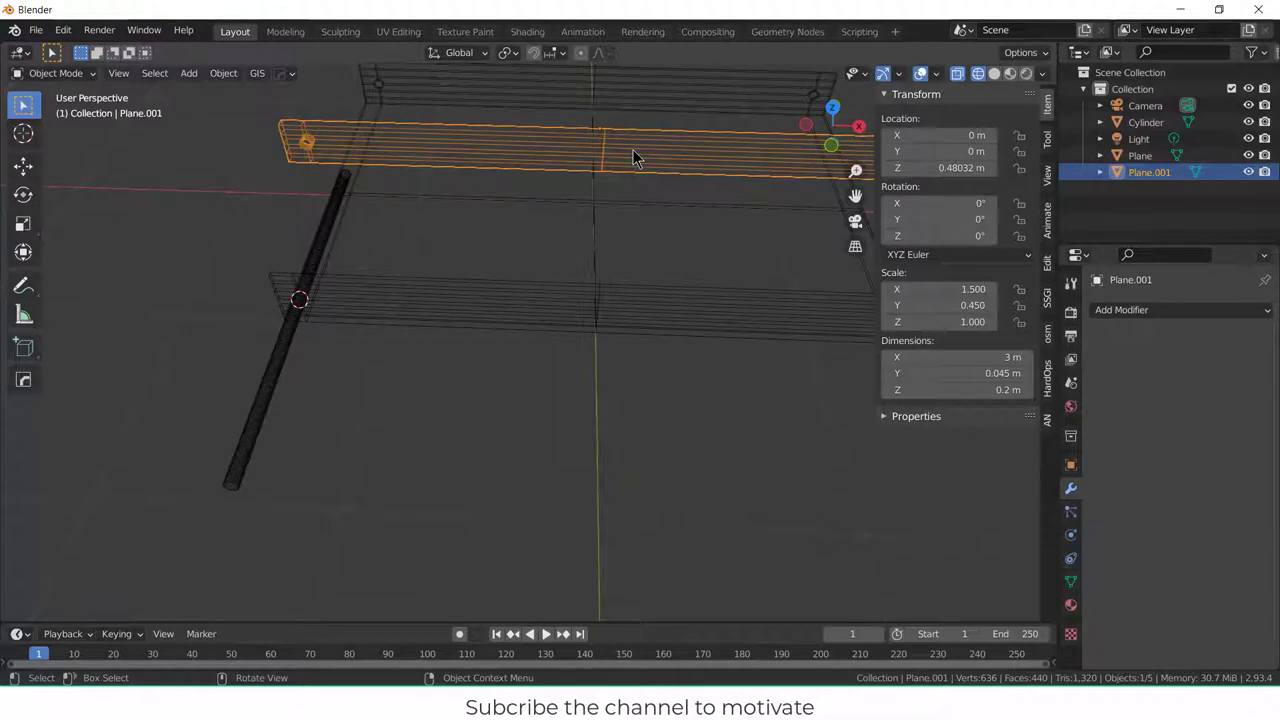
key(KP_1)
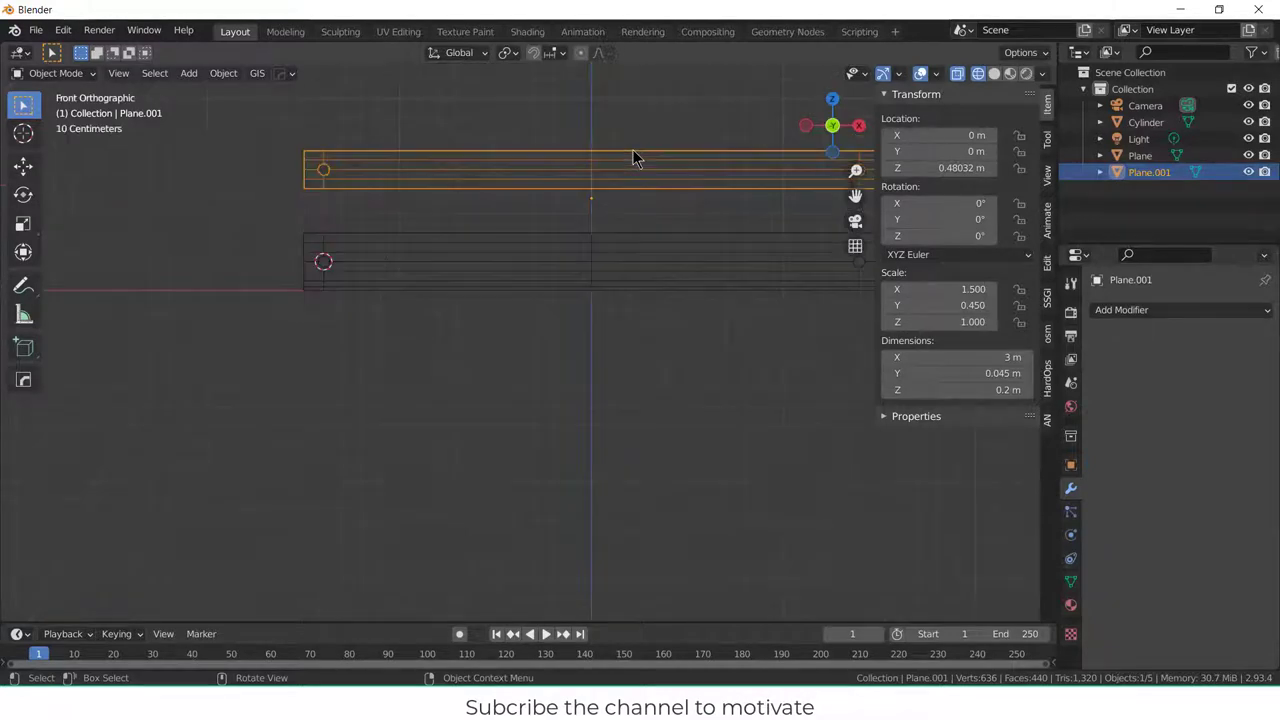
scroll(589, 200, up, 4)
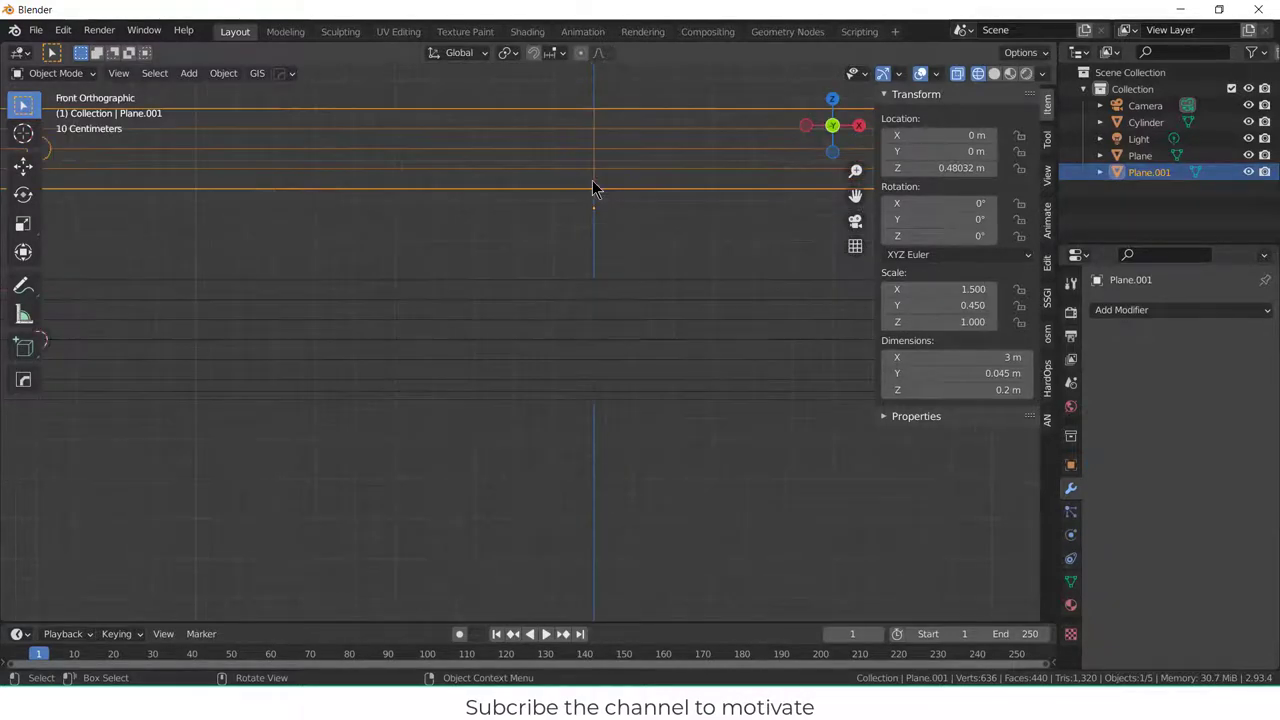
- Snap the 3D cursor to the bar's middle vertex at Y -1 m, then return to Object Mode
key(Tab)
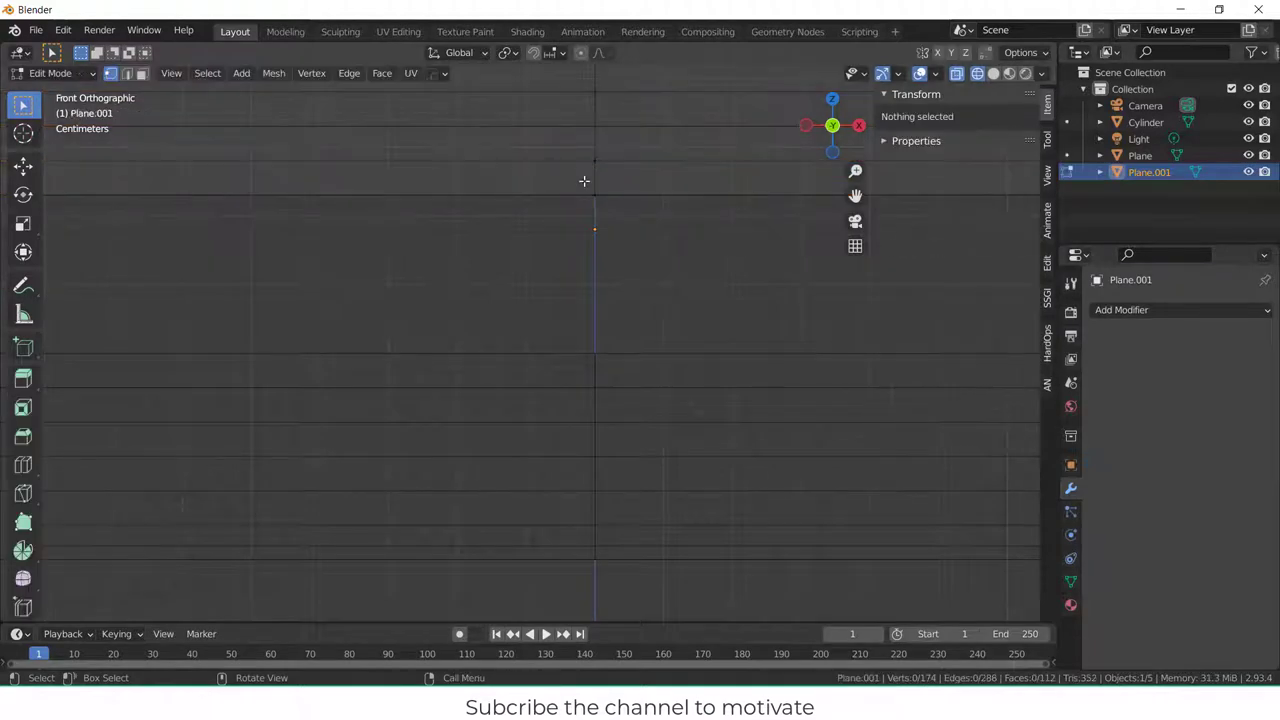
shift+middle_drag(577, 200, 571, 417)
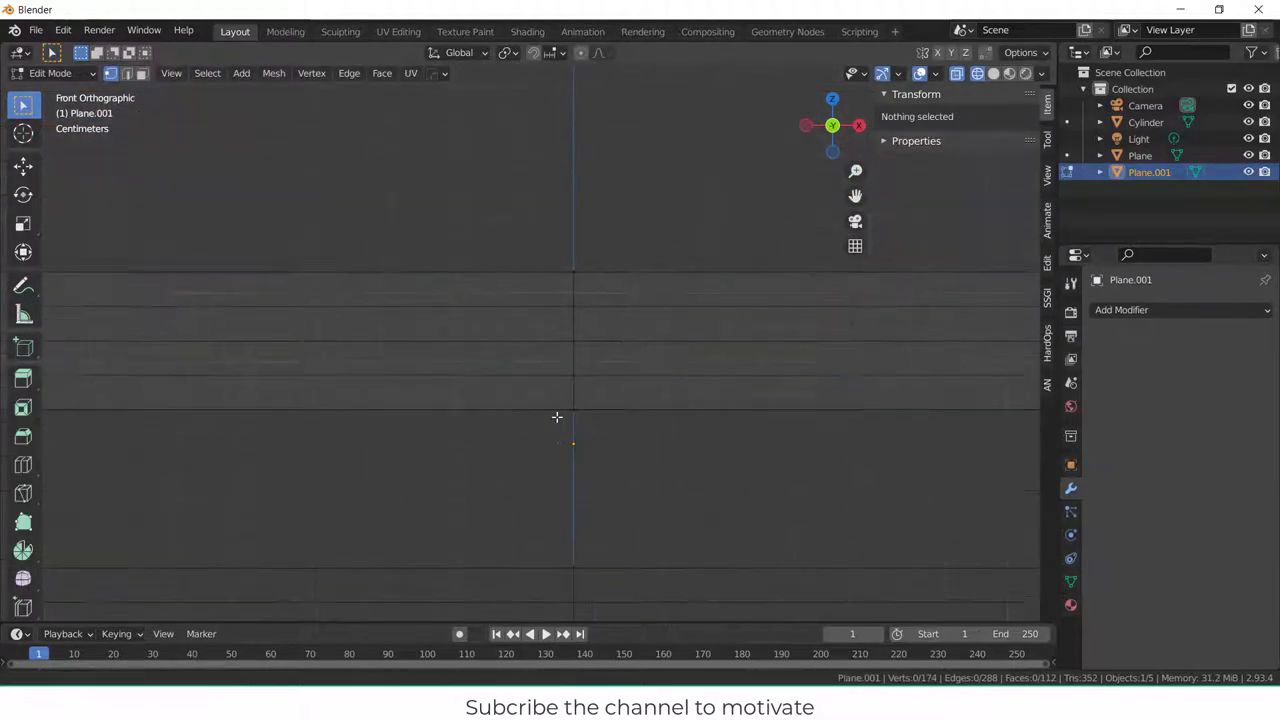
click(572, 339)
click(571, 340)
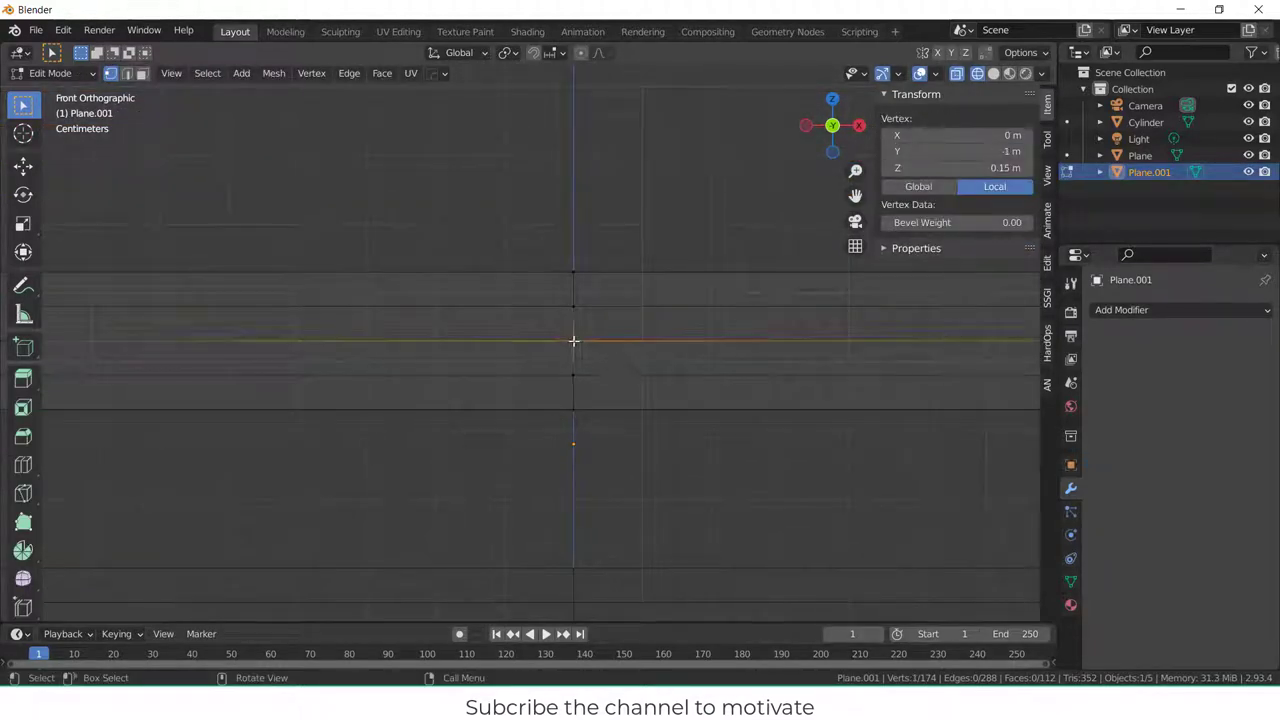
click(572, 341)
click(571, 340)
key(shift+s)
click(578, 481)
scroll(572, 473, down, 5)
key(Tab)
middle_drag(470, 480, 330, 533)
- Snap the cylinder rod onto the 3D cursor at the bar's middle
click(321, 515)
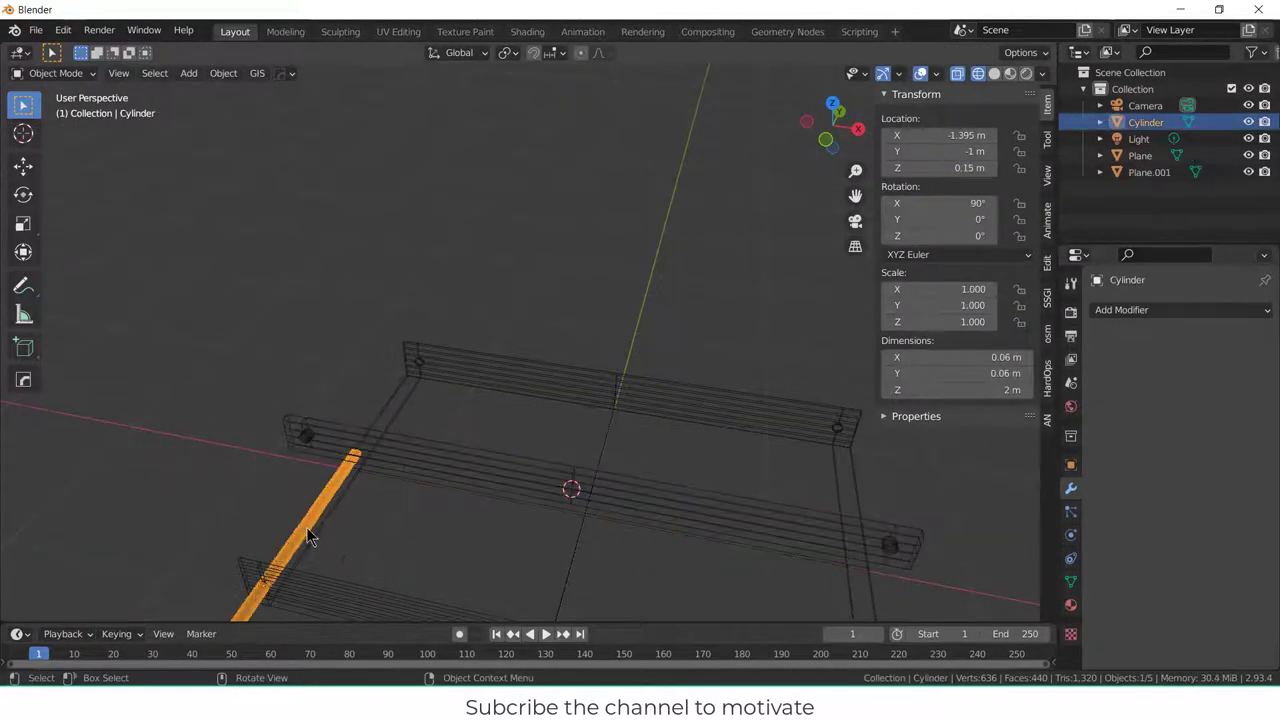
key(shift+s)
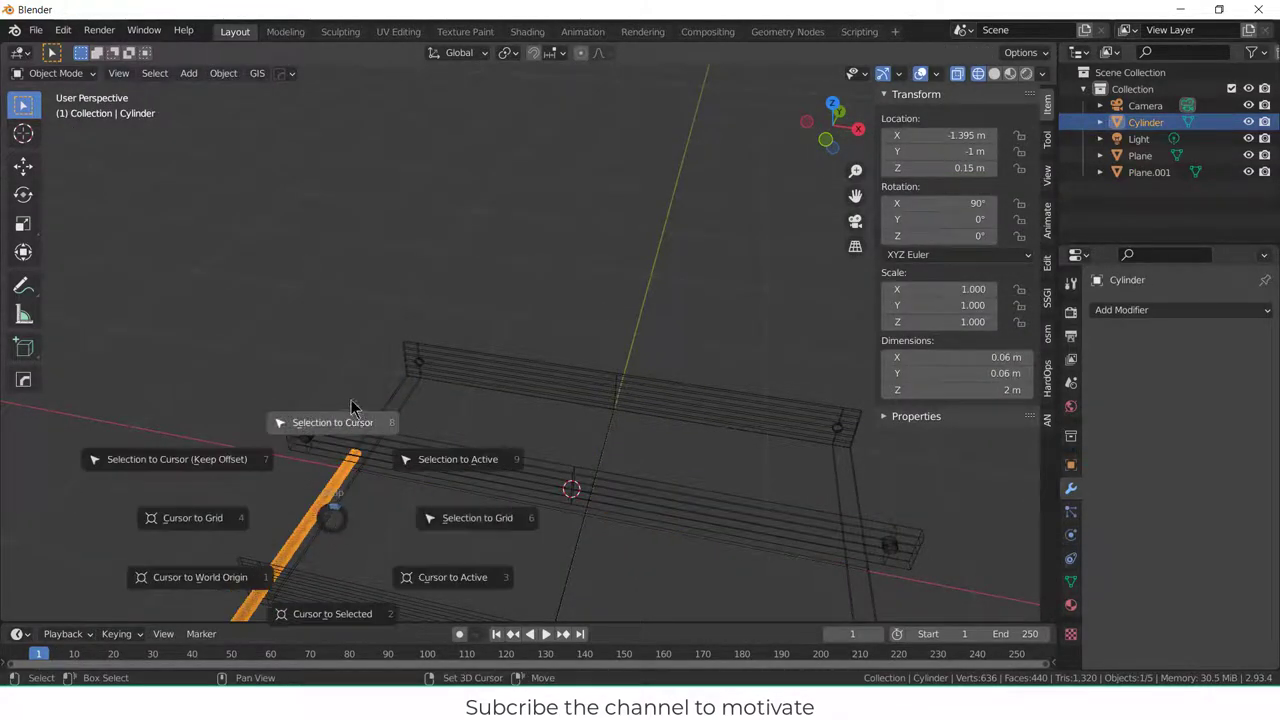
click(328, 424)
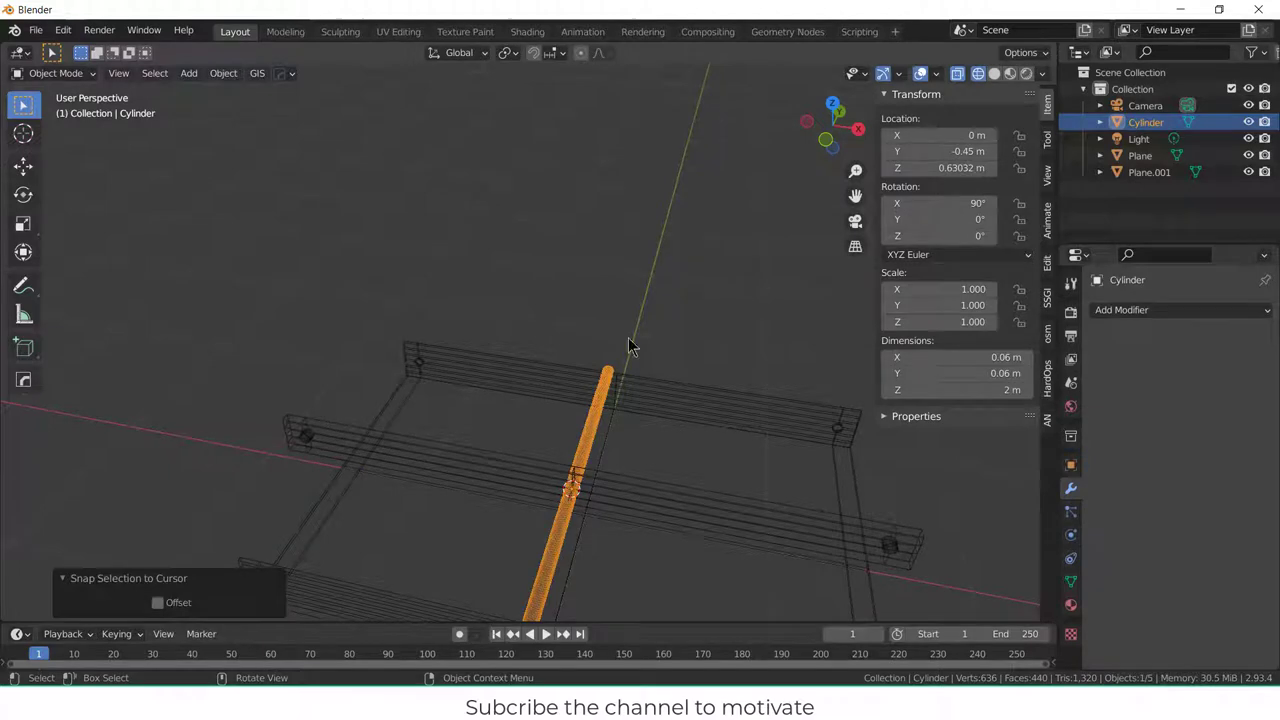
- Add and apply a Boolean Difference modifier on Plane.001 with Cylinder as the cutter
click(639, 491)
click(1220, 312)
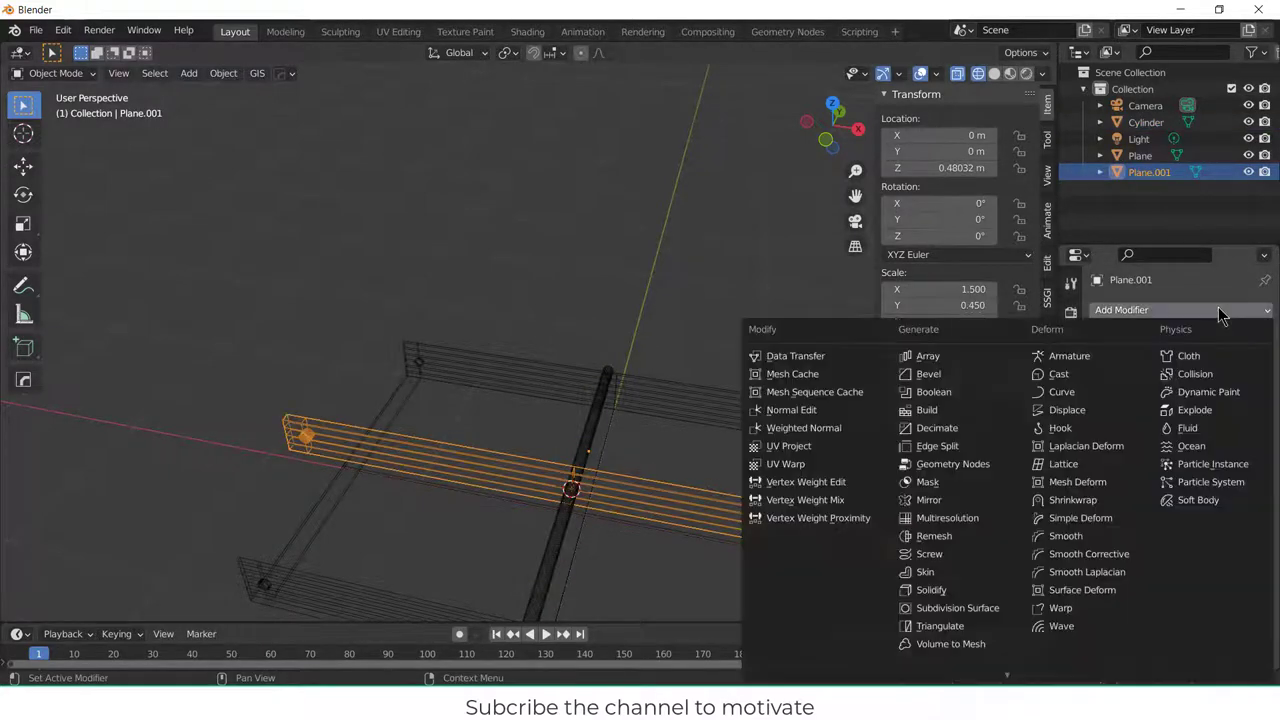
click(926, 391)
click(1205, 404)
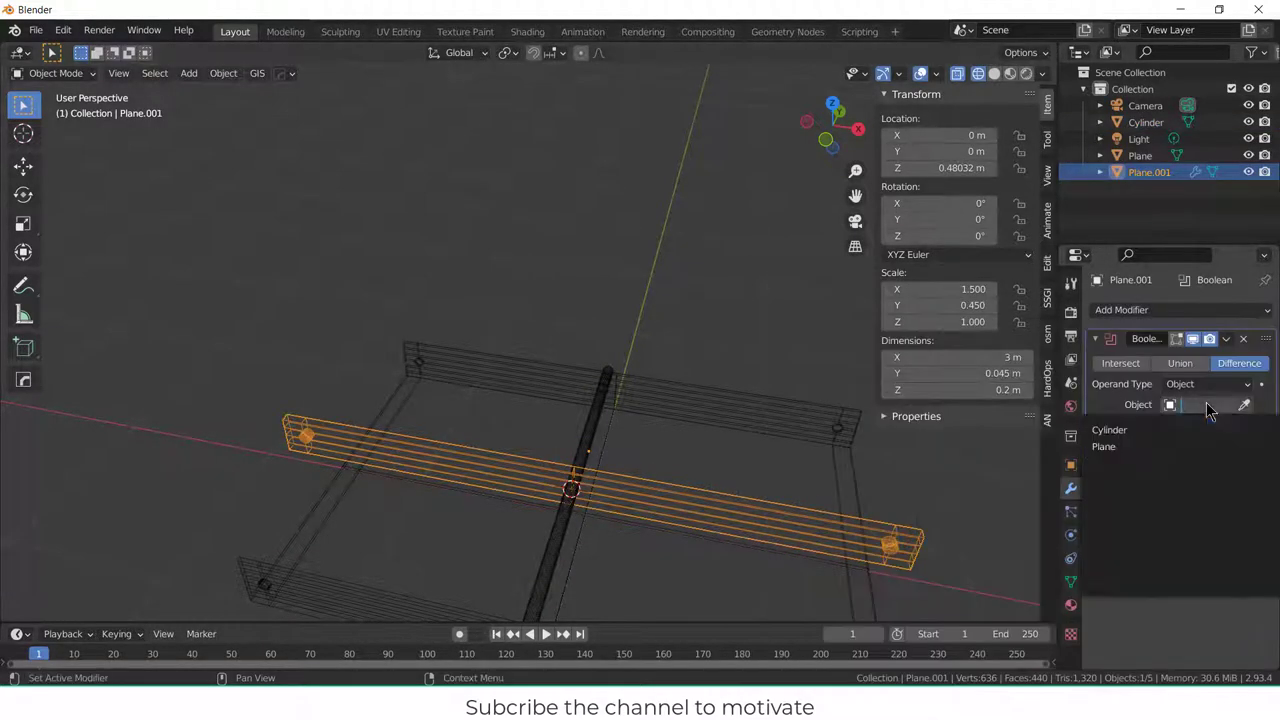
click(1120, 430)
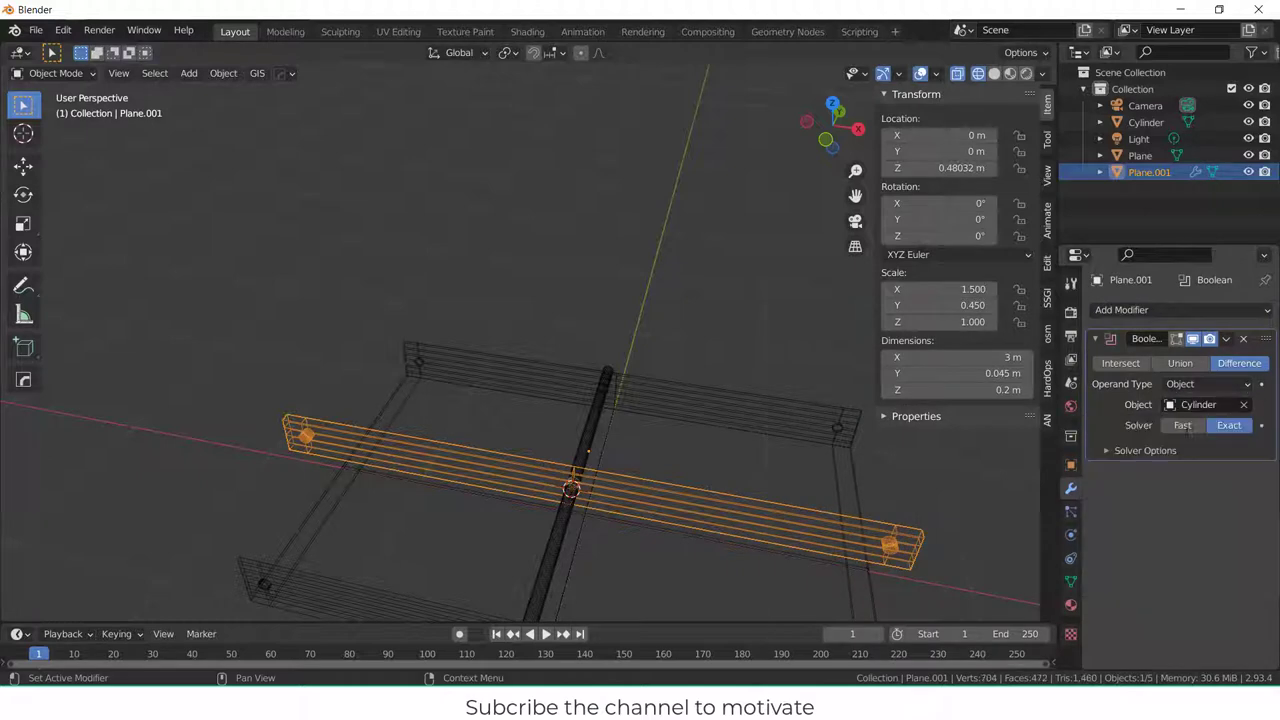
click(1226, 338)
click(1223, 358)
click(684, 468)
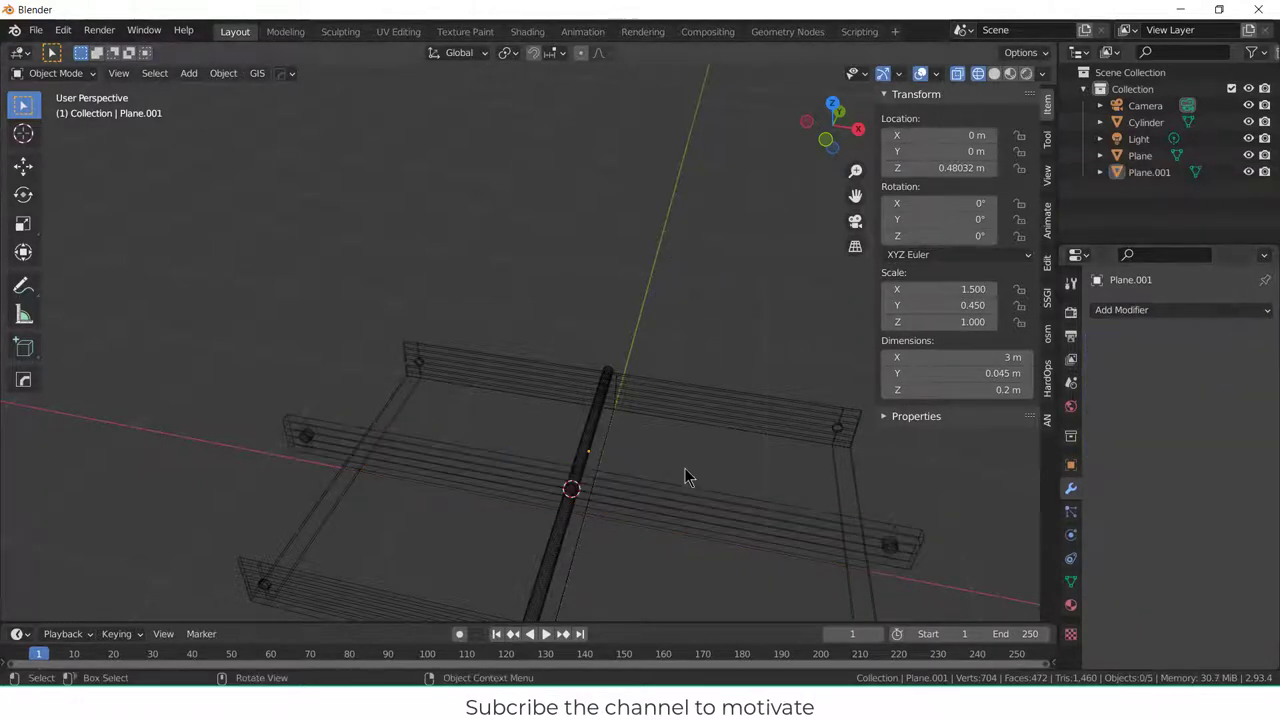
click(697, 521)
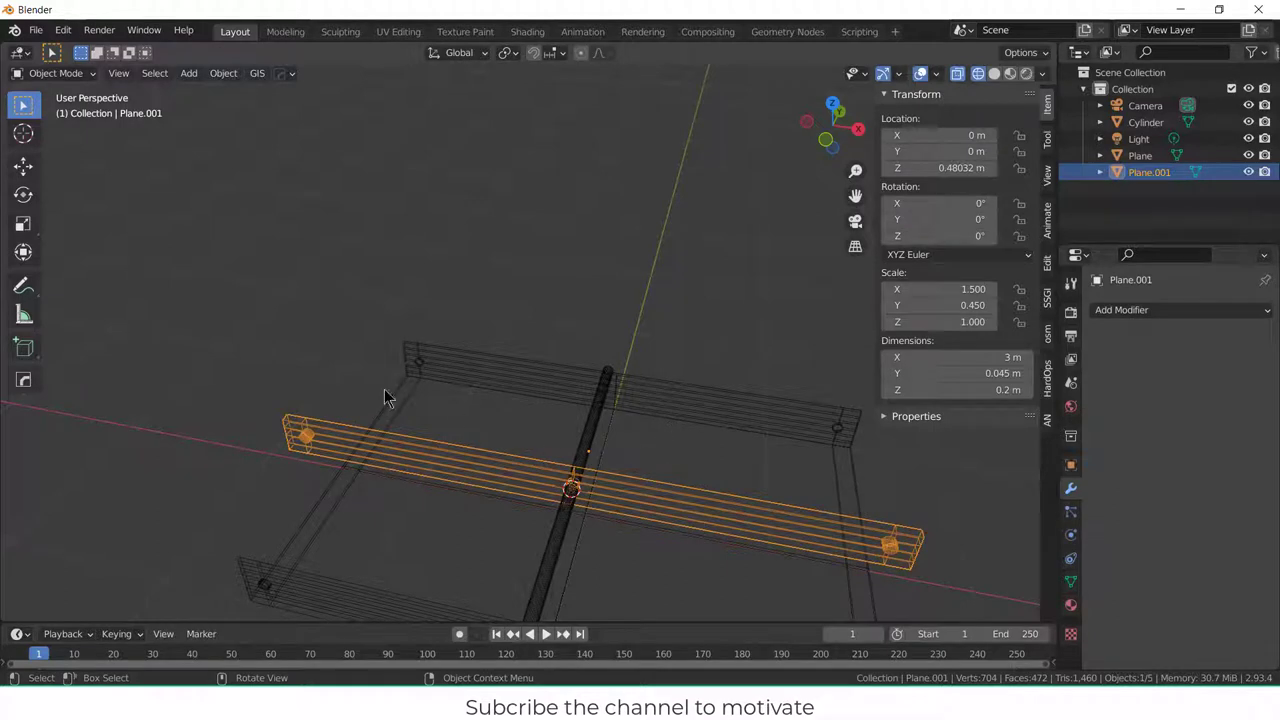
- Select the channel panel Plane and enter Edit Mode
click(253, 462)
middle_drag(289, 580, 283, 587)
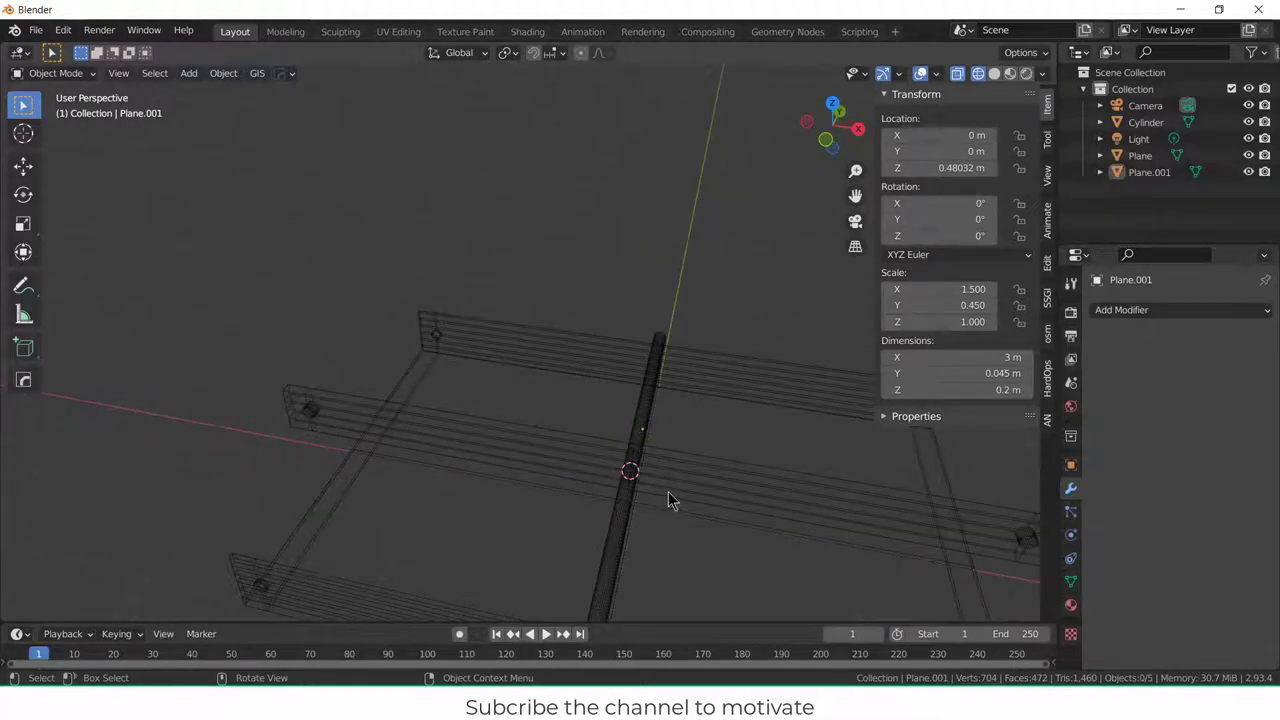
middle_drag(477, 485, 452, 301)
click(375, 518)
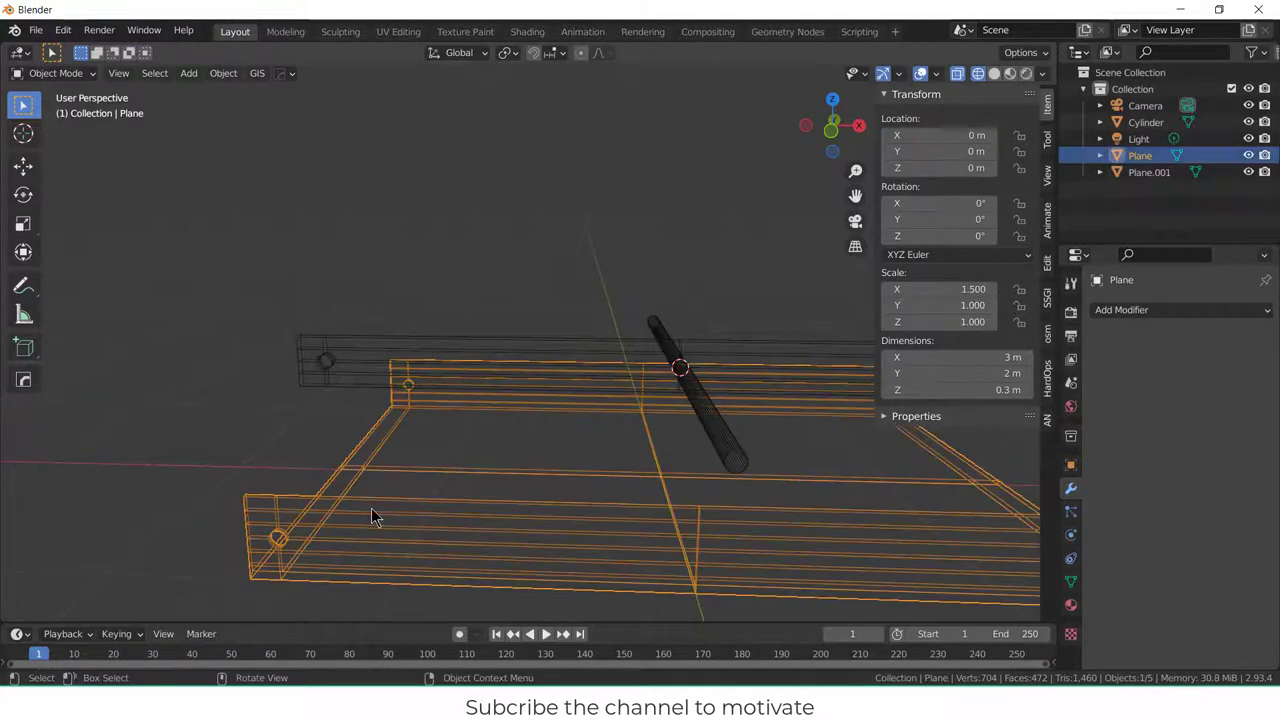
key(Tab)
- Switch to face select and select the ring of faces around the corner hole
middle_drag(282, 567, 286, 549)
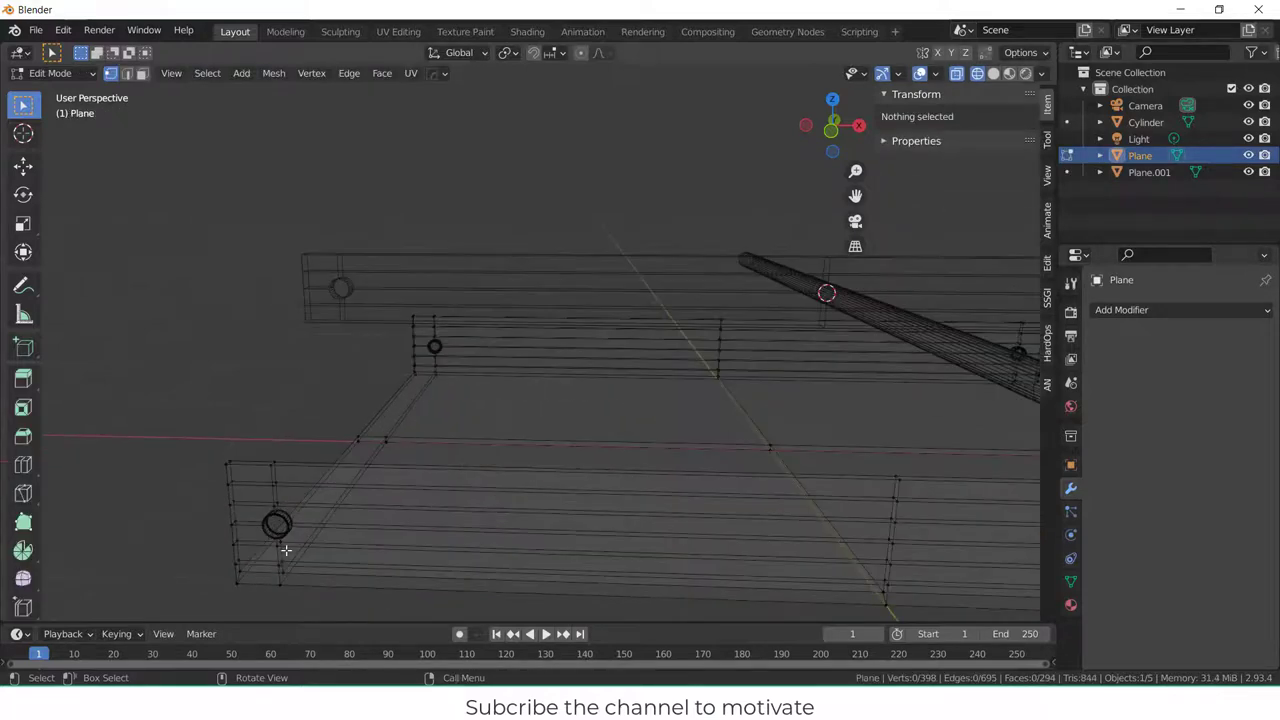
scroll(286, 549, up, 6)
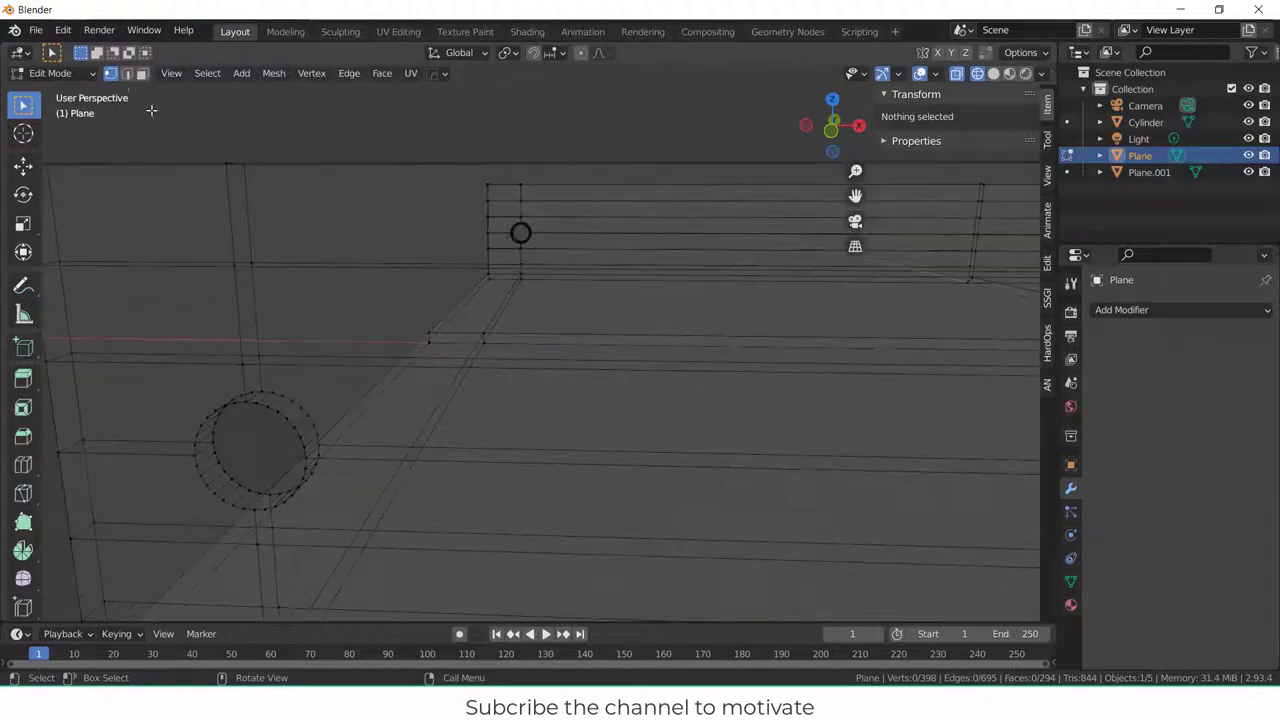
click(143, 75)
scroll(206, 455, up, 2)
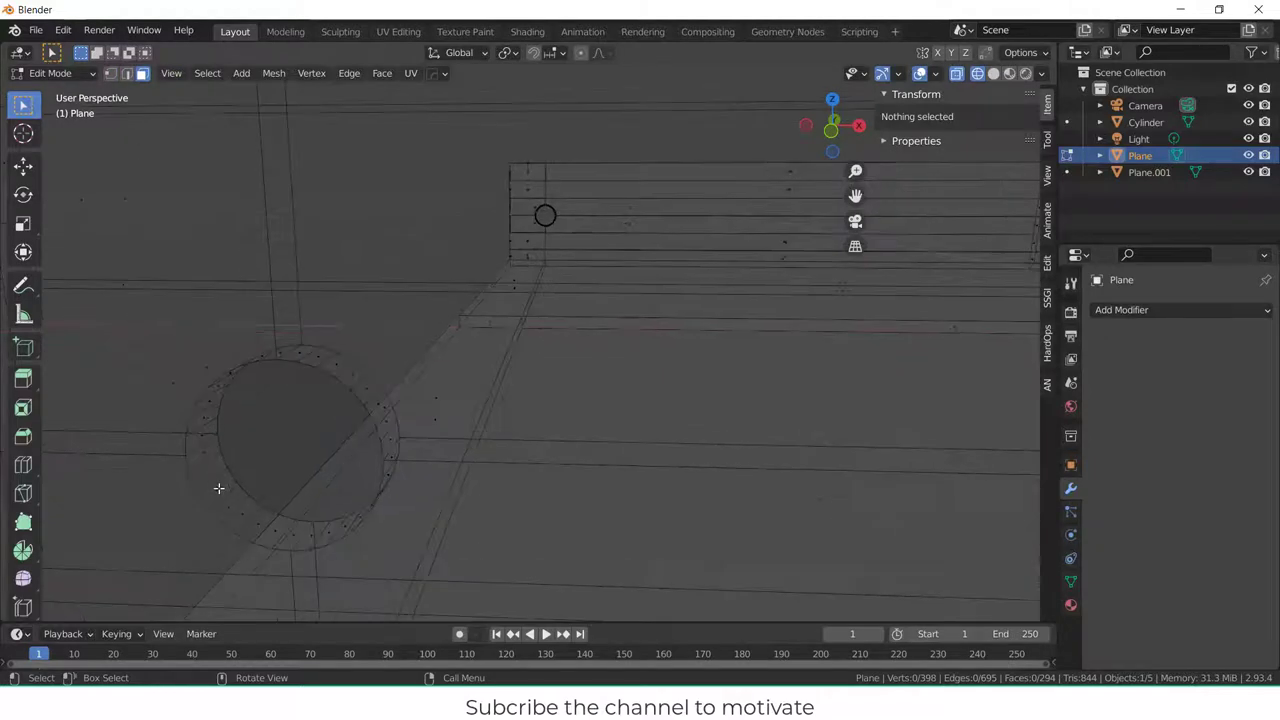
click(218, 488)
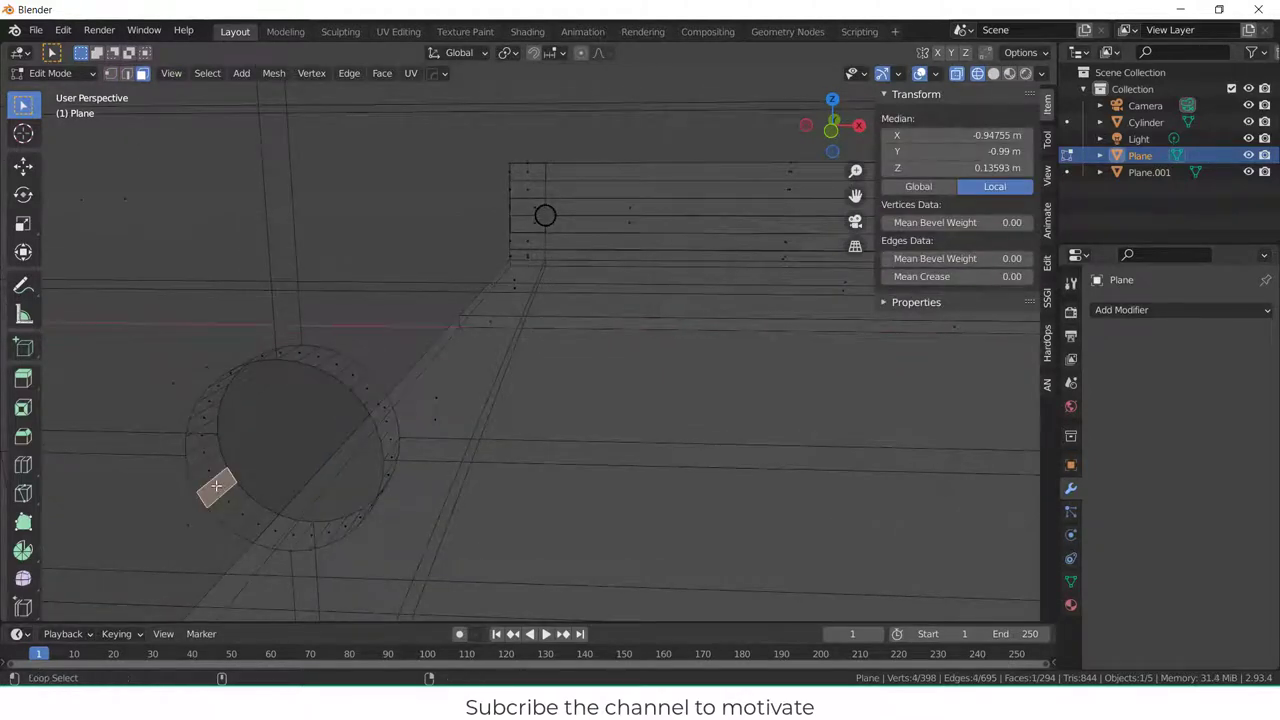
alt+click(218, 487)
alt+click(218, 487)
- Snap the 3D cursor to the hole ring's centre, return to Object Mode, and select Plane.001
middle_drag(218, 487, 255, 484)
scroll(255, 484, down, 3)
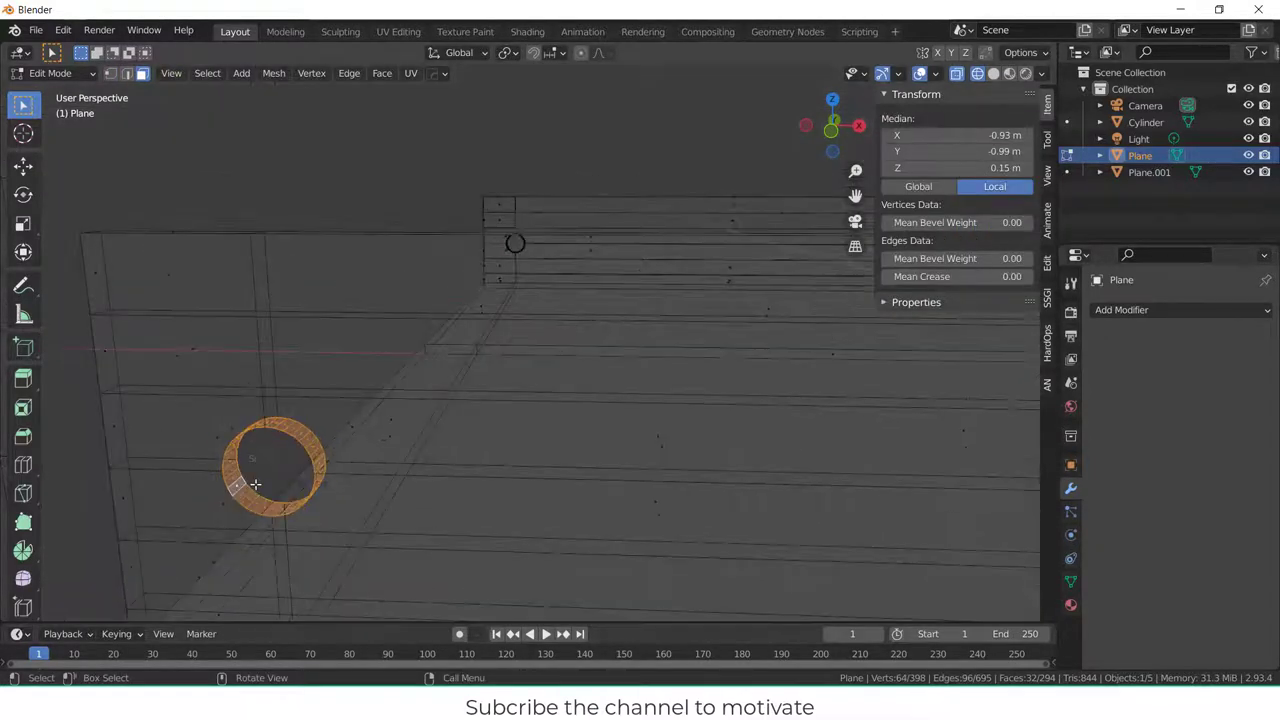
key(shift+s)
click(294, 579)
scroll(300, 563, down, 3)
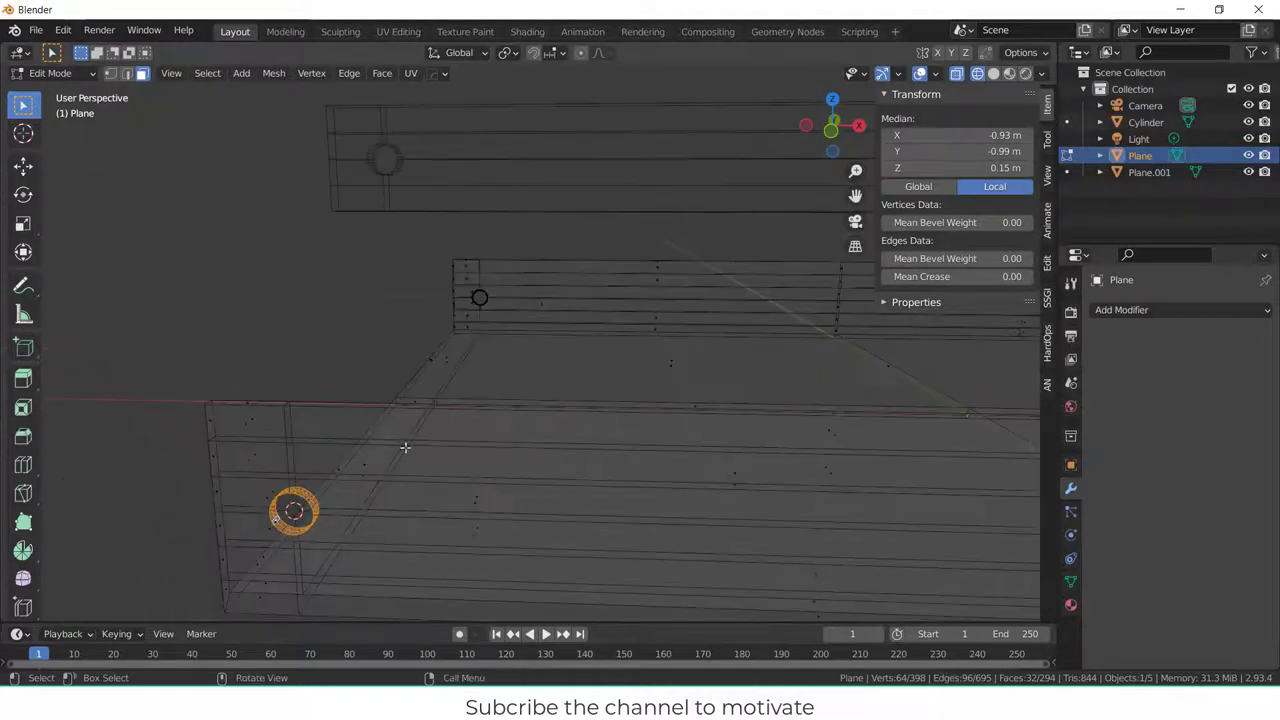
key(Tab)
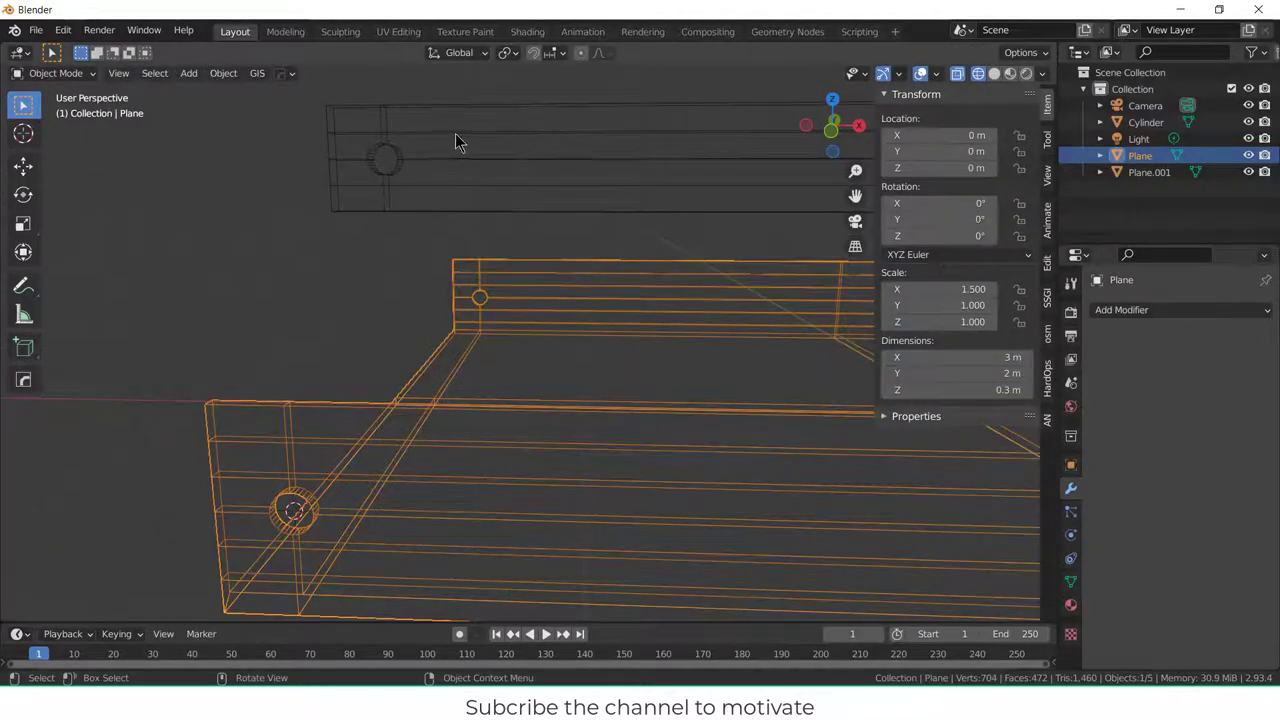
click(453, 153)
key(Tab)
scroll(400, 180, up, 5)
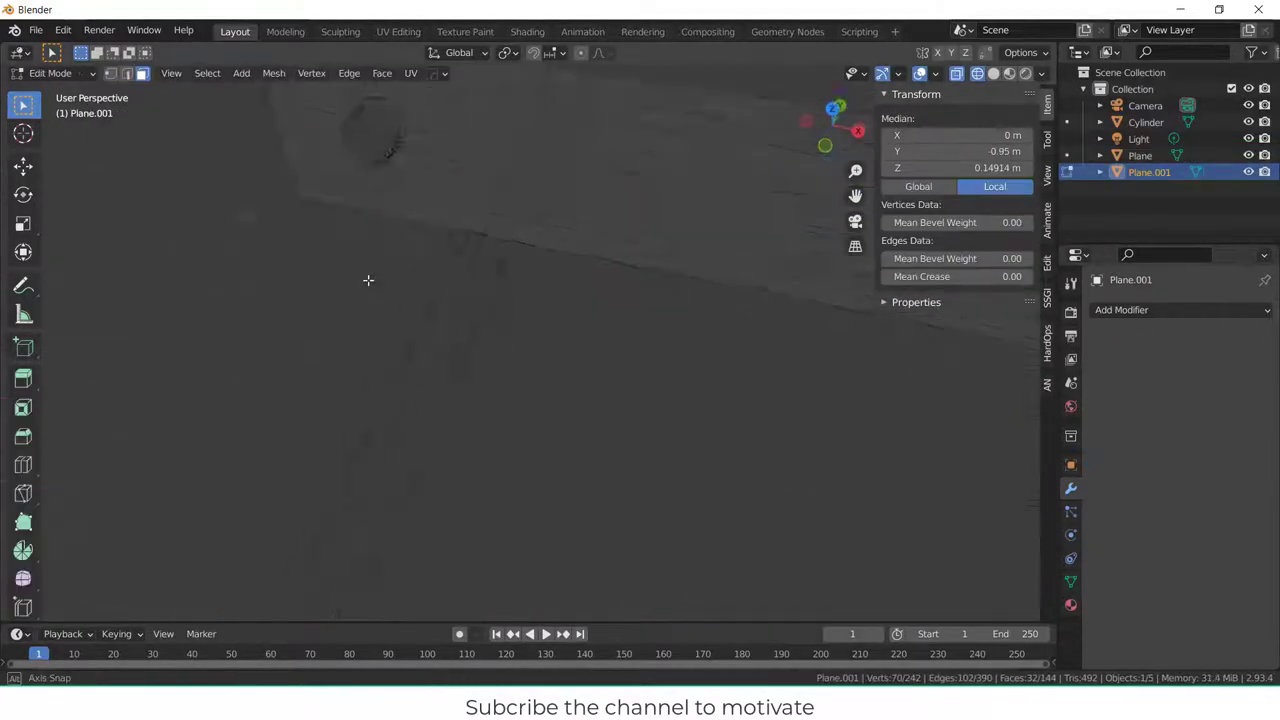
middle_drag(366, 280, 329, 349)
scroll(379, 140, up, 2)
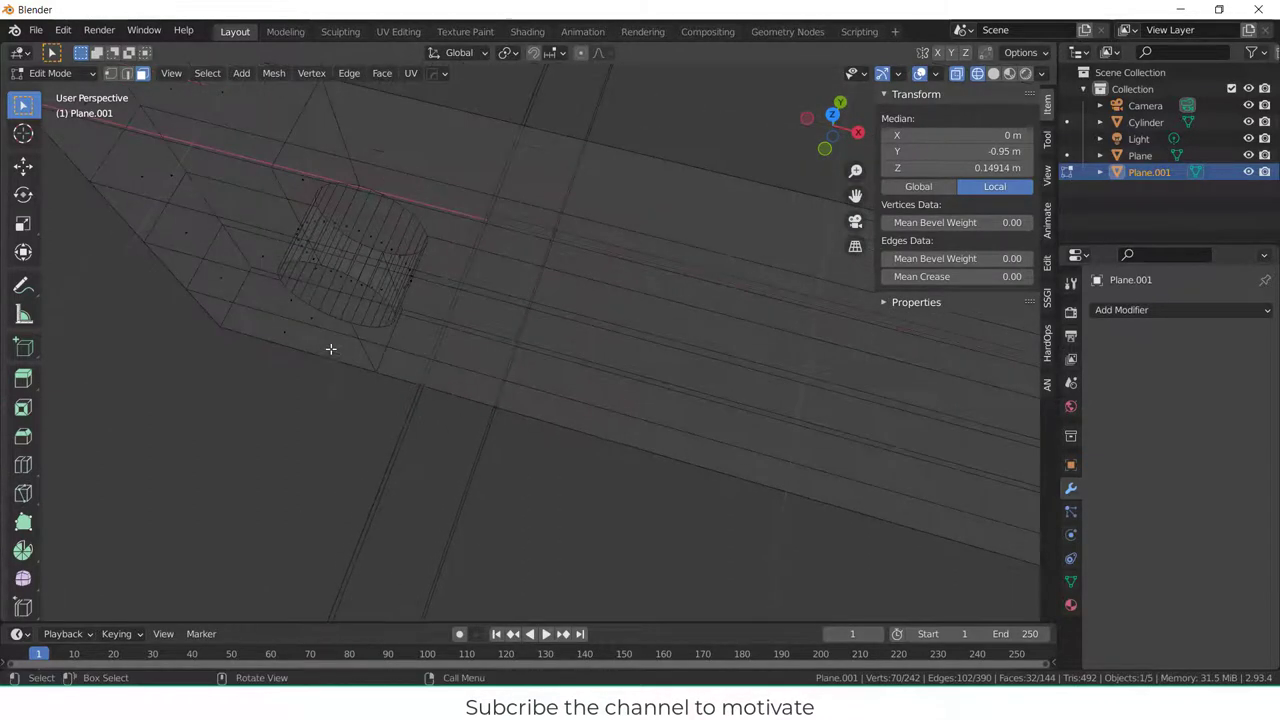
alt+click(413, 263)
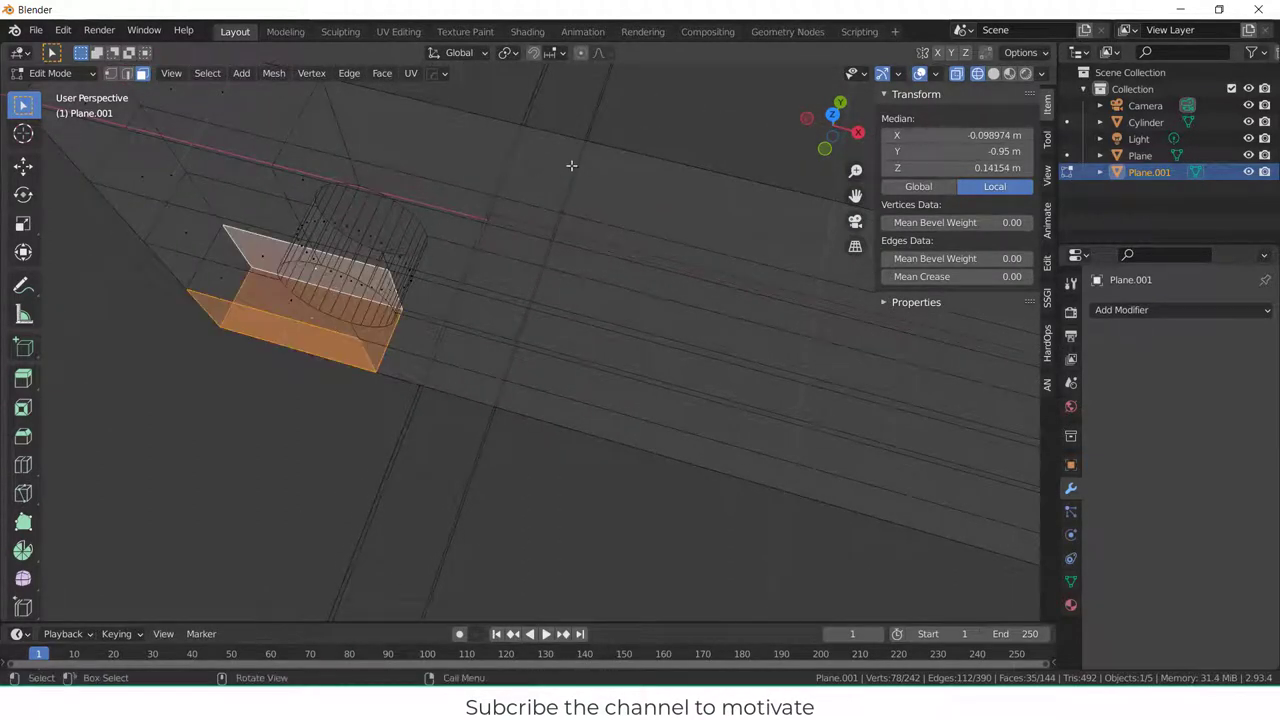
key(alt+a)
click(956, 75)
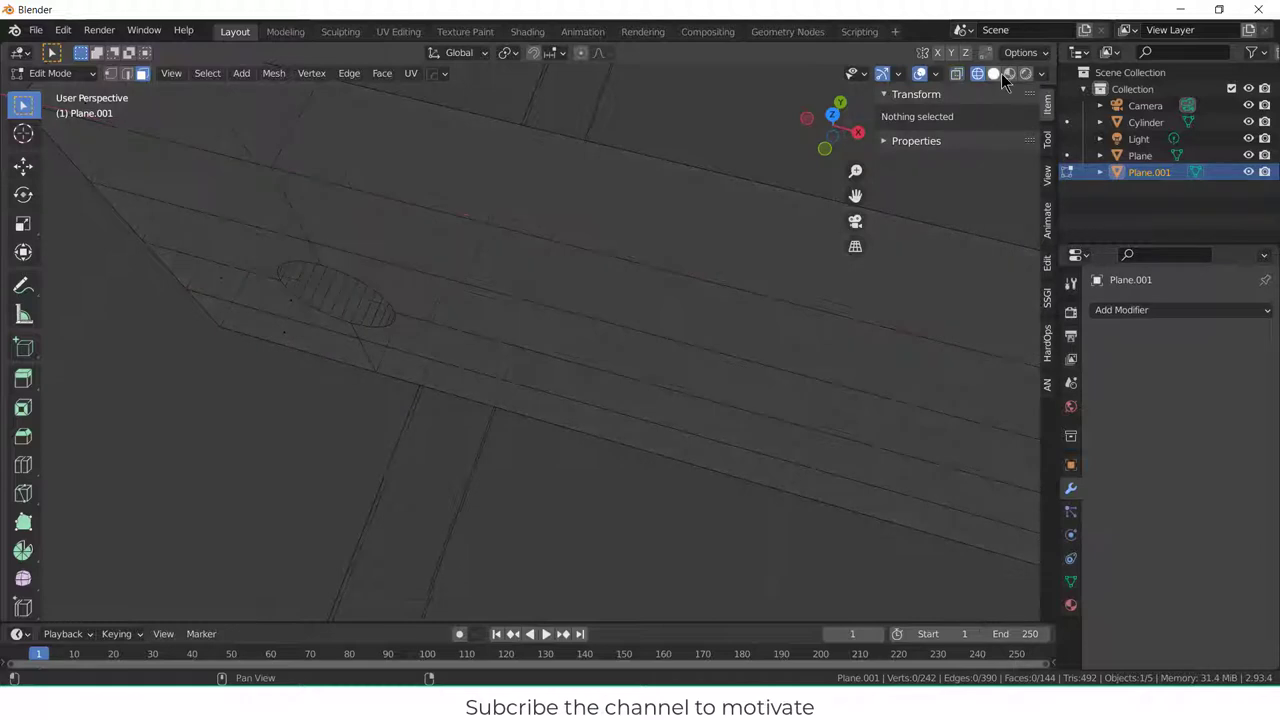
alt+click(343, 298)
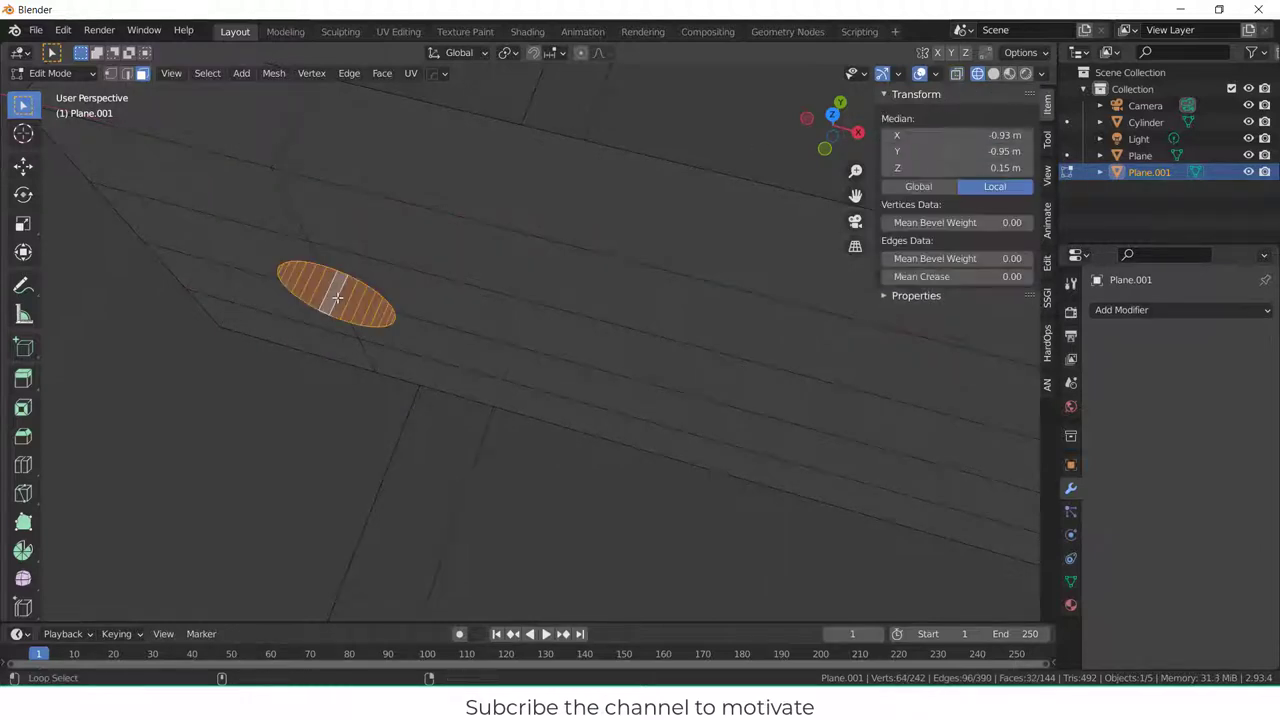
mouse_move(343, 298)
middle_down()
mouse_move(360, 246)
mouse_move(330, 281)
middle_up()
key(shift+s)
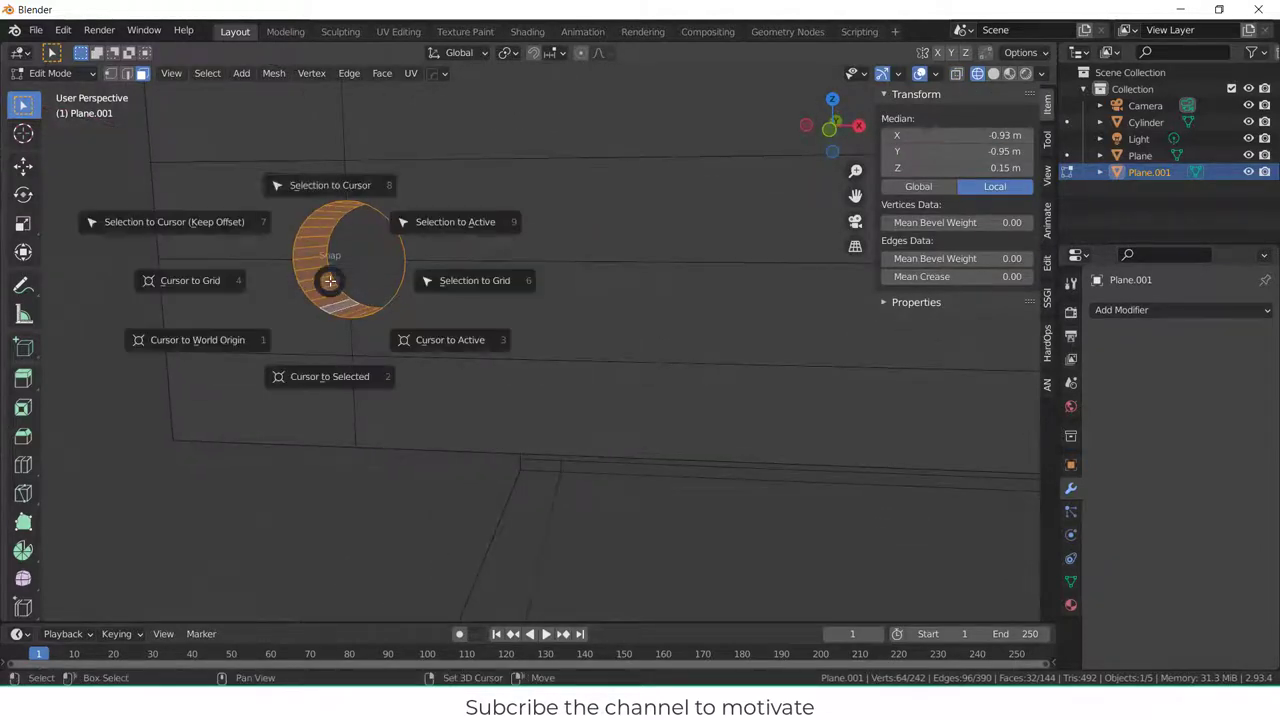
click(340, 188)
scroll(289, 386, down, 6)
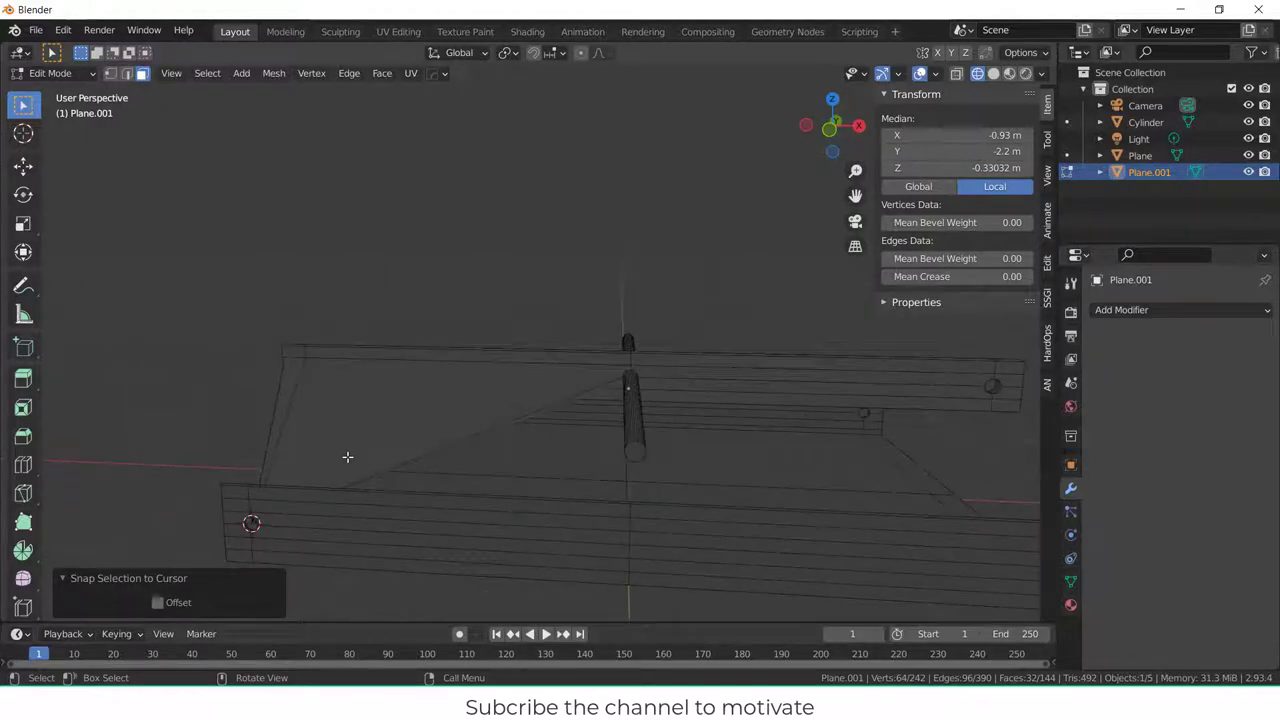
key(ctrl+z)
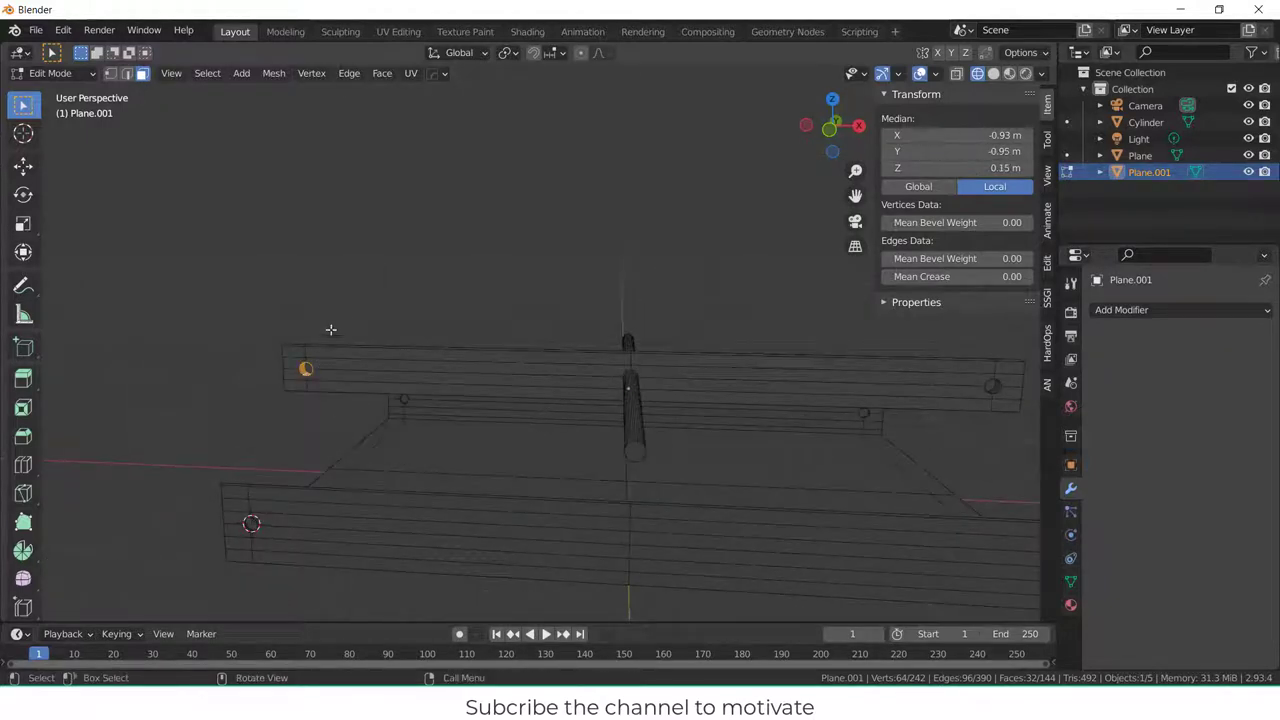
key(Tab)
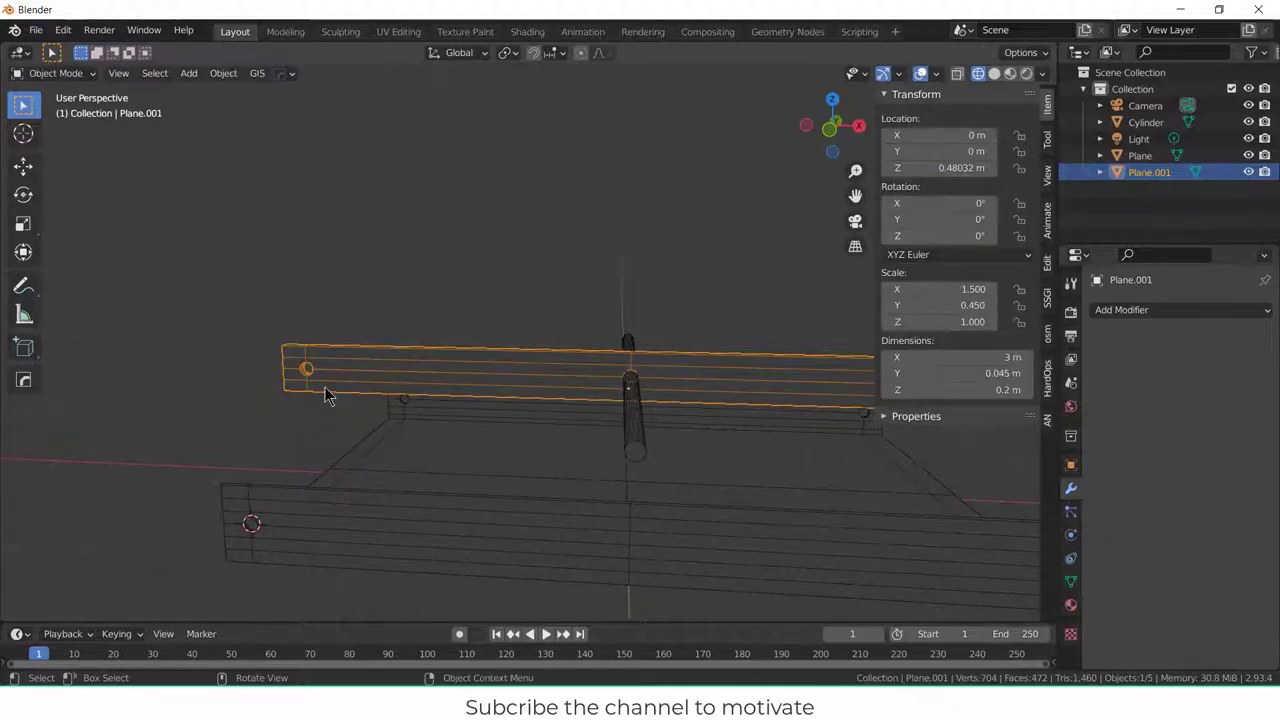
- Switch to solid shading and select the Plane.001 strip, briefly entering Edit Mode
scroll(325, 400, up, 2)
scroll(275, 388, up, 1)
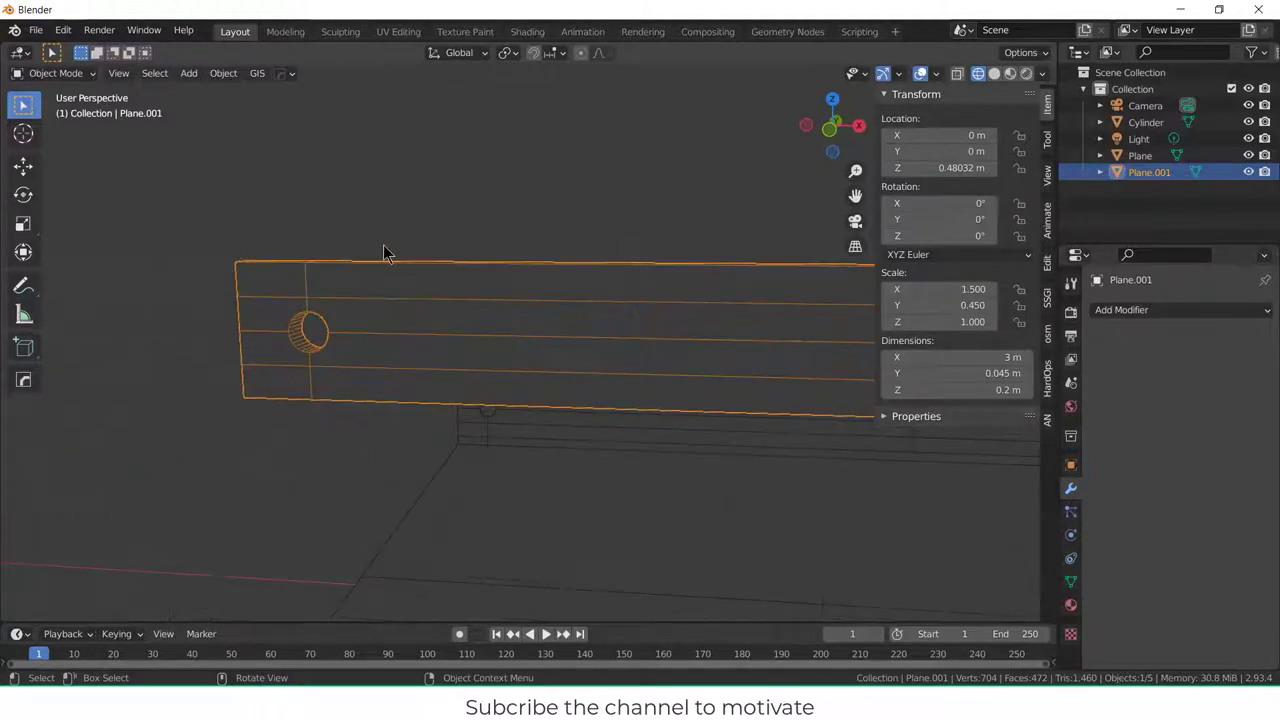
click(993, 73)
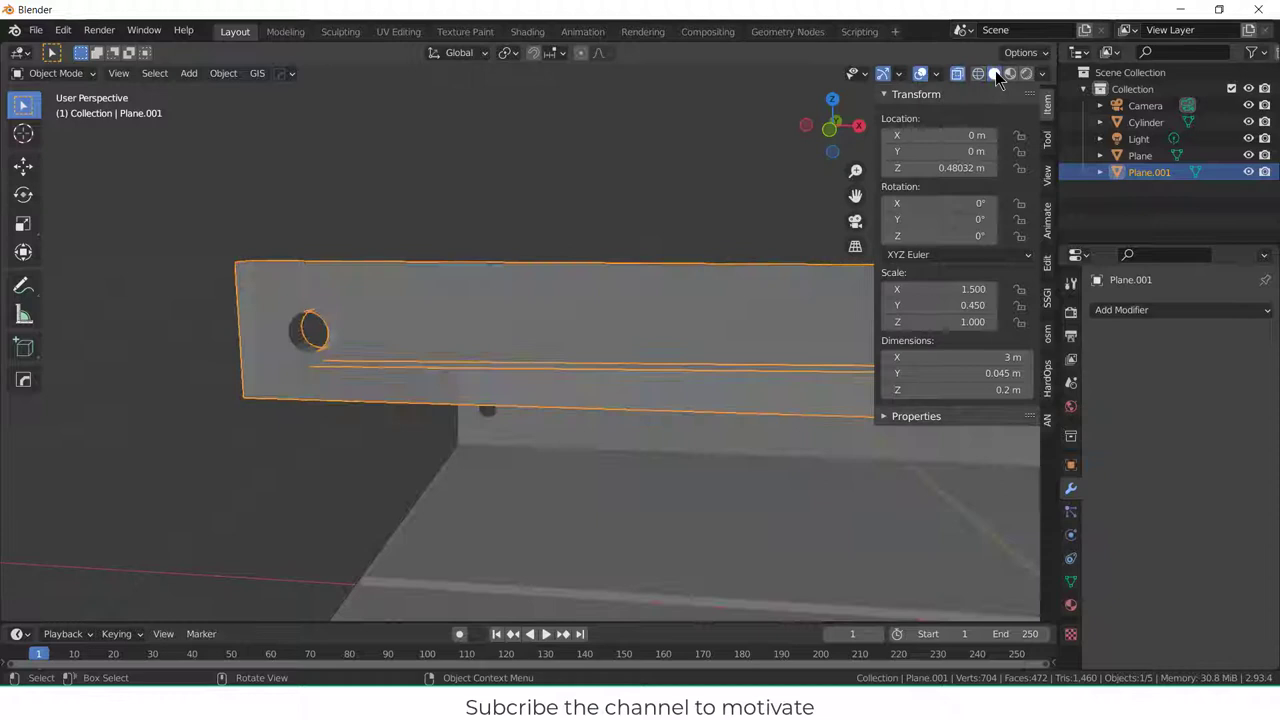
click(437, 143)
mouse_move(420, 180)
middle_down()
mouse_move(348, 329)
mouse_move(250, 392)
middle_up()
click(257, 363)
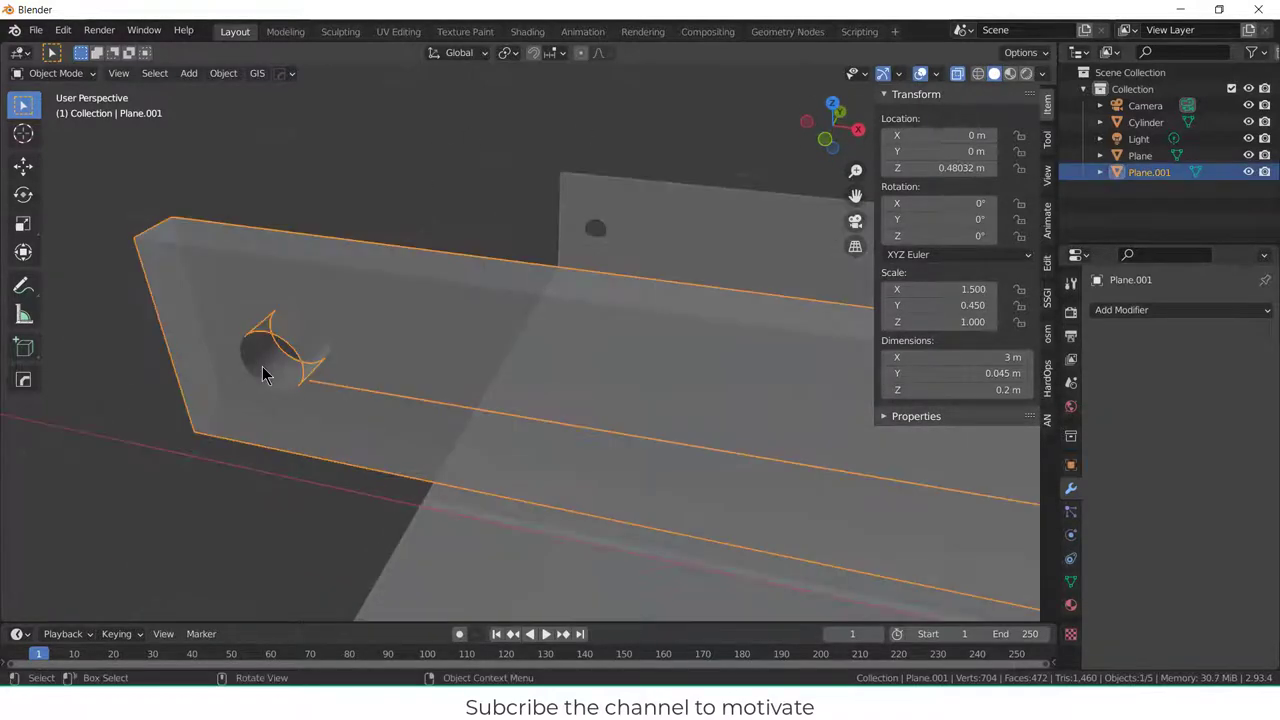
key(Tab)
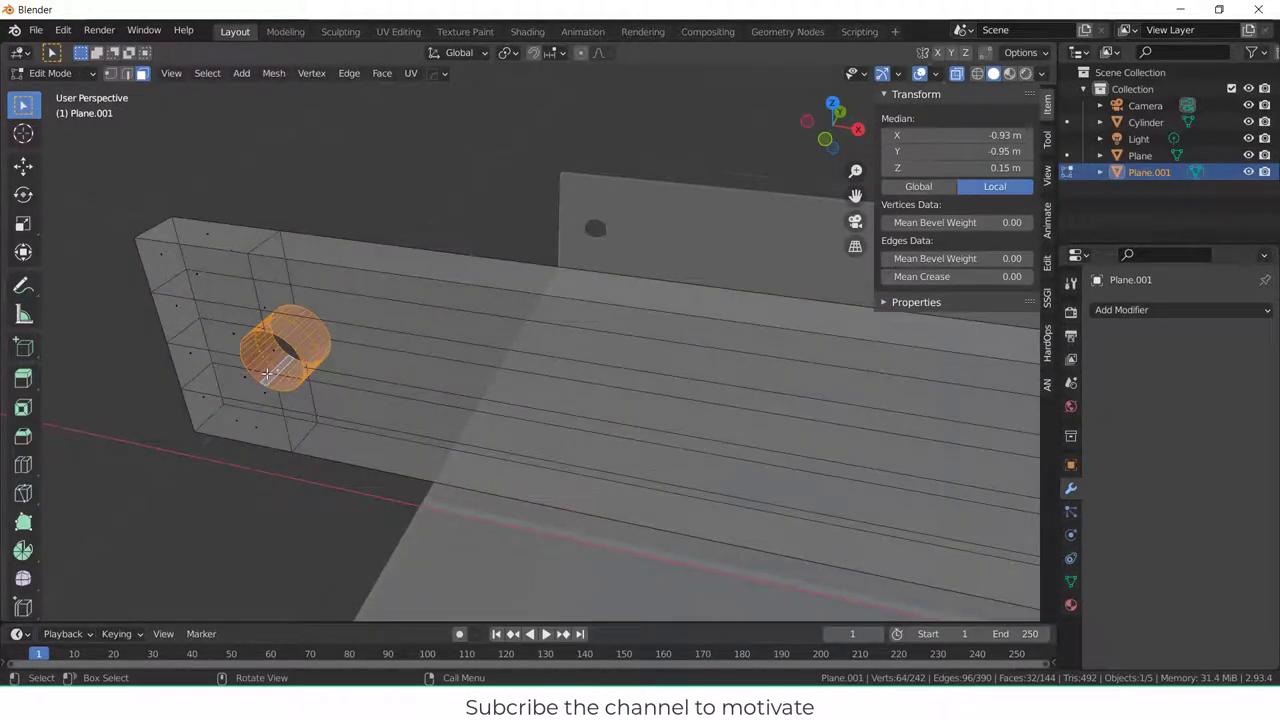
scroll(268, 373, down, 6)
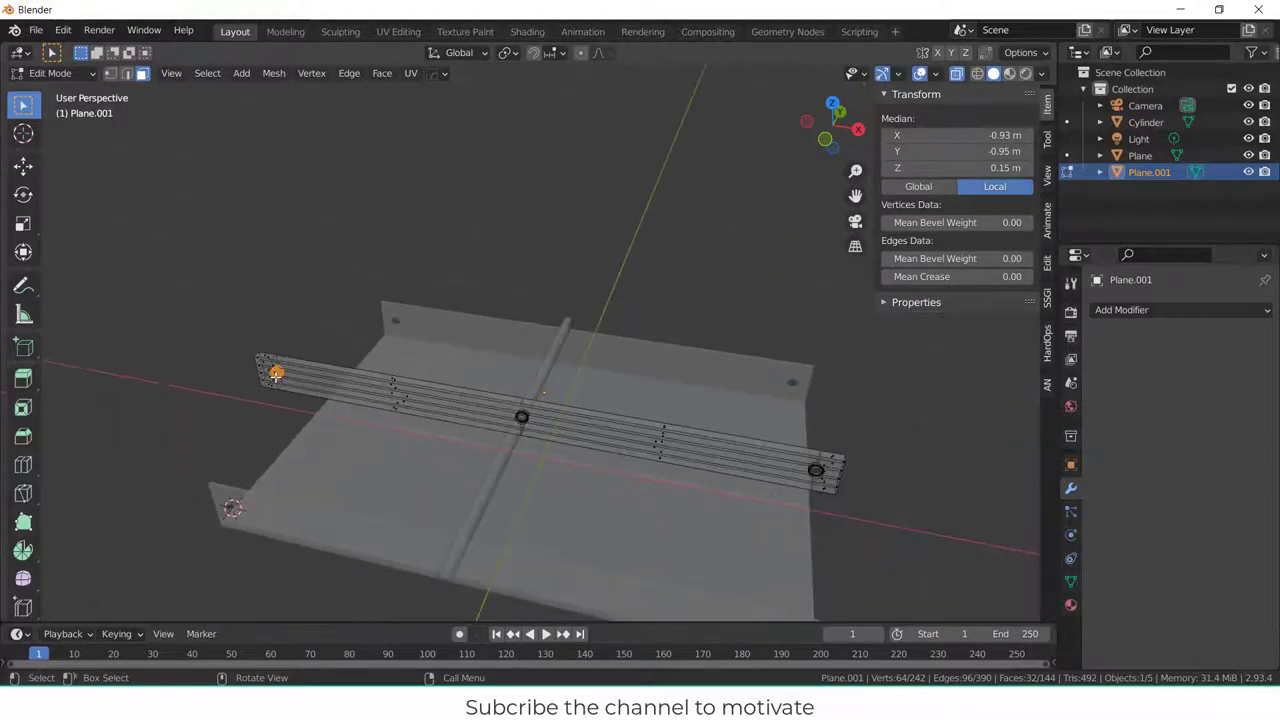
key(Tab)
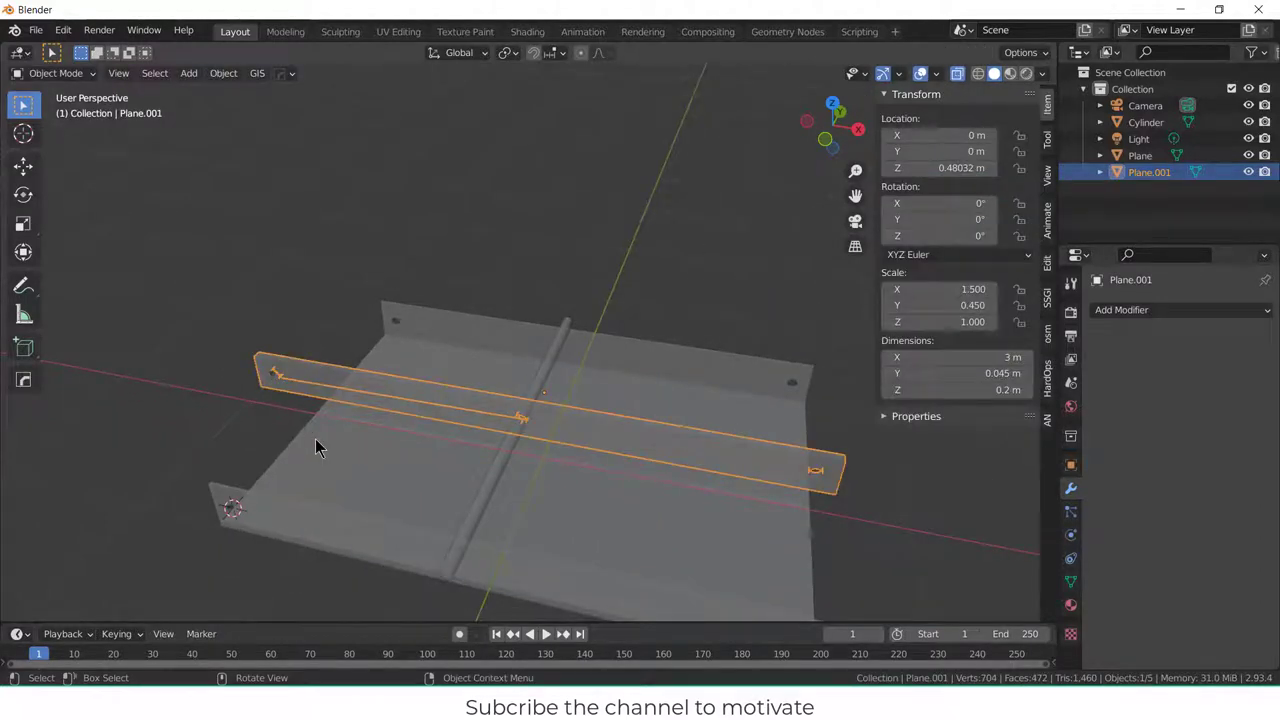
- Snap the strip to the 3D cursor, then undo the move
key(shift+s)
click(318, 344)
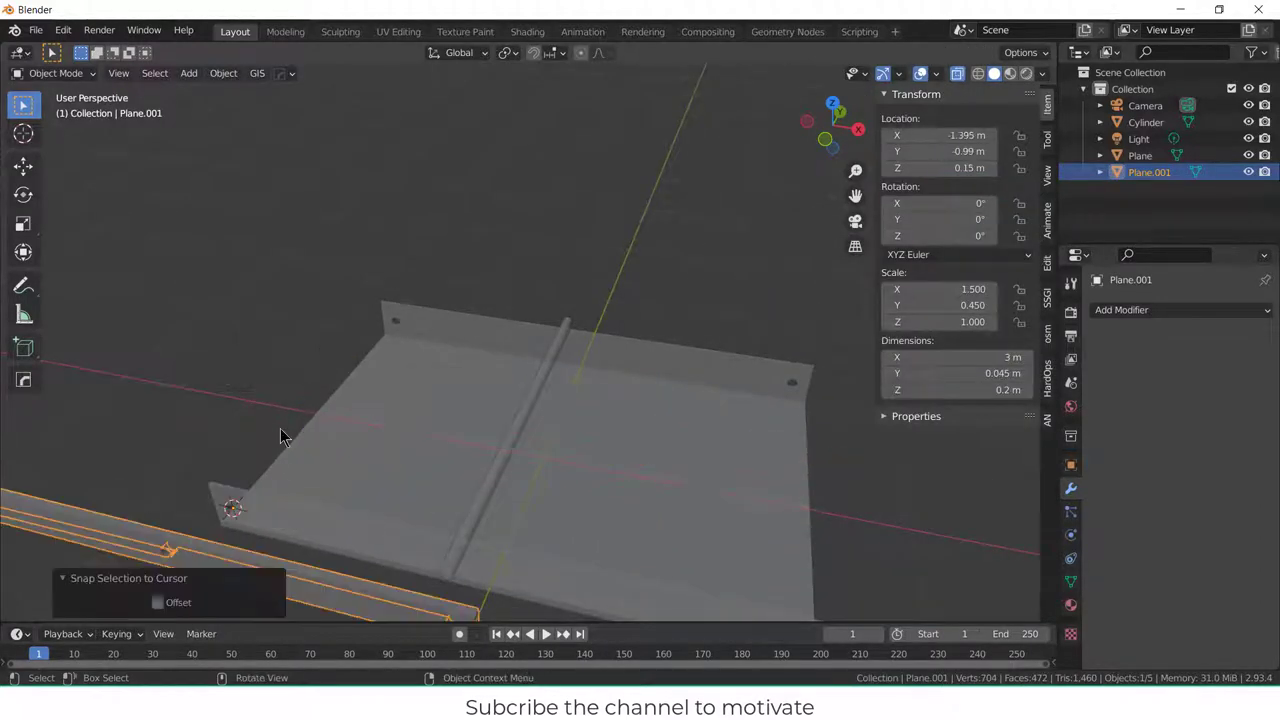
scroll(277, 447, down, 3)
middle_drag(274, 457, 371, 394)
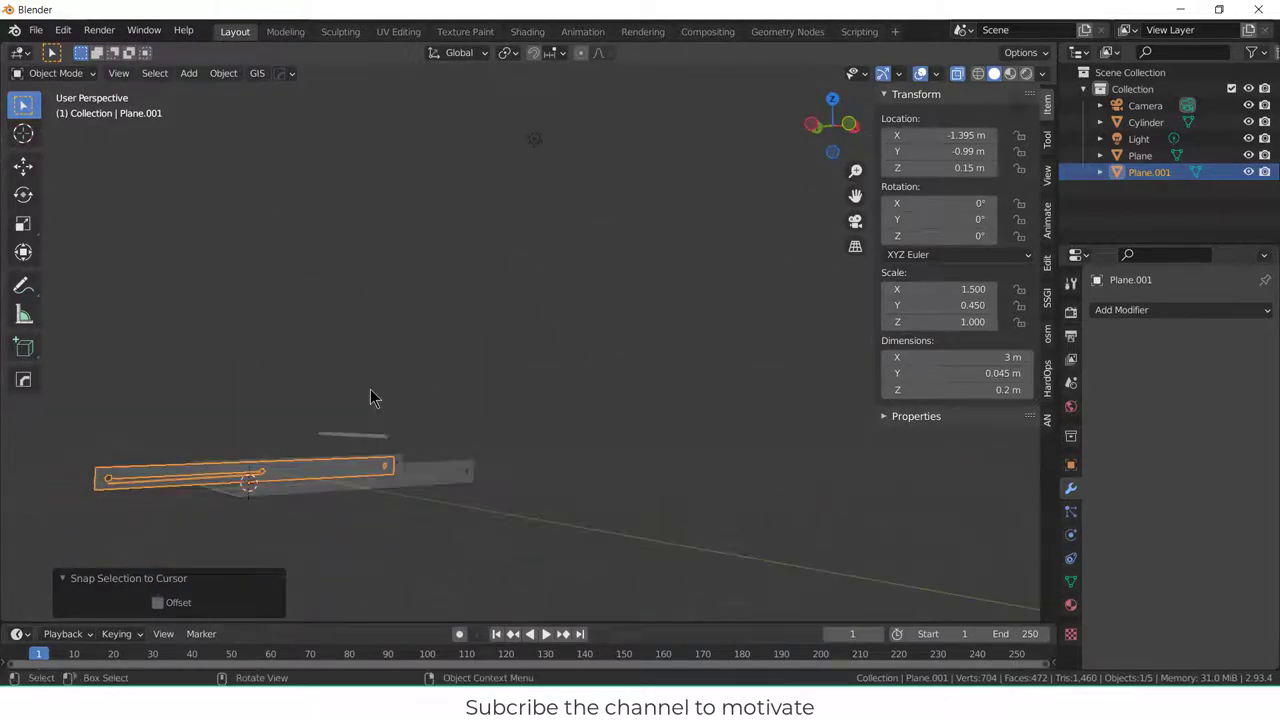
key(ctrl+z)
- Reselect Plane.001 from the front view and enter Edit Mode on it
scroll(369, 405, up, 5)
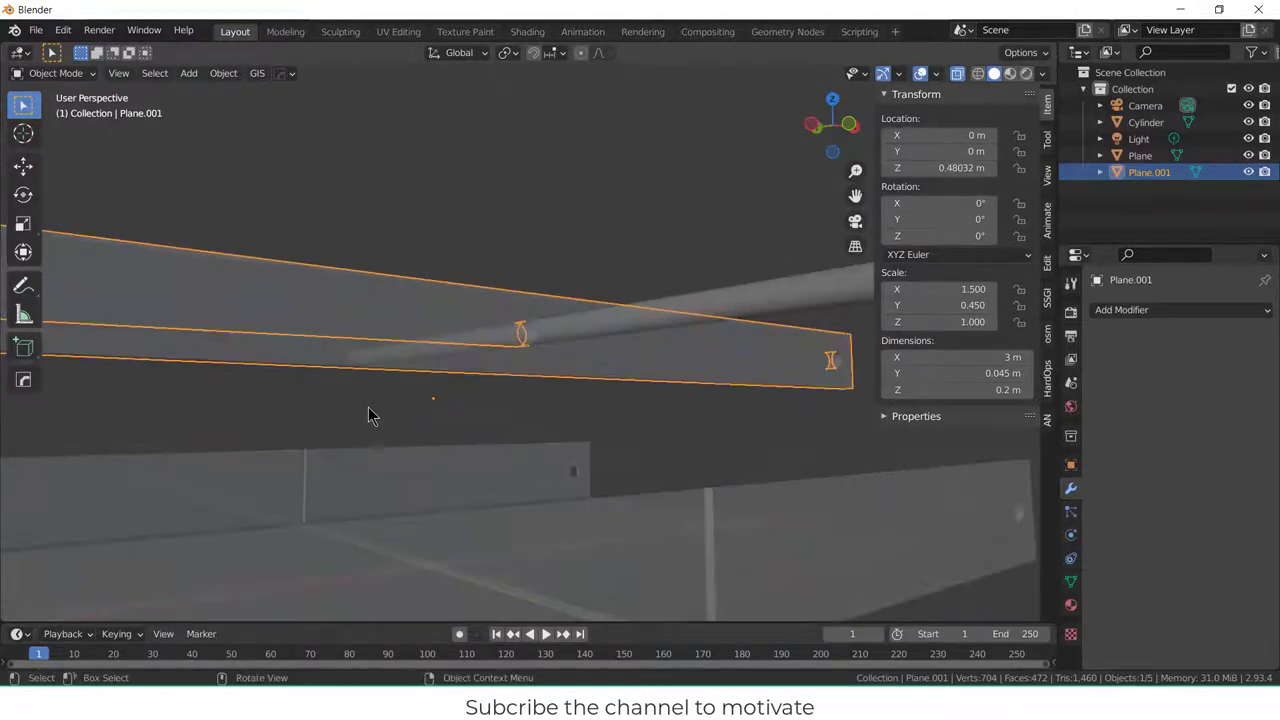
middle_drag(369, 416, 437, 362)
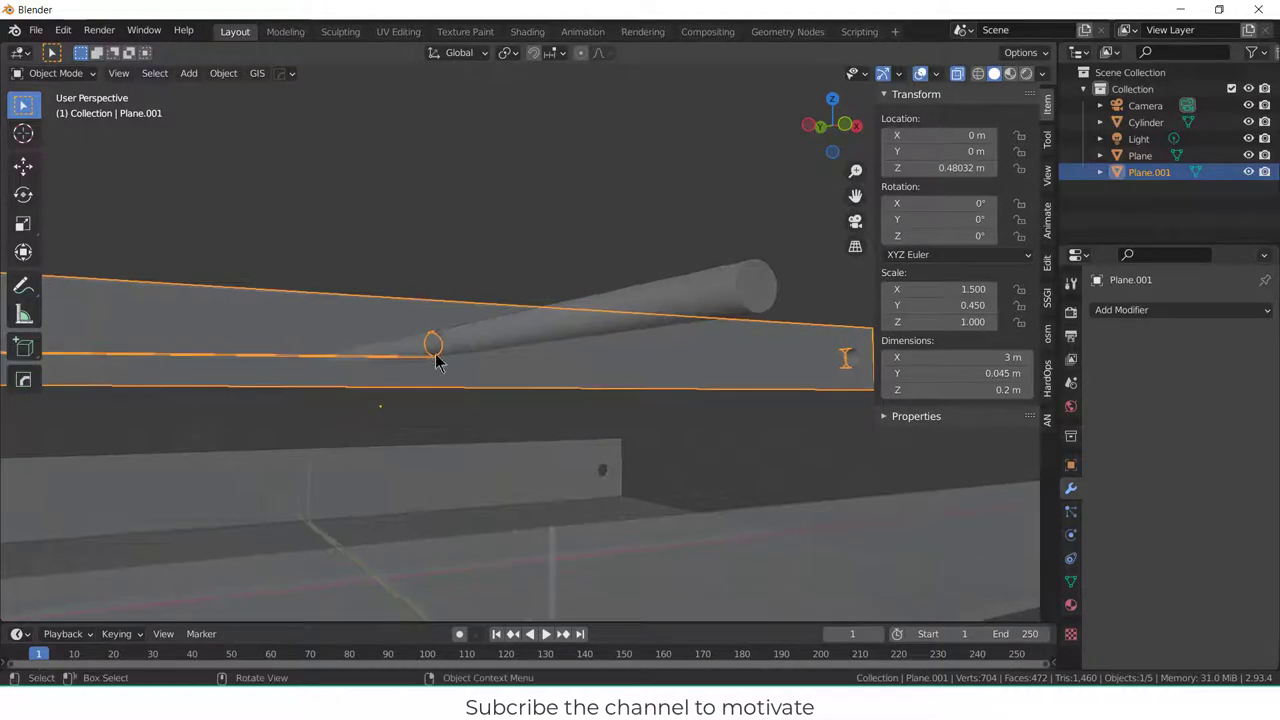
click(497, 333)
click(248, 335)
key(KP_1)
scroll(209, 394, down, 3)
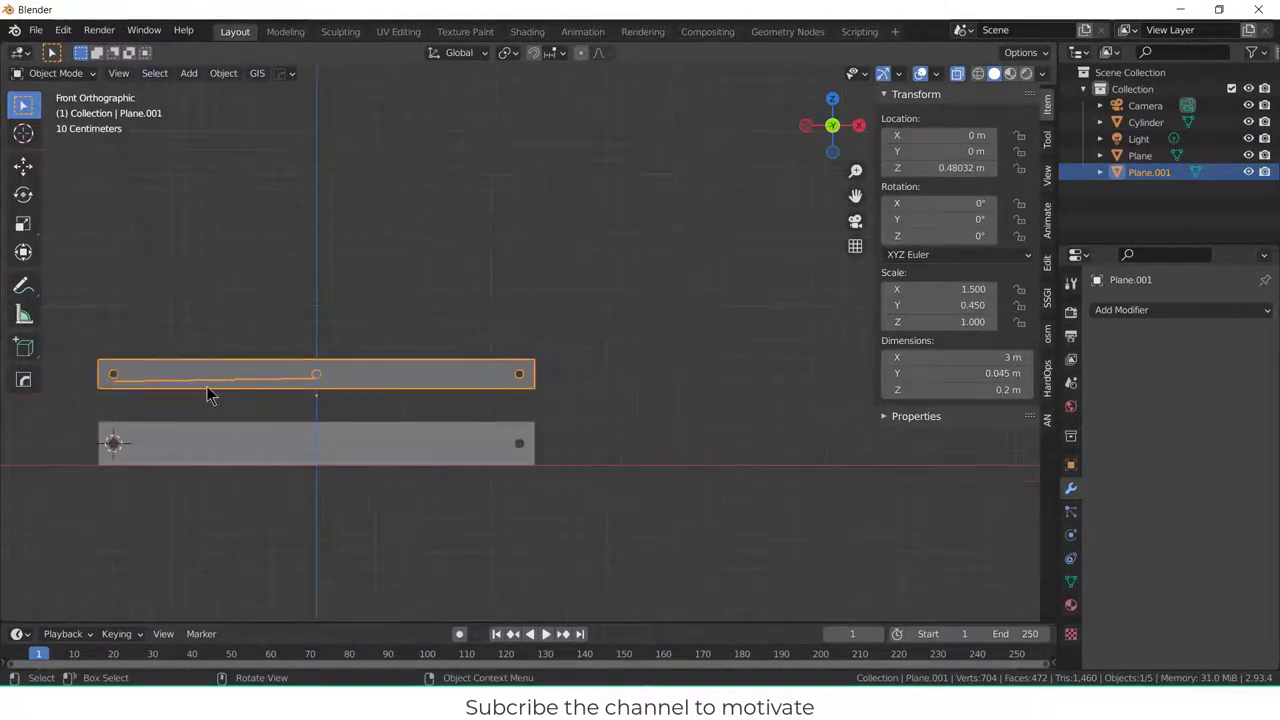
scroll(209, 394, up, 3)
middle_drag(209, 394, 386, 364)
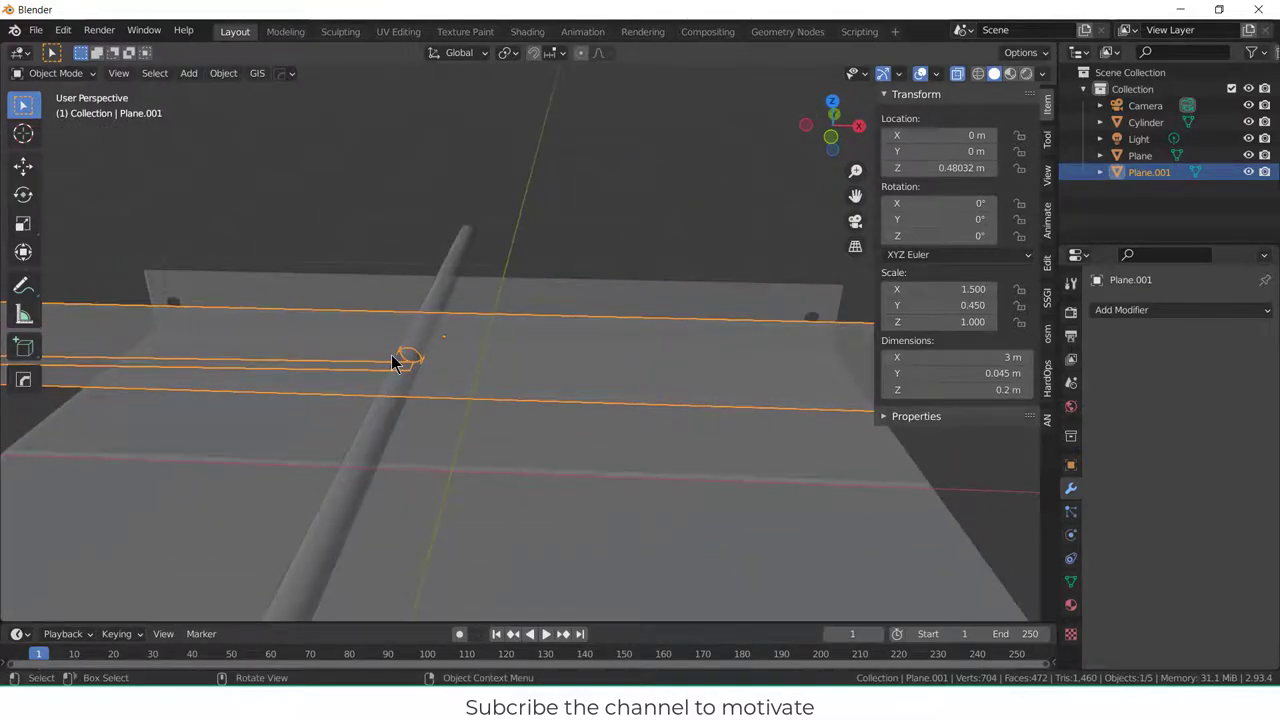
key(Tab)
middle_drag(400, 358, 305, 375)
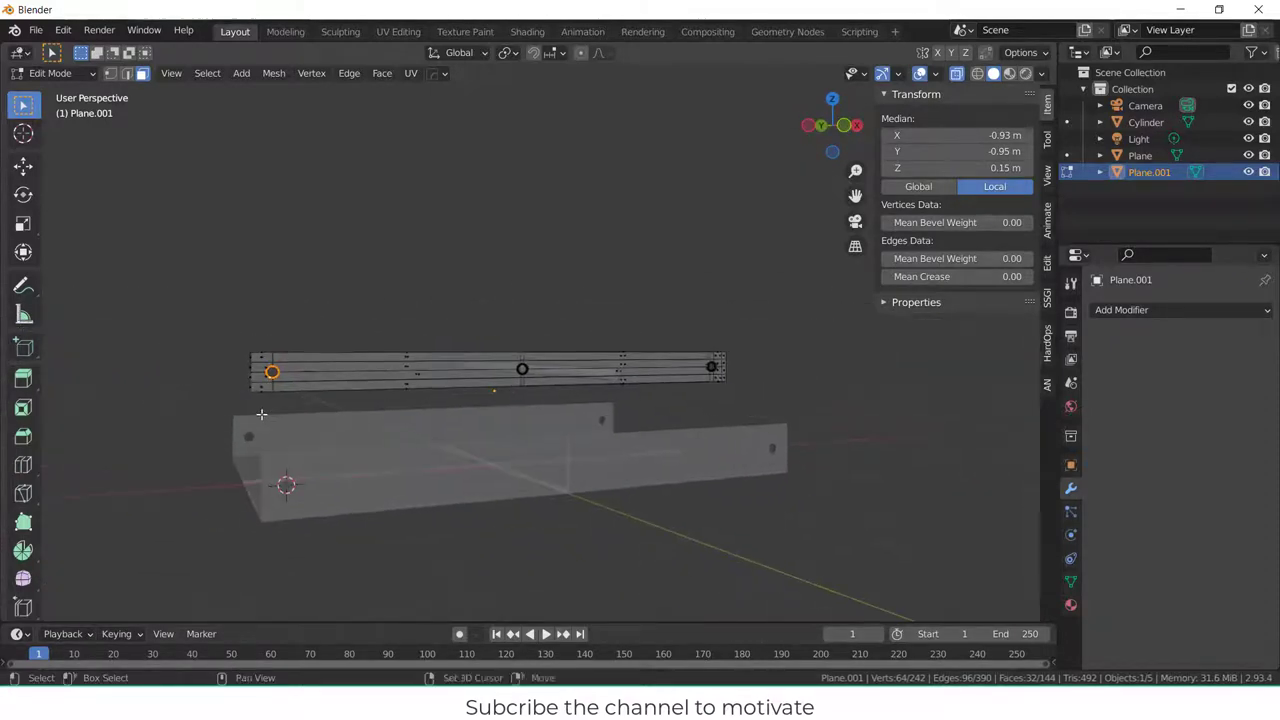
- Snap the 3D cursor to the strip's selected end hole and set the strip's origin there
scroll(310, 370, up, 4)
key(shift+s)
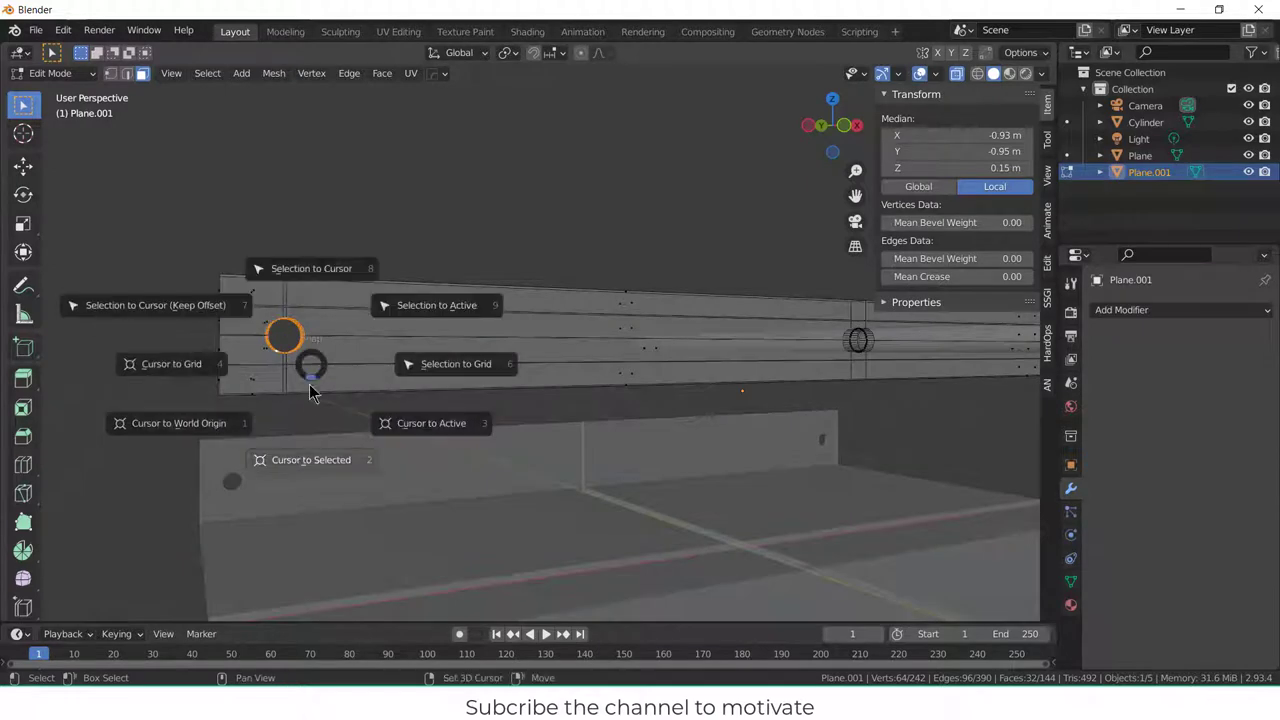
click(312, 462)
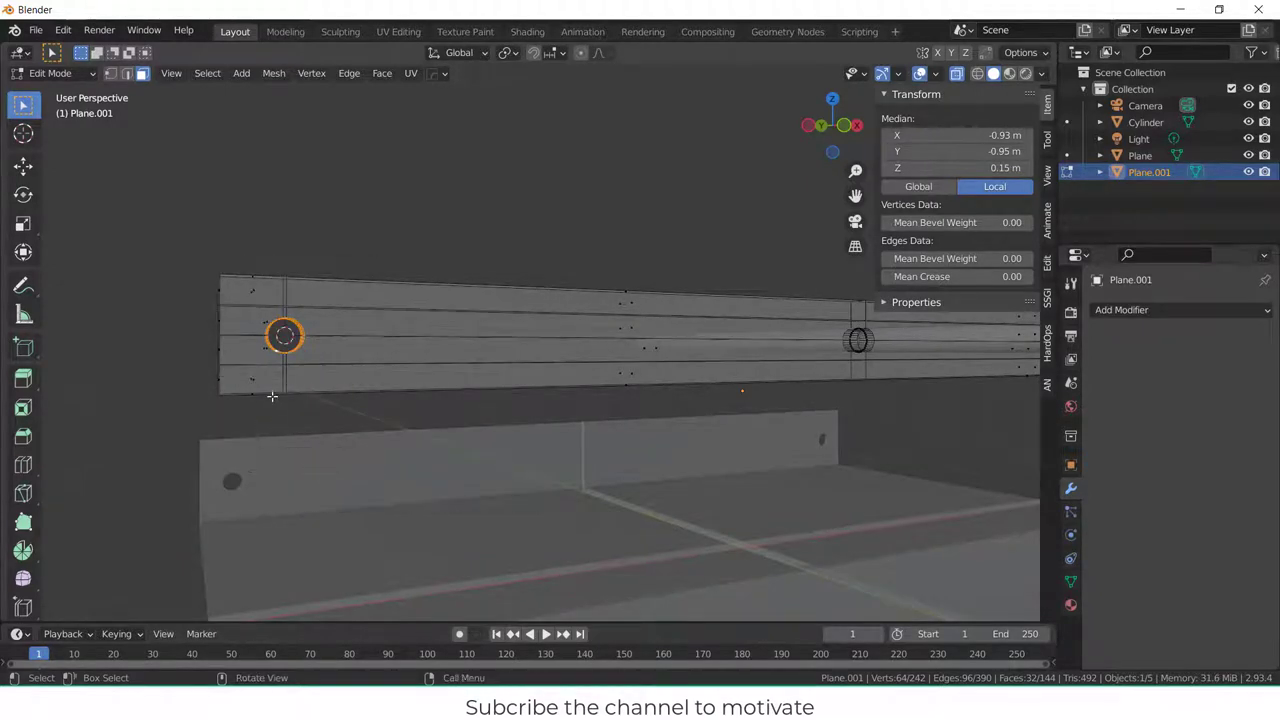
key(Tab)
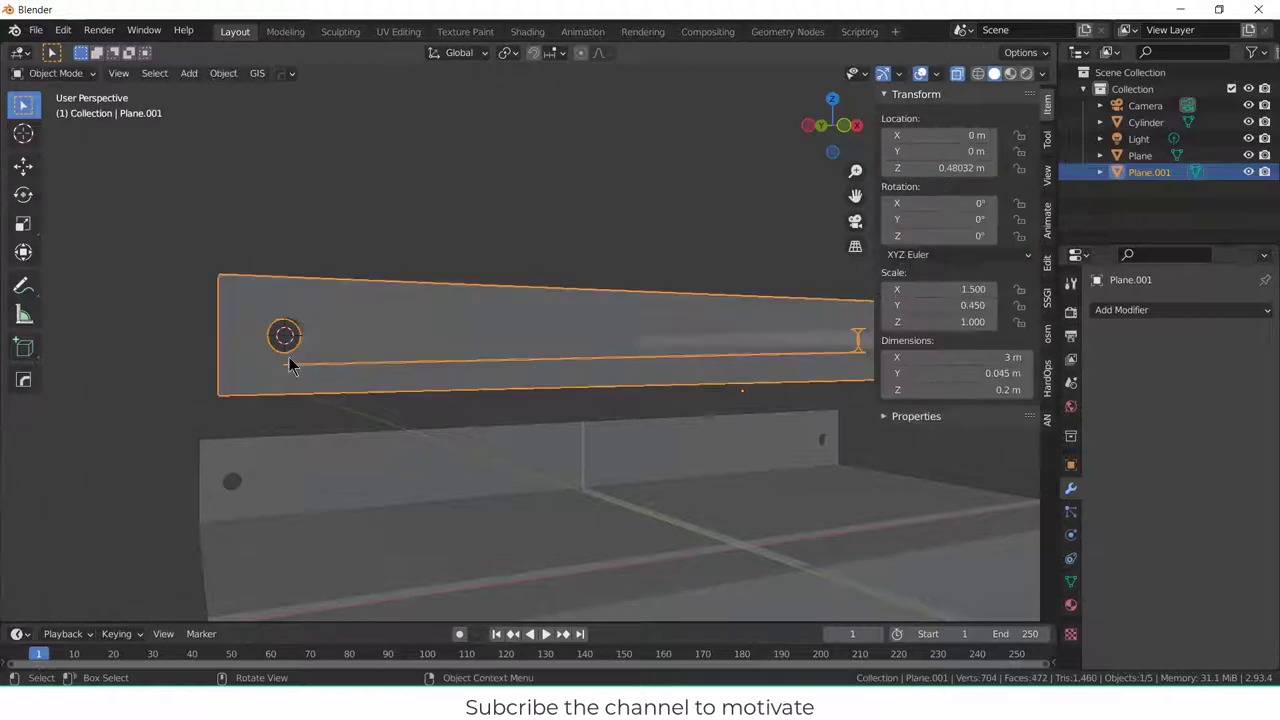
click(223, 73)
mouse_move(250, 109)
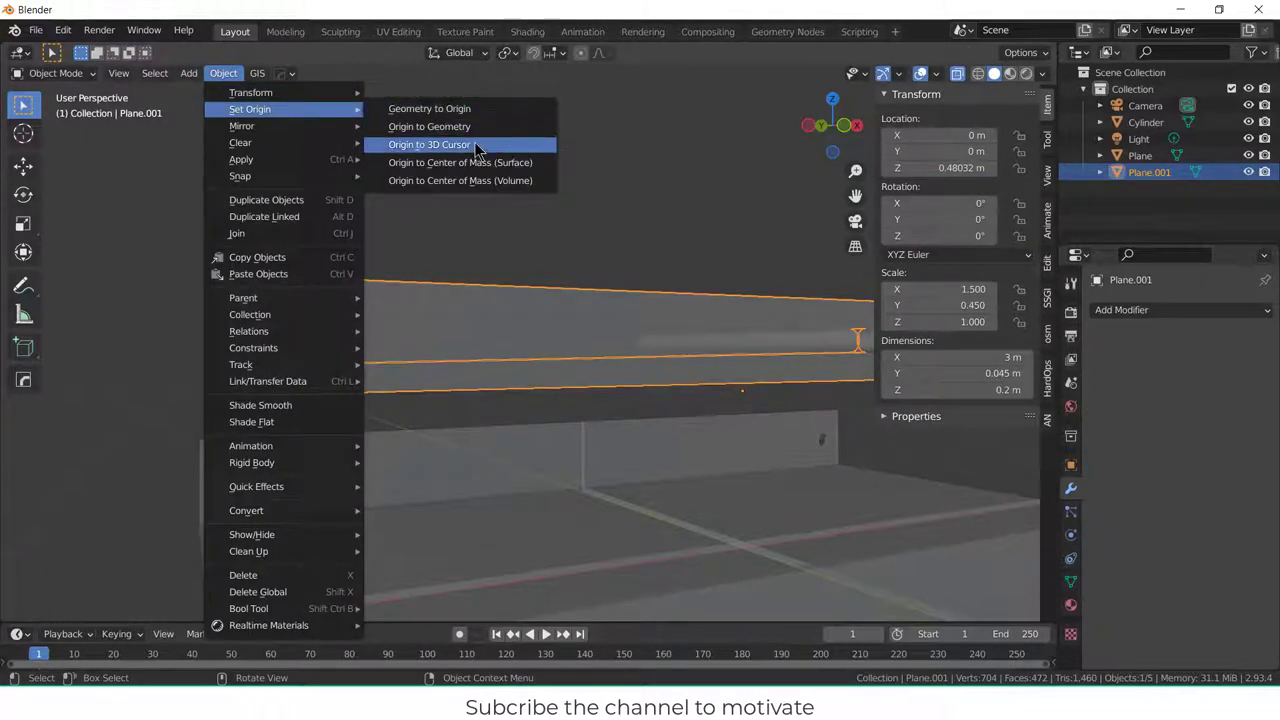
click(474, 145)
scroll(280, 358, up, 2)
scroll(305, 406, down, 1)
scroll(303, 404, down, 2)
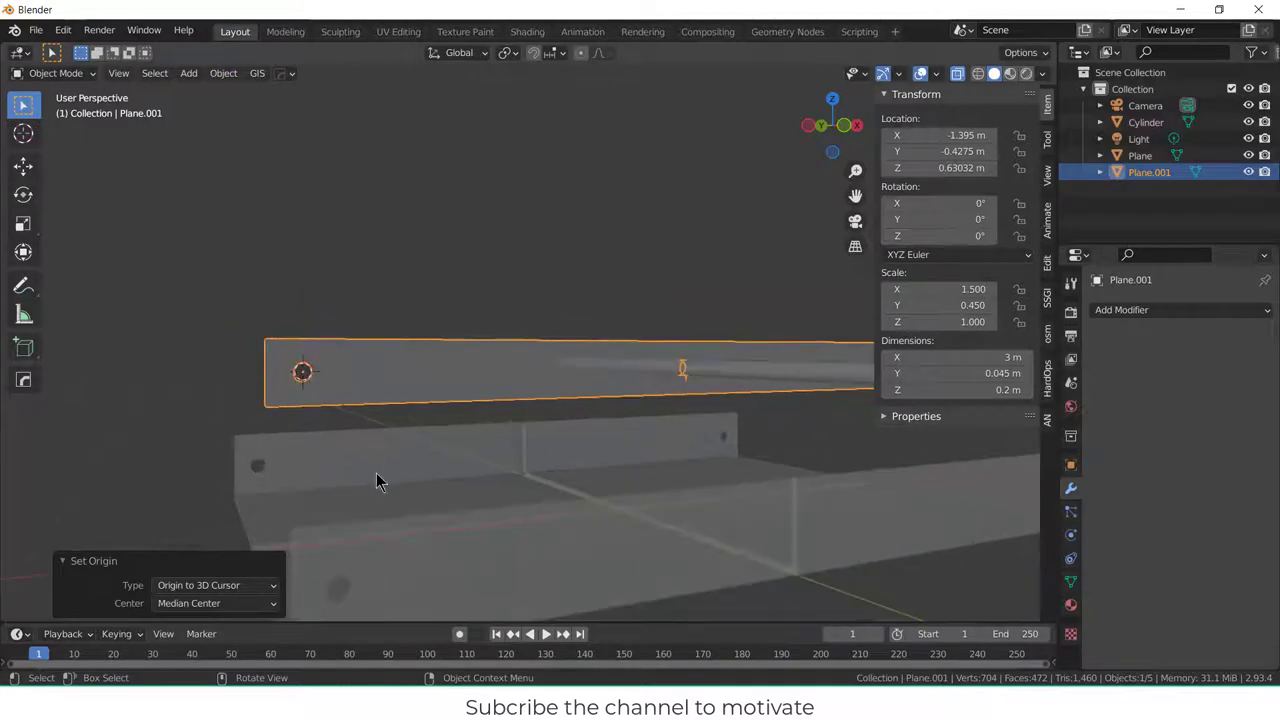
- Place the 3D cursor at the channel panel's corner hole
click(397, 572)
key(Tab)
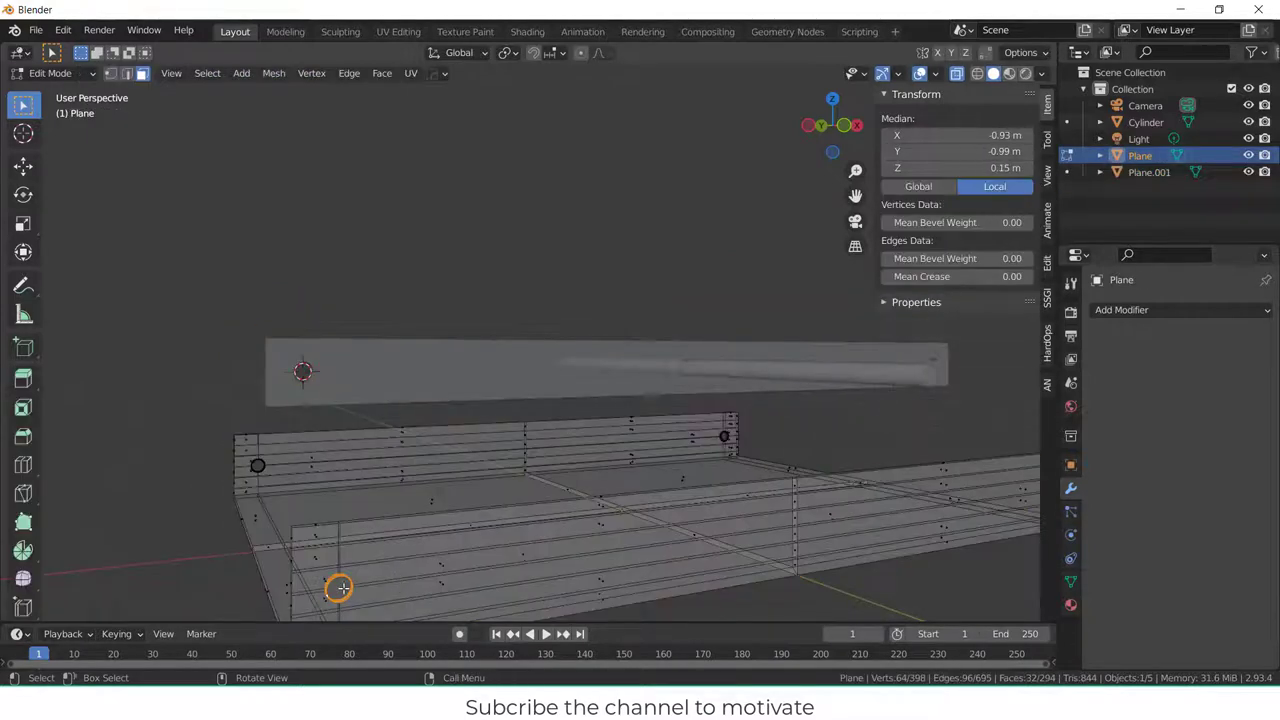
scroll(309, 612, up, 1)
key(shift+s)
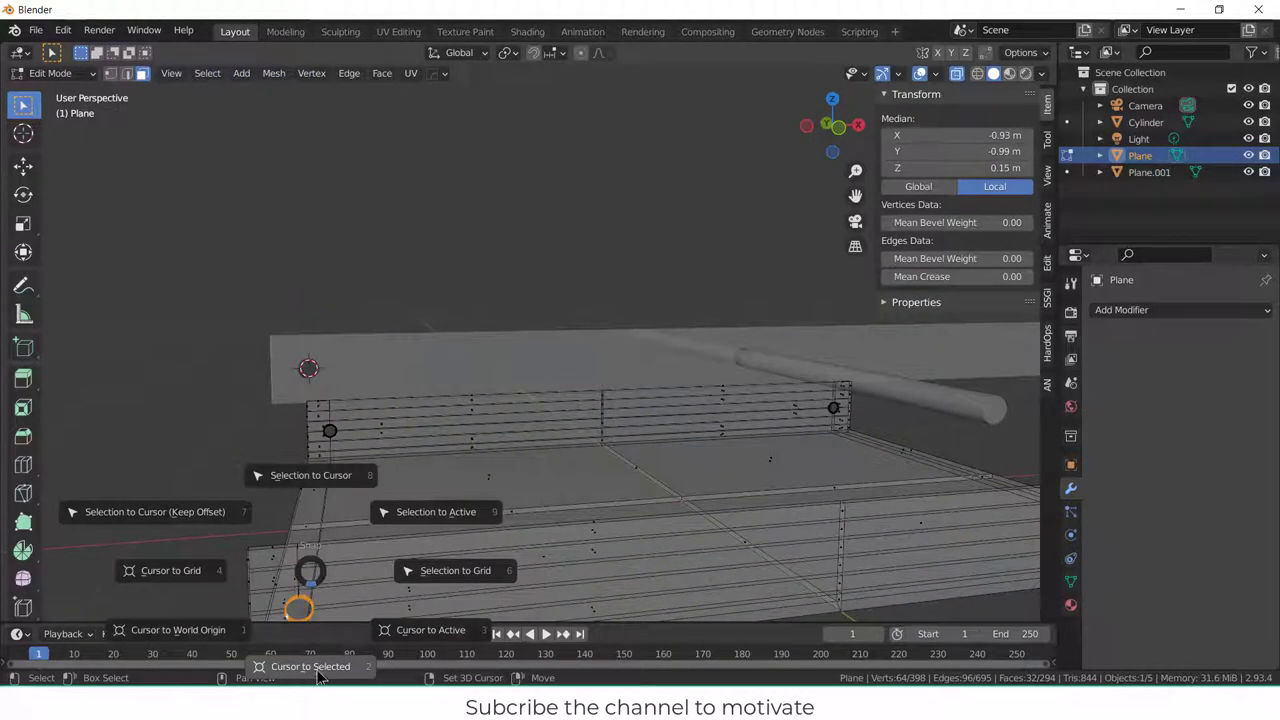
click(316, 667)
key(Tab)
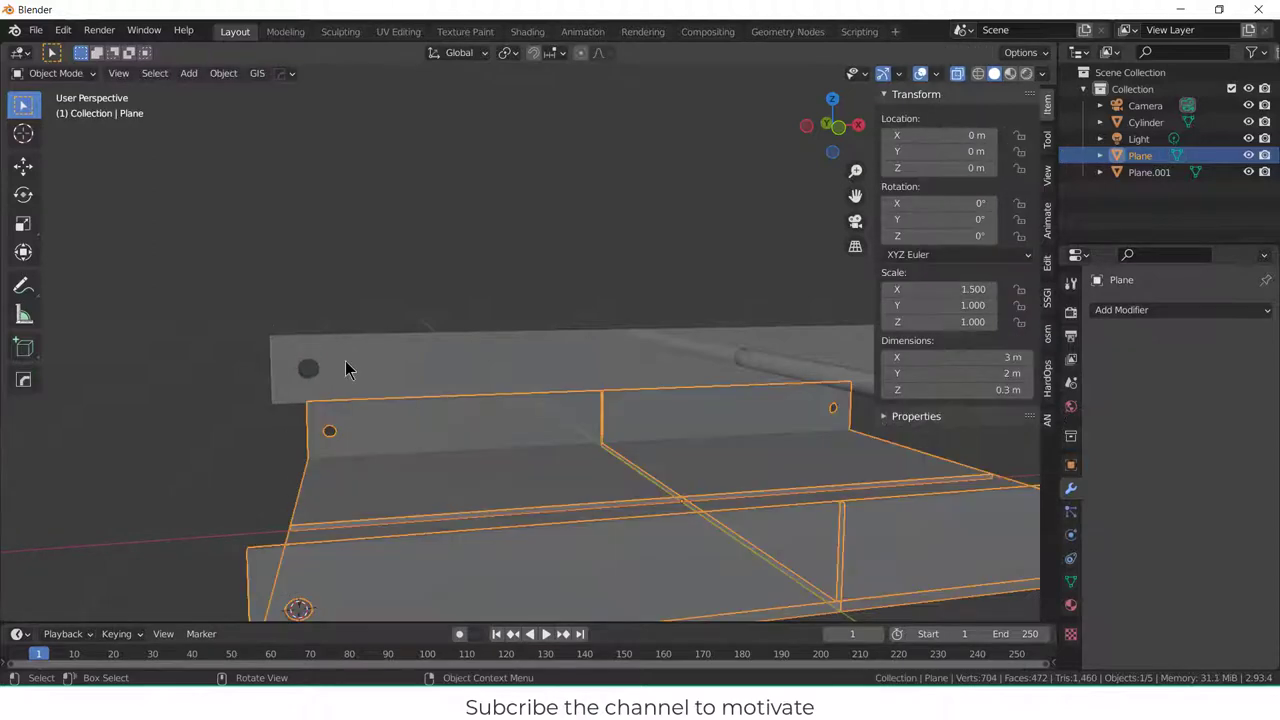
- Snap the Plane.001 strip onto the 3D cursor at the corner hole
click(373, 373)
key(shift+s)
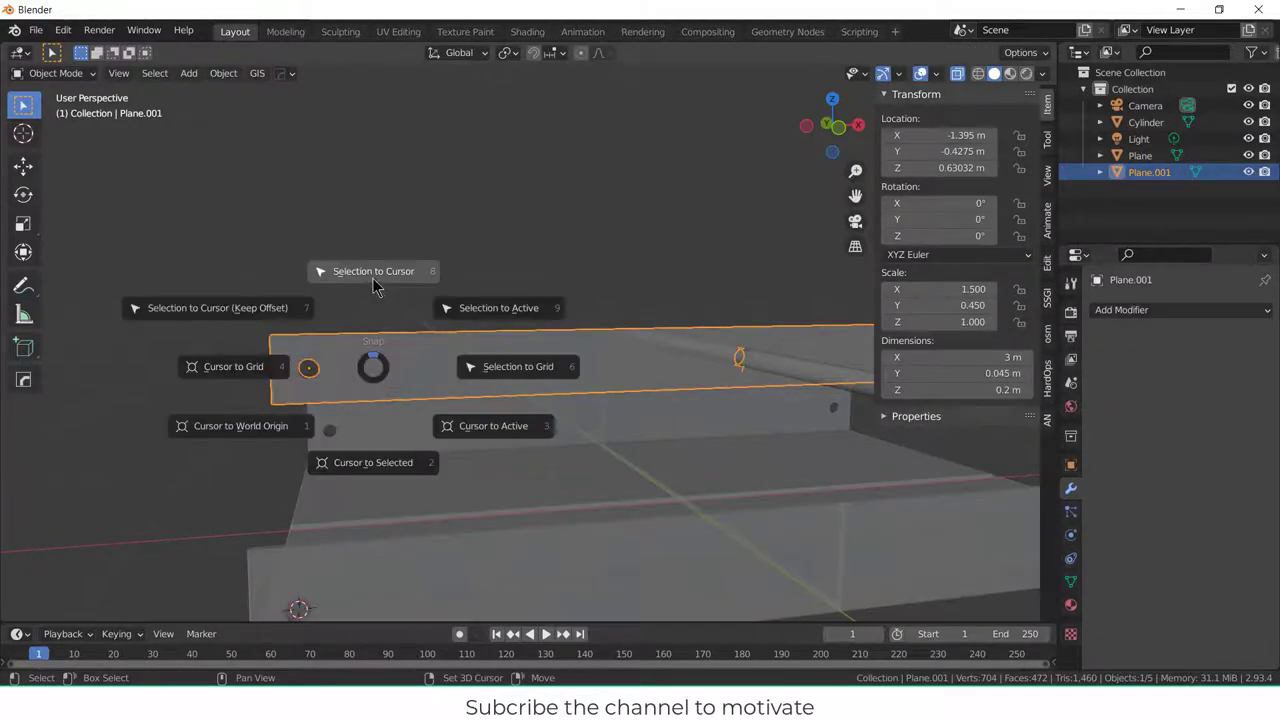
click(373, 271)
scroll(493, 400, down, 3)
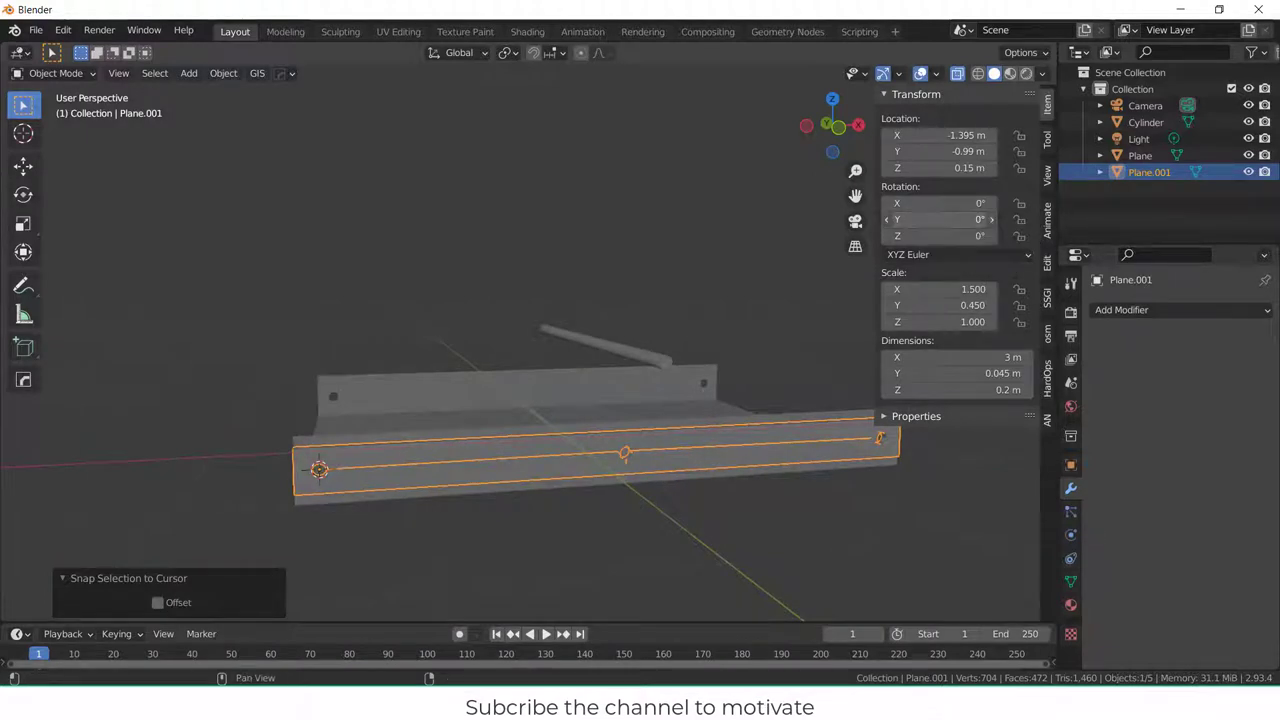
- Set Plane.001's Y rotation to -45° in the sidebar
mouse_move(947, 219)
mouse_down()
mouse_move(910, 220)
mouse_move(947, 221)
mouse_up()
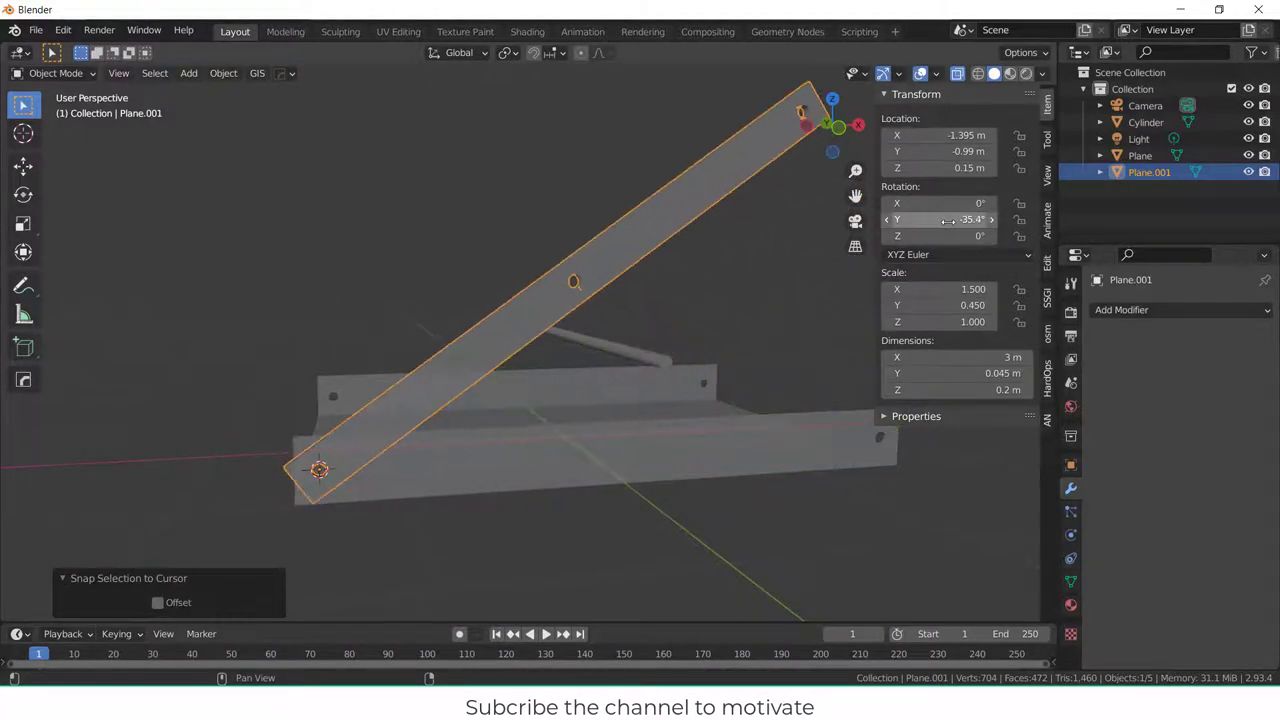
click(947, 219)
key(BackSpace)
key(Return)
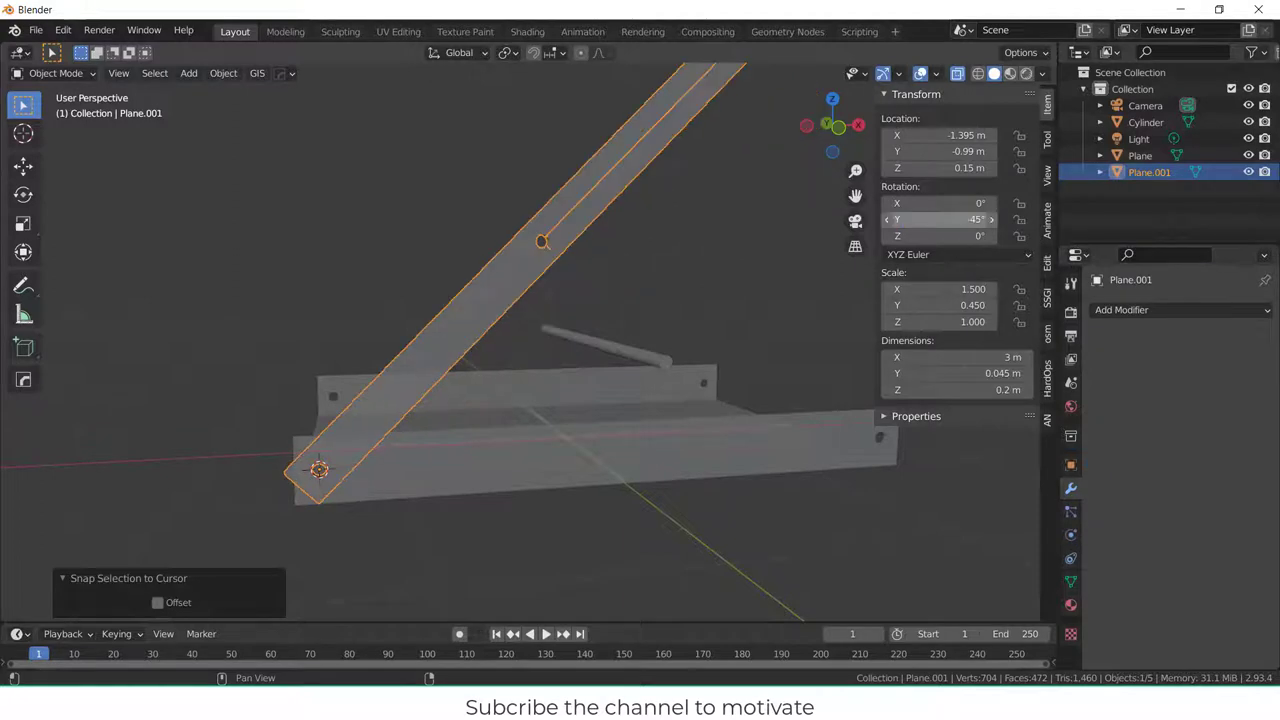
- Select the cylinder rod and slide it along X to -3.131 m
click(689, 258)
scroll(689, 256, down, 5)
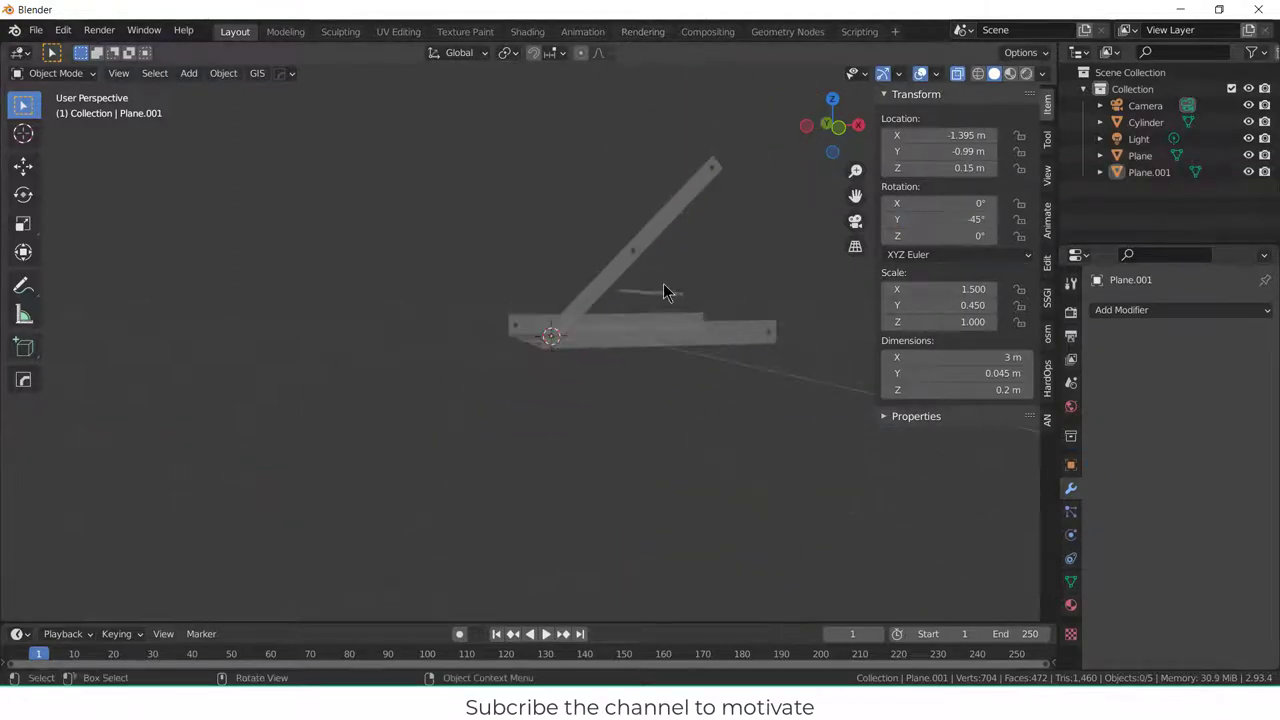
middle_drag(663, 283, 643, 289)
scroll(650, 292, up, 4)
click(674, 302)
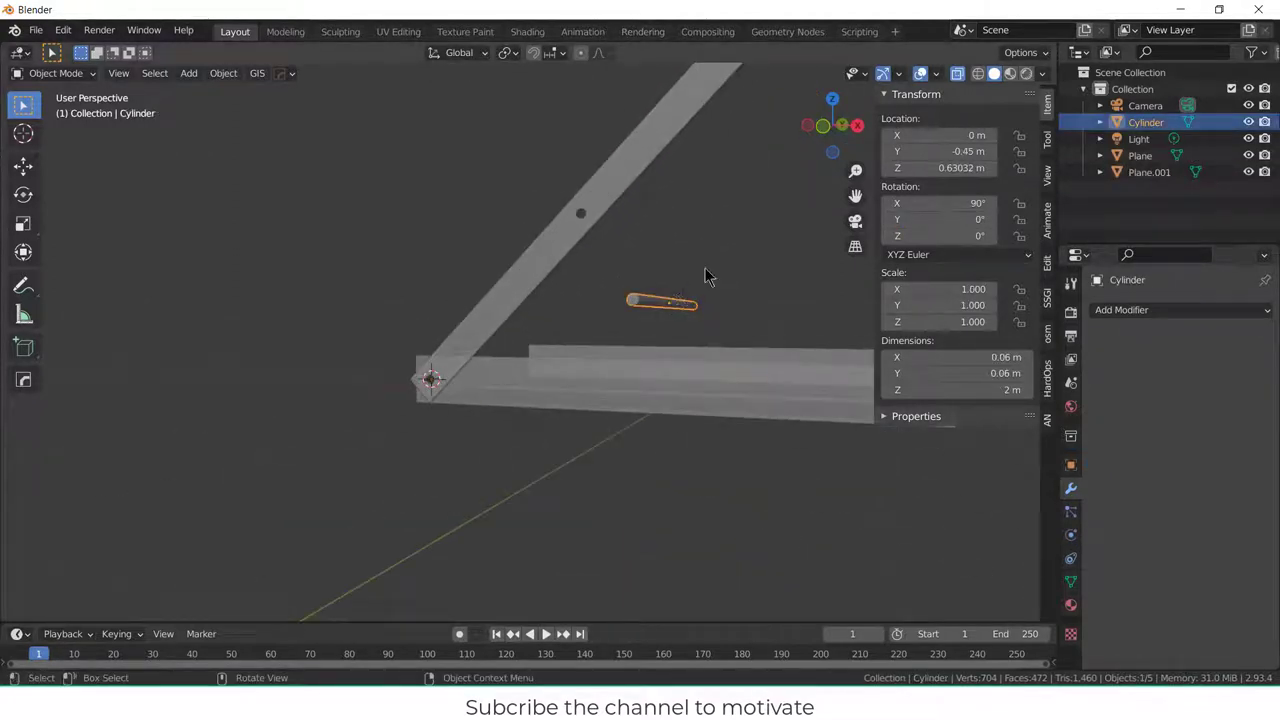
scroll(705, 280, down, 4)
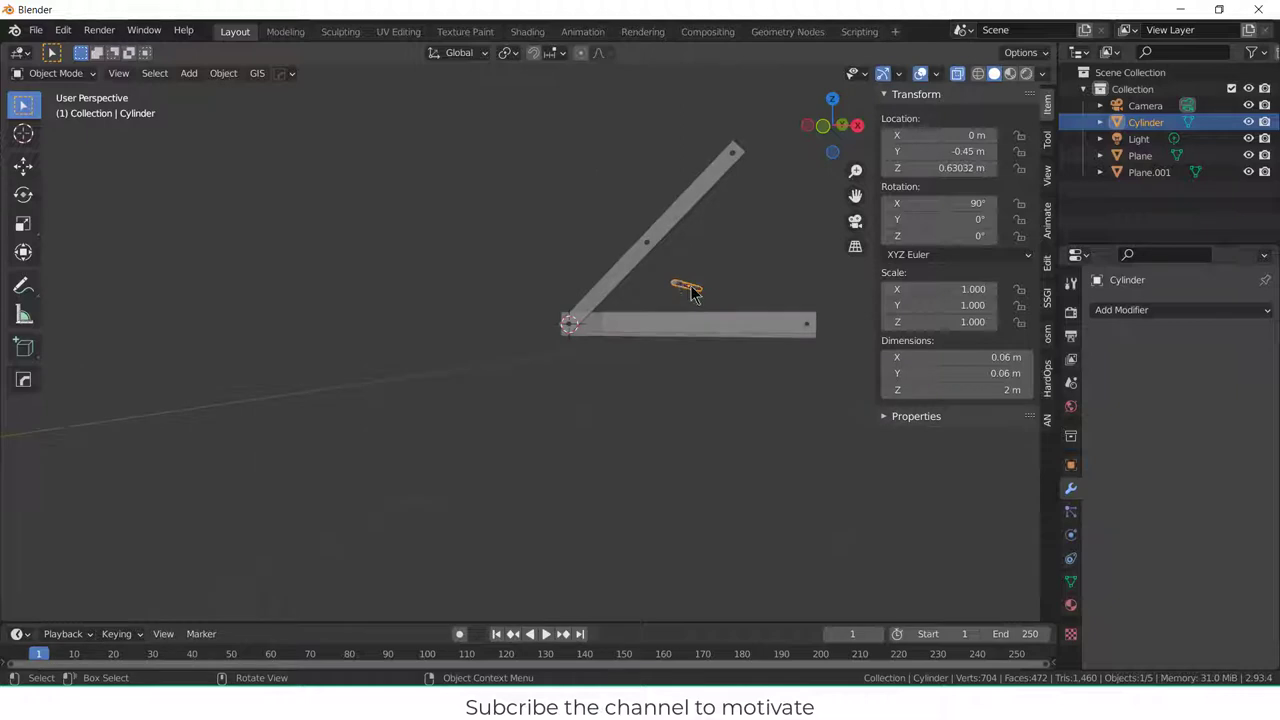
key(g)
key(x)
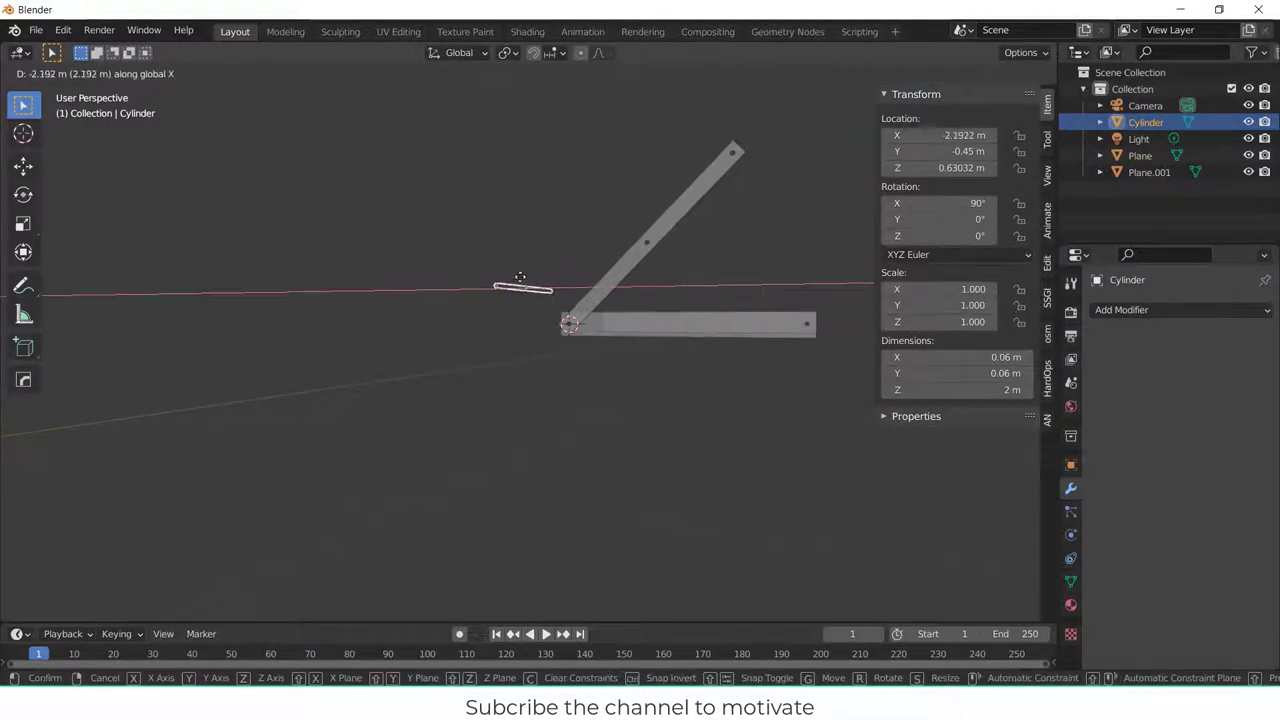
click(547, 297)
- Select the Plane.001 strip and enter Edit Mode on it
middle_drag(545, 297, 350, 270)
scroll(606, 294, up, 3)
click(358, 268)
middle_drag(355, 316, 489, 191)
scroll(429, 266, up, 4)
scroll(400, 335, up, 1)
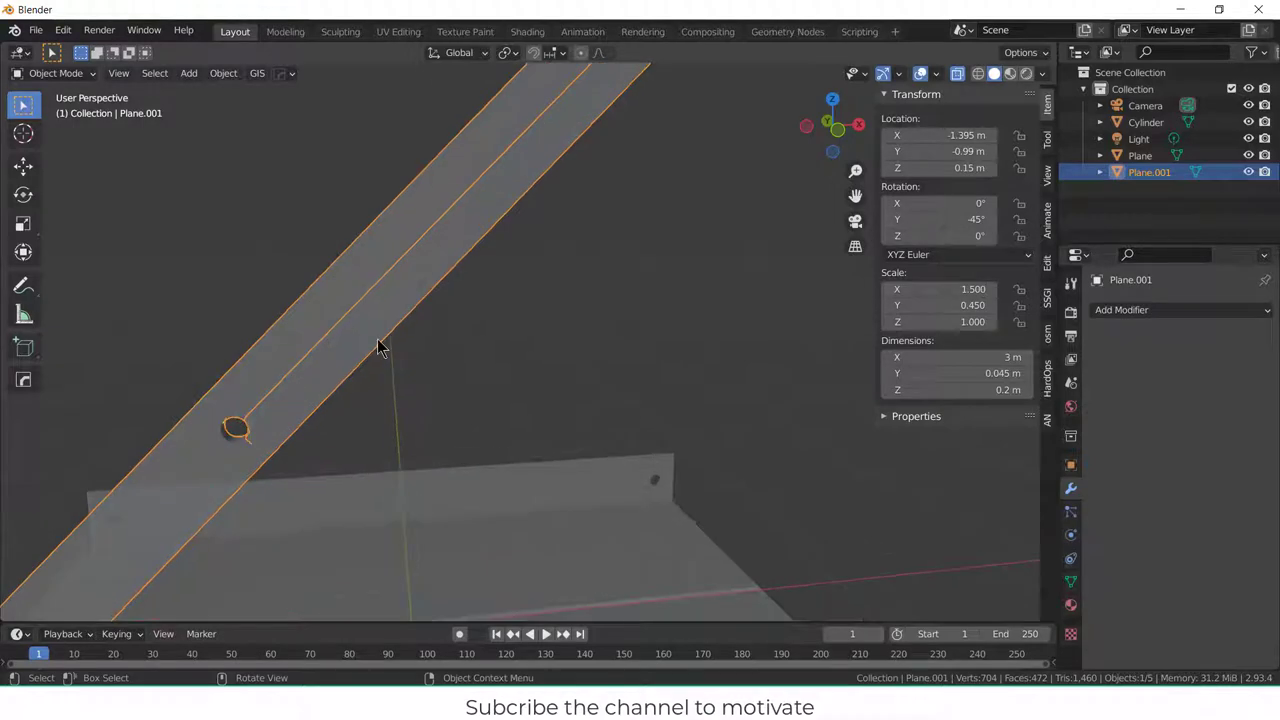
key(Tab)
scroll(283, 360, up, 3)
middle_drag(303, 412, 287, 465)
scroll(241, 402, down, 5)
- Select the whole strip mesh and merge its vertices by distance
scroll(287, 465, down, 2)
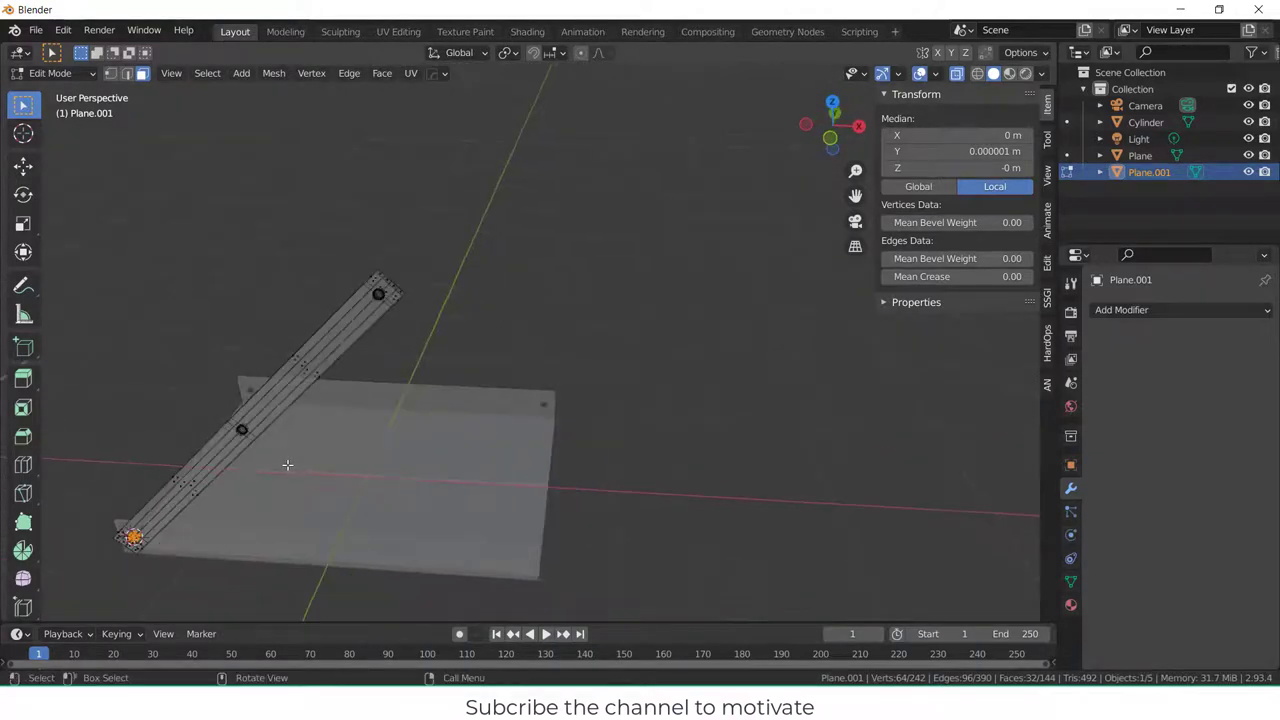
key(a)
key(Tab)
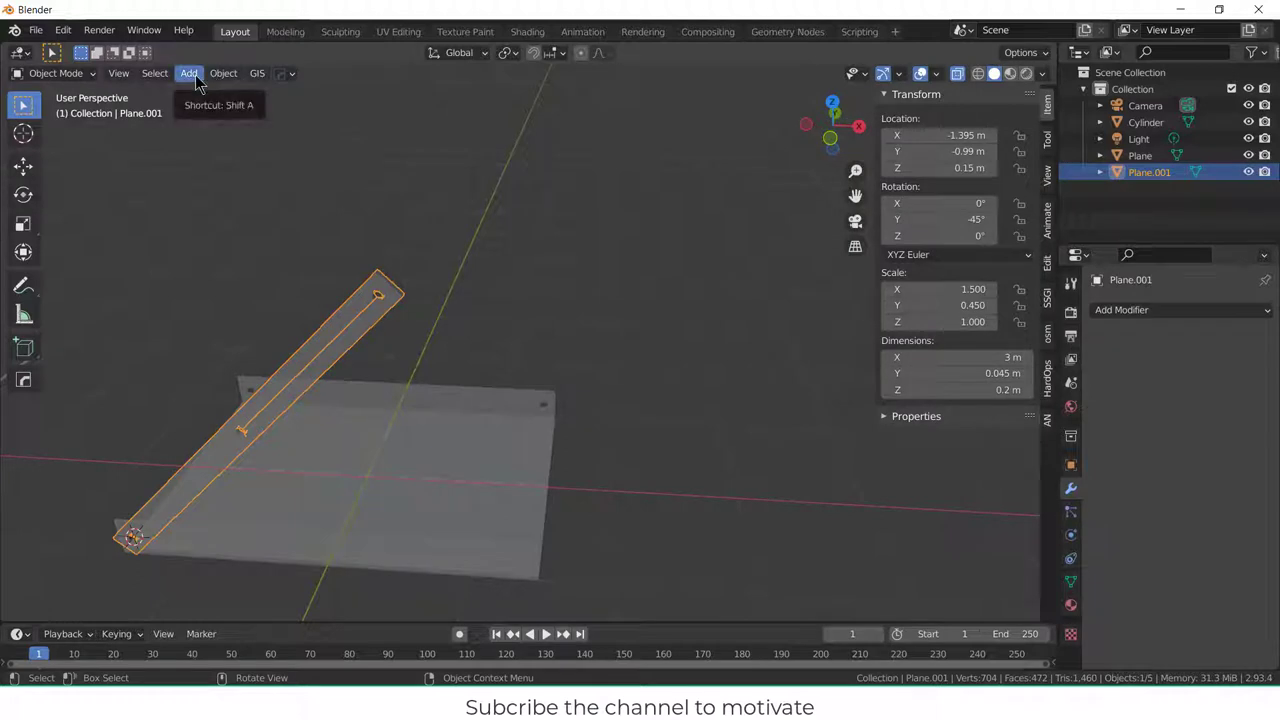
key(Tab)
click(273, 73)
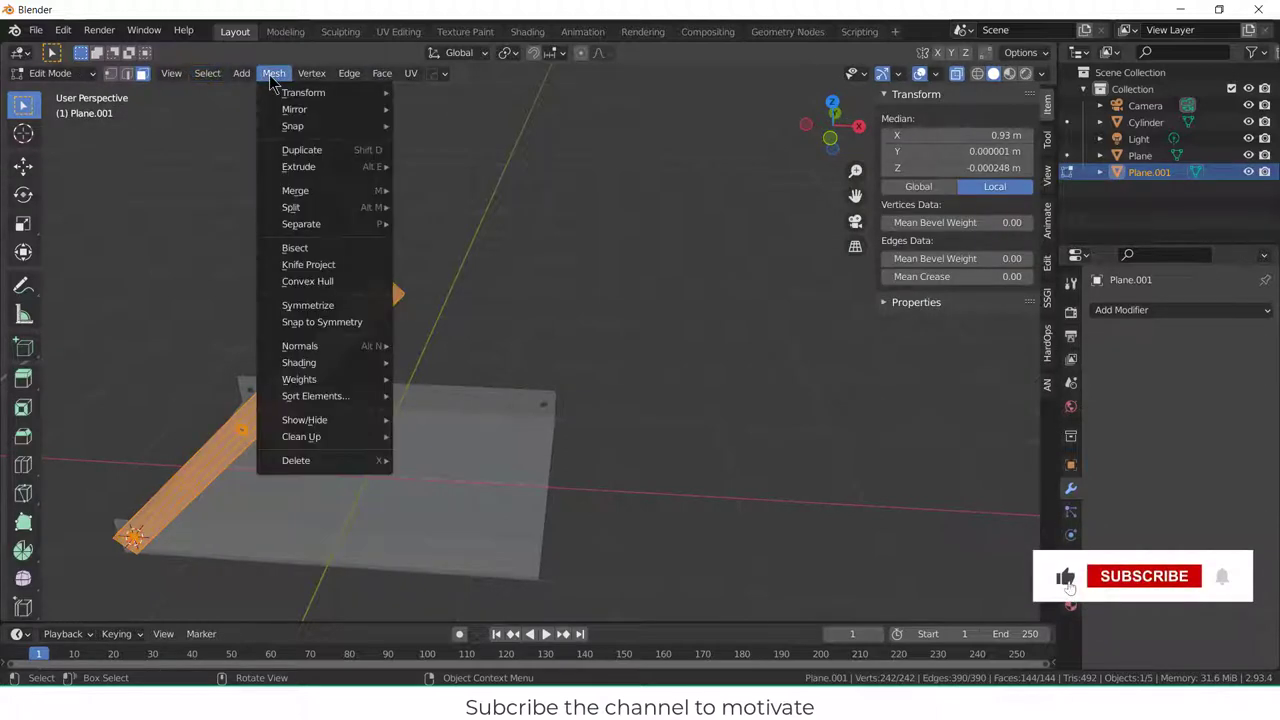
mouse_move(365, 195)
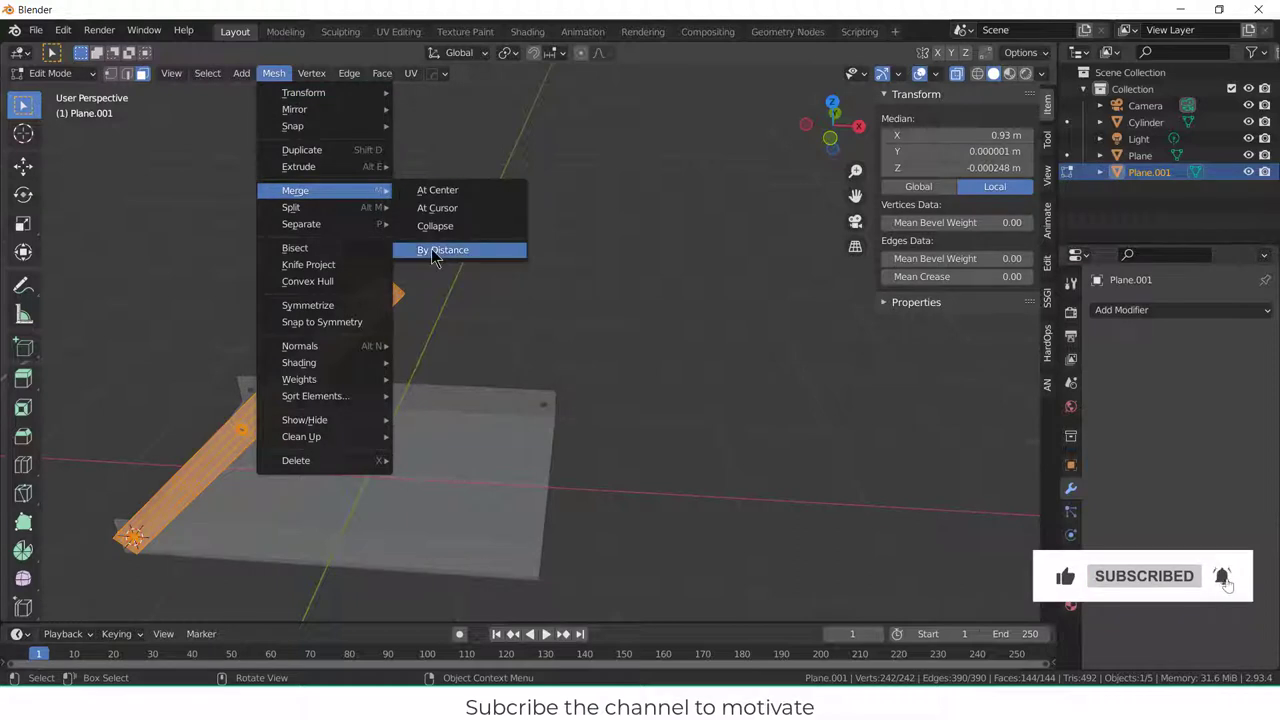
click(431, 249)
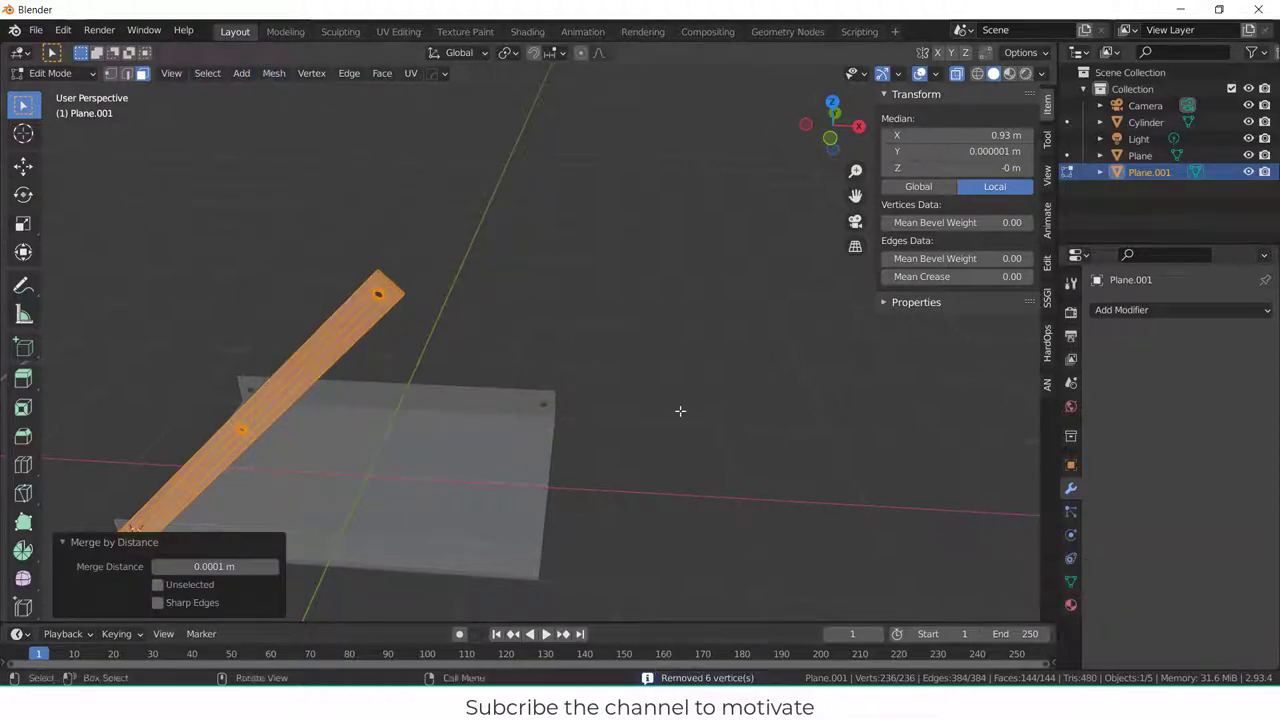
key(Tab)
- Select Plane.001, view it from the front, and re-enter Edit Mode near its hole
scroll(311, 397, up, 3)
click(488, 417)
scroll(342, 396, down, 4)
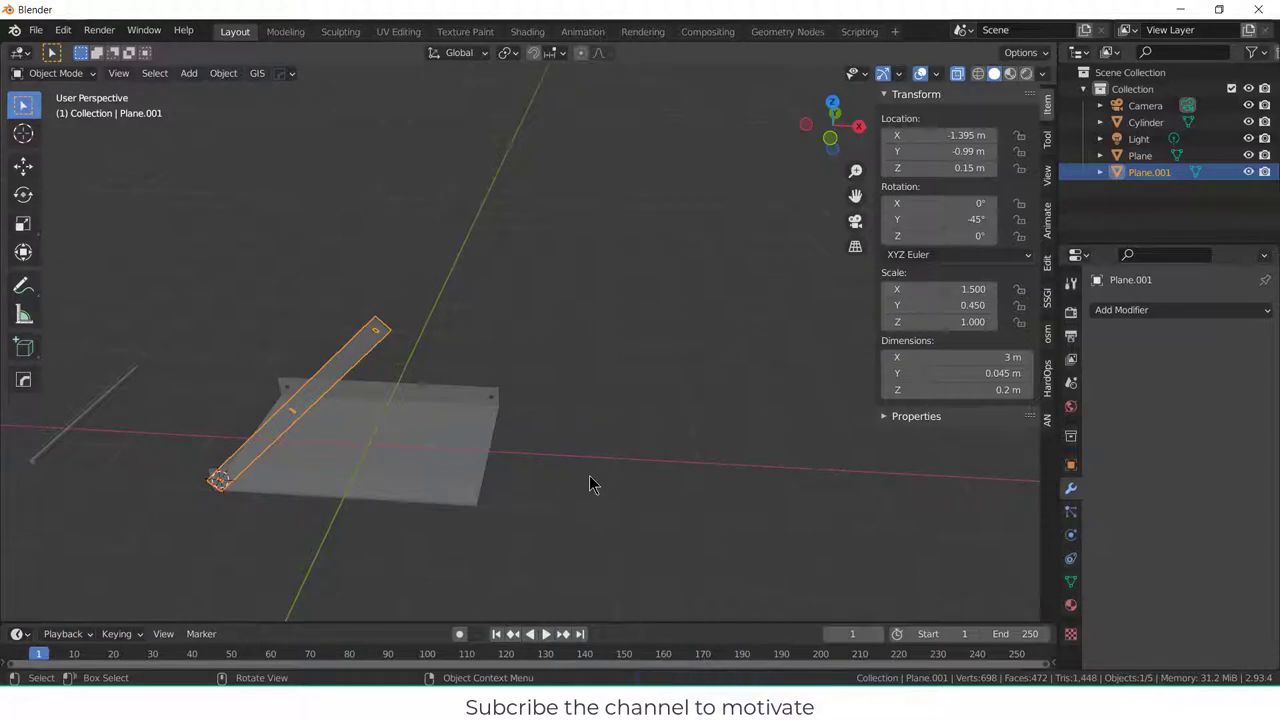
key(KP_1)
scroll(328, 363, up, 2)
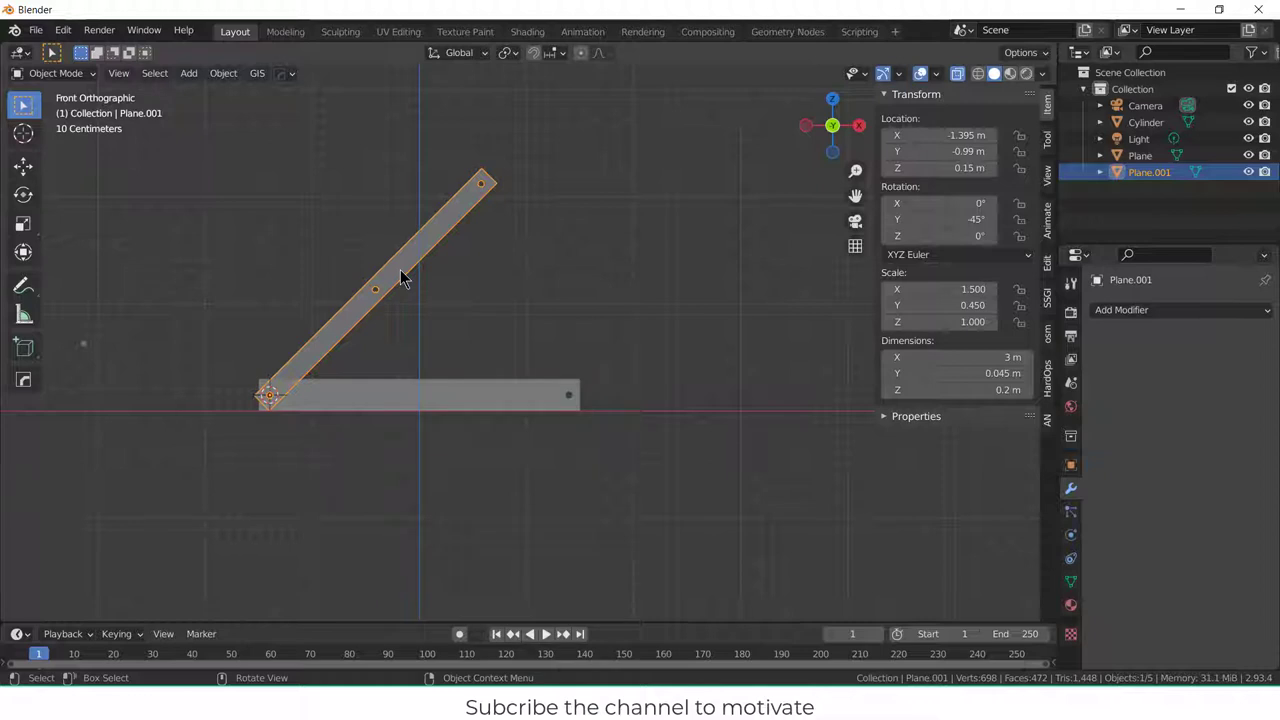
scroll(400, 278, up, 8)
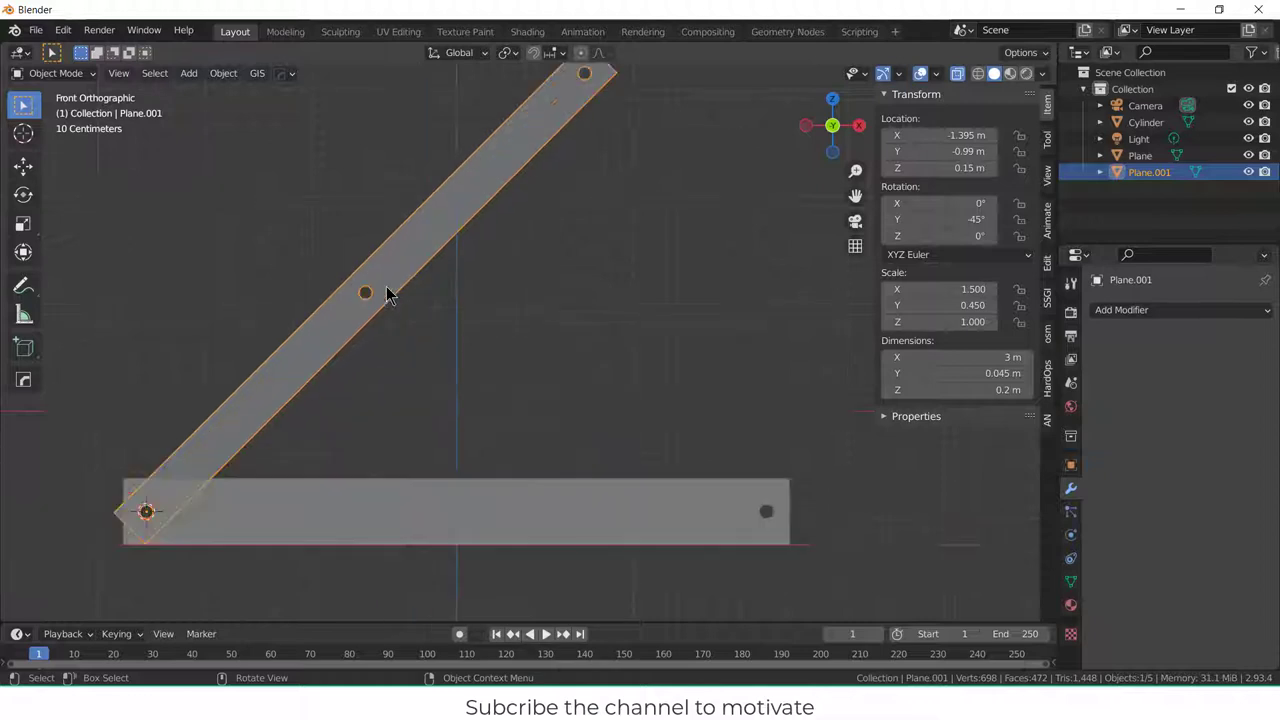
mouse_move(374, 306)
middle_down()
mouse_move(357, 351)
mouse_move(333, 290)
middle_up()
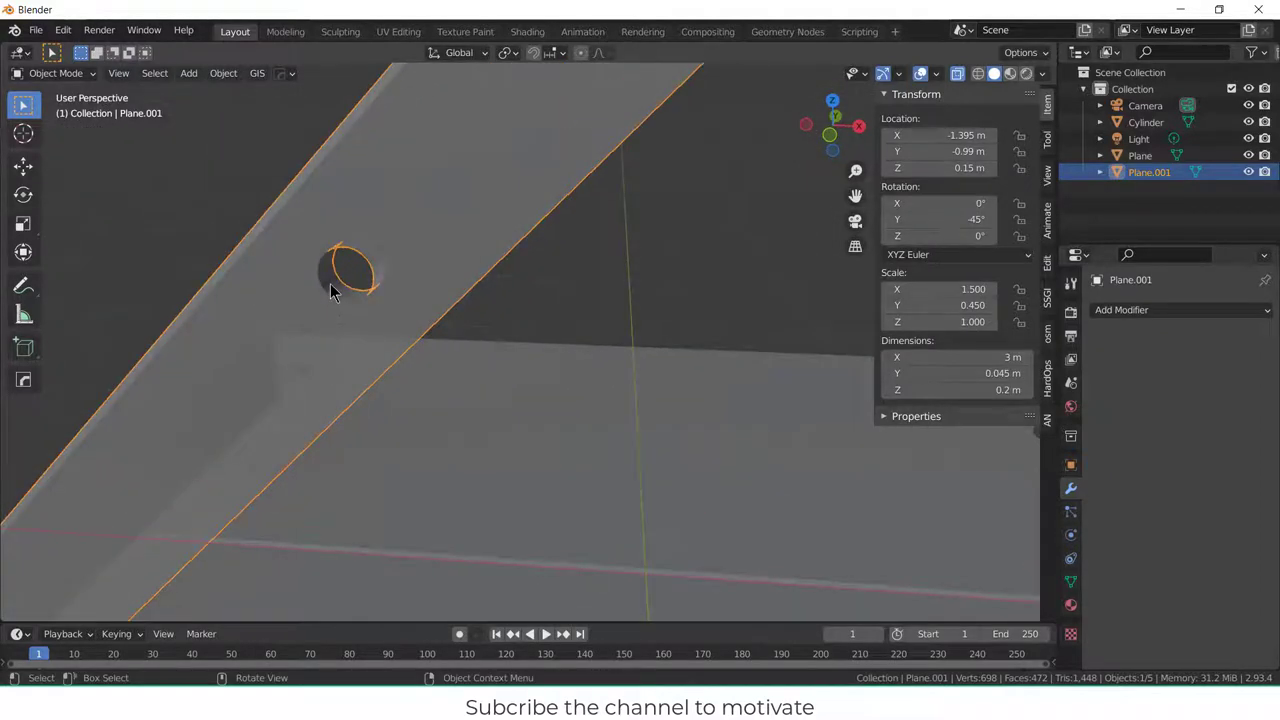
key(Tab)
scroll(343, 292, up, 2)
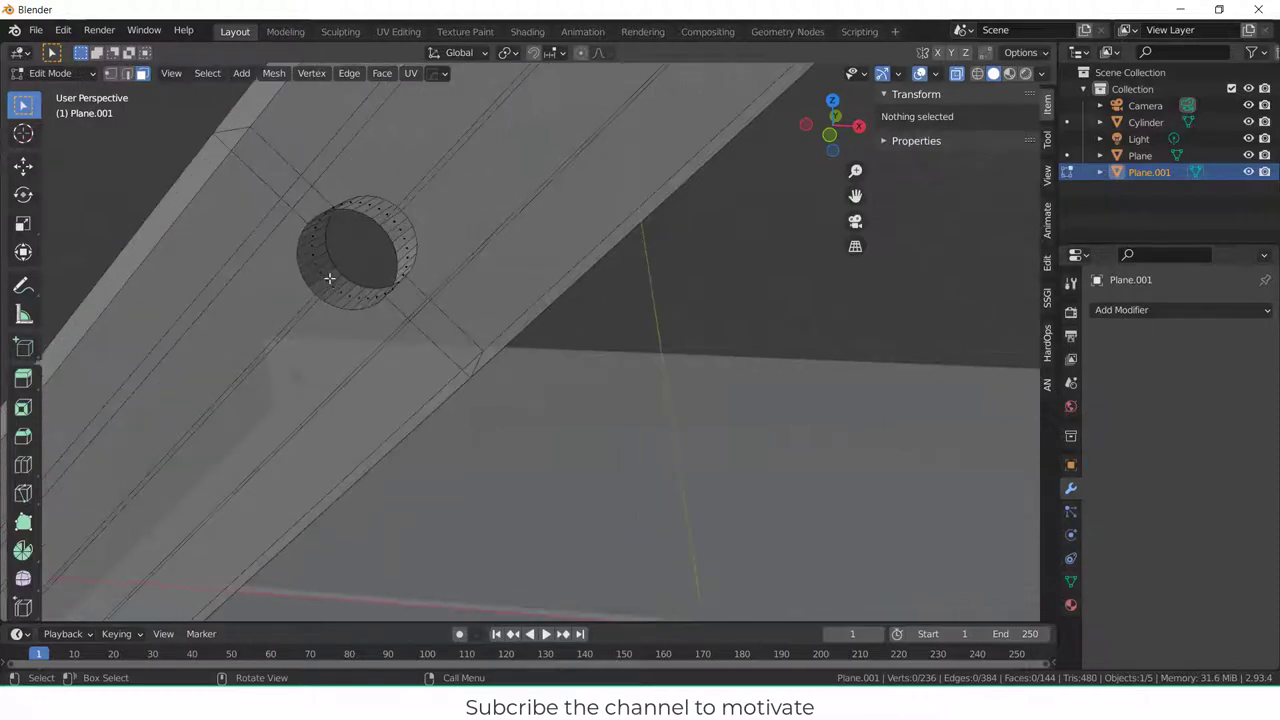
scroll(330, 278, up, 3)
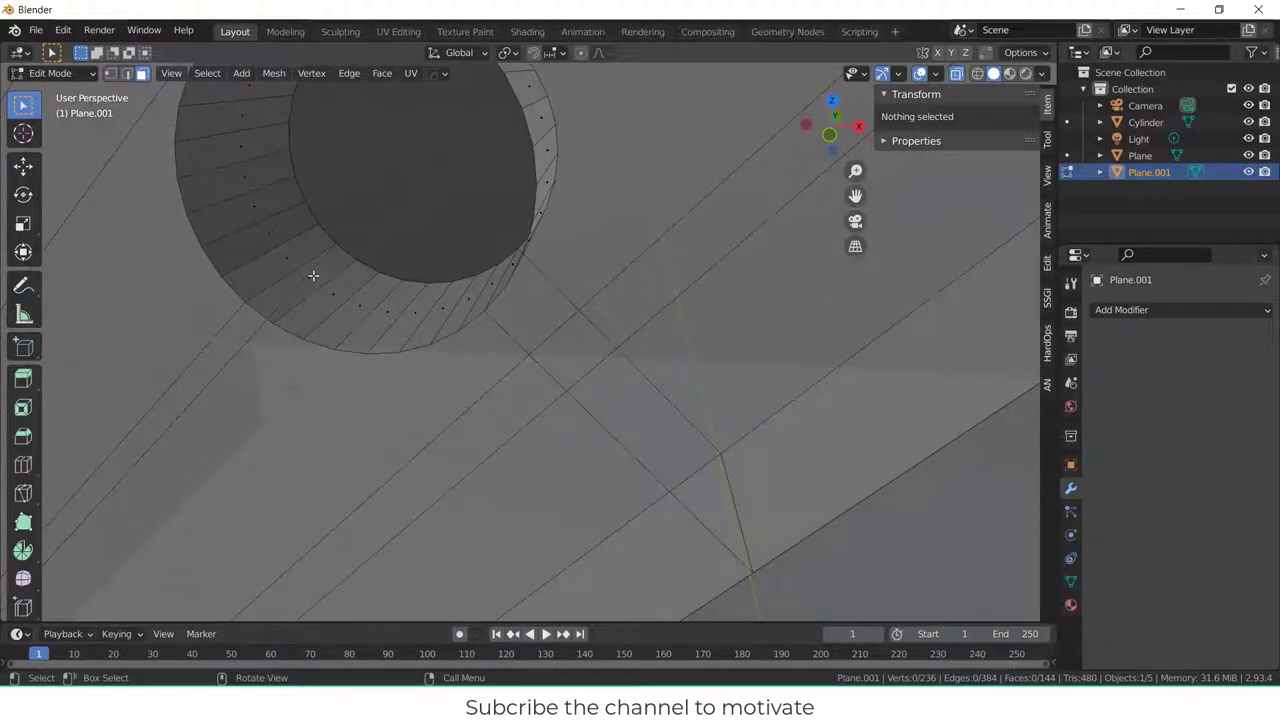
- Snap the 3D cursor to the centre of the strip's hole ring and exit Edit Mode
click(320, 285)
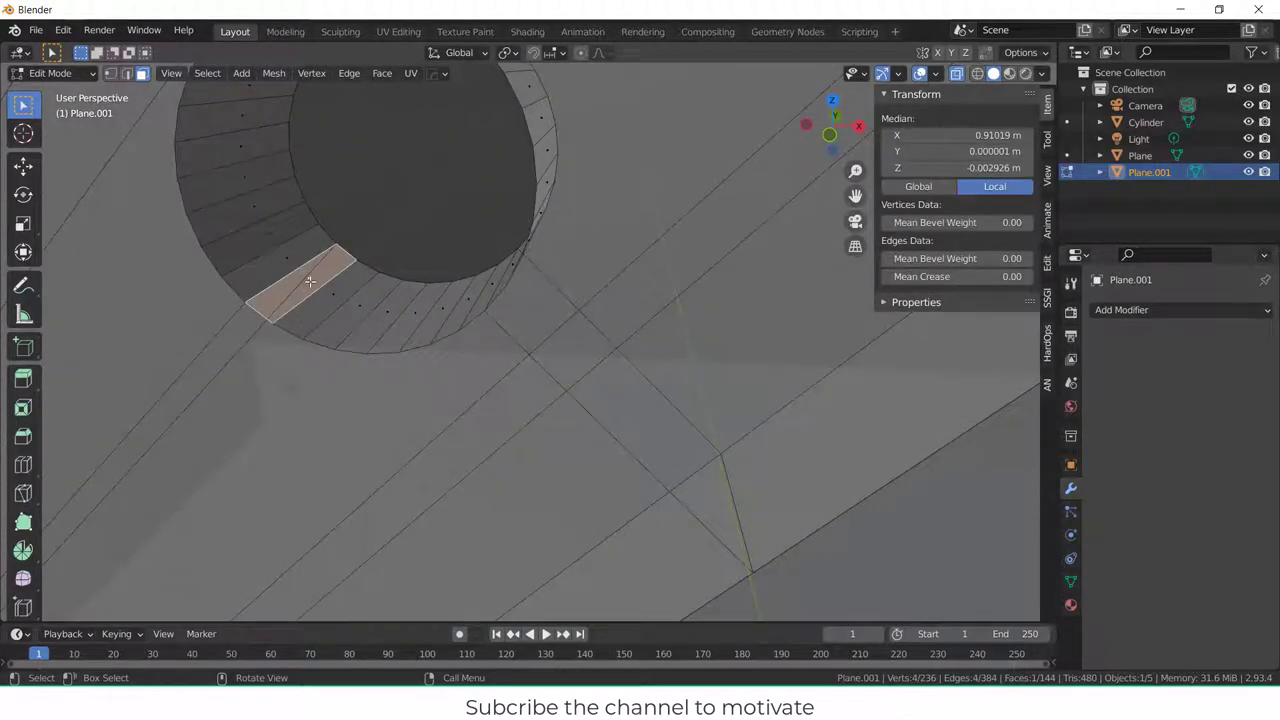
alt+click(325, 299)
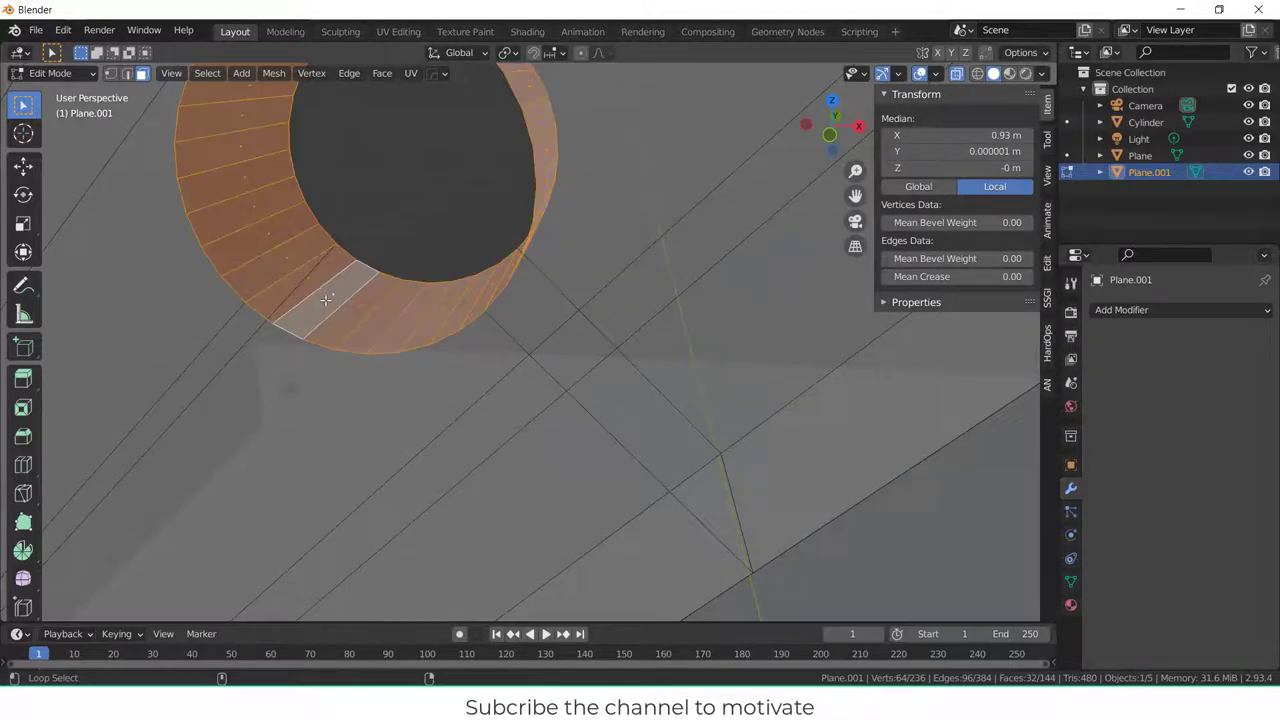
key(shift+s)
click(330, 384)
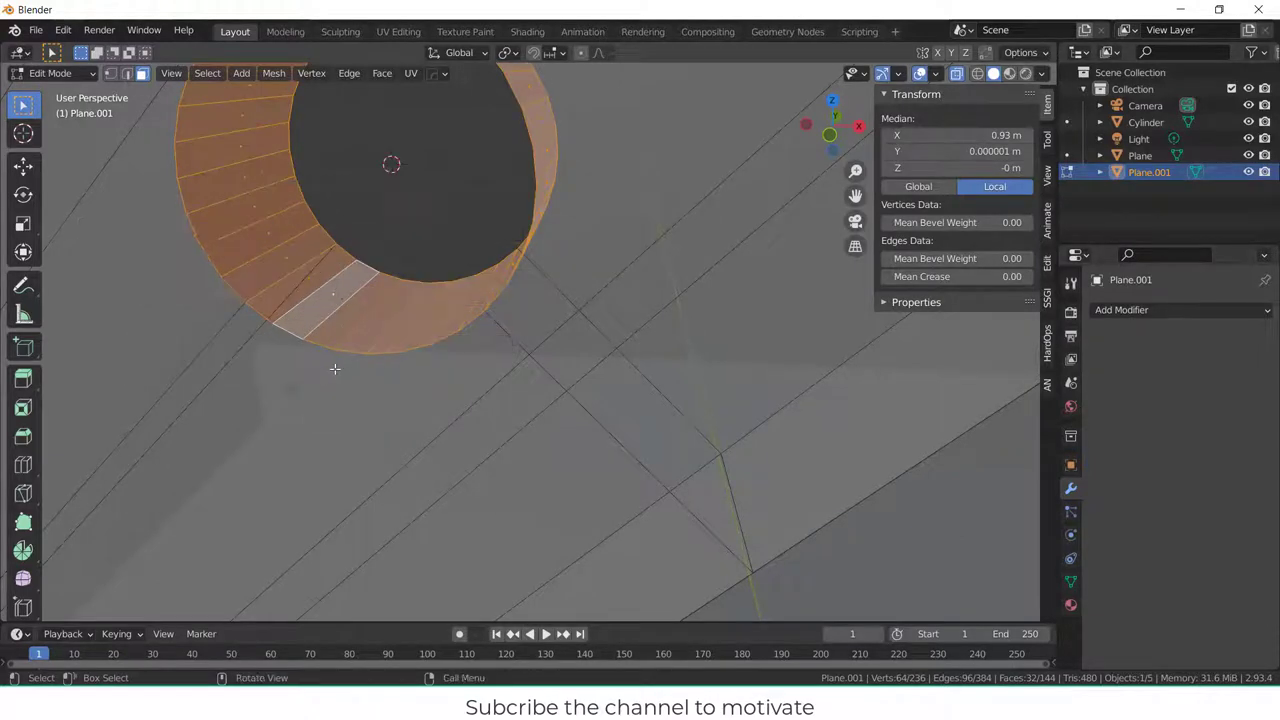
scroll(334, 366, down, 8)
key(Tab)
scroll(334, 366, down, 5)
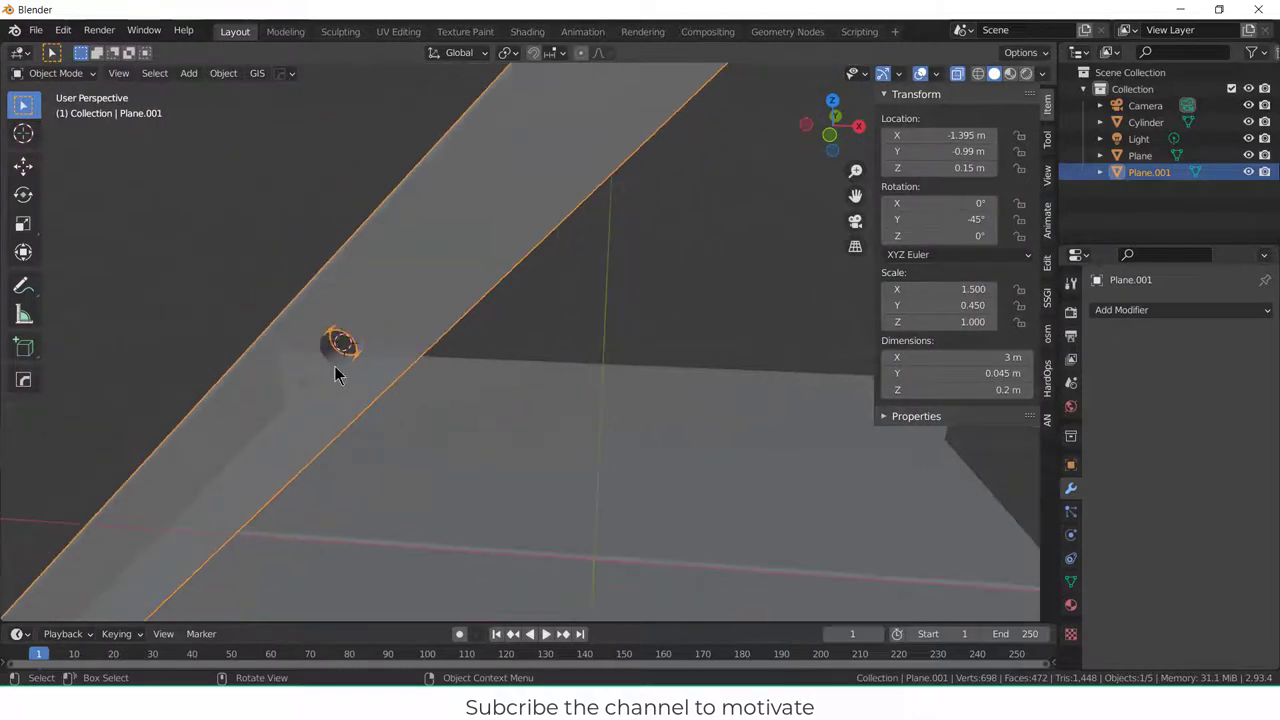
click(508, 52)
- Set the pivot to 3D Cursor and duplicate the strip rotated 180° about Z
click(517, 92)
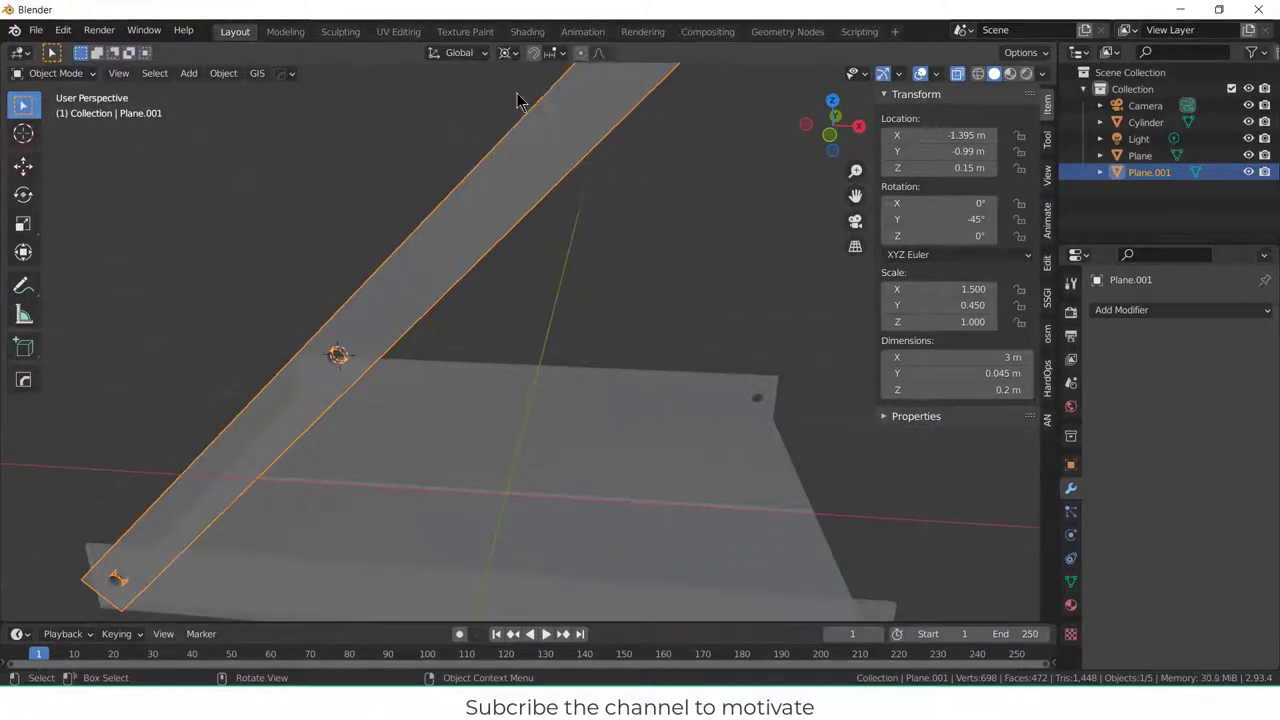
scroll(497, 263, down, 4)
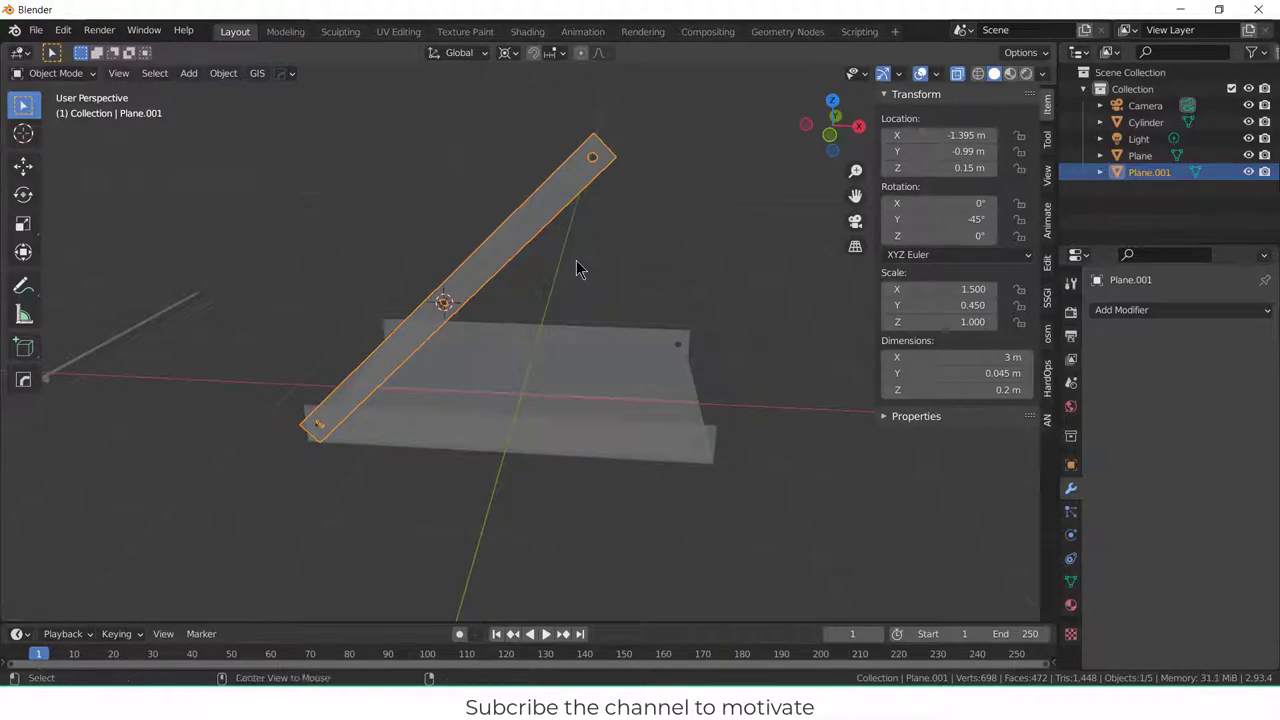
key(shift+d)
text(rz)
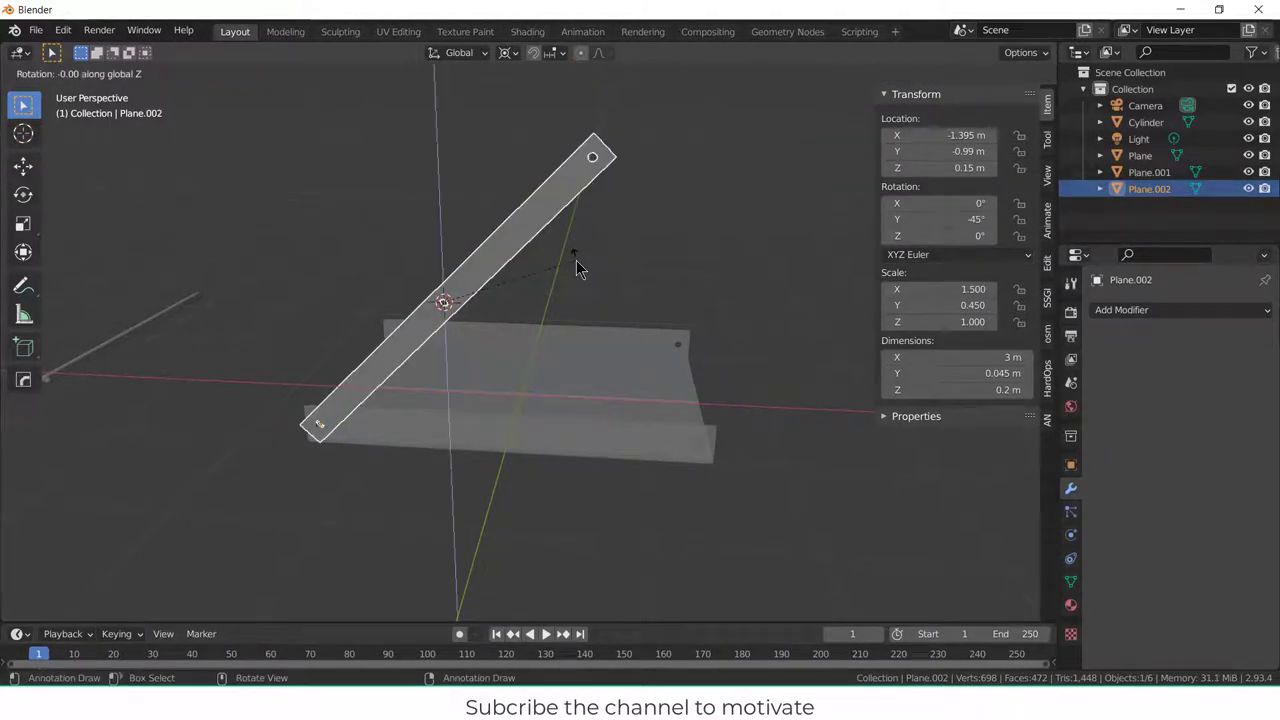
text(180)
key(Return)
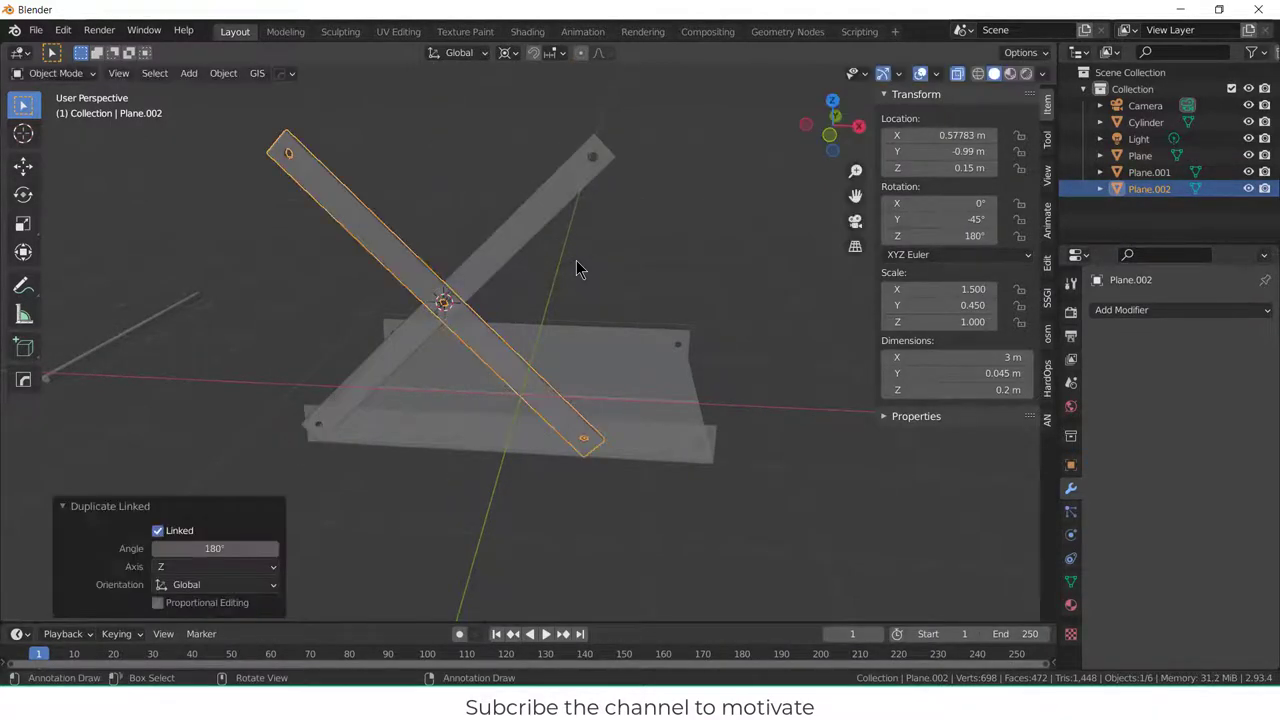
- From the top view, move the first strip Plane.001 along Y
click(703, 217)
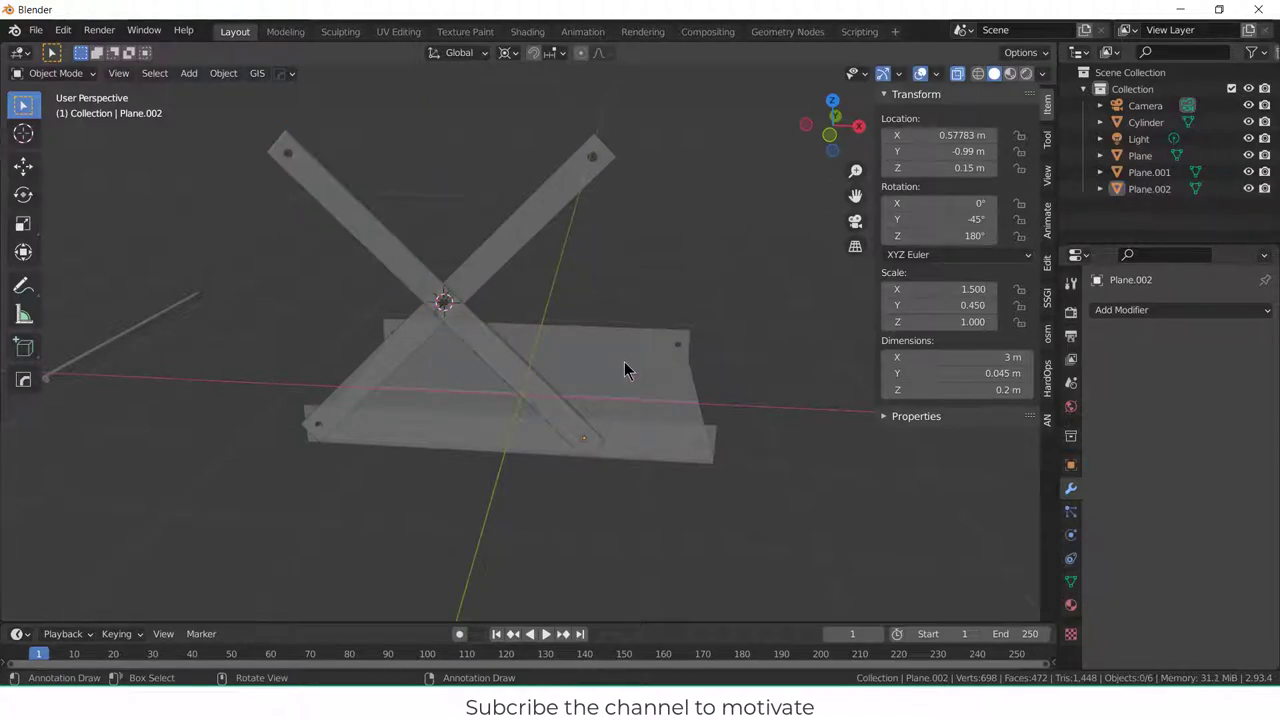
key(KP_1)
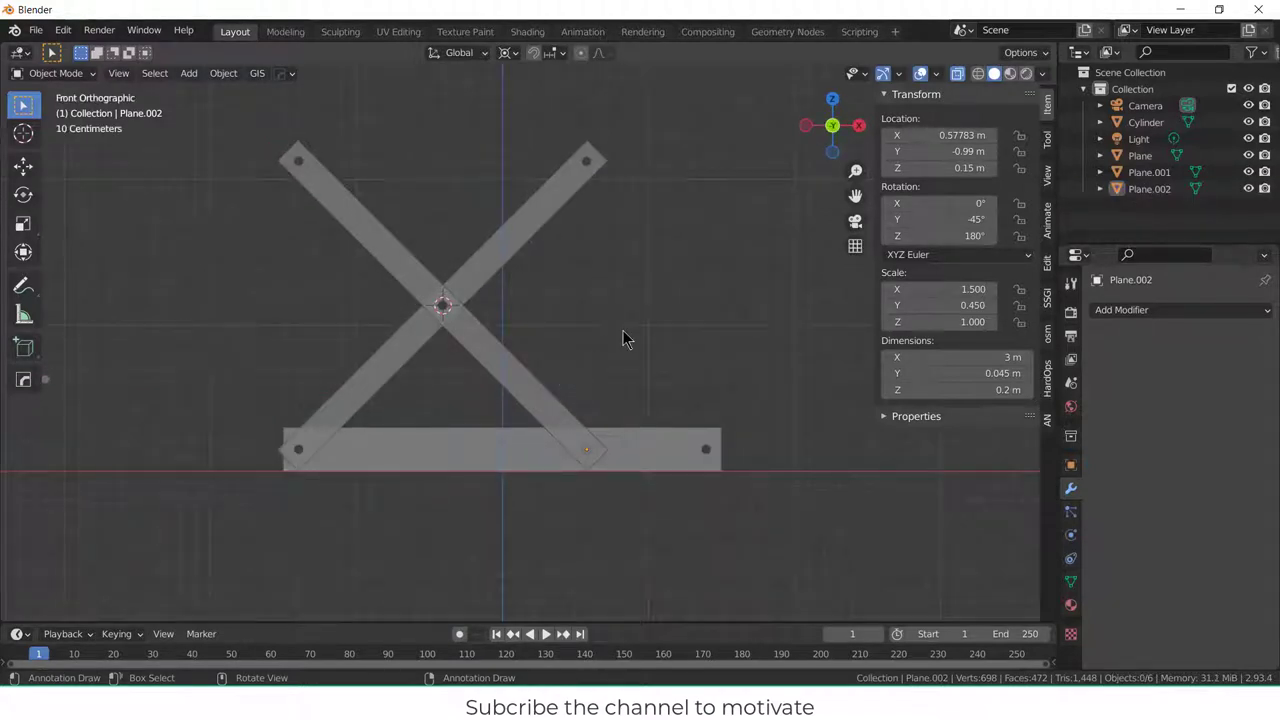
key(KP_7)
click(577, 334)
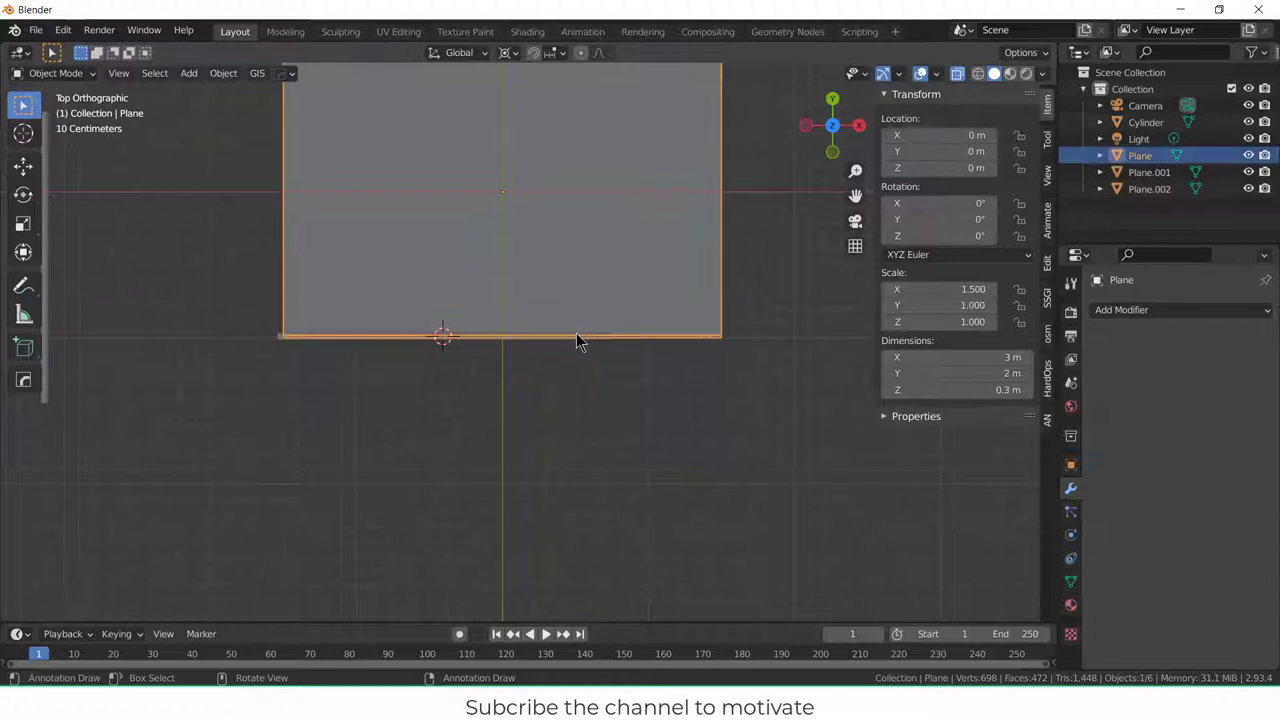
click(584, 338)
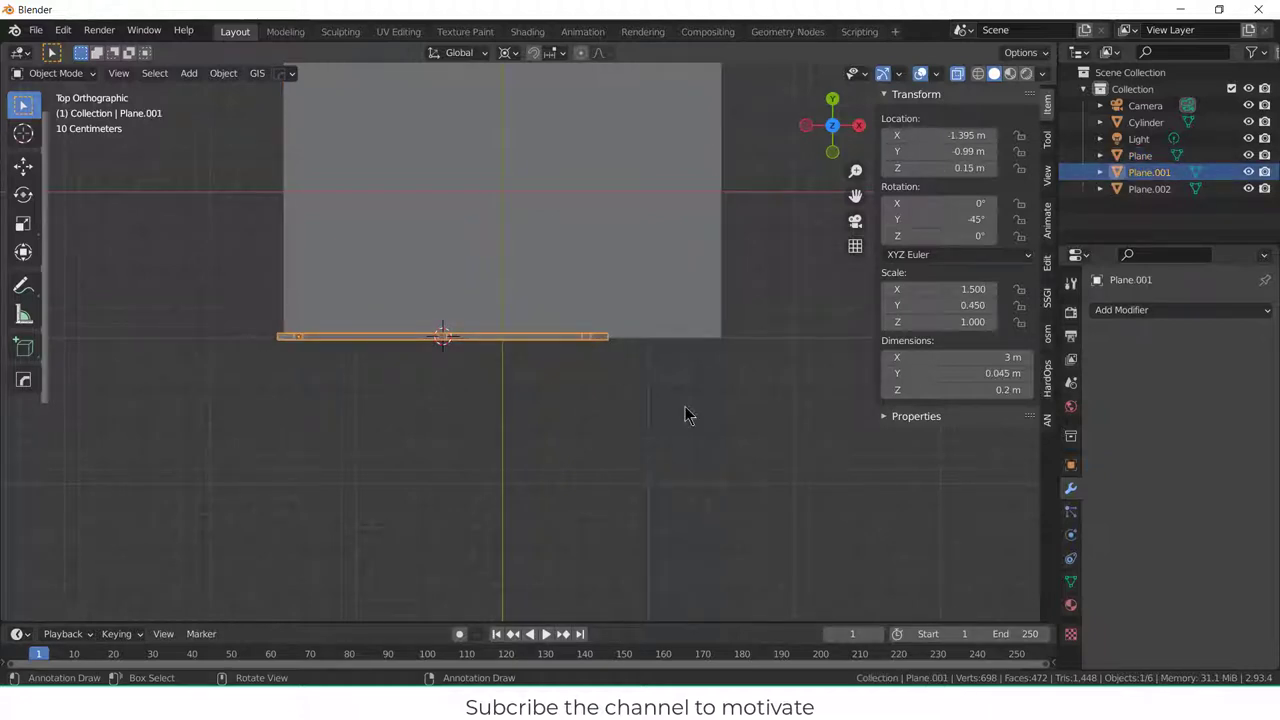
key(g)
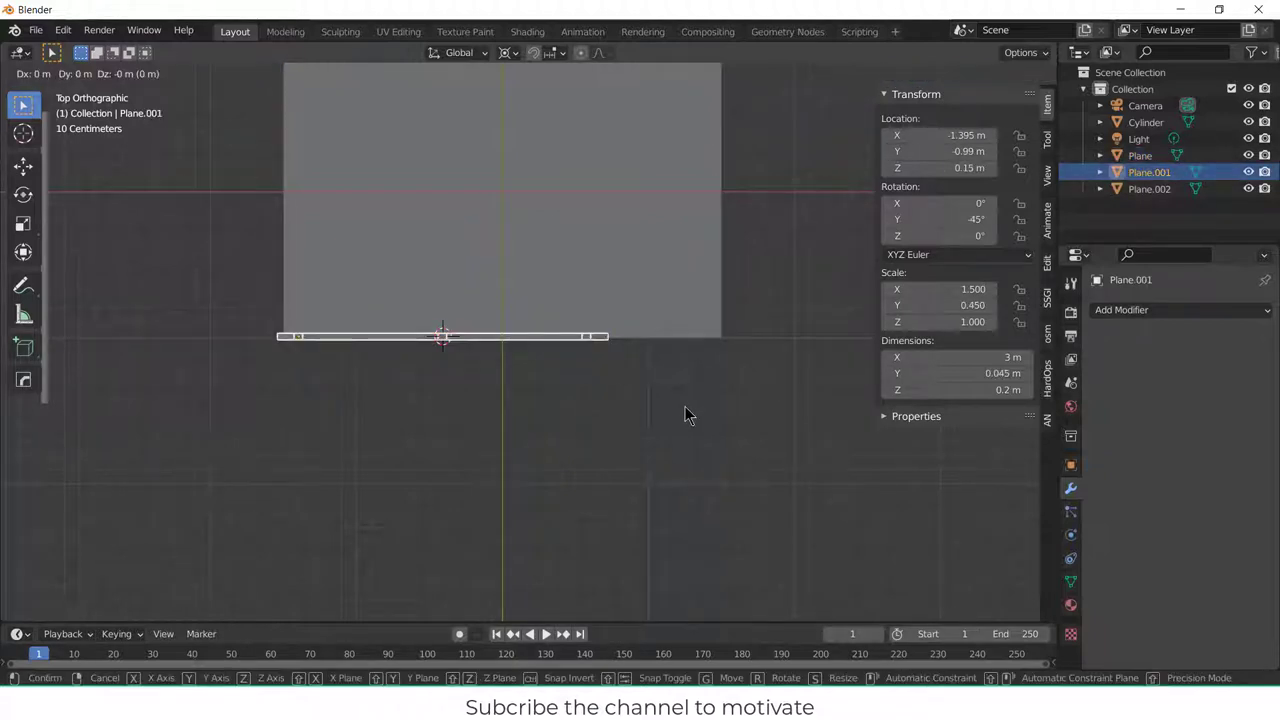
key(y)
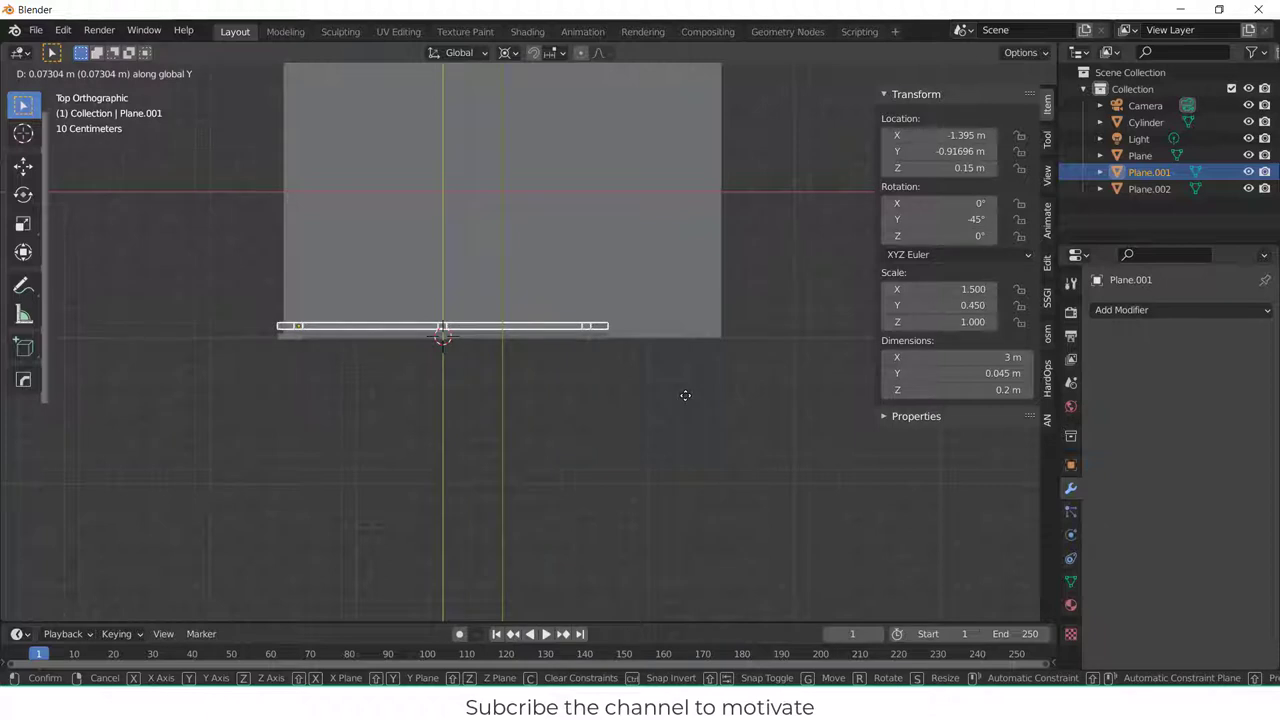
click(685, 395)
key(alt+a)
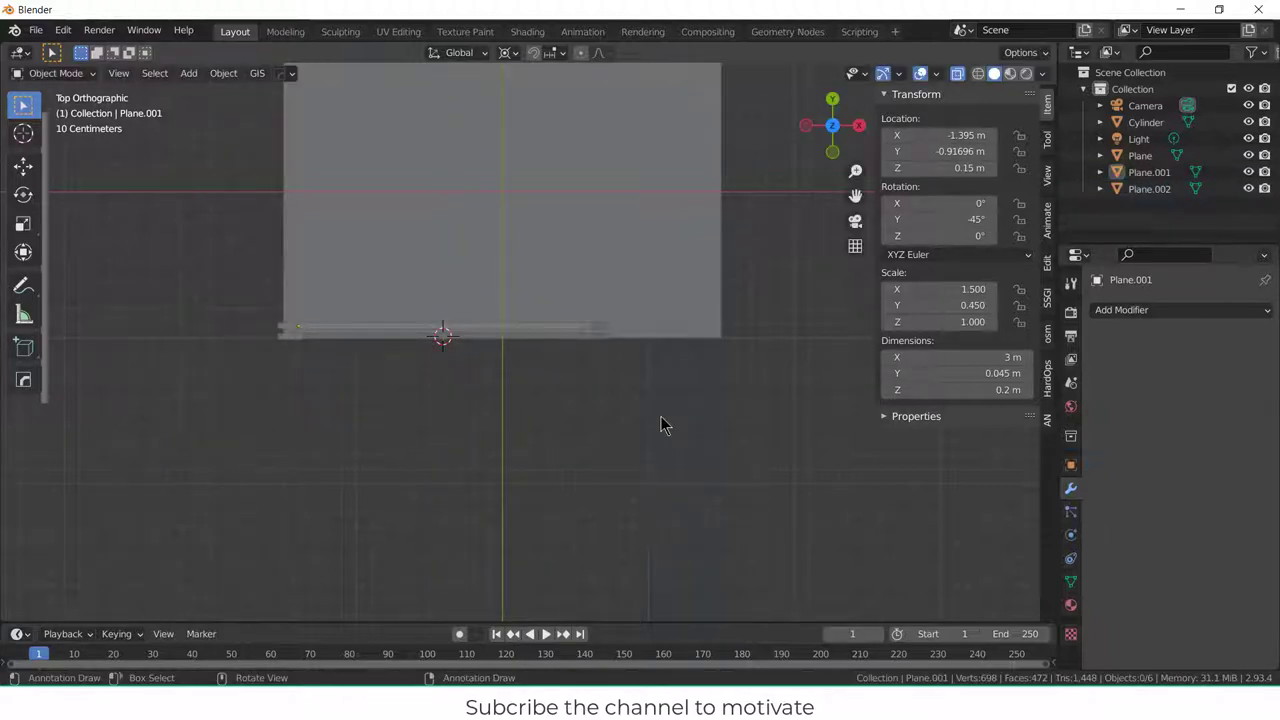
- Offset the second strip Plane.002 along Y, then check the X from the front
key(KP_1)
middle_drag(592, 404, 423, 449)
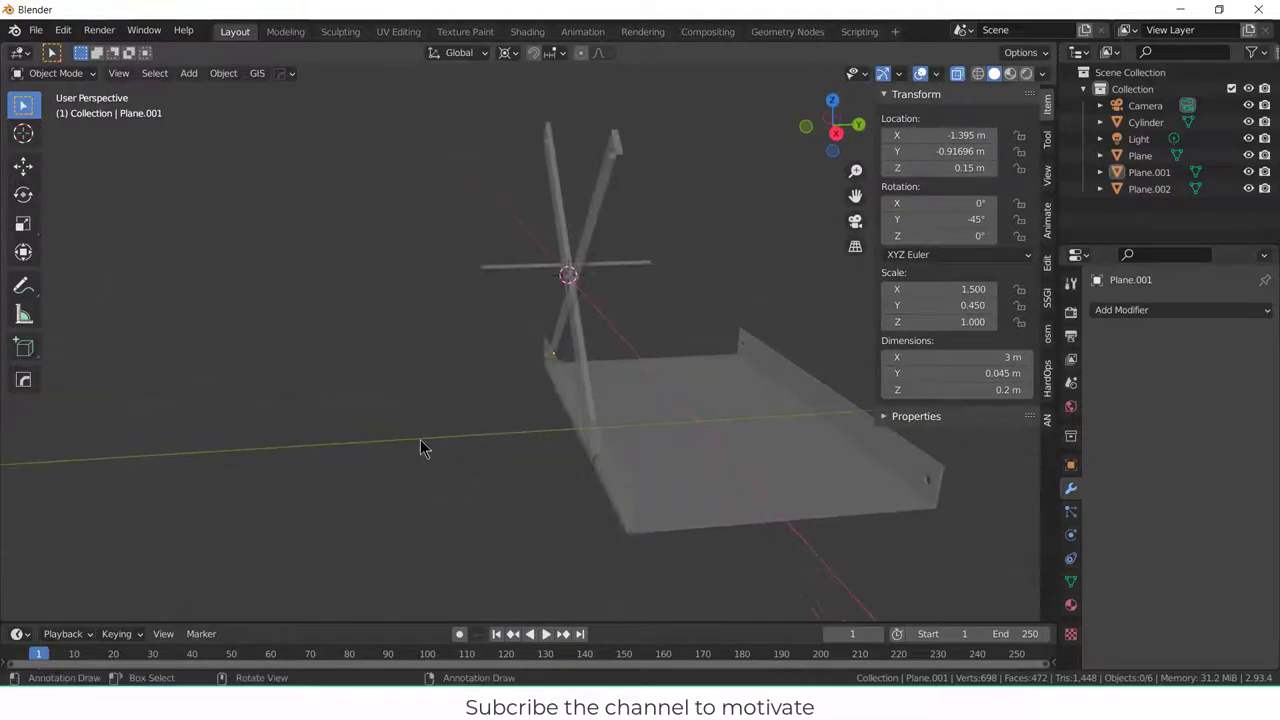
click(600, 366)
key(g)
key(y)
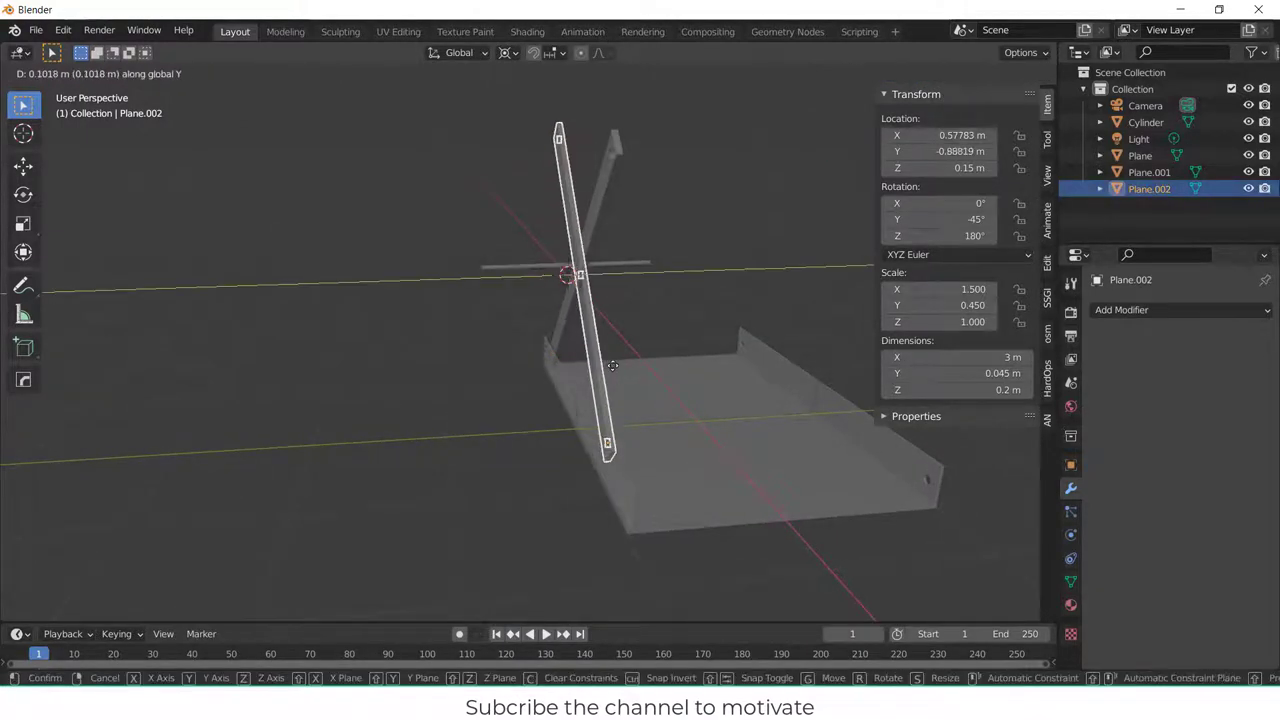
click(615, 367)
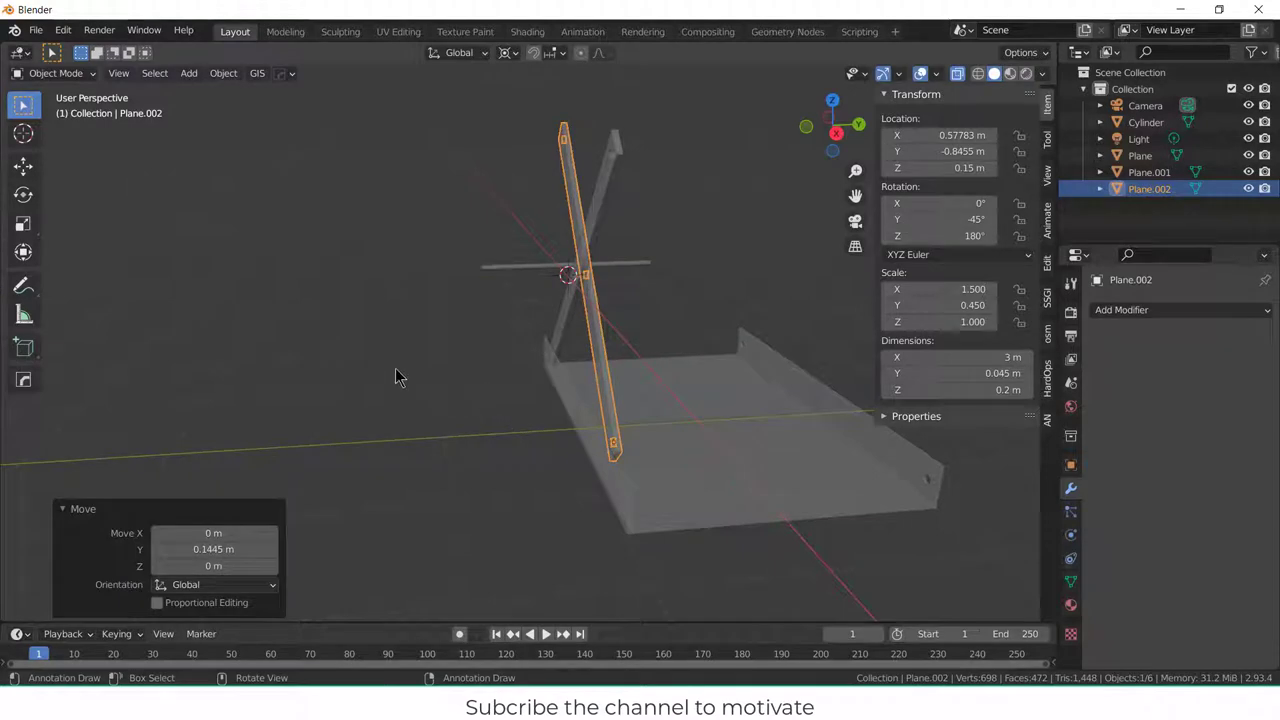
click(395, 377)
key(KP_1)
scroll(534, 399, up, 2)
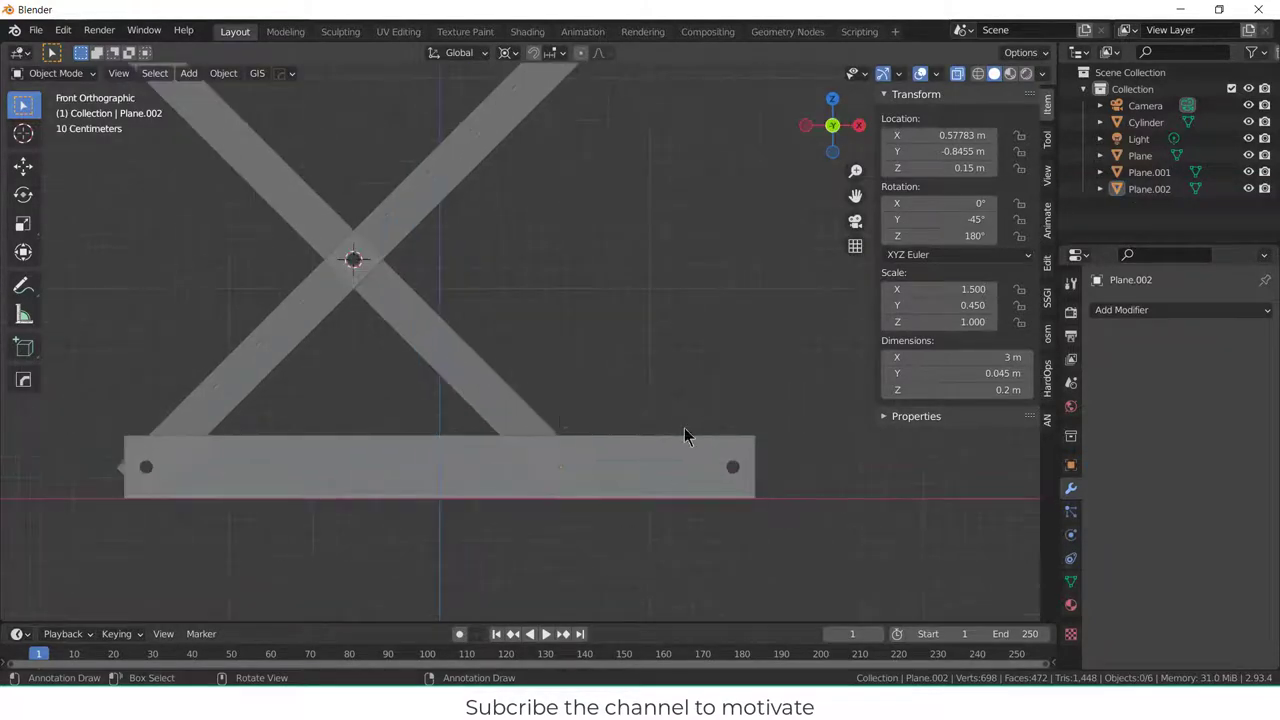
scroll(599, 470, up, 4)
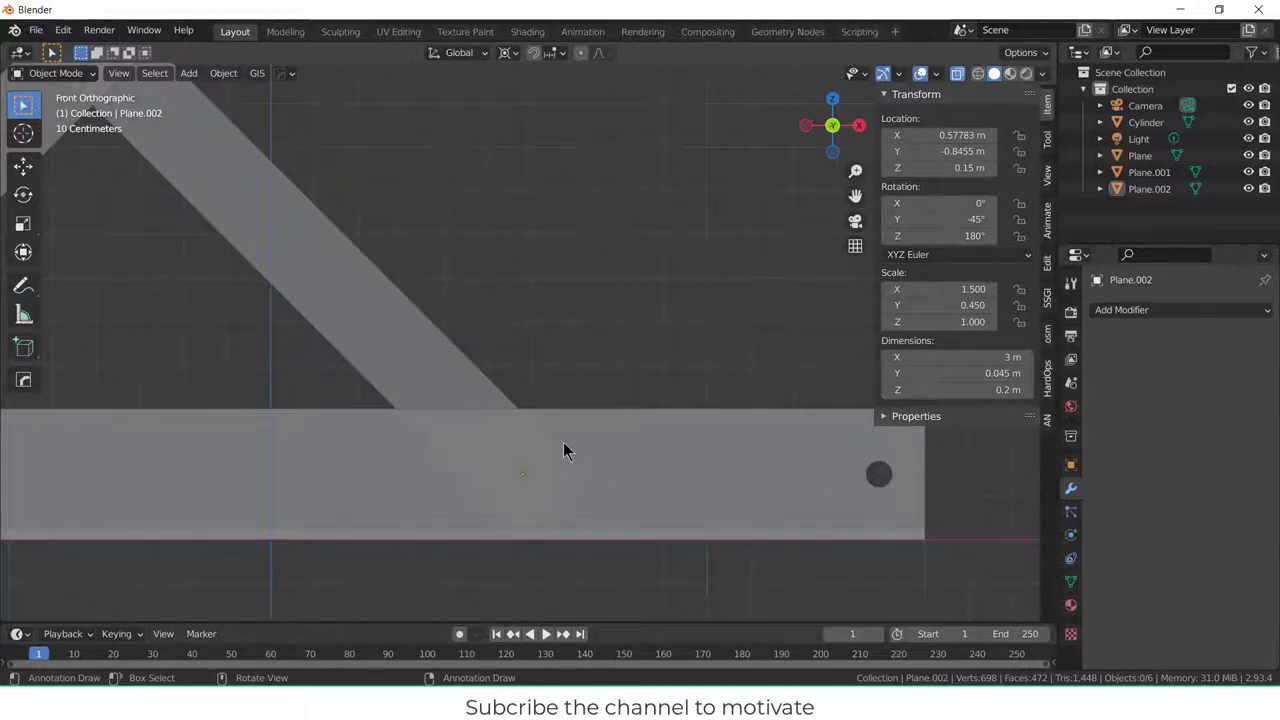
scroll(638, 434, down, 6)
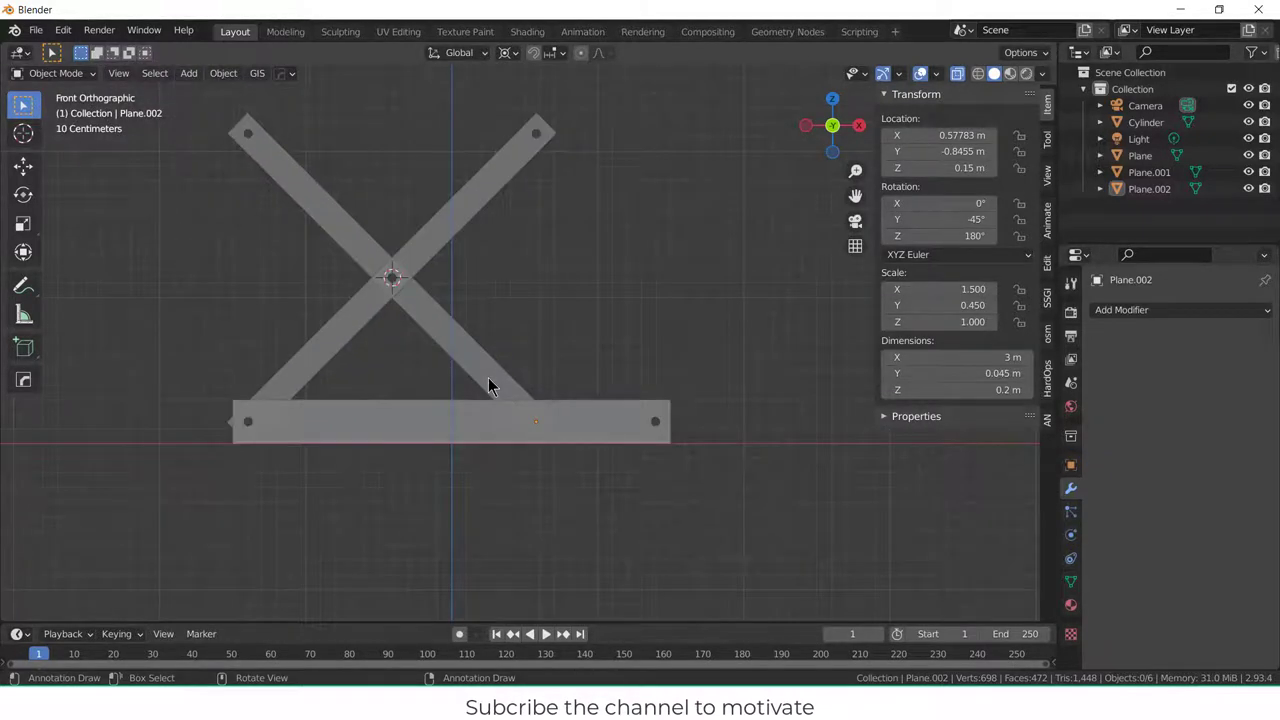
scroll(489, 386, down, 2)
- Select the channel panel in Edit Mode and pick the ring of faces around its corner hole
click(157, 374)
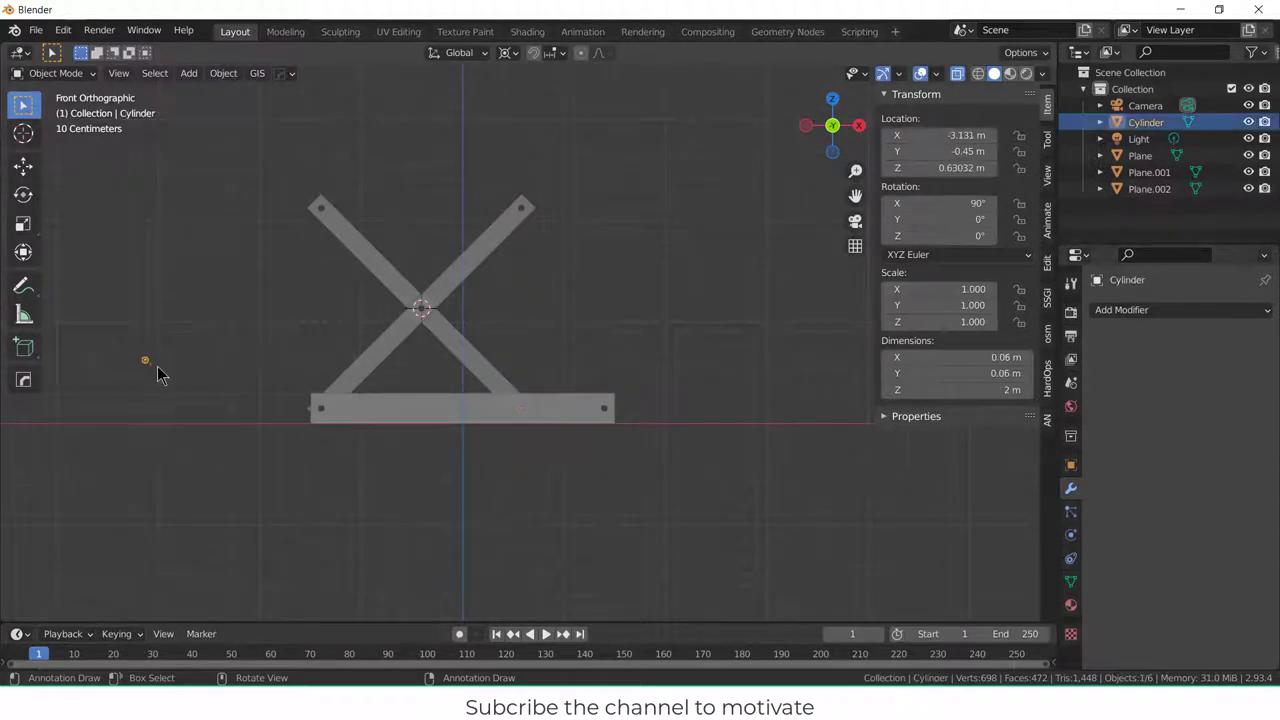
middle_drag(671, 423, 556, 400)
scroll(556, 400, up, 2)
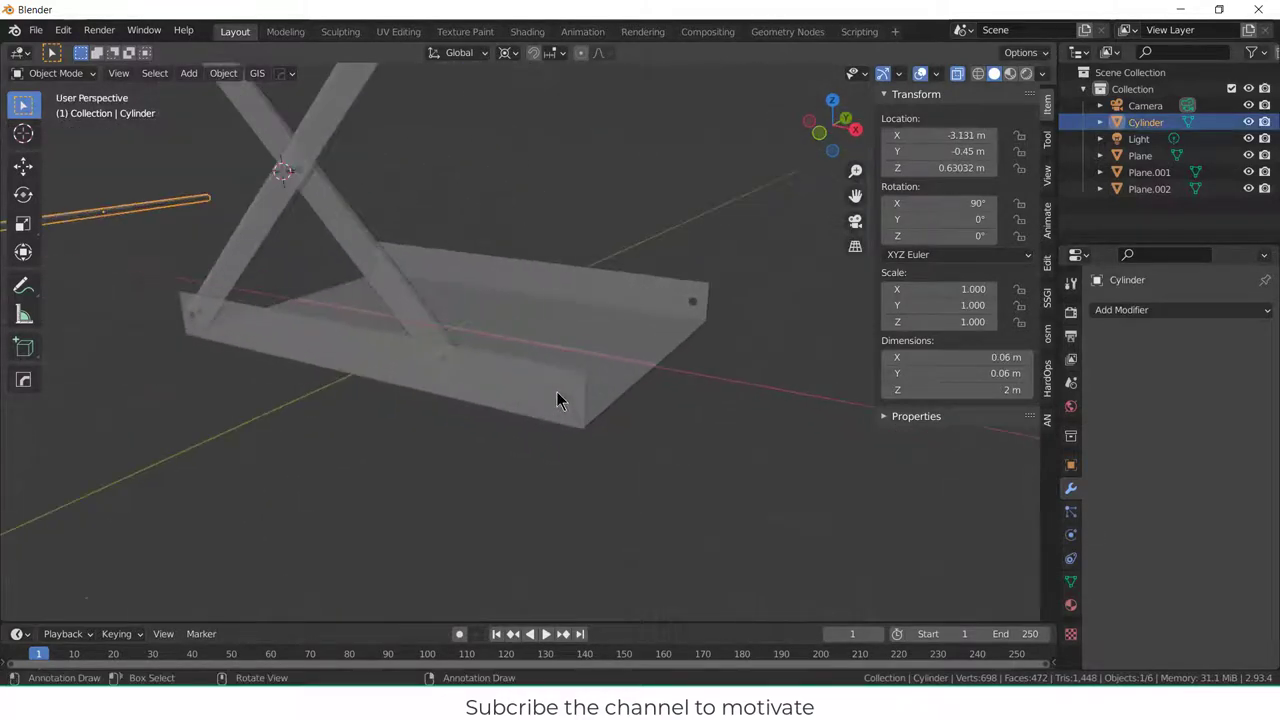
scroll(556, 400, up, 3)
click(571, 388)
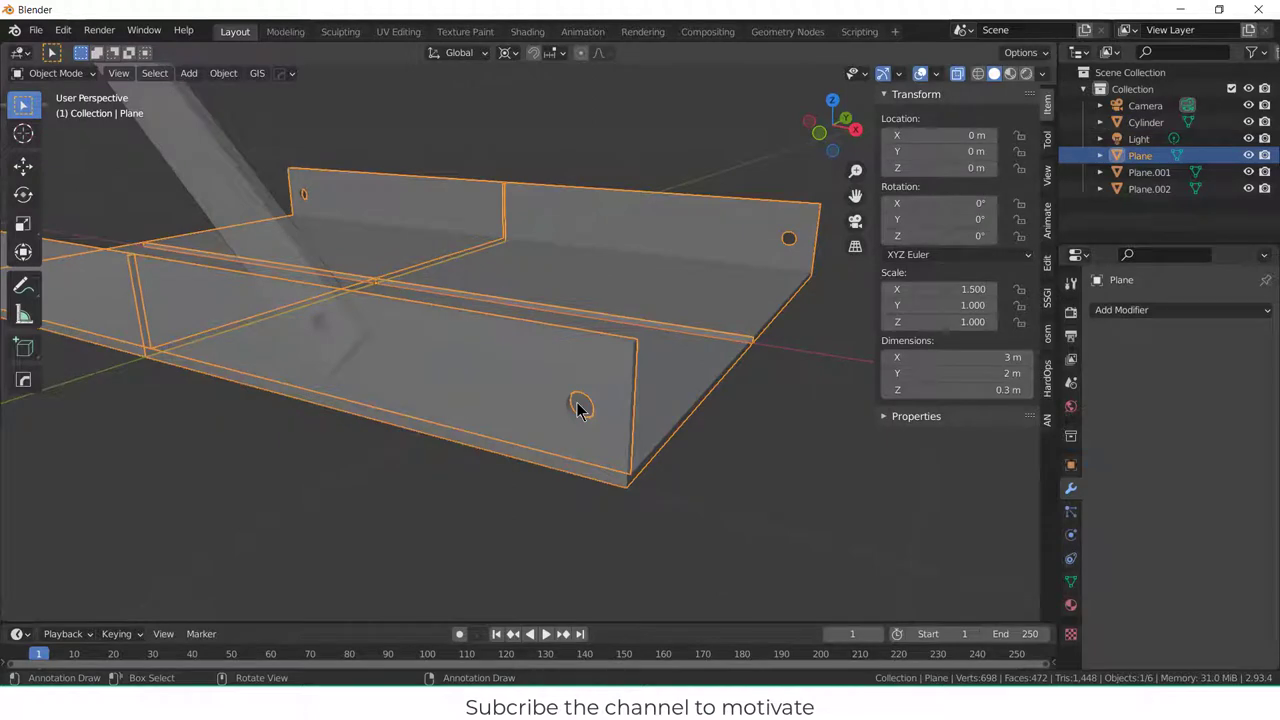
key(Tab)
scroll(575, 410, up, 6)
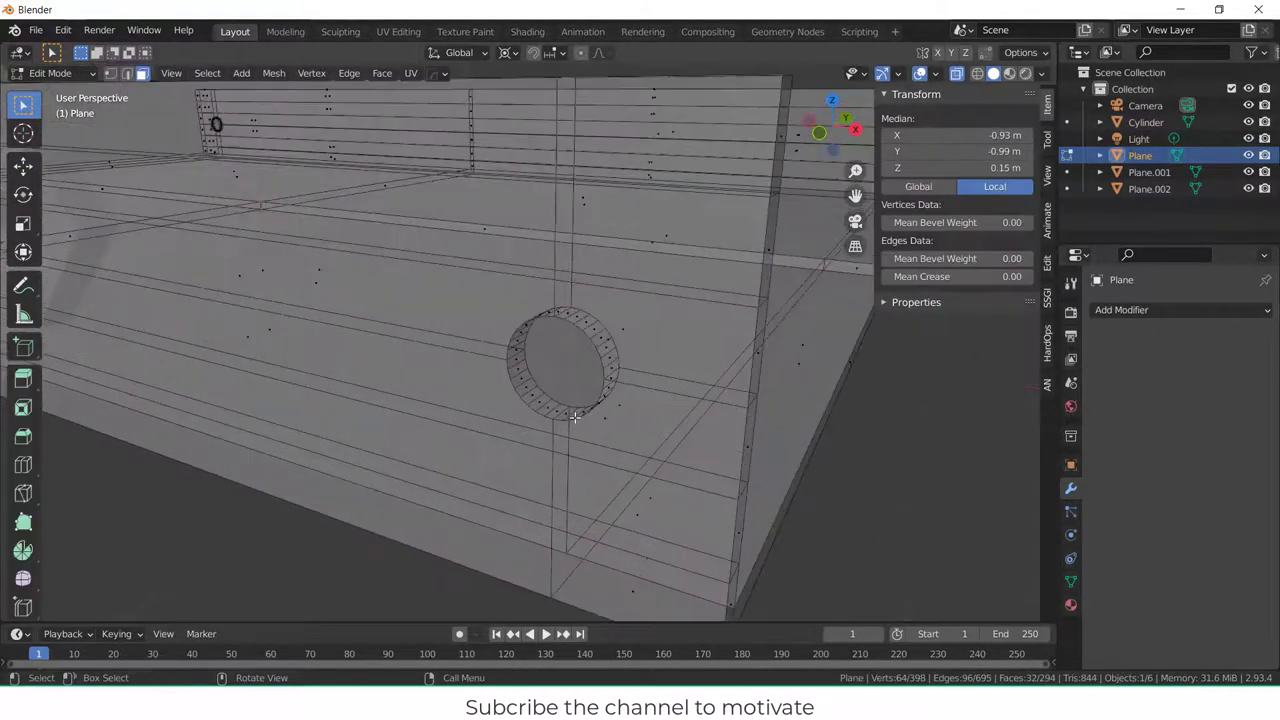
click(519, 386)
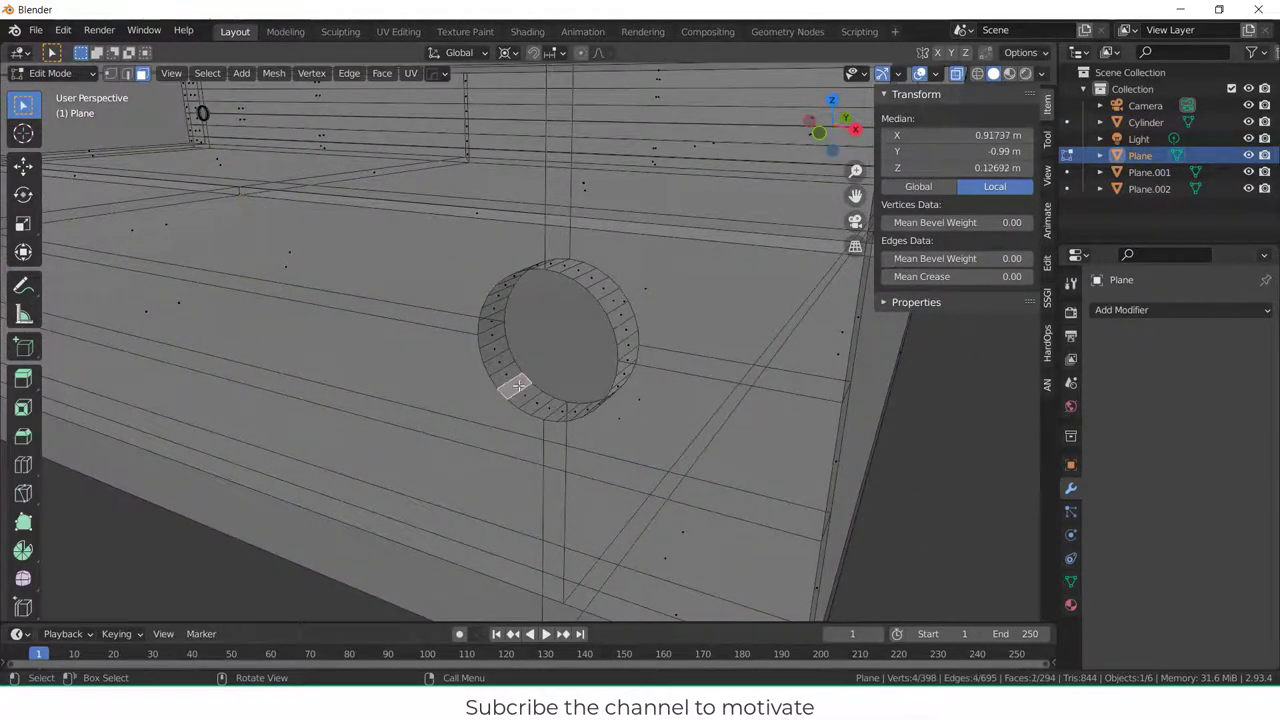
alt+click(519, 386)
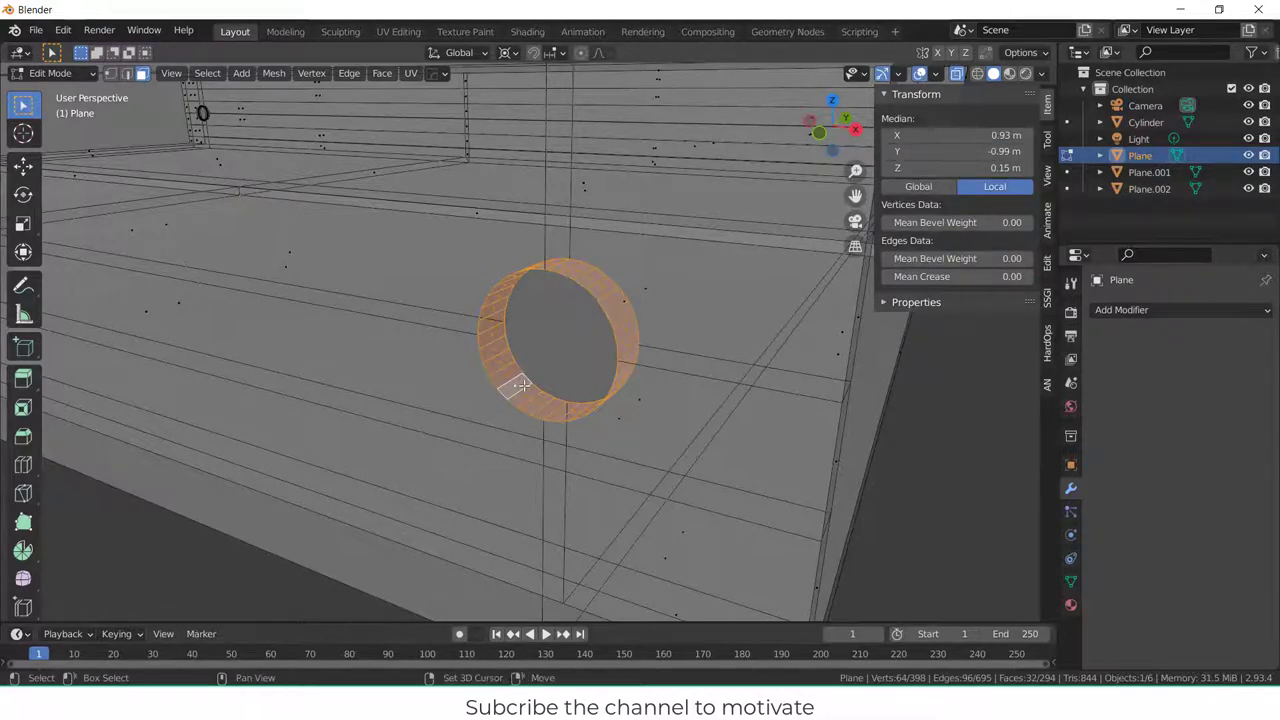
- Snap the 3D cursor to the hole's centre, return to Object Mode and select the rod Cylinder
key(shift+s)
click(513, 476)
scroll(513, 476, down, 8)
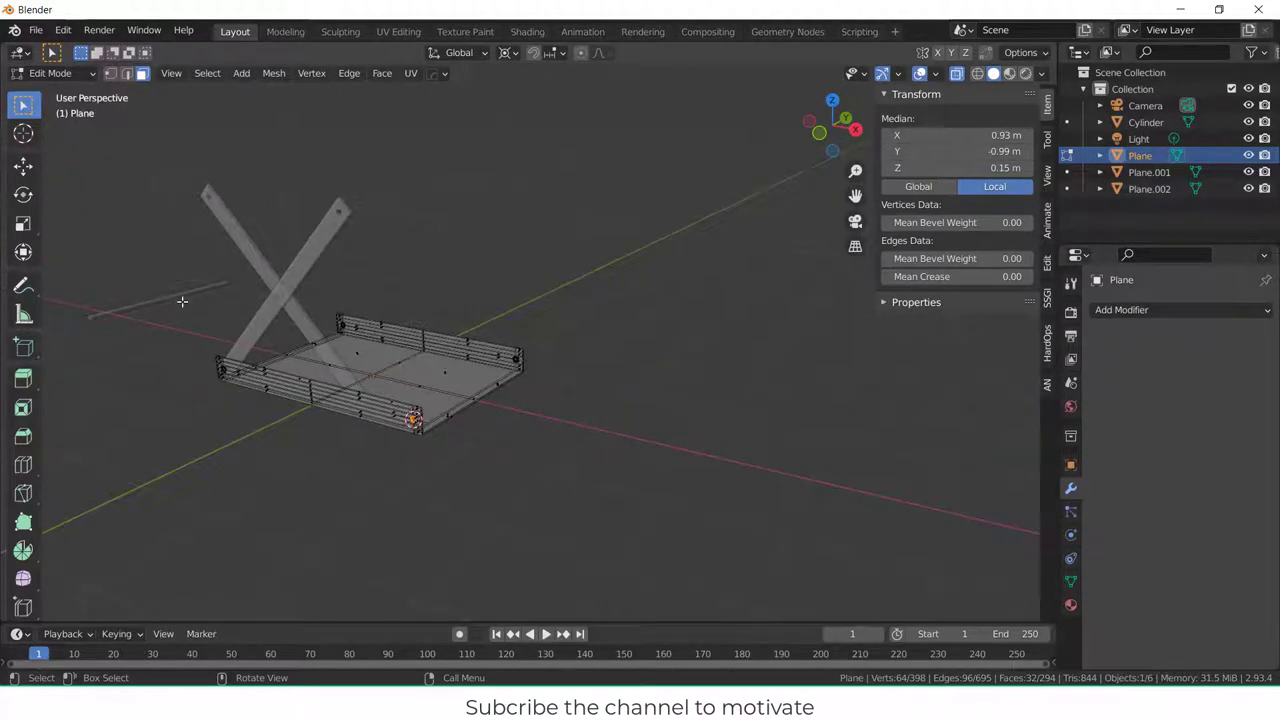
key(Tab)
click(119, 318)
- Move the rod Cylinder onto the 3D cursor at the hole's centre
key(shift+s)
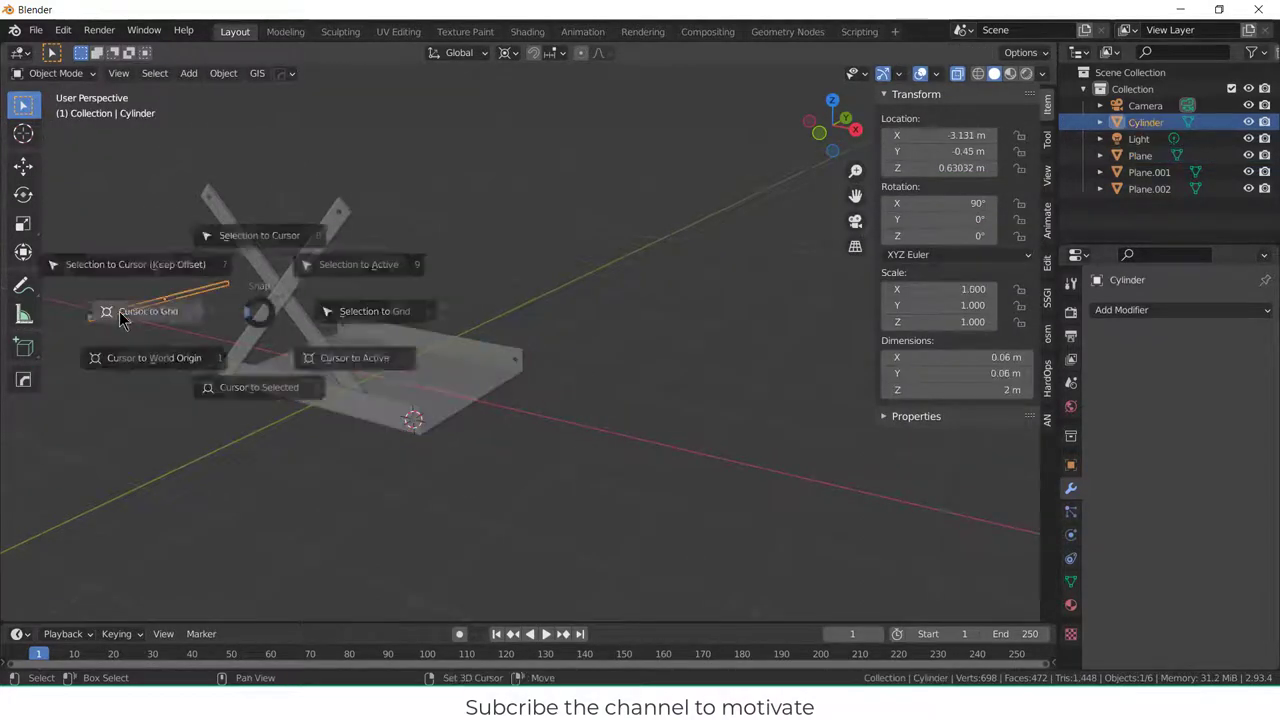
click(266, 222)
click(717, 430)
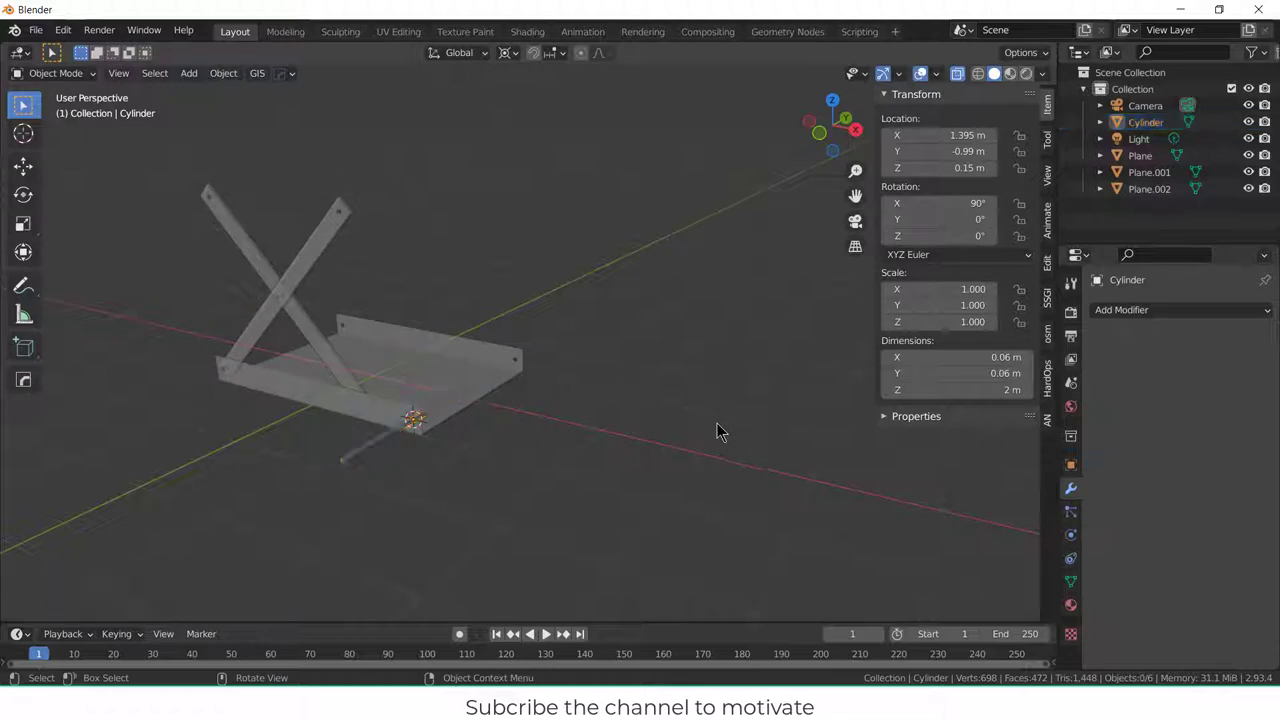
- In front view, duplicate the rod as Cylinder.001, offset 0.2375 m along X and slightly up
key(KP_1)
scroll(480, 410, up, 10)
scroll(352, 351, up, 5)
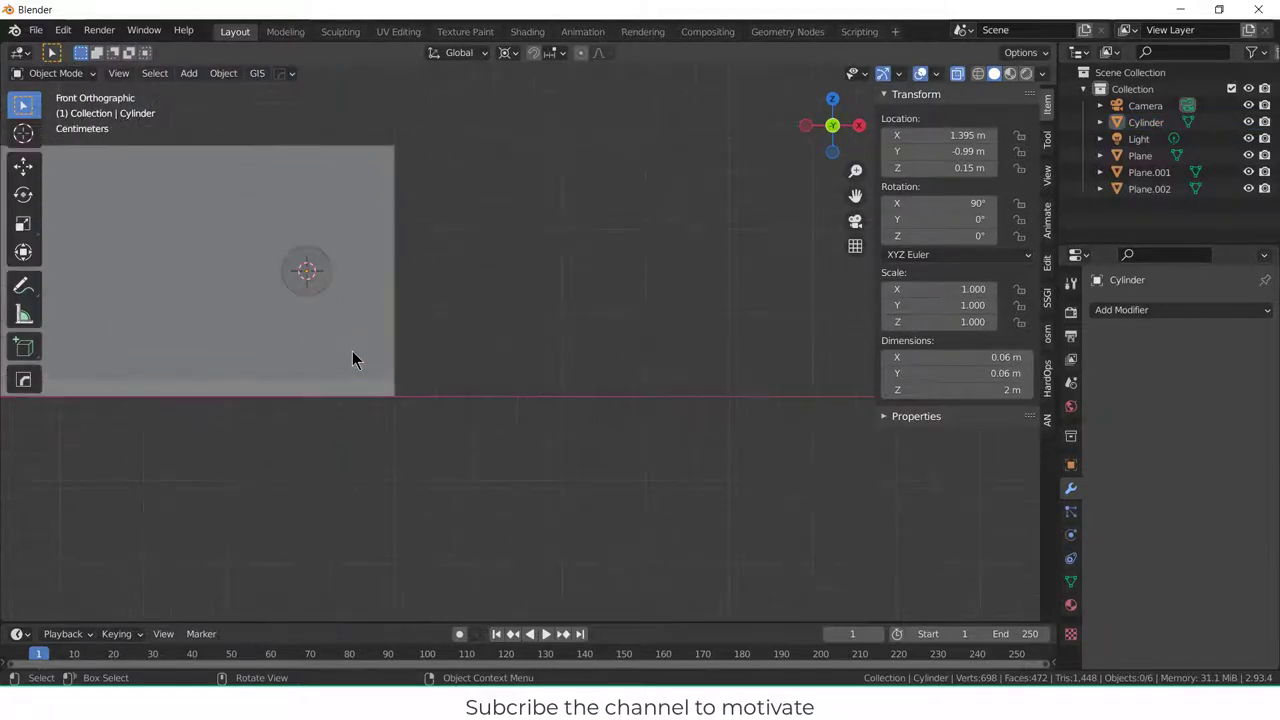
click(299, 196)
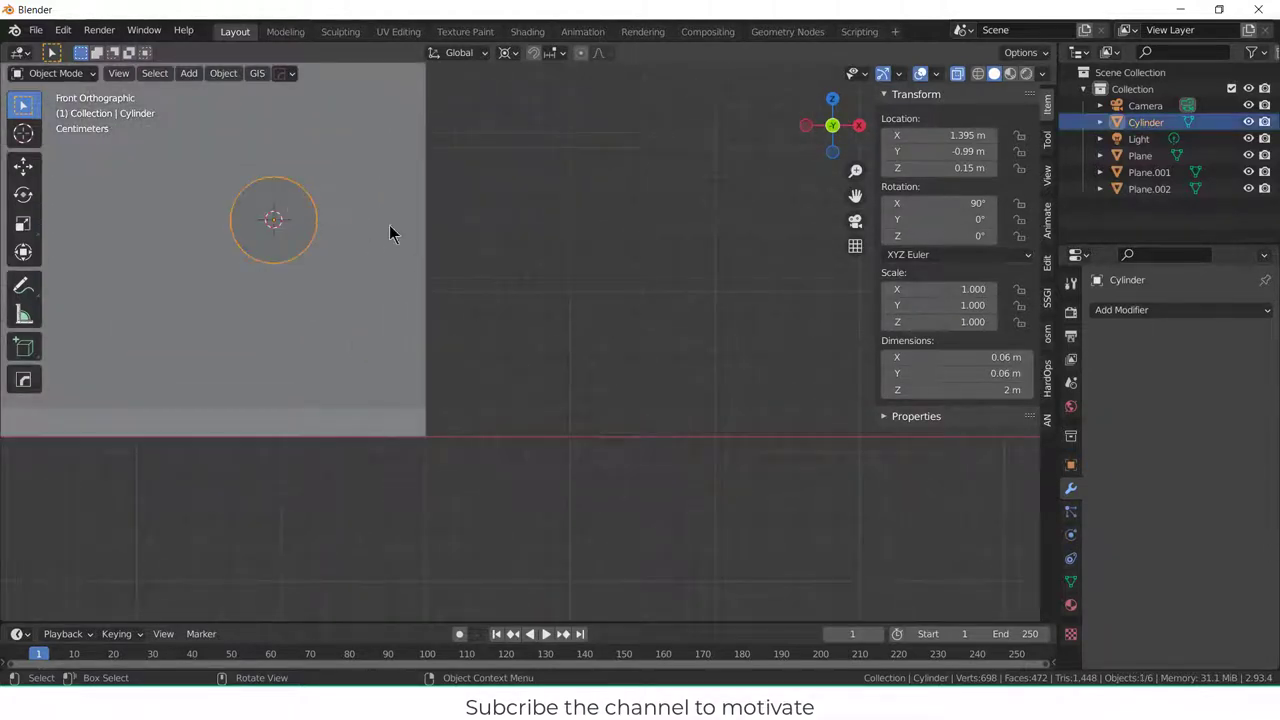
key(shift+d)
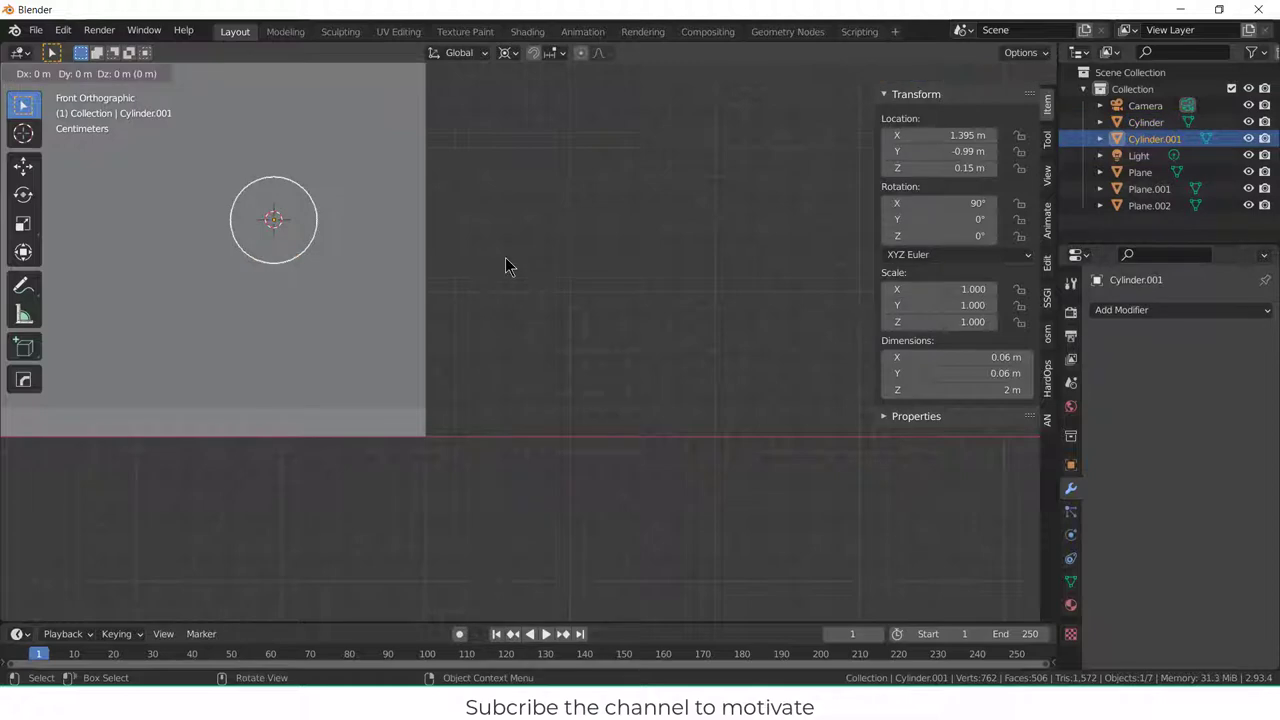
click(692, 286)
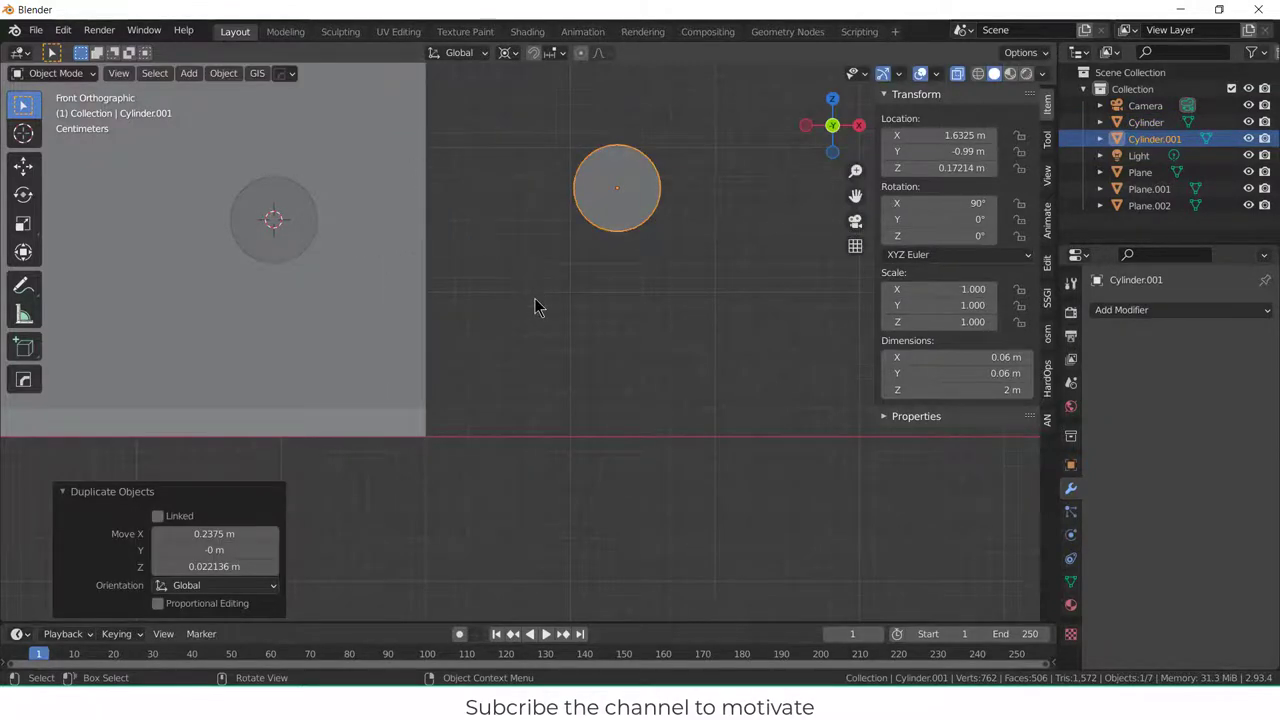
- Select the channel plane and frame the rod's circle in front orthographic view
middle_drag(537, 306, 646, 389)
key(alt+a)
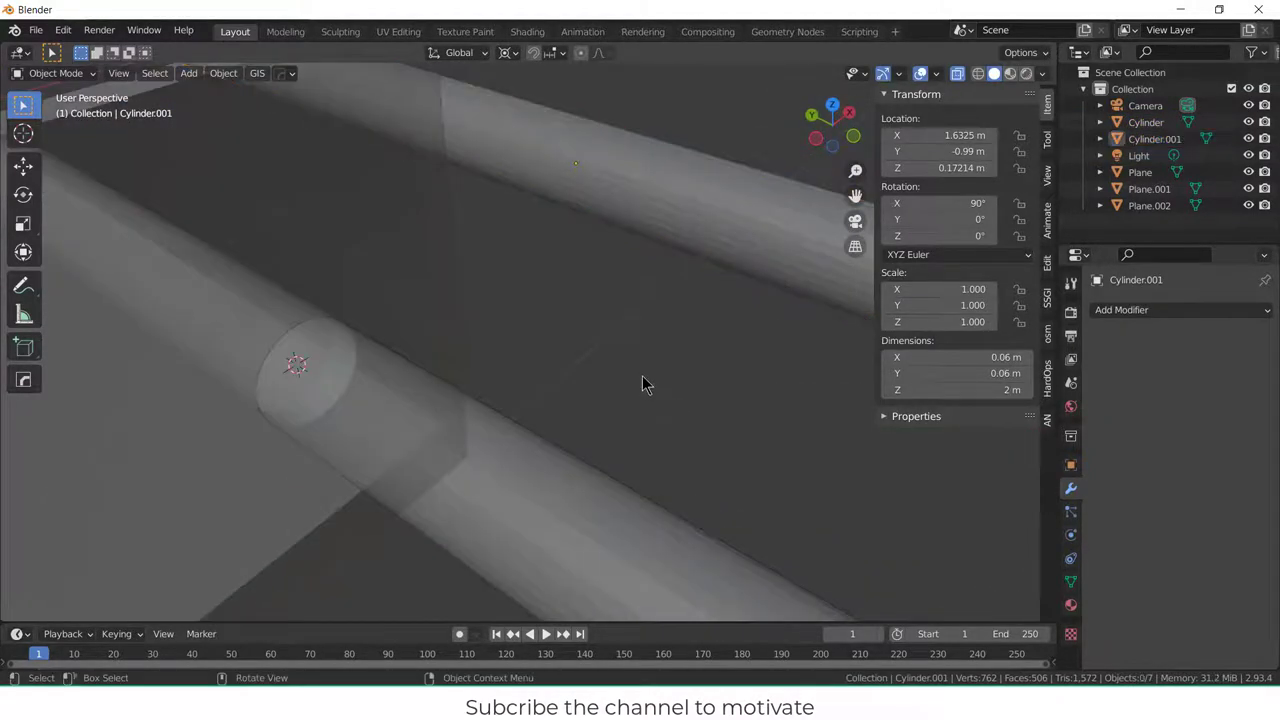
click(446, 314)
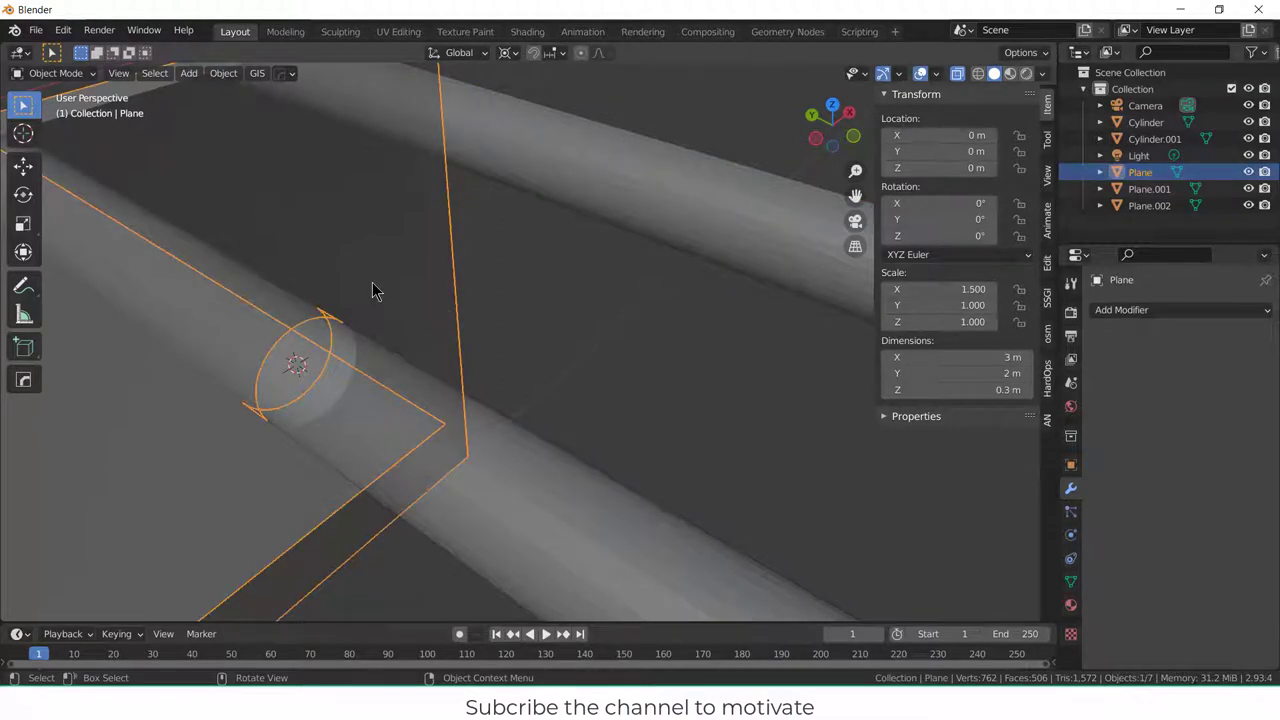
key(KP_1)
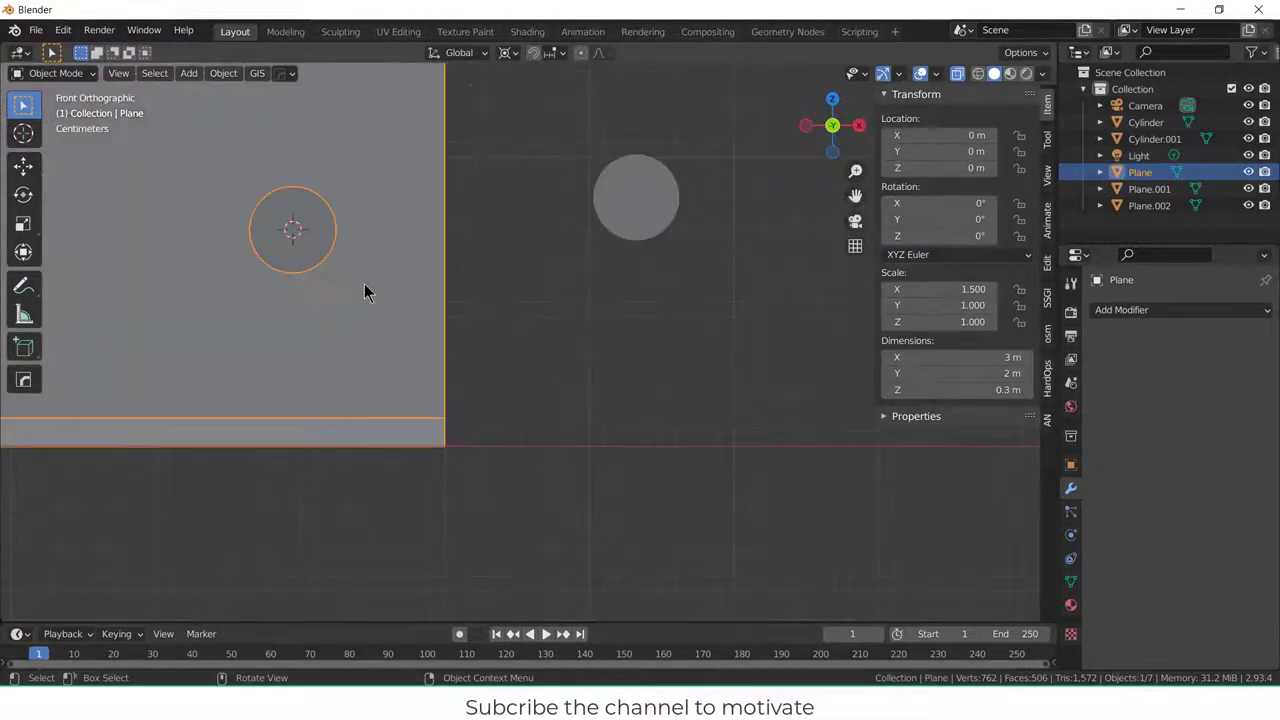
shift+middle_drag(365, 292, 477, 377)
scroll(520, 375, up, 2)
- Edit the original rod in wireframe vertex mode and box-select the left half of its circle
click(582, 375)
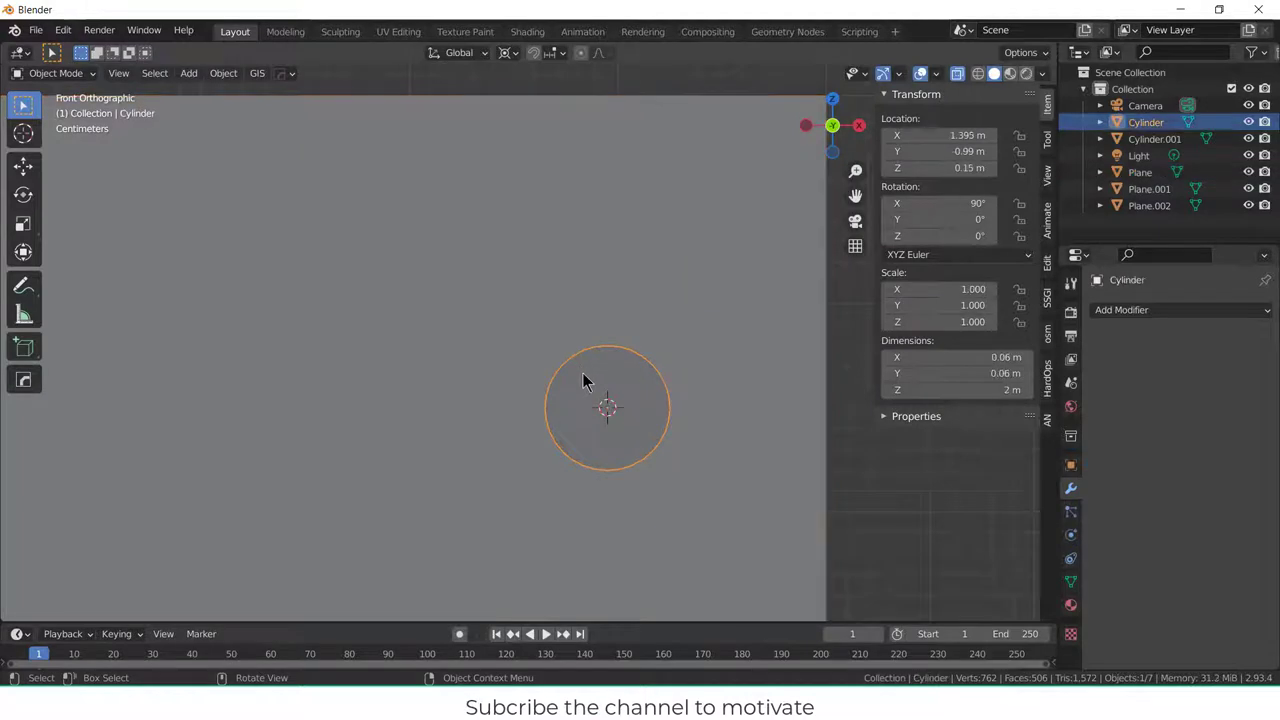
key(Tab)
scroll(583, 385, up, 3)
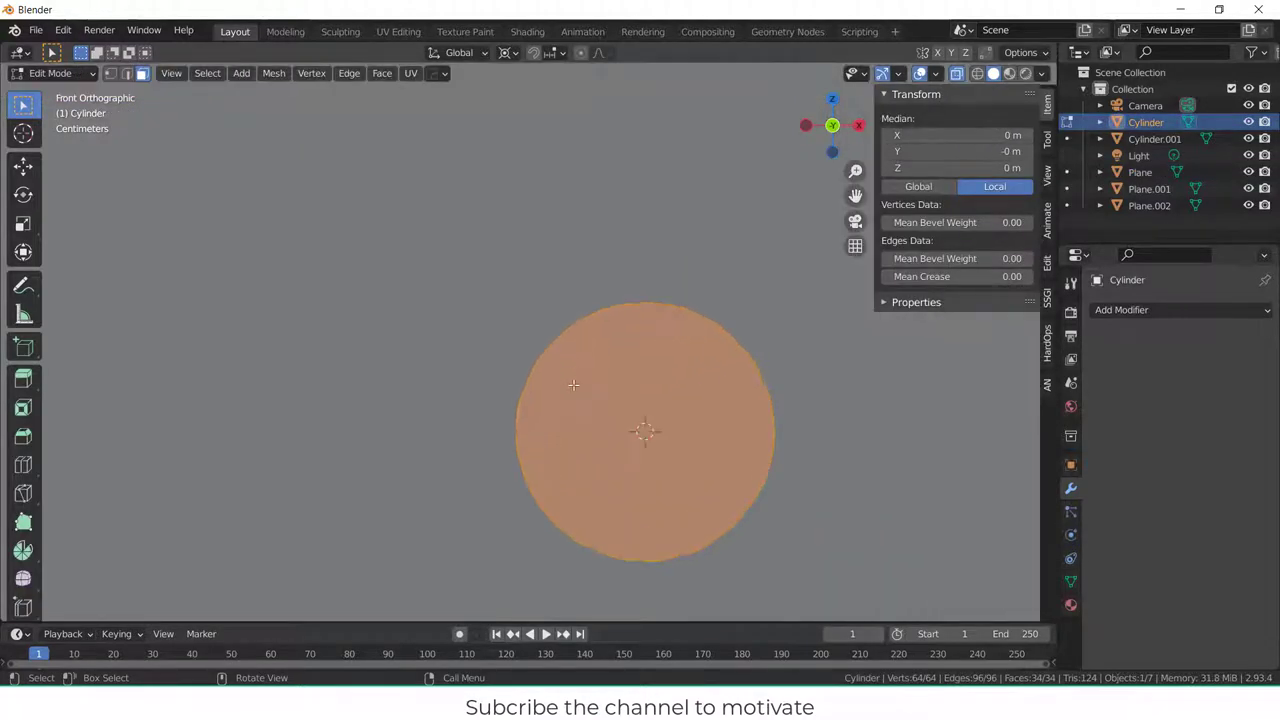
scroll(583, 389, up, 2)
shift+middle_drag(586, 391, 520, 263)
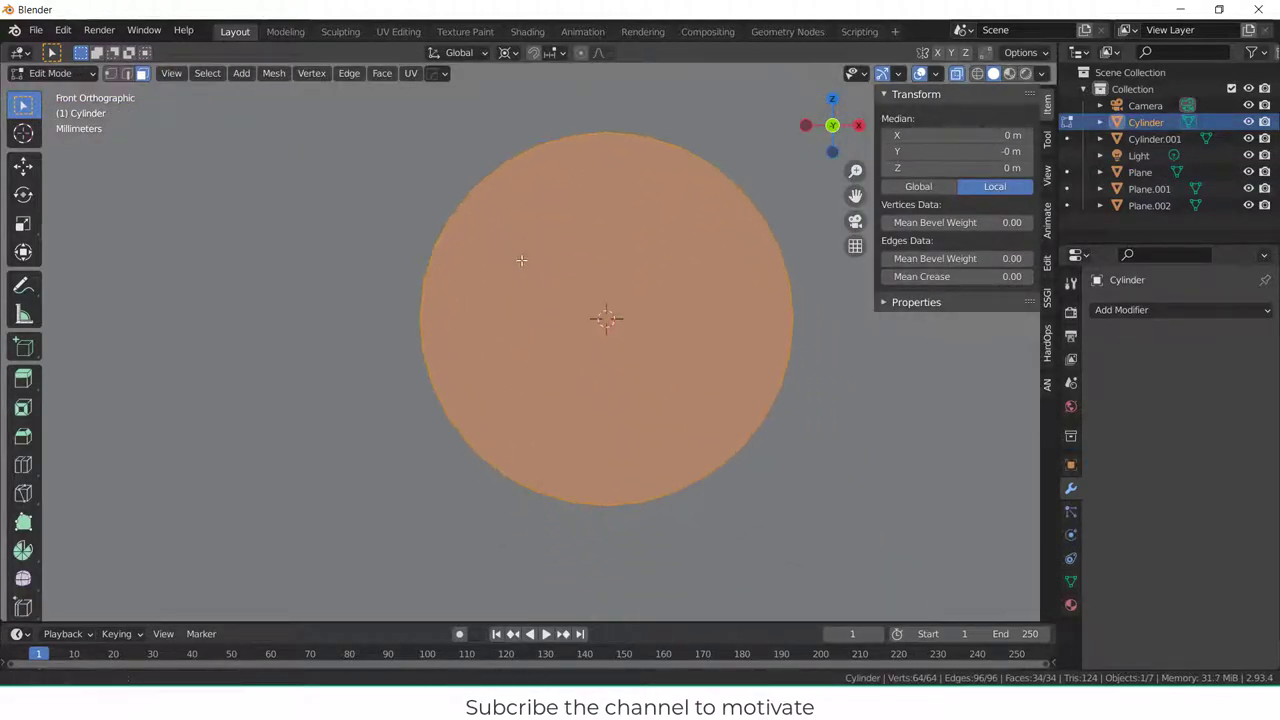
click(110, 73)
click(374, 117)
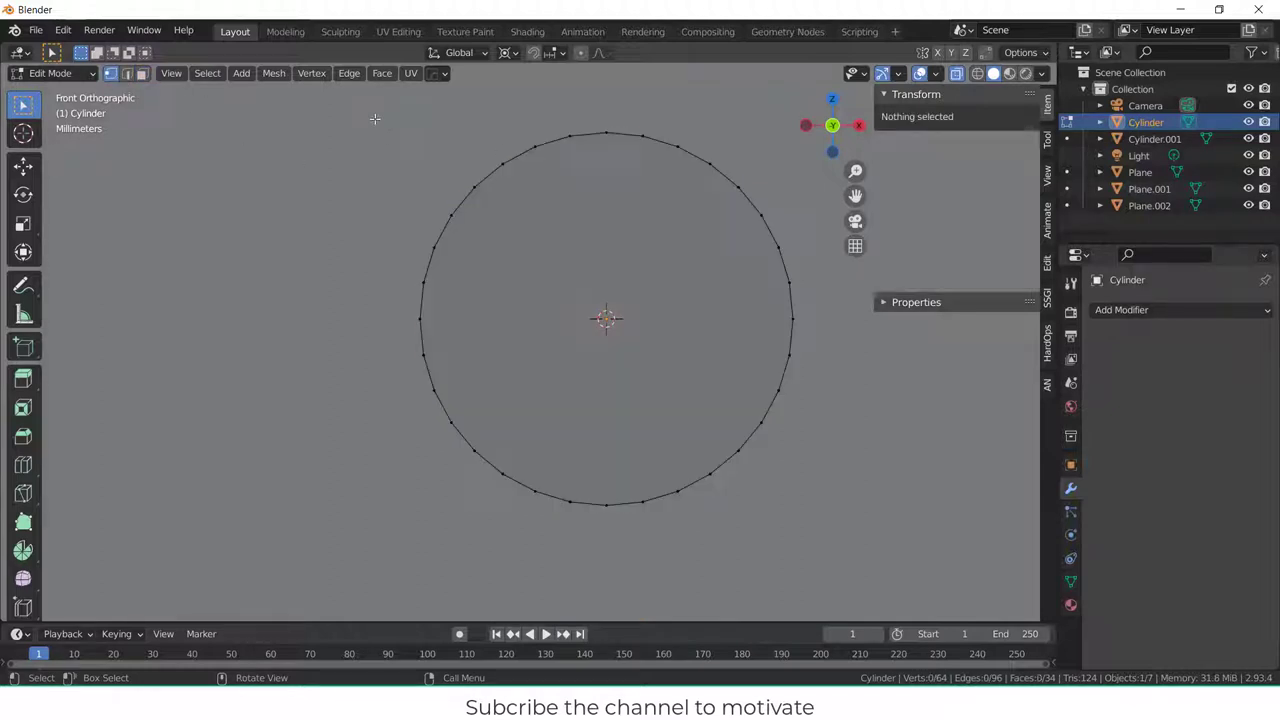
drag(341, 100, 625, 550)
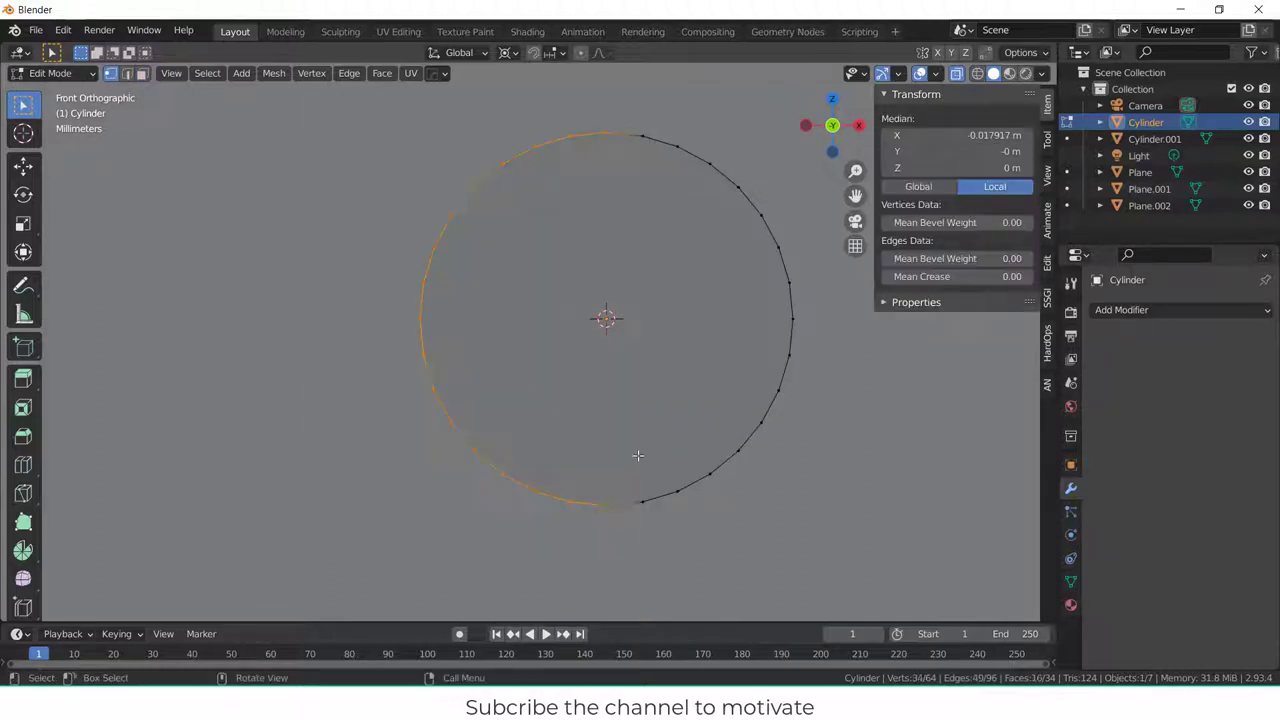
click(977, 73)
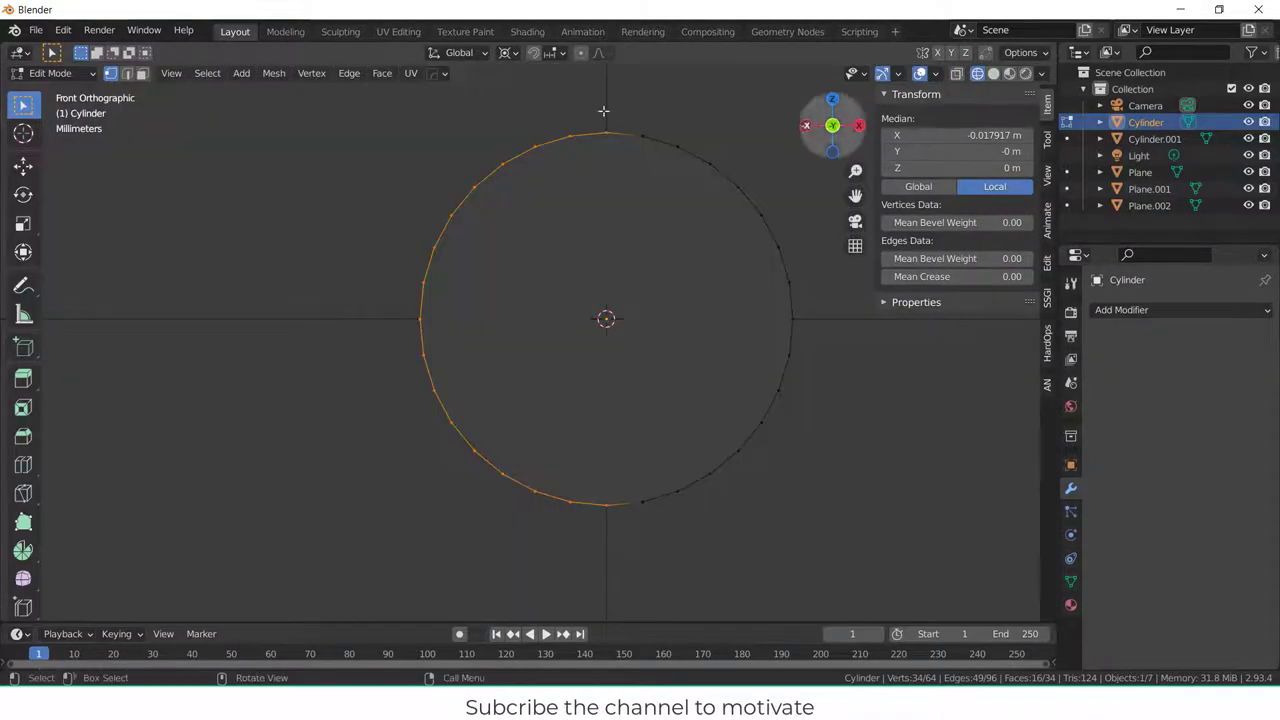
click(502, 163)
drag(307, 106, 631, 523)
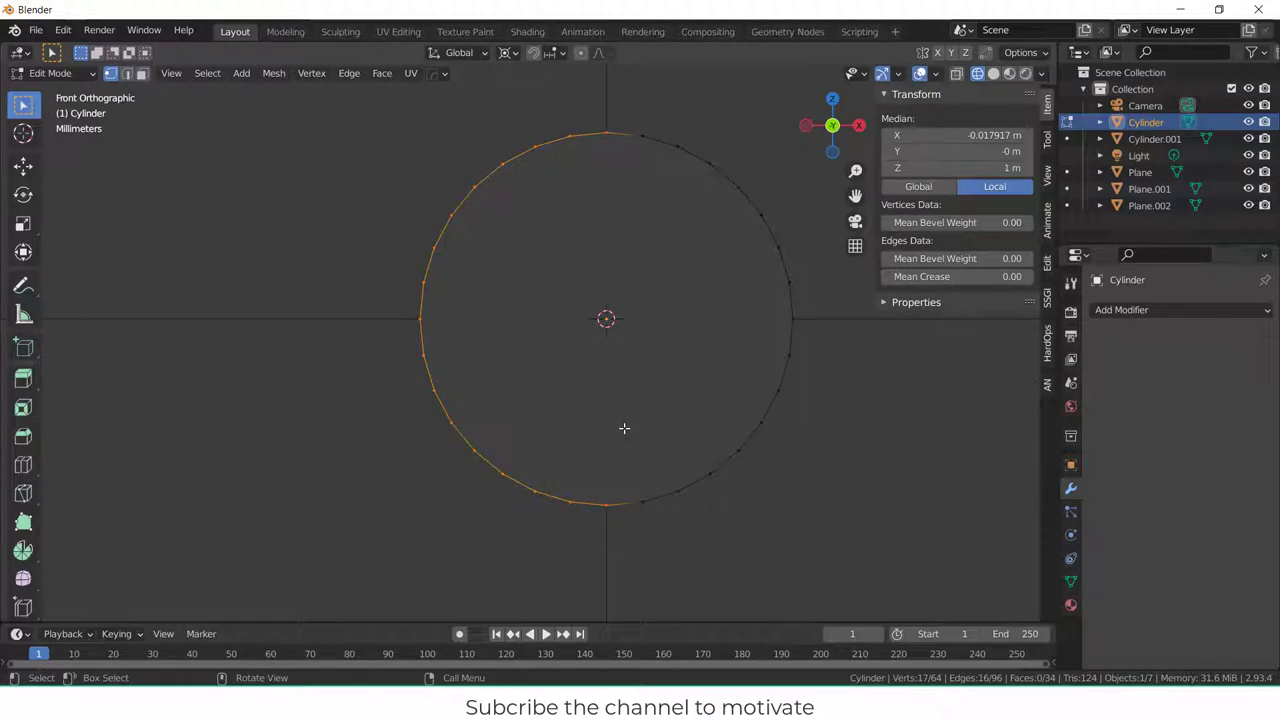
- Extrude the selected half-circle and move it -1.372 m along X into a slot-shaped arm
key(e)
key(Escape)
scroll(624, 428, down, 8)
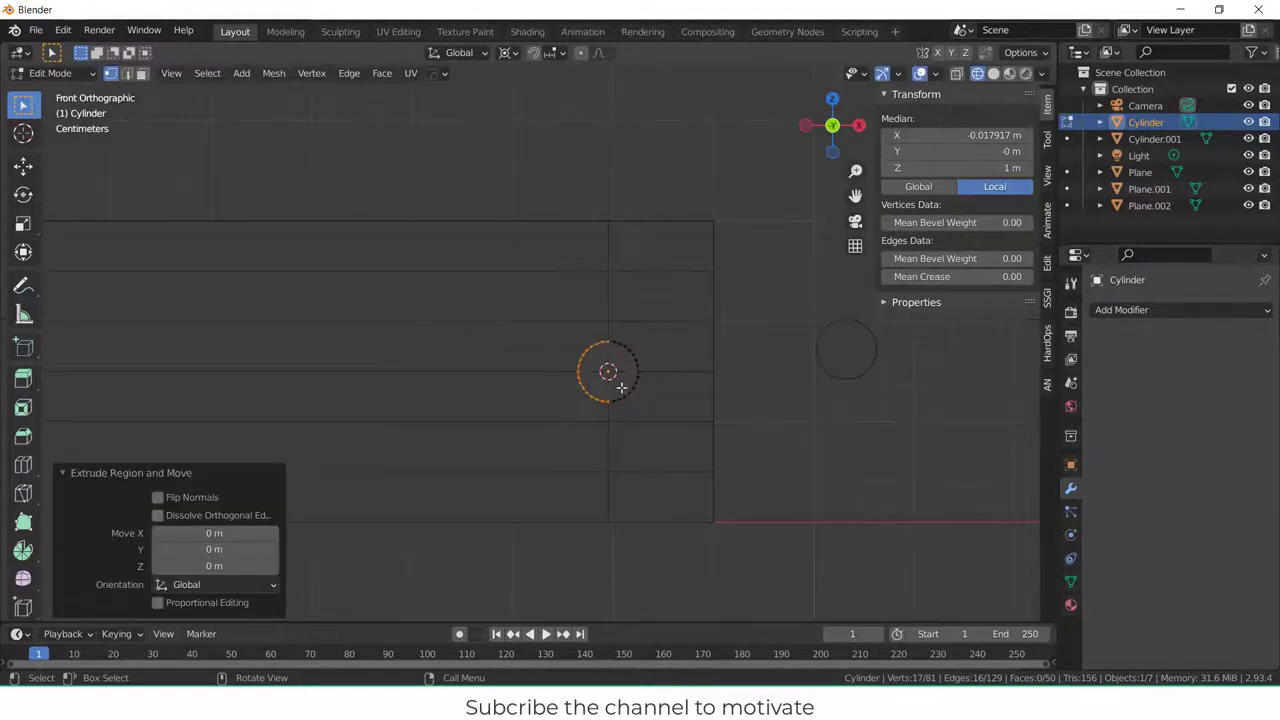
scroll(616, 400, down, 3)
shift+middle_drag(607, 437, 695, 438)
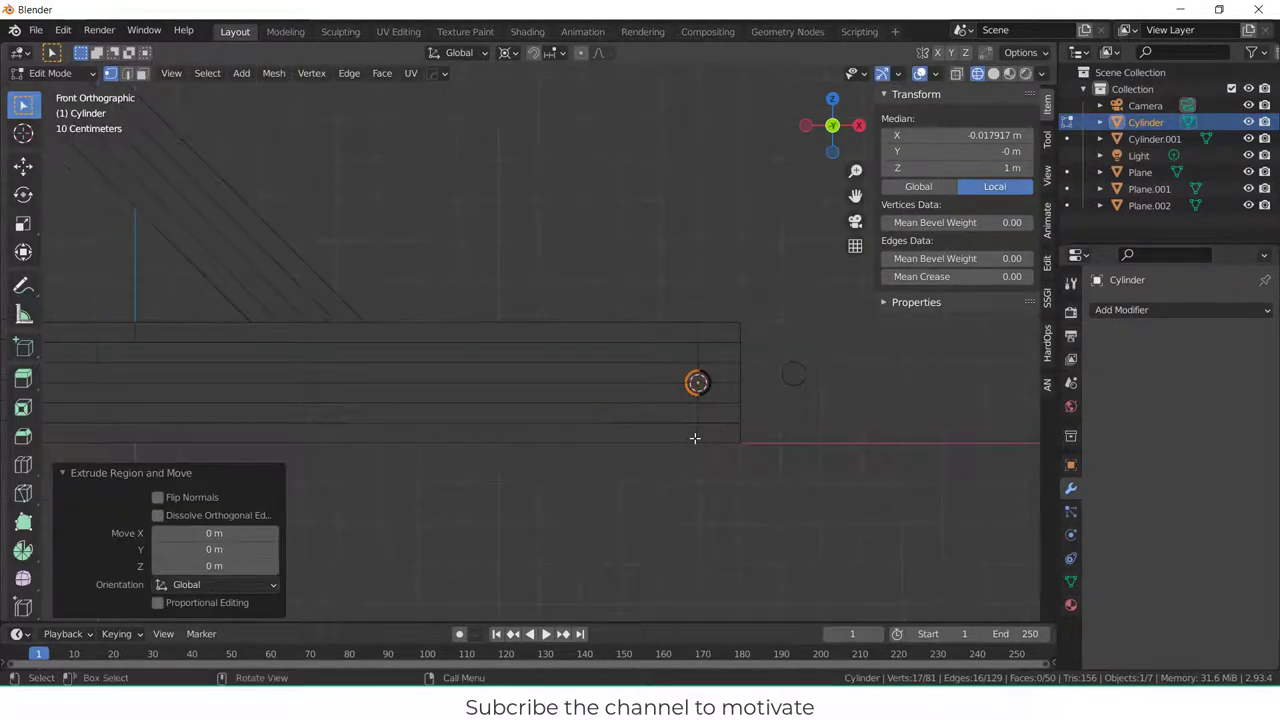
key(g)
key(x)
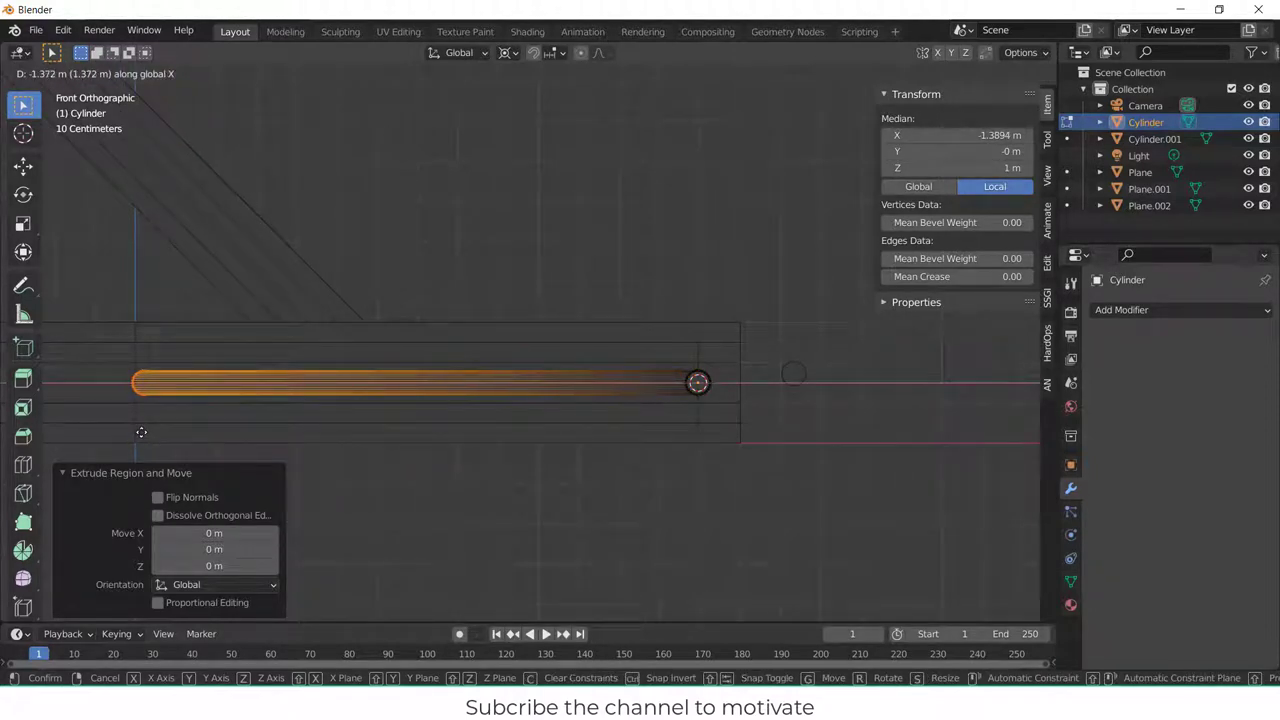
click(141, 432)
click(501, 481)
- Scale the arm's end loop to 0 and merge its vertices back onto the rod
key(Tab)
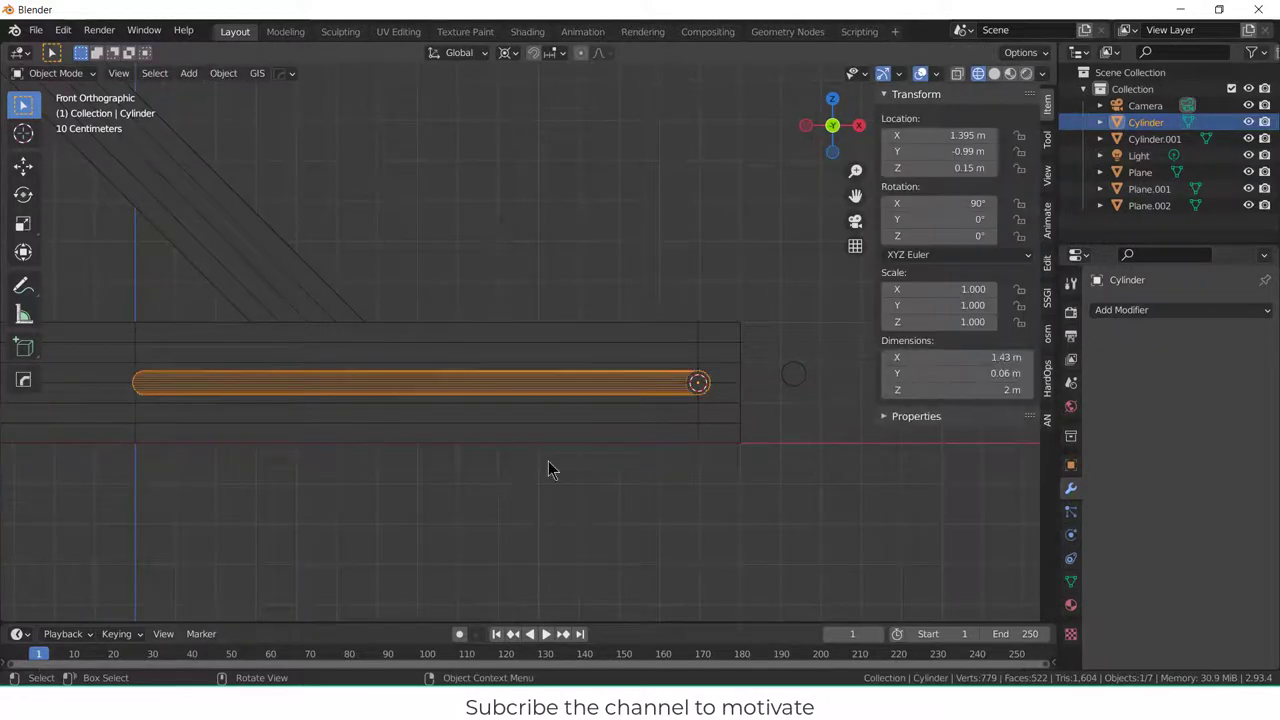
middle_drag(551, 466, 533, 491)
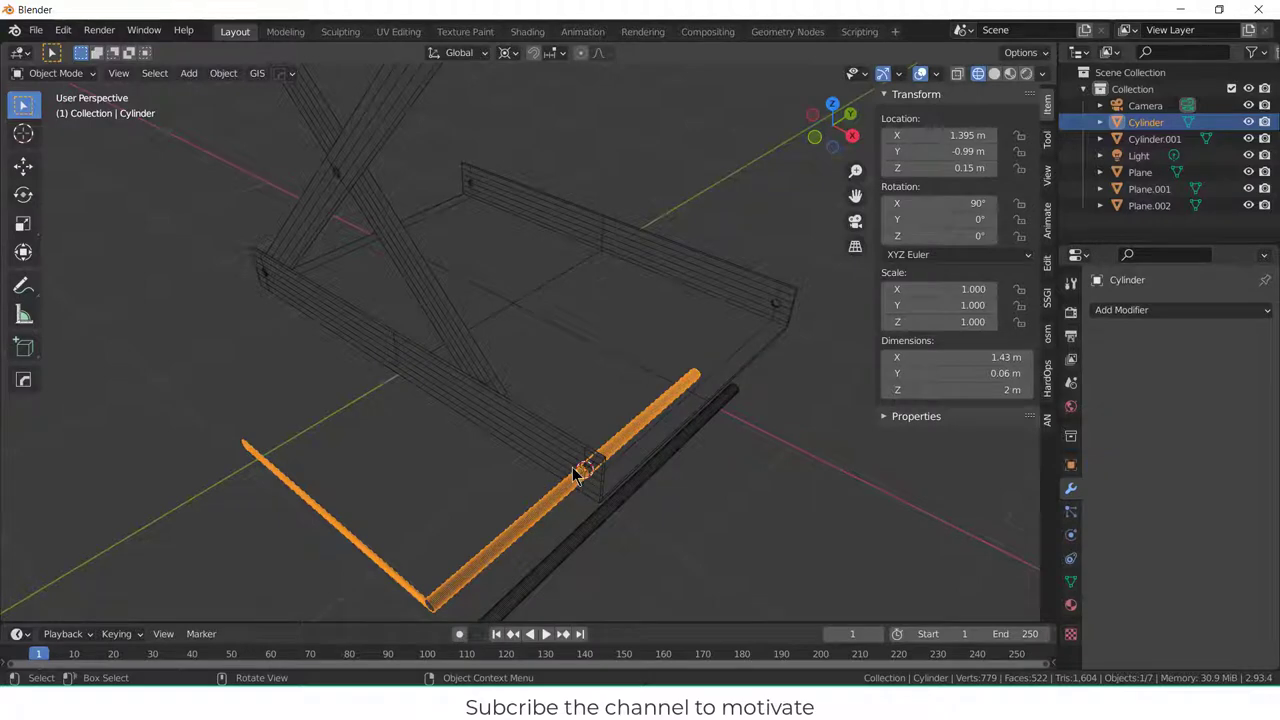
key(Tab)
alt+click(578, 474)
key(s)
key(0)
key(Return)
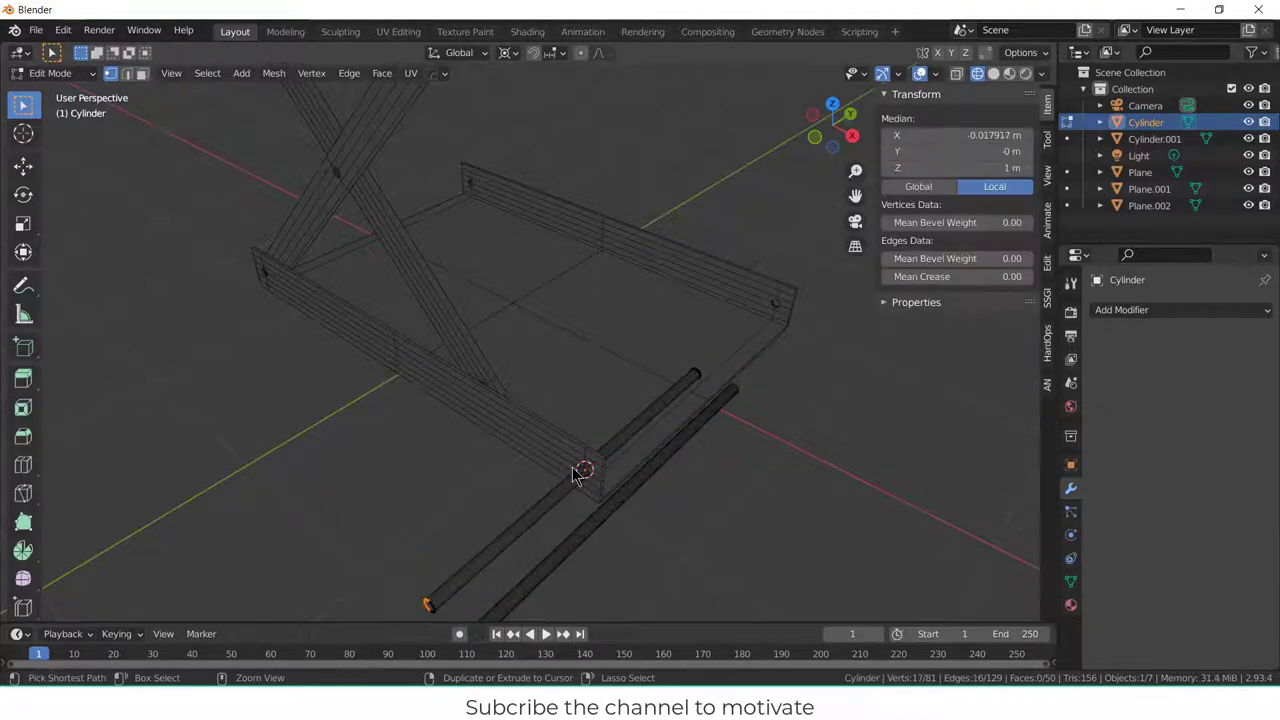
key(m)
click(578, 474)
- Select half of the rod's vertices with L and move them along X about -0.72 m
key(alt+a)
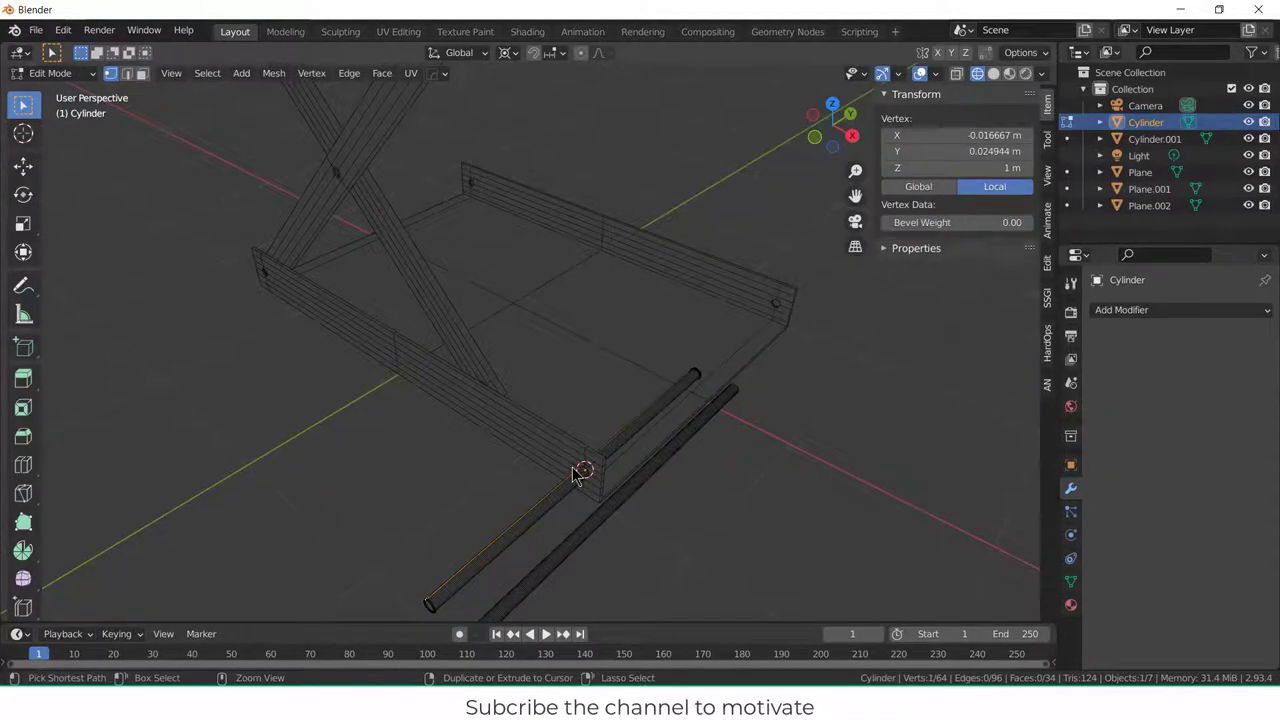
key(l)
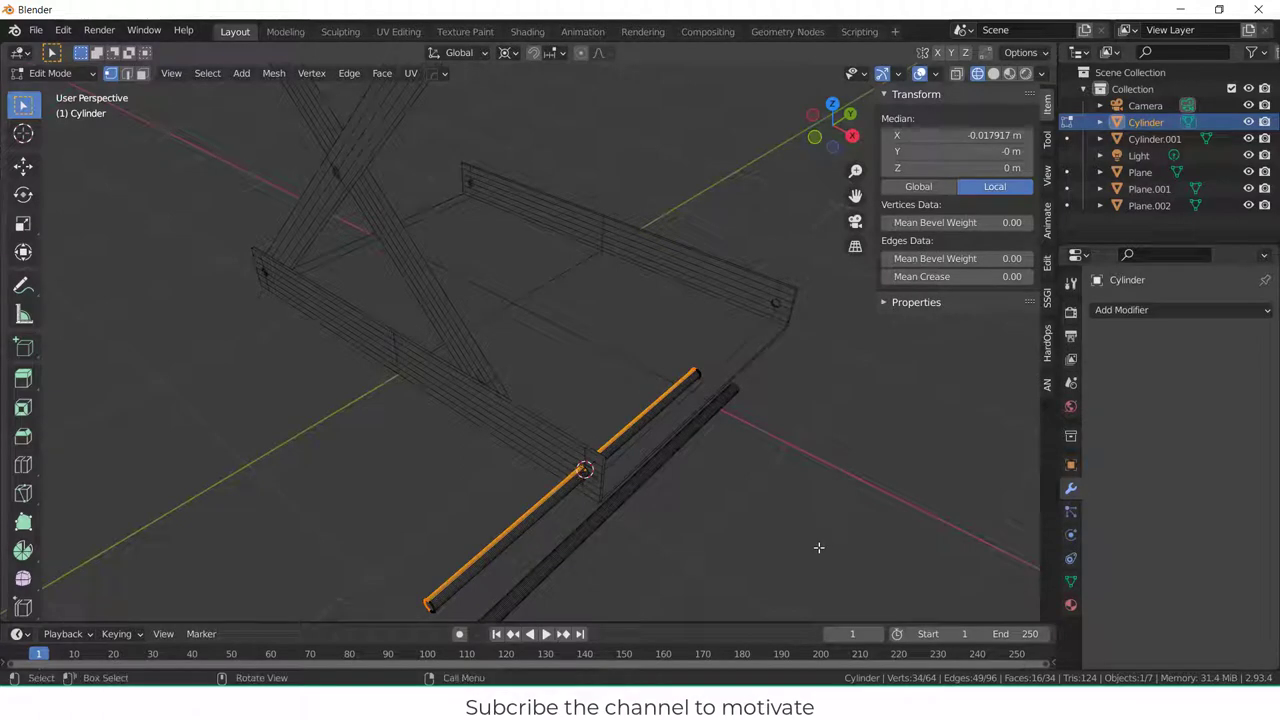
key(g)
key(x)
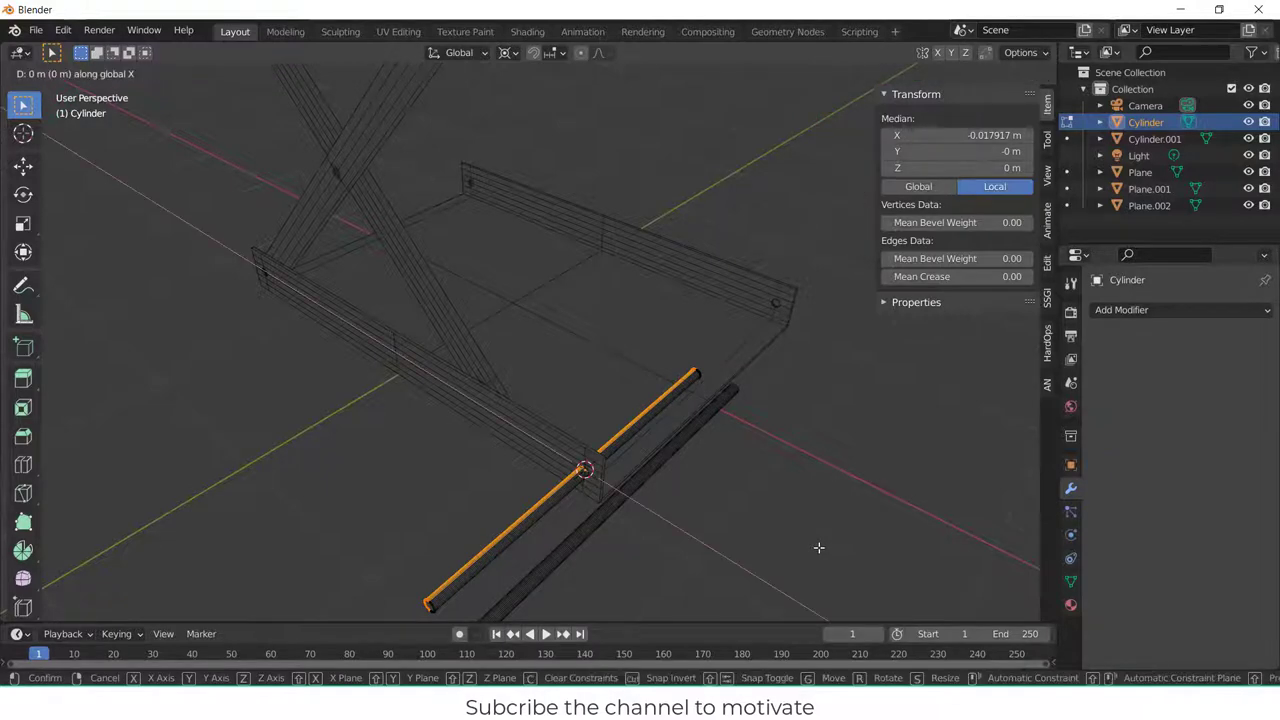
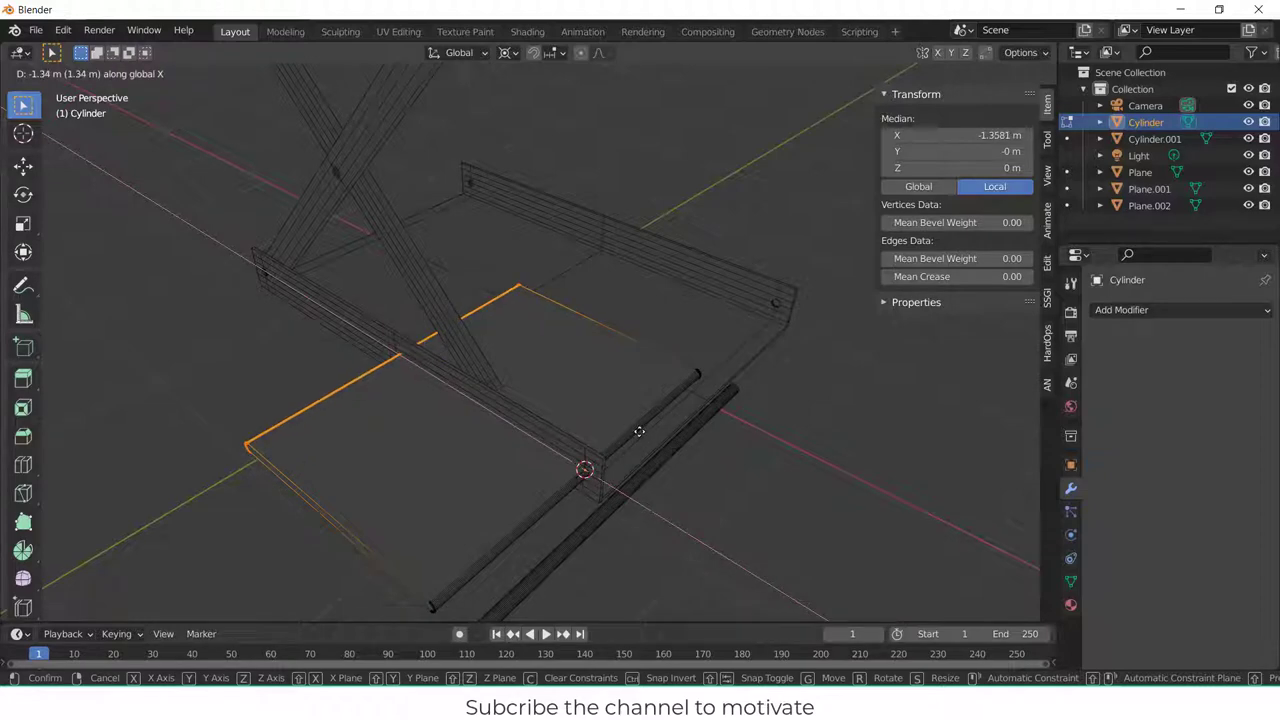
- Confirm the X move of the board's edges, then select the board in Object Mode and shift it along Y
click(648, 437)
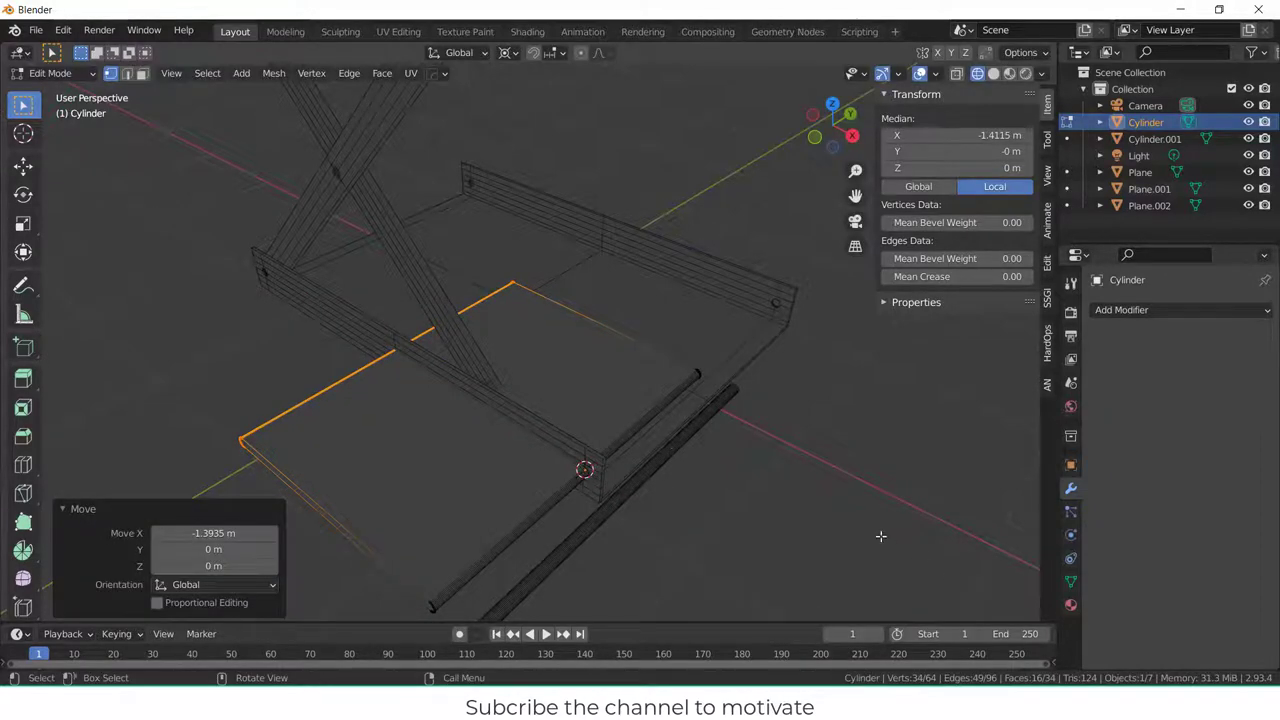
key(alt+a)
key(Tab)
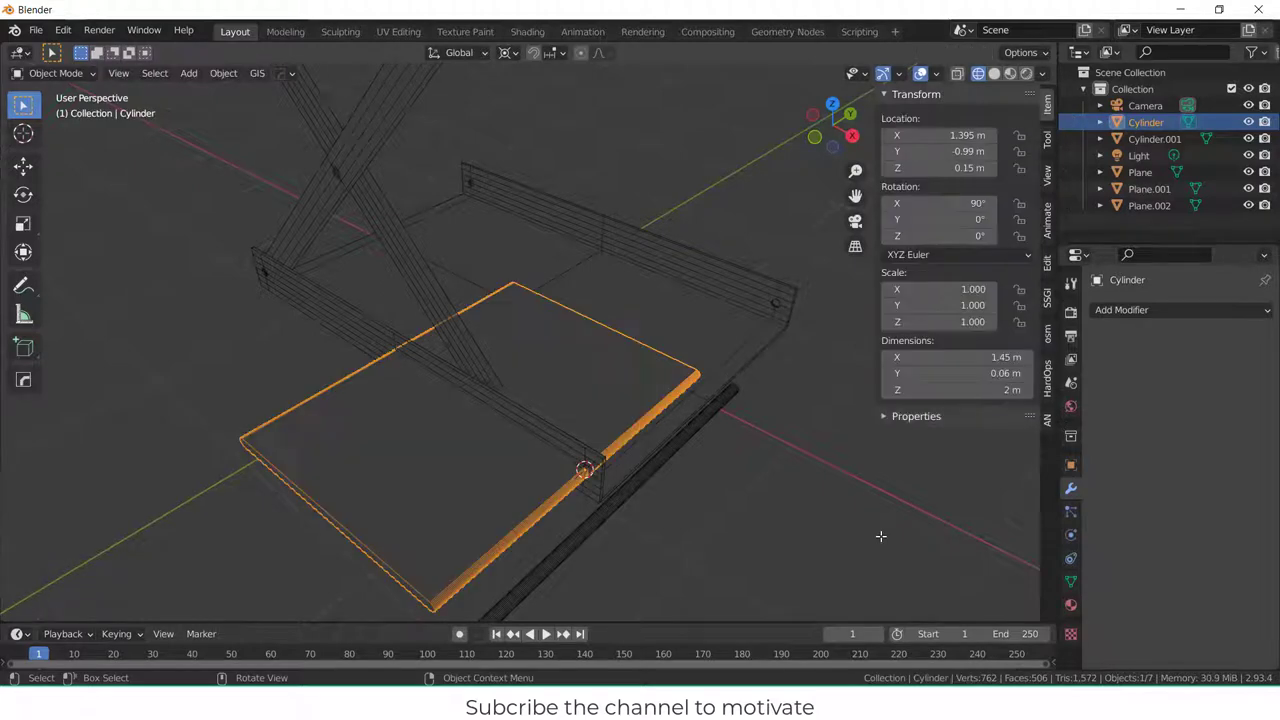
click(645, 410)
click(652, 408)
key(g)
key(y)
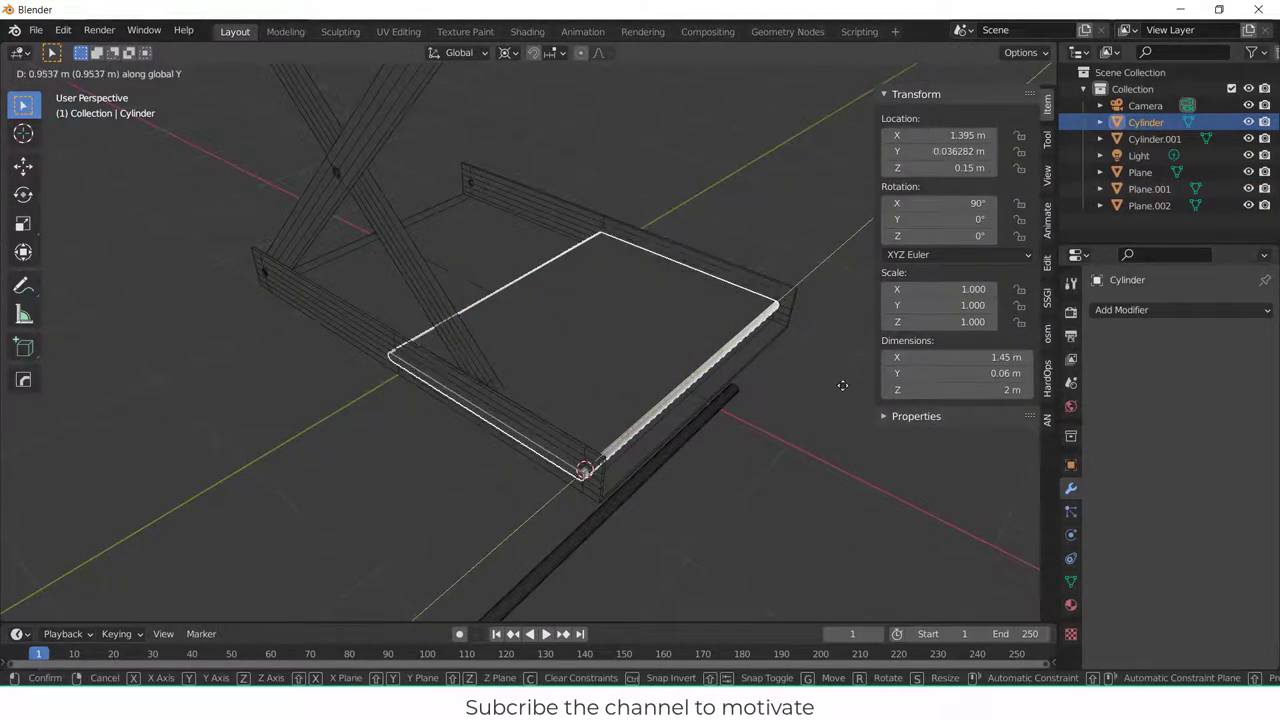
click(842, 385)
- Stretch the board to scale 1.307 (2.61 m long) and reposition it to Y 0.065963 m
key(s)
key(y)
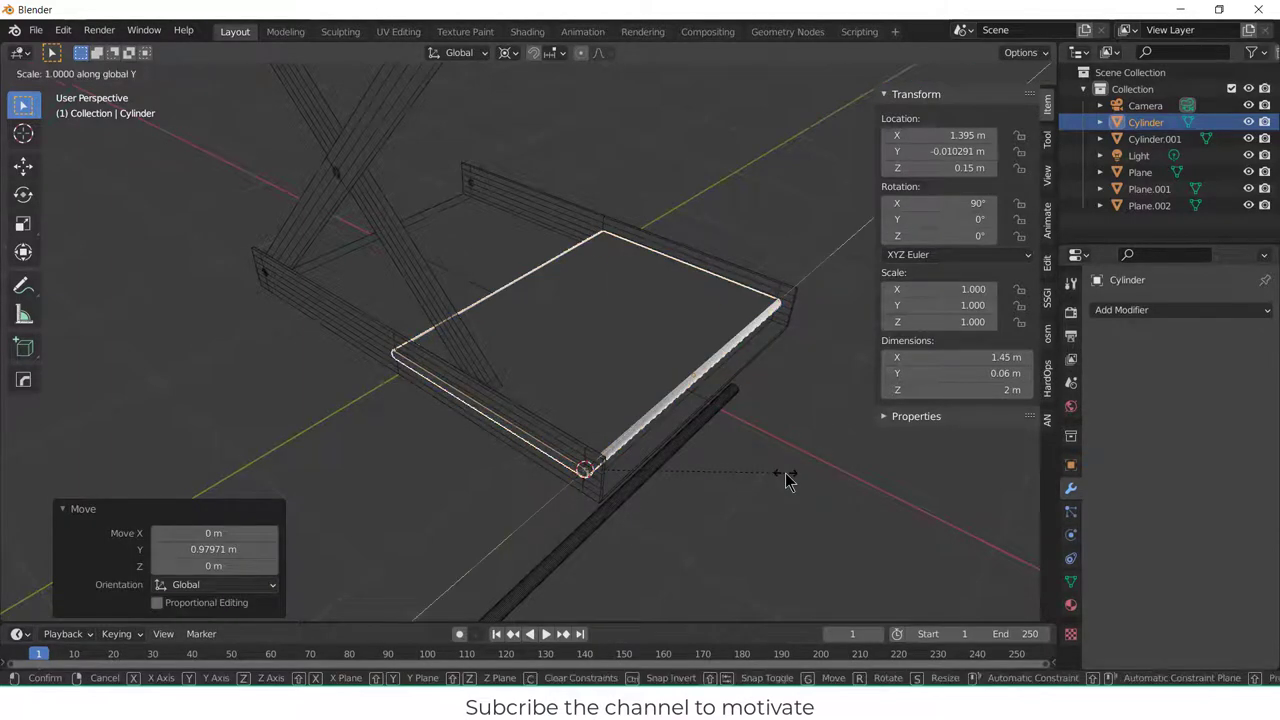
click(840, 480)
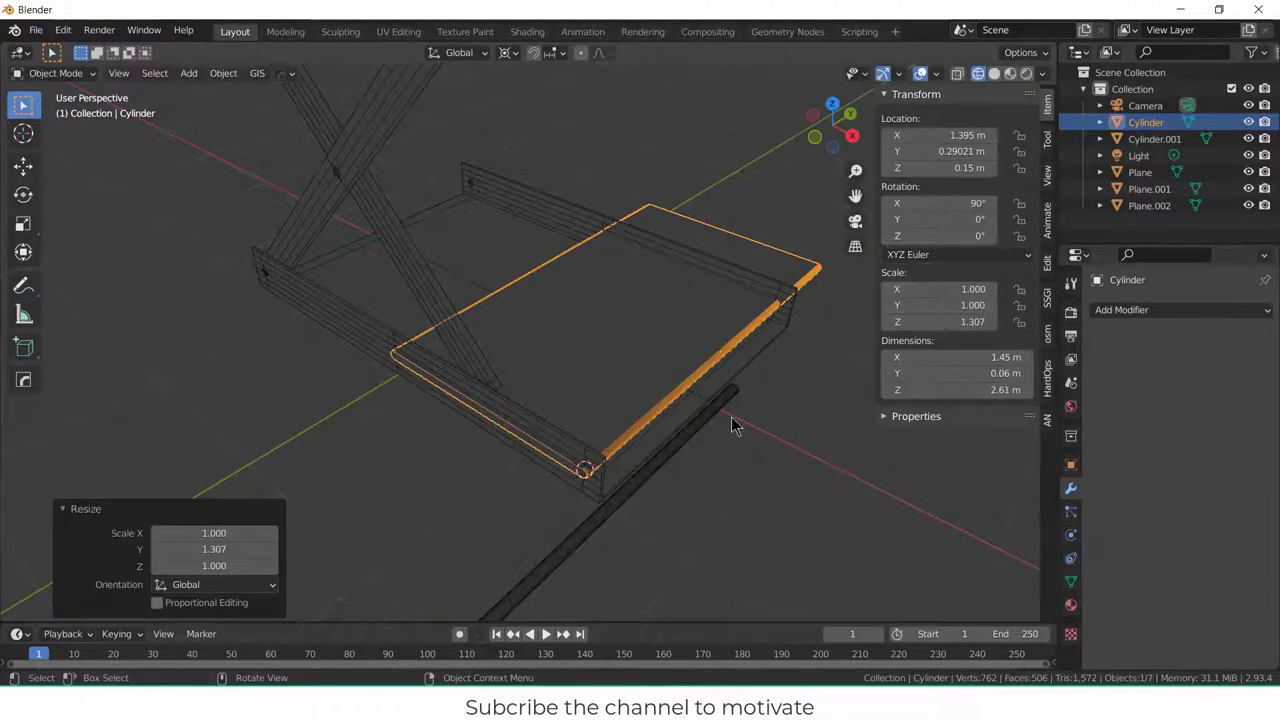
key(g)
key(y)
click(703, 450)
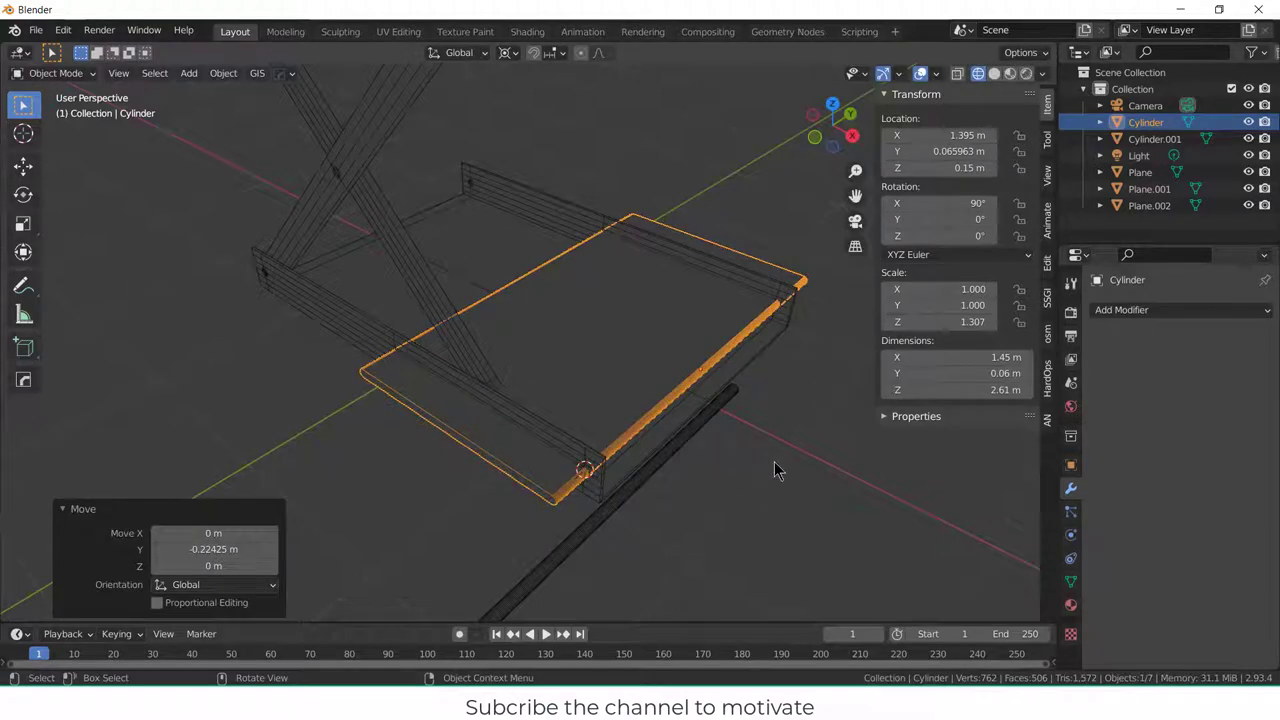
key(KP_1)
- Add a Boolean modifier to the tray Plane with Cylinder as the cutting object
click(702, 465)
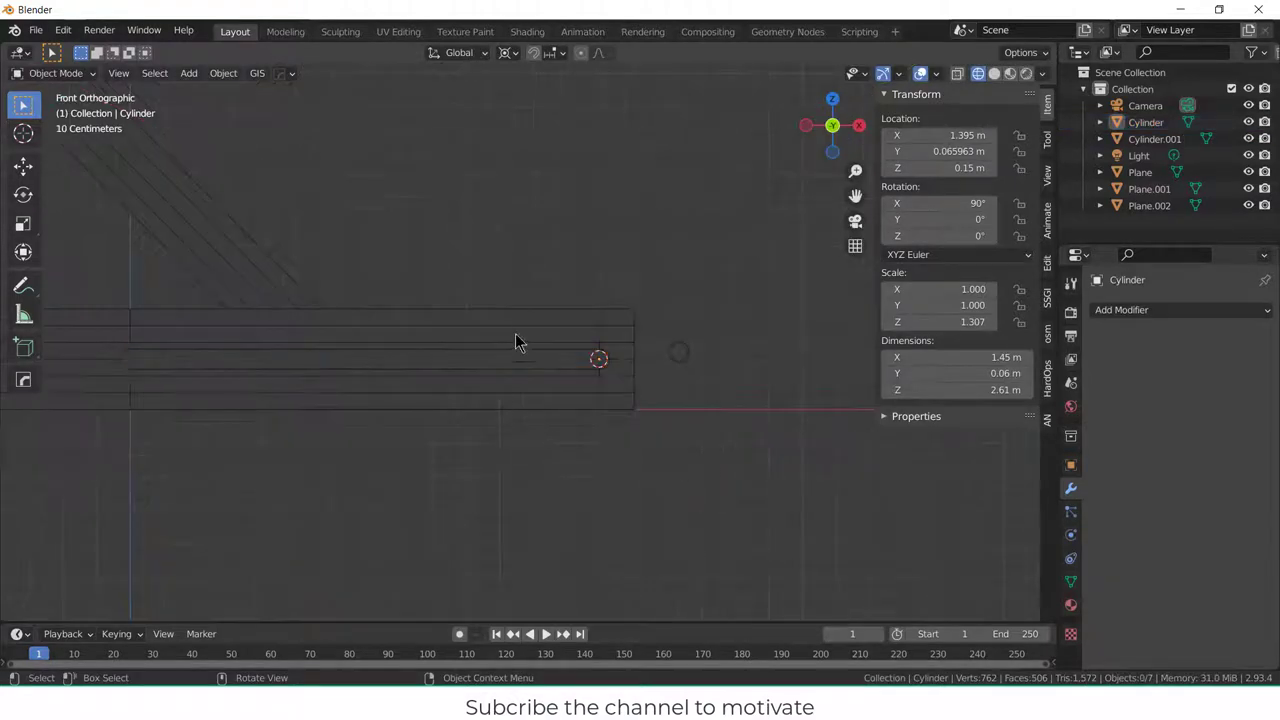
click(597, 337)
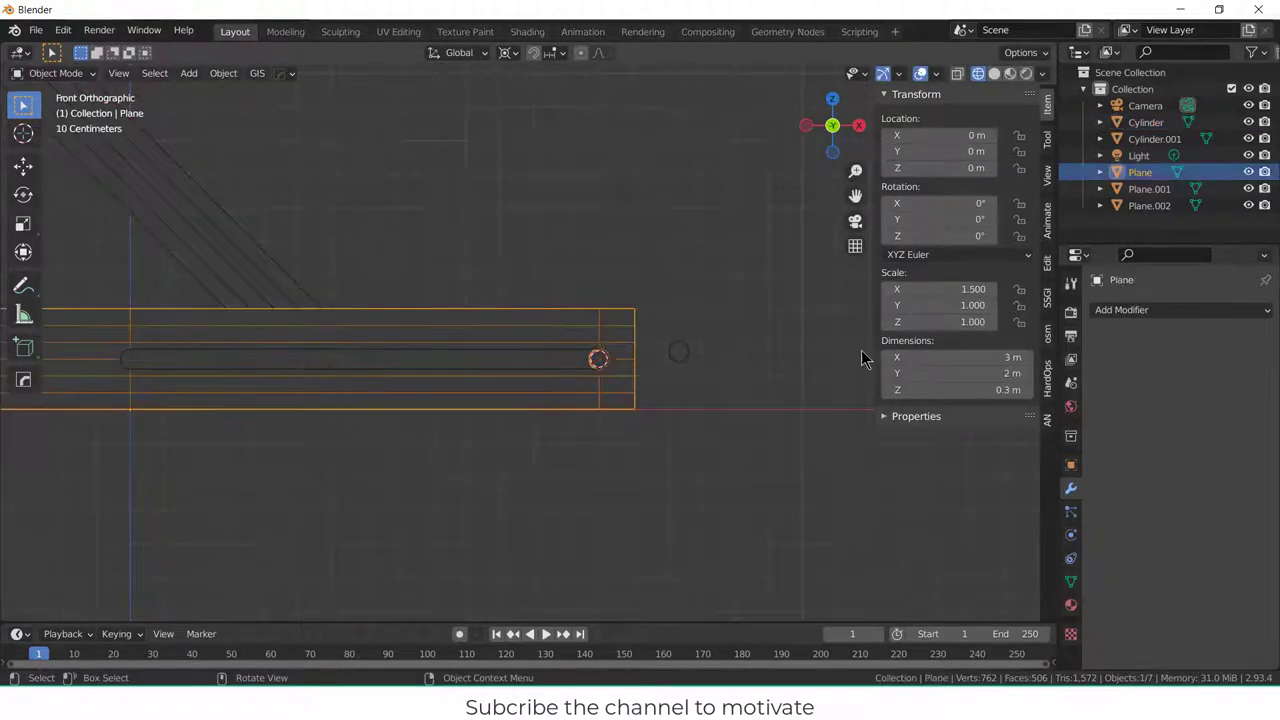
click(1176, 312)
click(930, 389)
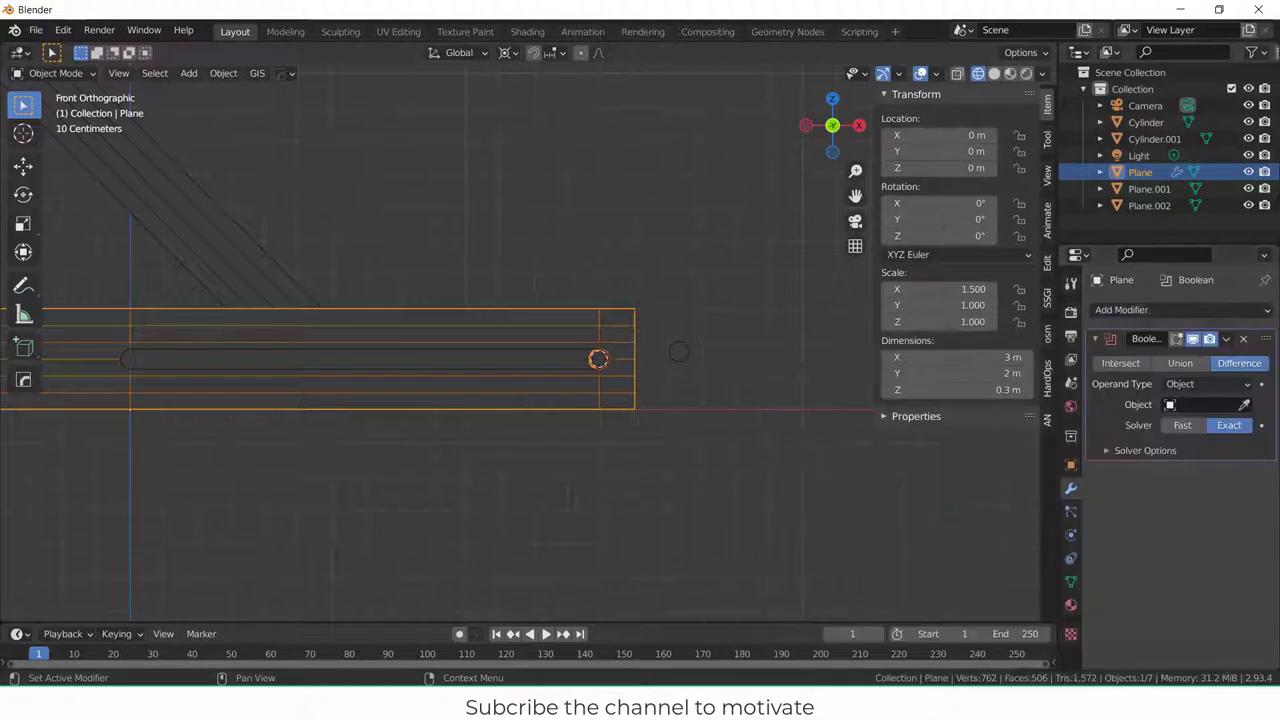
click(1217, 404)
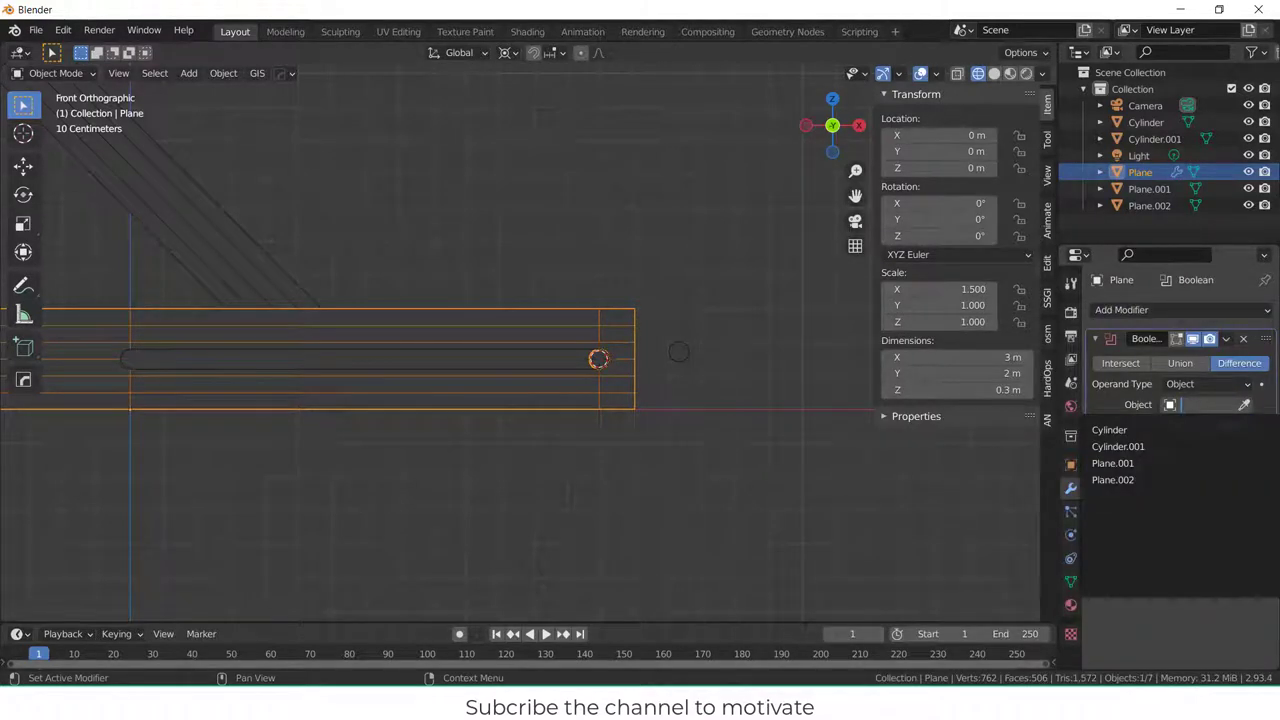
click(1135, 429)
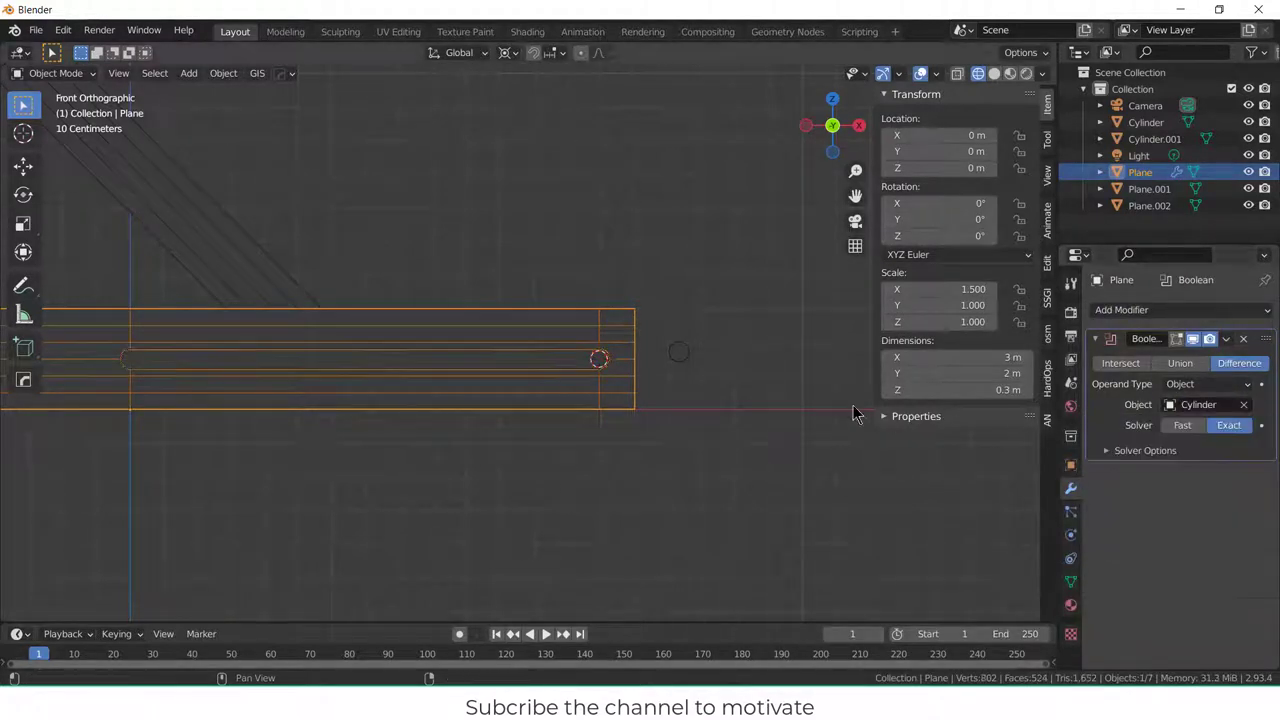
- Isolate the tray and inspect the cut slot in solid and material preview shading
click(618, 331)
click(630, 320)
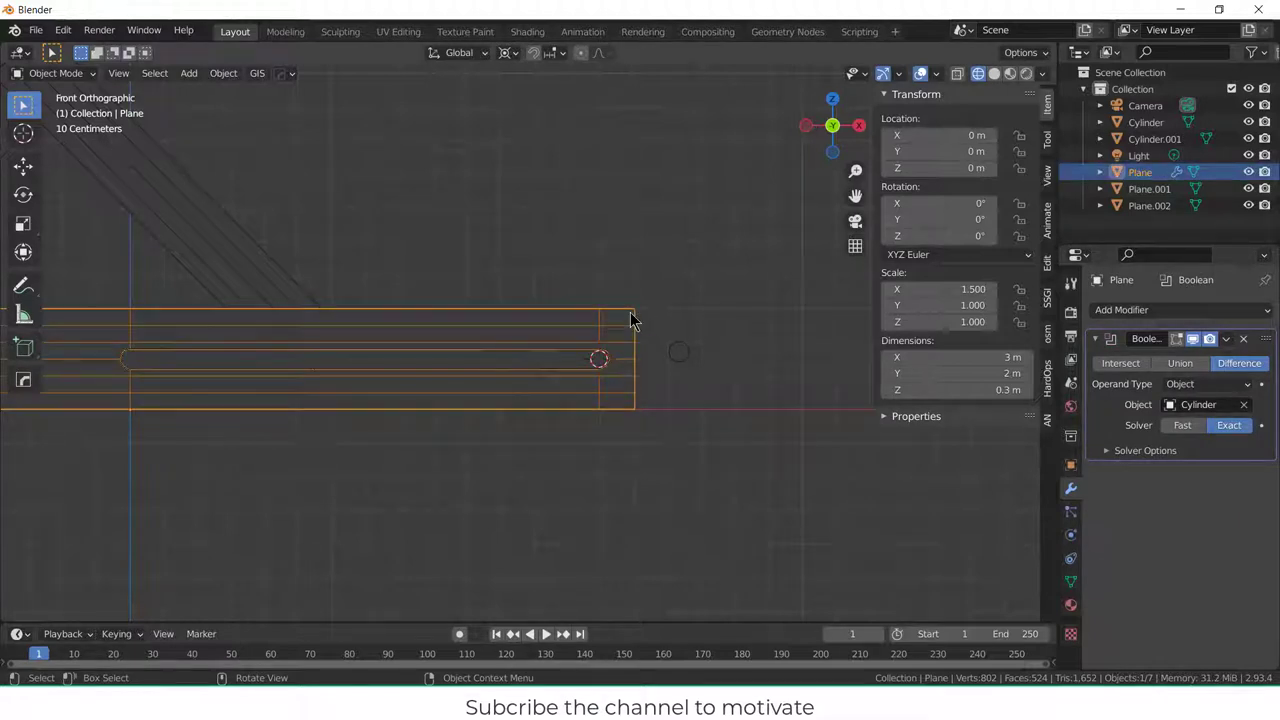
key(KP_Divide)
click(651, 408)
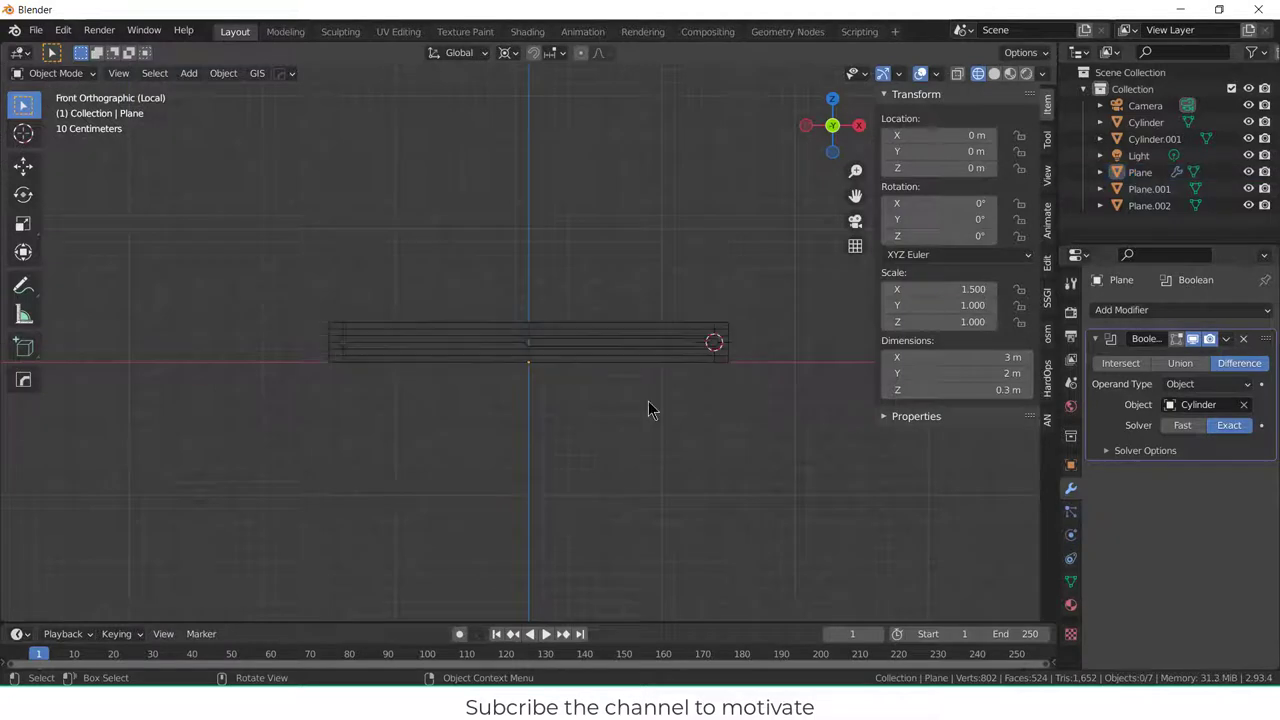
mouse_move(651, 408)
middle_down()
mouse_move(626, 360)
mouse_move(490, 378)
mouse_move(337, 354)
mouse_move(597, 463)
mouse_move(660, 410)
middle_up()
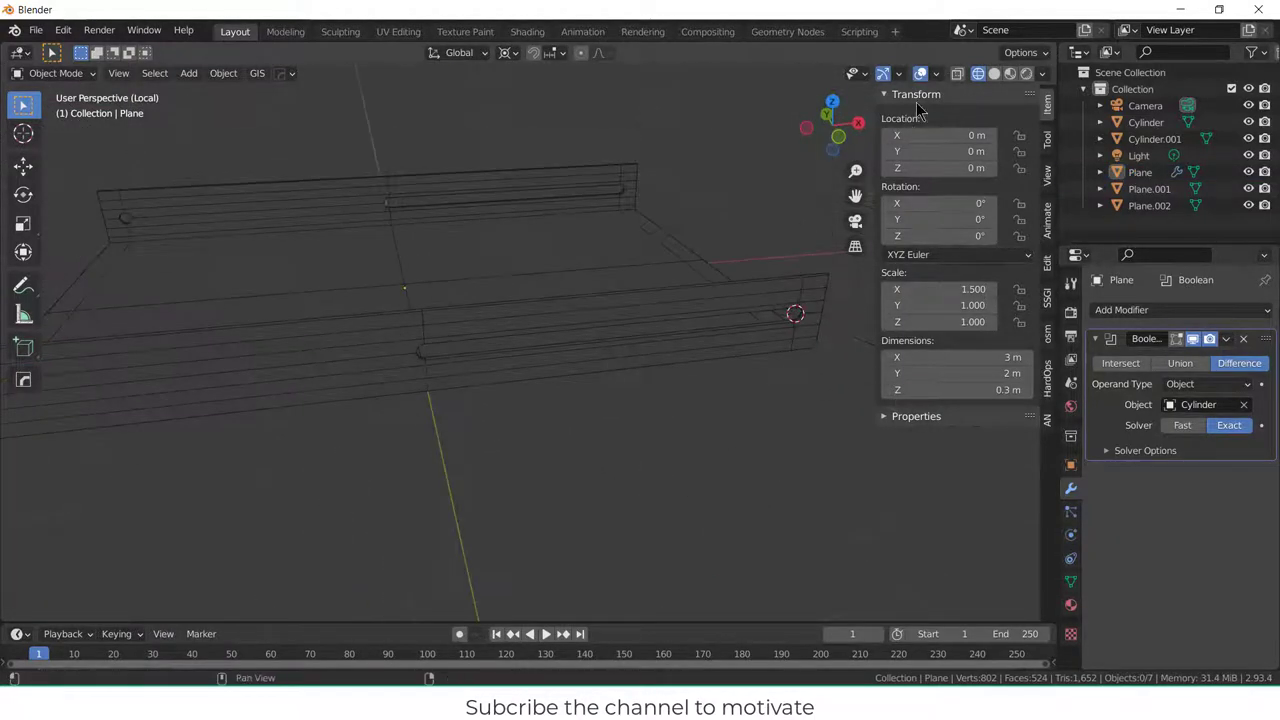
click(994, 73)
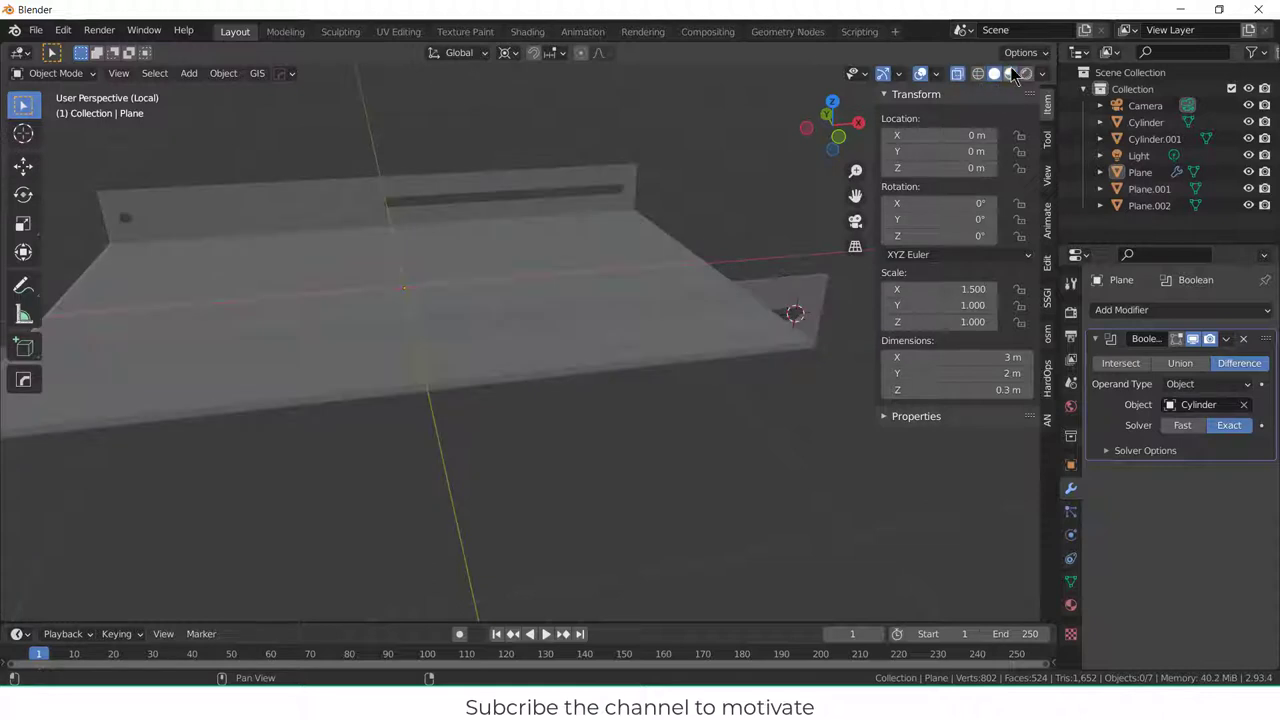
click(1010, 73)
mouse_move(629, 233)
middle_down()
mouse_move(589, 189)
mouse_move(520, 240)
mouse_move(457, 206)
mouse_move(377, 226)
mouse_move(466, 211)
mouse_move(651, 217)
mouse_move(600, 246)
mouse_move(567, 233)
mouse_move(580, 228)
middle_up()
click(993, 73)
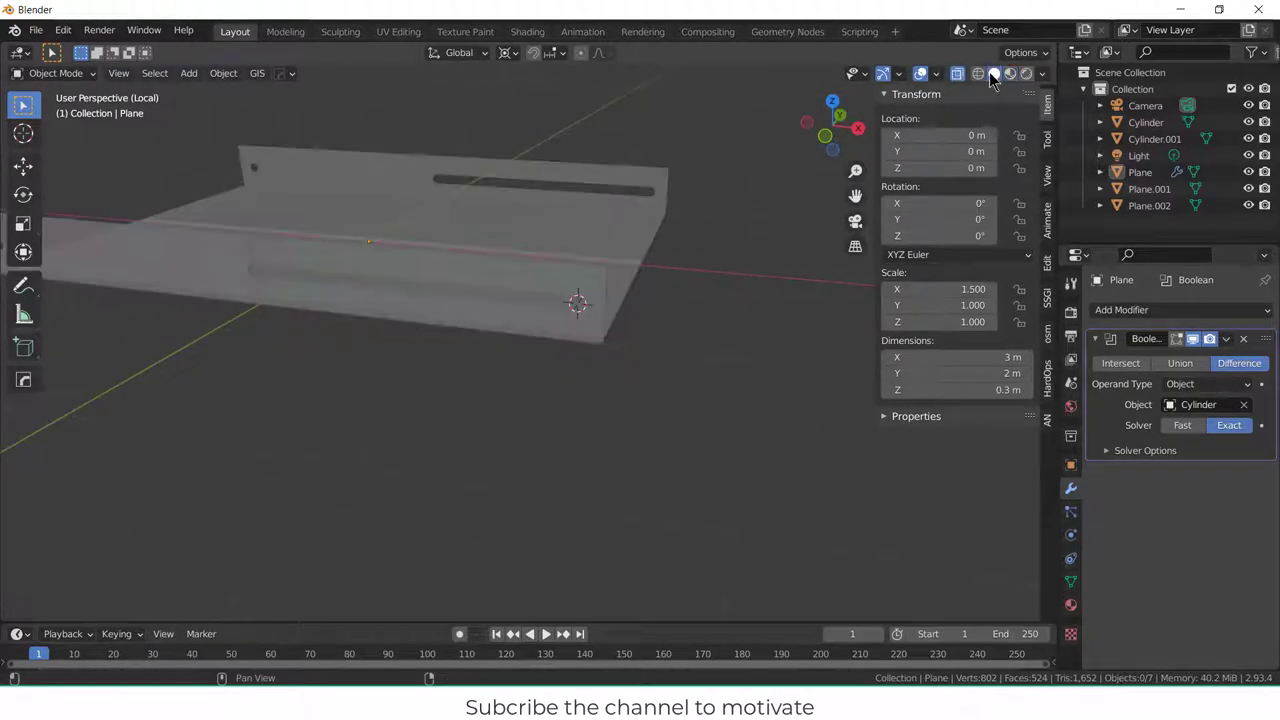
click(978, 73)
- Apply the Boolean modifier permanently and return to the front view
click(1226, 340)
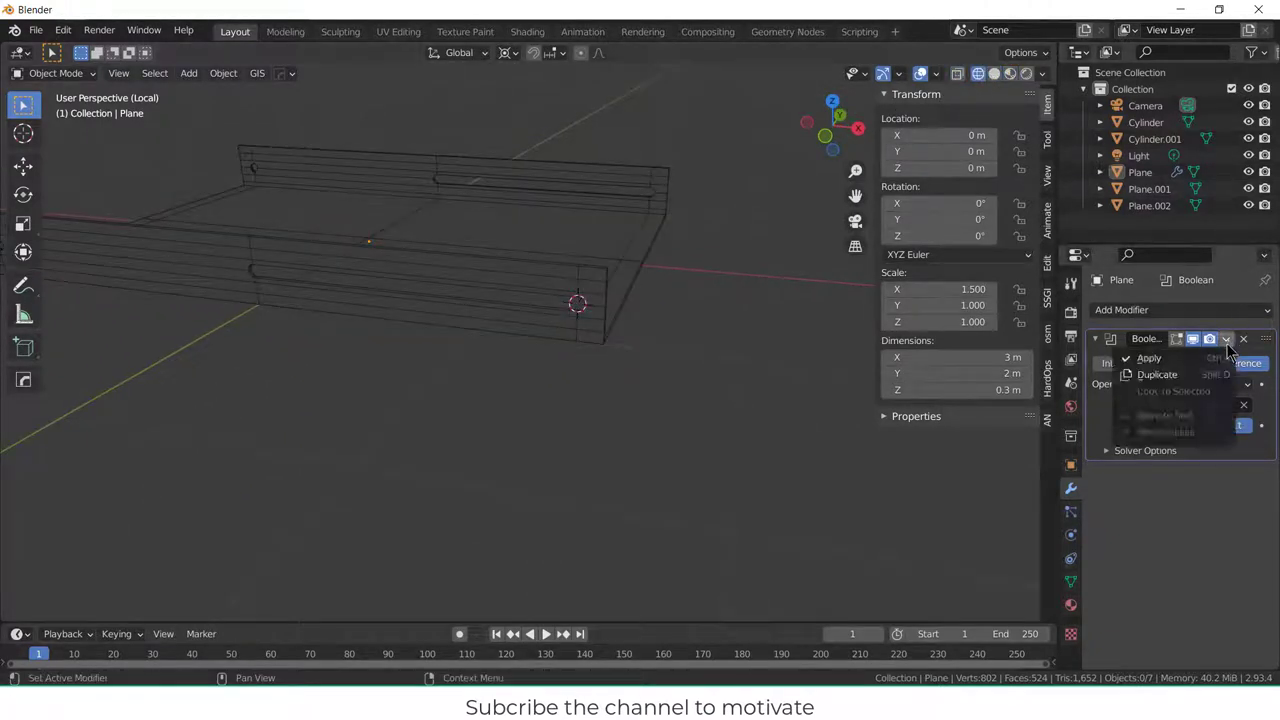
click(1200, 357)
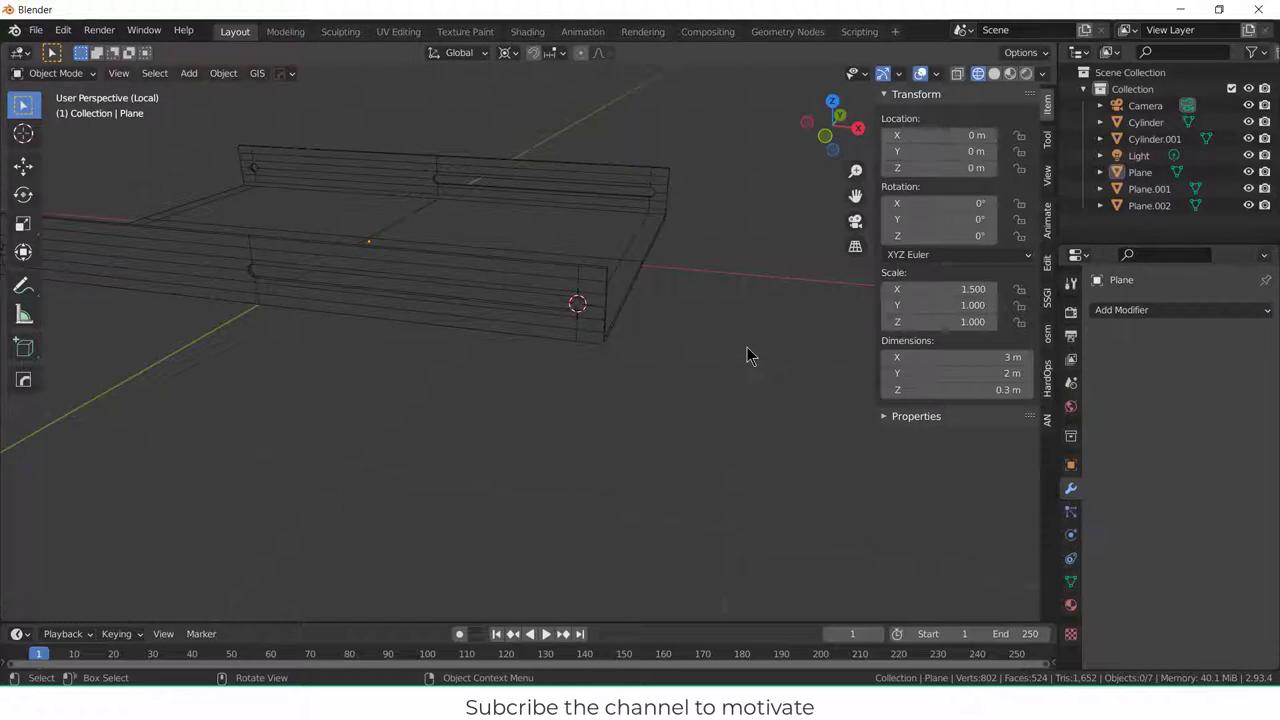
key(KP_1)
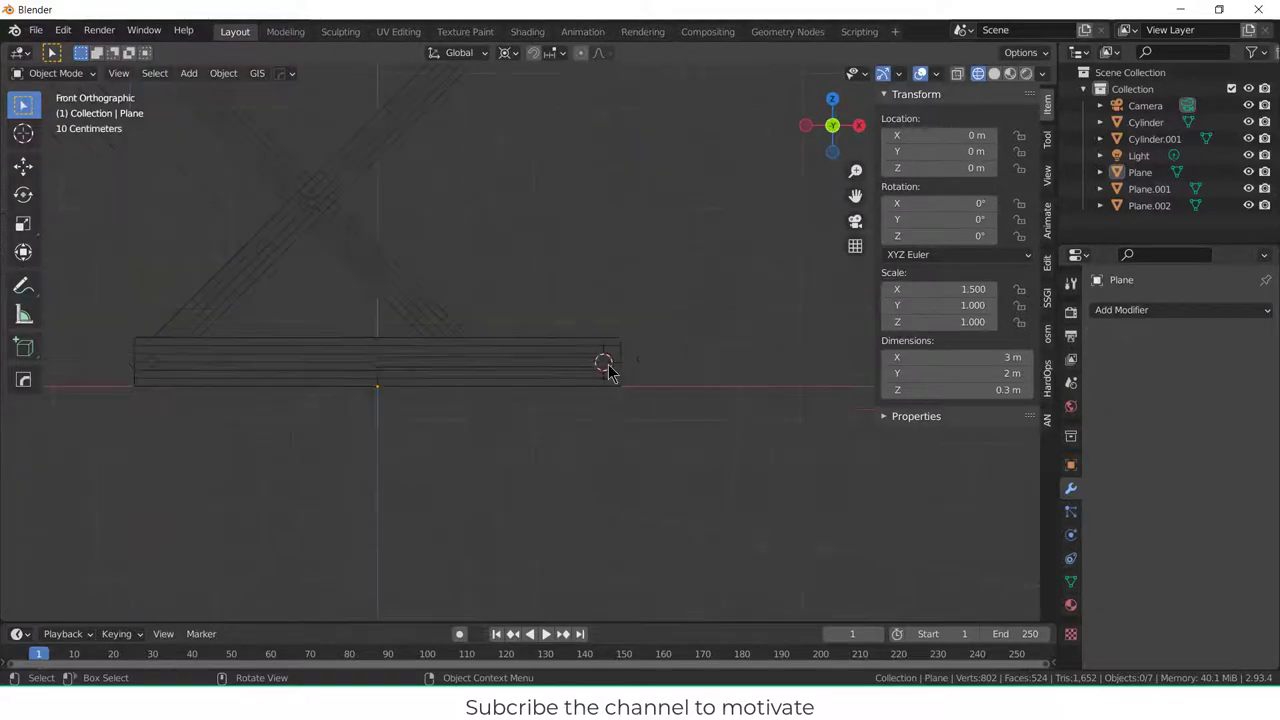
- Duplicate the tray as Plane.003, flip it 180° on X and raise it 2.16 m
scroll(400, 331, down, 3)
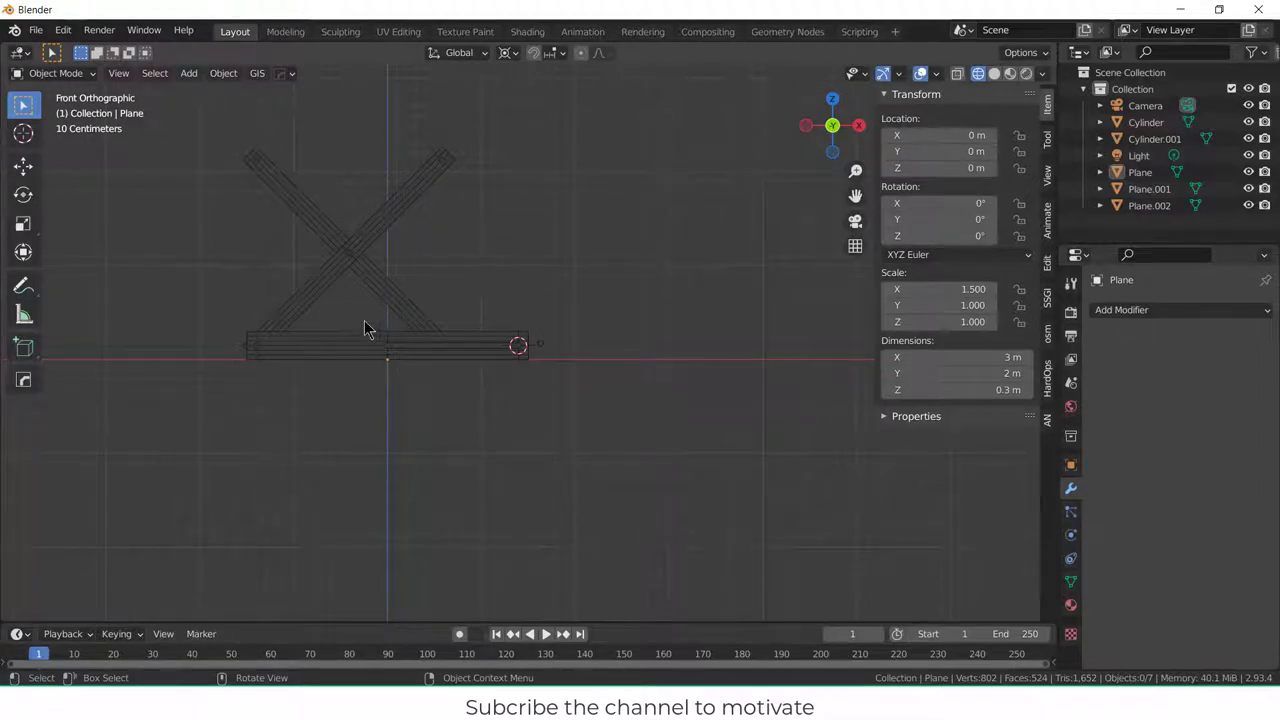
click(376, 348)
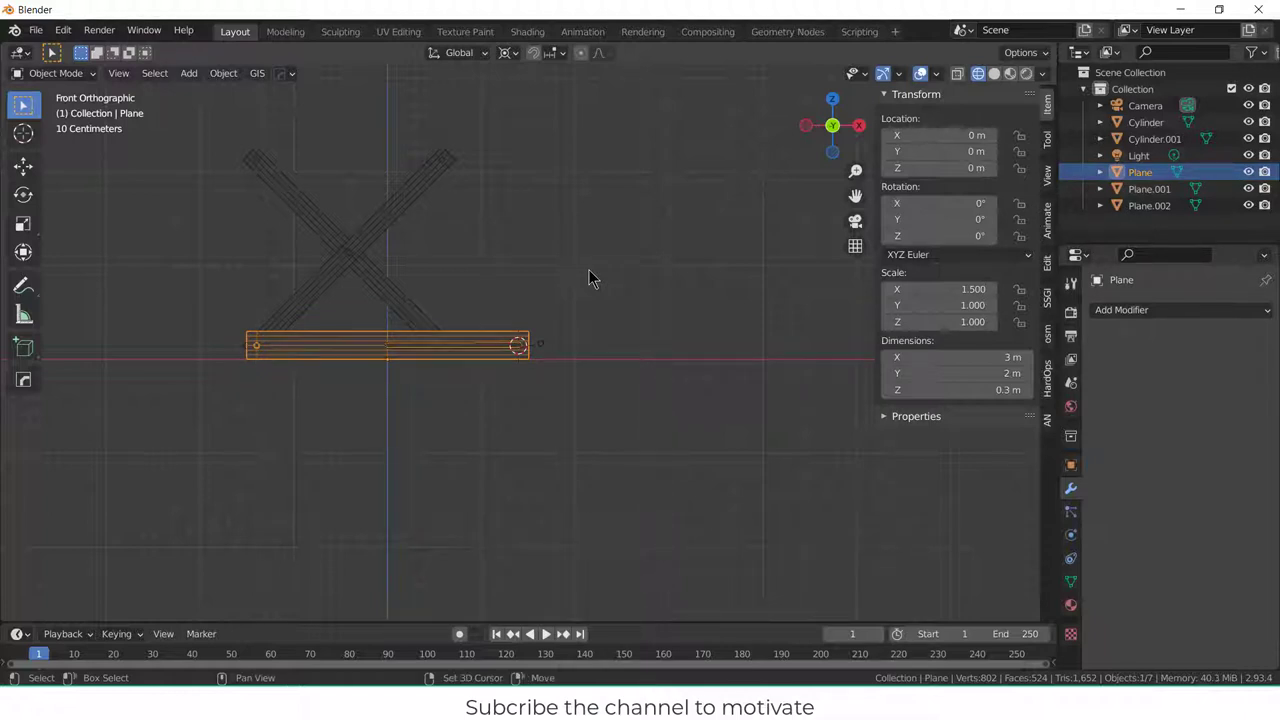
key(shift+d)
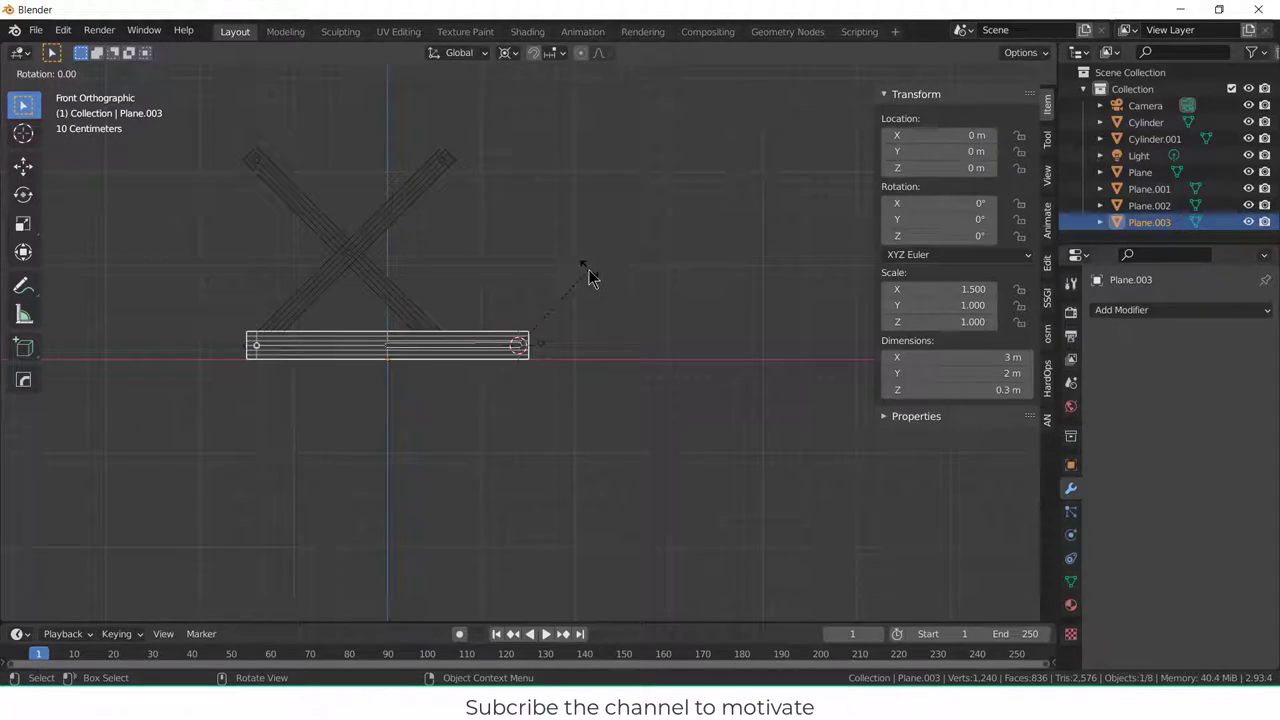
text(x)
text(180)
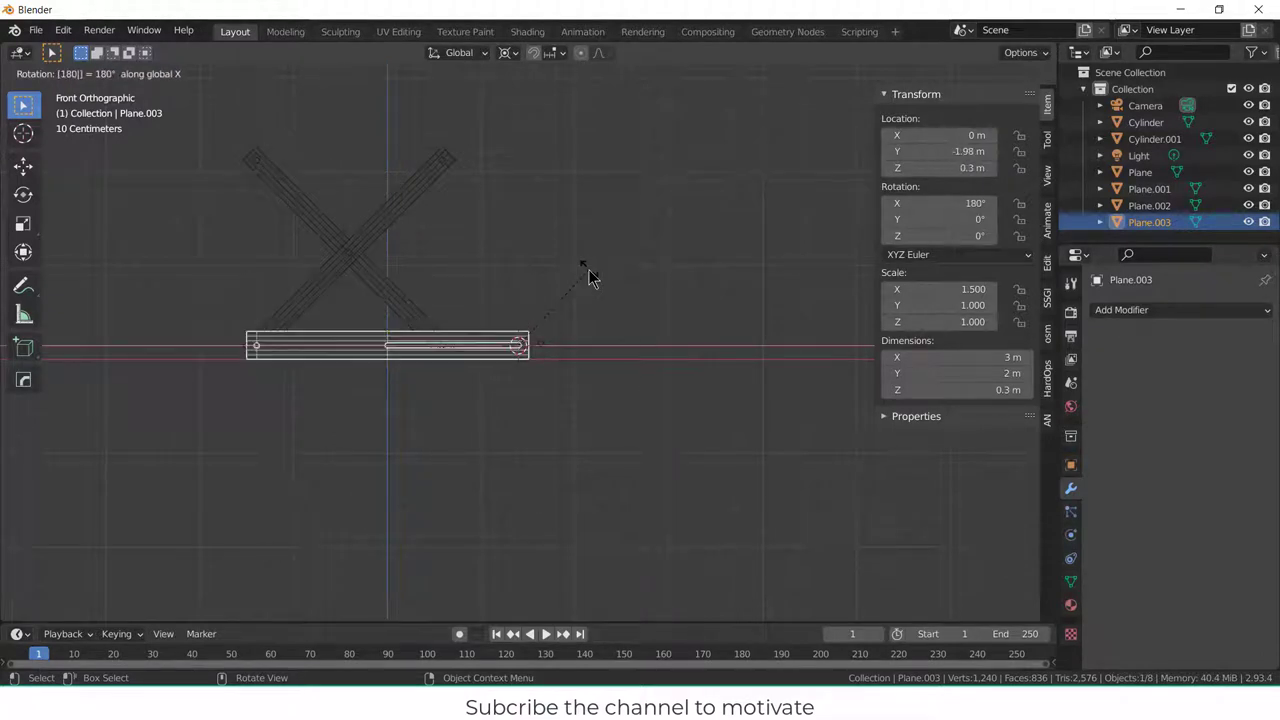
key(Return)
key(g)
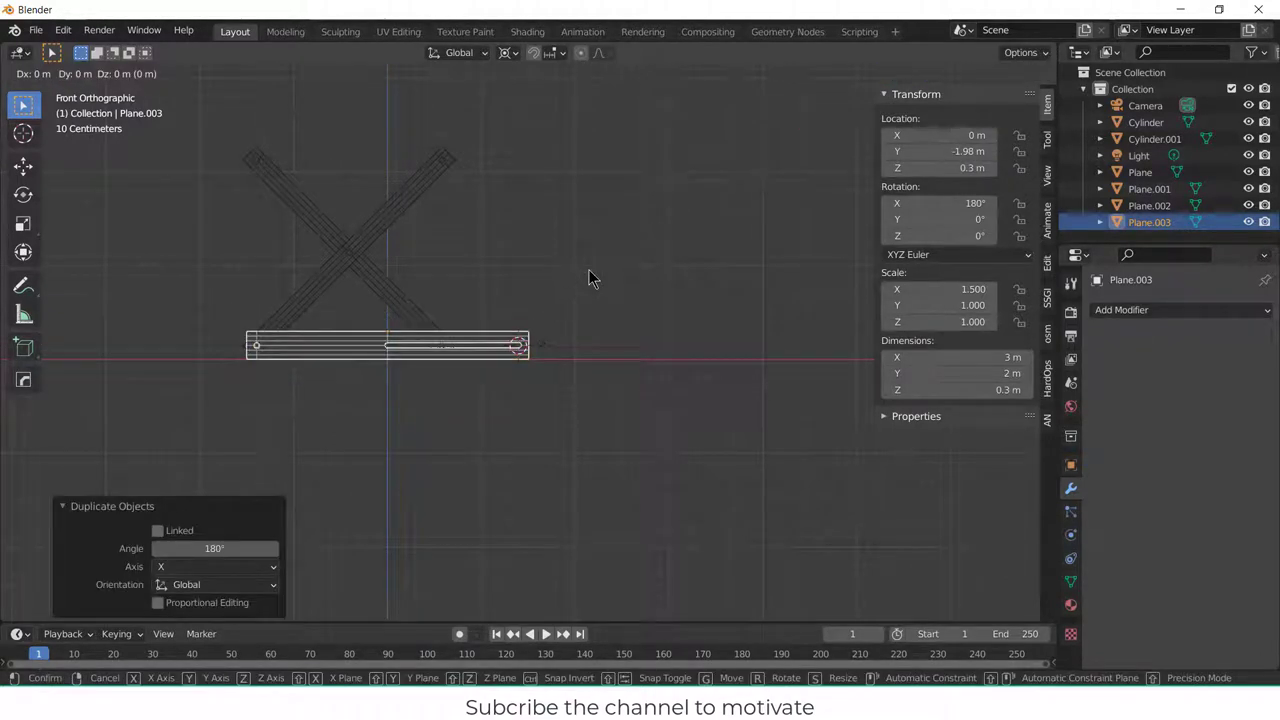
key(z)
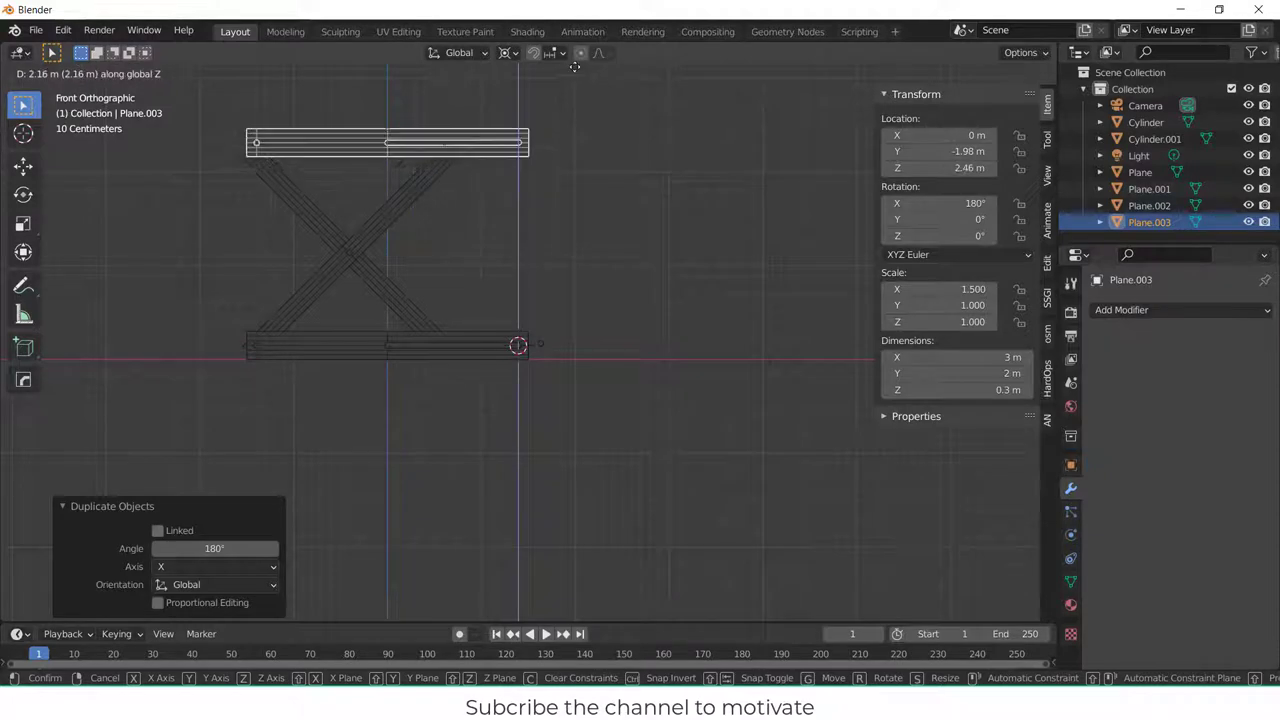
click(575, 66)
- Select the scissor arm Plane.002 and enter Edit Mode on it
scroll(383, 177, up, 3)
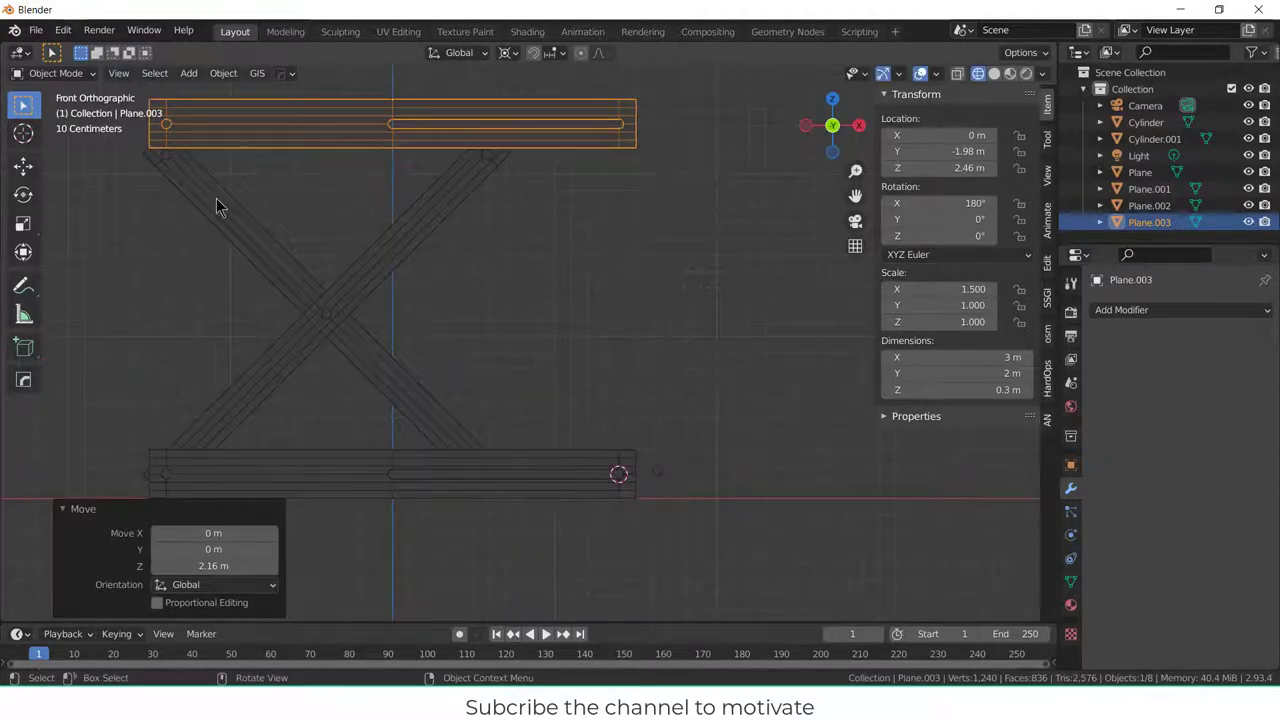
scroll(200, 190, up, 1)
middle_drag(174, 178, 160, 175)
click(178, 180)
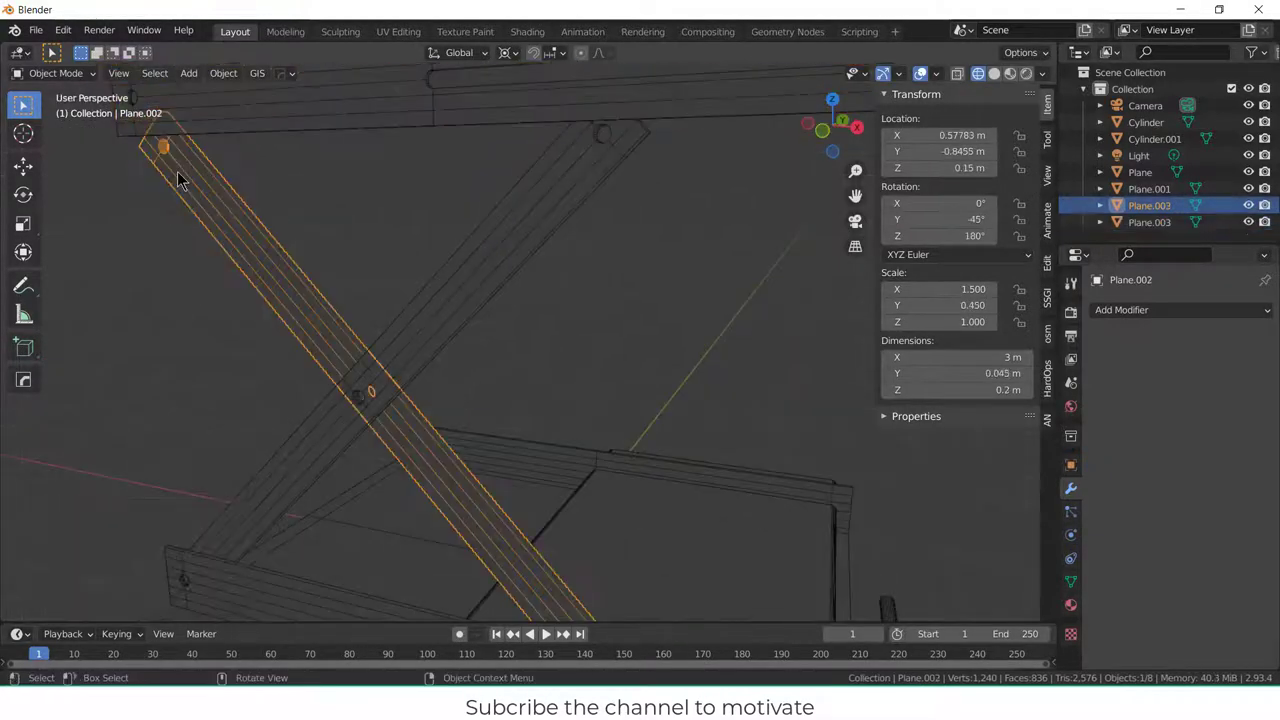
key(Tab)
- In face select mode, select the ring of faces around Plane.002's pin hole
scroll(163, 167, up, 3)
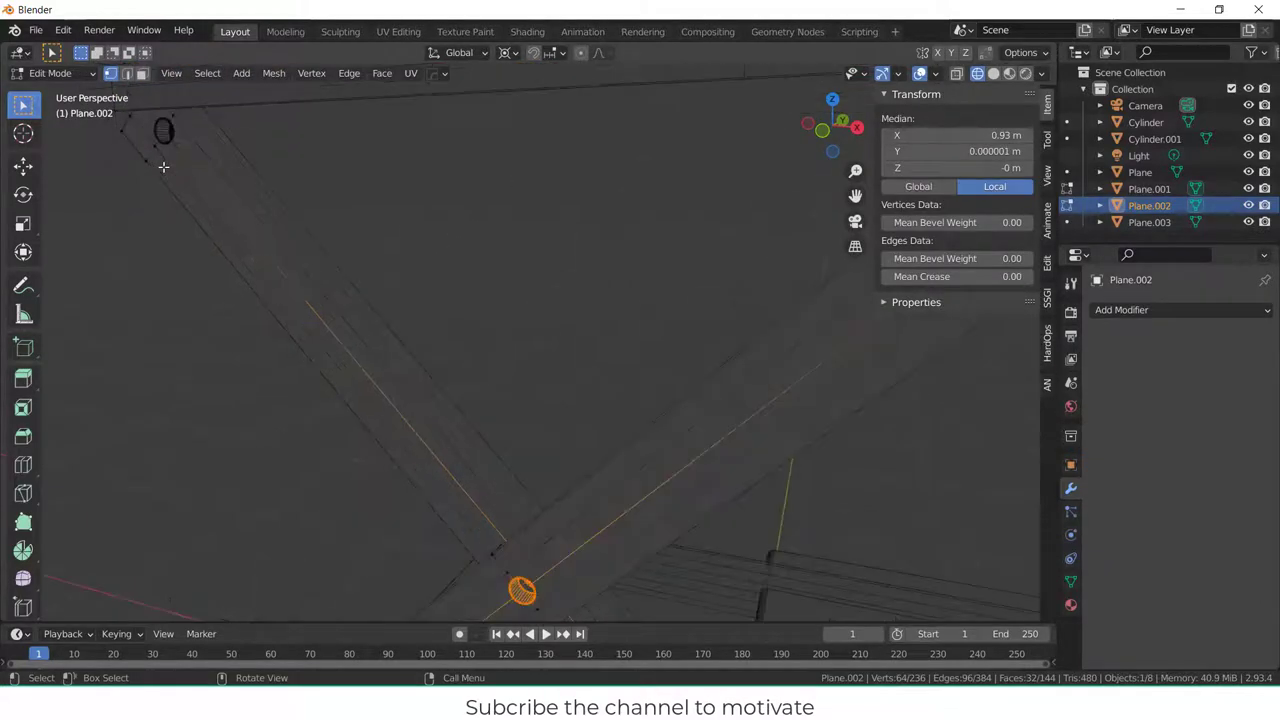
key(3)
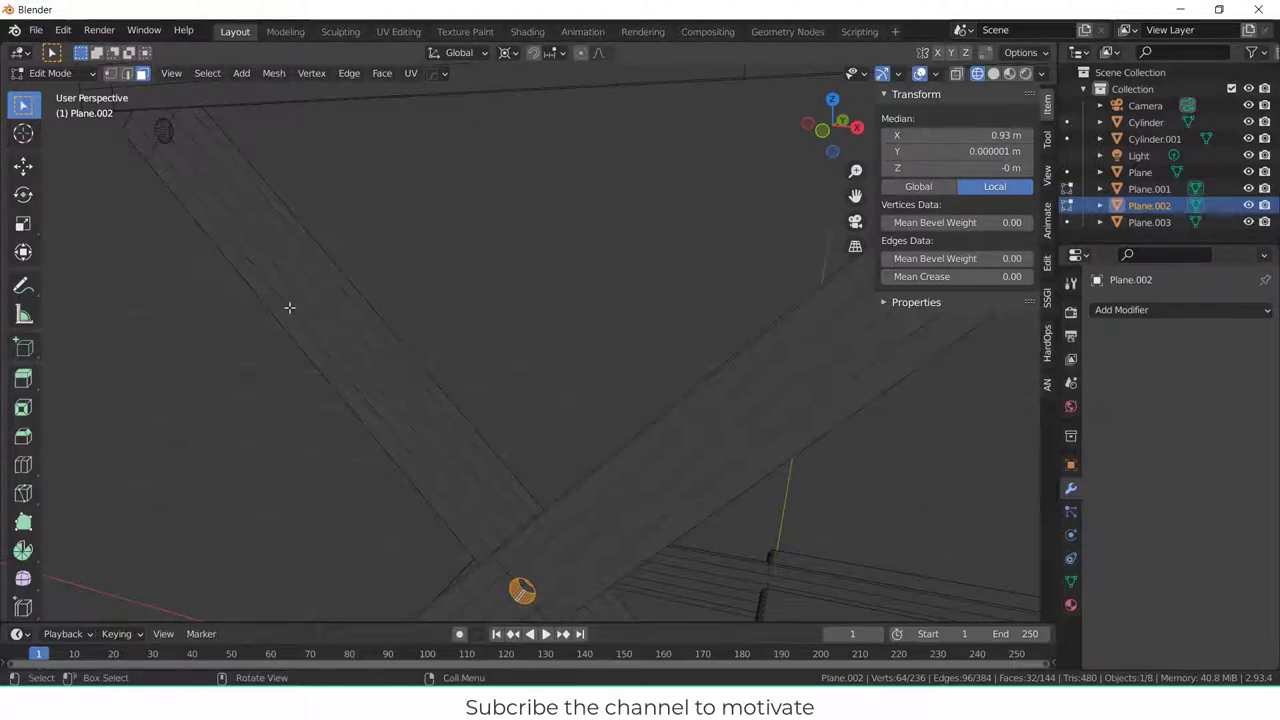
shift+middle_drag(289, 307, 246, 287)
middle_drag(214, 229, 146, 157)
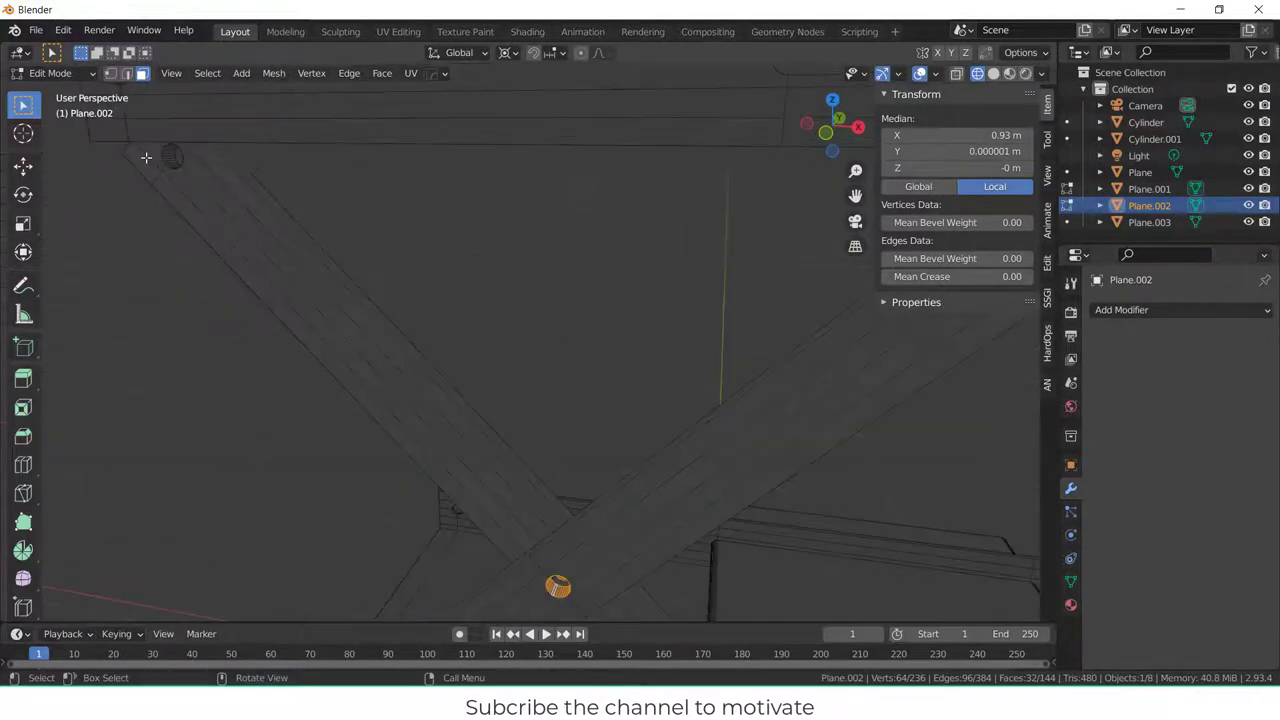
click(168, 153)
scroll(167, 160, up, 4)
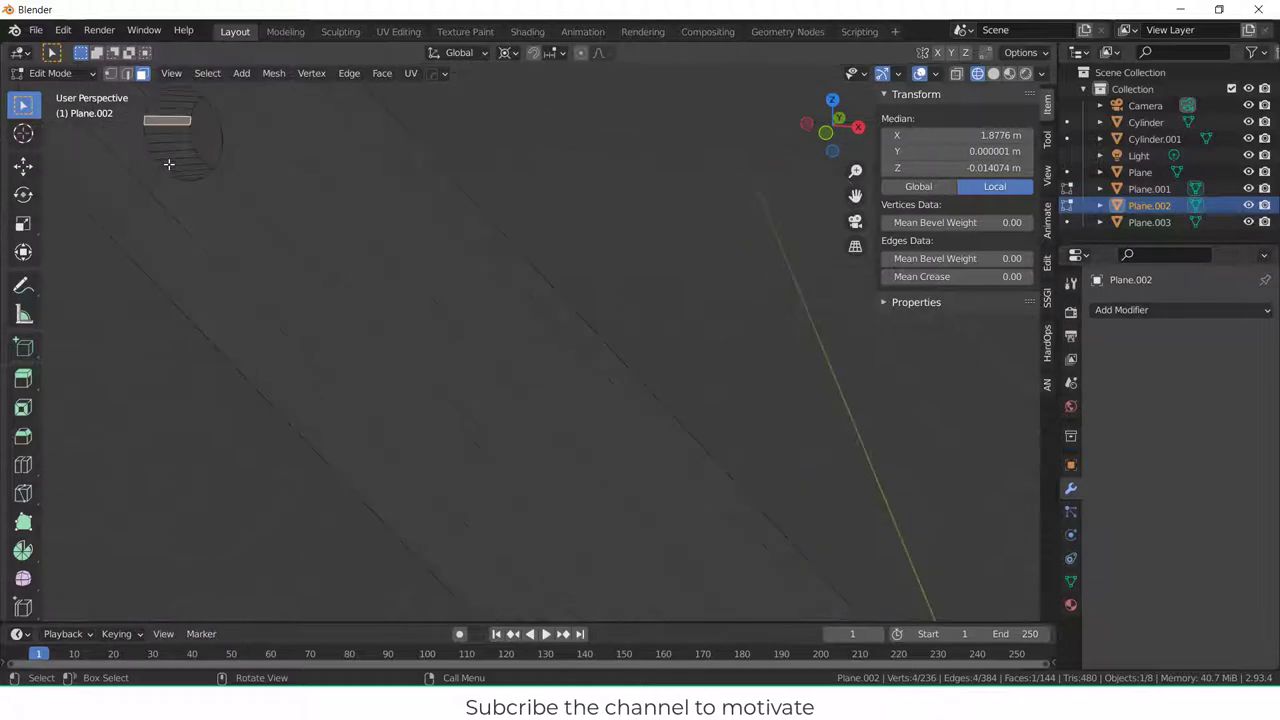
alt+click(176, 132)
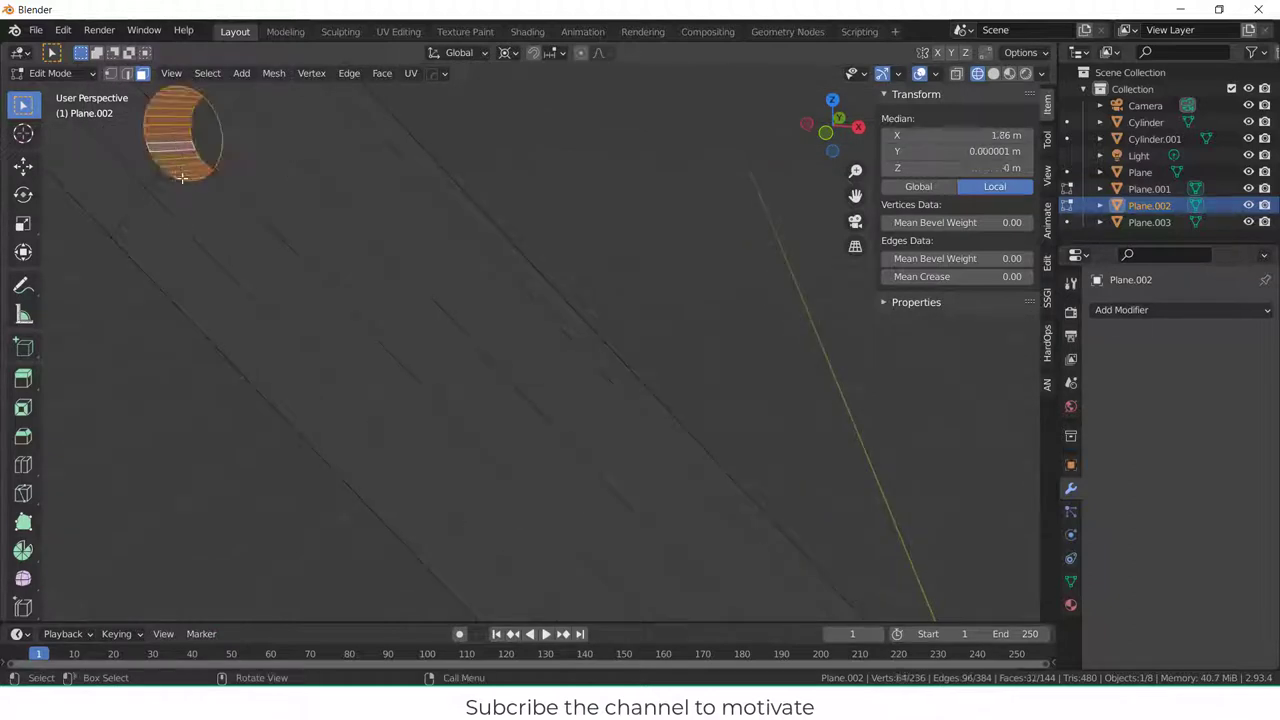
- Snap the 3D cursor to the selected hole faces and go back to Object Mode
key(shift+s)
click(260, 280)
scroll(616, 310, down, 2)
key(Tab)
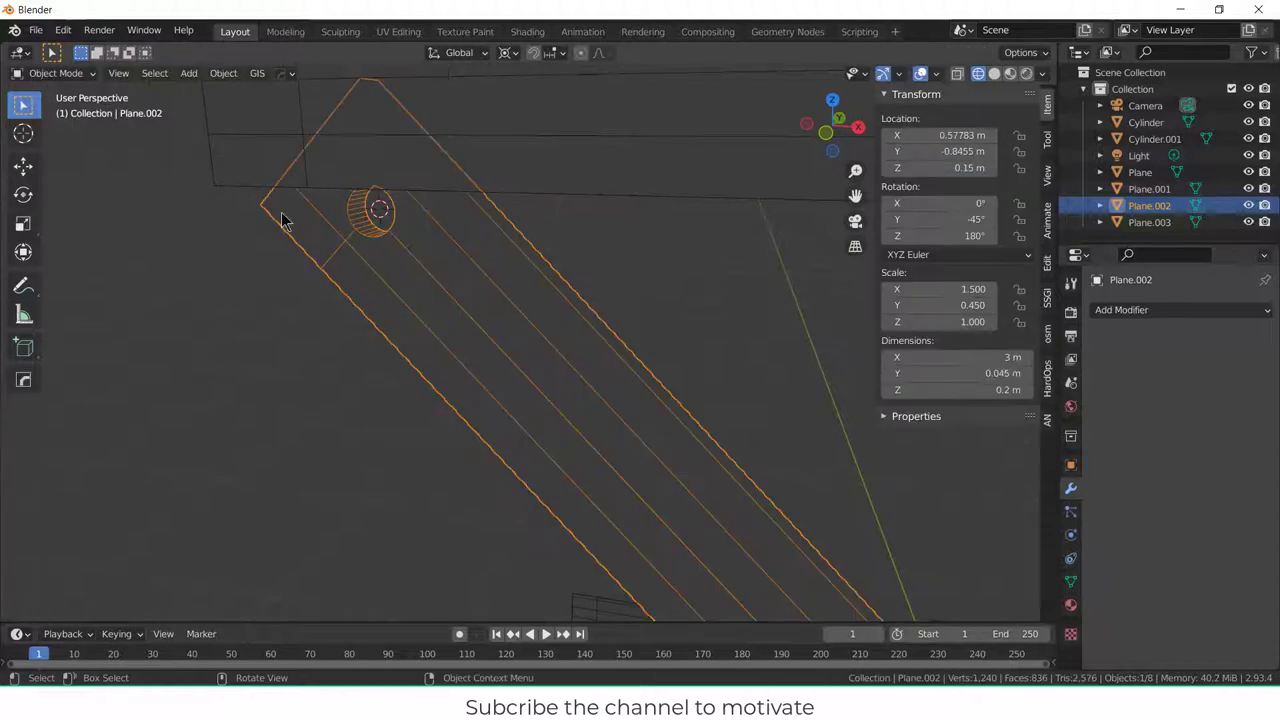
scroll(286, 227, down, 4)
- Add an arrows Empty at the 3D cursor in the pin hole's centre
click(190, 74)
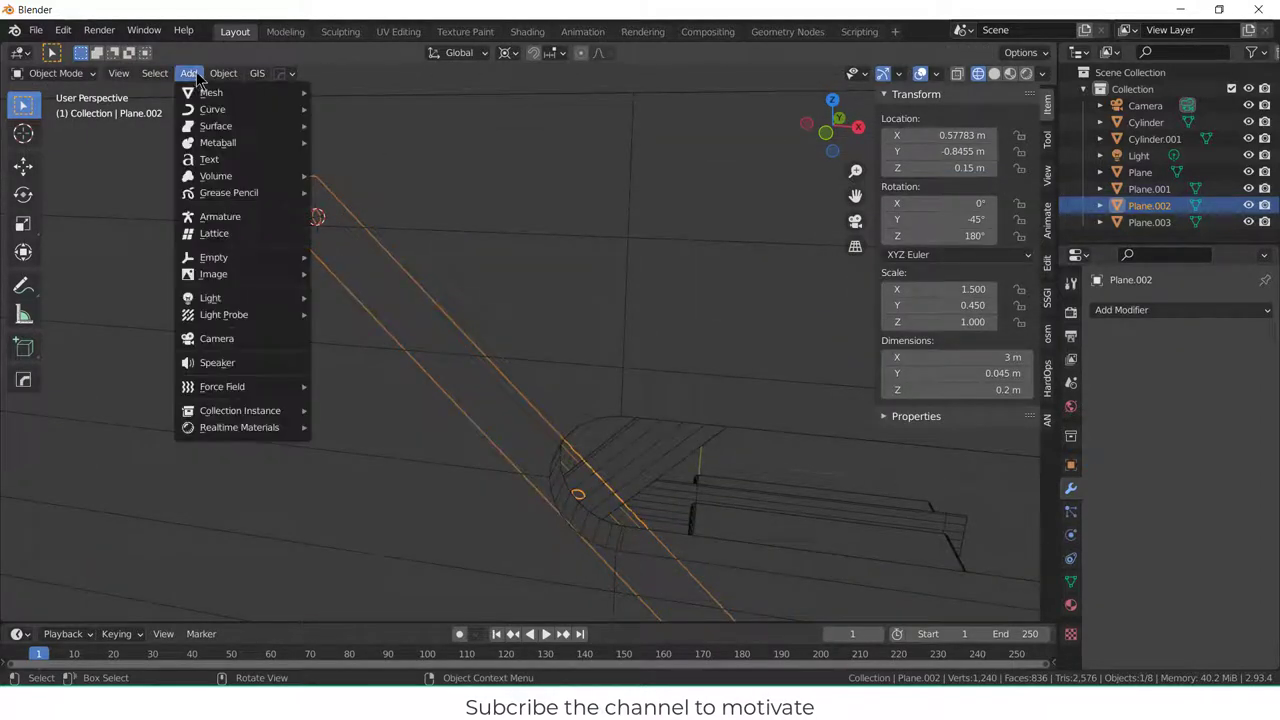
mouse_move(230, 257)
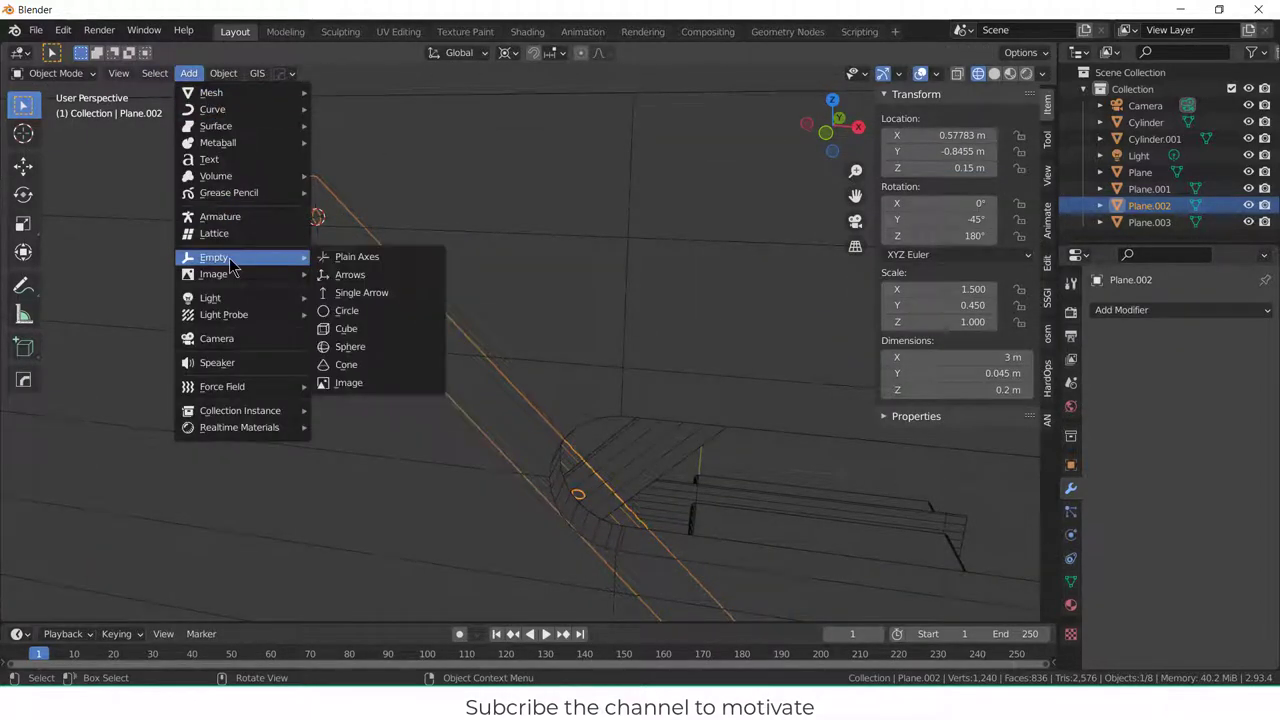
click(352, 275)
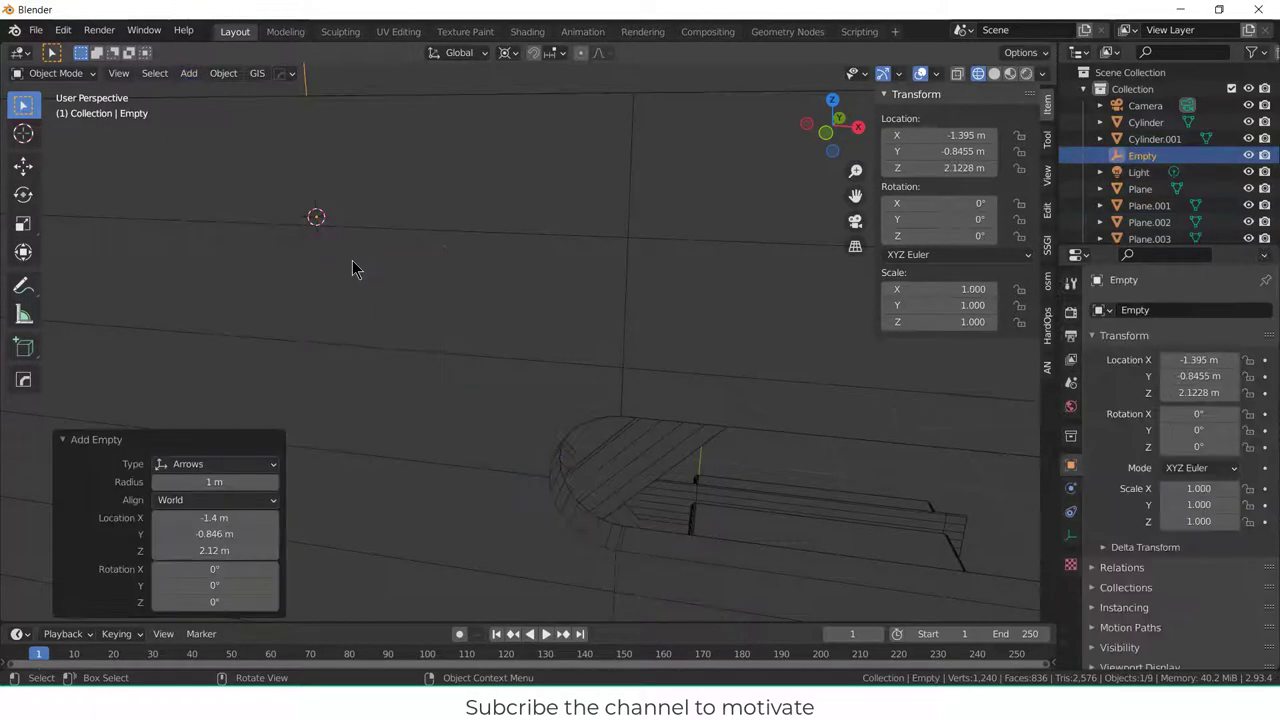
scroll(352, 257, up, 2)
scroll(352, 257, down, 6)
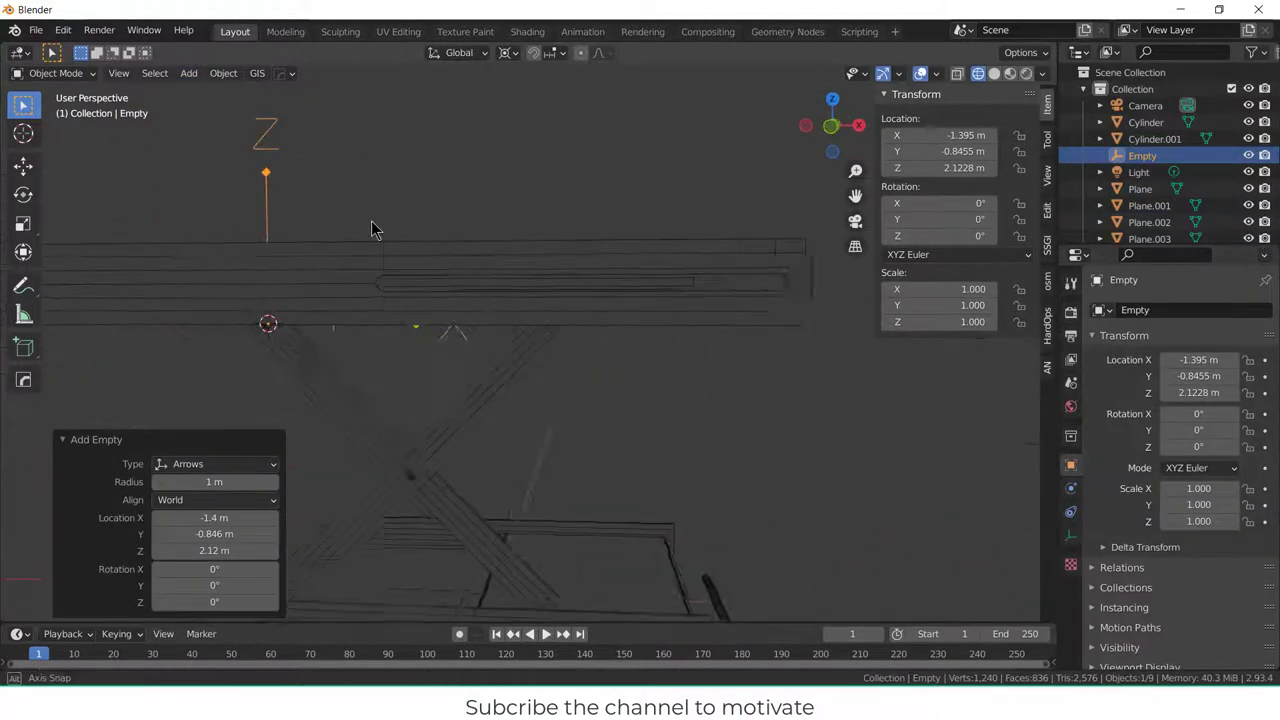
scroll(500, 418, down, 5)
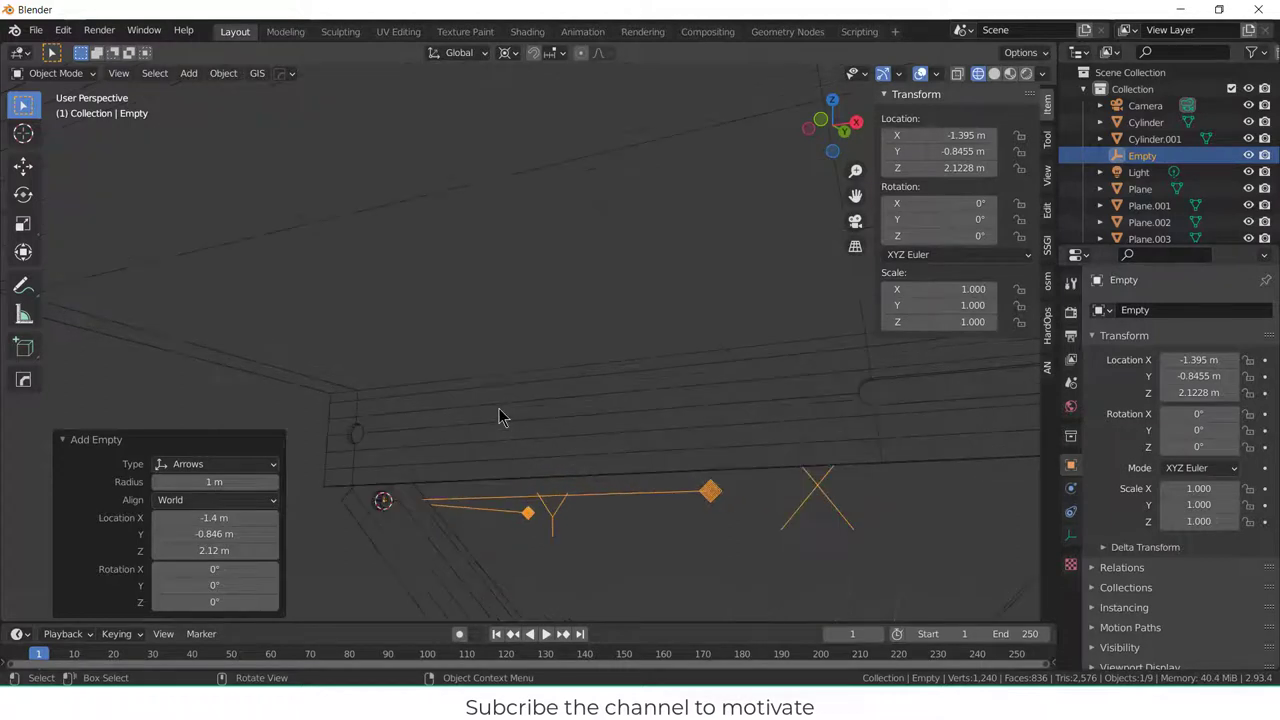
- From the top view, move Plane.003 about 2 m along Y
key(KP_7)
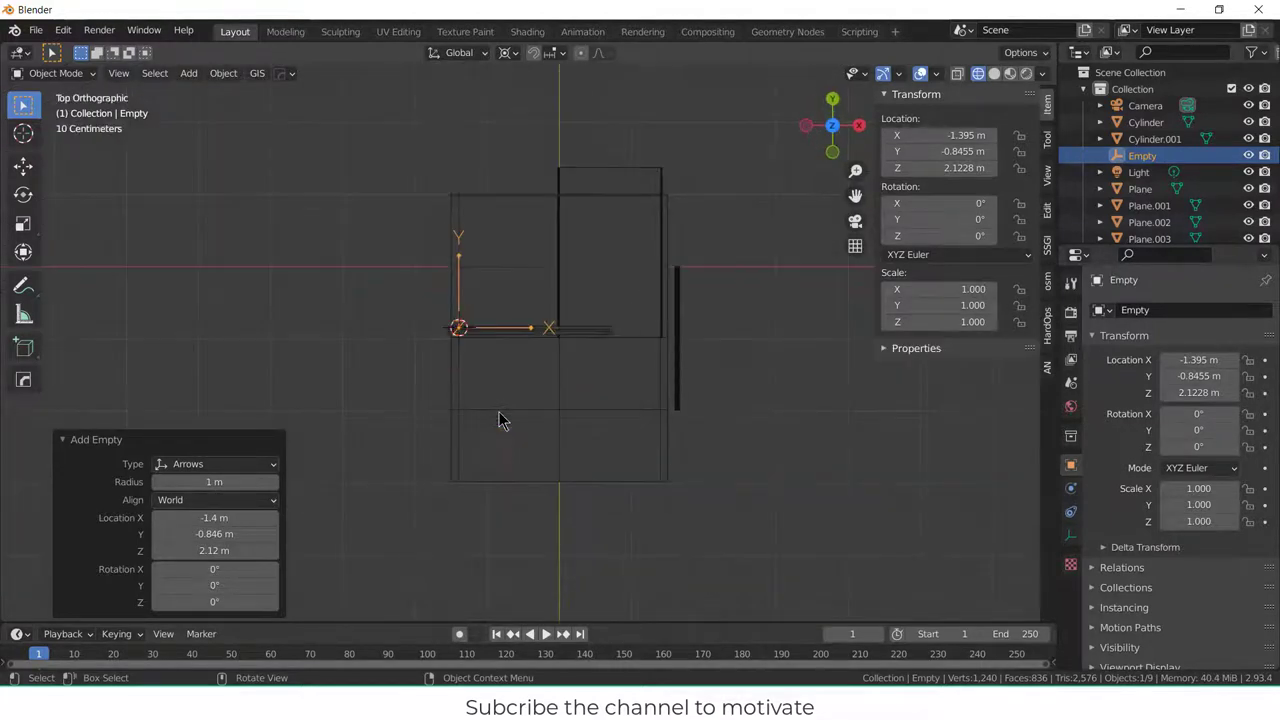
click(644, 449)
key(g)
key(y)
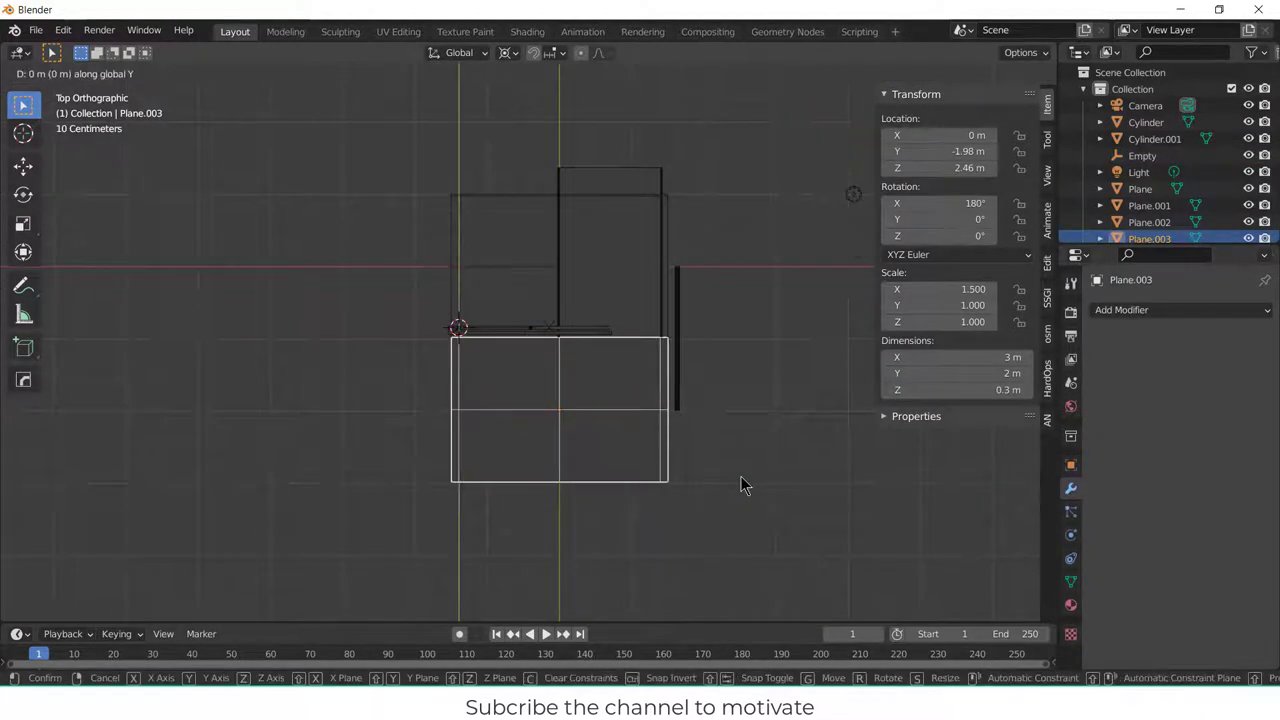
click(690, 331)
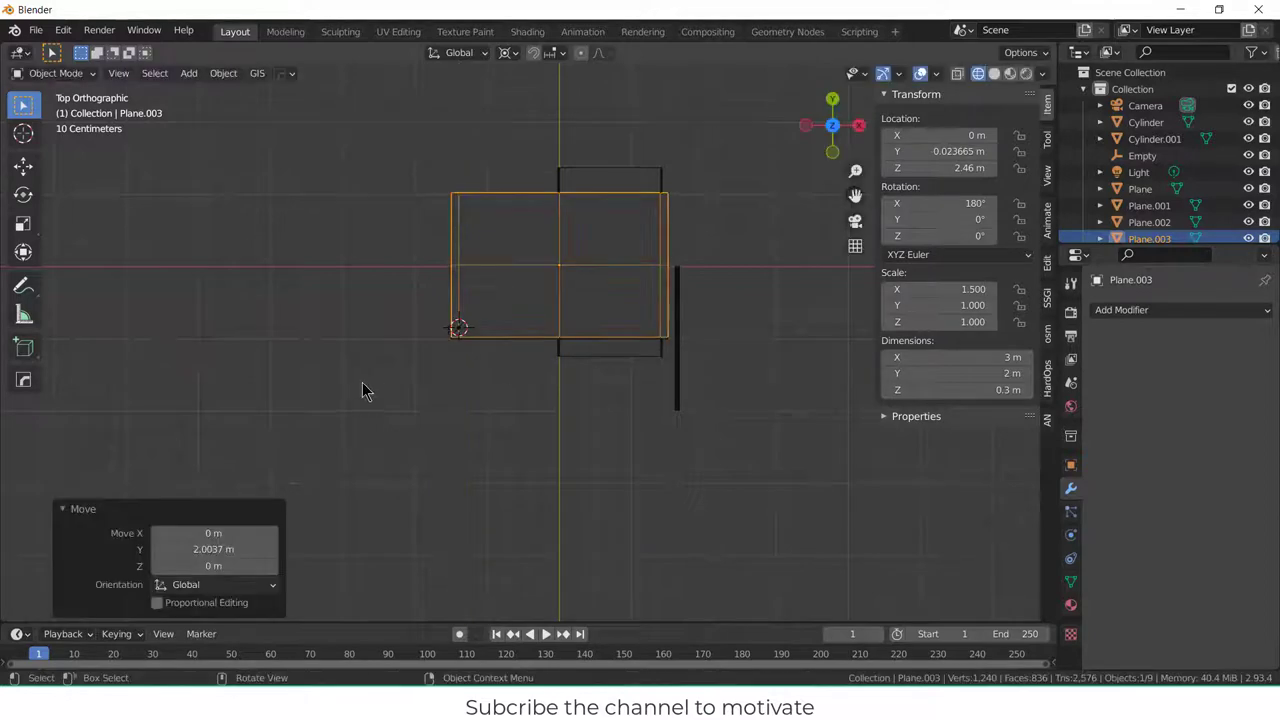
- In the front view, lower Plane.003 about 0.19 m to Z 2.2721 m
middle_drag(360, 389, 474, 389)
scroll(475, 457, up, 3)
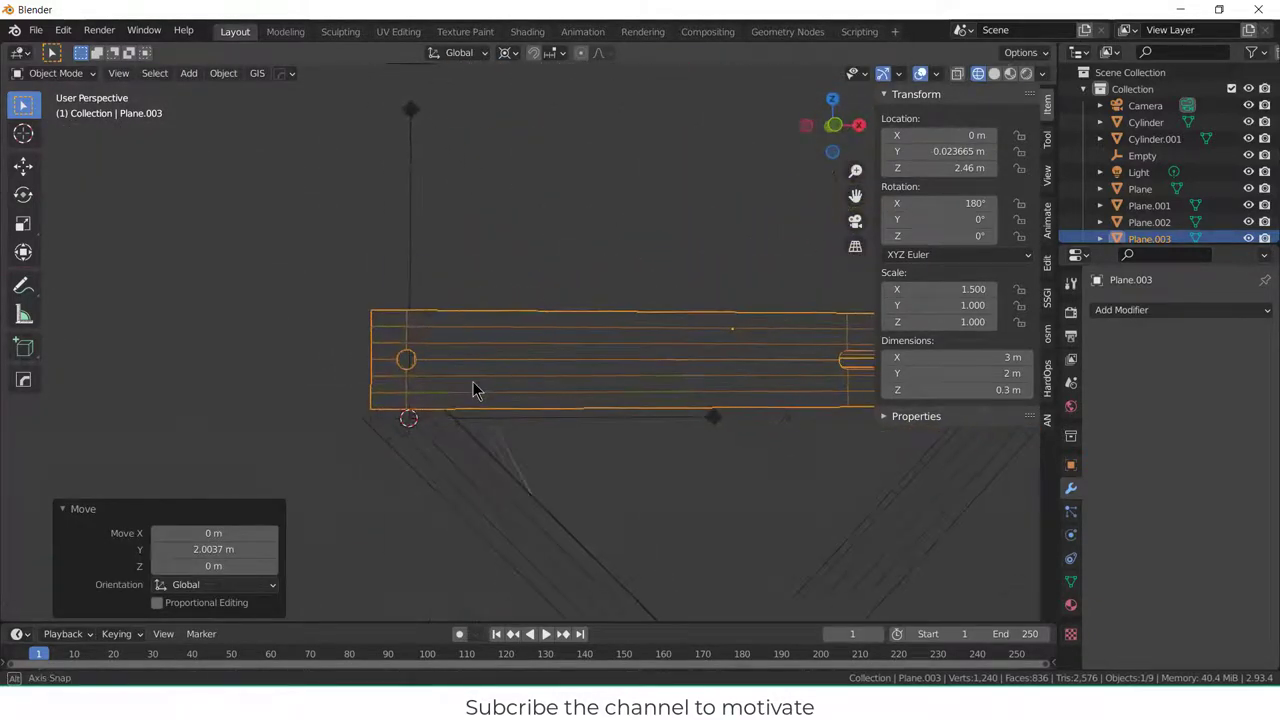
key(KP_8)
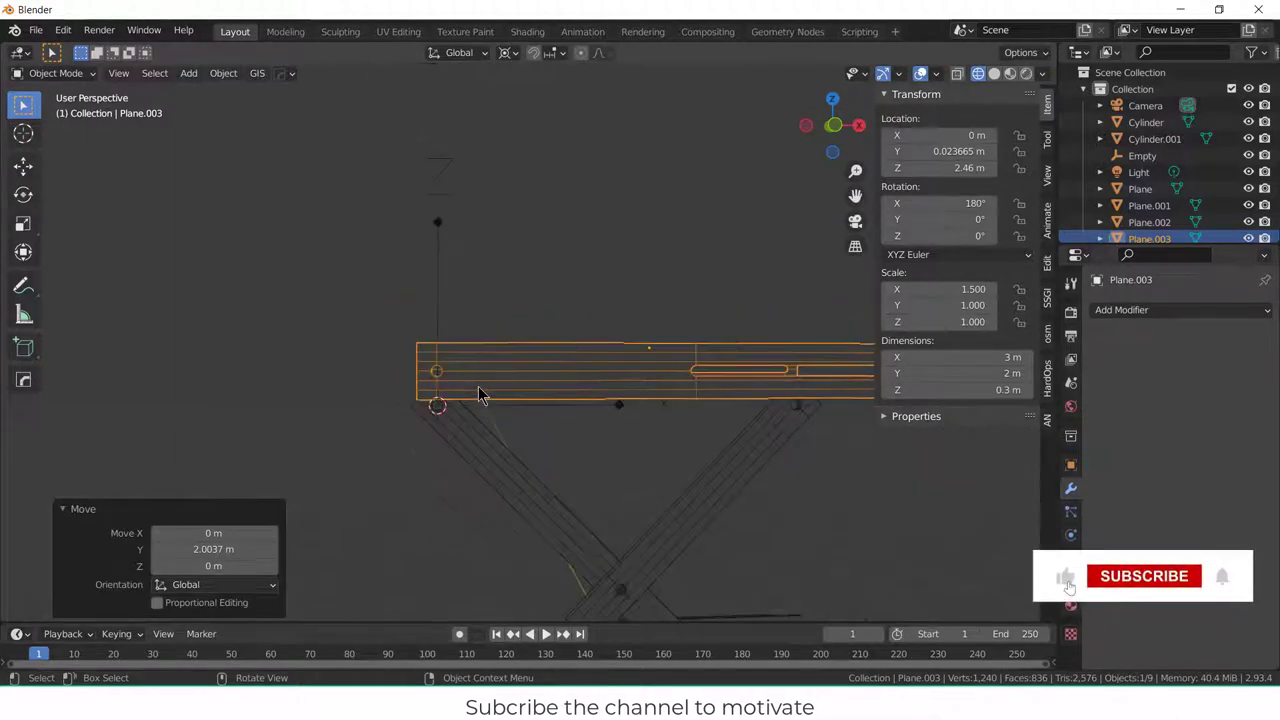
key(KP_8)
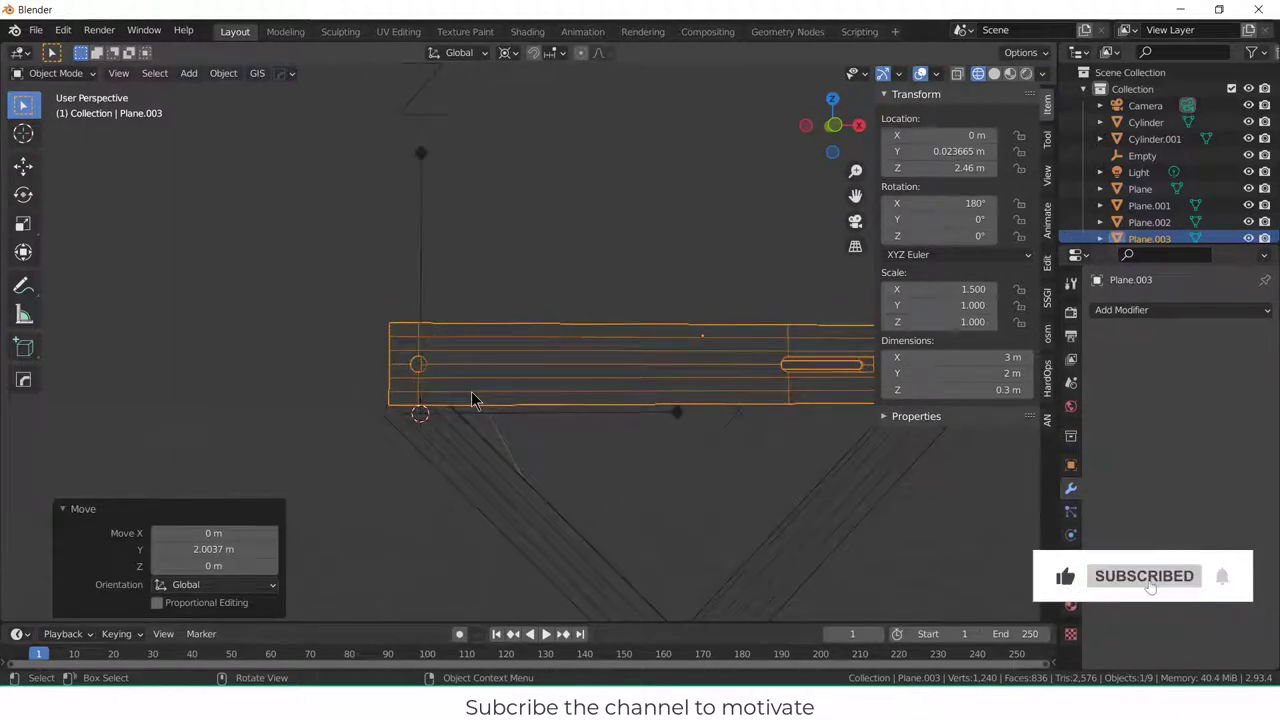
key(KP_1)
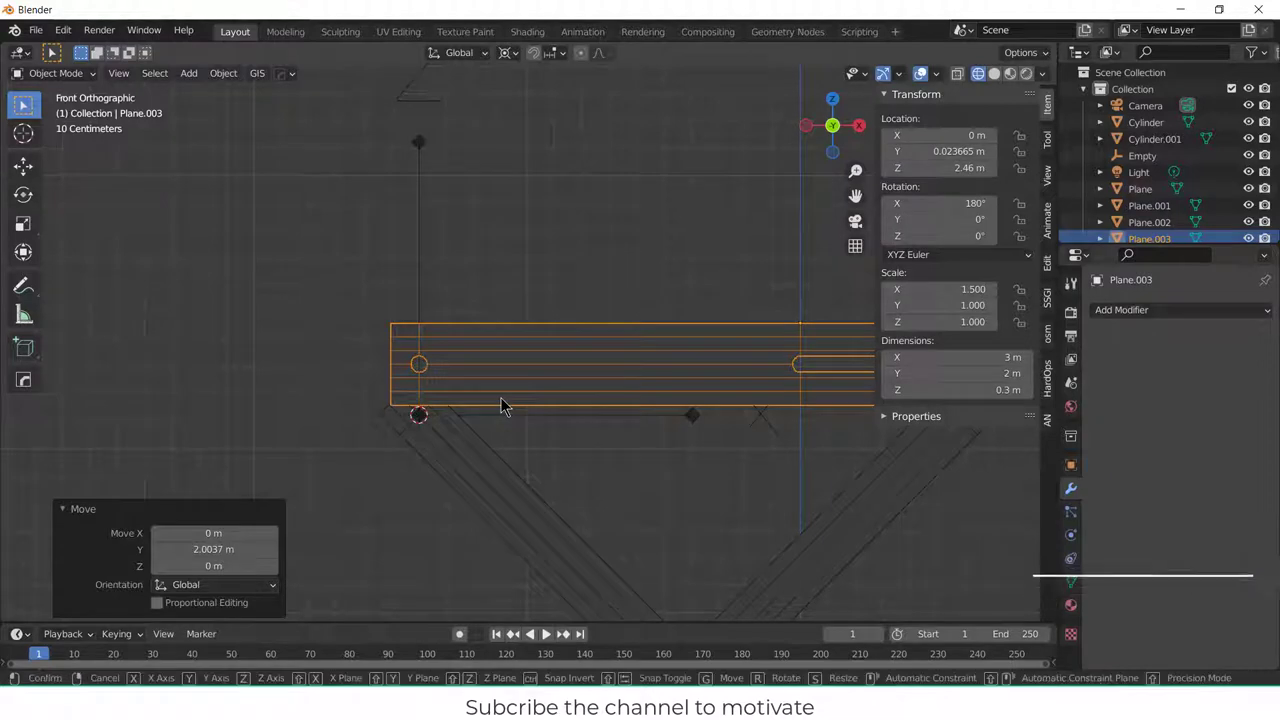
key(g)
key(z)
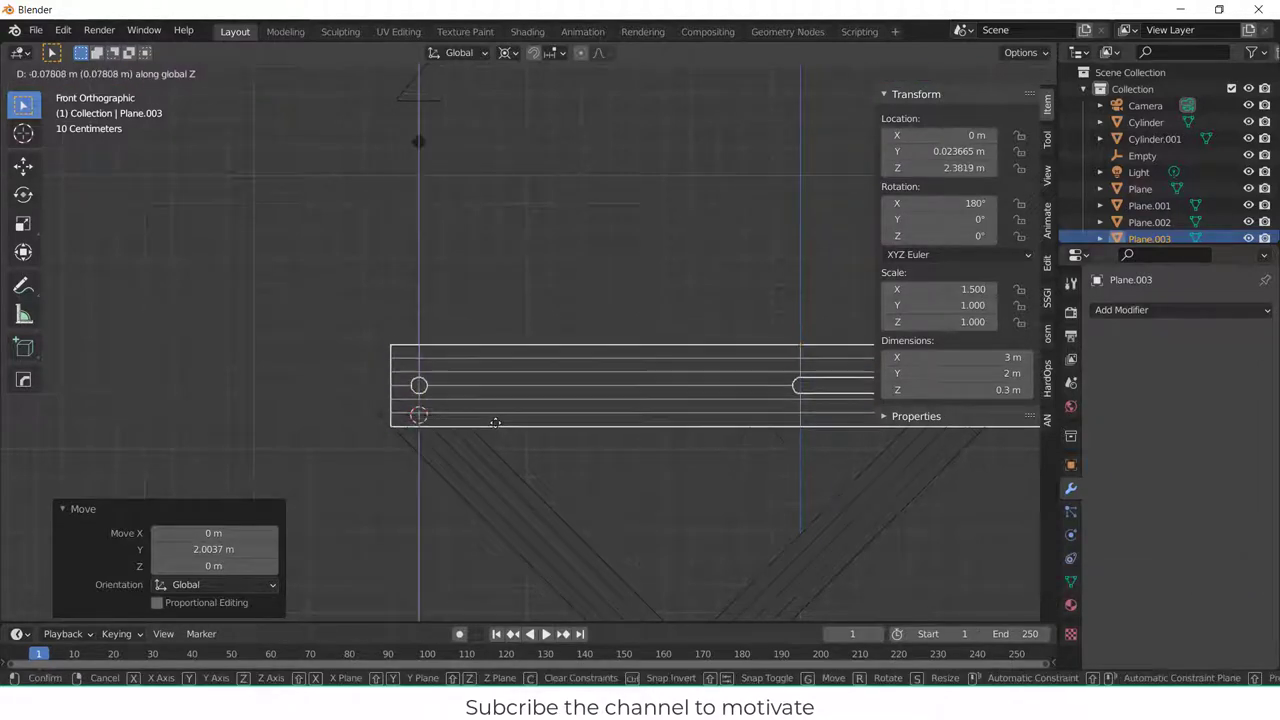
click(490, 449)
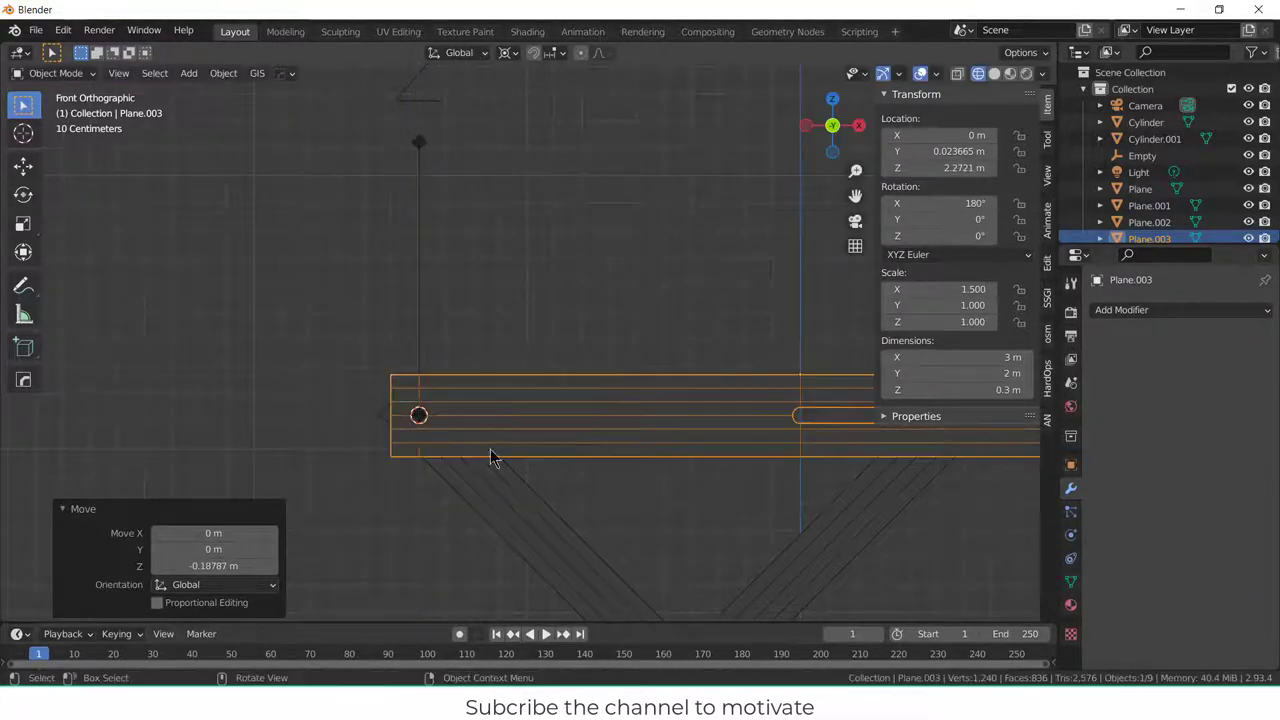
- Select the arrows Empty, then Plane.003, and show its Object Constraint properties
scroll(414, 434, up, 4)
click(180, 428)
scroll(170, 435, up, 3)
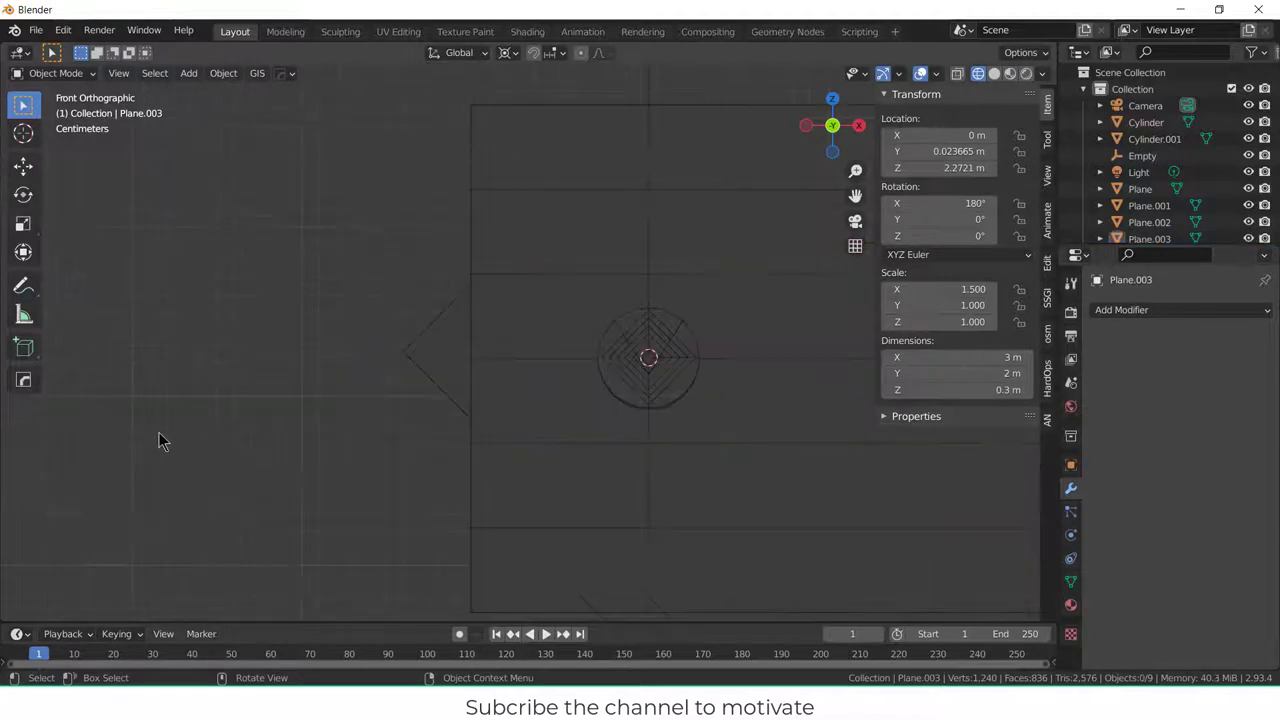
click(645, 346)
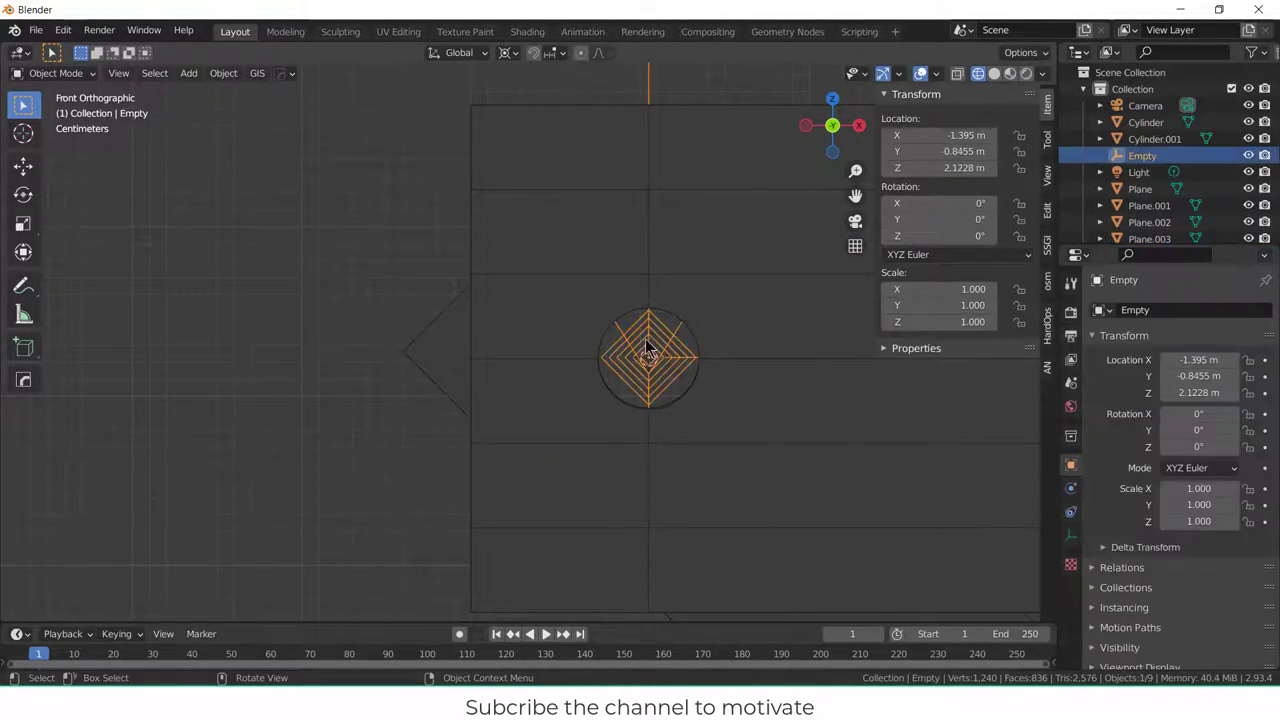
scroll(383, 229, down, 3)
click(686, 236)
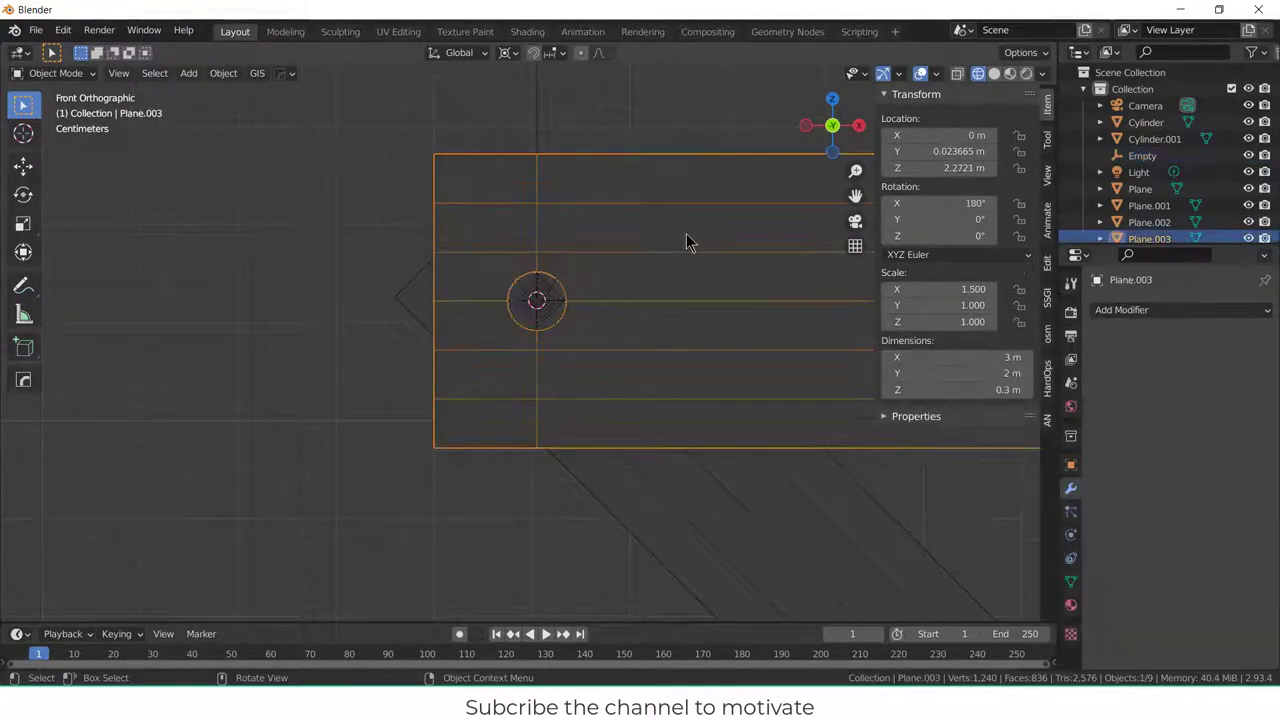
click(1071, 558)
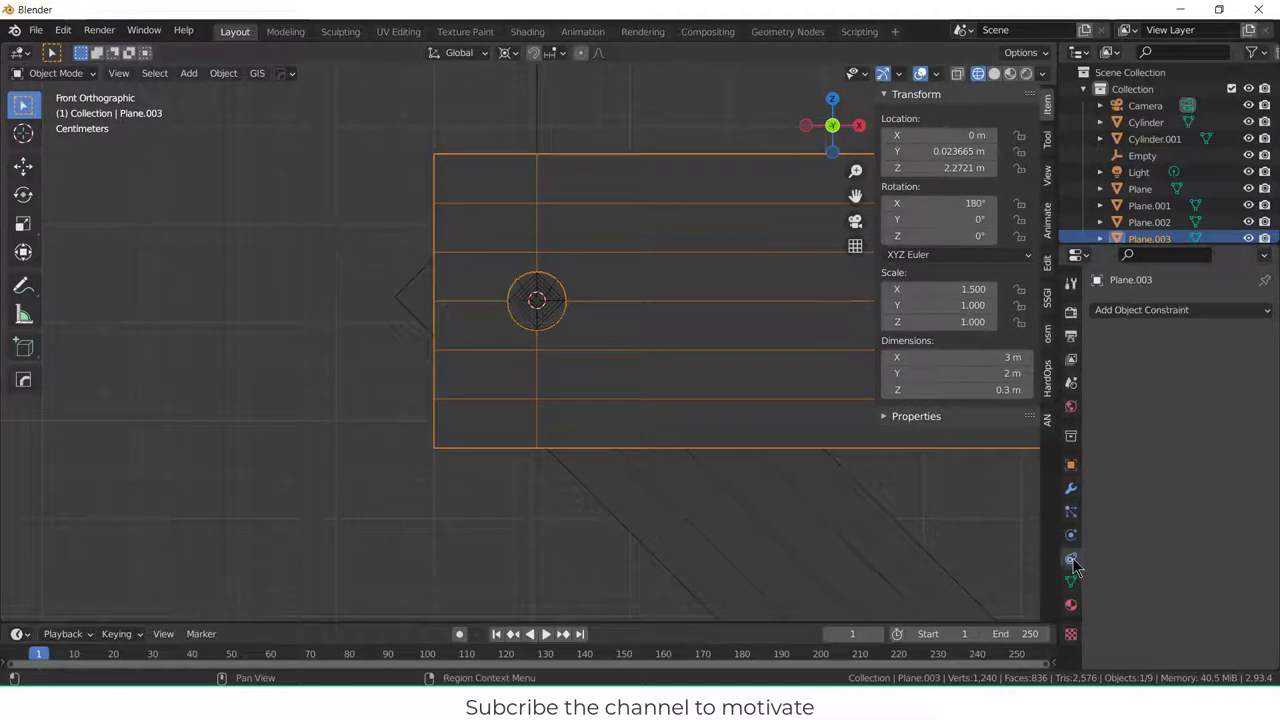
- Give Plane.003 a Copy Location constraint targeting the Empty, copying only Z
click(1164, 312)
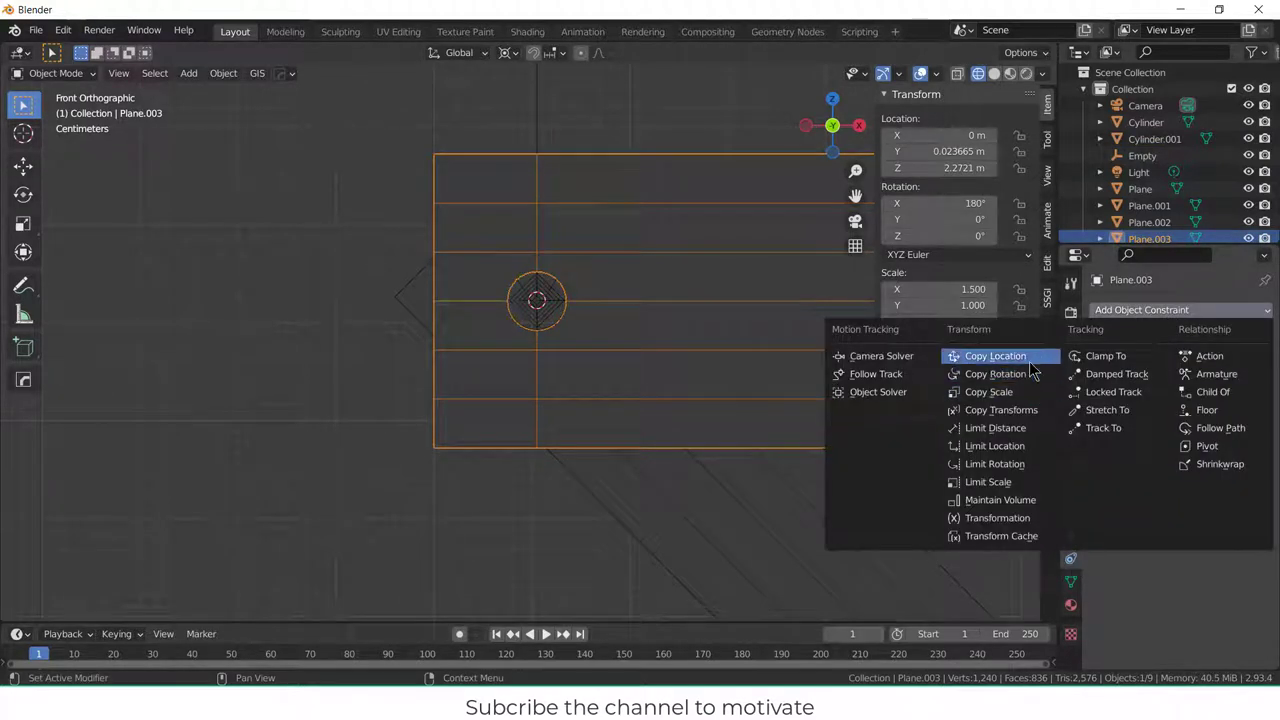
click(1028, 362)
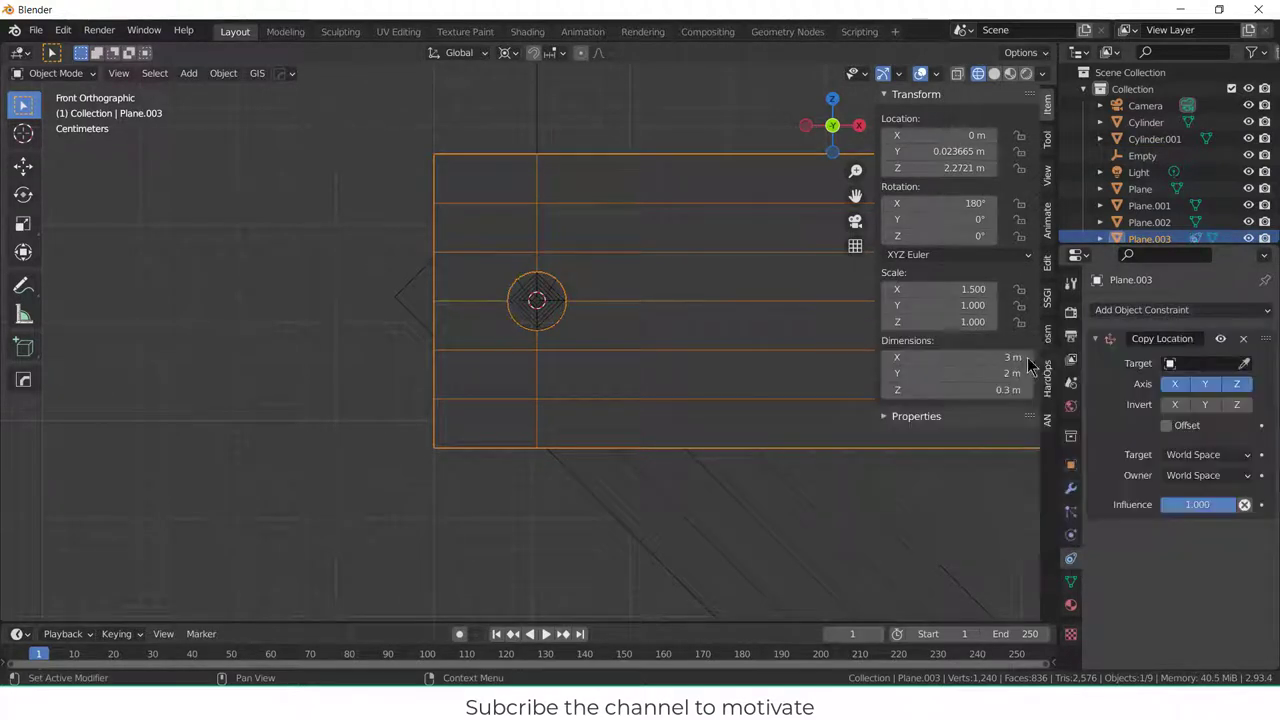
click(1244, 363)
click(545, 100)
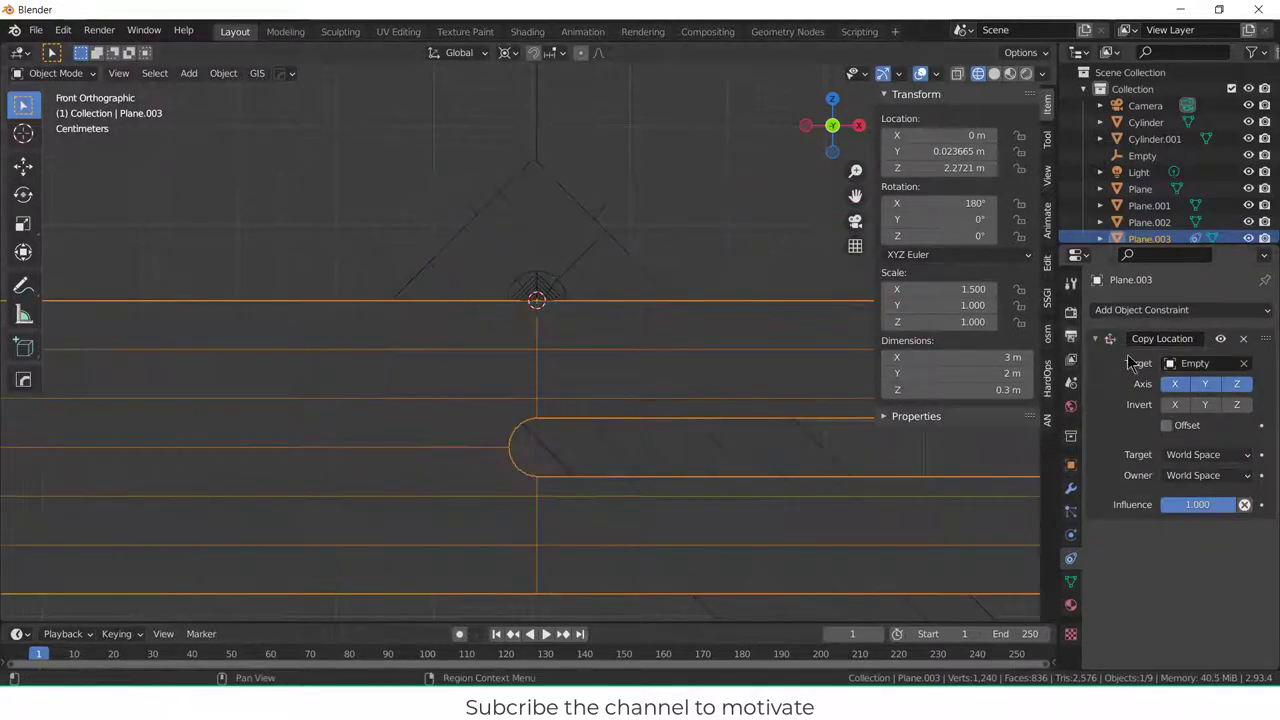
click(1240, 389)
scroll(474, 277, down, 5)
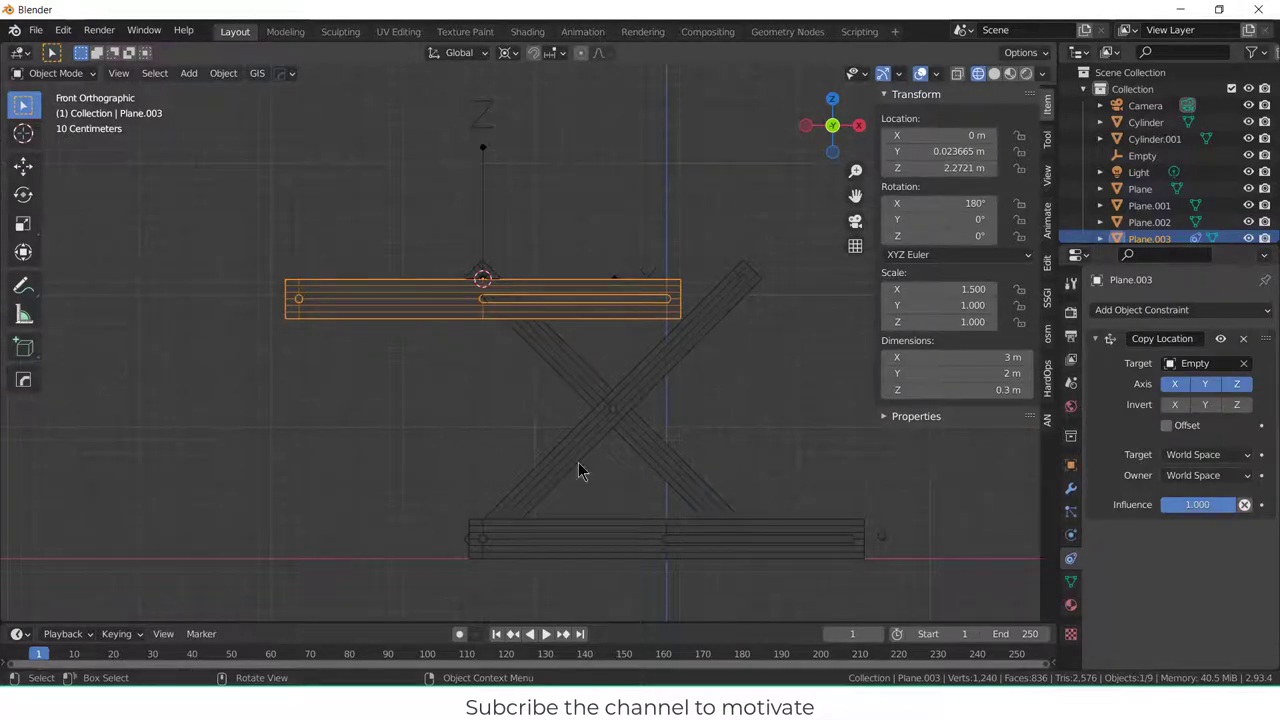
click(1176, 385)
click(1206, 384)
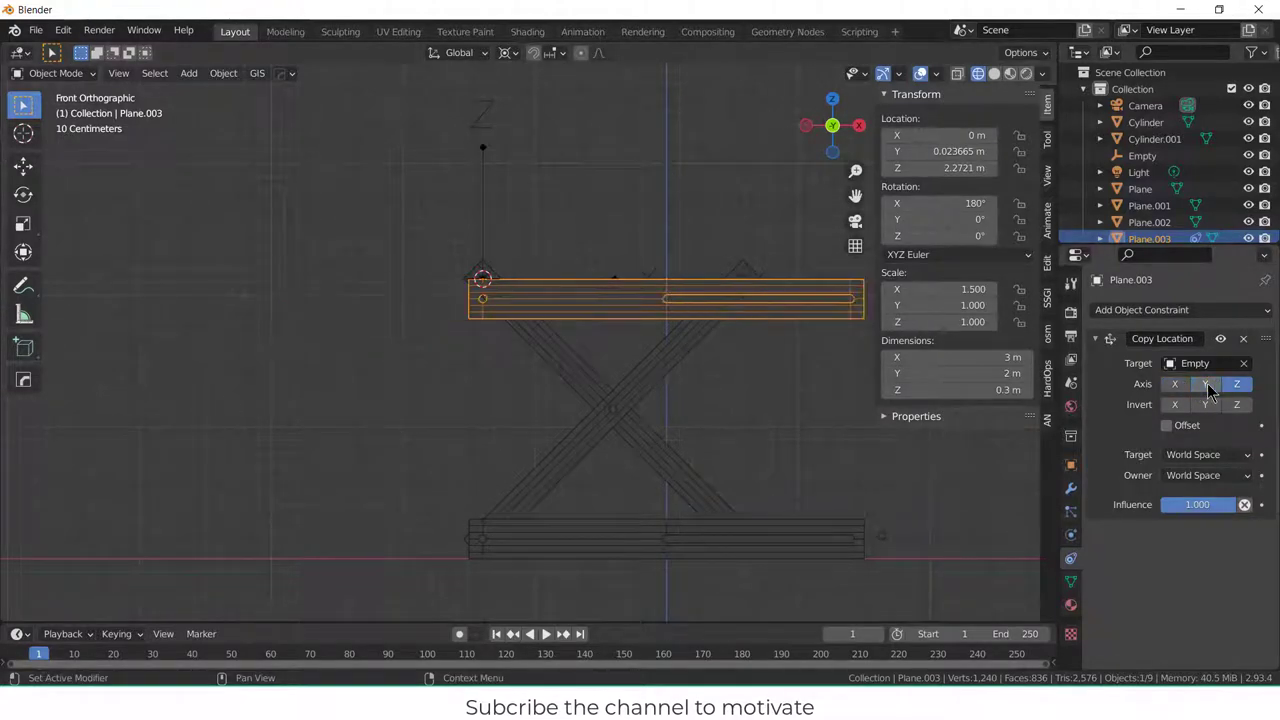
- Test-move Plane.003 and cancel, then enable Offset on the Copy Location constraint
scroll(551, 306, up, 5)
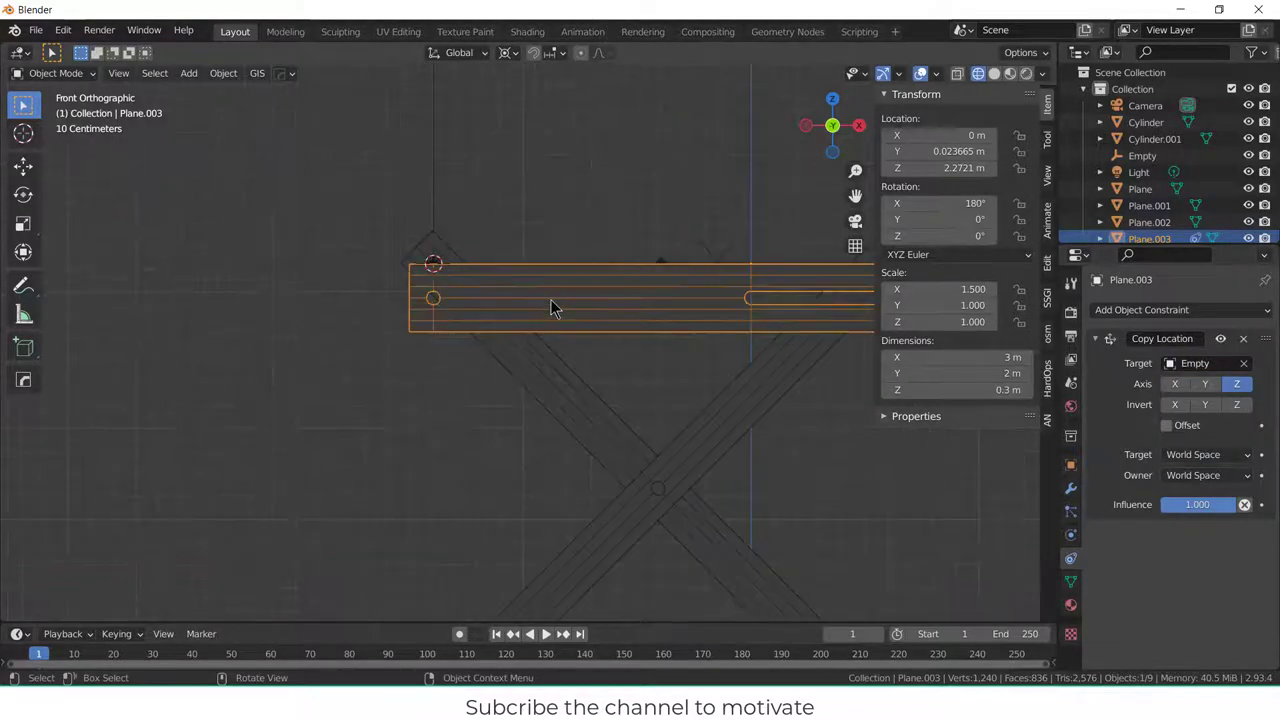
scroll(645, 344, down, 1)
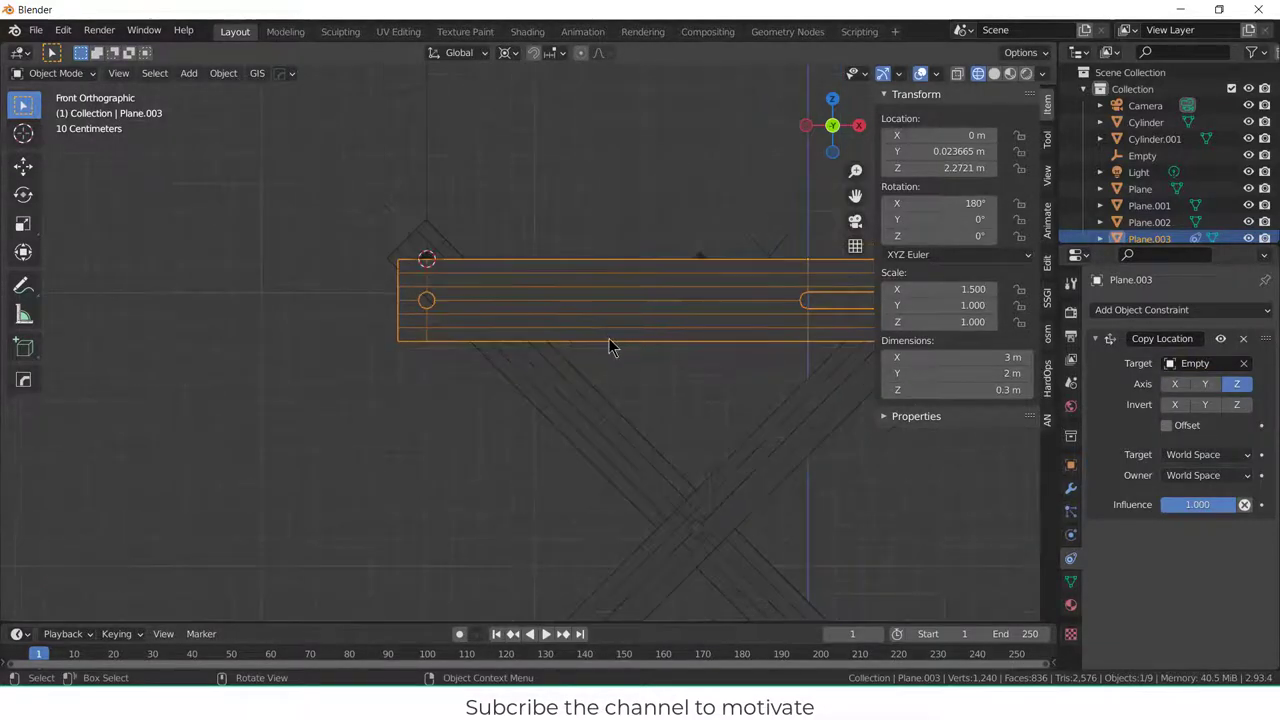
scroll(605, 335, up, 2)
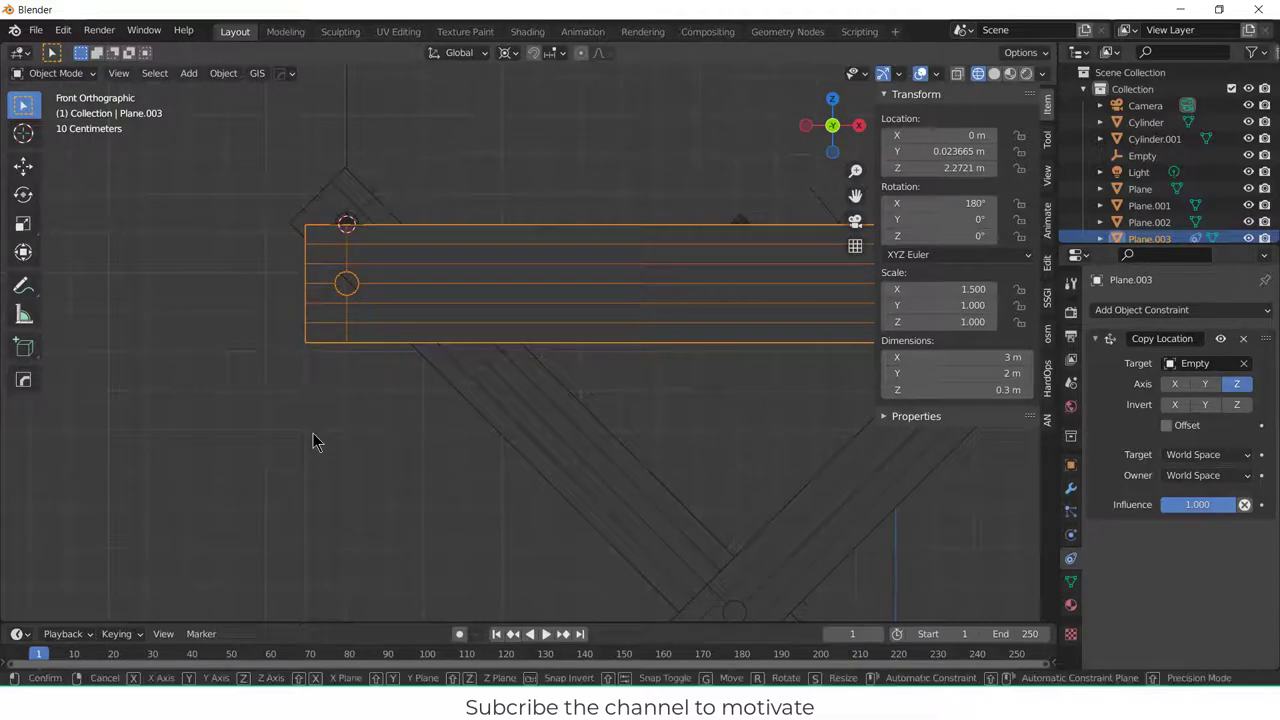
key(g)
key(z)
key(Escape)
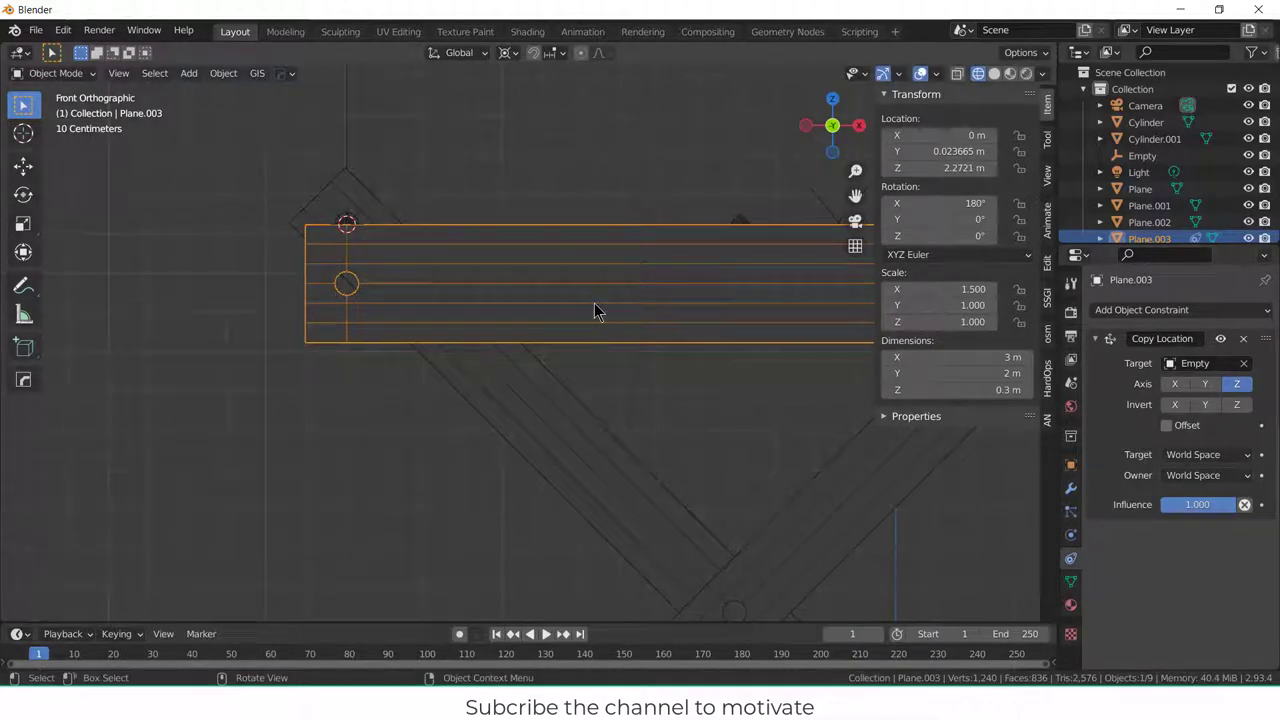
key(g)
key(z)
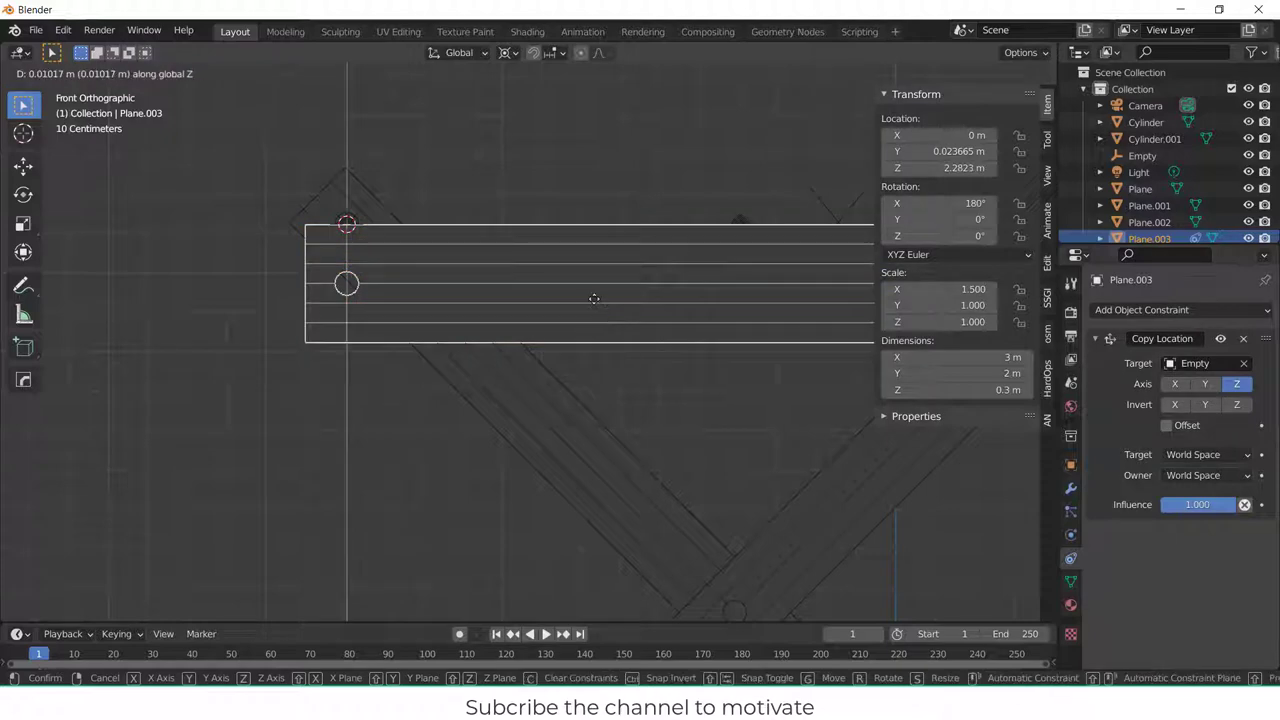
key(Escape)
click(605, 270)
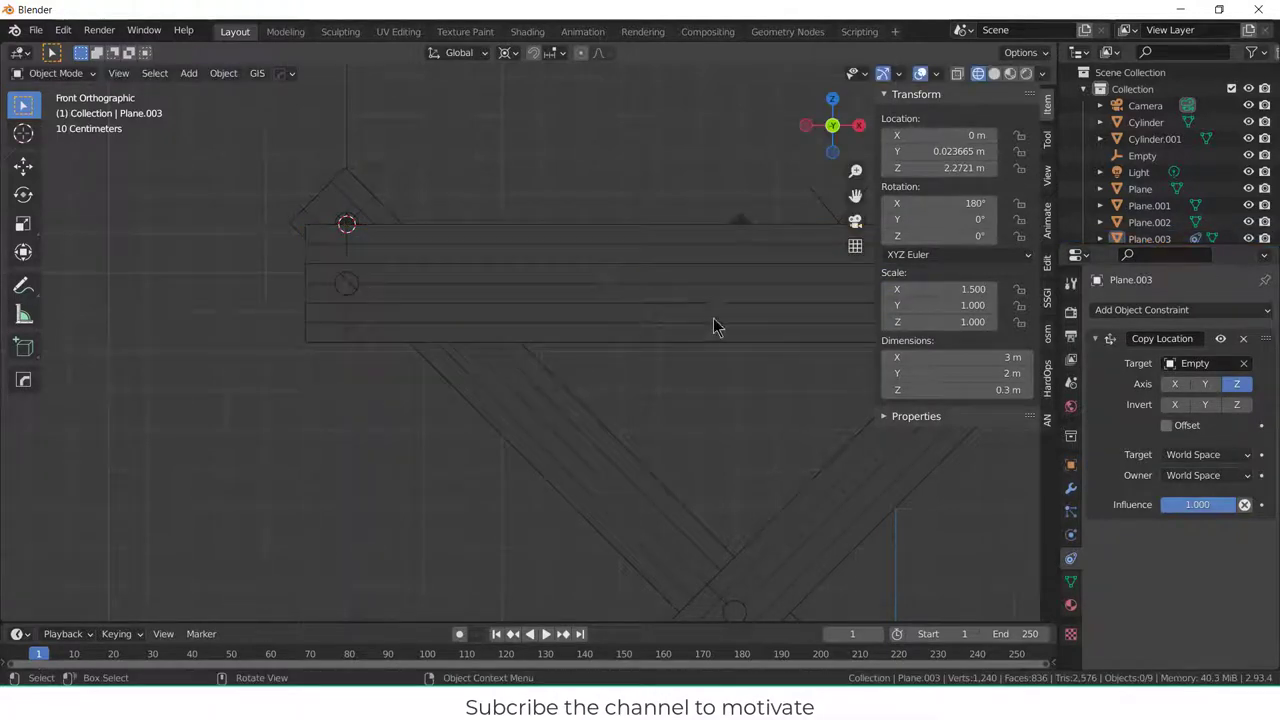
click(716, 328)
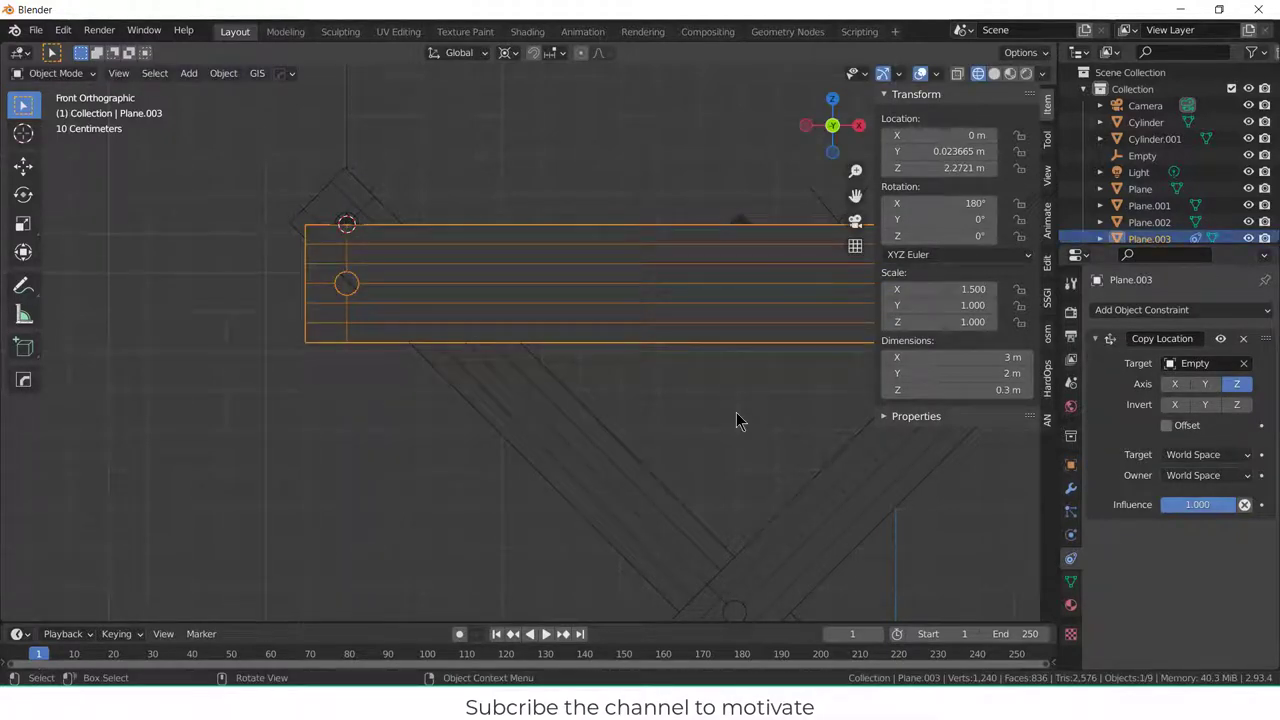
key(g)
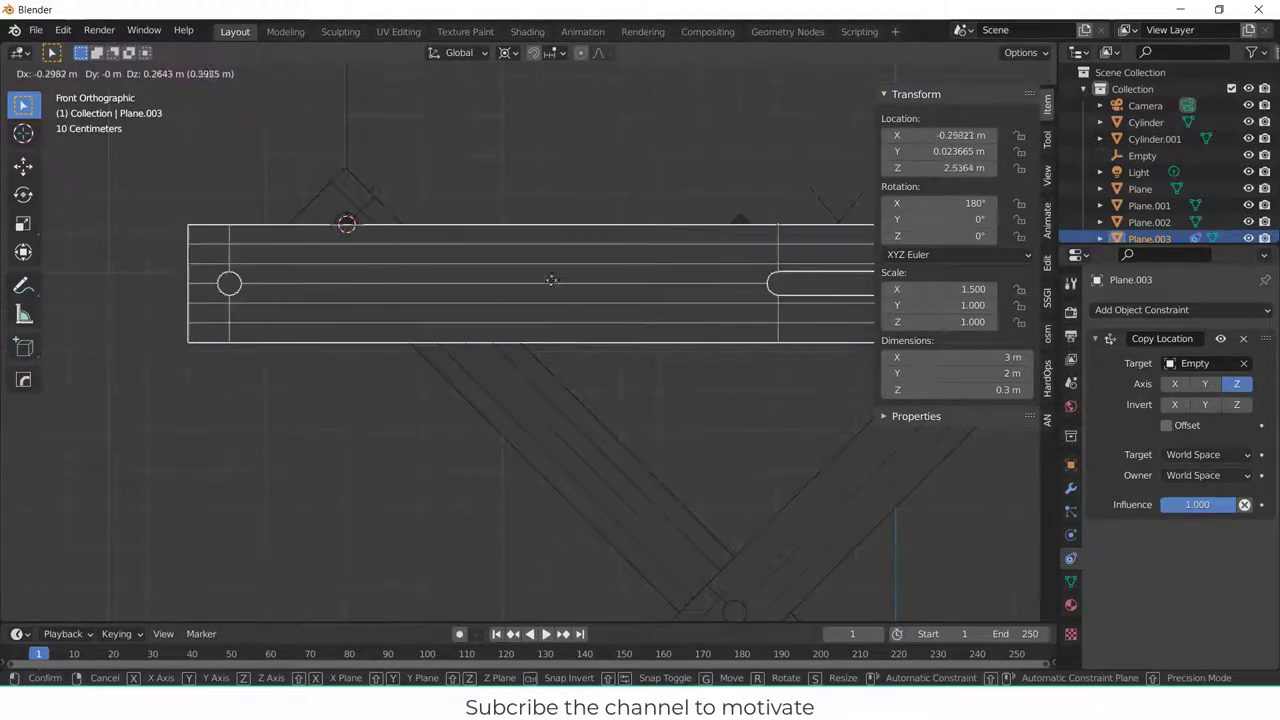
key(Escape)
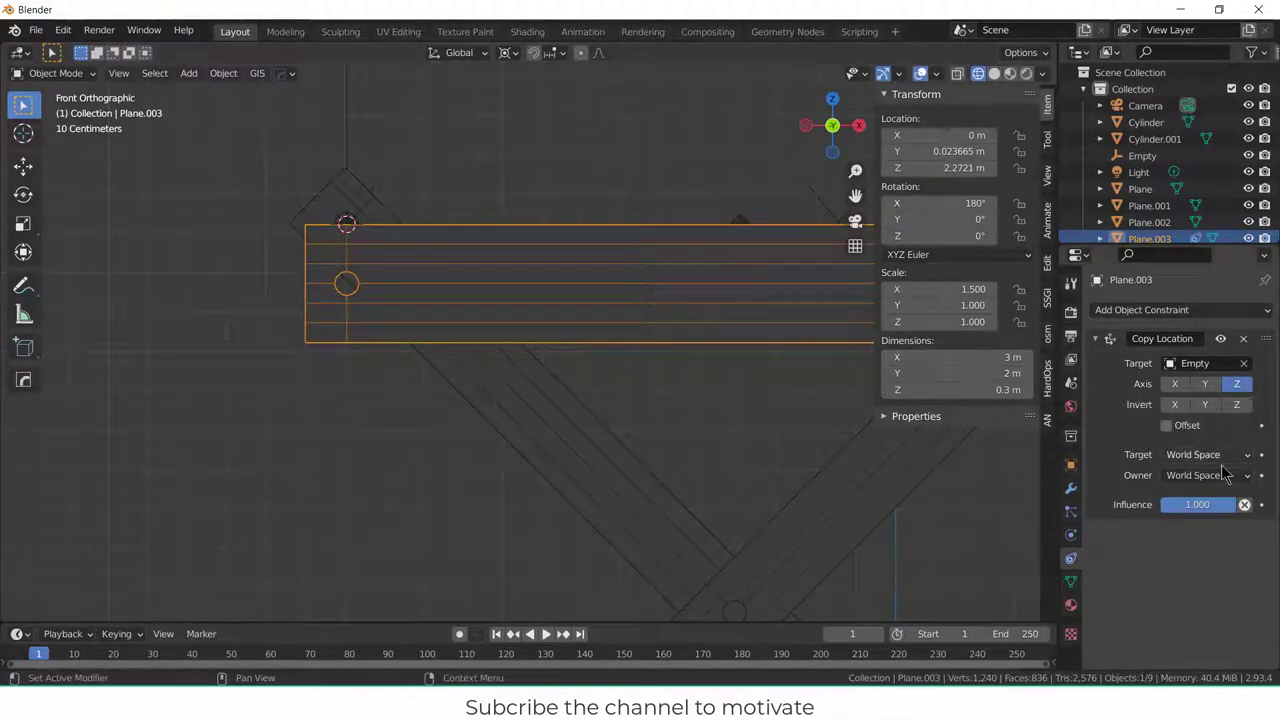
click(1166, 425)
- Lower Plane.003 about 2.12 m along Z
scroll(406, 300, down, 5)
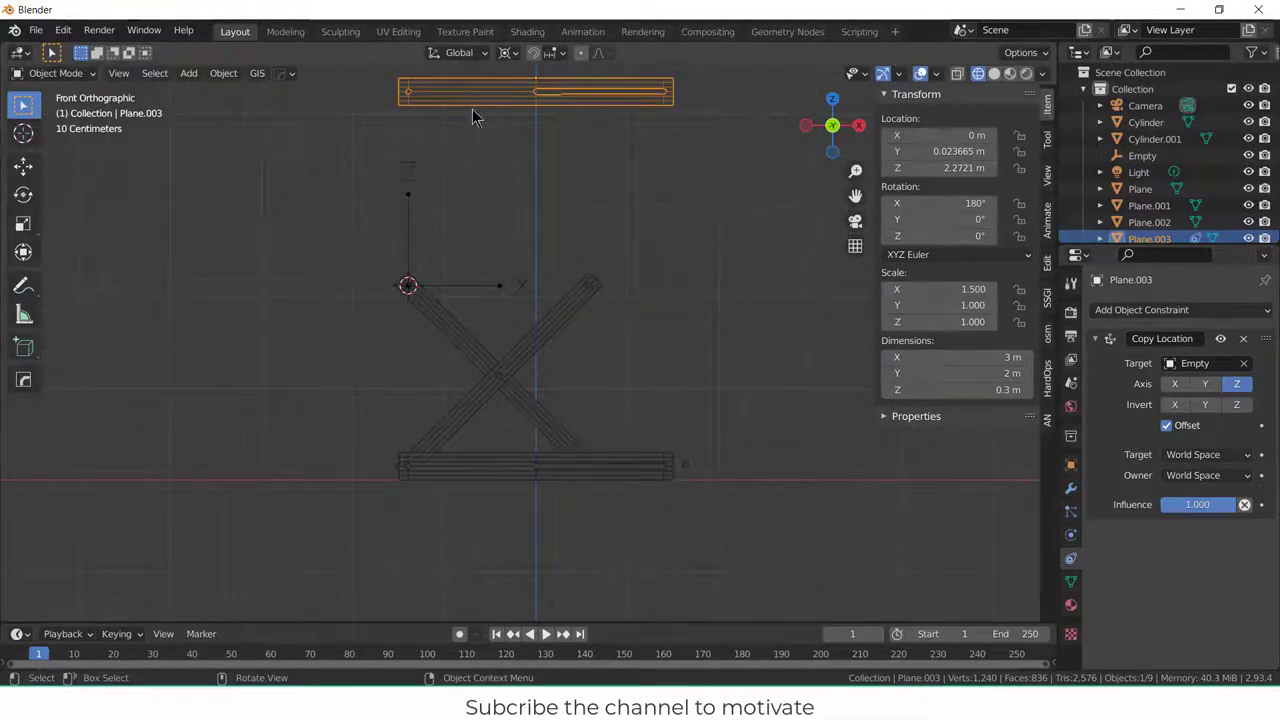
key(g)
key(z)
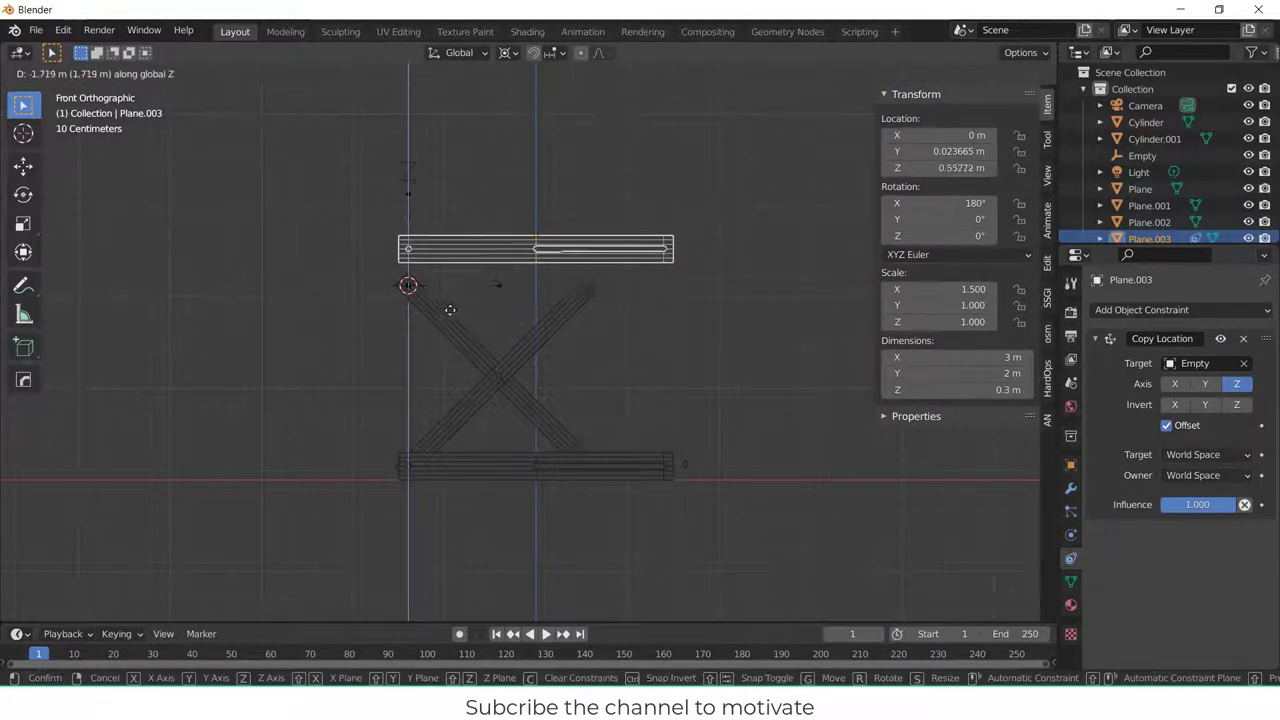
click(443, 340)
- Zoom in and nudge Plane.003 vertically to Z 0.15004 m, aligning its circle with the pivot
scroll(395, 282, up, 3)
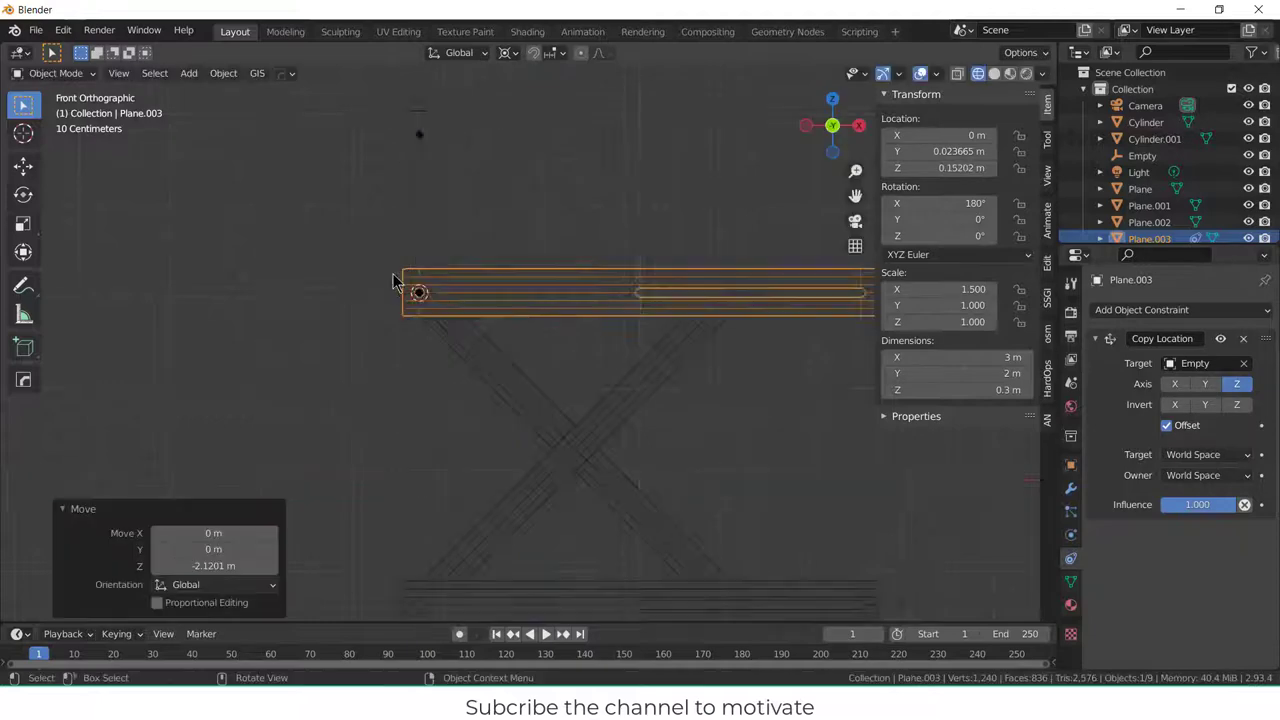
scroll(395, 282, up, 5)
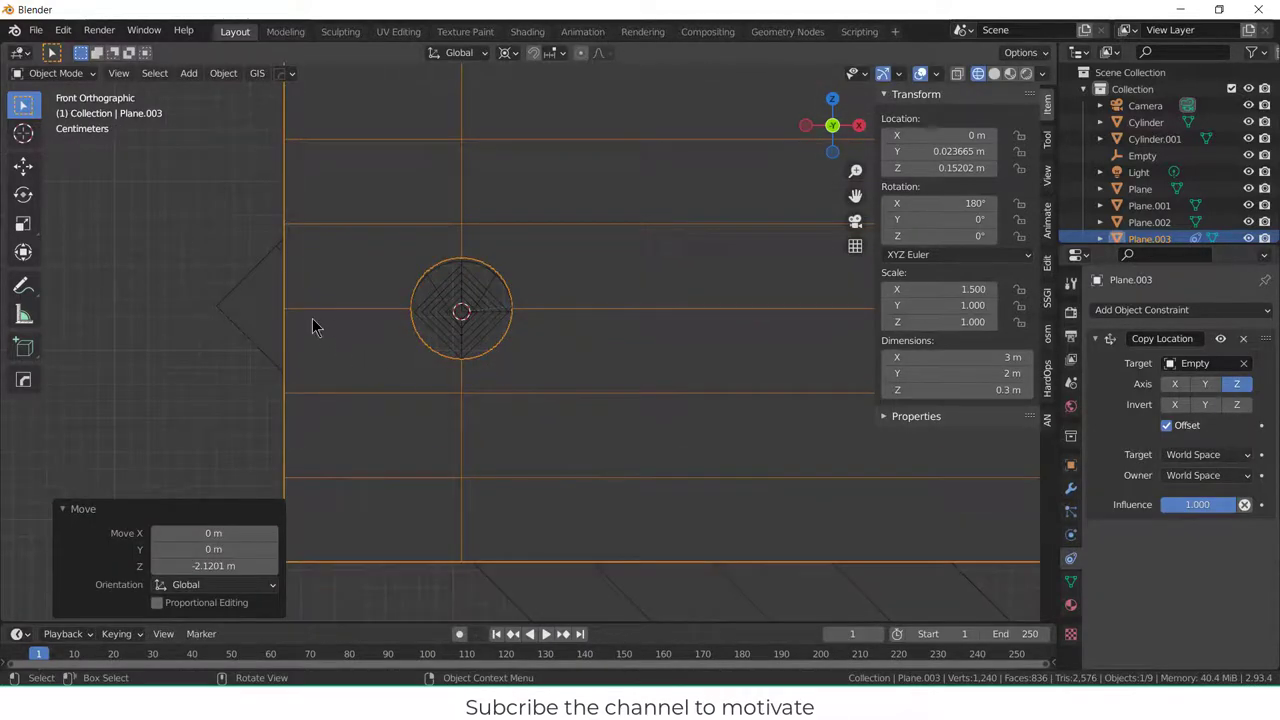
middle_drag(313, 327, 345, 334)
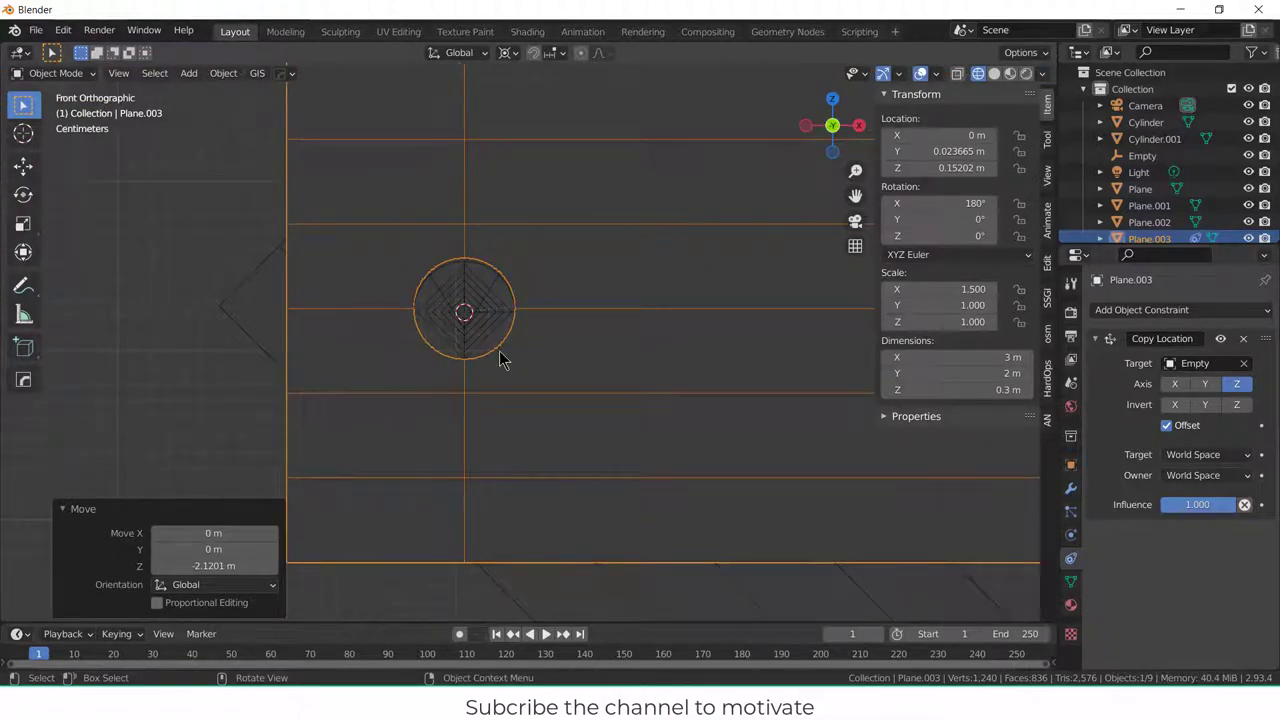
scroll(502, 358, up, 2)
scroll(405, 295, up, 2)
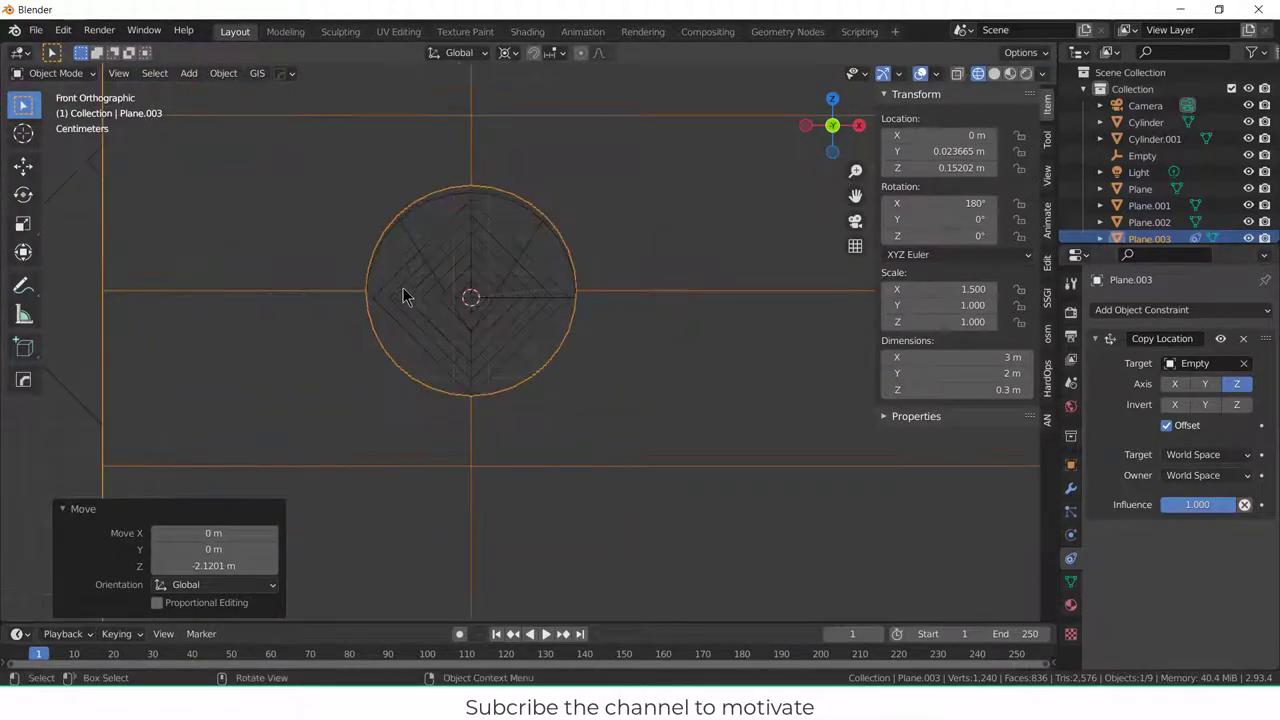
scroll(257, 284, up, 2)
key(g)
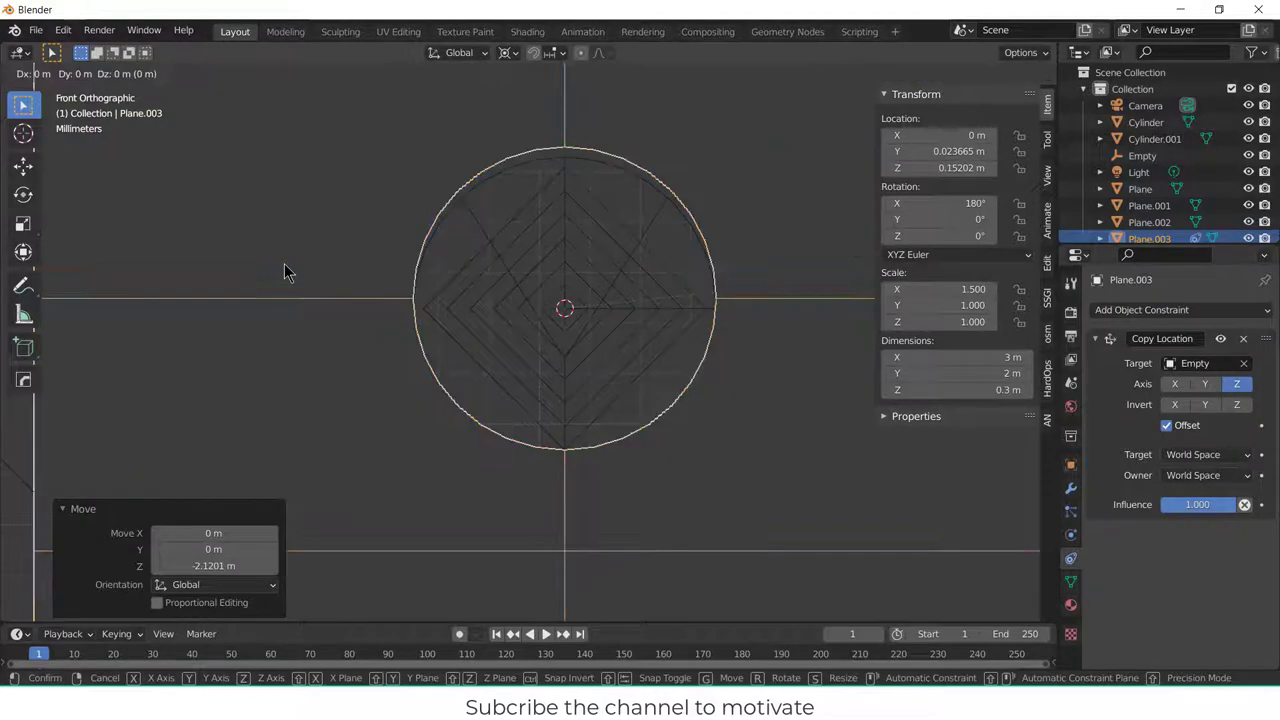
key(z)
click(289, 272)
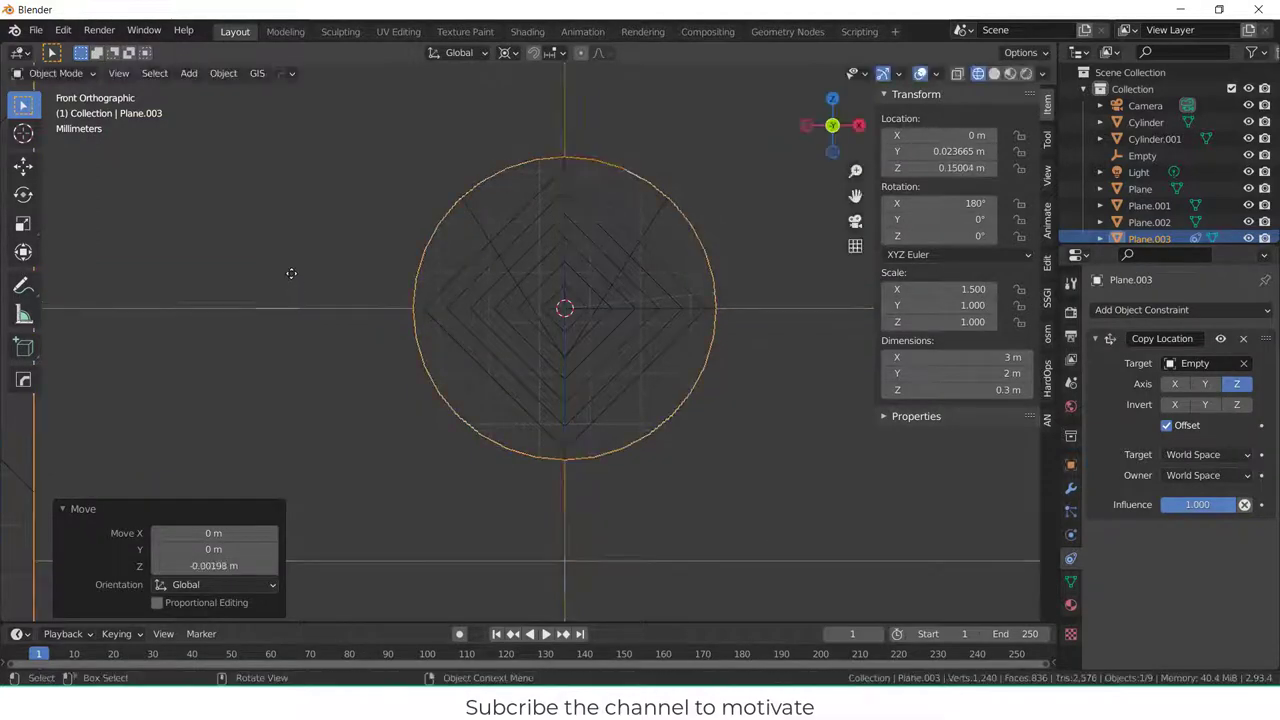
- Zoom out, pick a diagonal leg, then clear the selection
scroll(278, 295, down, 3)
scroll(278, 295, down, 5)
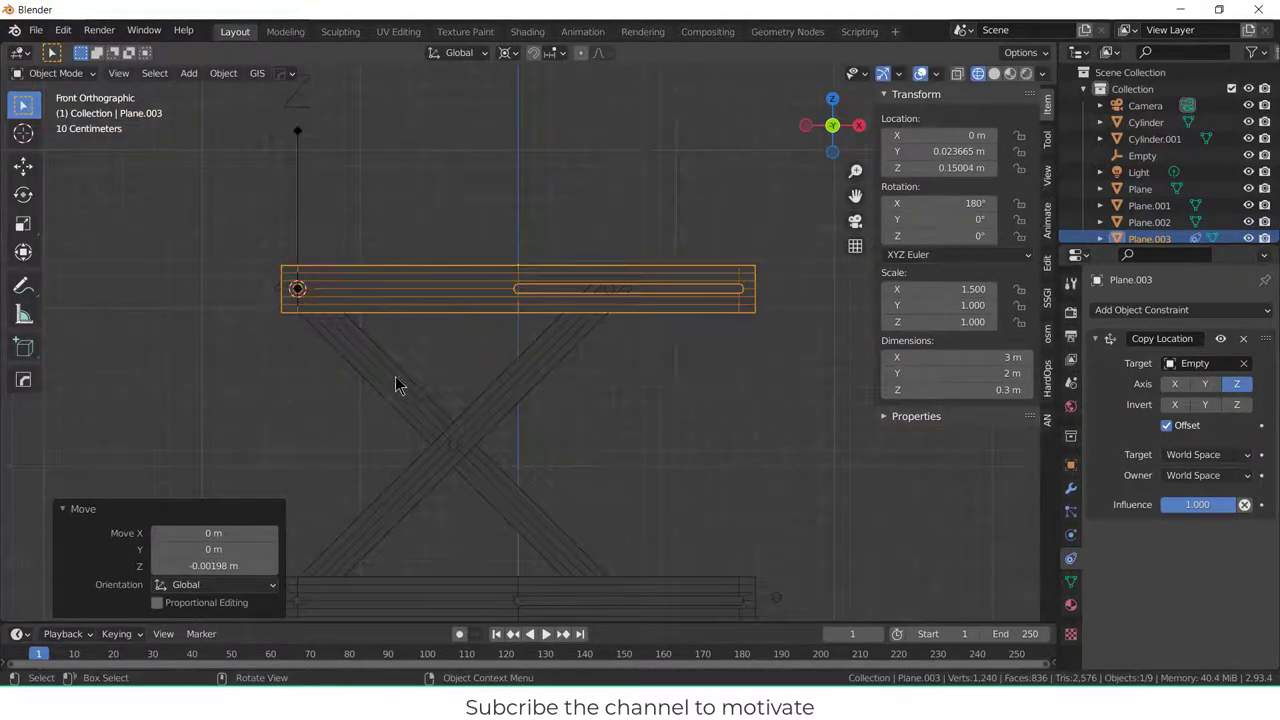
click(399, 361)
click(691, 451)
- Orbit around the crossed scissor legs to inspect them, then return to a zoomed Front Orthographic view
middle_drag(691, 451, 525, 450)
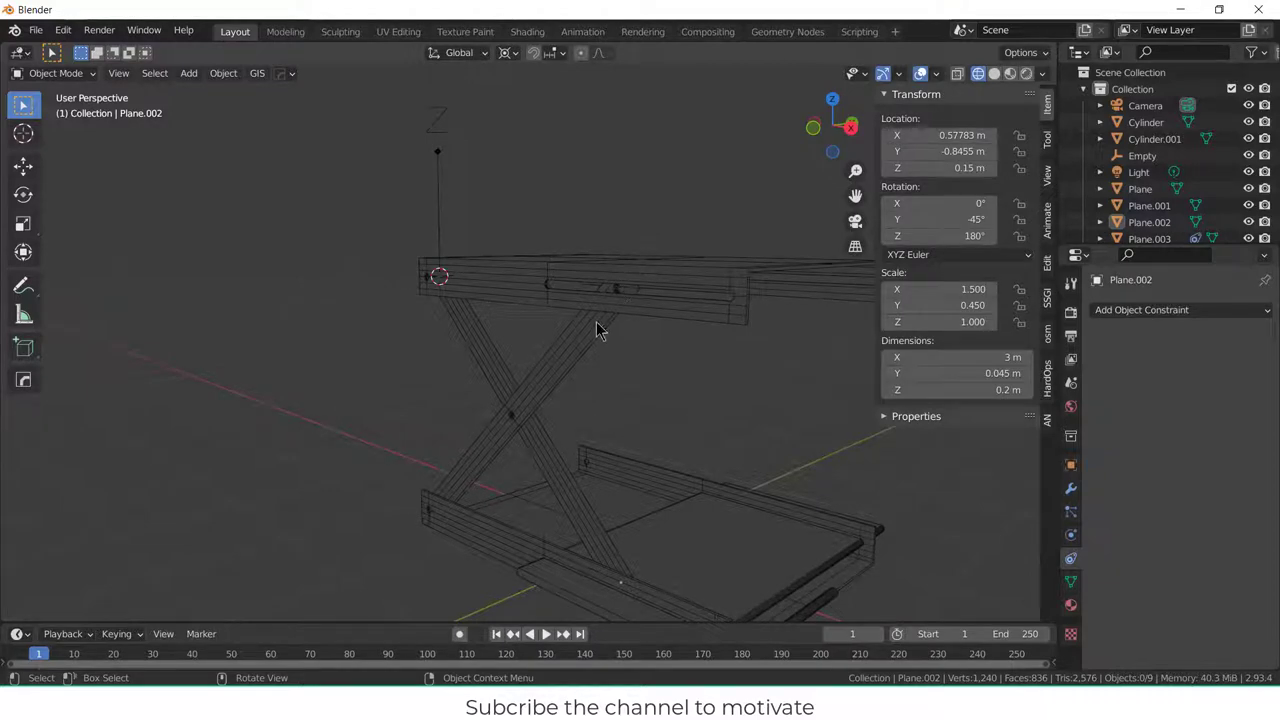
middle_drag(597, 330, 545, 314)
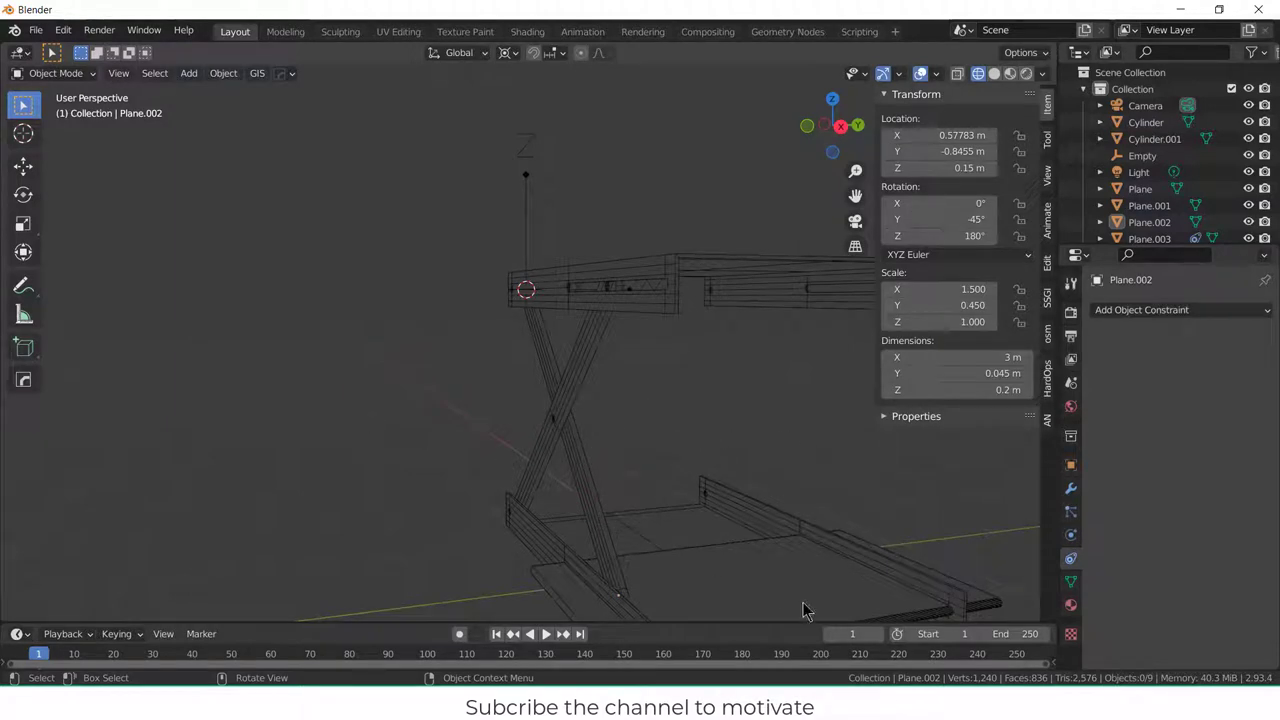
scroll(597, 461, down, 2)
key(KP_1)
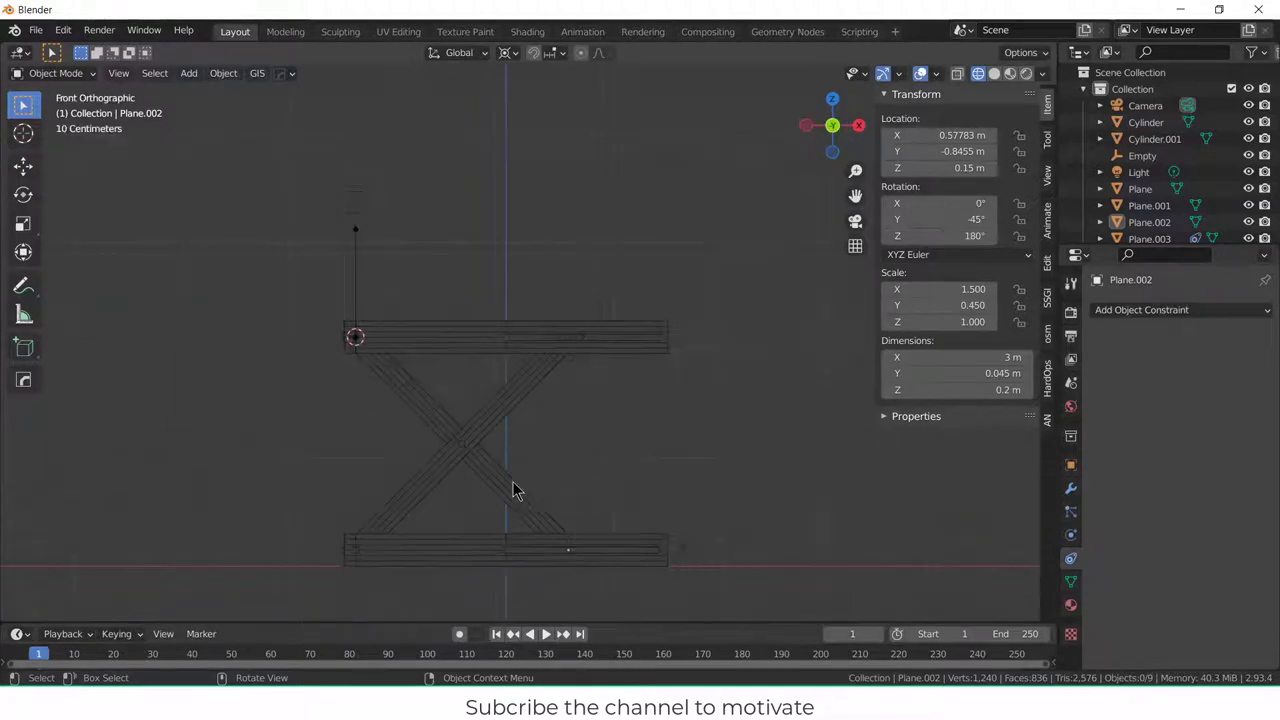
scroll(414, 535, up, 6)
- In Plane.001's Edit Mode, snap the 3D cursor to a vertex on the leg's pivot circle
click(392, 453)
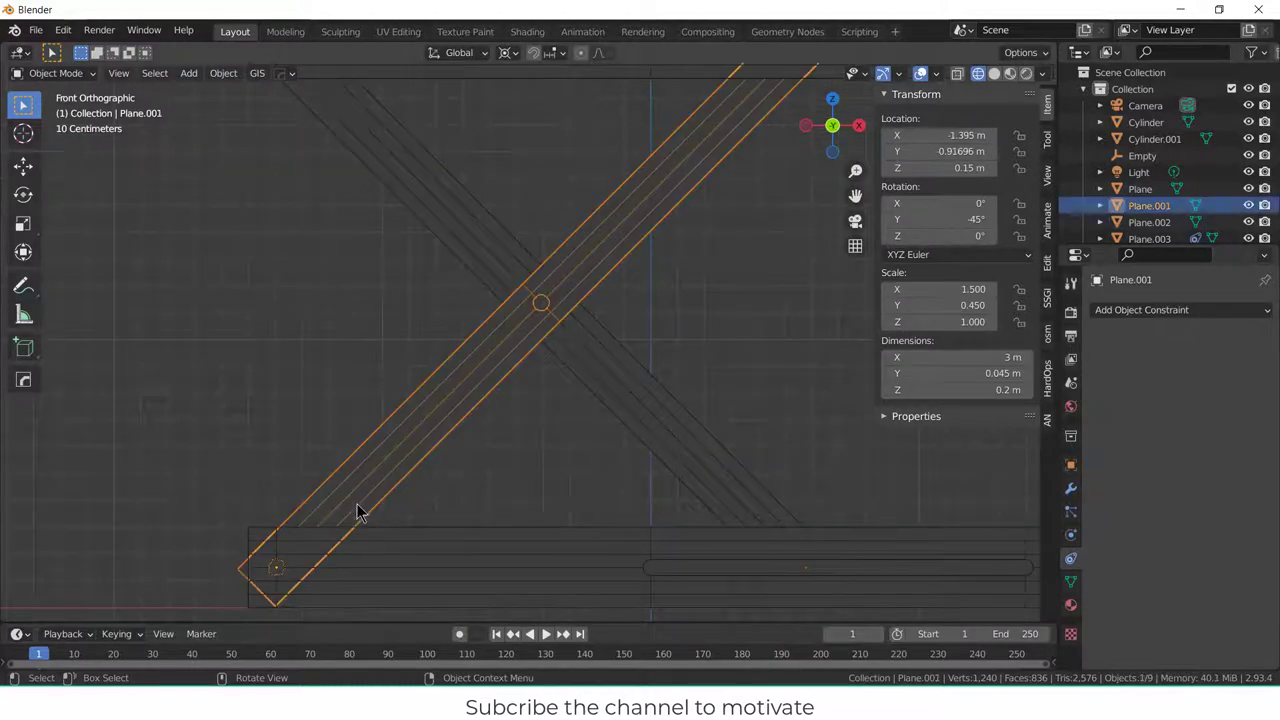
key(Tab)
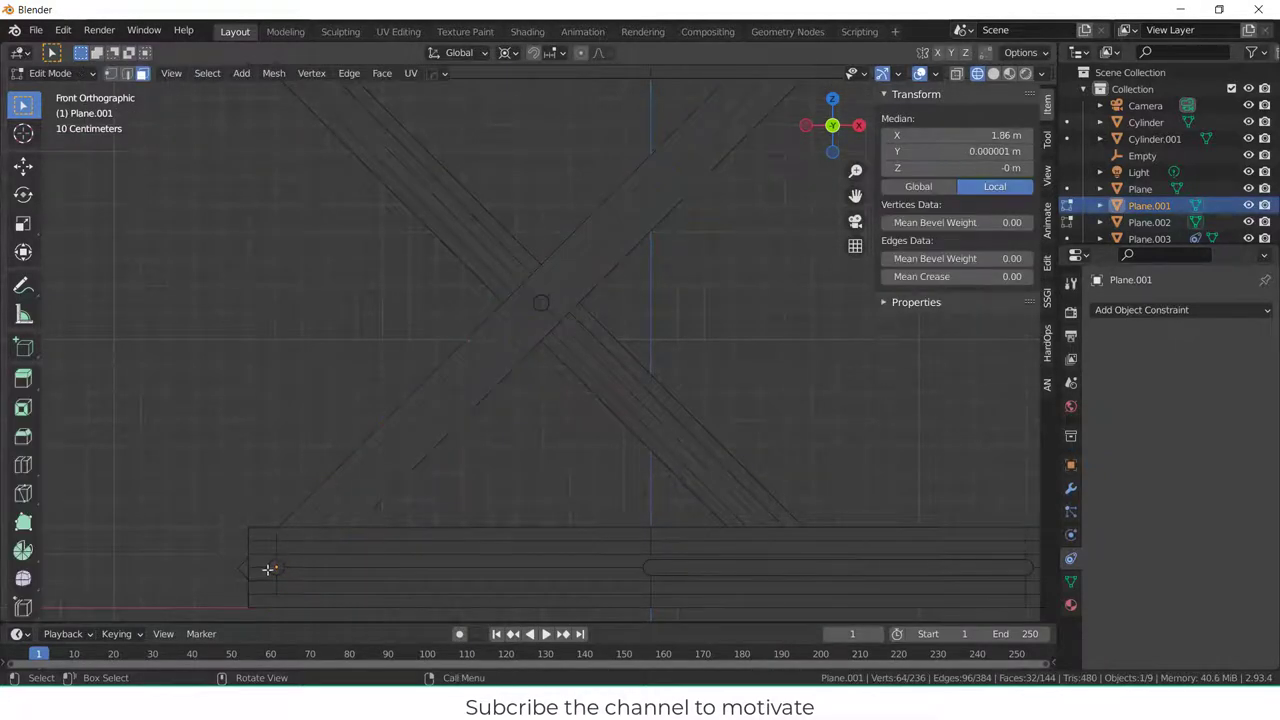
scroll(280, 569, up, 4)
scroll(285, 569, down, 2)
key(c)
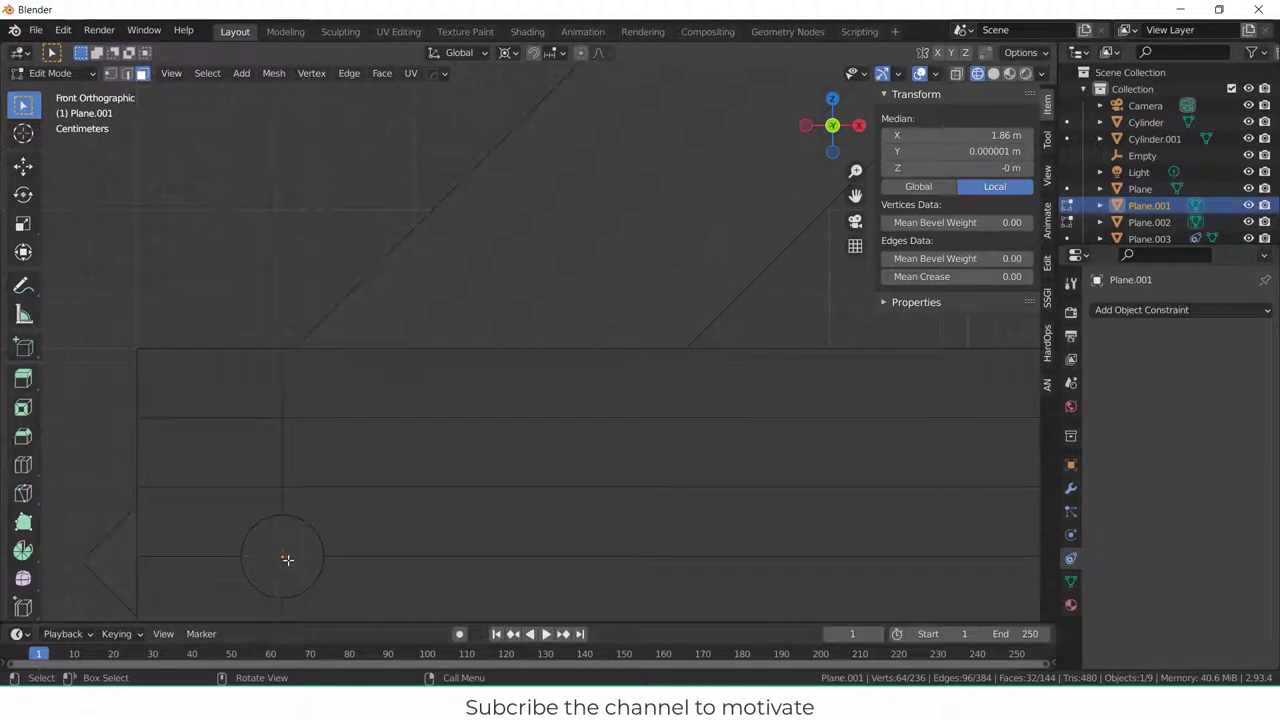
click(282, 560)
key(shift+s)
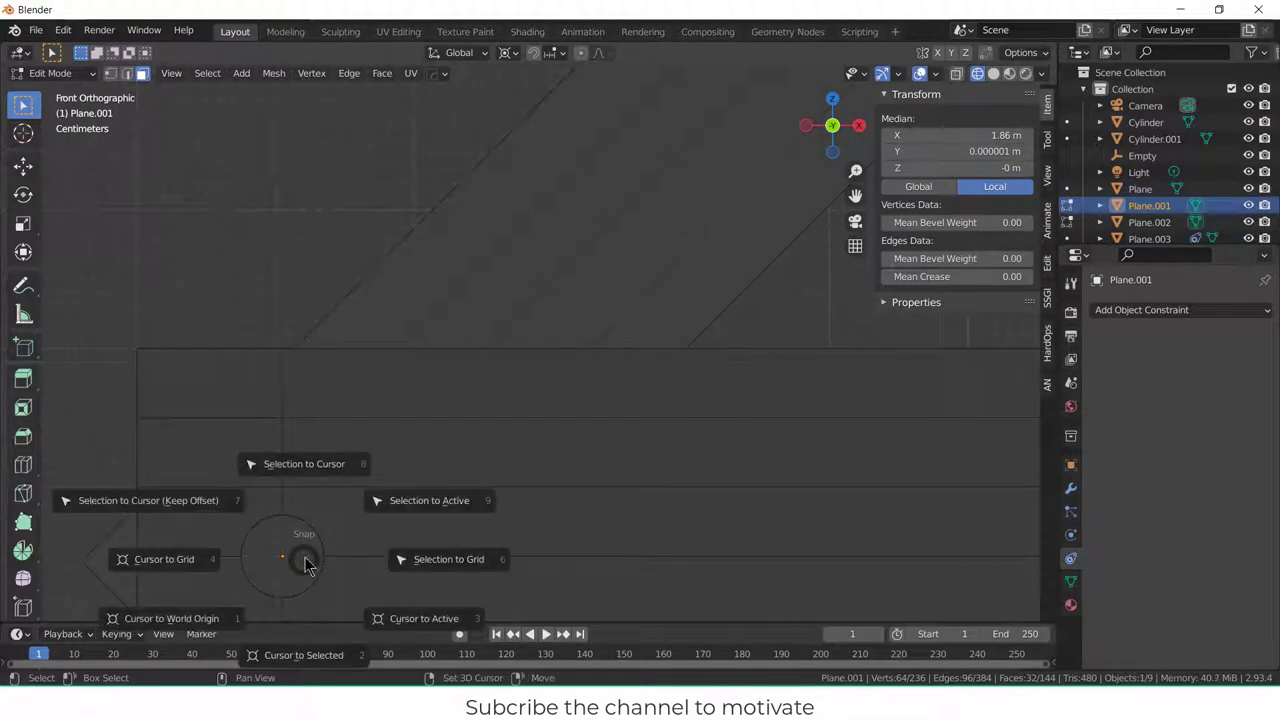
click(280, 655)
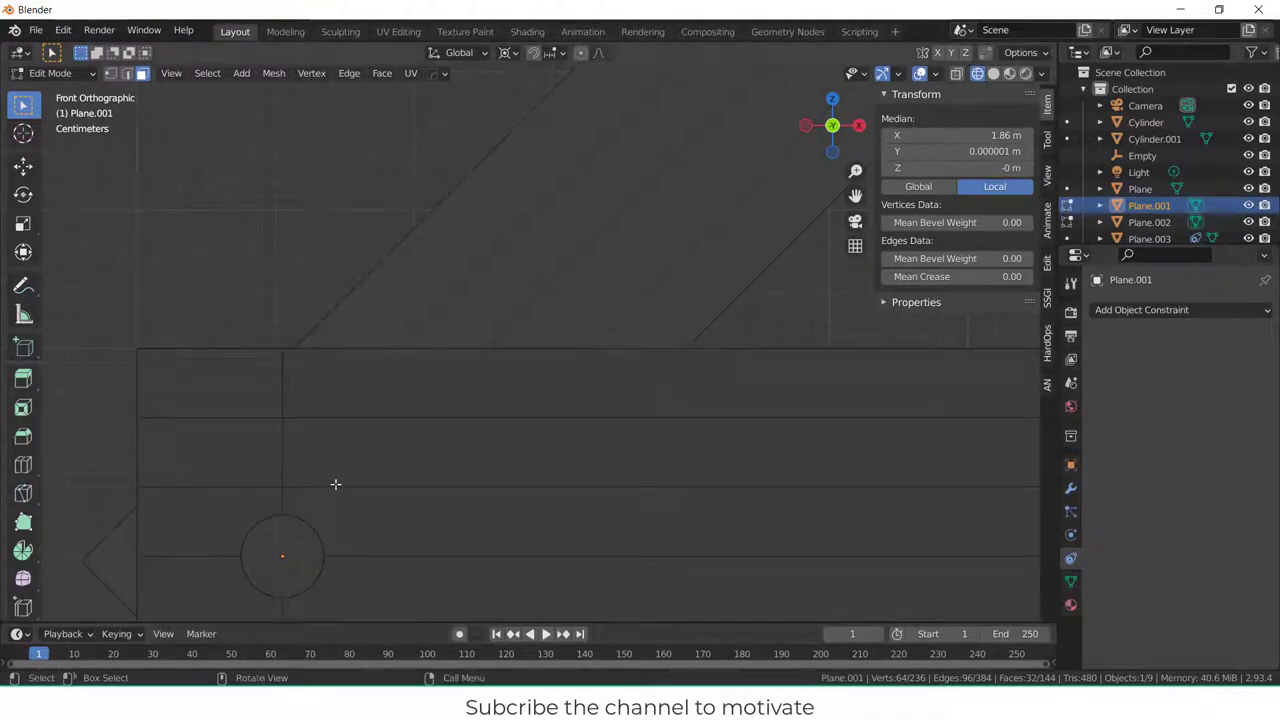
- Select the ring of faces inside the pivot hole and move the 3D cursor onto it
scroll(334, 486, down, 5)
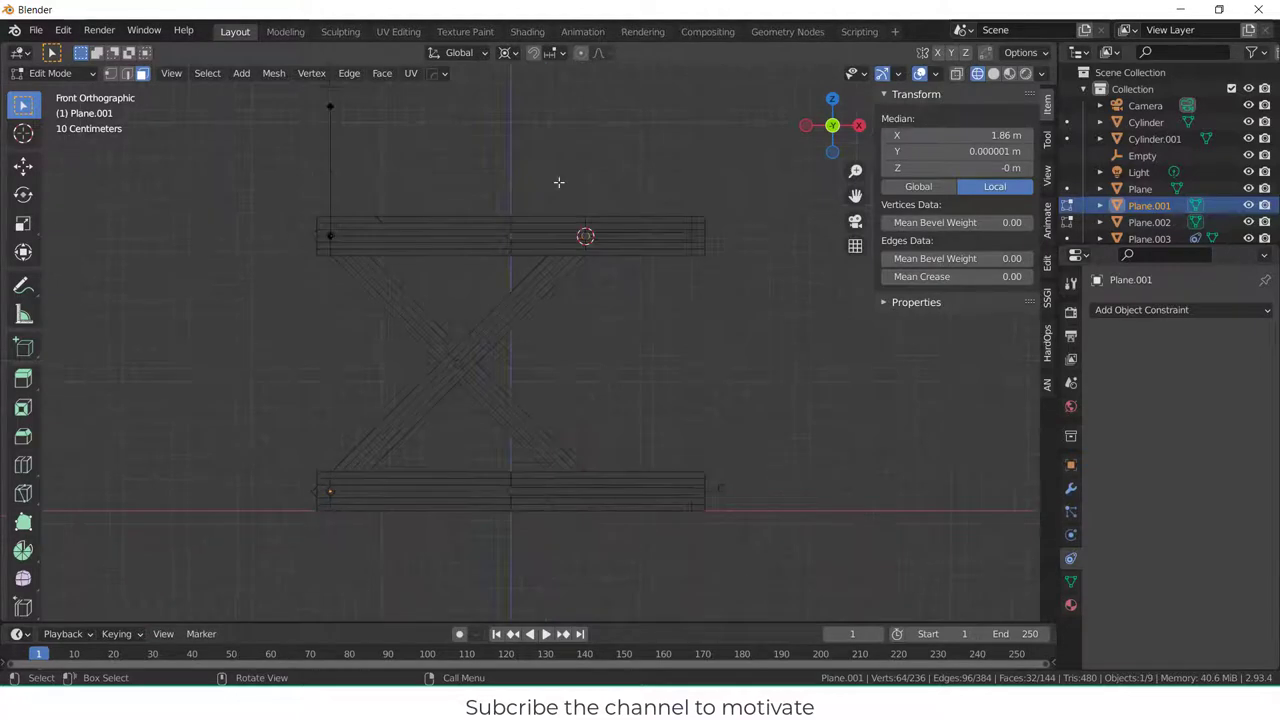
scroll(559, 182, up, 6)
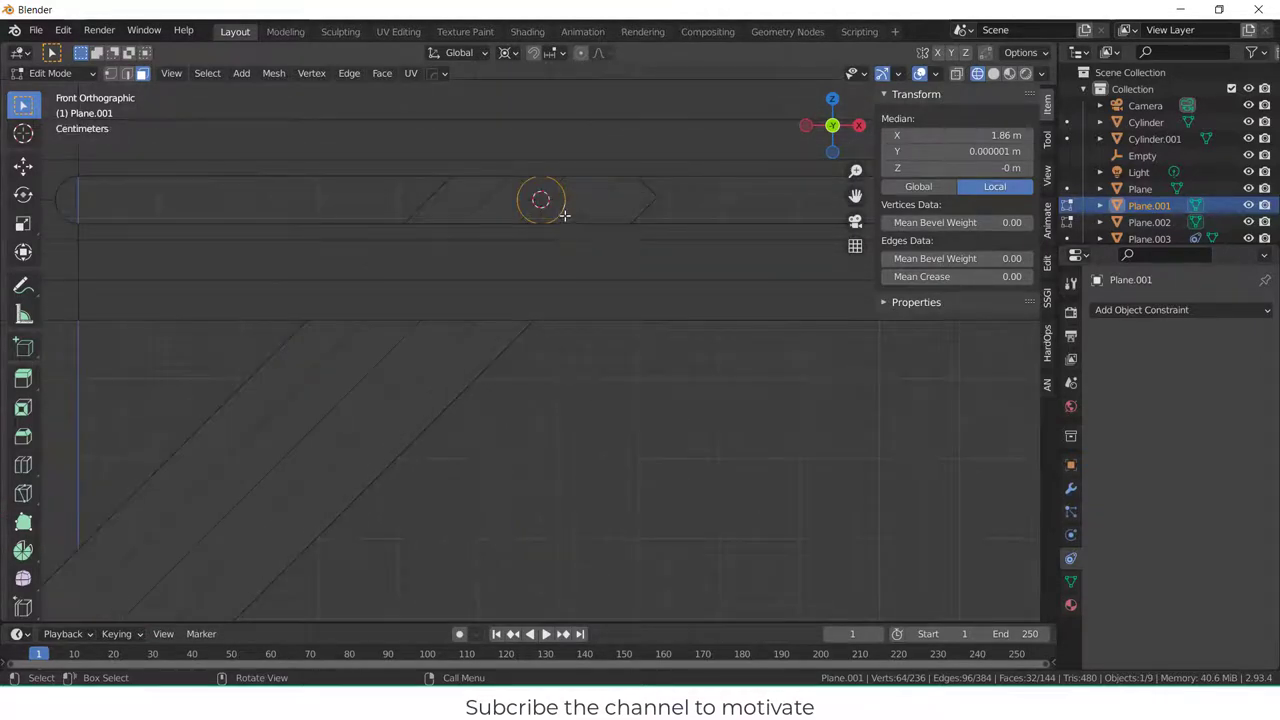
scroll(565, 215, down, 5)
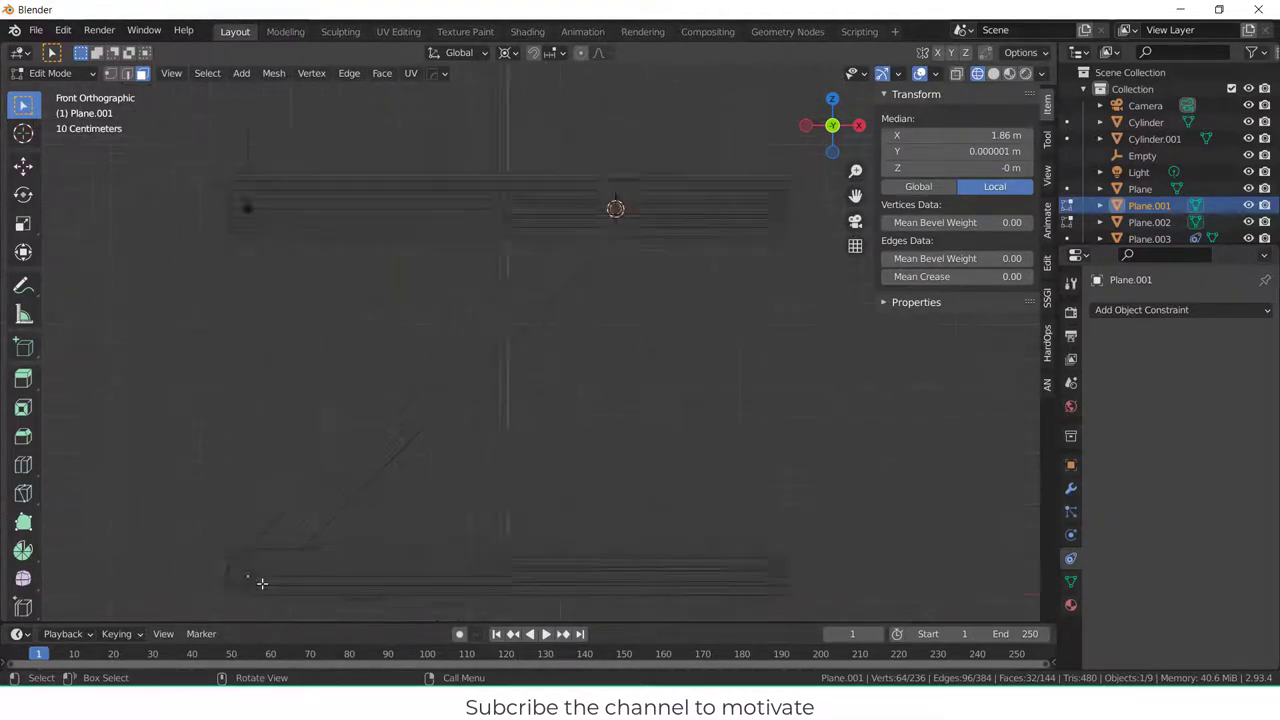
scroll(230, 575, up, 4)
middle_drag(234, 563, 373, 568)
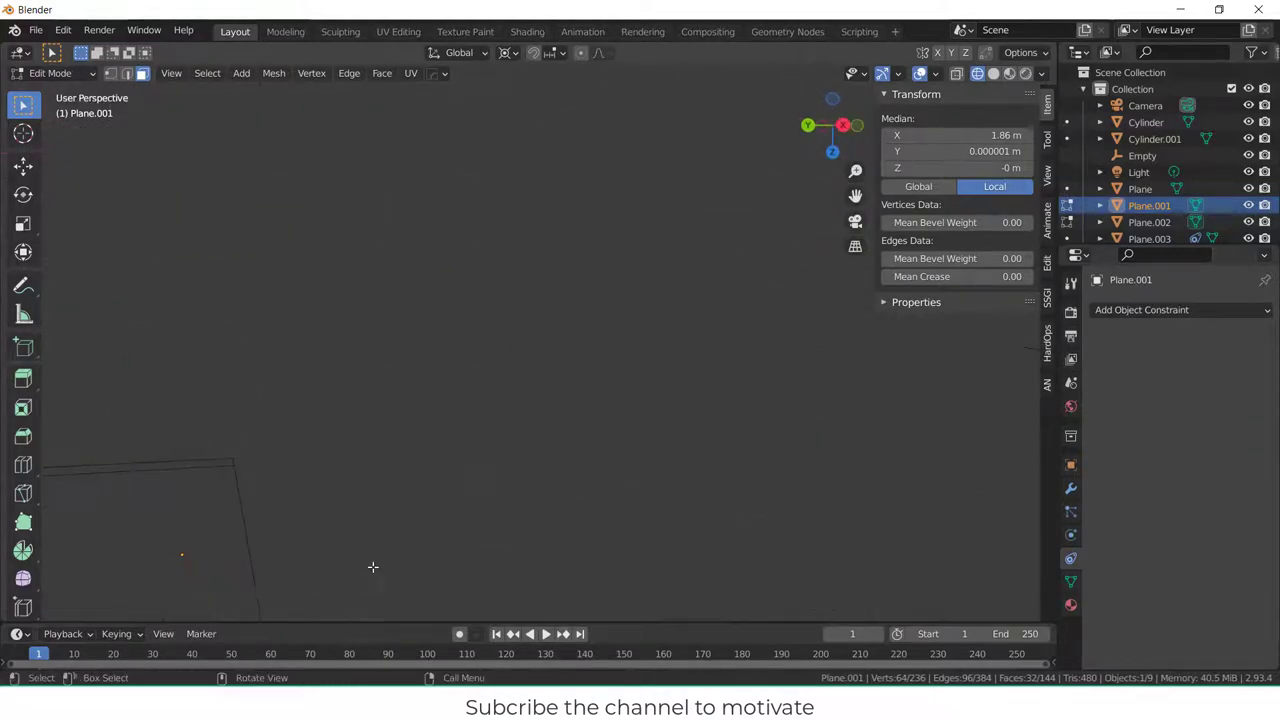
key(KP_1)
middle_drag(357, 180, 418, 253)
scroll(403, 149, up, 5)
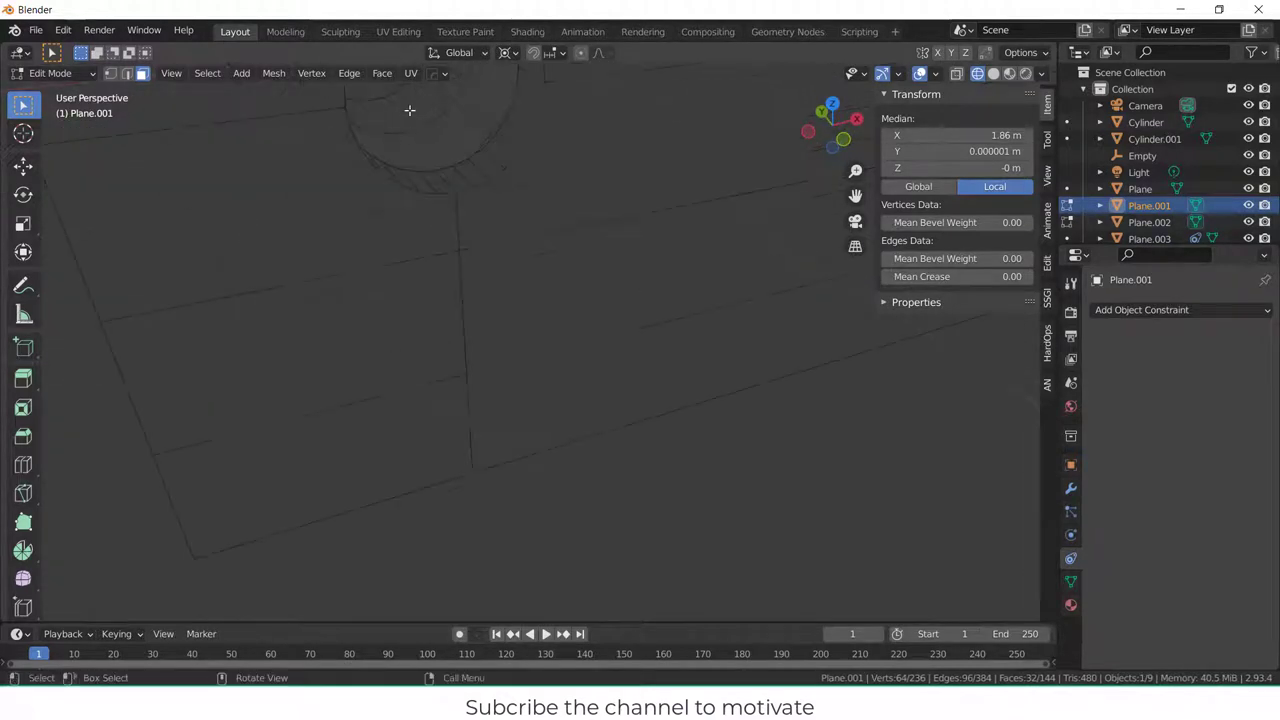
middle_drag(411, 162, 418, 287)
alt+shift+click(425, 287)
scroll(425, 287, down, 6)
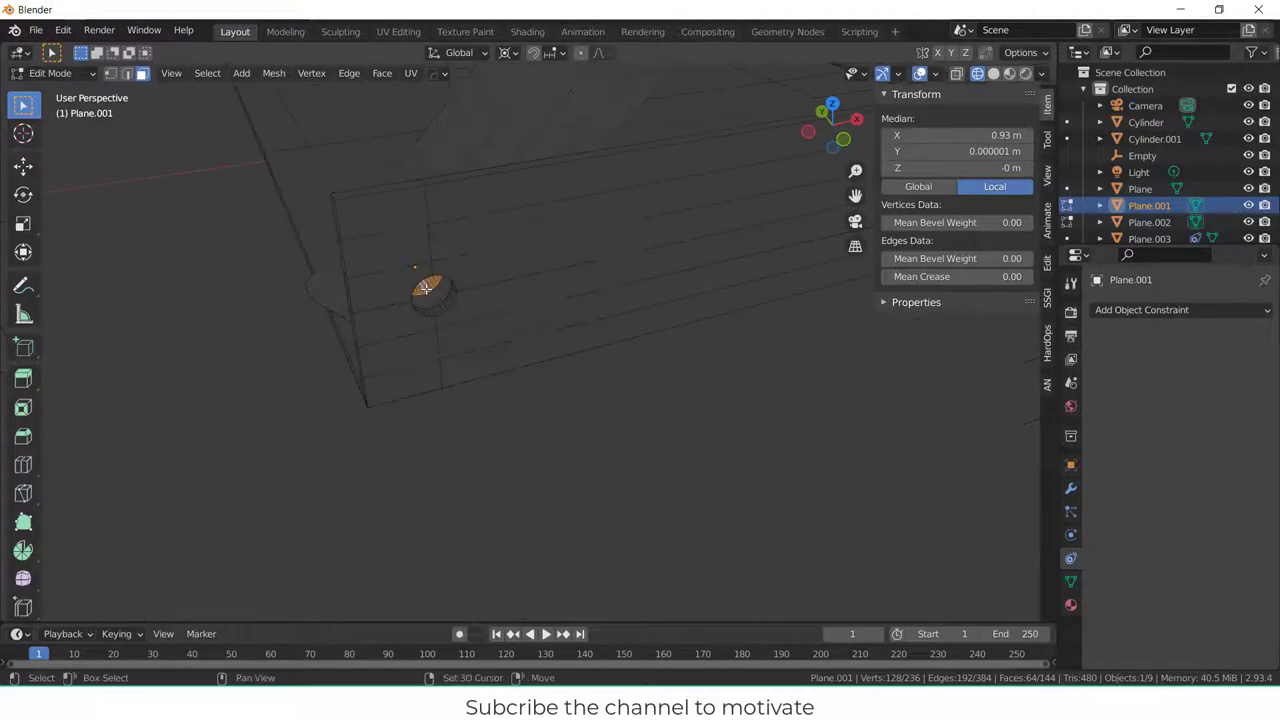
key(shift+s)
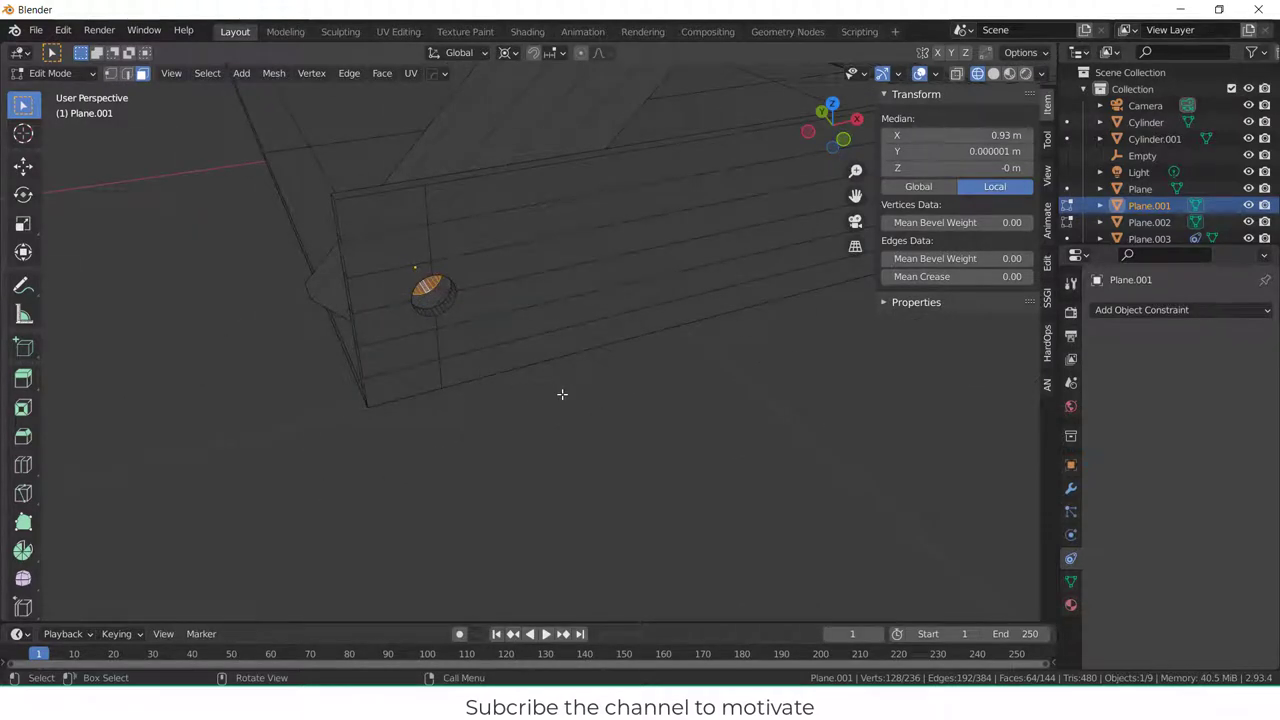
middle_drag(562, 394, 517, 306)
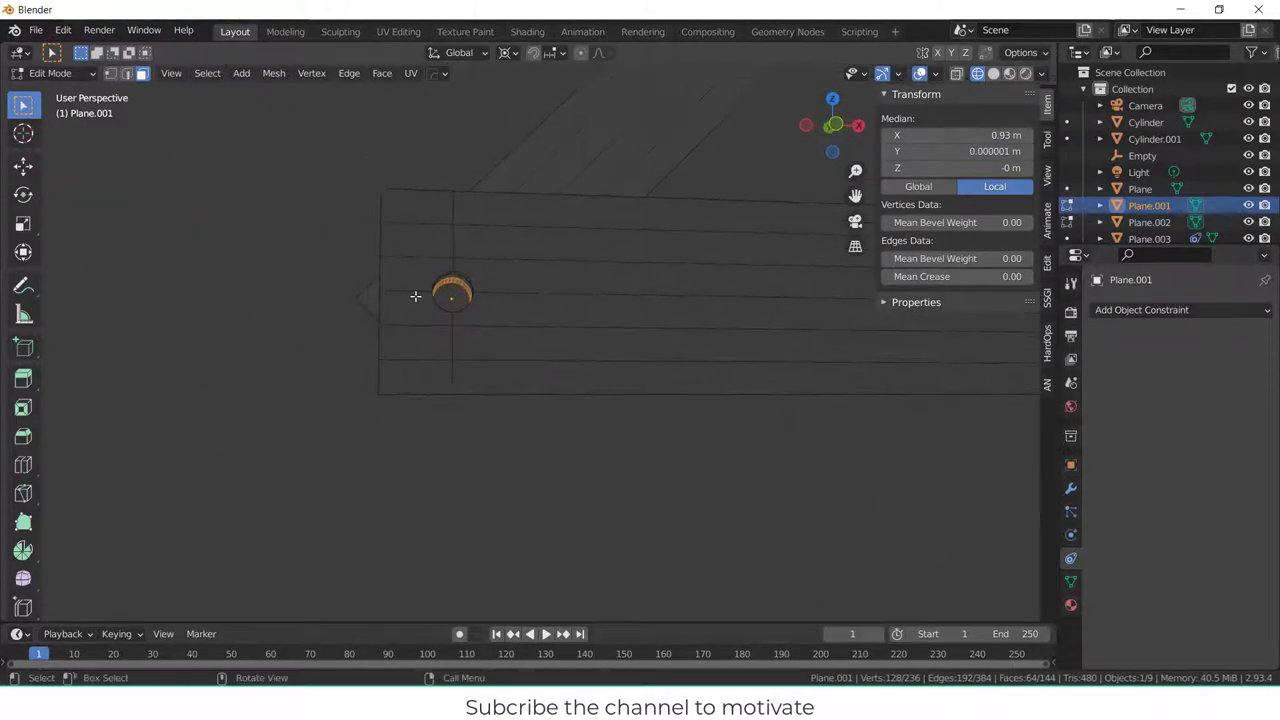
key(shift+s)
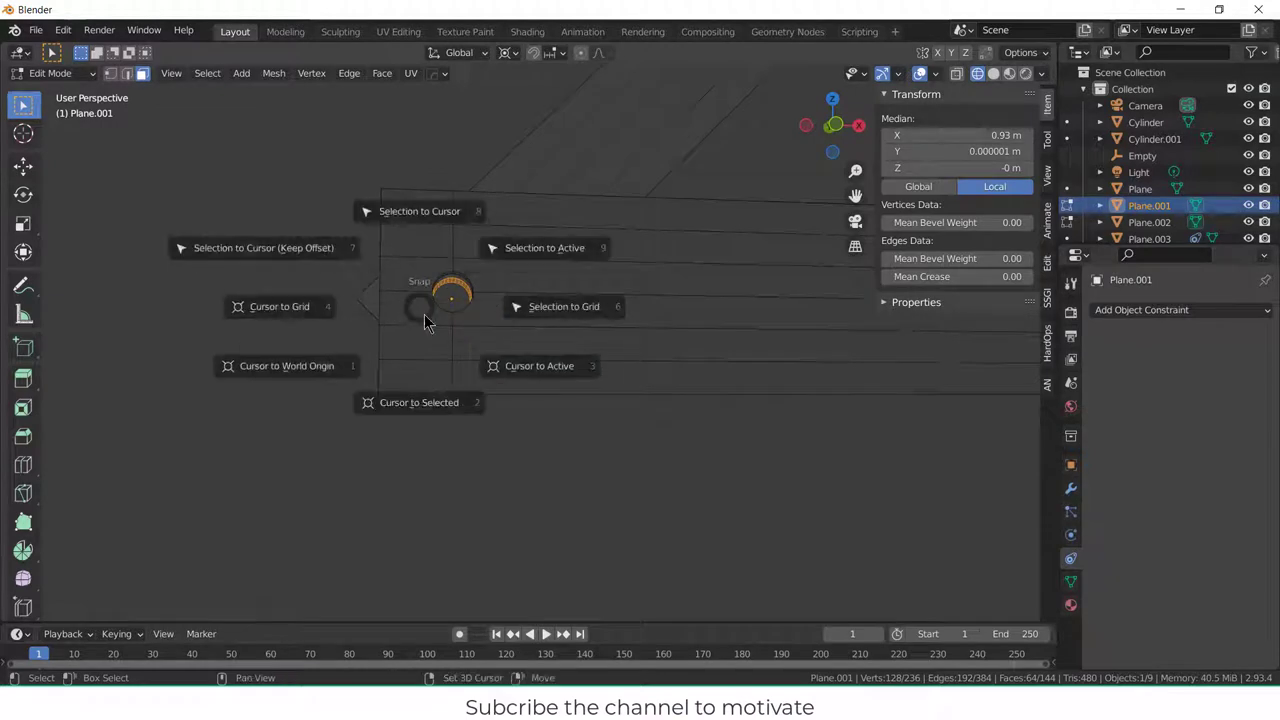
click(428, 404)
- Reselect the face ring around the end hole, snap the cursor to its centre, and return to Object Mode
middle_drag(500, 391, 737, 332)
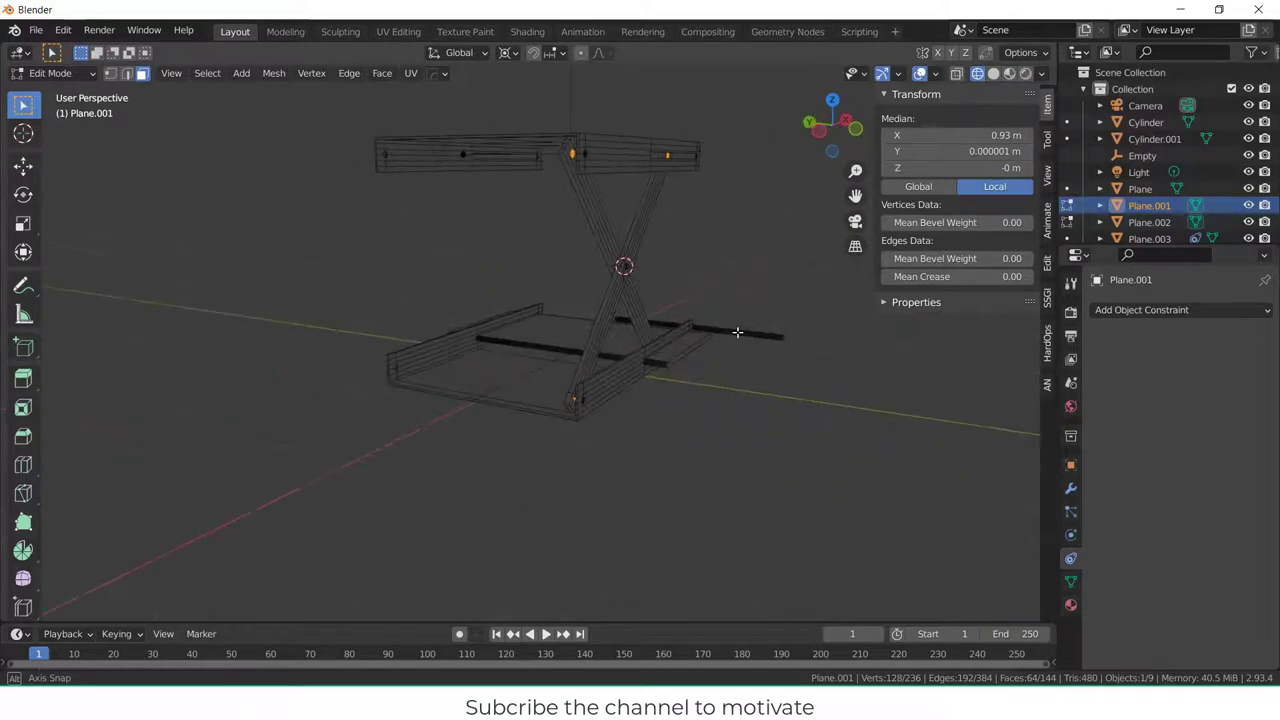
key(KP_1)
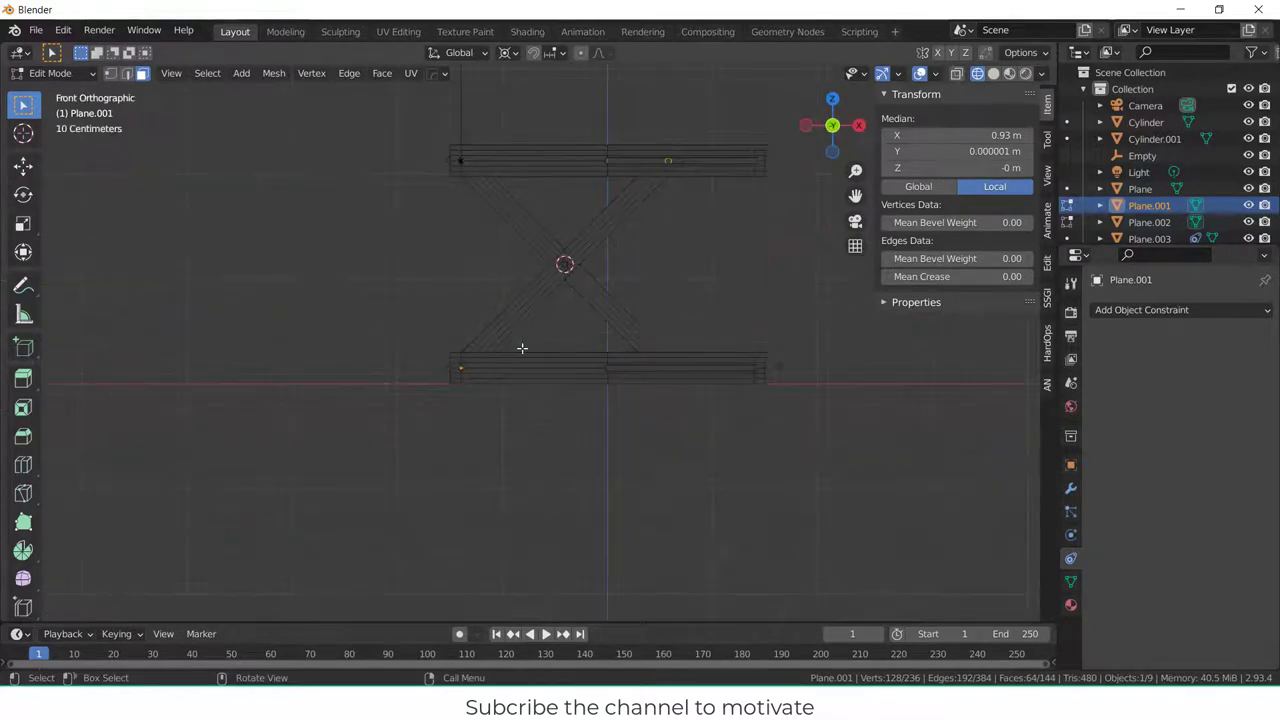
scroll(521, 347, up, 3)
scroll(486, 329, up, 5)
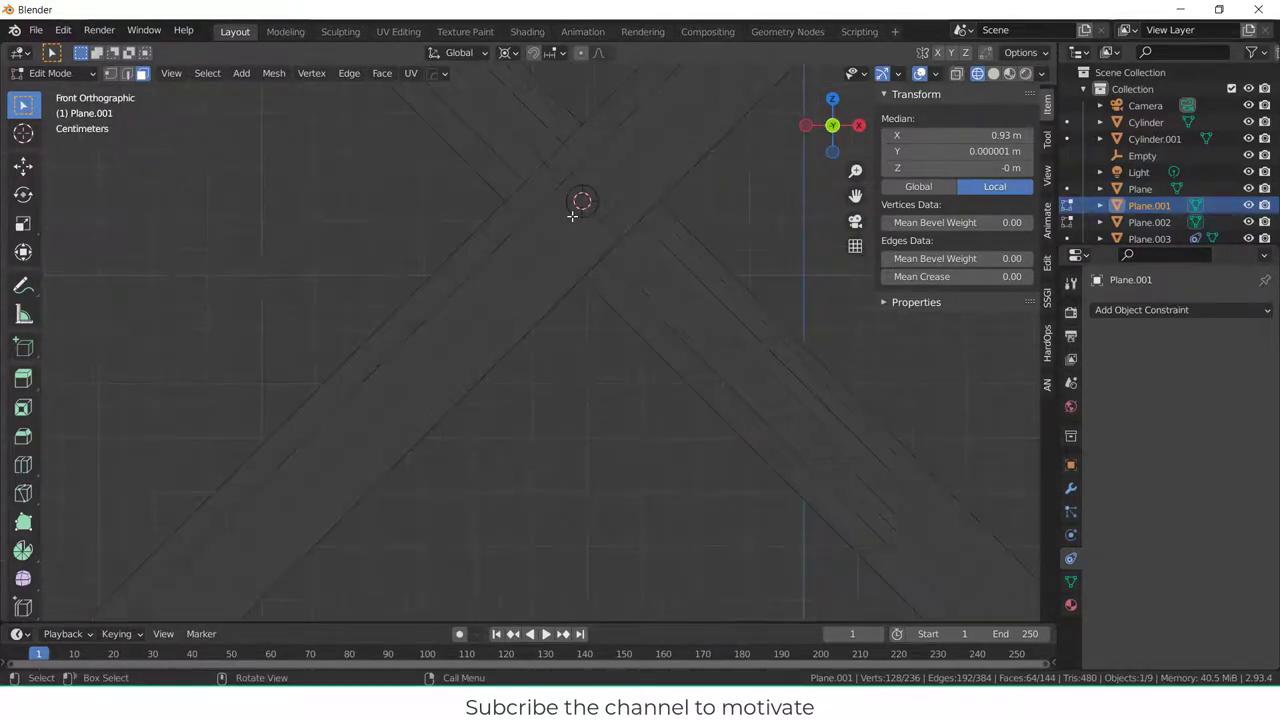
middle_drag(257, 466, 304, 506)
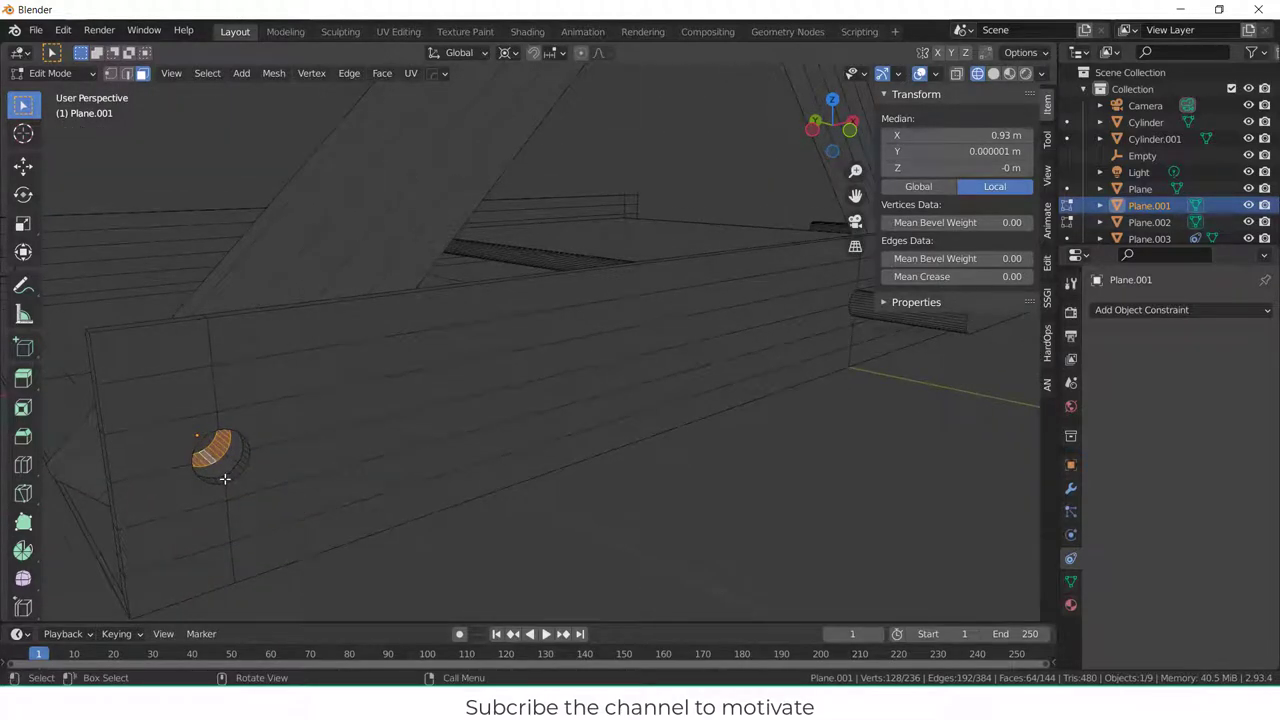
click(225, 479)
scroll(240, 475, up, 3)
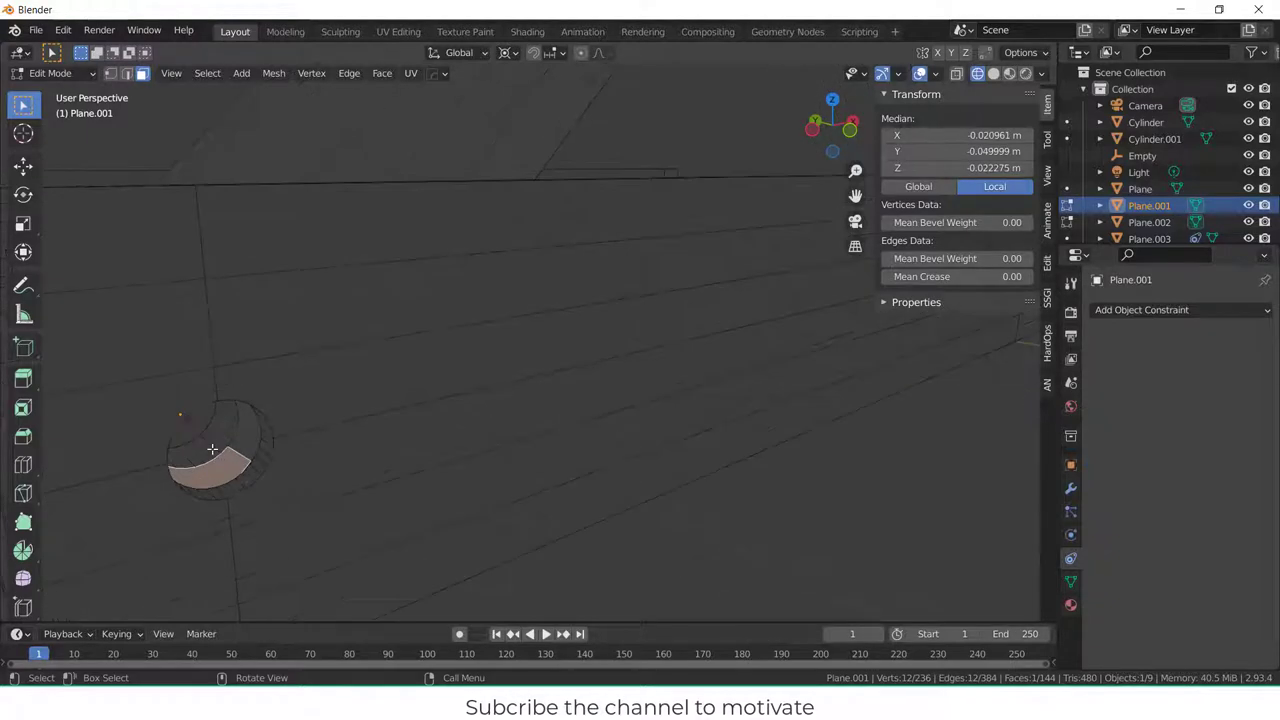
click(207, 449)
alt+click(210, 441)
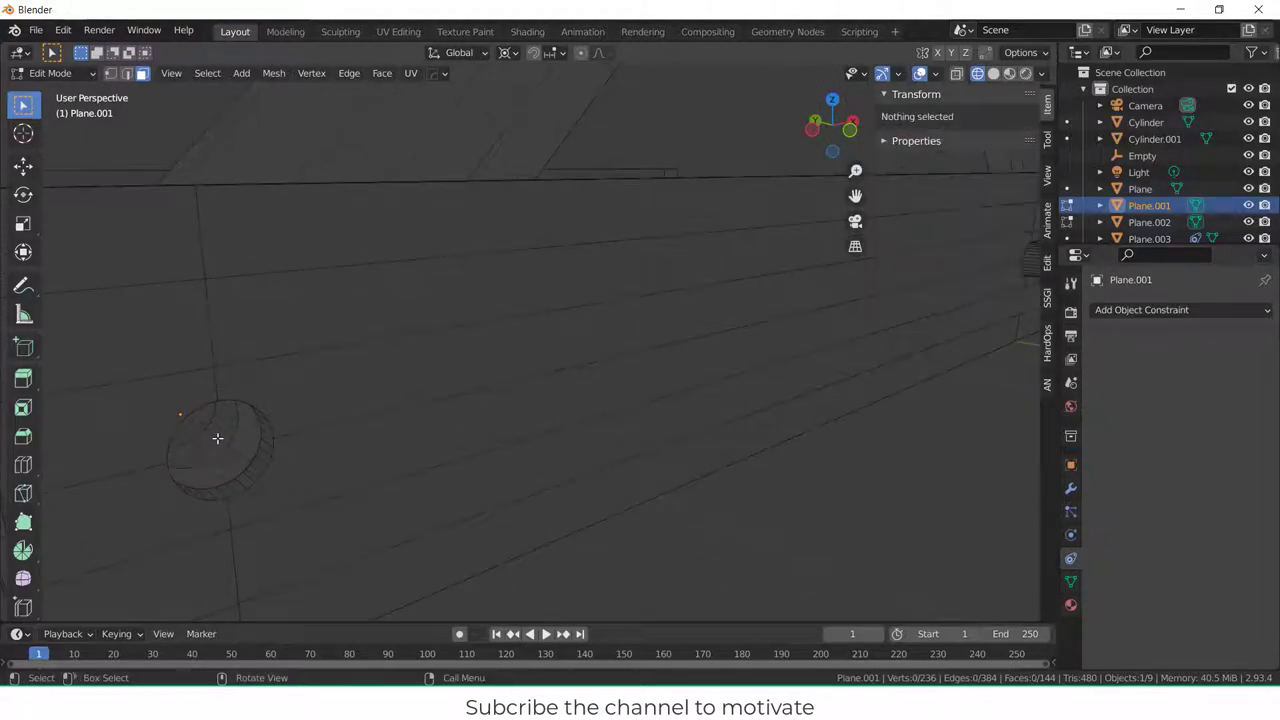
alt+click(217, 437)
key(shift+s)
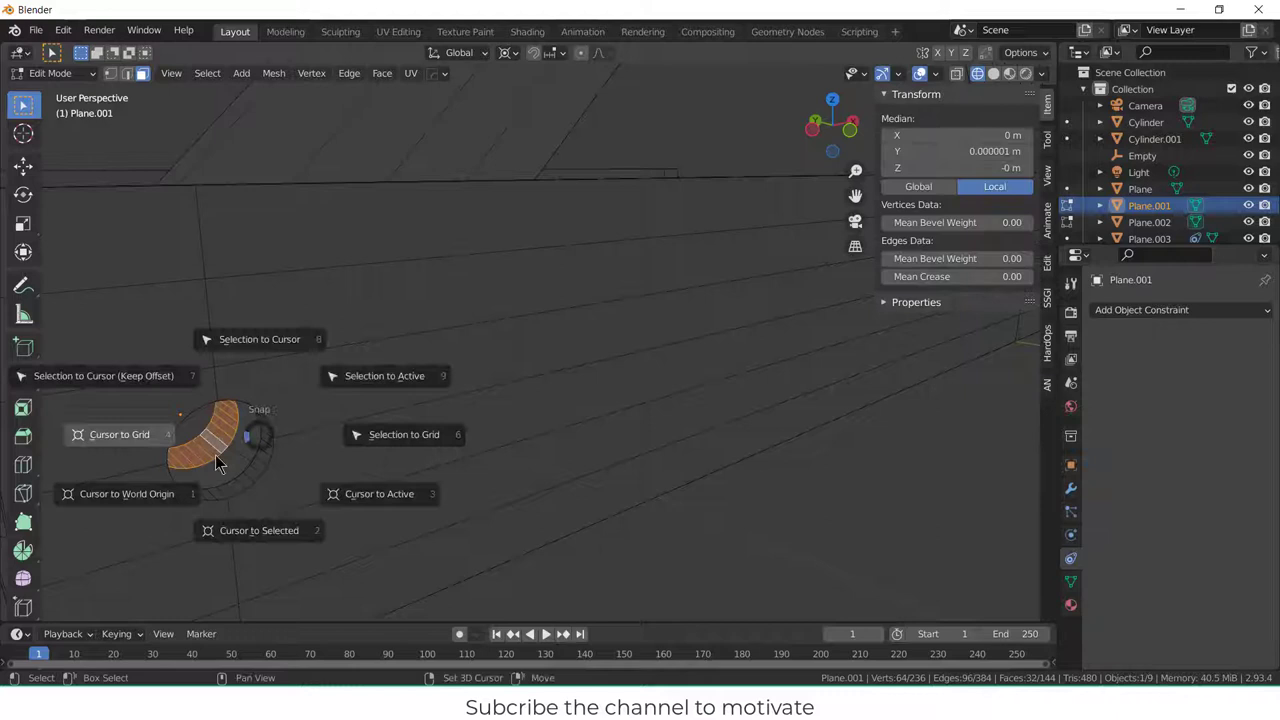
click(243, 529)
key(KP_1)
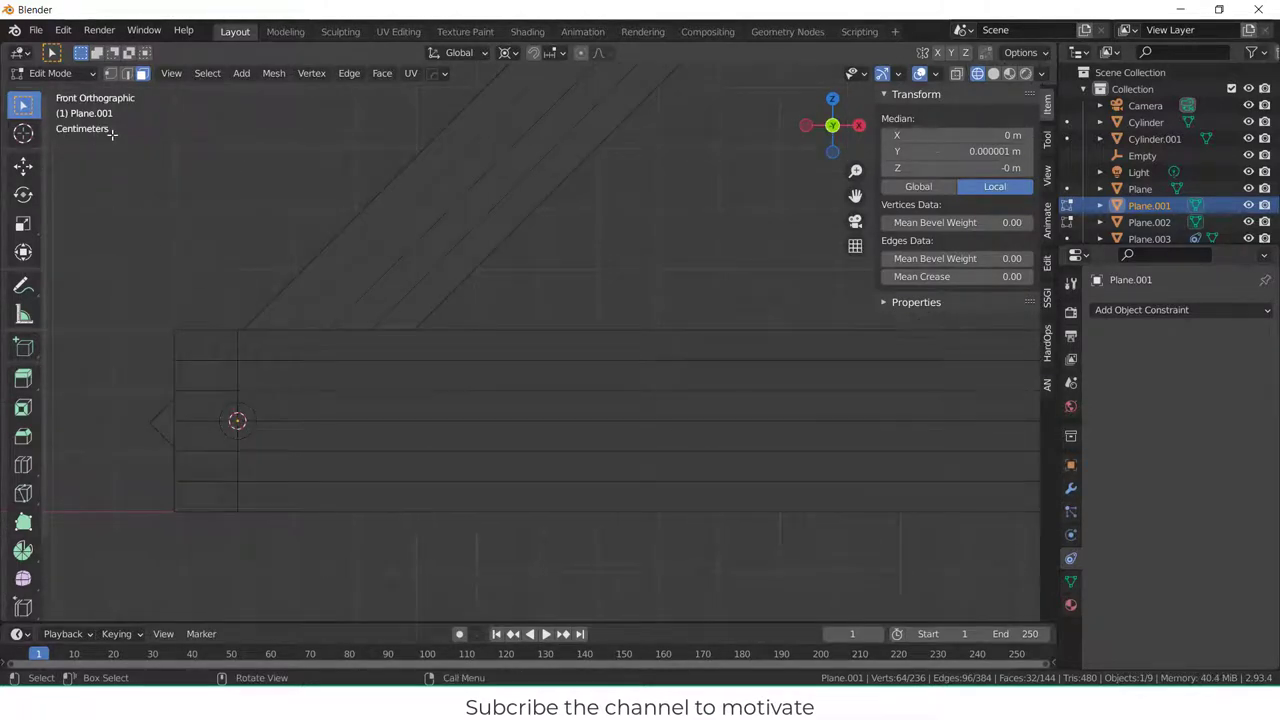
key(Tab)
scroll(469, 234, down, 4)
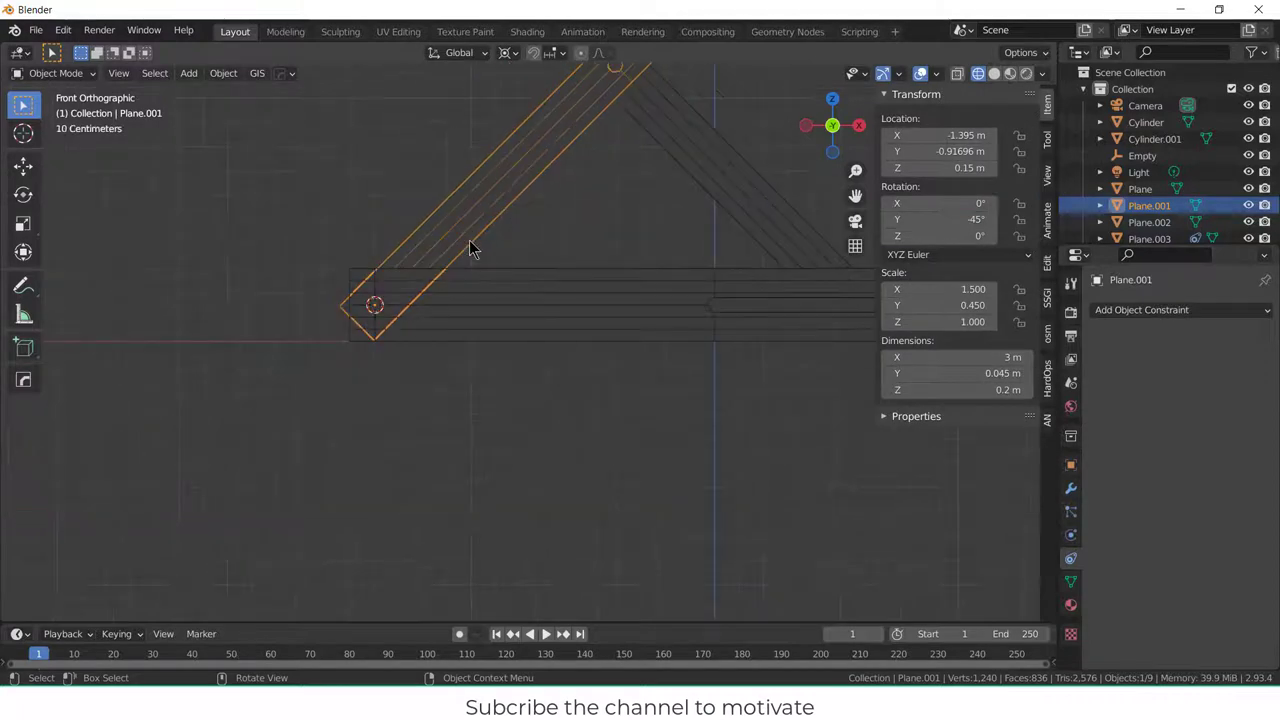
- Add an Armature at the 3D cursor, at X -1.4 m, Z 0.15 m
shift+scroll(457, 306, up, 5)
click(188, 73)
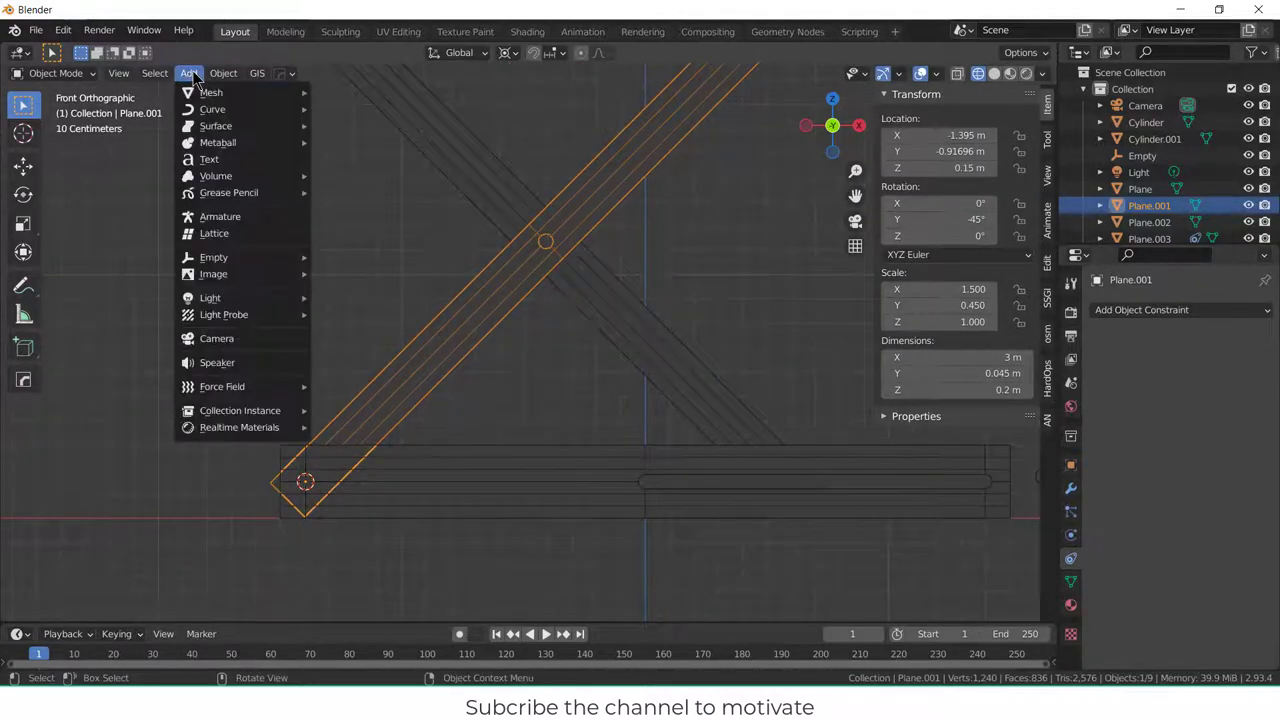
click(217, 218)
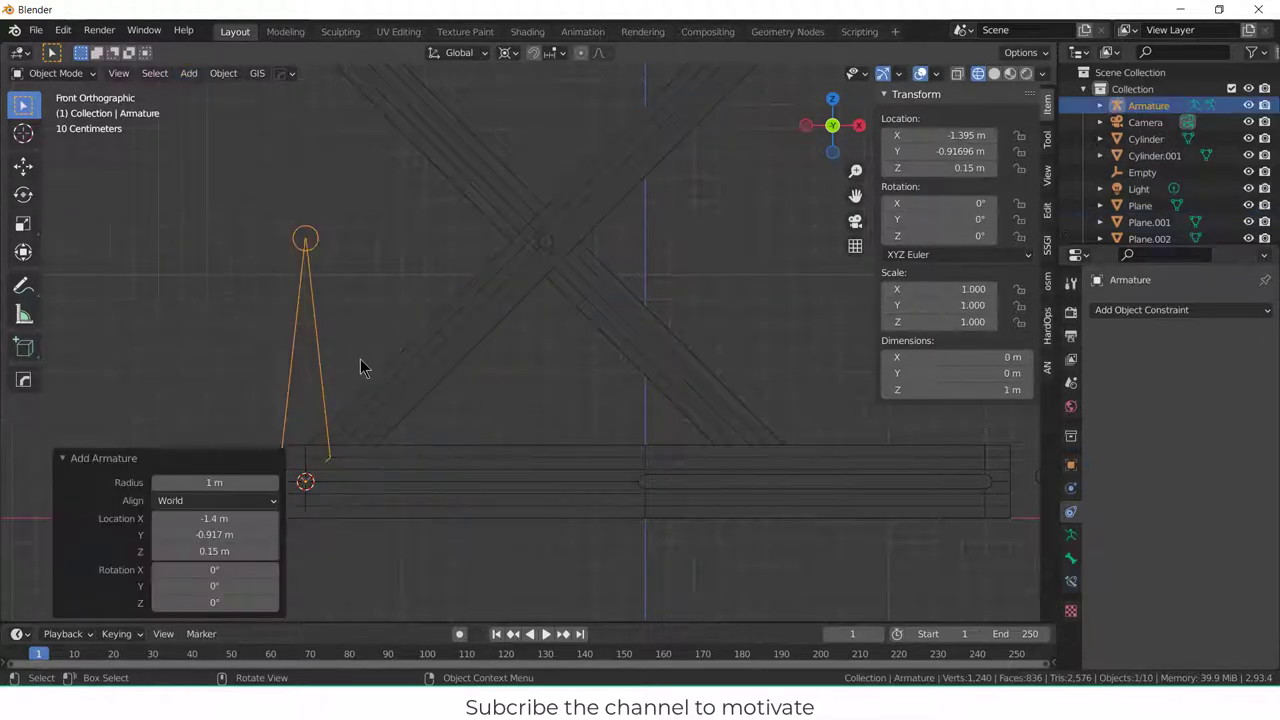
scroll(528, 240, up, 2)
- Enter Edit Mode on the diagonal bar Plane.001, viewing its central pivot hole
click(615, 196)
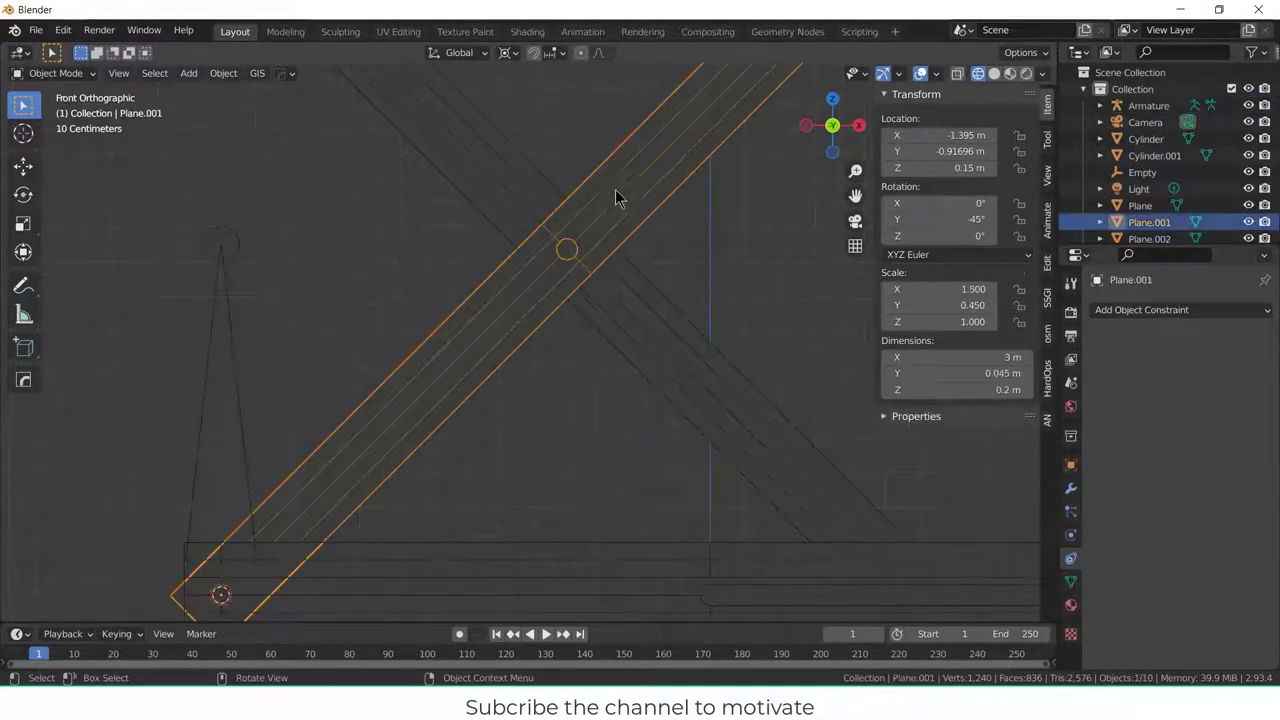
key(Tab)
scroll(566, 266, up, 3)
middle_drag(566, 266, 520, 274)
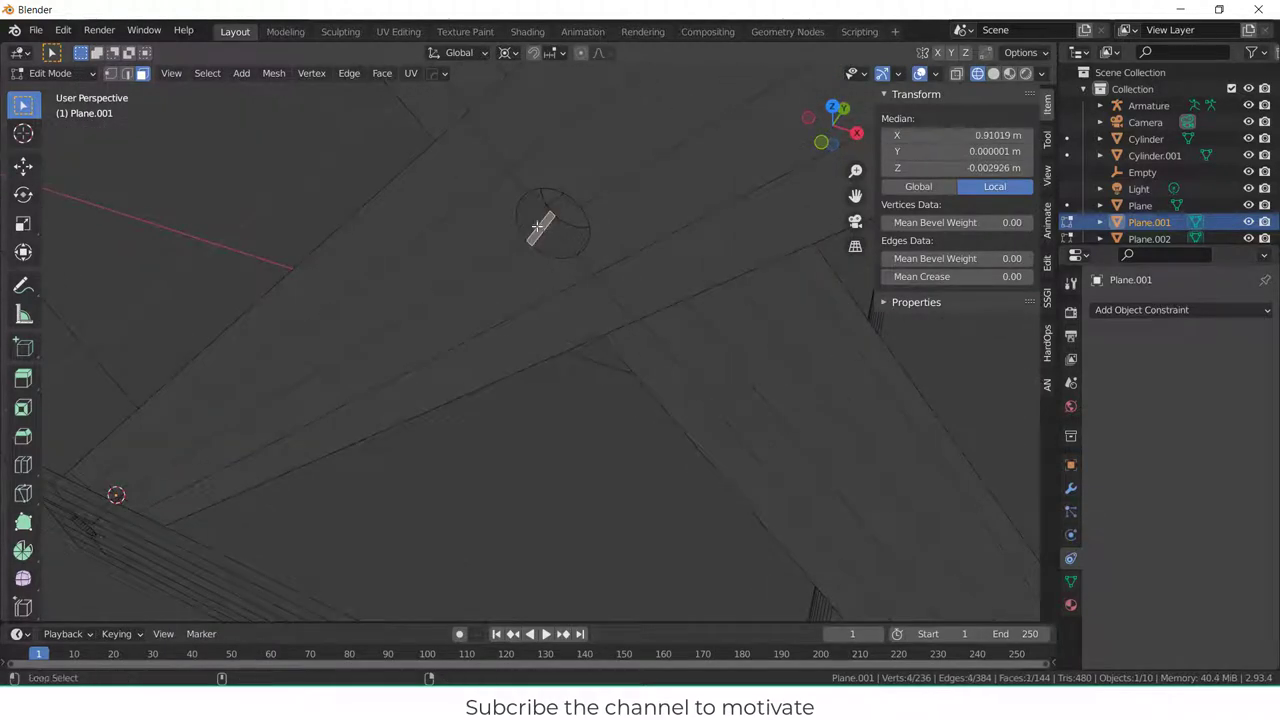
- Snap the 3D cursor to the centre of the central pivot hole, then deselect all faces
alt+click(540, 231)
key(shift+s)
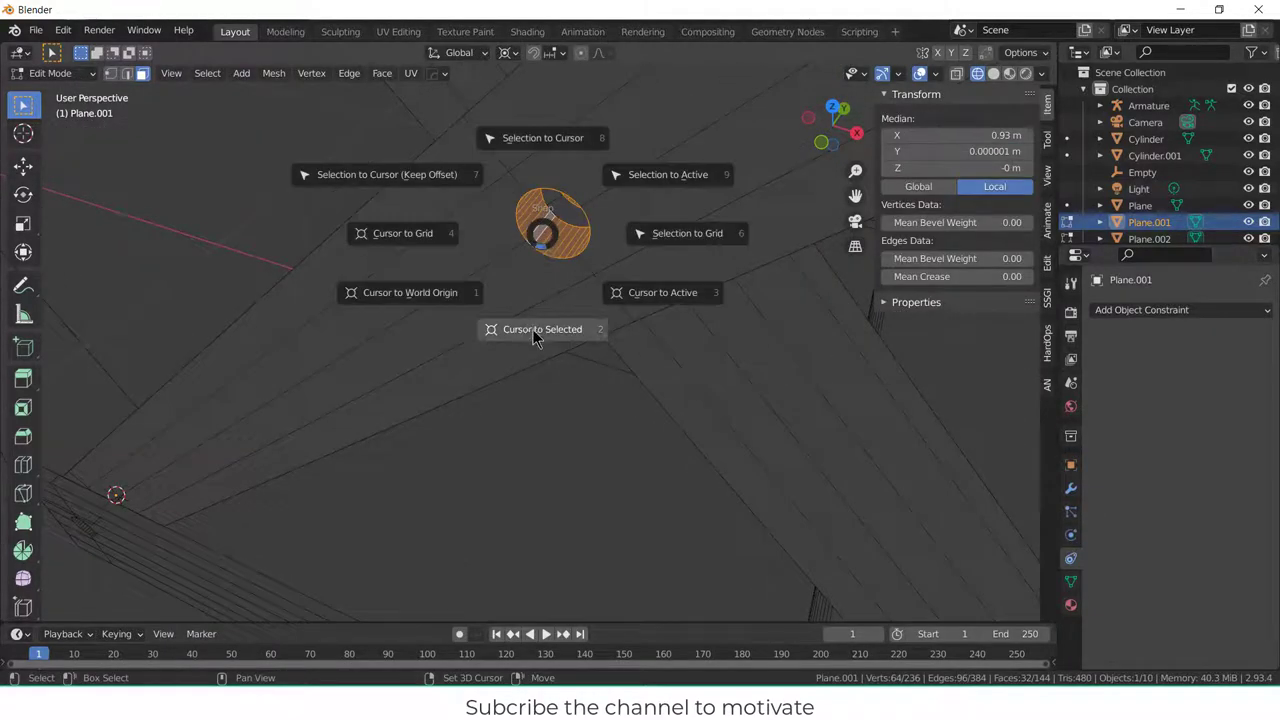
click(534, 331)
key(alt+a)
key(shift+c)
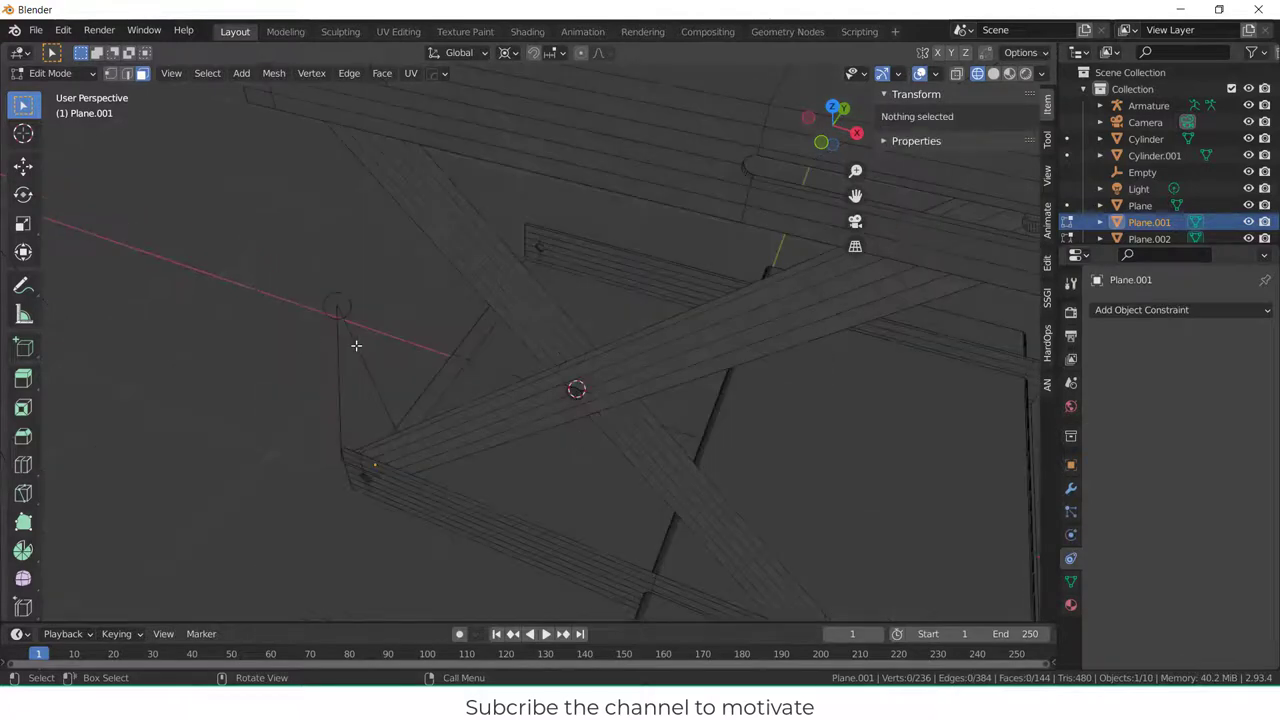
- Snap the armature bone's tip to the cursor, making it 1.395 m long, then select the Cylinder
key(Tab)
click(358, 305)
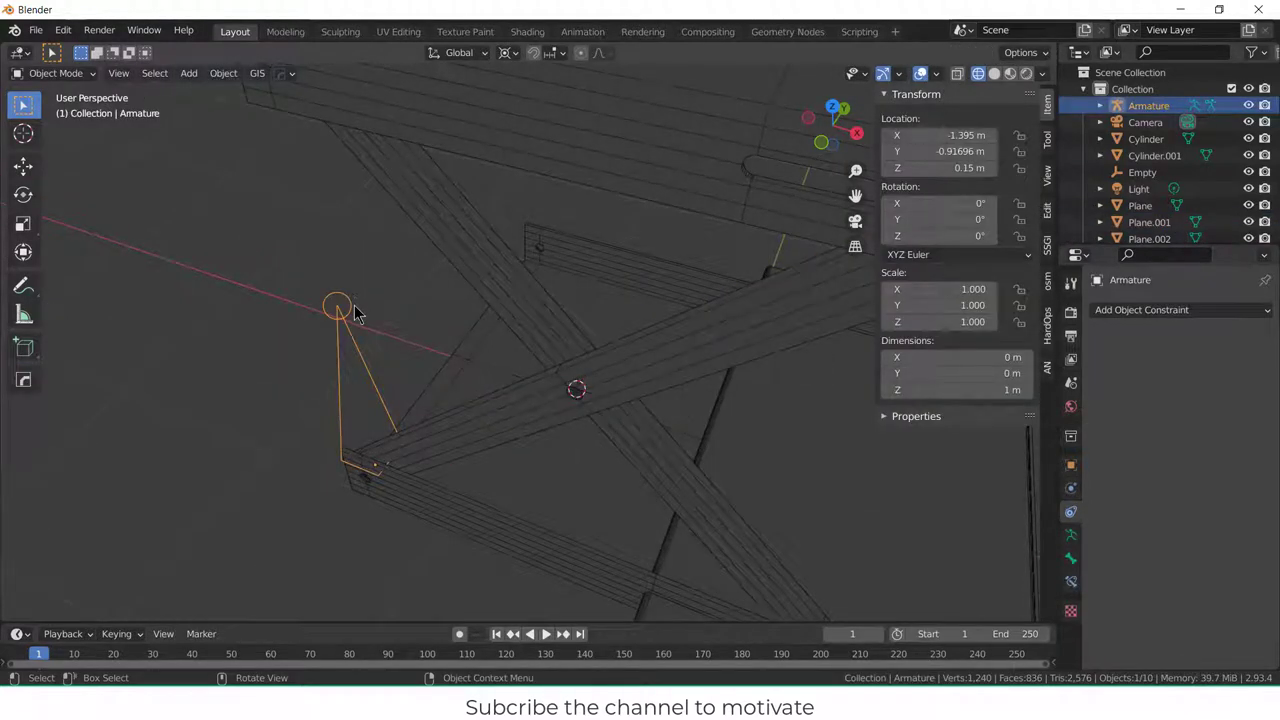
key(Tab)
key(shift+s)
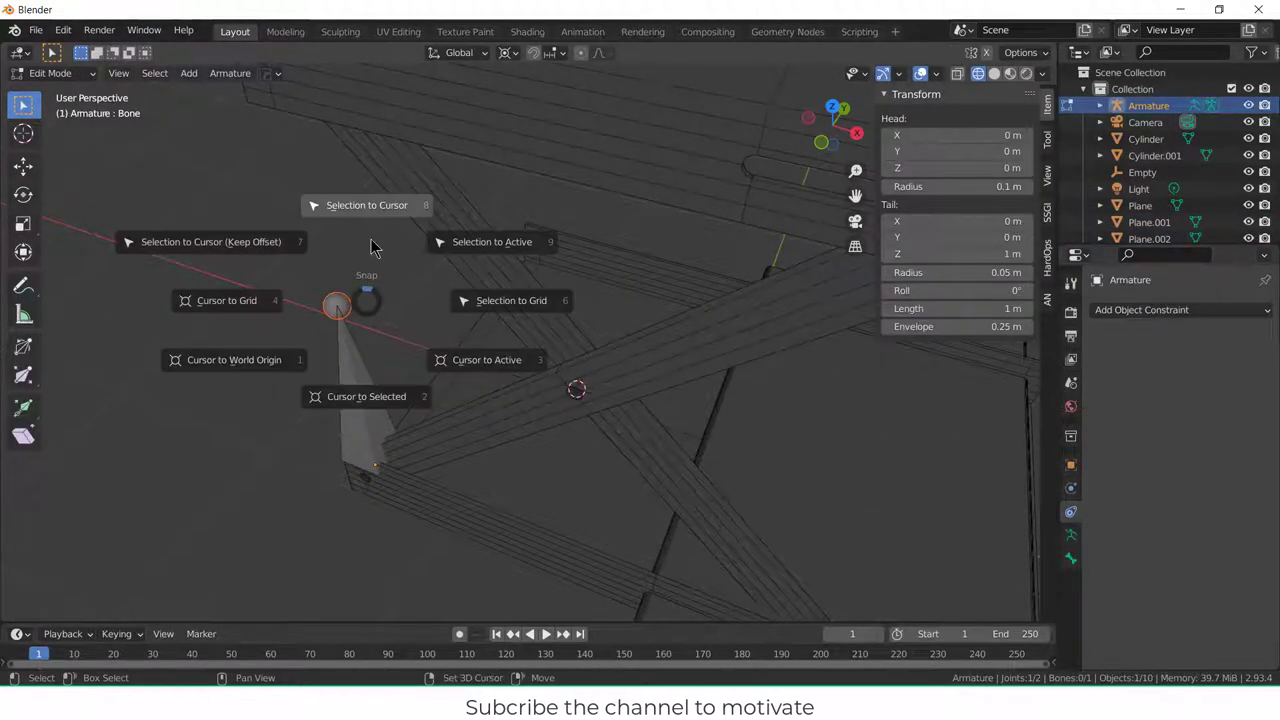
click(368, 206)
middle_drag(535, 433, 471, 441)
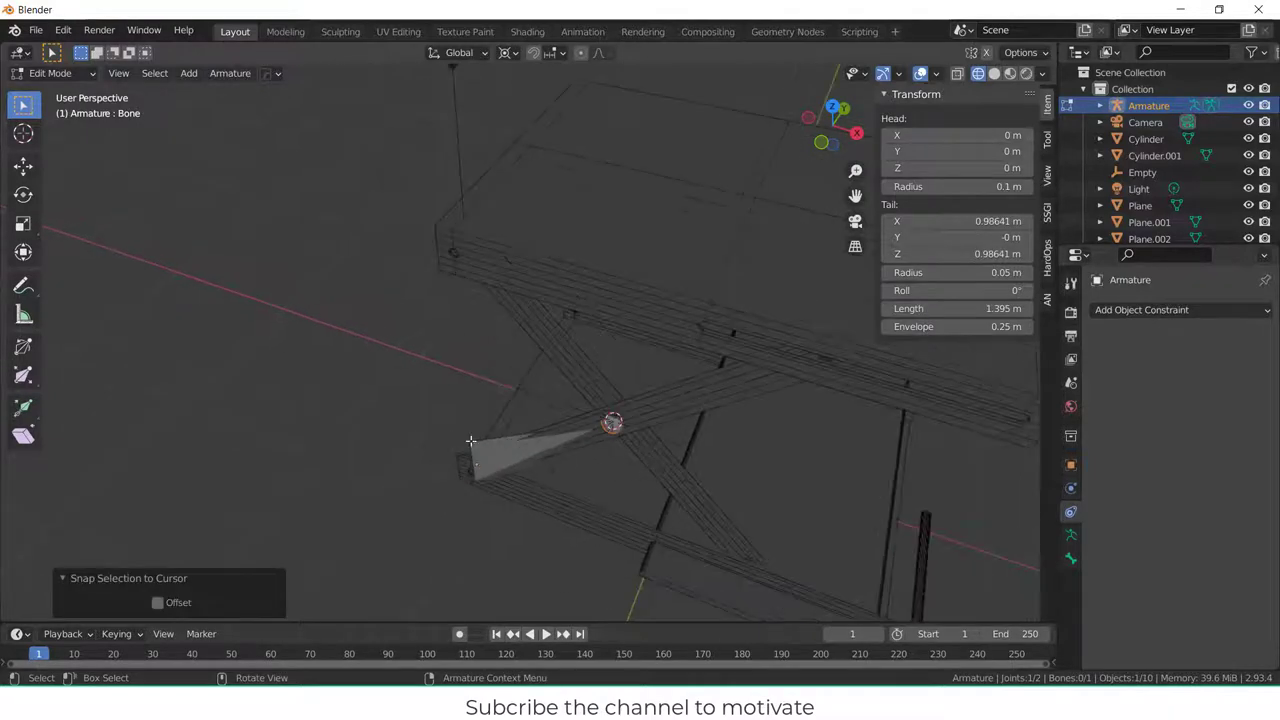
key(KP_1)
scroll(602, 467, up, 3)
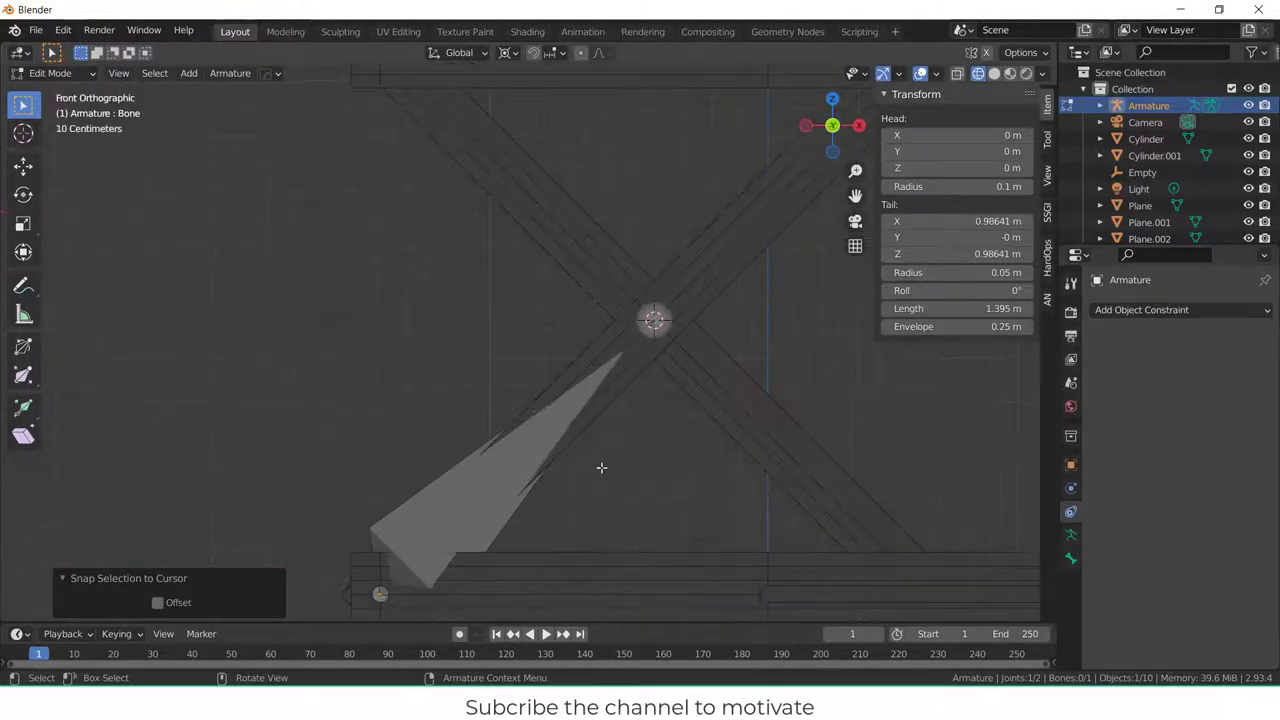
shift+middle_drag(626, 406, 340, 266)
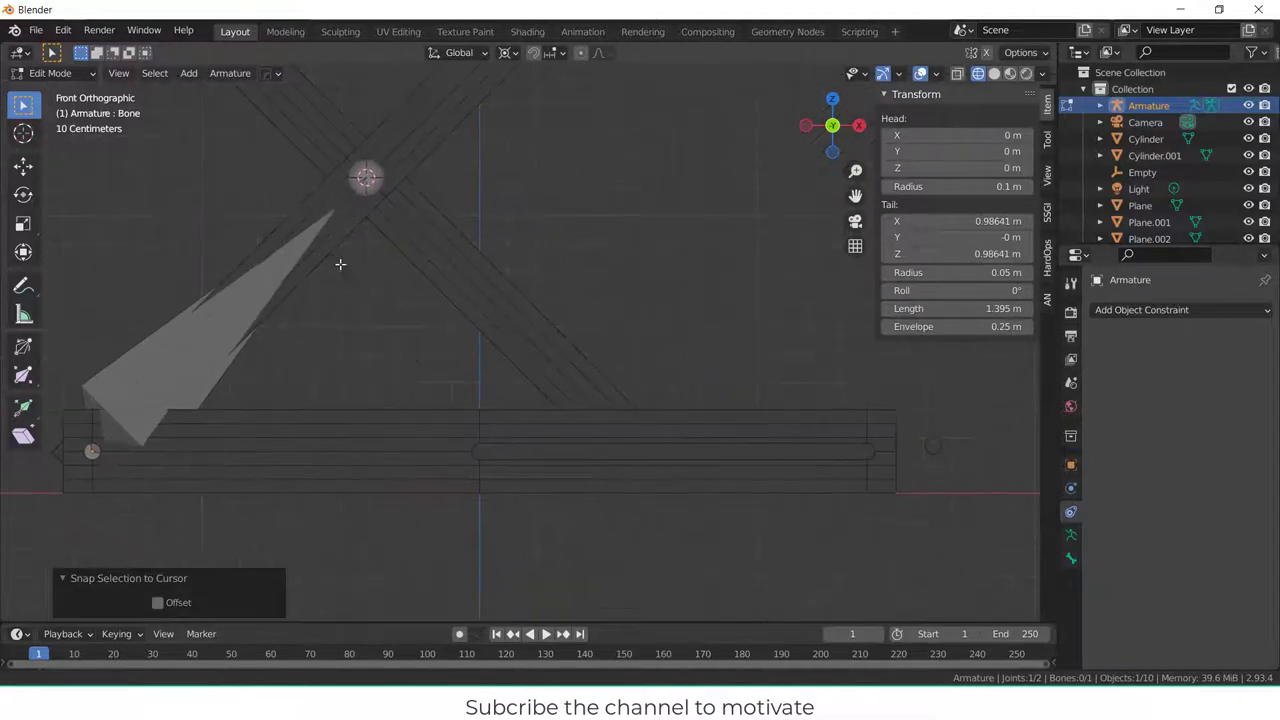
middle_drag(631, 449, 617, 417)
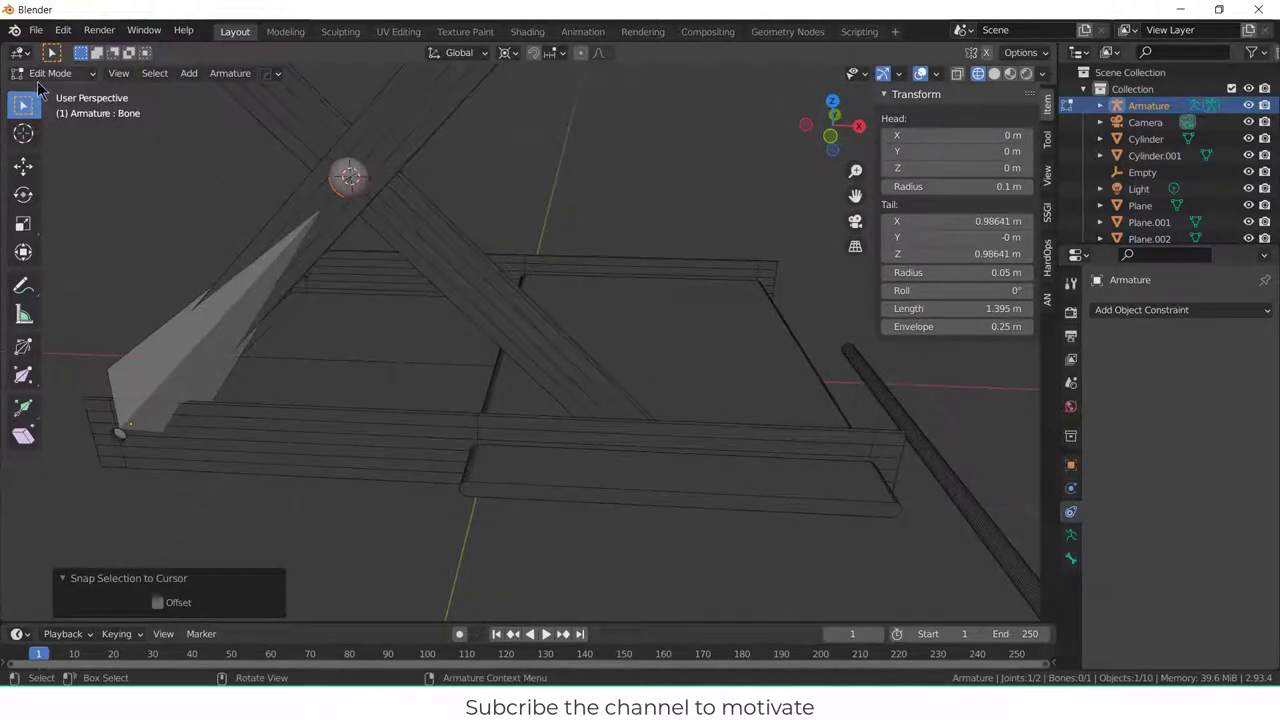
key(Tab)
click(670, 335)
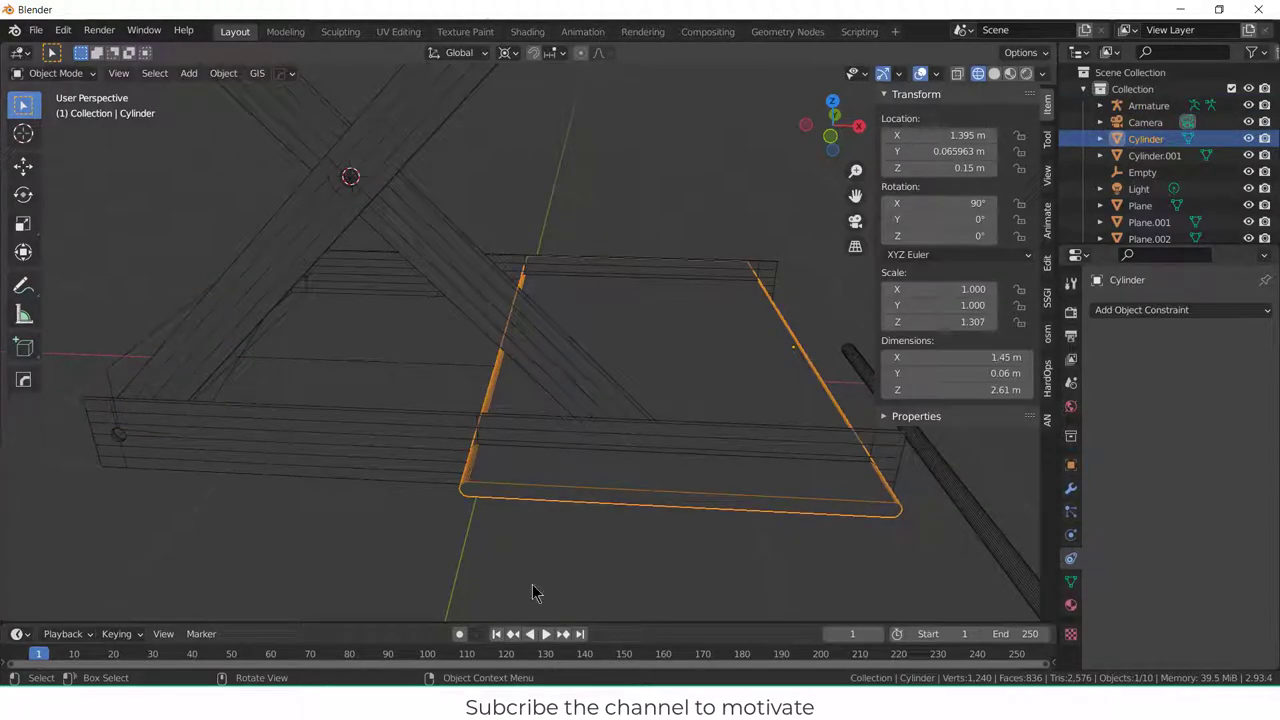
- Hide the Cylinder and snap the 3D cursor to the centre of Plane.002's pin hole
key(h)
scroll(734, 366, up, 5)
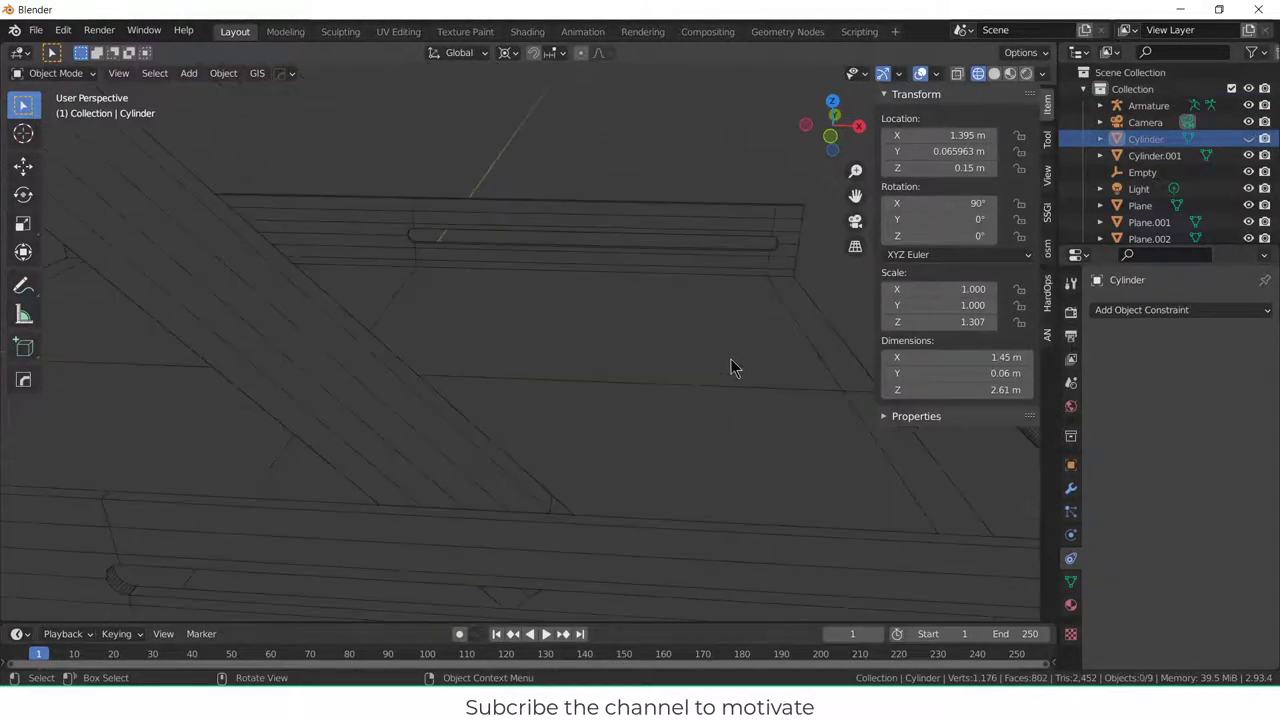
middle_drag(731, 366, 486, 357)
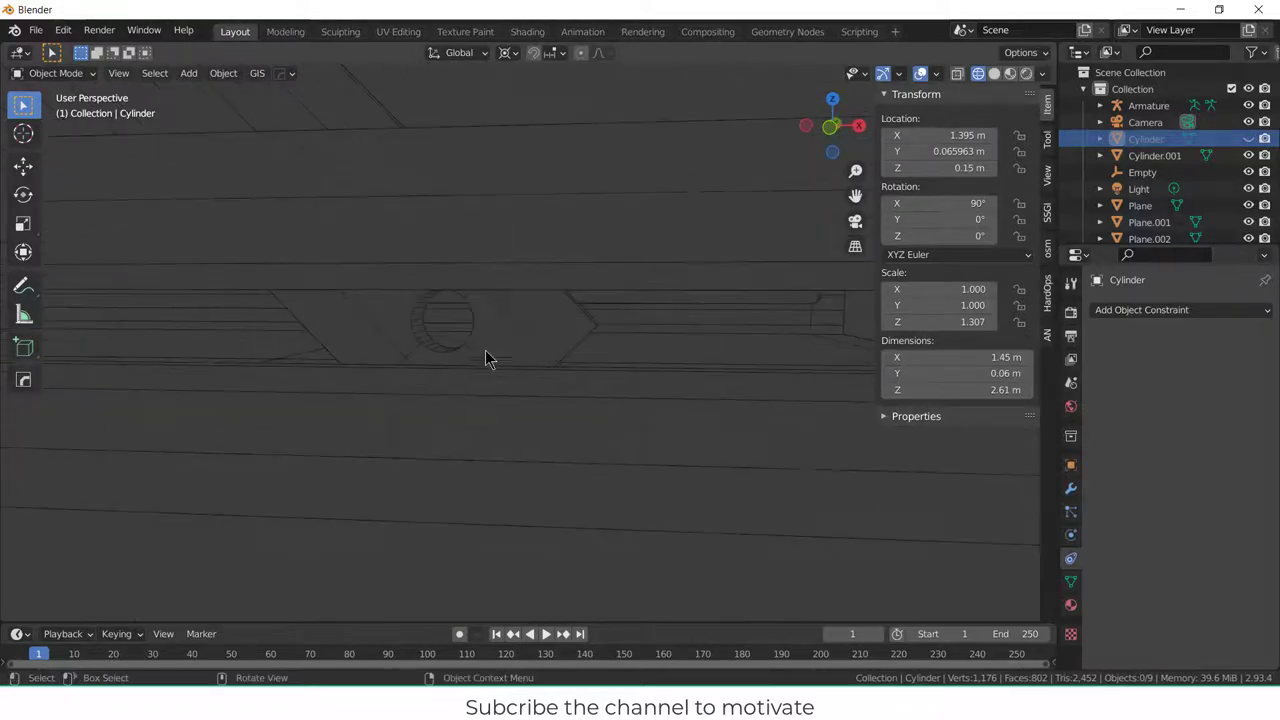
click(523, 334)
key(Tab)
scroll(434, 340, up, 3)
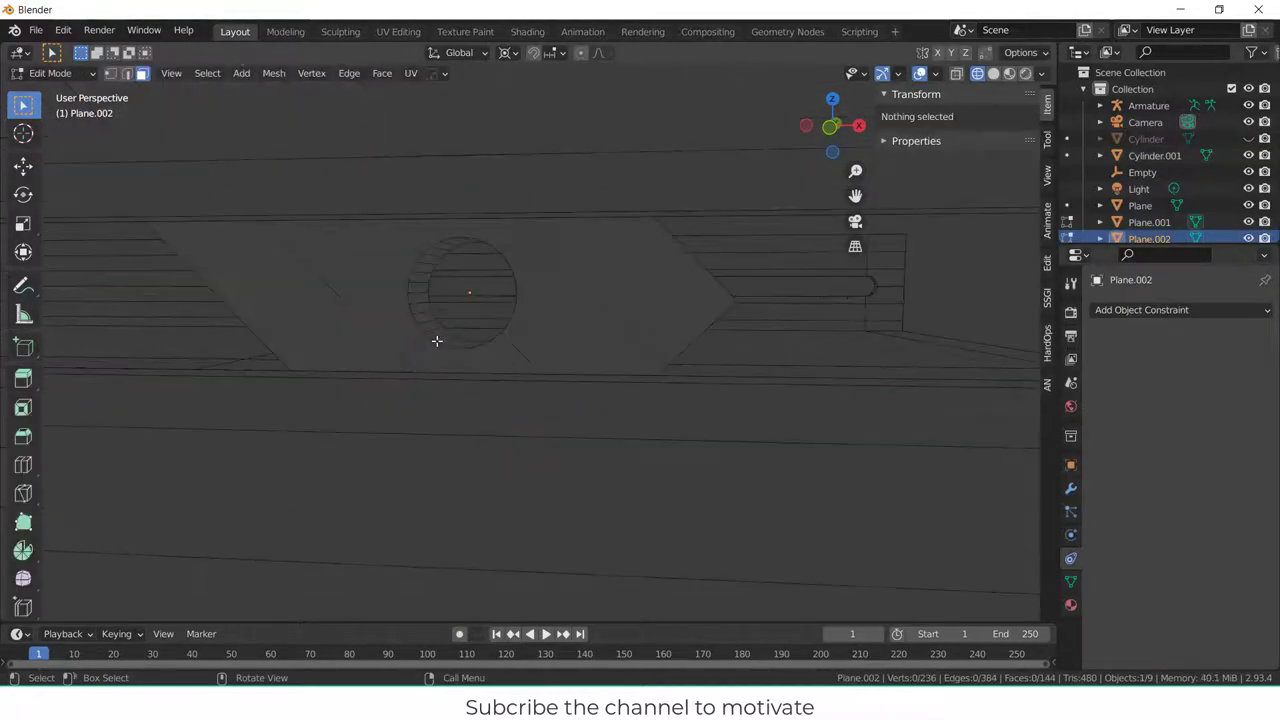
alt+click(433, 317)
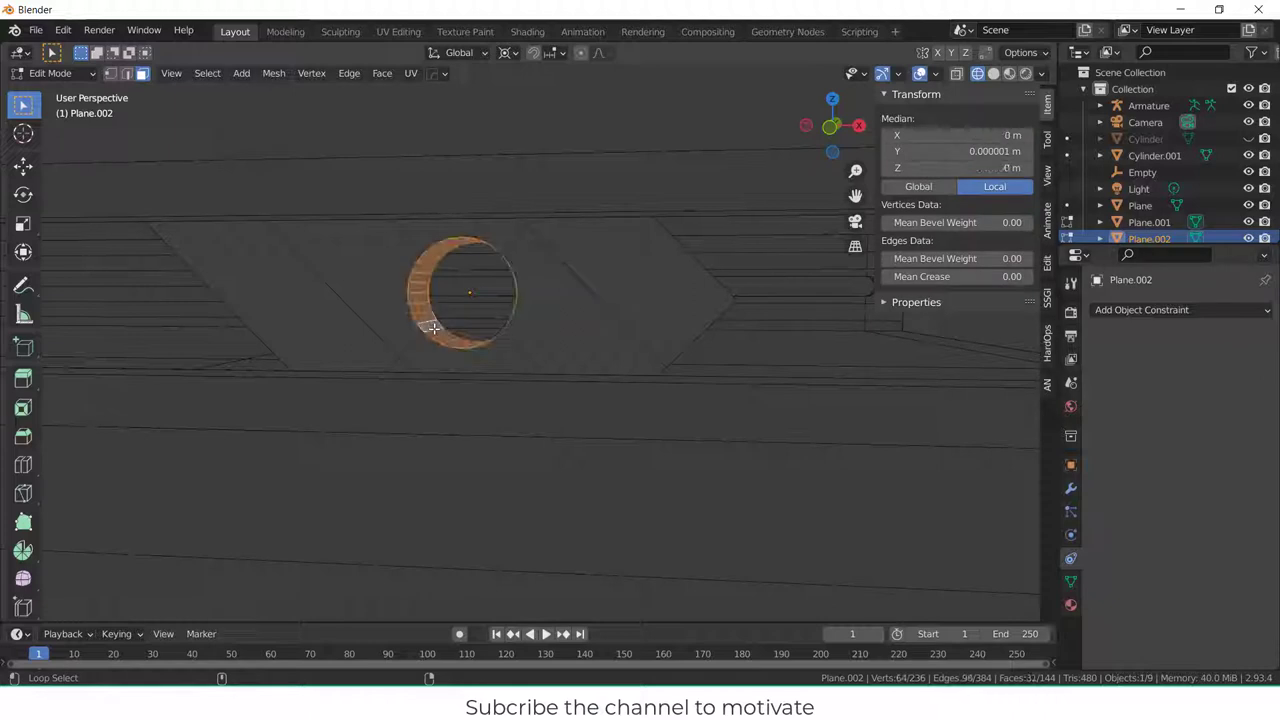
key(shift+s)
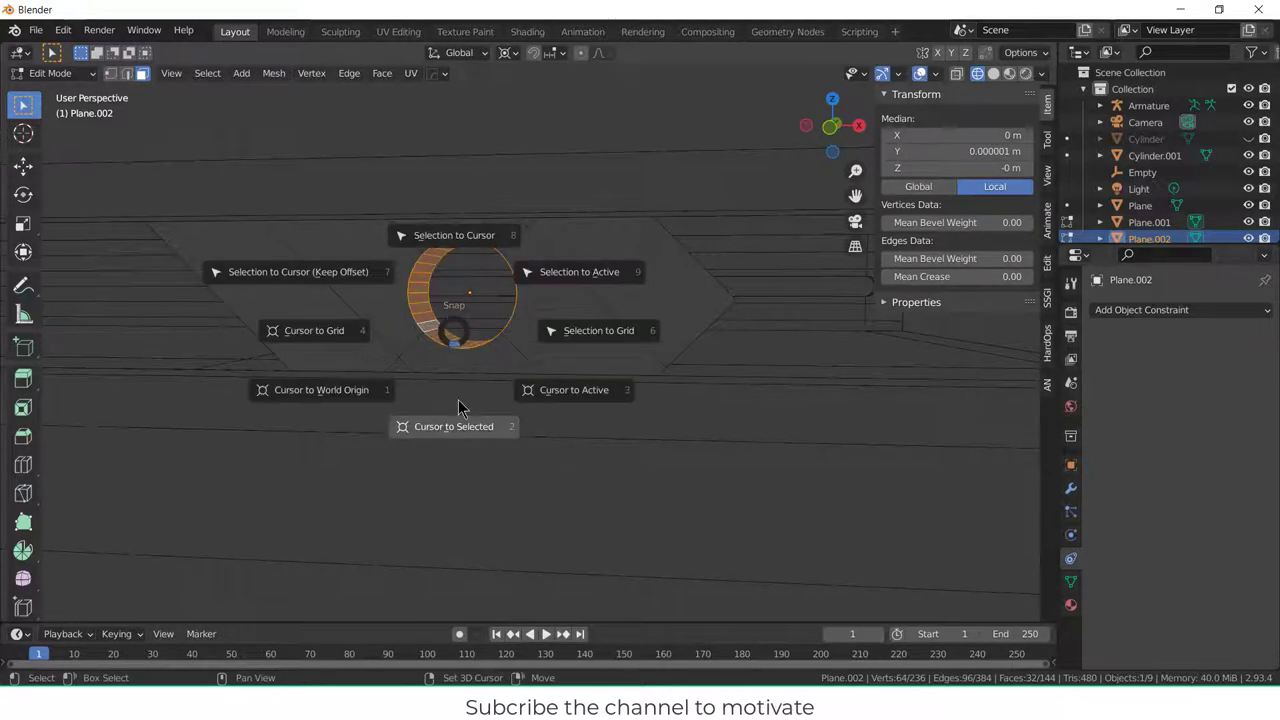
click(463, 432)
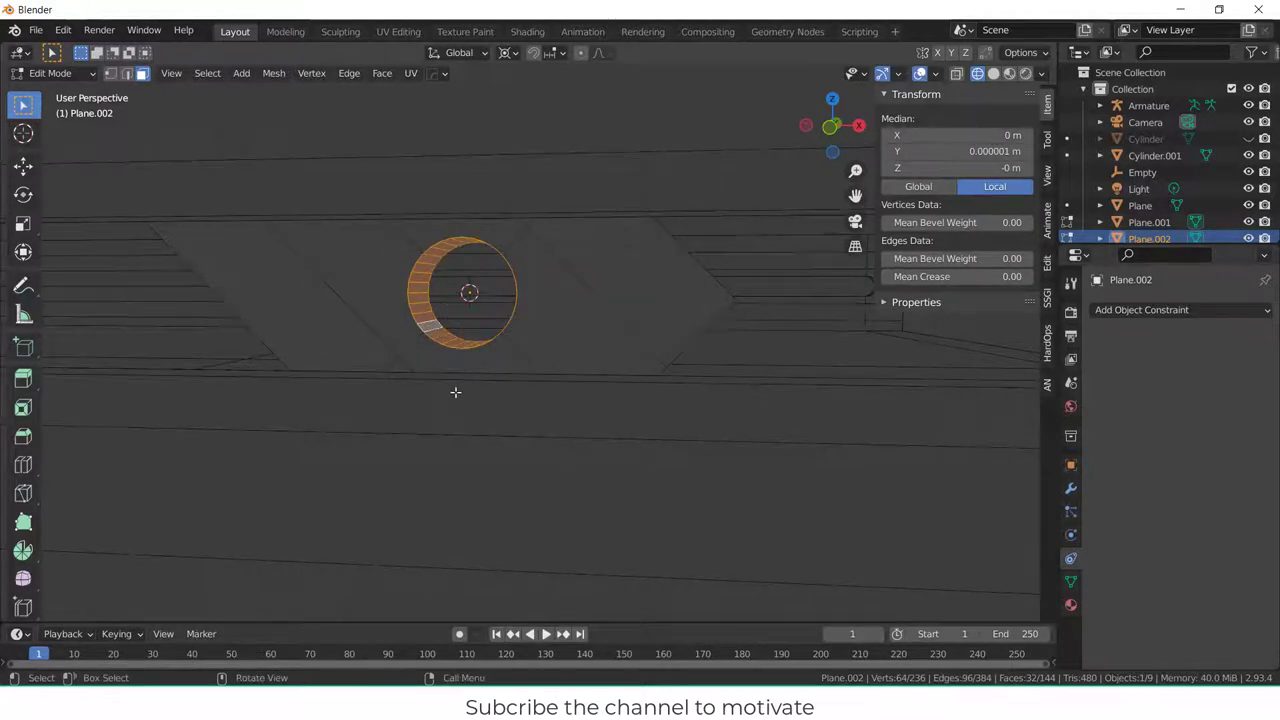
key(KP_1)
scroll(455, 391, down, 6)
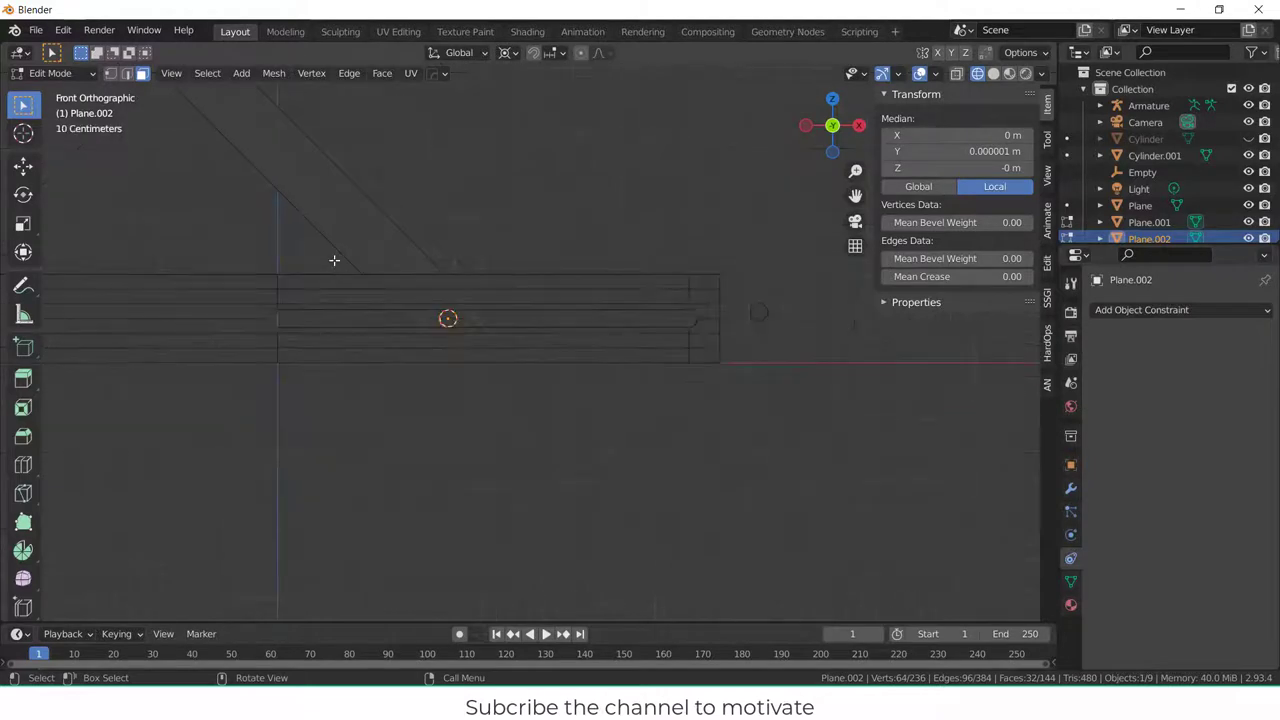
scroll(330, 248, down, 4)
- Leave Plane.002 and put the Armature into Edit Mode
key(Tab)
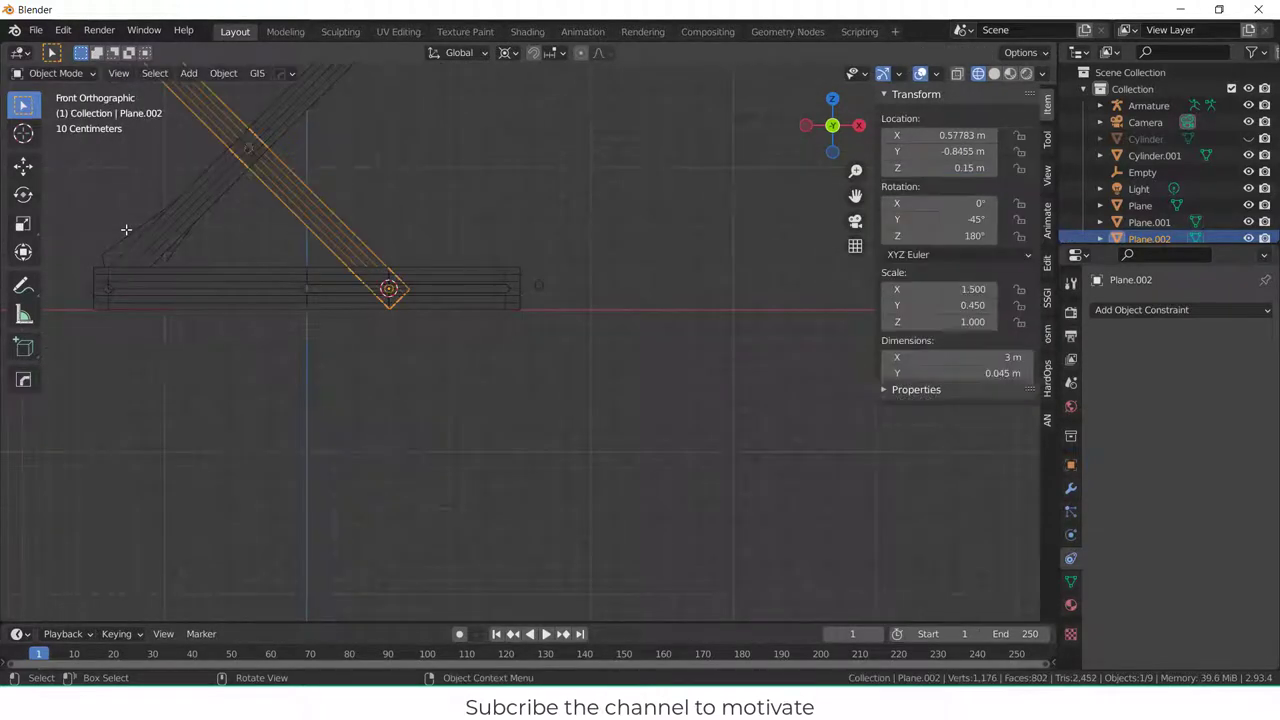
click(329, 220)
key(Tab)
scroll(282, 179, up, 3)
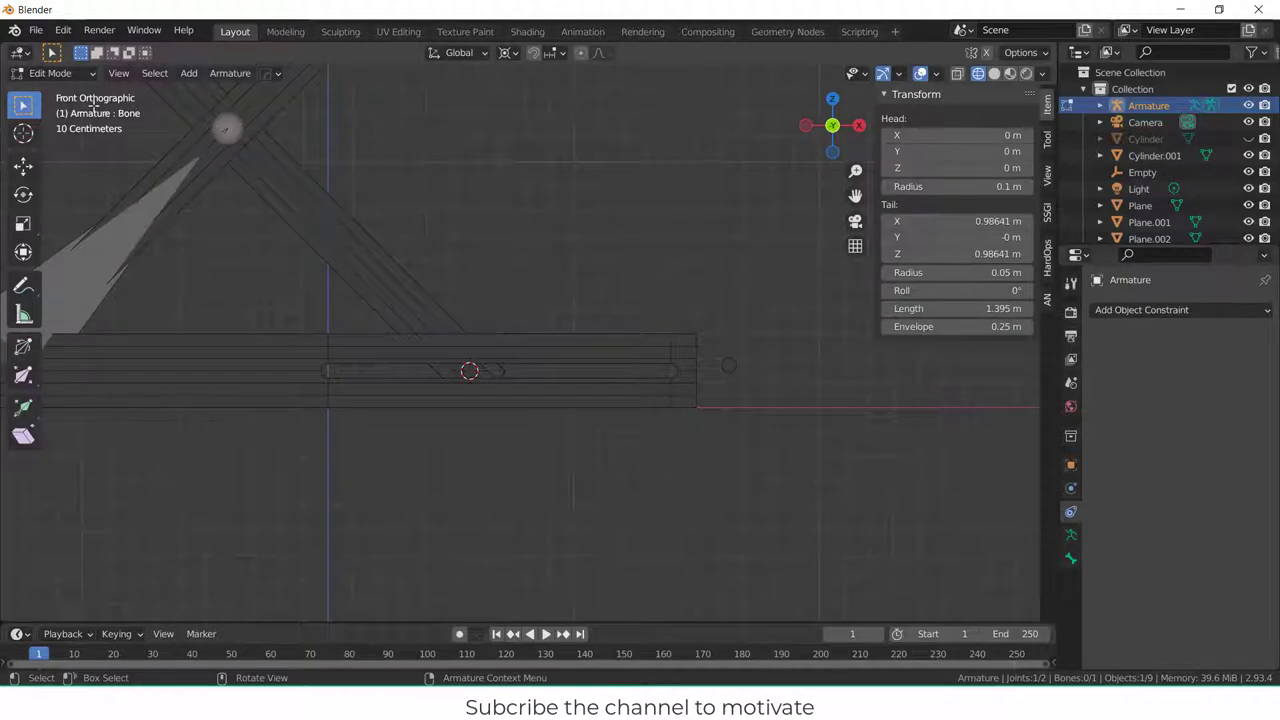
- Extrude Bone.001 from the bone's top joint, with its tip at Plane.002's hole centre
scroll(164, 279, down, 4)
click(96, 292)
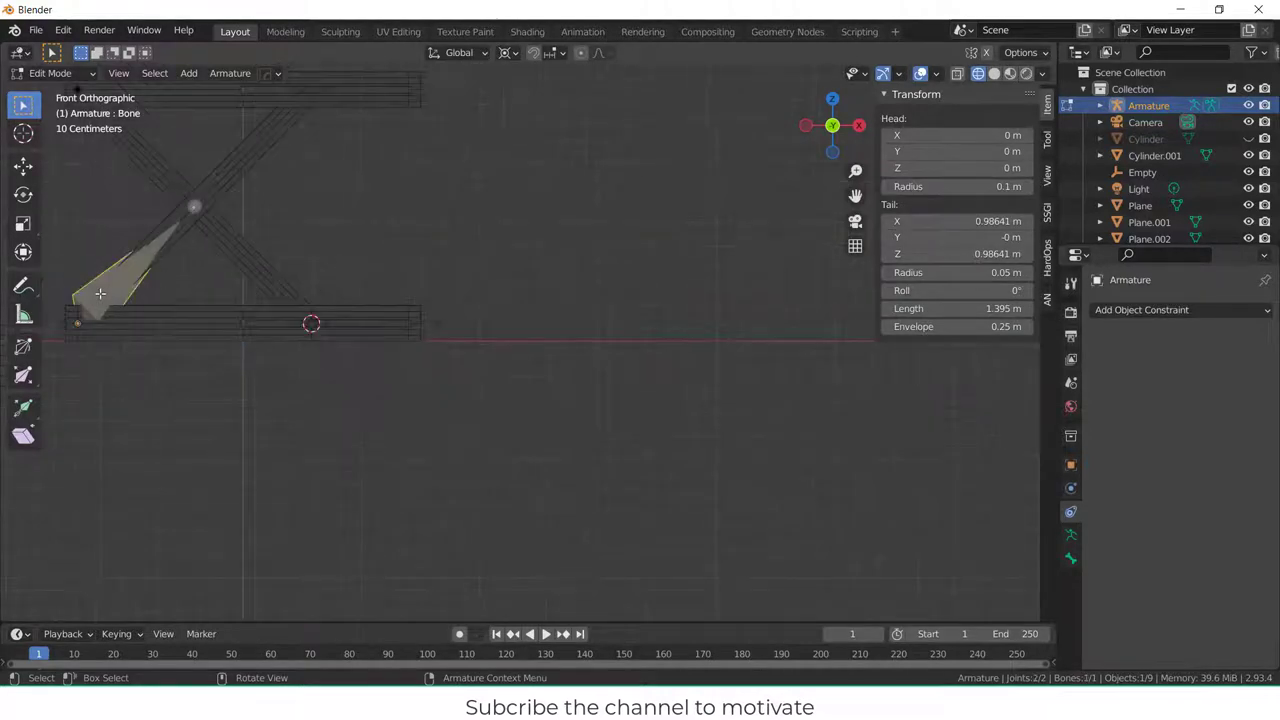
scroll(191, 206, up, 4)
click(208, 206)
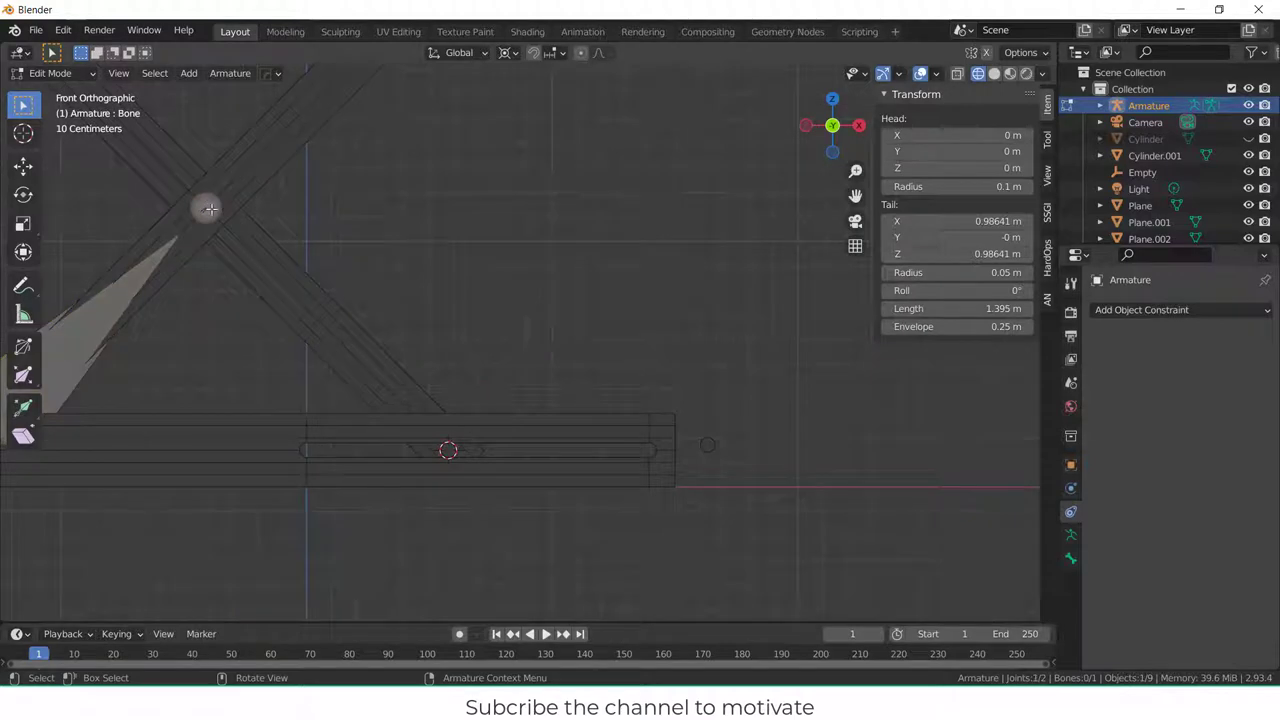
key(e)
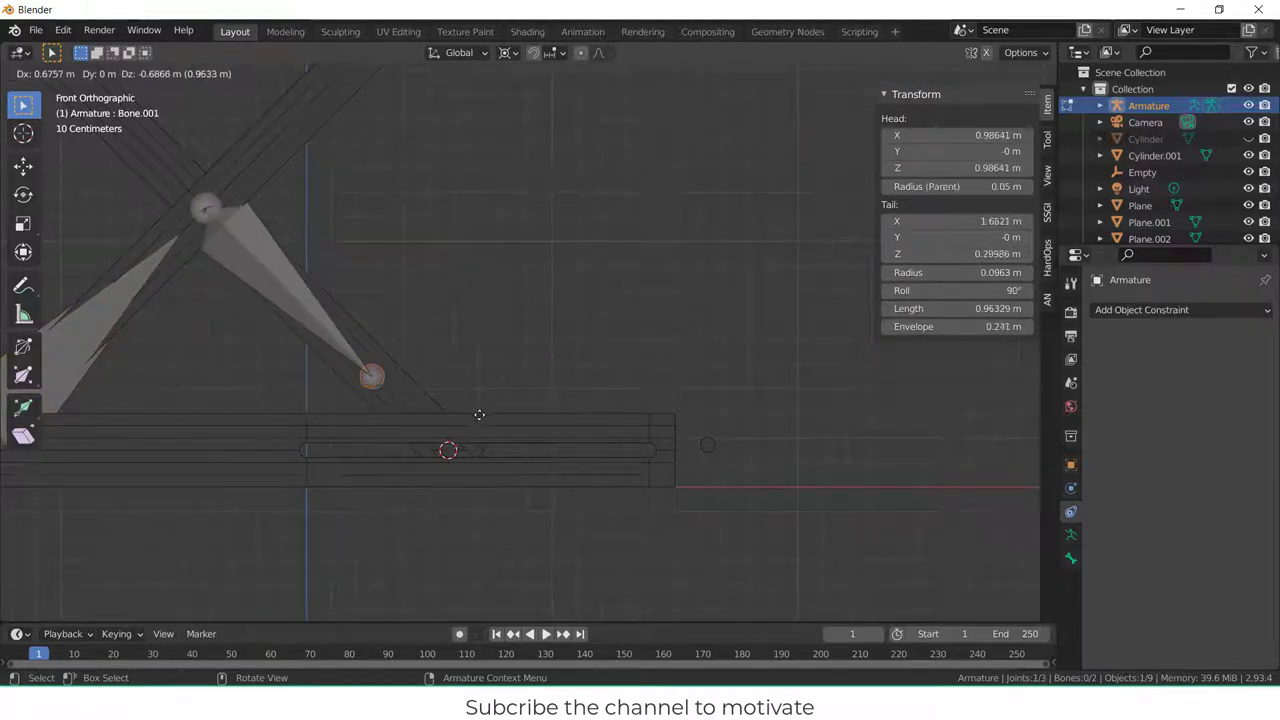
click(507, 433)
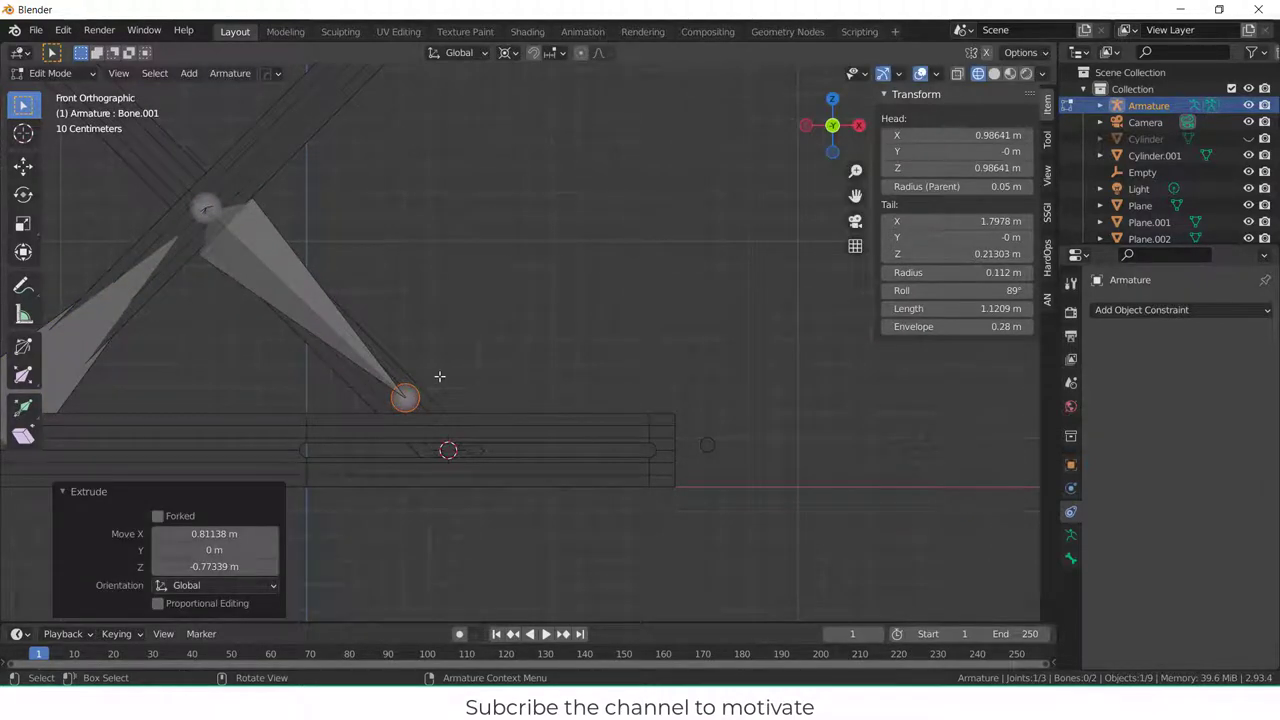
key(shift+s)
click(457, 277)
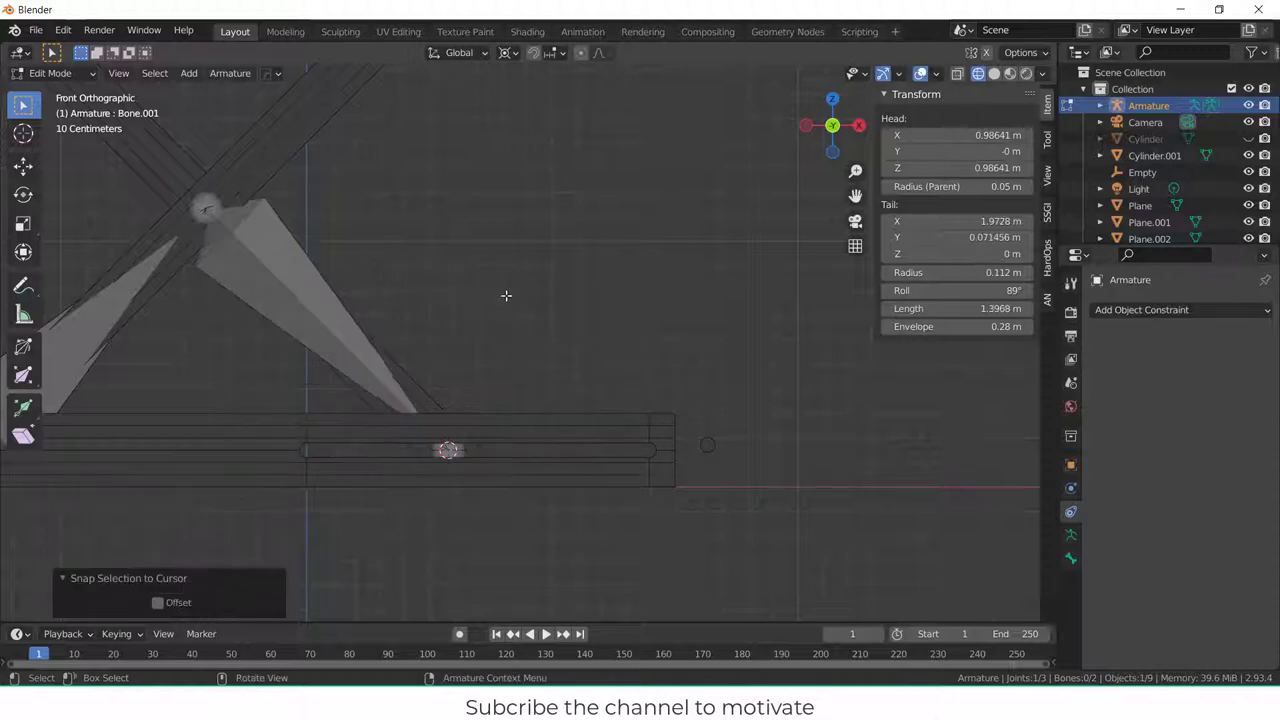
- Roll Bone.001 to 136° and the lower-left Bone to 45°
click(314, 288)
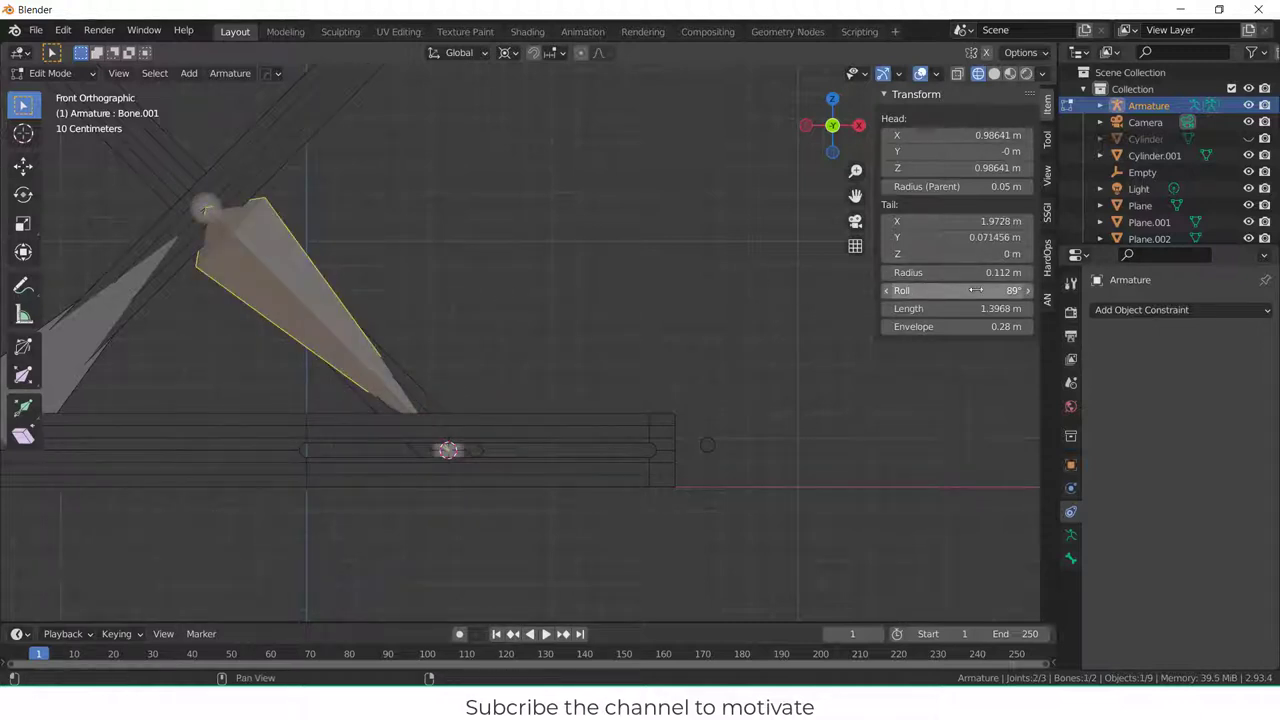
drag(955, 290, 1032, 290)
click(538, 362)
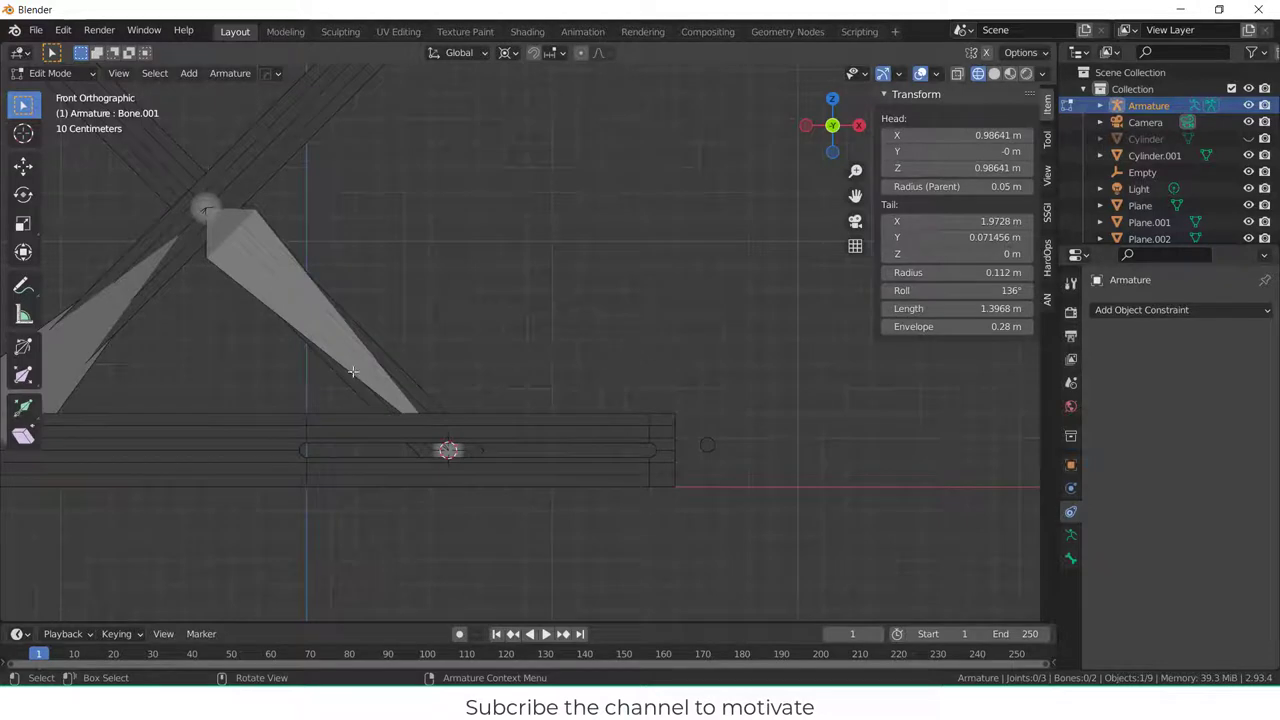
scroll(340, 368, up, 2)
scroll(327, 372, down, 3)
shift+middle_drag(331, 377, 741, 355)
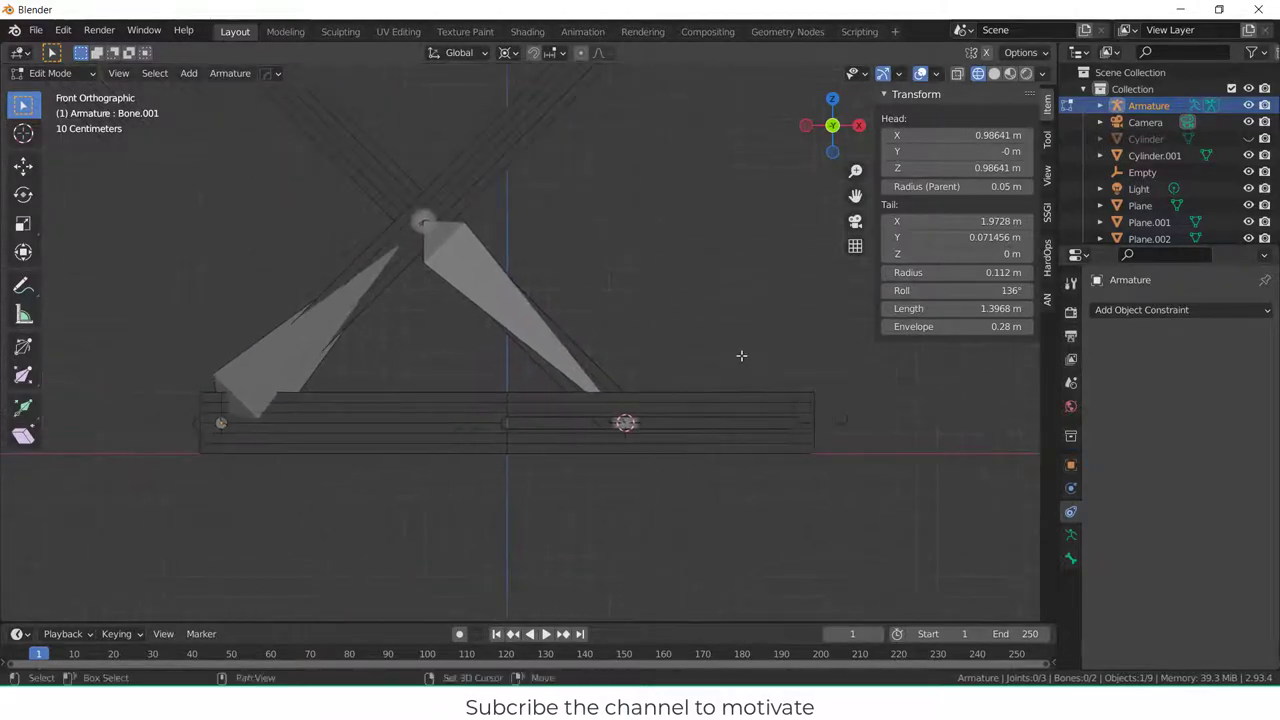
click(280, 367)
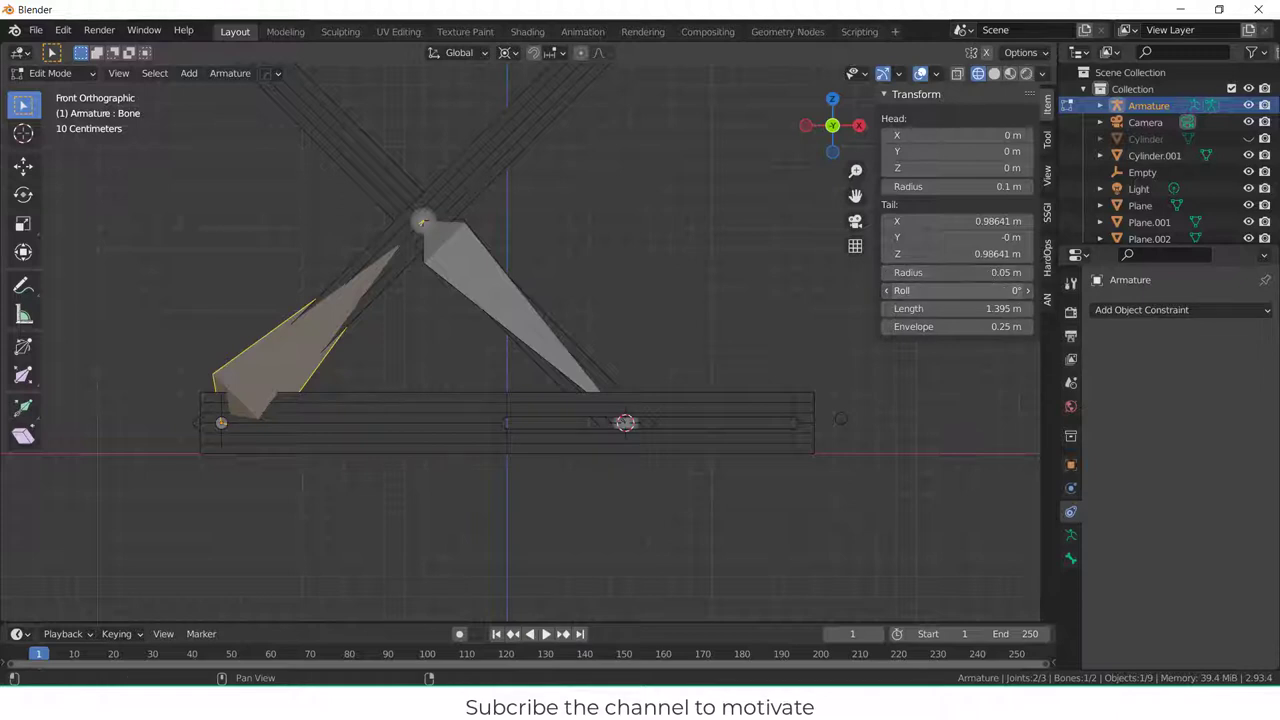
drag(955, 290, 1005, 290)
click(675, 278)
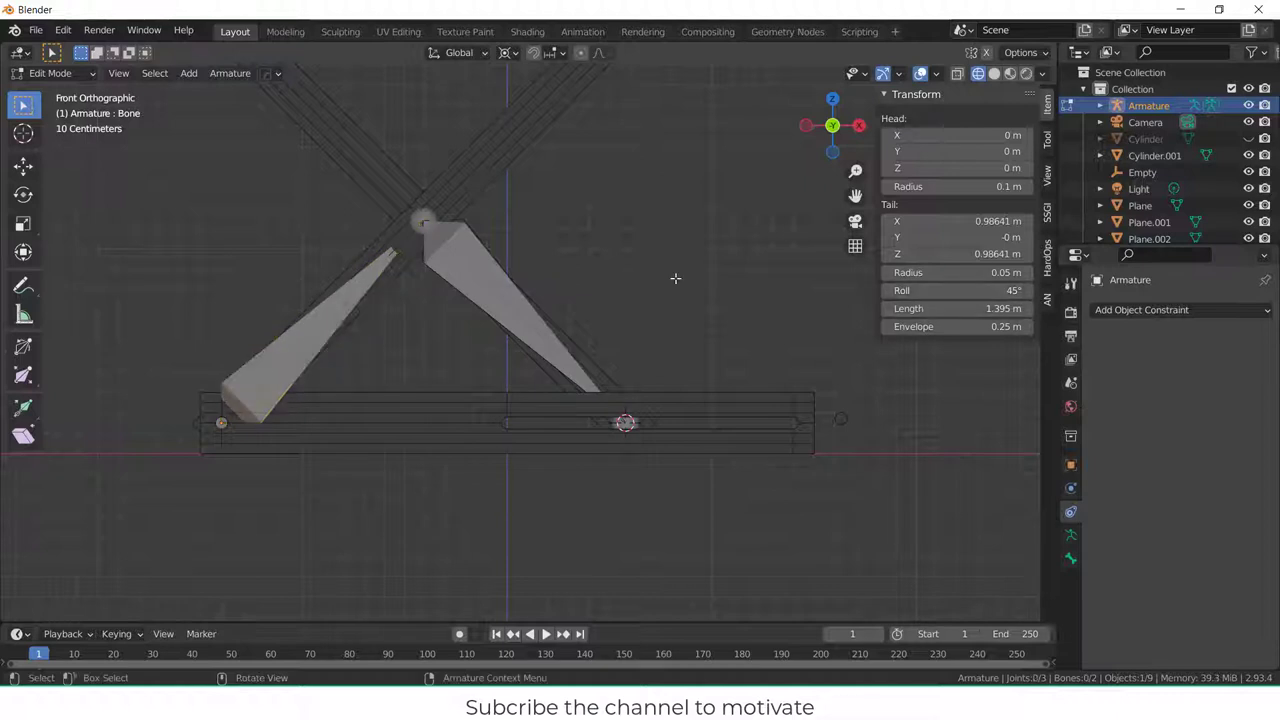
click(260, 417)
- Duplicate the lower-left bone as Bone.002 and move it up-right to X 1.7519 m, Z 0.7392 m
key(shift+d)
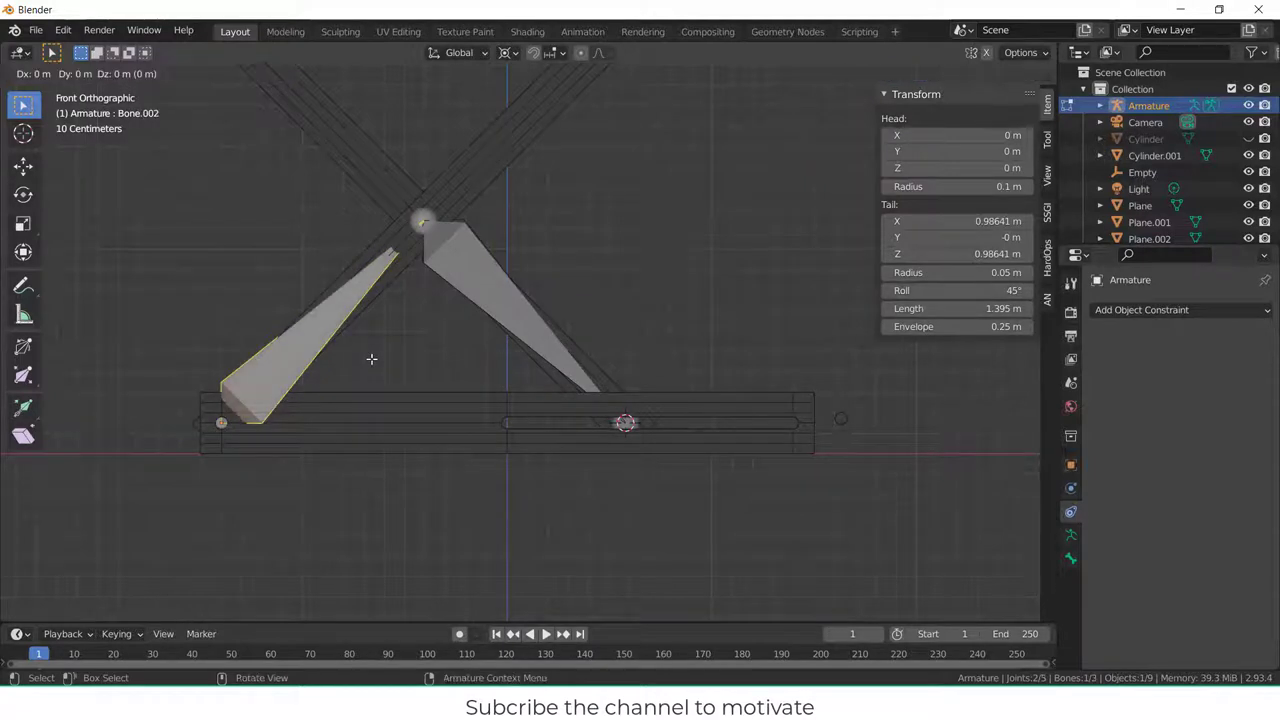
click(561, 362)
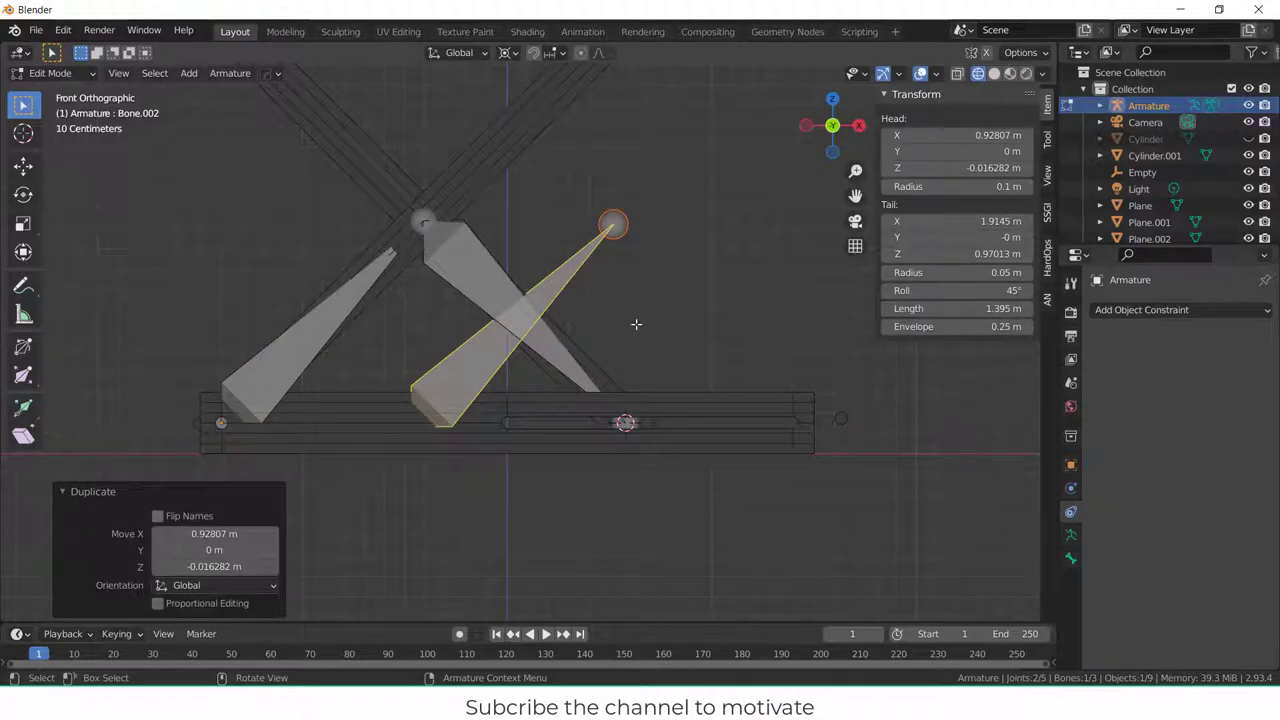
key(r)
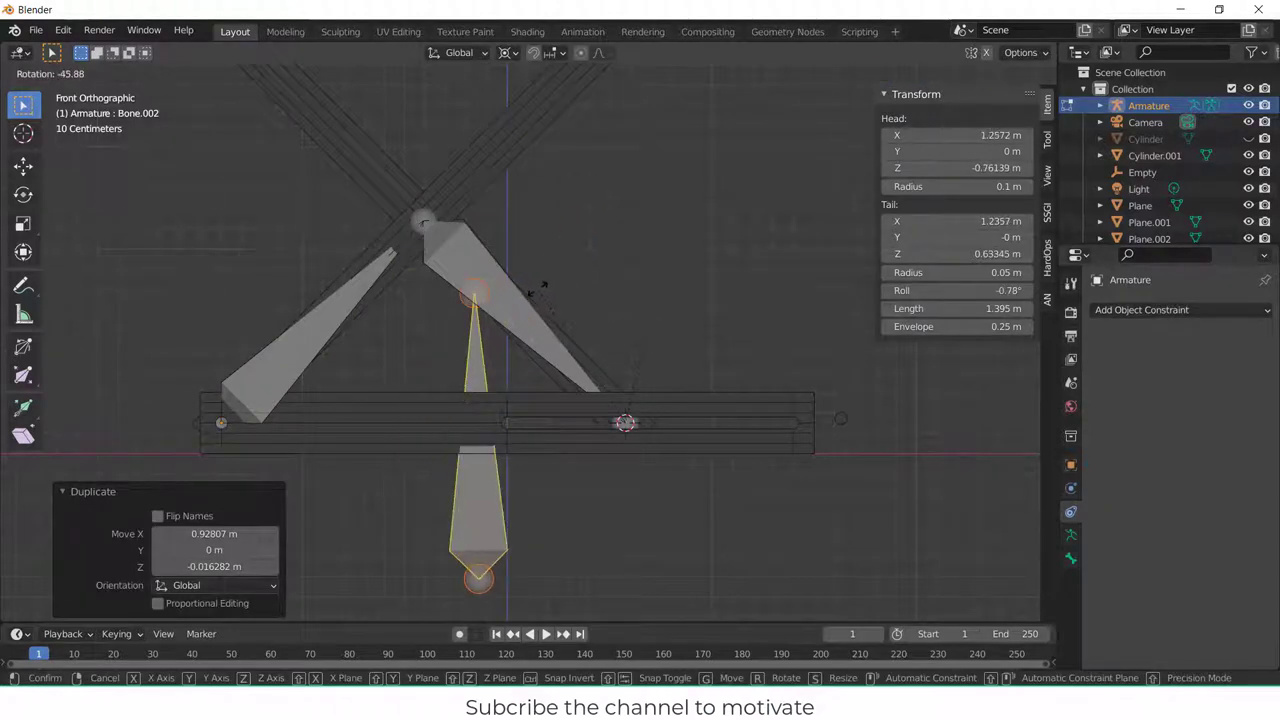
click(524, 347)
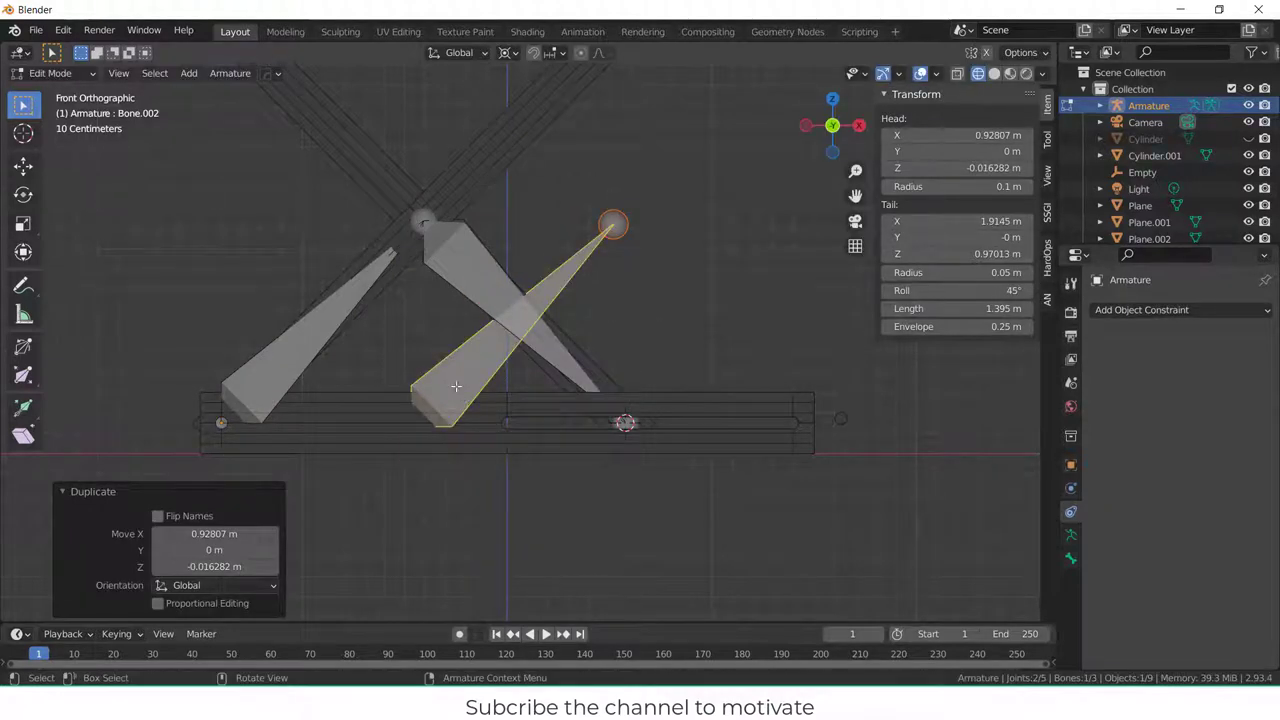
click(540, 351)
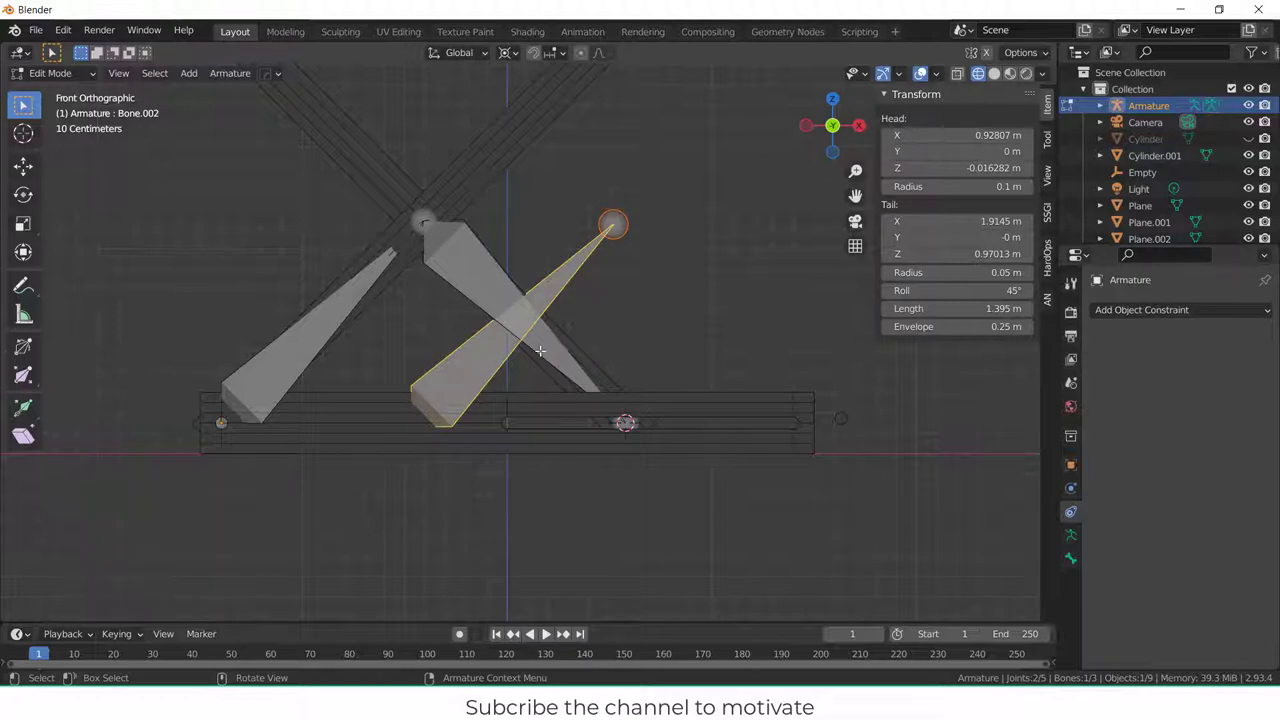
key(g)
click(705, 200)
click(578, 270)
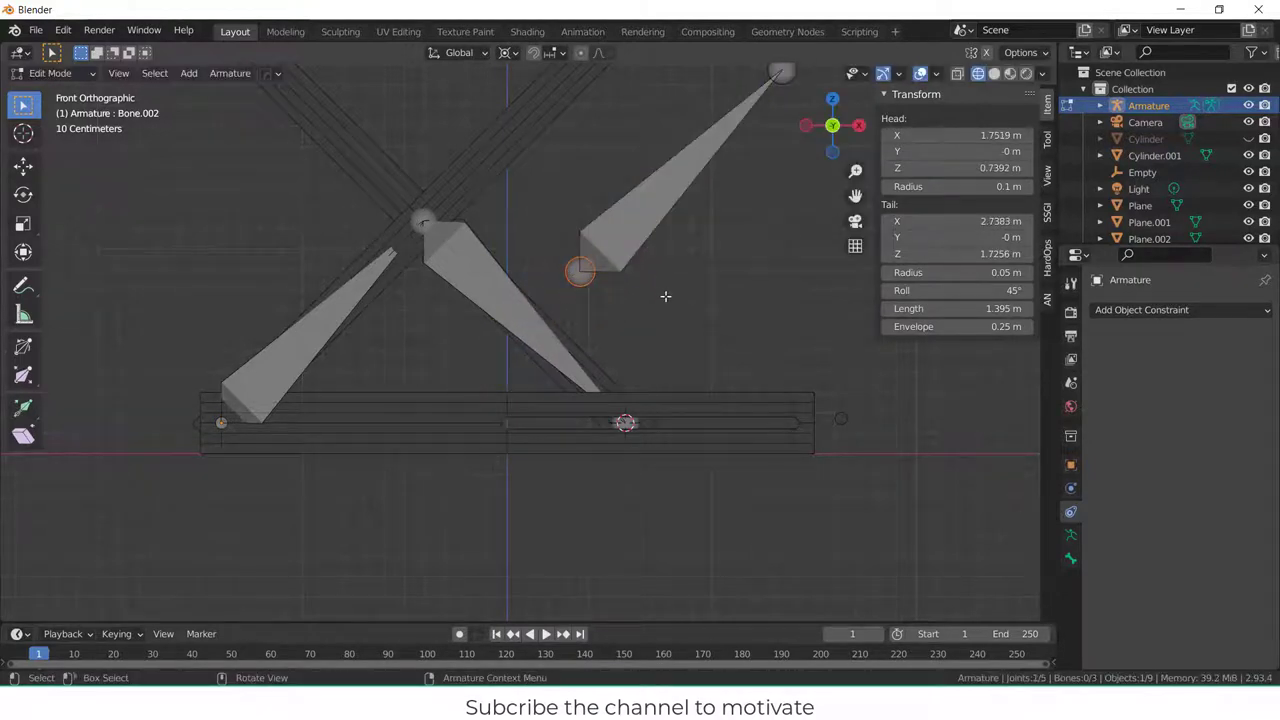
- Snap Bone.002's head to the hole centre, swing it flat about Y, and scale it to 0.176
key(shift+s)
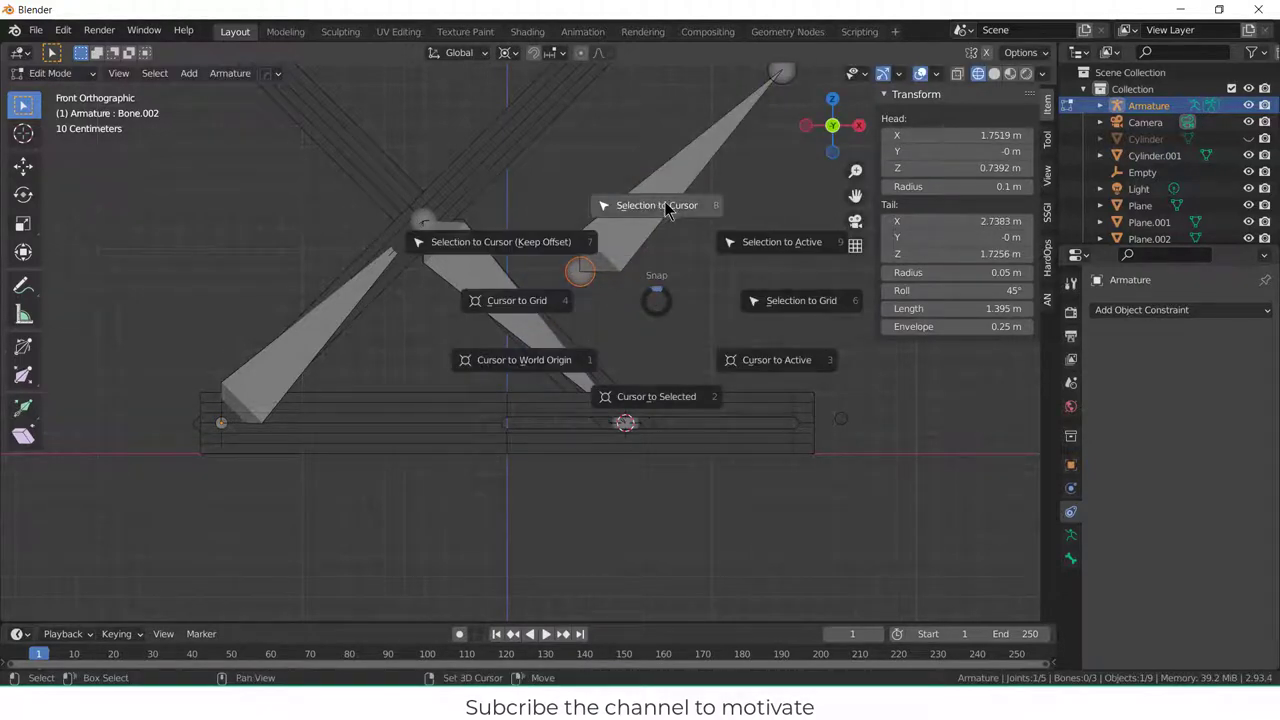
click(662, 206)
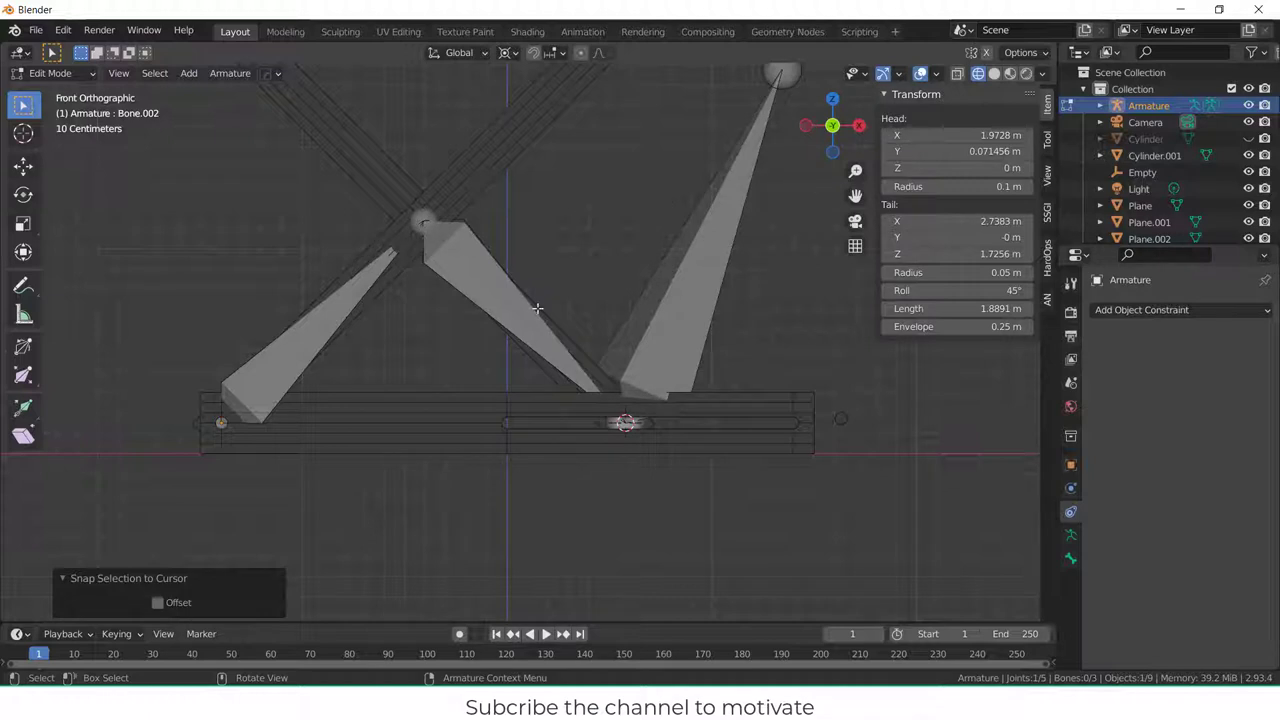
click(683, 288)
key(r)
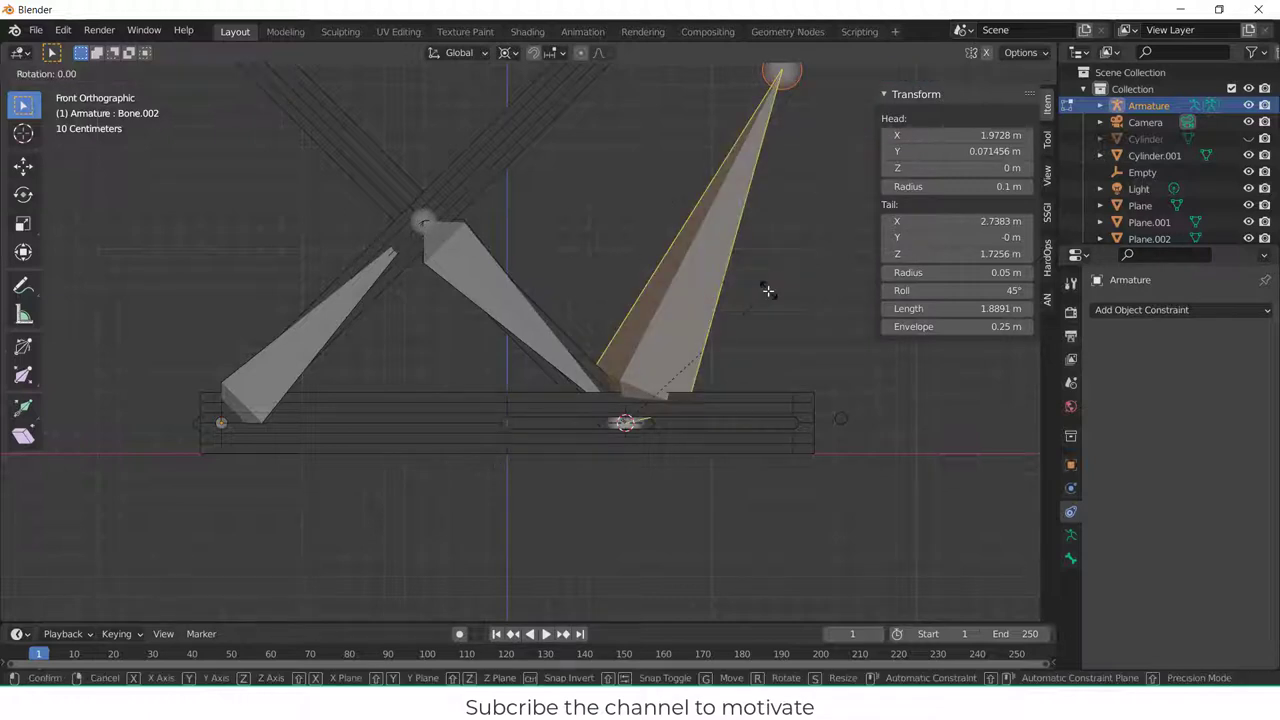
key(y)
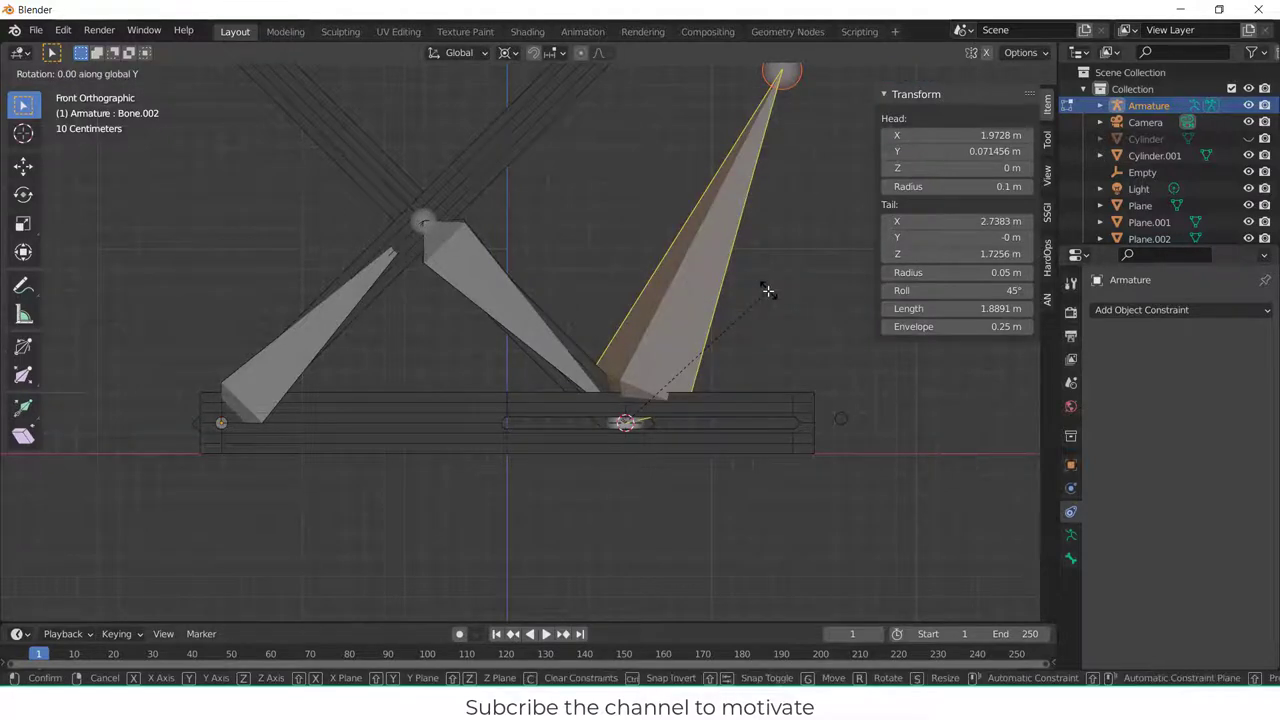
click(475, 357)
key(s)
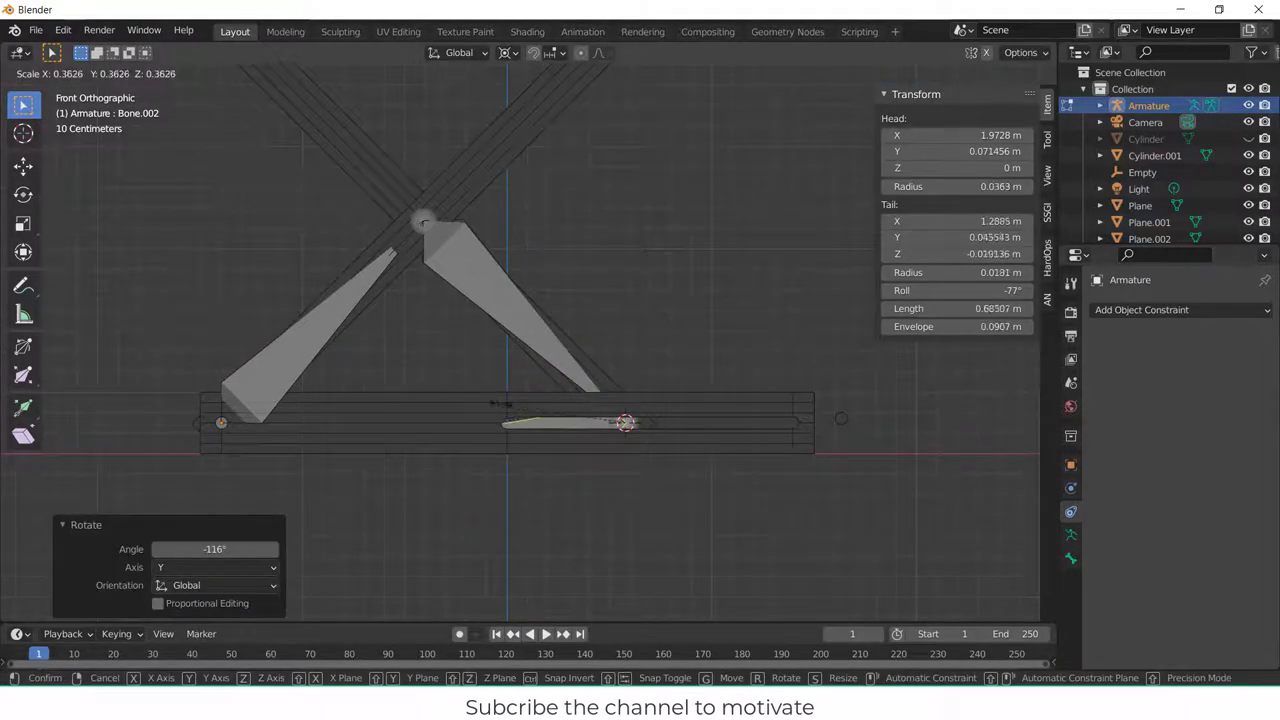
click(565, 412)
- Set Bone.002's roll to 0° and deselect it
scroll(610, 424, up, 8)
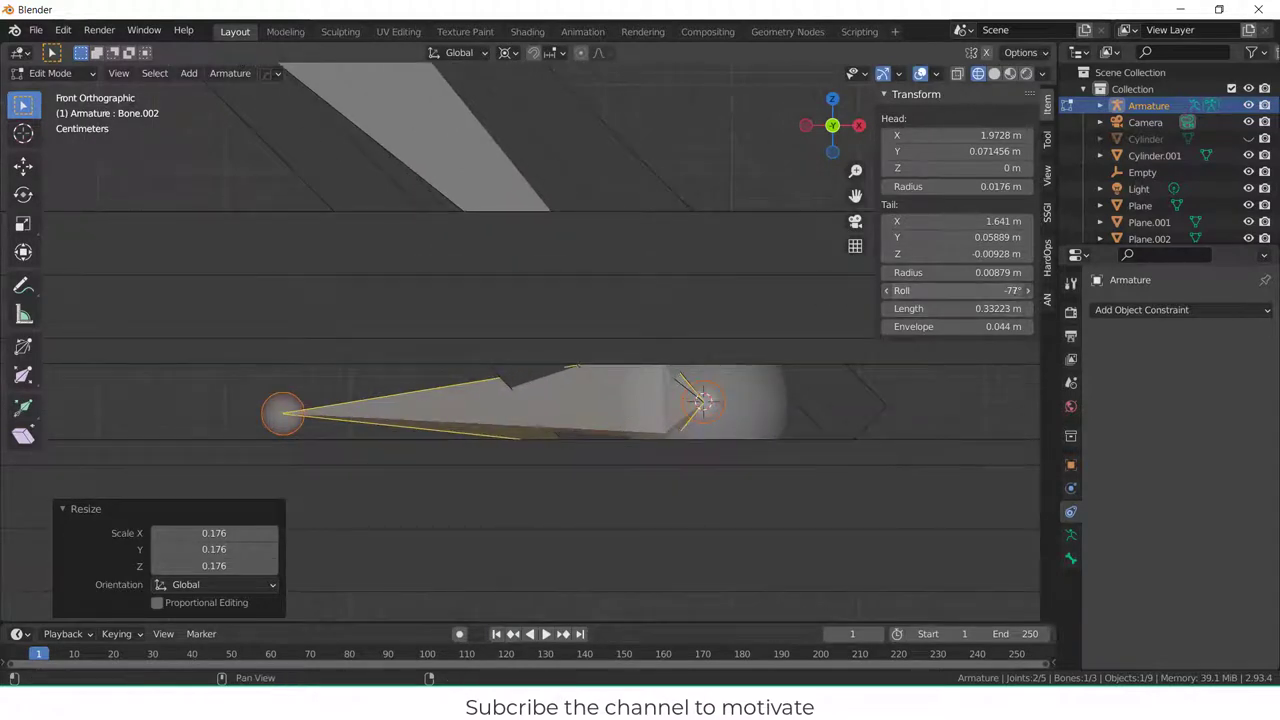
drag(958, 290, 1035, 290)
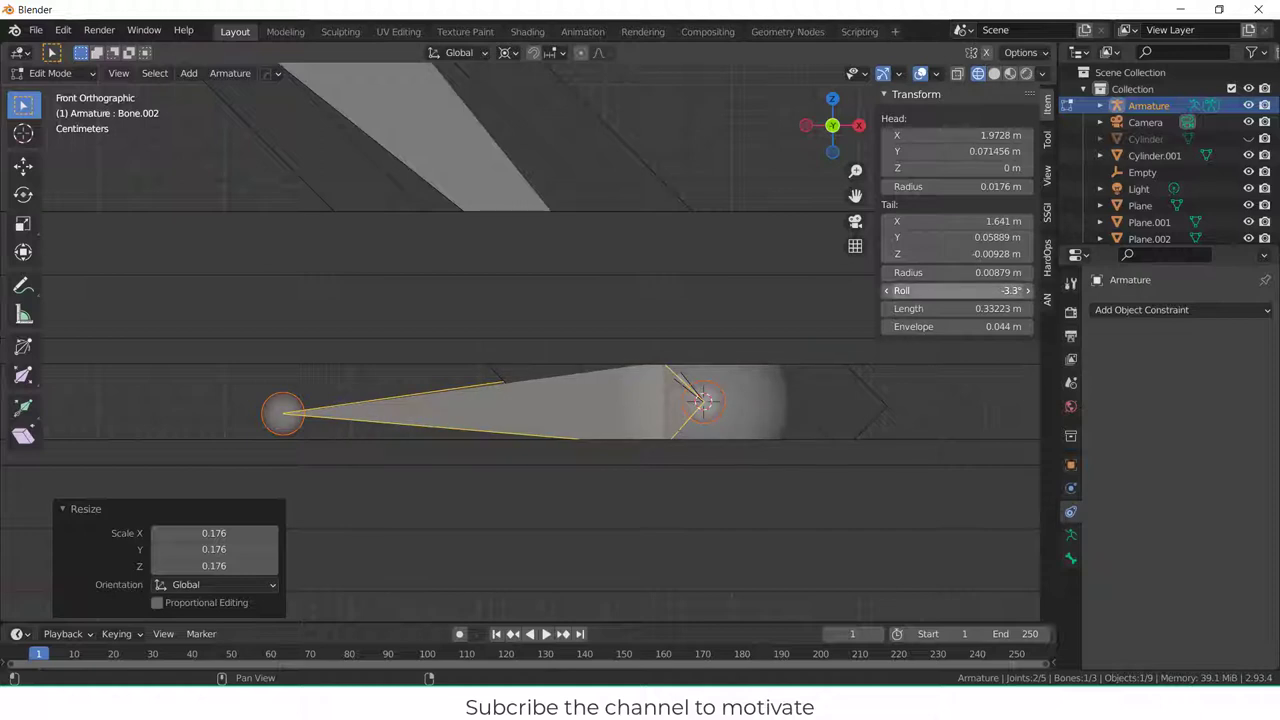
click(960, 290)
text(0)
key(Return)
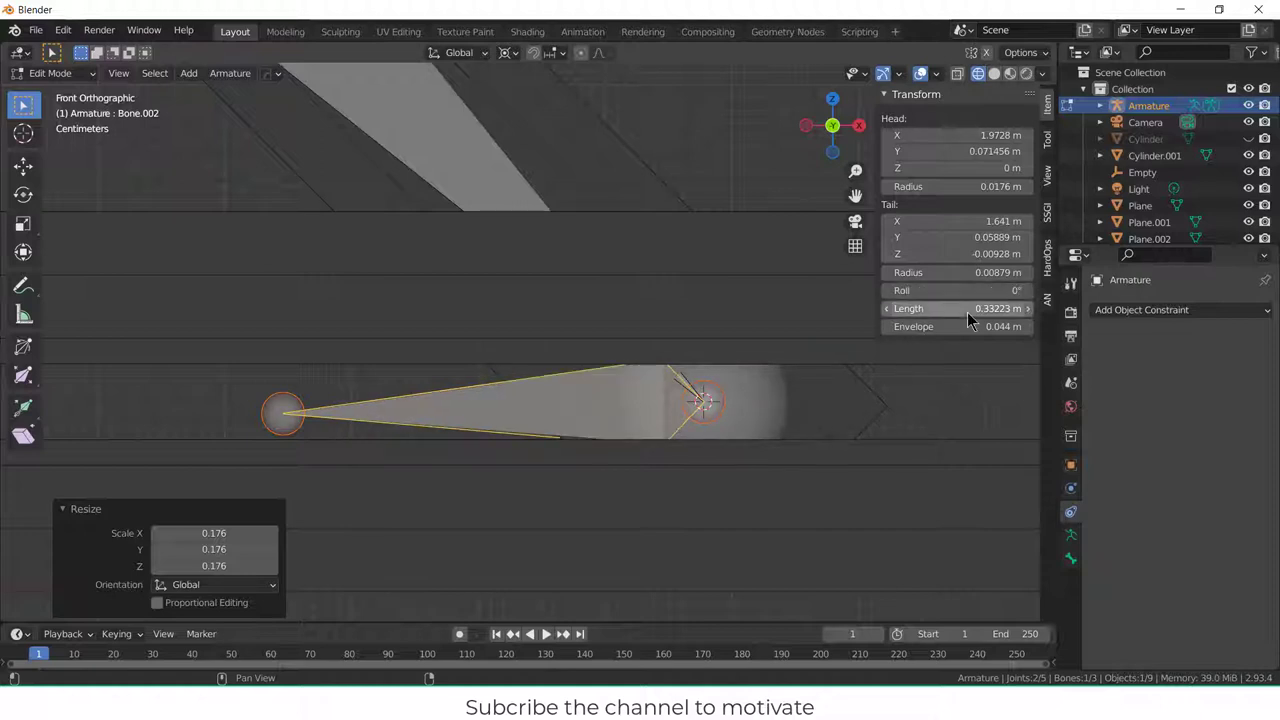
scroll(474, 300, down, 6)
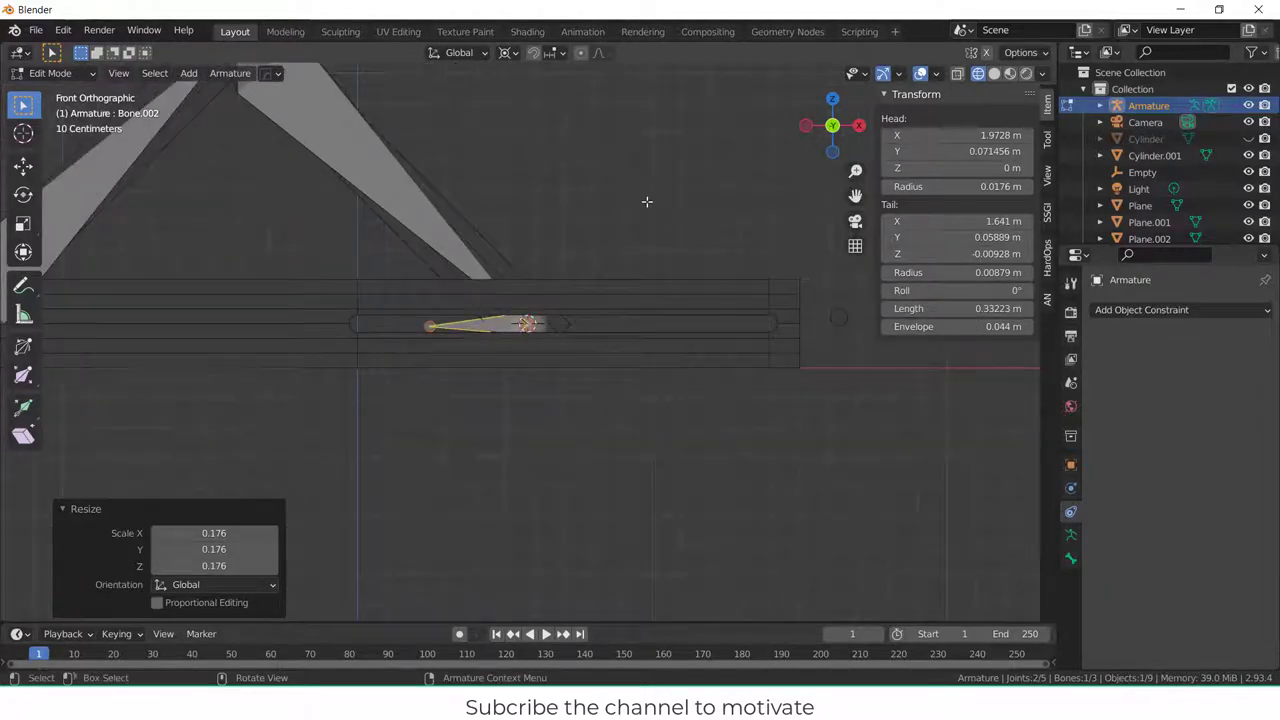
click(216, 115)
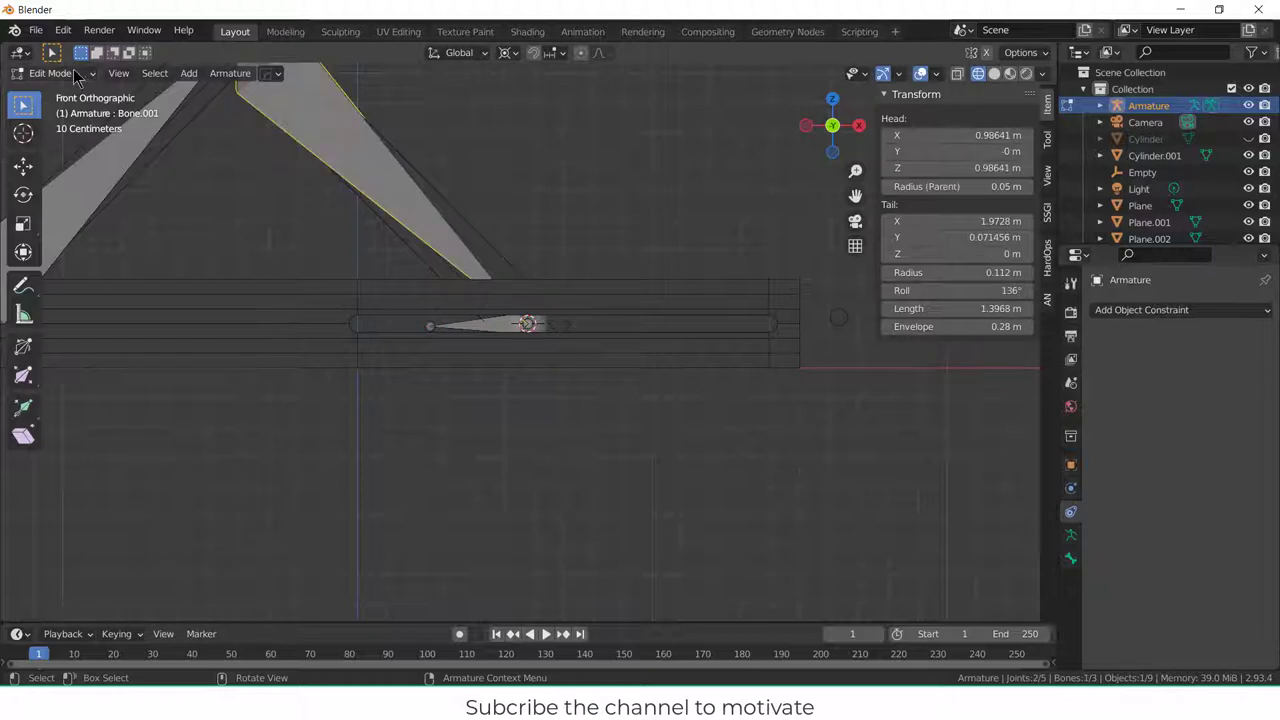
- In Pose Mode, add an Inverse Kinematics constraint to Bone.001 targeting Bone.002
click(55, 73)
click(57, 125)
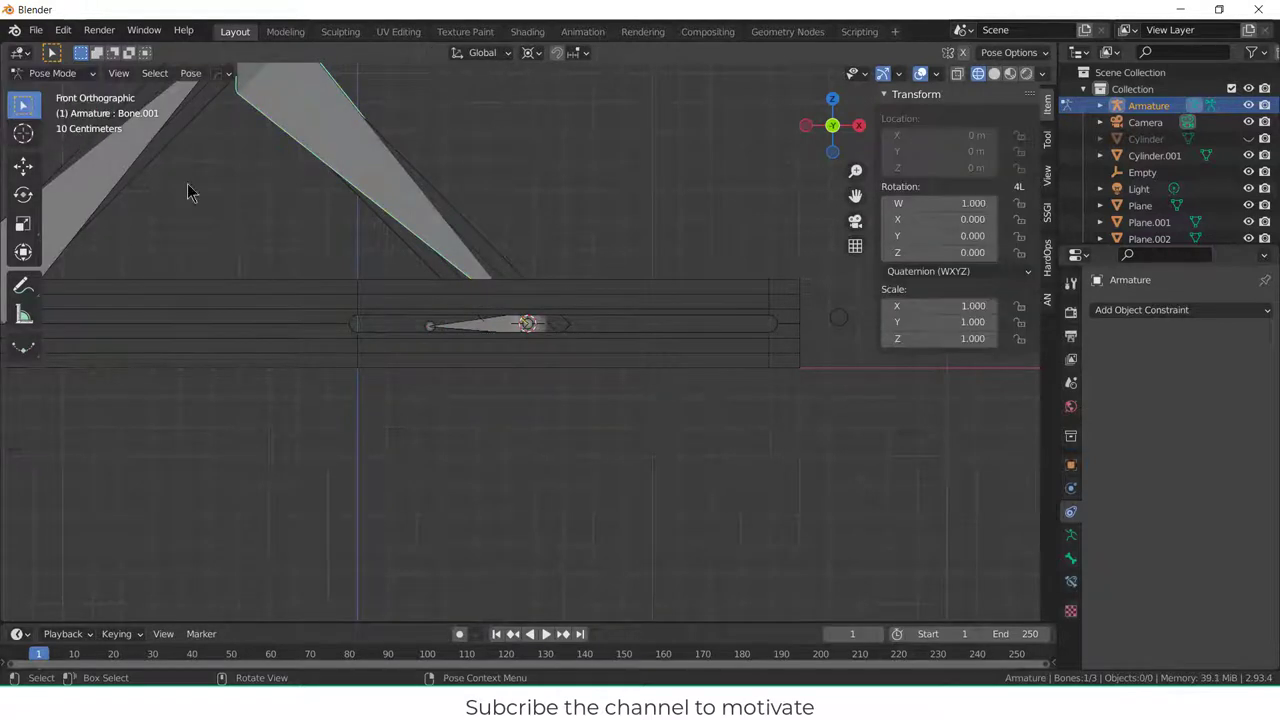
click(486, 322)
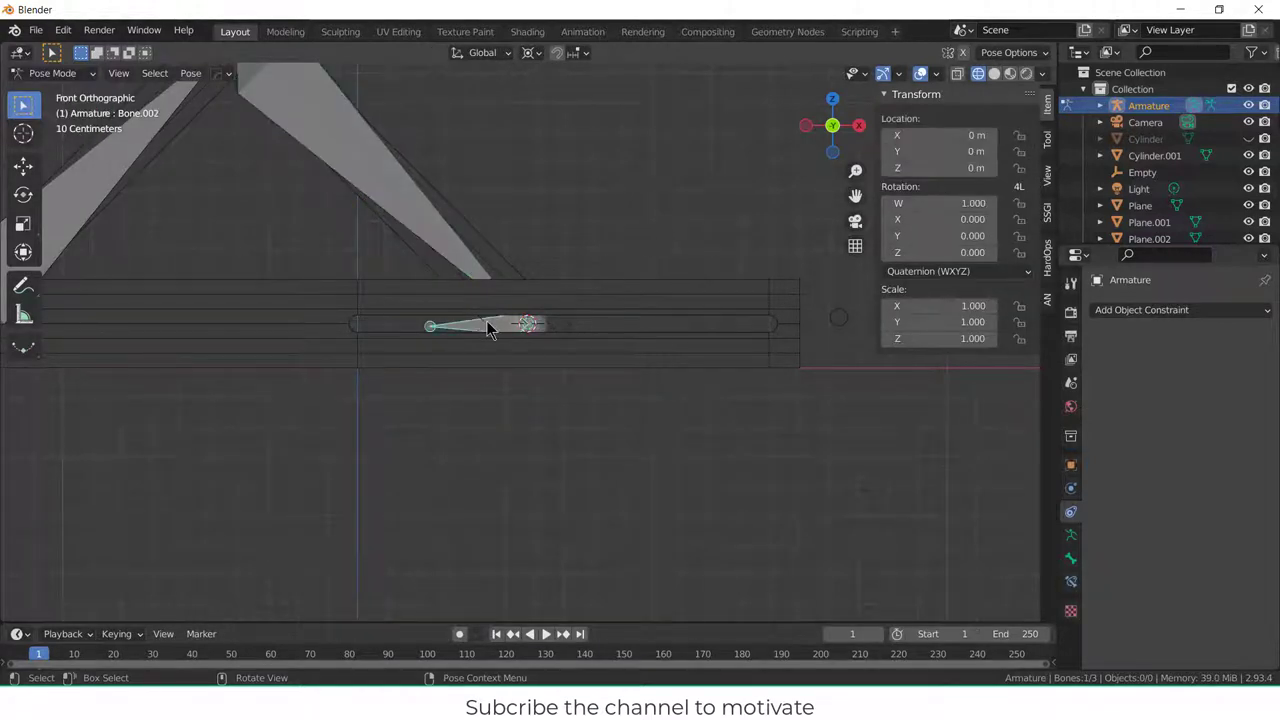
shift+click(342, 127)
key(ctrl+shift+c)
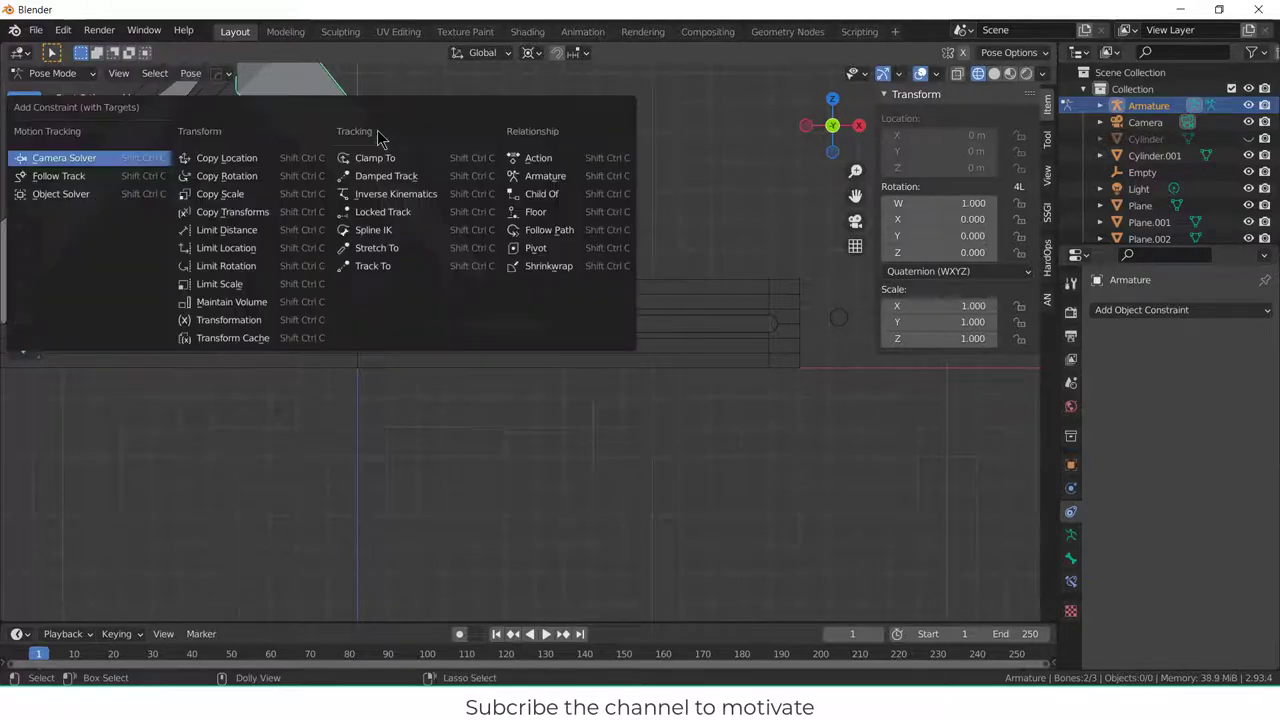
click(386, 194)
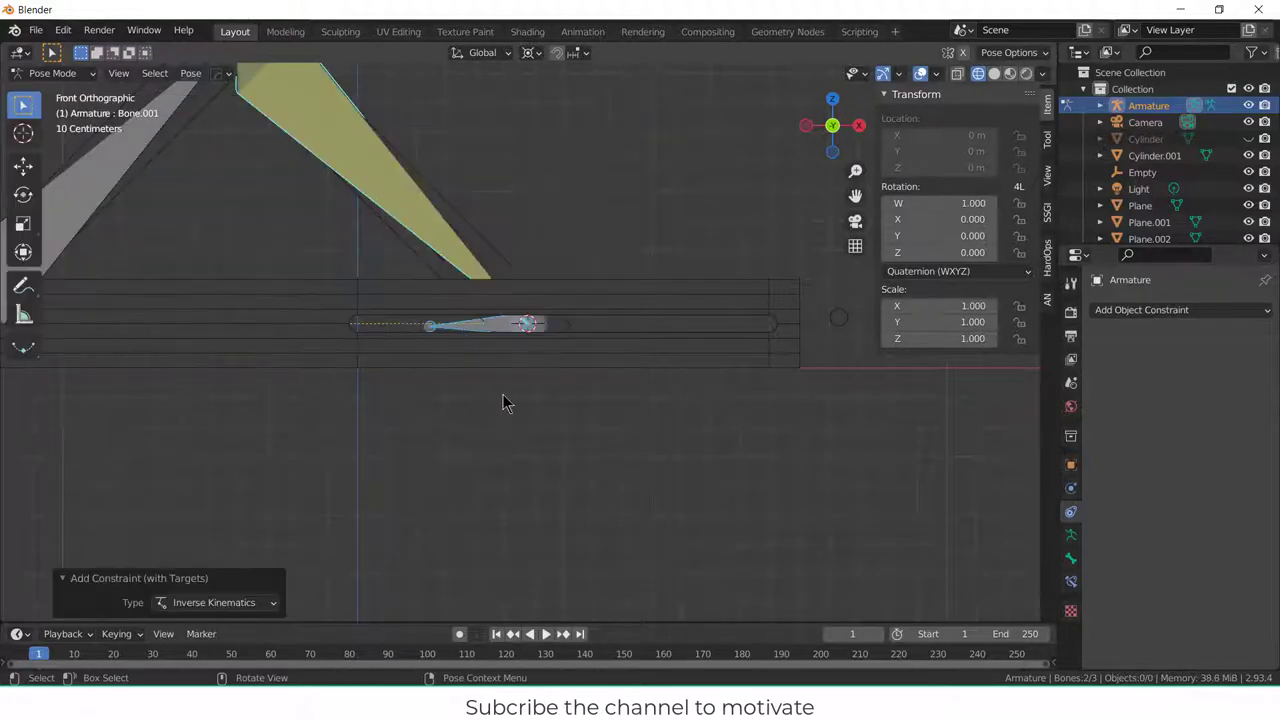
- Test the IK by moving the slider bone along X, then cancel
scroll(505, 403, down, 3)
click(533, 423)
click(498, 360)
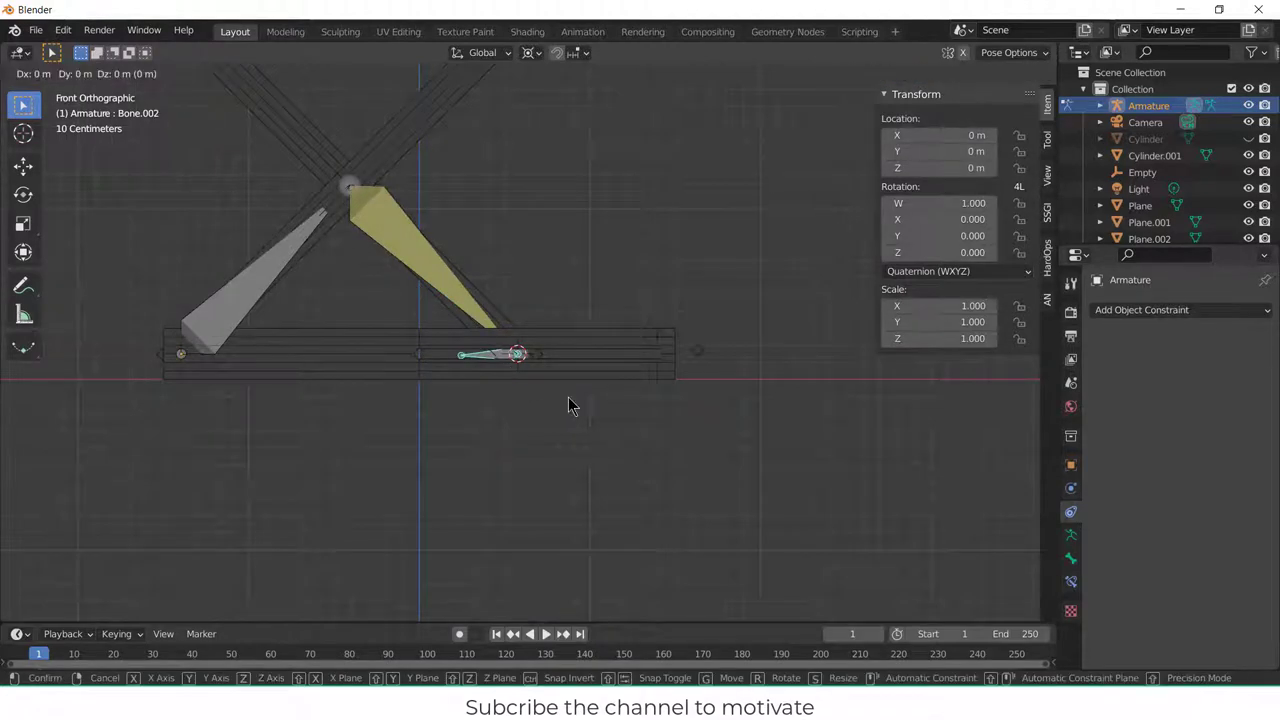
key(g)
key(x)
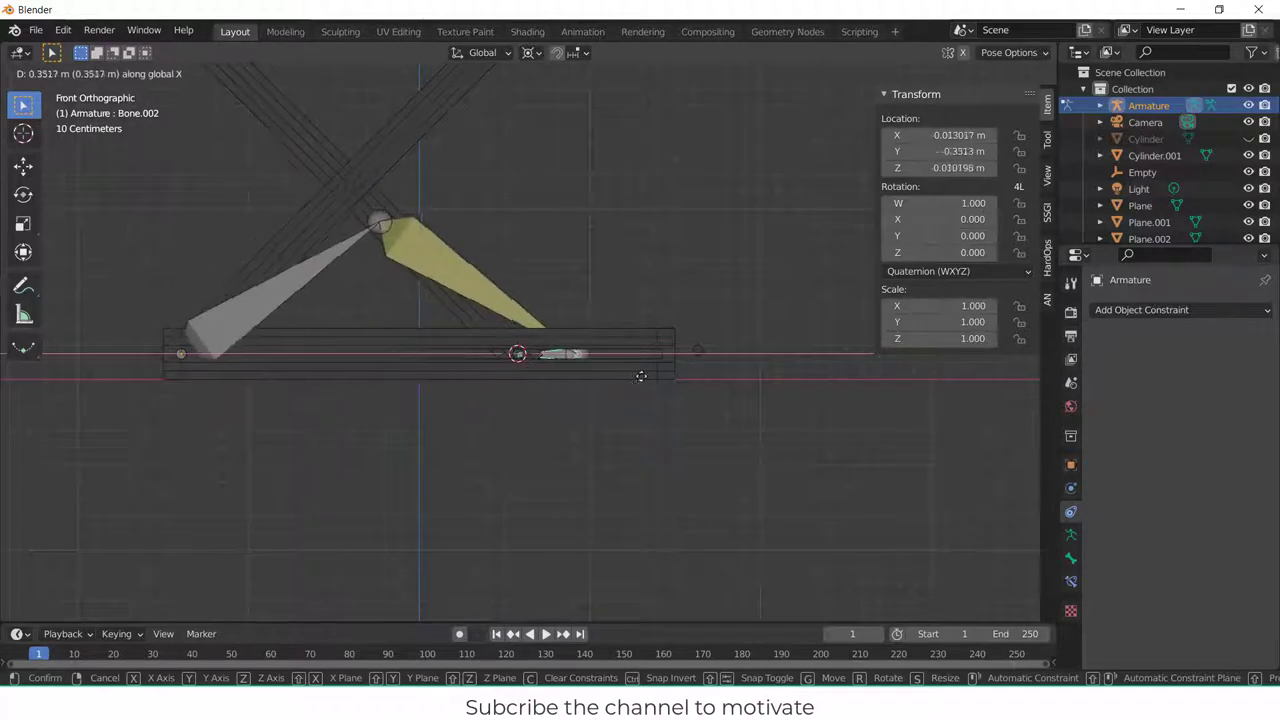
key(Escape)
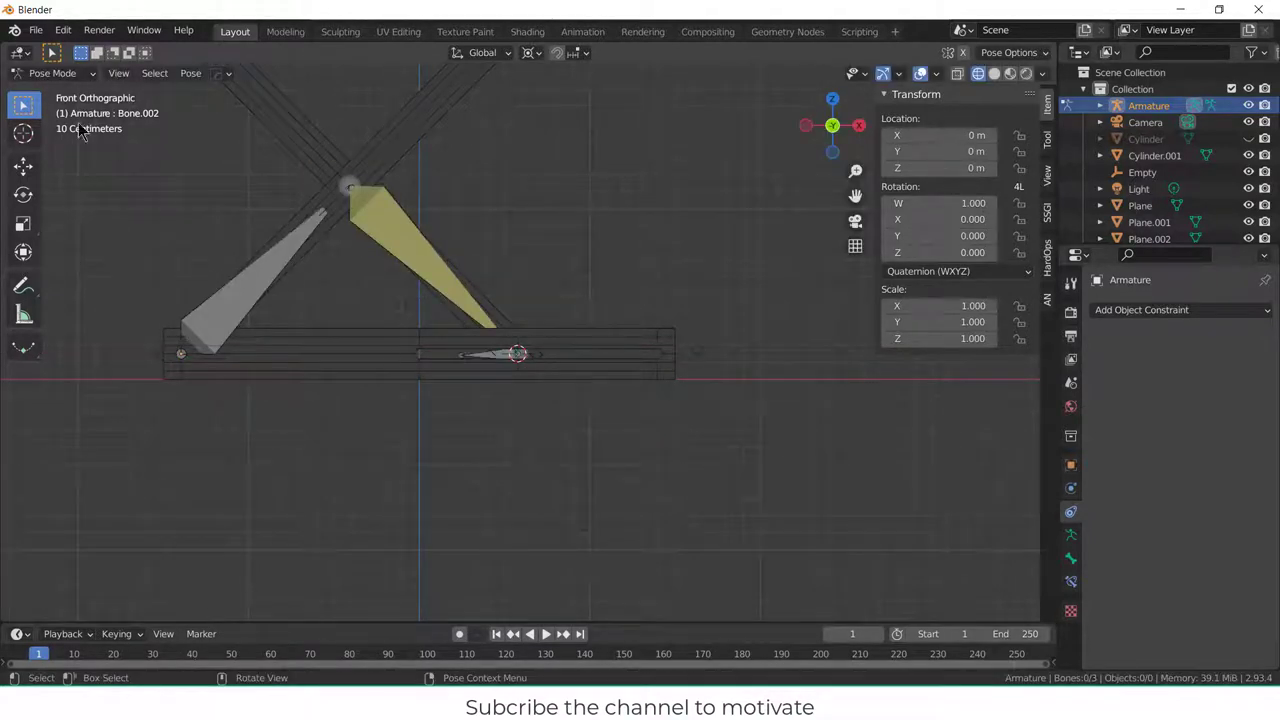
- Turn off Lock Object Modes and parent the scissor plane Plane.001 to the armature
click(63, 30)
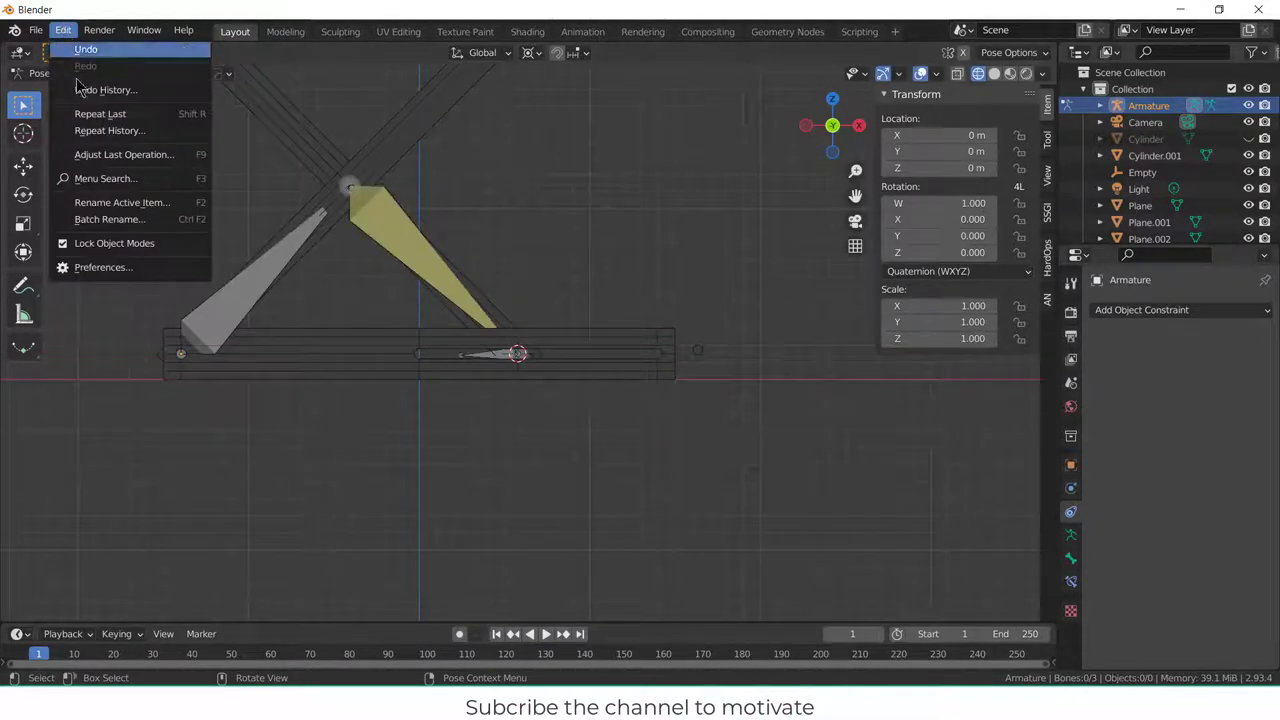
click(114, 247)
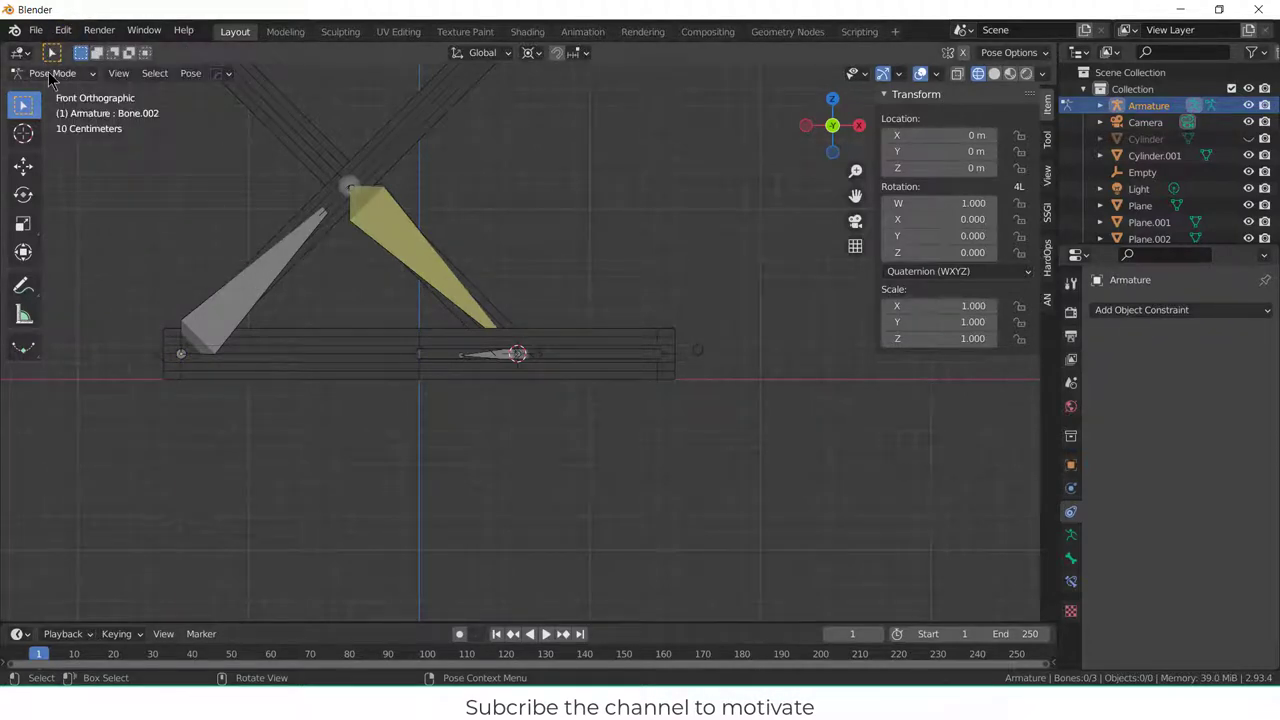
click(420, 128)
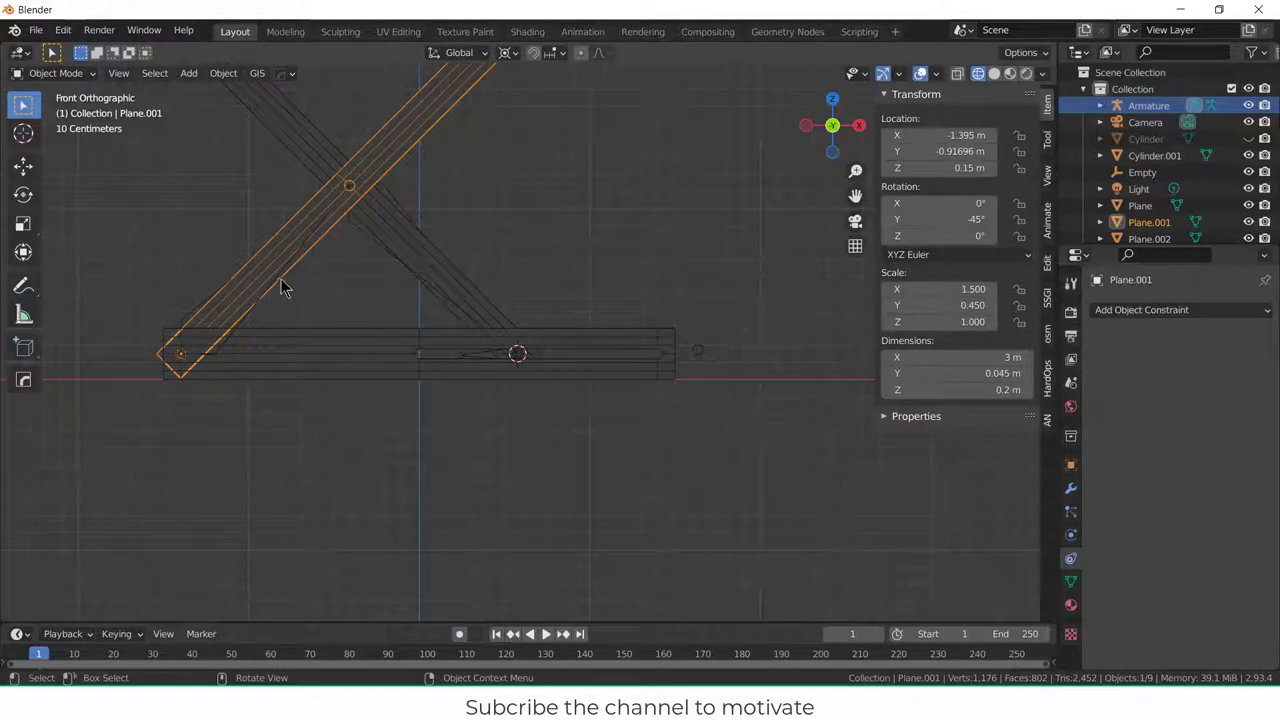
click(192, 323)
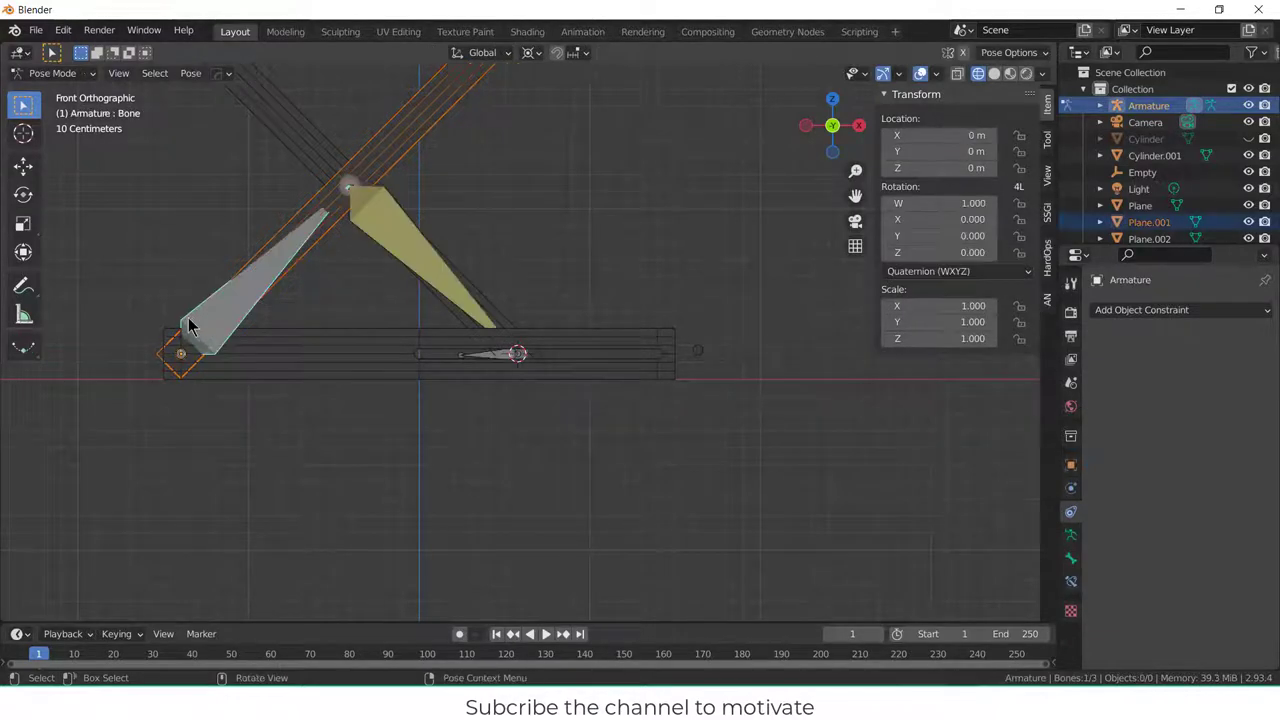
key(ctrl+p)
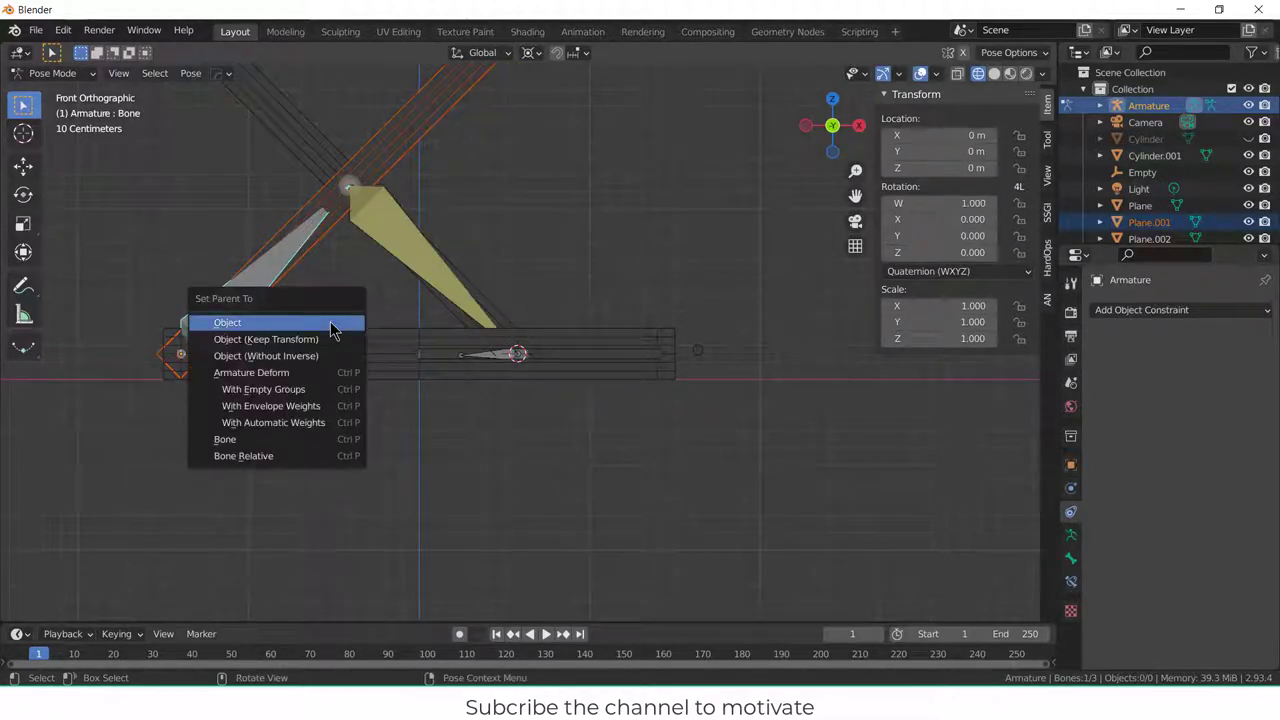
click(333, 326)
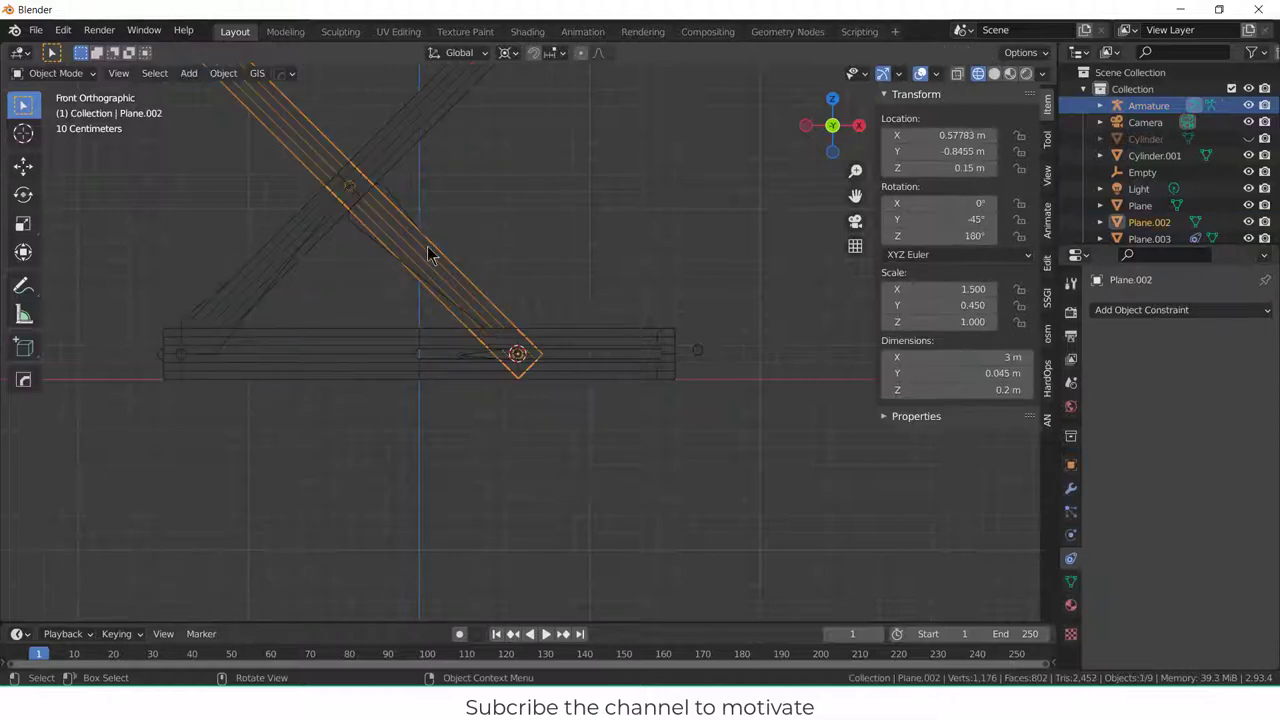
- Undo that parenting and parent Plane.002 to the yellow arm bone Bone.001 instead
key(ctrl+z)
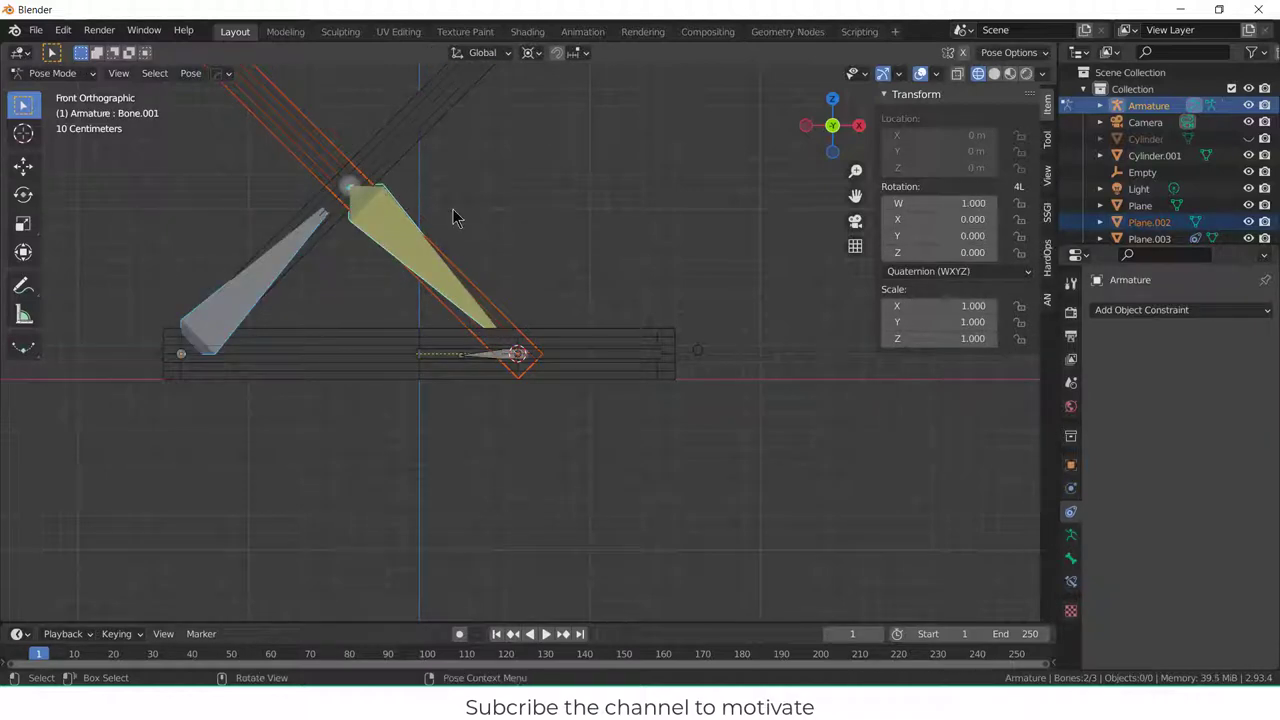
key(ctrl+p)
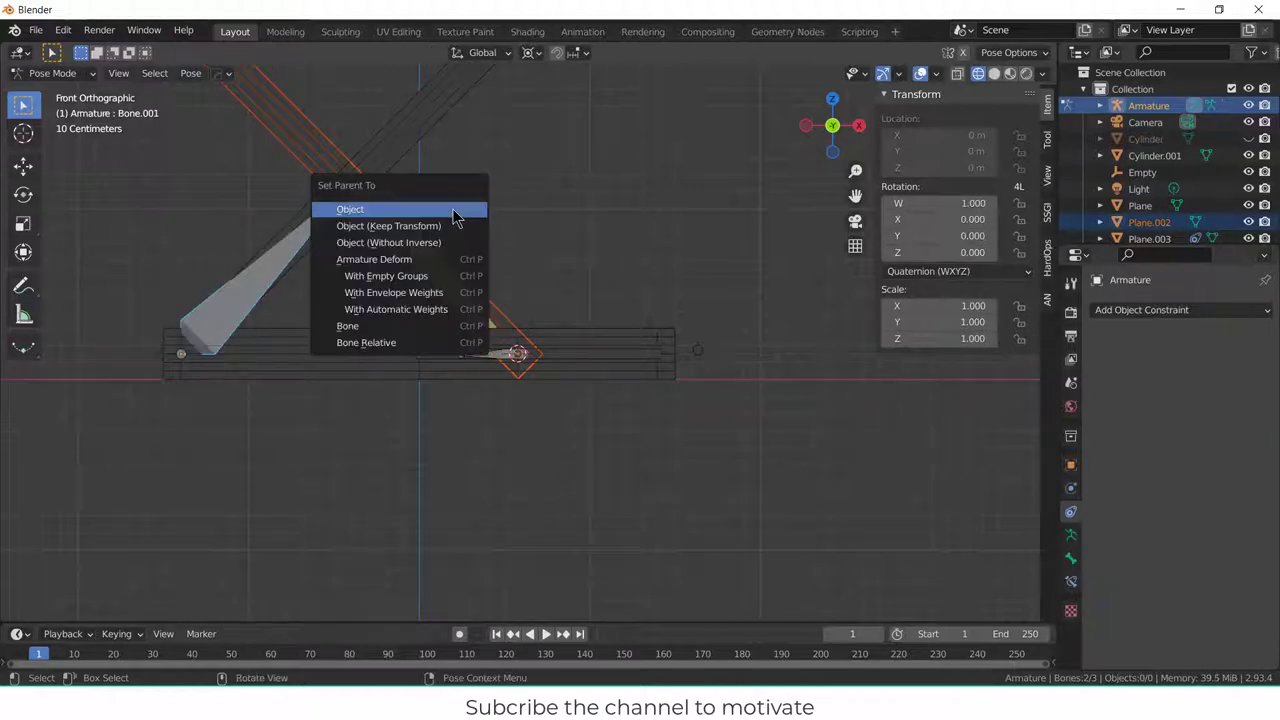
click(424, 328)
click(571, 306)
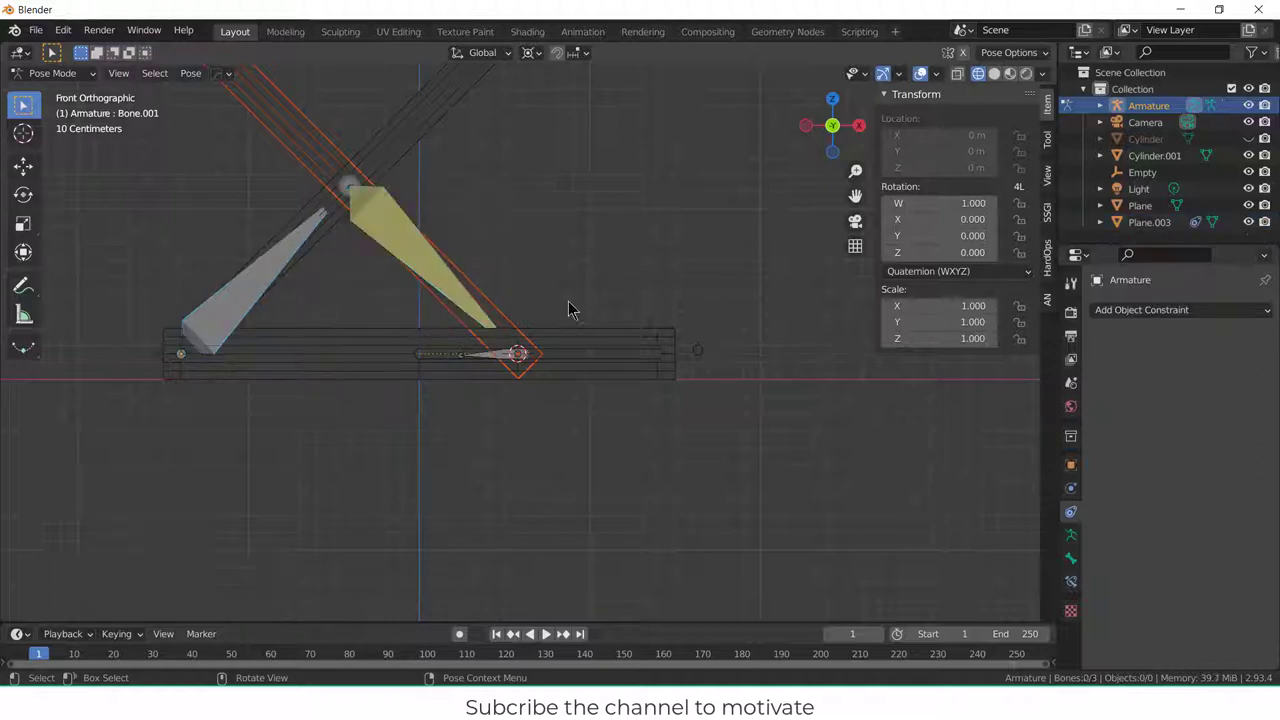
- Test the rig by sliding Bone.002 along global X, then cancel the move
click(490, 357)
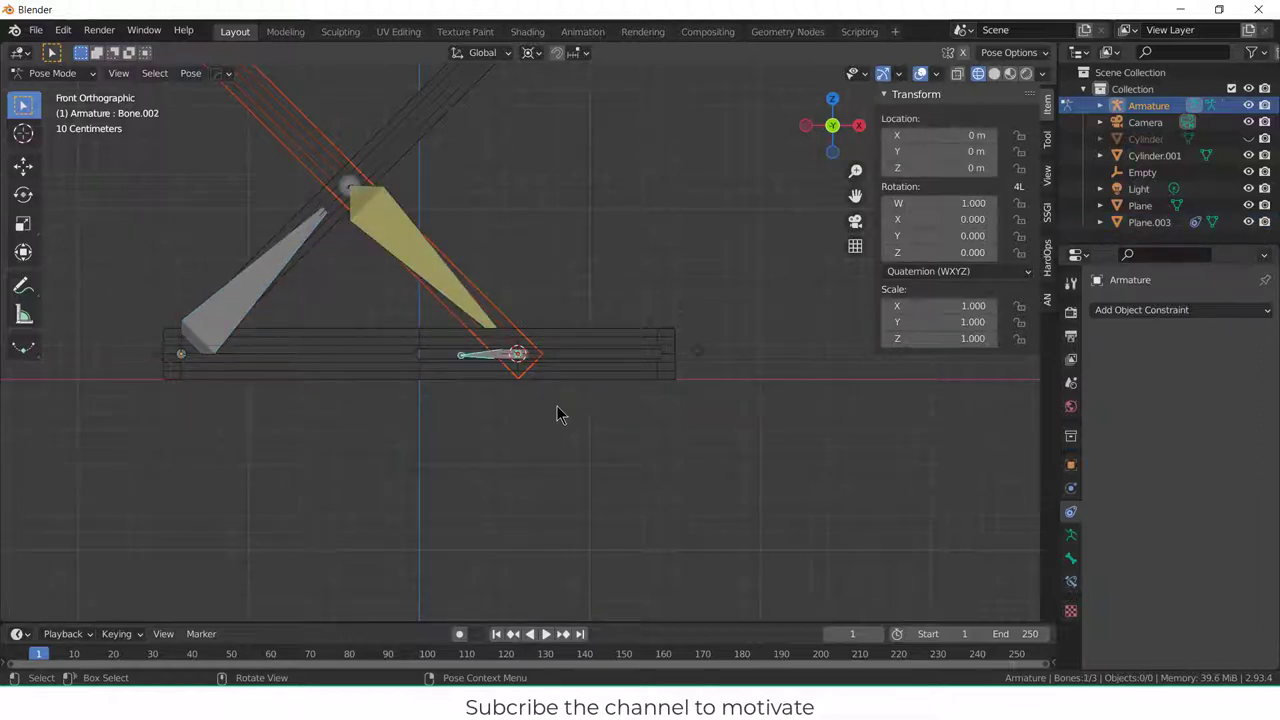
key(g)
key(x)
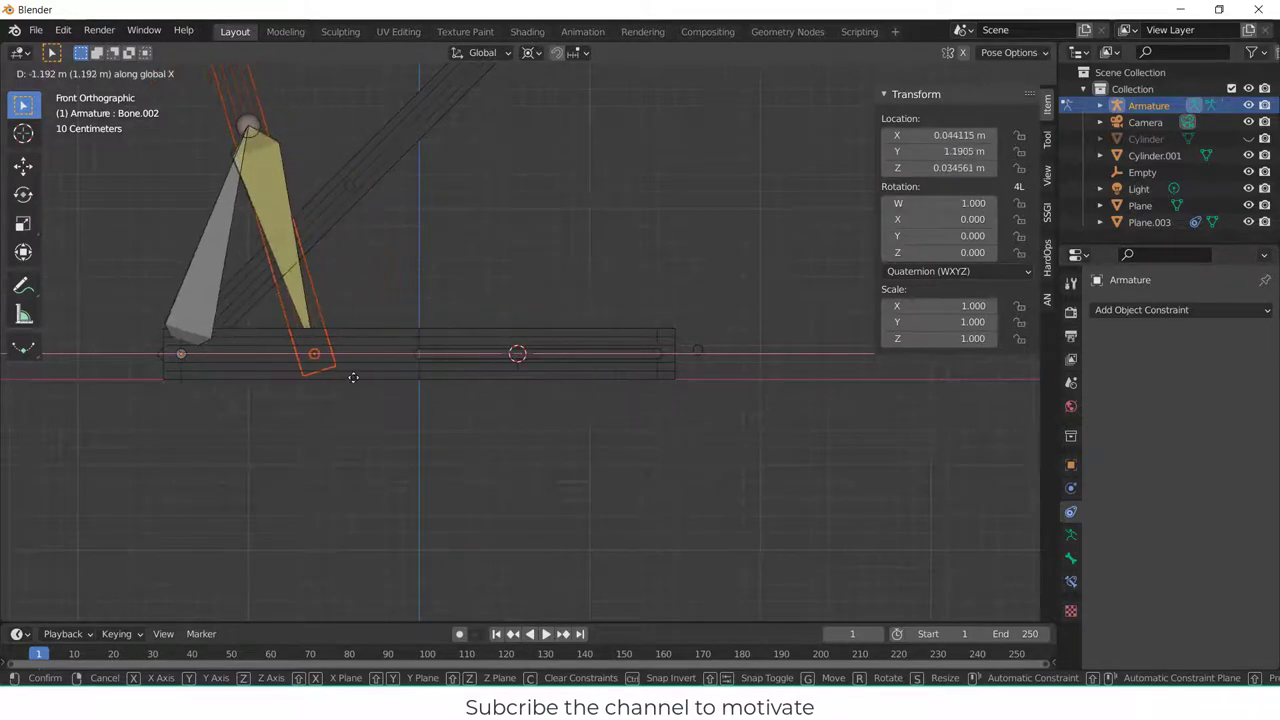
right_click(565, 355)
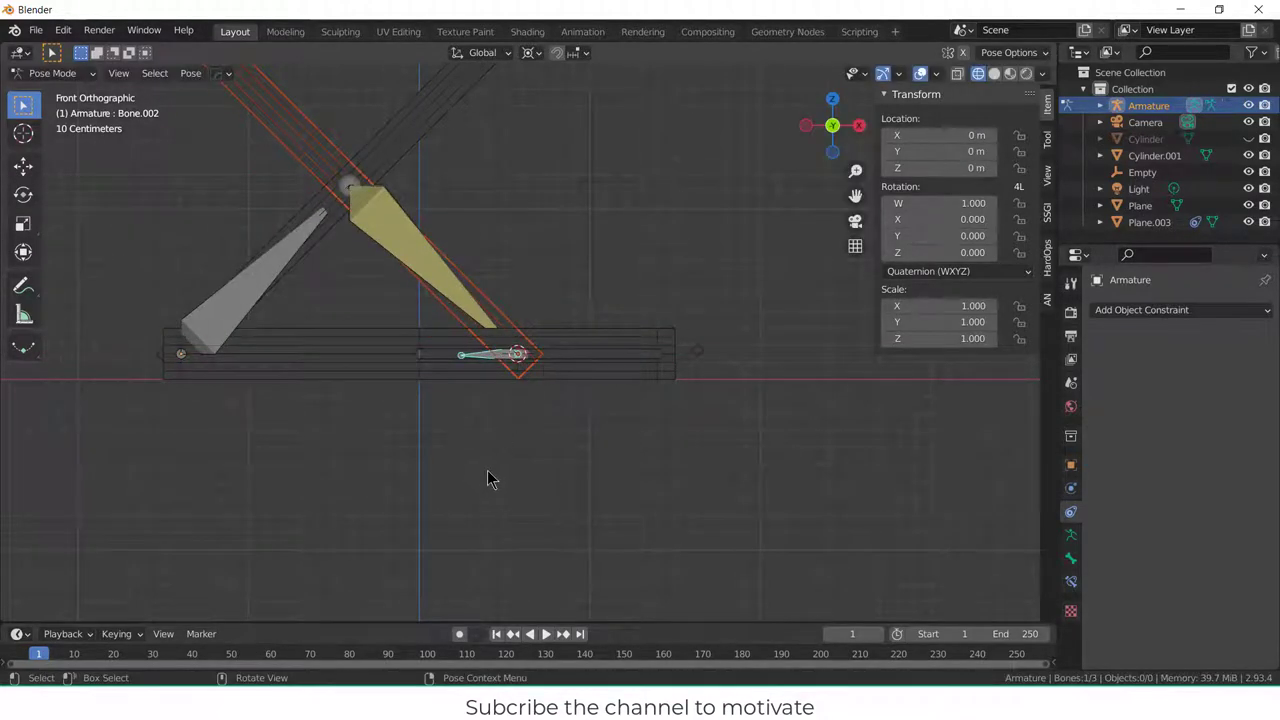
- Parent Plane.001 to the grey arm bone with Bone parenting
key(ctrl+Tab)
click(356, 214)
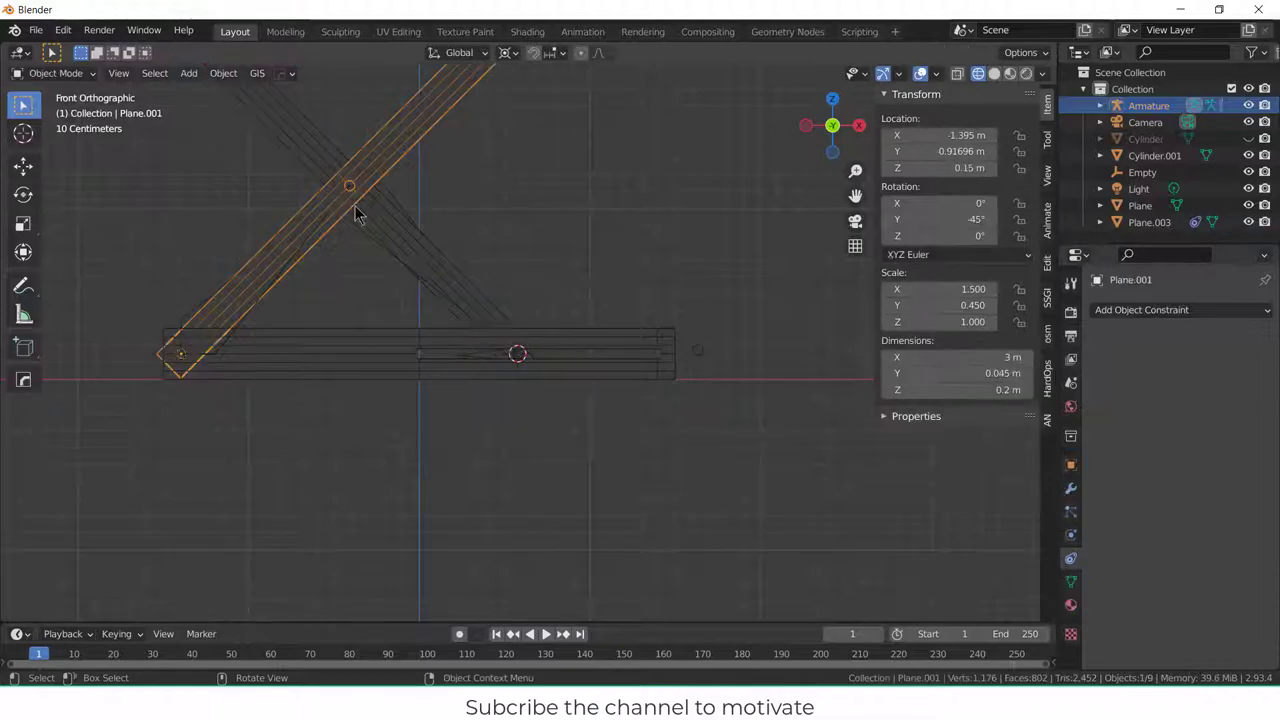
click(183, 323)
key(ctrl+Tab)
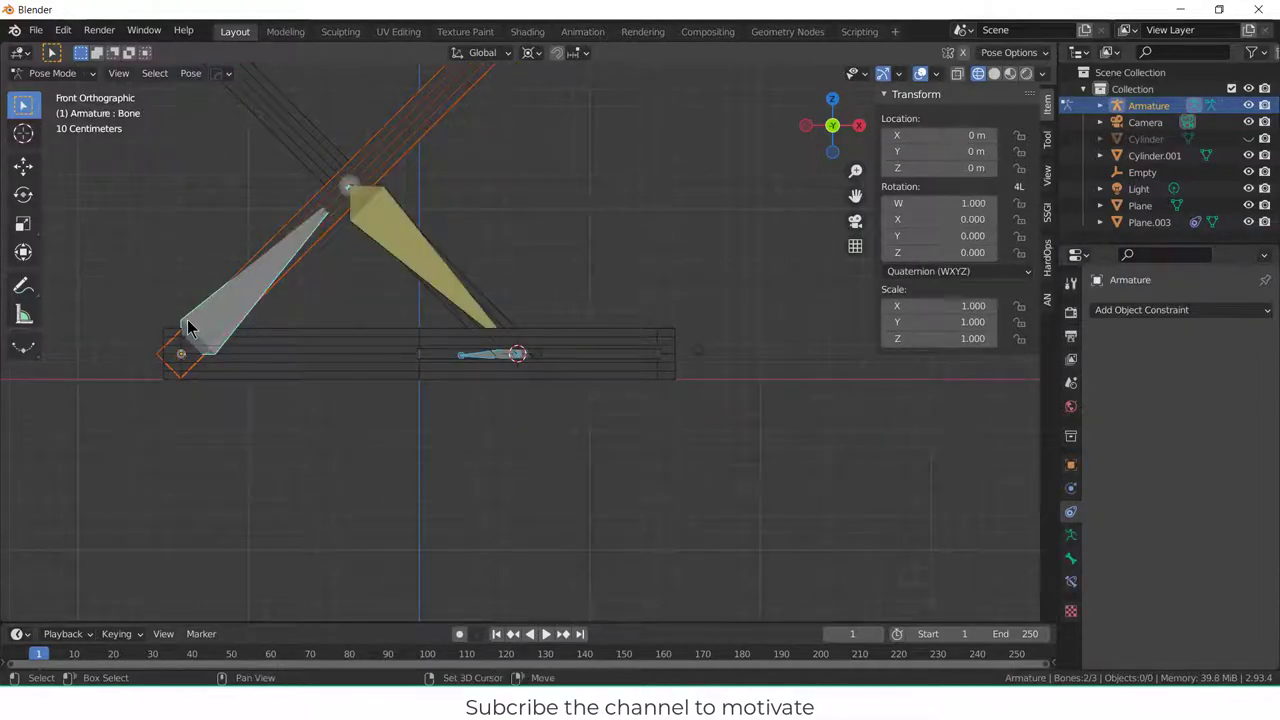
shift+click(188, 325)
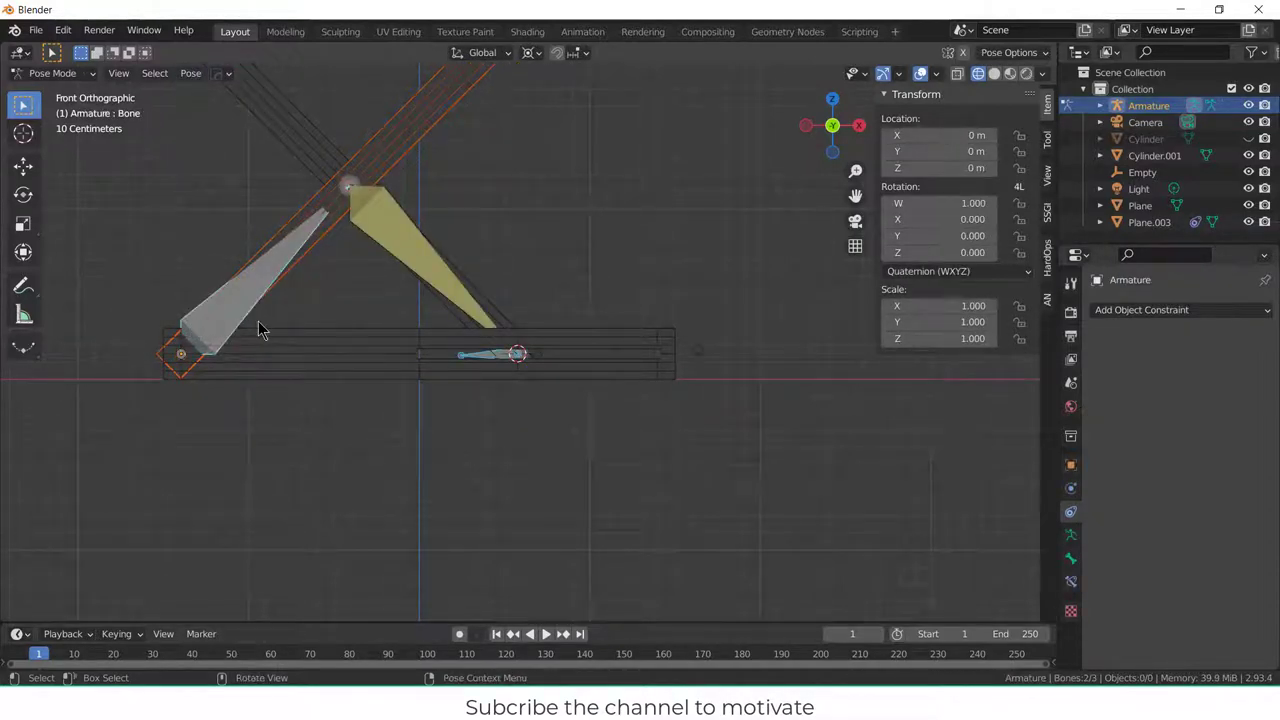
key(ctrl+p)
click(258, 330)
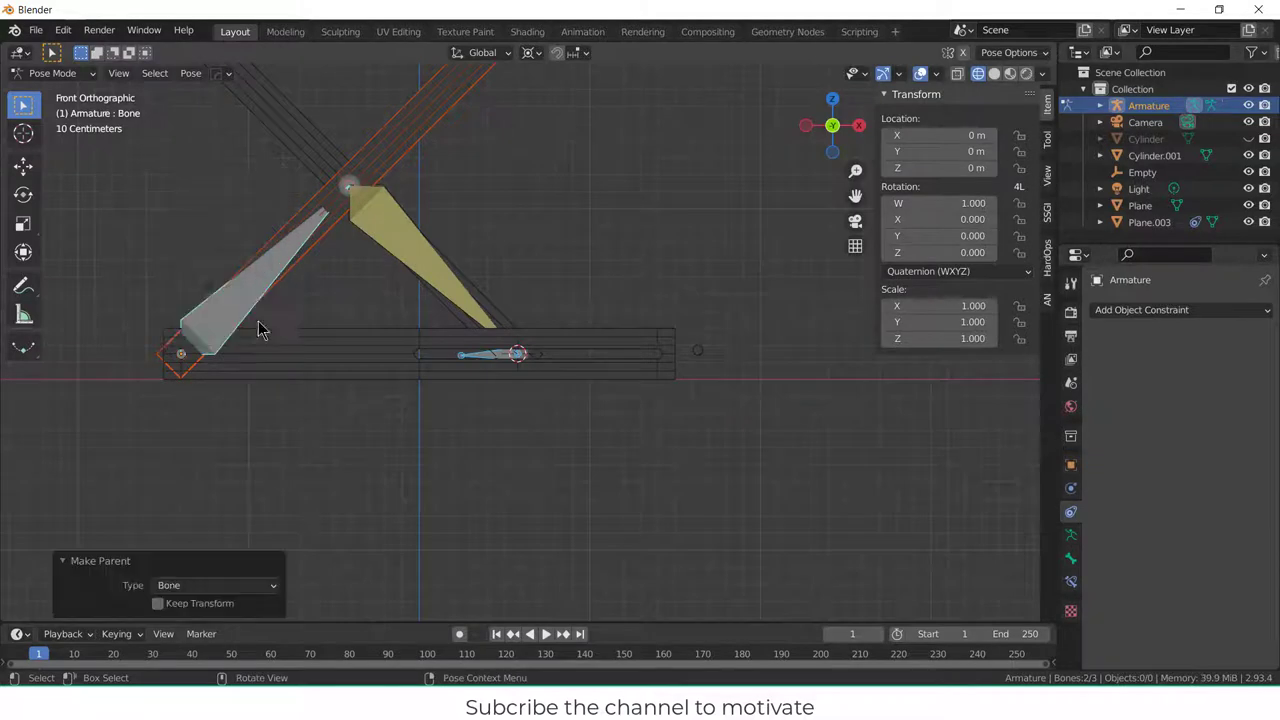
- Slide Bone.002 along X to check both legs follow, cancel, and orbit to perspective
click(474, 358)
key(g)
key(x)
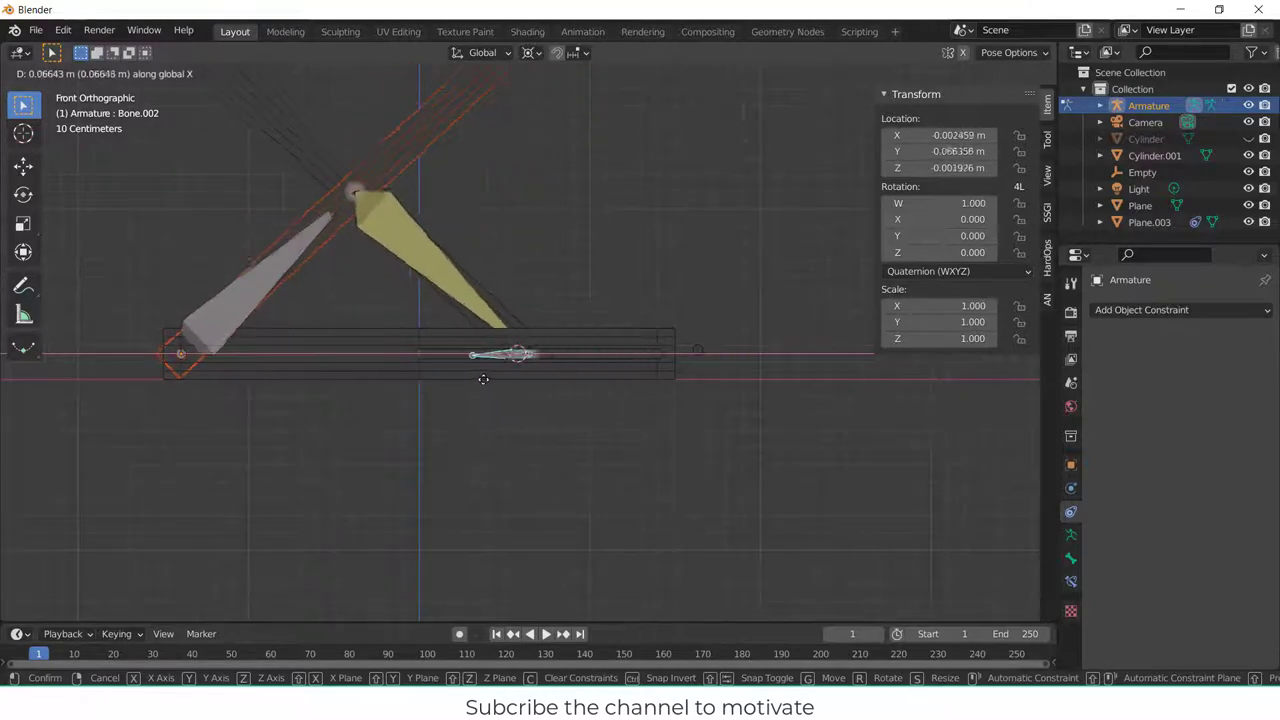
key(Escape)
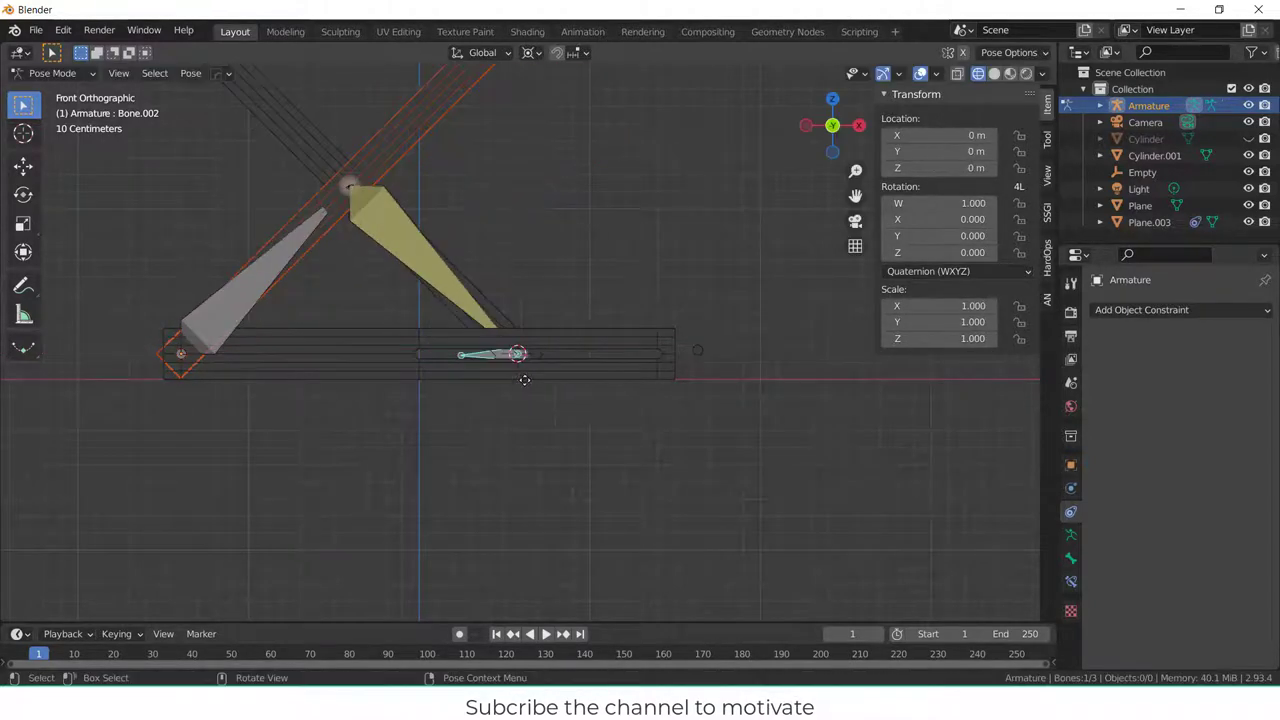
scroll(510, 400, down, 4)
middle_drag(453, 270, 267, 206)
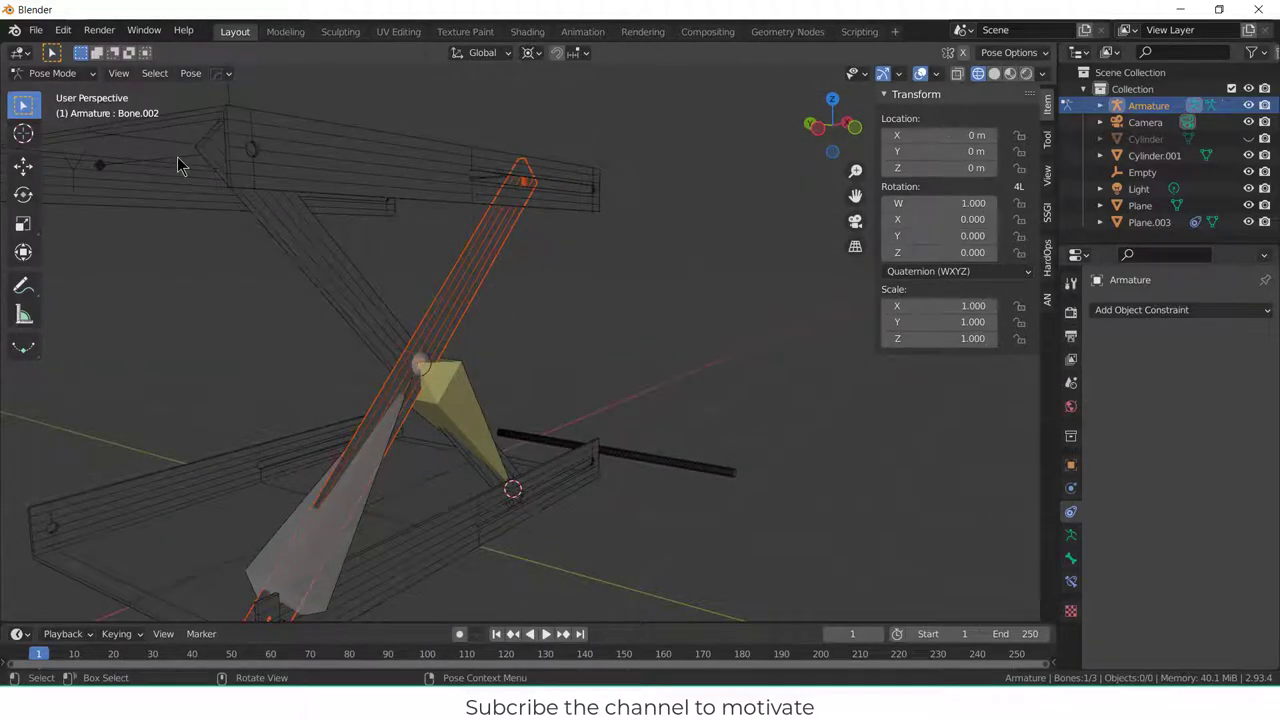
- Parent the Empty to the diagonal leg Plane.002 using Object parenting
click(177, 156)
shift+click(297, 225)
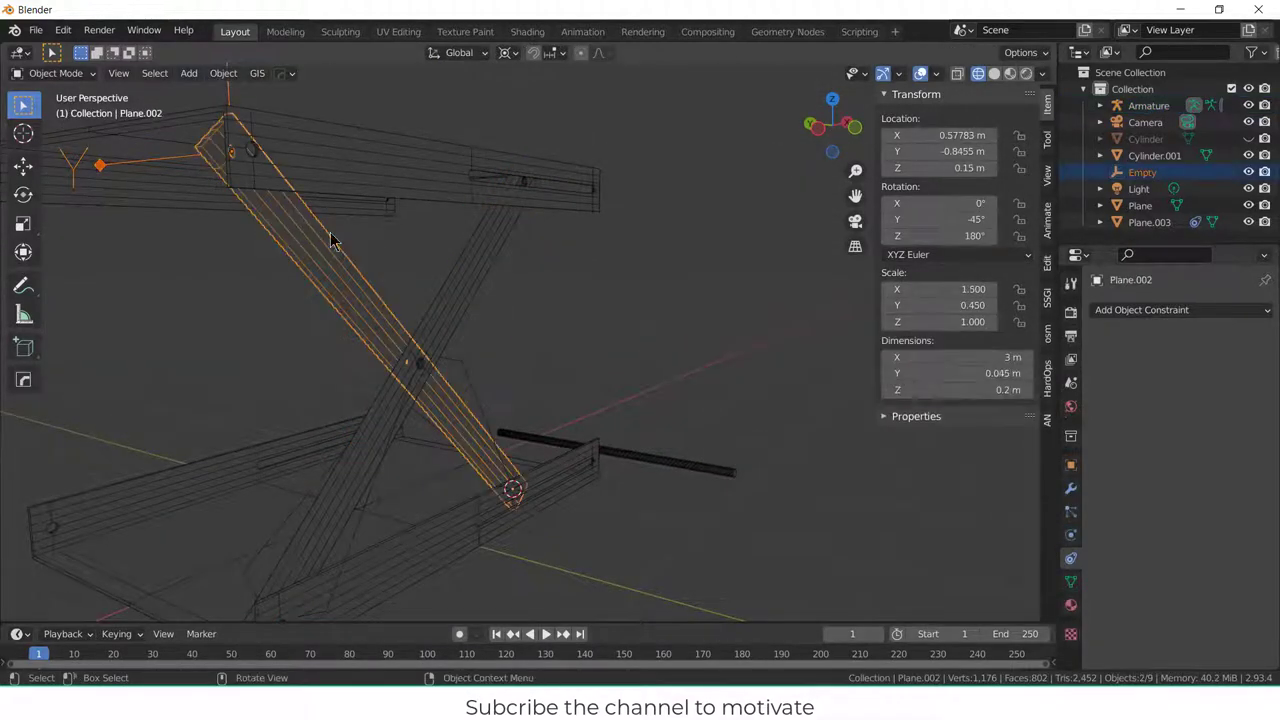
key(ctrl+p)
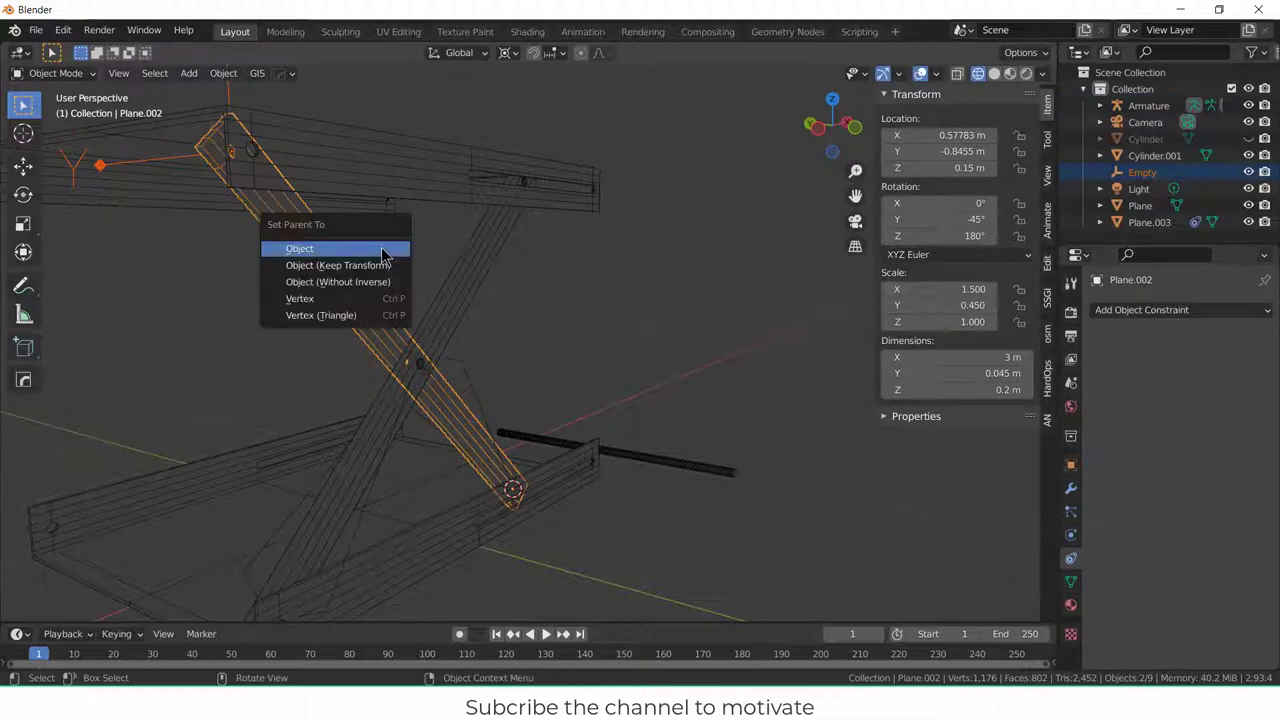
click(382, 250)
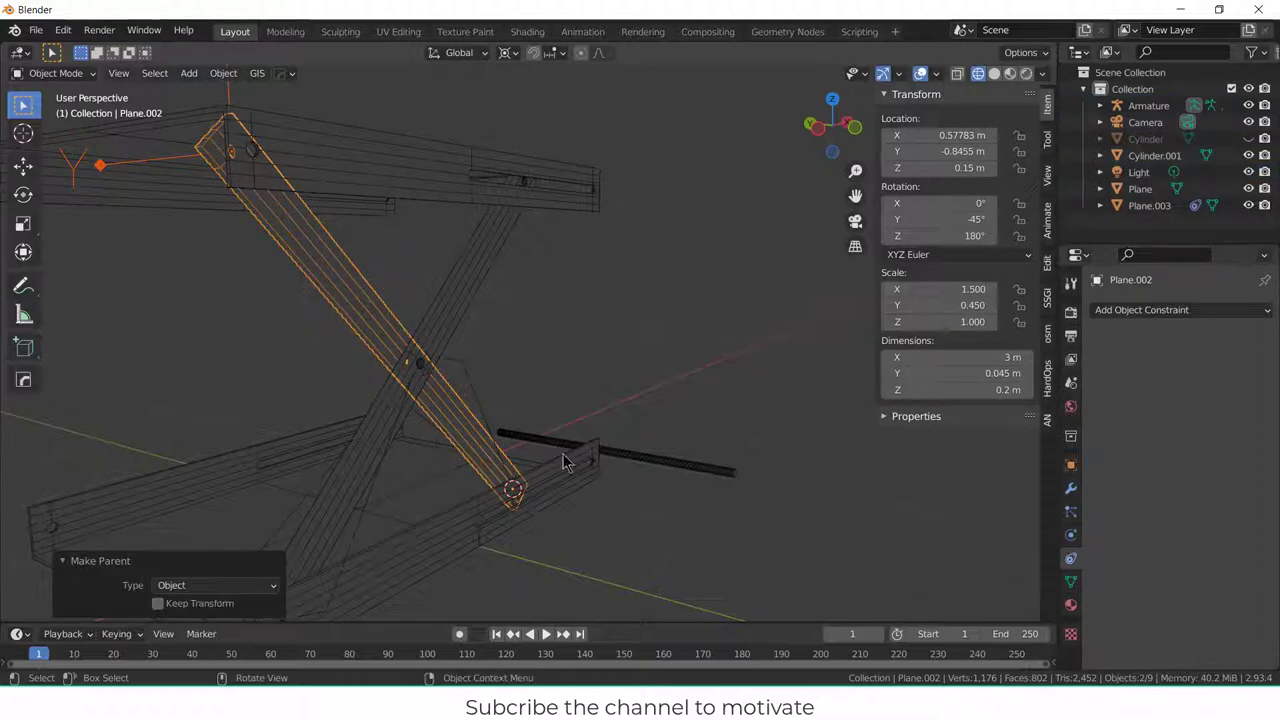
- In front view, test-slide Bone.002 along X, cancel it, and orbit around the rig
click(472, 393)
key(ctrl+Tab)
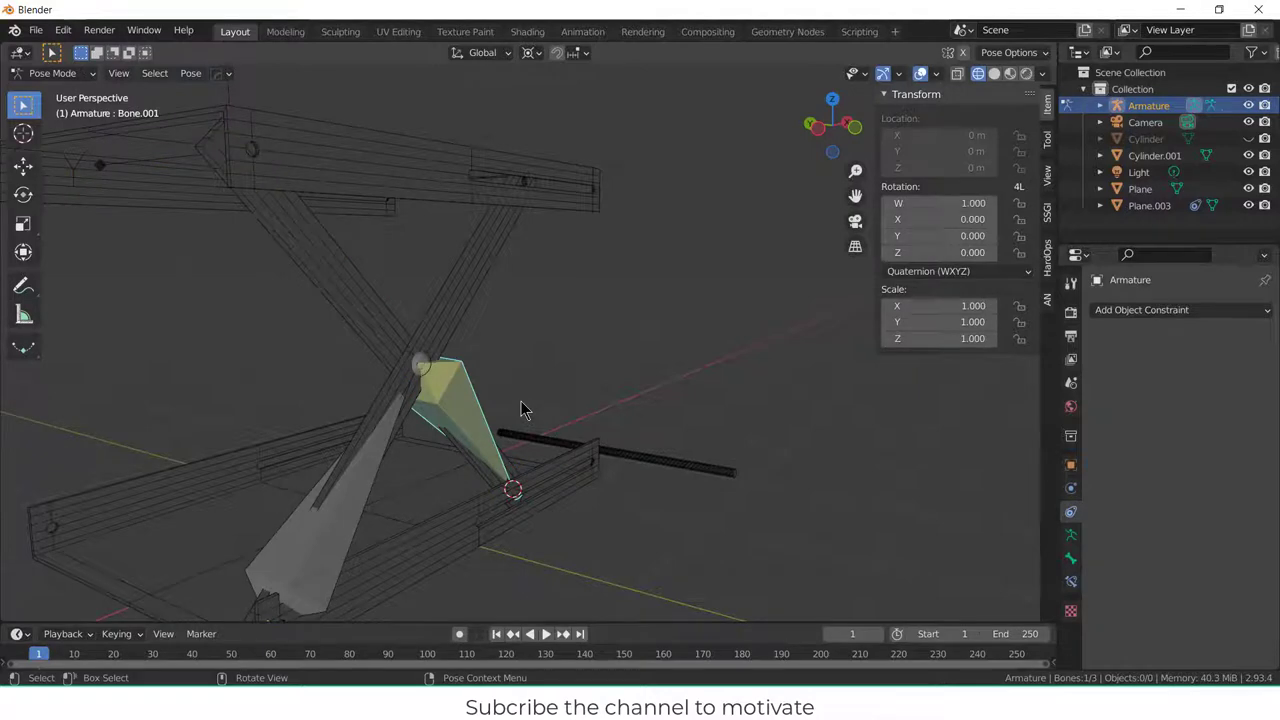
key(KP_1)
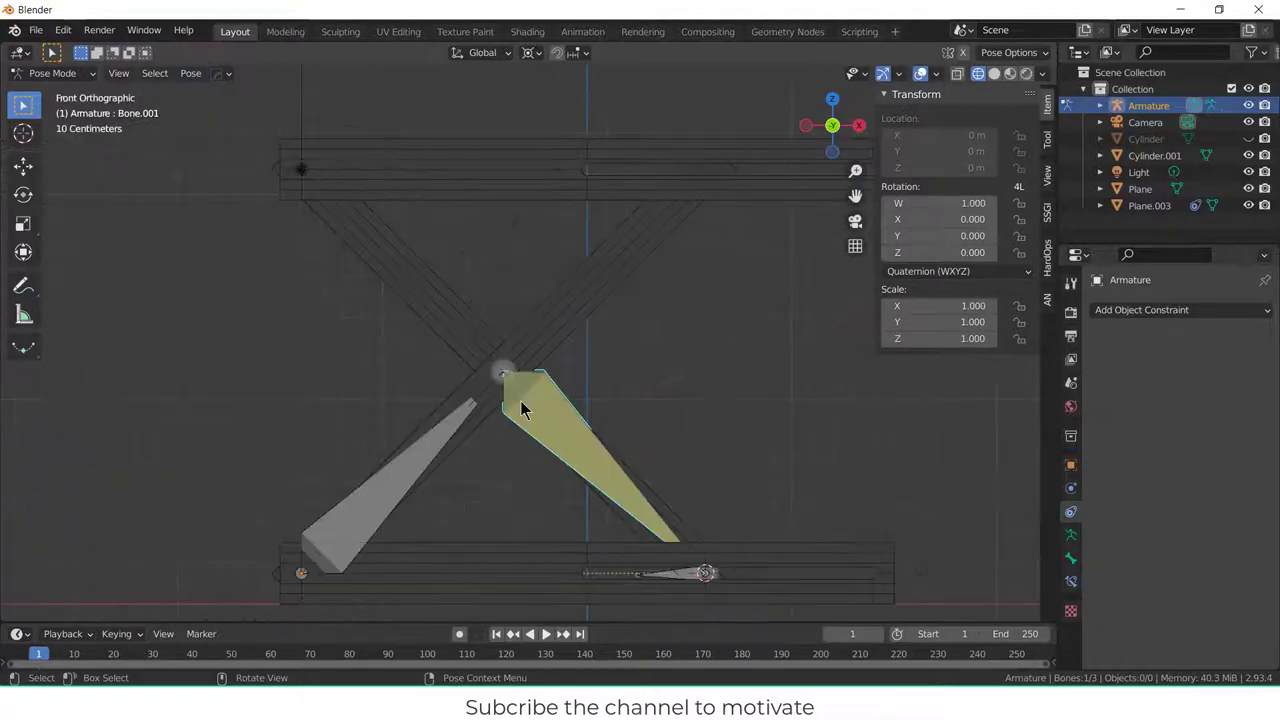
click(679, 578)
key(g)
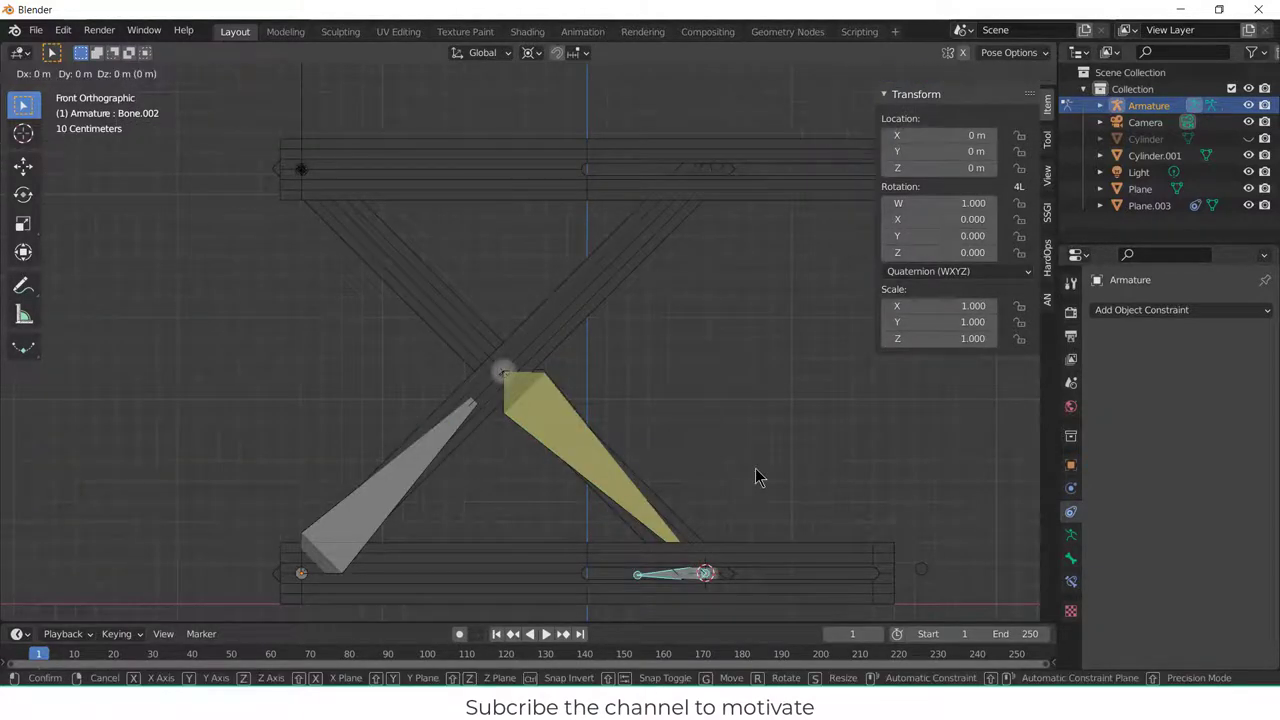
key(x)
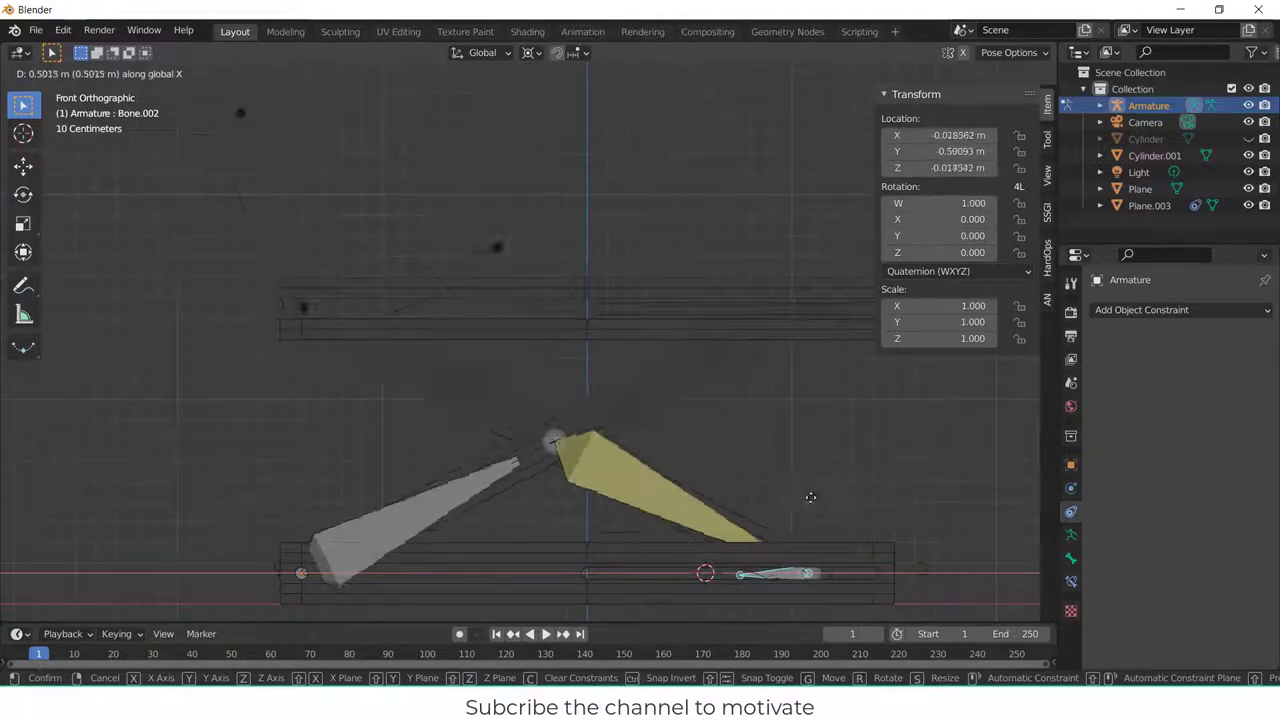
key(Escape)
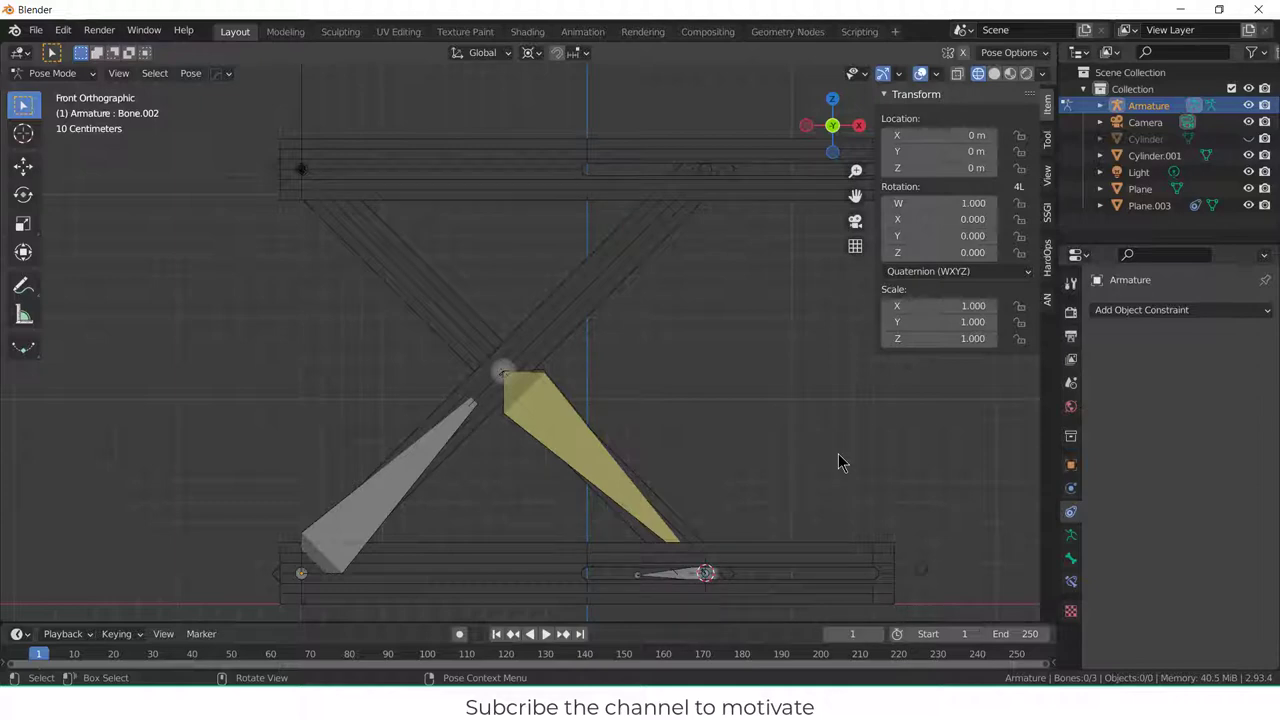
middle_drag(782, 414, 708, 408)
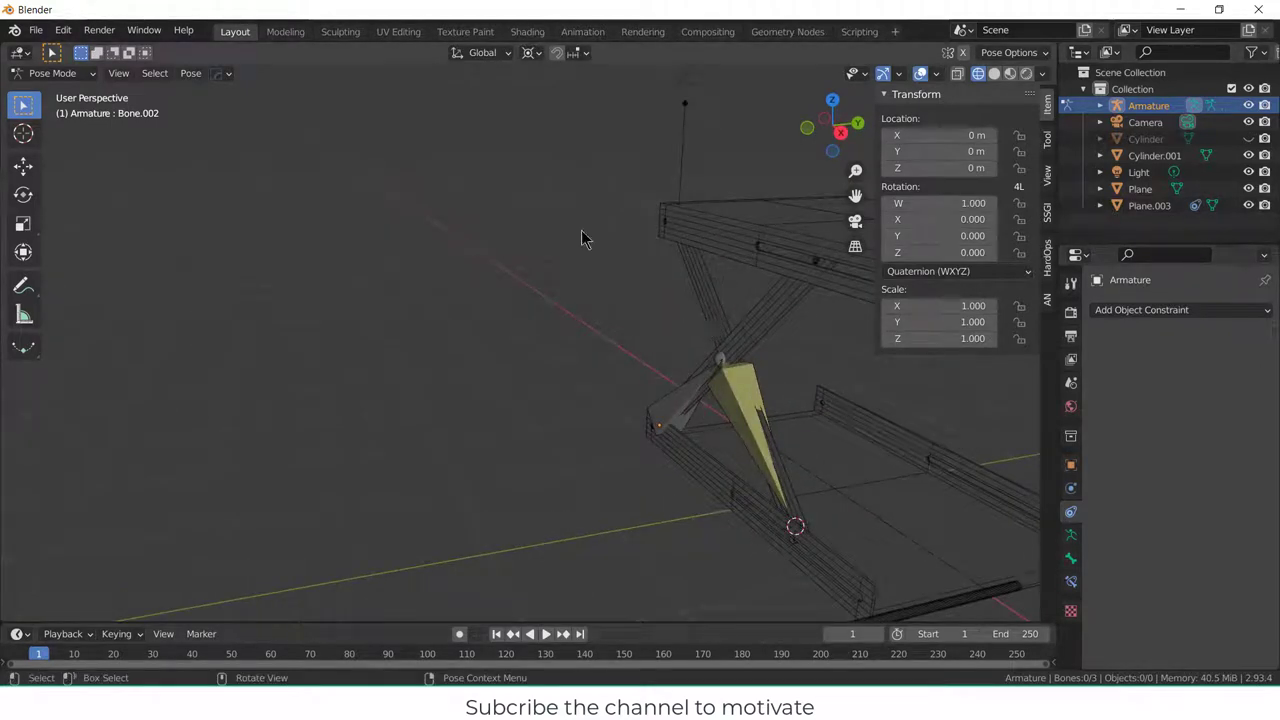
middle_drag(530, 313, 666, 289)
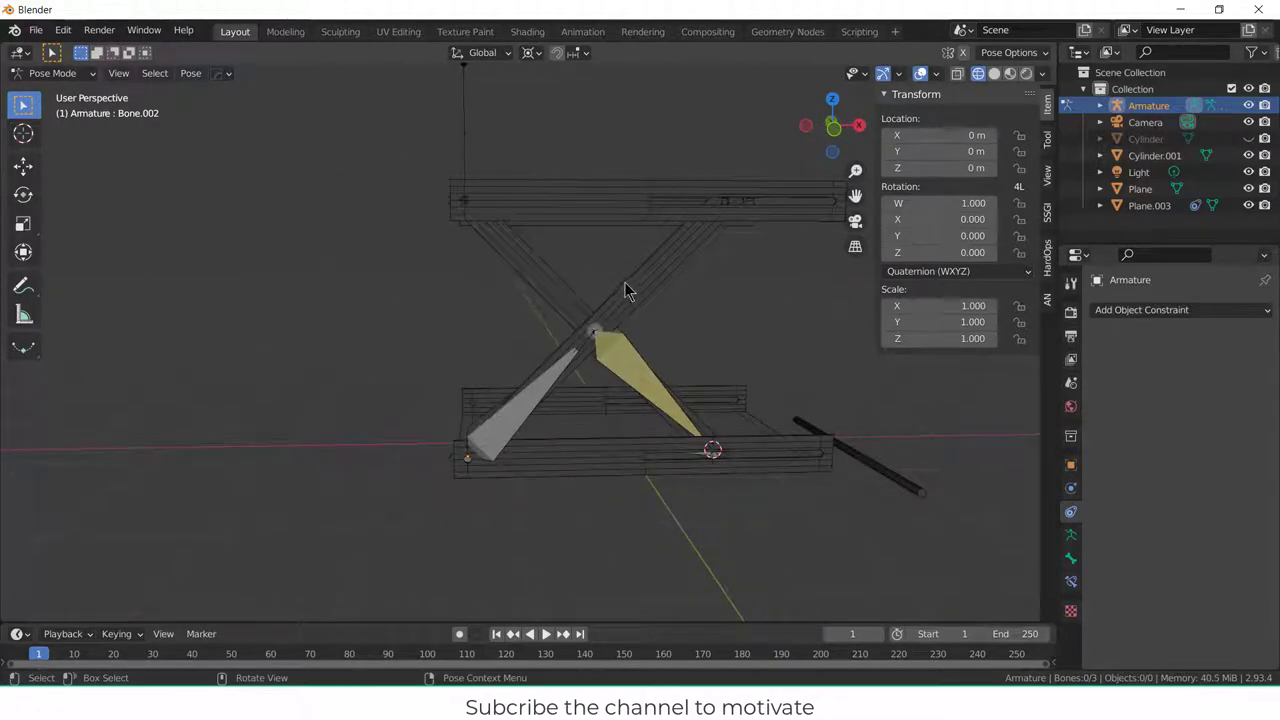
- Switch to Object Mode and select Plane.002, Plane.001 and the Armature together
click(52, 73)
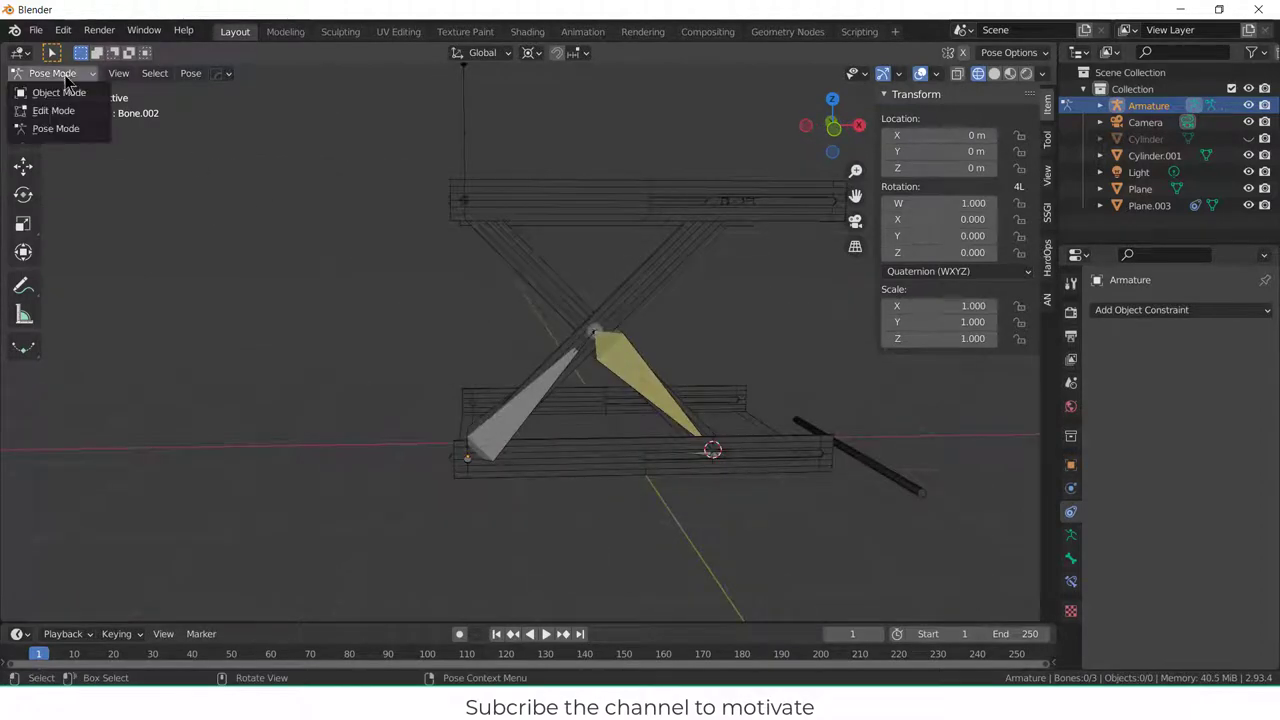
click(45, 89)
click(552, 292)
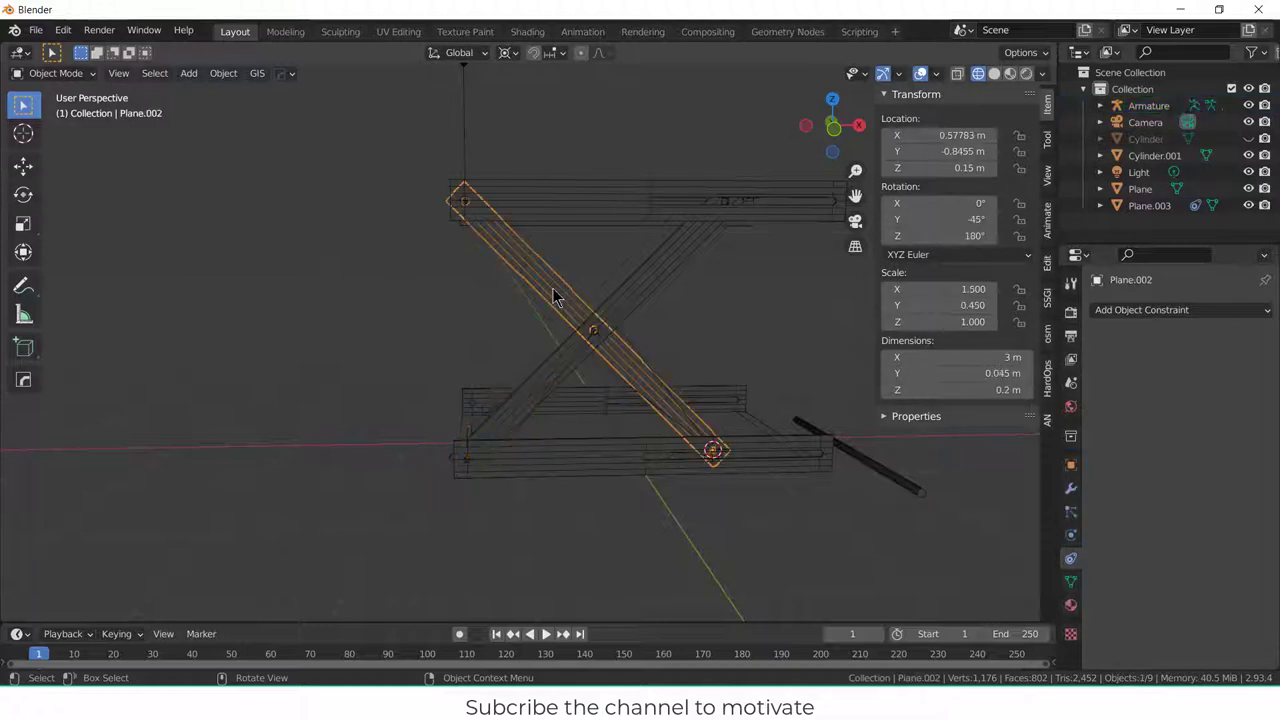
shift+click(640, 309)
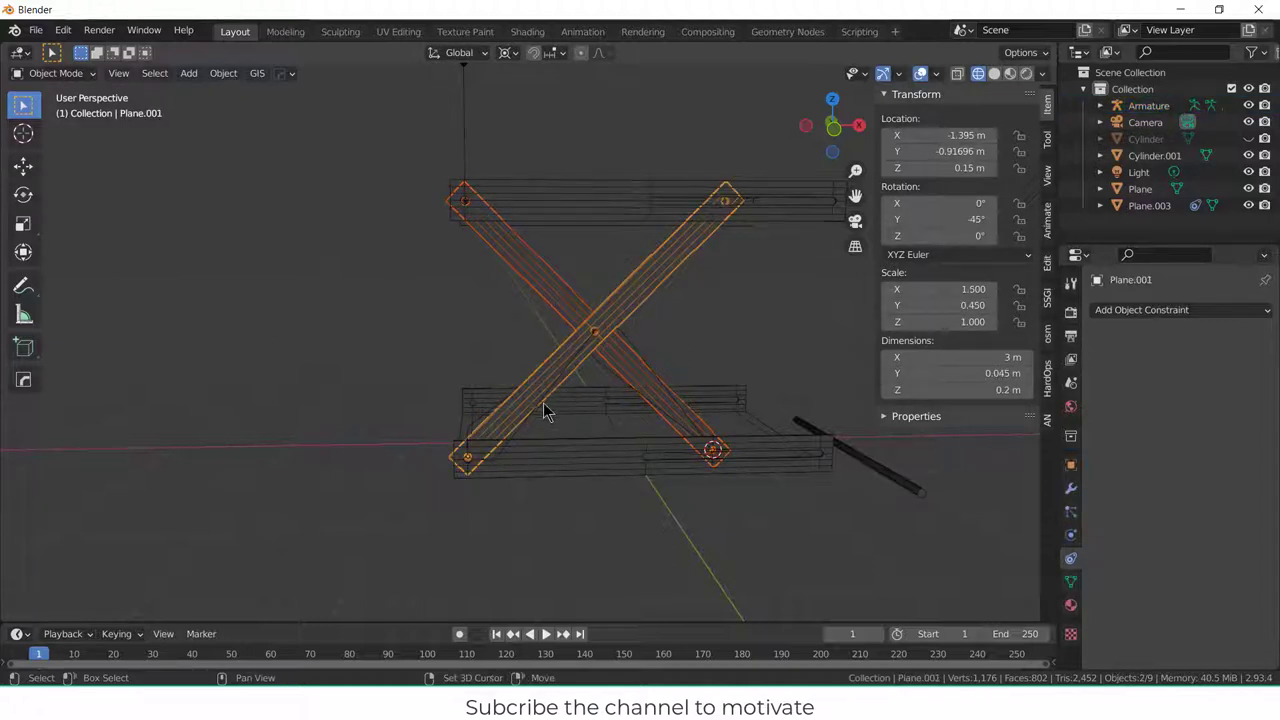
shift+click(622, 343)
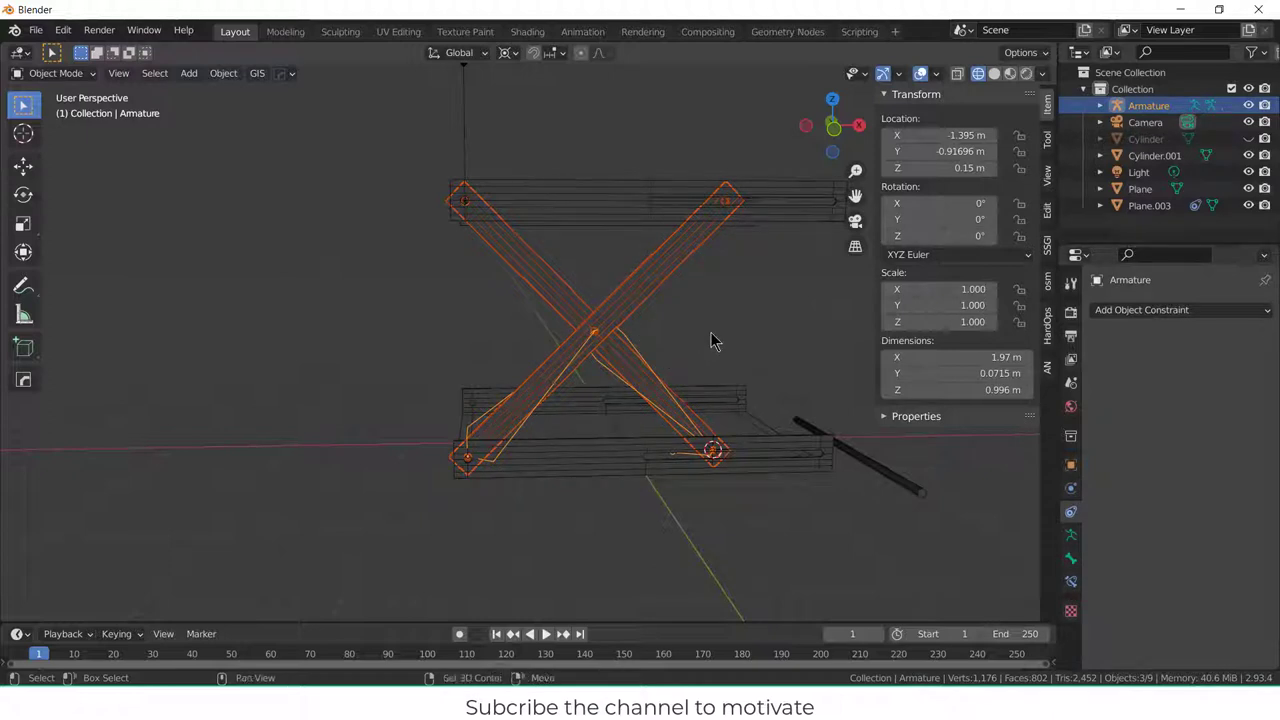
- Duplicate the Armature and both leg planes, moving the copy 1.6174 m along Y
key(shift+d)
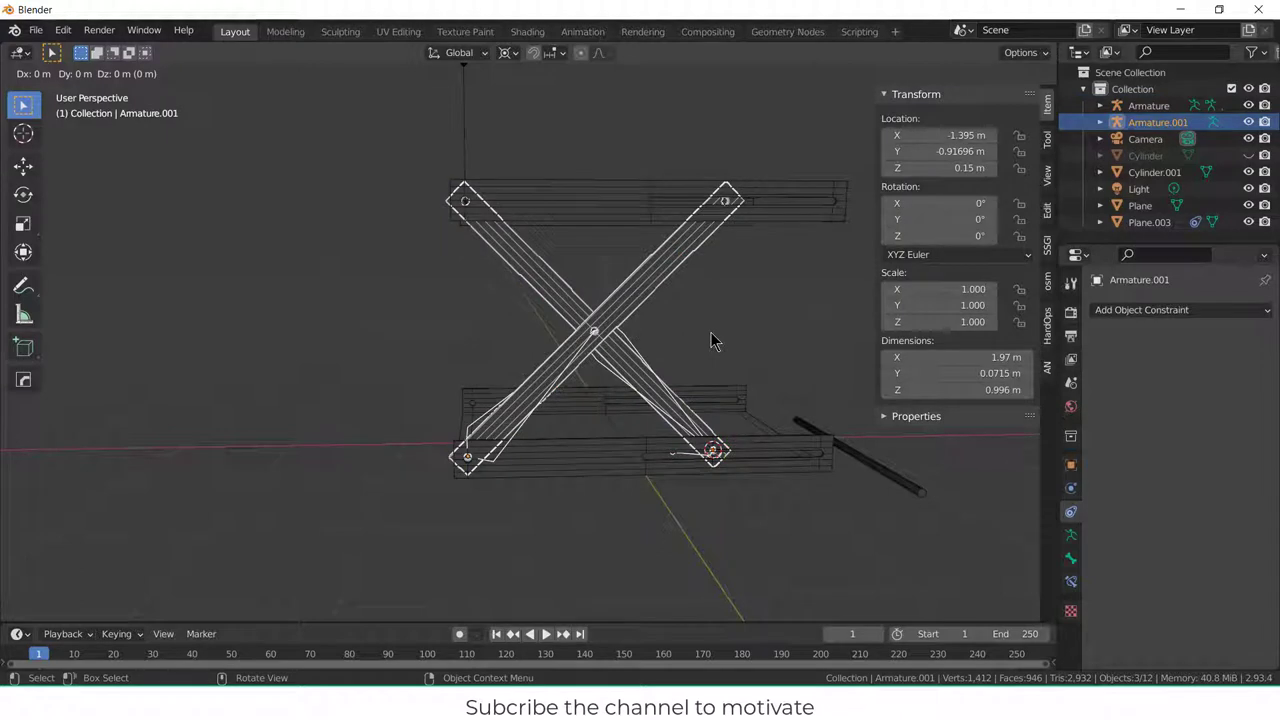
key(y)
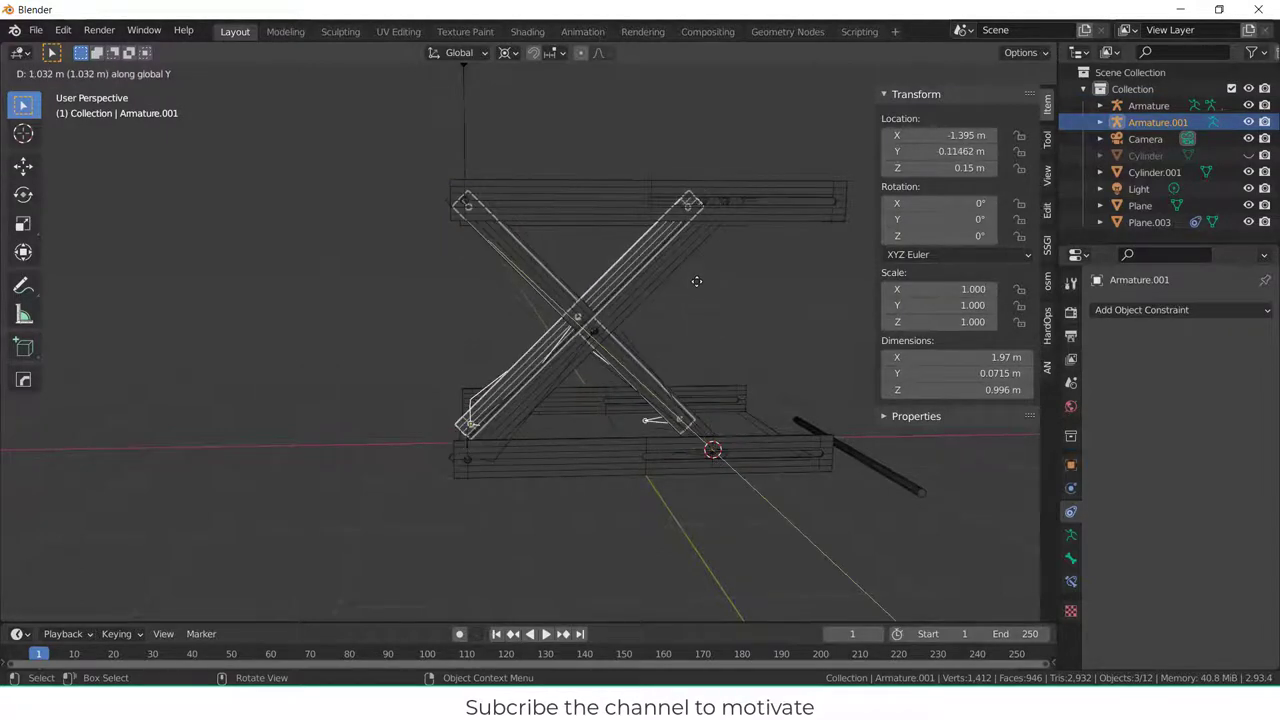
click(681, 267)
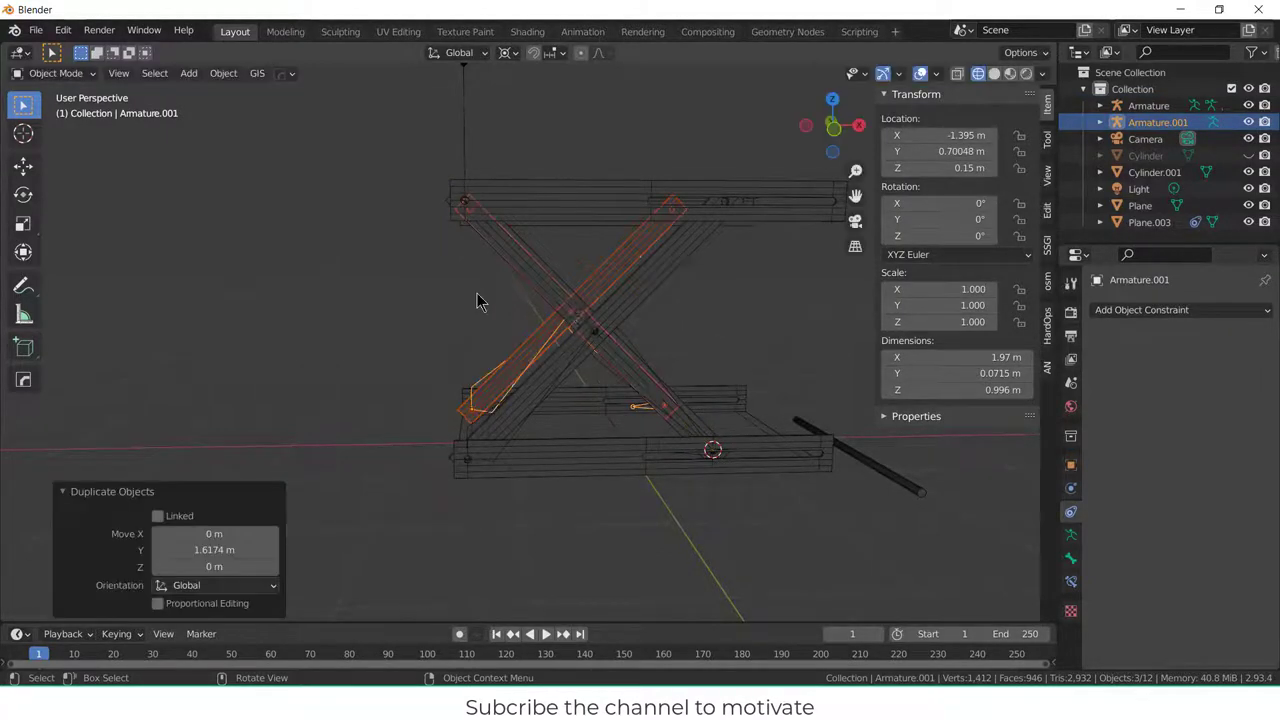
middle_drag(483, 300, 626, 295)
- Check the copy's placement from the front and right side views
key(KP_1)
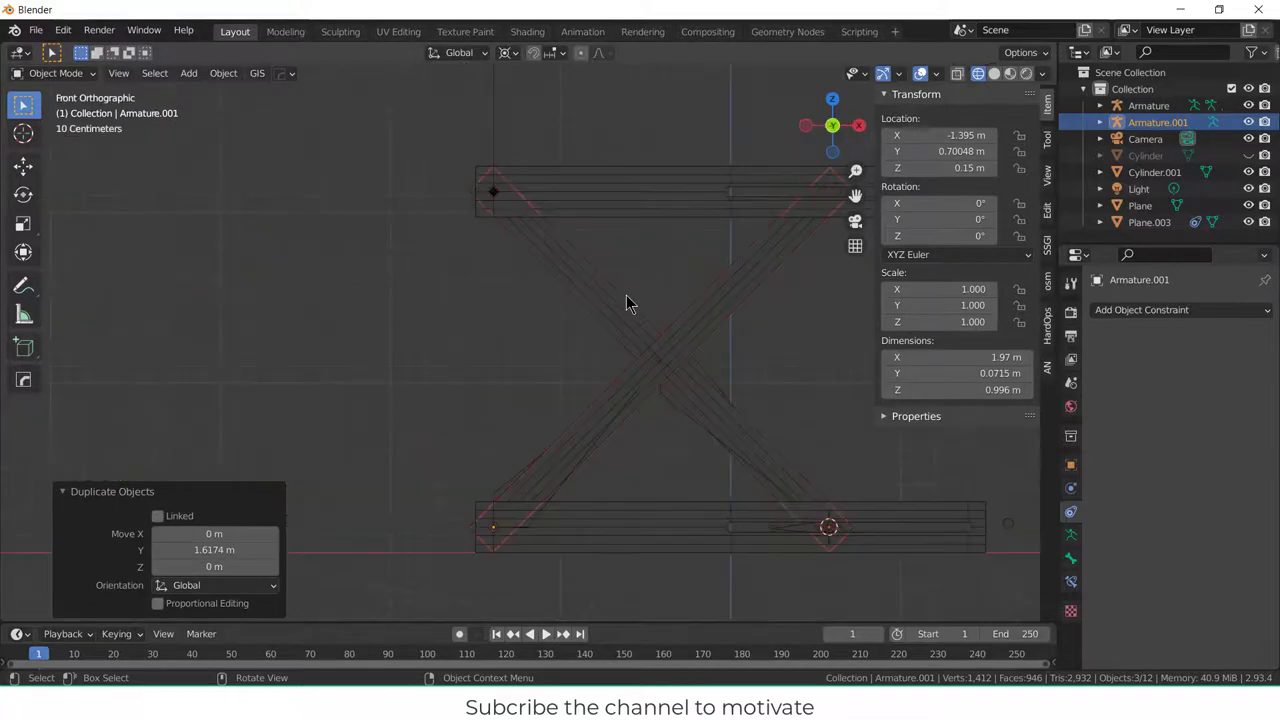
key(KP_3)
scroll(630, 305, down, 4)
shift+middle_drag(651, 323, 805, 390)
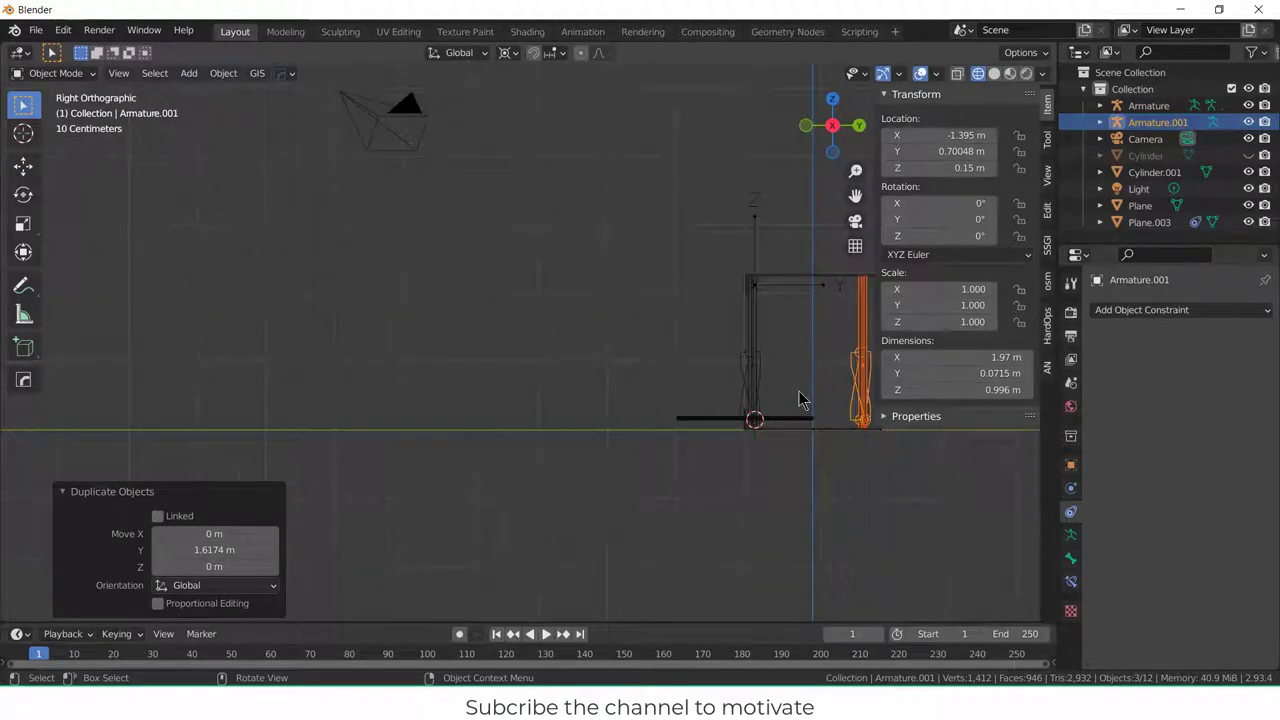
scroll(775, 394, up, 3)
scroll(721, 318, up, 2)
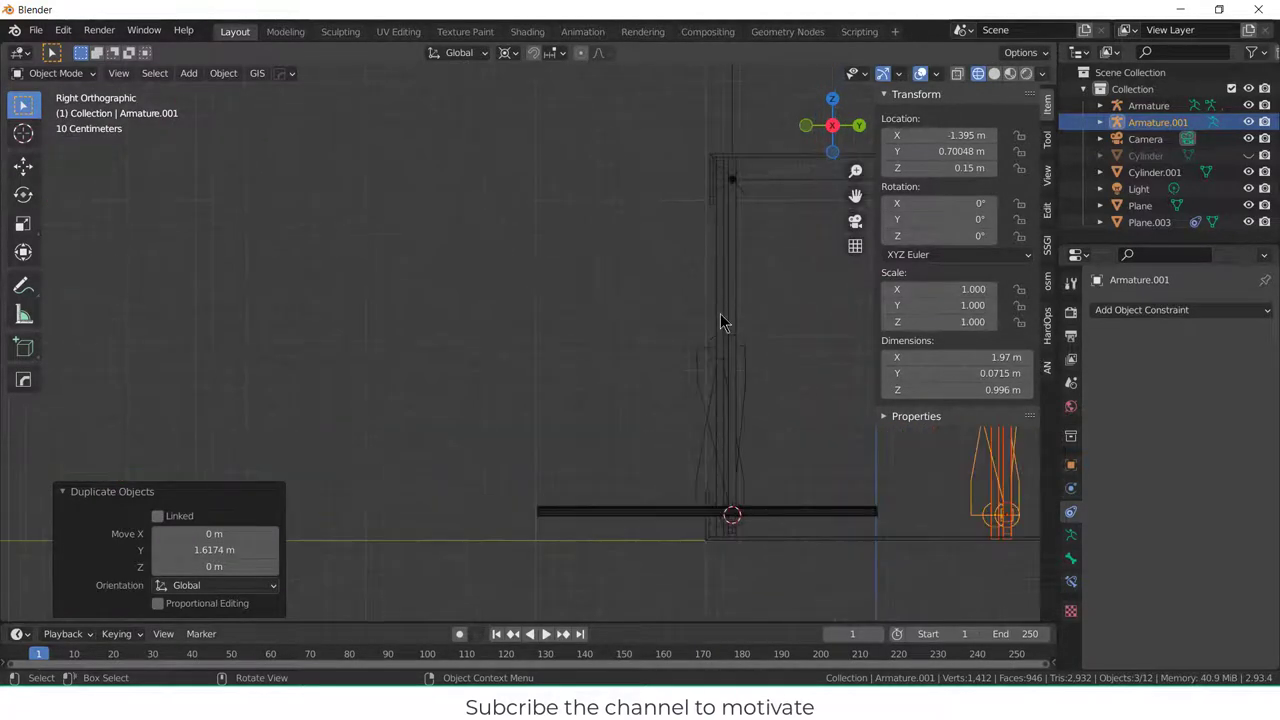
middle_drag(720, 329, 862, 414)
- Inspect both frames from back, left, top and bottom views, then deselect and orbit
key(ctrl+KP_1)
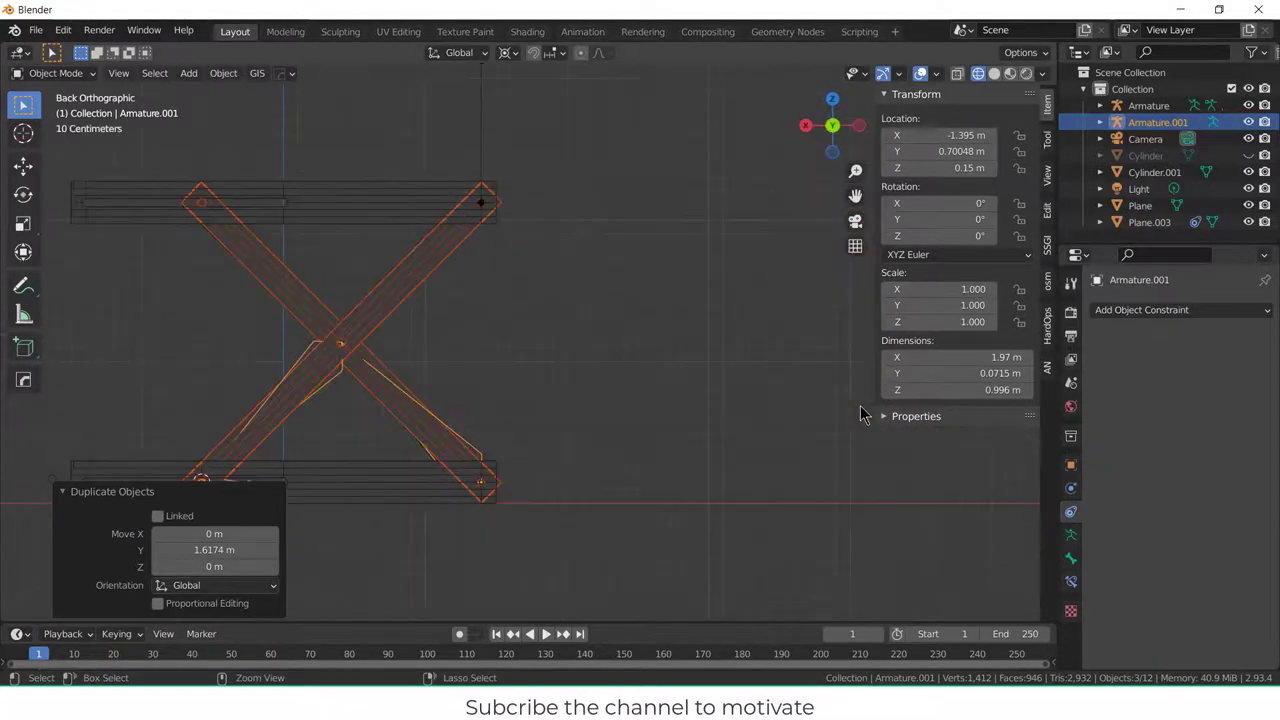
key(ctrl+KP_3)
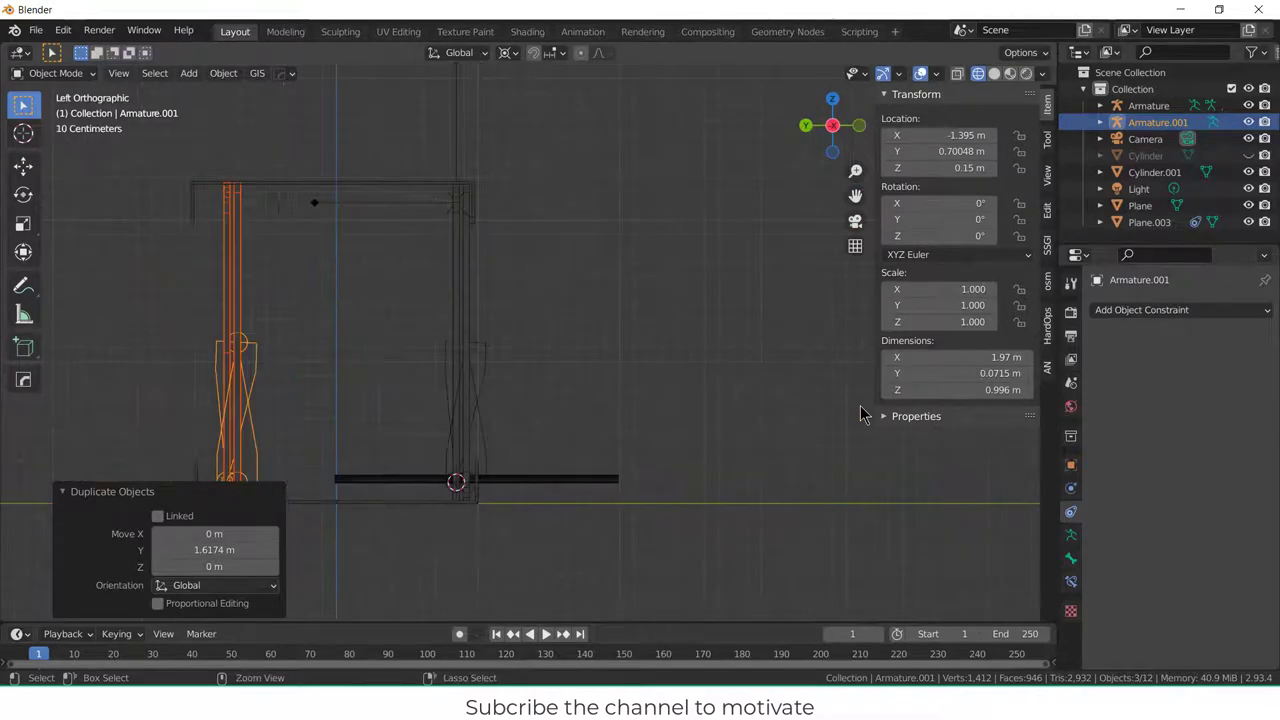
key(ctrl+KP_1)
key(KP_7)
key(ctrl+KP_7)
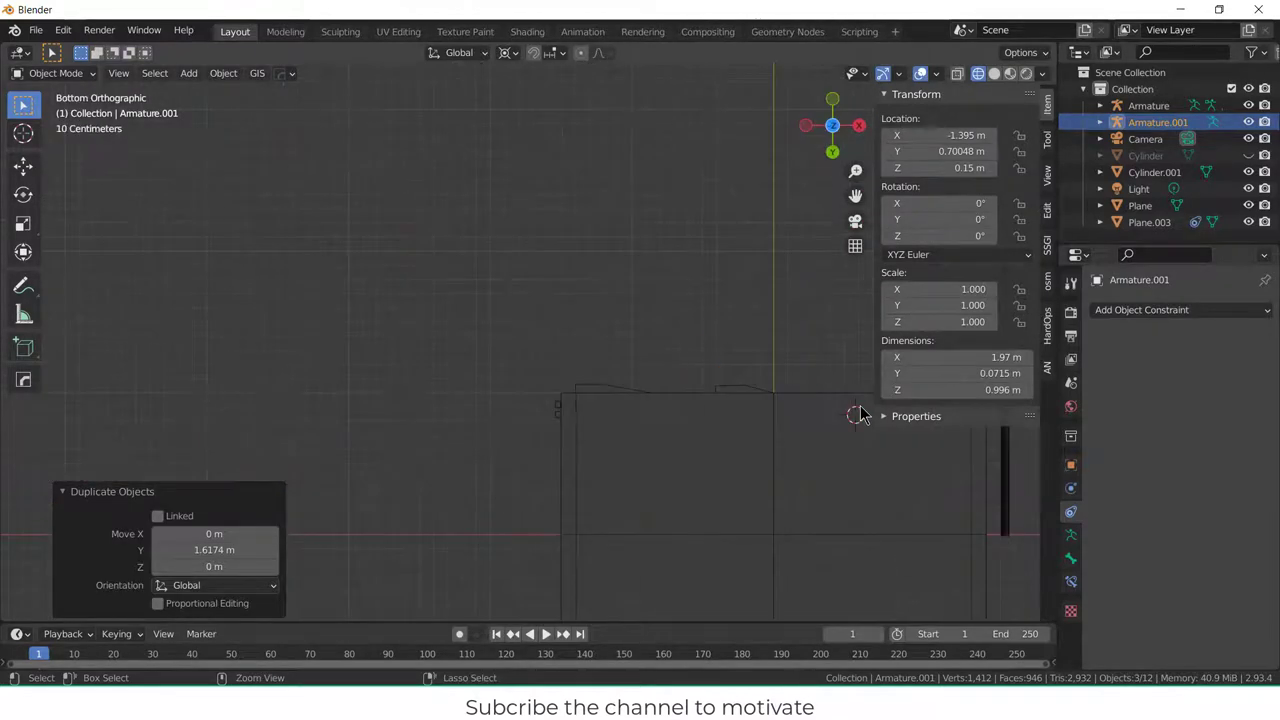
key(ctrl+KP_1)
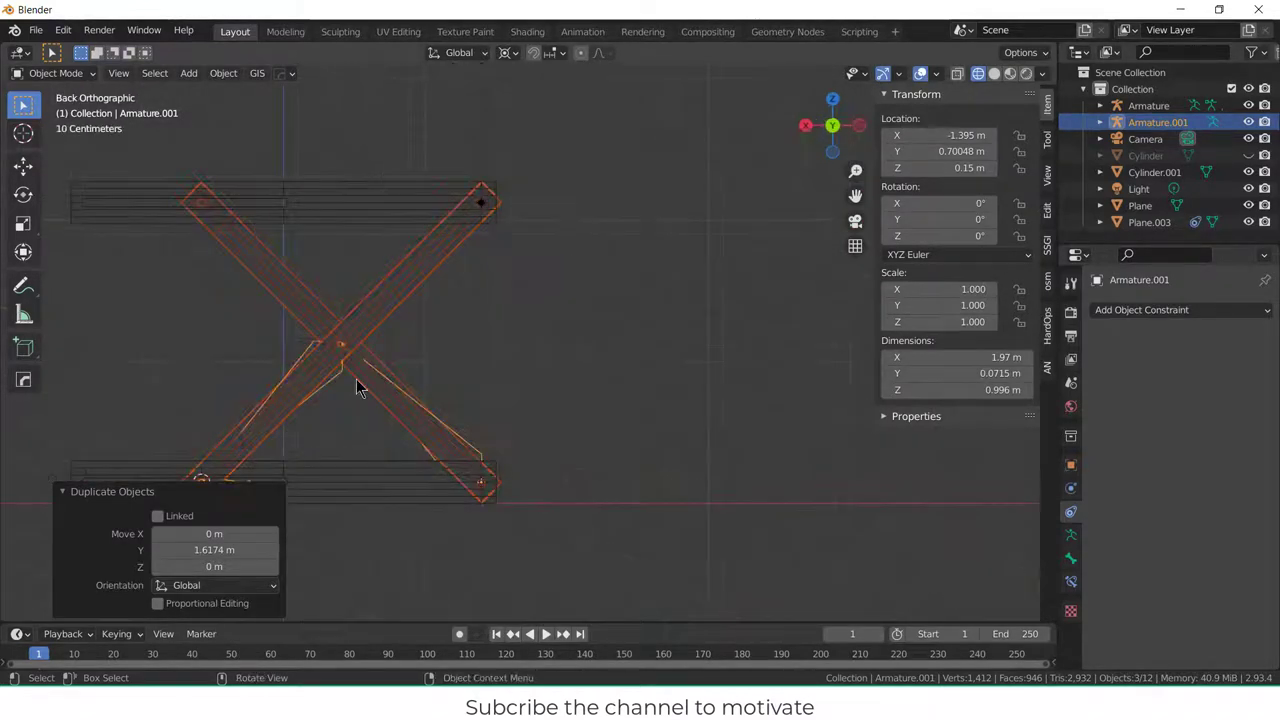
middle_drag(356, 379, 286, 358)
key(KP_1)
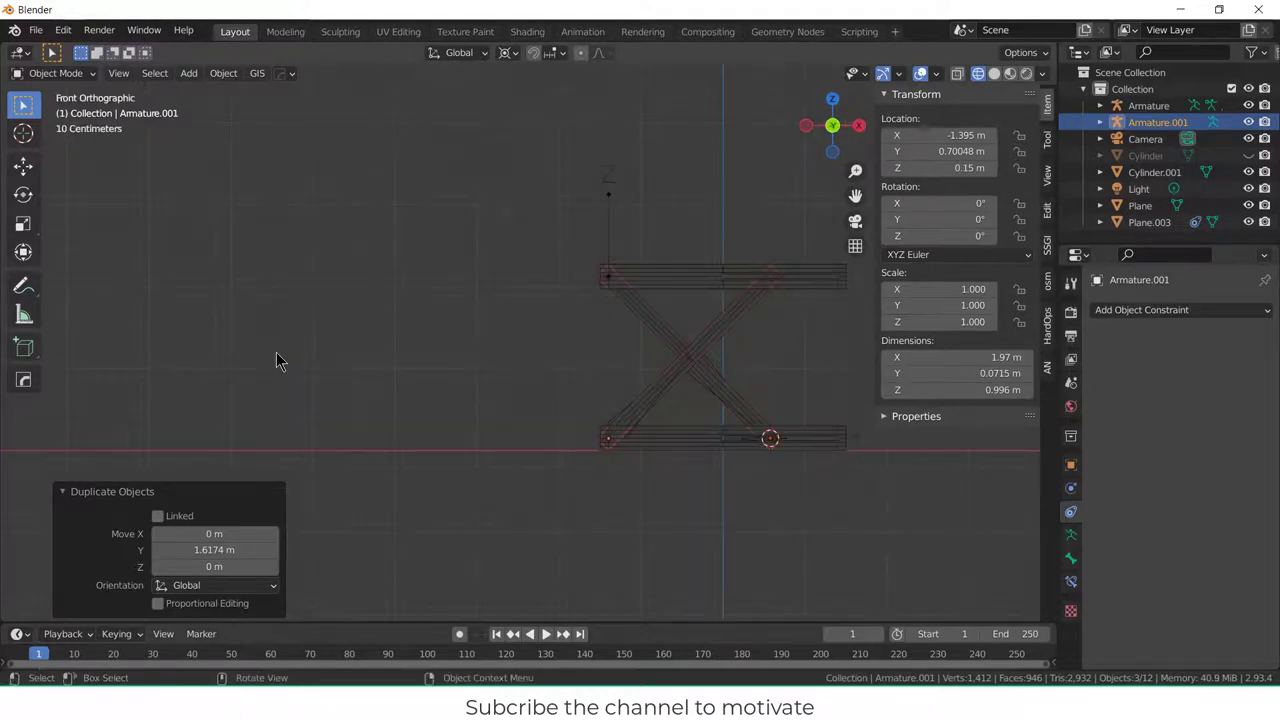
key(ctrl+KP_1)
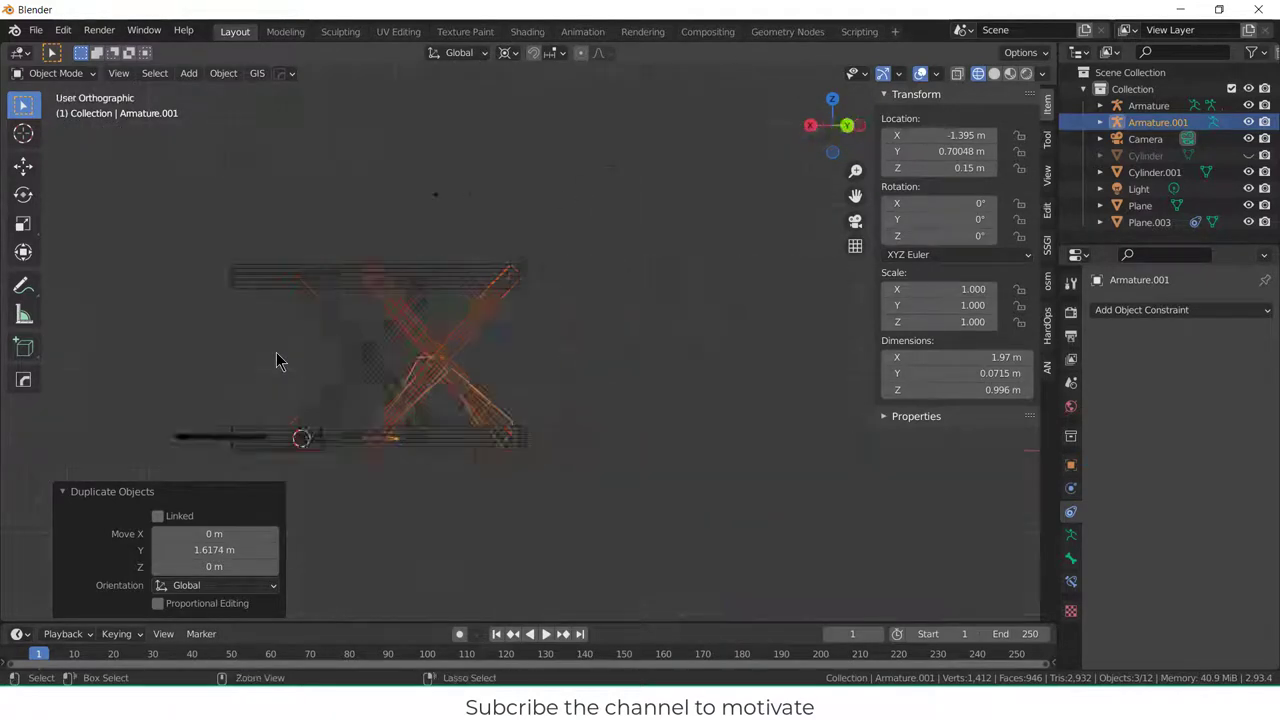
scroll(380, 437, up, 2)
click(586, 291)
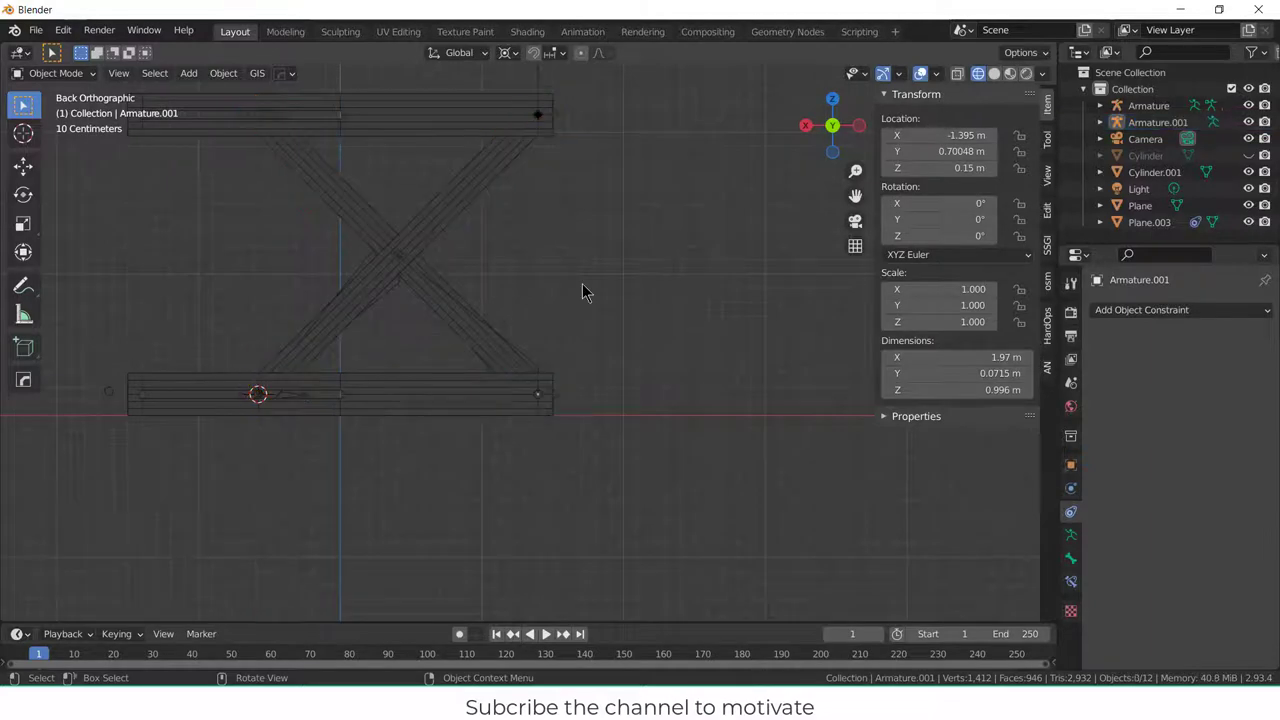
middle_drag(586, 291, 487, 309)
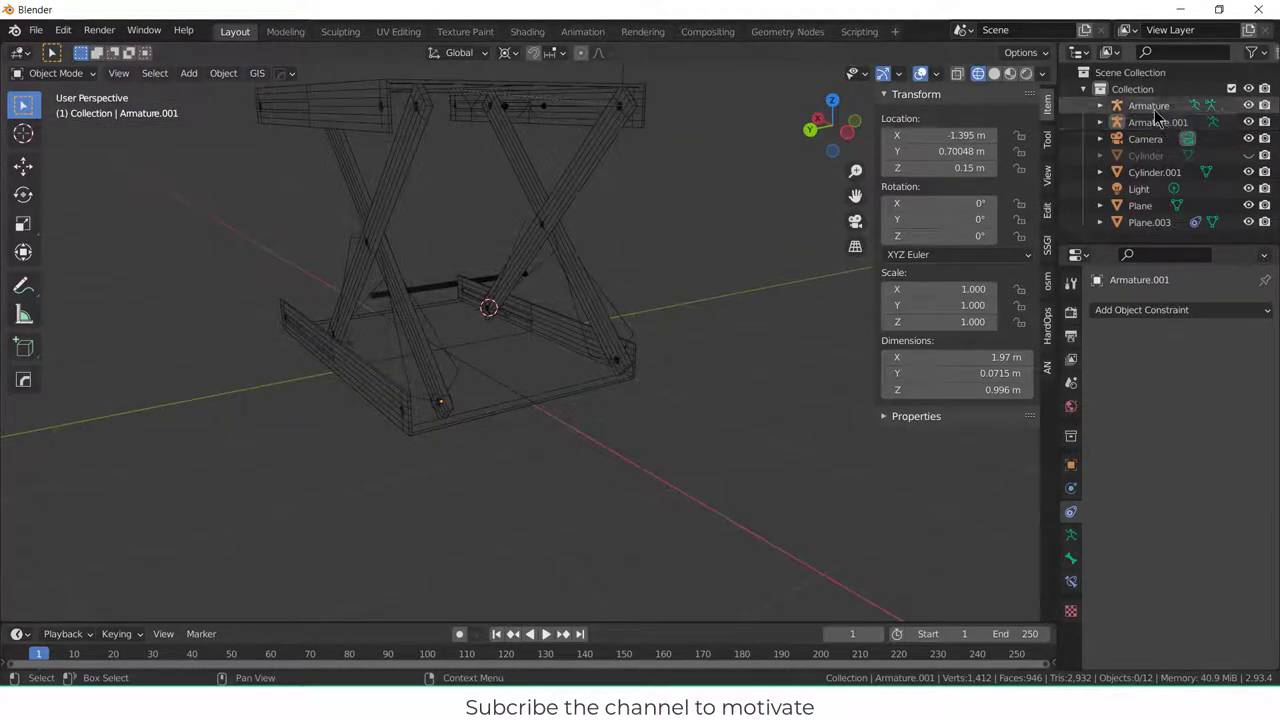
- Select Armature.001, switch it to Pose Mode, and make its slider Bone.002 active
click(1150, 107)
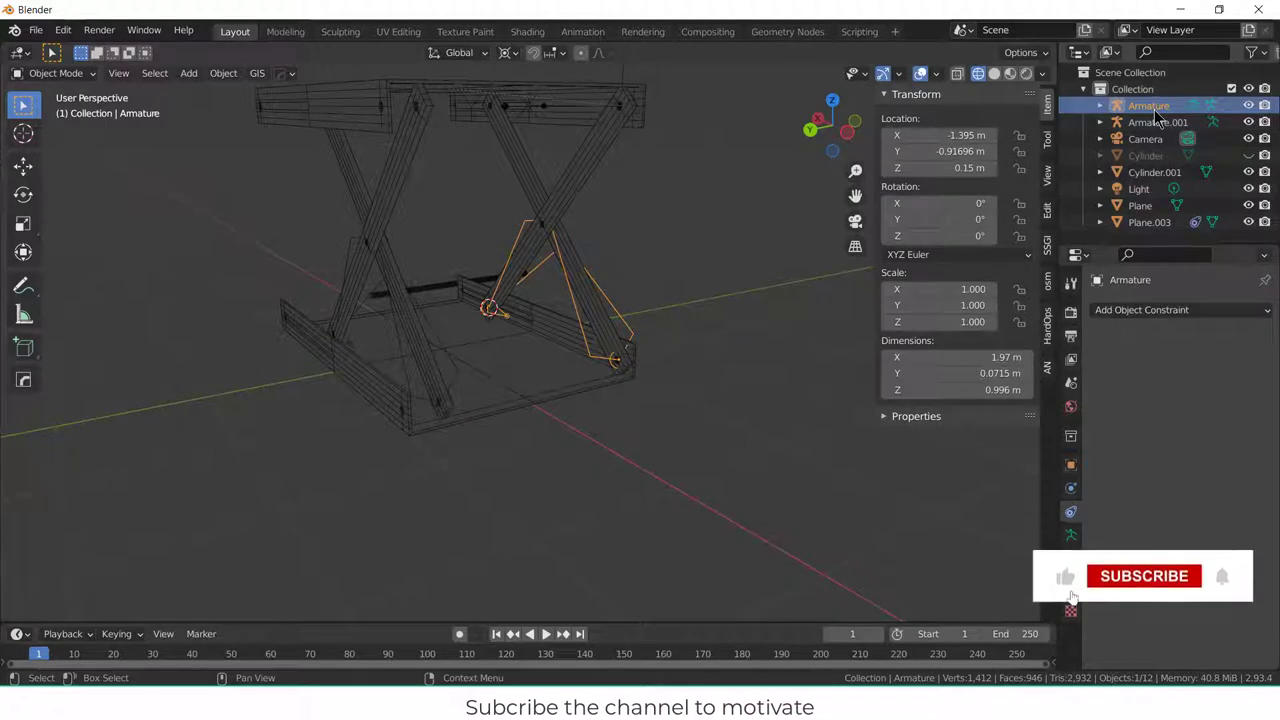
click(1155, 121)
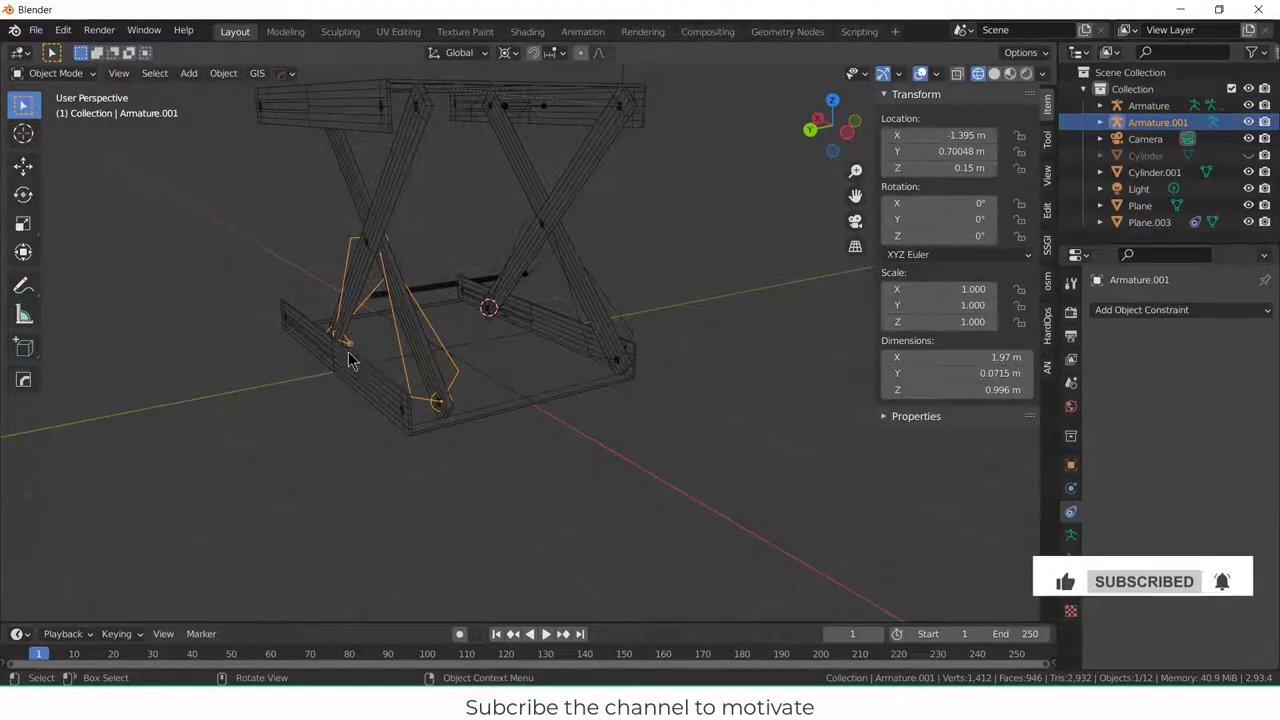
scroll(343, 348, up, 3)
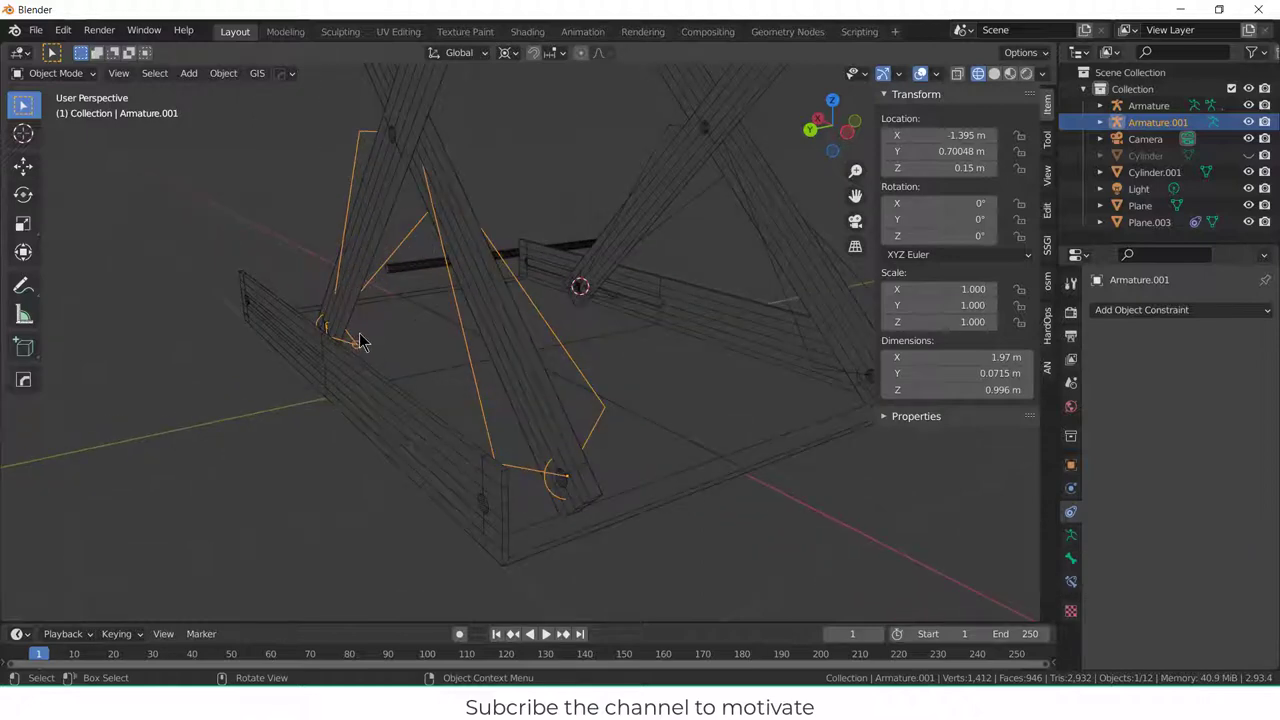
key(Tab)
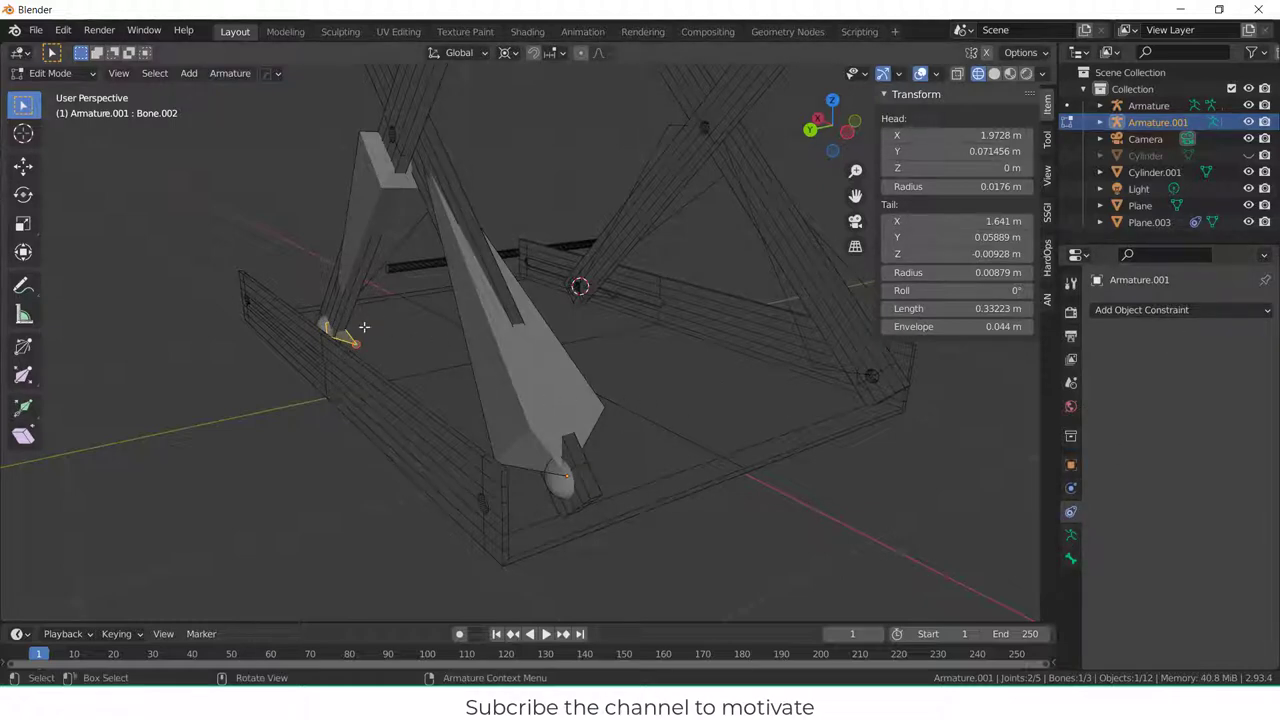
click(55, 73)
click(50, 129)
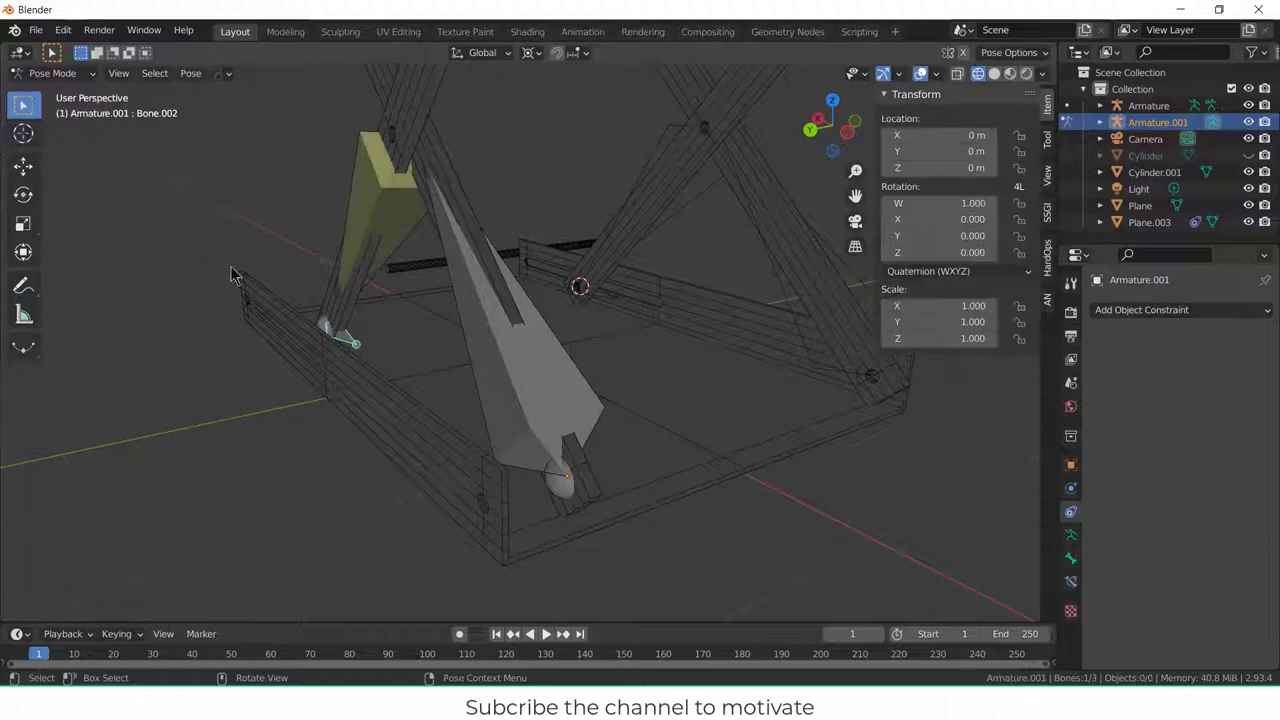
click(348, 343)
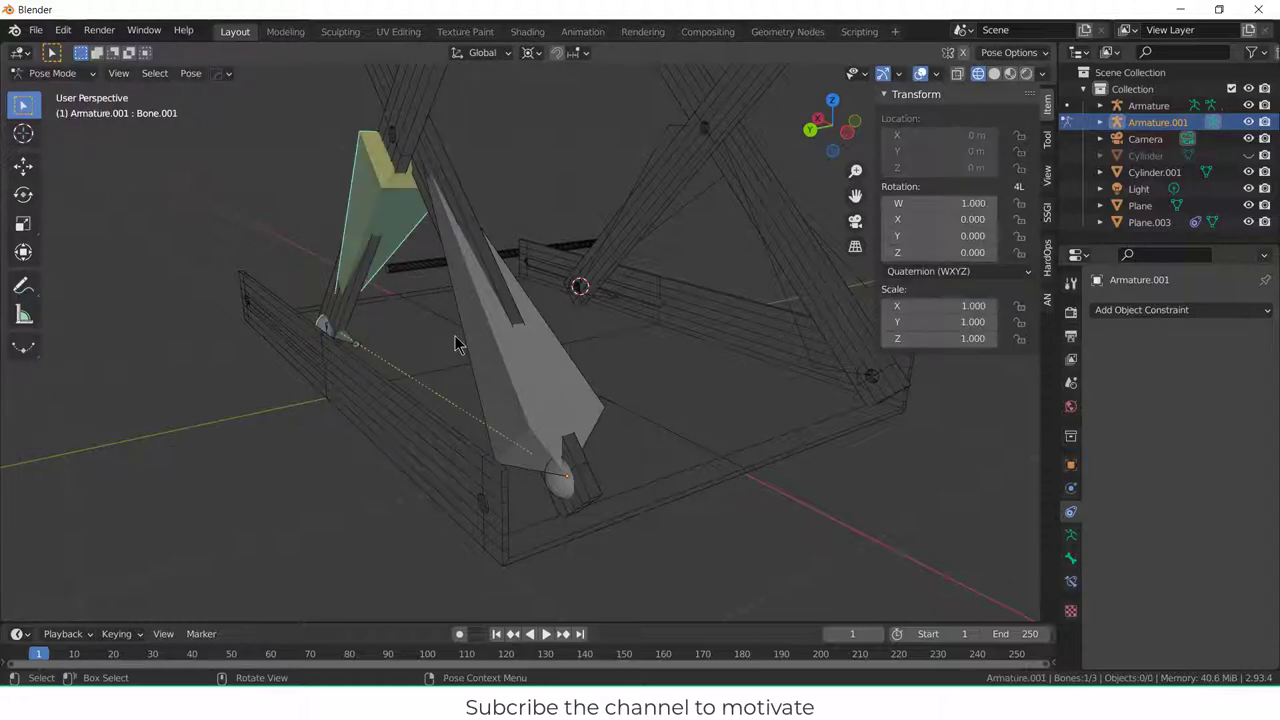
click(346, 340)
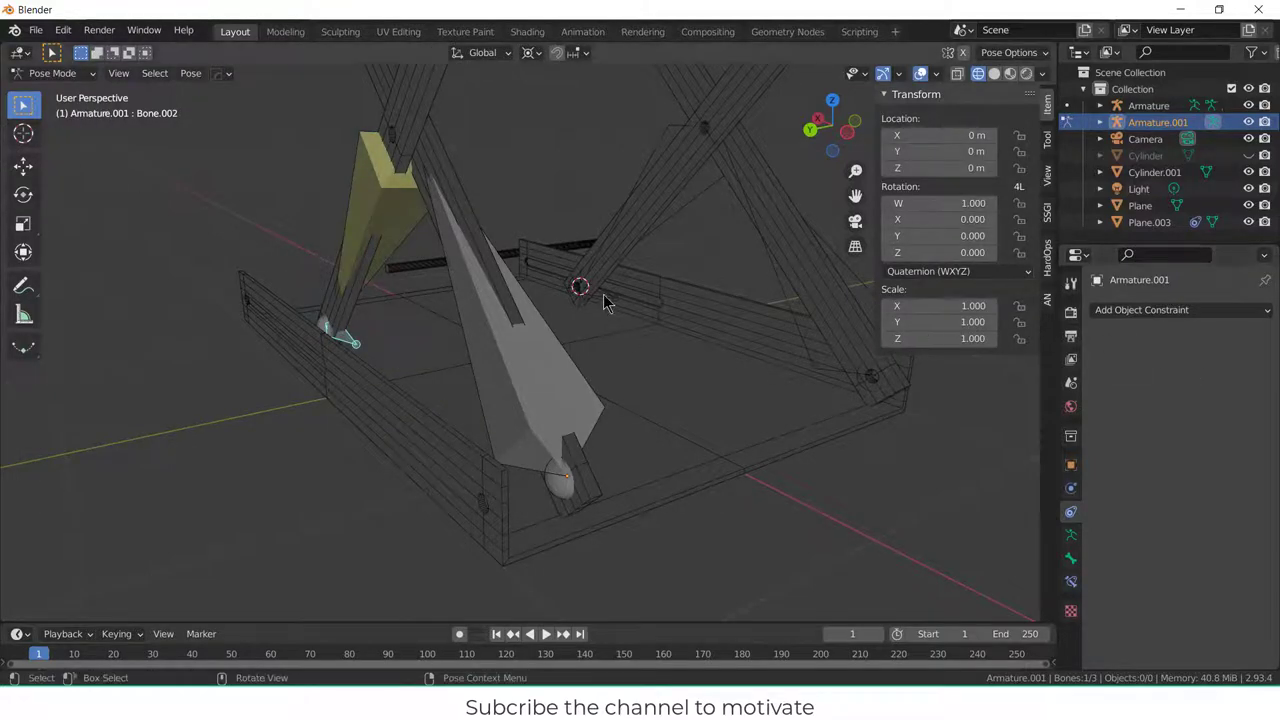
click(1186, 310)
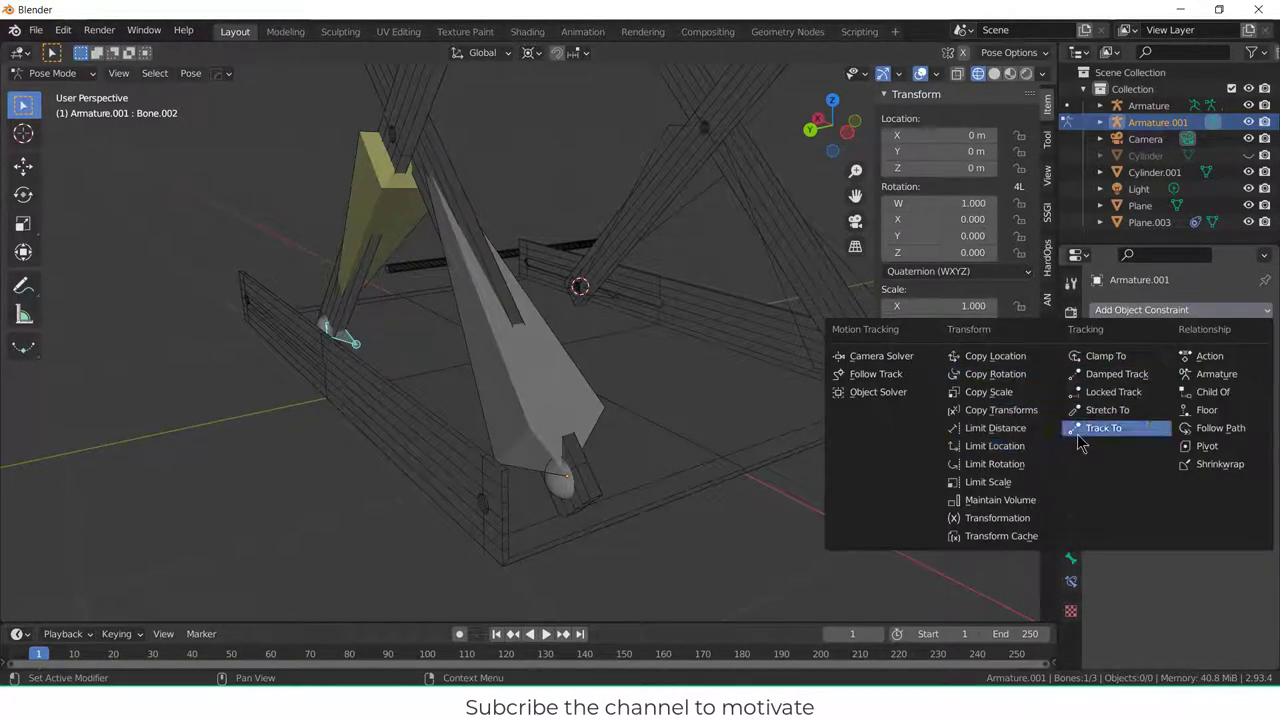
- Add a Copy Location constraint targeting Armature's Bone.002, copying only the X location
click(1073, 582)
click(1170, 314)
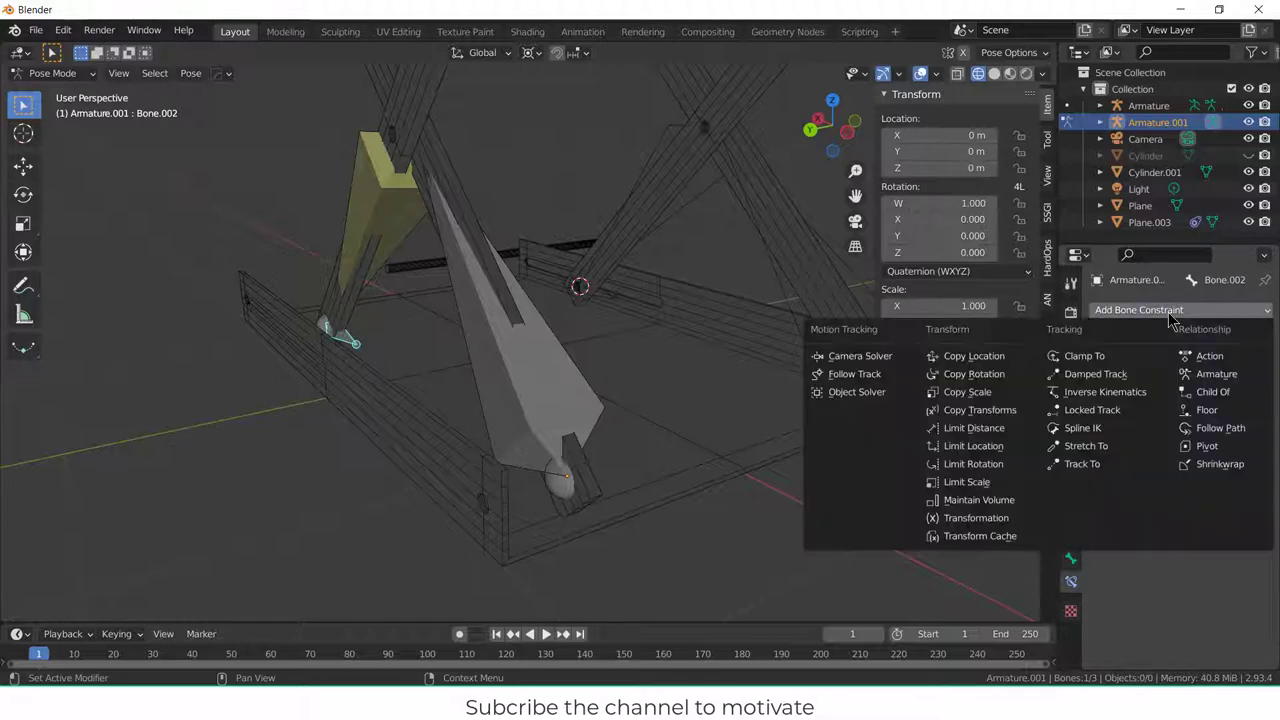
click(998, 357)
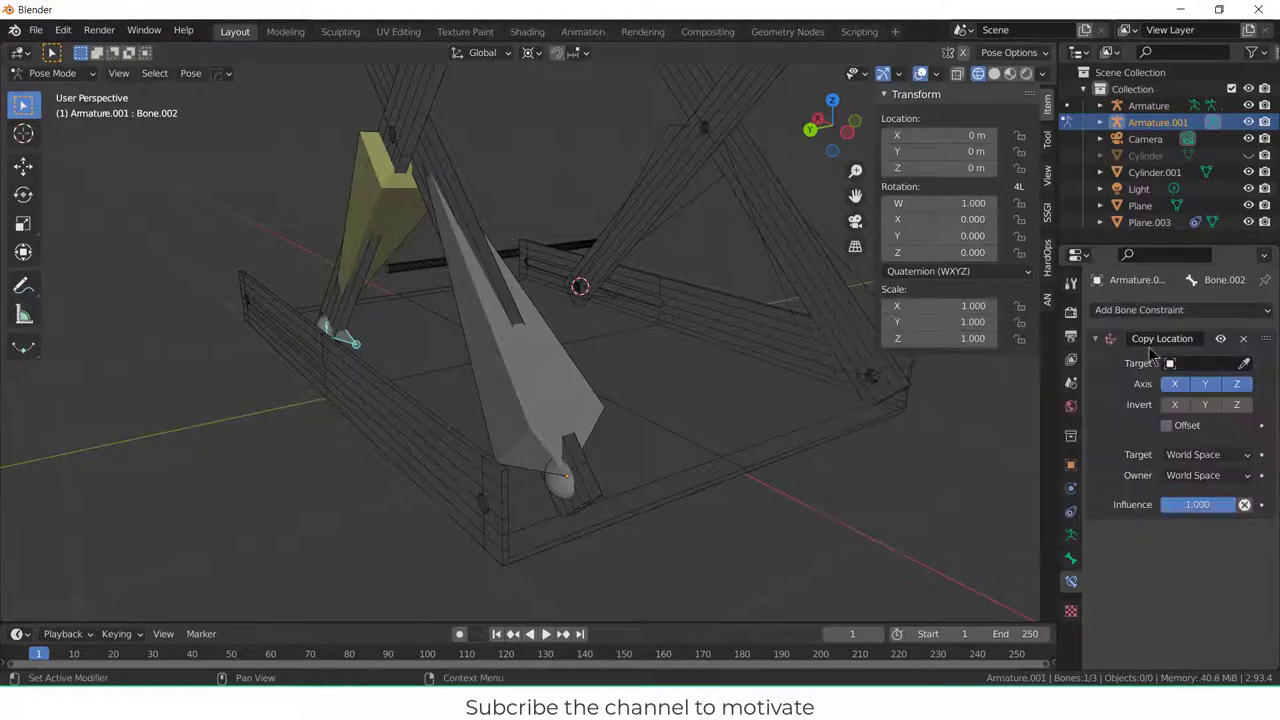
click(1200, 364)
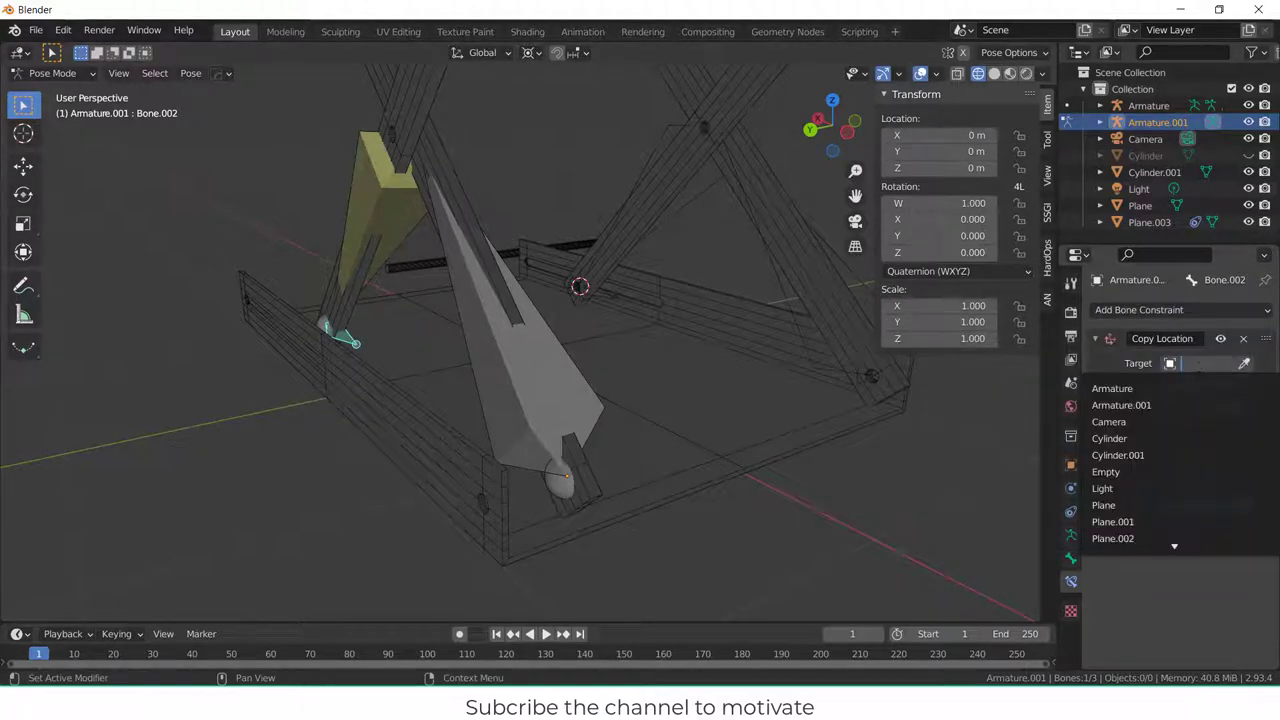
click(1200, 390)
click(1197, 386)
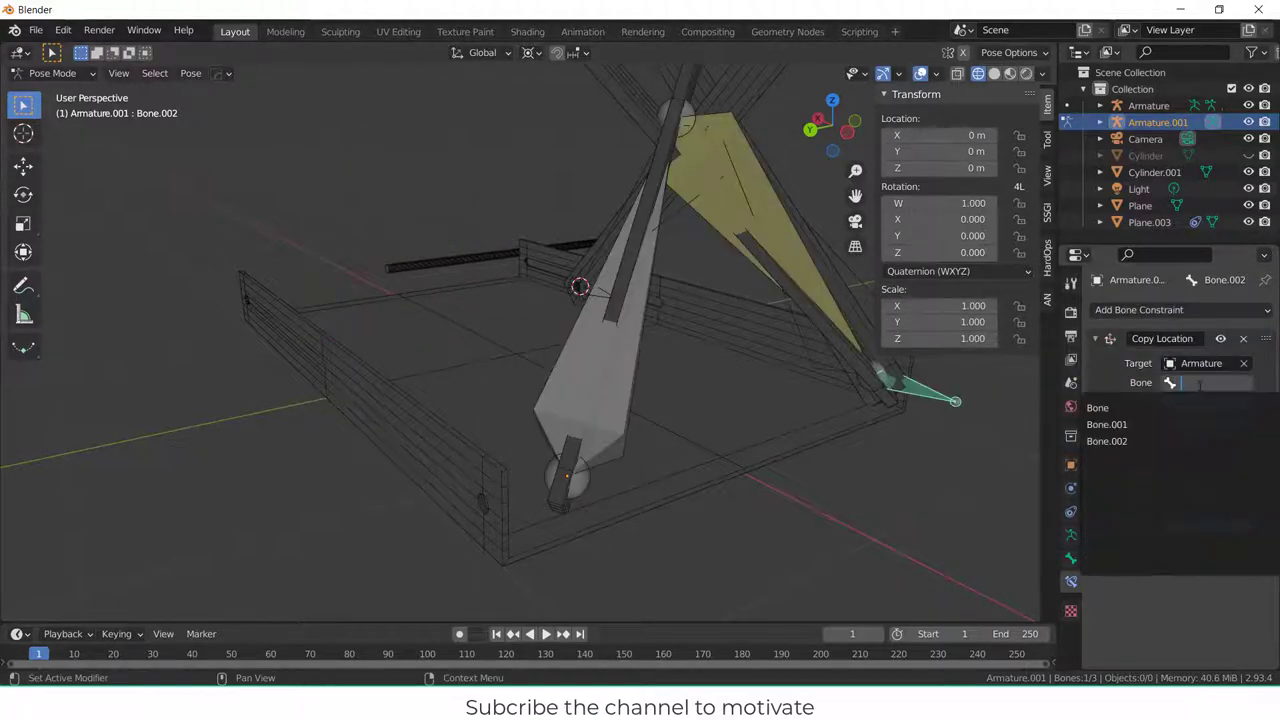
click(1188, 440)
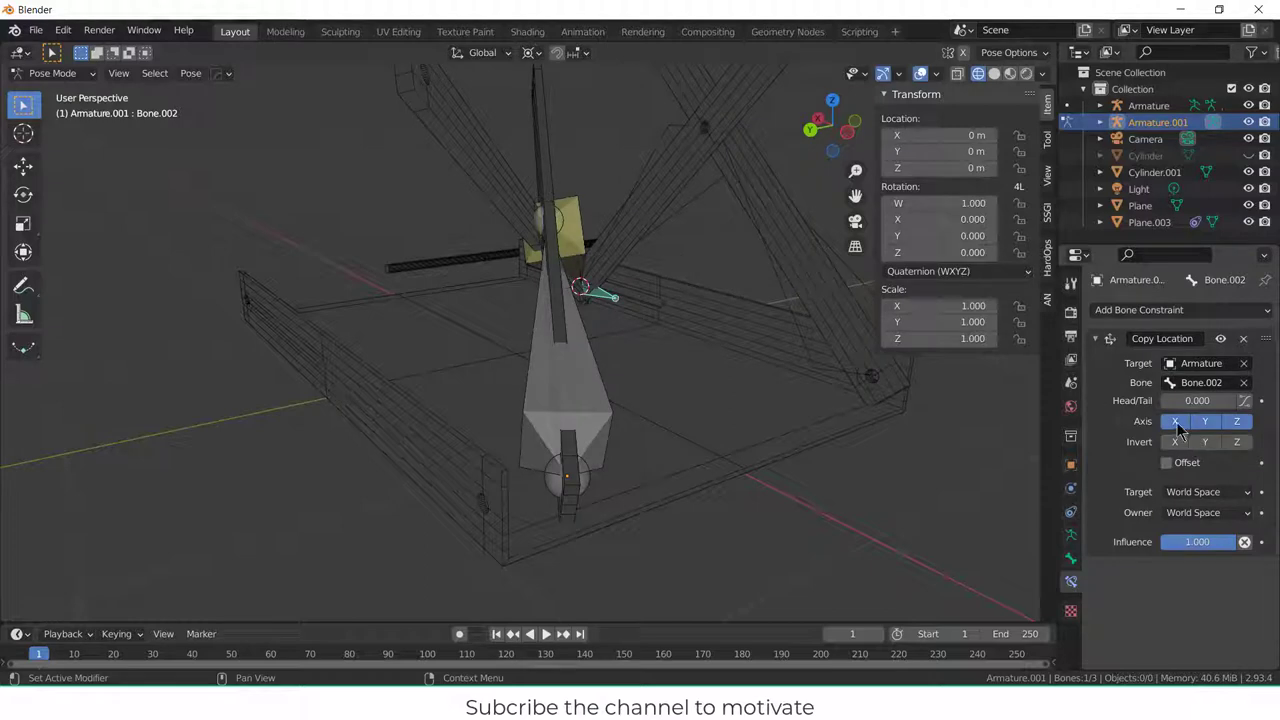
click(1209, 422)
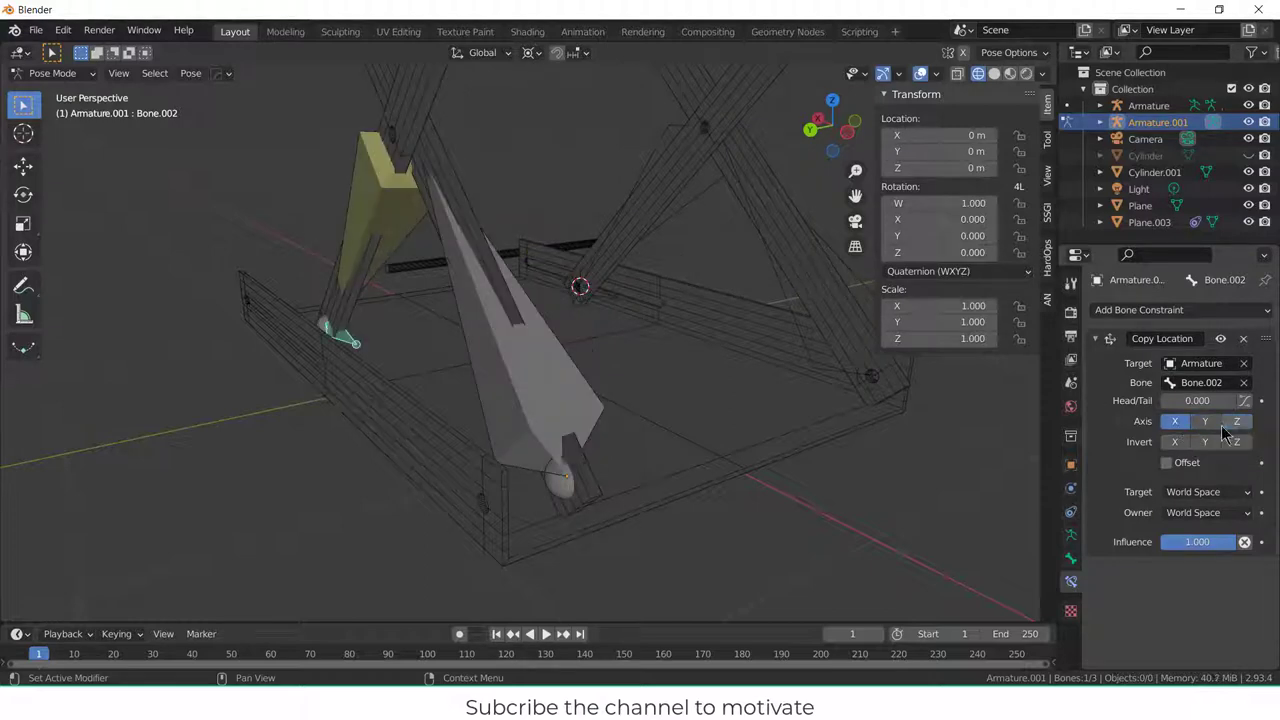
scroll(330, 350, up, 3)
scroll(332, 346, down, 5)
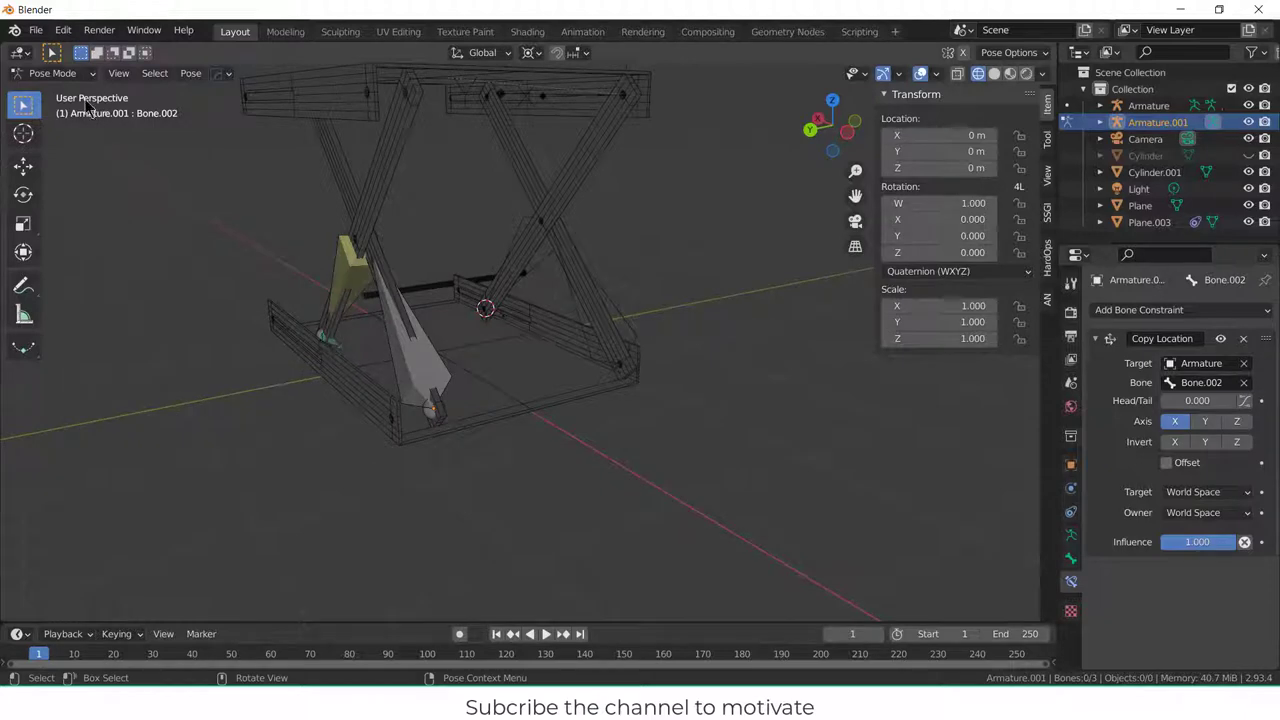
click(52, 73)
- Return to Object Mode, put the original Armature in Pose Mode, and view from front
click(50, 89)
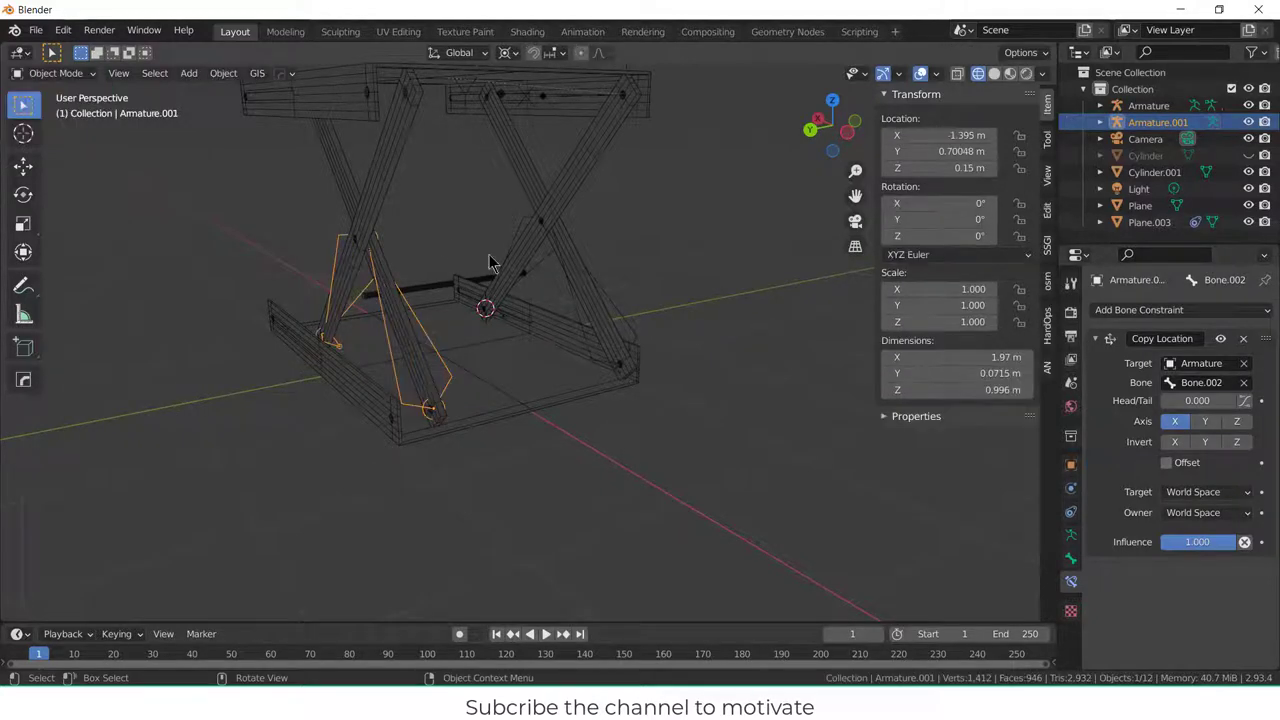
click(540, 265)
click(80, 77)
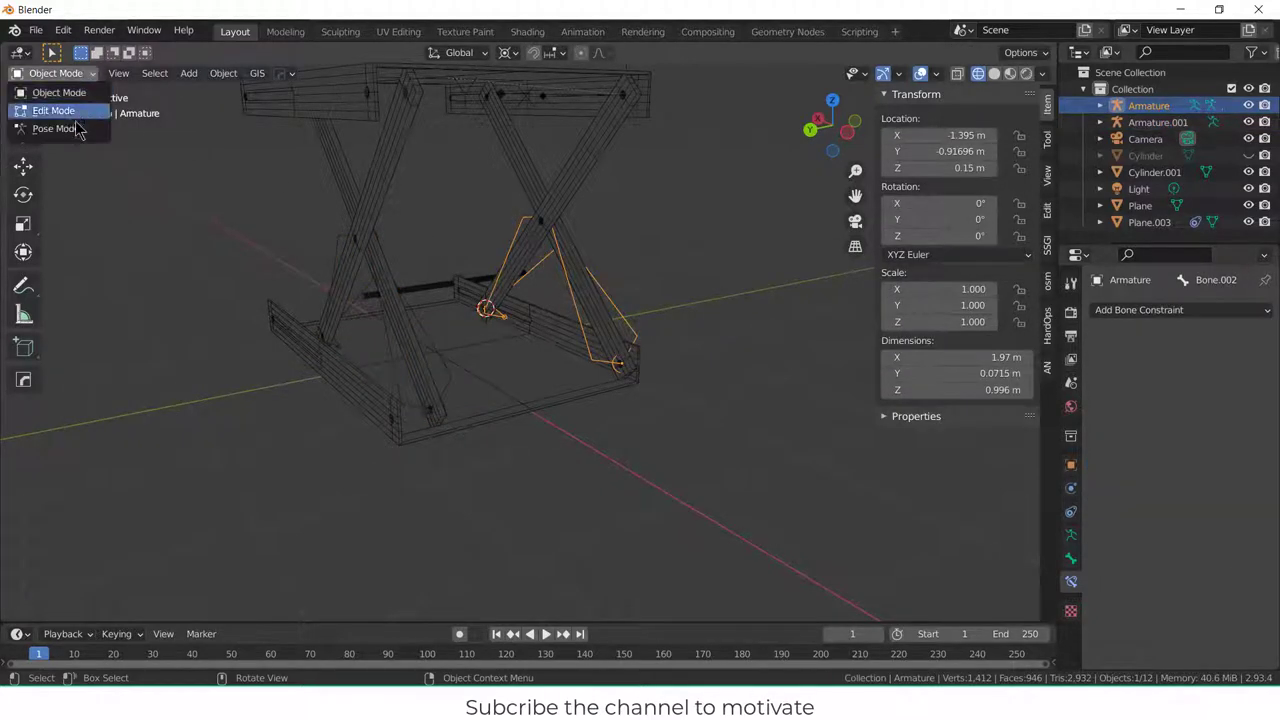
click(84, 133)
key(KP_1)
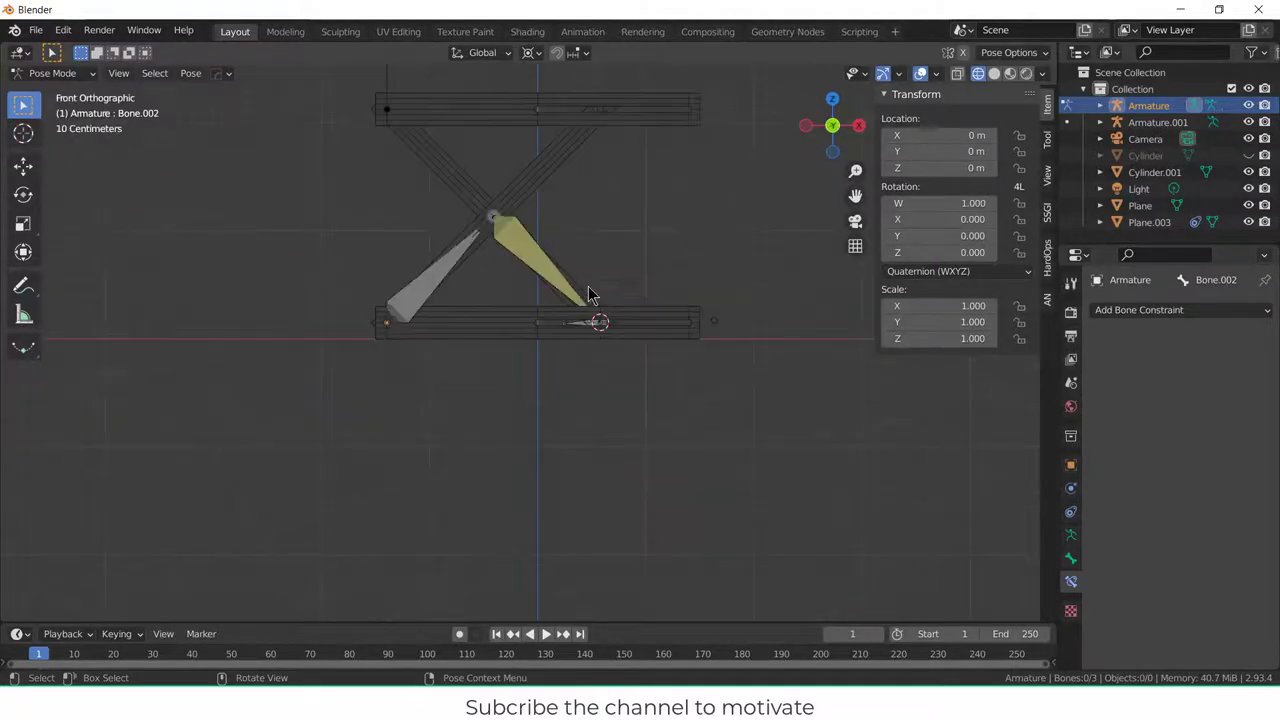
- Test-slide Bone.002 along global X, then cancel the move
scroll(598, 320, up, 3)
scroll(597, 362, down, 3)
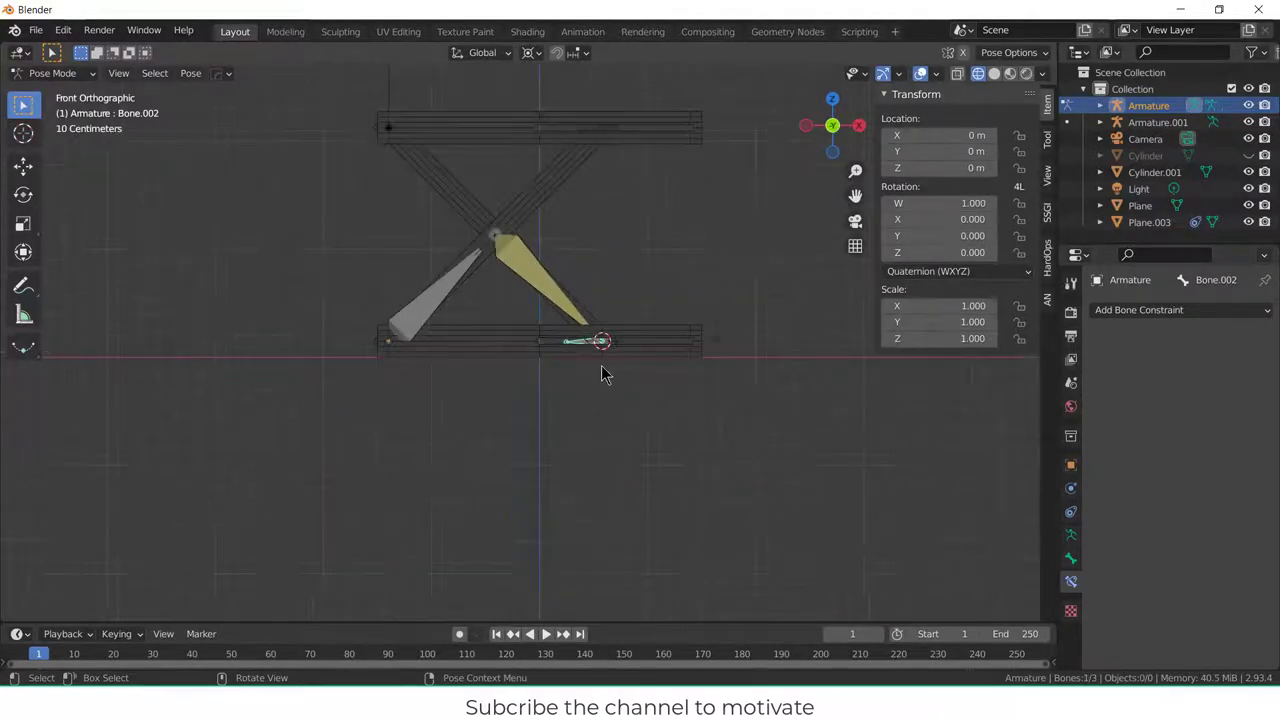
scroll(610, 350, up, 2)
key(g)
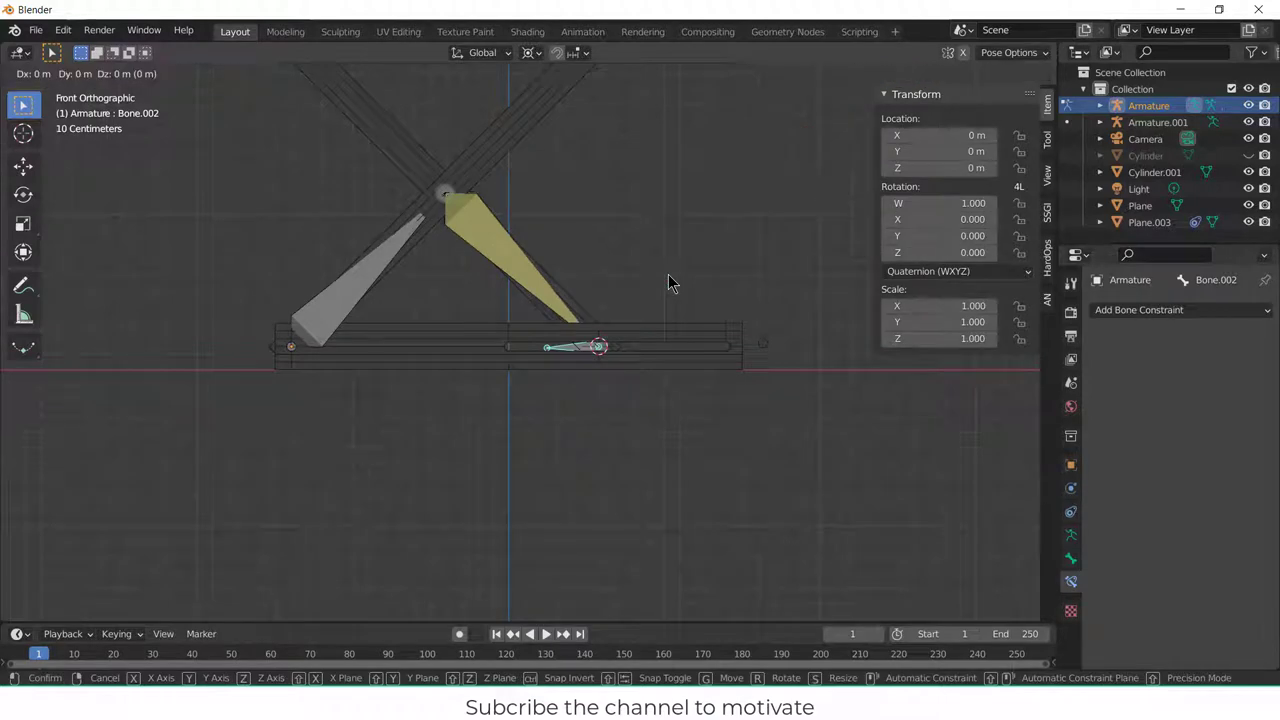
key(x)
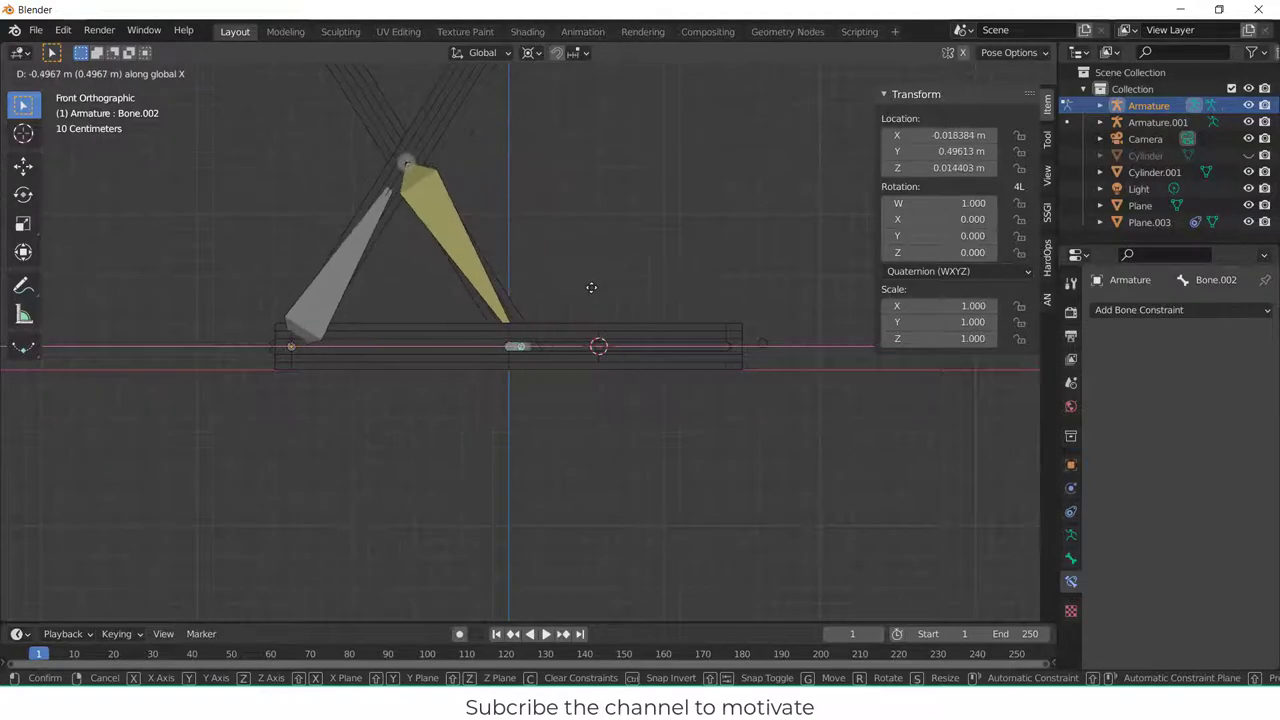
key(Escape)
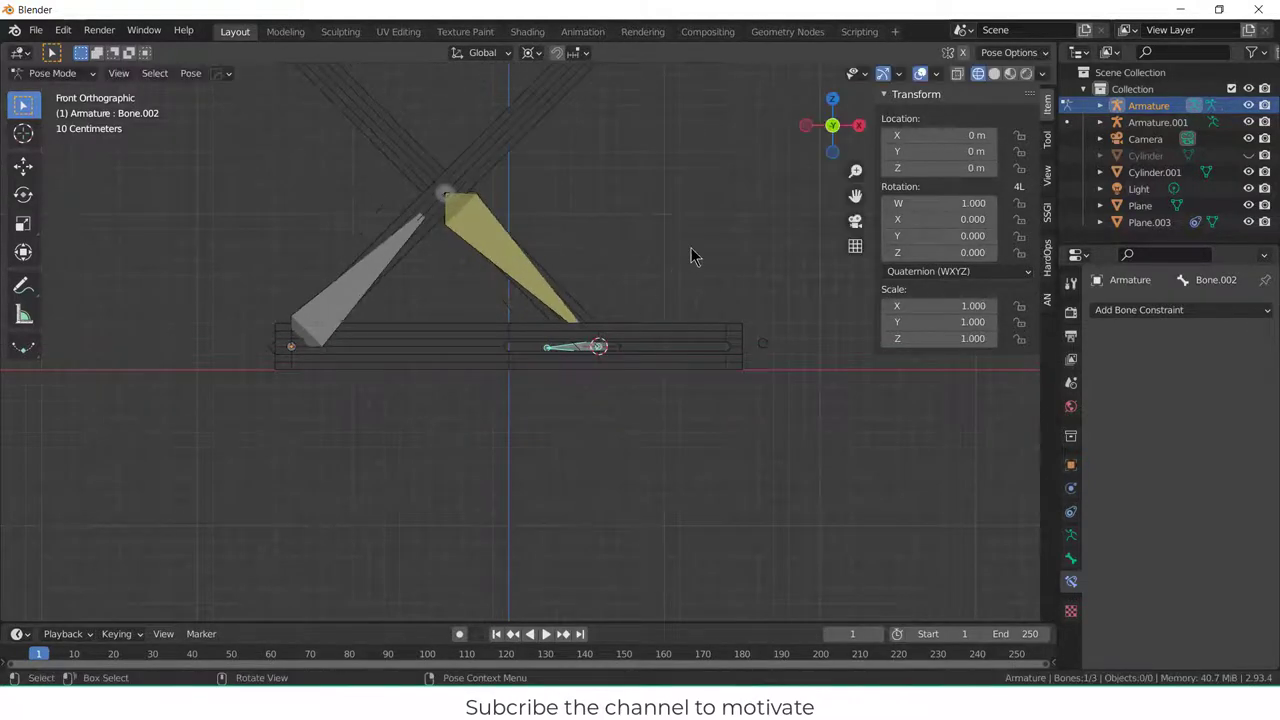
- Orbit to see the whole scissor table and slide Bone.002 along X again
middle_drag(691, 254, 634, 281)
scroll(617, 337, up, 6)
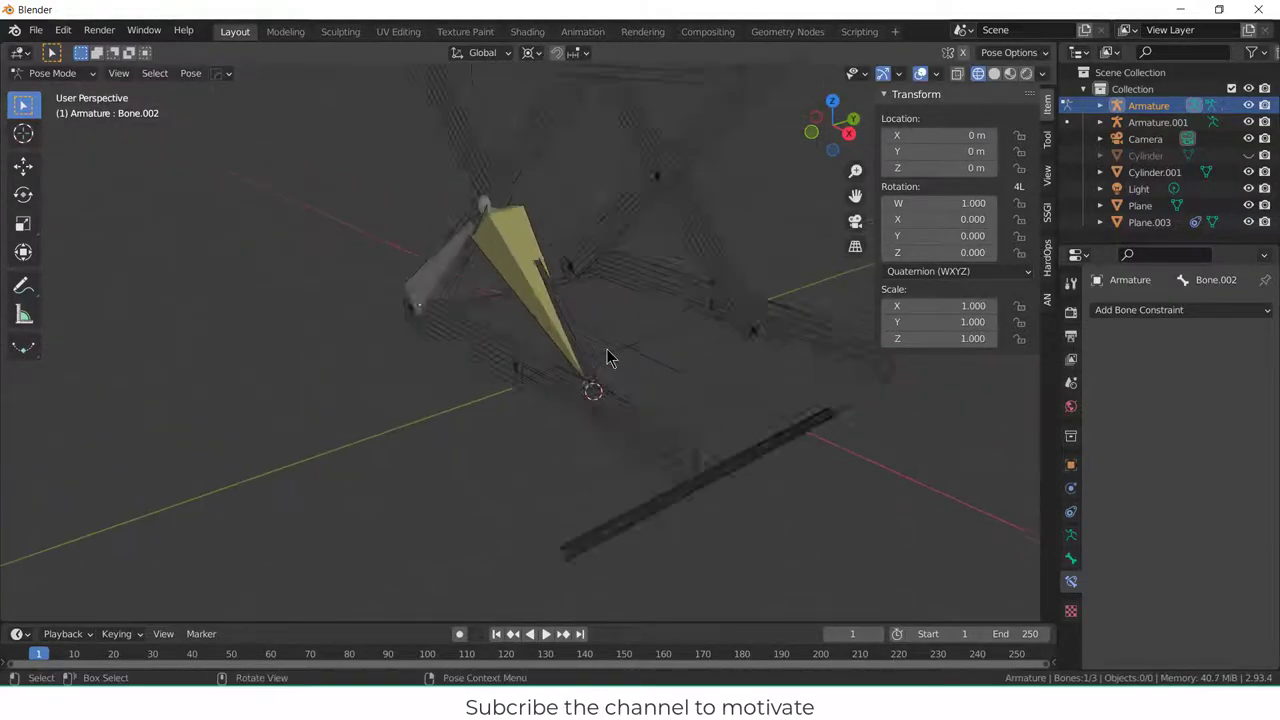
mouse_move(589, 377)
middle_down()
mouse_move(586, 415)
mouse_move(600, 380)
middle_up()
scroll(610, 345, down, 3)
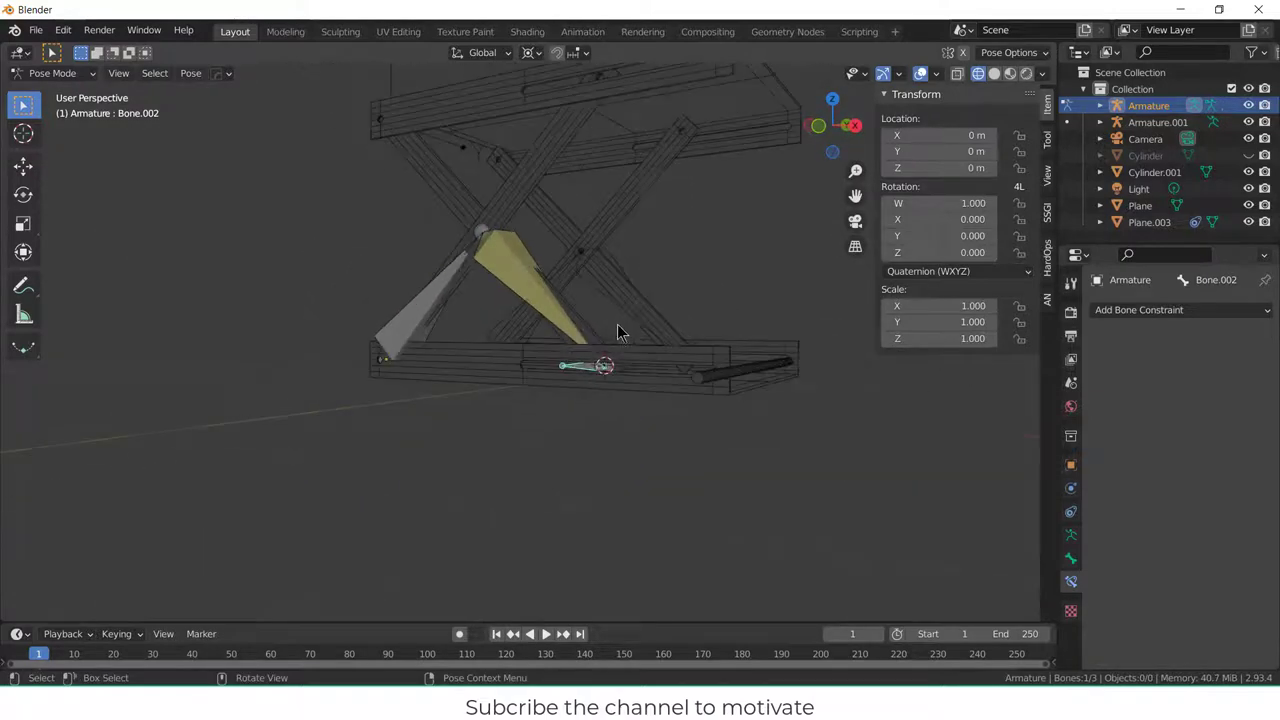
middle_drag(617, 329, 731, 334)
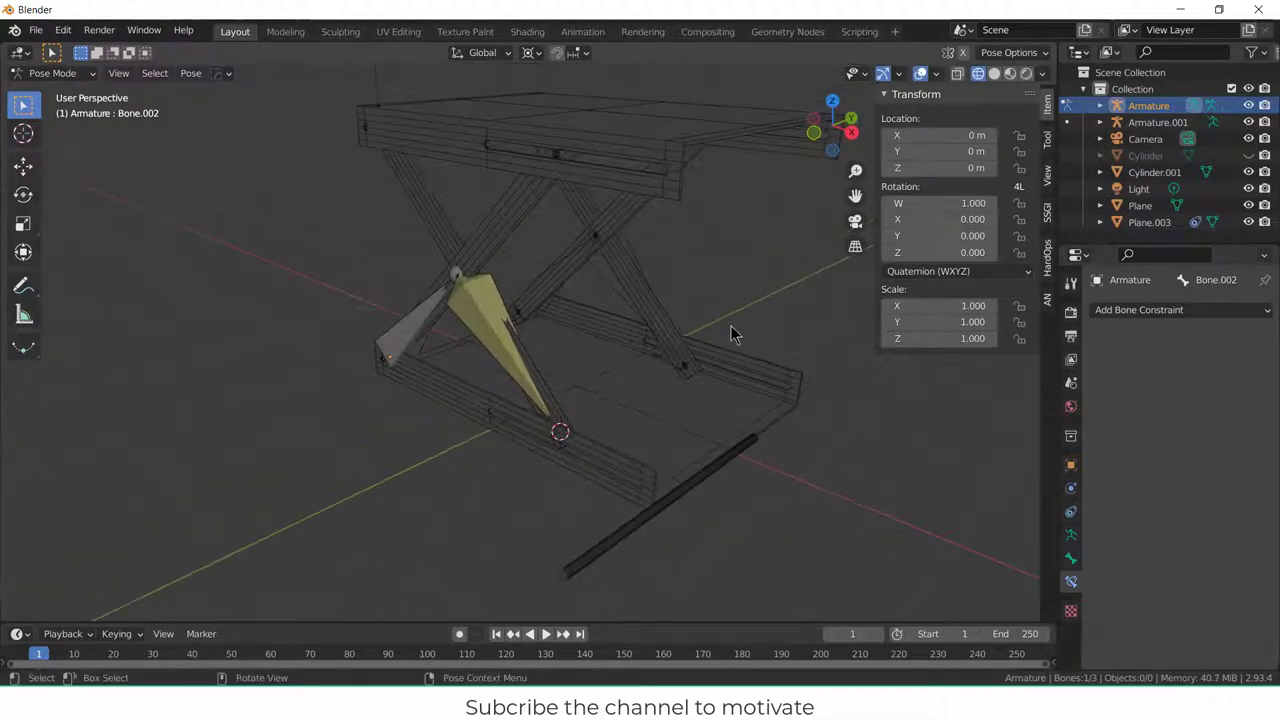
key(g)
key(x)
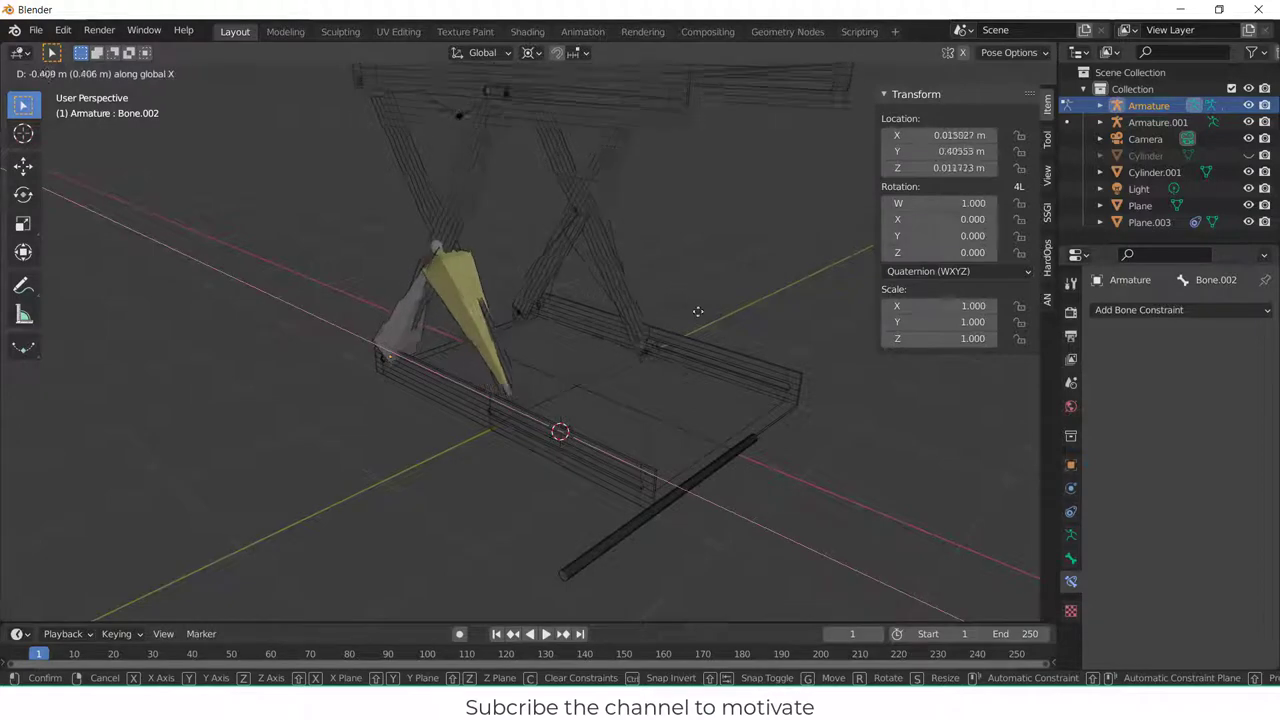
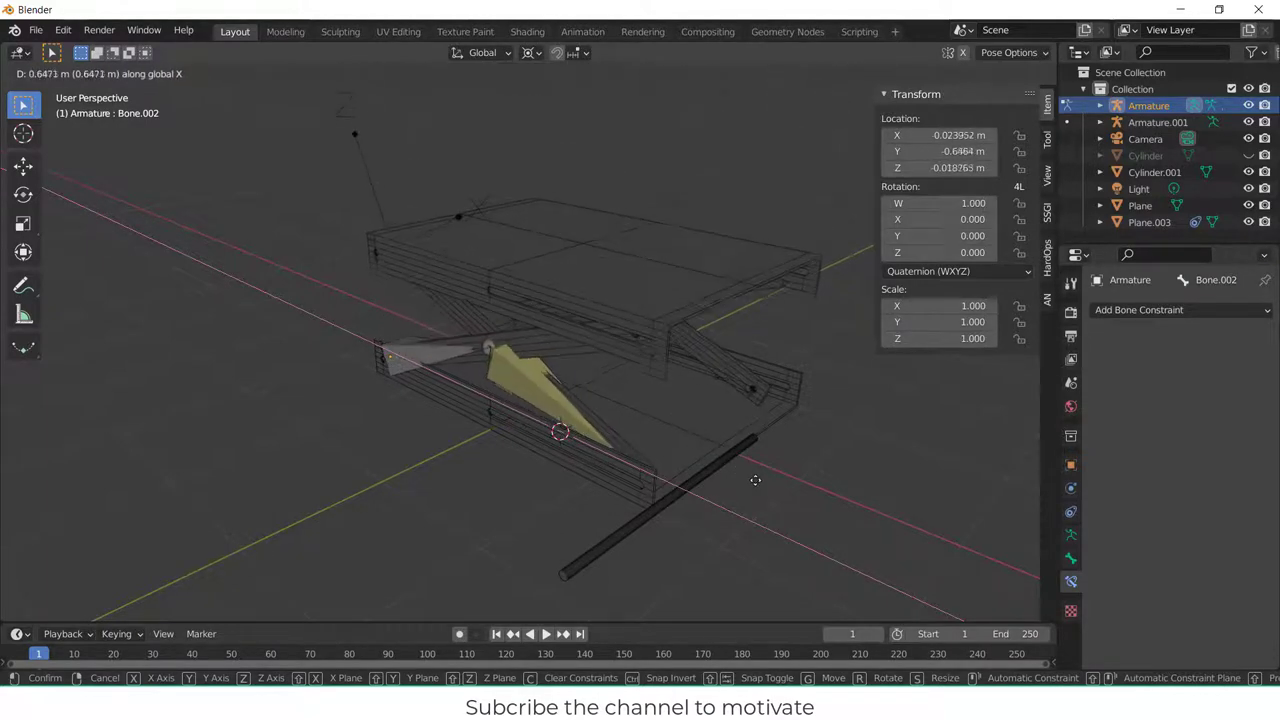
- Cancel the unfinished bone move so the scissor lift returns to its original shape
right_click(692, 430)
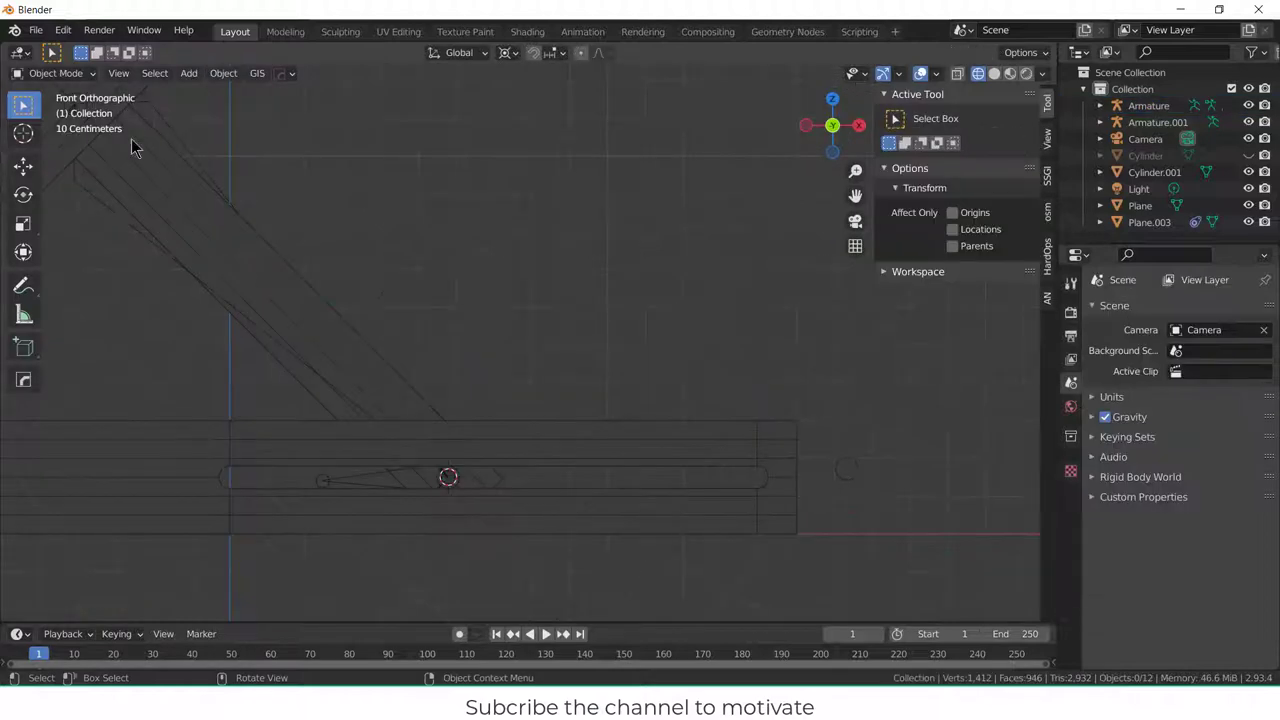
- Add a new plane mesh to the scene
click(188, 73)
mouse_move(230, 92)
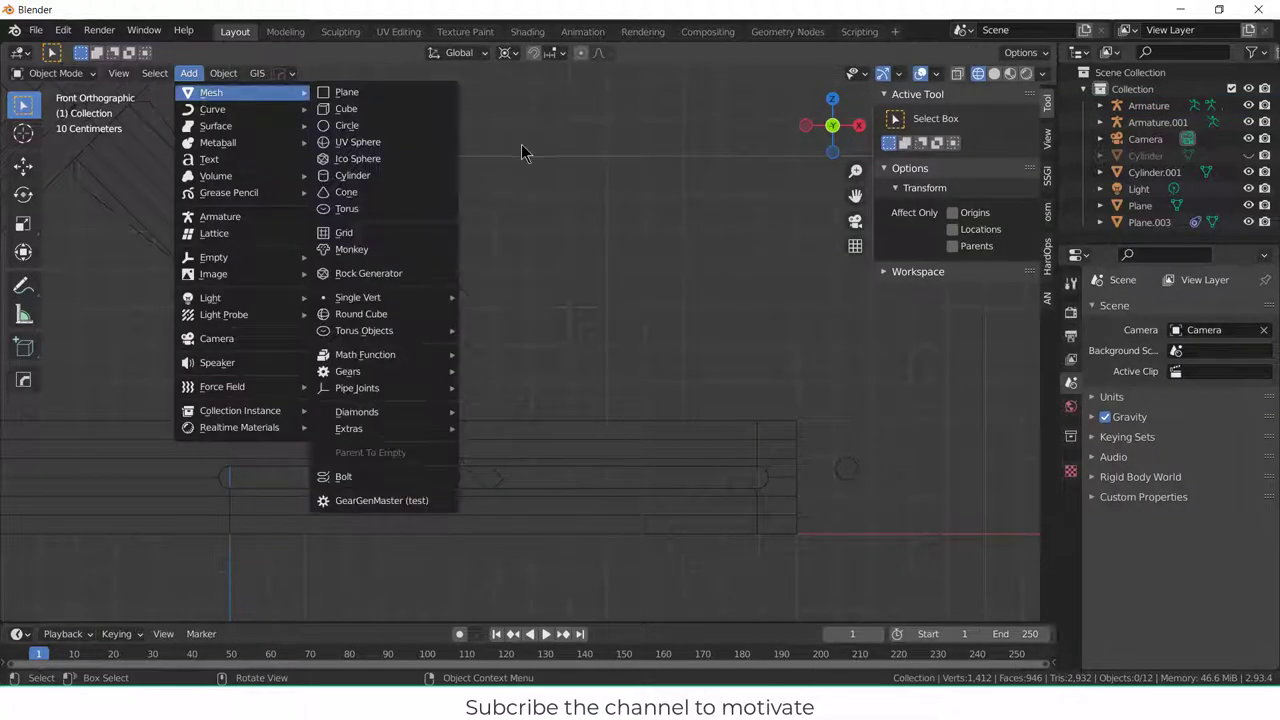
click(188, 73)
click(388, 93)
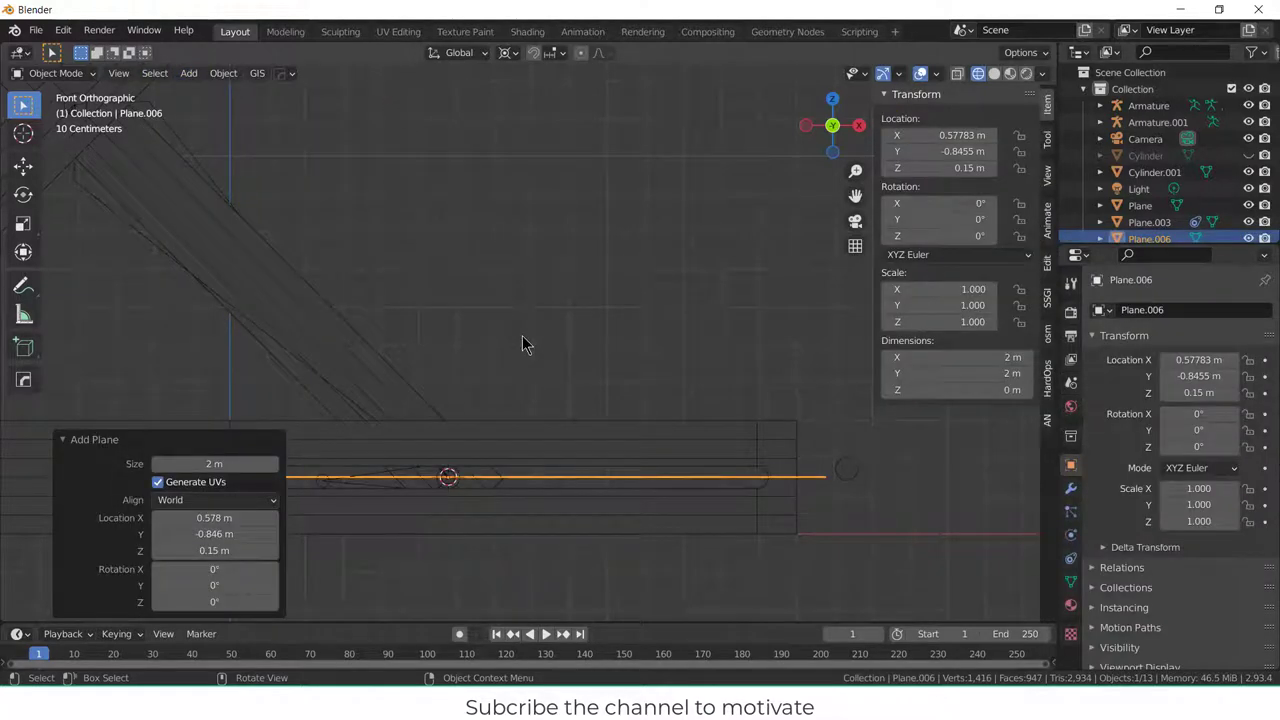
- Rotate the plane 90° about X and 45° about Y into an upright diamond
key(r)
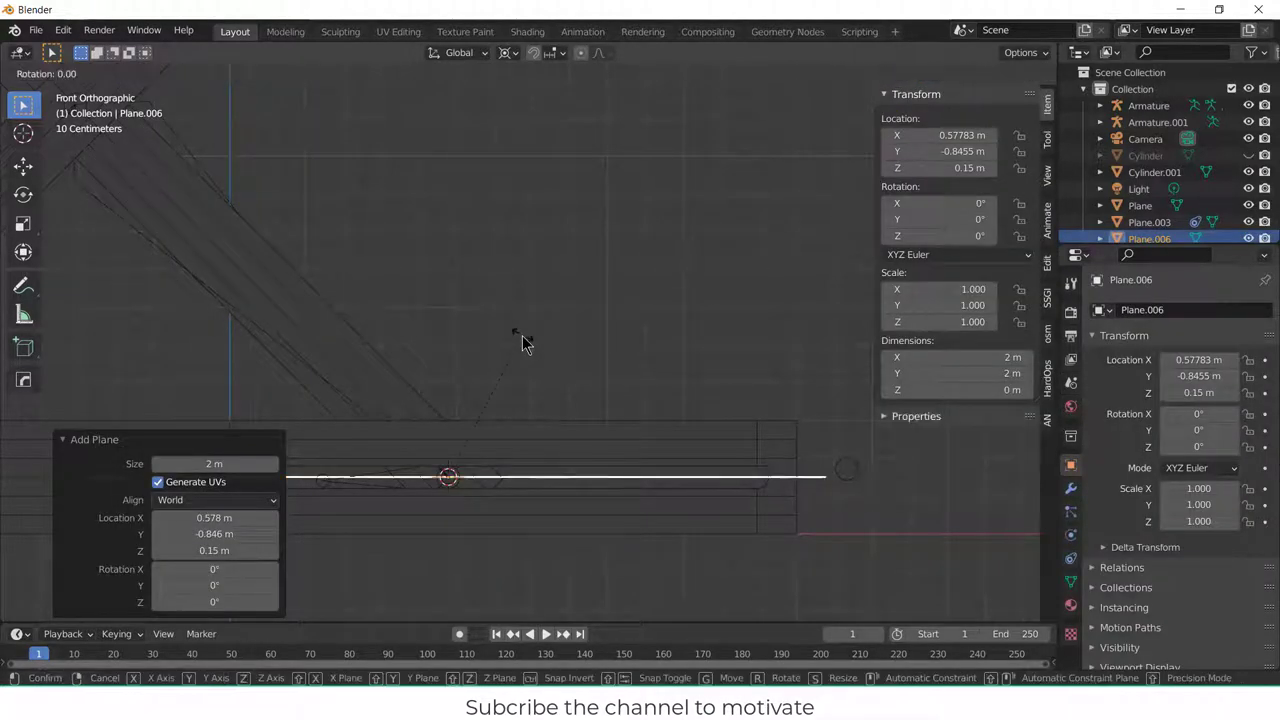
key(y)
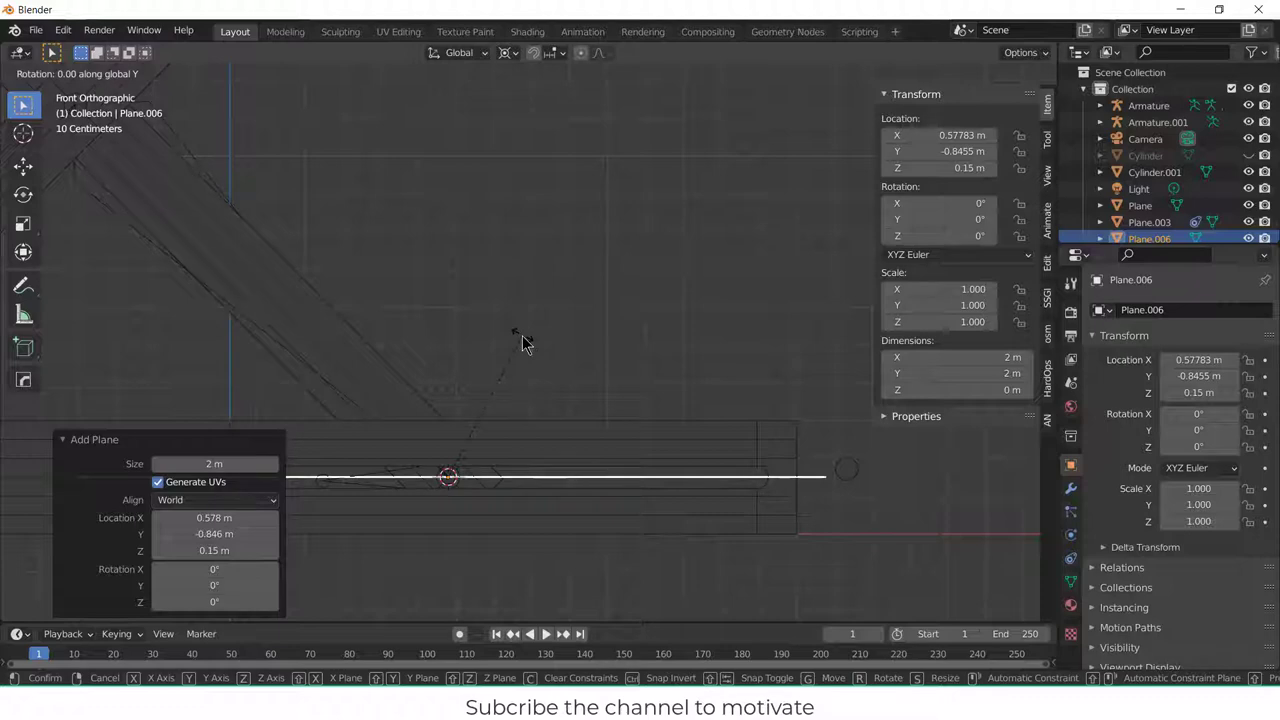
text(x90)
key(Return)
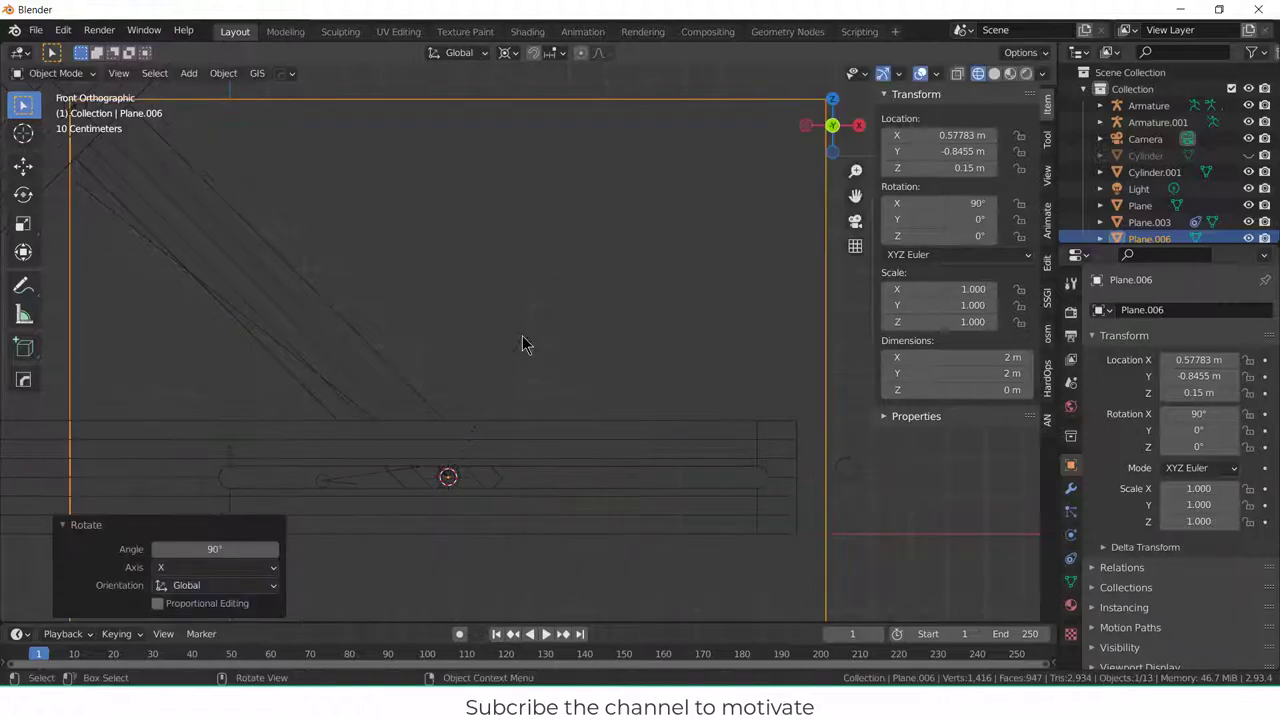
scroll(522, 345, down, 4)
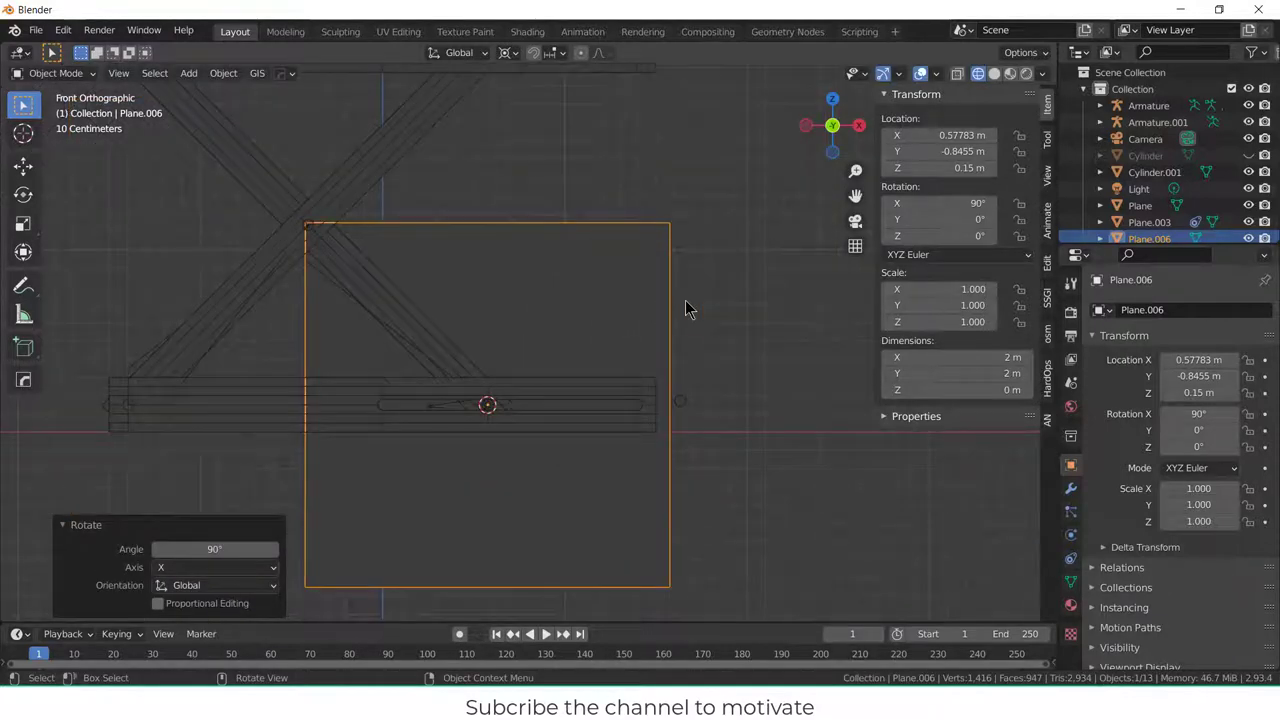
key(r)
text(y)
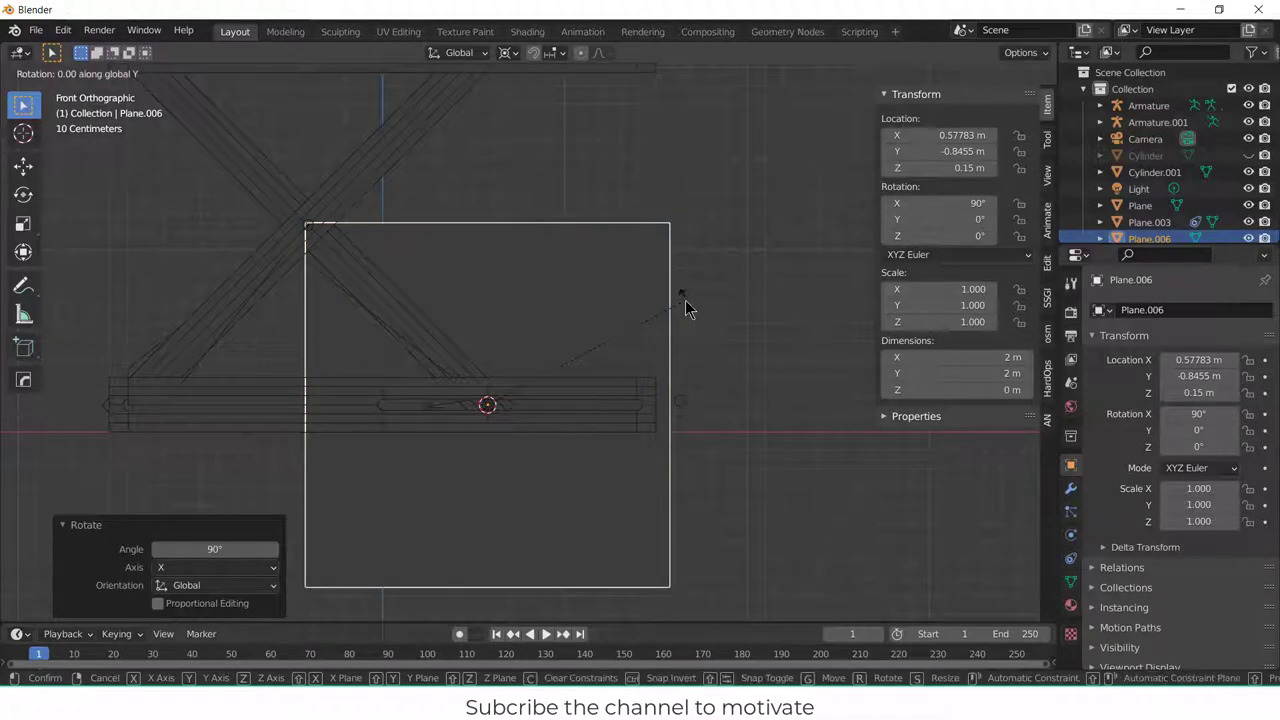
text(45)
key(Return)
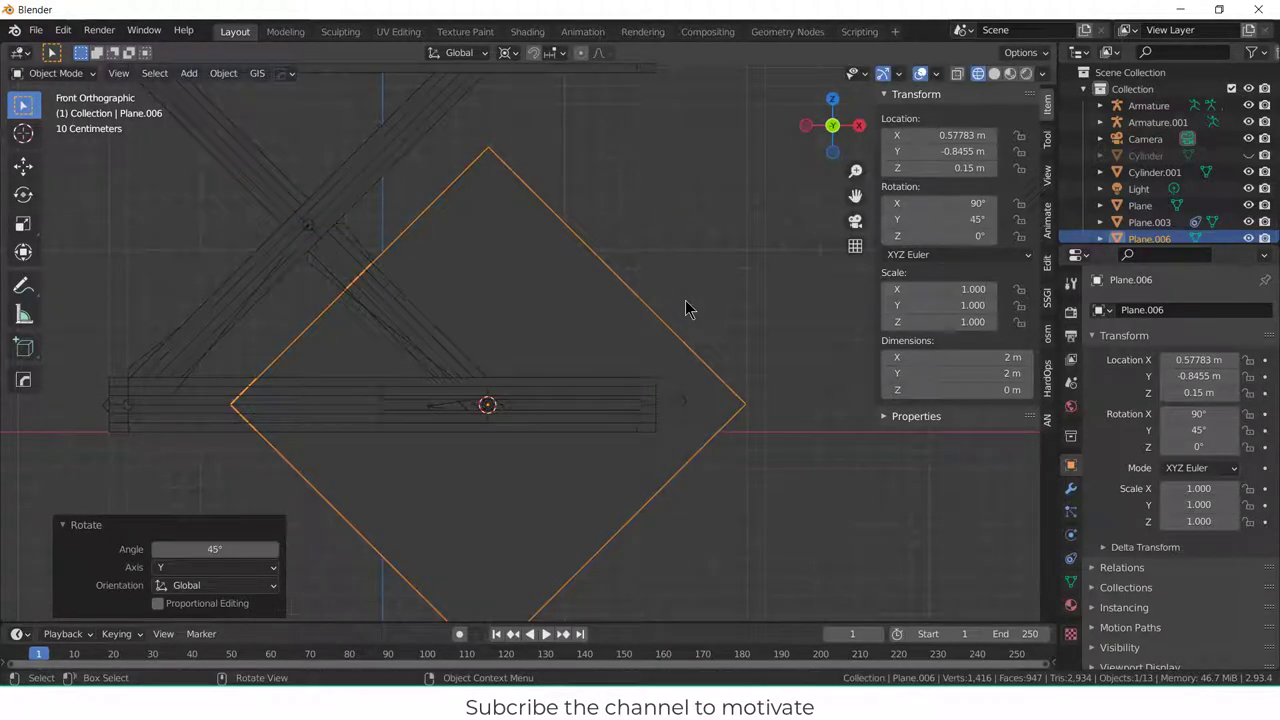
- Scale the diamond plane down to 0.039
key(s)
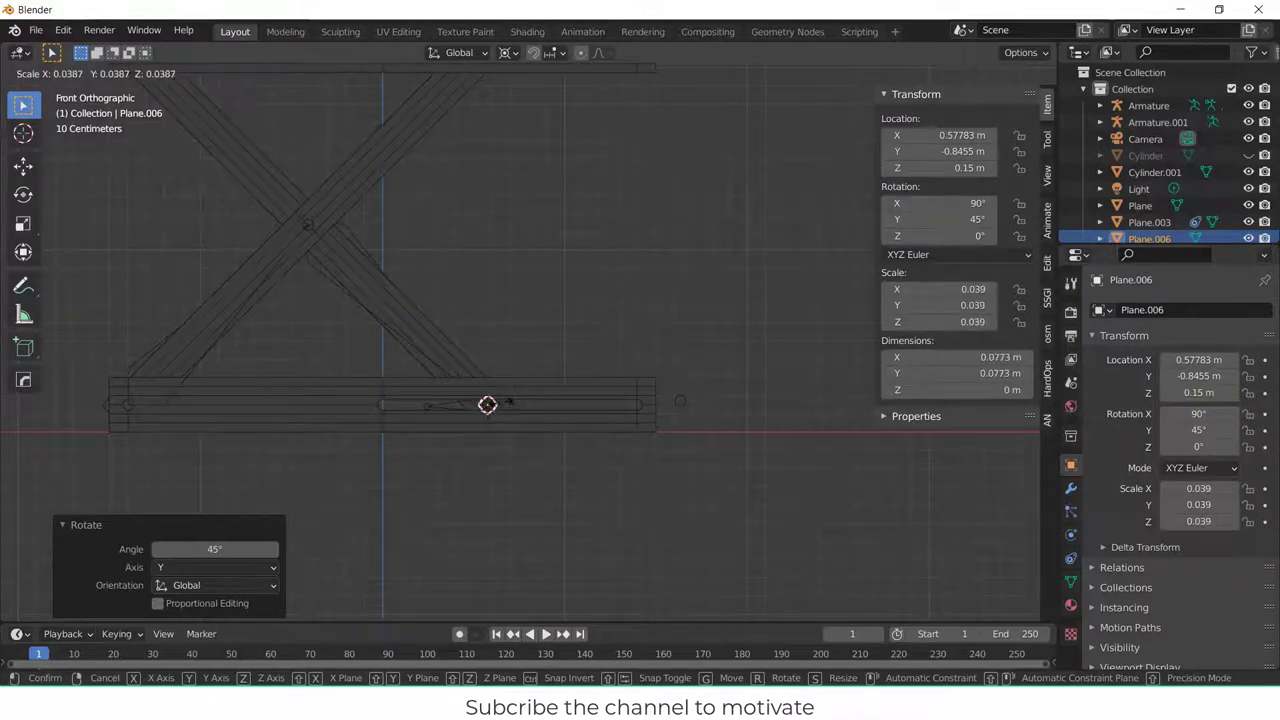
click(487, 404)
scroll(480, 420, up, 8)
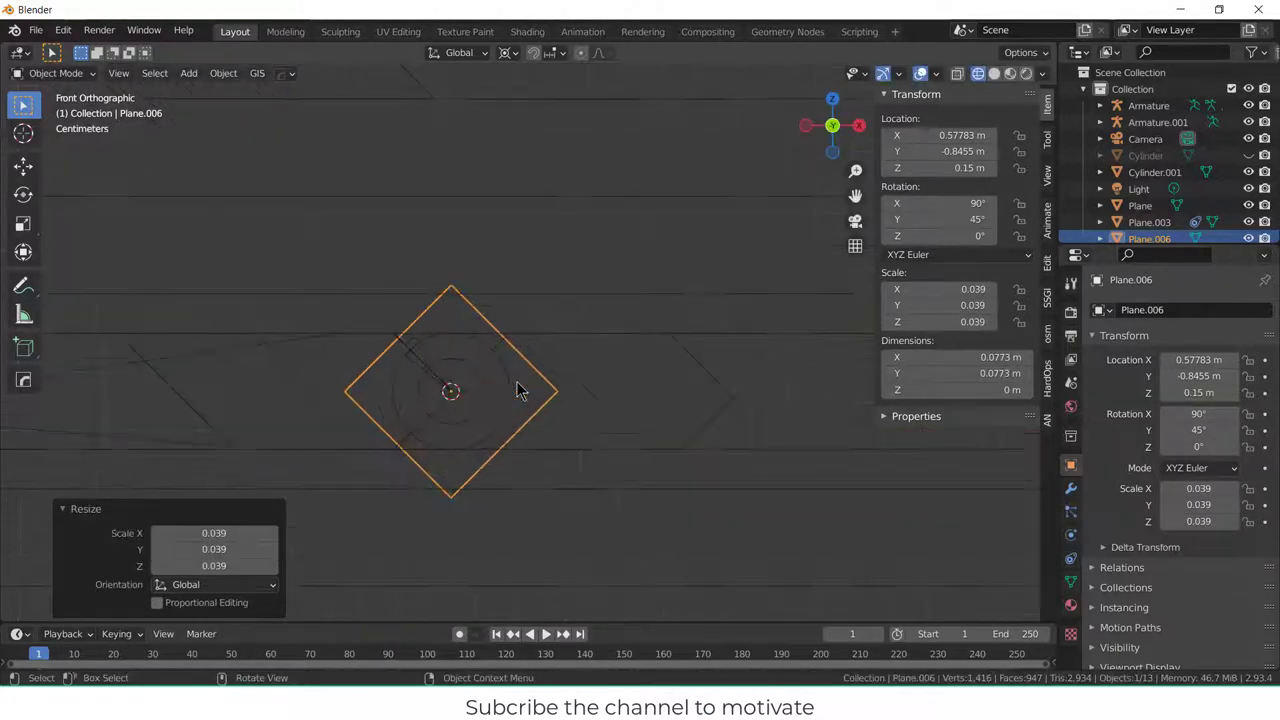
- In isolated Edit Mode, join the diamond's left and right vertices with an edge
scroll(518, 390, up, 2)
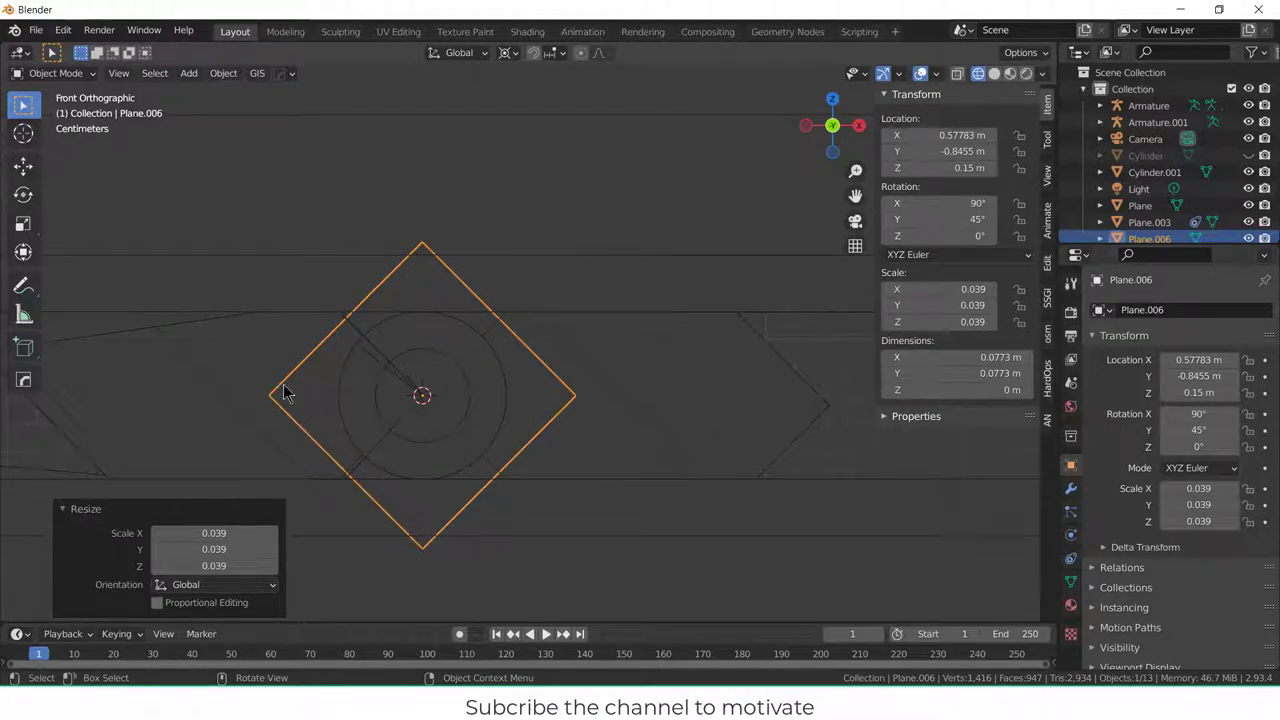
key(Tab)
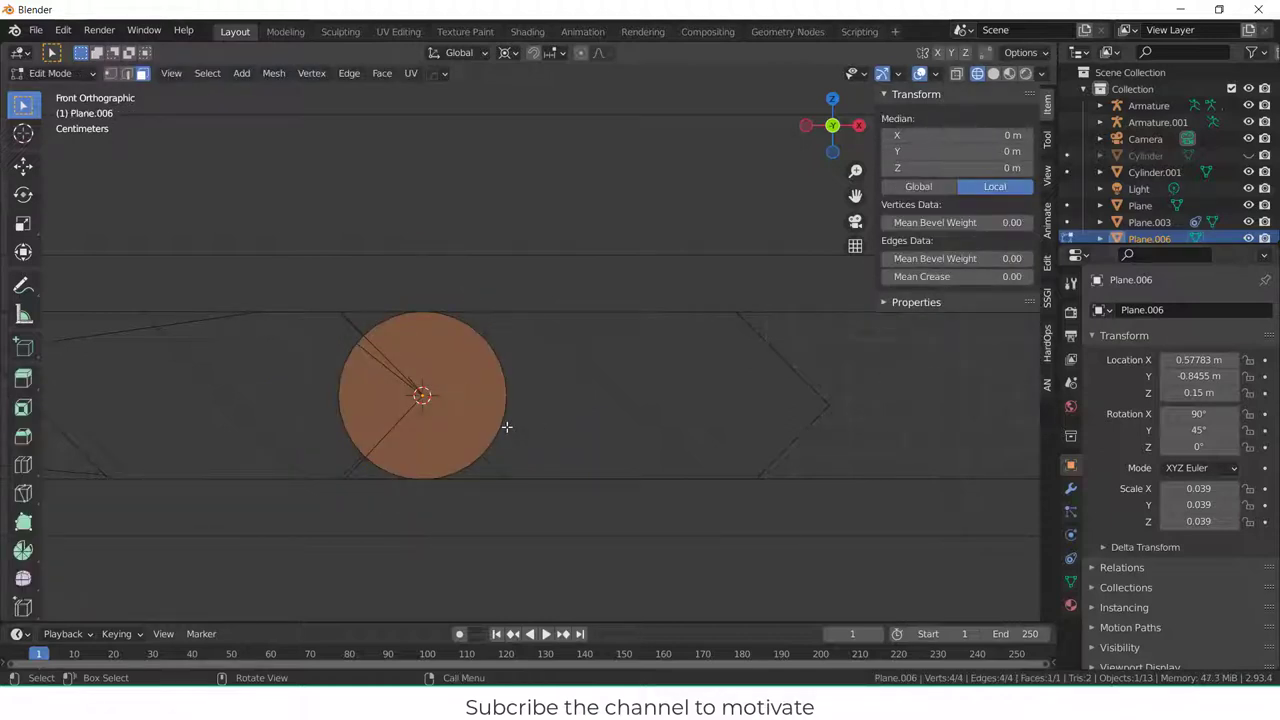
key(KP_Divide)
click(332, 352)
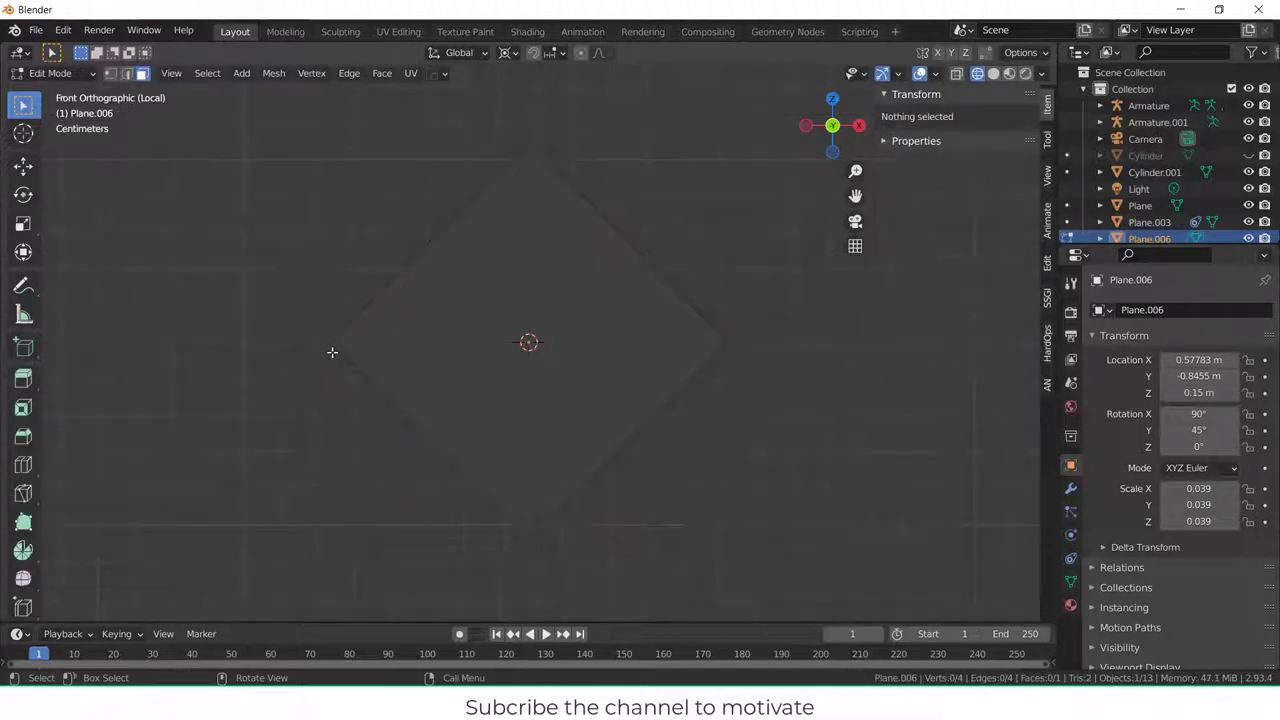
click(110, 73)
drag(284, 318, 766, 366)
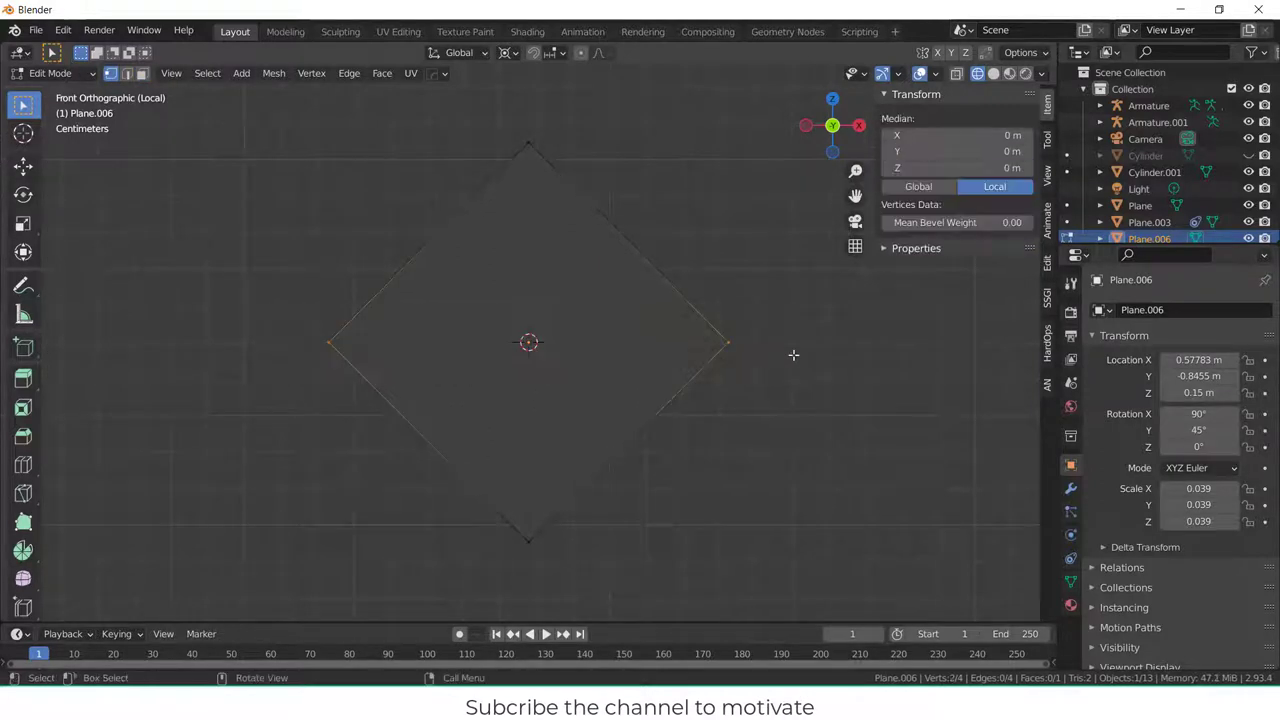
key(j)
- Delete the diamond's bottom vertex to leave a triangle outline and return to Object Mode
click(528, 541)
key(x)
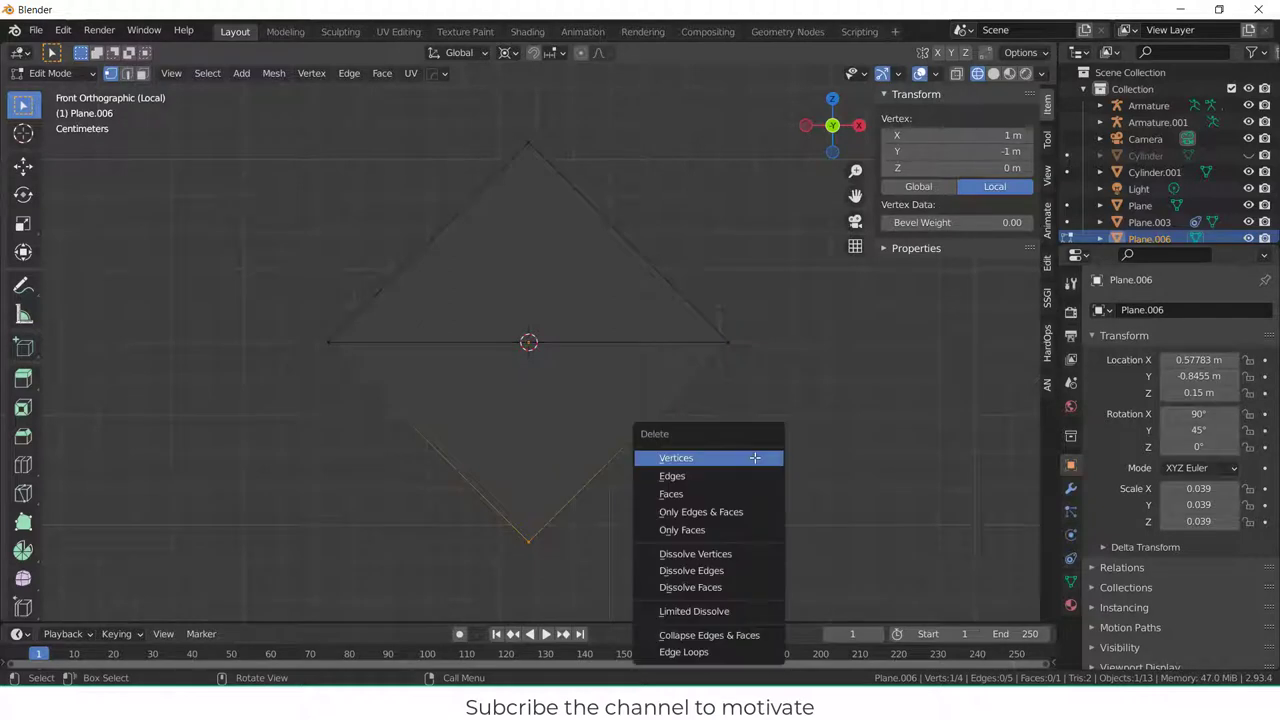
click(755, 458)
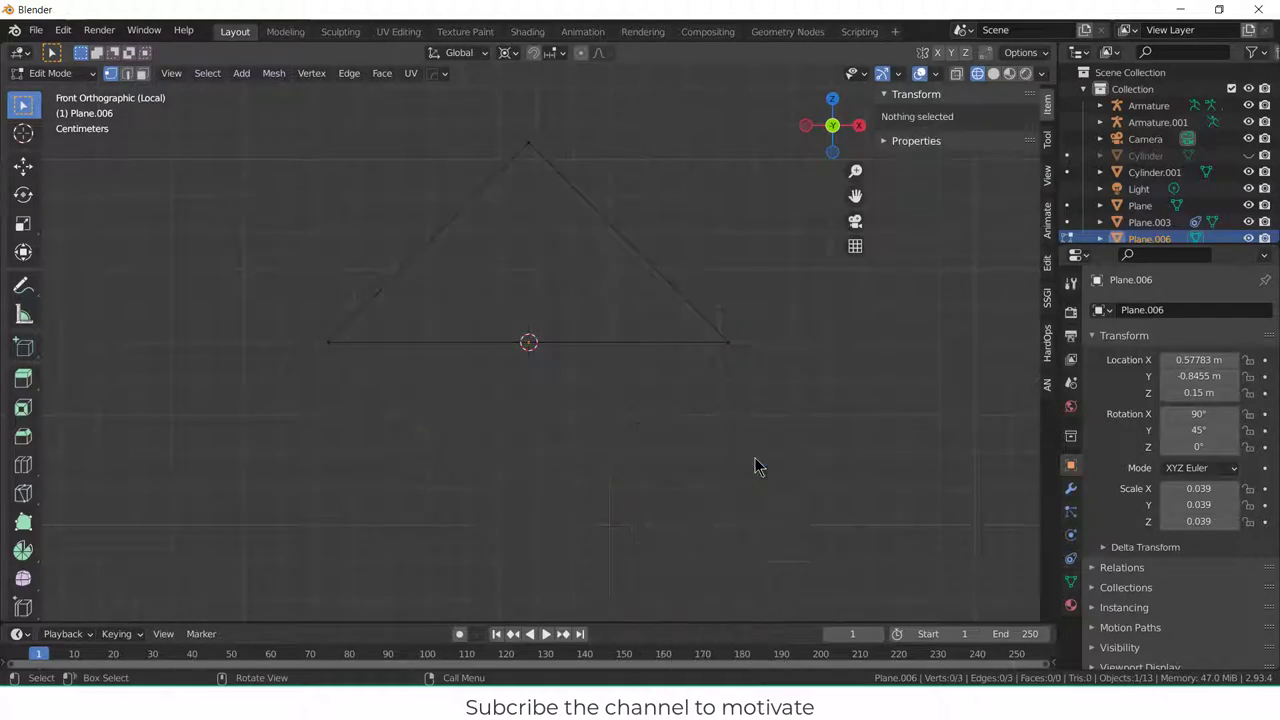
key(Tab)
key(Tab)
key(Tab)
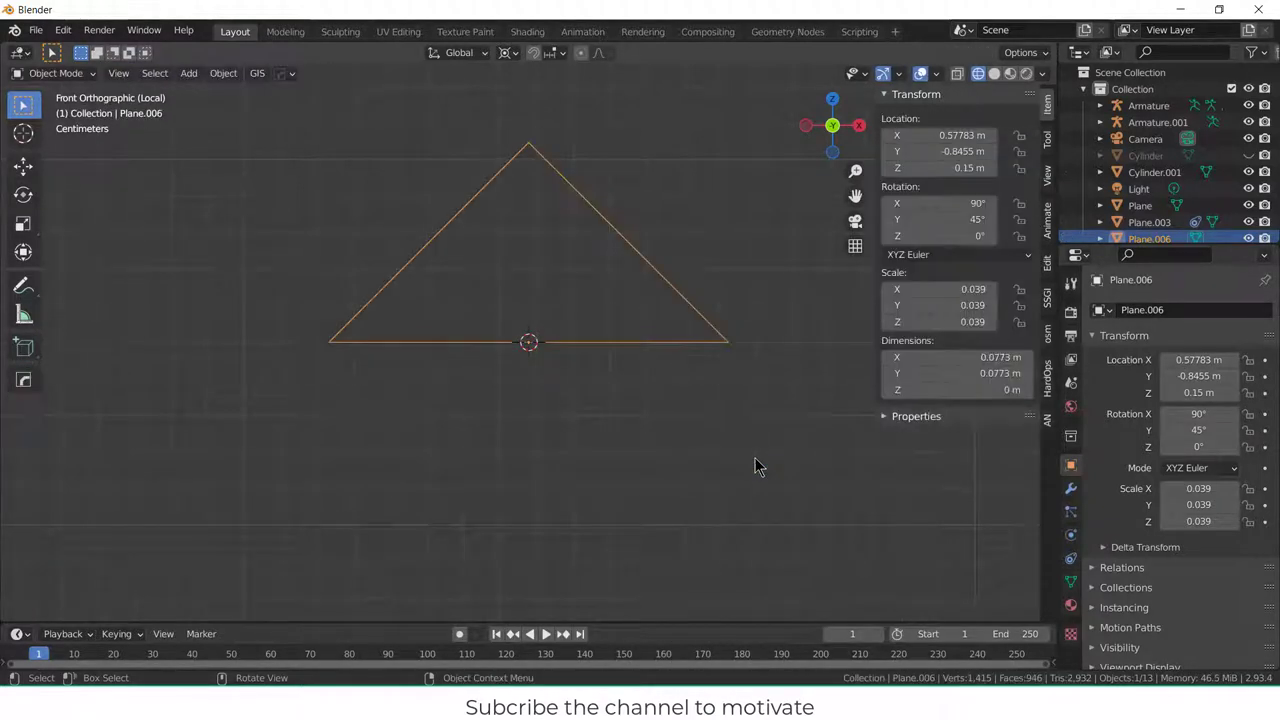
- Move the triangle straight up along Z to 0.20382 m
key(g)
key(z)
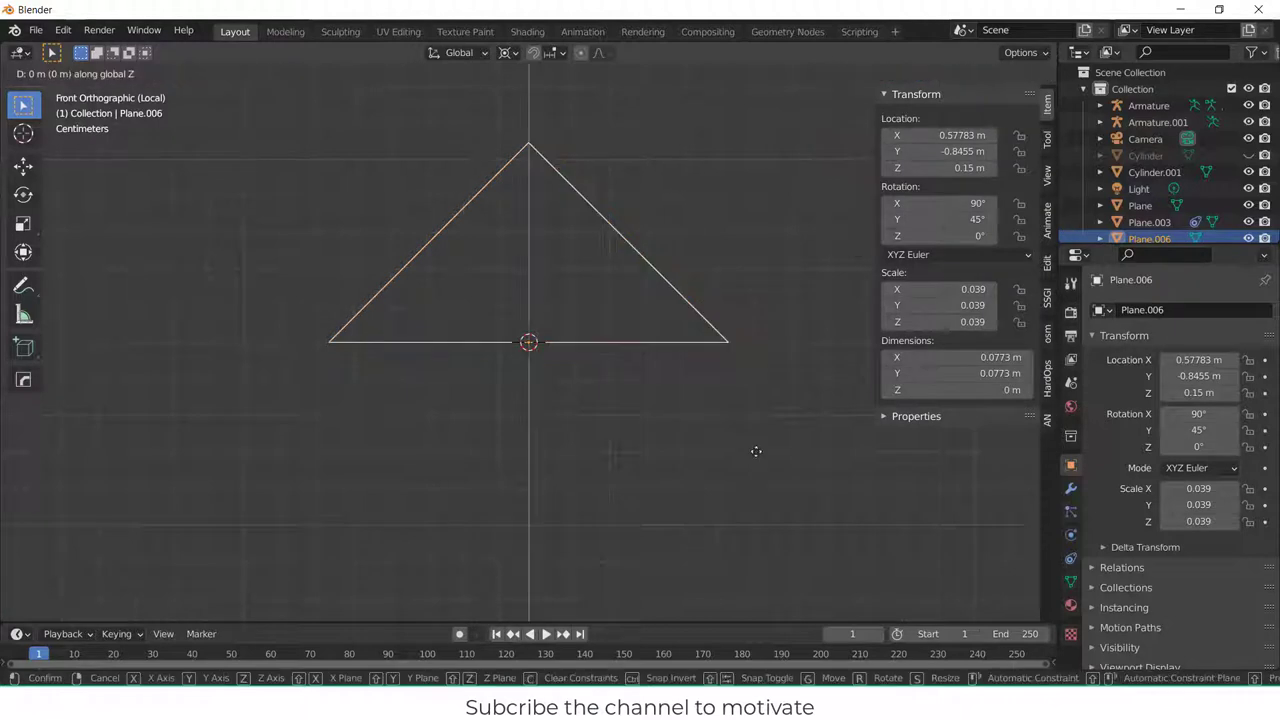
click(757, 269)
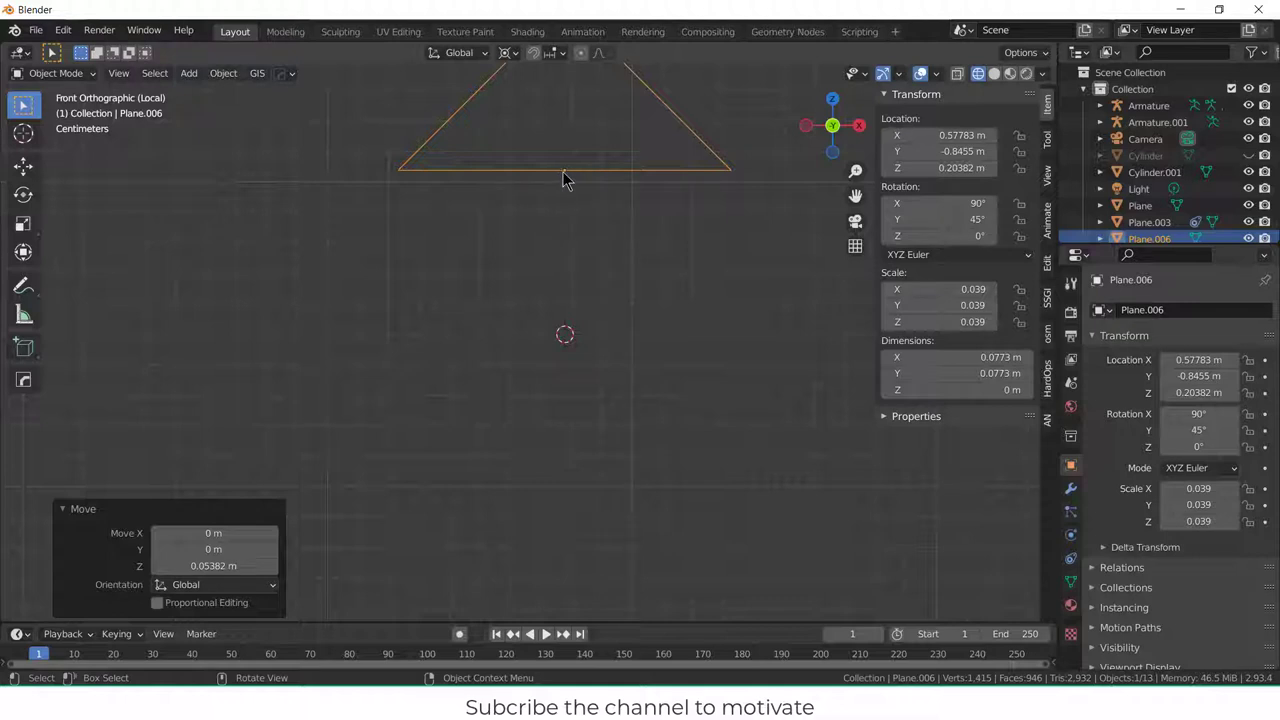
key(Tab)
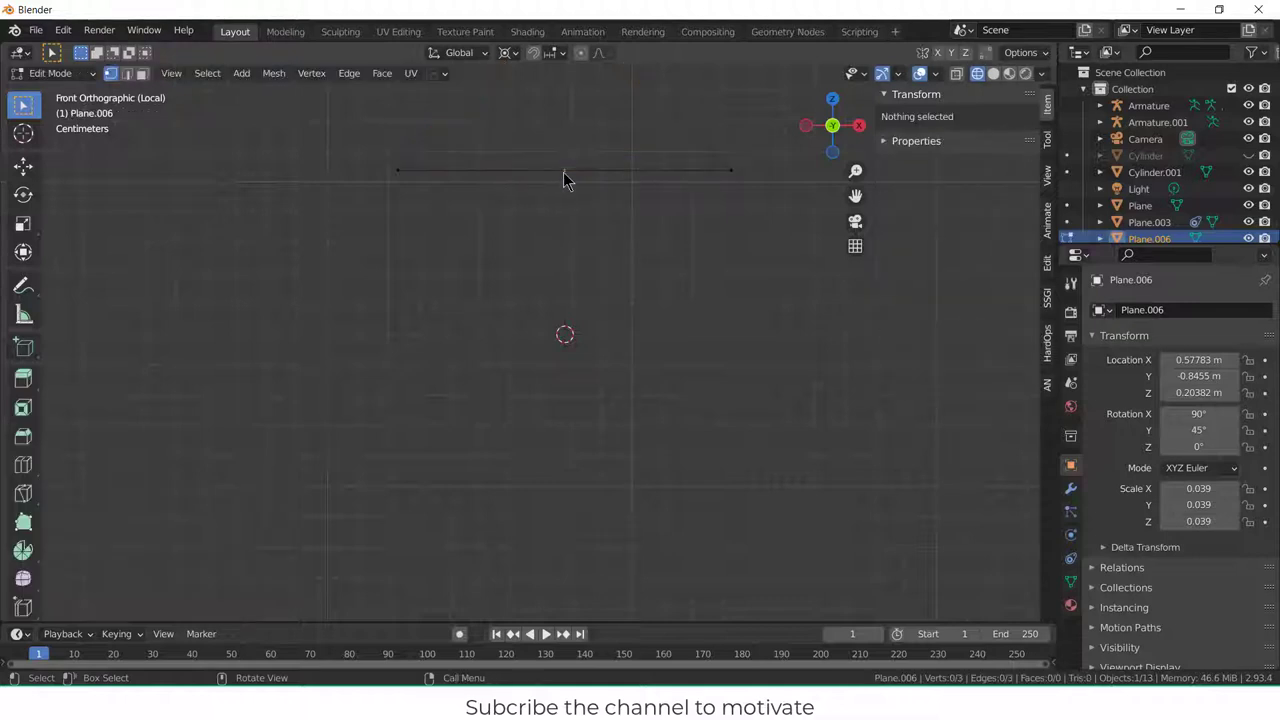
key(Tab)
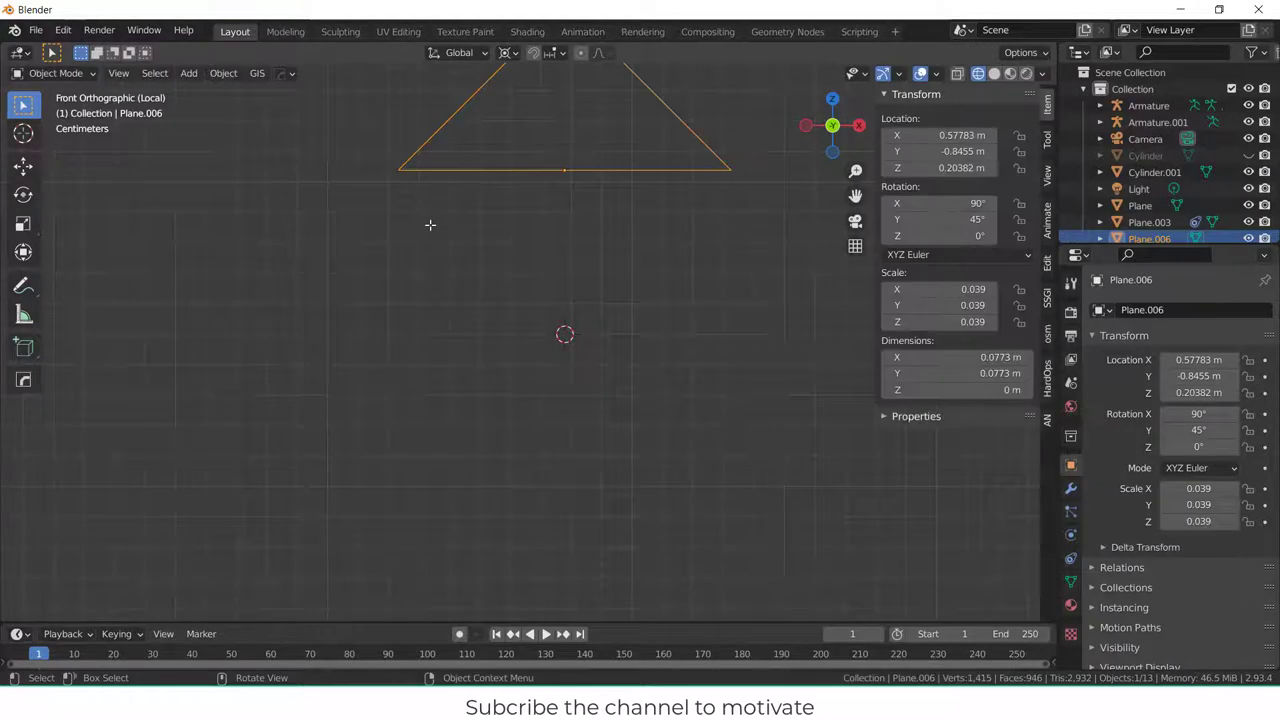
- Set Plane.006's origin to the 3D cursor below the triangle
click(223, 73)
mouse_move(250, 109)
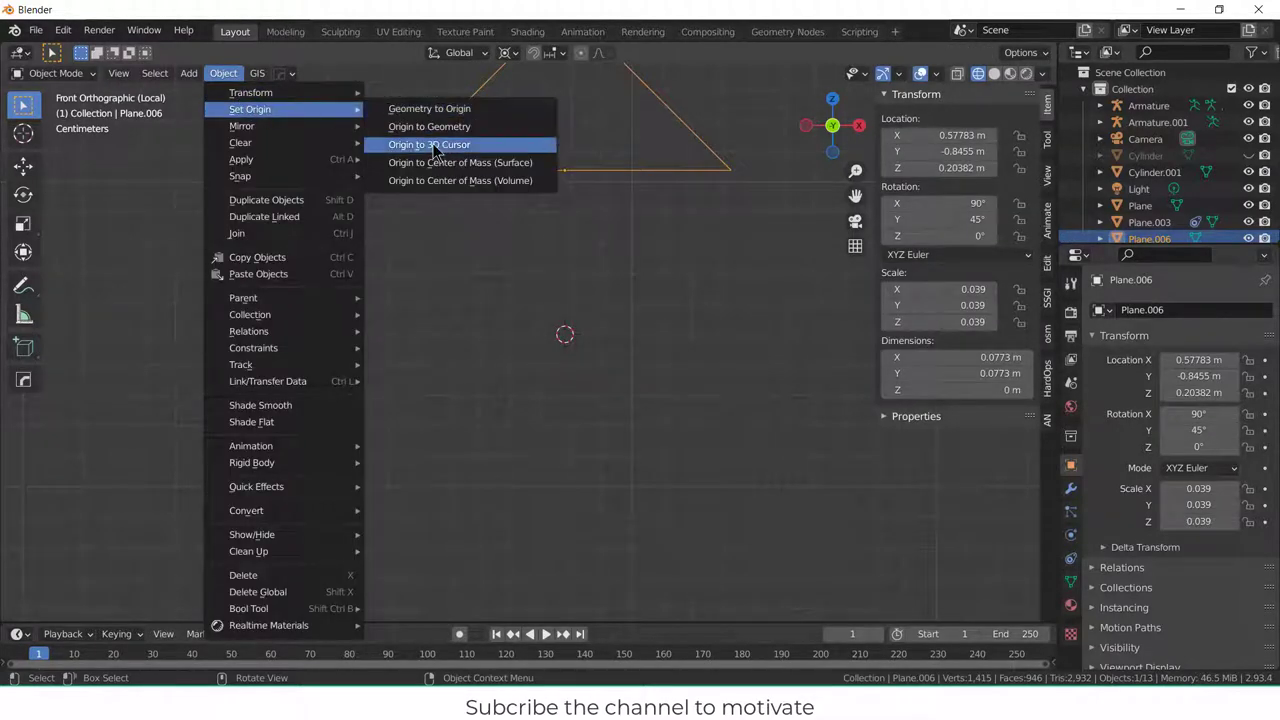
click(430, 144)
scroll(616, 334, down, 5)
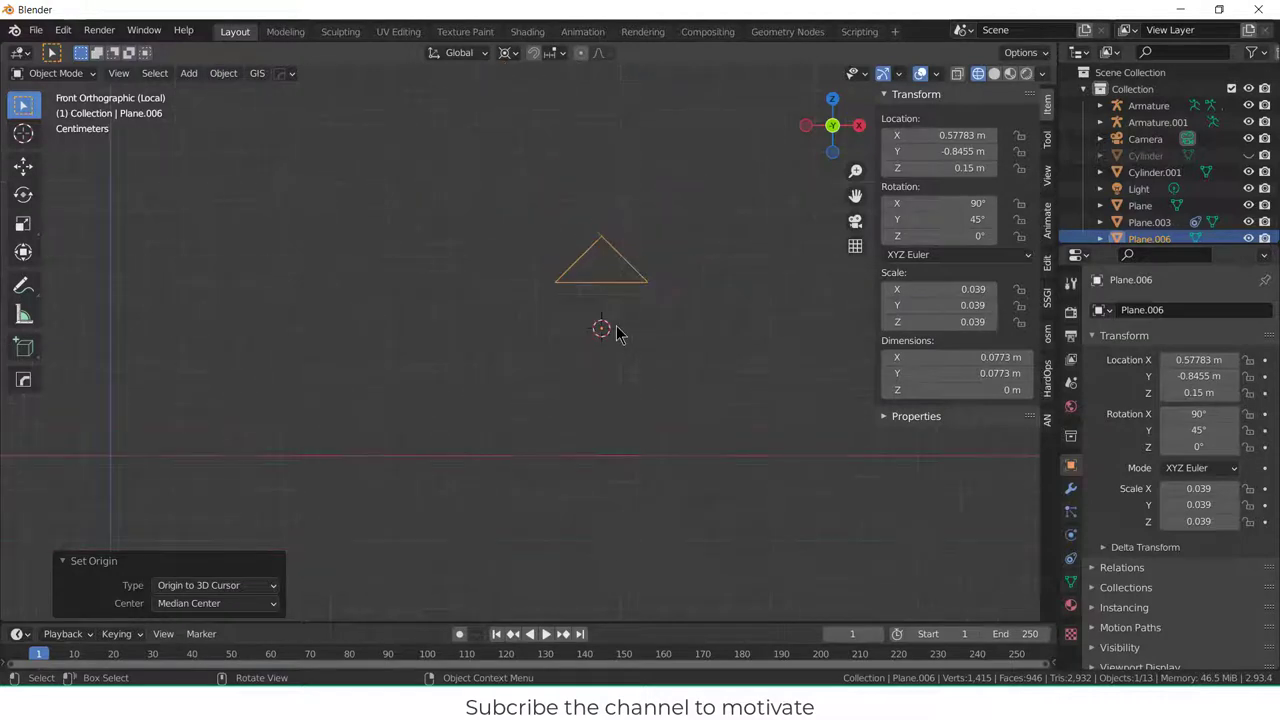
key(Tab)
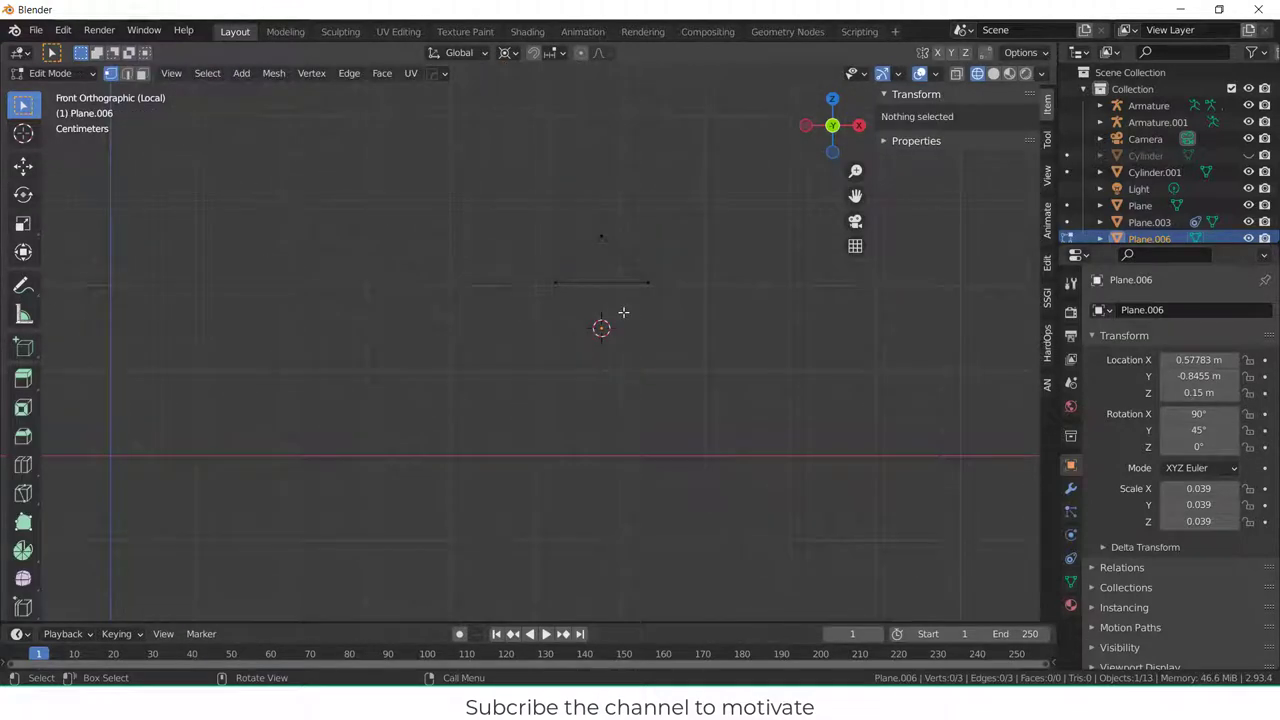
key(Tab)
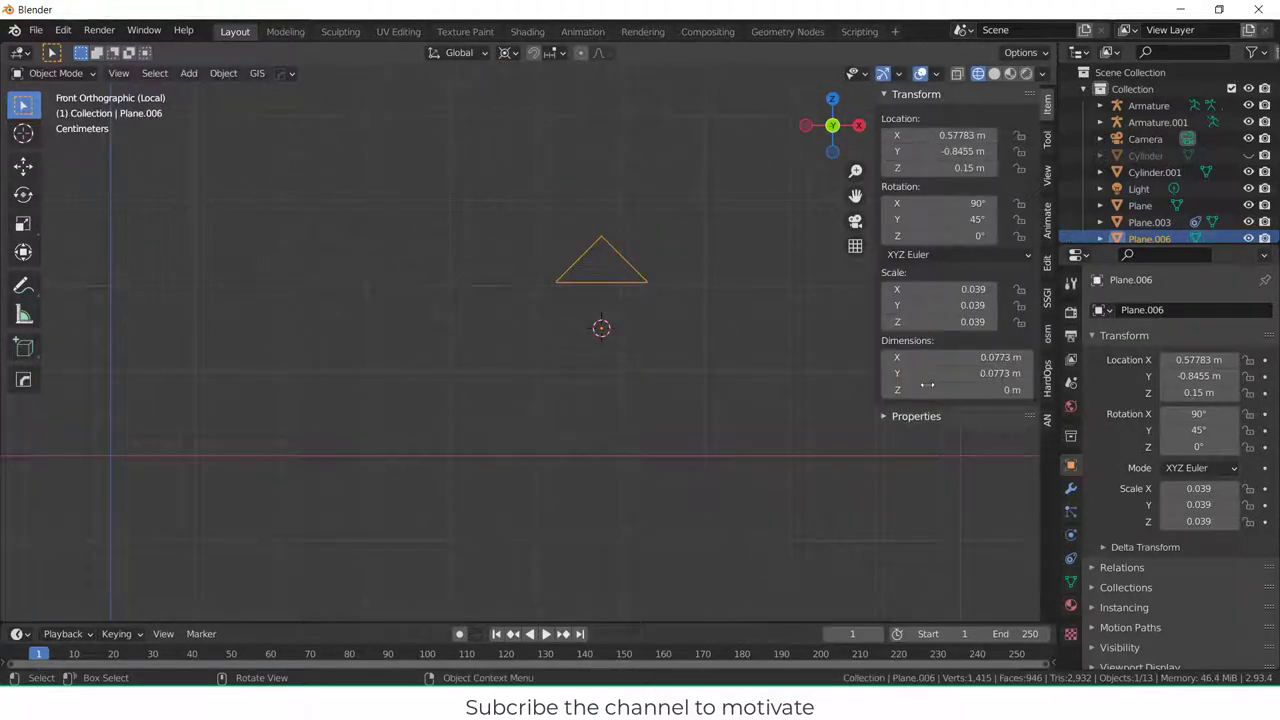
click(1070, 487)
- Add a Screw modifier to Plane.006 around the X axis with 2.5 m screw, forming a spiral
click(1163, 309)
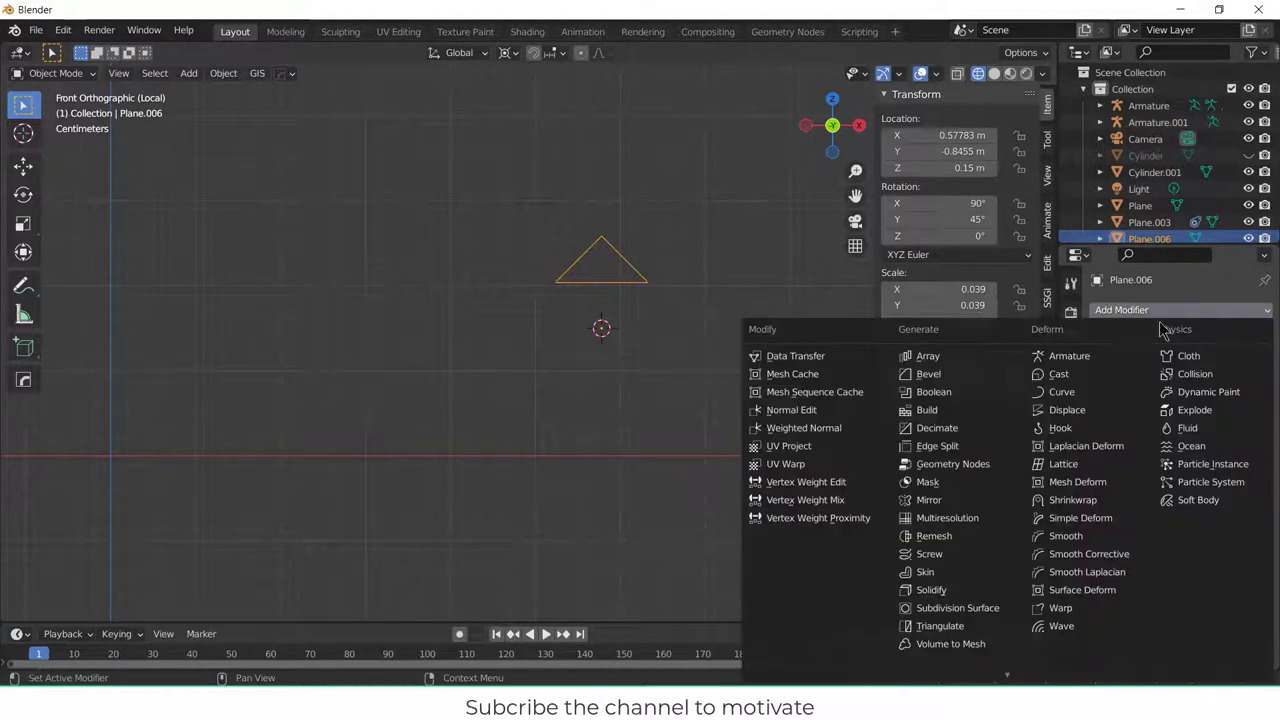
click(929, 554)
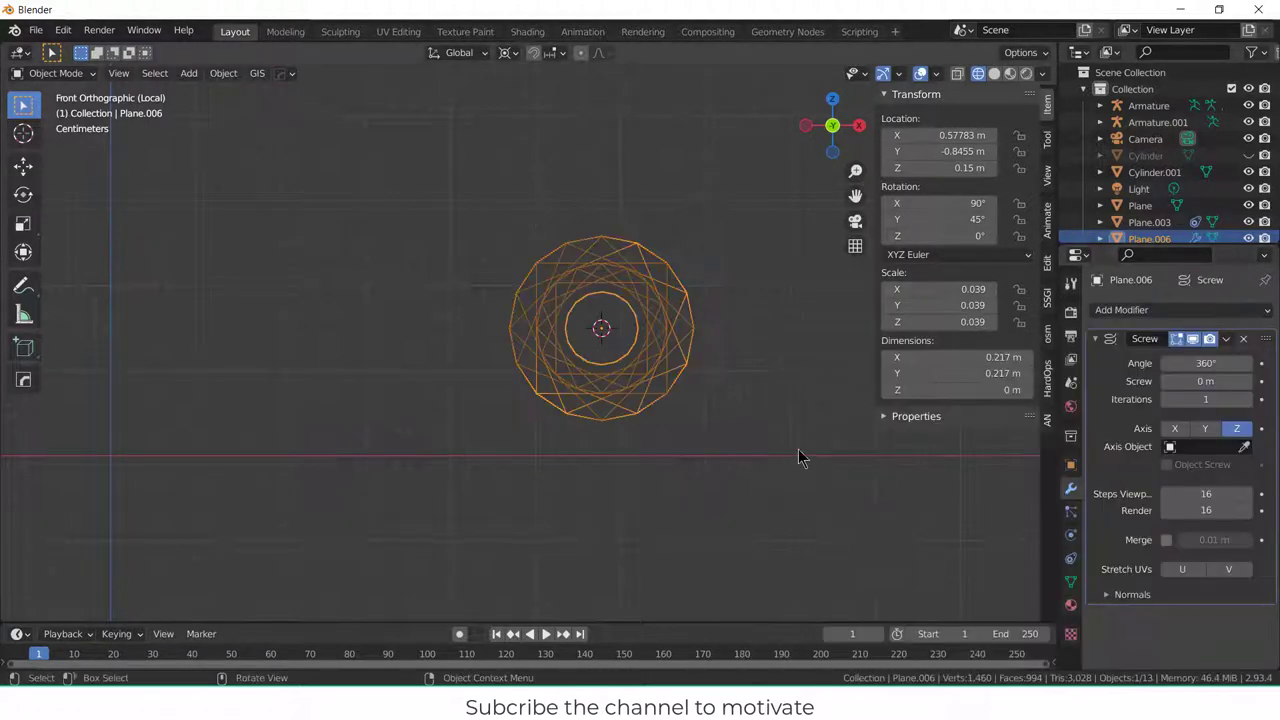
click(1214, 429)
click(1176, 429)
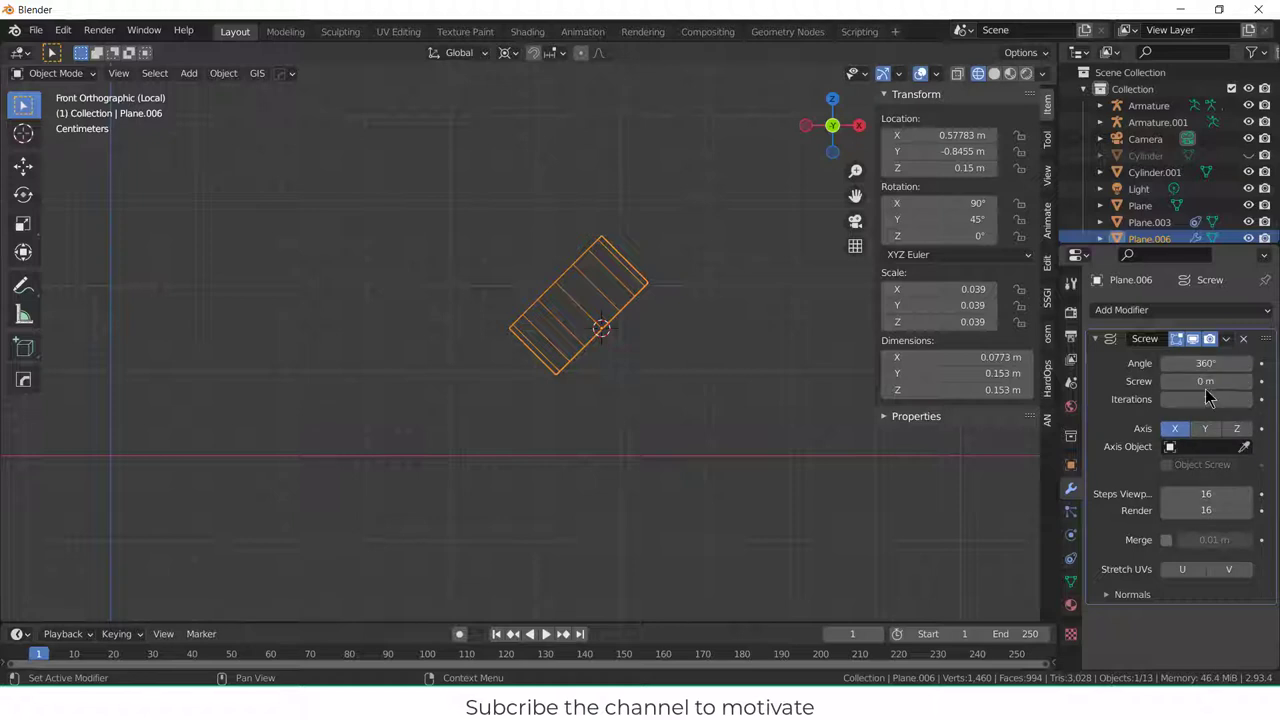
drag(1205, 381, 1250, 381)
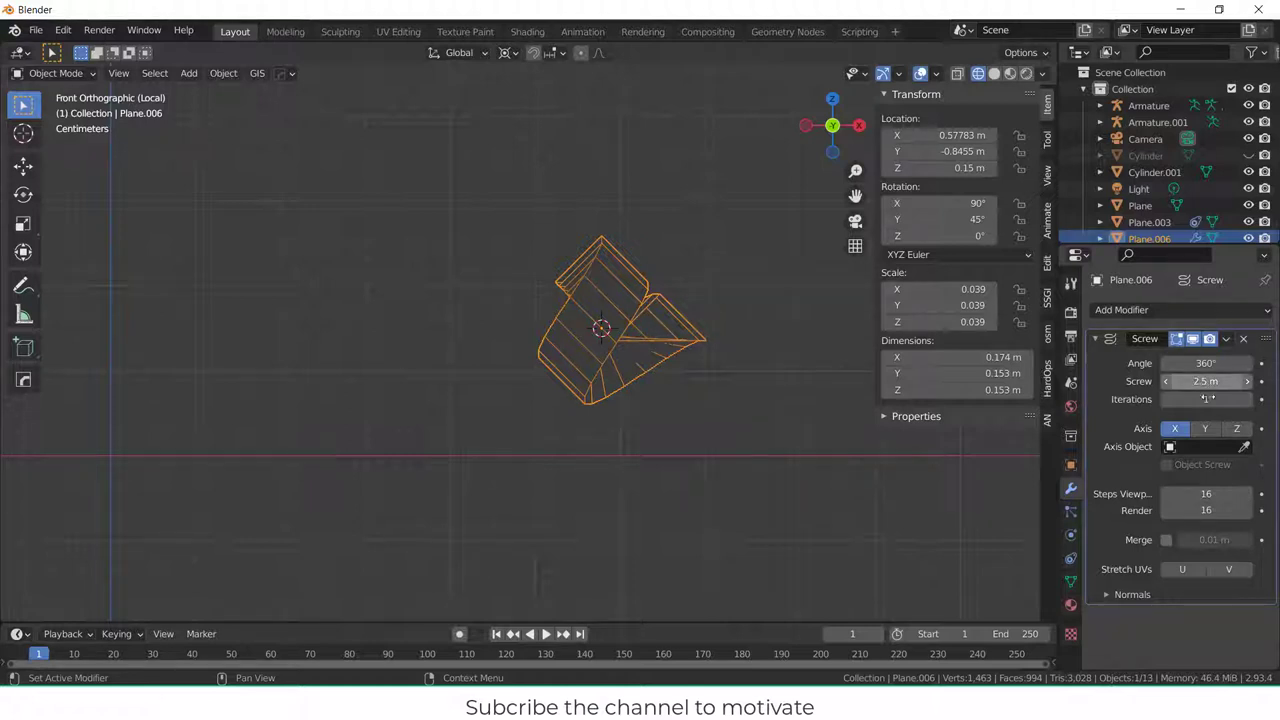
middle_drag(605, 355, 395, 310)
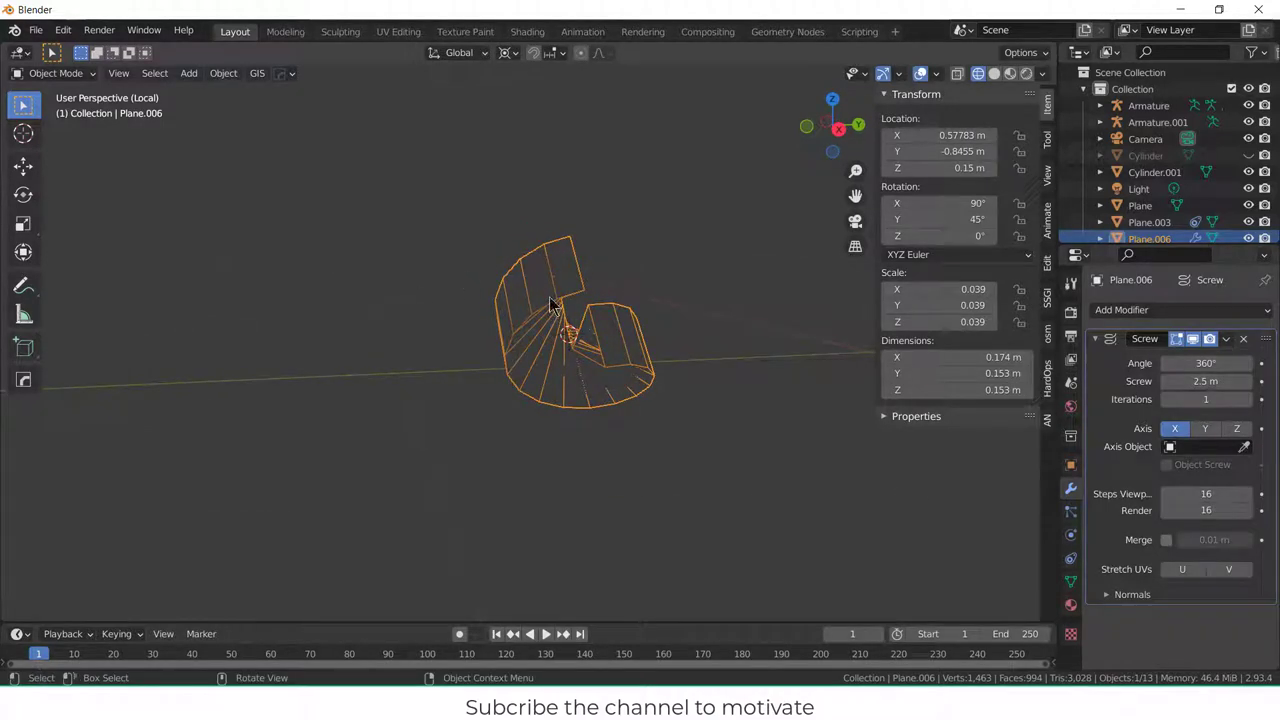
- Apply all transforms to the triangle profile and switch to front view
key(ctrl+a)
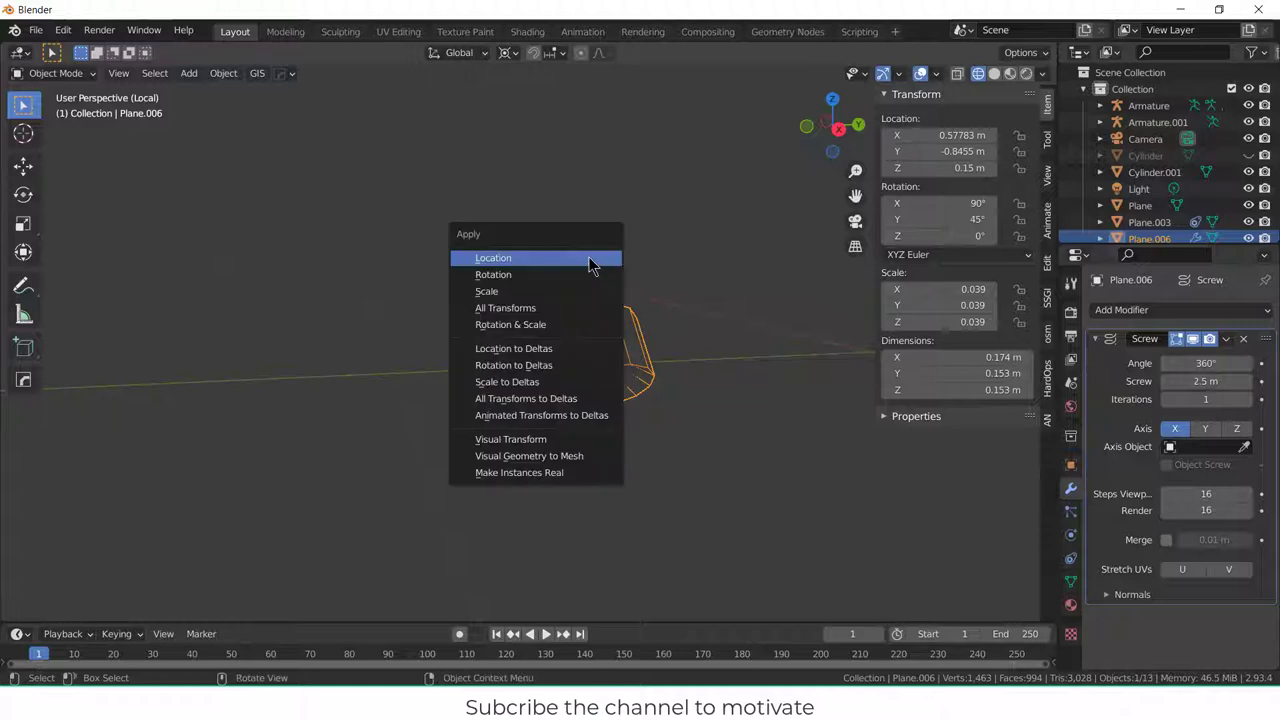
click(581, 312)
middle_drag(583, 314, 741, 325)
key(KP_1)
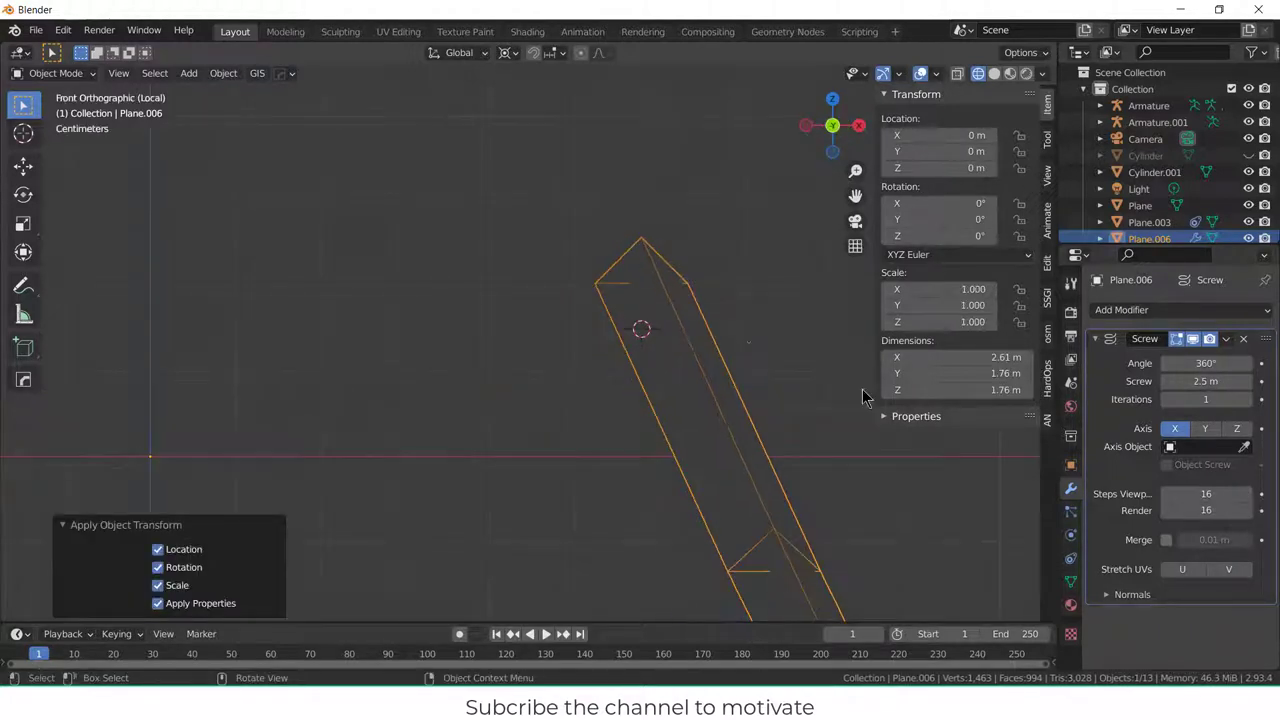
- Delete the Screw modifier, leaving the bare triangle
click(1207, 430)
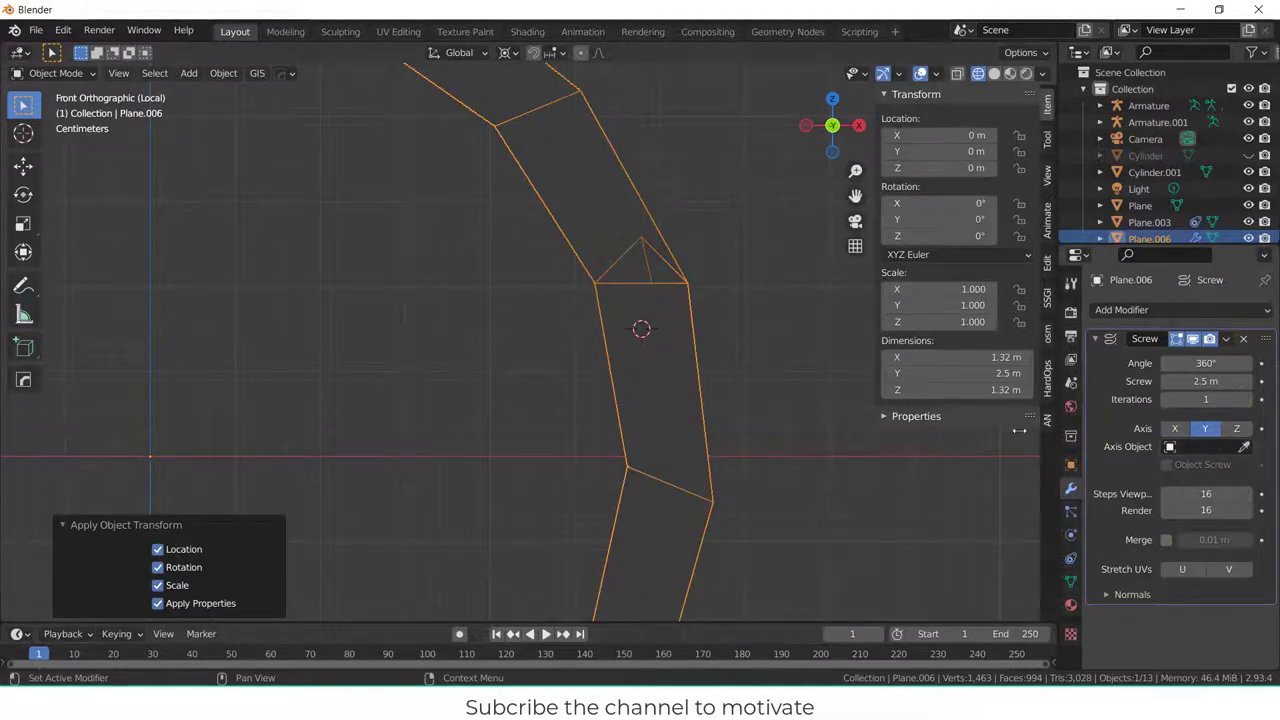
scroll(472, 314, down, 4)
scroll(472, 317, up, 1)
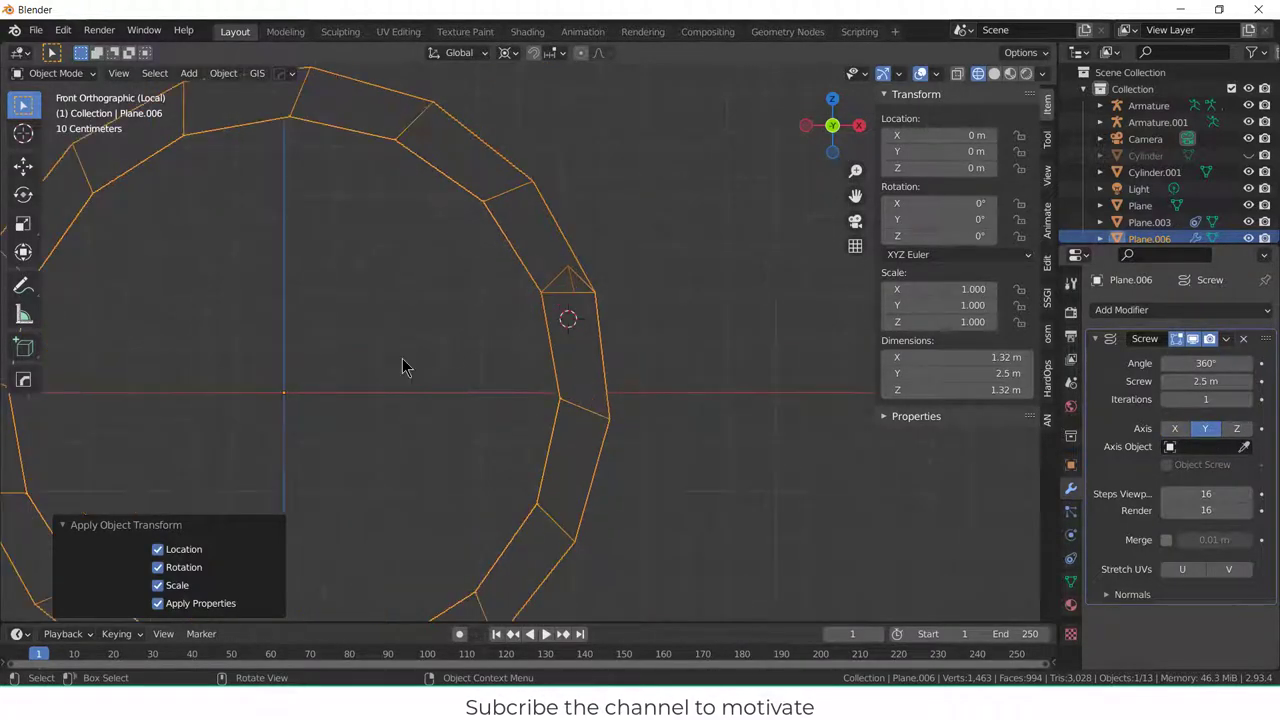
click(1243, 341)
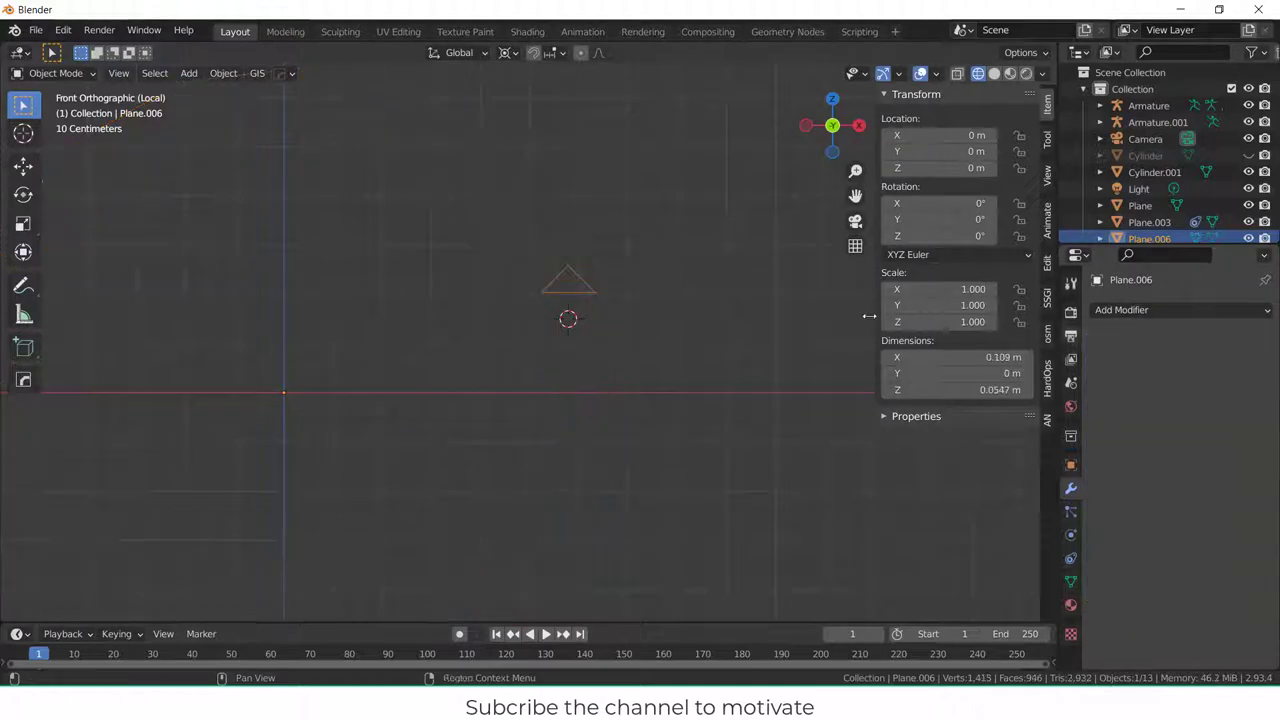
- Set the triangle profile's origin to the 3D cursor
click(232, 74)
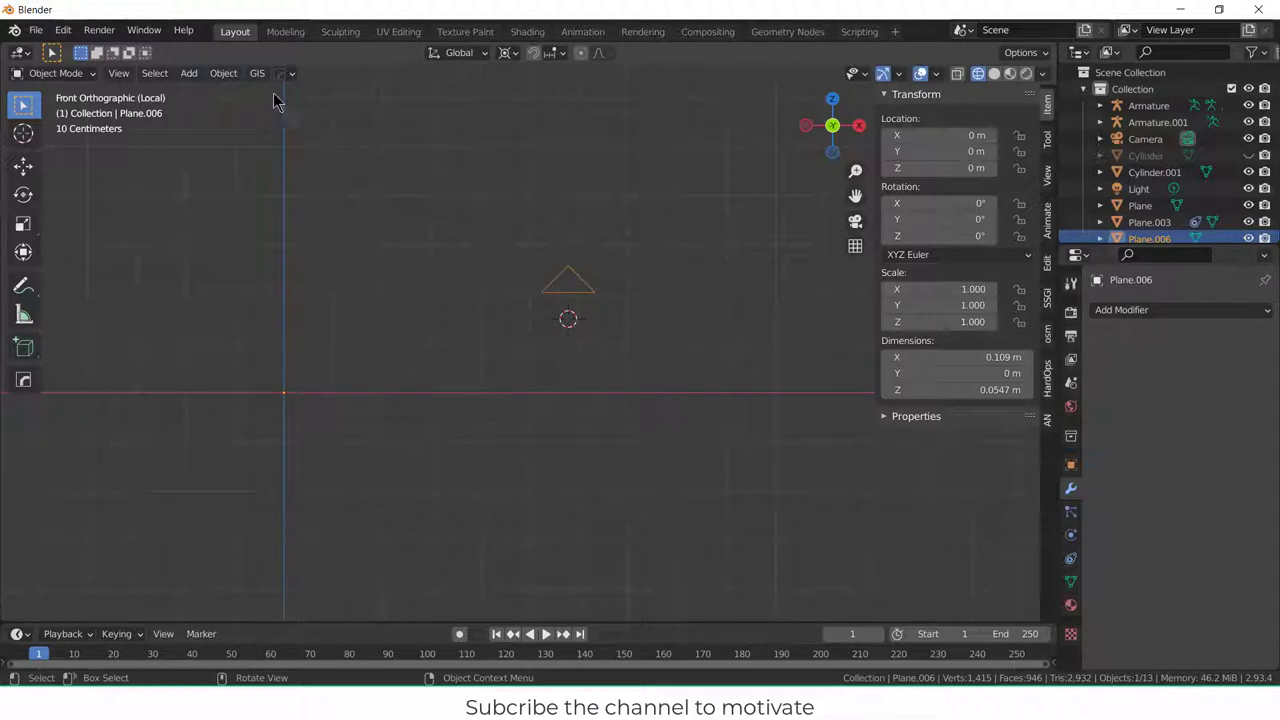
click(224, 74)
mouse_move(240, 110)
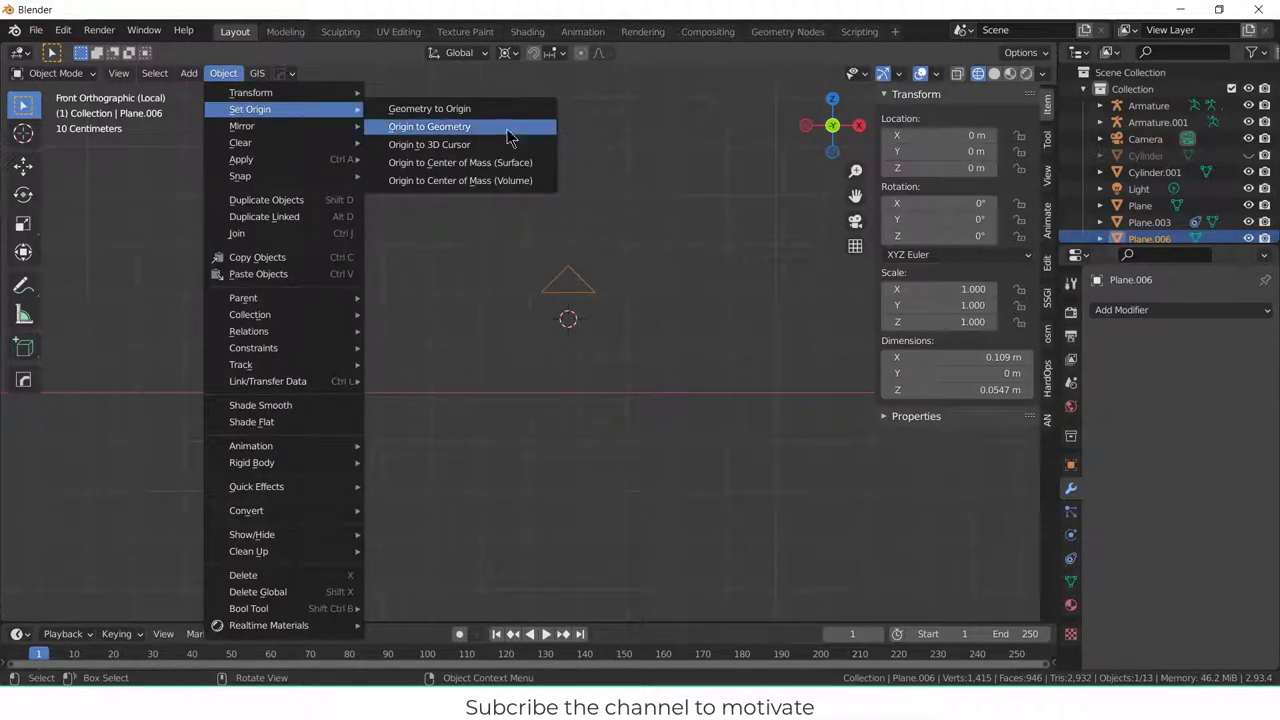
click(484, 151)
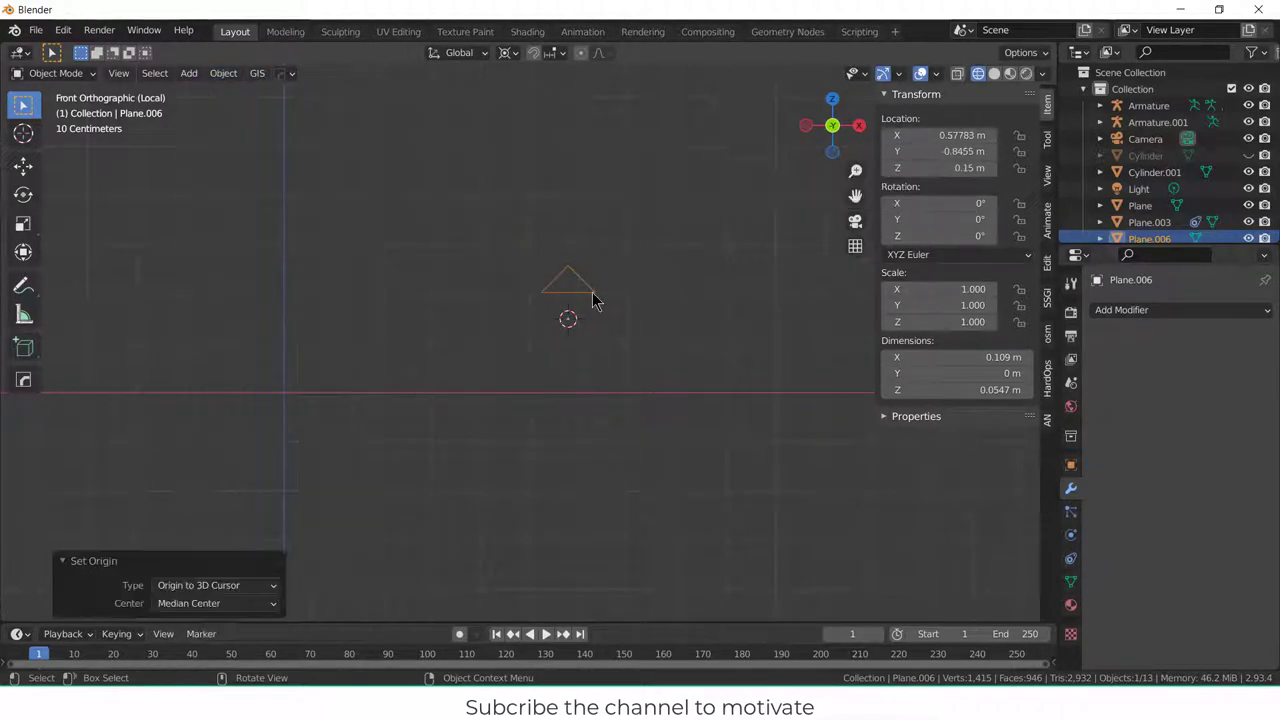
- Add a Screw modifier around X with a 0.11 m screw pitch
click(1176, 311)
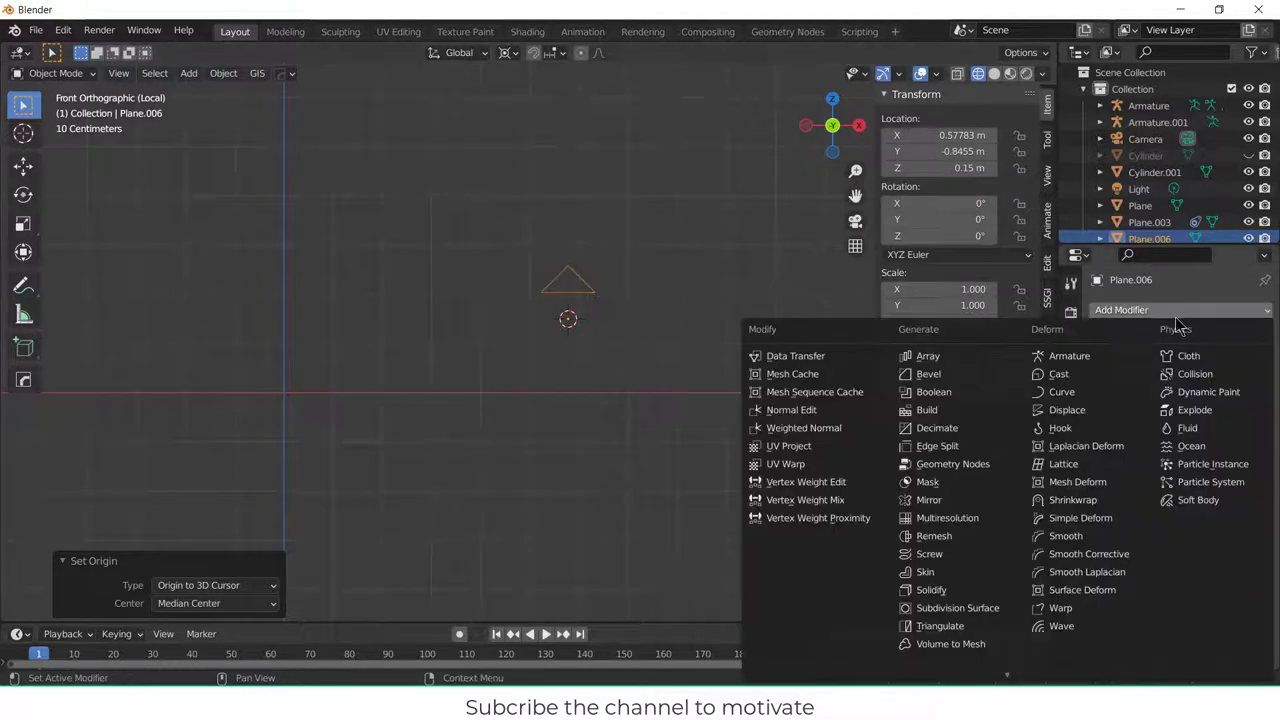
click(935, 554)
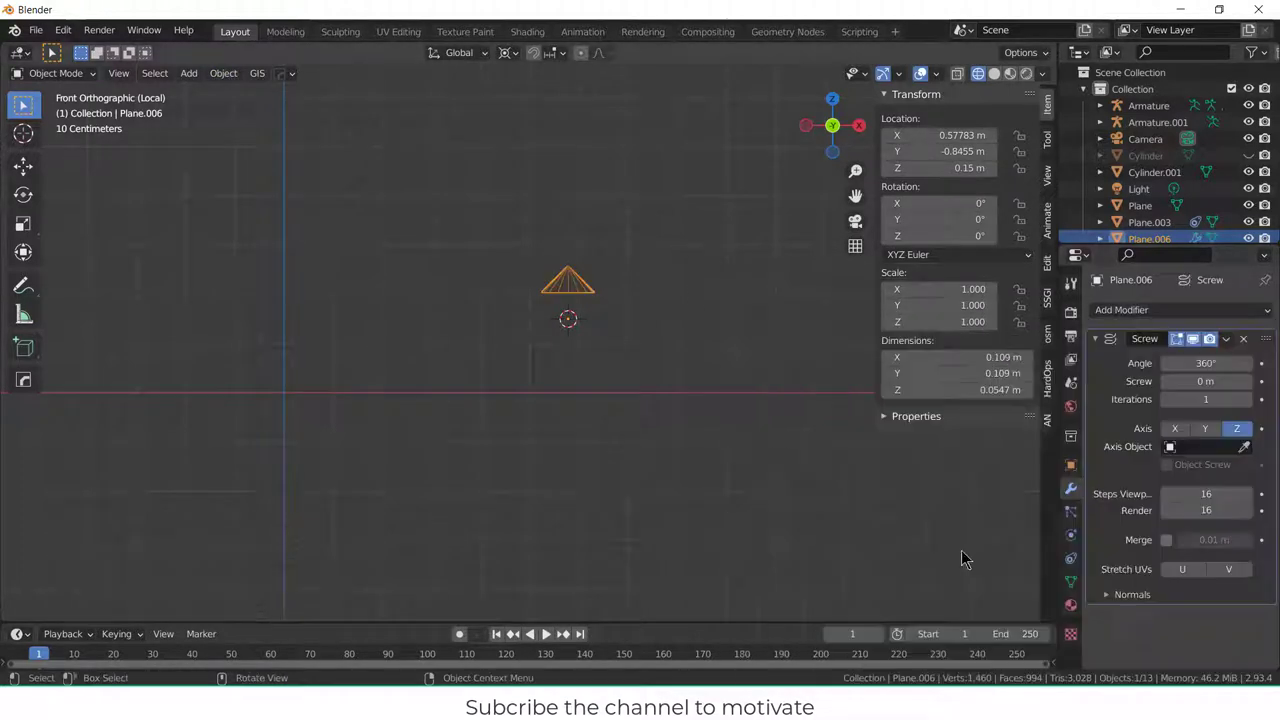
click(1205, 430)
click(1175, 428)
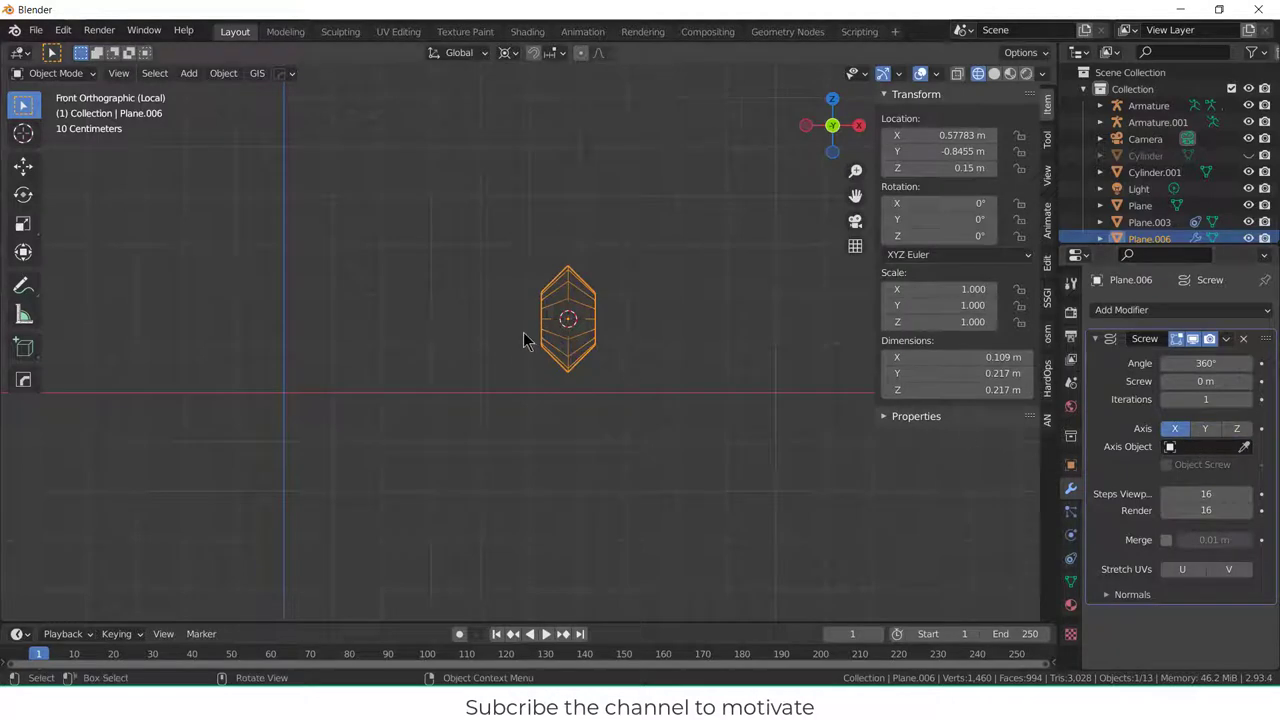
scroll(526, 340, up, 4)
mouse_move(1210, 381)
mouse_down()
mouse_move(1240, 381)
mouse_move(1180, 381)
mouse_move(1216, 381)
mouse_up()
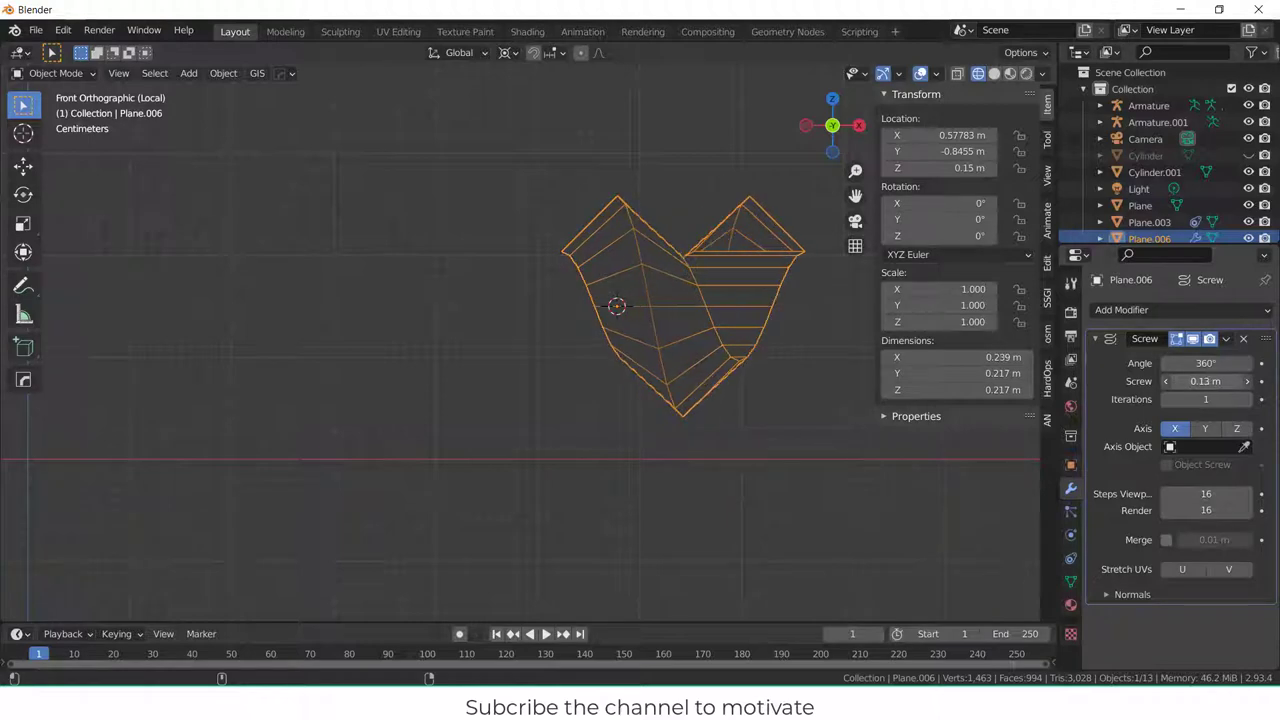
middle_drag(640, 420, 790, 420)
drag(1205, 381, 1201, 381)
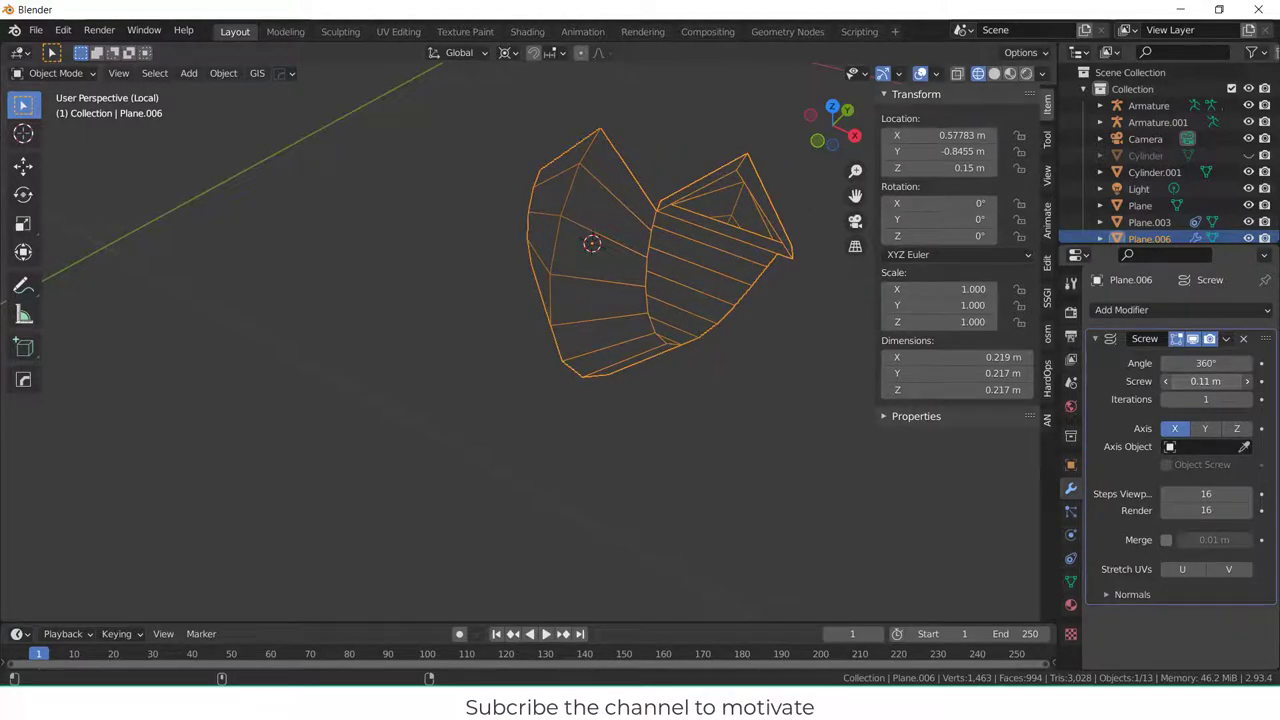
middle_drag(689, 331, 732, 390)
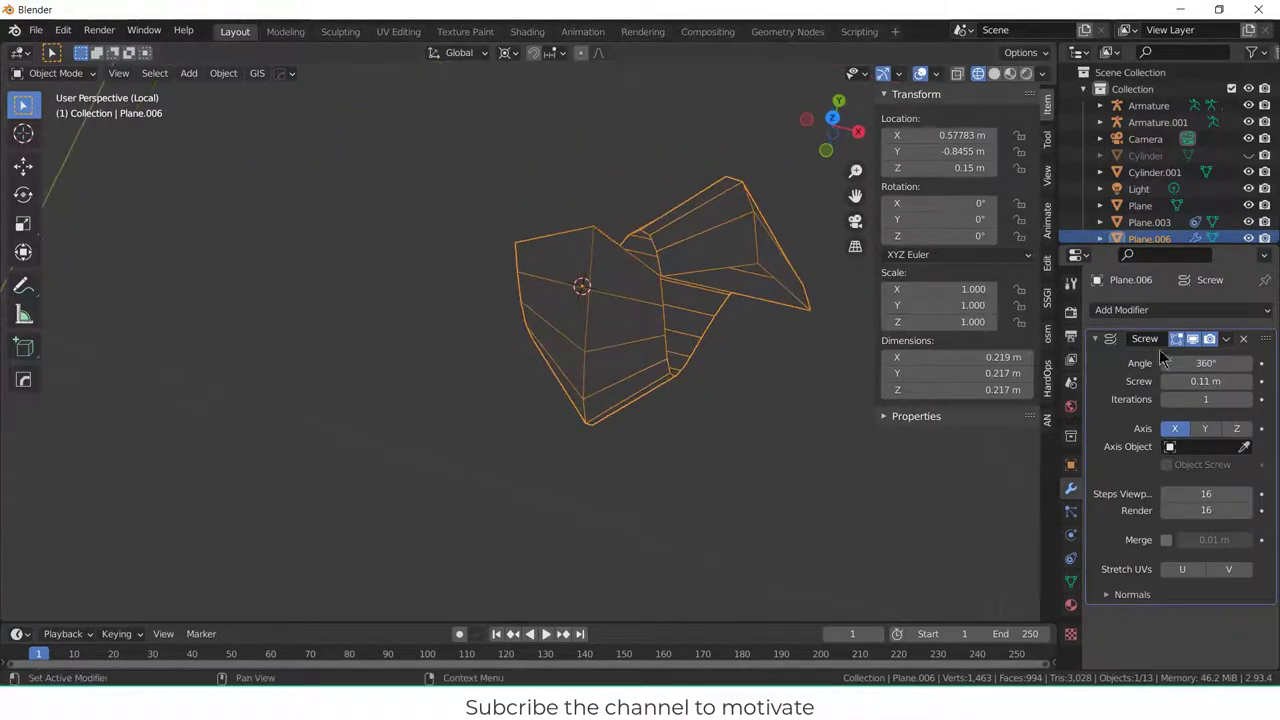
- Raise the screw iterations and view the rod beside the scissor lift
click(1247, 399)
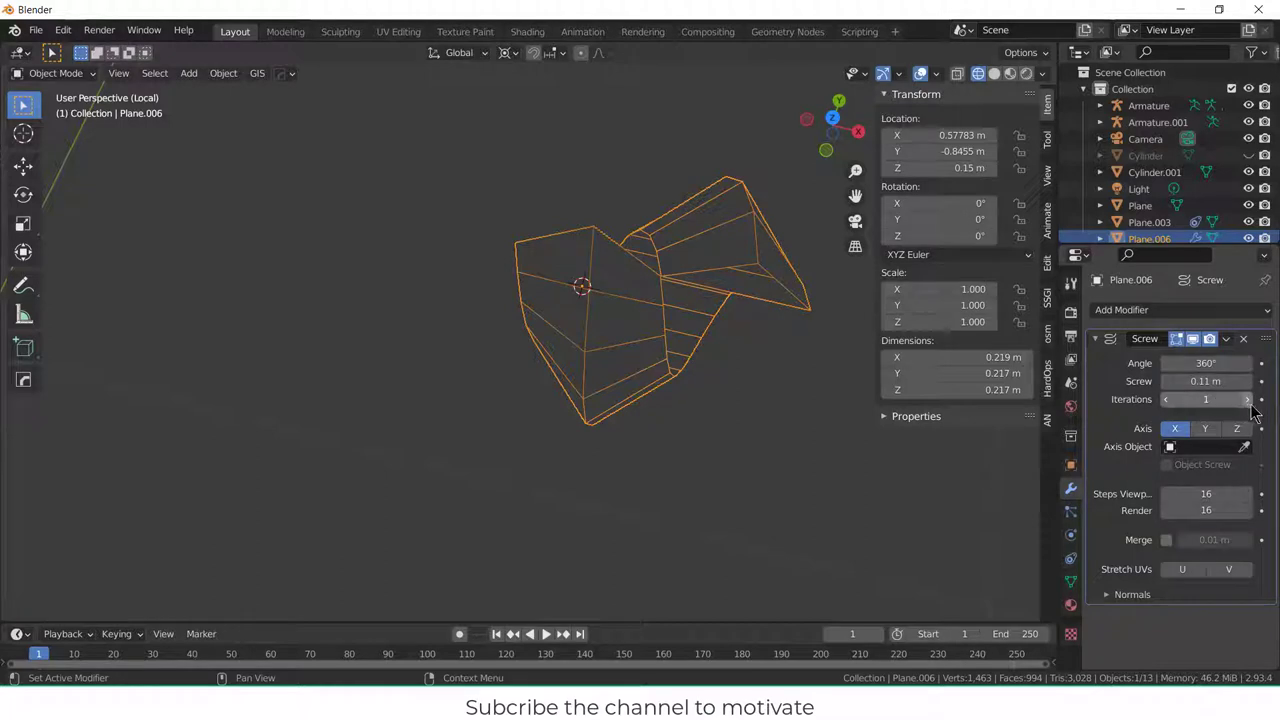
click(1247, 399)
click(1247, 399)
click(1247, 399)
click(1247, 399)
click(1247, 399)
click(1247, 399)
scroll(658, 420, down, 2)
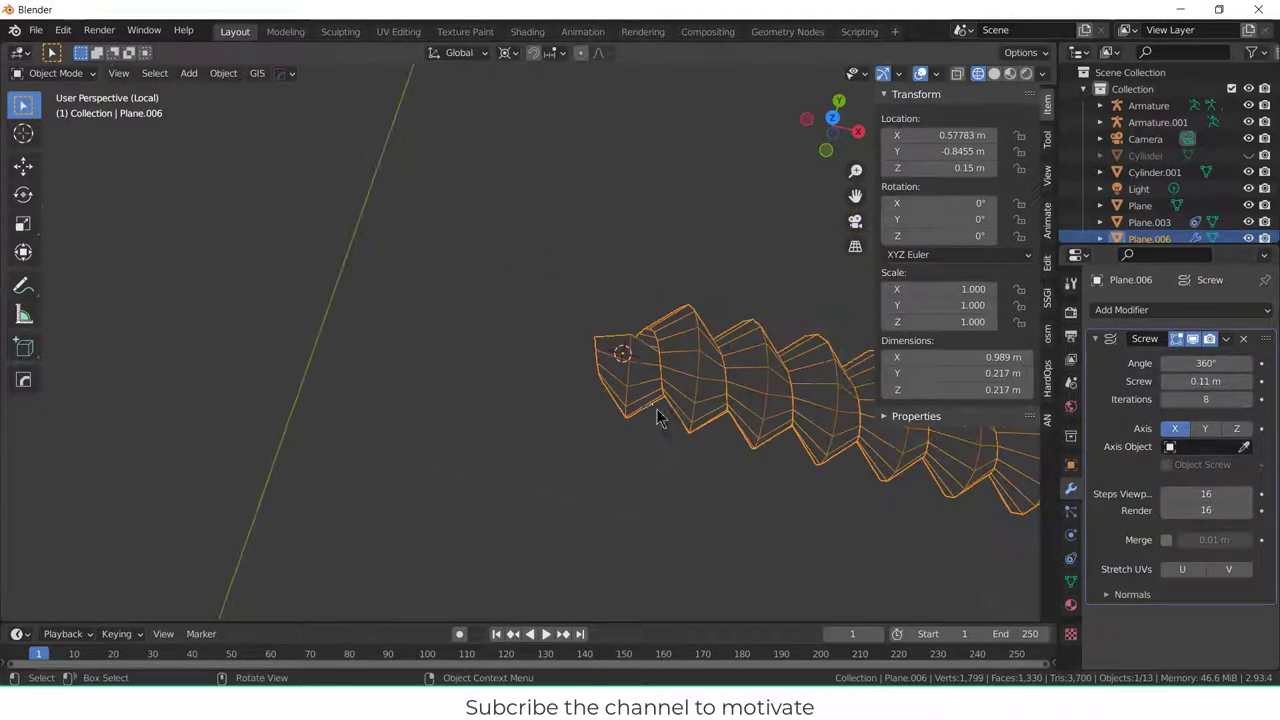
key(KP_1)
scroll(672, 386, down, 3)
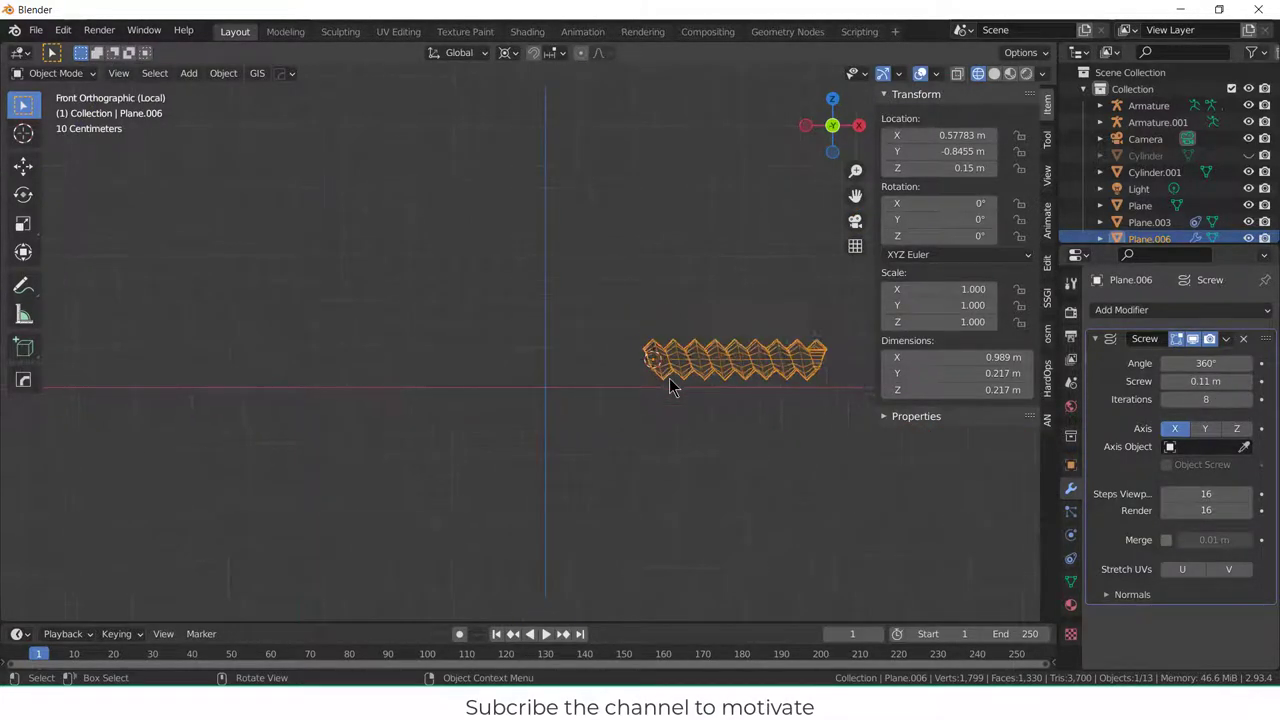
key(KP_Divide)
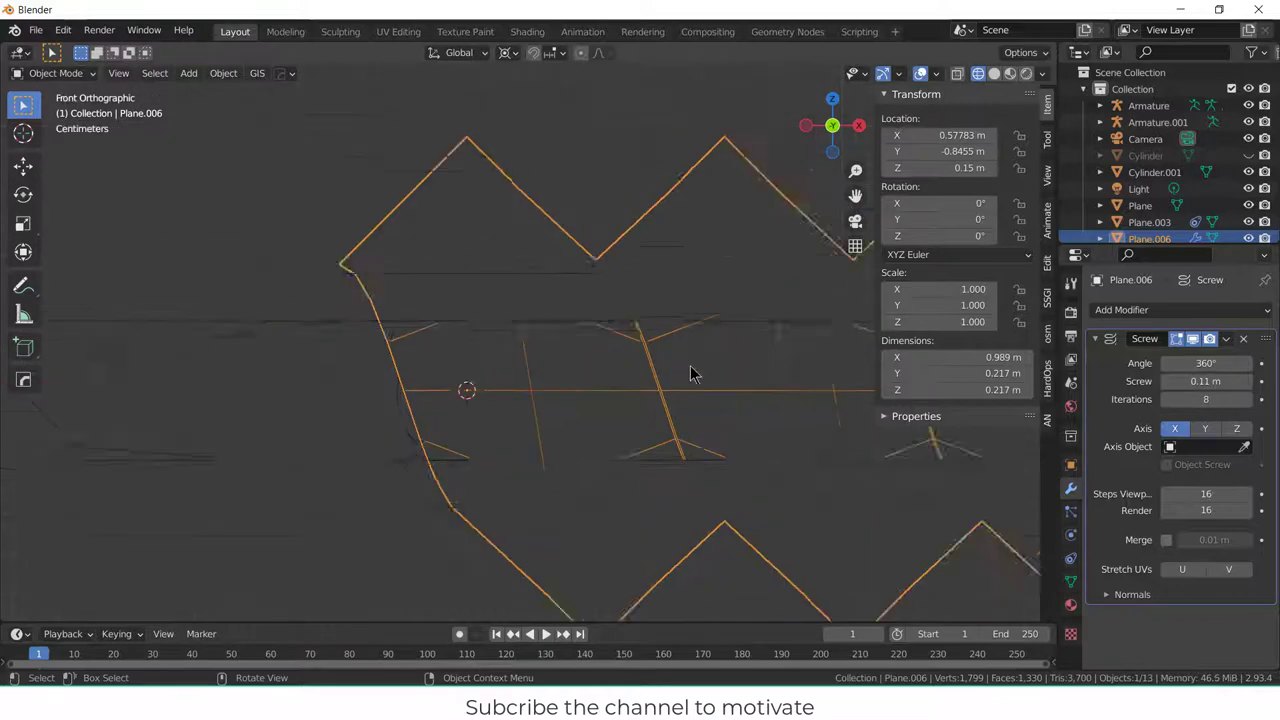
scroll(690, 372, down, 3)
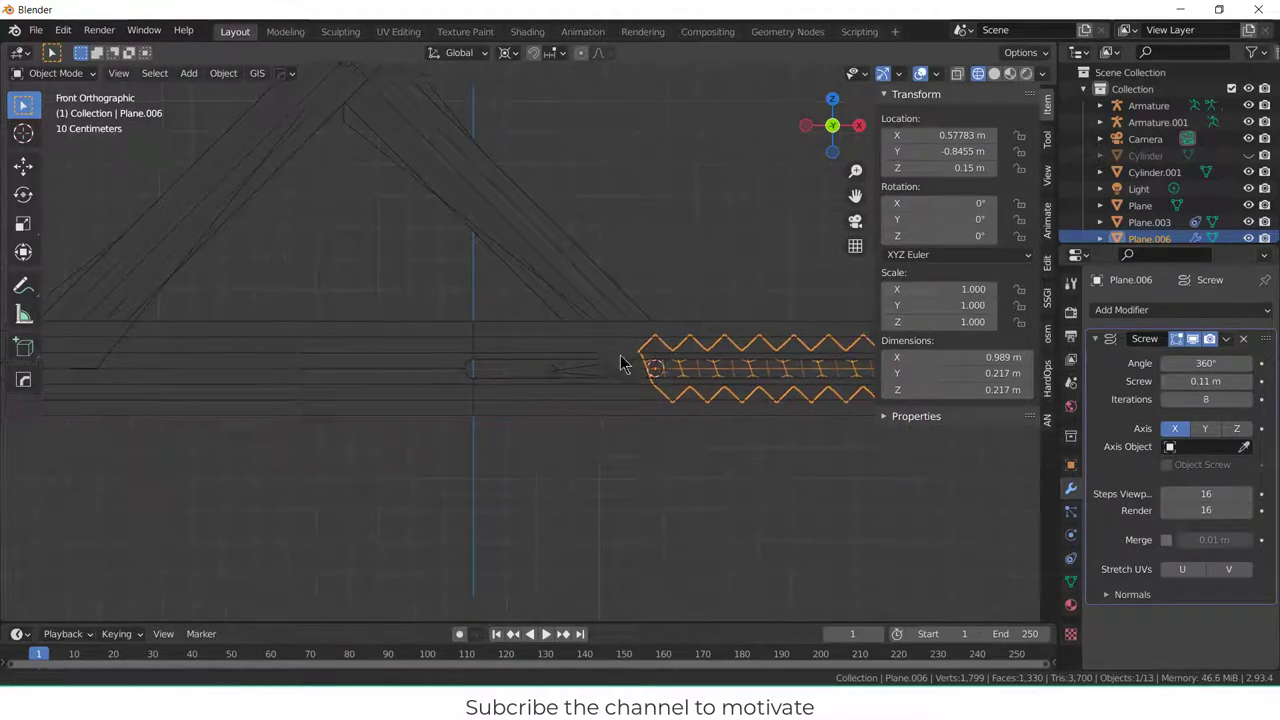
shift+middle_drag(623, 363, 377, 335)
scroll(371, 343, down, 3)
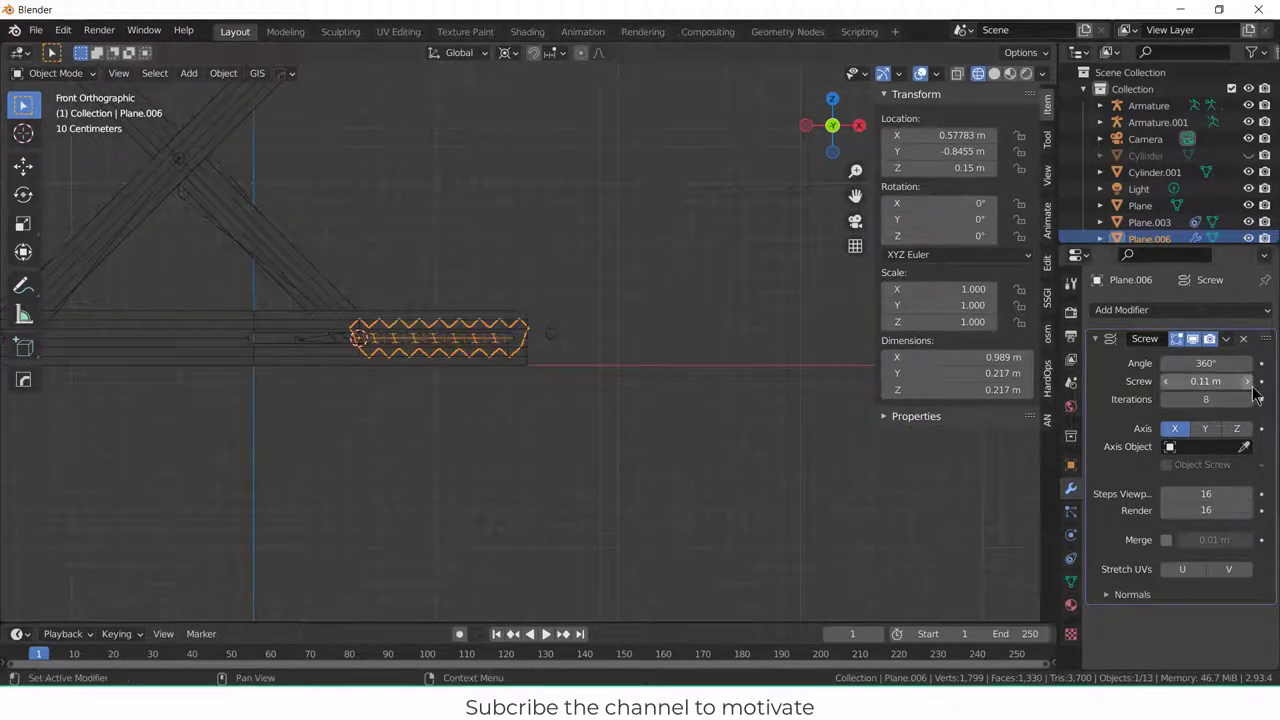
- Set the Screw modifier to 50 iterations, making a 5.61 m threaded rod
drag(1250, 399, 1183, 418)
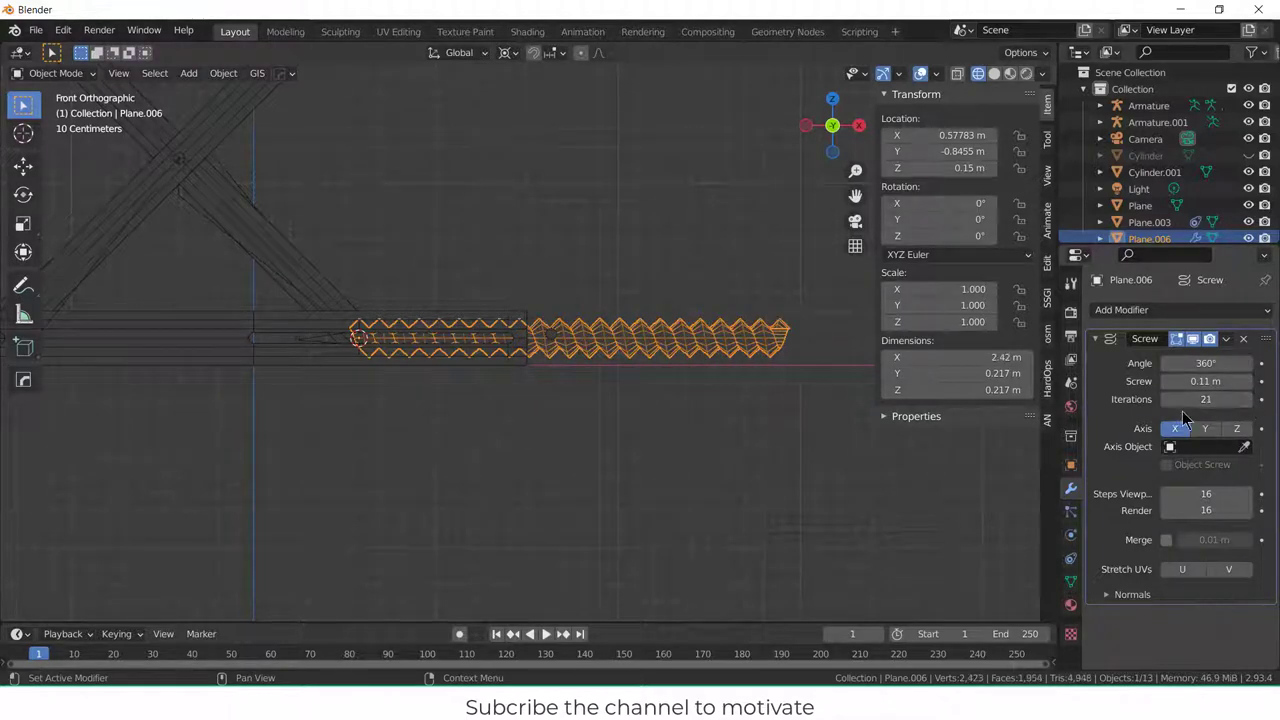
click(1200, 399)
text(50)
key(Return)
scroll(528, 357, down, 4)
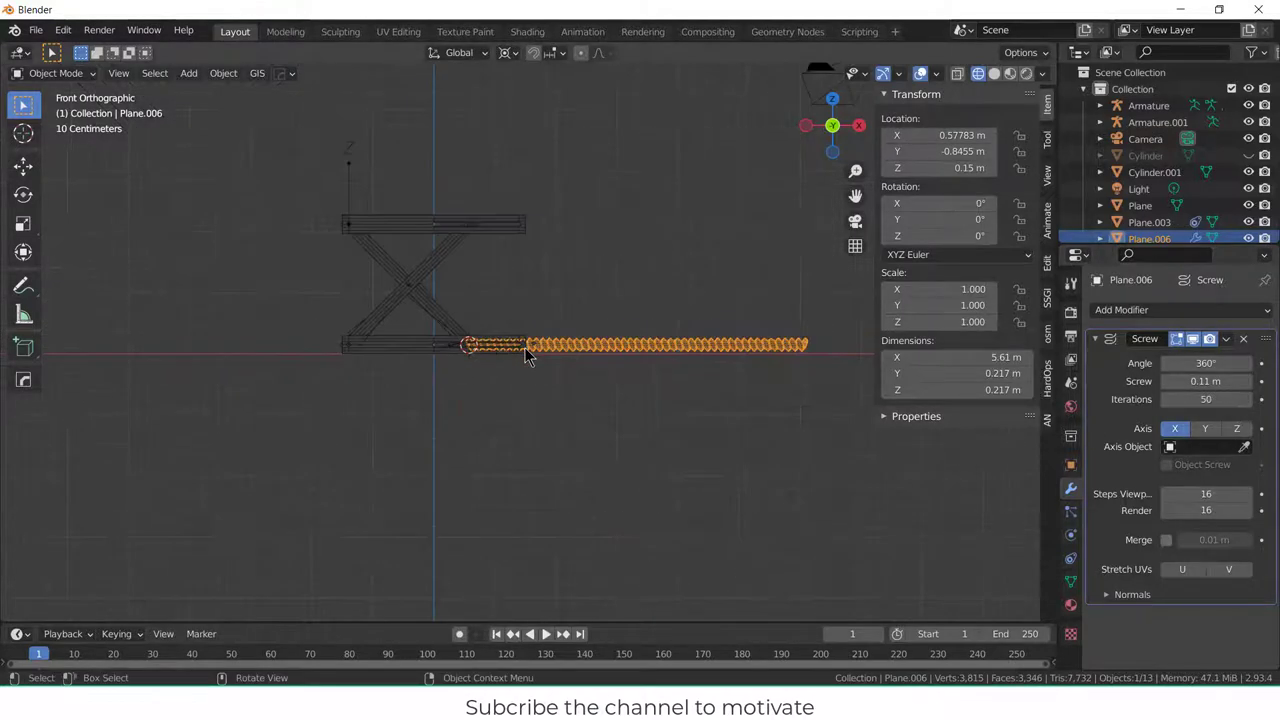
scroll(528, 357, up, 1)
scroll(528, 357, down, 2)
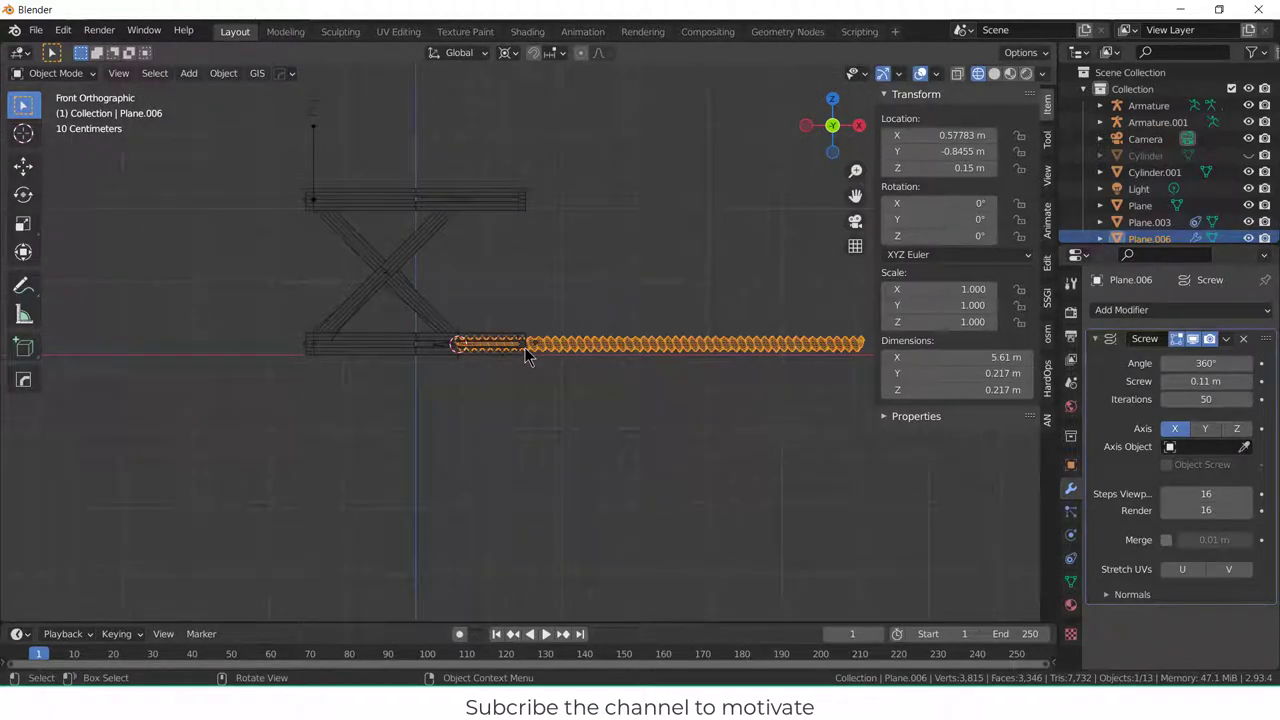
scroll(528, 357, up, 9)
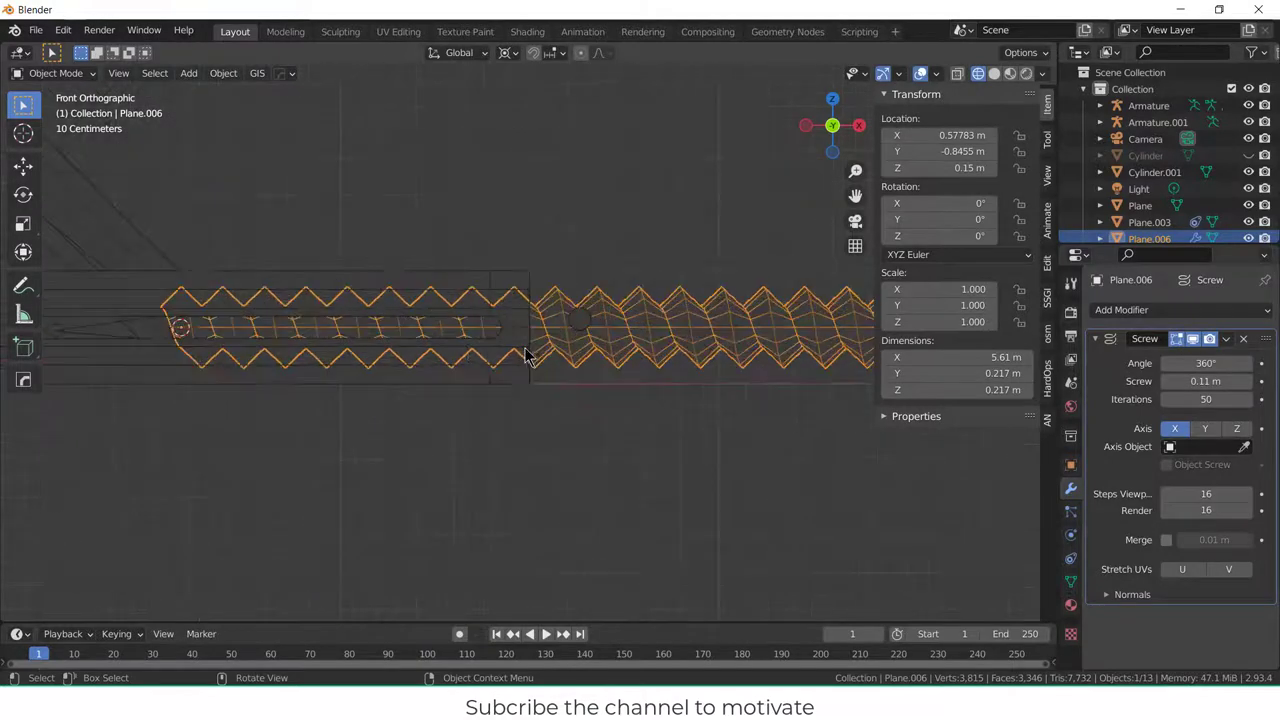
key(Tab)
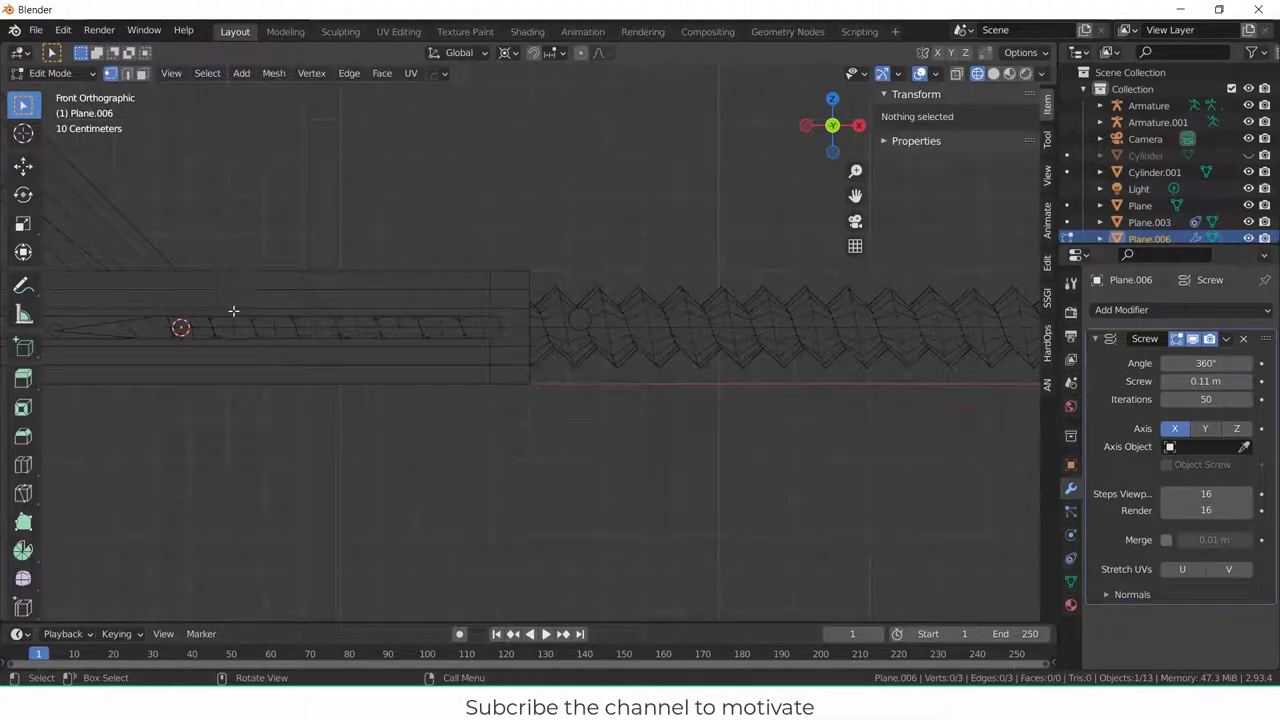
- In local view, lower the profile's left-end vertices and shrink the profile vertices
key(KP_Divide)
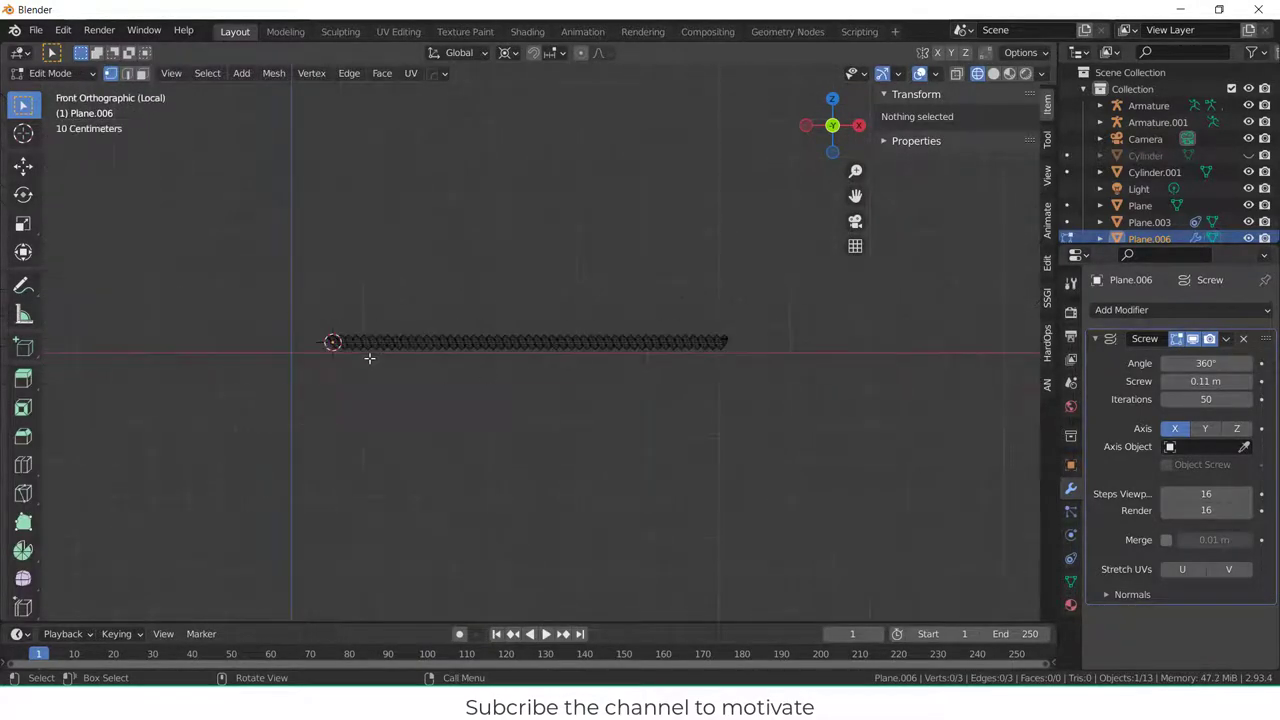
scroll(337, 343, up, 5)
drag(124, 242, 228, 323)
key(g)
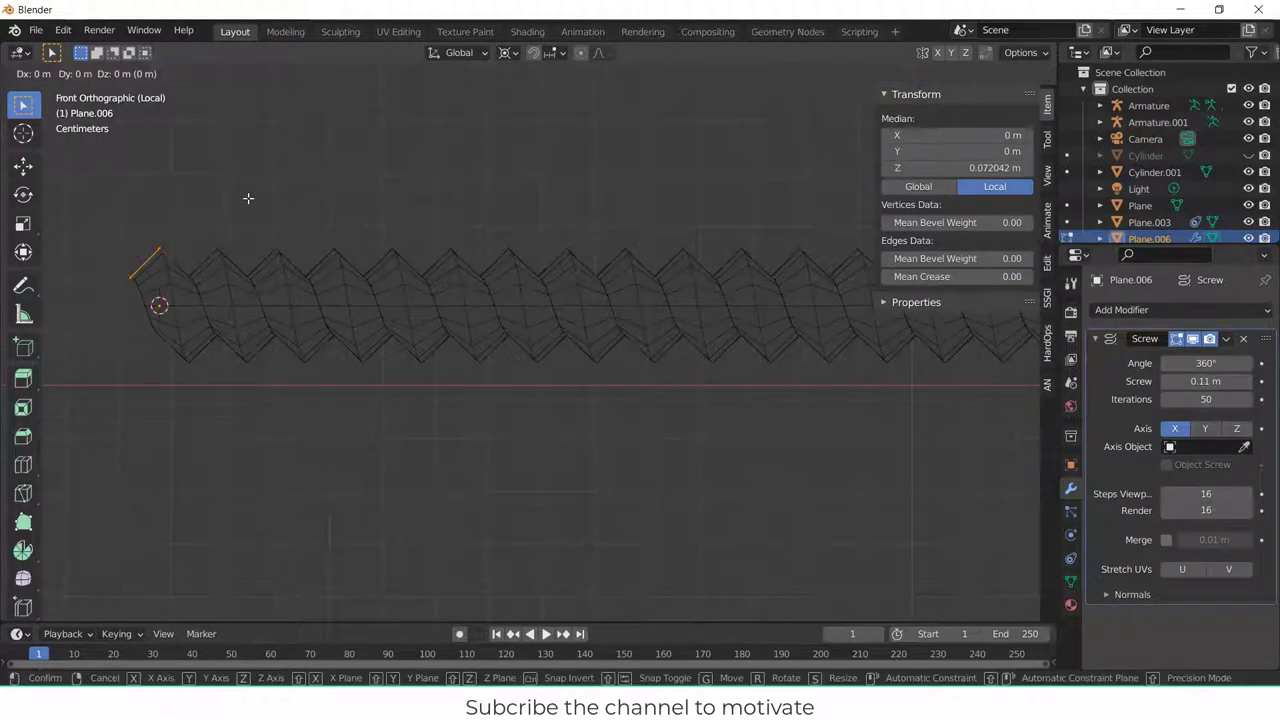
key(z)
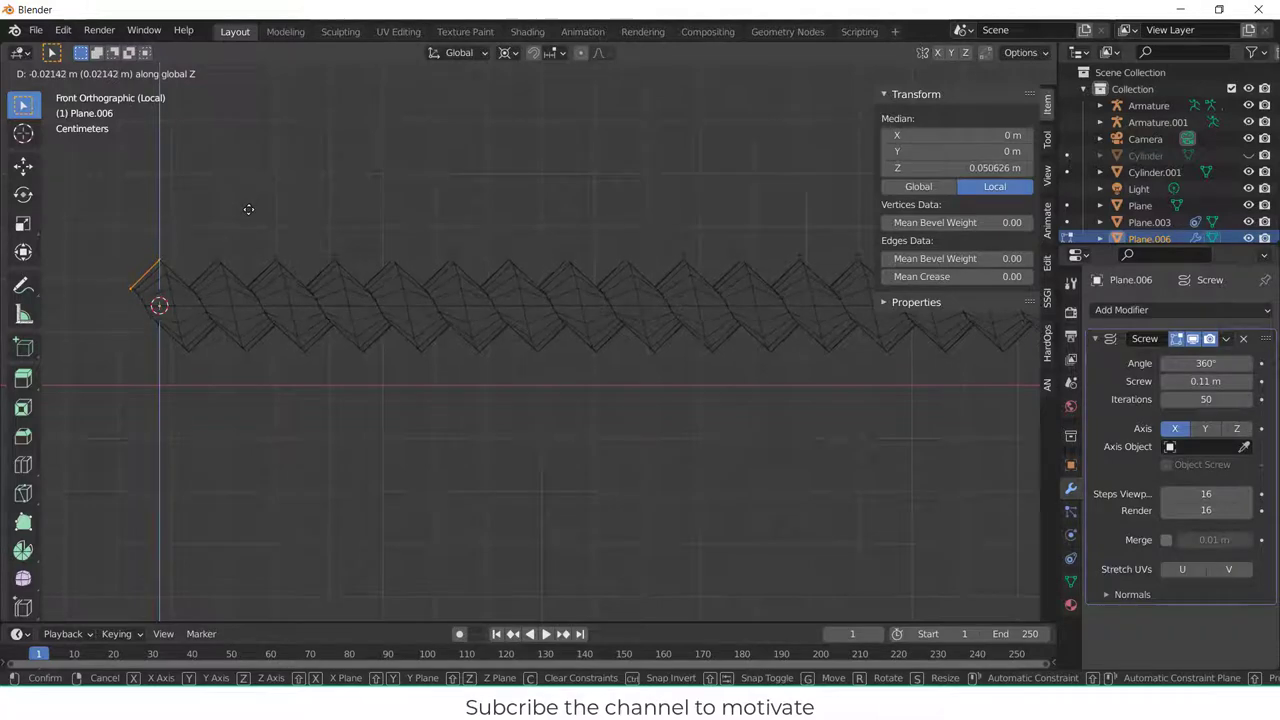
click(248, 215)
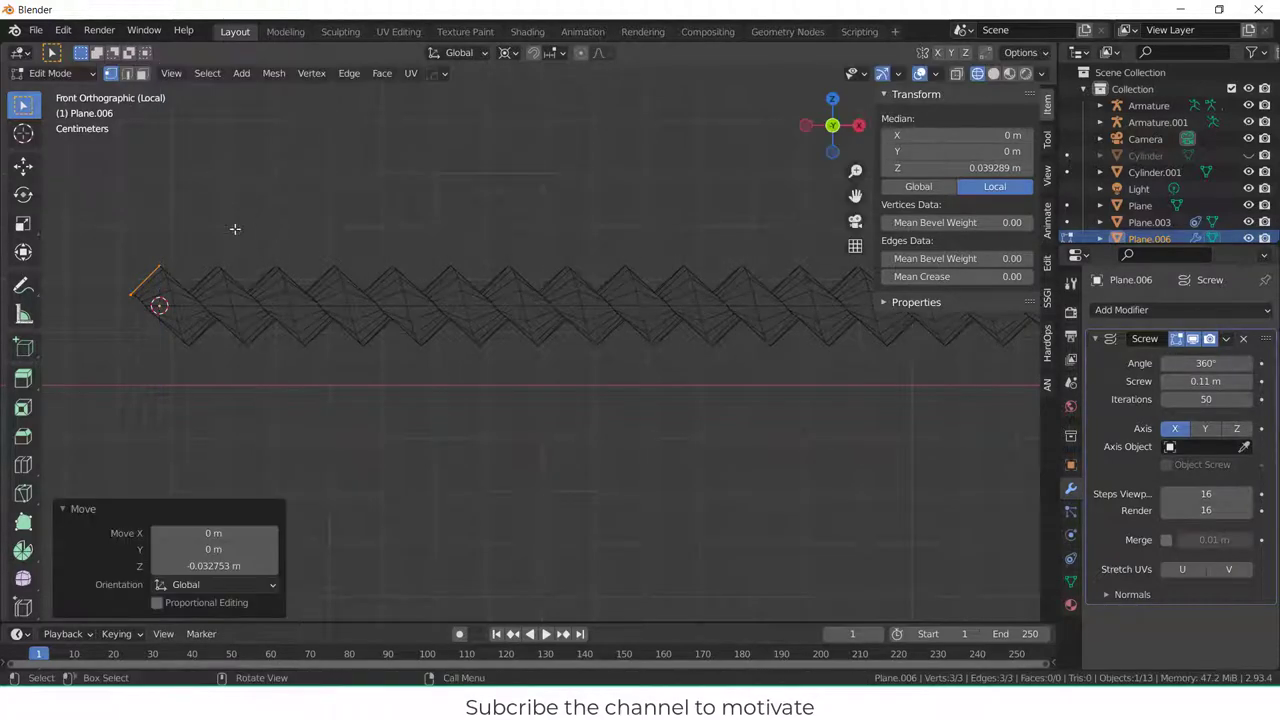
scroll(160, 300, up, 3)
drag(108, 270, 353, 341)
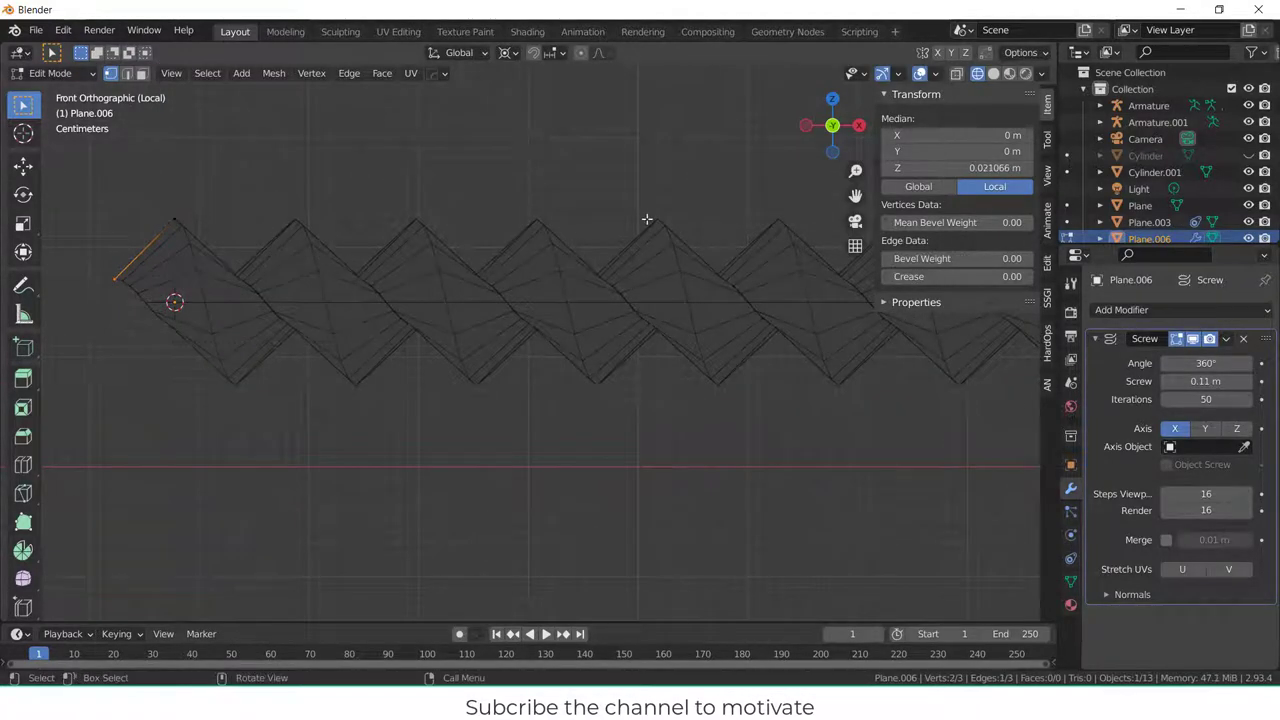
key(s)
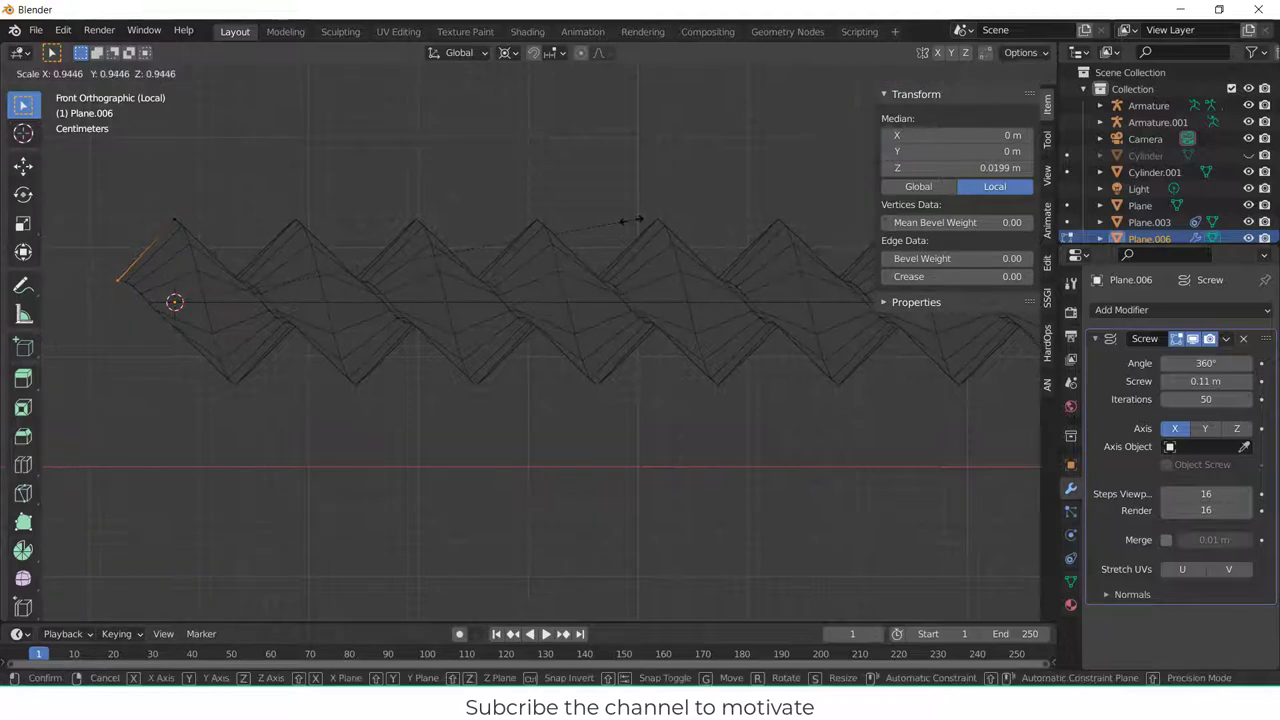
click(471, 237)
- Lower the profile's top vertex by 0.02 m along Z
click(152, 200)
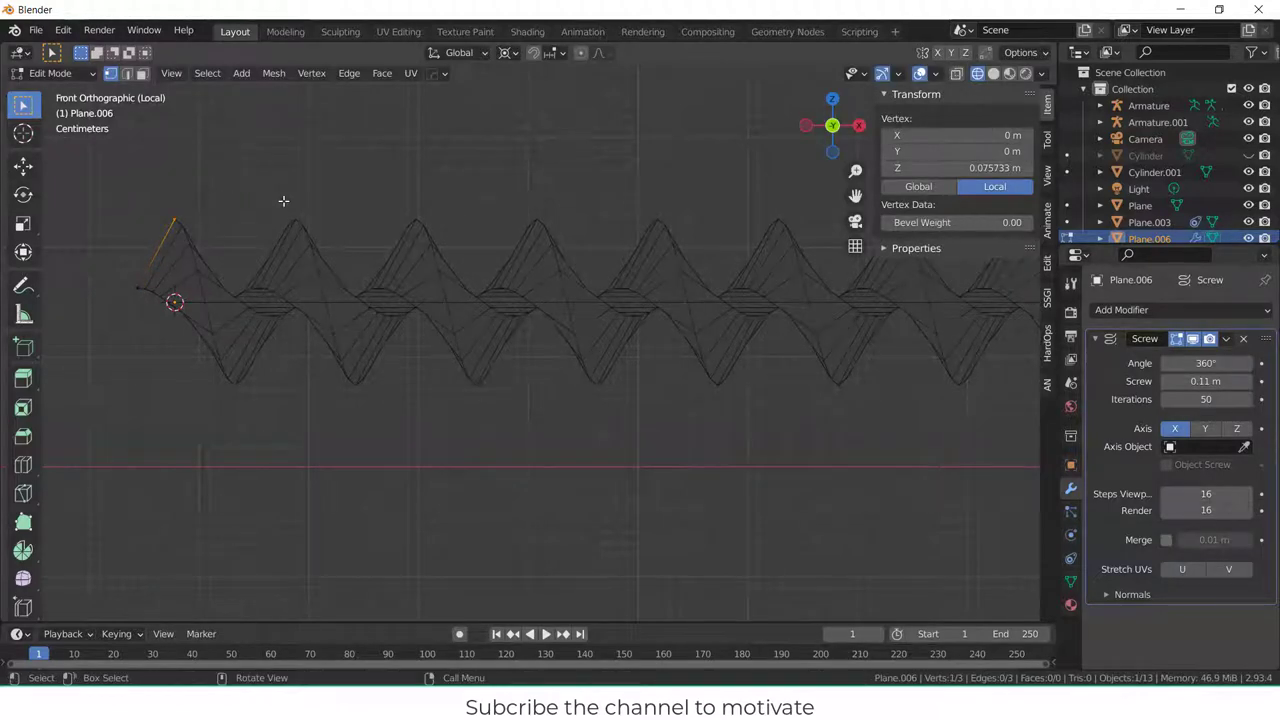
key(g)
key(z)
click(281, 222)
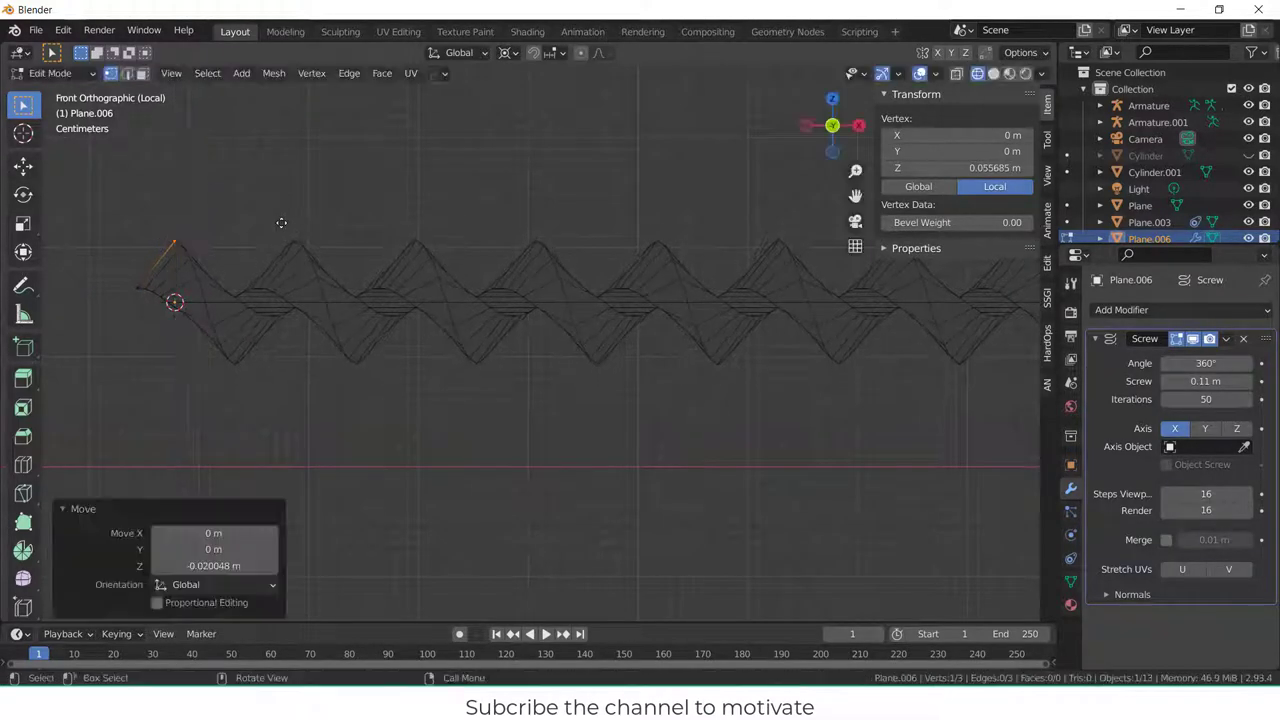
- Set the Screw pitch to 0.04 m and exit local view
mouse_move(1205, 381)
mouse_down()
mouse_move(1185, 381)
mouse_move(1215, 381)
mouse_up()
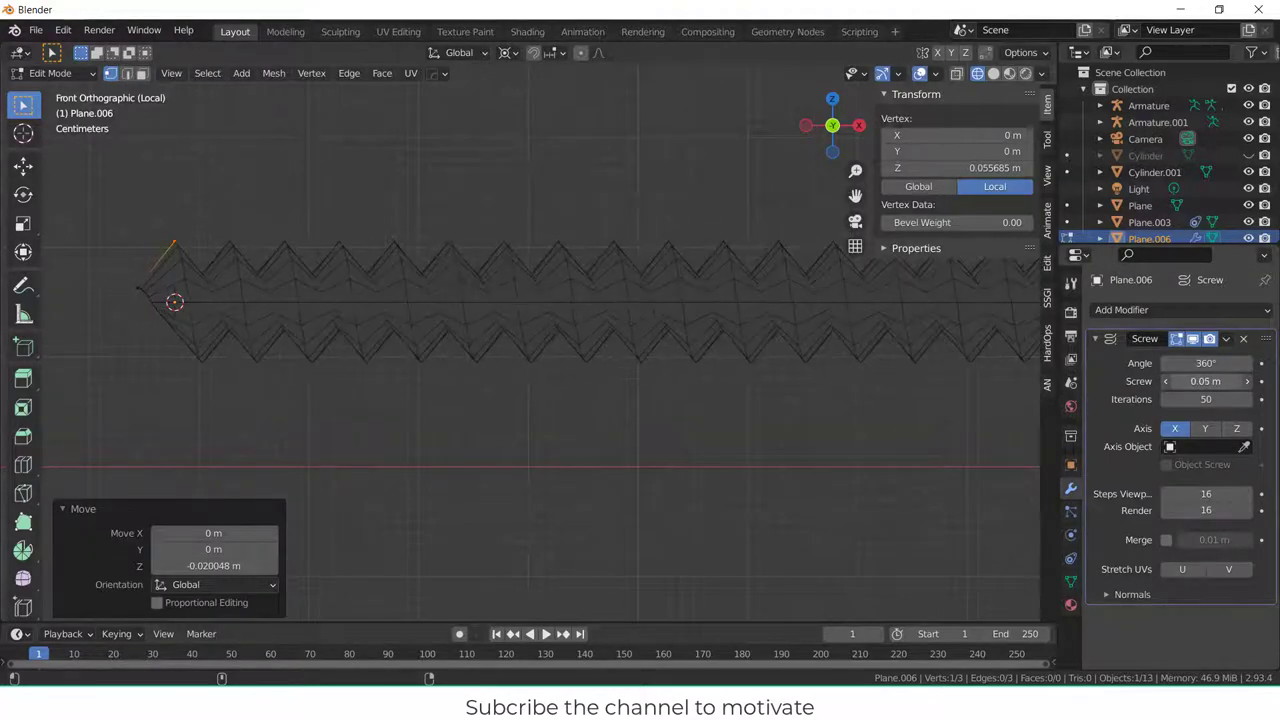
click(815, 413)
key(KP_Divide)
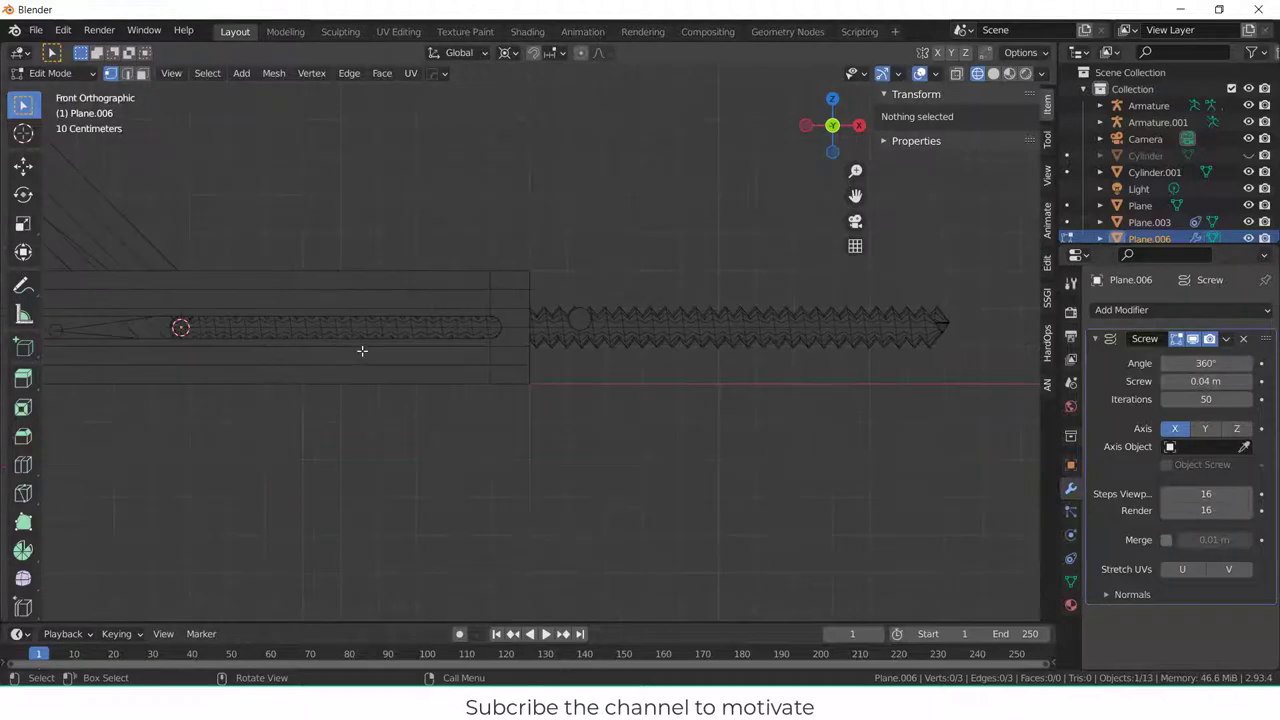
- Inspect the 2.07 m threaded rod against the frame, then return to Object Mode in top view
scroll(611, 363, up, 2)
middle_drag(611, 363, 282, 324)
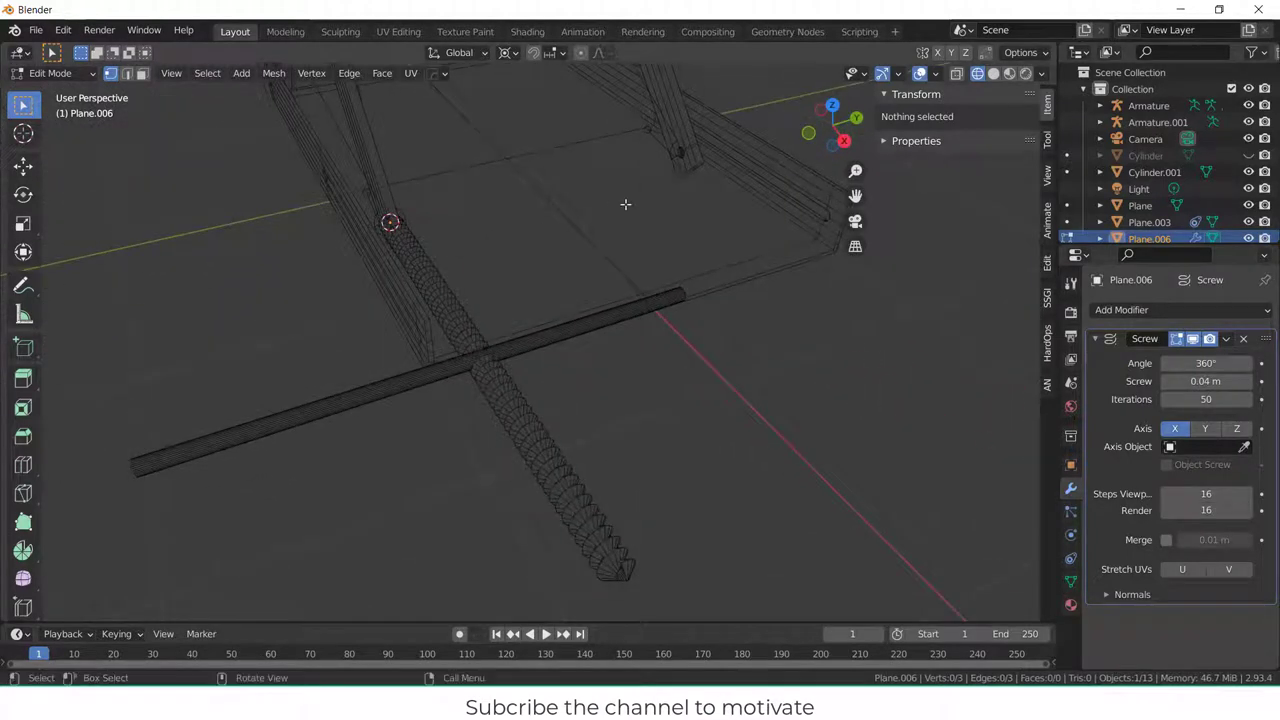
middle_drag(651, 221, 676, 234)
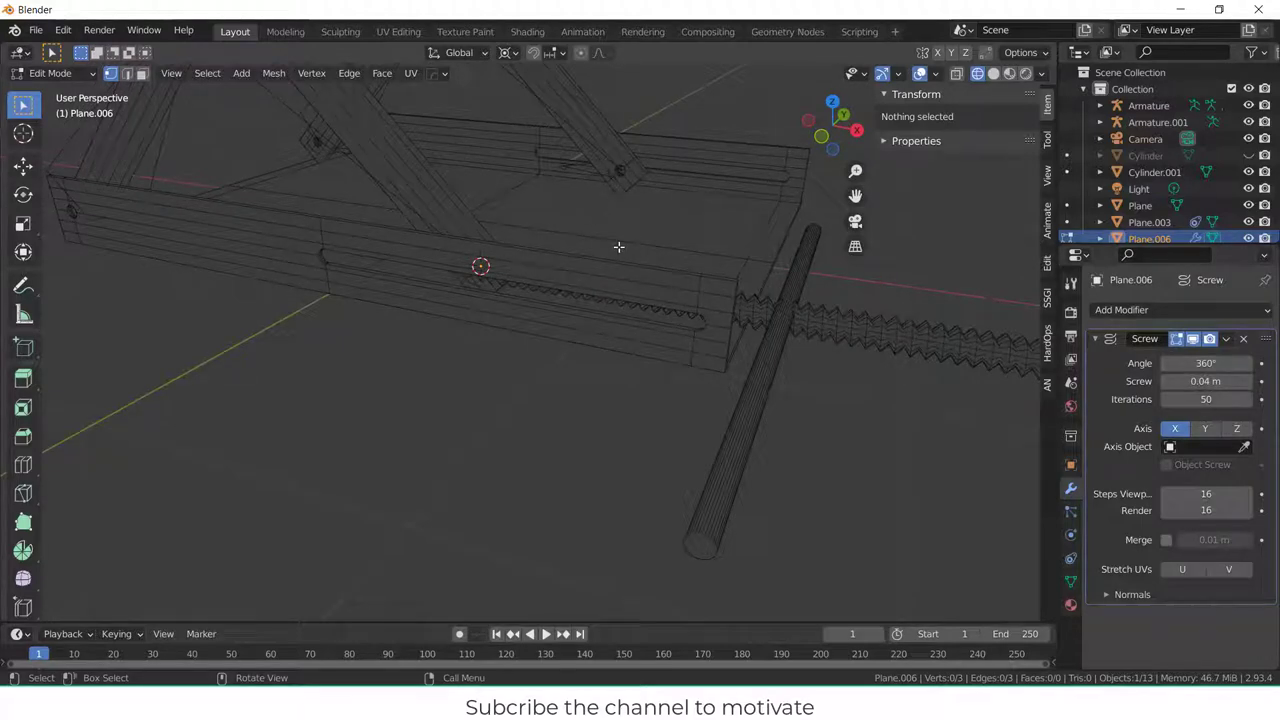
scroll(738, 292, down, 2)
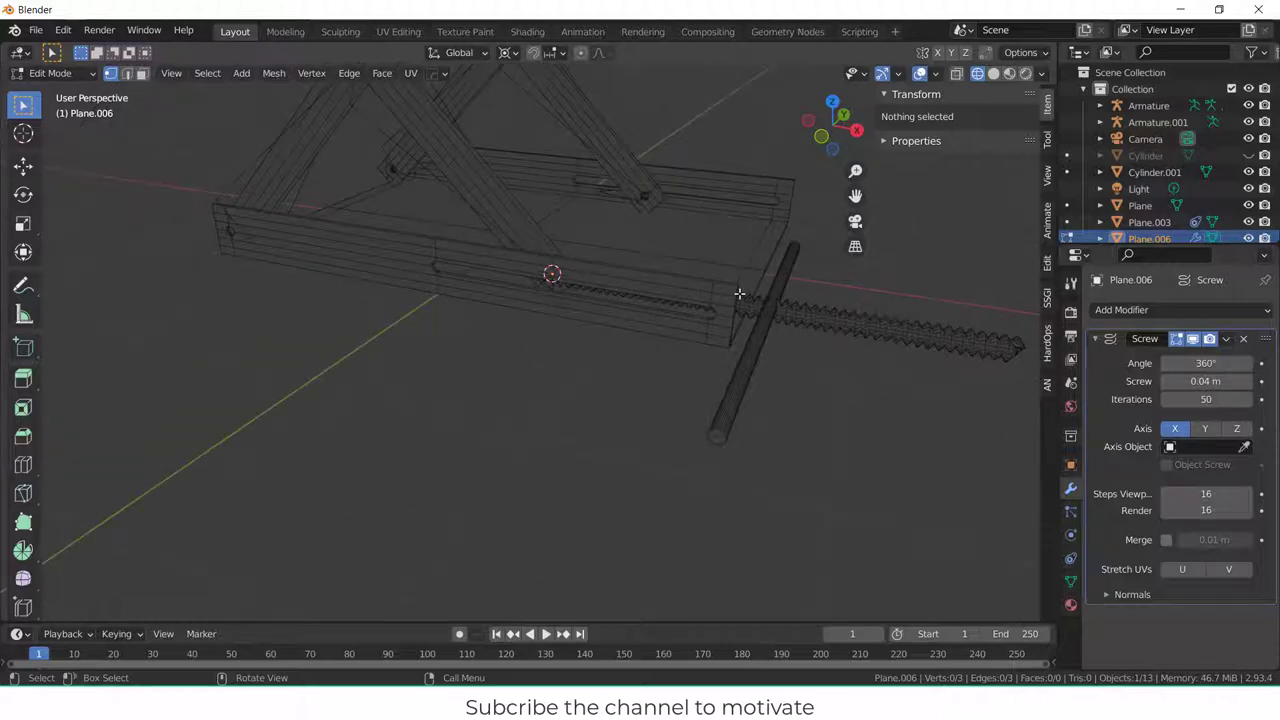
key(Tab)
key(KP_7)
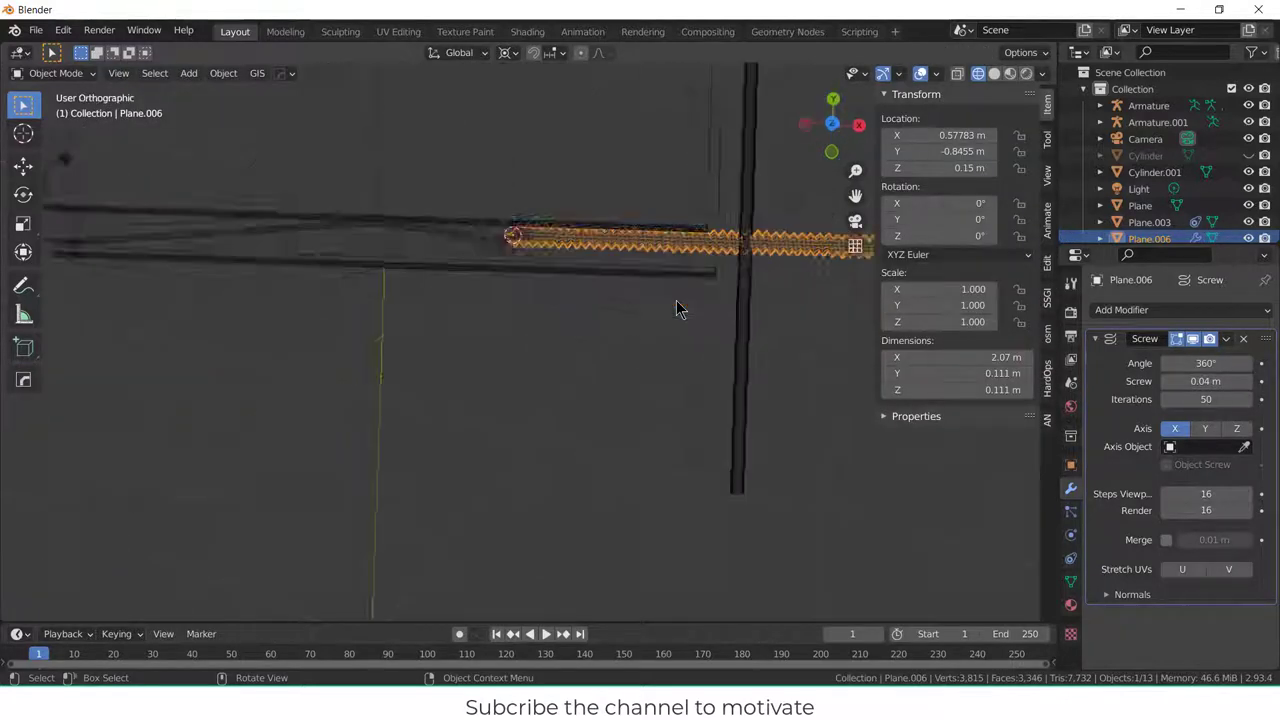
scroll(700, 300, down, 1)
shift+middle_drag(725, 289, 532, 352)
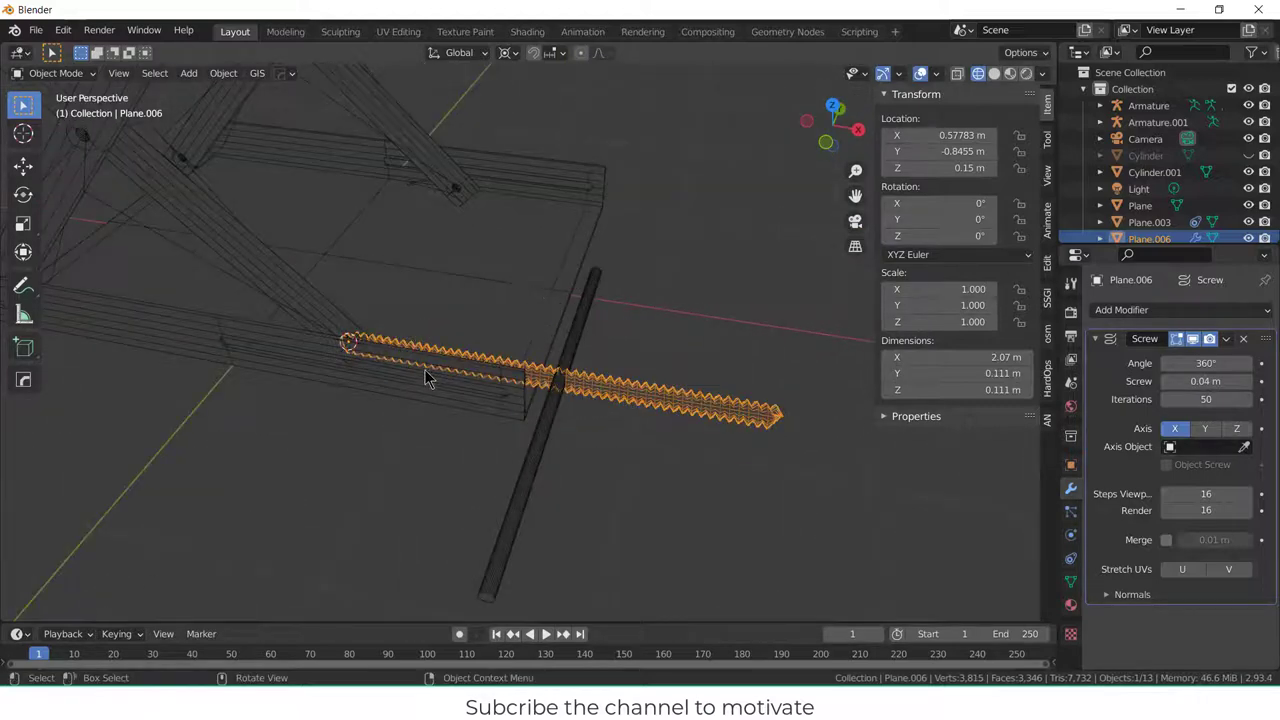
- Select faces of the base frame Plane in Edit Mode and snap the 3D cursor to them
click(594, 184)
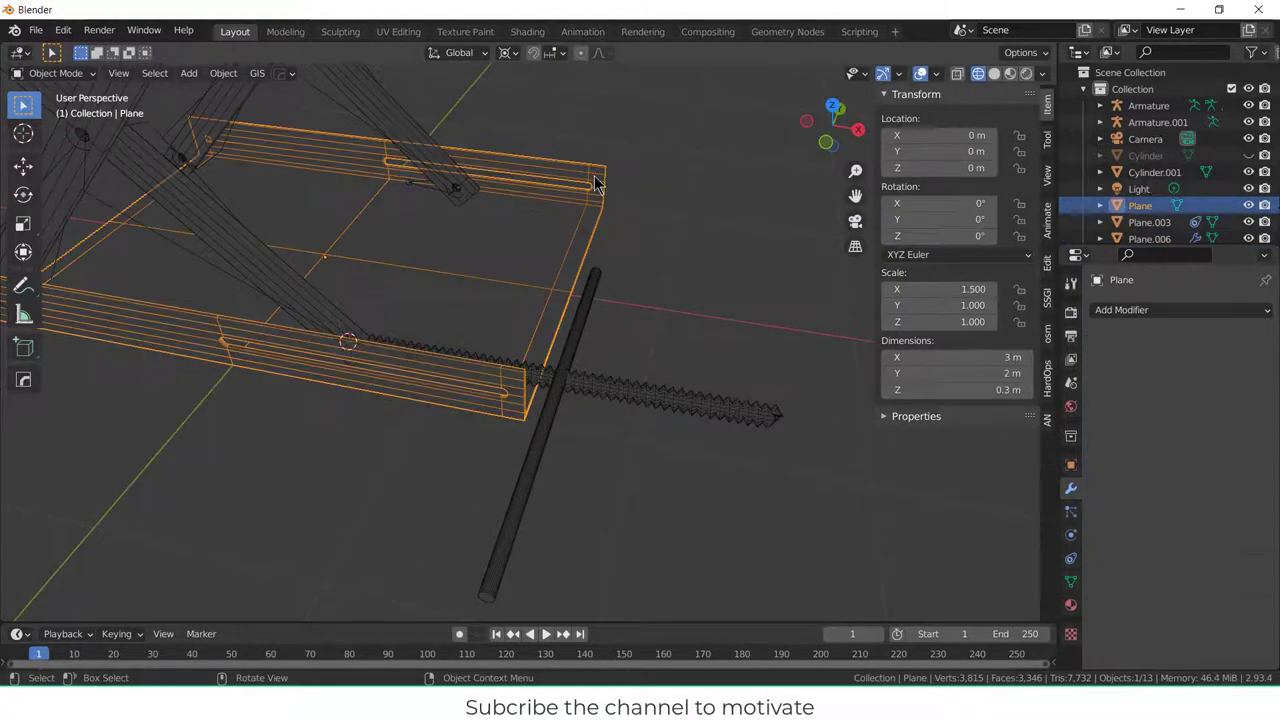
key(Tab)
scroll(592, 195, up, 3)
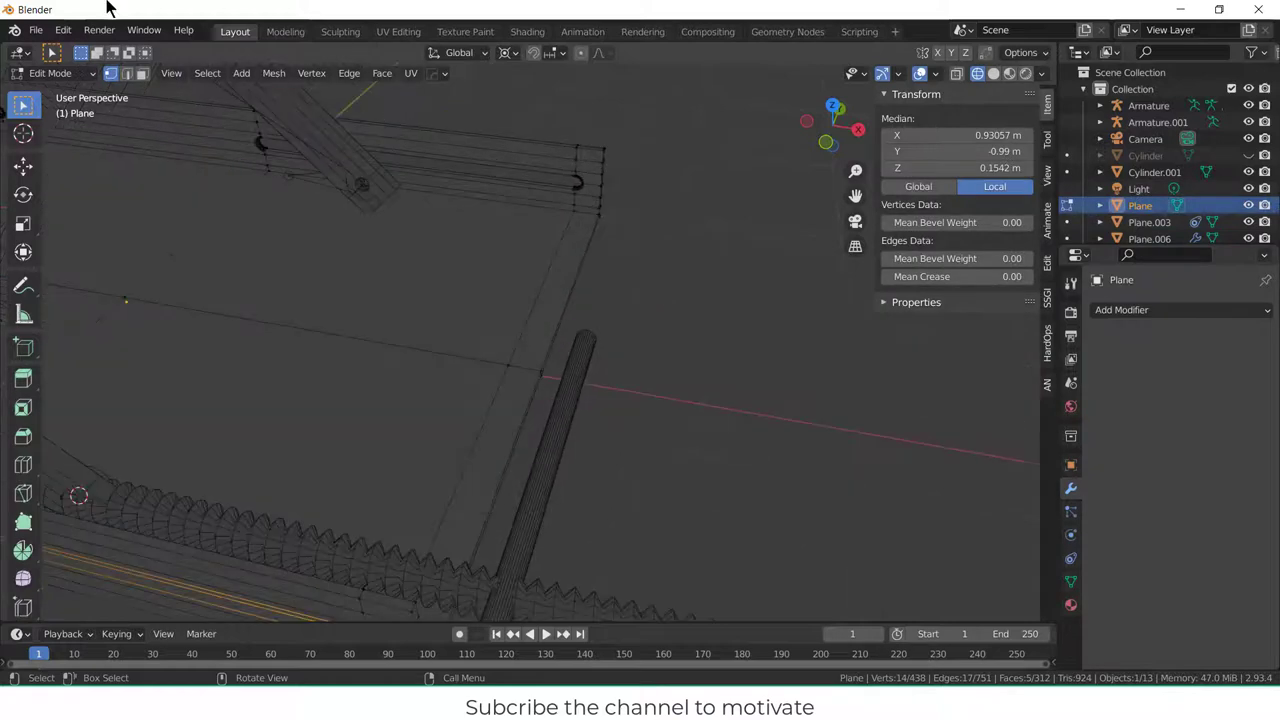
click(141, 73)
click(587, 204)
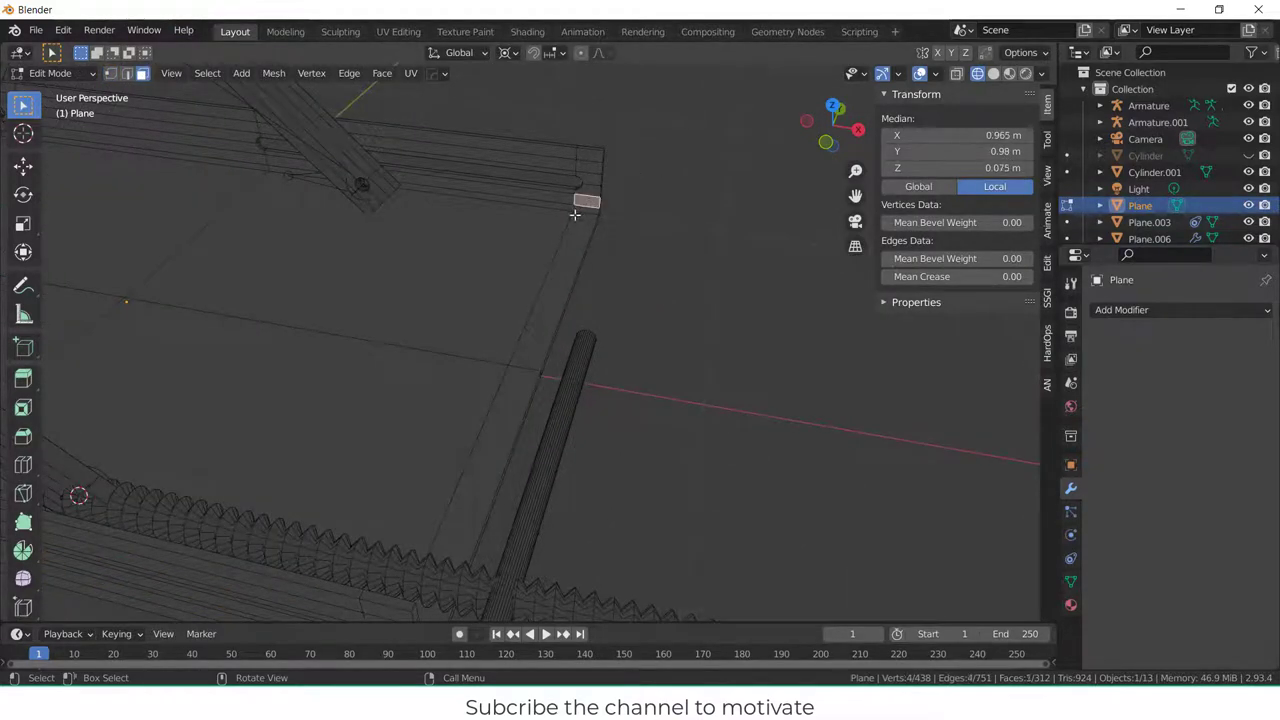
middle_drag(580, 209, 355, 212)
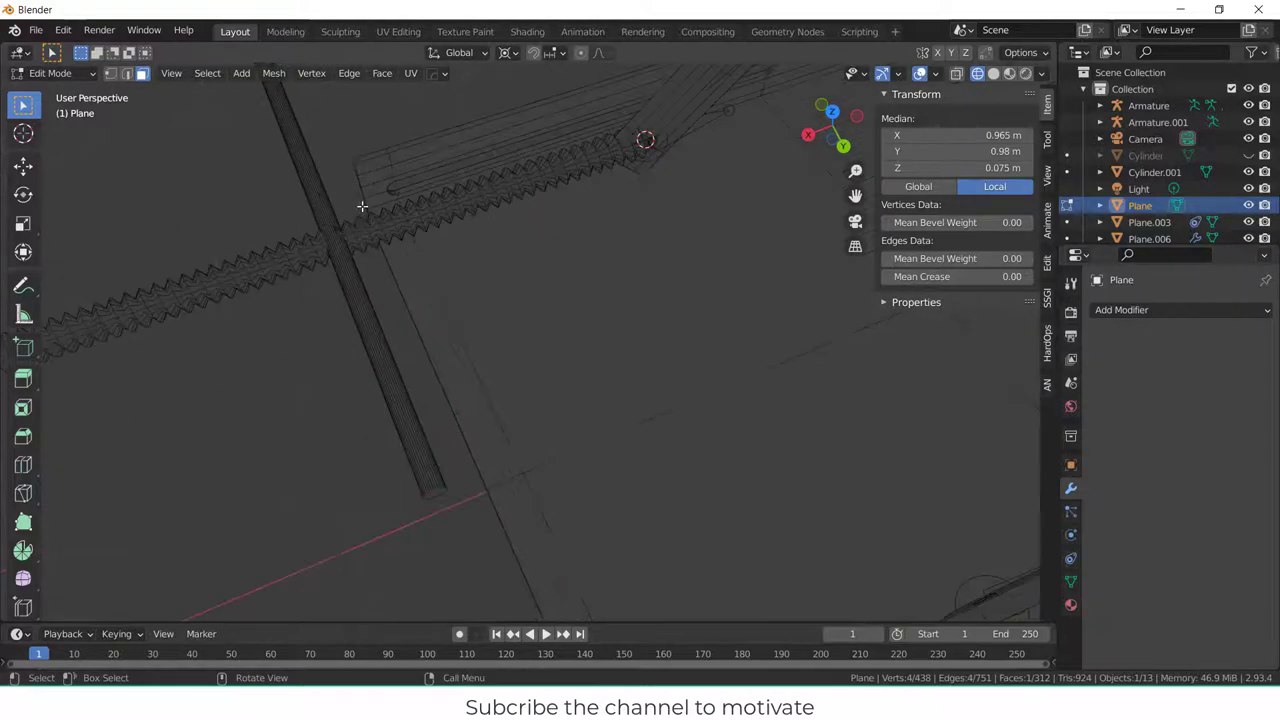
shift+click(379, 203)
key(shift+s)
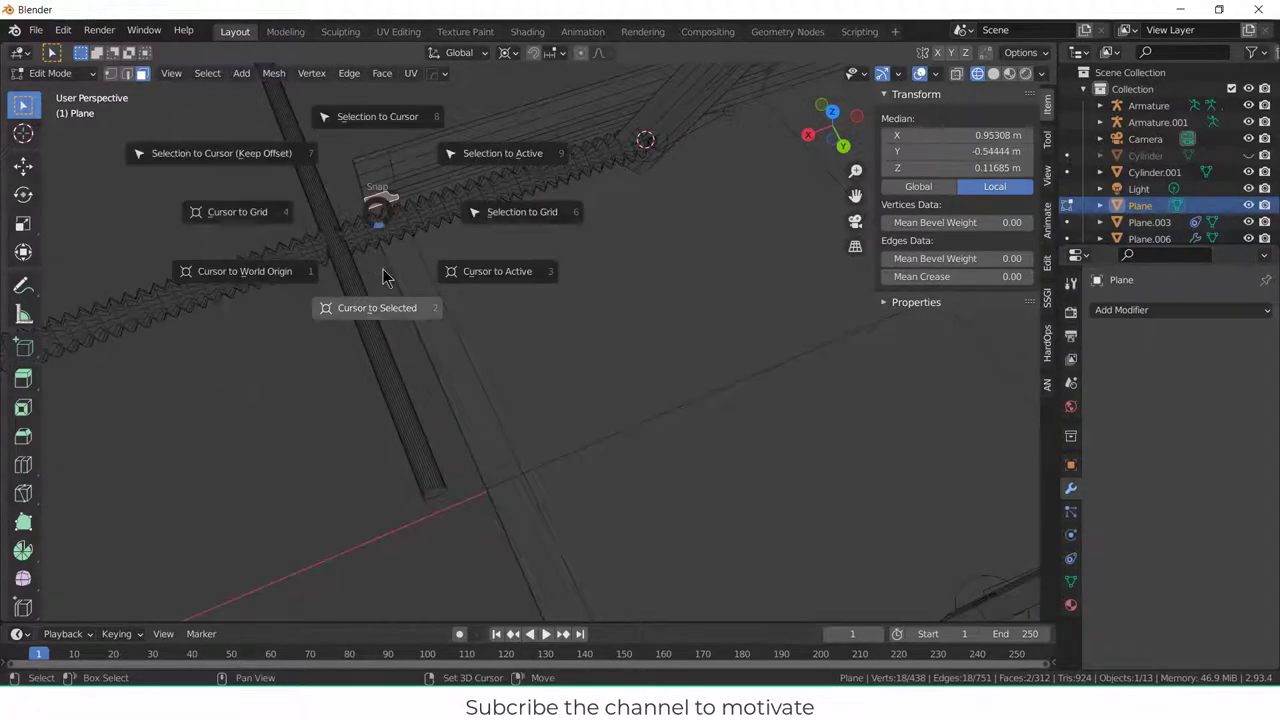
click(379, 308)
- Snap the 3D cursor to the frame's corner vertex at X 0.93 m, Z 0.02 m
middle_drag(522, 326, 709, 363)
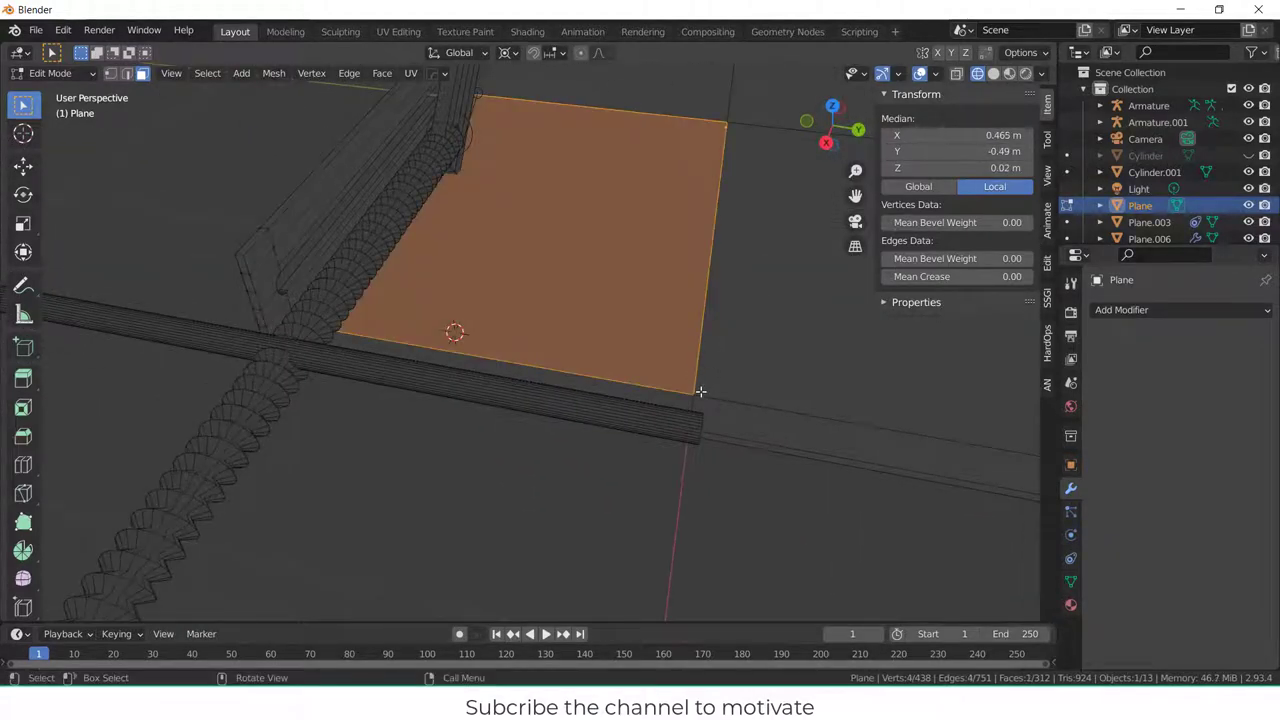
key(1)
click(700, 393)
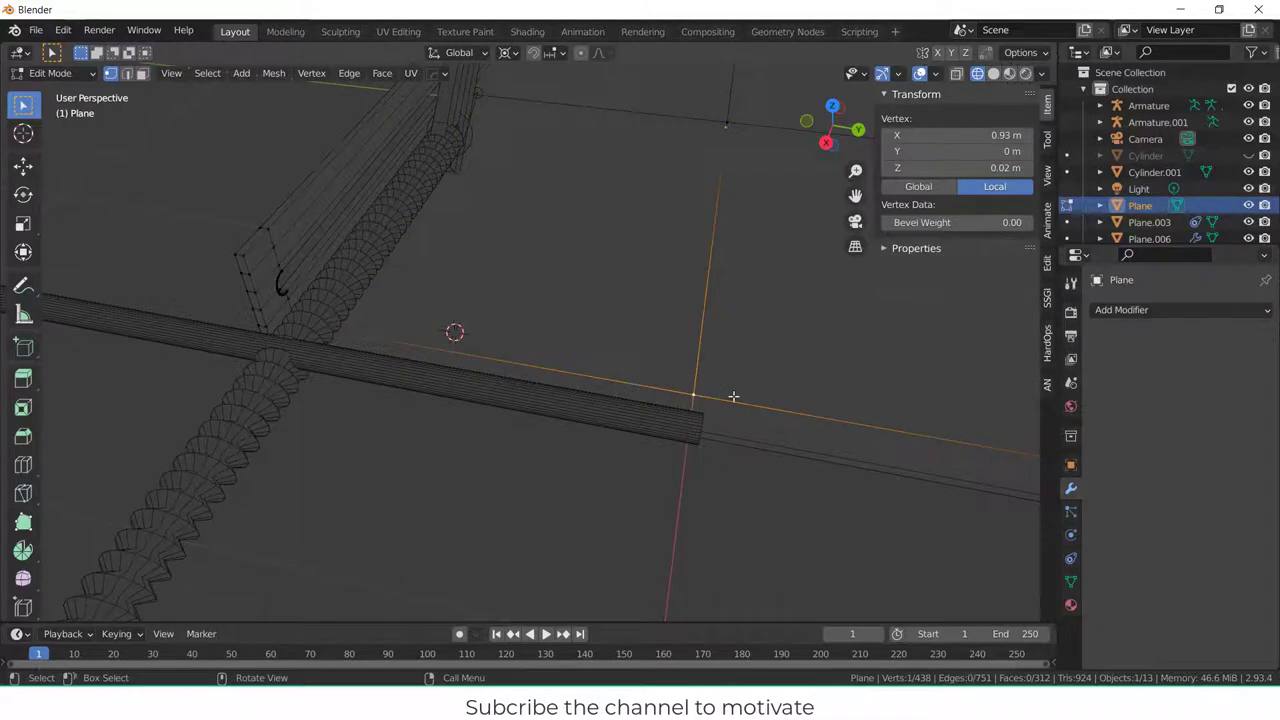
key(shift+s)
click(718, 492)
key(alt+a)
key(KP_1)
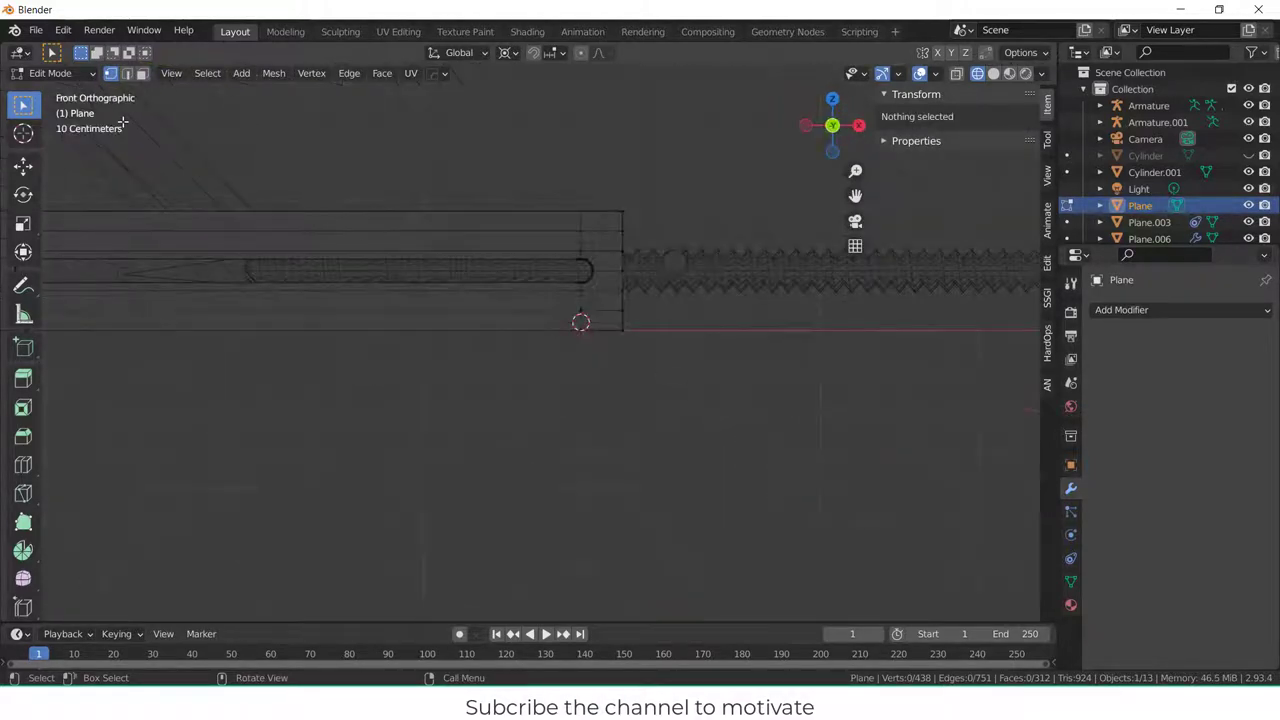
- Return to Object Mode and snap the screw rod Plane.006 to the 3D cursor
click(50, 73)
click(57, 91)
click(726, 287)
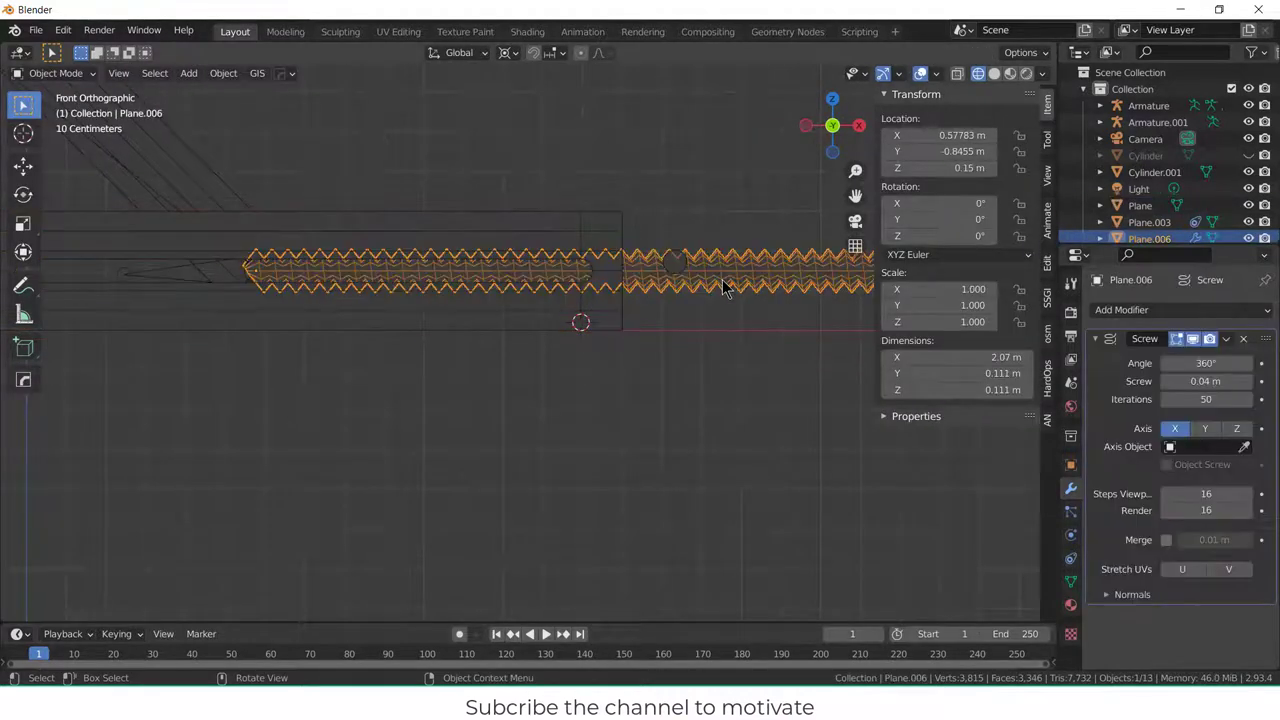
key(shift+s)
click(699, 190)
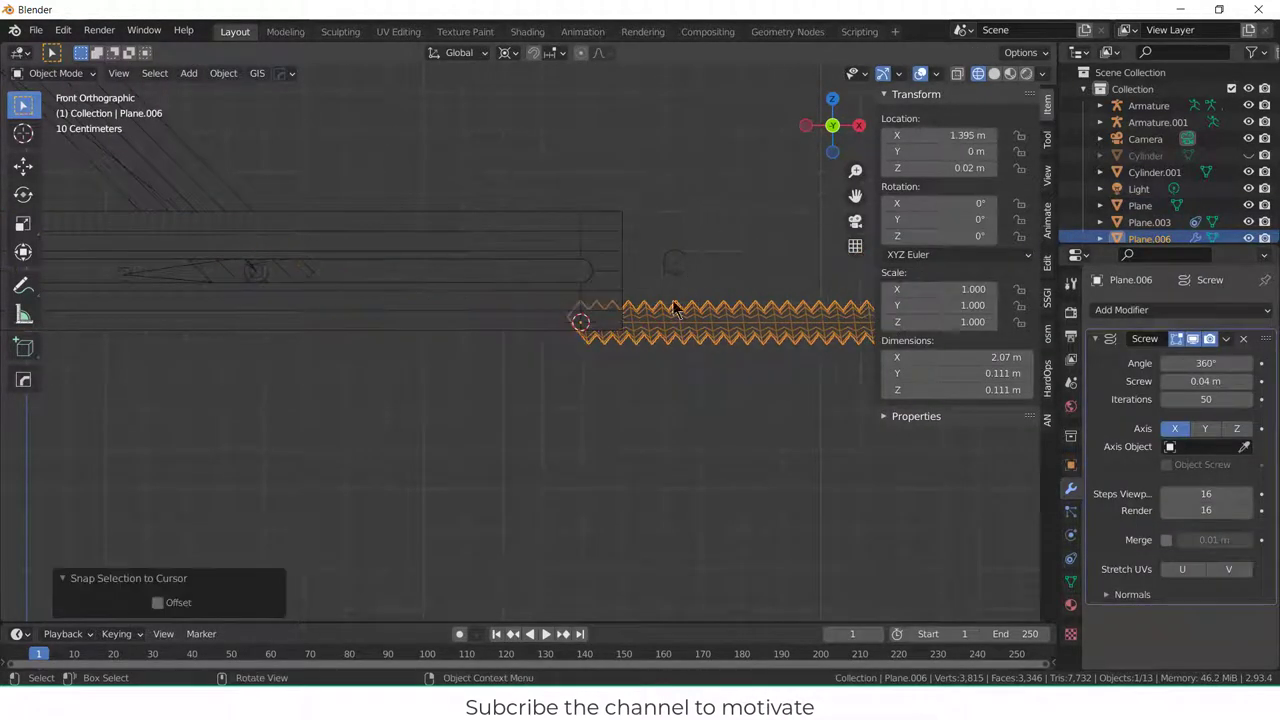
- Raise the screw rod to 0.149 m and slide it 1.82 m along X into the frame
key(g)
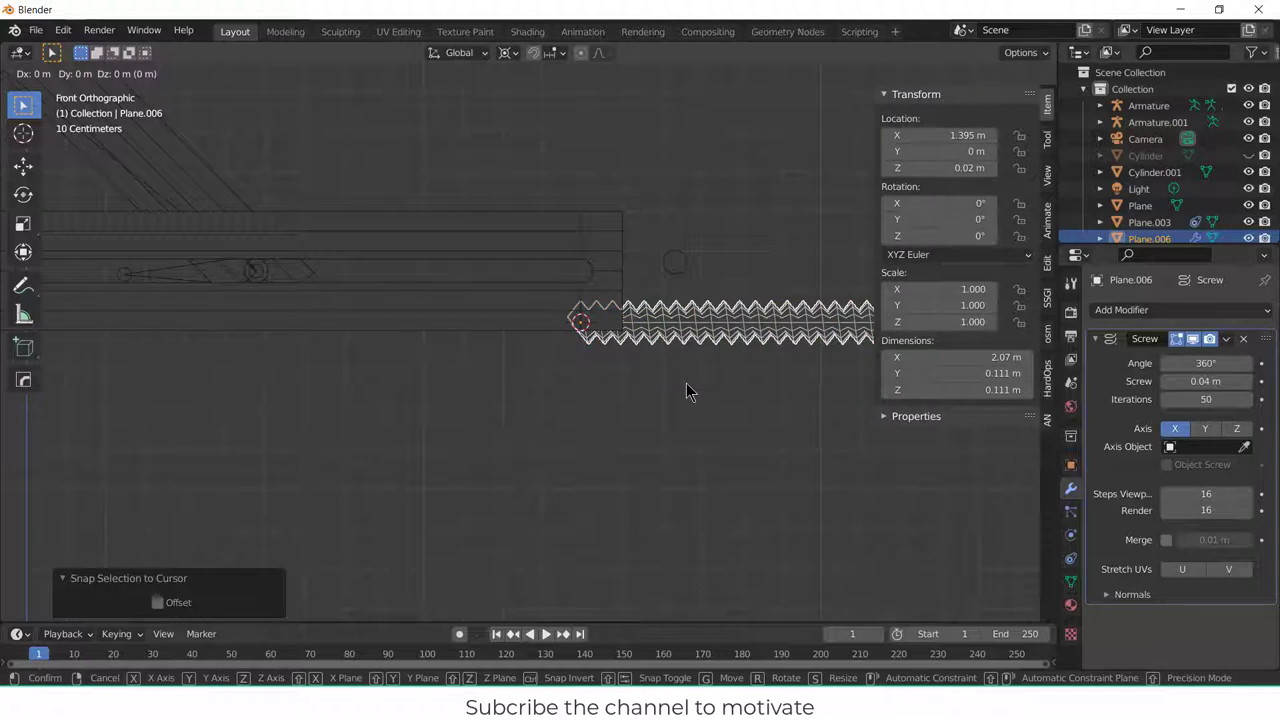
key(z)
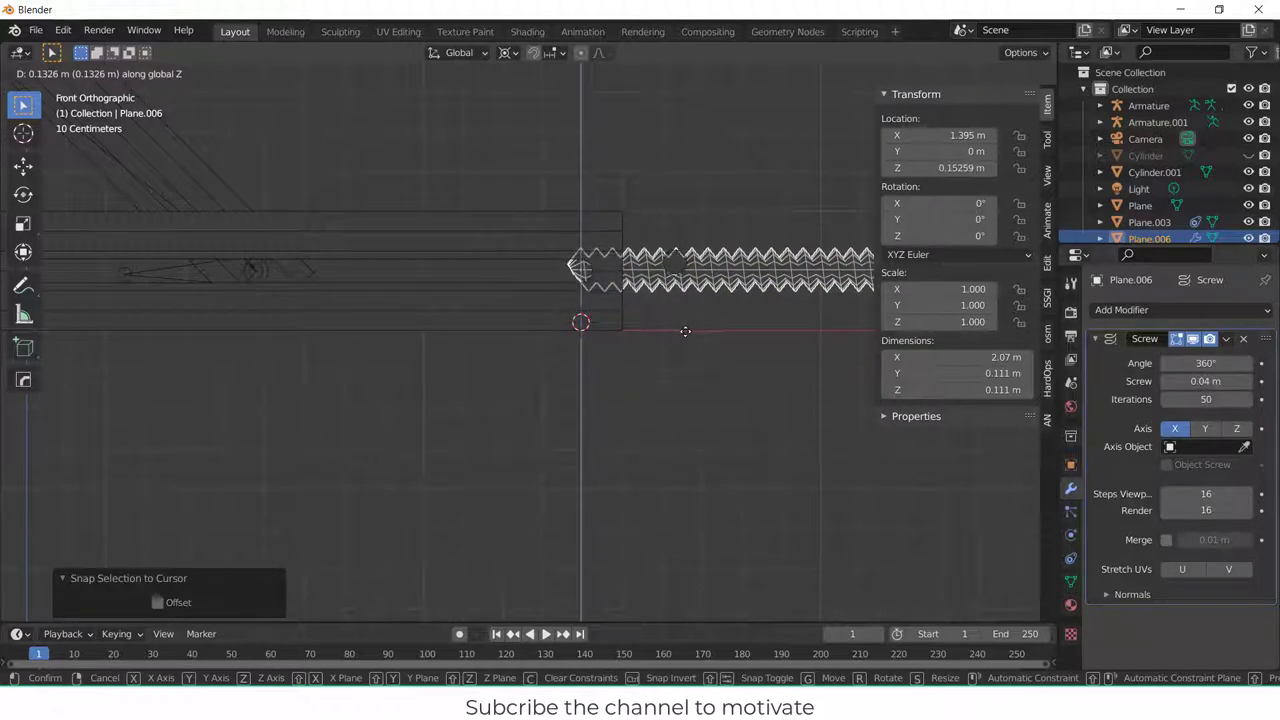
click(685, 332)
scroll(686, 337, down, 2)
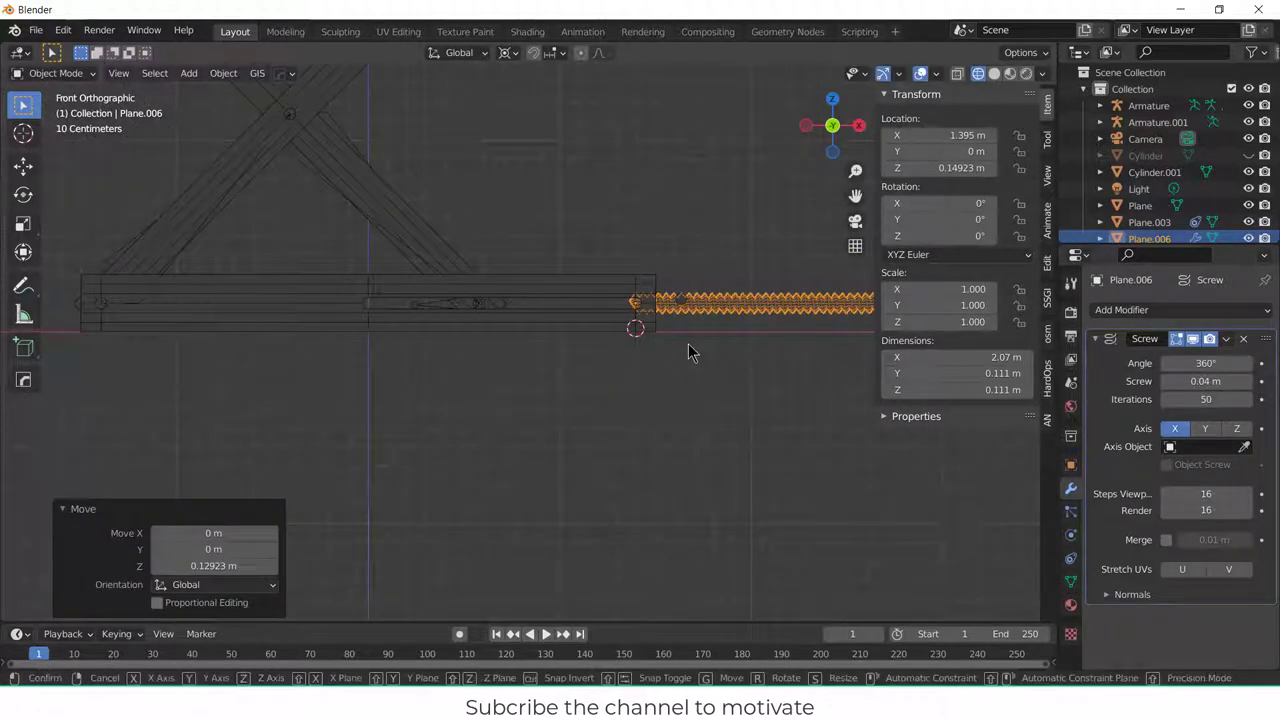
key(g)
key(x)
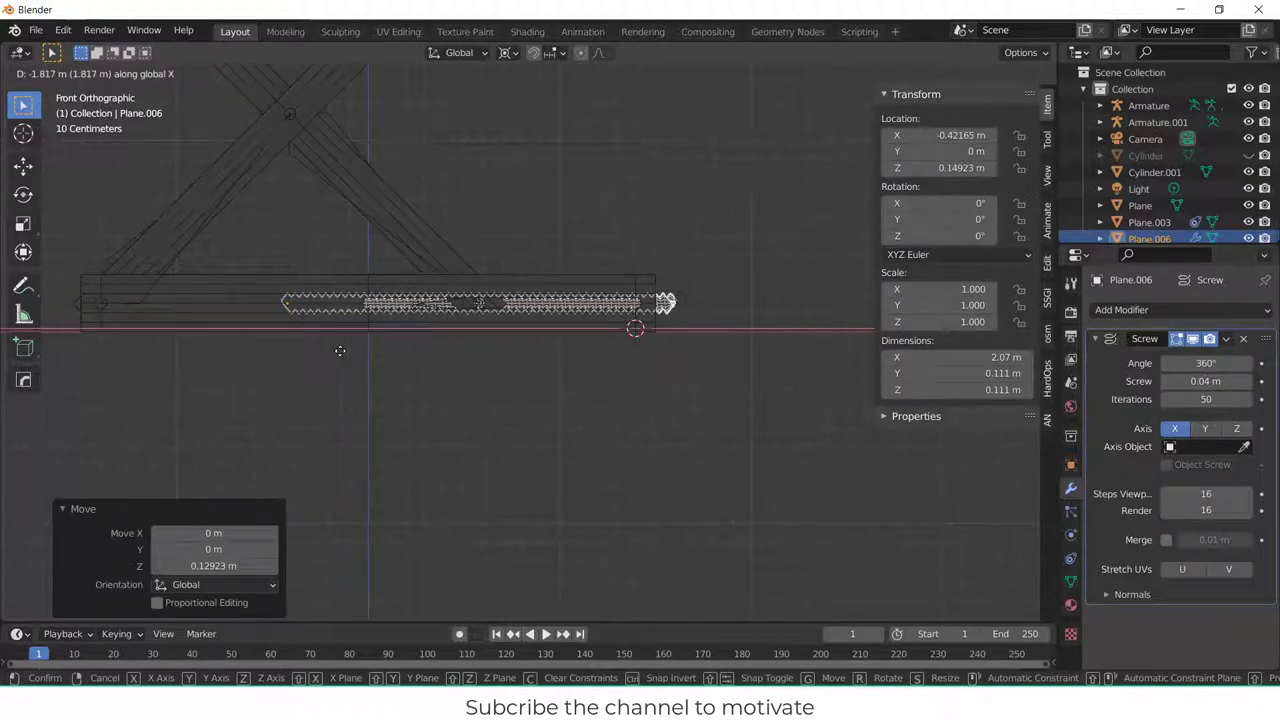
click(340, 350)
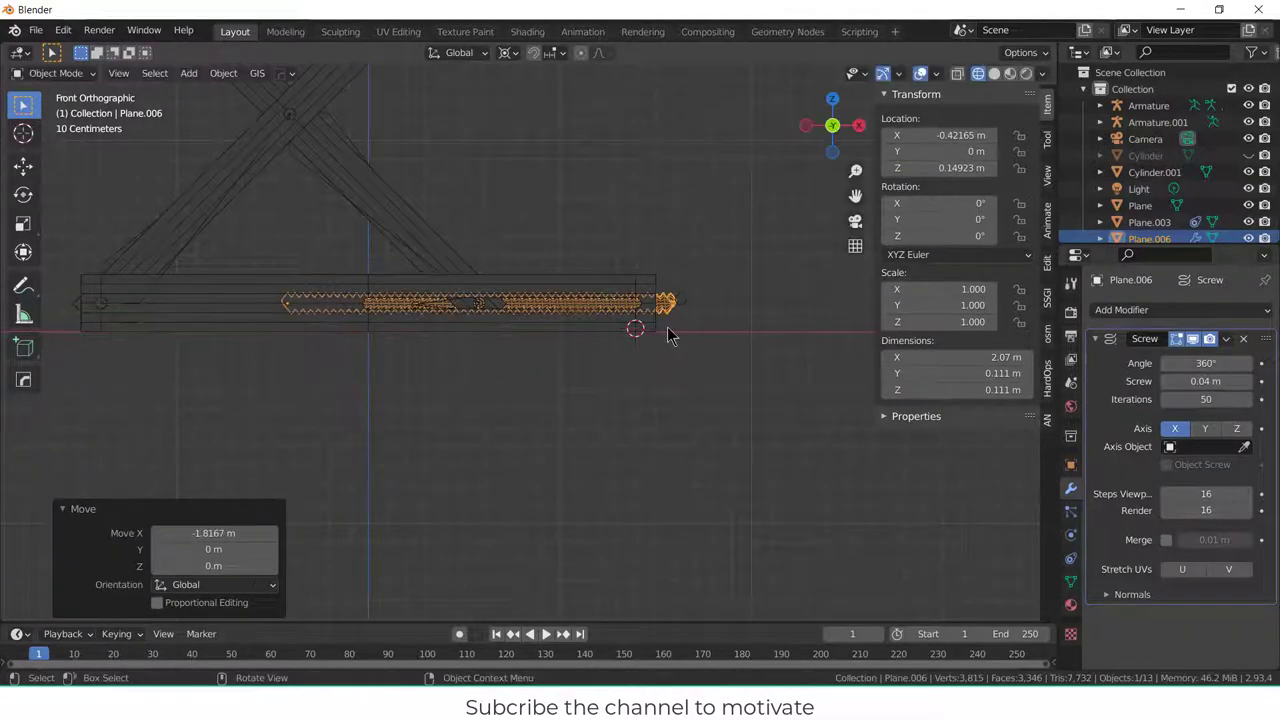
middle_drag(669, 334, 634, 329)
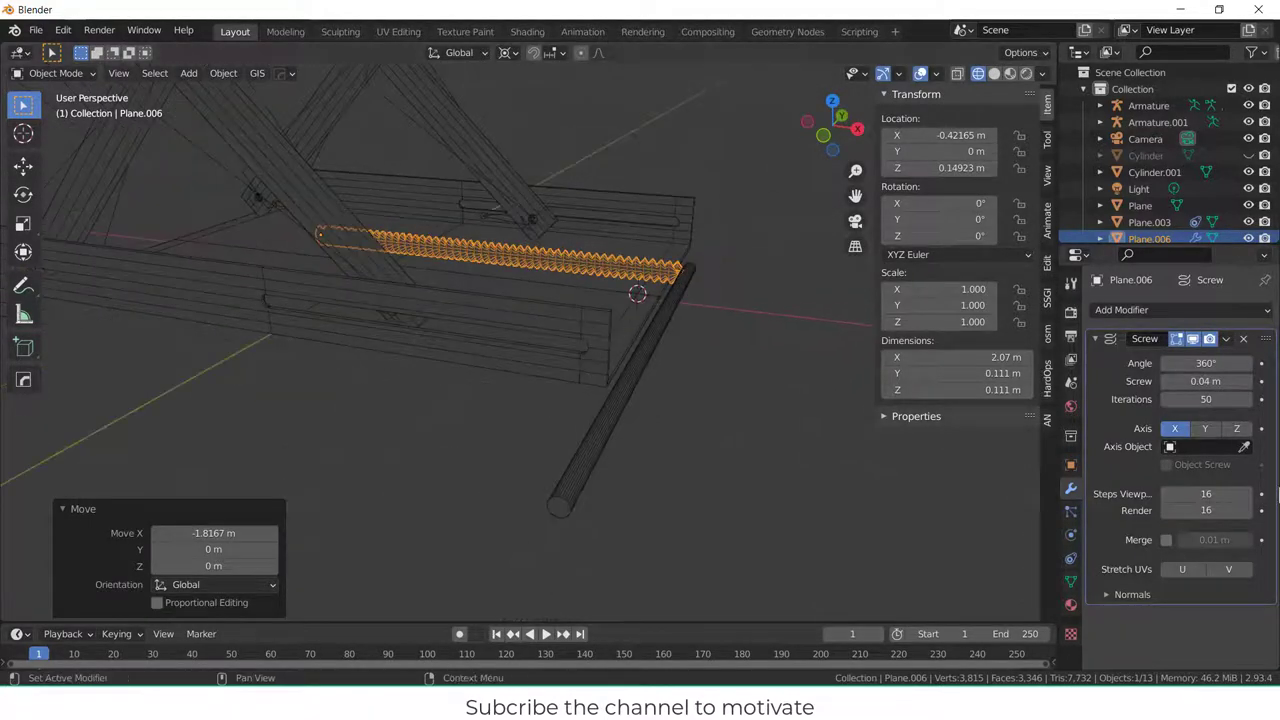
- Raise the Screw iterations to 69, lengthening the threaded rod to 2.83 m
drag(1206, 399, 1256, 399)
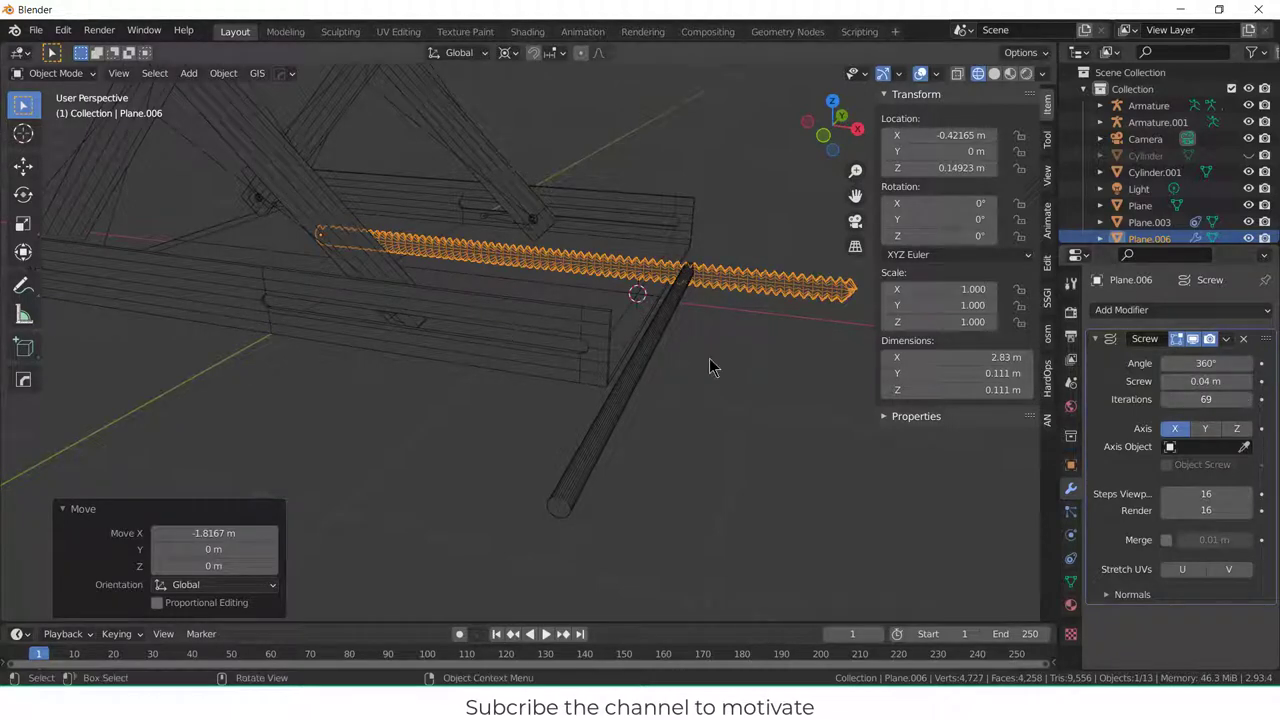
click(709, 367)
key(KP_1)
scroll(520, 297, up, 3)
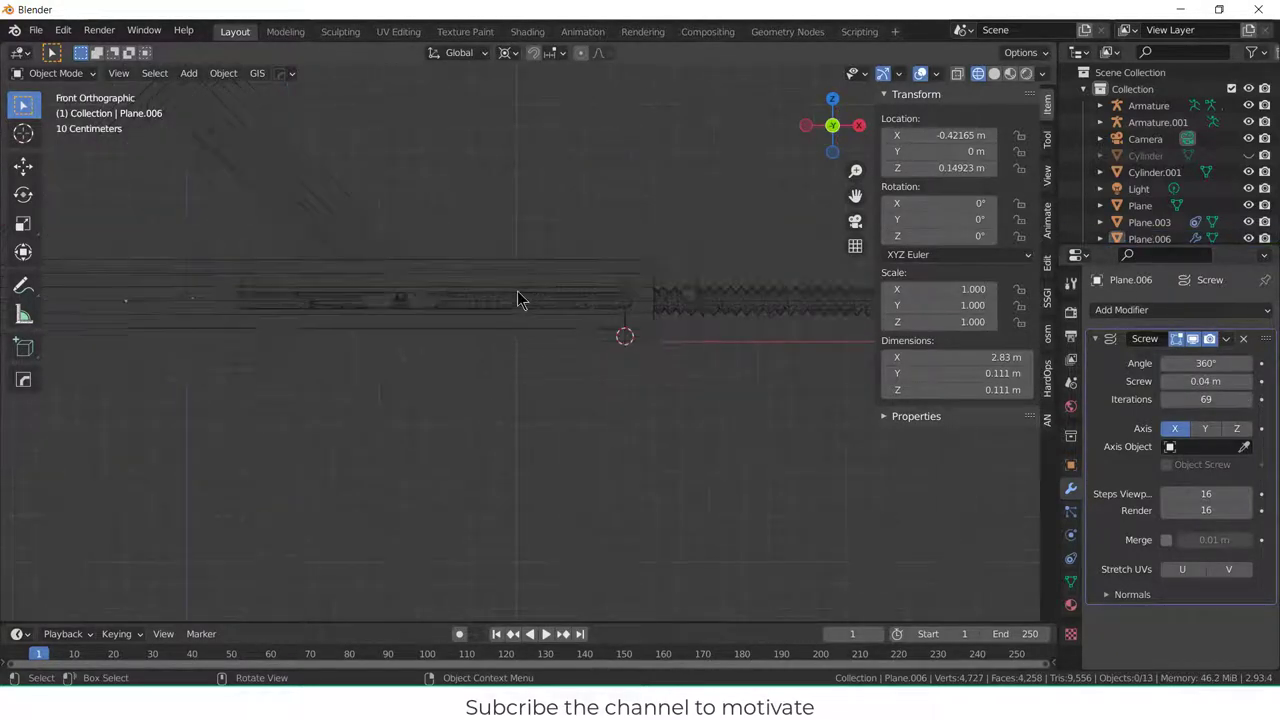
middle_drag(435, 319, 522, 215)
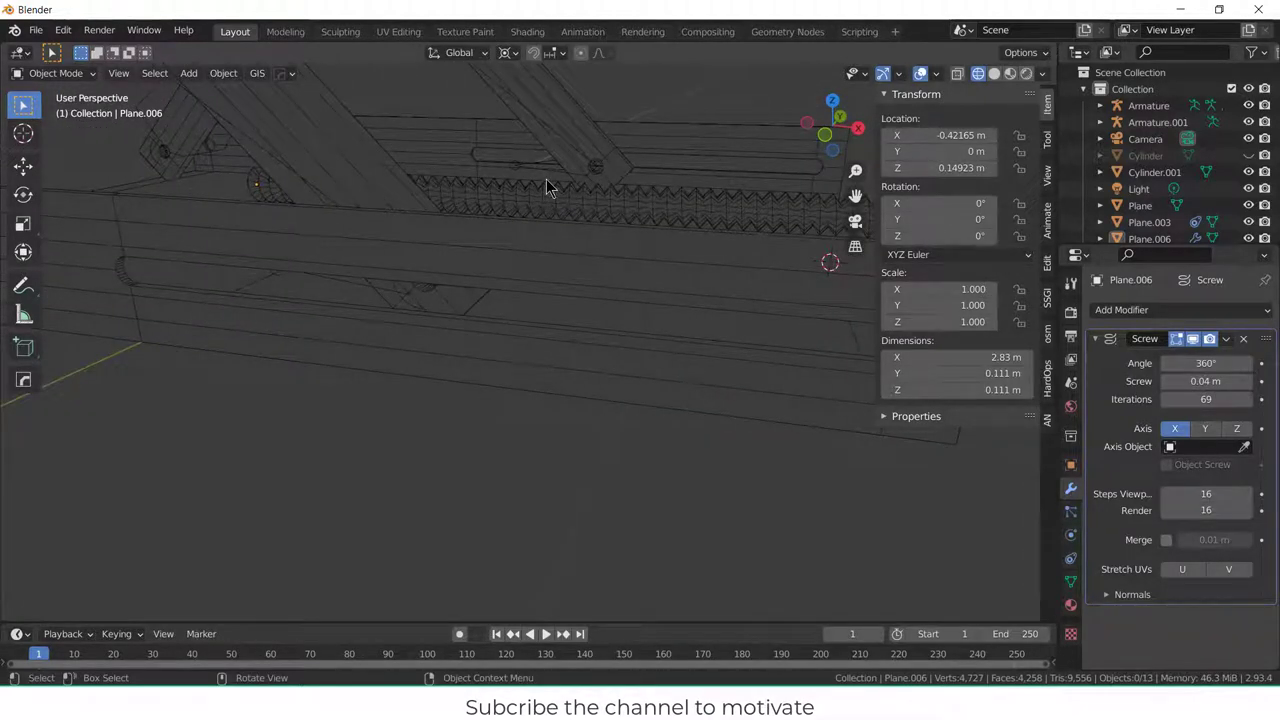
- Add a cube and shrink it to 0.221 scale in front view
click(159, 75)
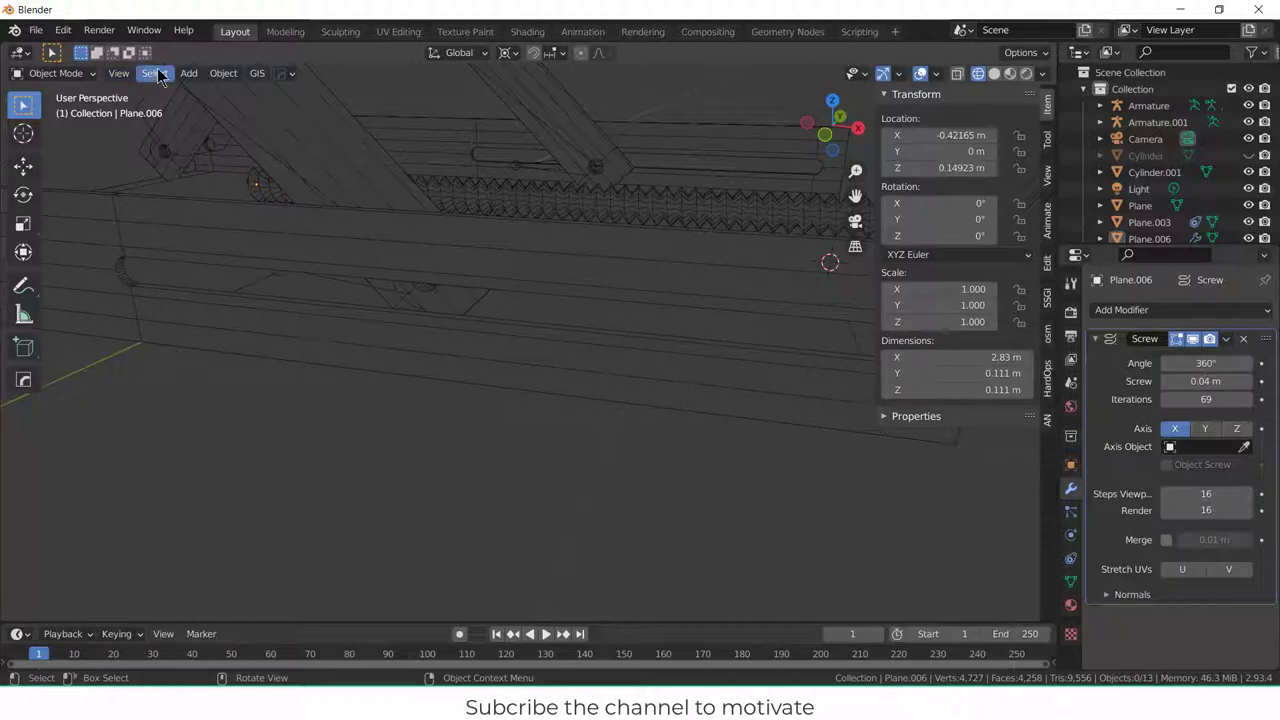
click(187, 75)
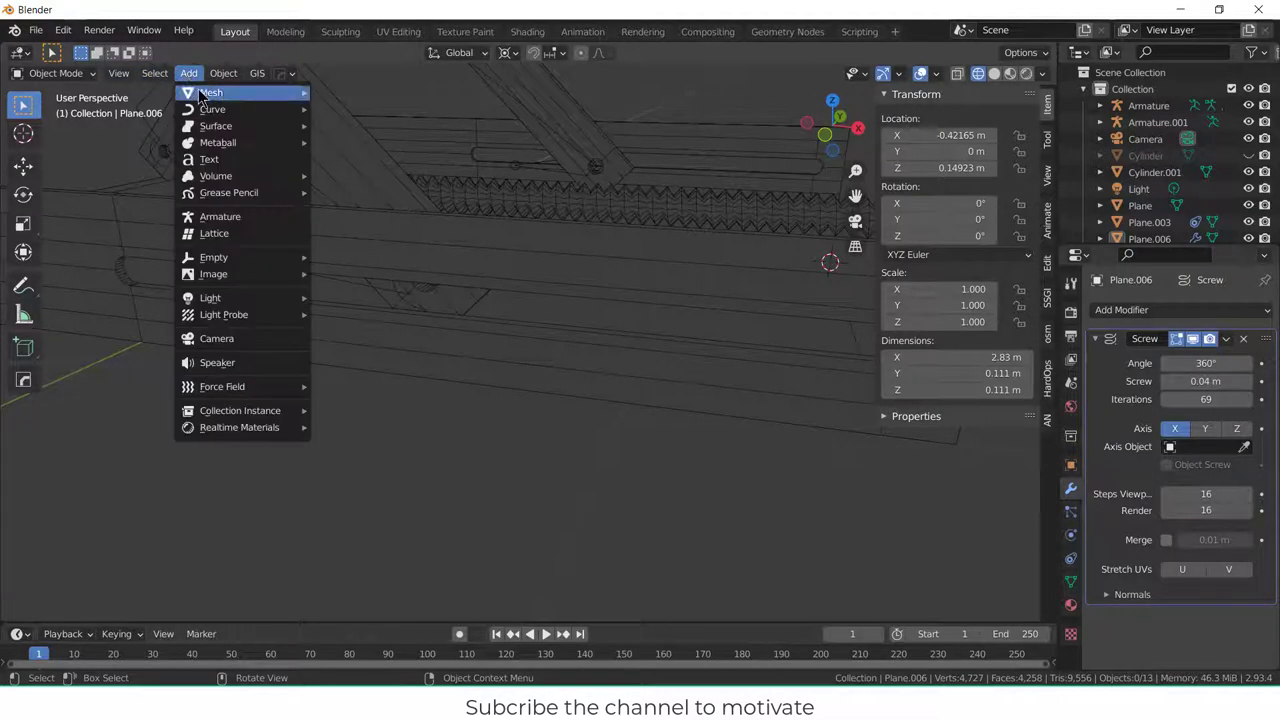
mouse_move(290, 91)
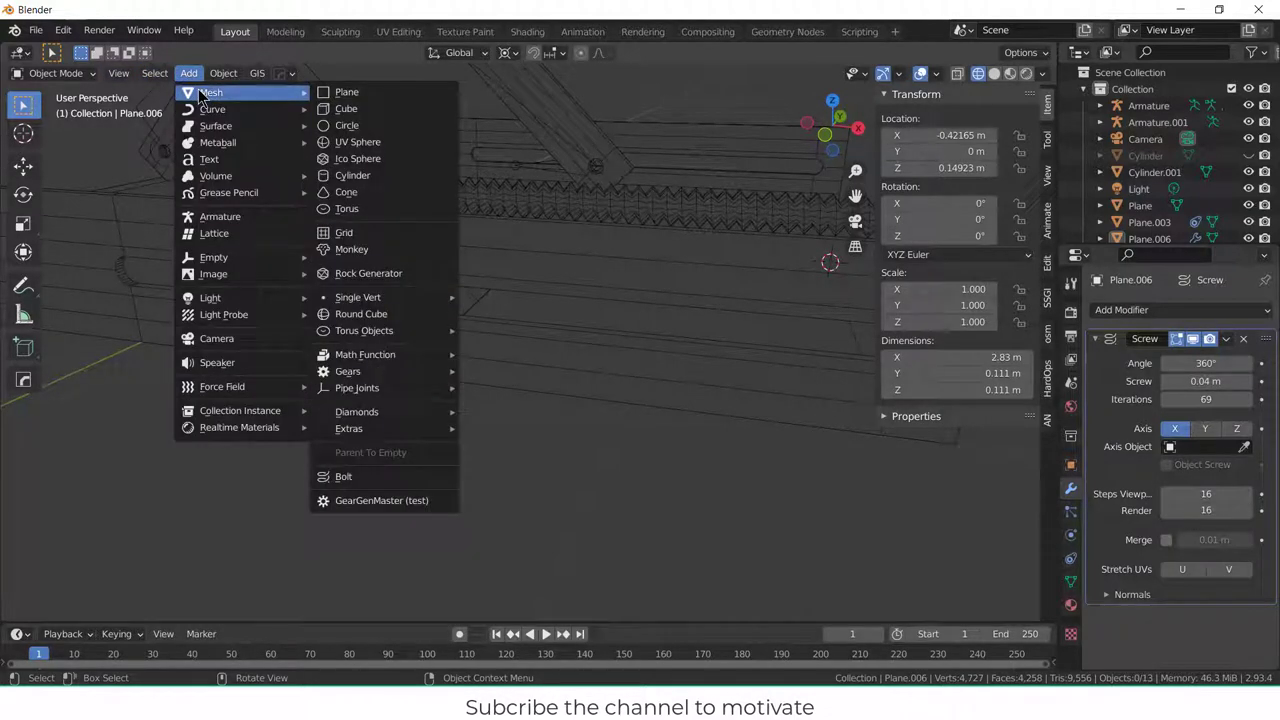
click(335, 108)
key(KP_1)
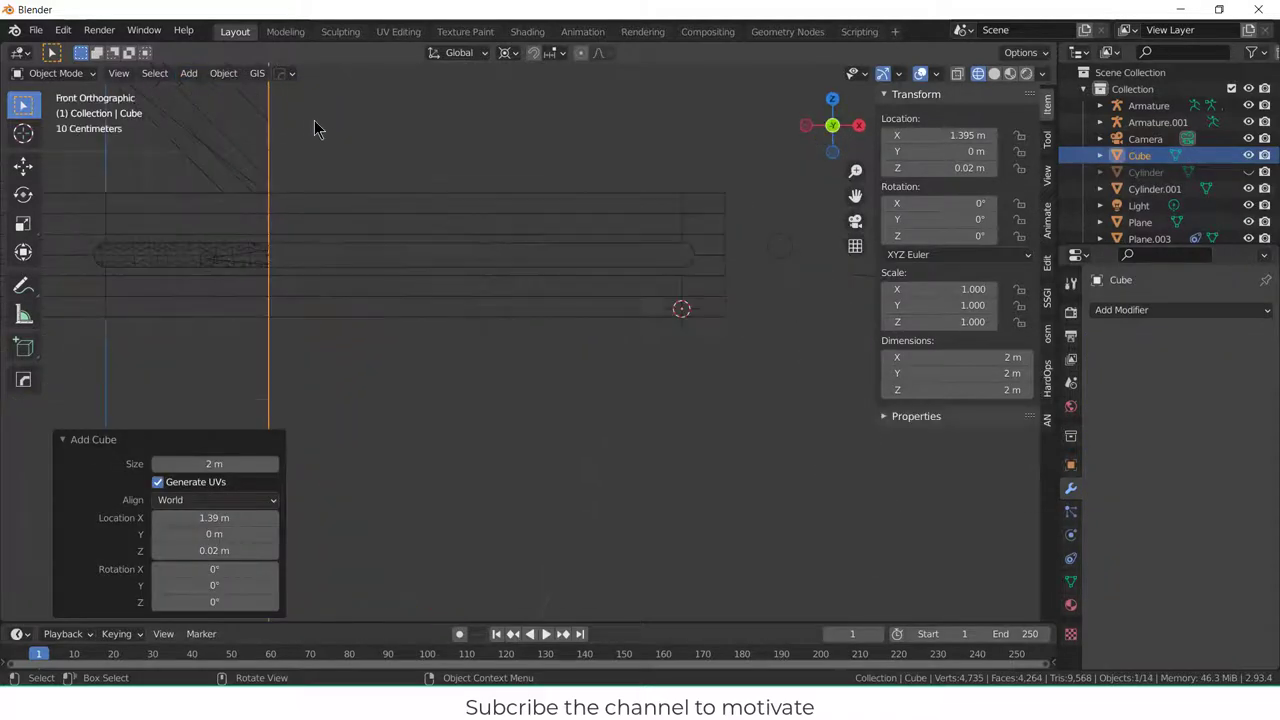
key(s)
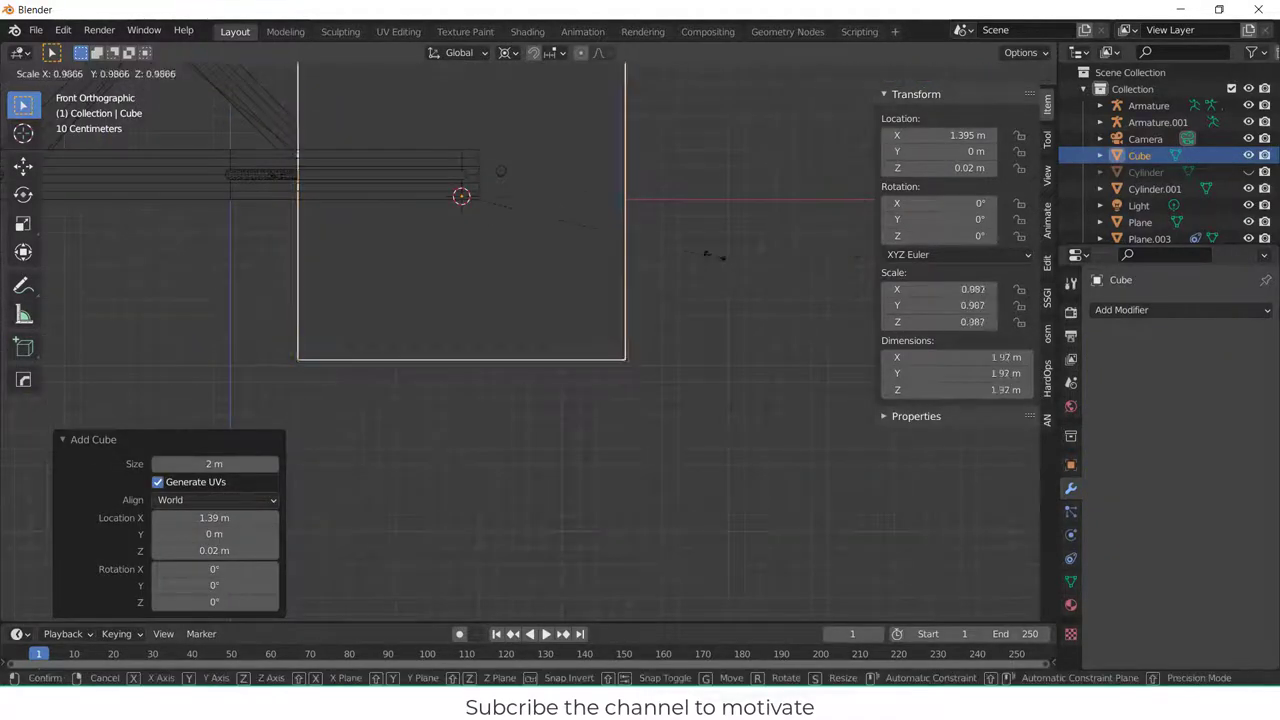
click(519, 197)
- Switch to solid shading and raise the cube along Z to about 0.17 m
scroll(472, 212, up, 2)
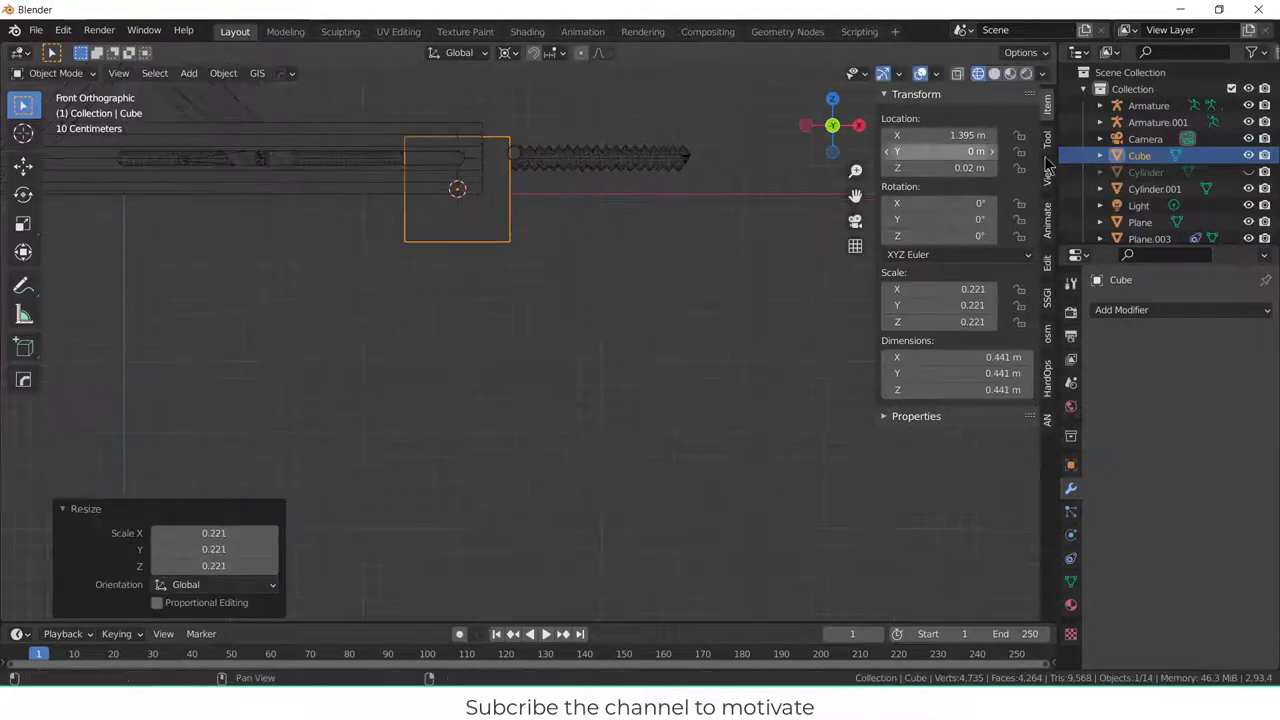
click(995, 74)
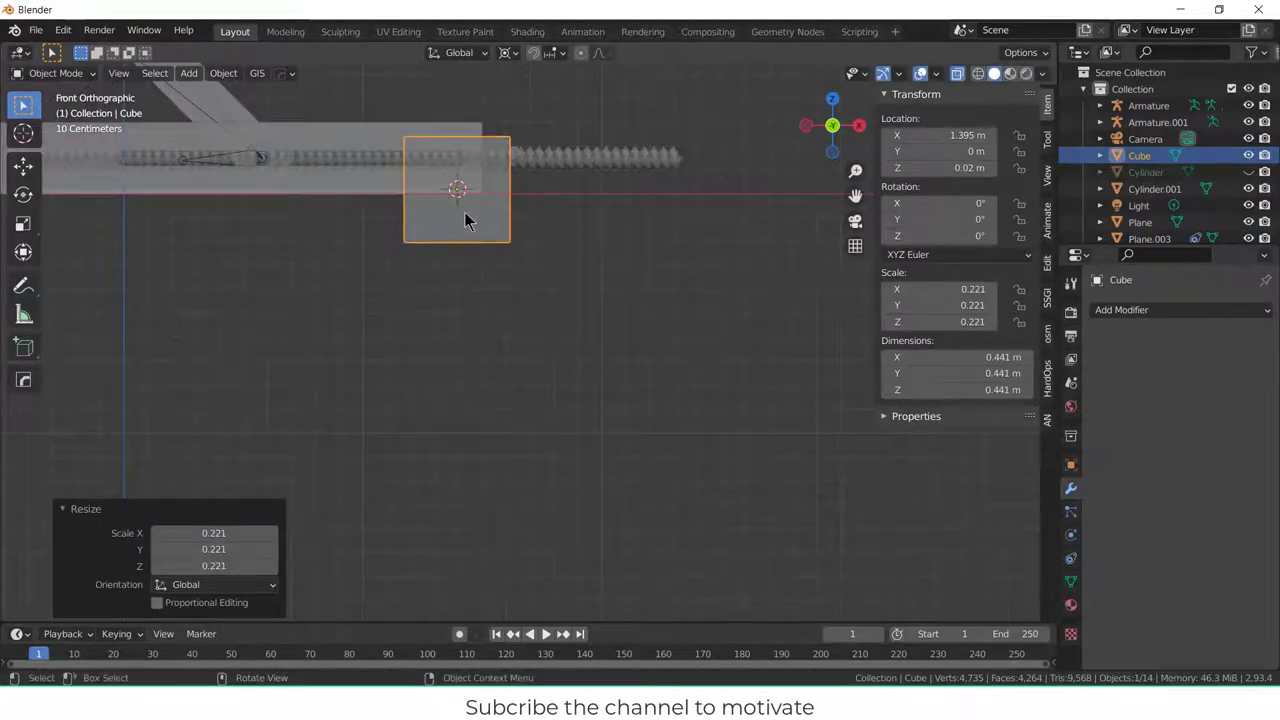
scroll(464, 212, up, 3)
shift+middle_drag(471, 219, 592, 374)
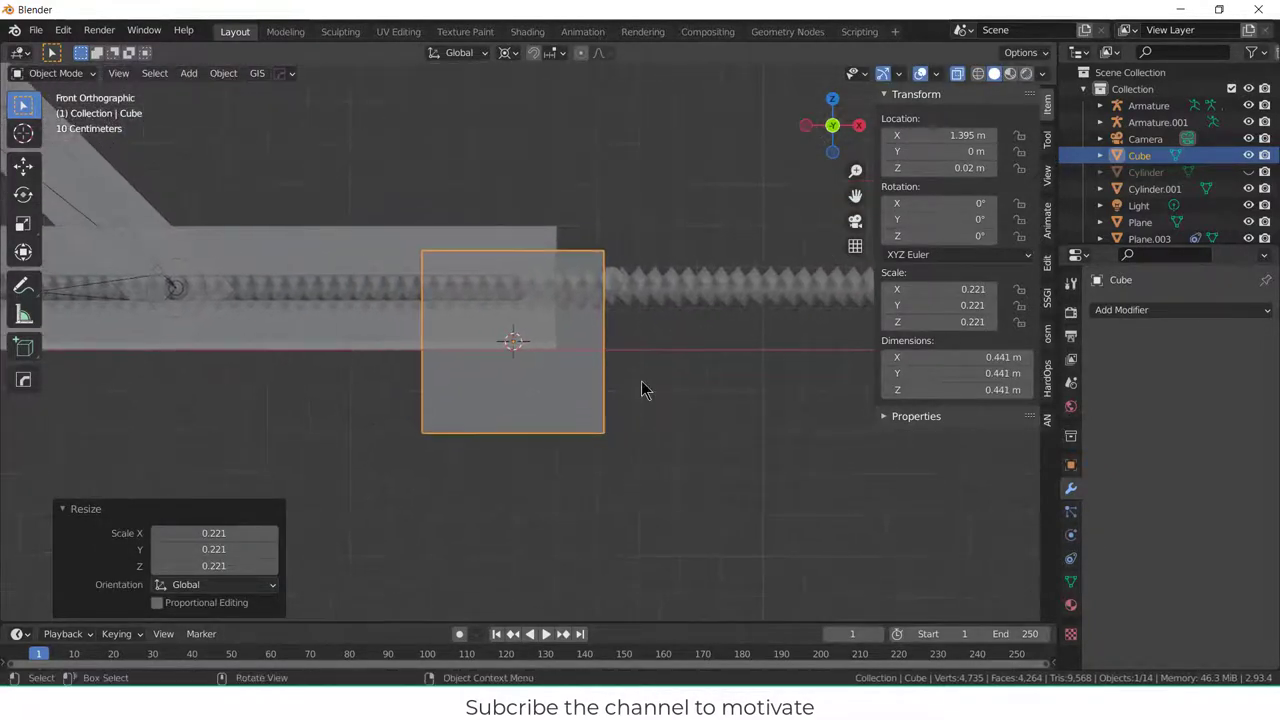
key(g)
key(z)
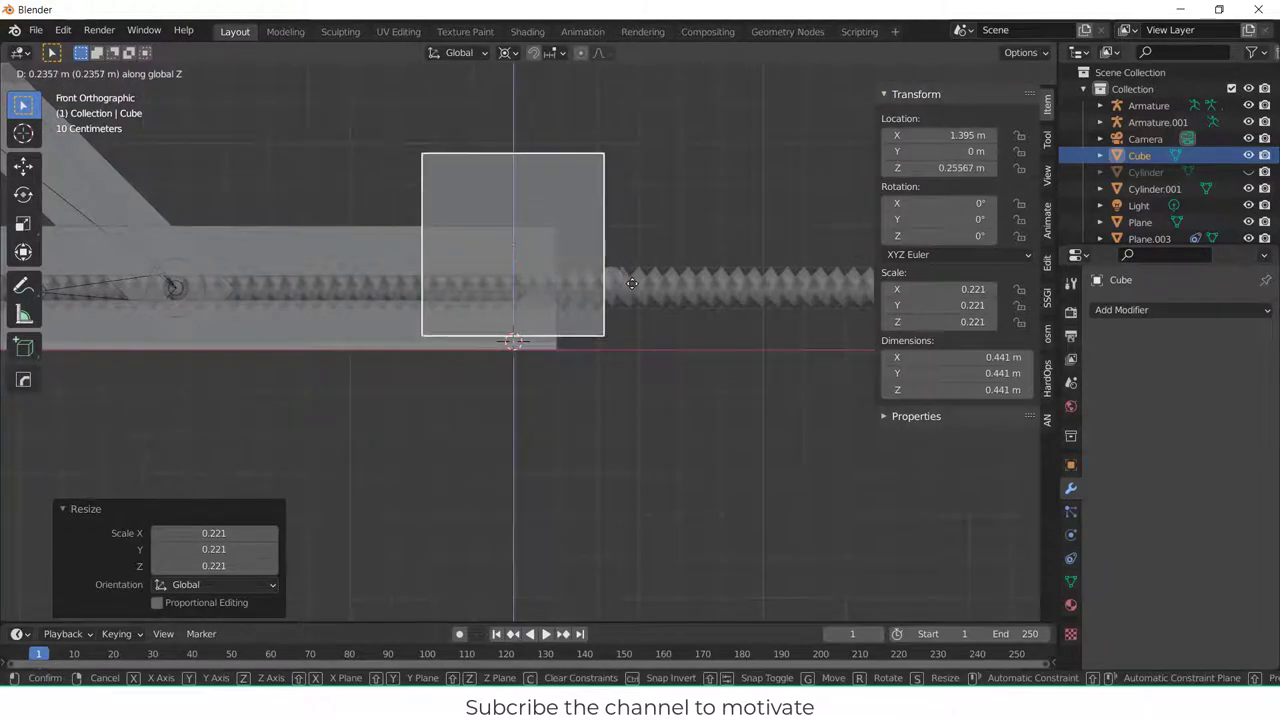
click(633, 281)
- Scale the cube by 0.623 into a 0.275 m block and move it -0.8135 m along X
key(s)
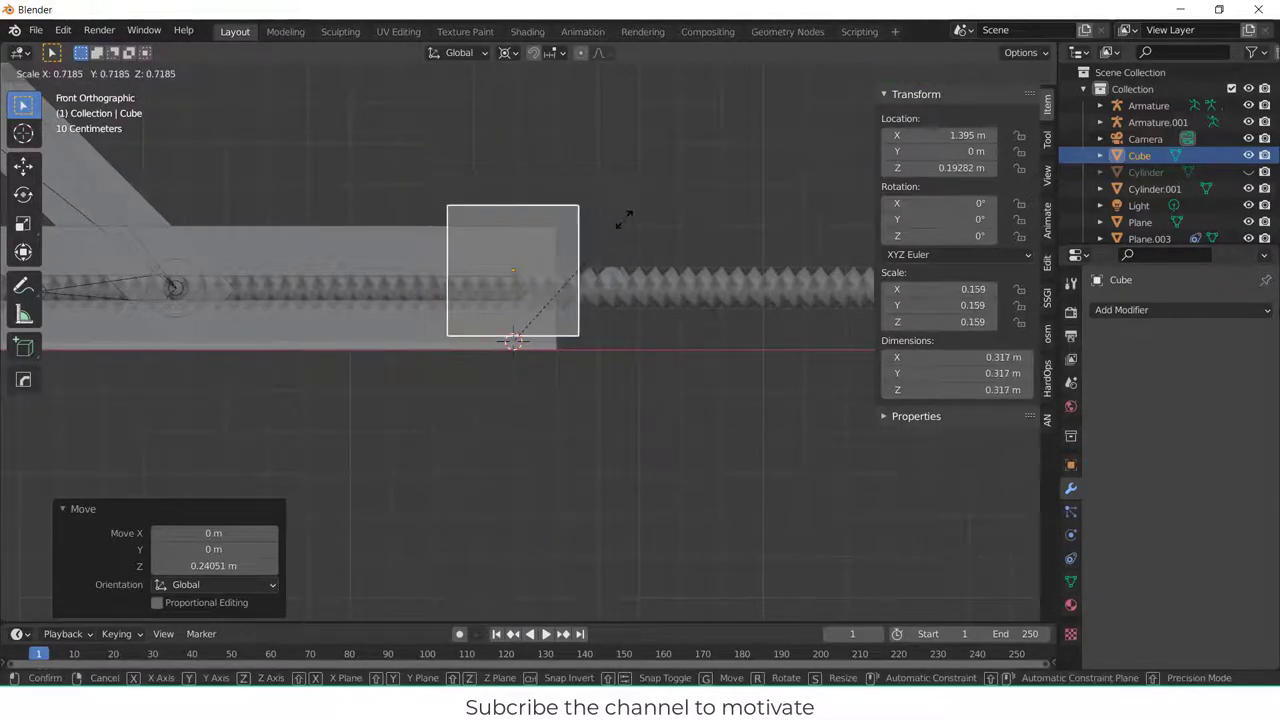
click(612, 243)
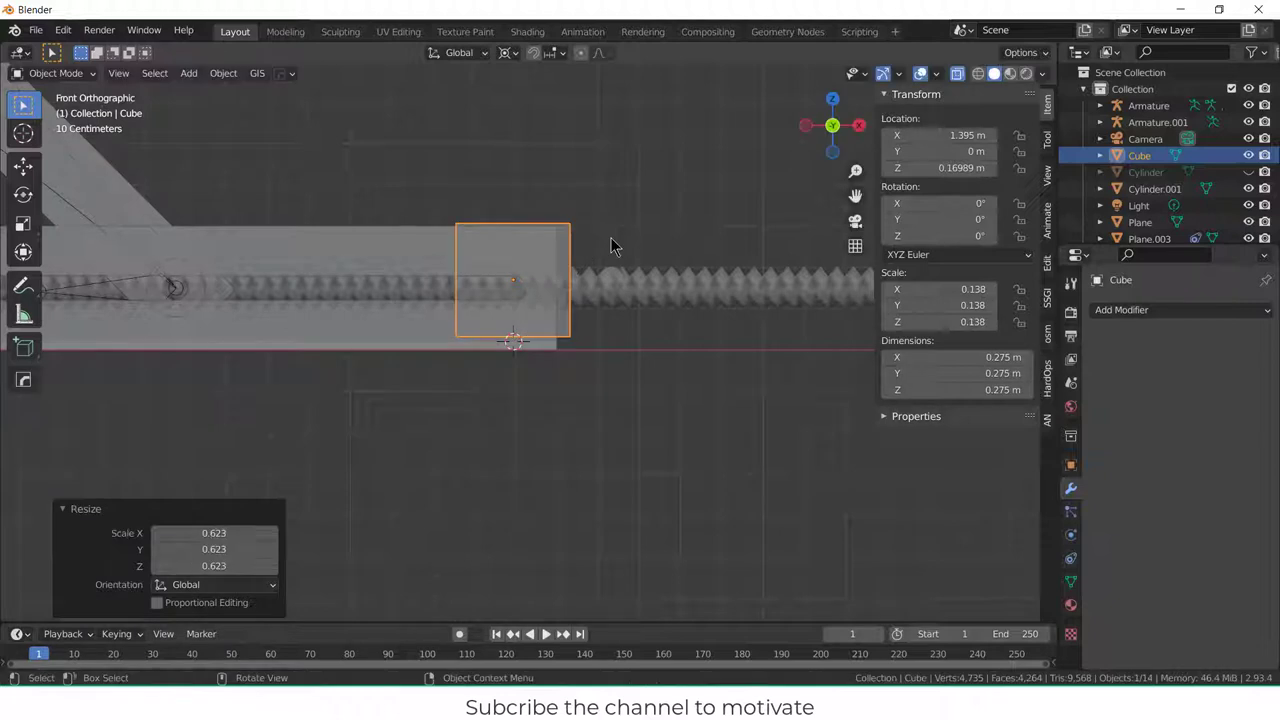
key(g)
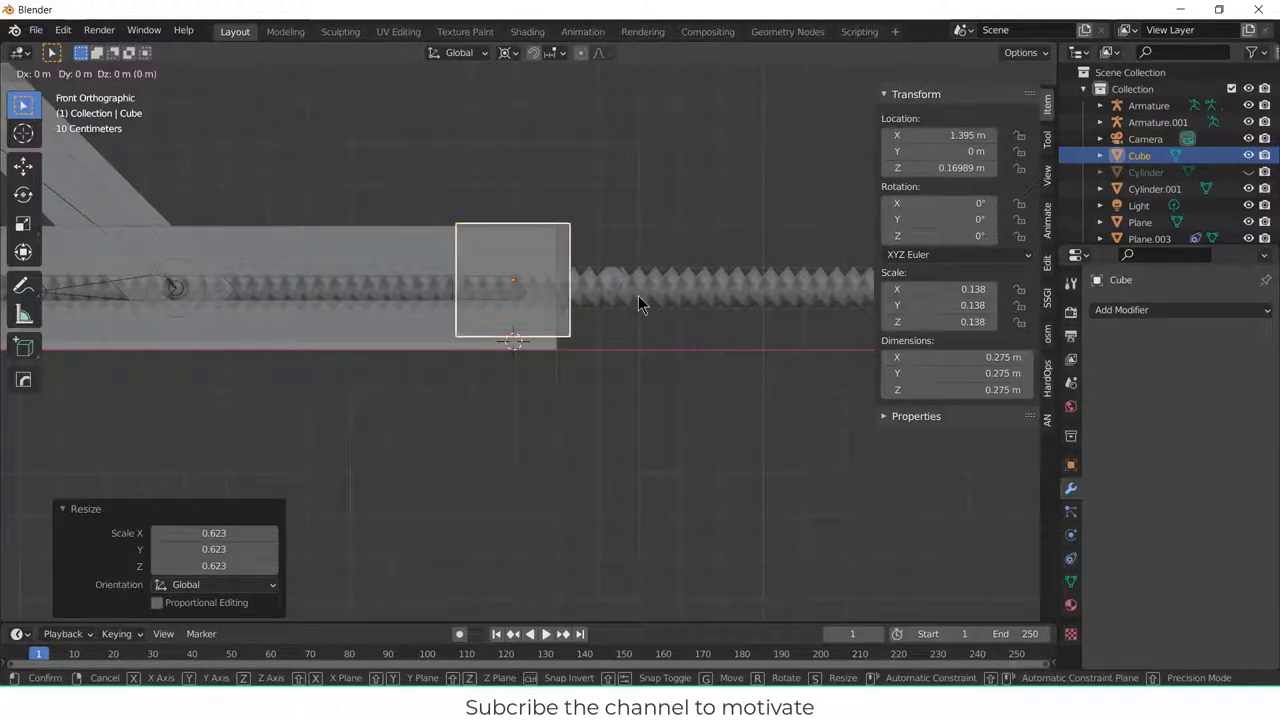
key(x)
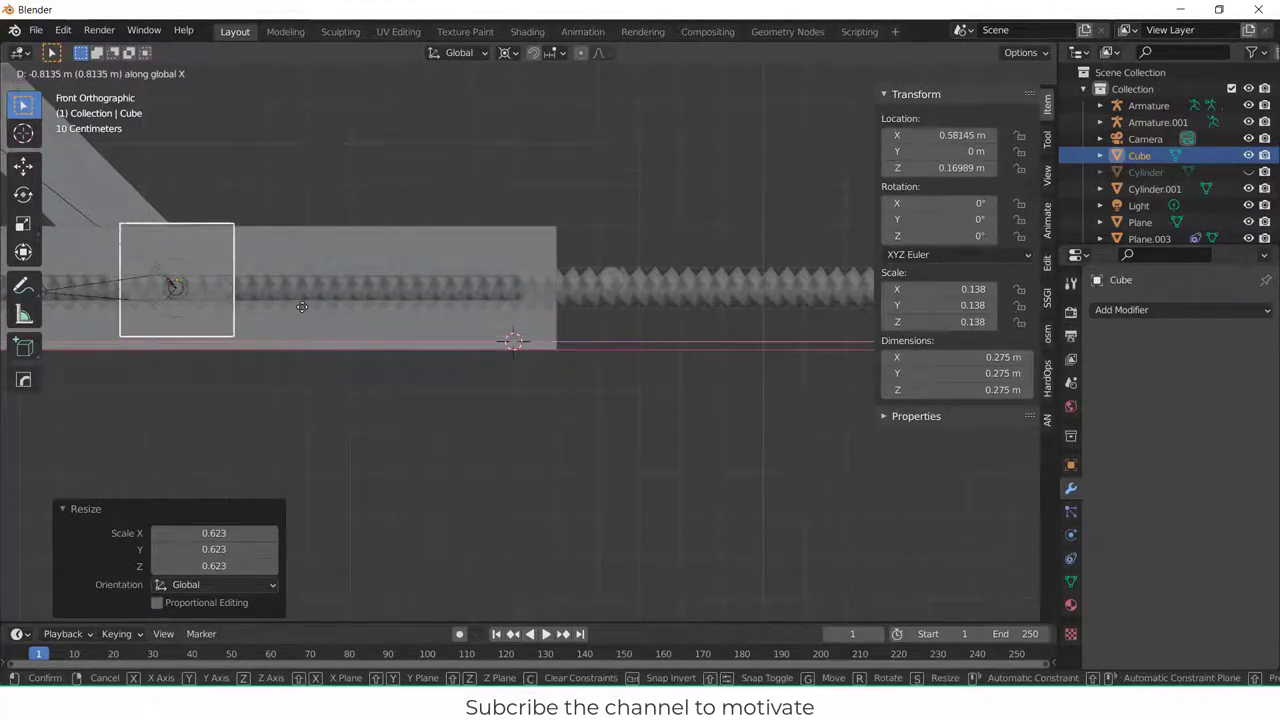
click(302, 306)
scroll(302, 306, down, 5)
scroll(302, 306, up, 3)
- In Right Orthographic view, box-select Armature.001 and move it about 0.19 m along Y
middle_drag(302, 306, 247, 200)
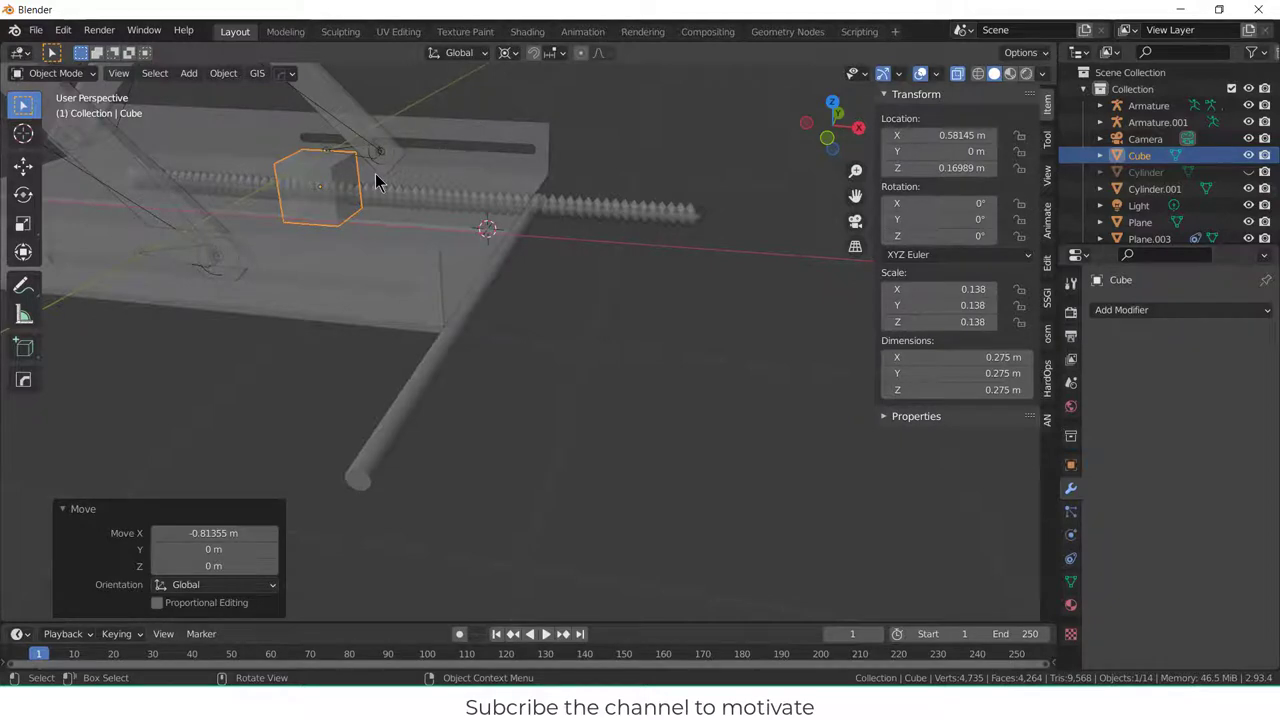
middle_drag(376, 181, 363, 137)
scroll(357, 163, up, 4)
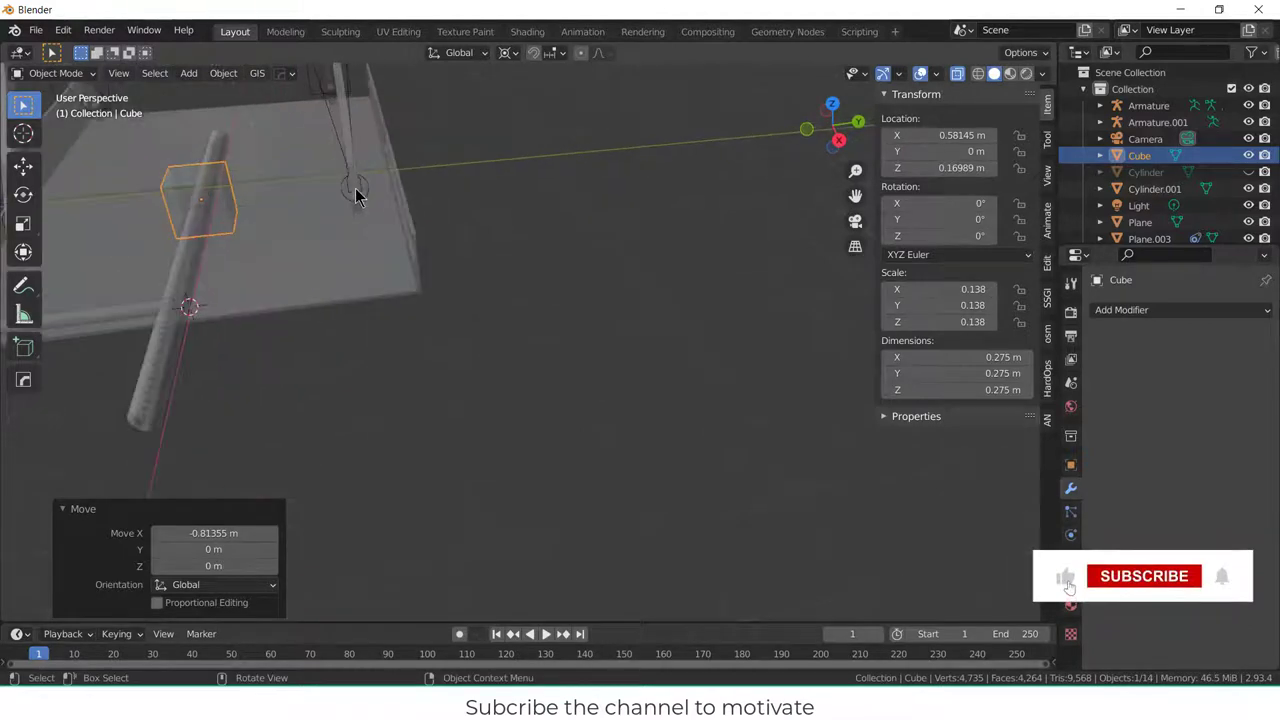
scroll(357, 193, down, 2)
key(KP_1)
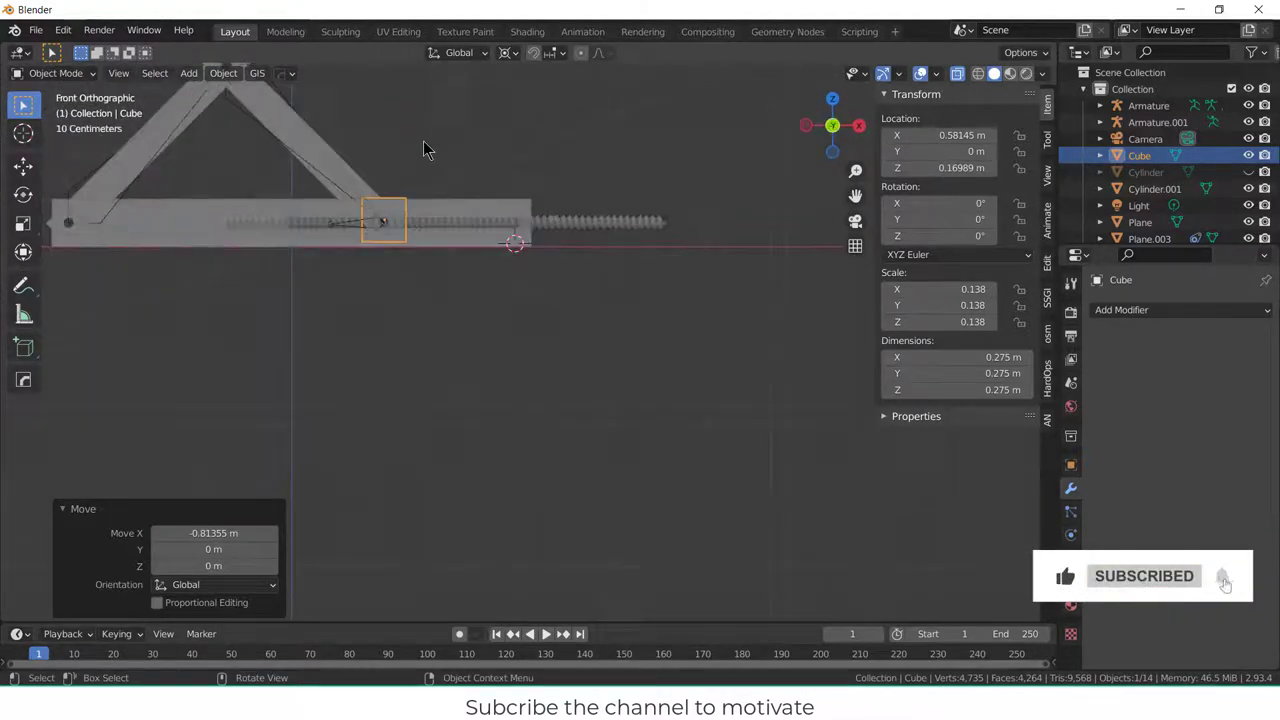
key(KP_3)
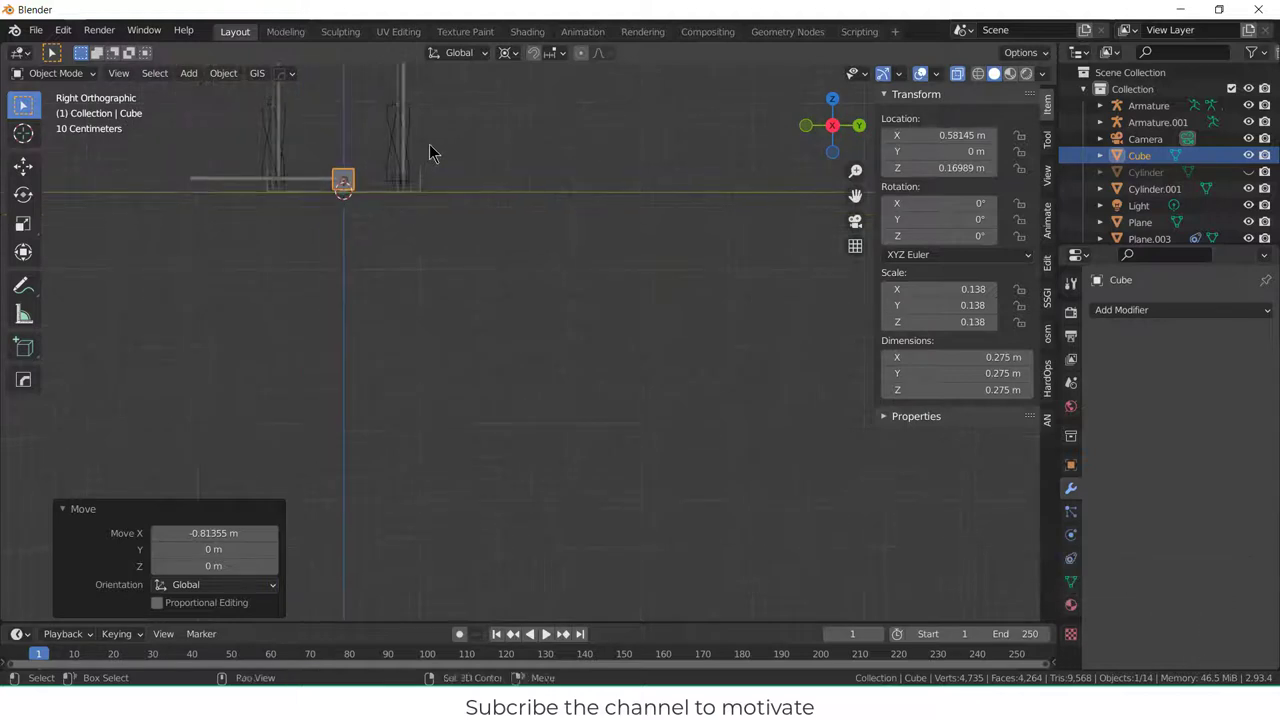
shift+middle_drag(423, 150, 449, 323)
scroll(437, 290, up, 2)
drag(352, 228, 447, 338)
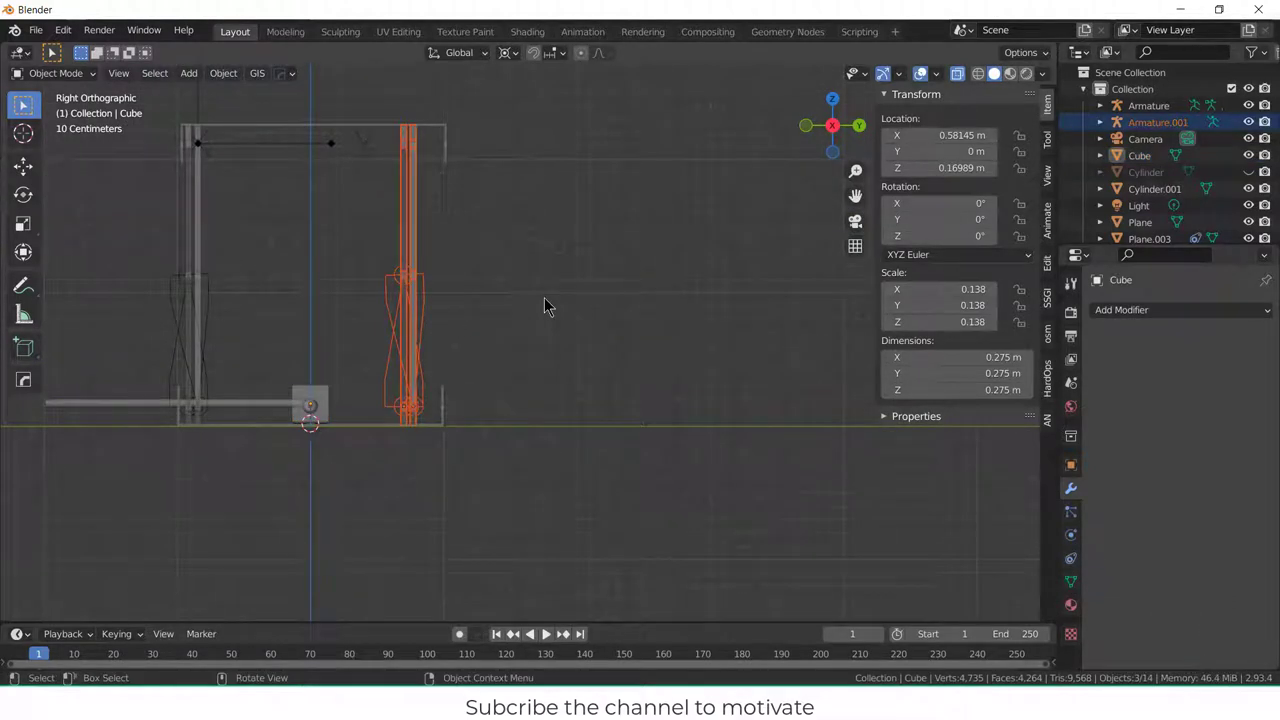
key(g)
key(y)
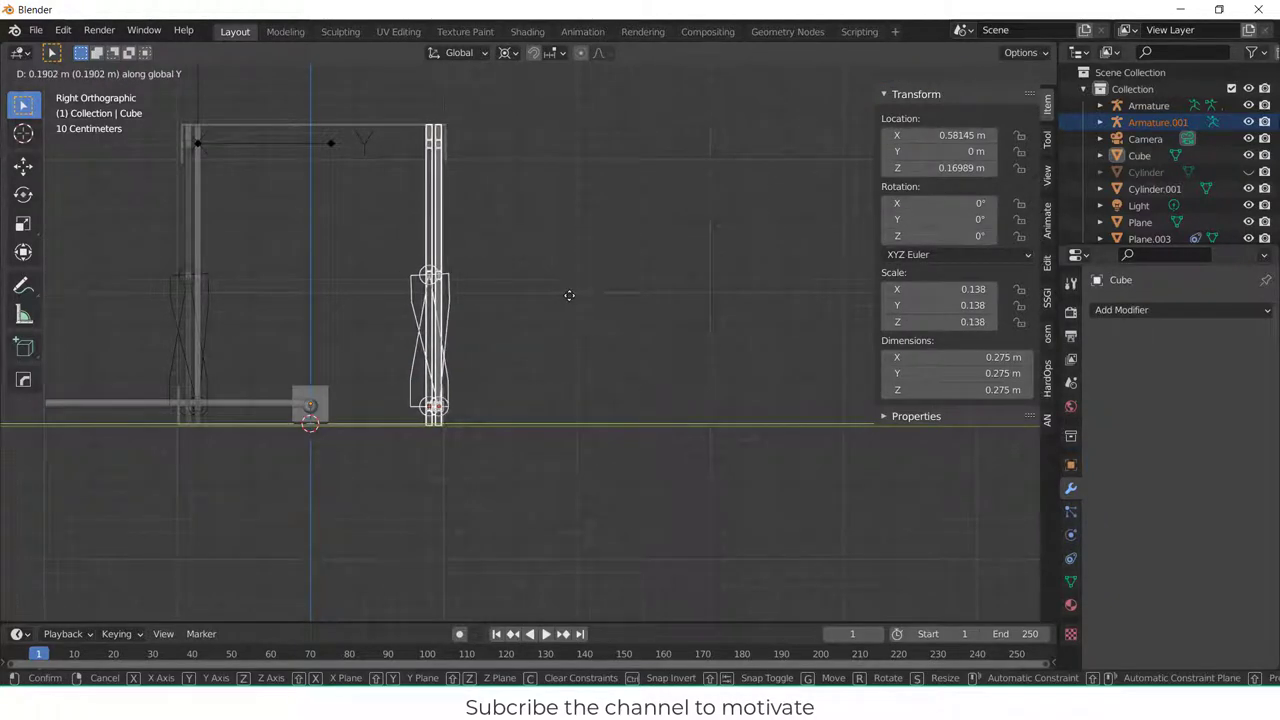
click(569, 295)
- Orbit around the frame to inspect the shifted armature and the nut block
click(566, 300)
middle_drag(566, 300, 186, 318)
scroll(223, 323, up, 6)
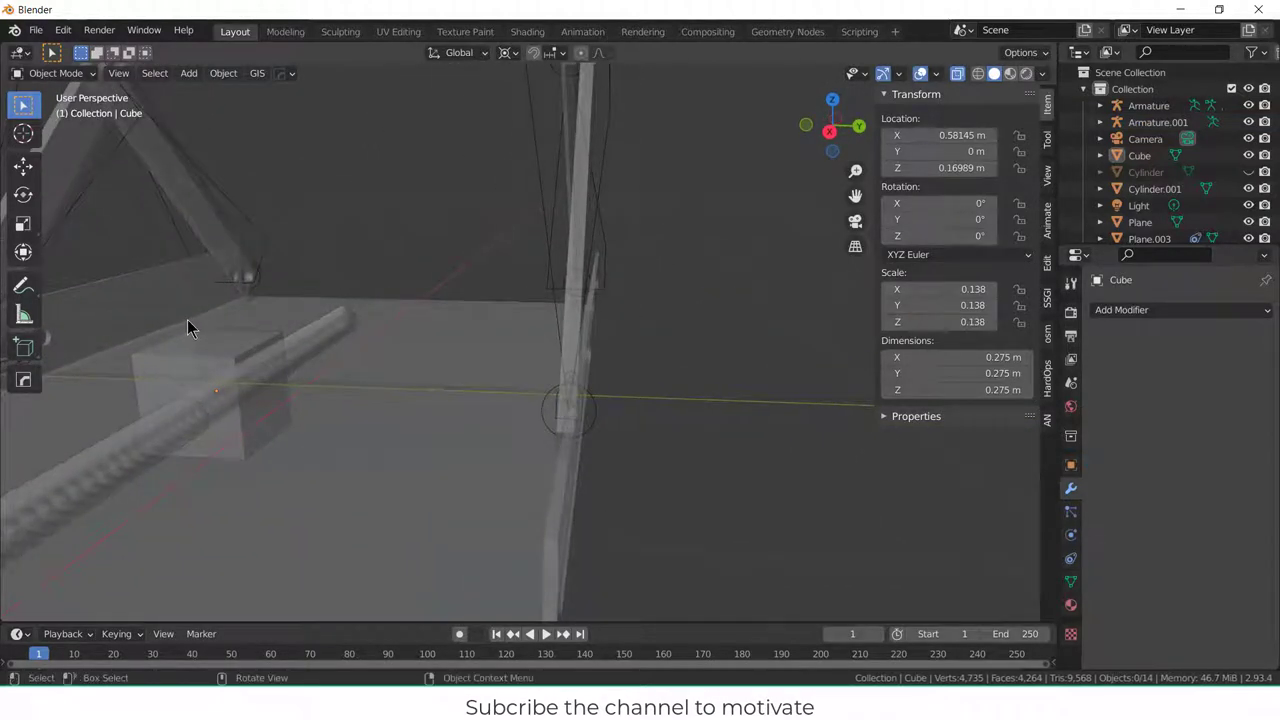
scroll(185, 321, down, 4)
key(KP_1)
key(KP_3)
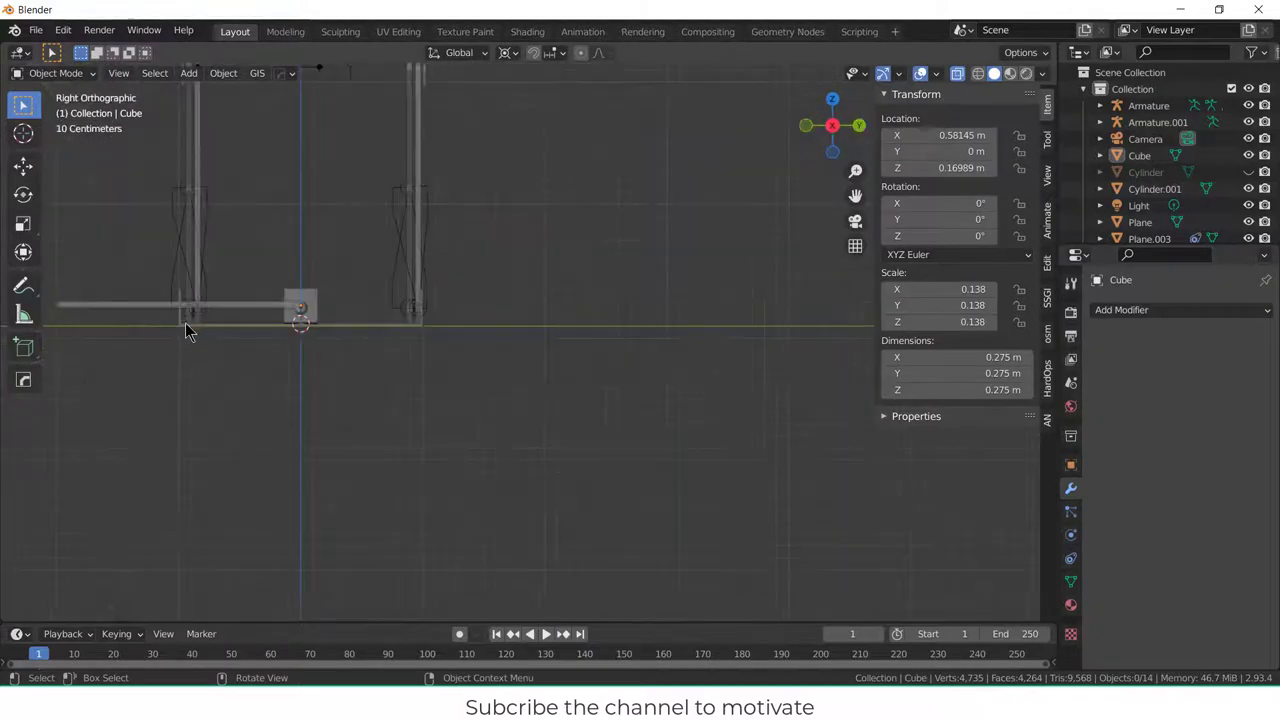
middle_drag(252, 333, 165, 320)
scroll(260, 247, up, 5)
scroll(327, 235, down, 4)
middle_drag(327, 235, 350, 213)
- Select the Plane.002 arm in Edit Mode and pick a face on its lower pivot
click(380, 234)
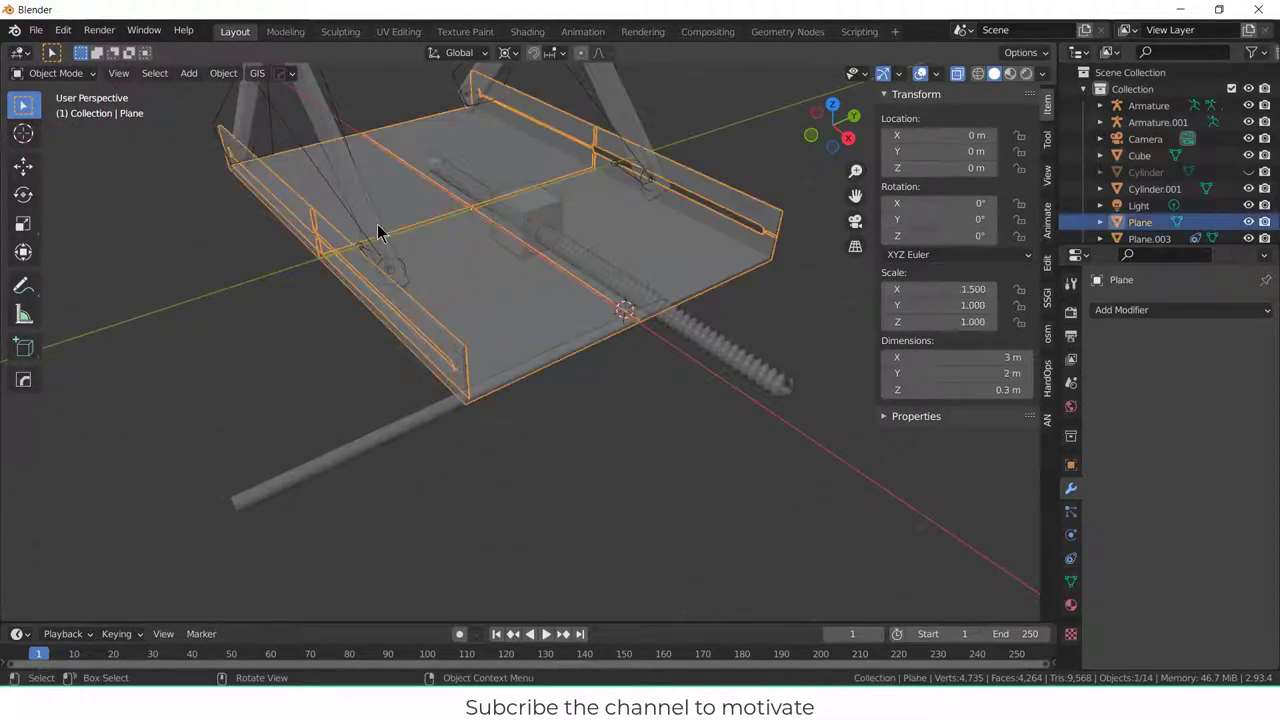
click(385, 238)
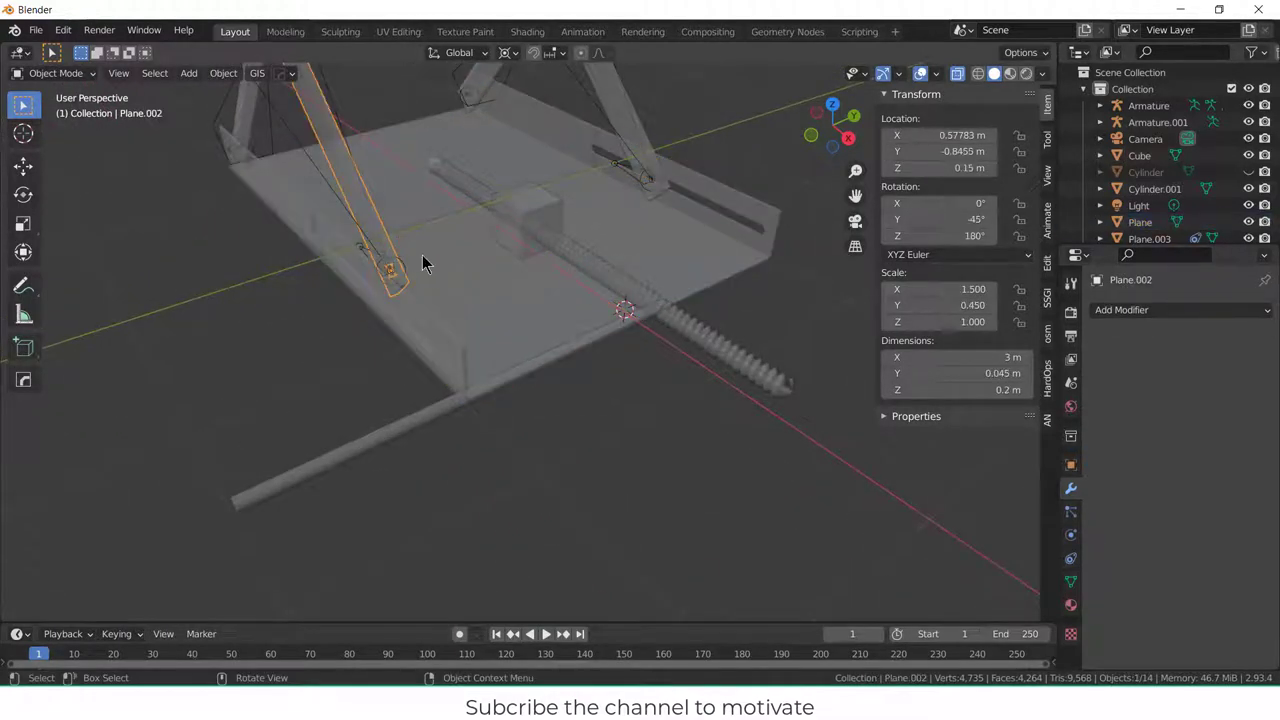
key(Tab)
key(KP_1)
scroll(422, 255, up, 4)
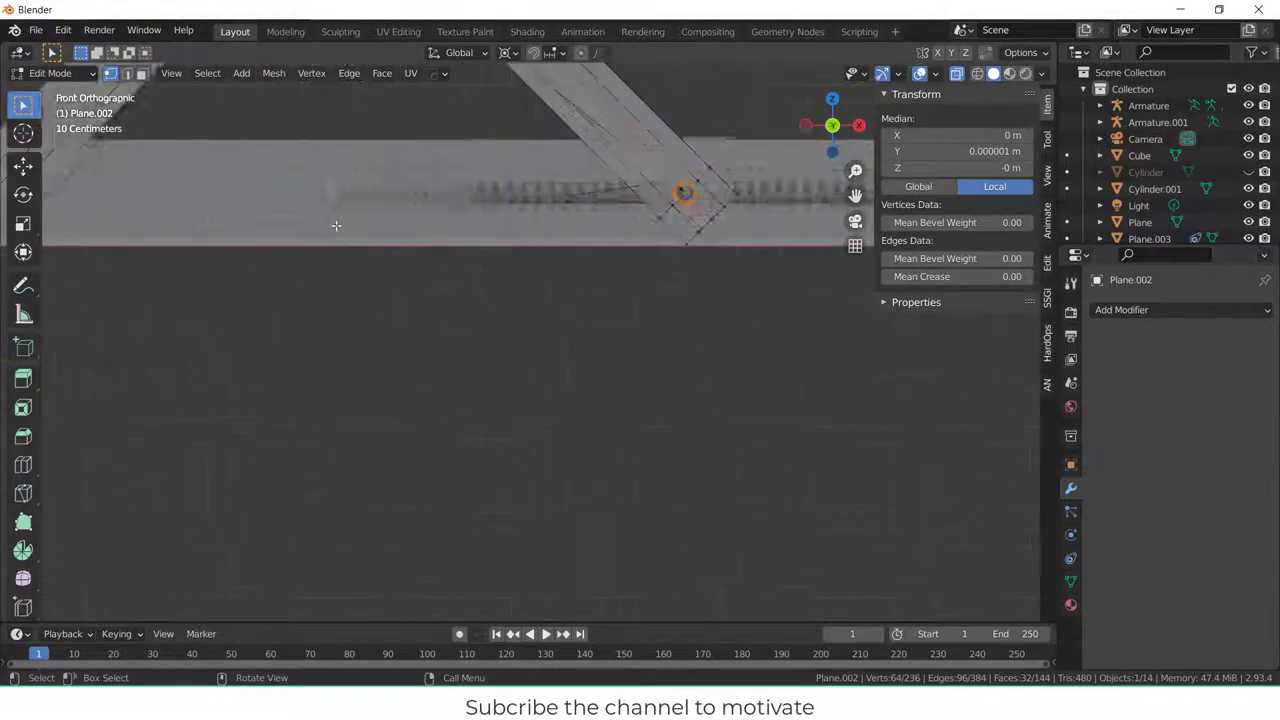
shift+middle_drag(583, 267, 471, 410)
scroll(374, 446, up, 3)
scroll(471, 410, down, 5)
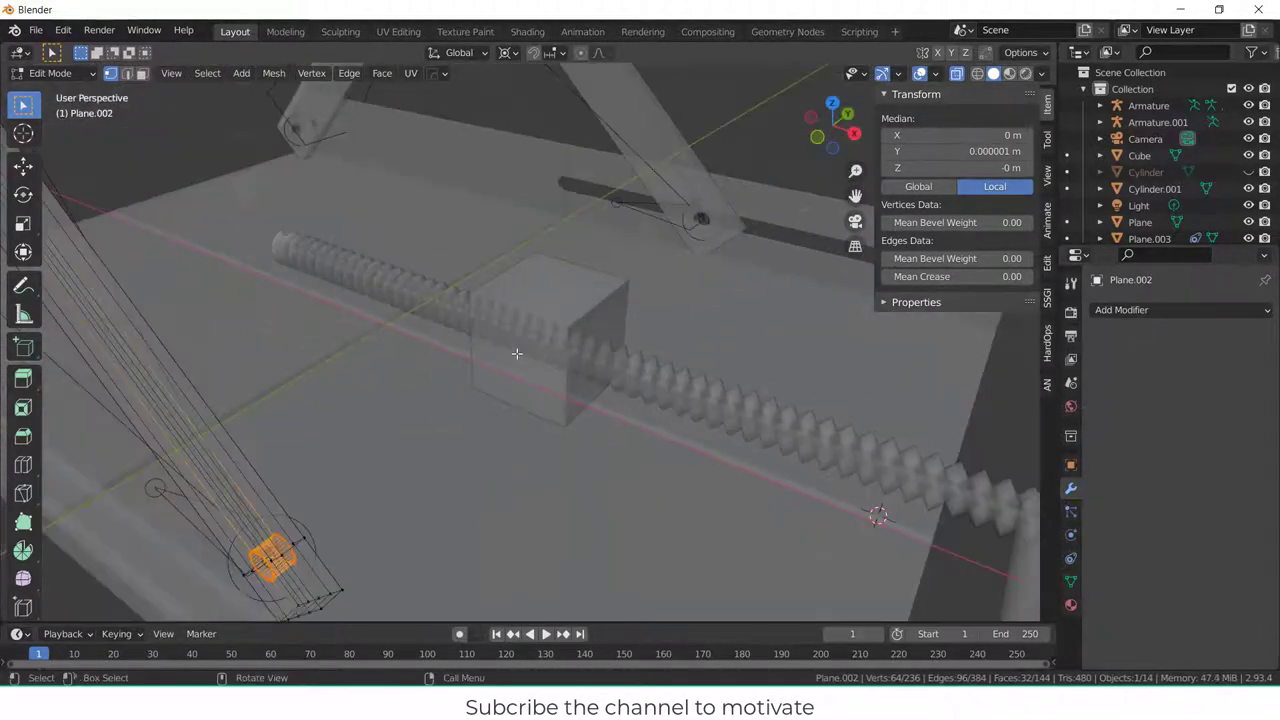
middle_drag(300, 540, 369, 454)
scroll(371, 478, up, 3)
click(141, 73)
click(362, 462)
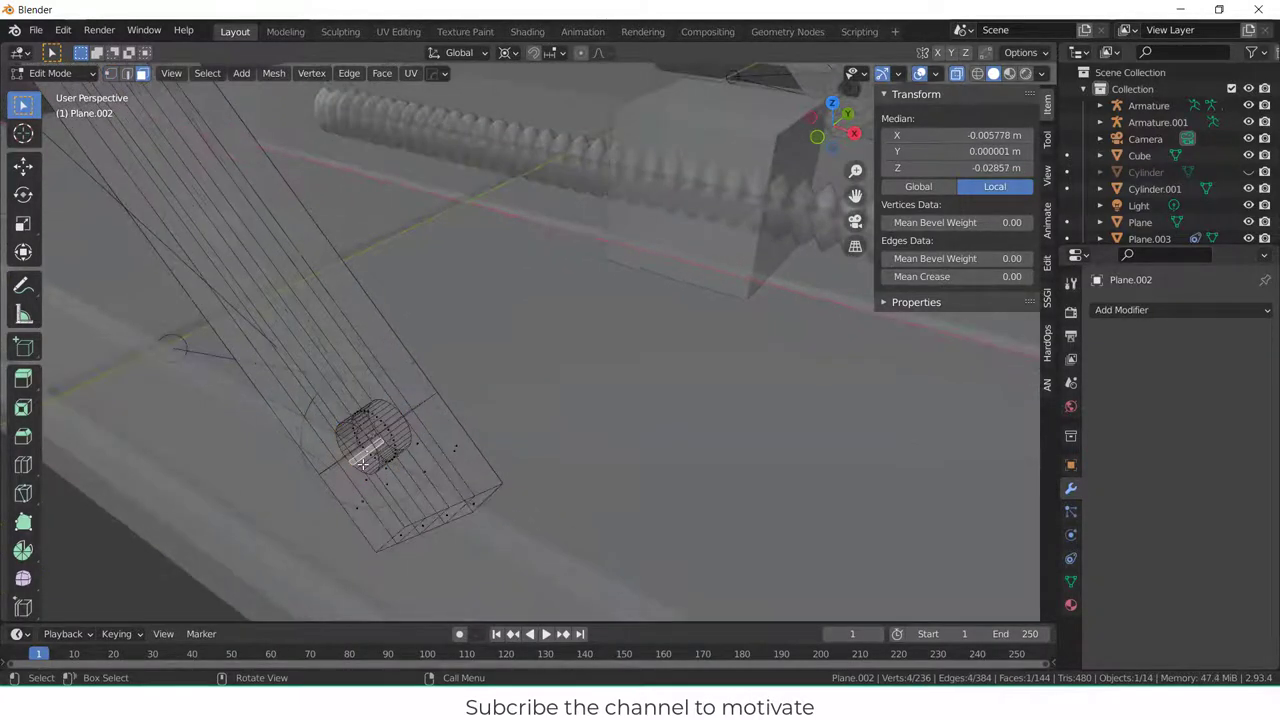
- Select the whole linked pivot and snap the 3D cursor to it, back in Object Mode
click(954, 75)
middle_drag(420, 380, 347, 402)
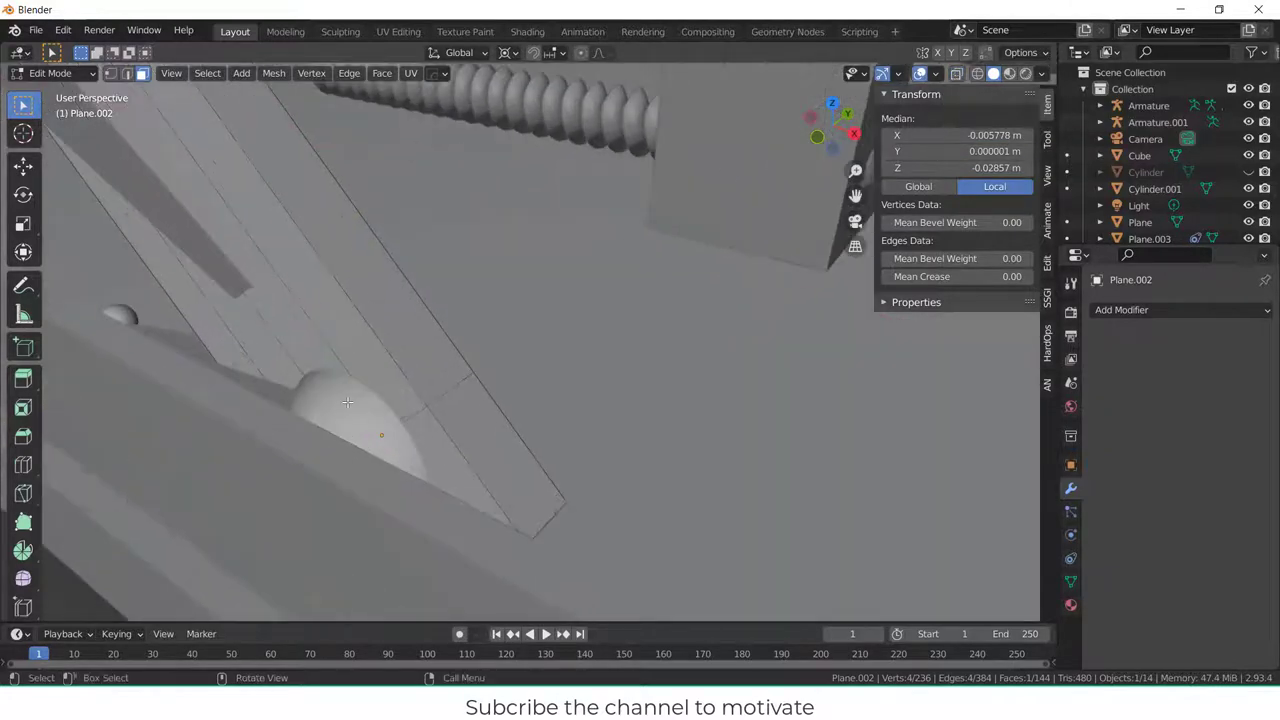
scroll(347, 402, down, 2)
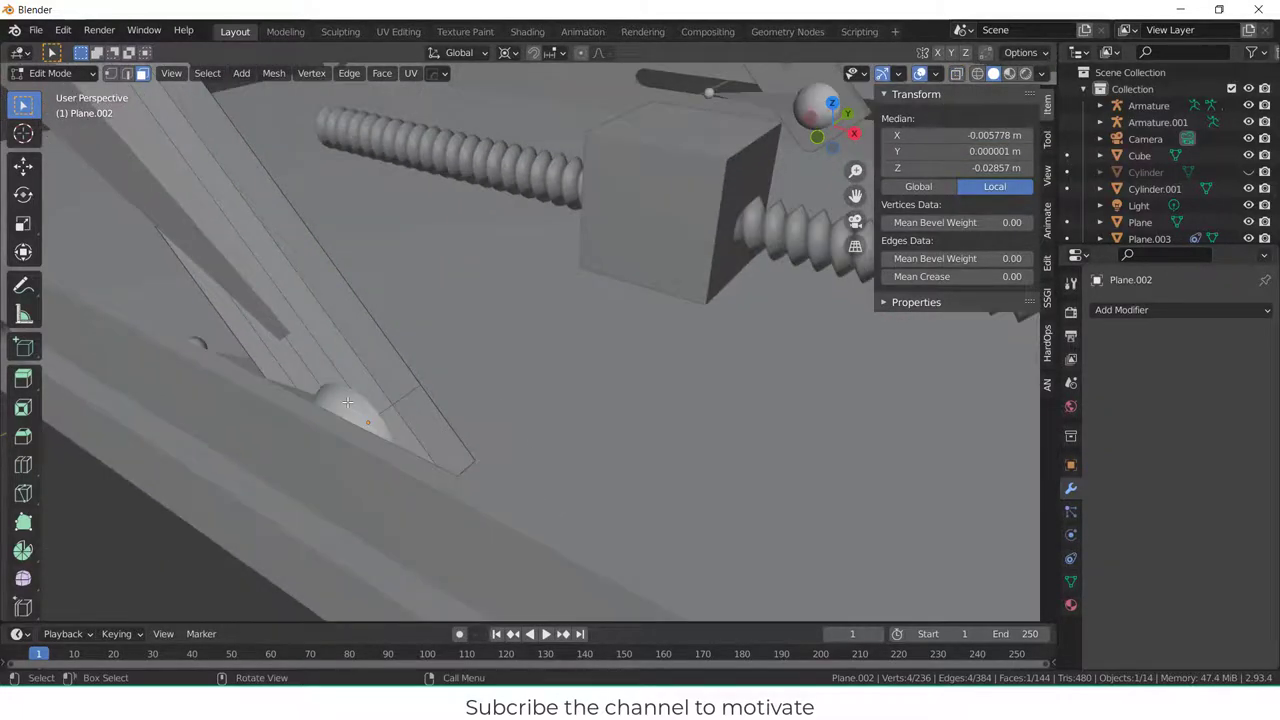
click(979, 74)
scroll(354, 421, up, 4)
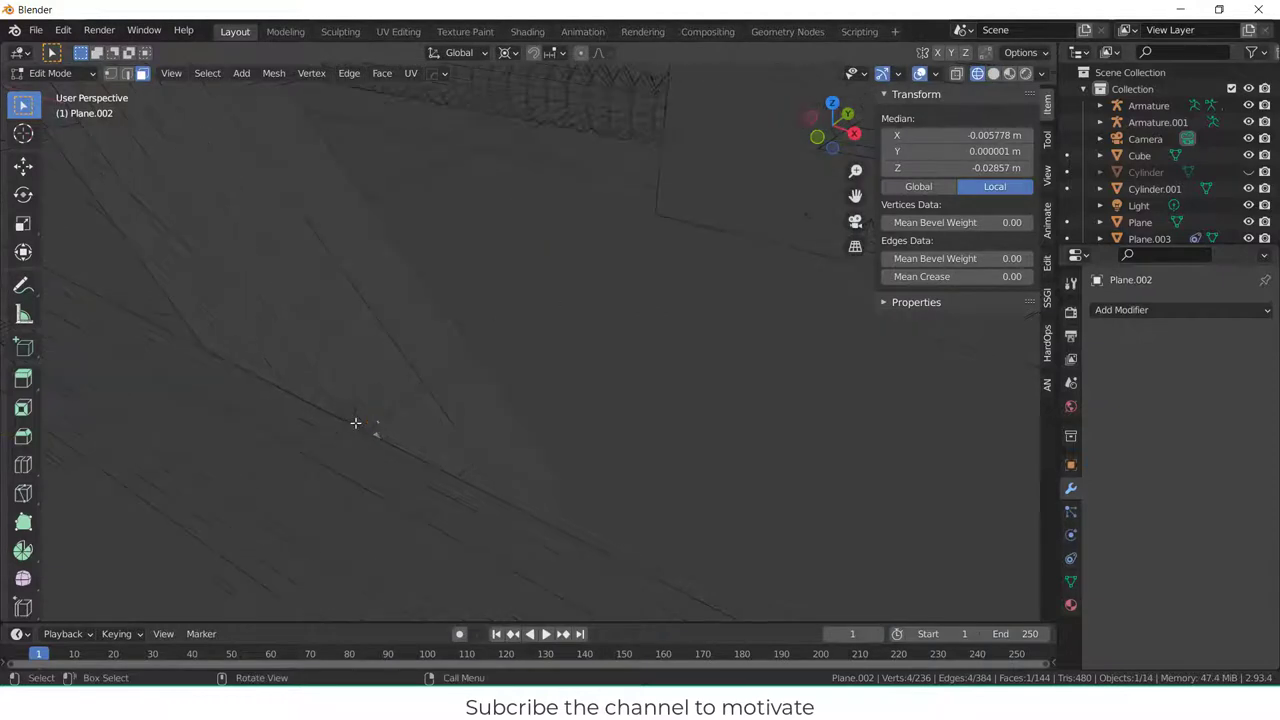
key(ctrl+l)
scroll(339, 409, down, 3)
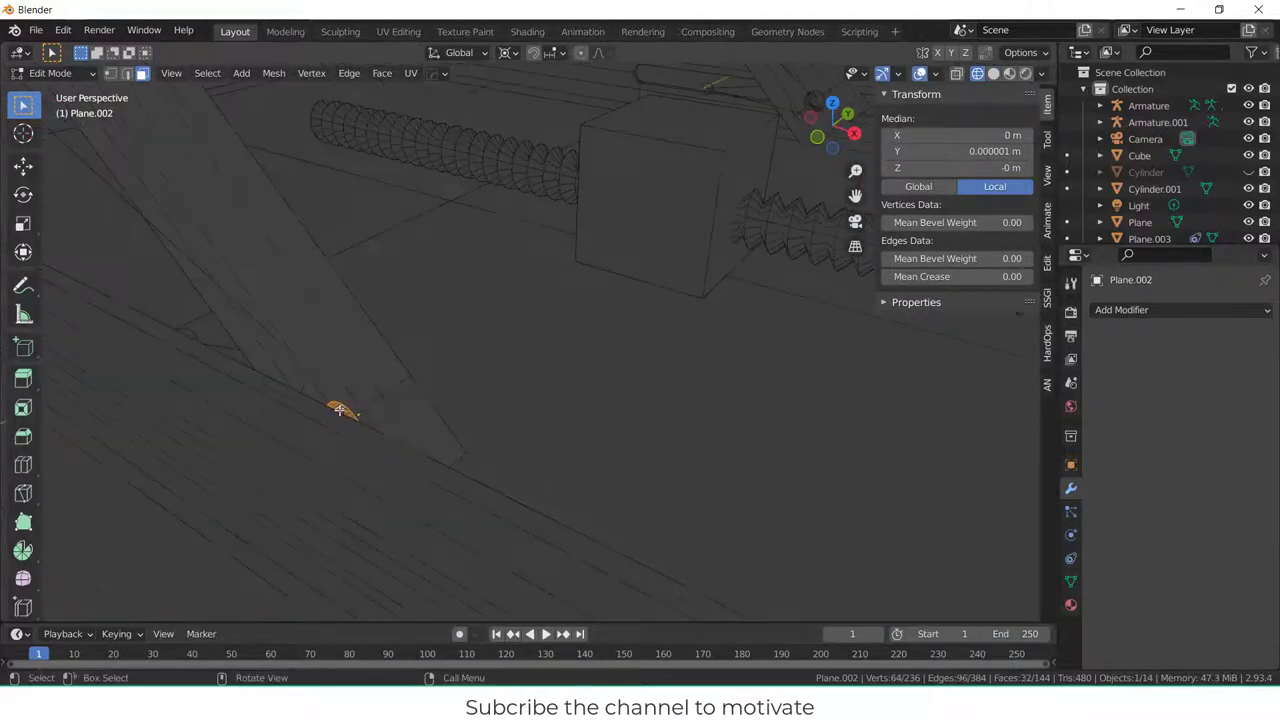
scroll(366, 420, up, 3)
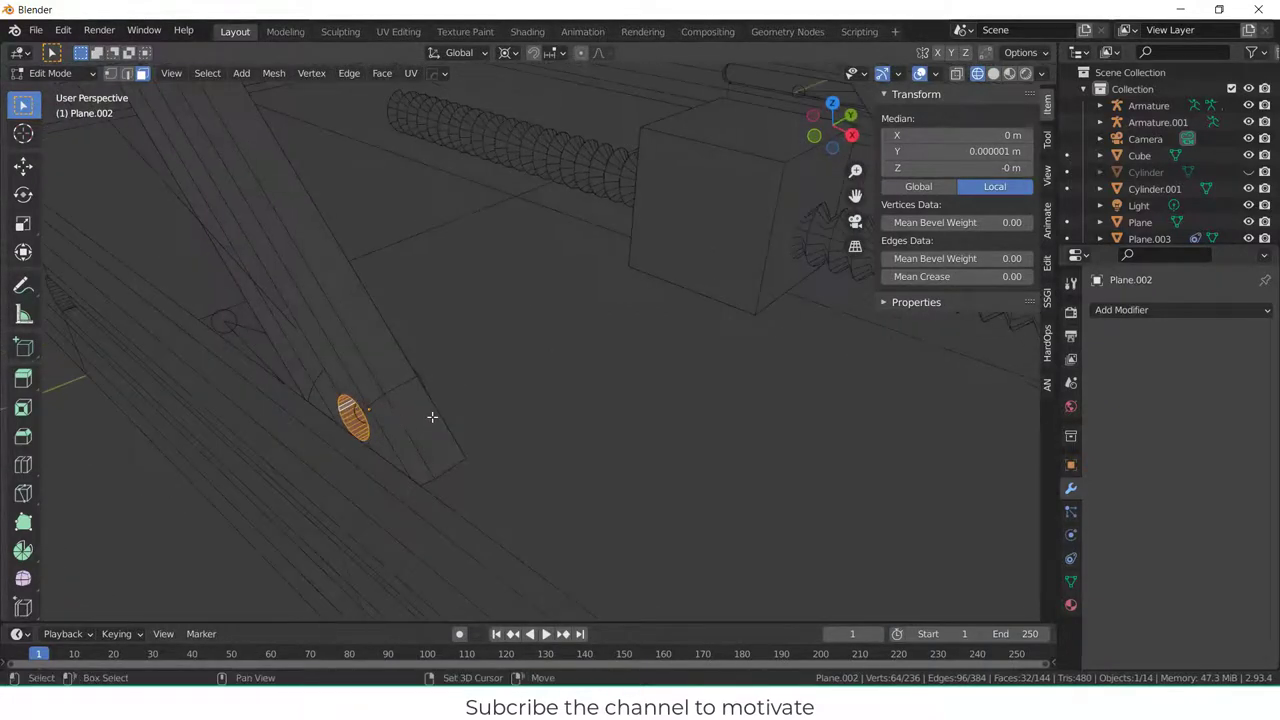
key(shift+s)
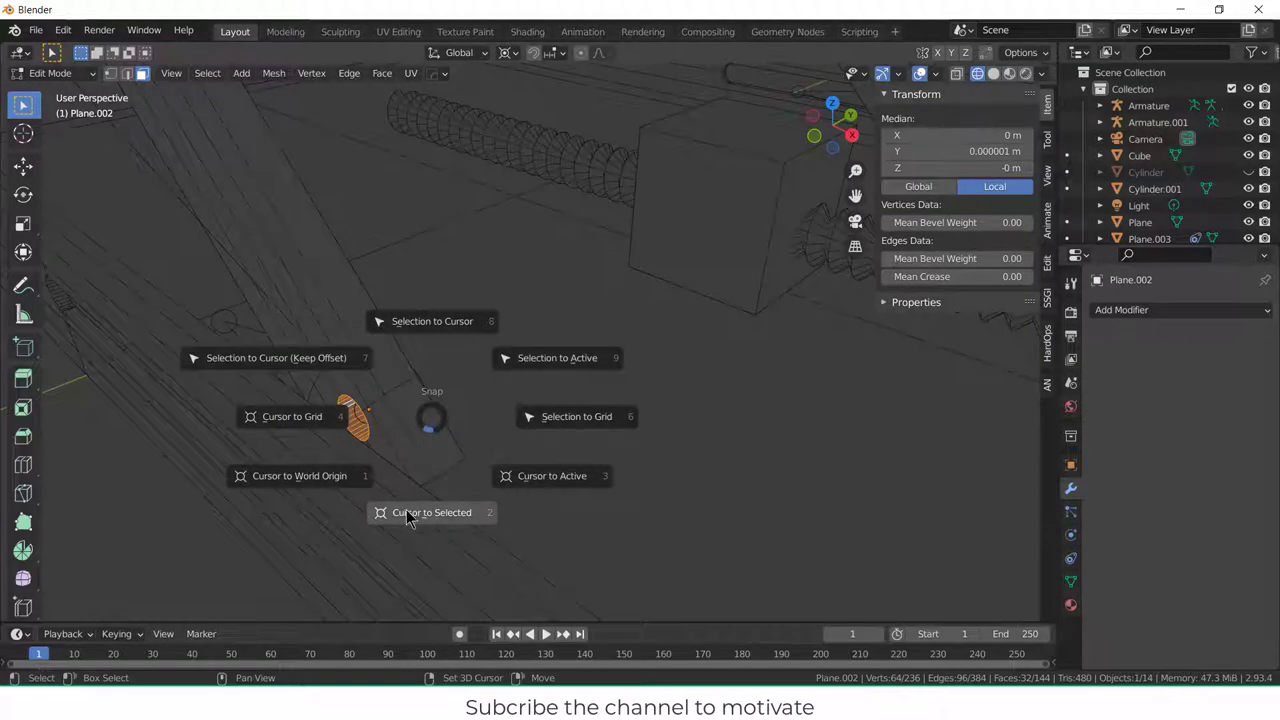
click(407, 513)
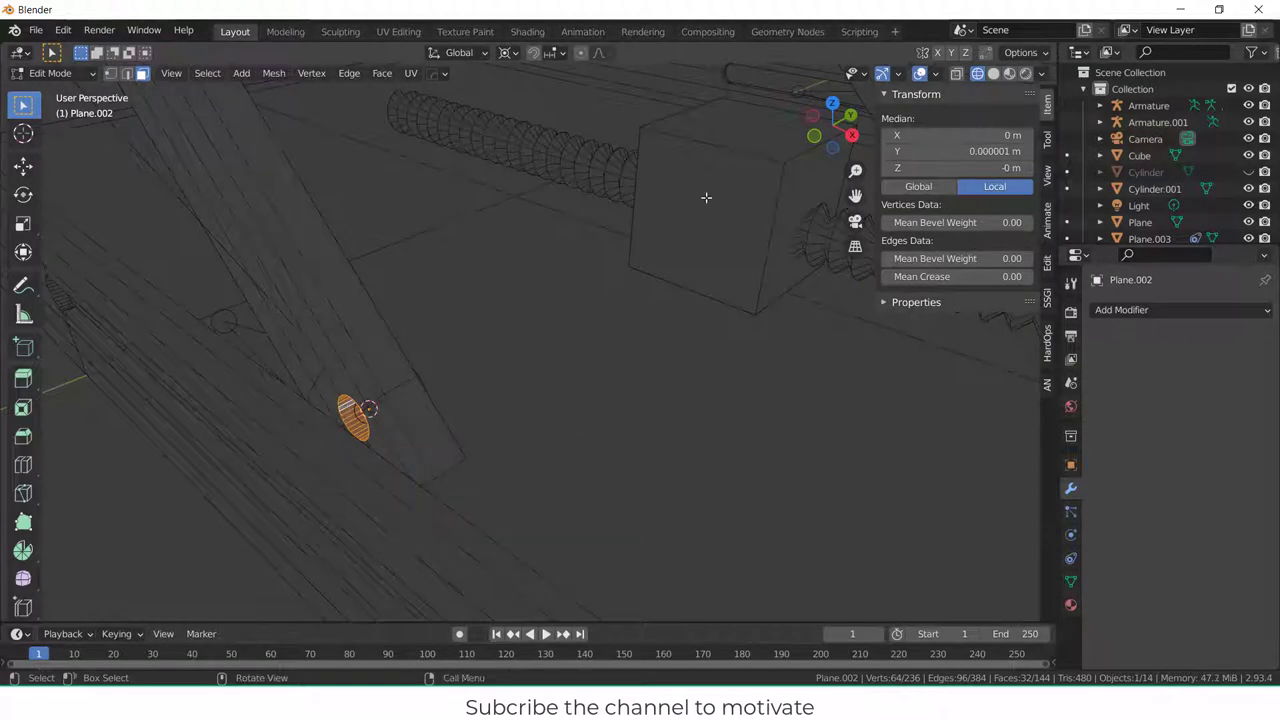
key(Tab)
click(750, 158)
- Snap the cube to the pivot at the 3D cursor and nudge it along Y to 0.032 m
key(shift+s)
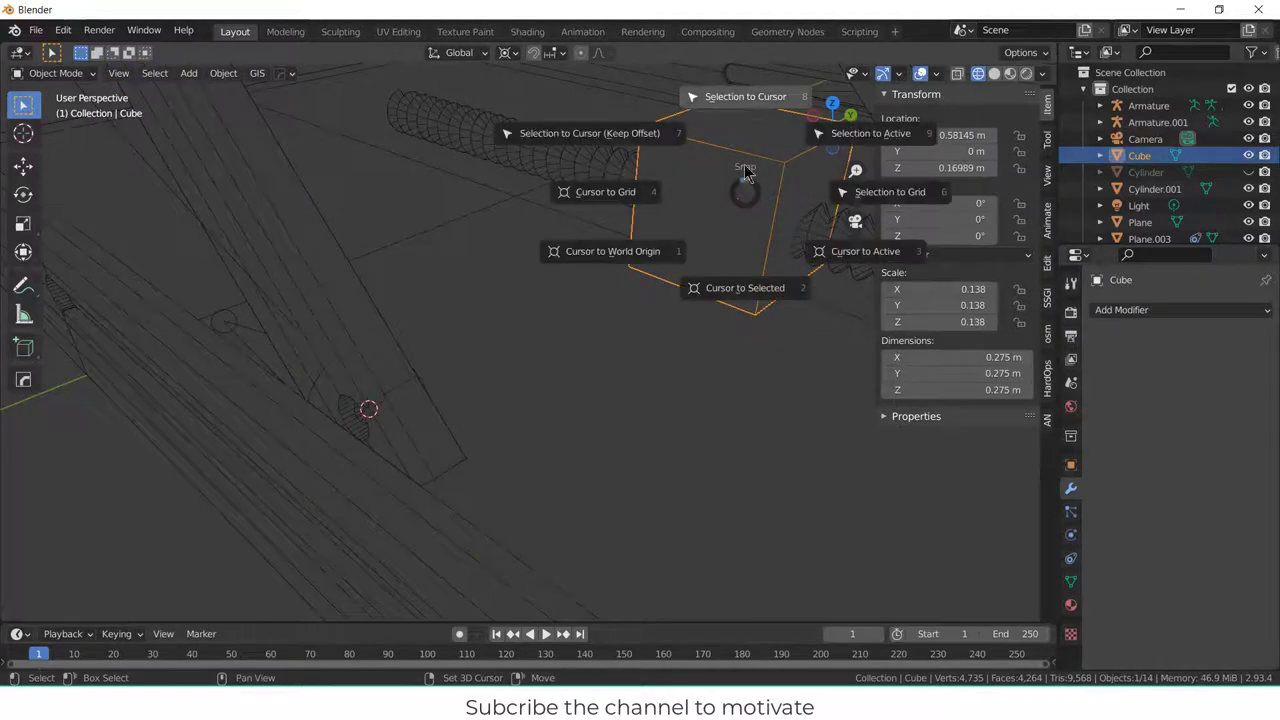
click(744, 168)
scroll(349, 449, down, 2)
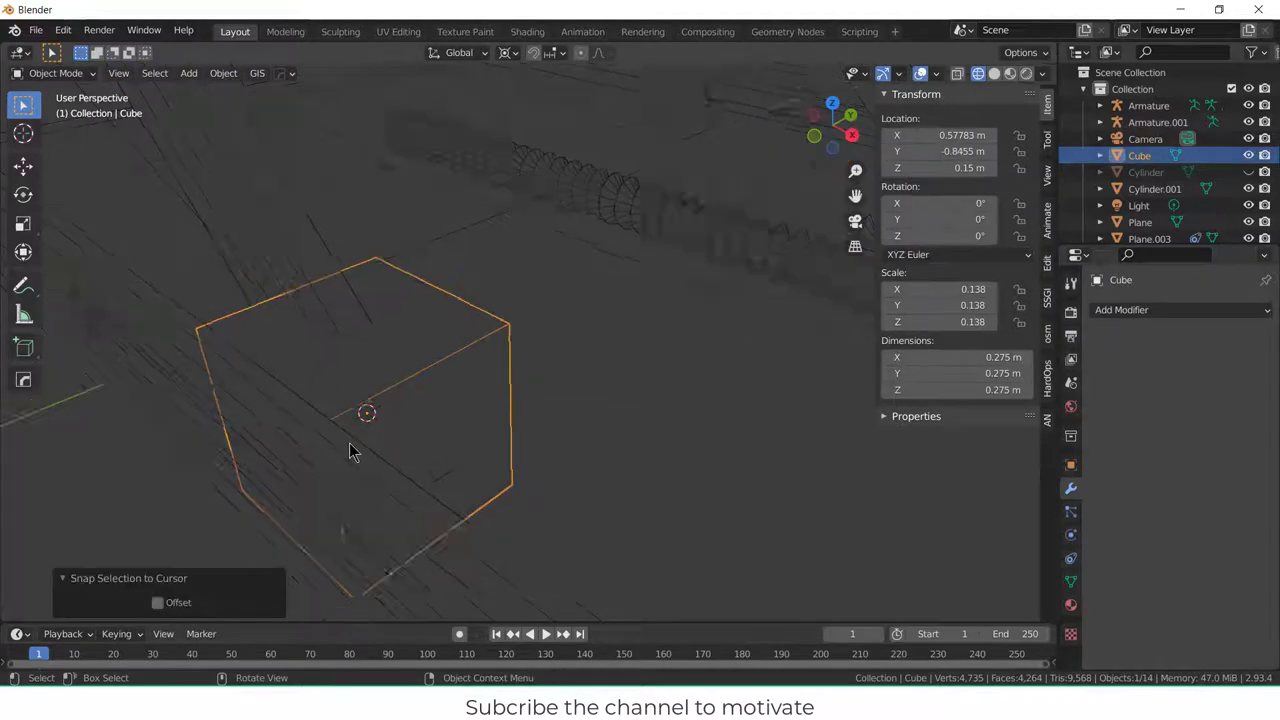
key(g)
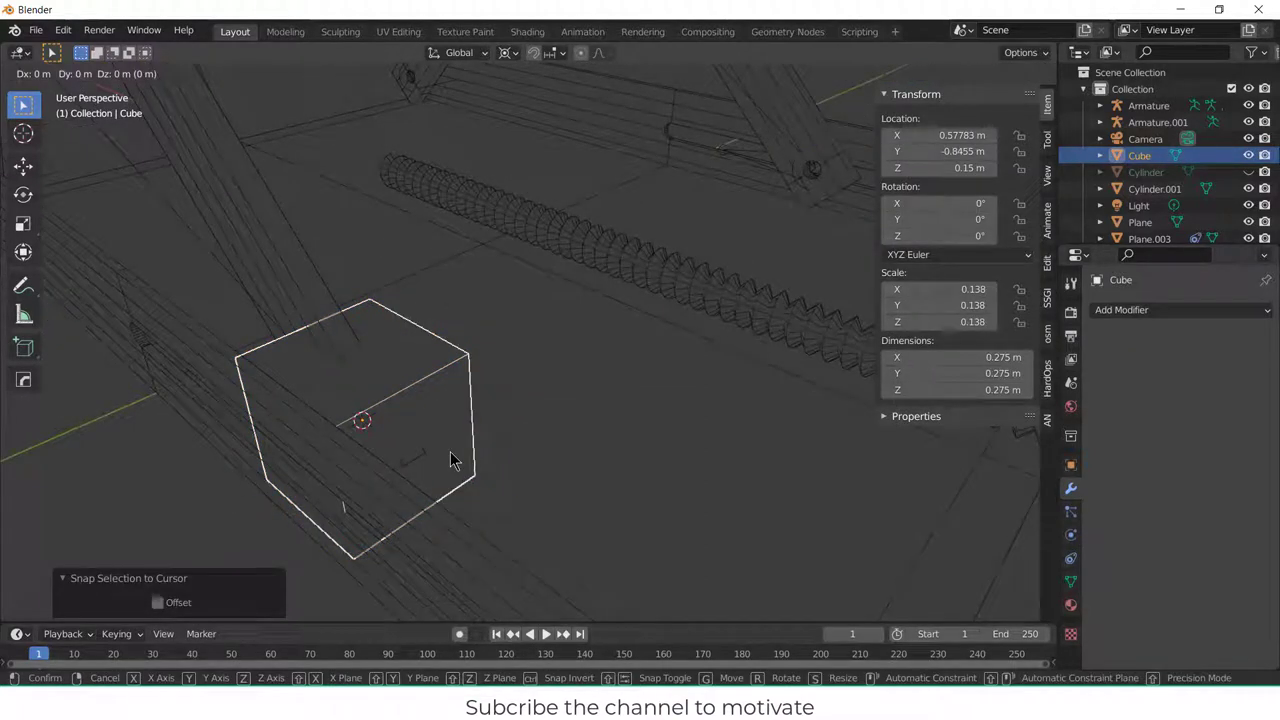
key(y)
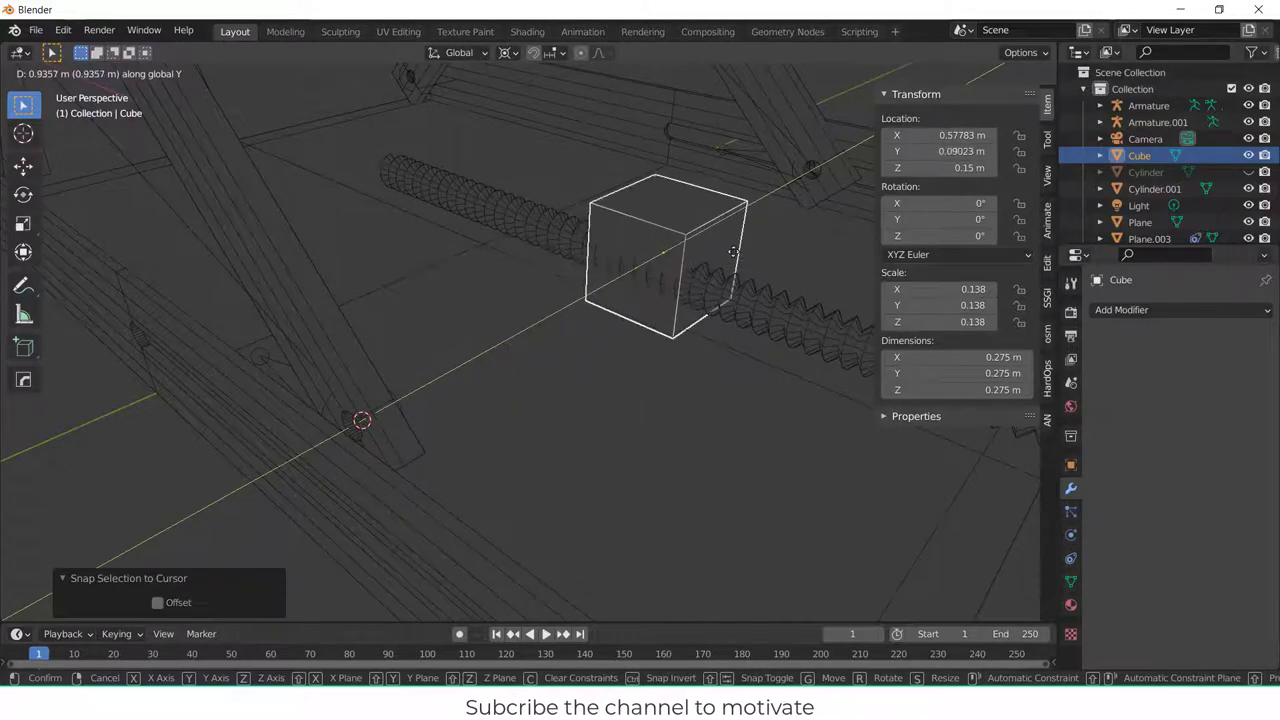
click(722, 264)
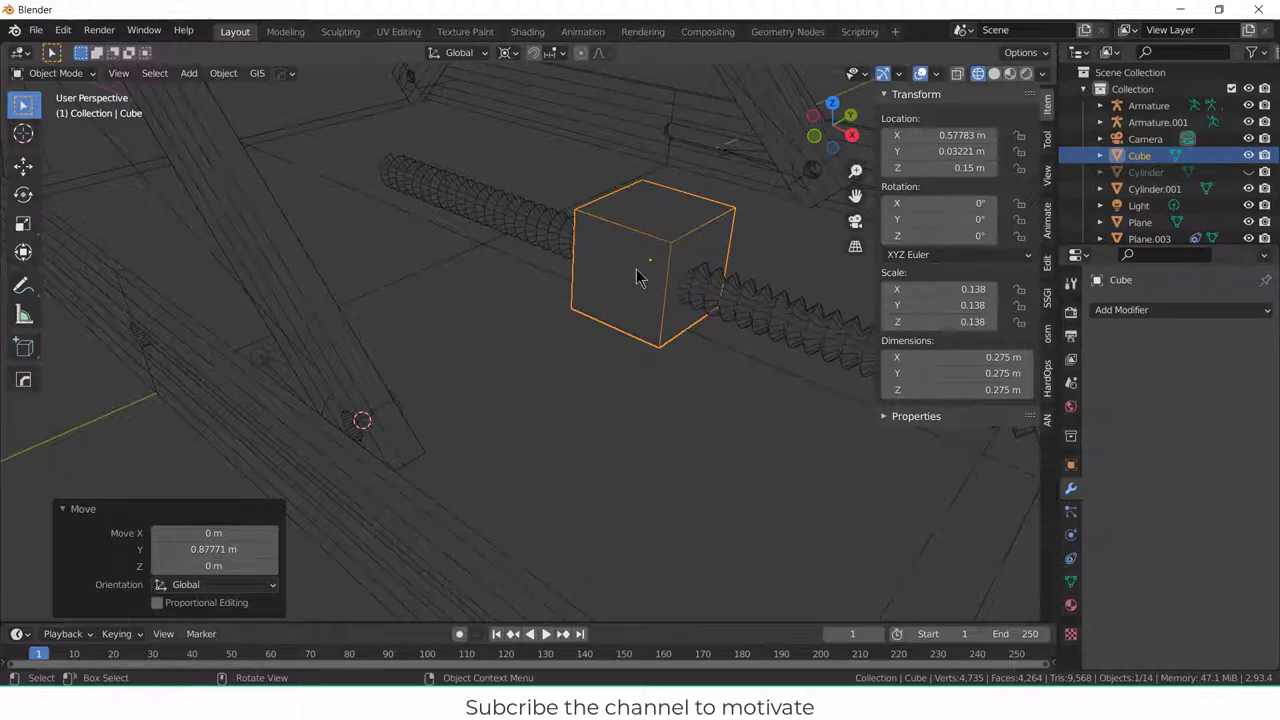
- Enter Edit Mode on the cube in Front Orthographic view and centre it
key(Tab)
key(KP_1)
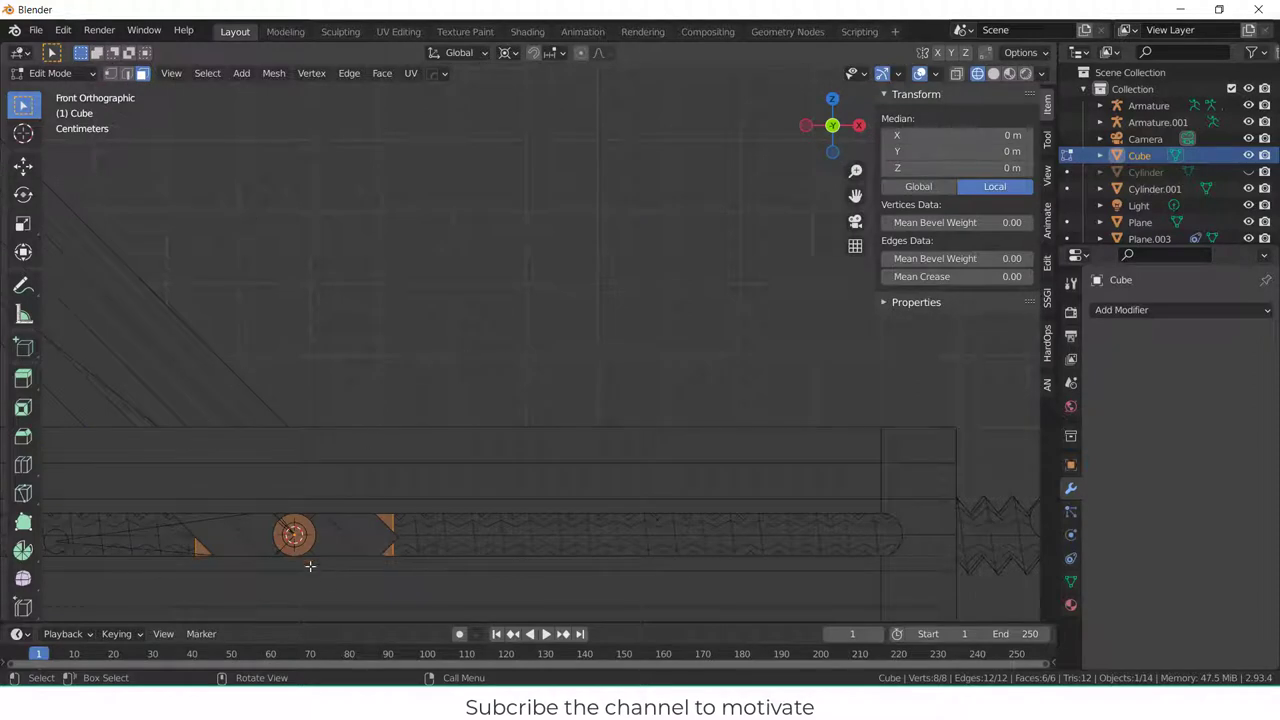
scroll(309, 563, up, 1)
shift+middle_drag(303, 546, 491, 313)
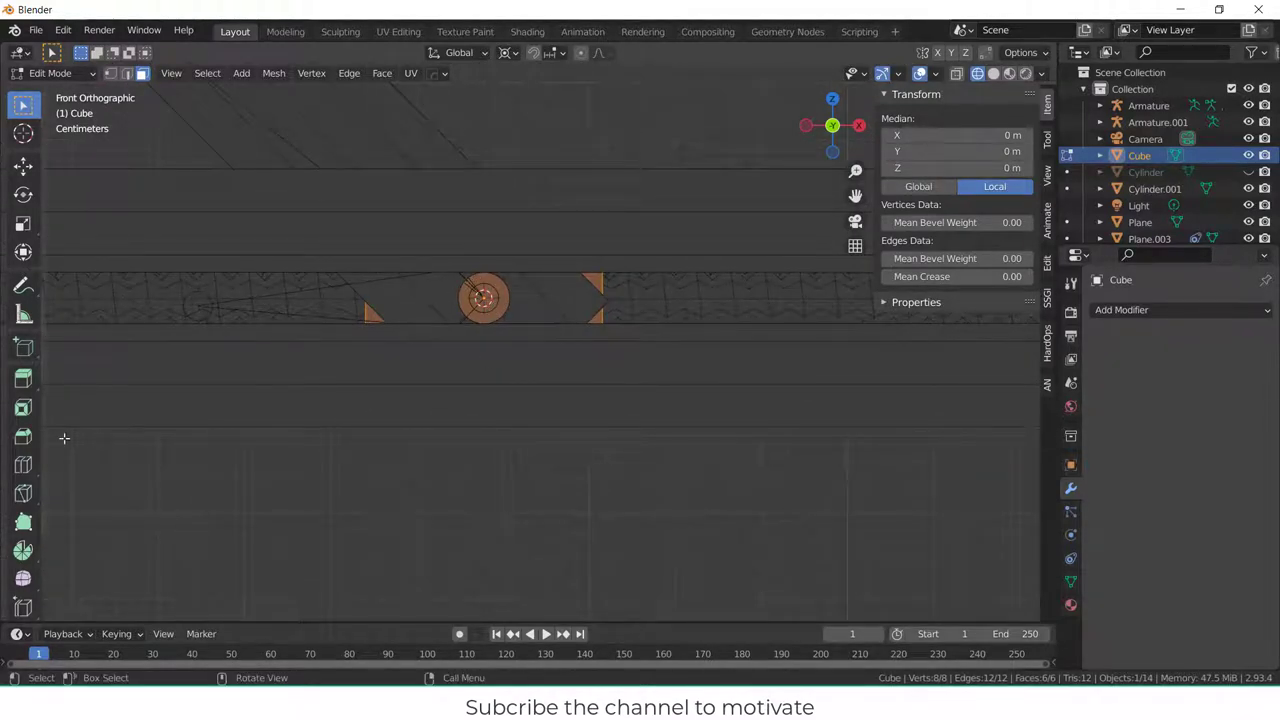
- Draw a 32-vertex cylinder out of the cube's front face with the Add Cylinder tool
scroll(20, 432, down, 3)
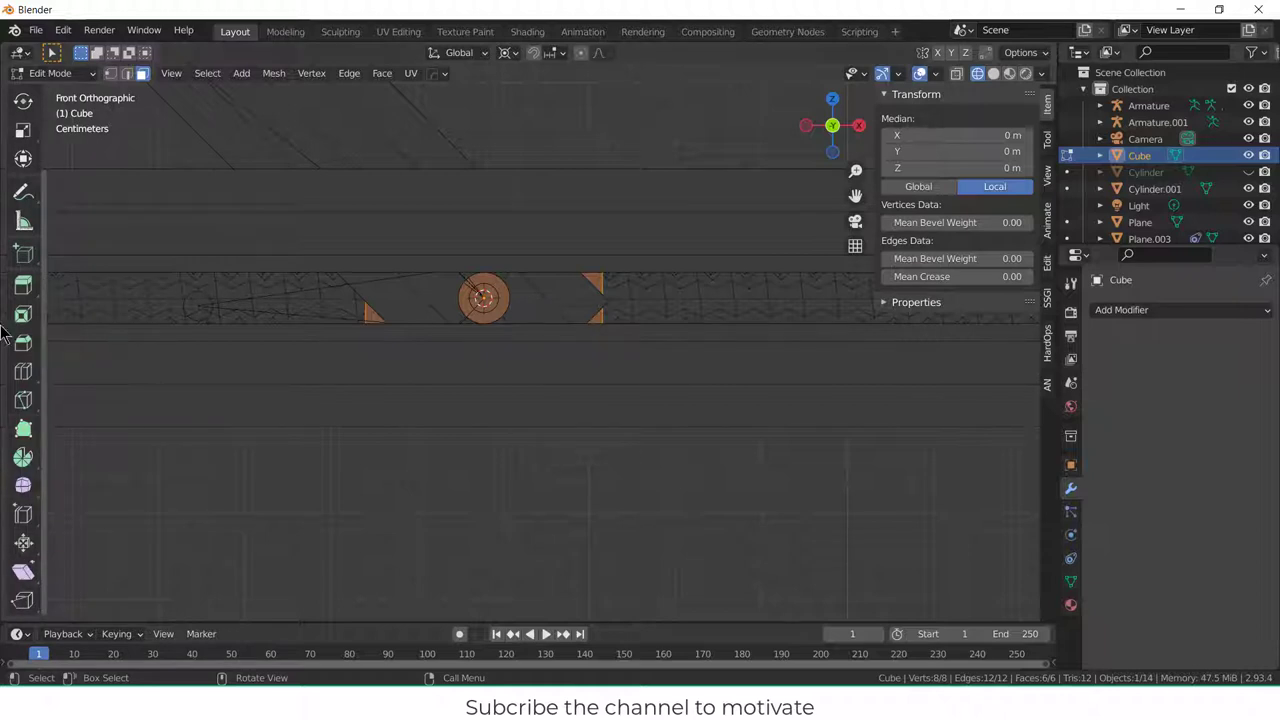
scroll(30, 207, up, 3)
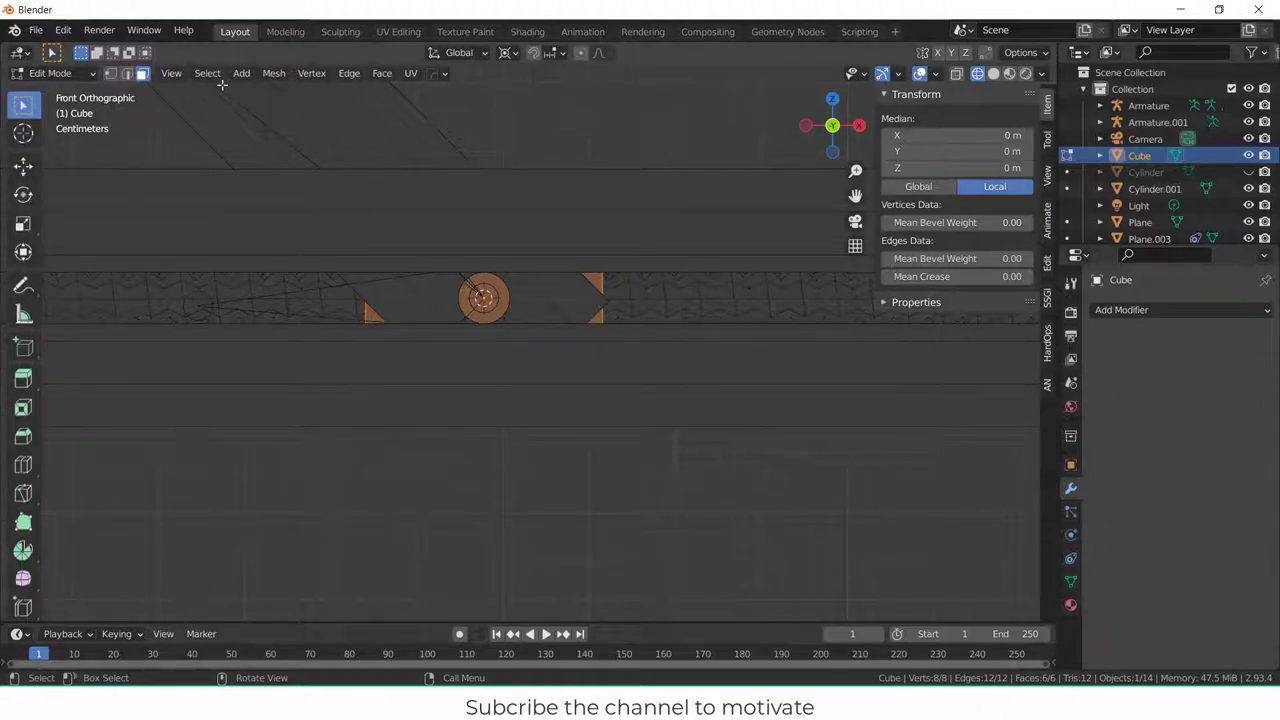
scroll(32, 250, down, 3)
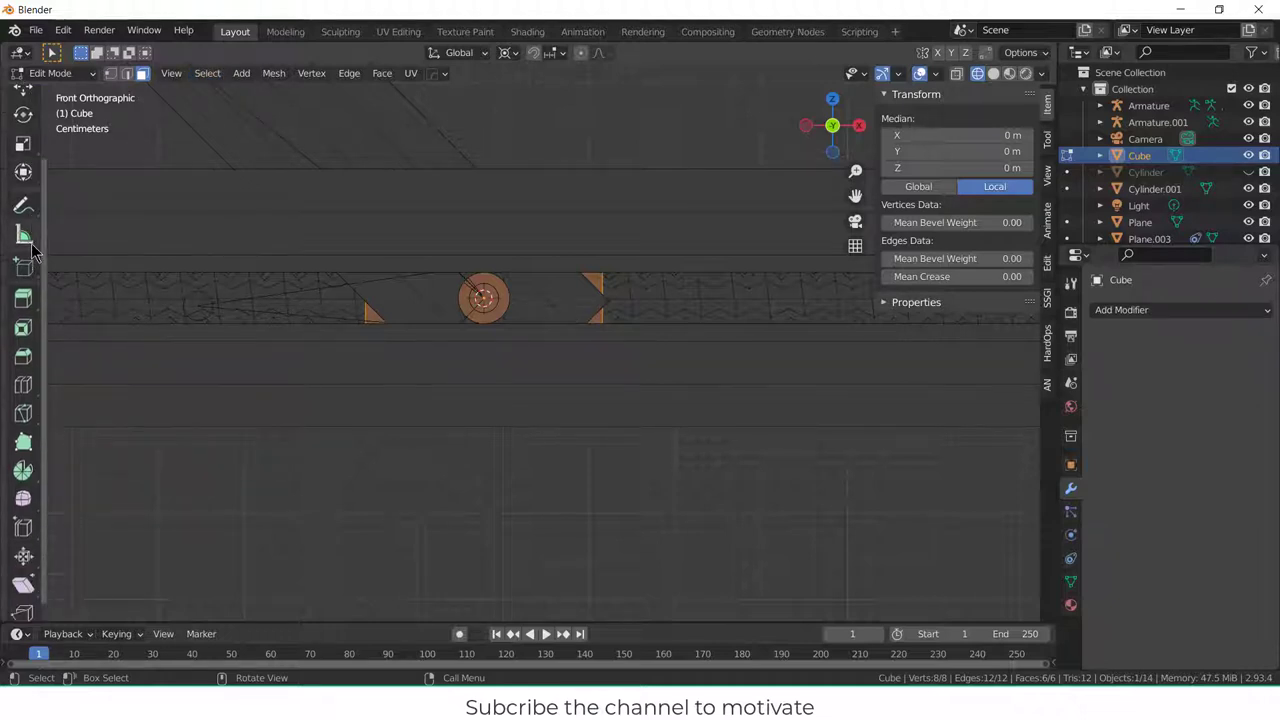
scroll(30, 255, up, 1)
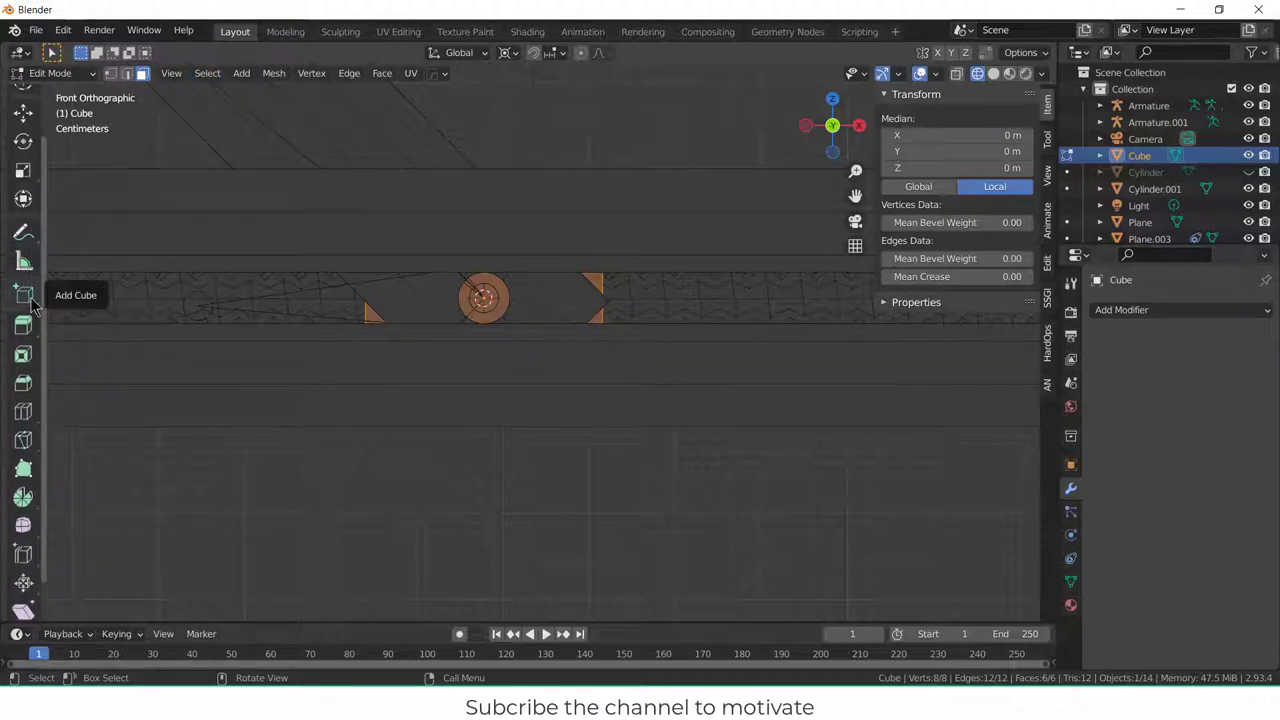
click(30, 298)
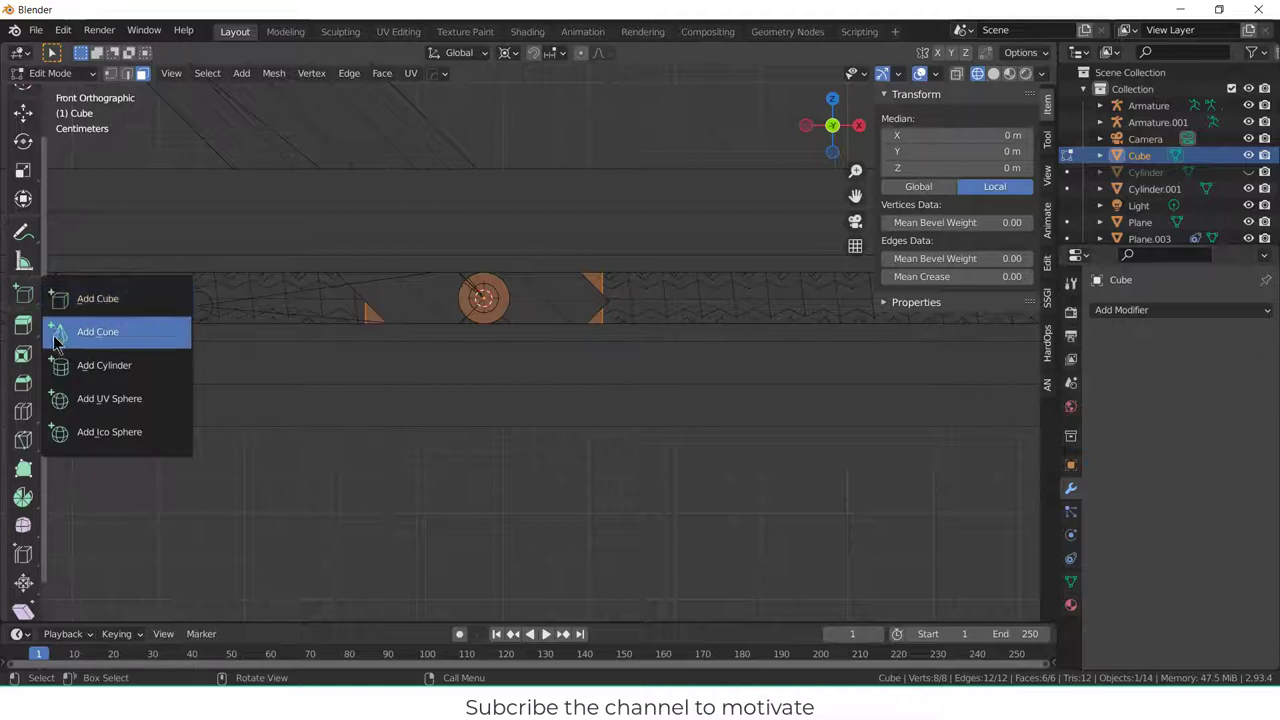
click(60, 365)
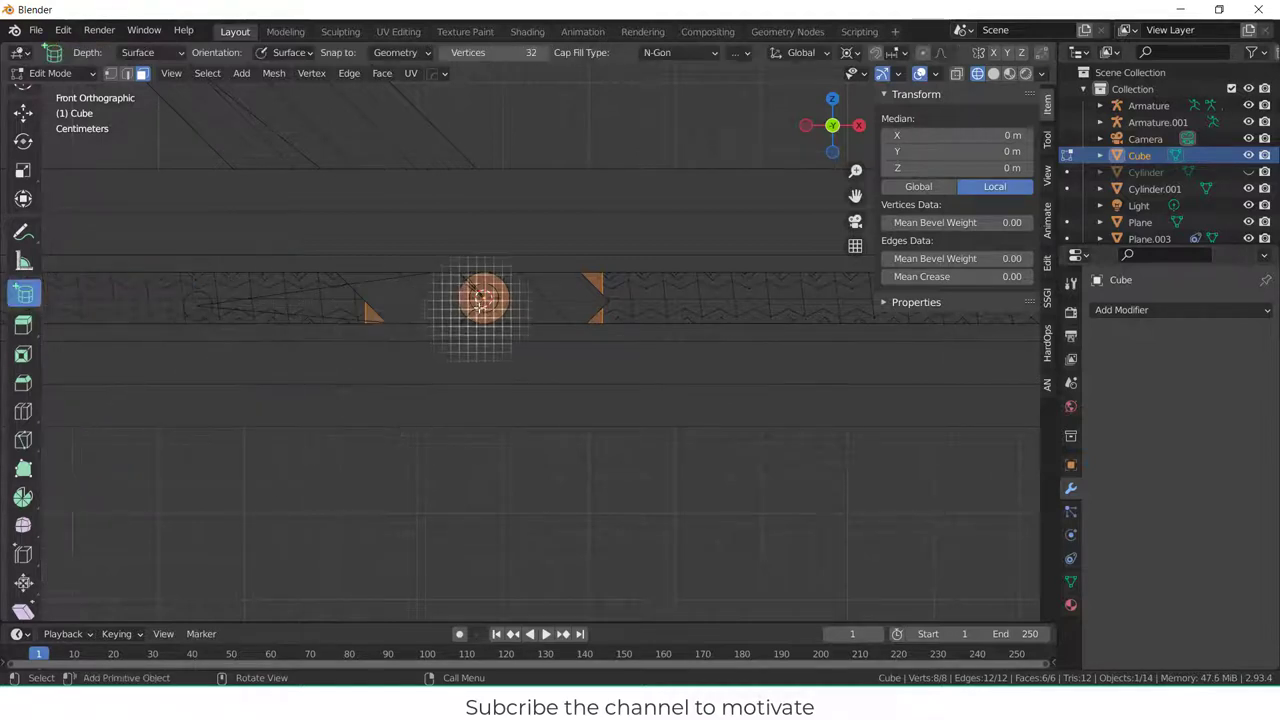
click(483, 298)
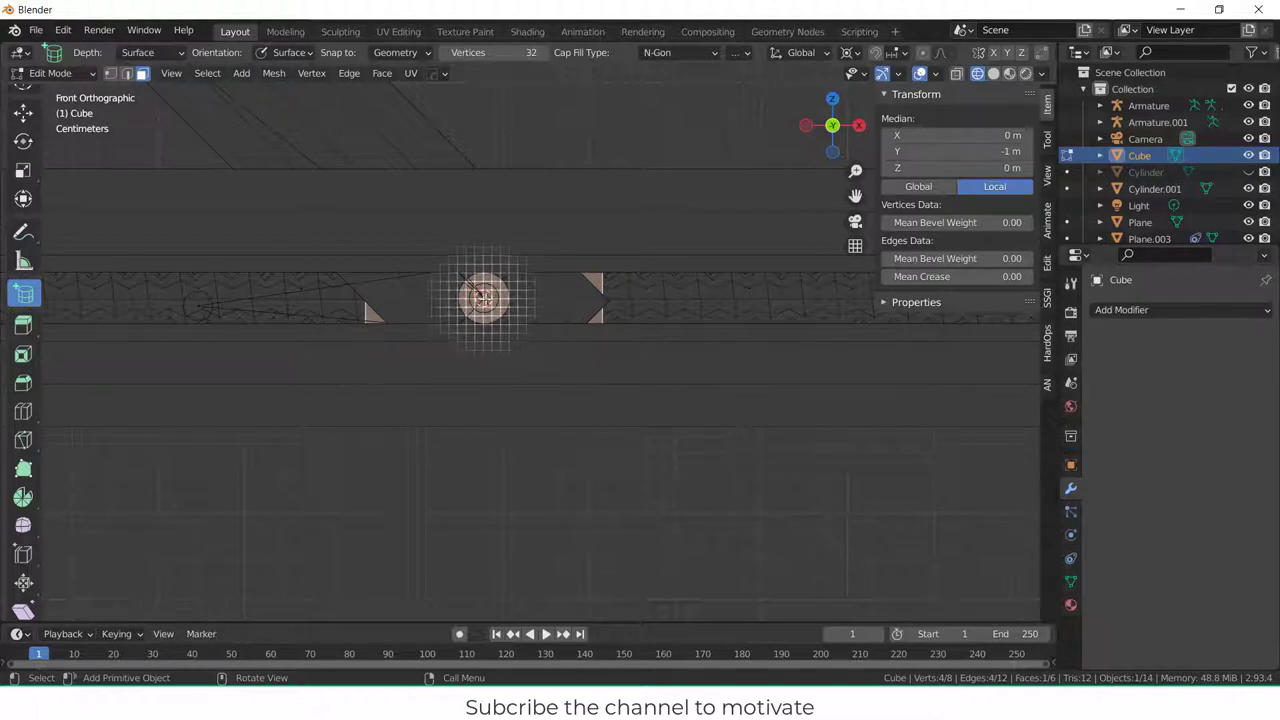
drag(485, 300, 506, 324)
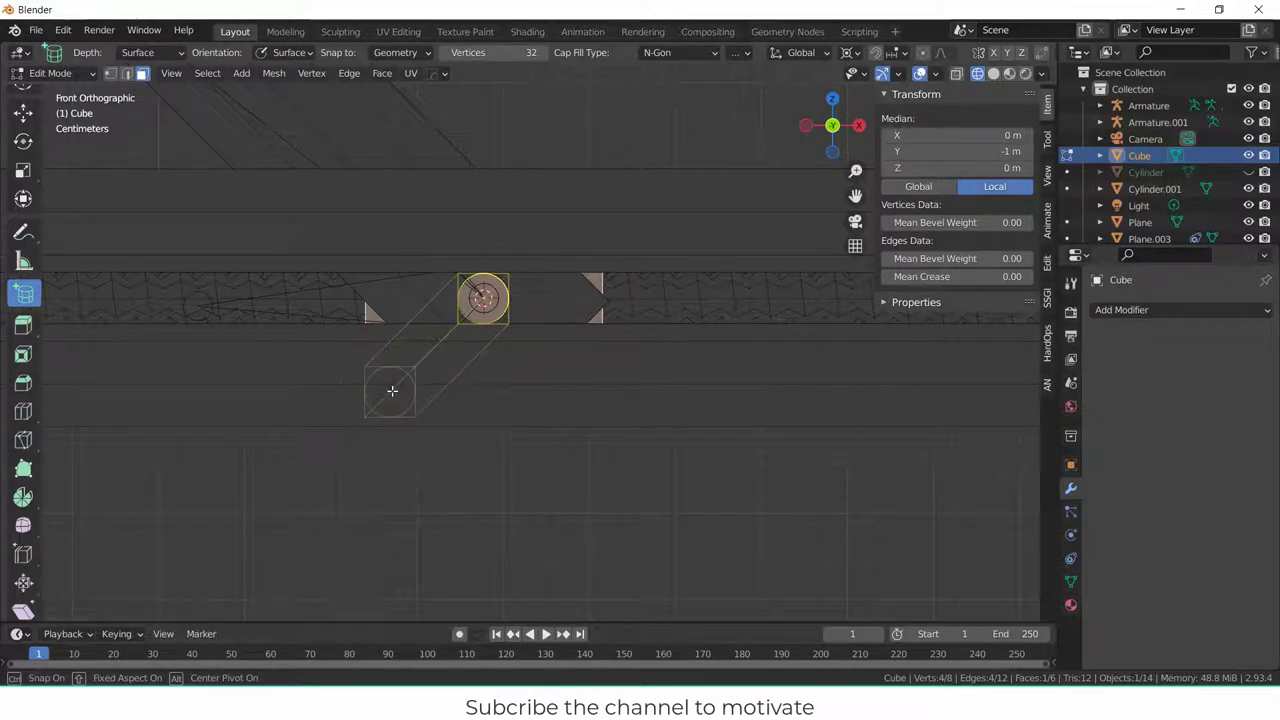
click(396, 390)
middle_drag(480, 403, 577, 305)
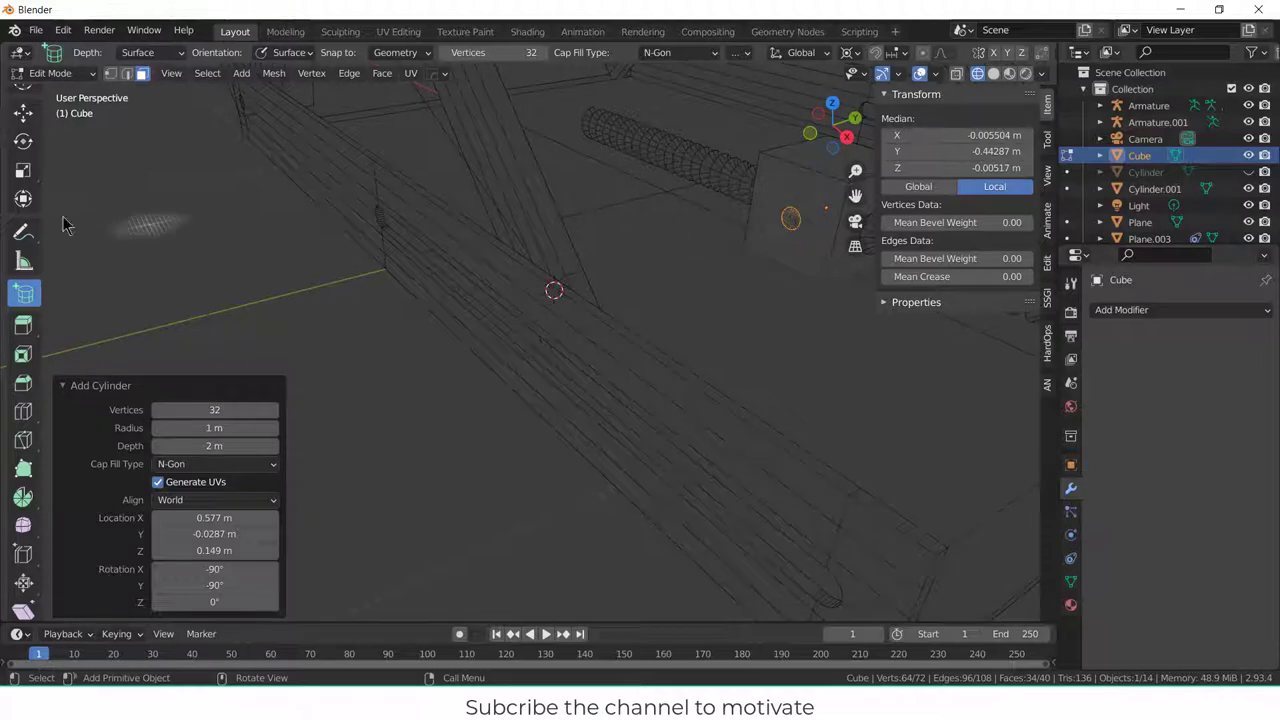
- Slide the cylinder -0.466 m along Y with the Move tool
click(23, 112)
drag(620, 280, 418, 330)
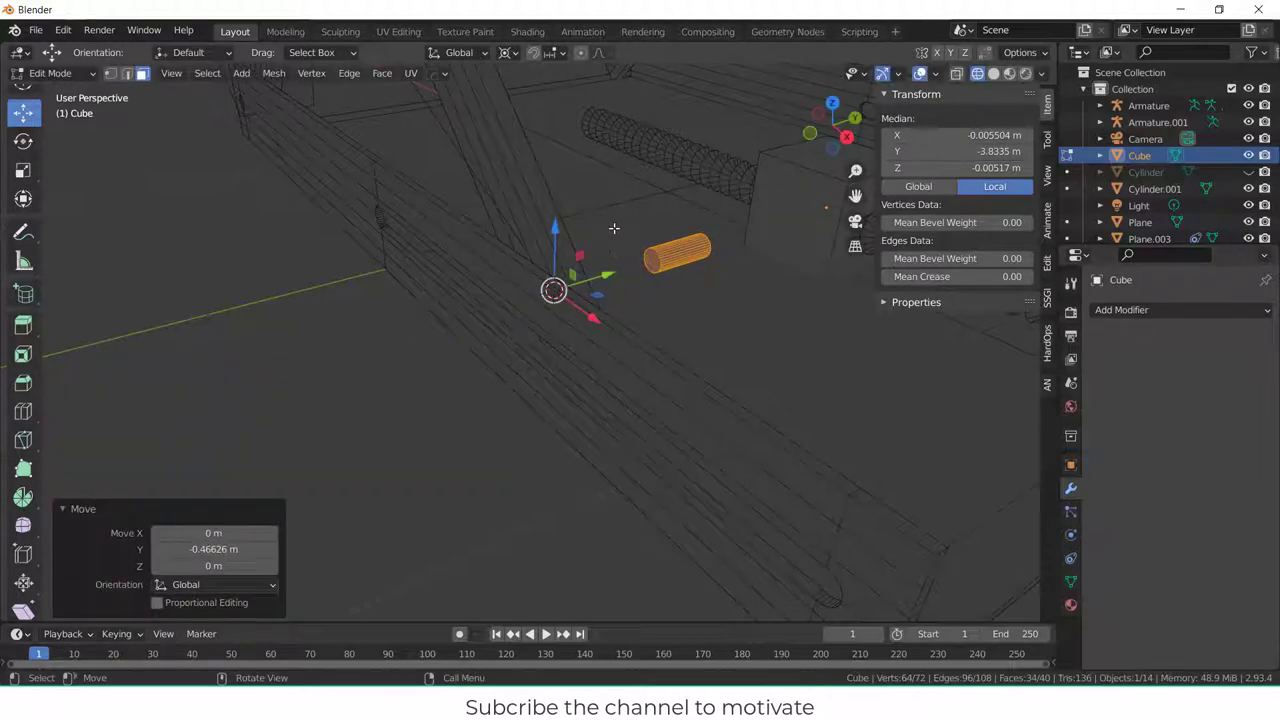
key(s)
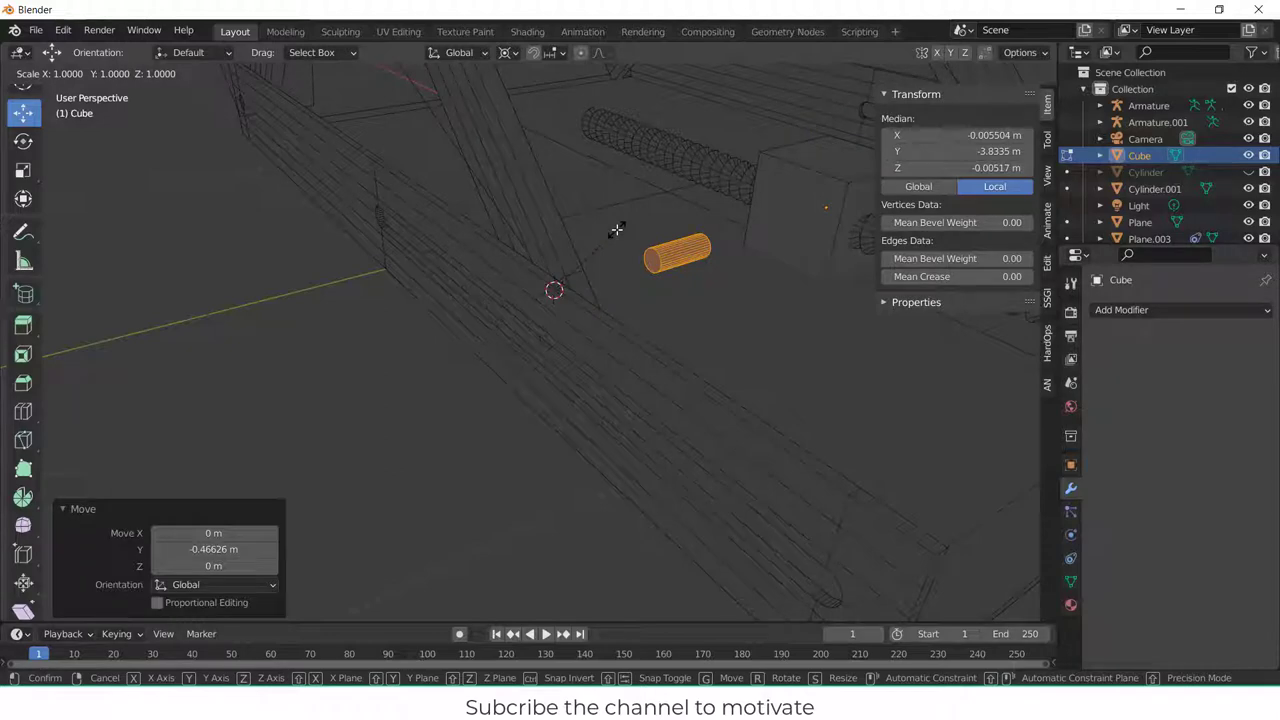
key(y)
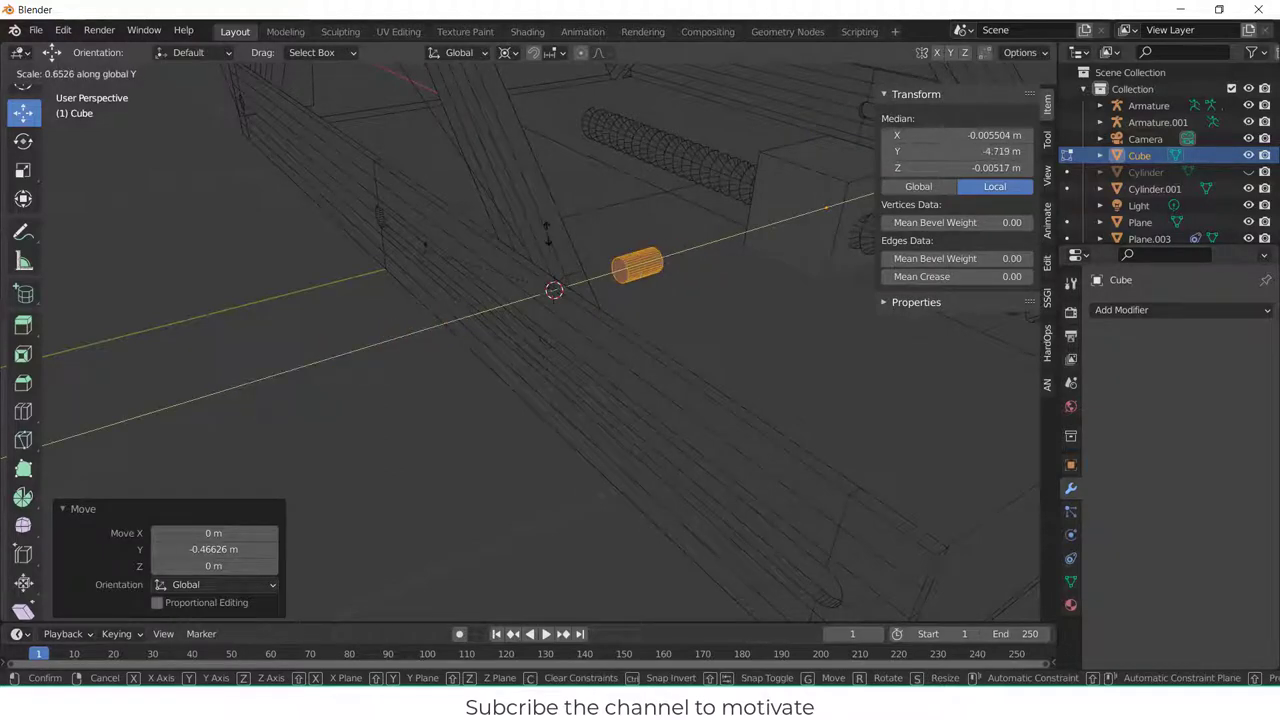
key(Escape)
- Set the pivot to Individual Origins and stretch the cylinder 6.659 times along Y
click(511, 62)
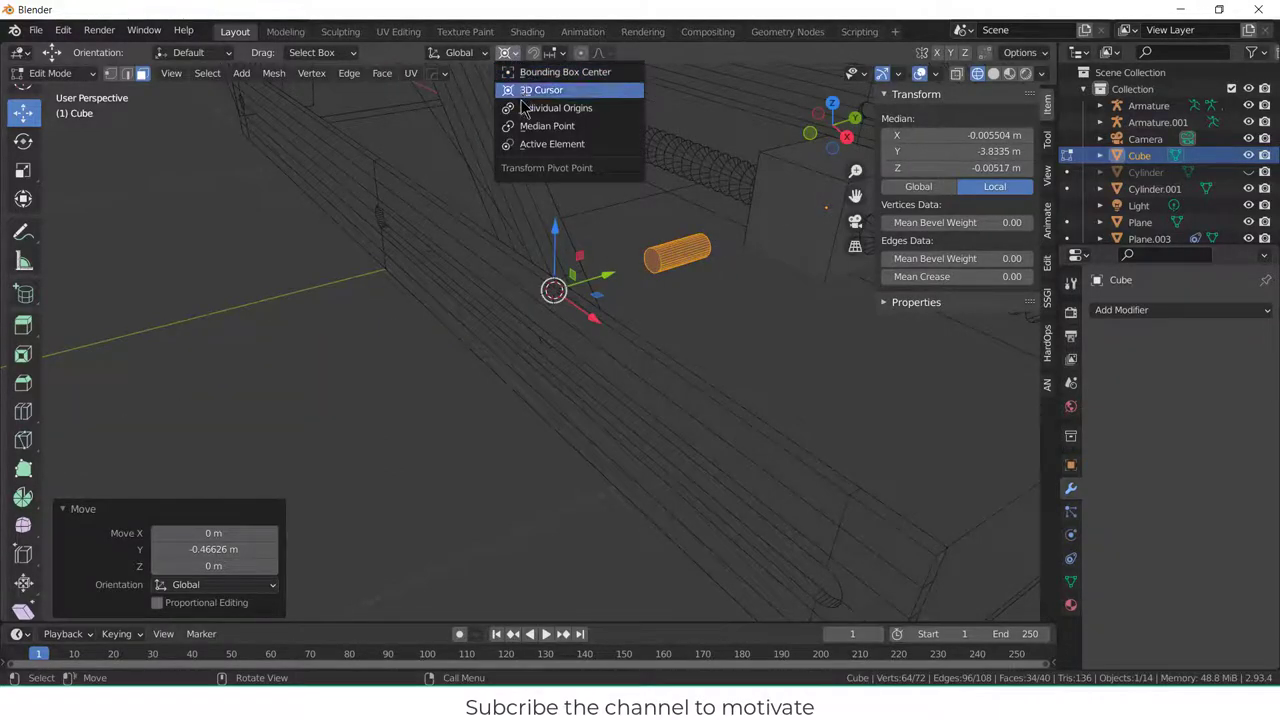
click(526, 108)
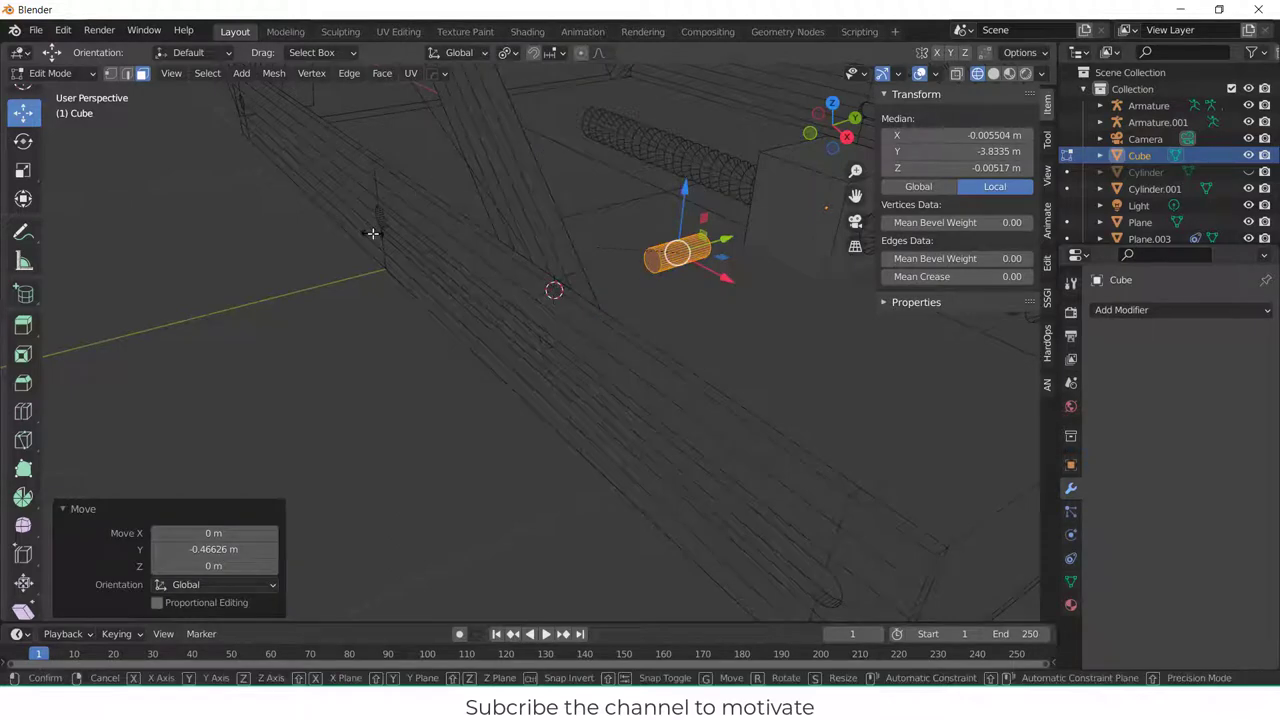
key(s)
key(y)
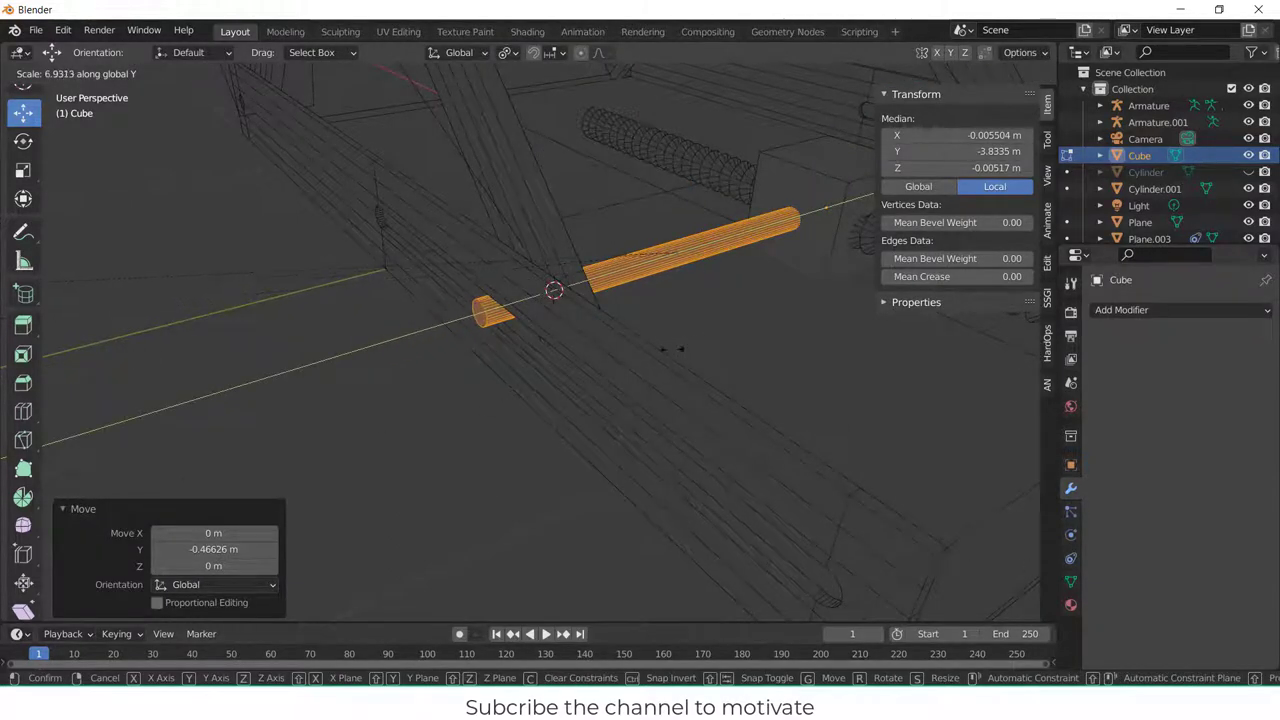
click(752, 318)
middle_drag(600, 341, 563, 365)
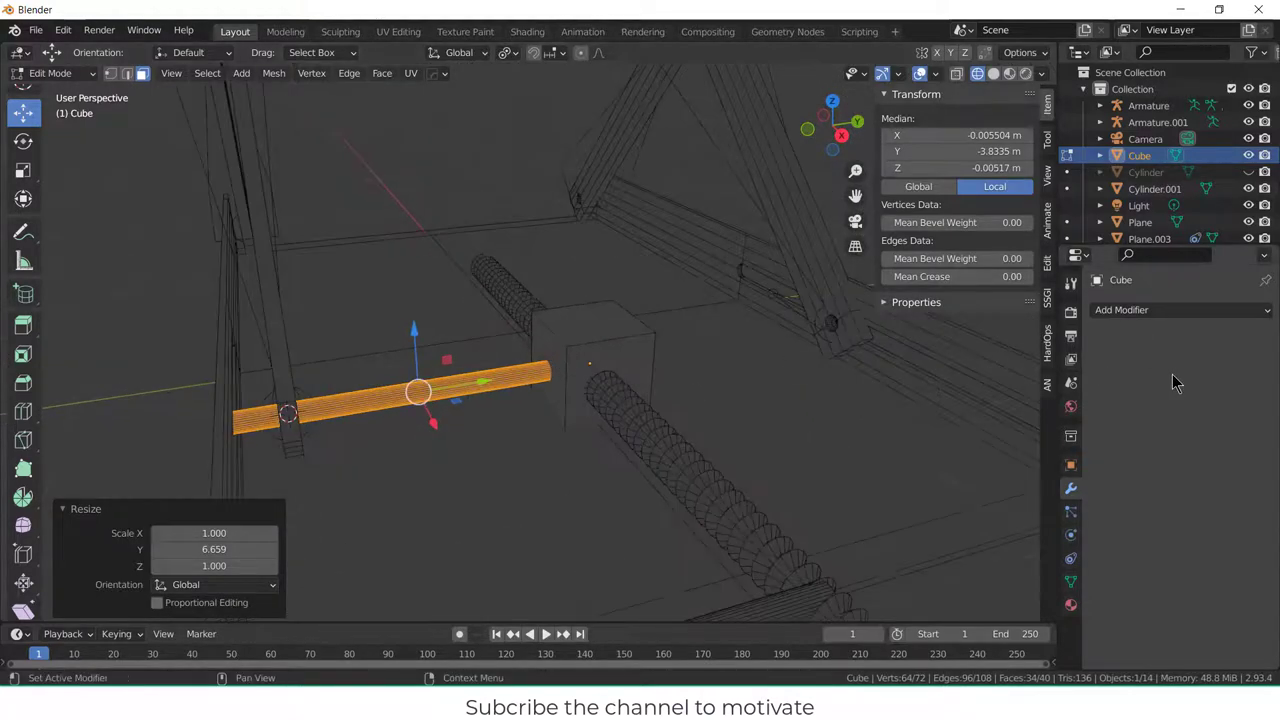
- Add a Mirror modifier to the Cube, mirroring across Y instead of X
click(1162, 318)
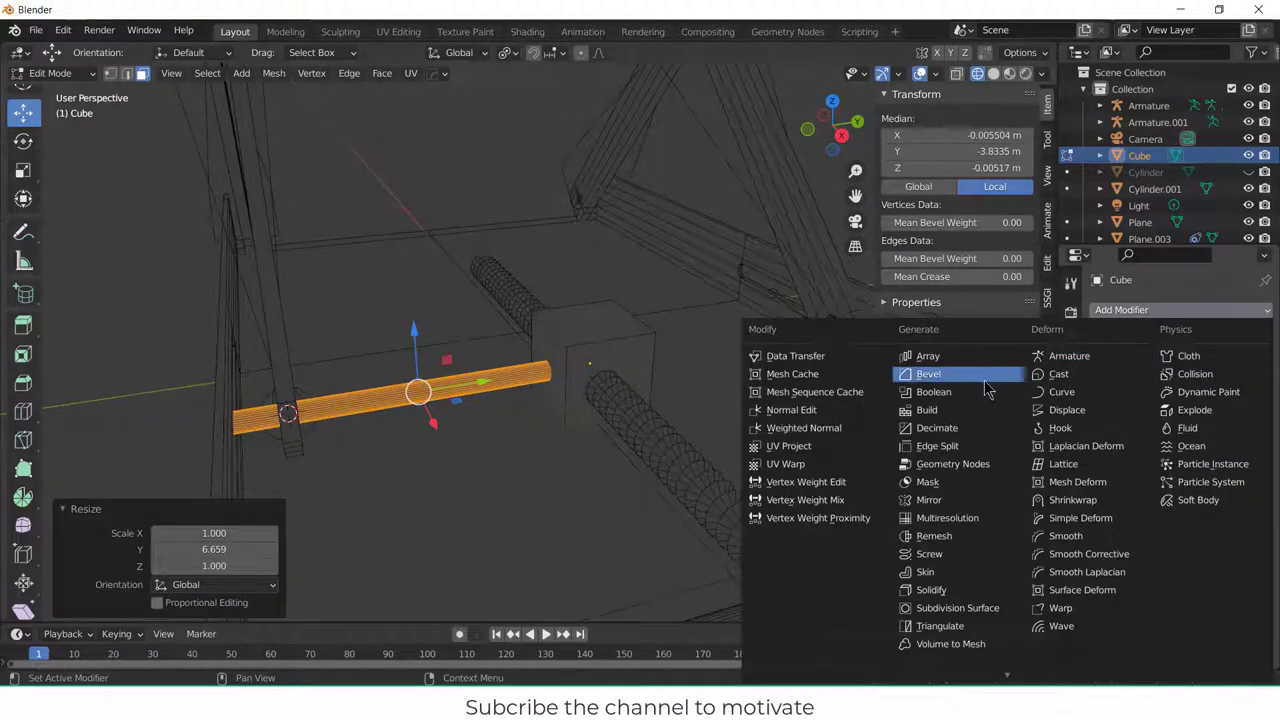
click(932, 499)
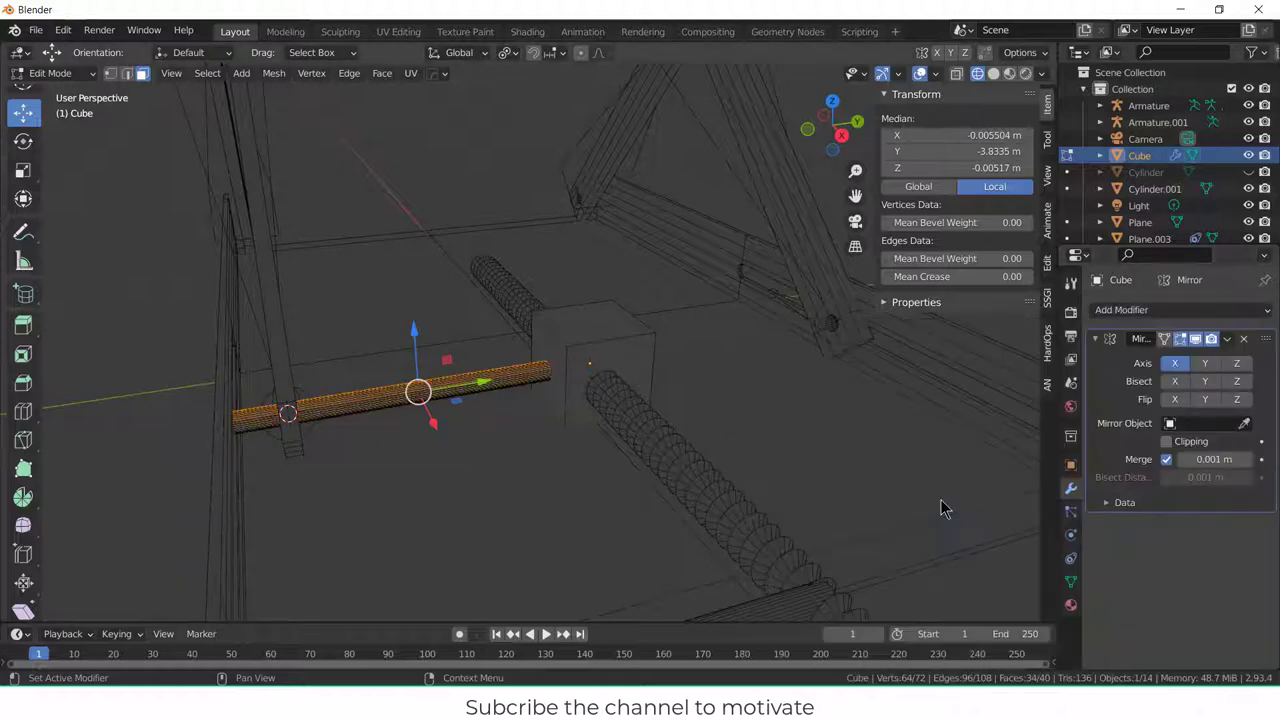
click(1206, 366)
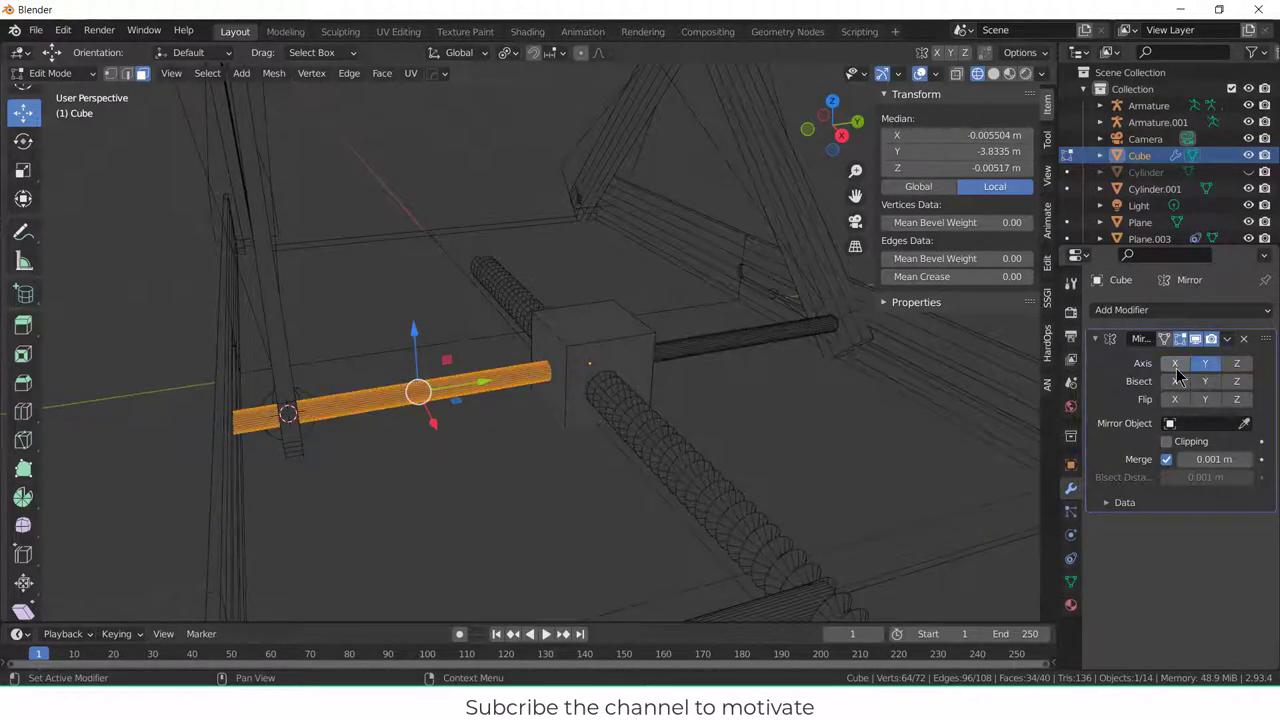
middle_drag(700, 371, 658, 366)
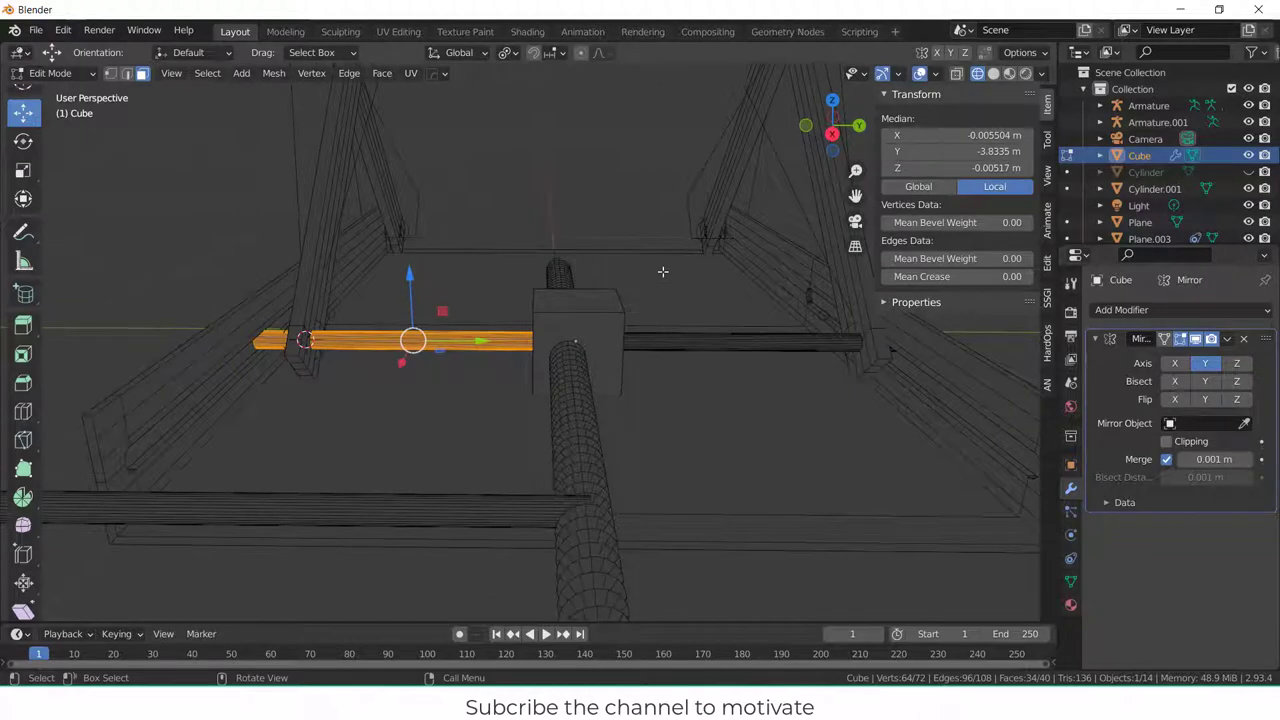
- Return to Object Mode, select the Cube nut, and try a 1 m X move, then undo it
key(Tab)
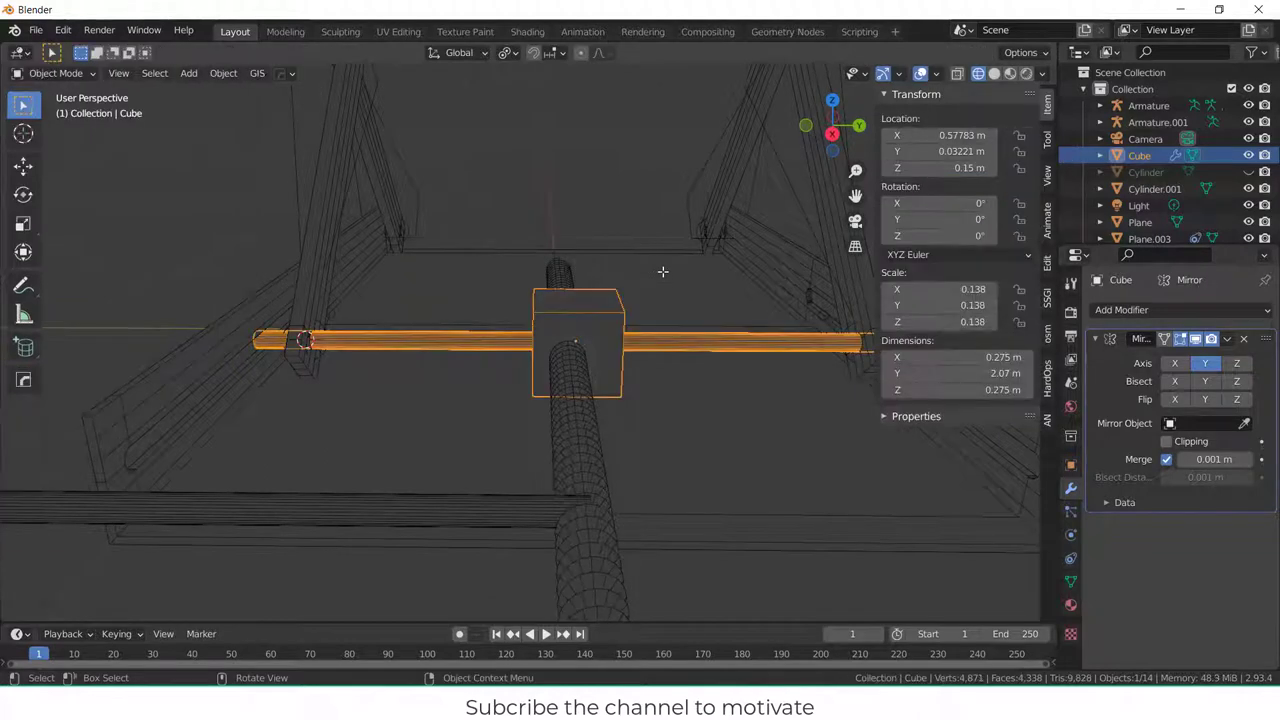
click(618, 325)
click(610, 333)
key(g)
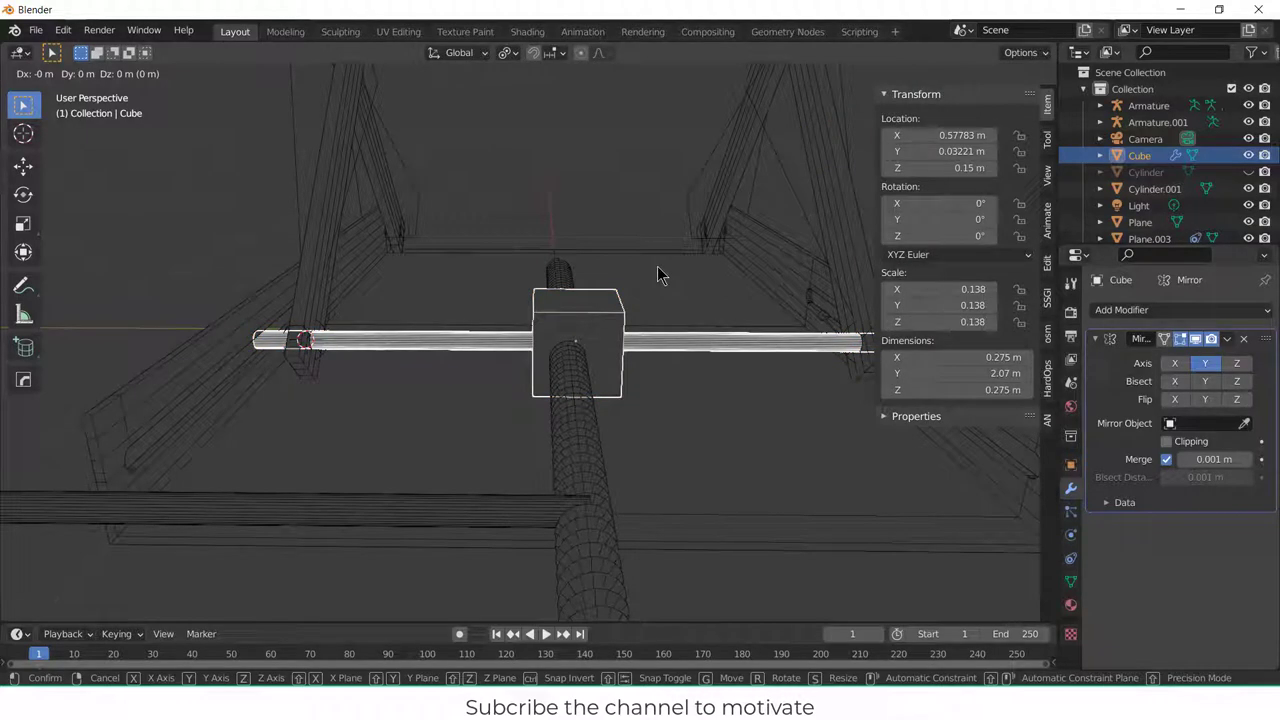
key(x)
key(1)
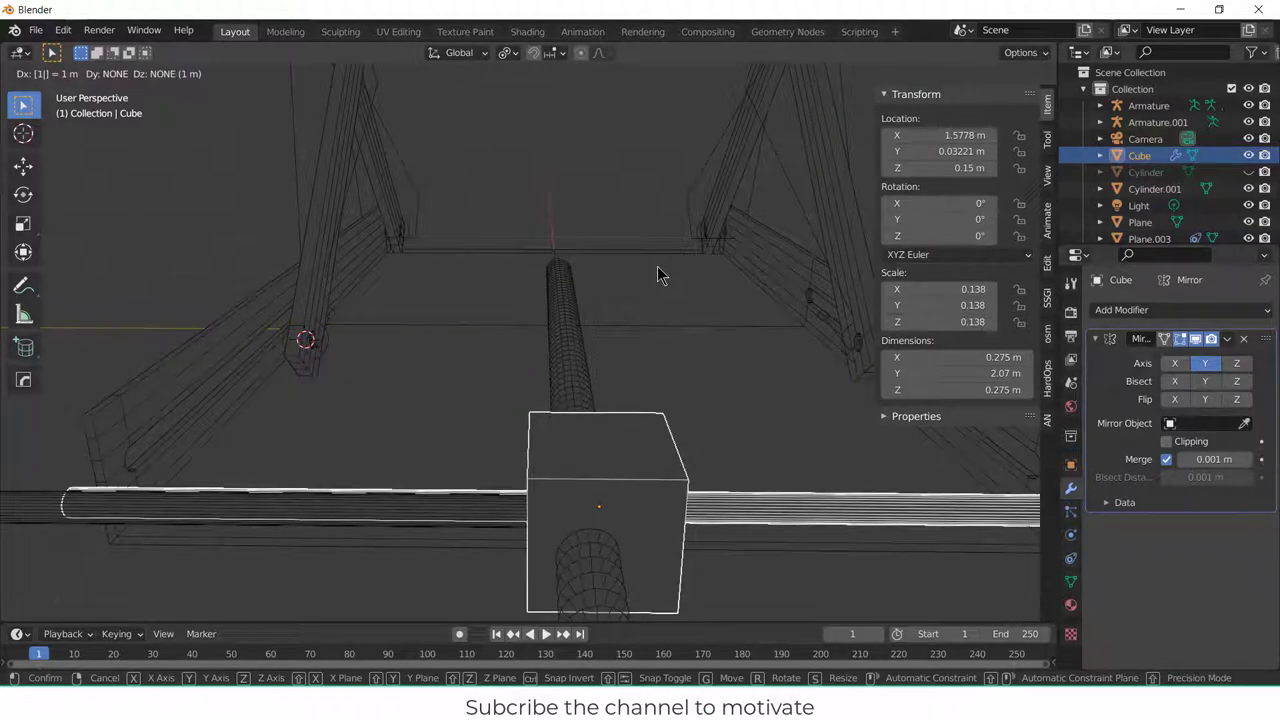
key(Return)
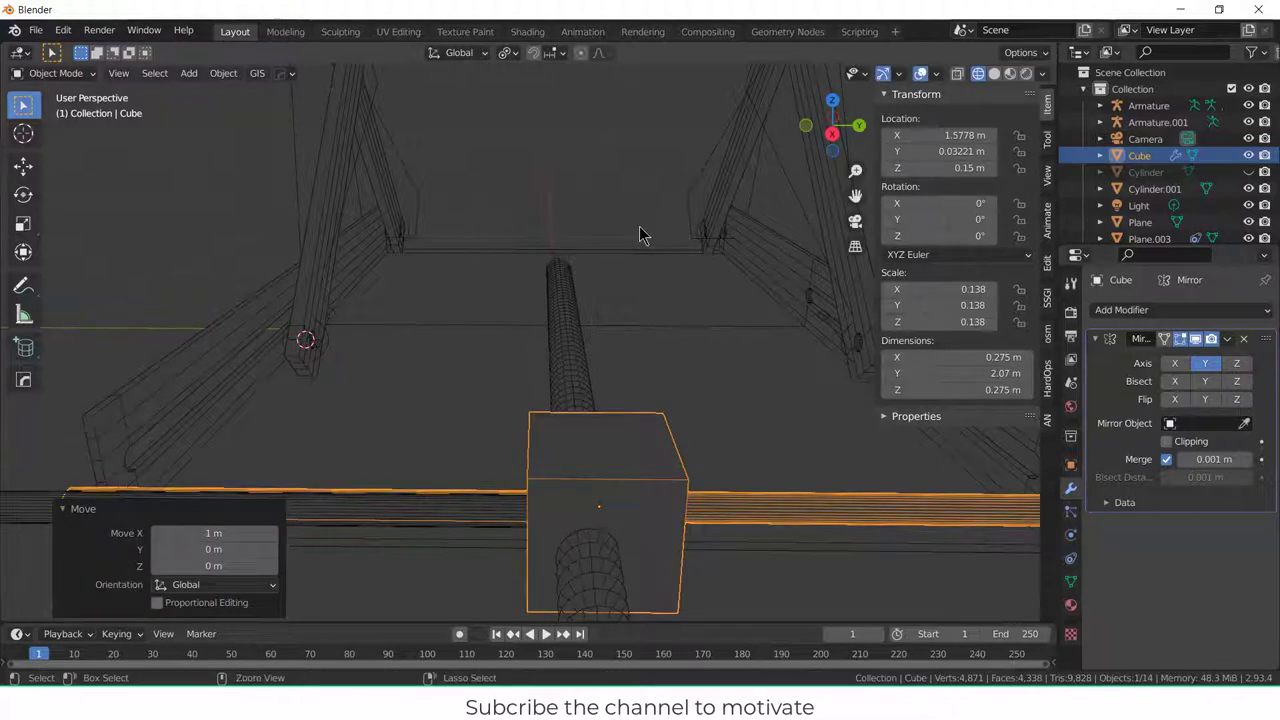
key(ctrl+z)
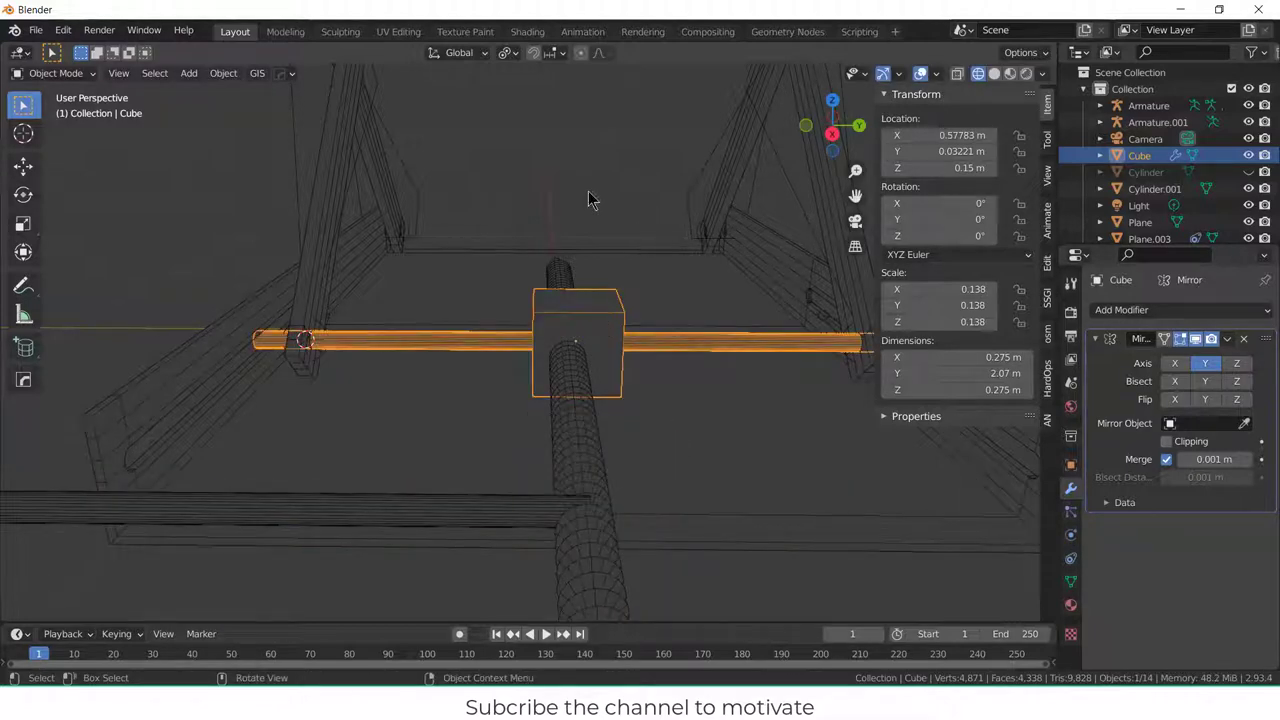
- In right side view, slide the Cube nut along Y to about Y 0.0016 m
key(KP_3)
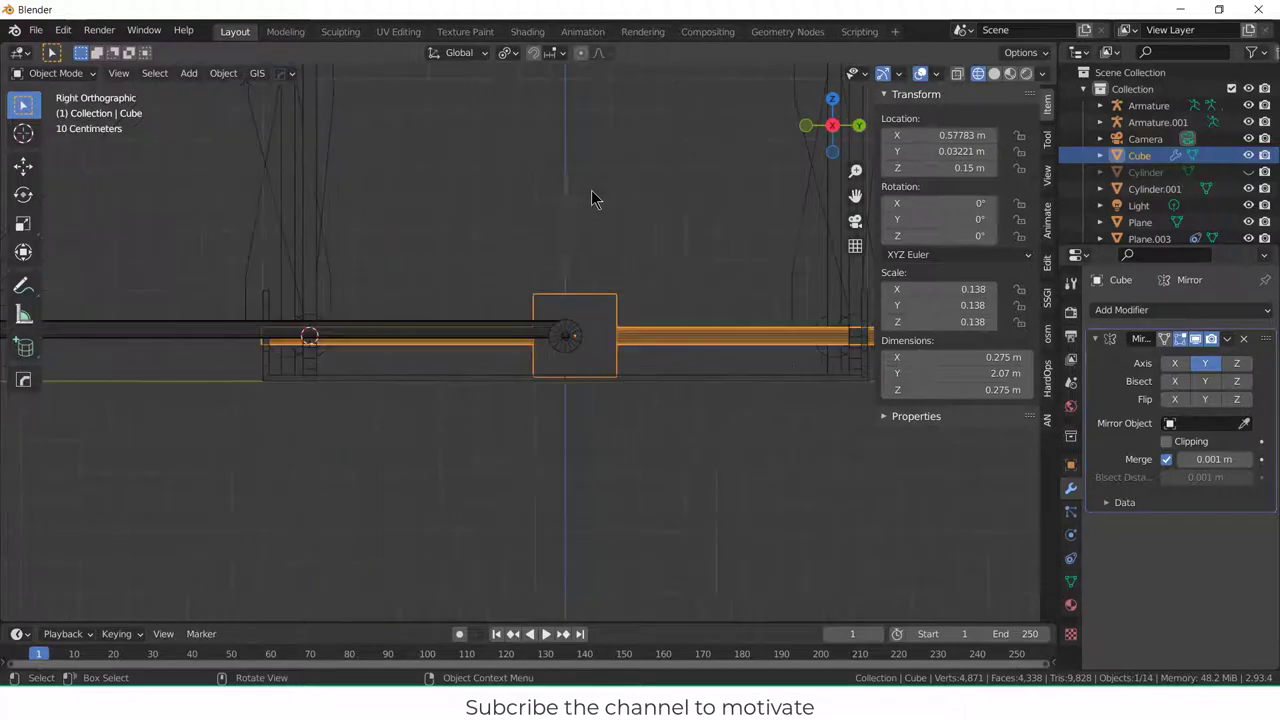
click(617, 306)
scroll(620, 310, up, 4)
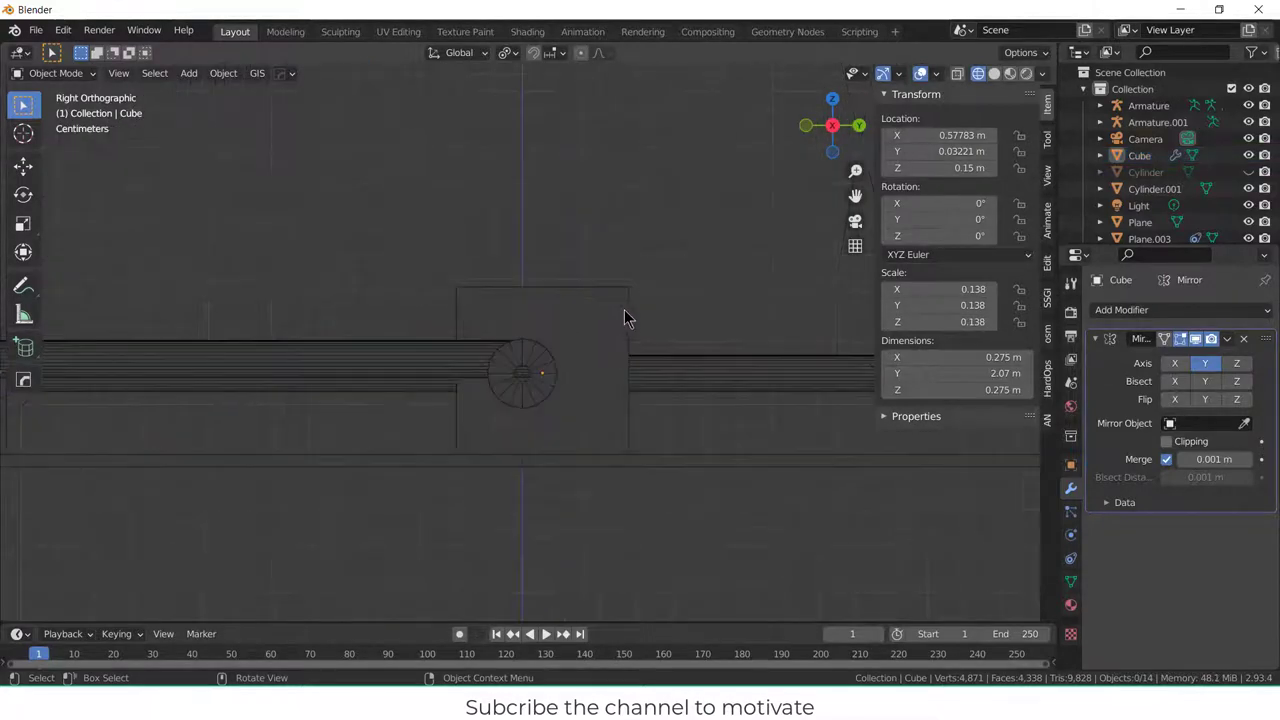
click(626, 314)
key(g)
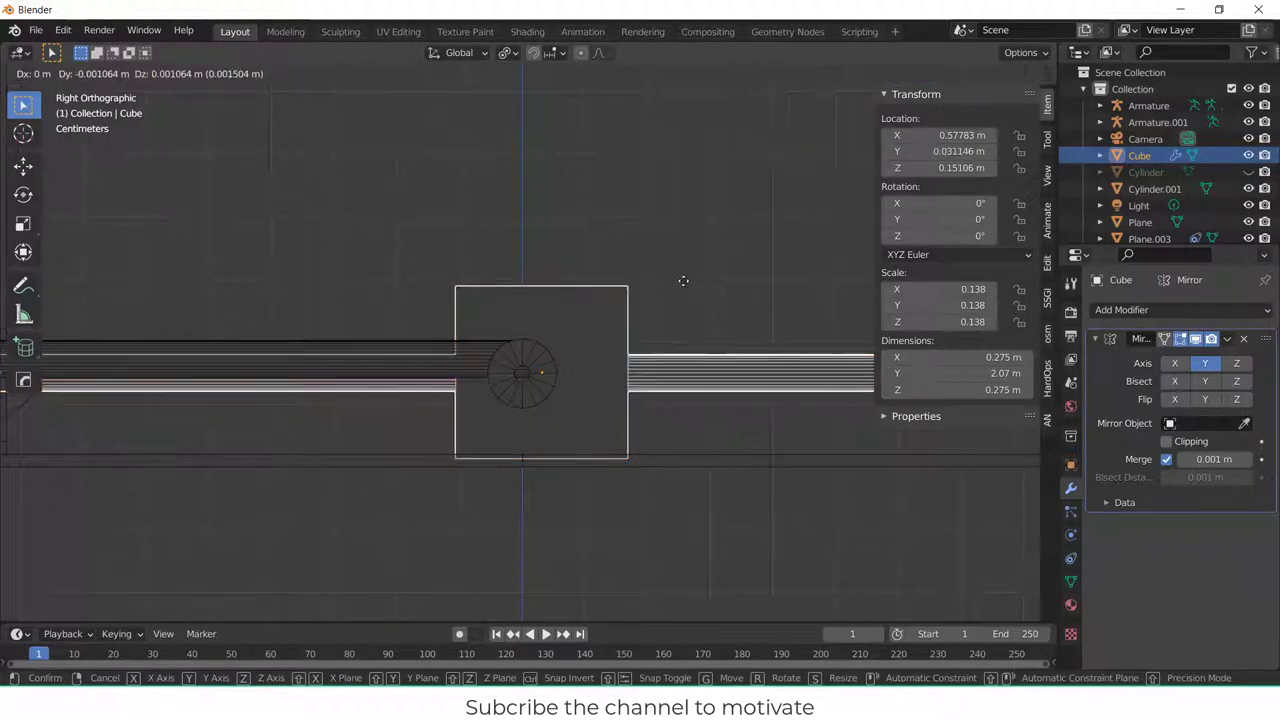
key(z)
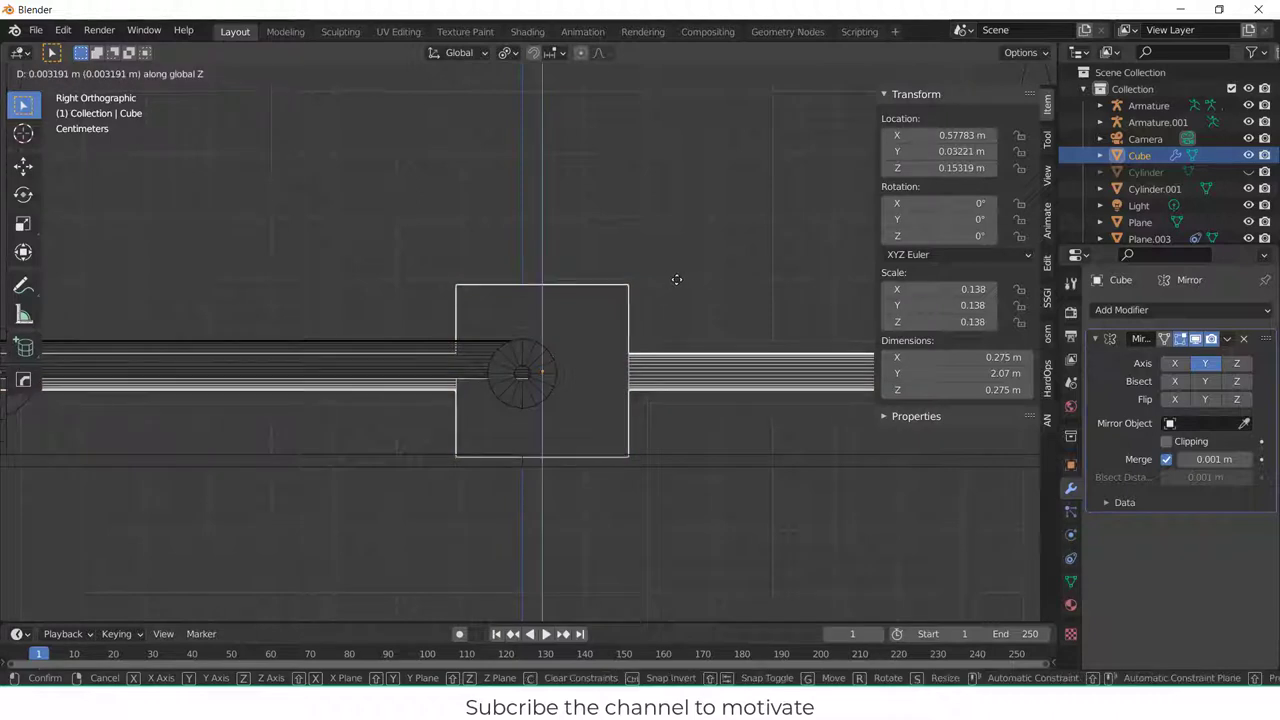
key(x)
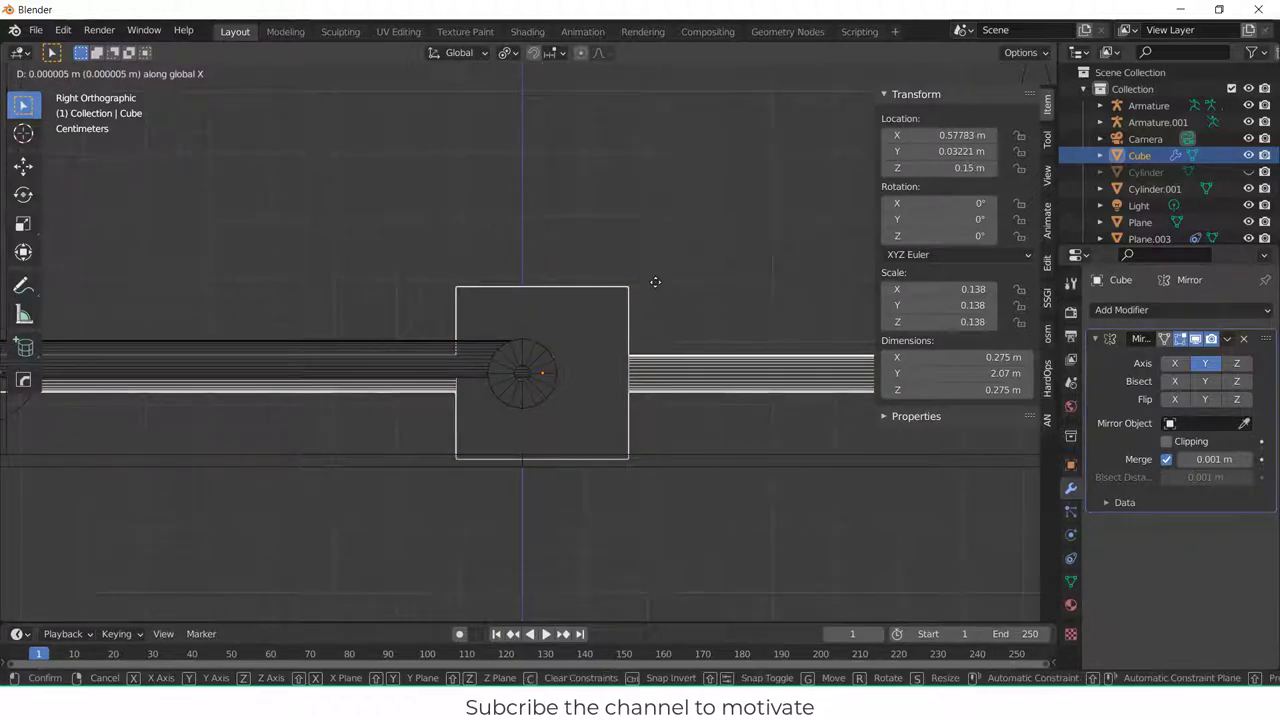
key(y)
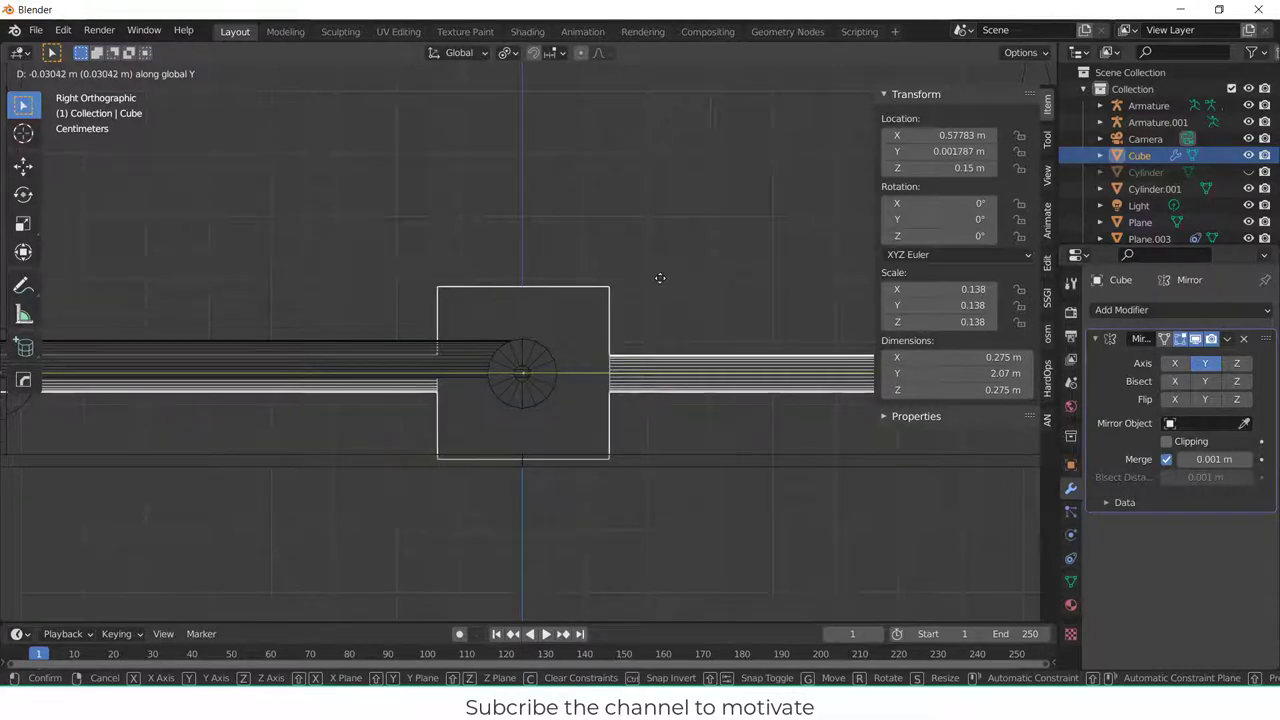
click(660, 281)
- Deselect the nut, orbit to view the lift frame in 3D, and select the long rod
click(665, 290)
scroll(670, 295, down, 4)
middle_drag(672, 297, 656, 369)
click(453, 413)
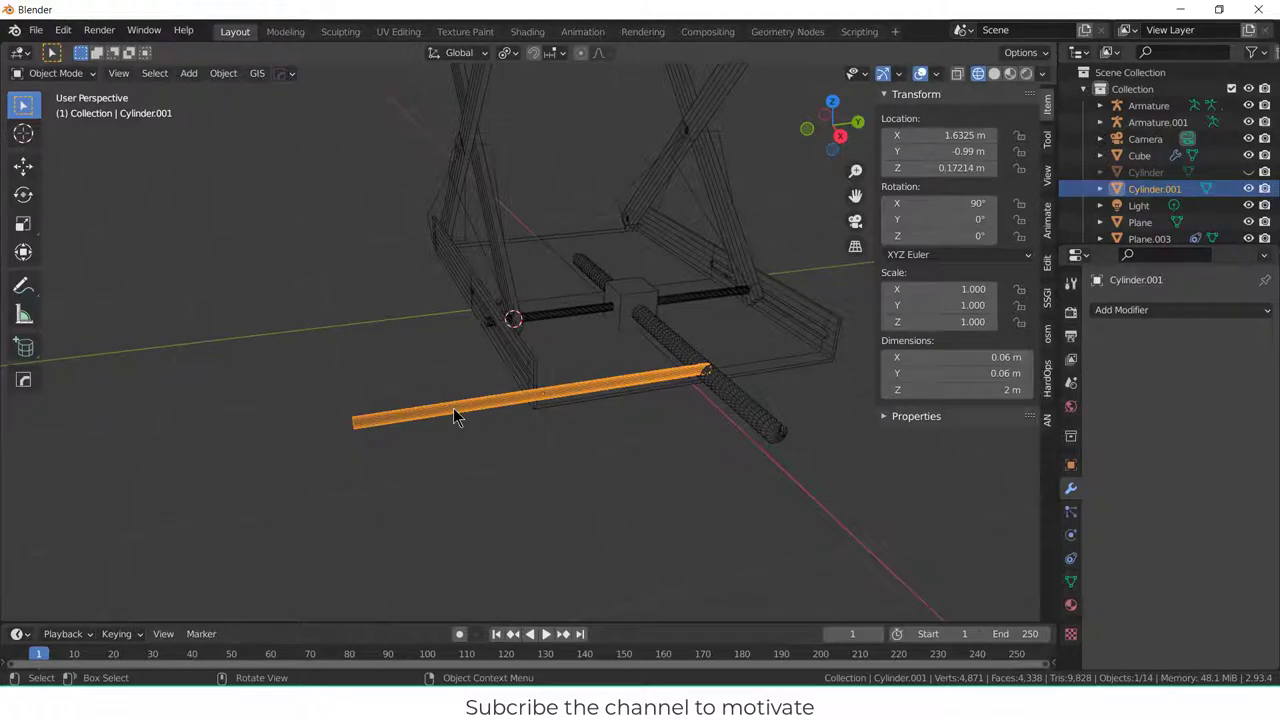
- Hide the long rod Cylinder.001 with H, then select the square Cube nut
key(h)
alt+middle_drag(640, 322, 794, 371)
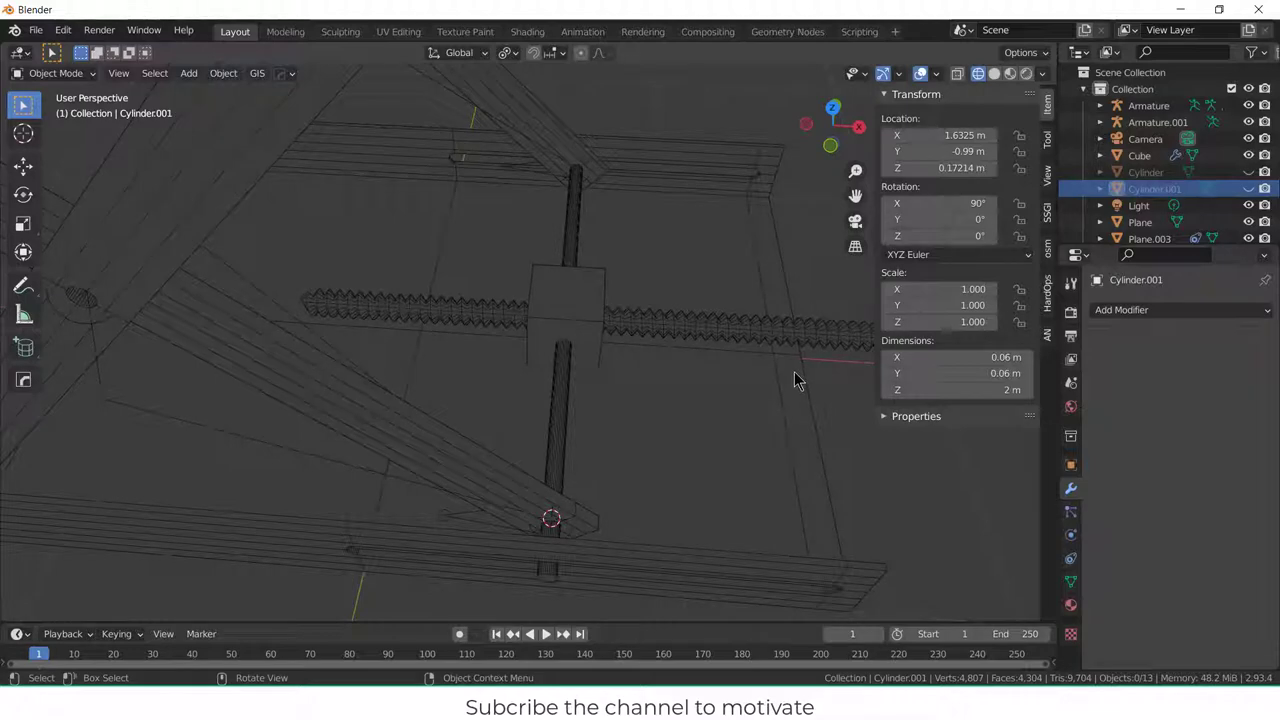
click(188, 73)
click(580, 313)
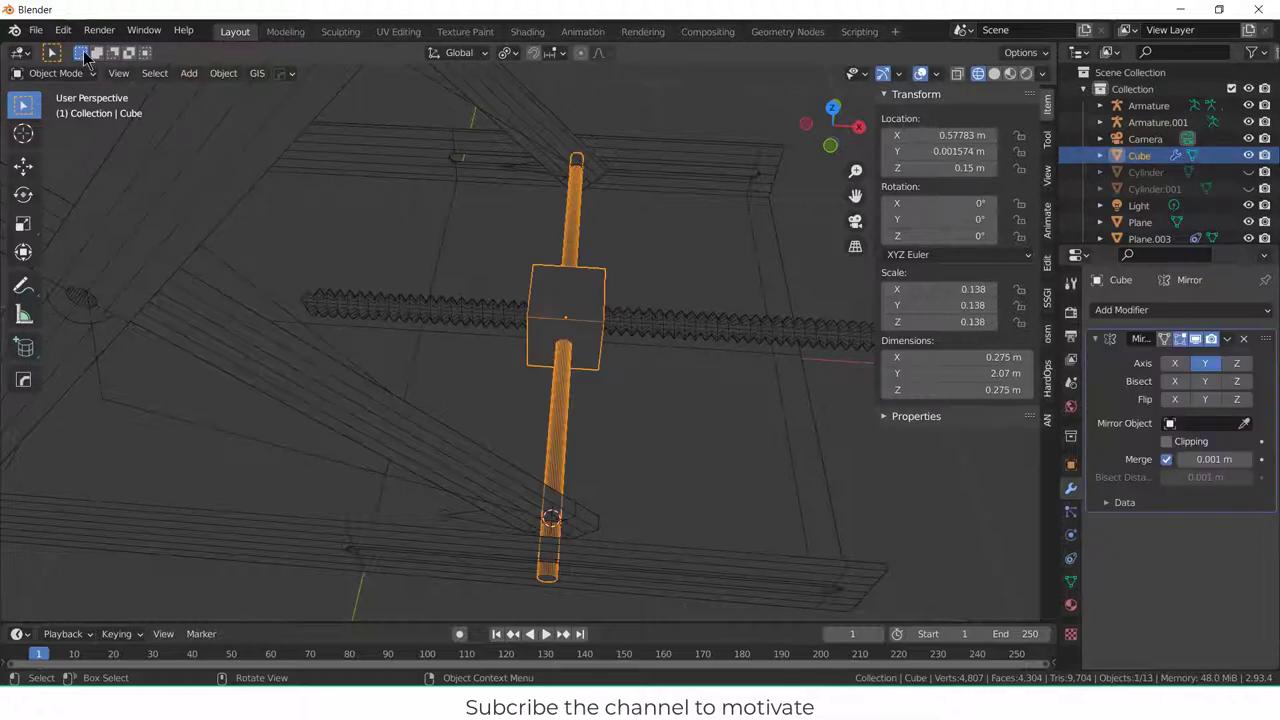
- Add a new cube mesh and scale it down to 0.123
click(188, 73)
mouse_move(250, 92)
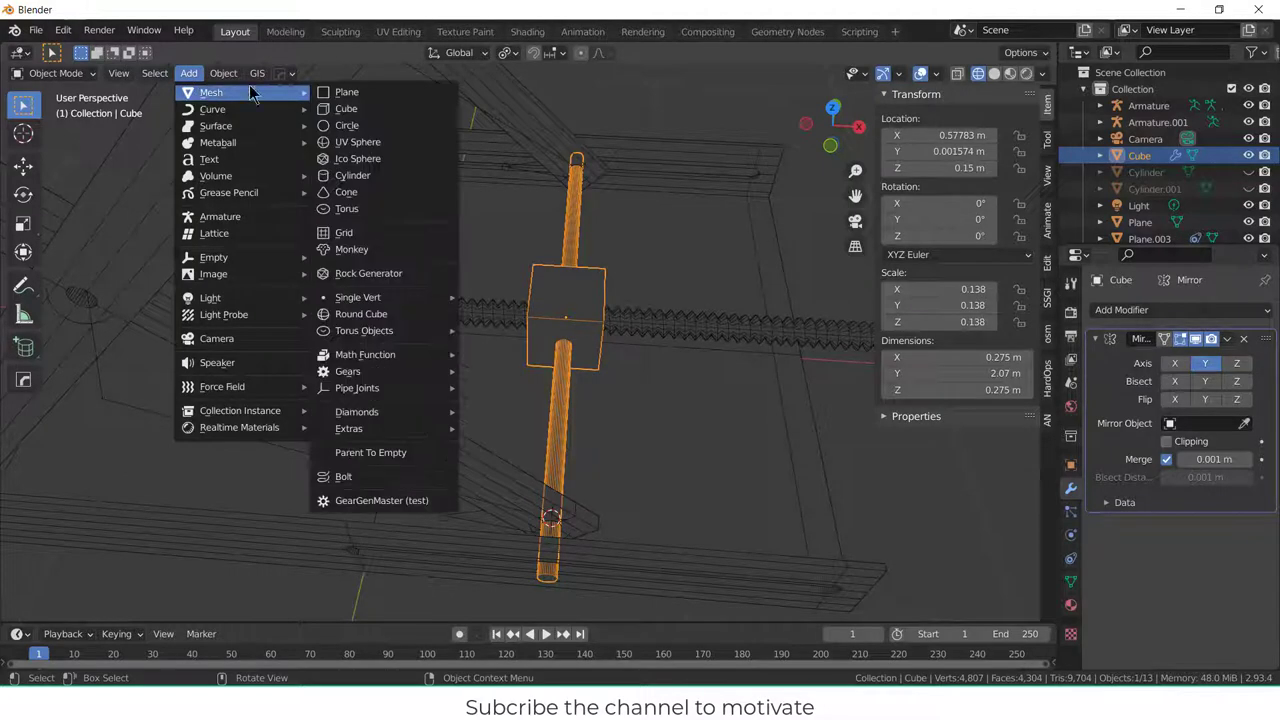
click(346, 108)
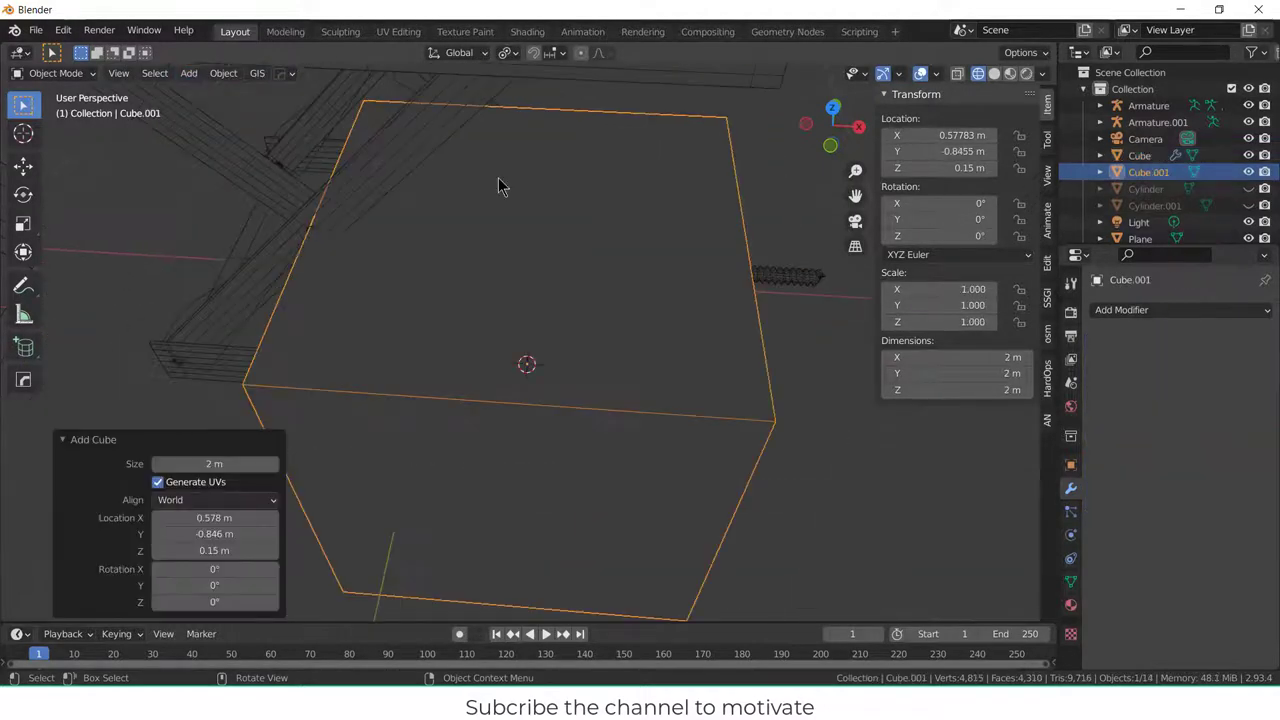
scroll(692, 195, down, 5)
key(s)
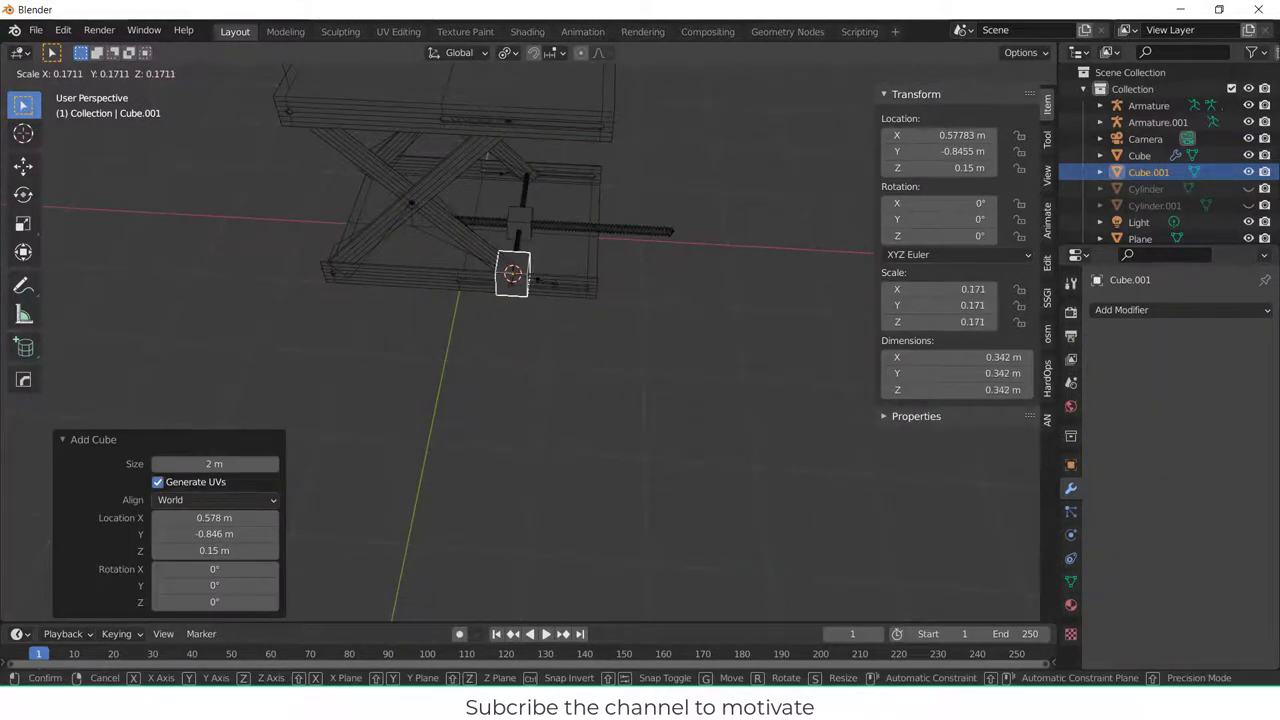
click(545, 285)
key(KP_1)
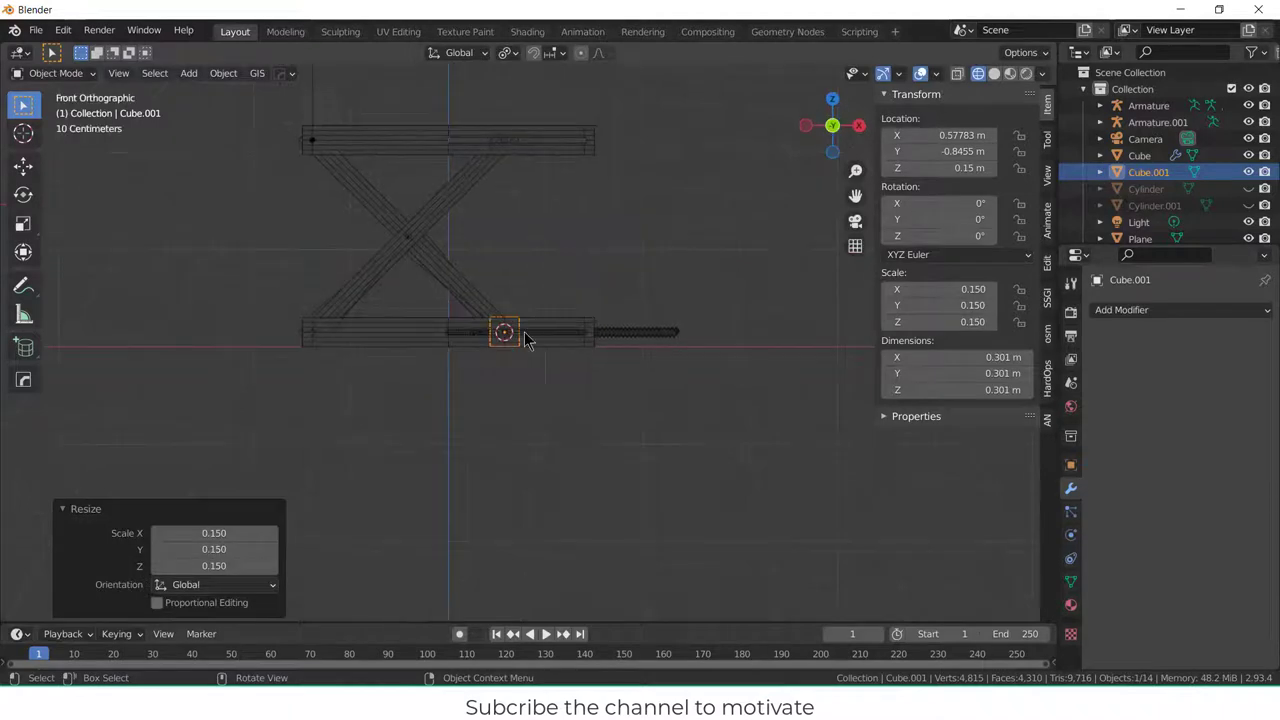
key(KP_Decimal)
key(s)
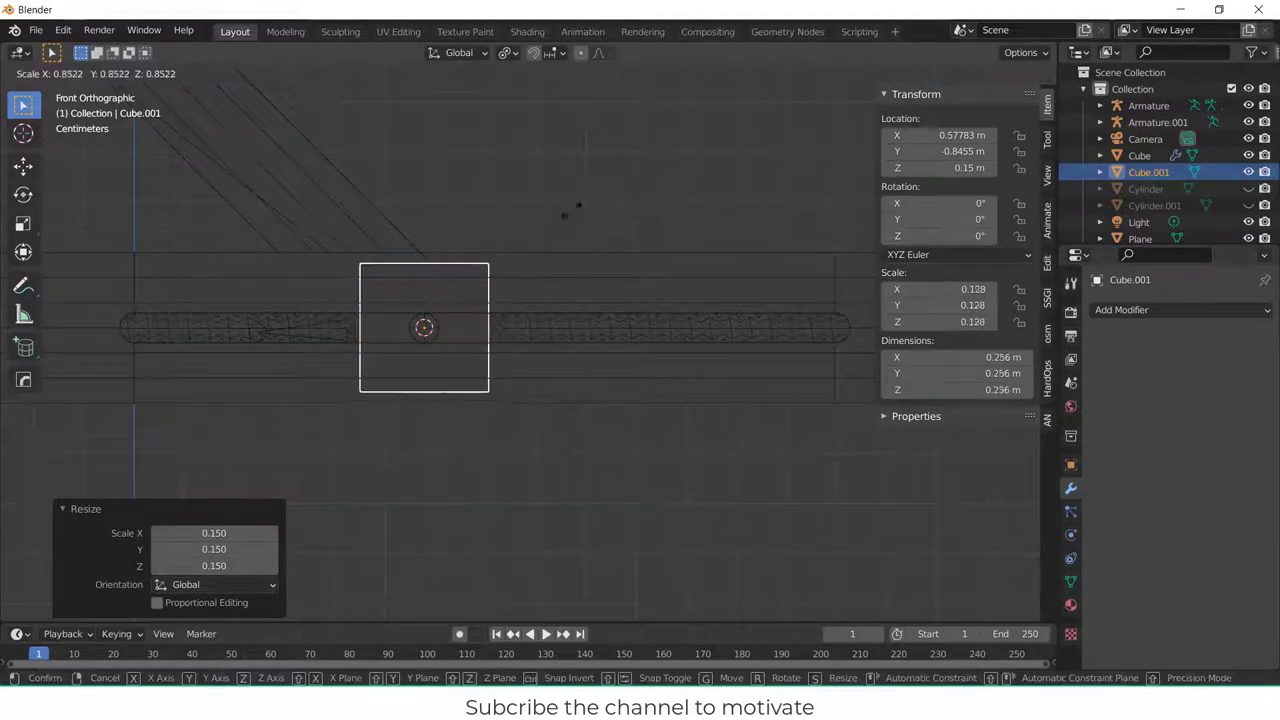
click(549, 244)
scroll(607, 242, down, 3)
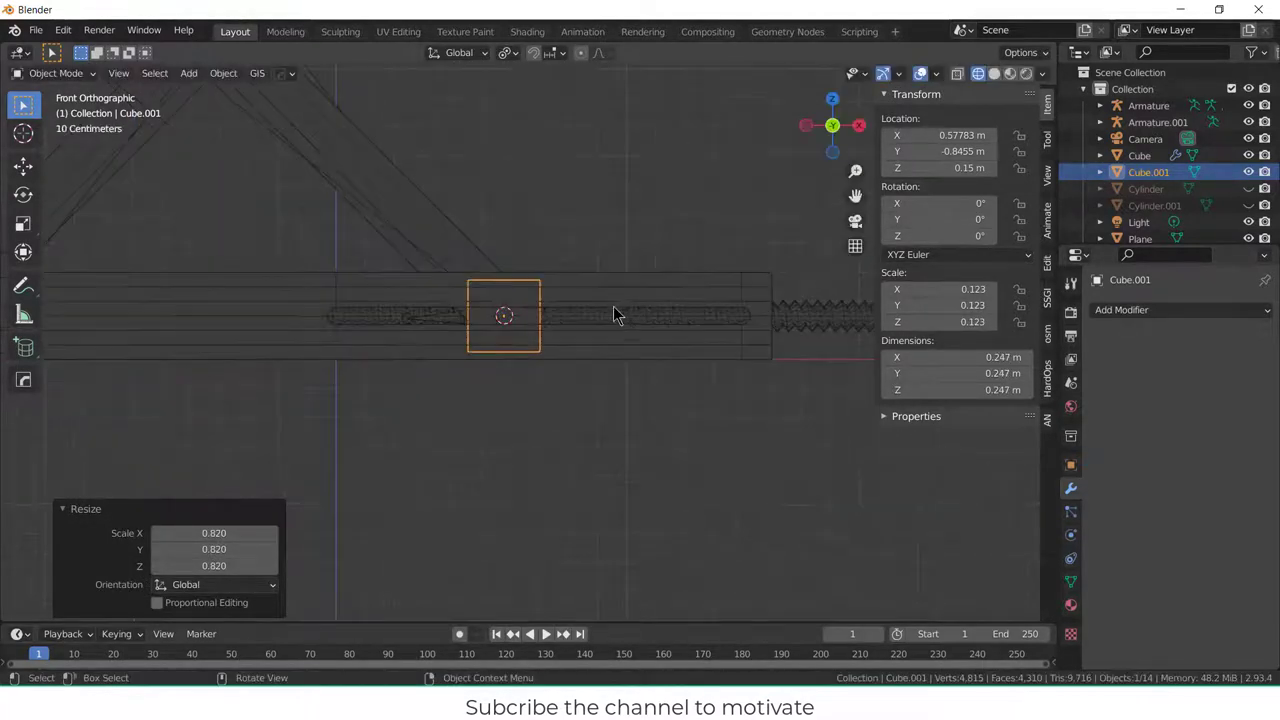
- Move the small cube along X to the threaded screw's left end
key(g)
key(x)
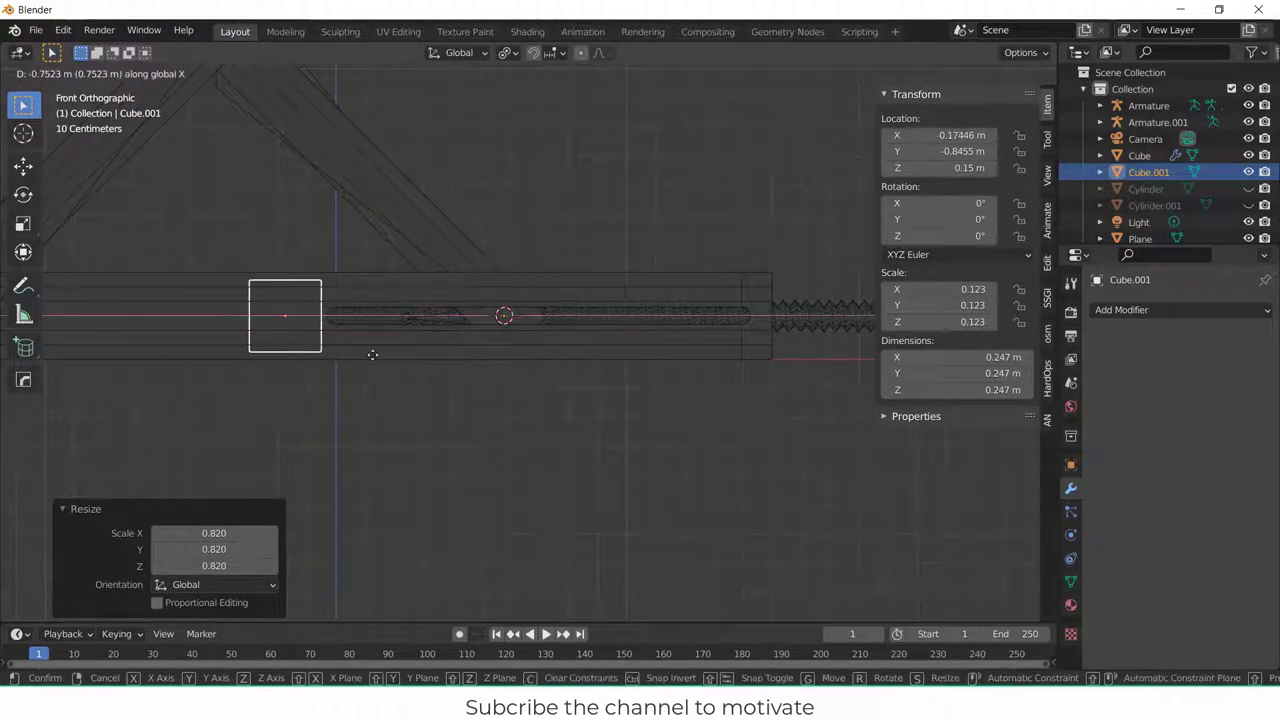
click(297, 347)
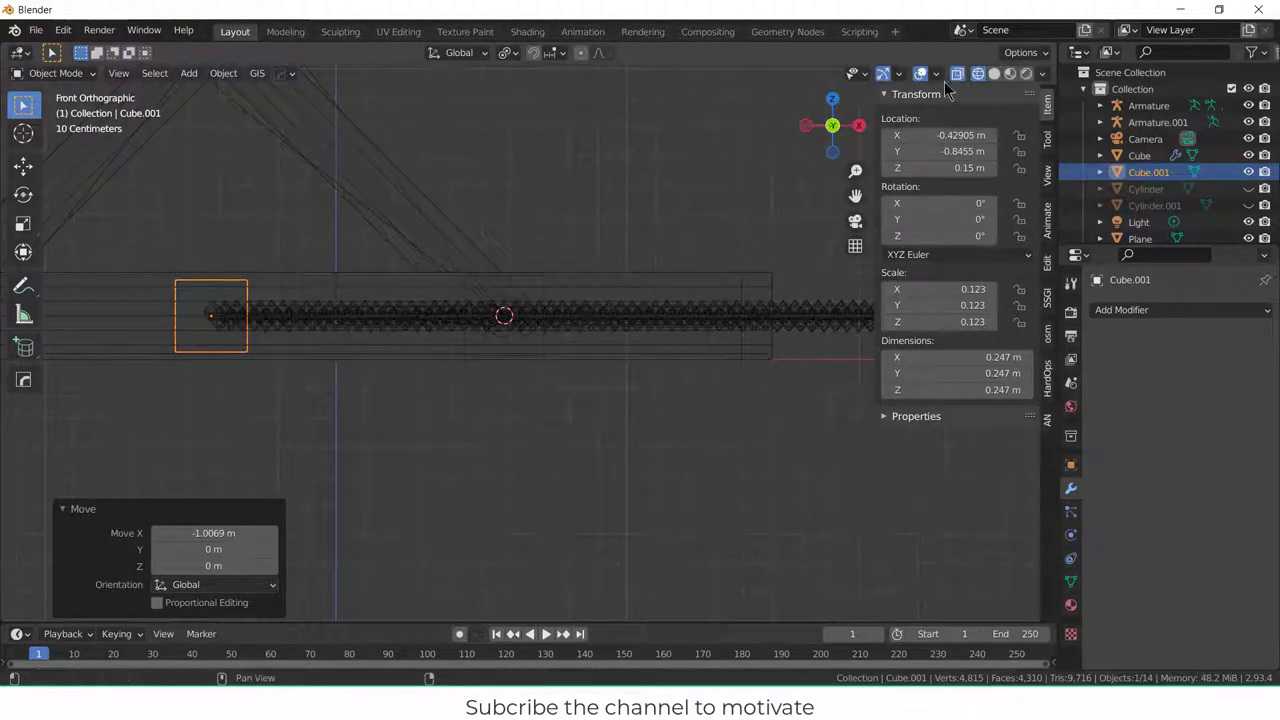
scroll(250, 320, up, 2)
key(g)
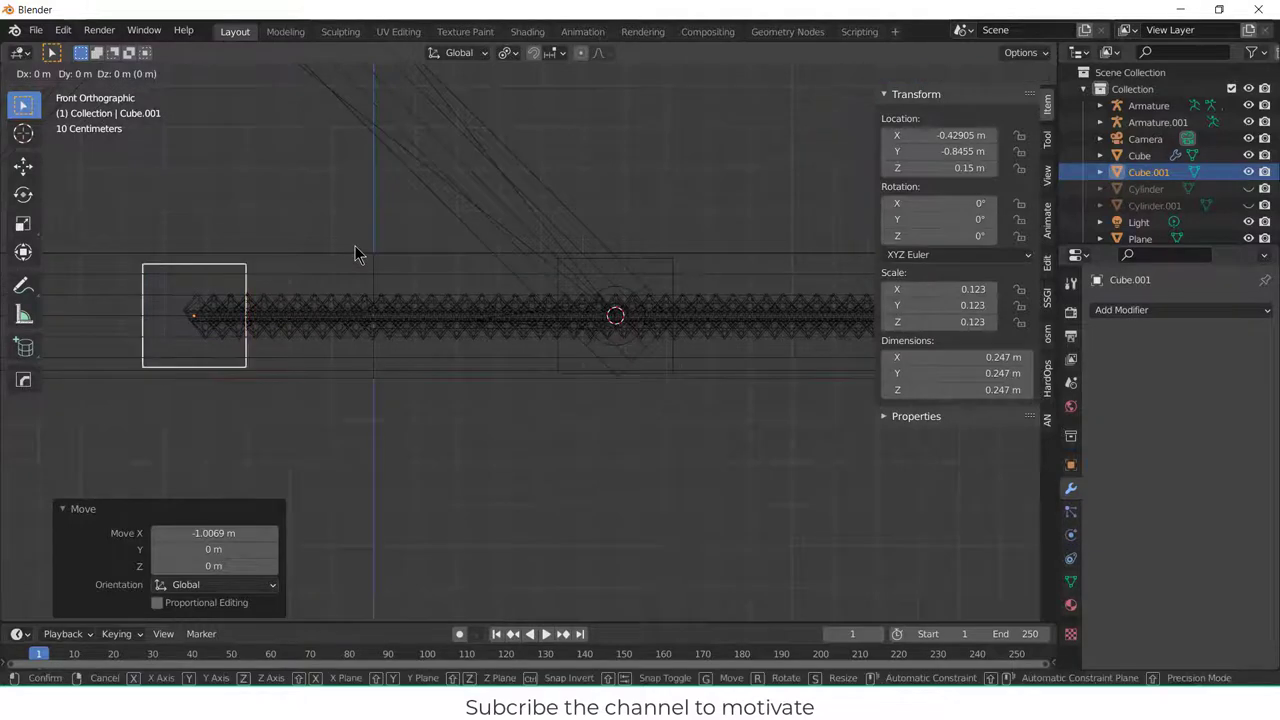
key(x)
click(322, 244)
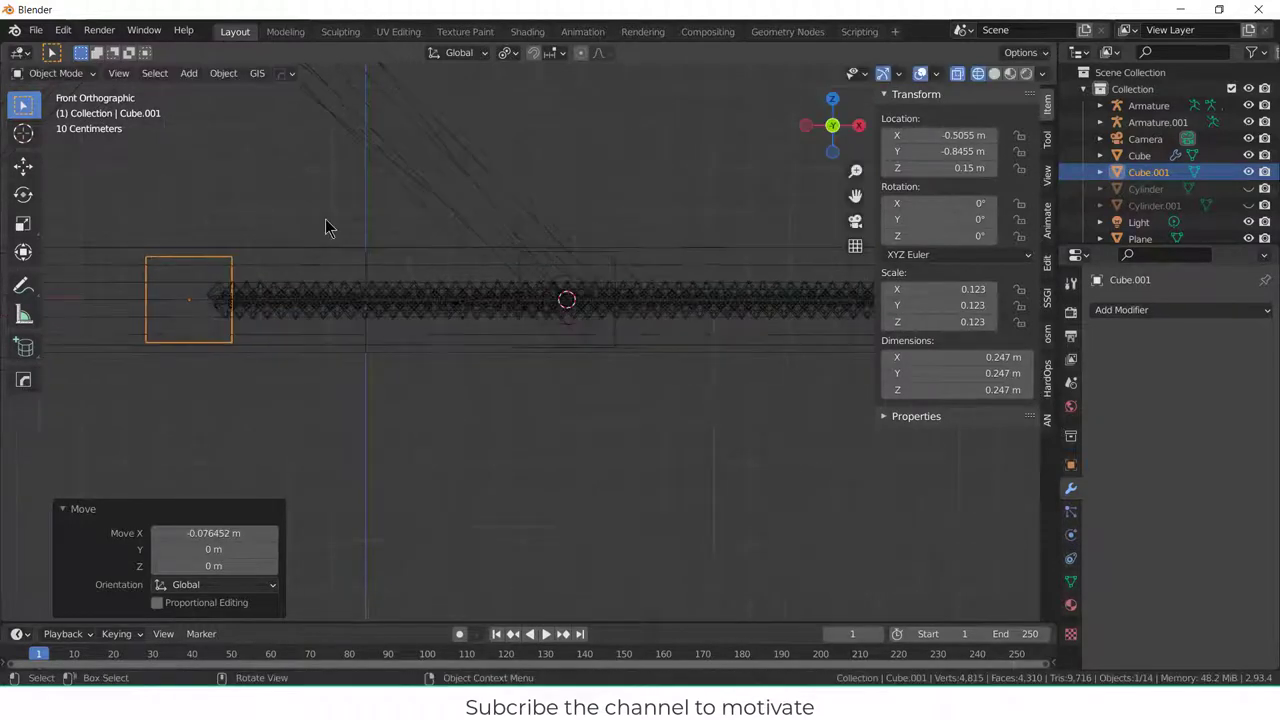
middle_drag(329, 229, 600, 332)
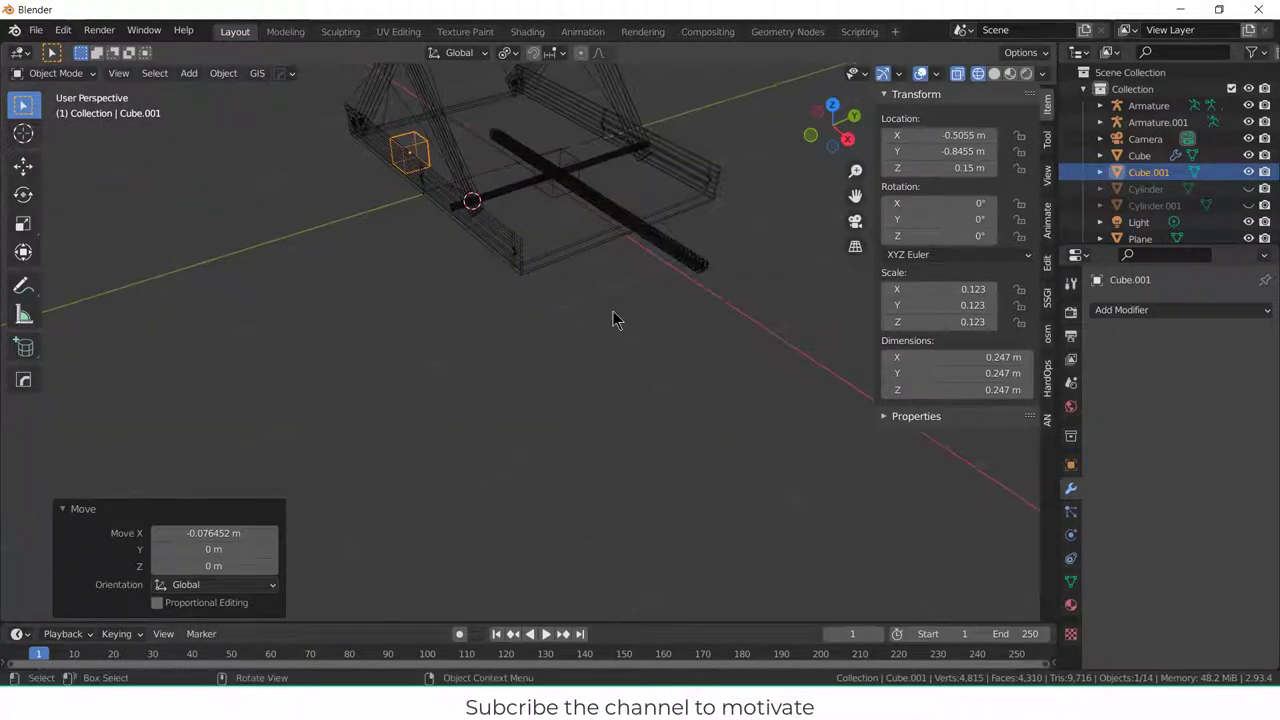
- In right side view, slide Cube.001 0.846 m along Y to centre it at Y 0.0008 m
key(KP_1)
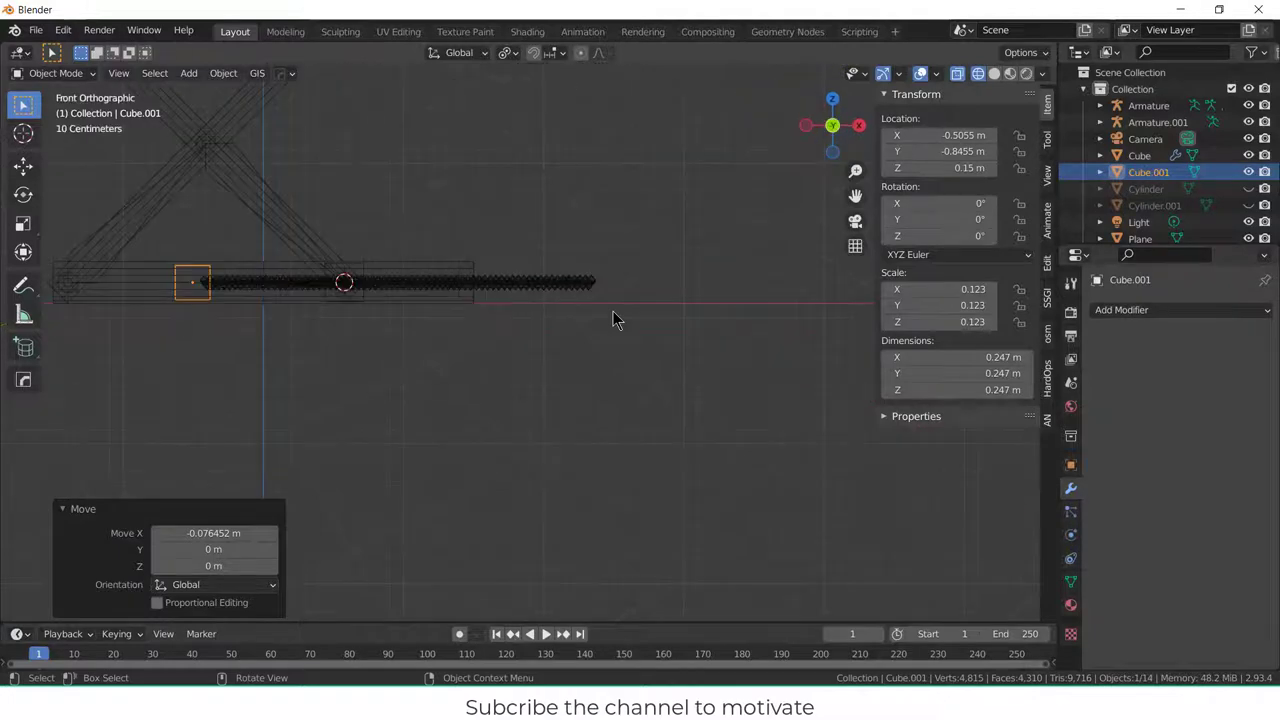
key(KP_3)
shift+middle_drag(620, 306, 403, 352)
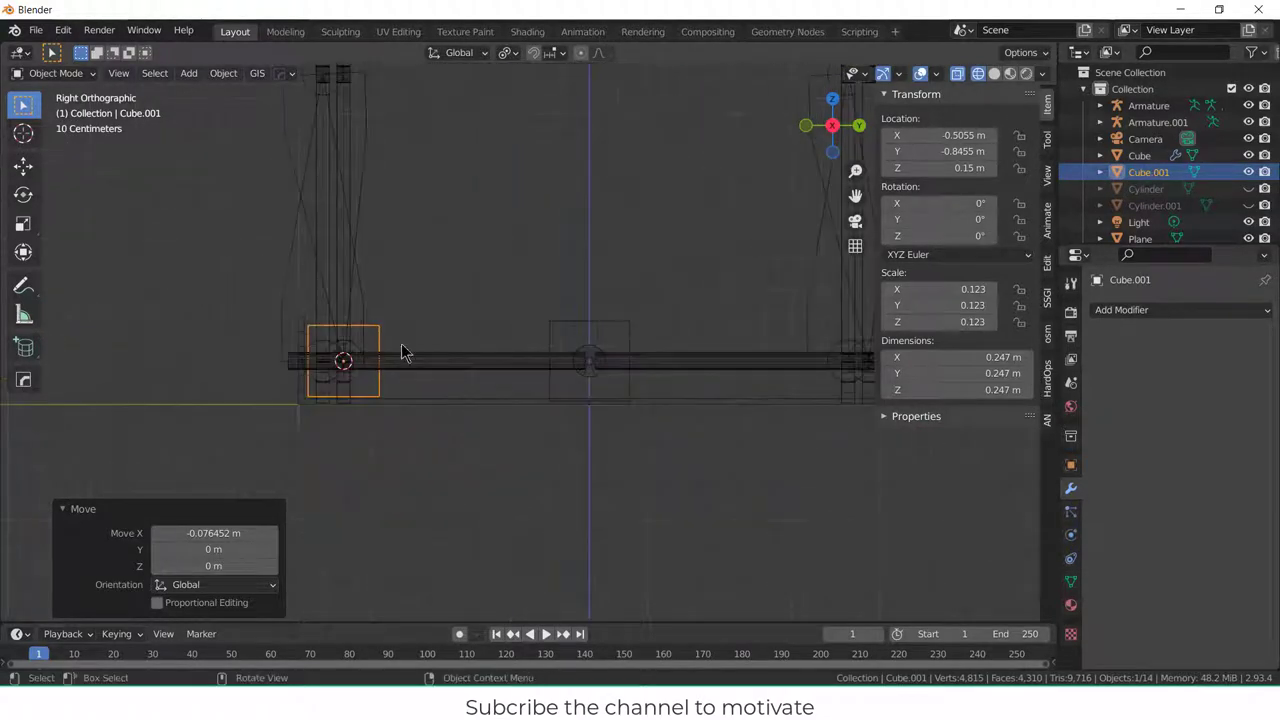
click(372, 340)
click(380, 324)
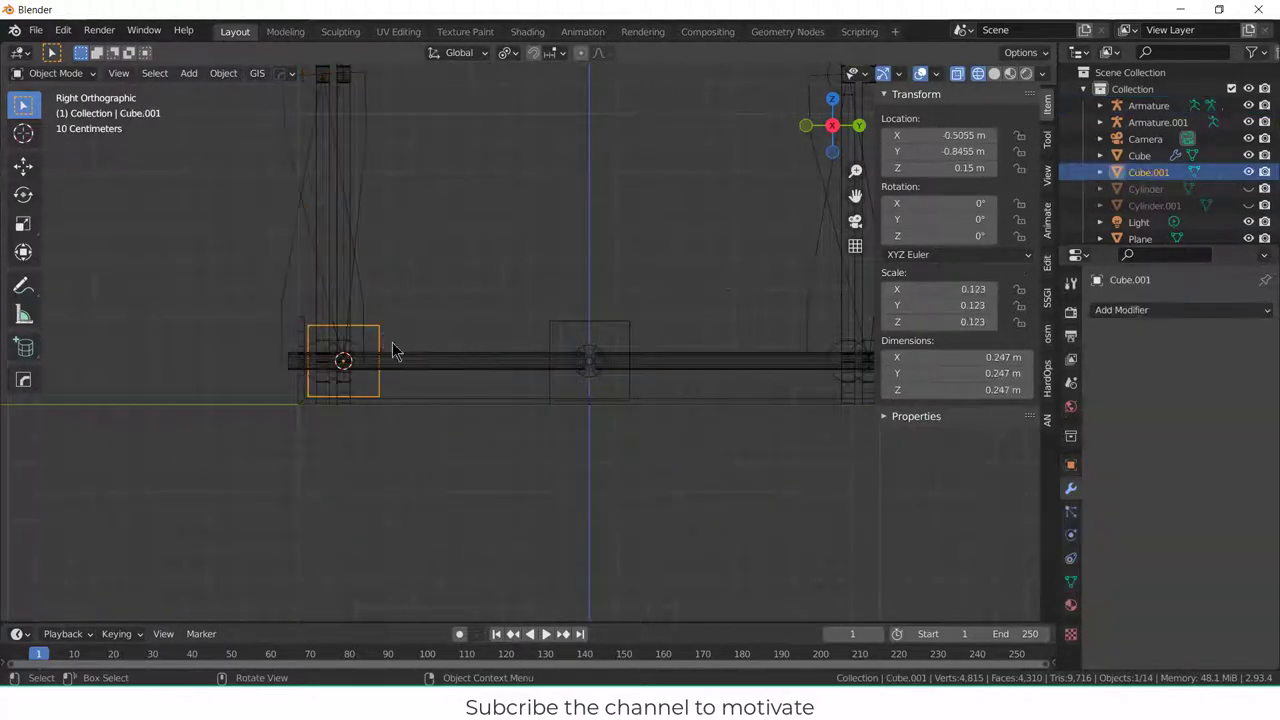
key(g)
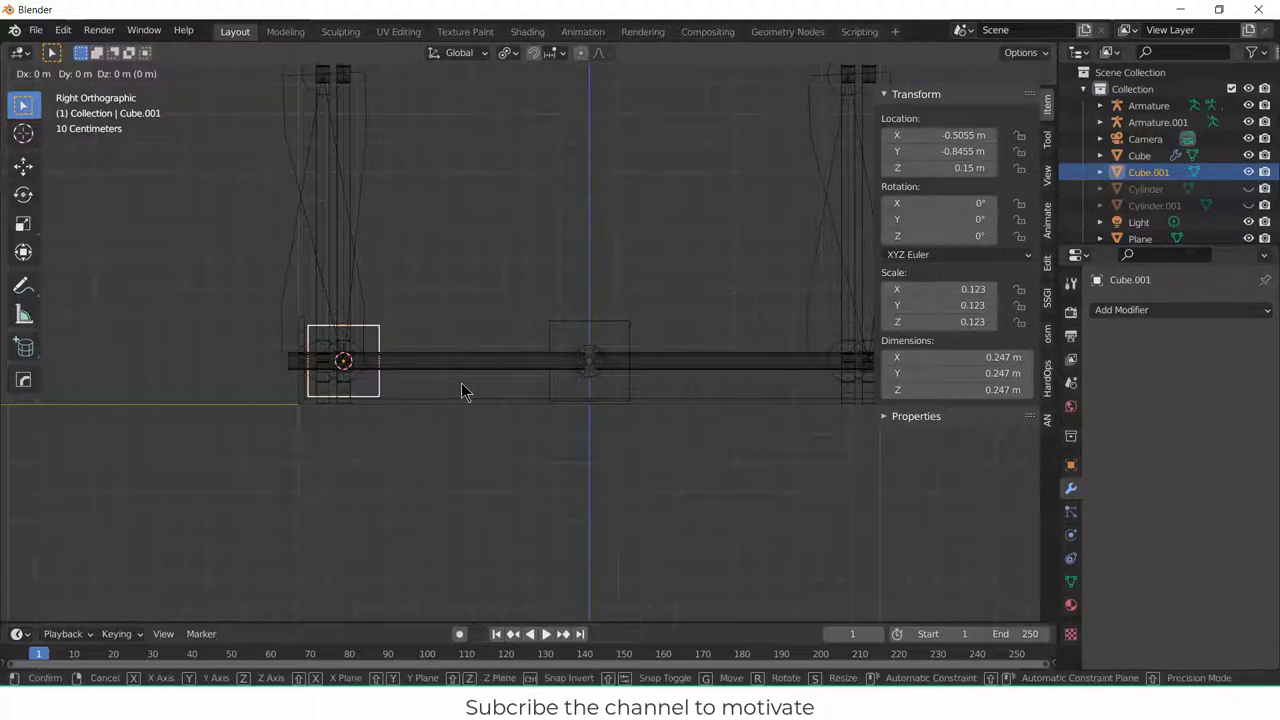
key(y)
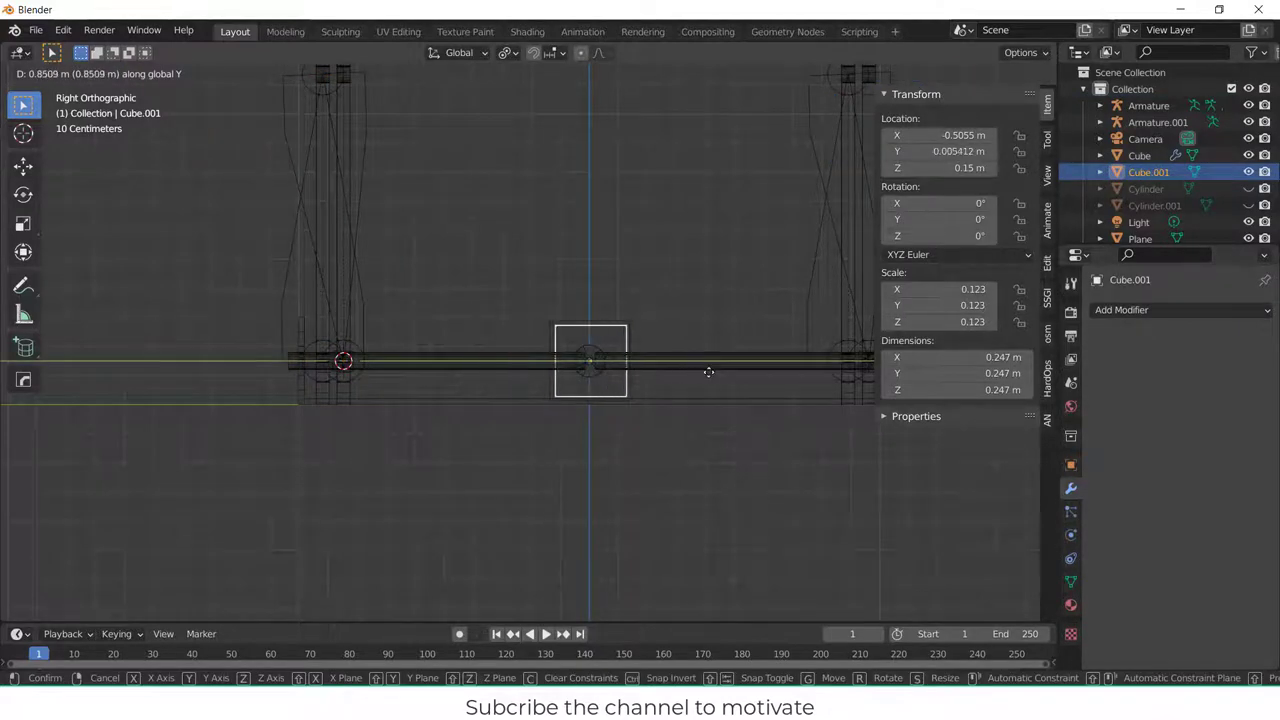
click(707, 370)
scroll(696, 357, up, 3)
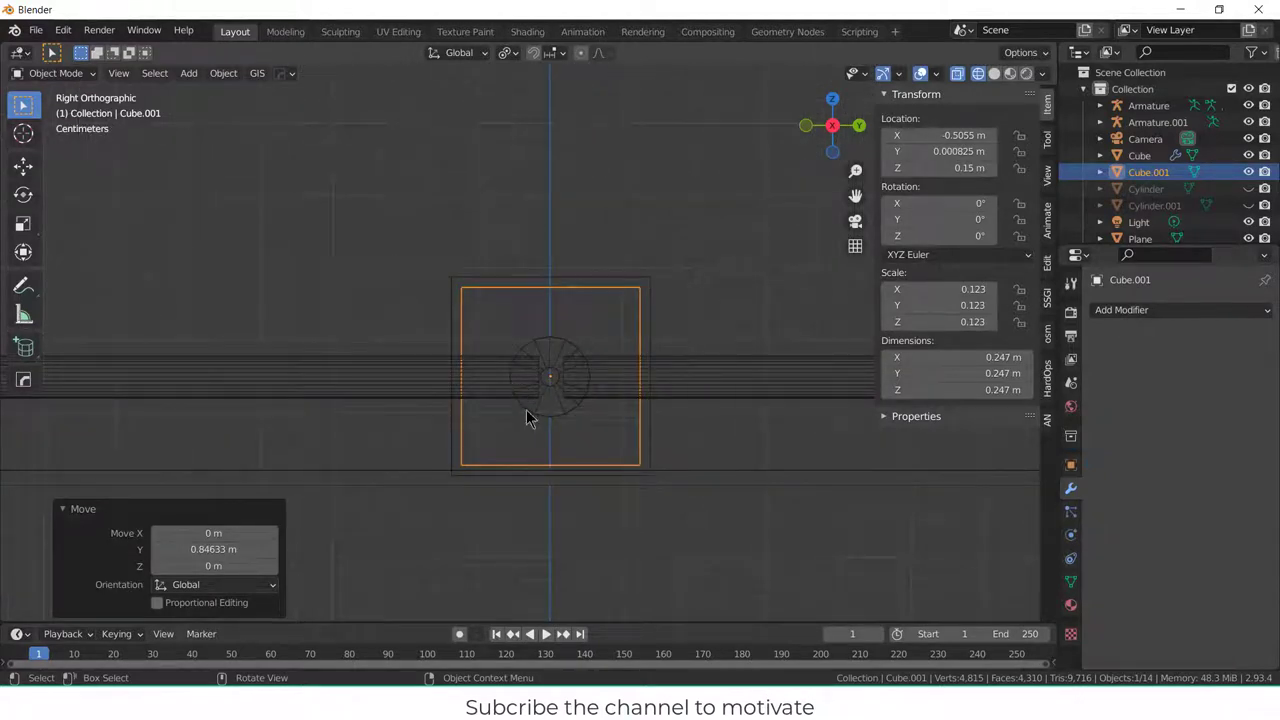
- Lower Cube.001's bottom edges 0.023 m along Z so the block is 0.262 m tall
key(Tab)
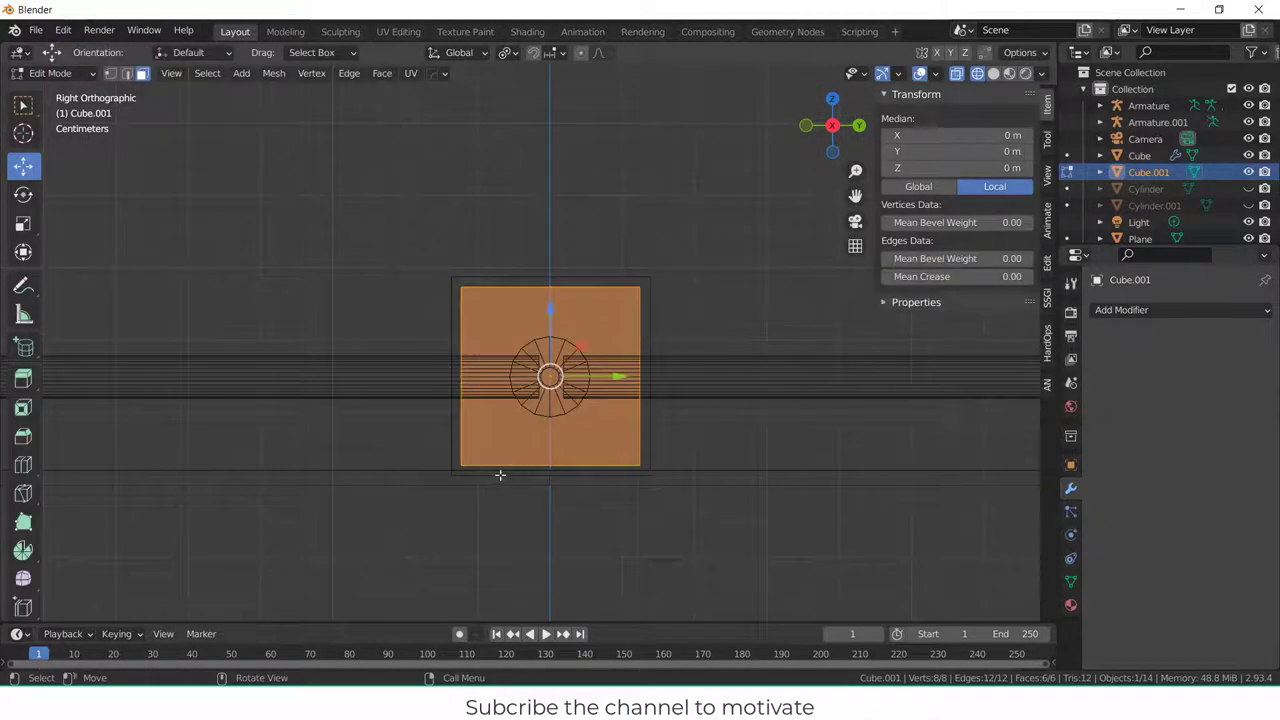
key(2)
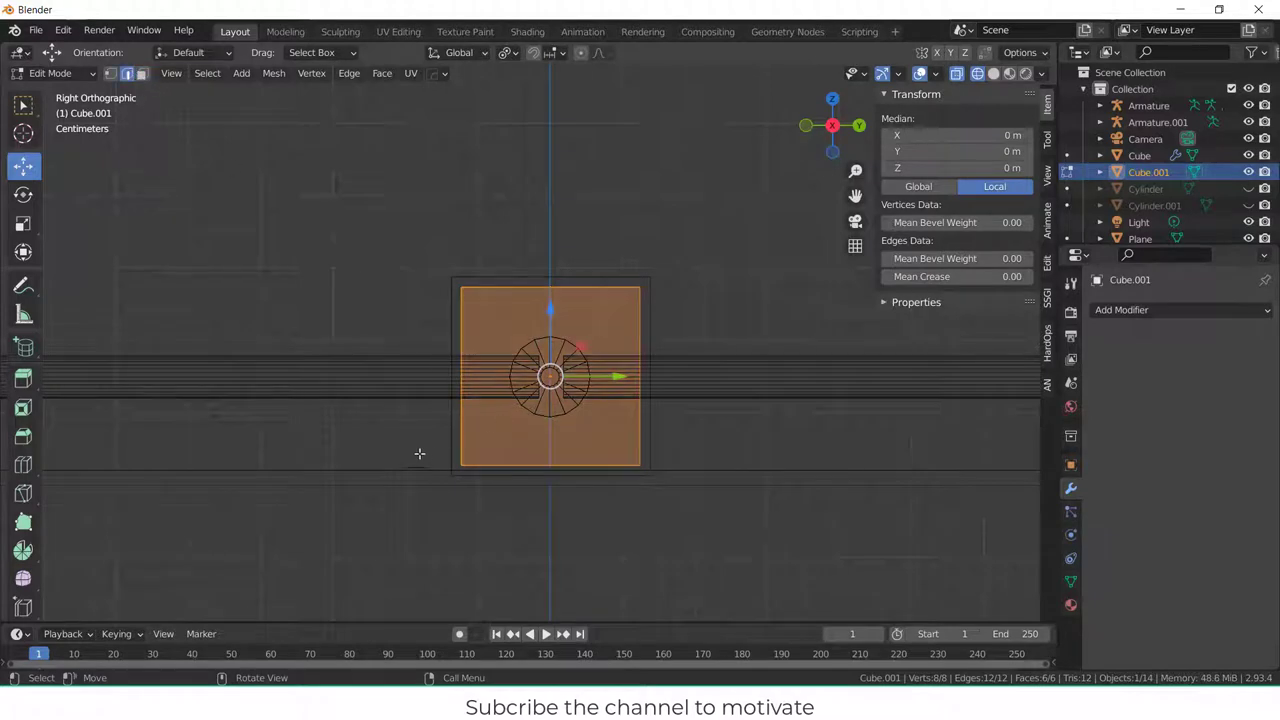
drag(340, 440, 705, 539)
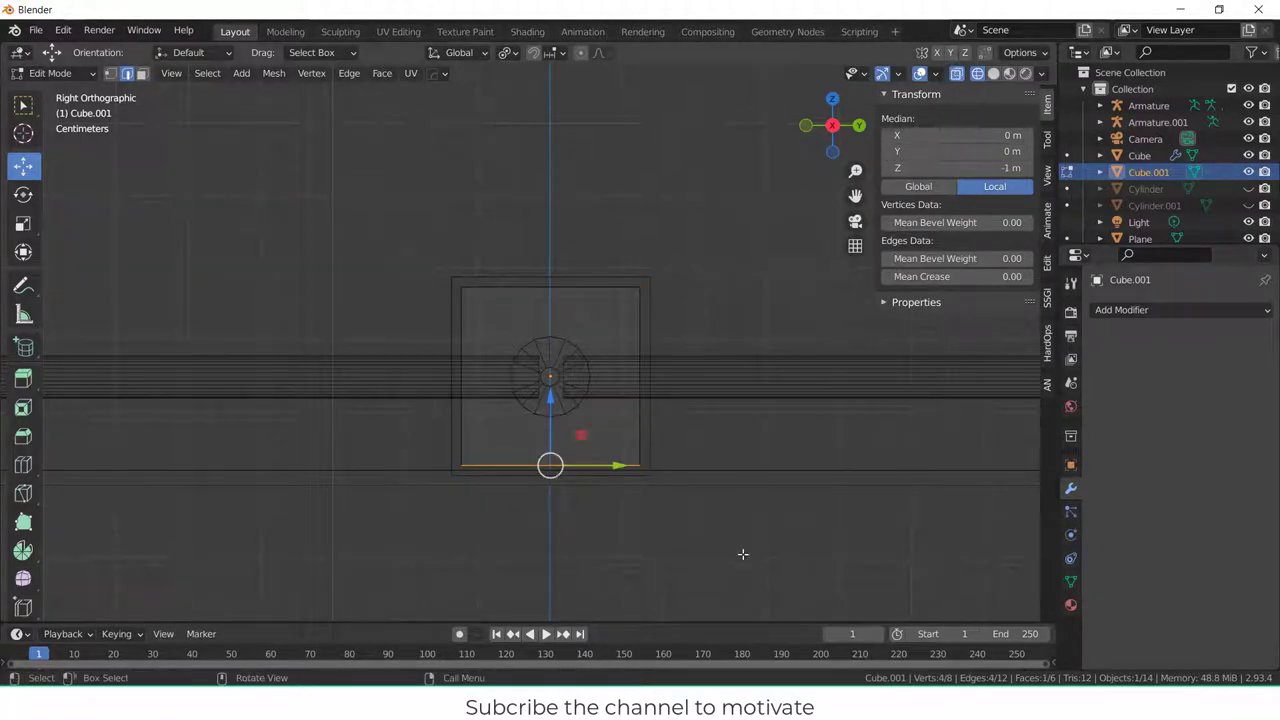
key(g)
key(z)
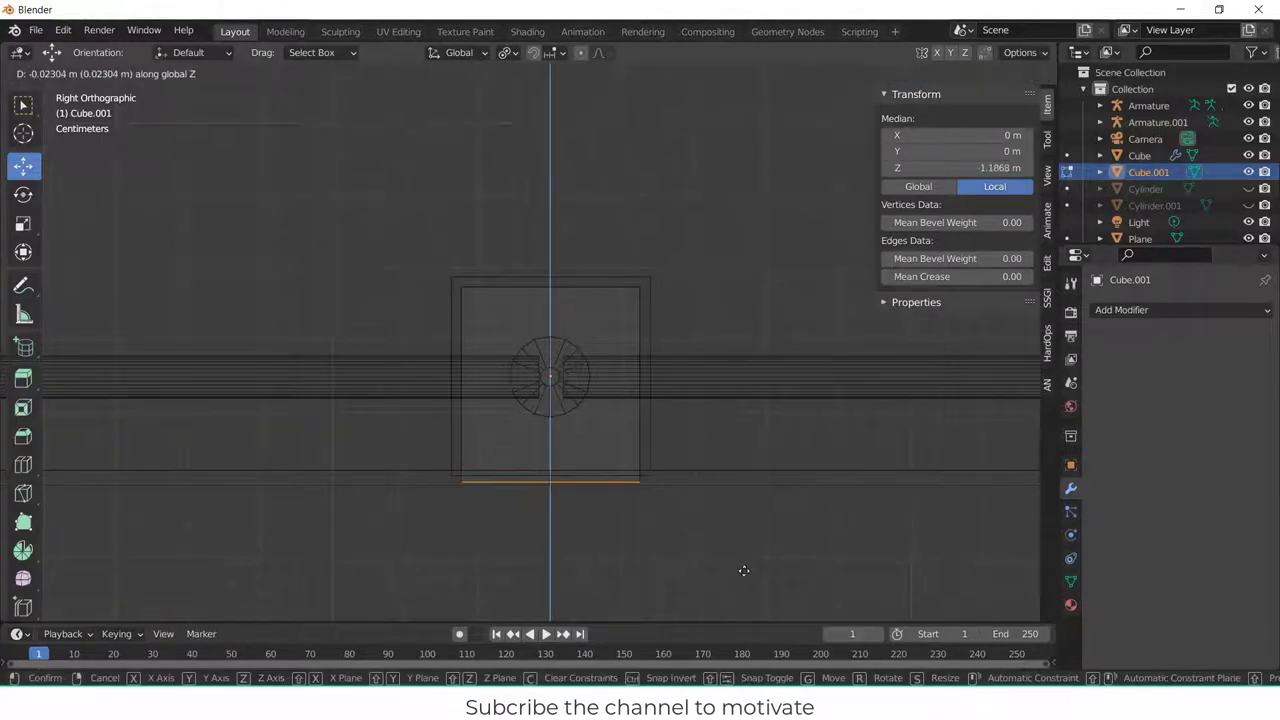
click(746, 560)
click(723, 578)
key(Tab)
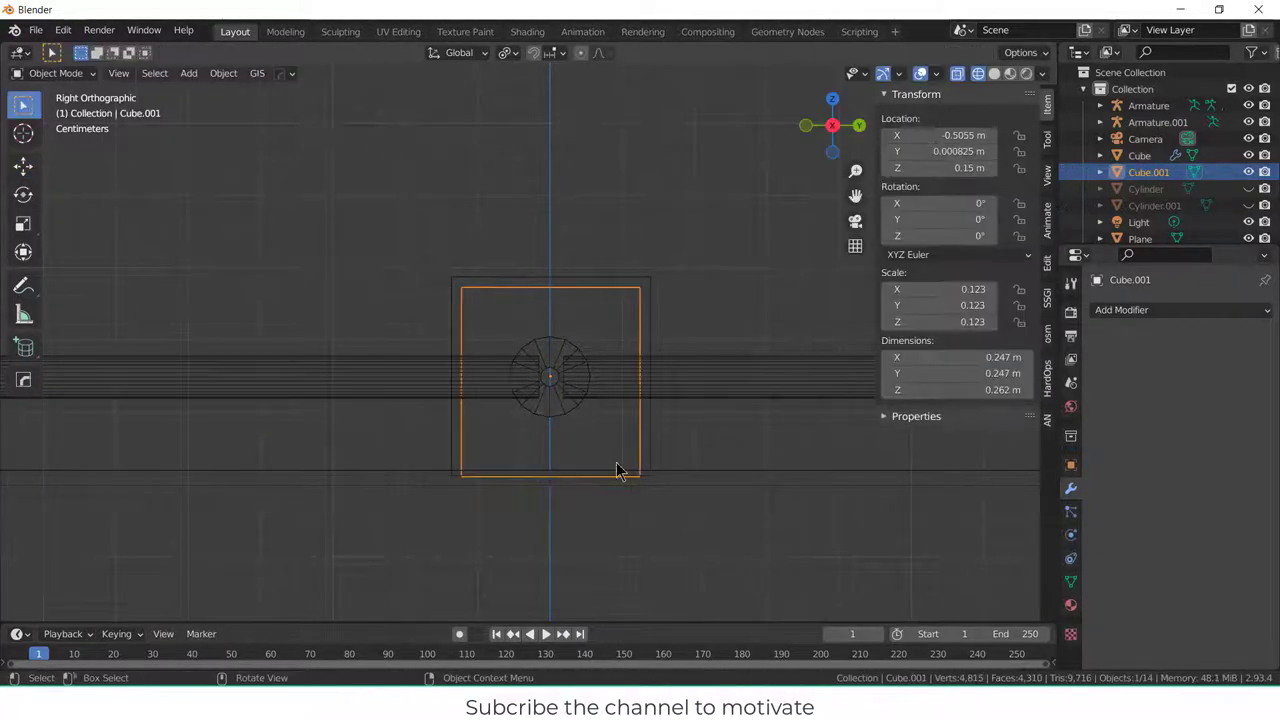
scroll(616, 470, down, 5)
middle_drag(616, 470, 634, 380)
click(756, 433)
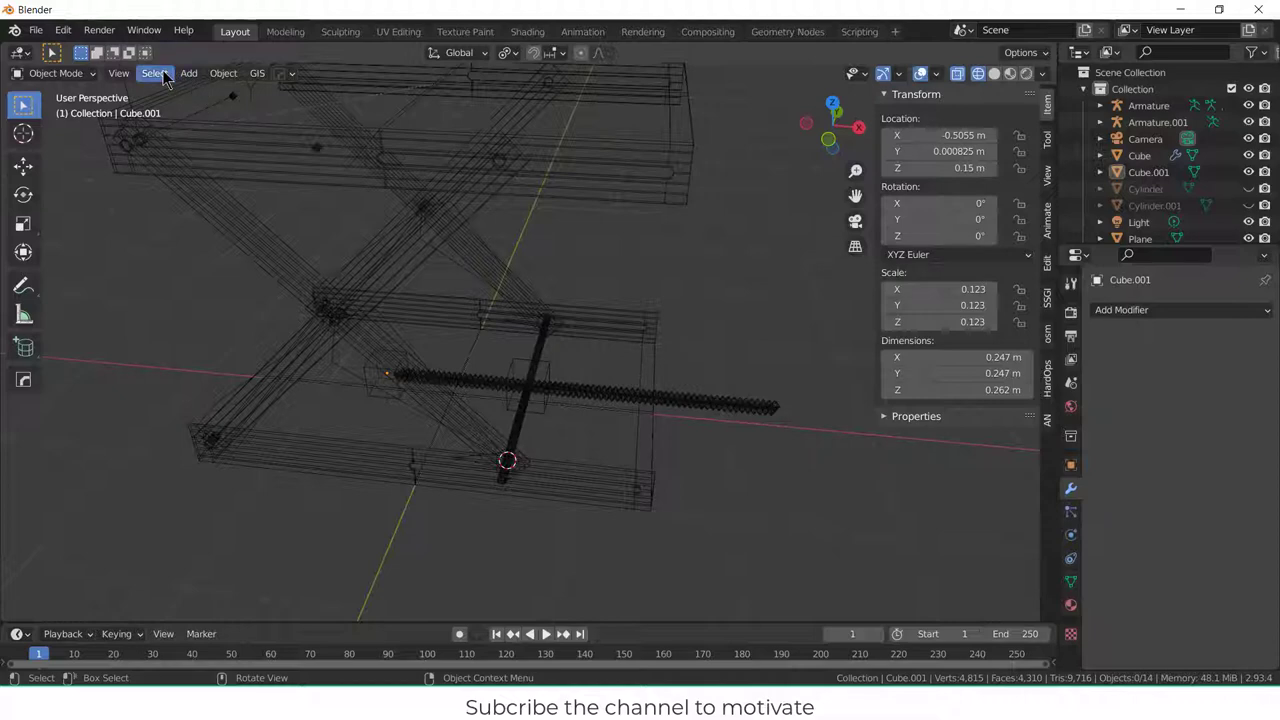
- Snap the 3D cursor to the threaded screw and add a cylinder rotated 90° about Y
click(628, 401)
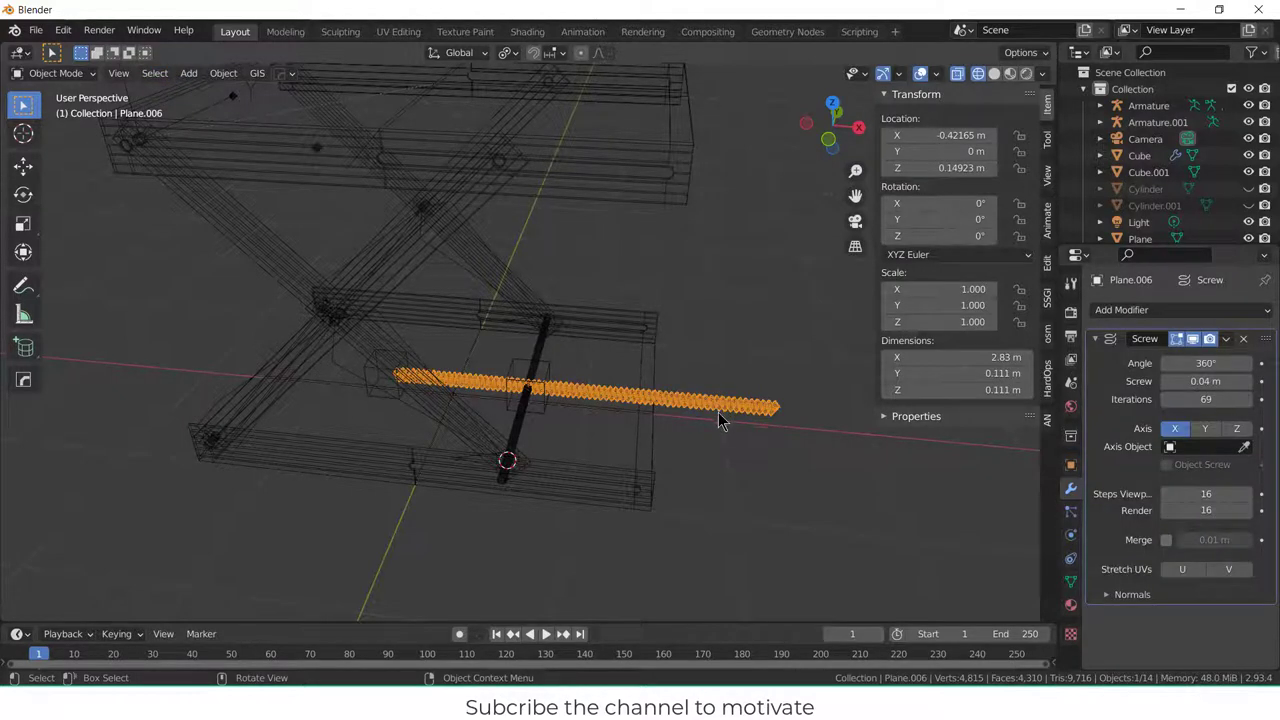
key(KP_Decimal)
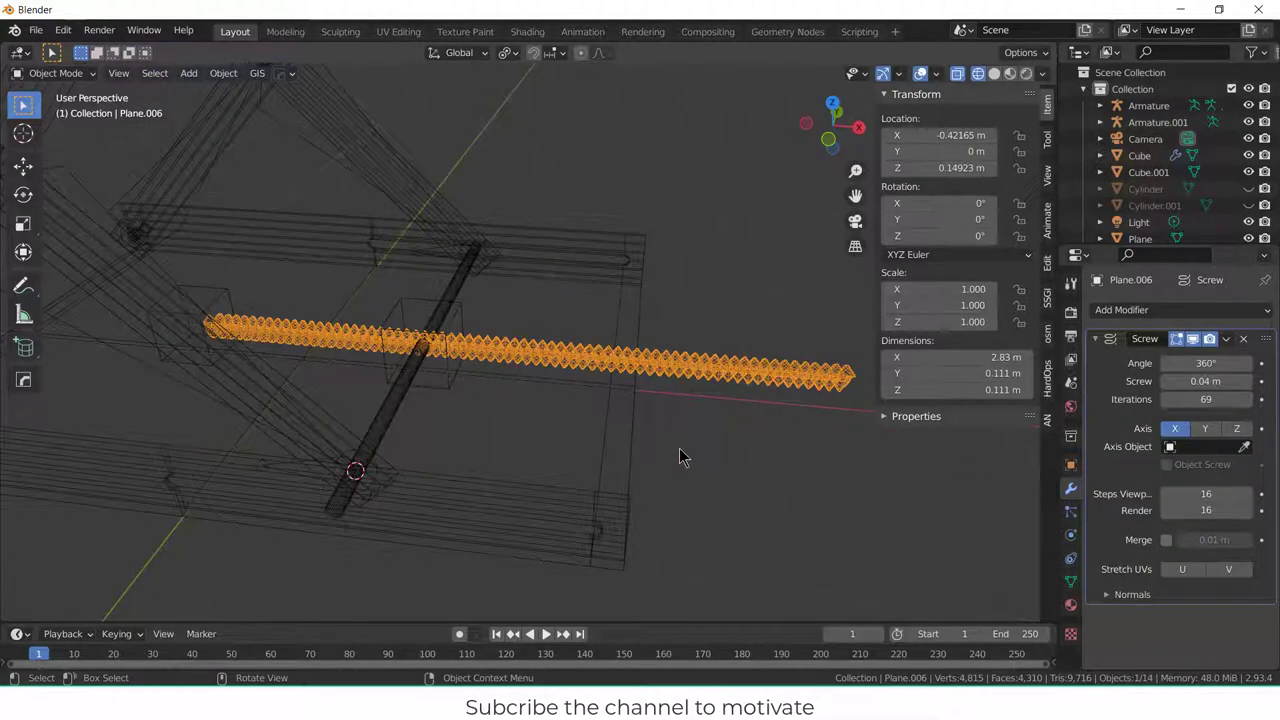
key(shift+s)
click(687, 548)
click(189, 73)
mouse_move(255, 95)
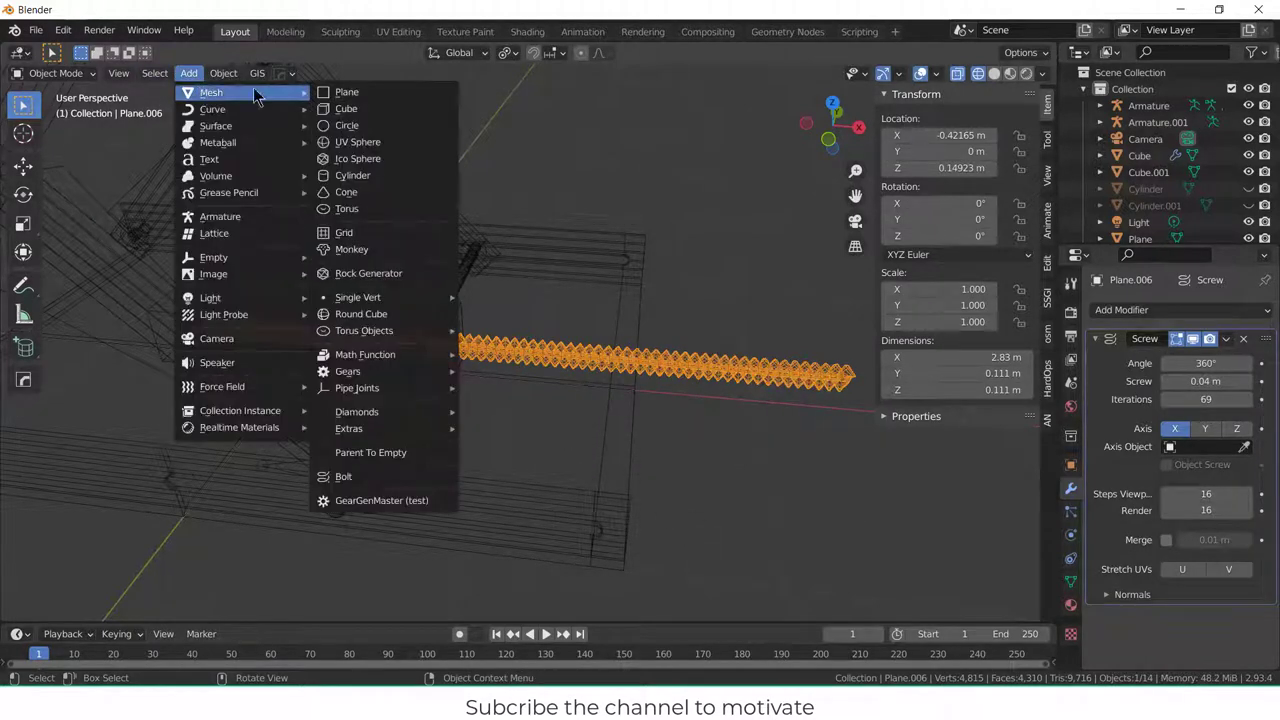
click(350, 175)
scroll(478, 240, down, 4)
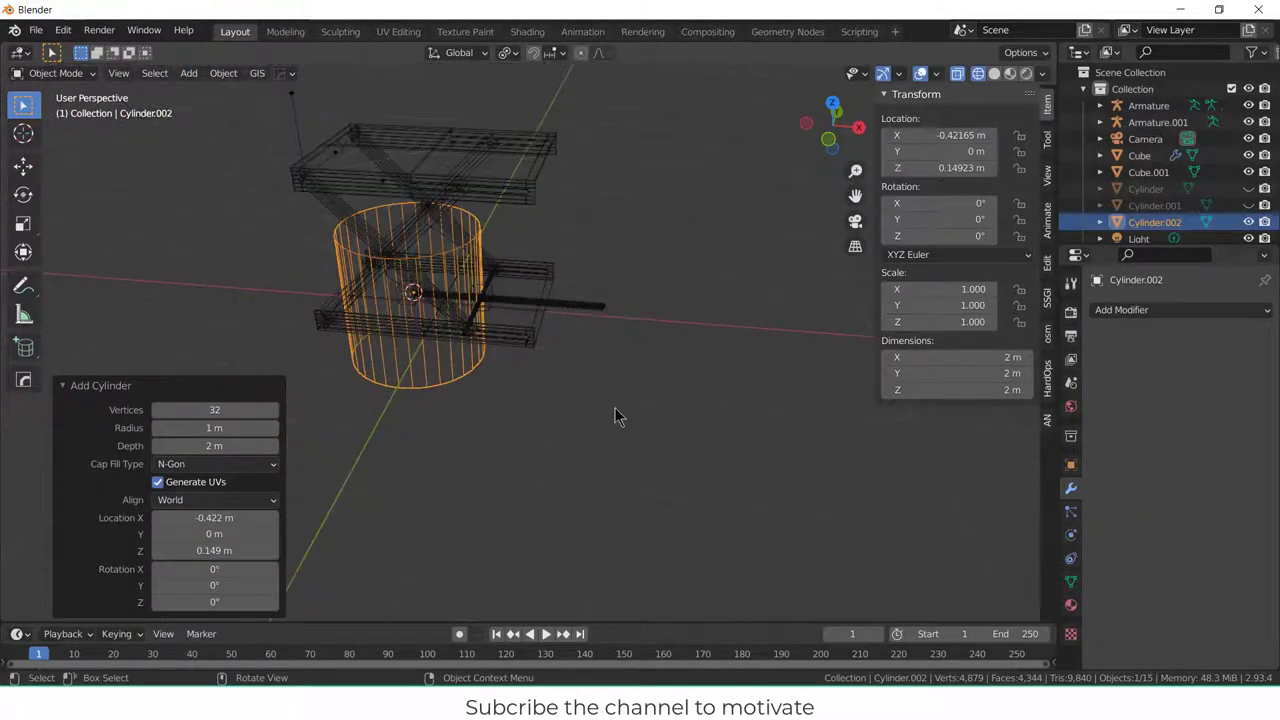
text(ry90)
key(Return)
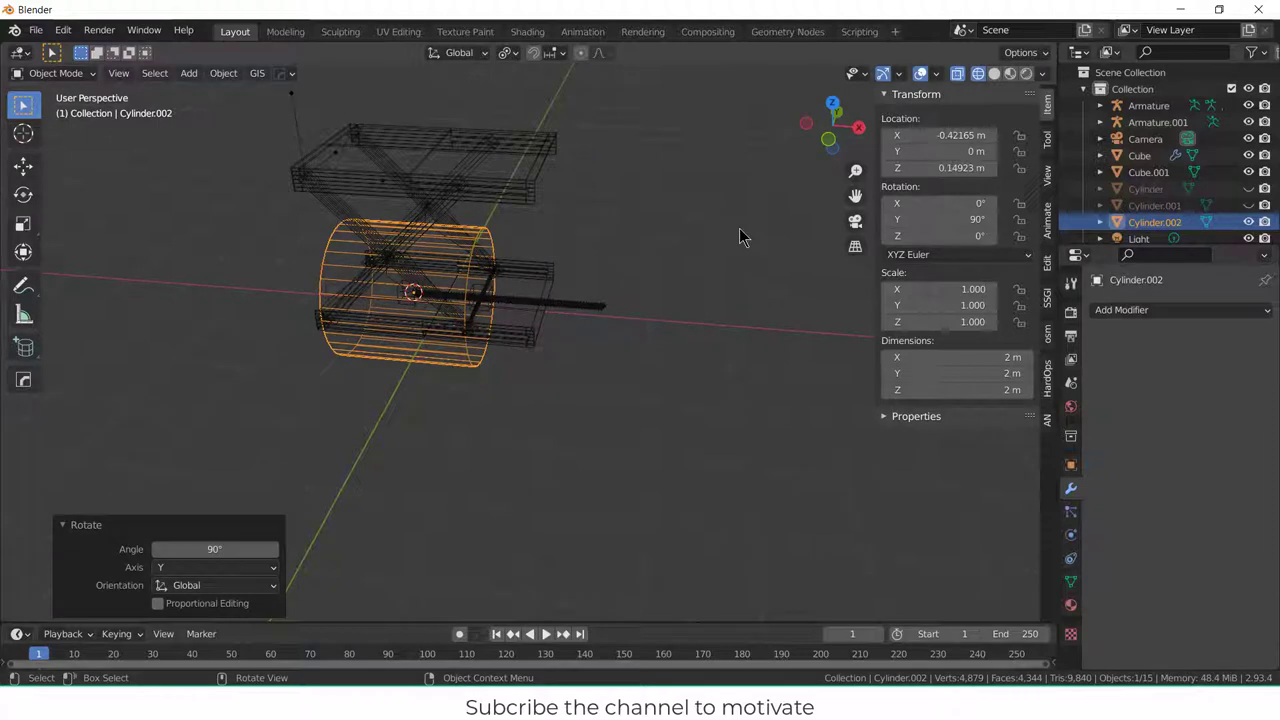
- Flatten the cylinder on X to 0.091 and move it along X to the rod end
key(s)
key(x)
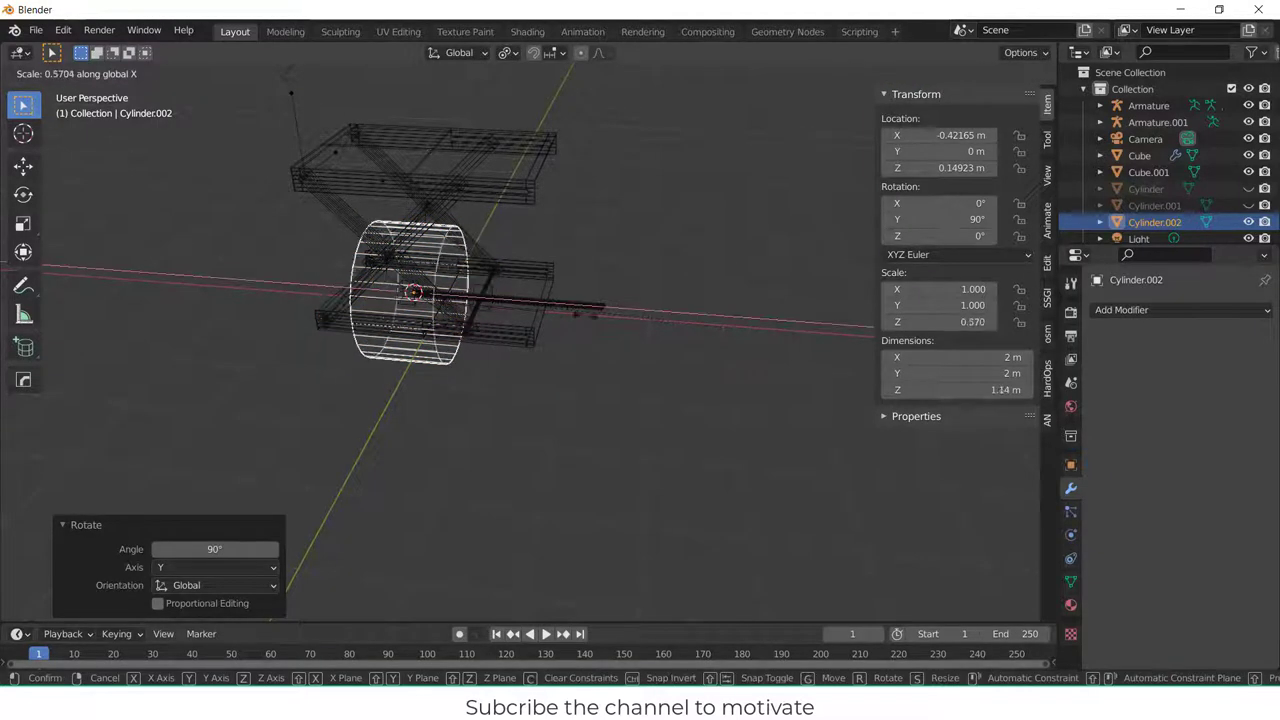
click(455, 311)
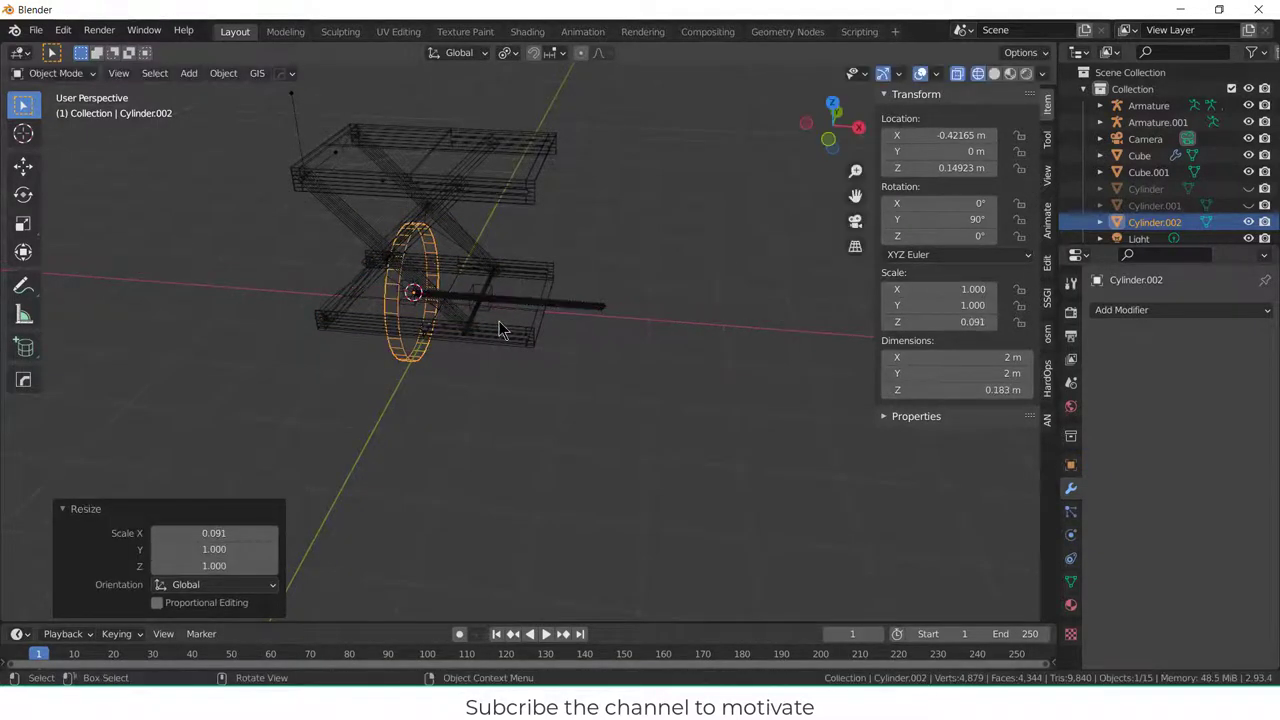
key(g)
key(x)
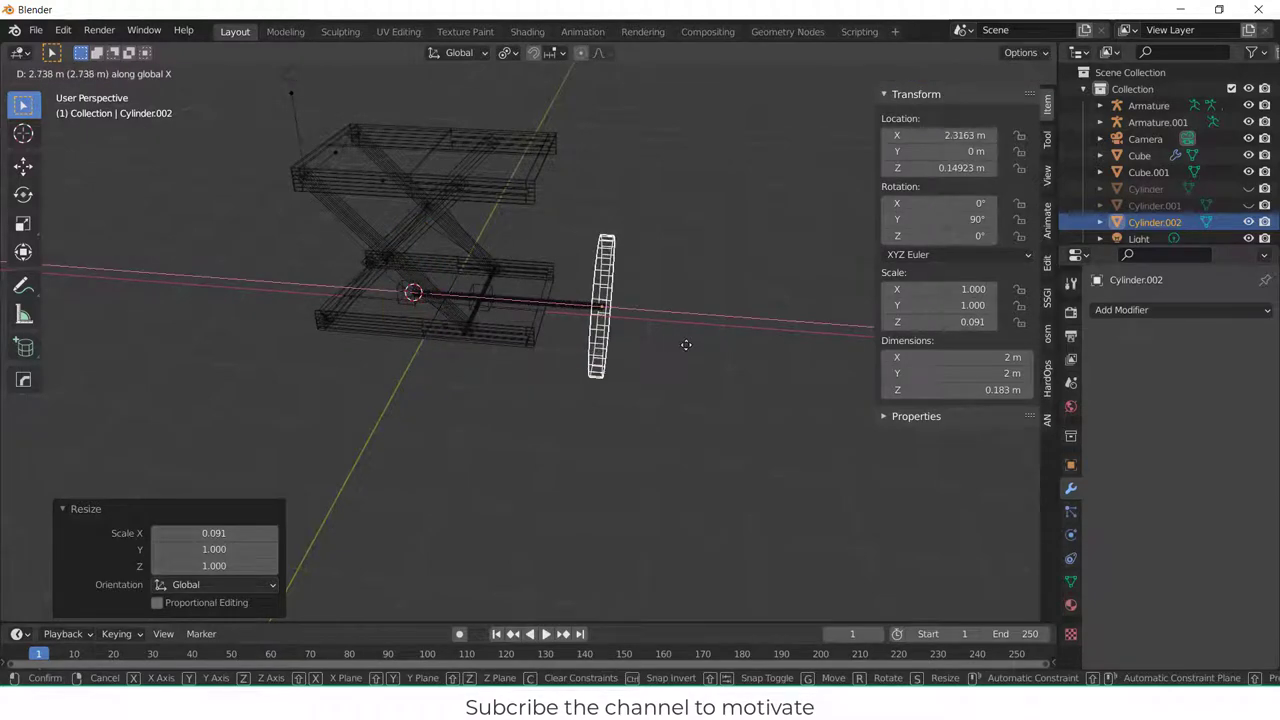
click(685, 348)
middle_drag(684, 352, 513, 258)
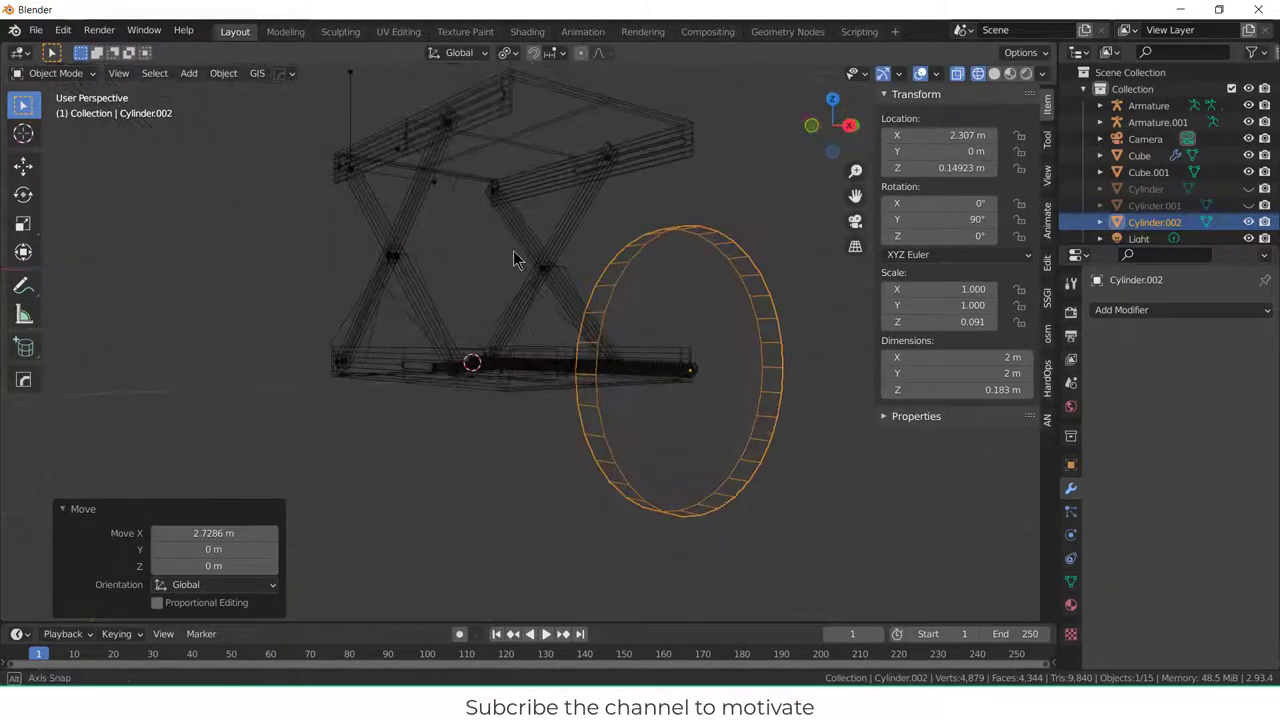
- Scale the wheel ring uniformly to 0.416 and nudge it along X
key(s)
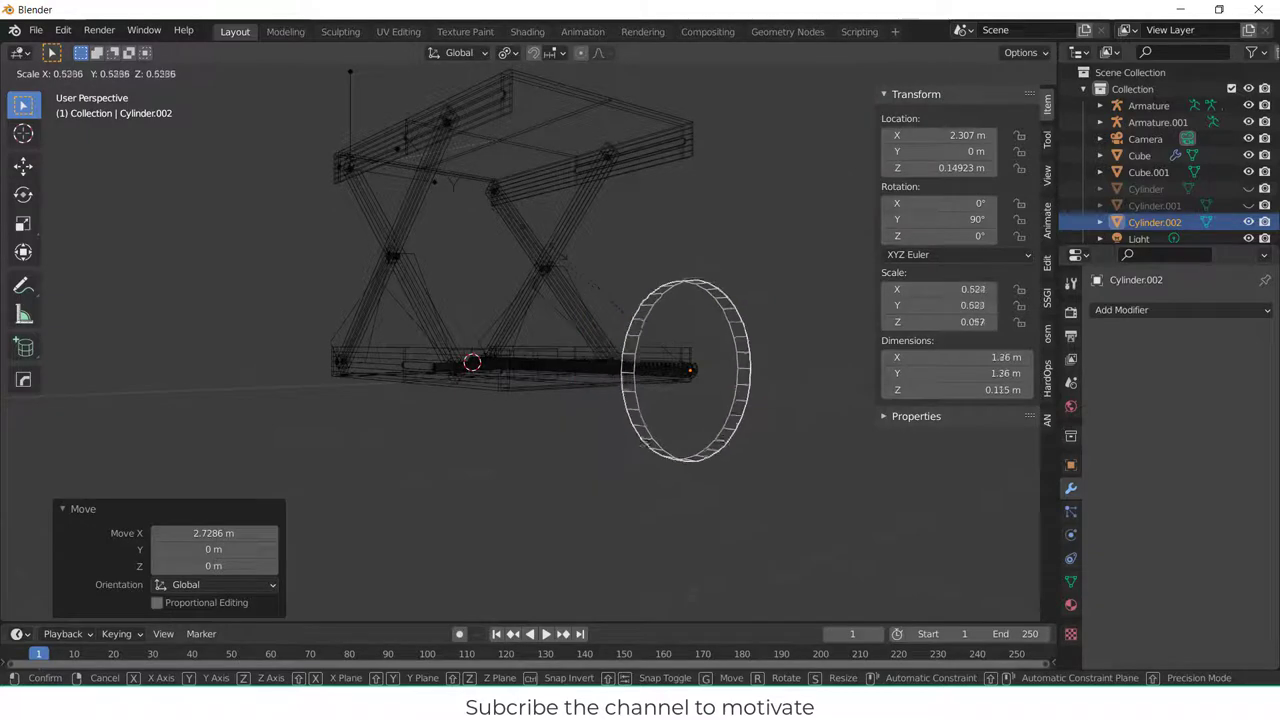
click(580, 270)
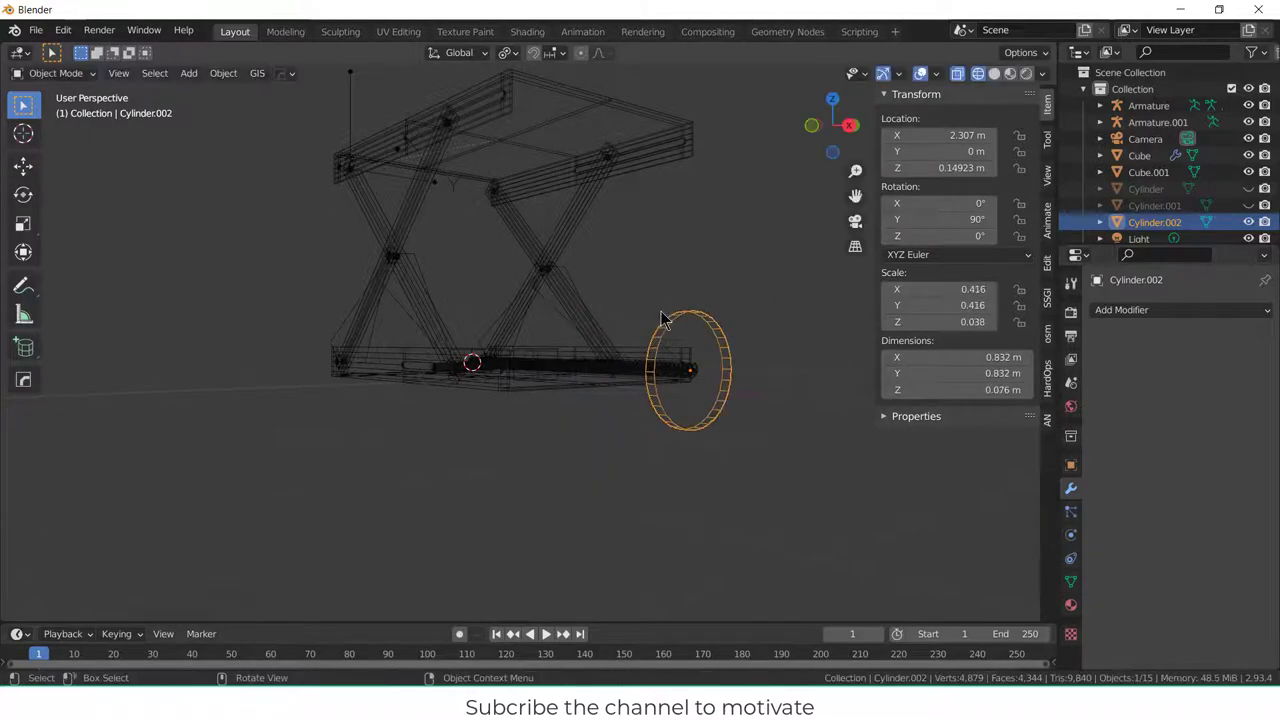
middle_drag(666, 314, 686, 352)
scroll(688, 352, up, 5)
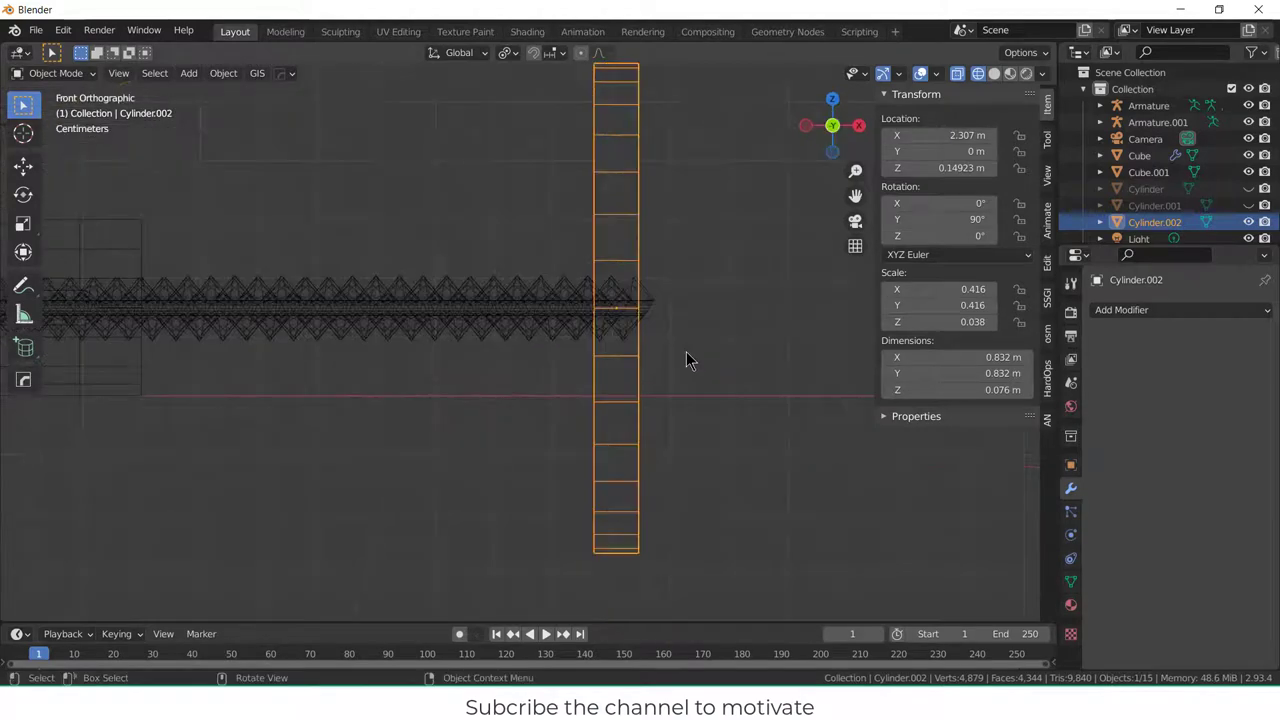
key(g)
key(x)
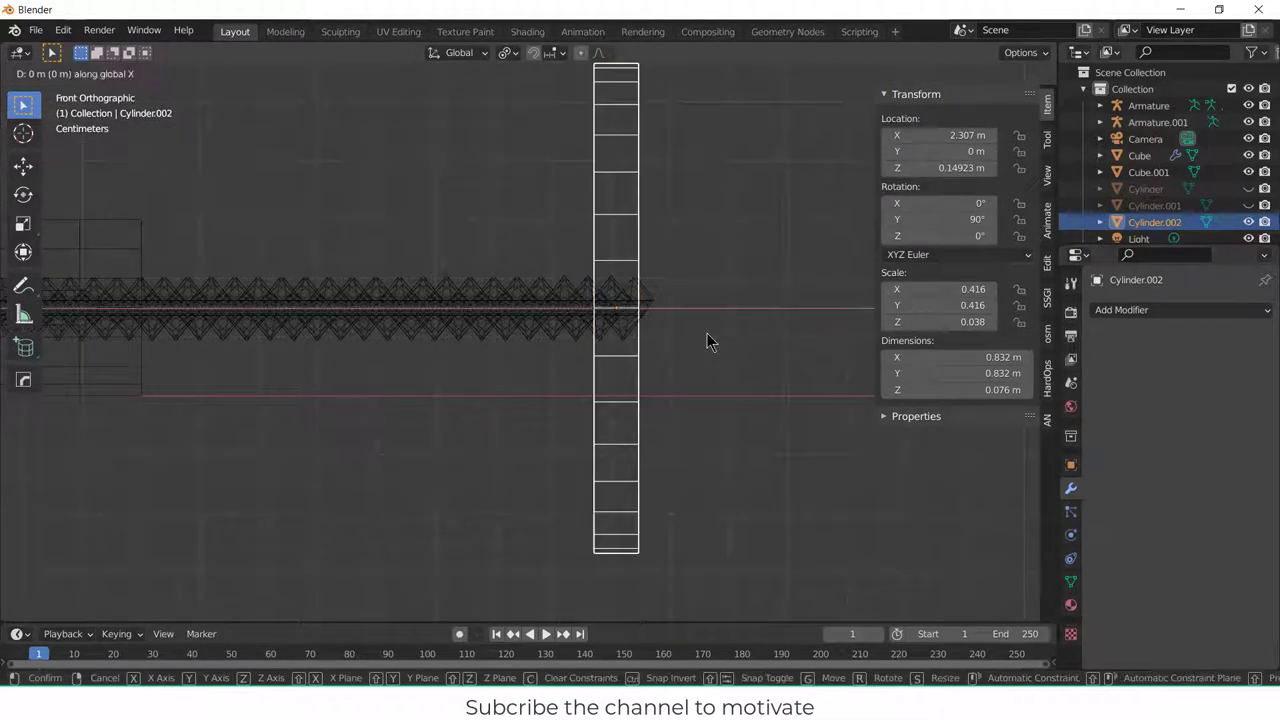
click(734, 333)
middle_drag(734, 333, 614, 378)
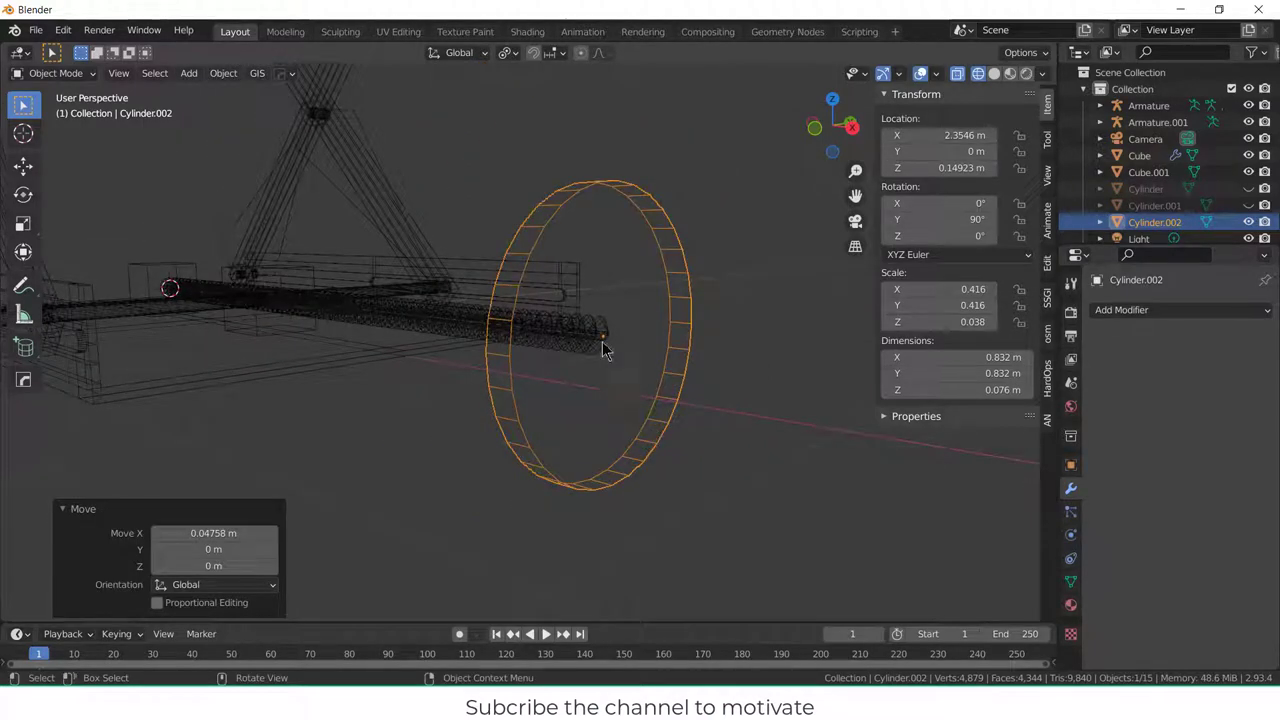
- In the wheel's Edit Mode, add a cylinder rotated 90° about Y
key(Tab)
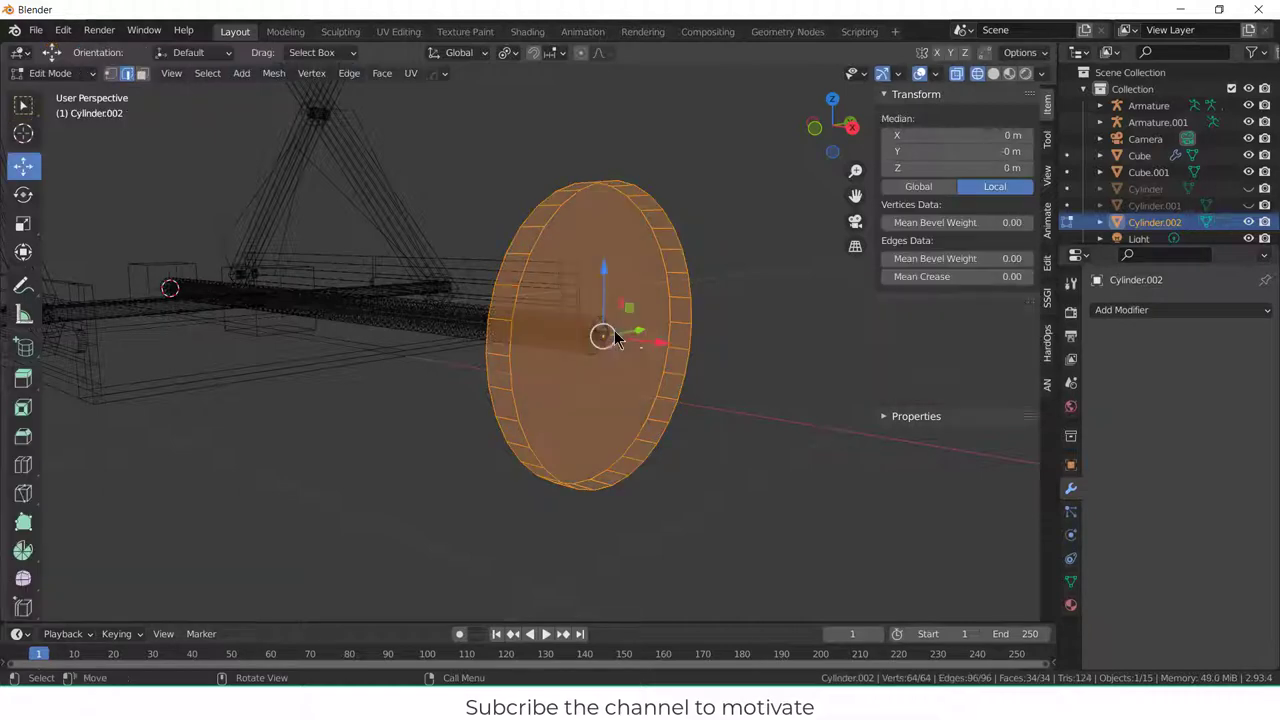
key(KP_1)
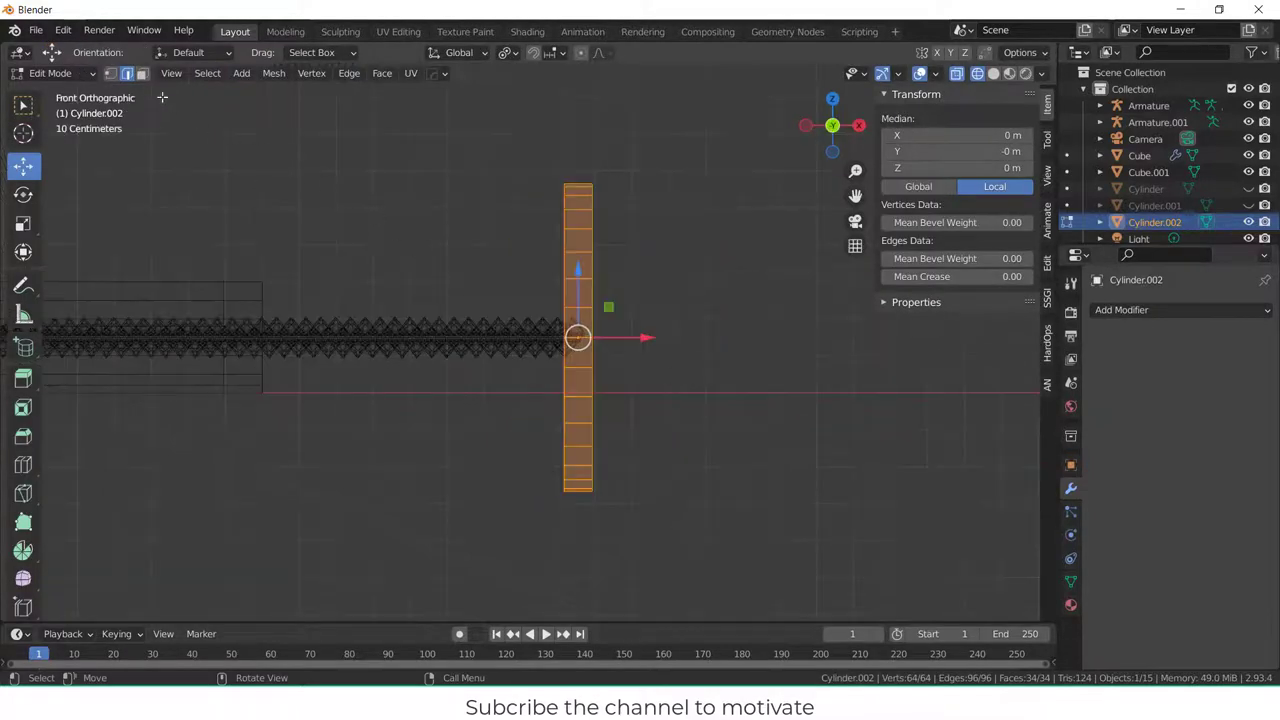
click(241, 74)
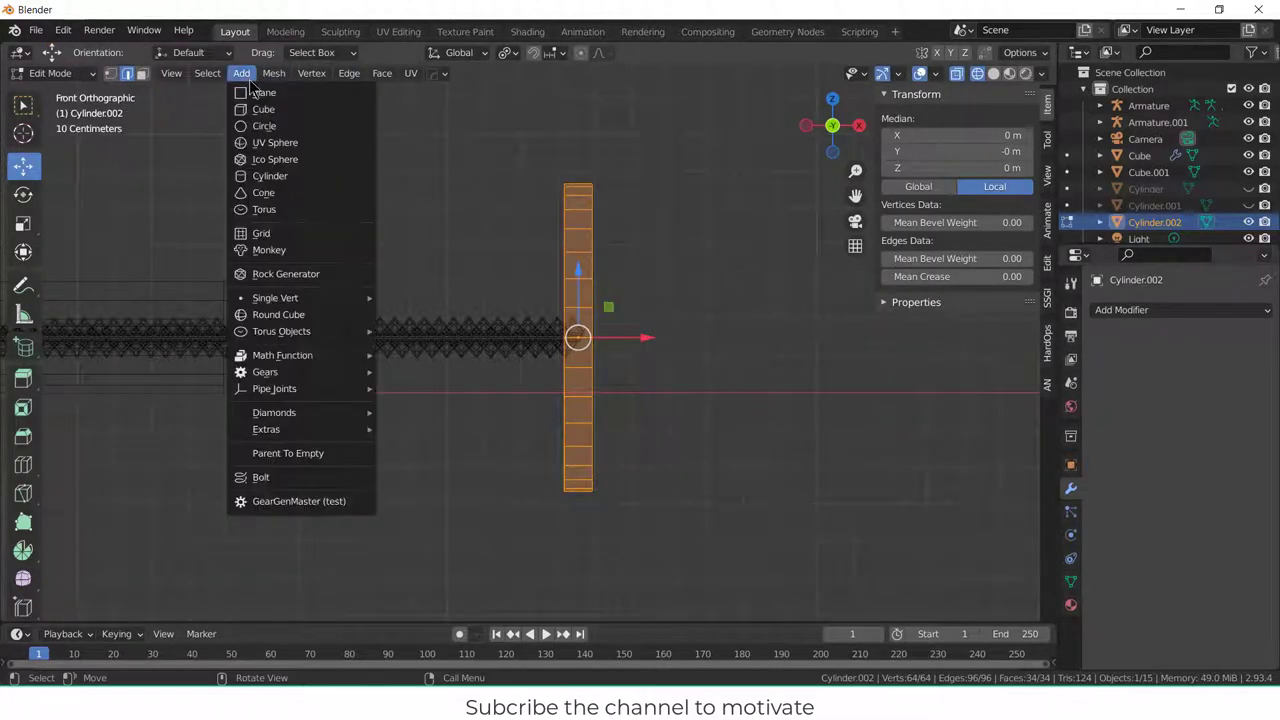
click(270, 176)
scroll(426, 306, down, 4)
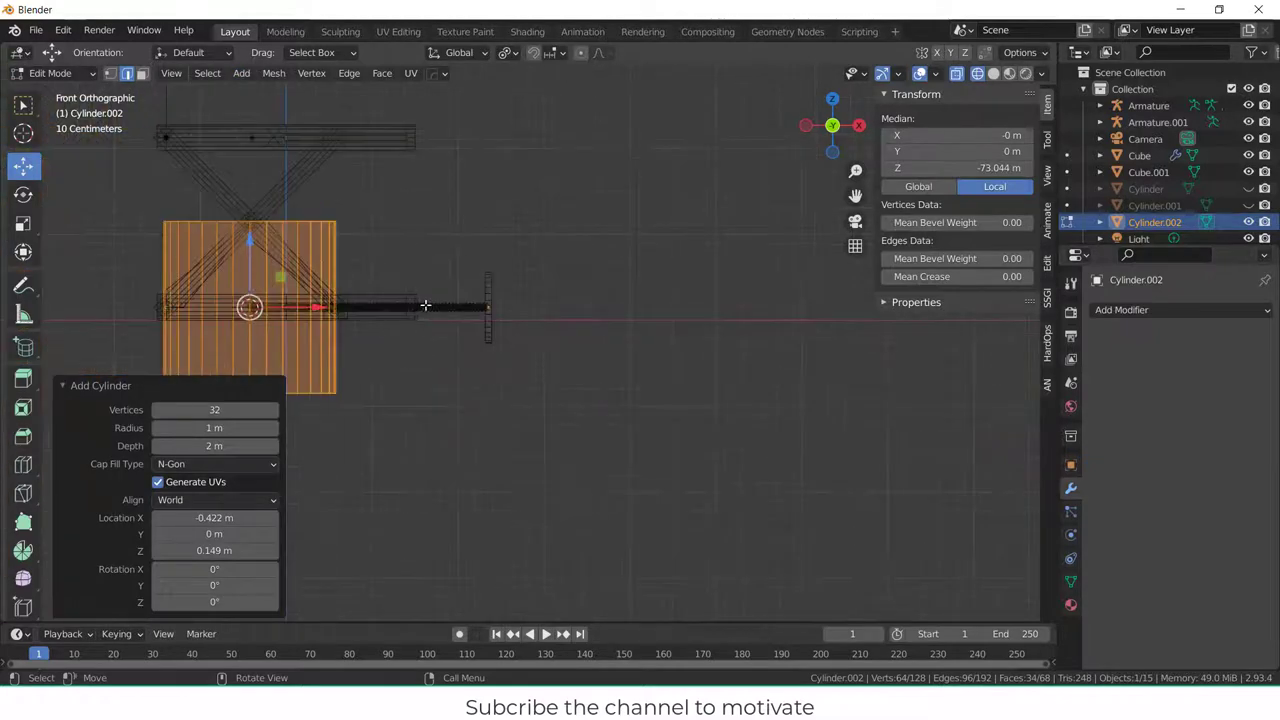
key(r)
text(x)
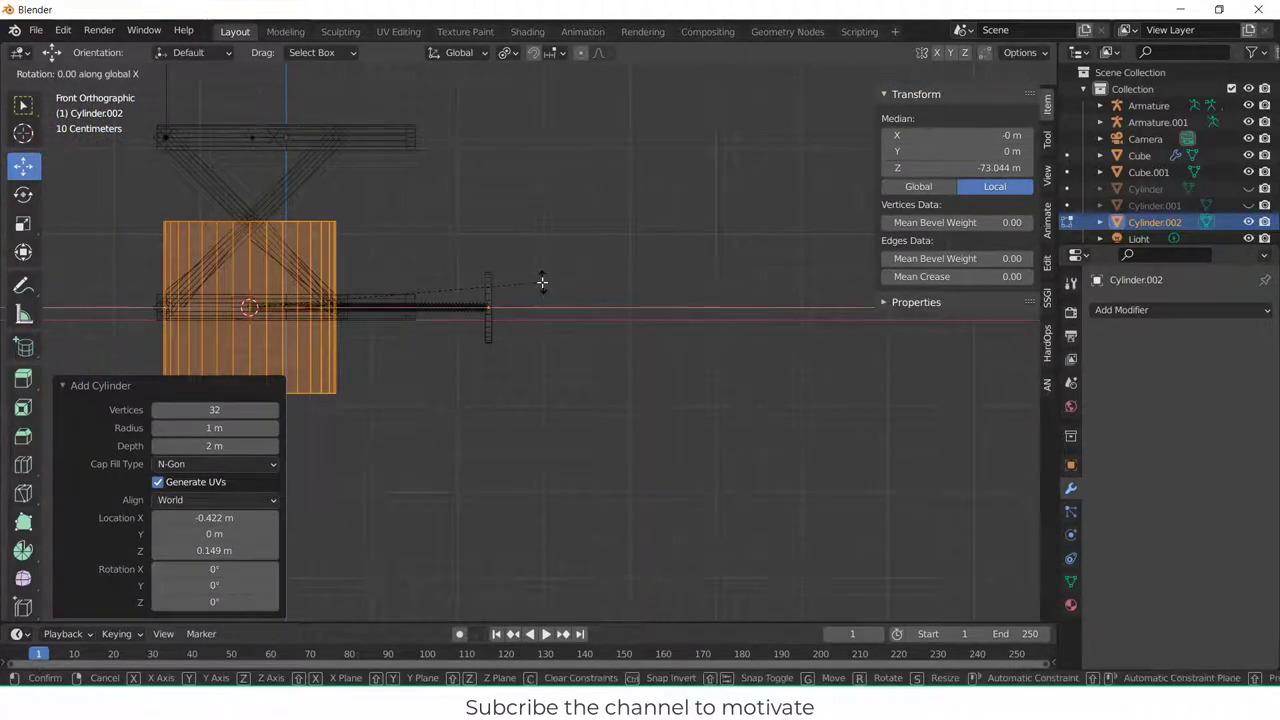
text(y90)
key(Return)
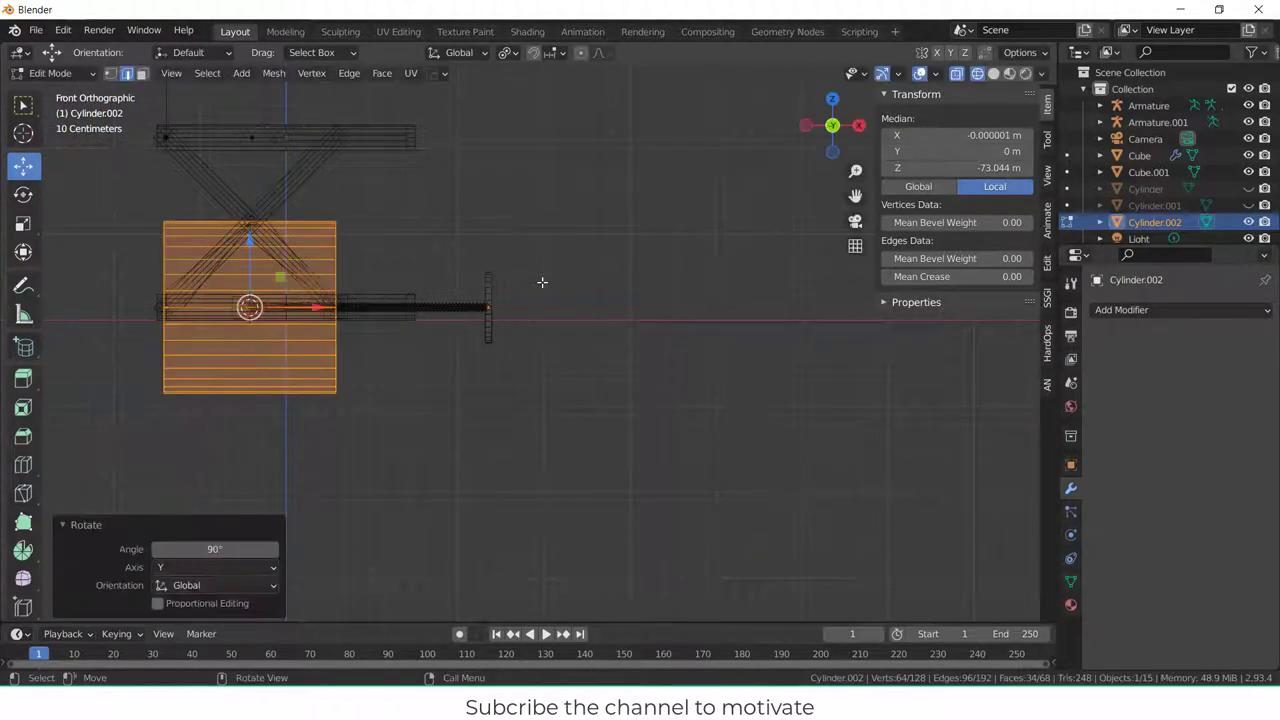
- Shrink the new cylinder, move it along X to the wheel, and lower it below centre
key(s)
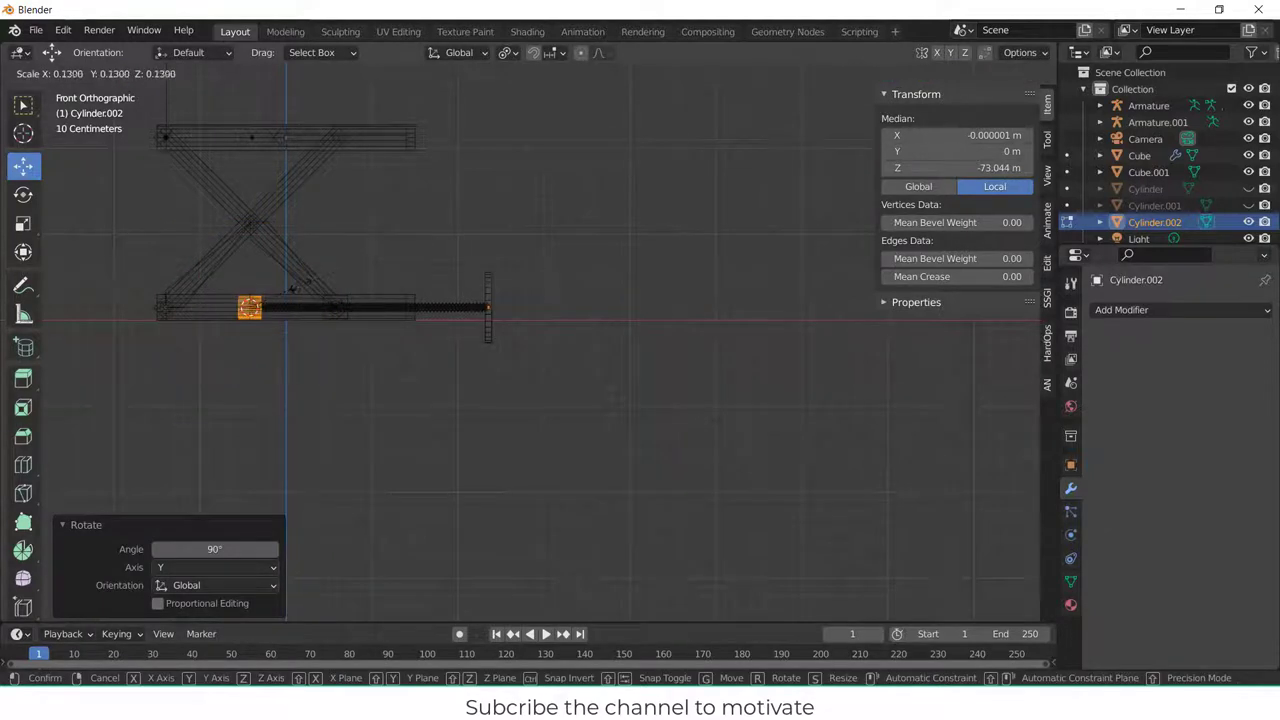
click(284, 294)
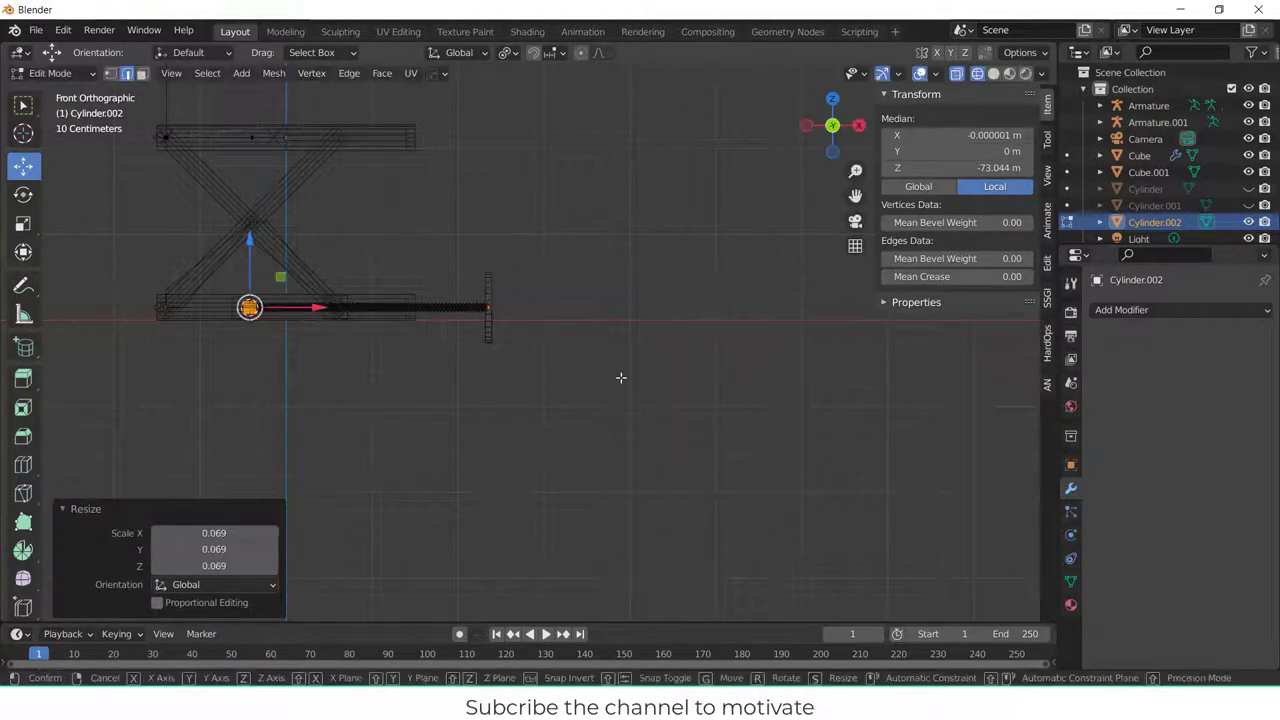
key(g)
key(x)
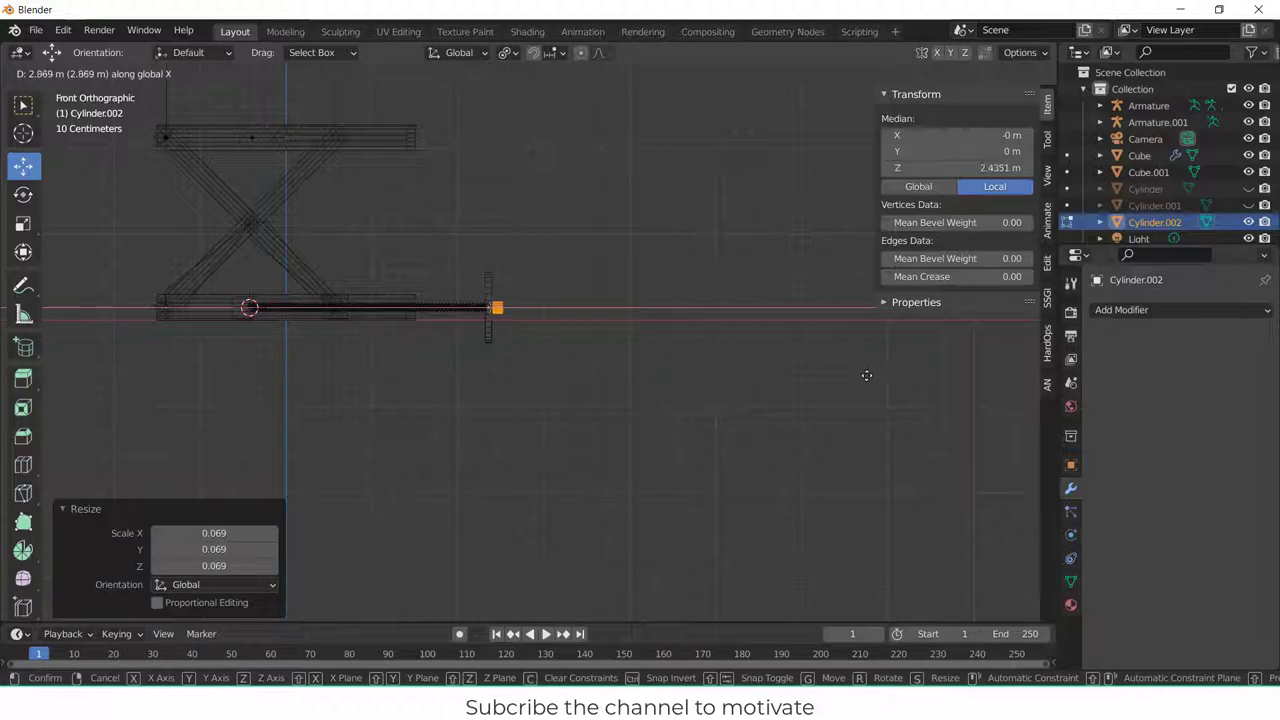
click(866, 375)
scroll(519, 283, up, 8)
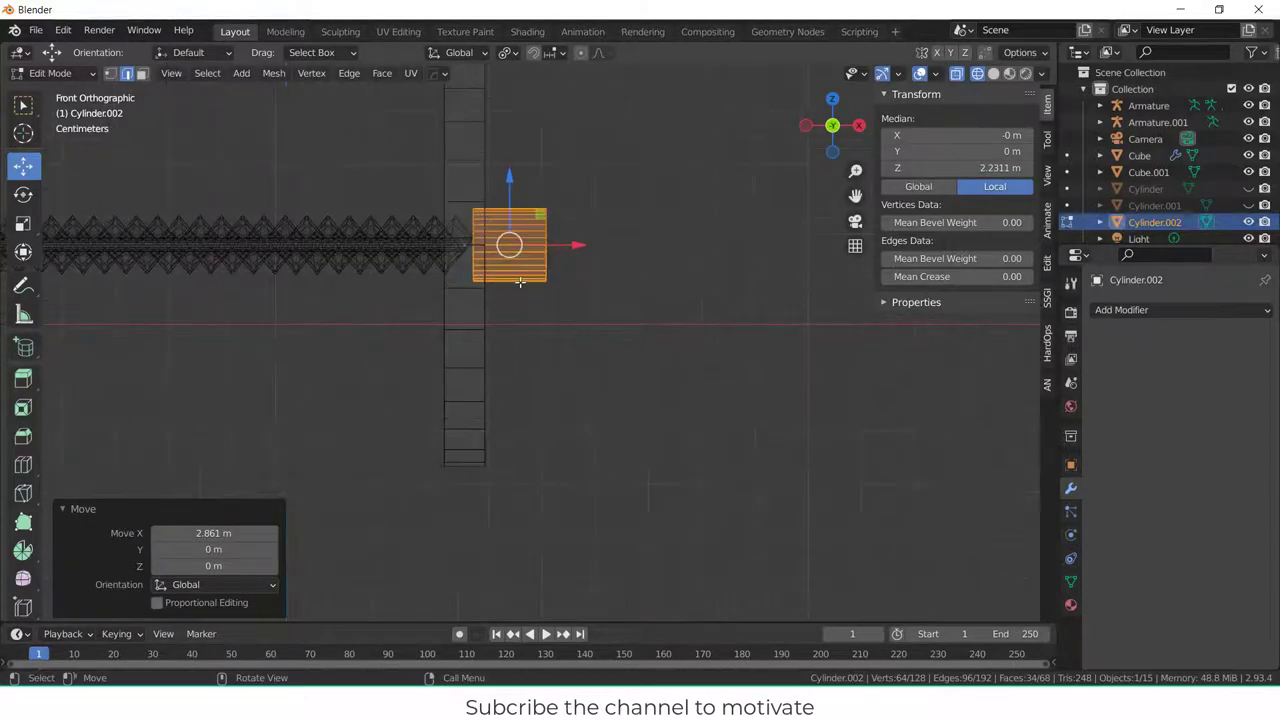
key(g)
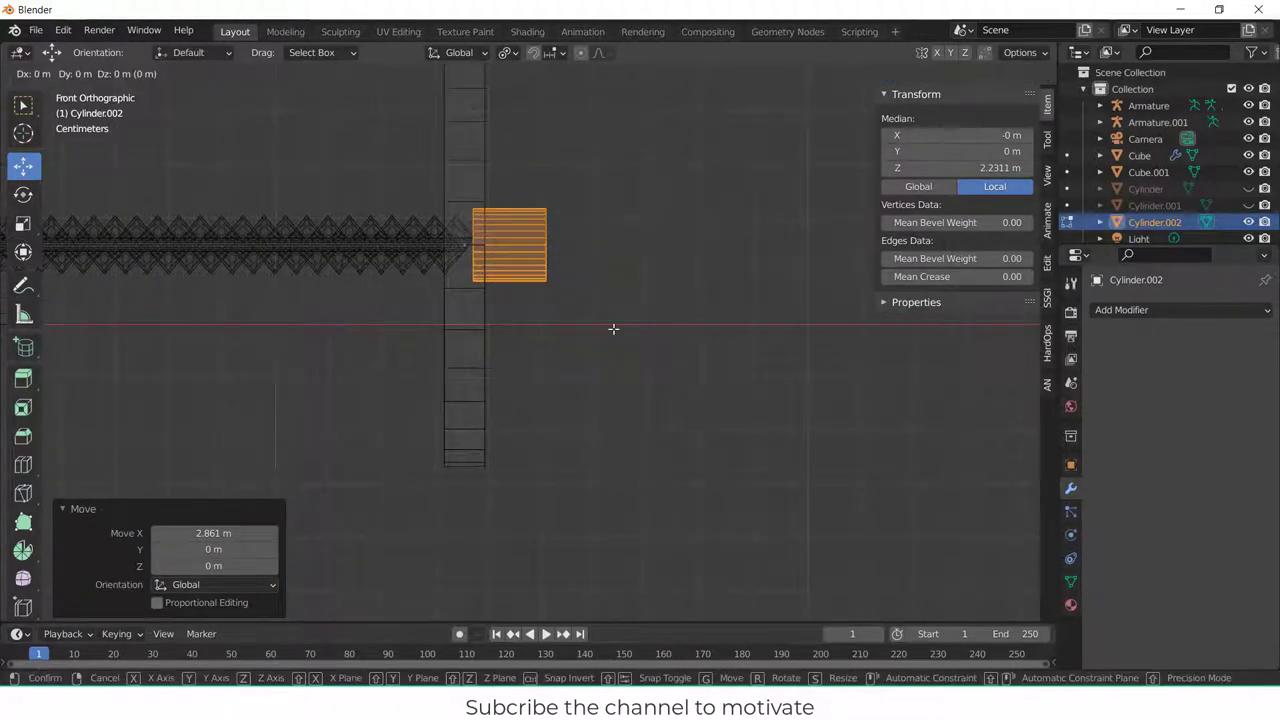
key(z)
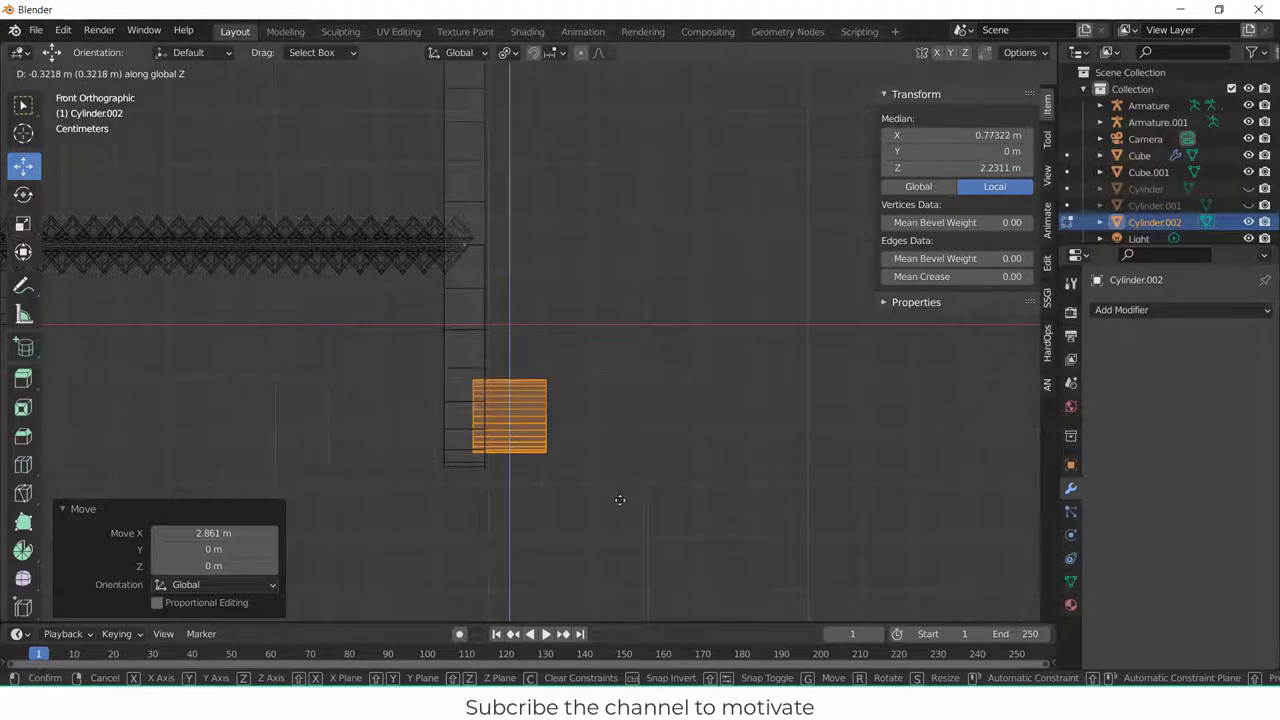
click(620, 500)
- Scale the piece to 0.331, stretch it 10.284× on X, and slide it sideways along X
key(s)
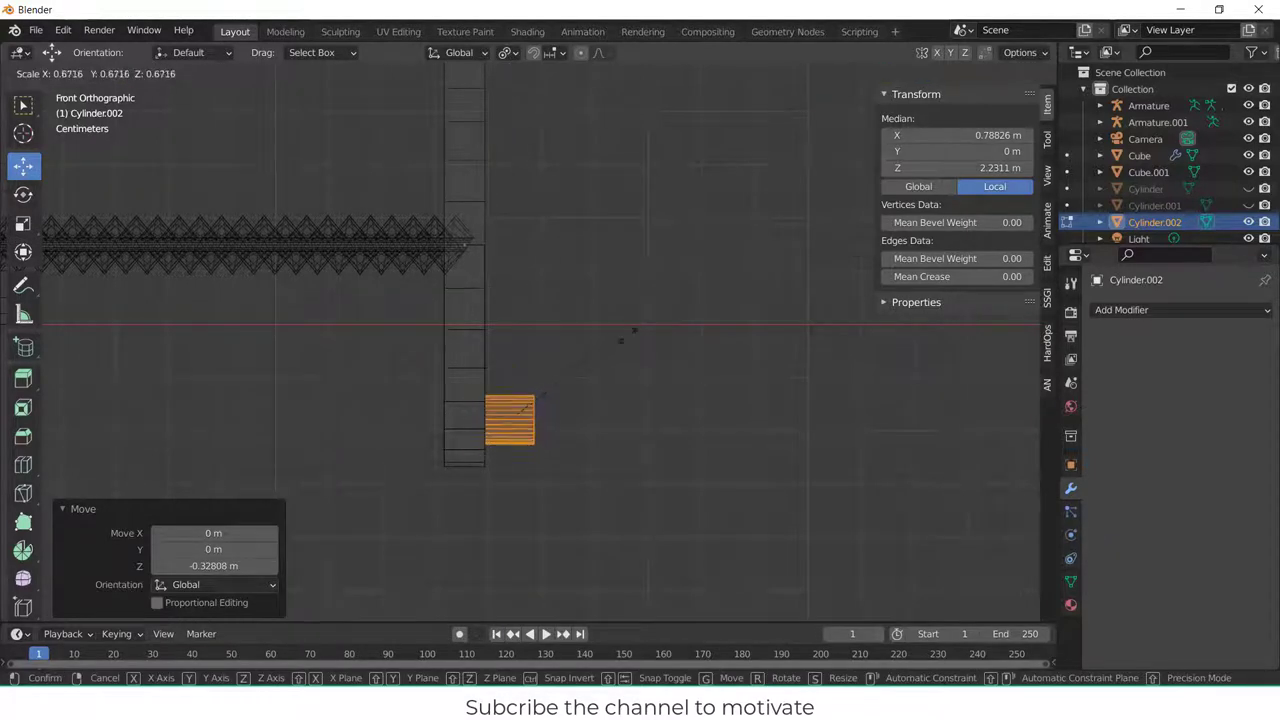
click(588, 395)
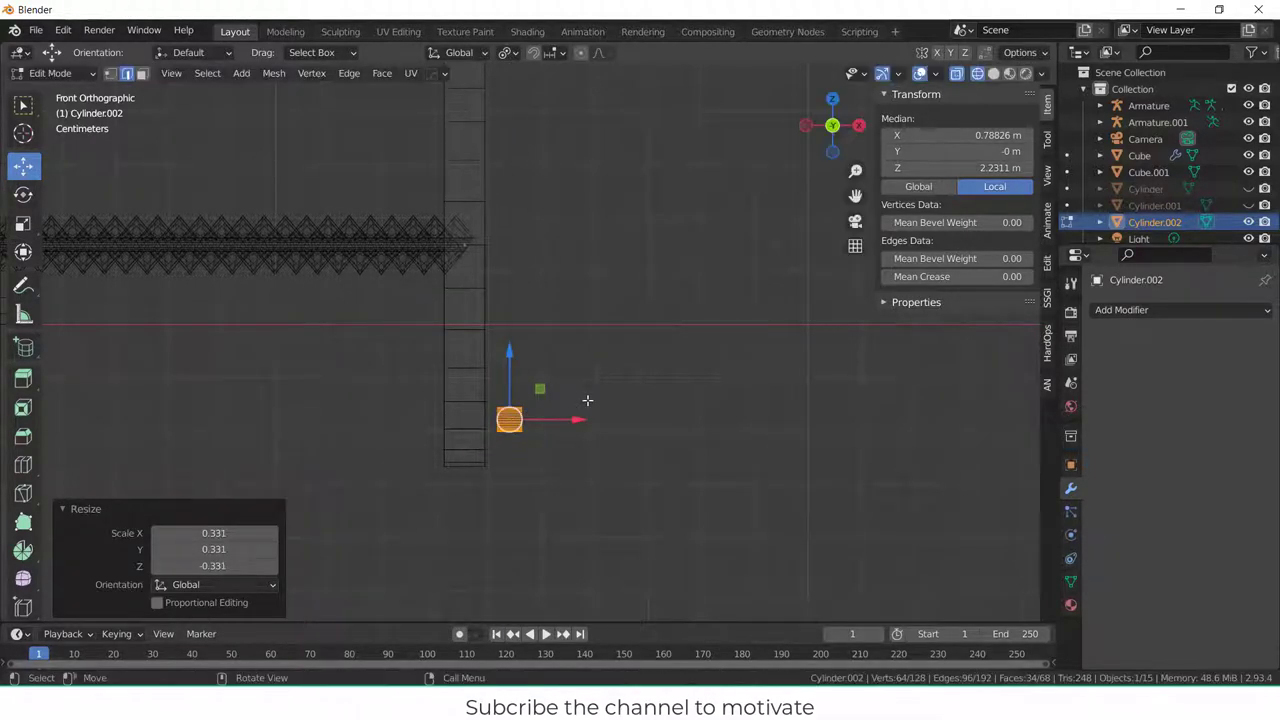
key(s)
key(x)
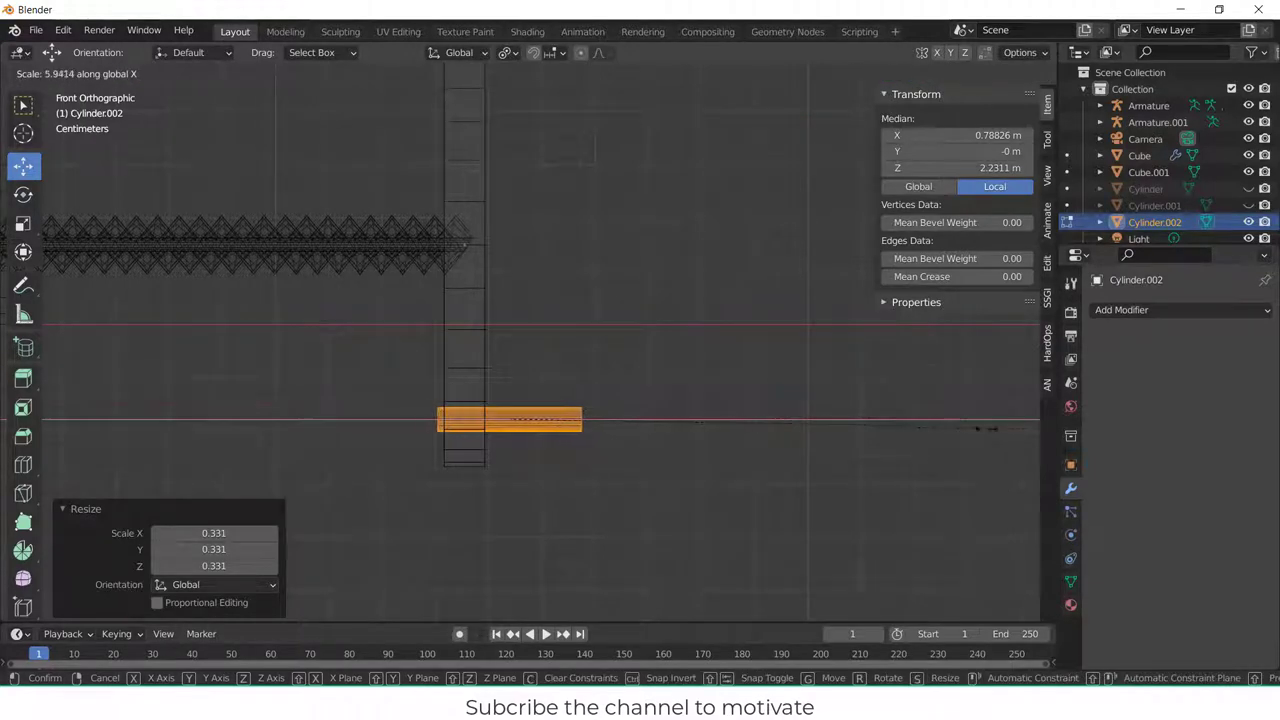
click(280, 431)
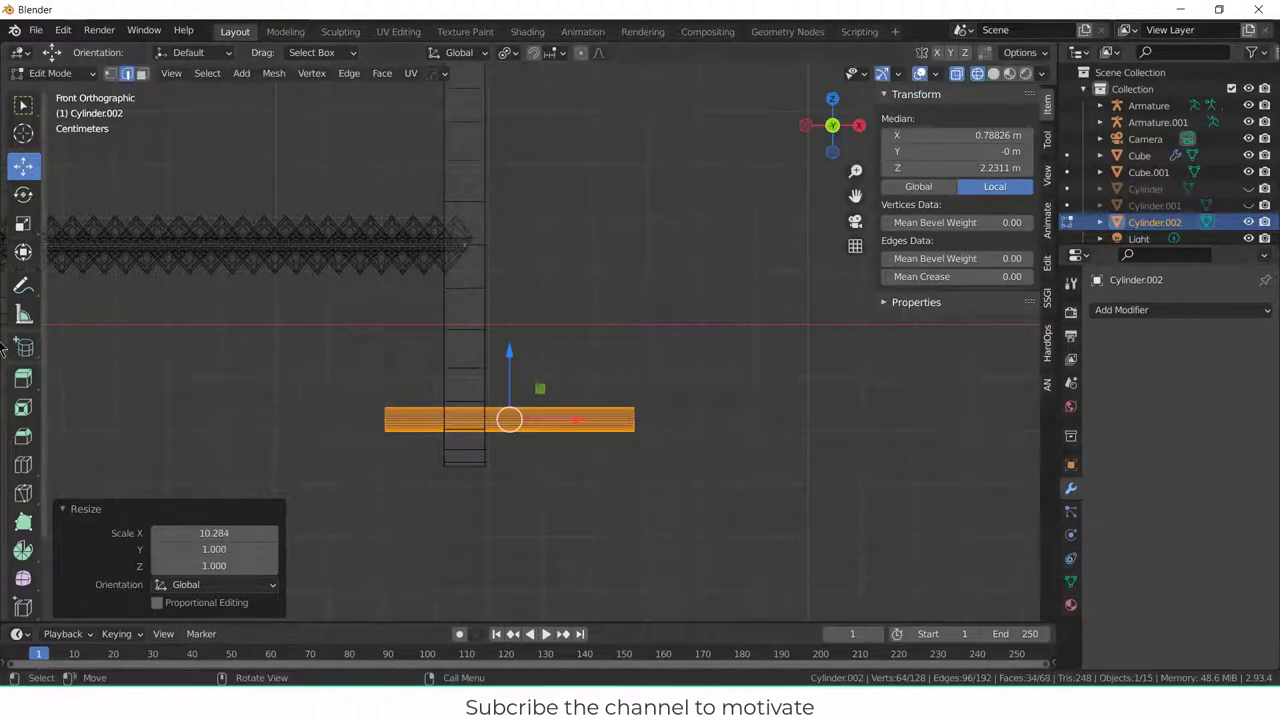
key(g)
key(x)
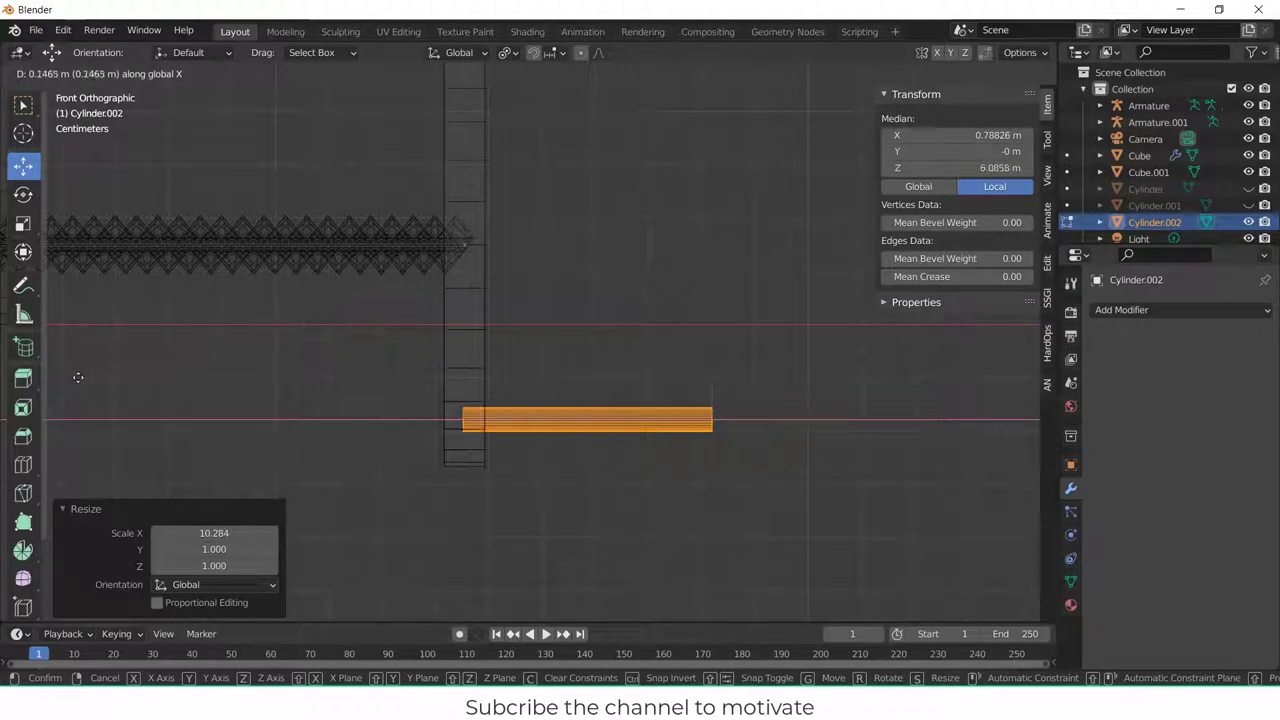
click(83, 381)
scroll(317, 360, down, 5)
middle_drag(317, 360, 307, 330)
key(Tab)
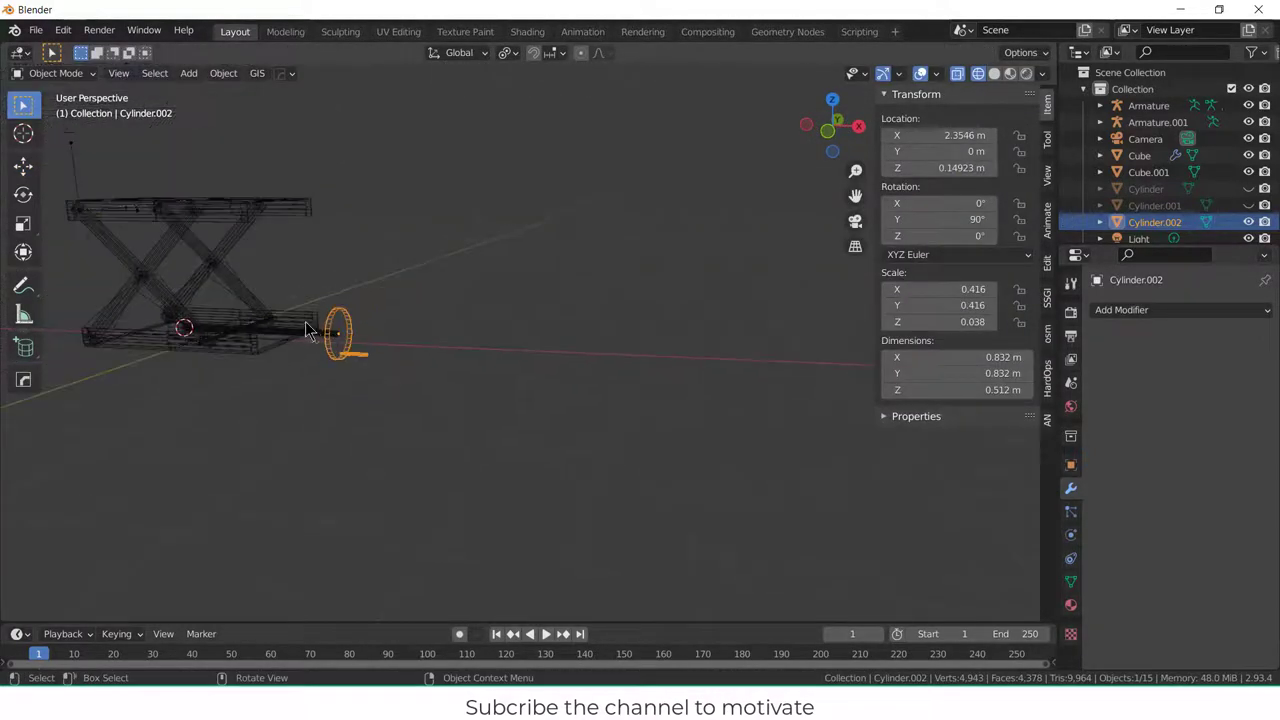
- Deselect the handwheel and switch viewport shading from wireframe to Solid, then Material Preview
middle_drag(482, 280, 167, 346)
click(320, 347)
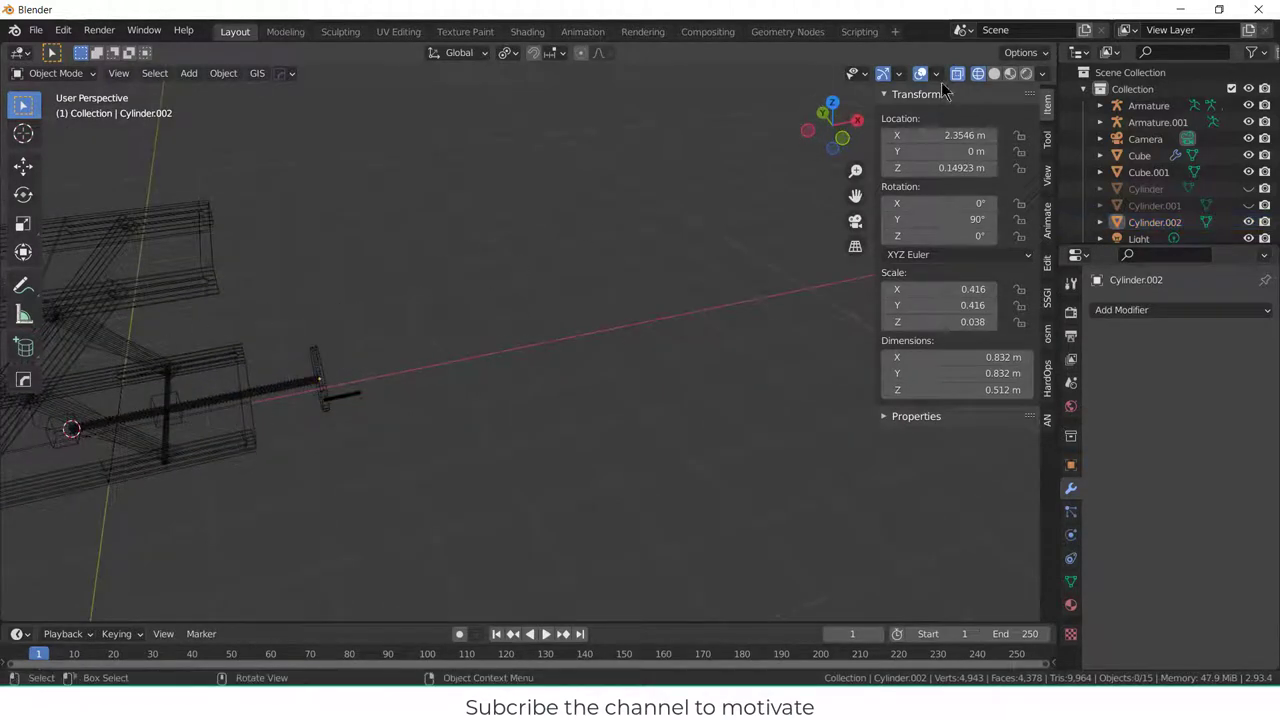
click(994, 74)
click(1010, 74)
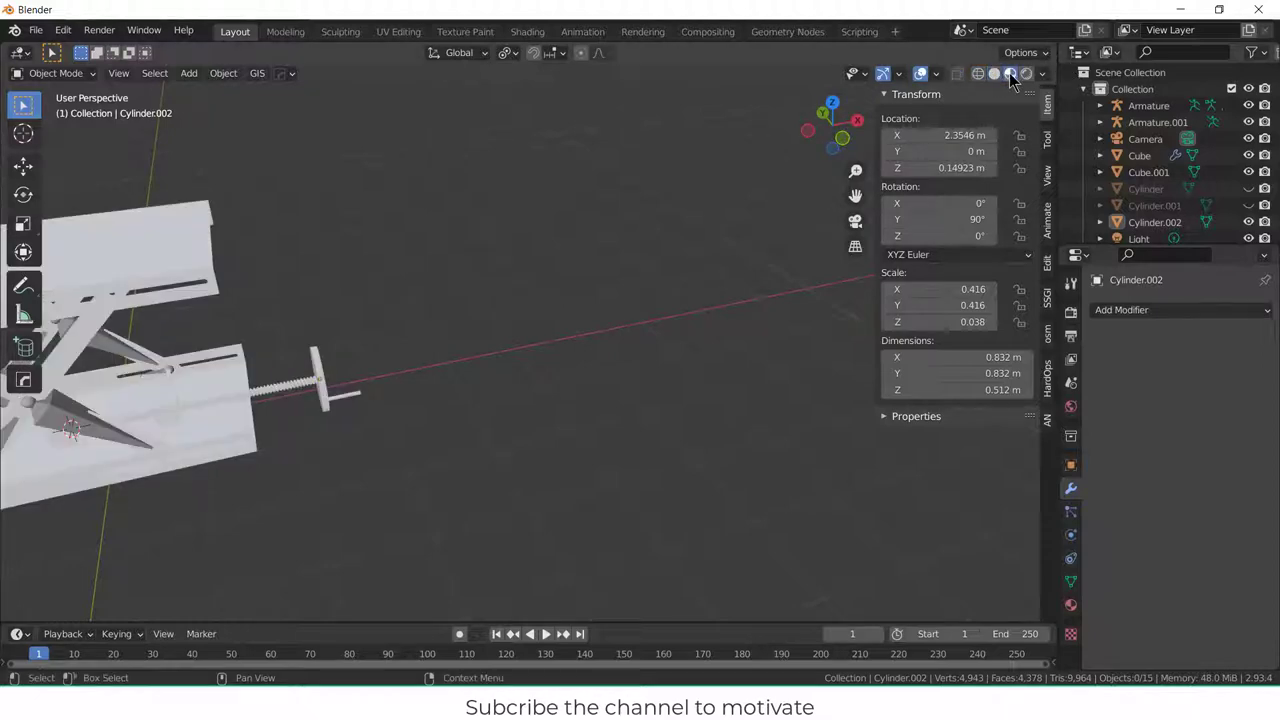
- Orbit and zoom toward the screw and select the Cube nut block
middle_drag(306, 303, 409, 409)
scroll(392, 345, up, 4)
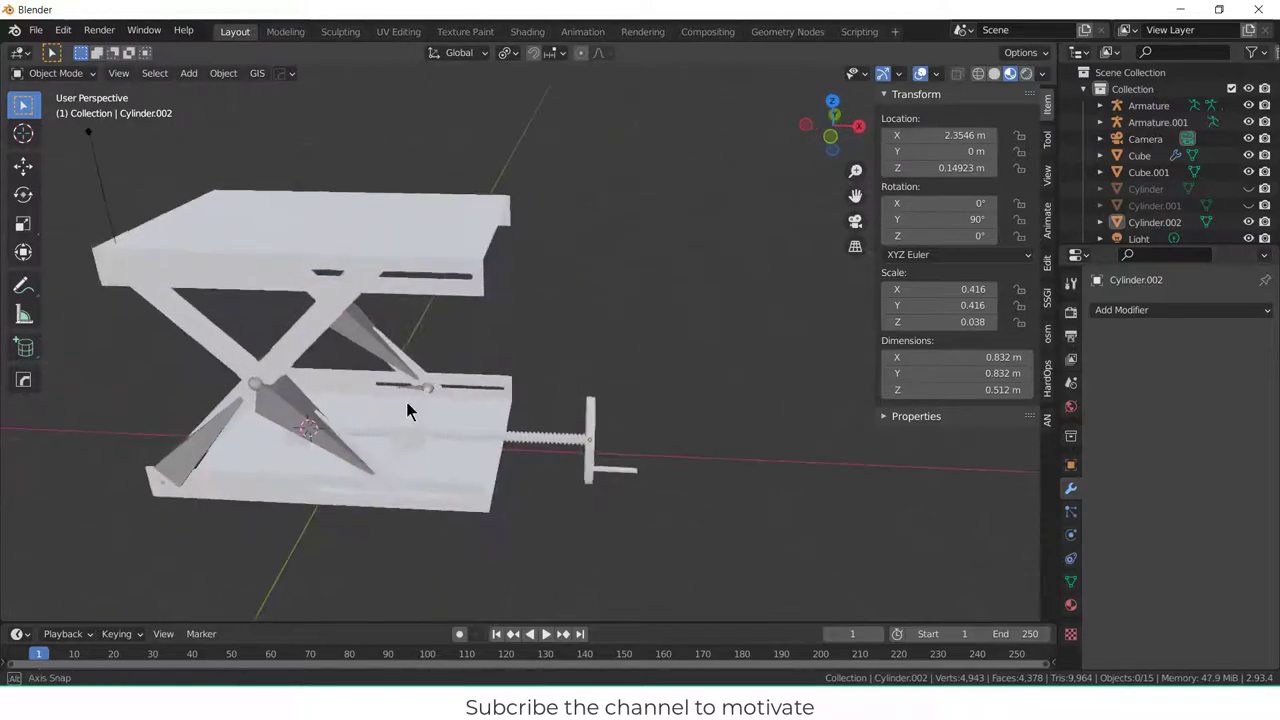
scroll(400, 429, up, 5)
middle_drag(460, 447, 404, 454)
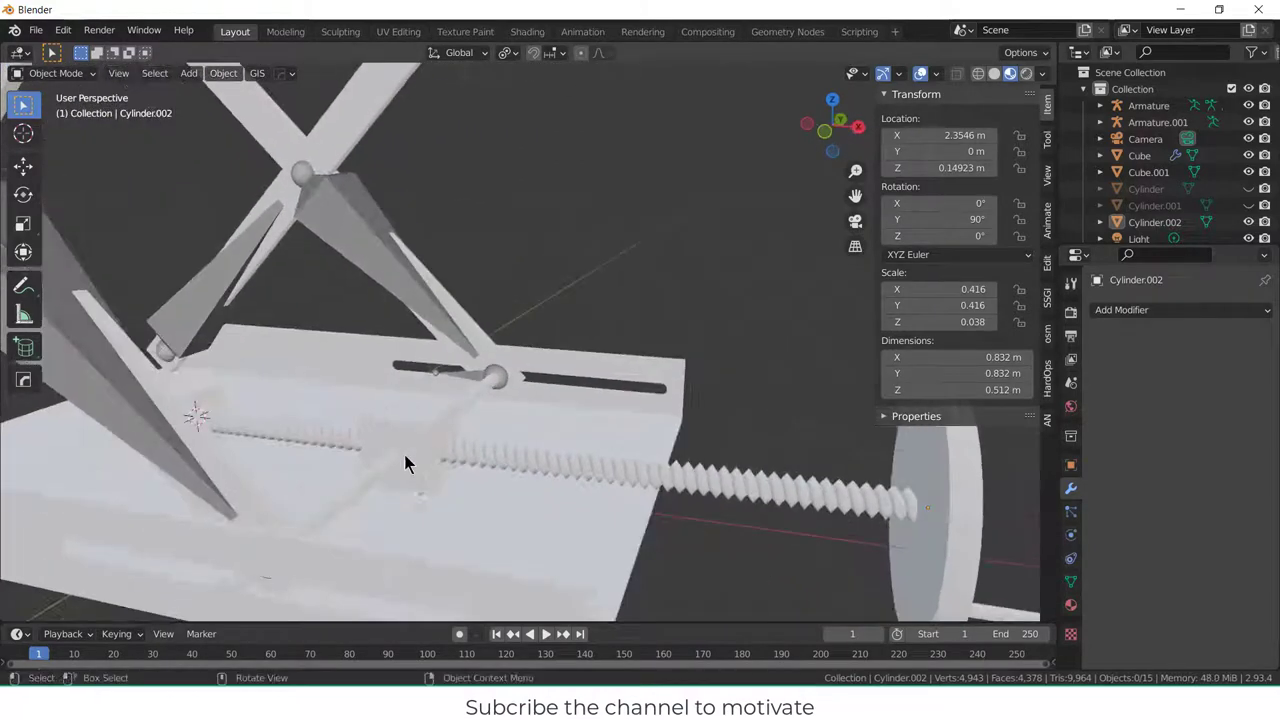
click(363, 473)
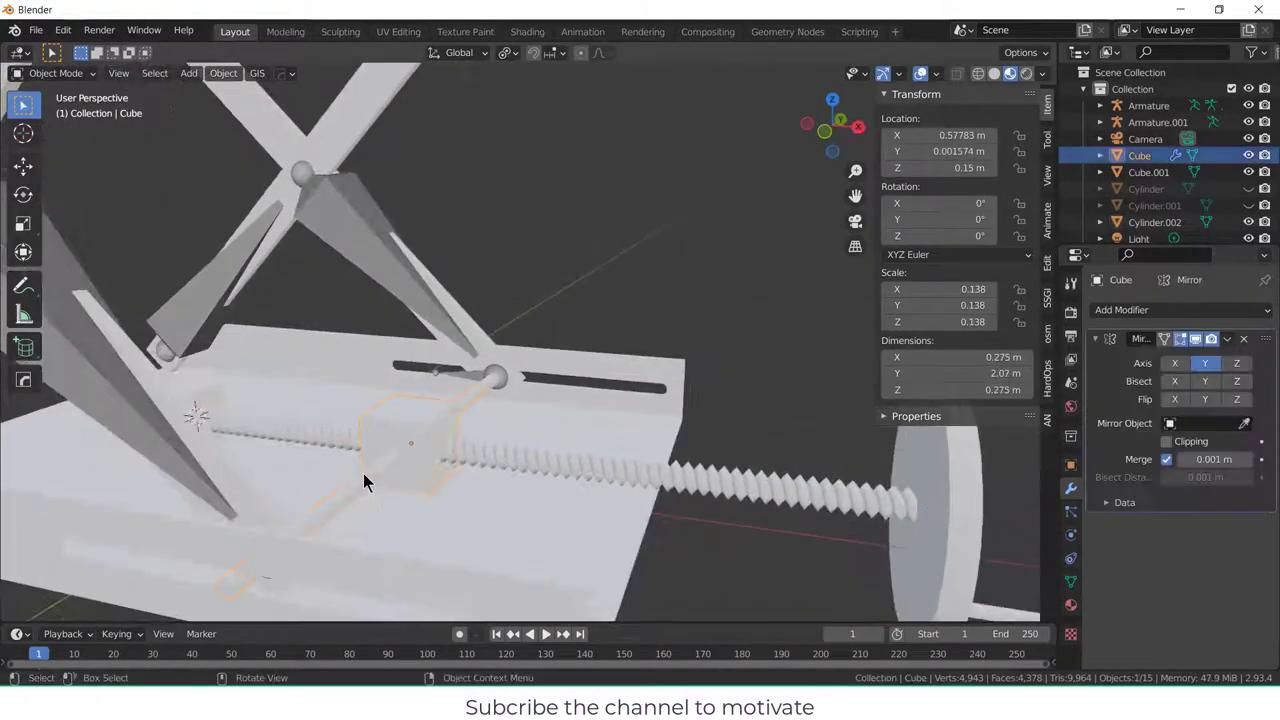
- Give the nut cube a new blue material, fully metallic with low roughness
click(1070, 604)
click(1178, 380)
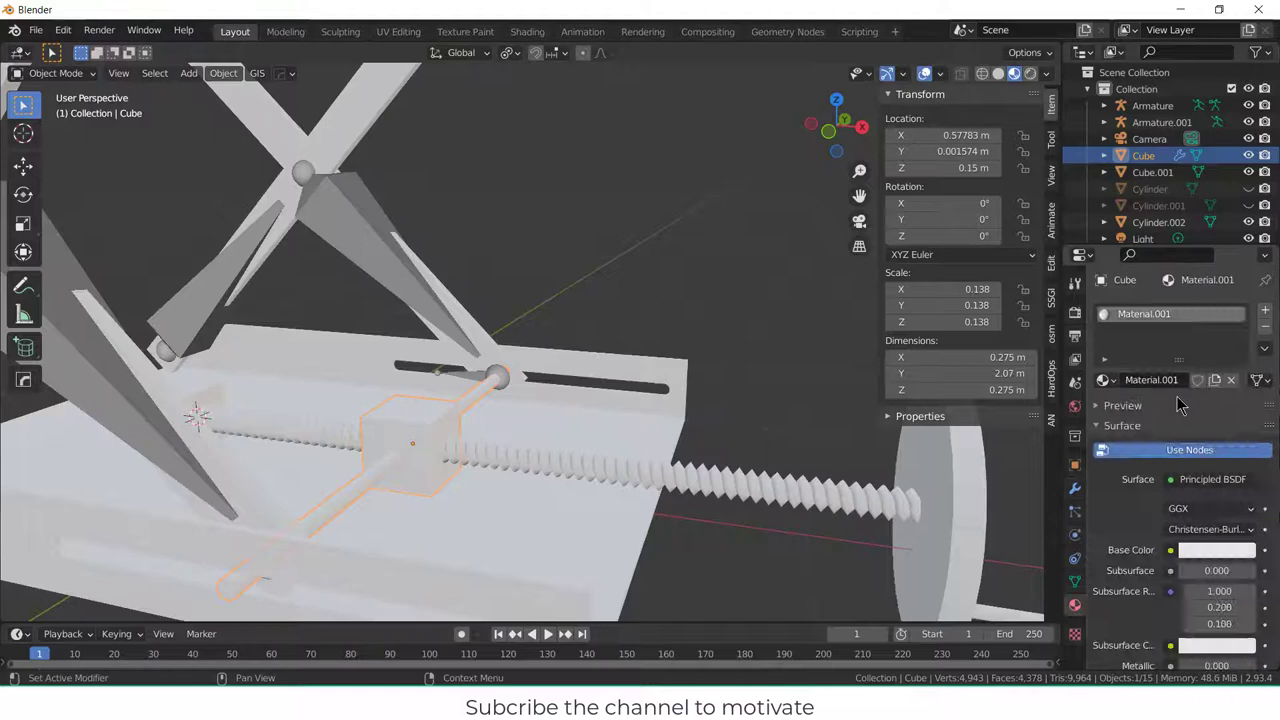
click(1227, 552)
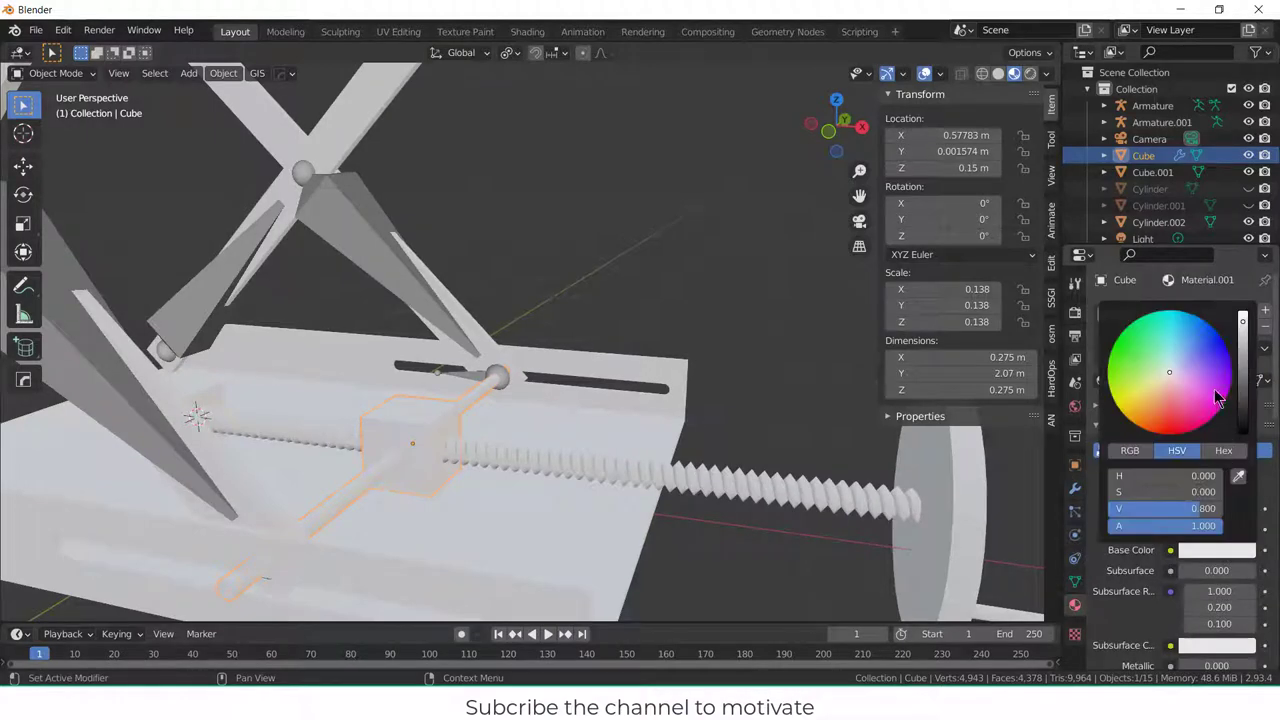
drag(1189, 343, 1182, 332)
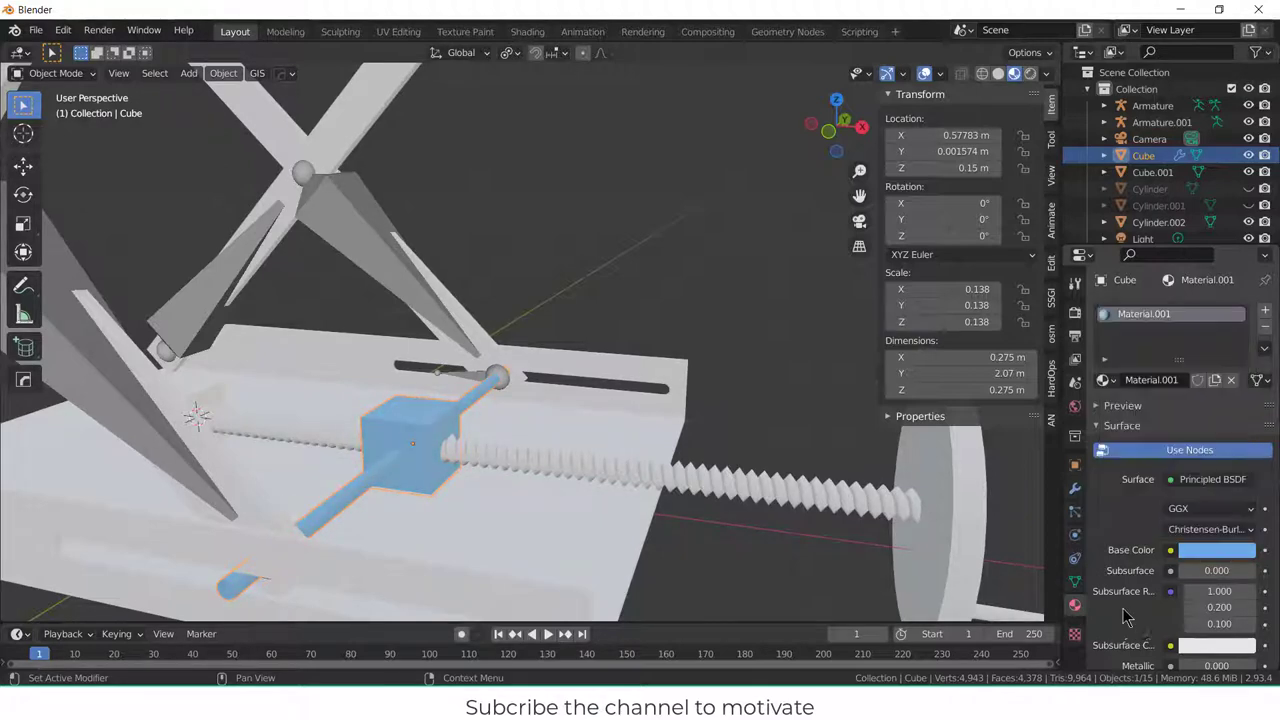
scroll(1138, 600, down, 3)
drag(1205, 559, 1255, 559)
drag(1217, 621, 1188, 621)
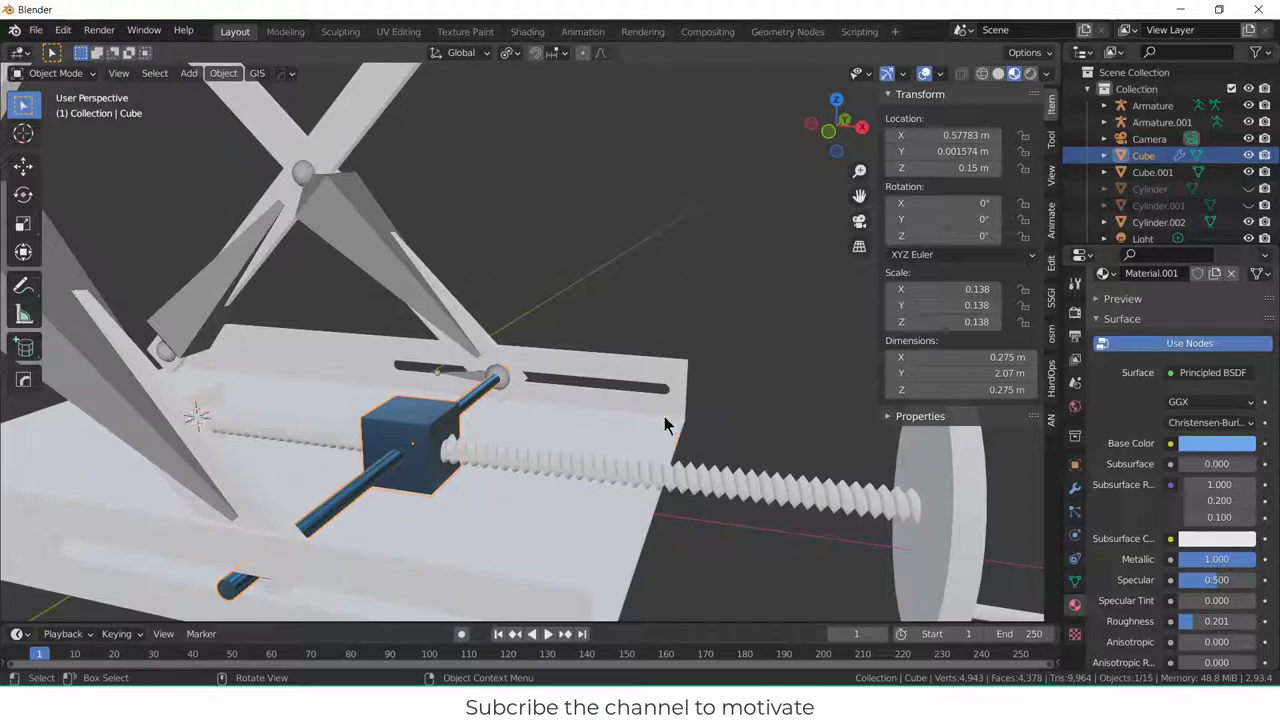
- Give the base plate a new material with Metallic 1 and Roughness 0
click(665, 425)
click(1197, 377)
click(1216, 551)
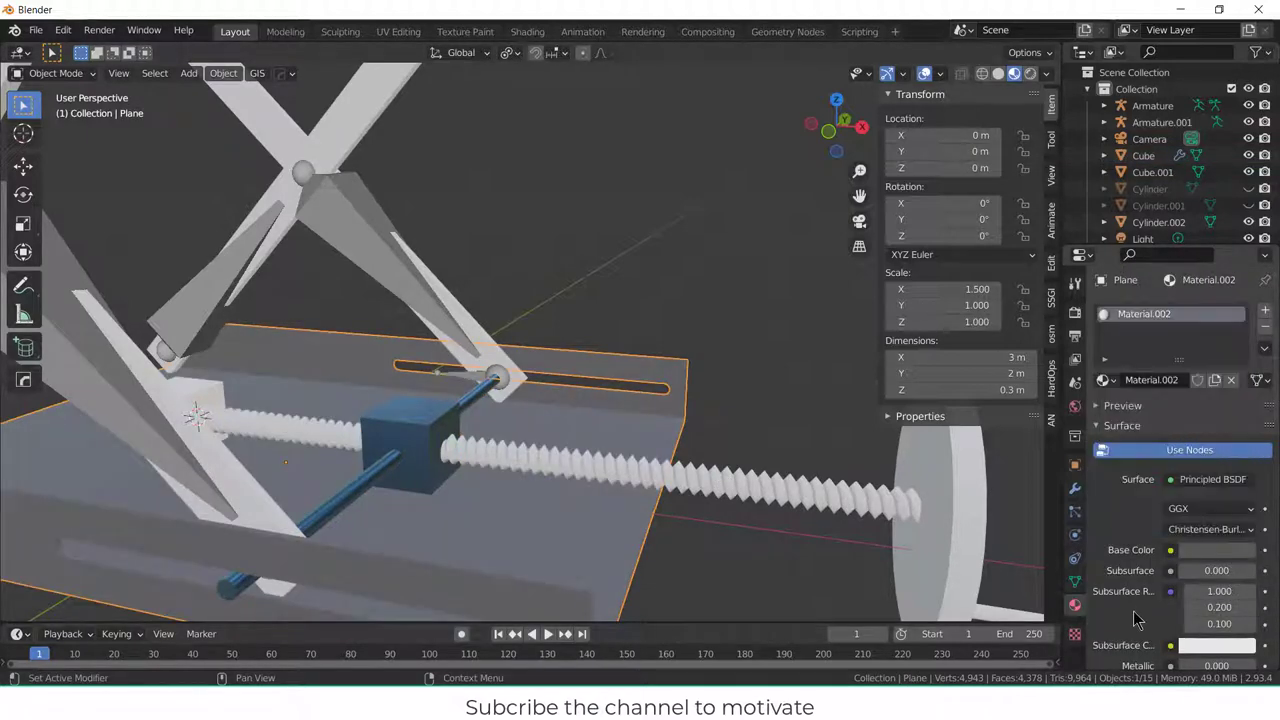
drag(1202, 668, 1258, 668)
scroll(1225, 560, down, 4)
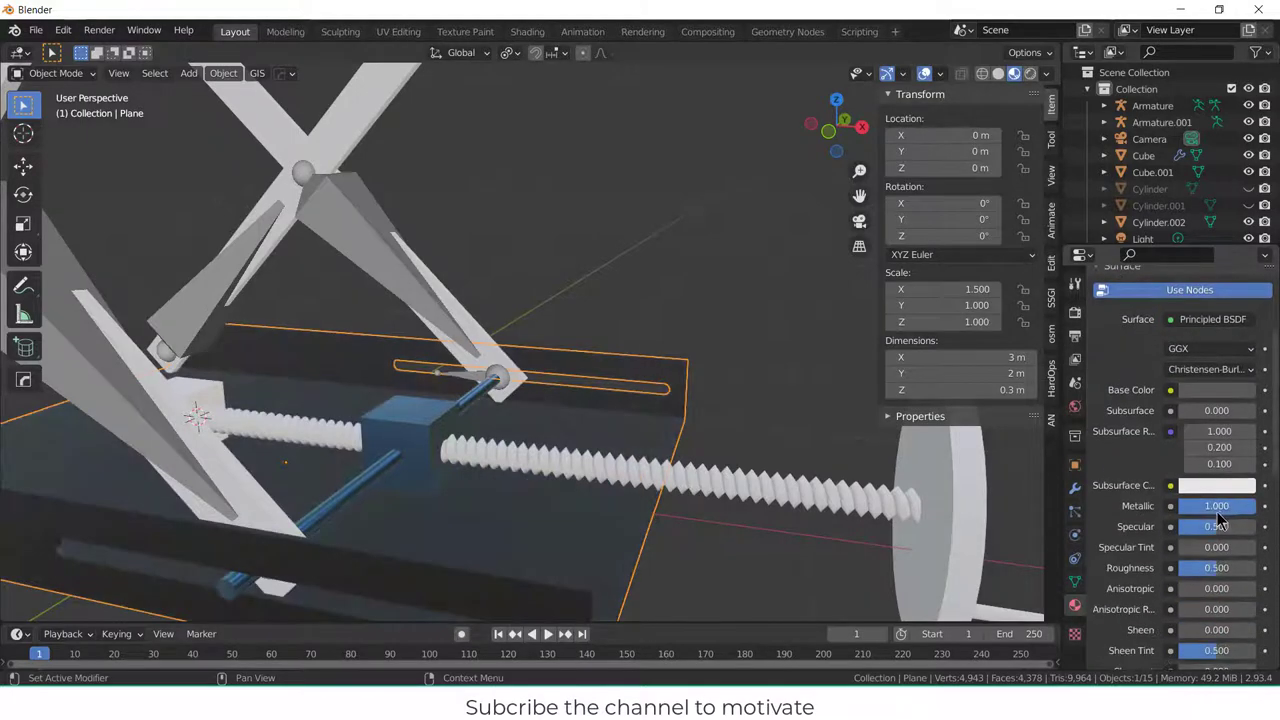
drag(1229, 568, 1170, 568)
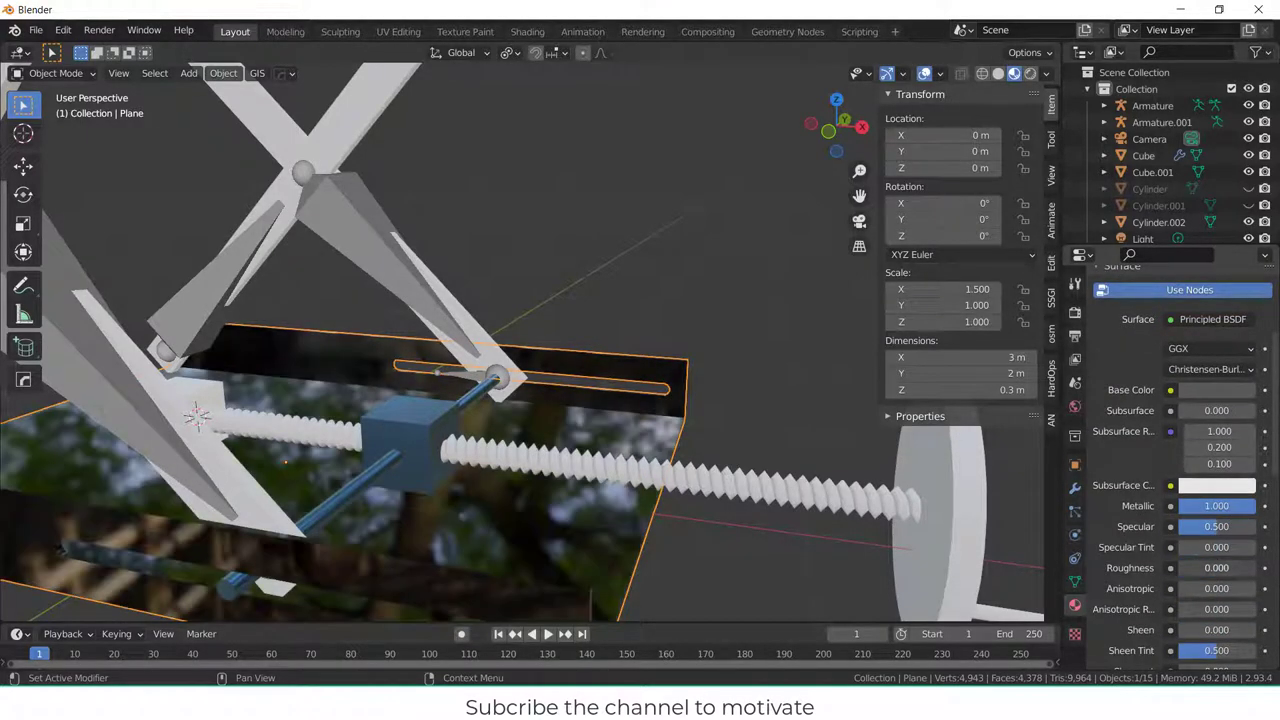
scroll(600, 337, down, 6)
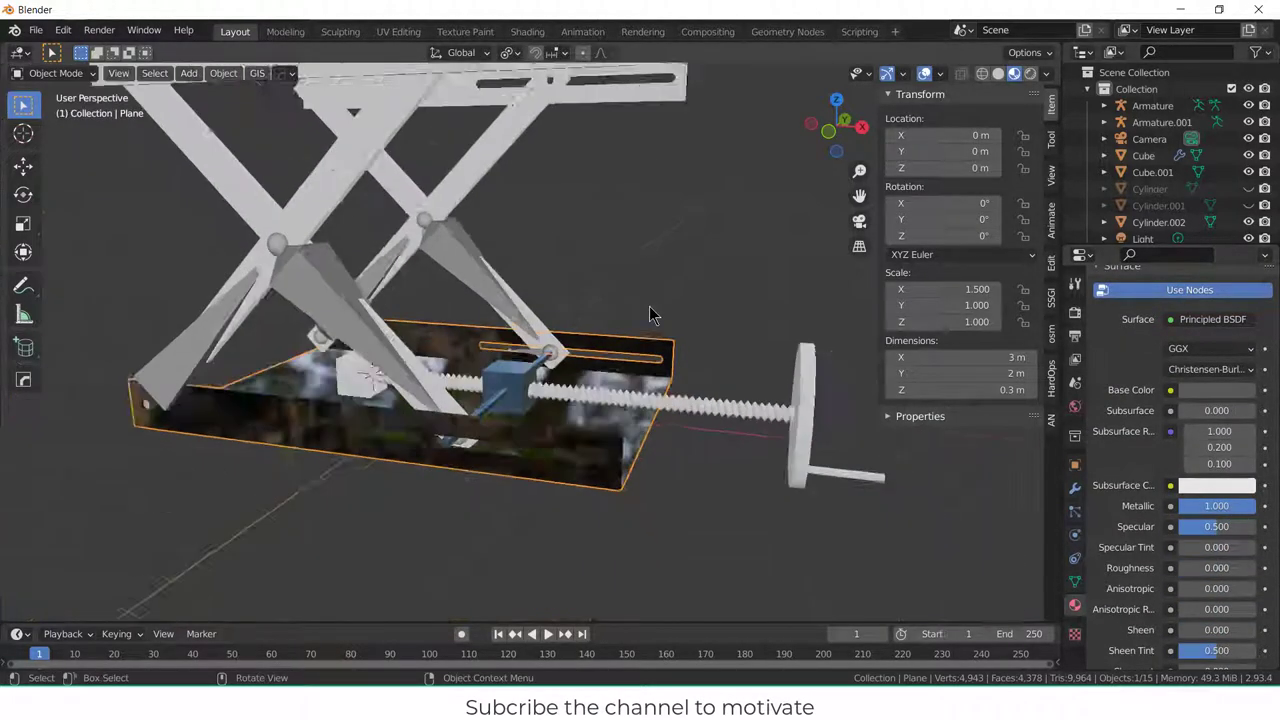
click(588, 126)
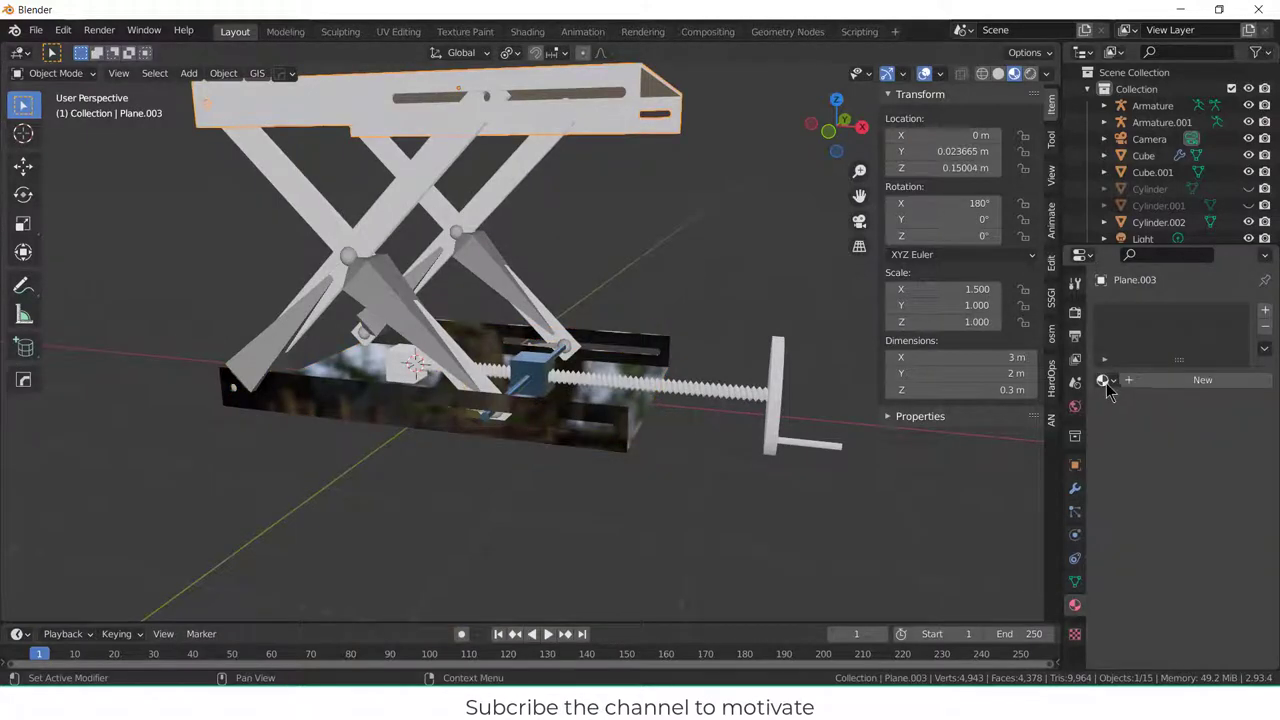
- Assign the reflective Material.002 to the top plate
click(1106, 384)
click(990, 434)
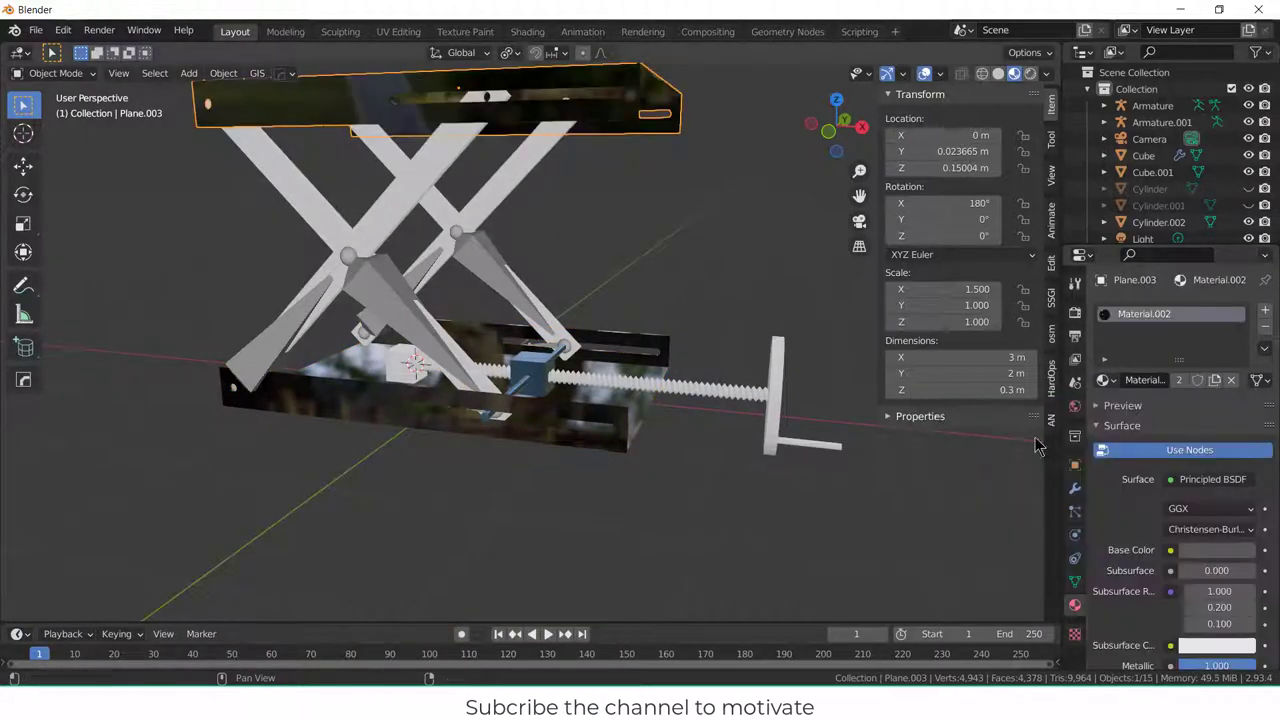
click(417, 187)
- Create a new material for the first scissor arm and set its base colour to pink
click(1206, 381)
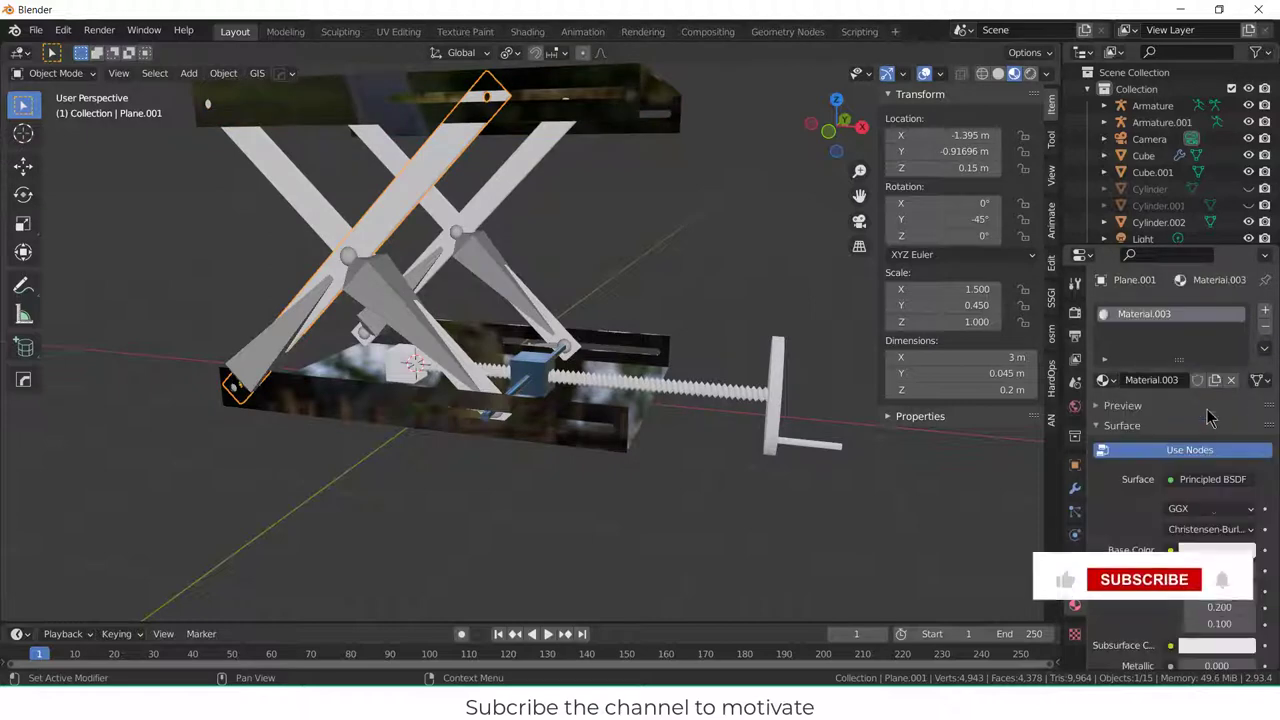
click(1215, 548)
drag(1148, 418, 1122, 400)
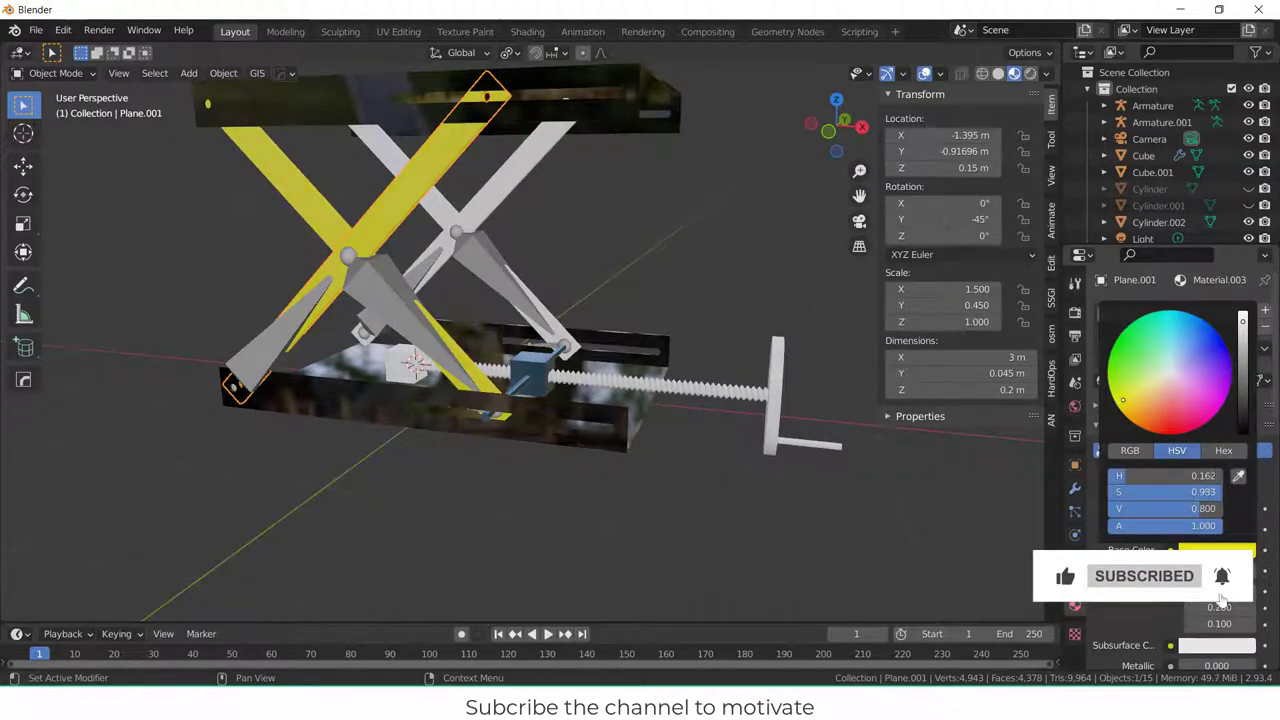
click(1136, 366)
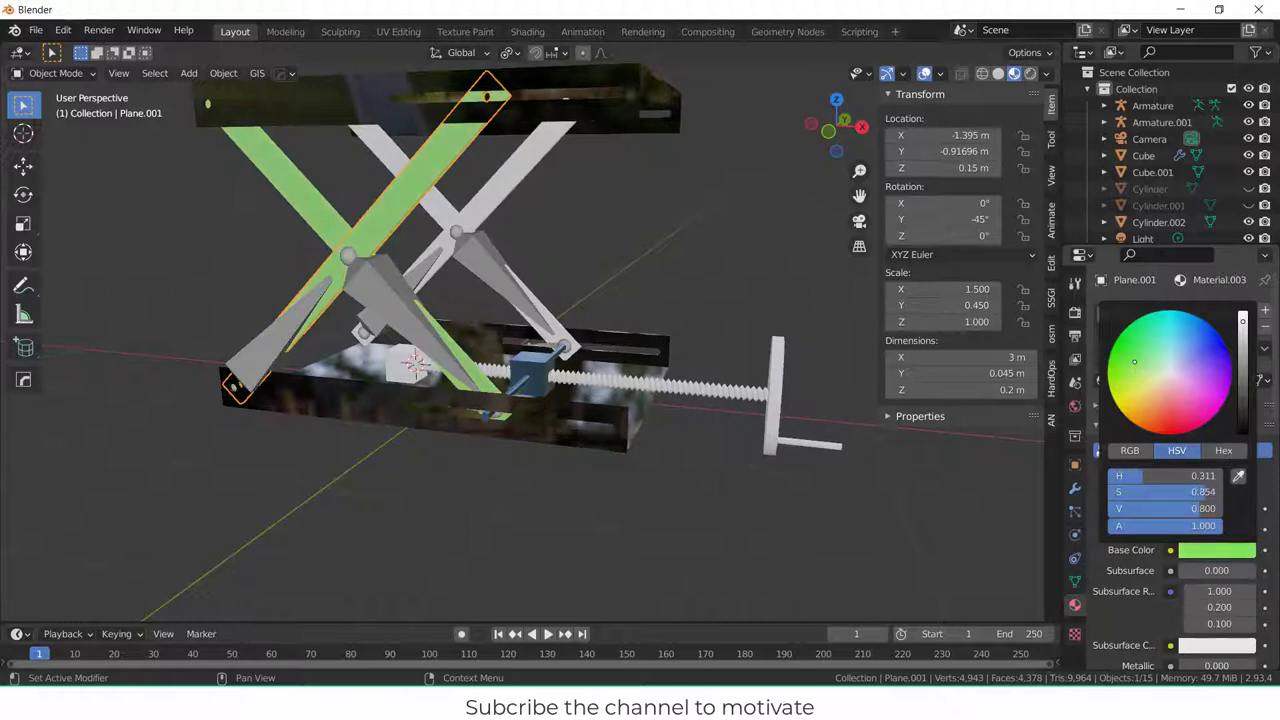
mouse_move(1136, 362)
mouse_down()
mouse_move(1168, 372)
mouse_move(1179, 407)
mouse_up()
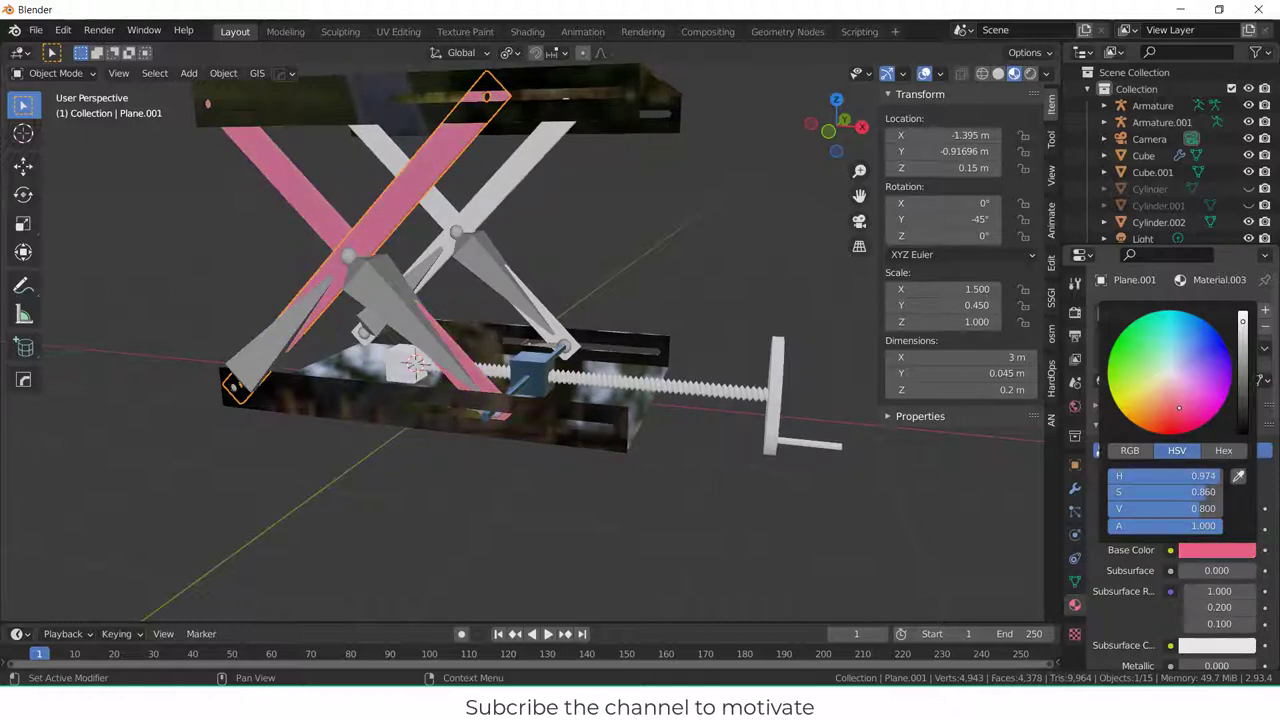
click(563, 223)
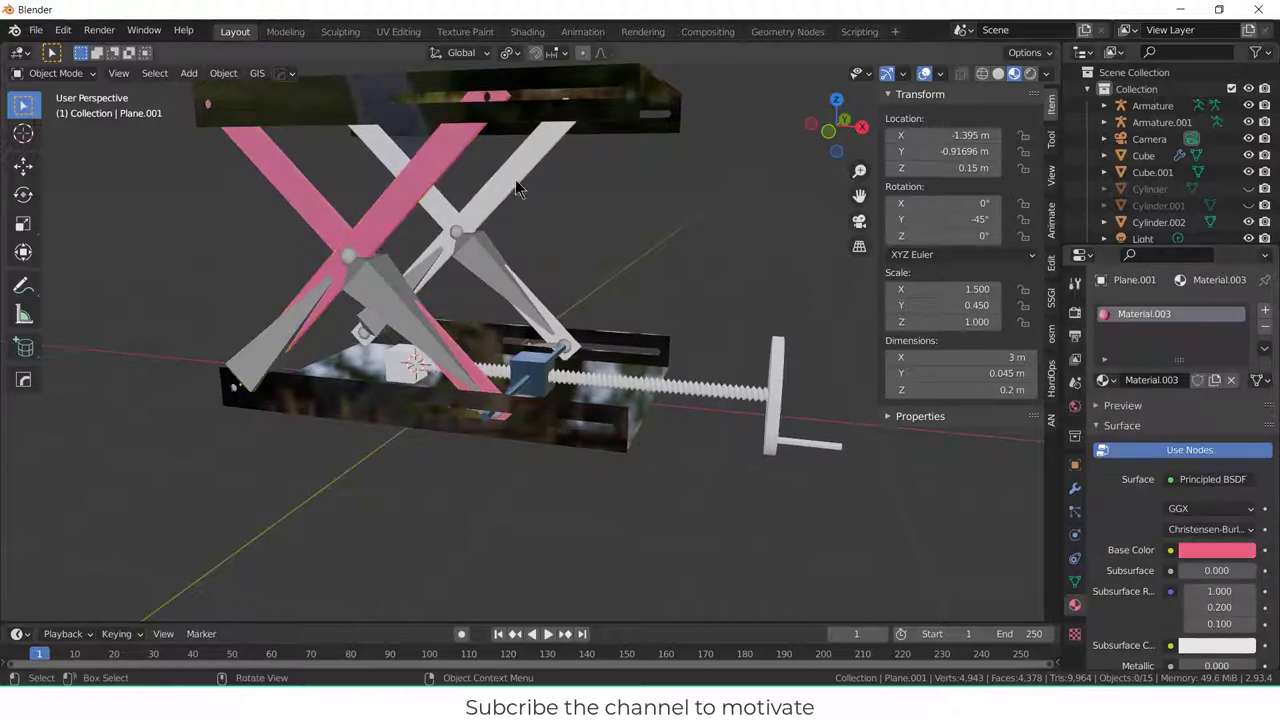
click(518, 190)
click(1103, 381)
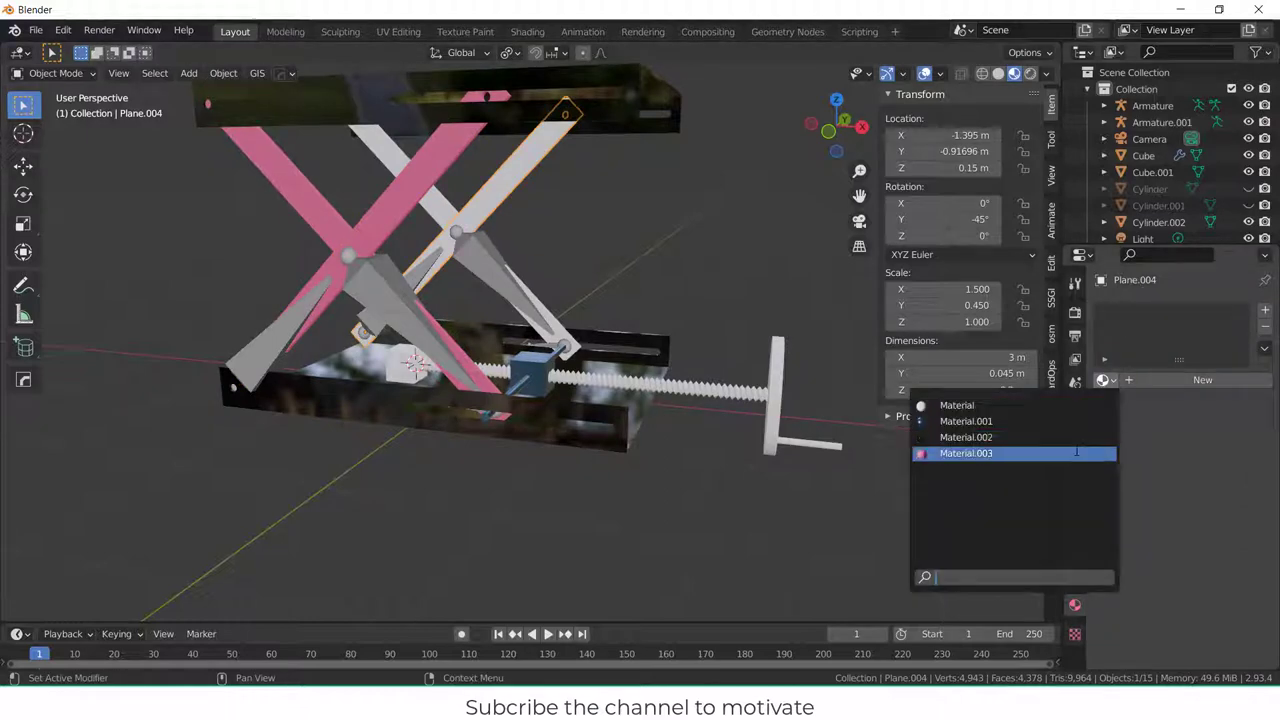
- Assign pink Material.003 to the second arm and give the screw rod a black material, roughness 1
click(960, 451)
click(757, 396)
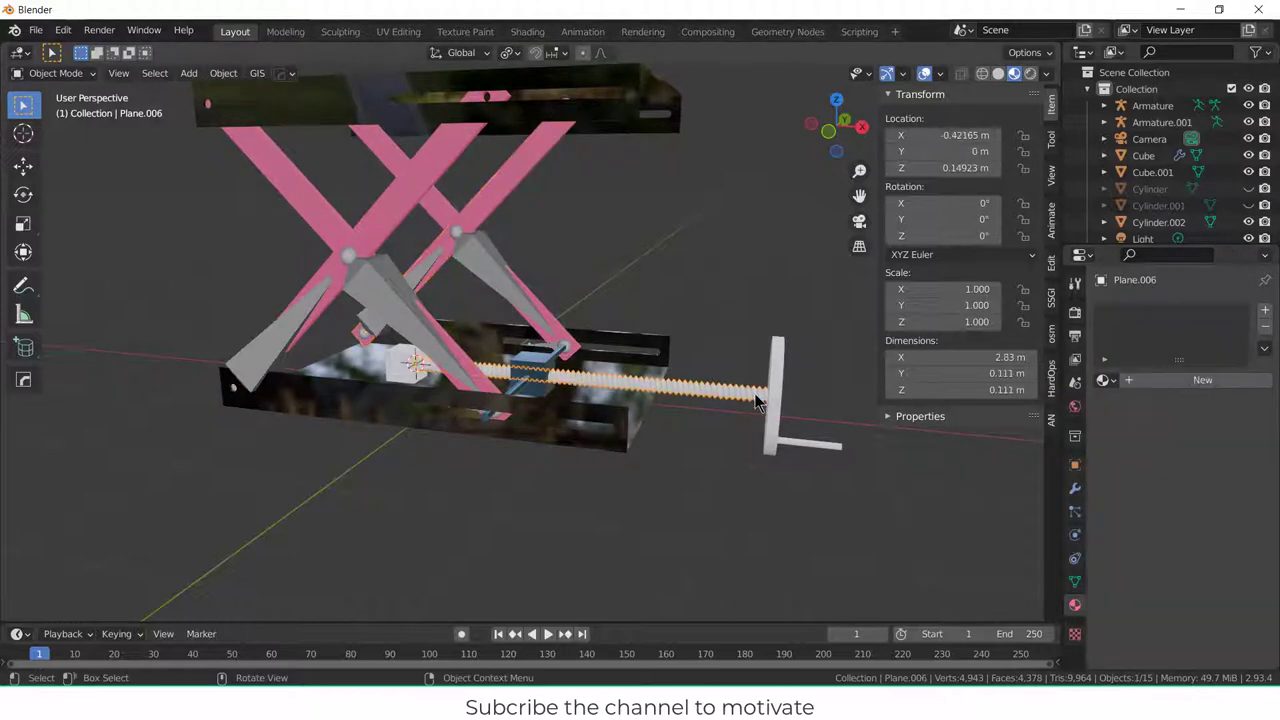
click(1153, 380)
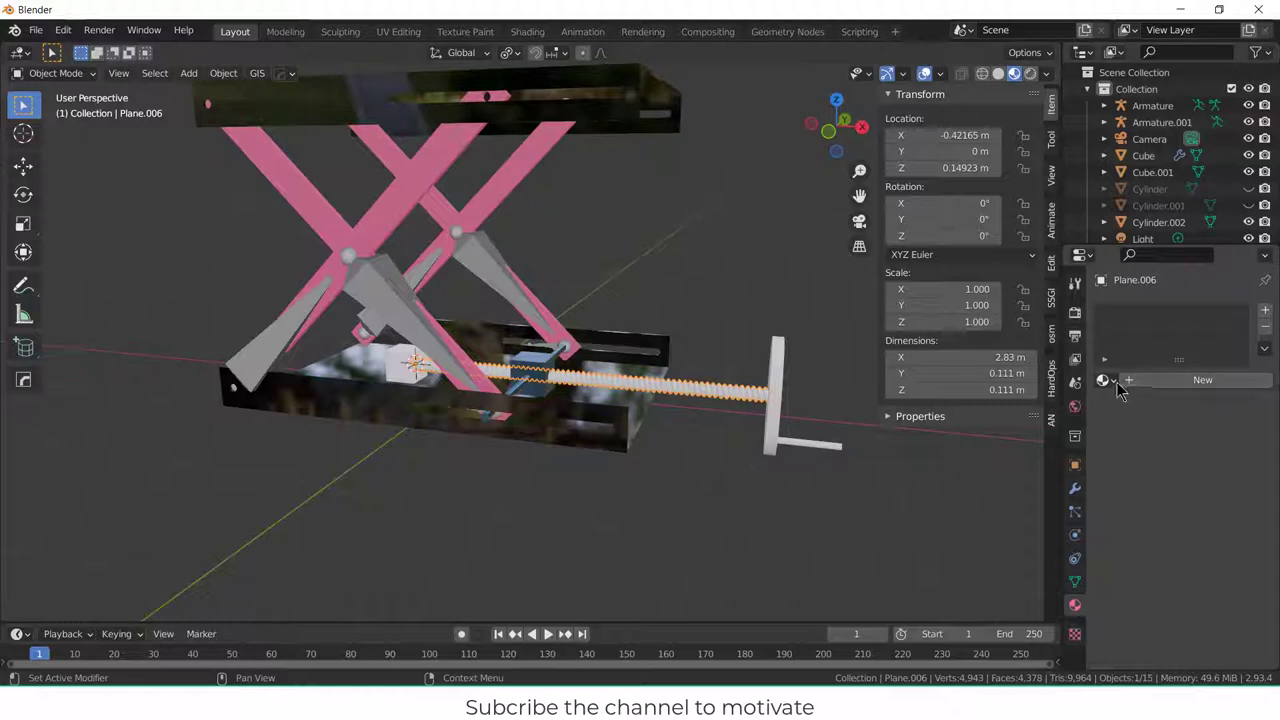
click(1229, 551)
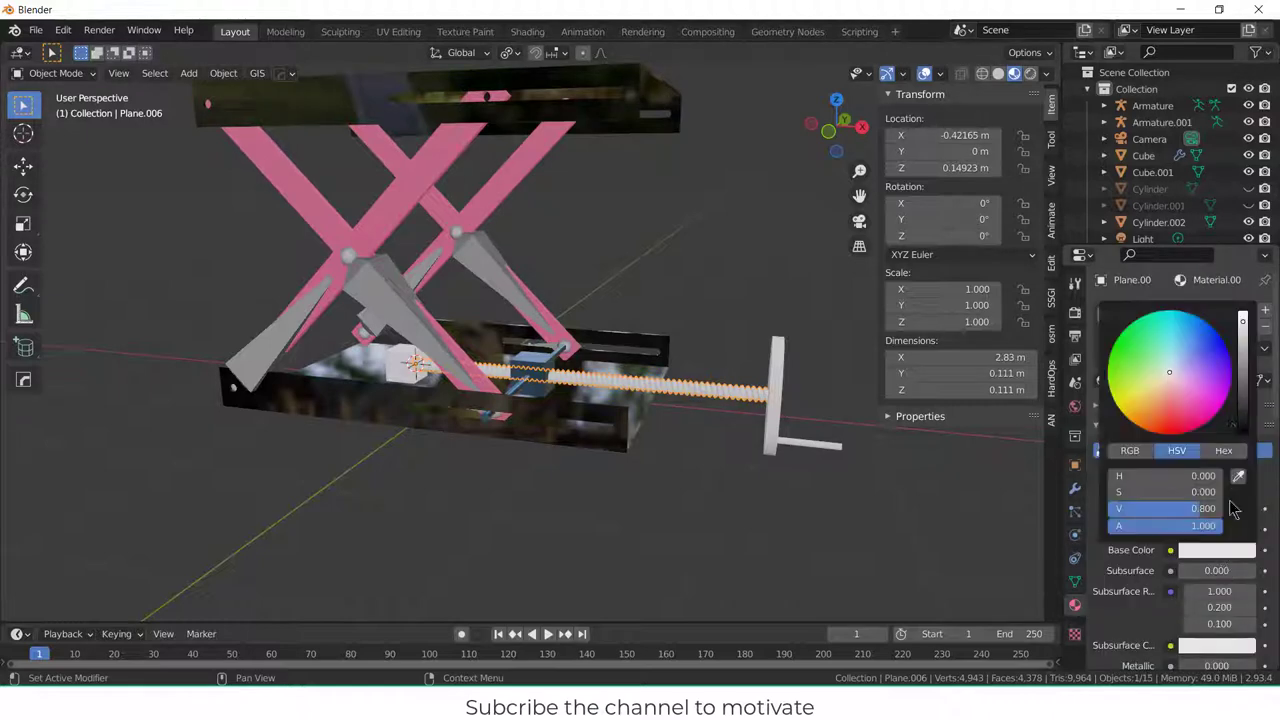
click(1247, 430)
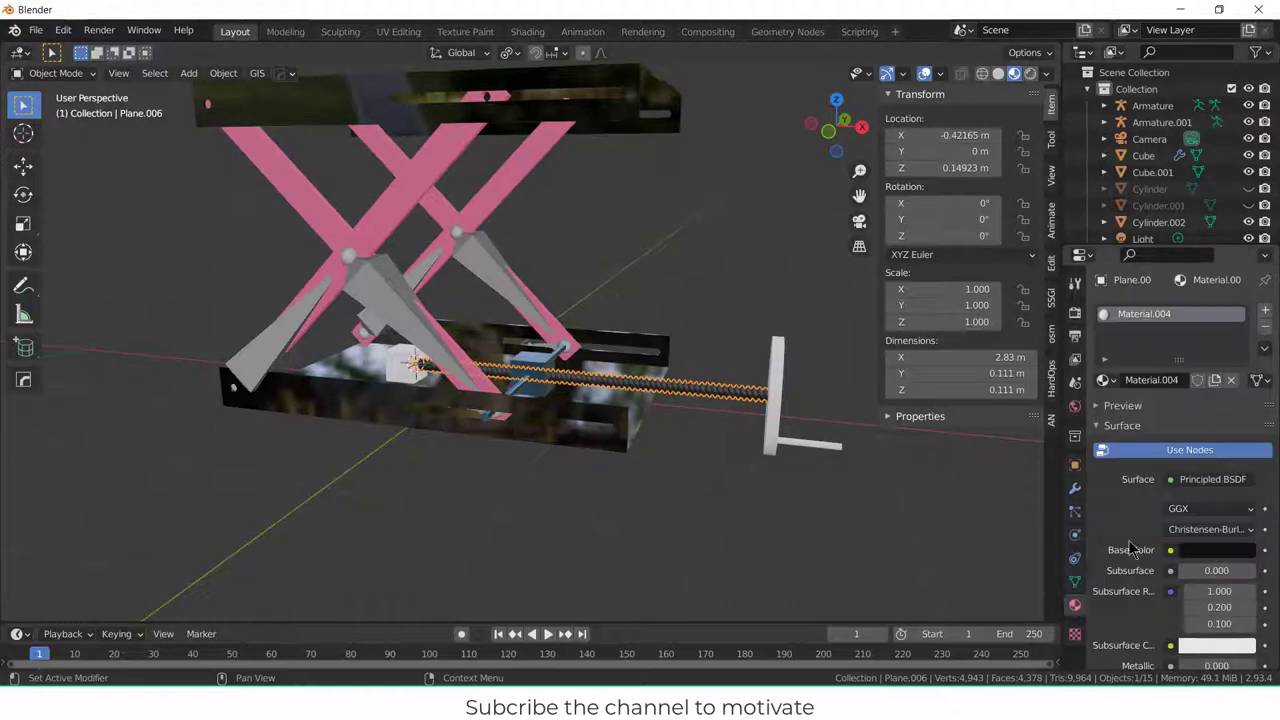
scroll(1240, 557, down, 4)
click(1234, 571)
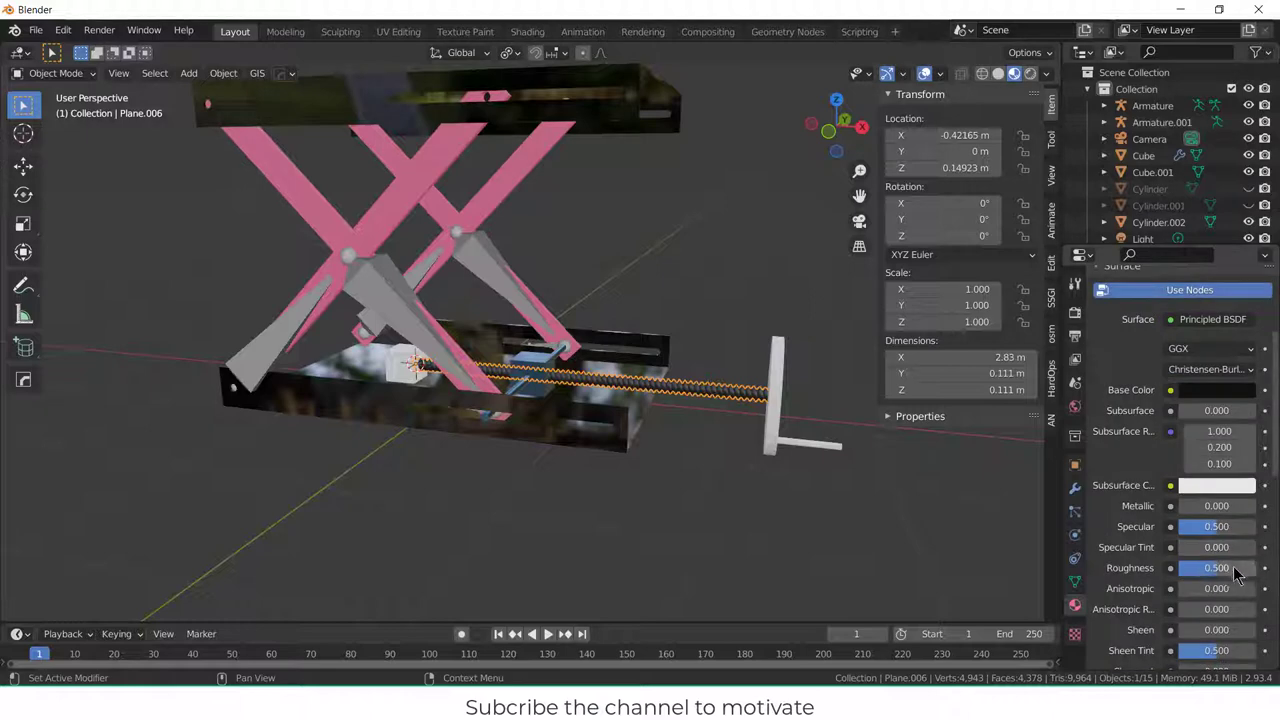
text(1)
key(Return)
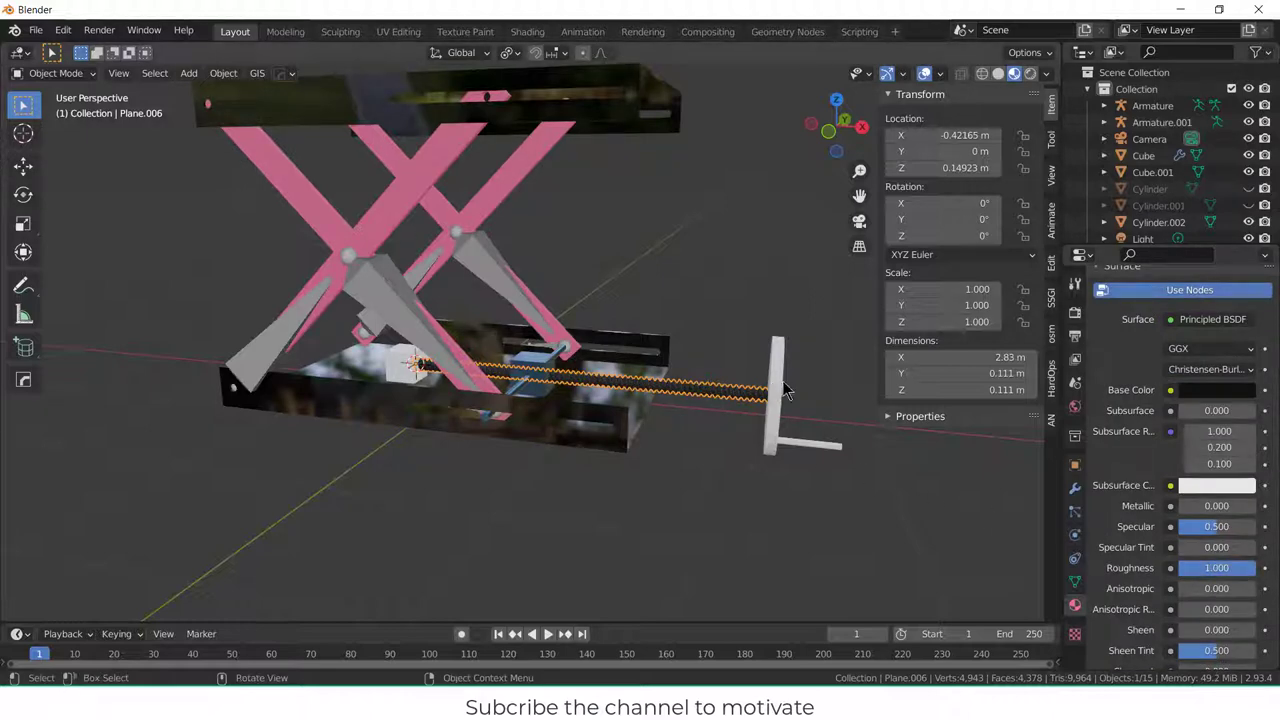
- Rename the rod's material to 'handle' and assign it to the handwheel Cylinder.002
scroll(1208, 332, up, 4)
double_click(1161, 292)
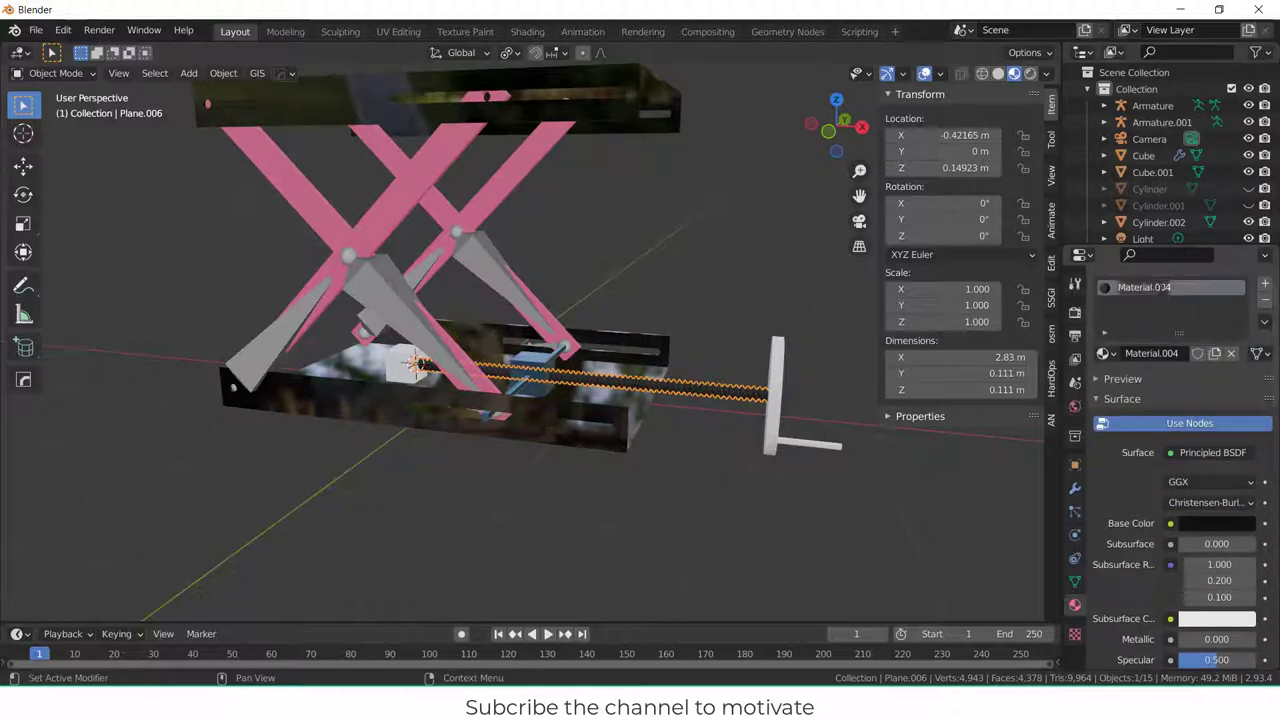
text(ll)
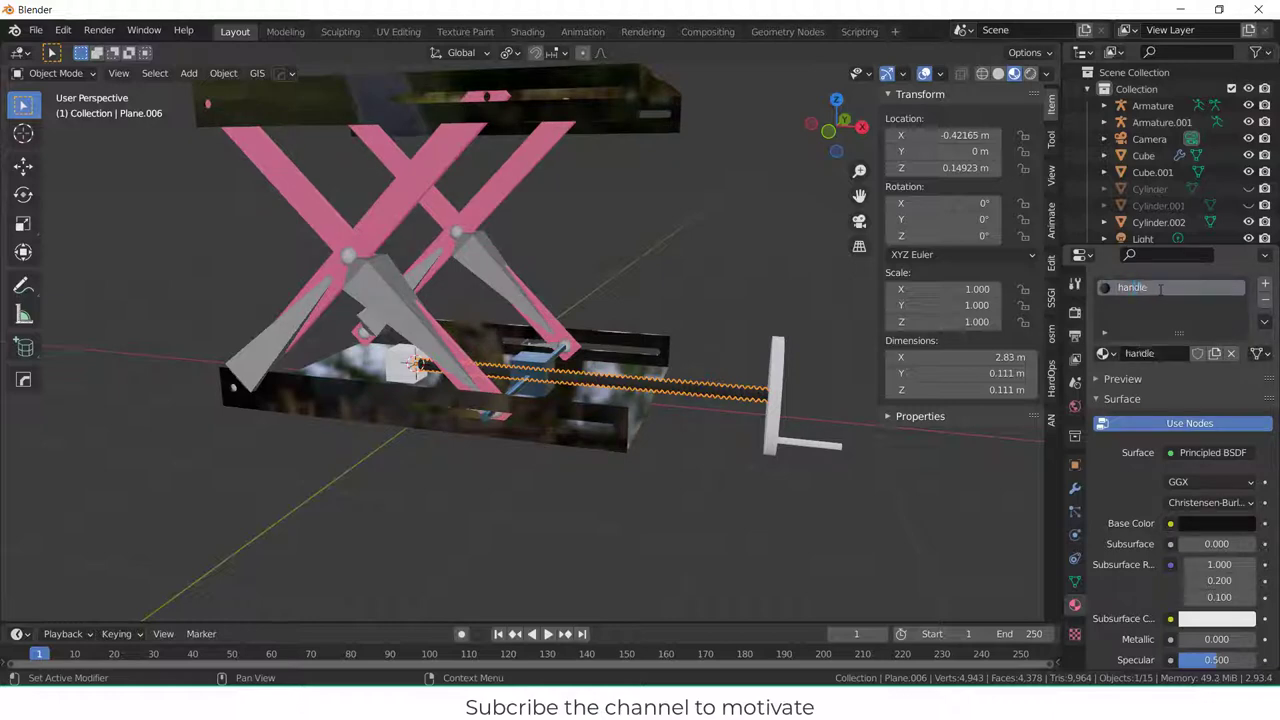
click(778, 392)
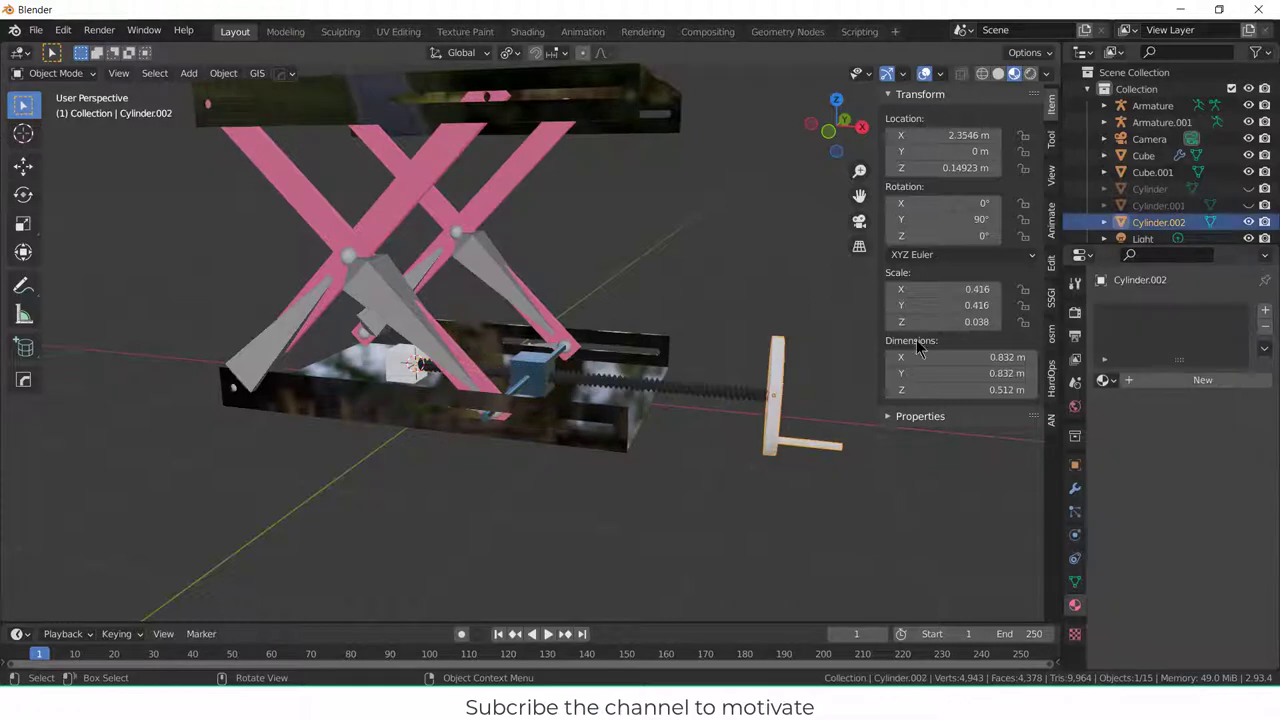
click(1104, 380)
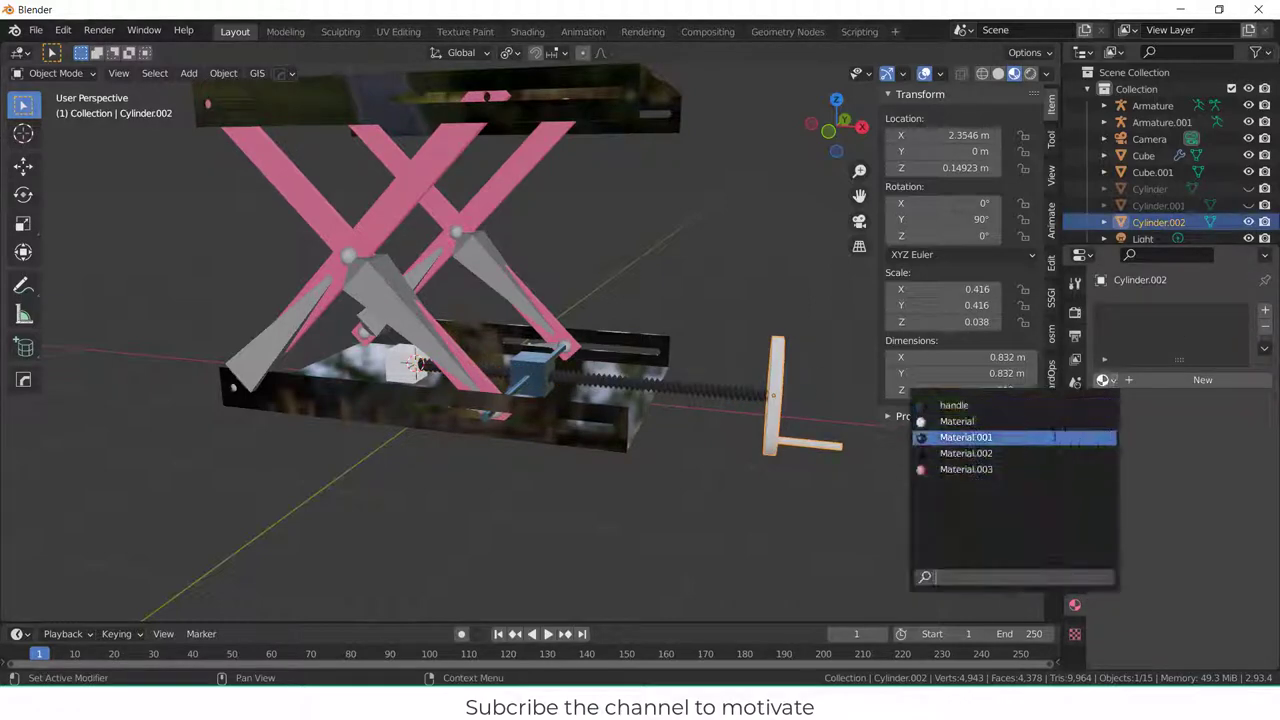
click(954, 405)
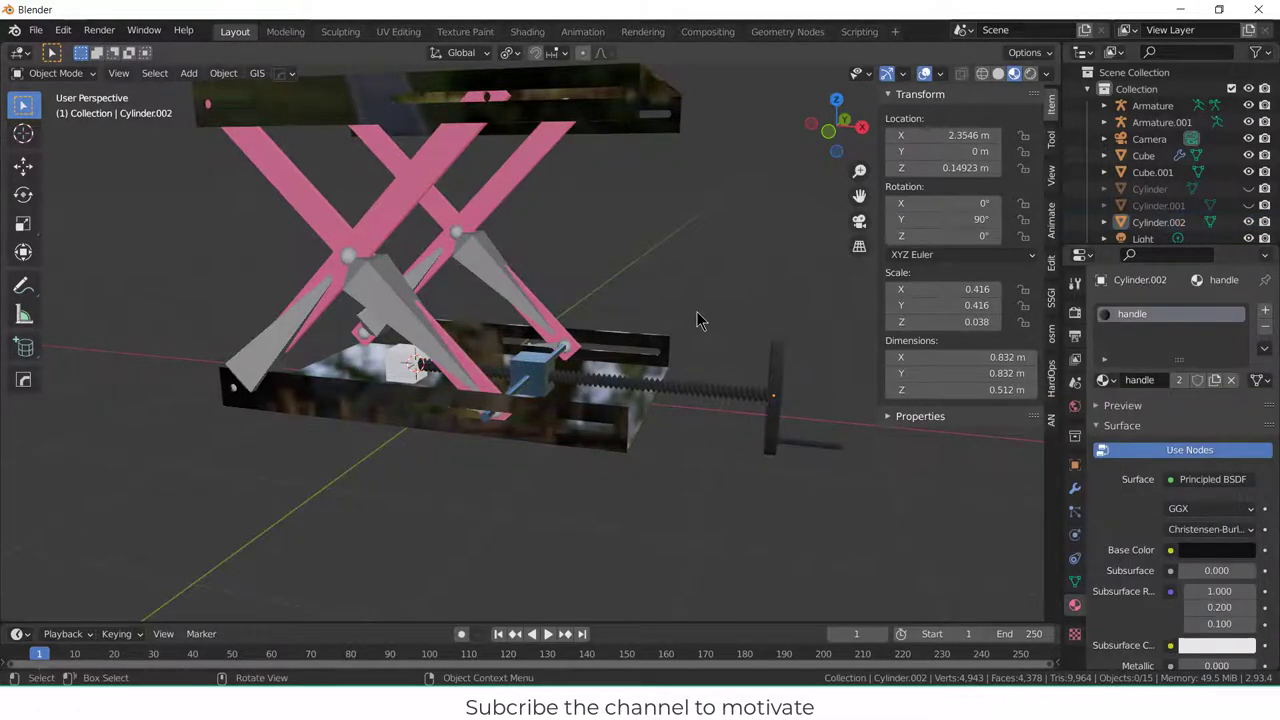
middle_drag(728, 300, 527, 318)
- Assign the blue Material.001 to Cube.001 and orbit around the lift to inspect it
click(488, 310)
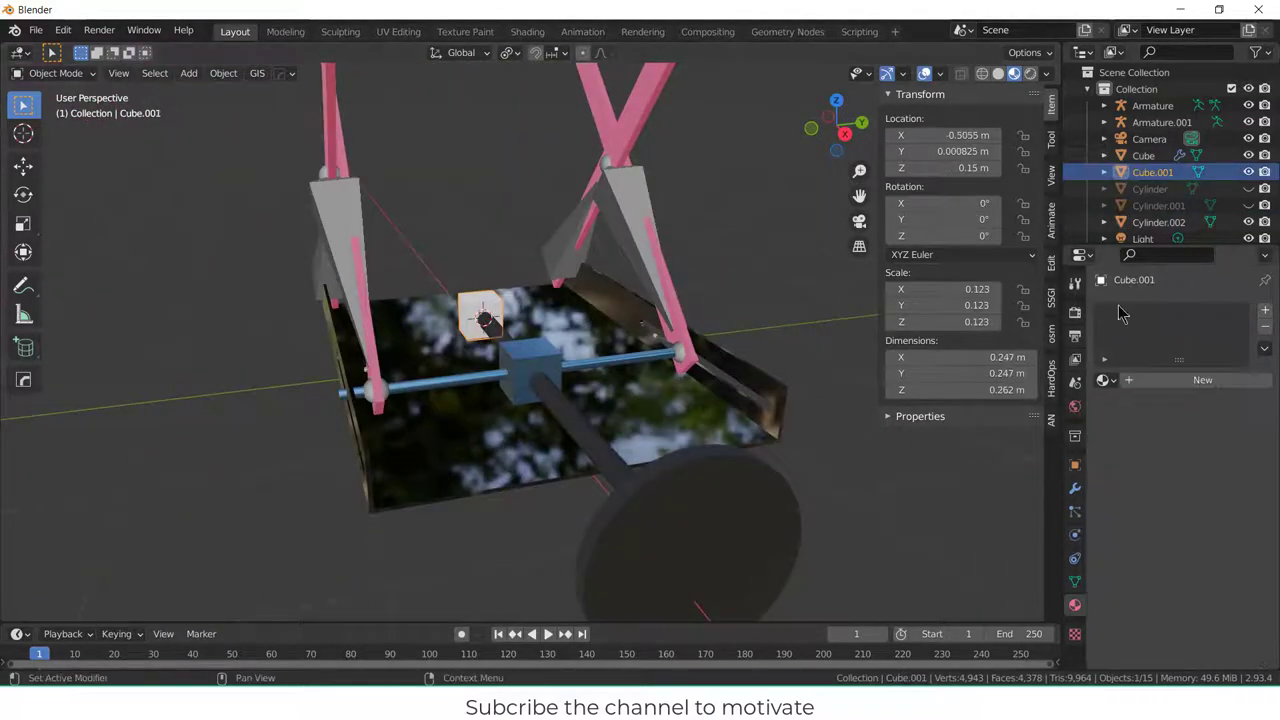
click(1103, 380)
click(1000, 437)
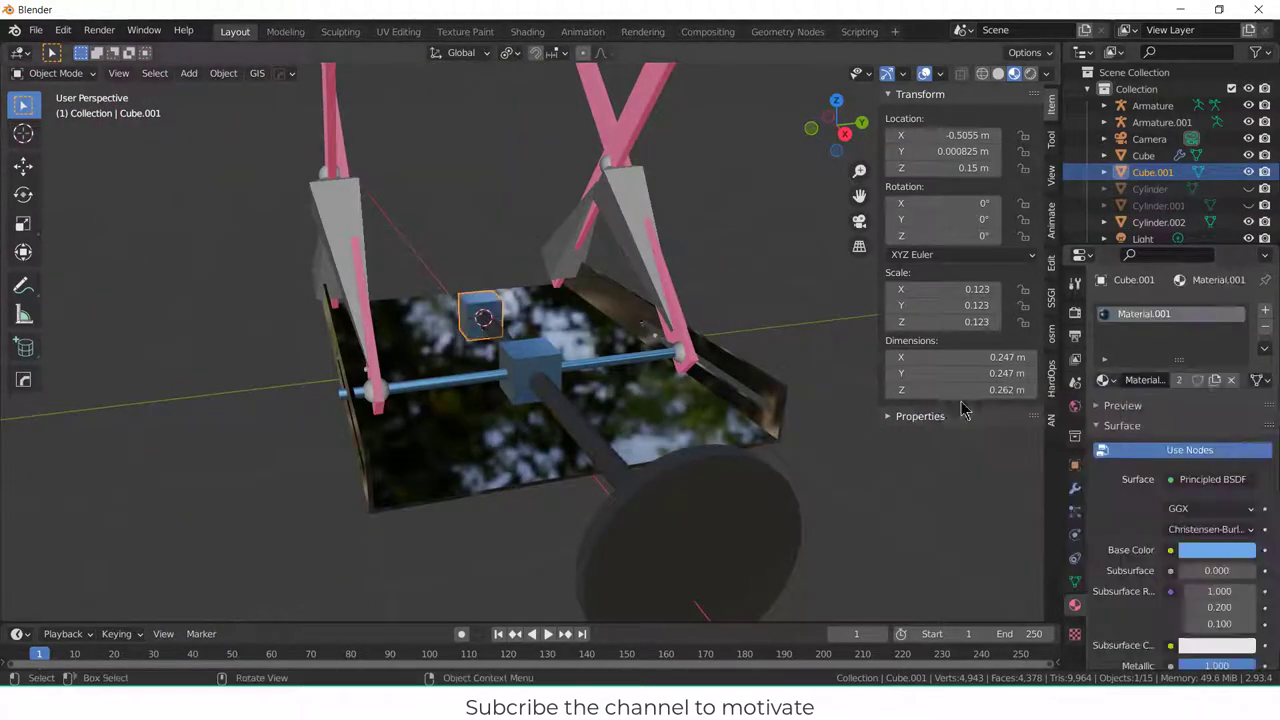
middle_drag(769, 297, 810, 285)
scroll(703, 369, up, 3)
scroll(703, 369, down, 6)
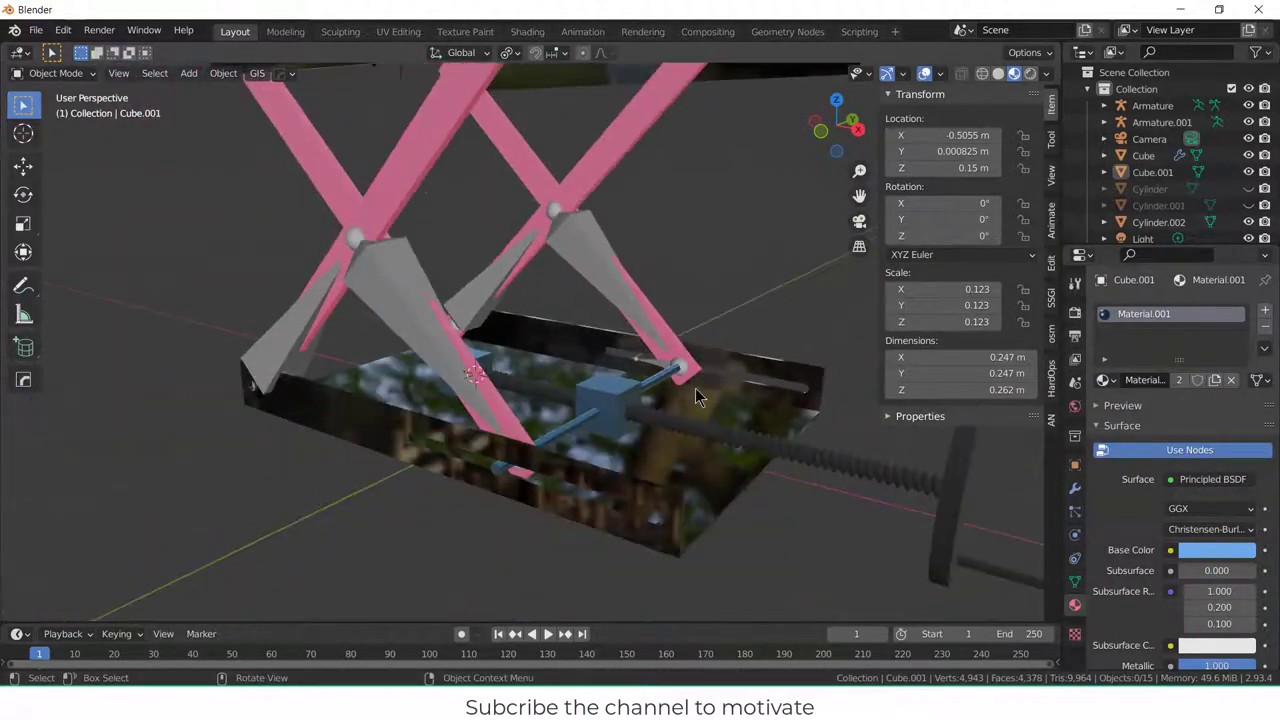
middle_drag(703, 369, 922, 460)
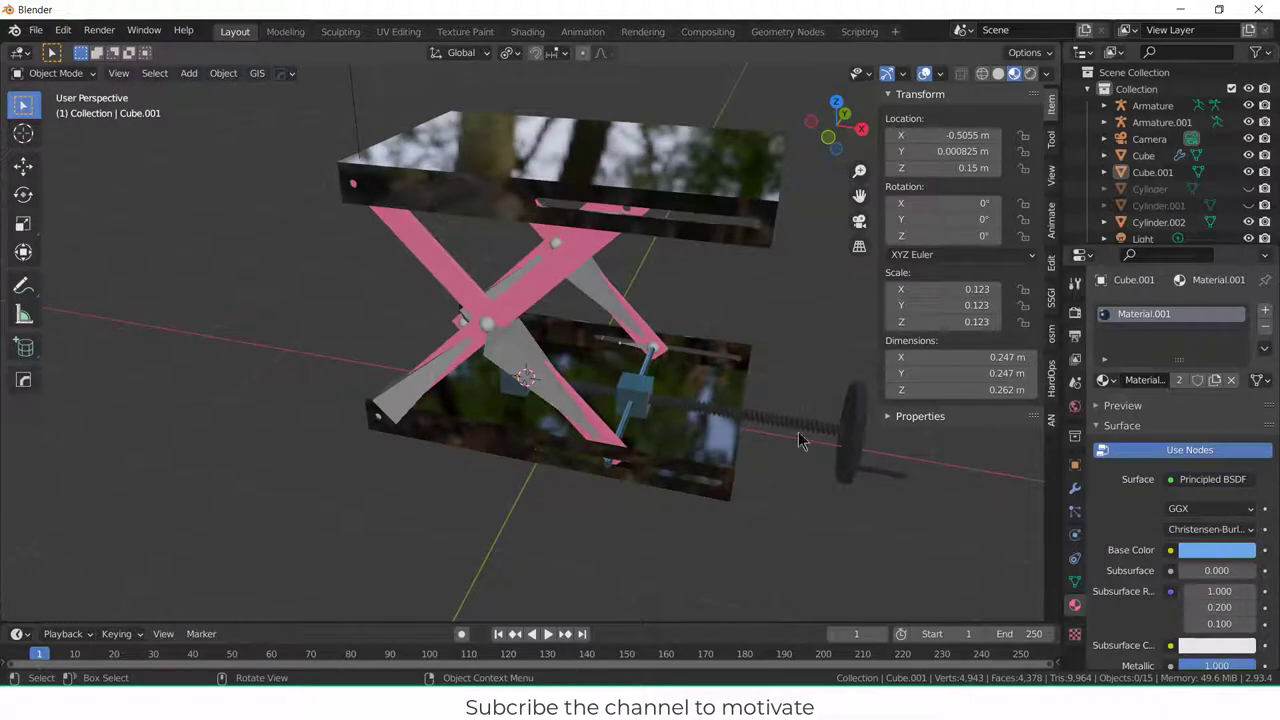
scroll(588, 409, up, 2)
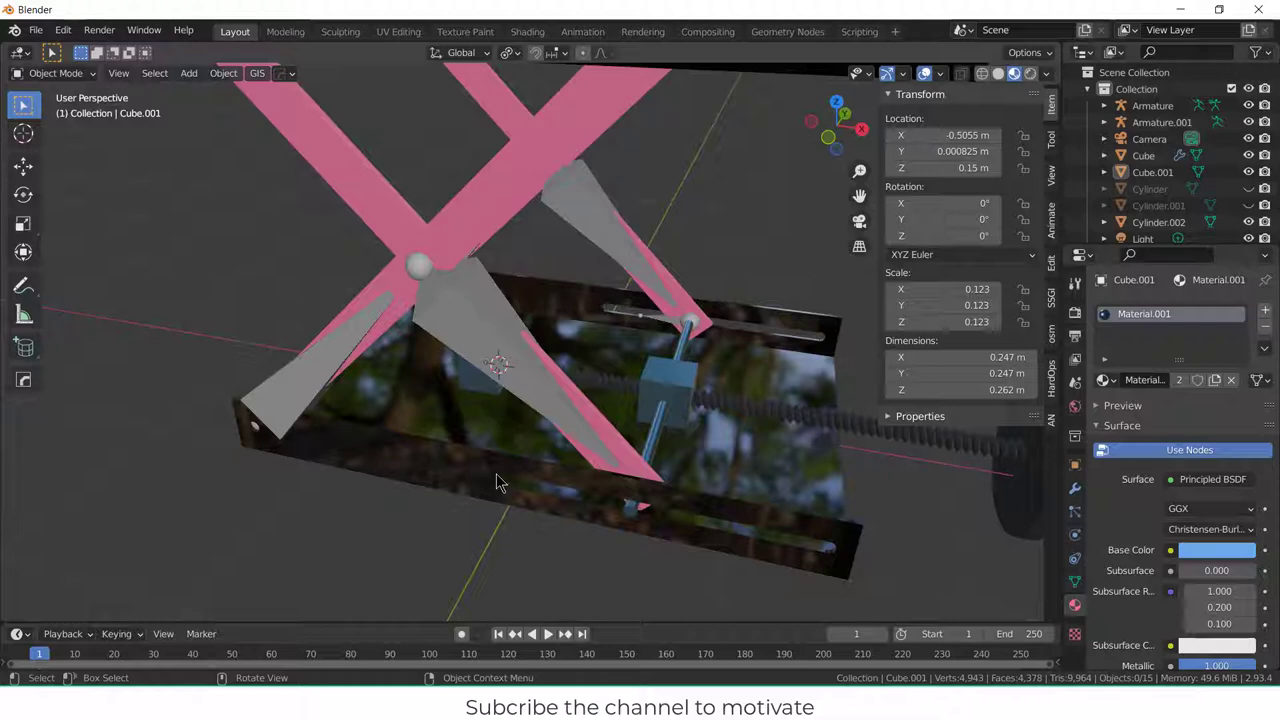
- Return to frame 0, select the threaded spring Plane.006 and view it from the front
key(Left)
click(912, 455)
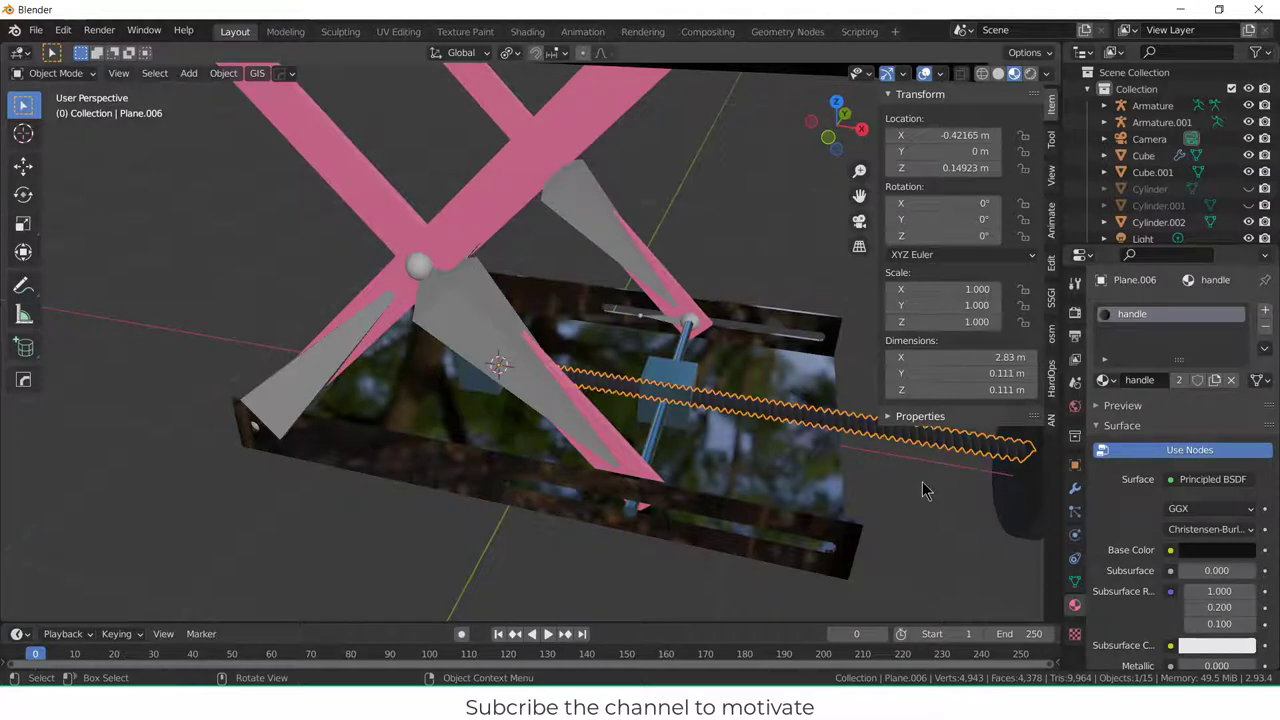
key(KP_1)
scroll(890, 485, up, 3)
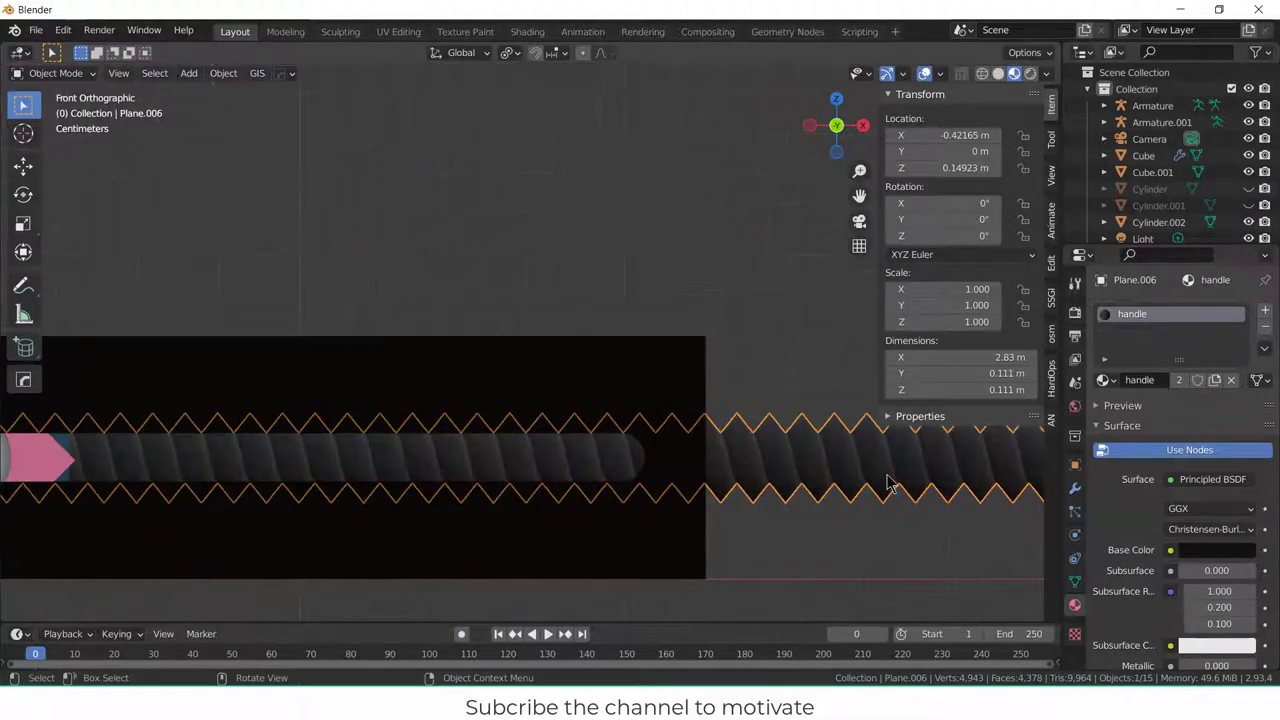
- Review the spring's Screw modifier (360°, 0.04 m, 69 iterations, X axis), then orbit back to perspective
click(1075, 488)
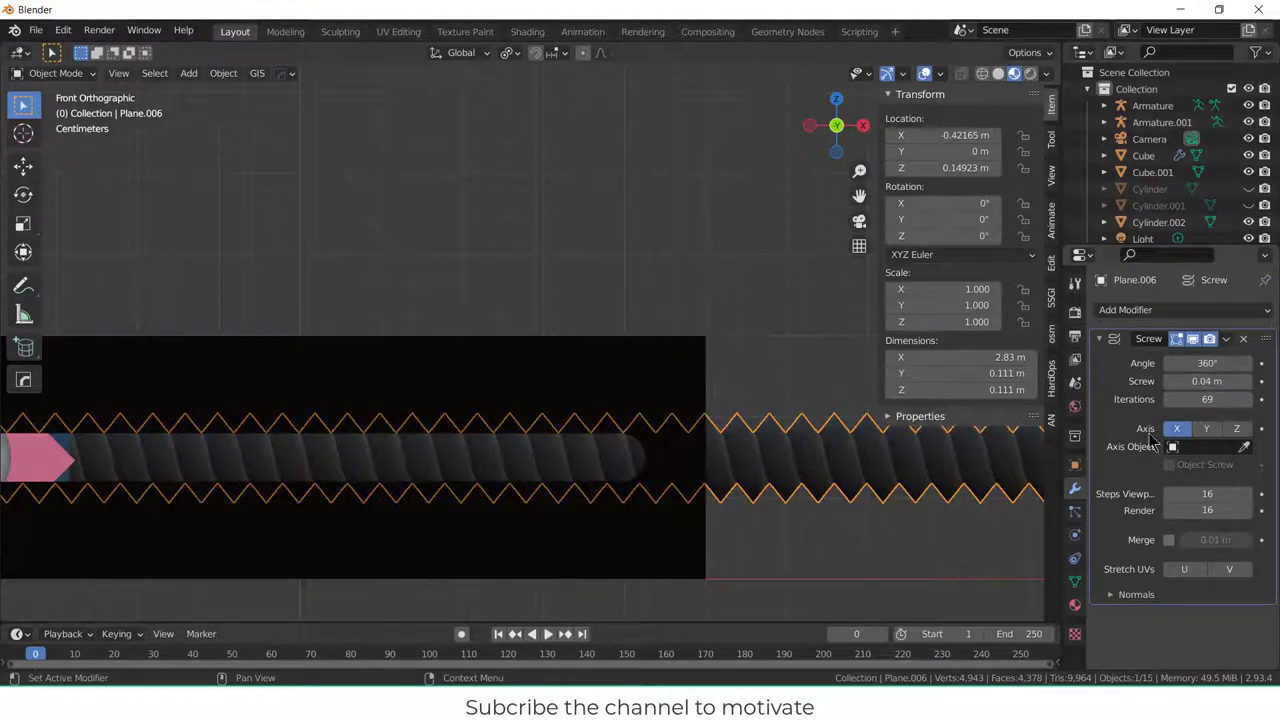
scroll(800, 460, down, 5)
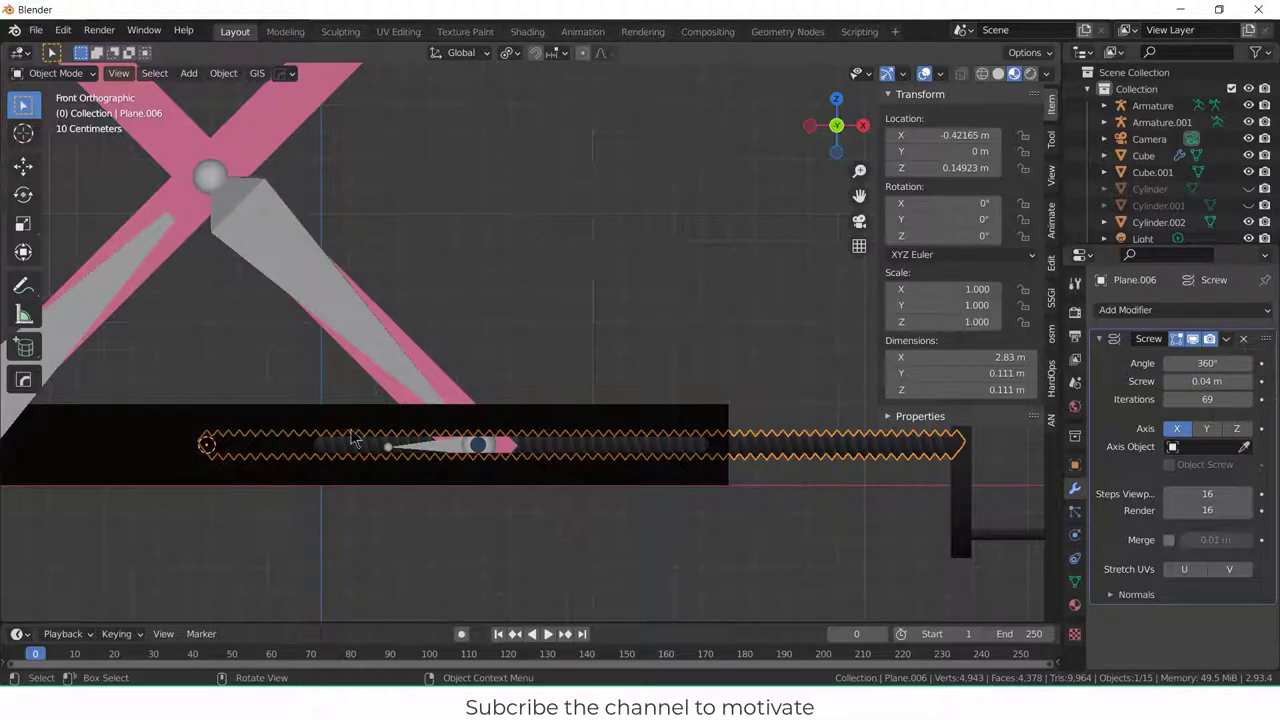
scroll(600, 380, down, 2)
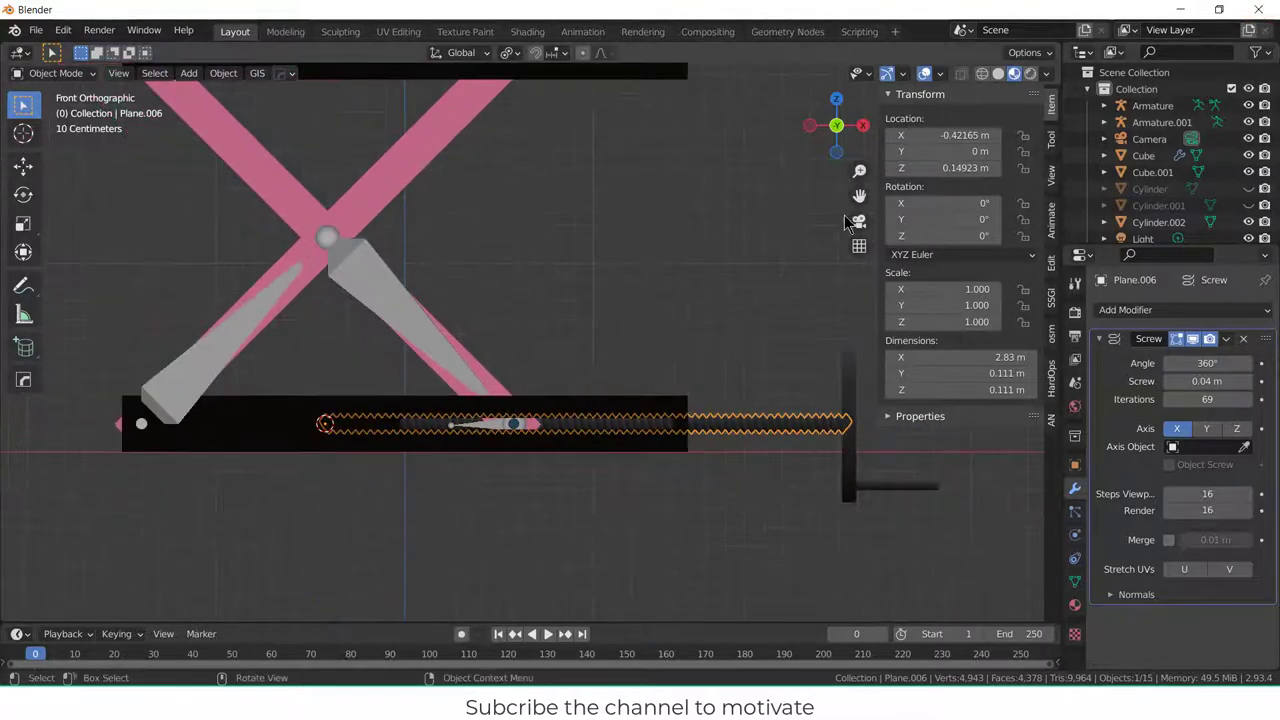
middle_drag(557, 230, 559, 273)
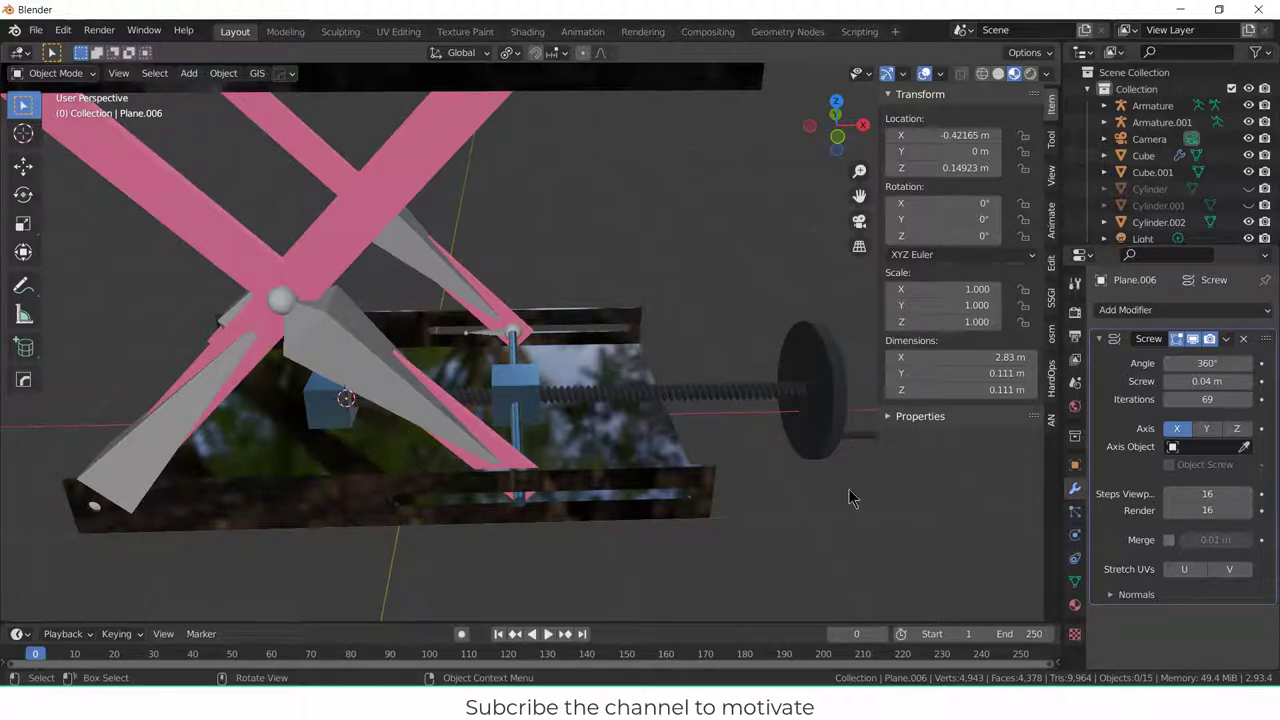
- Parent the threaded spring to crank wheel Cylinder.002 using Object parenting, then select the armature
click(838, 412)
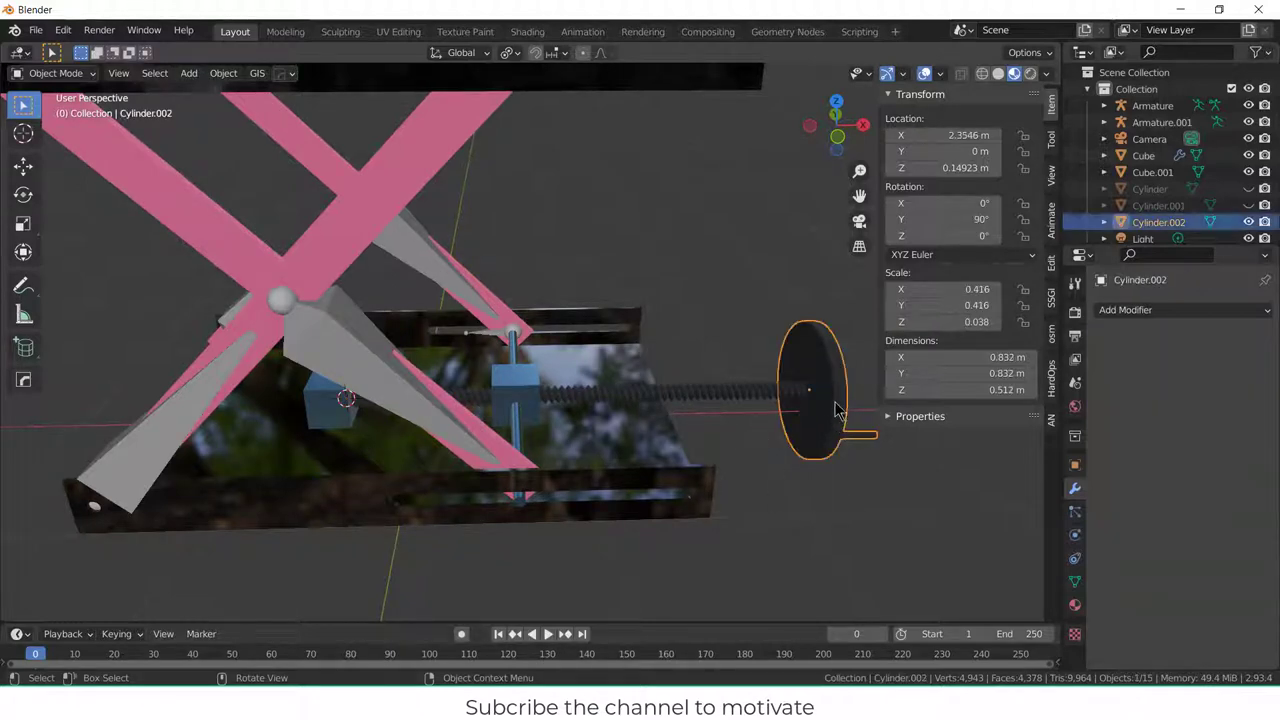
click(697, 399)
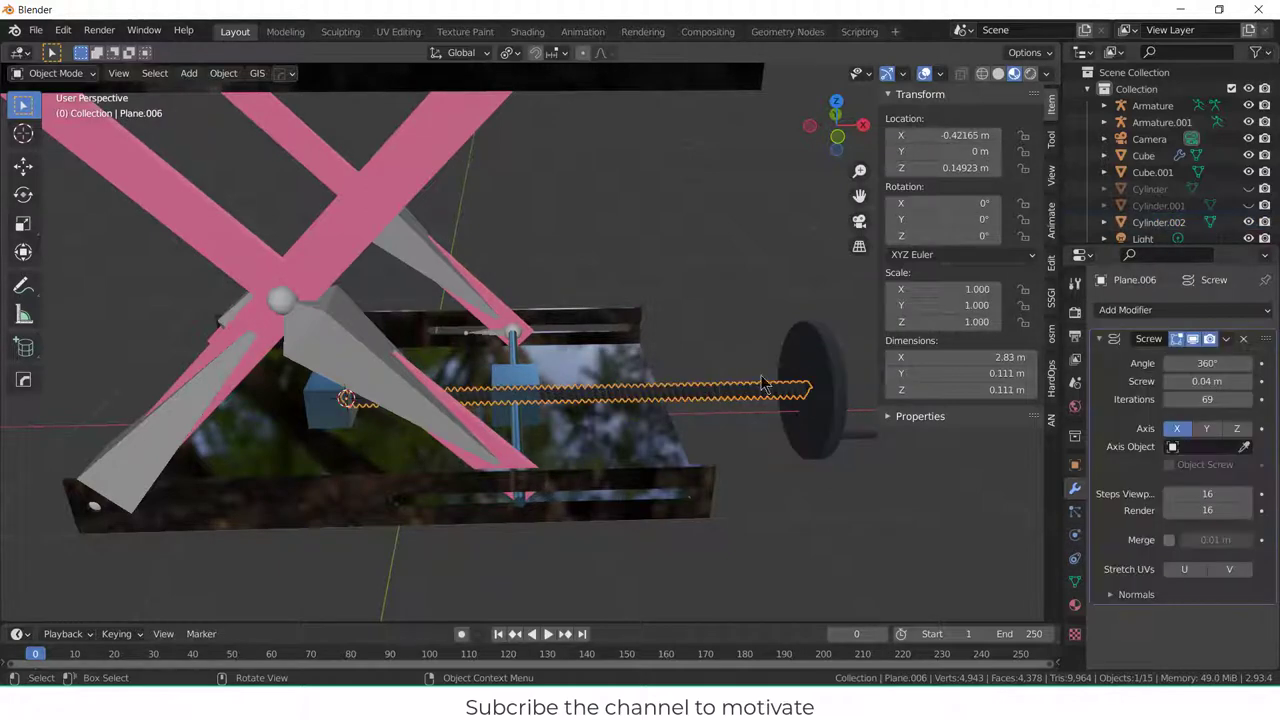
shift+click(820, 358)
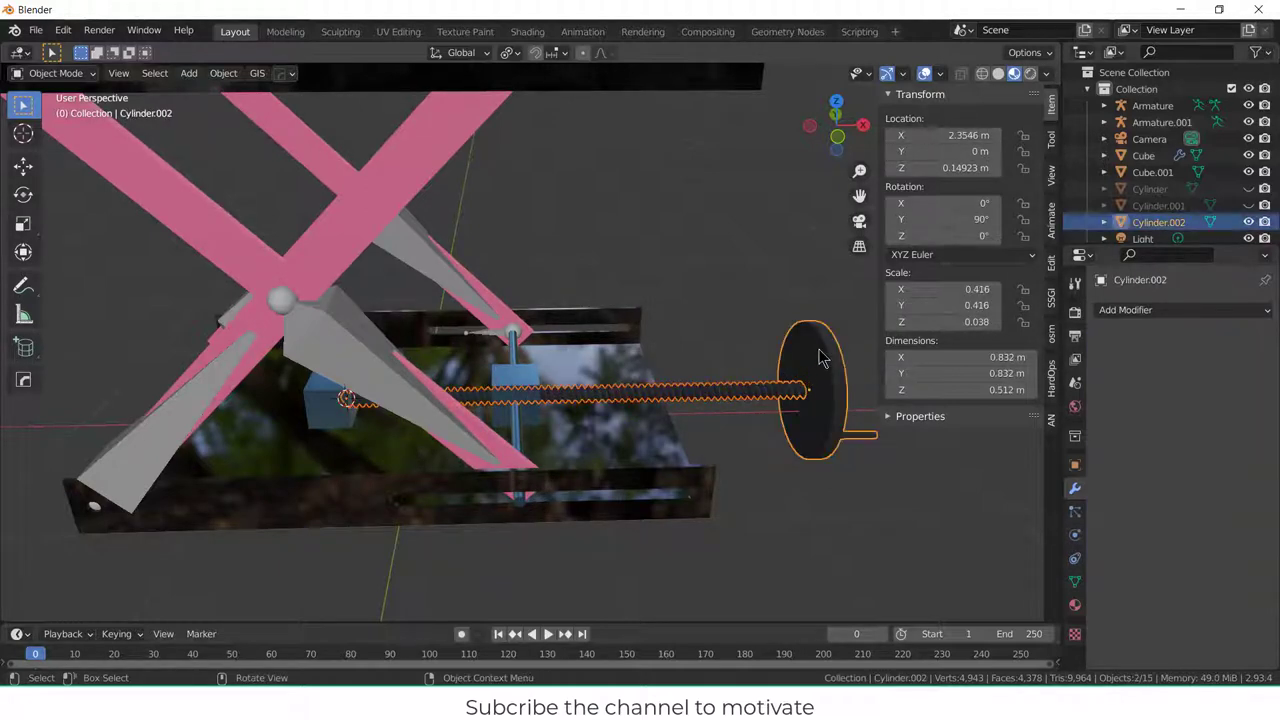
key(ctrl+p)
click(820, 350)
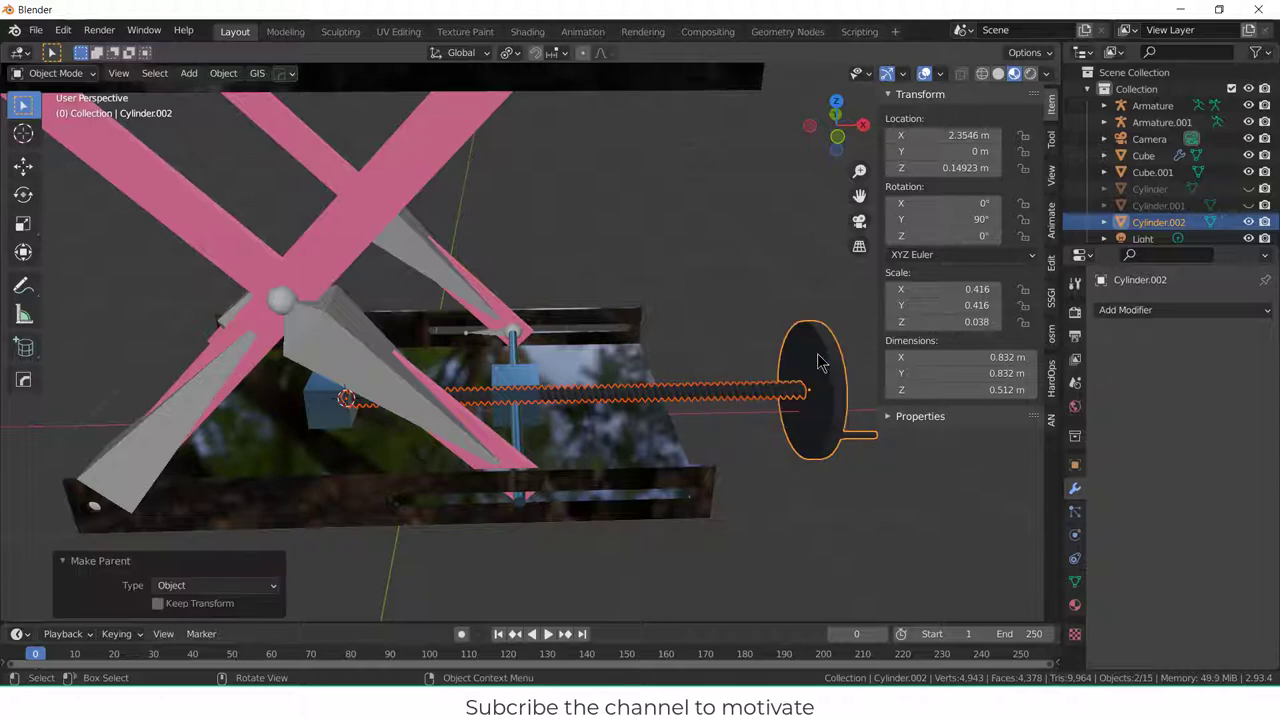
click(810, 518)
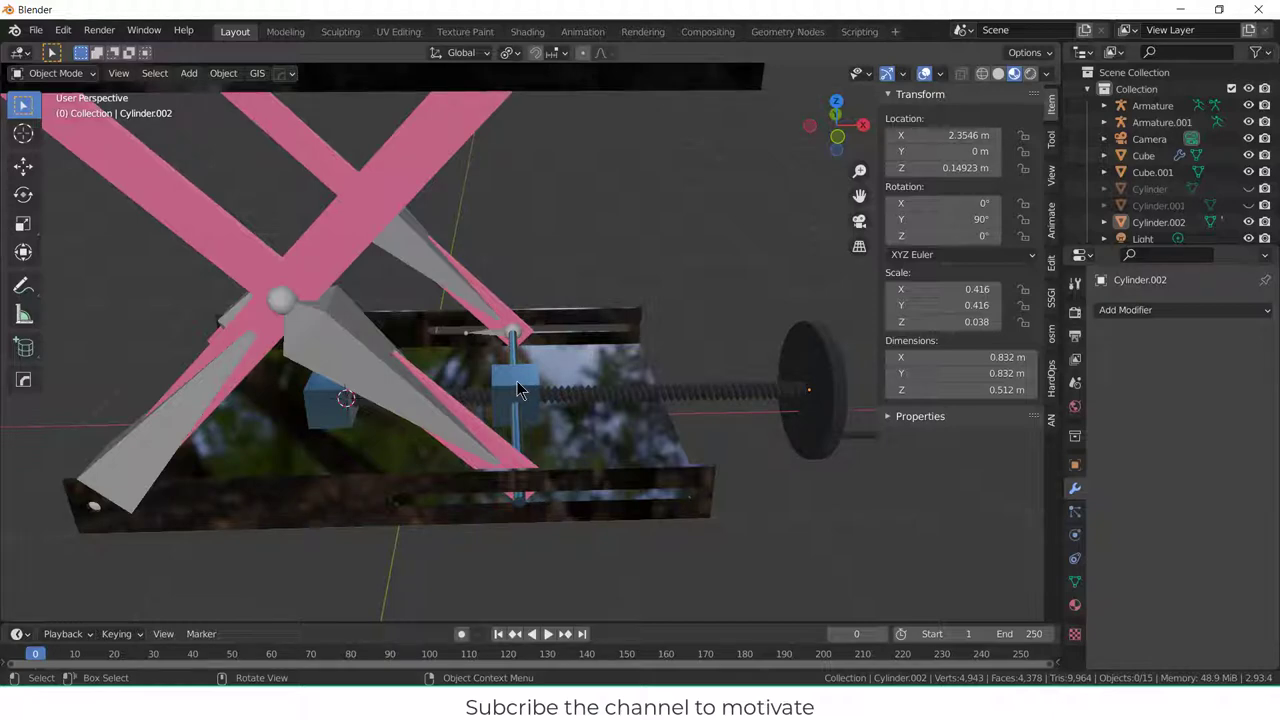
middle_drag(500, 472, 484, 502)
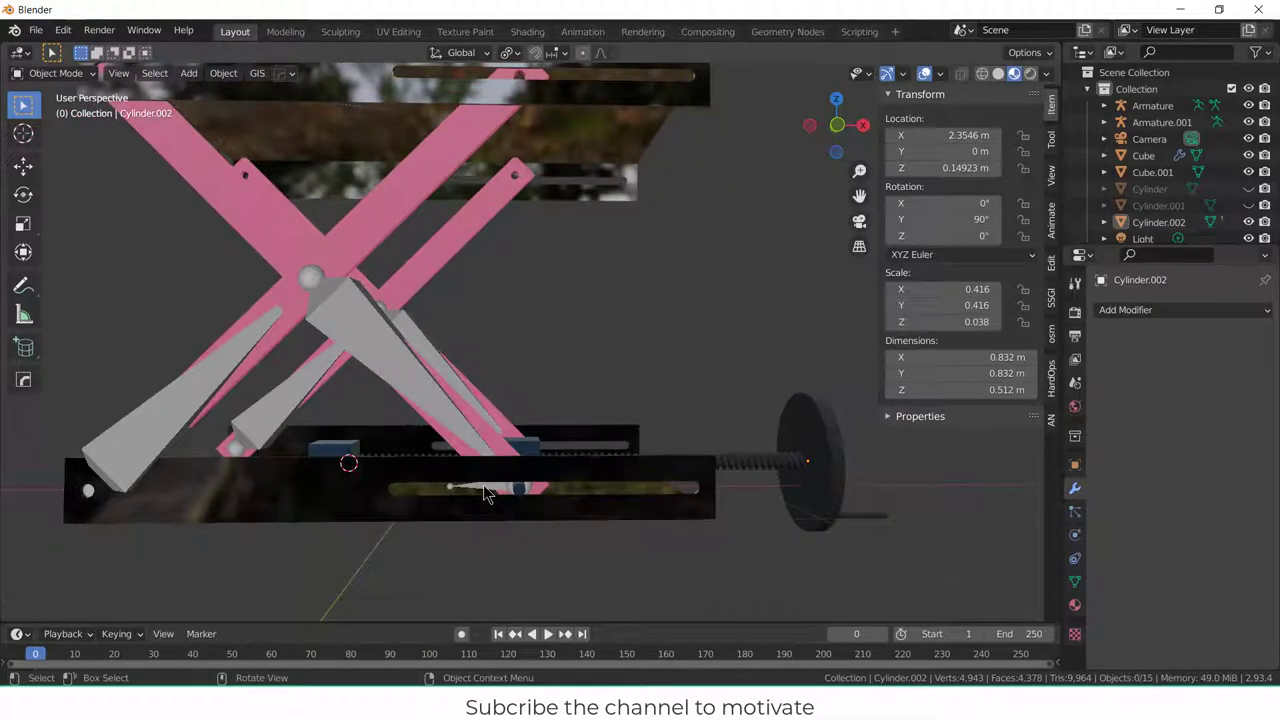
click(484, 493)
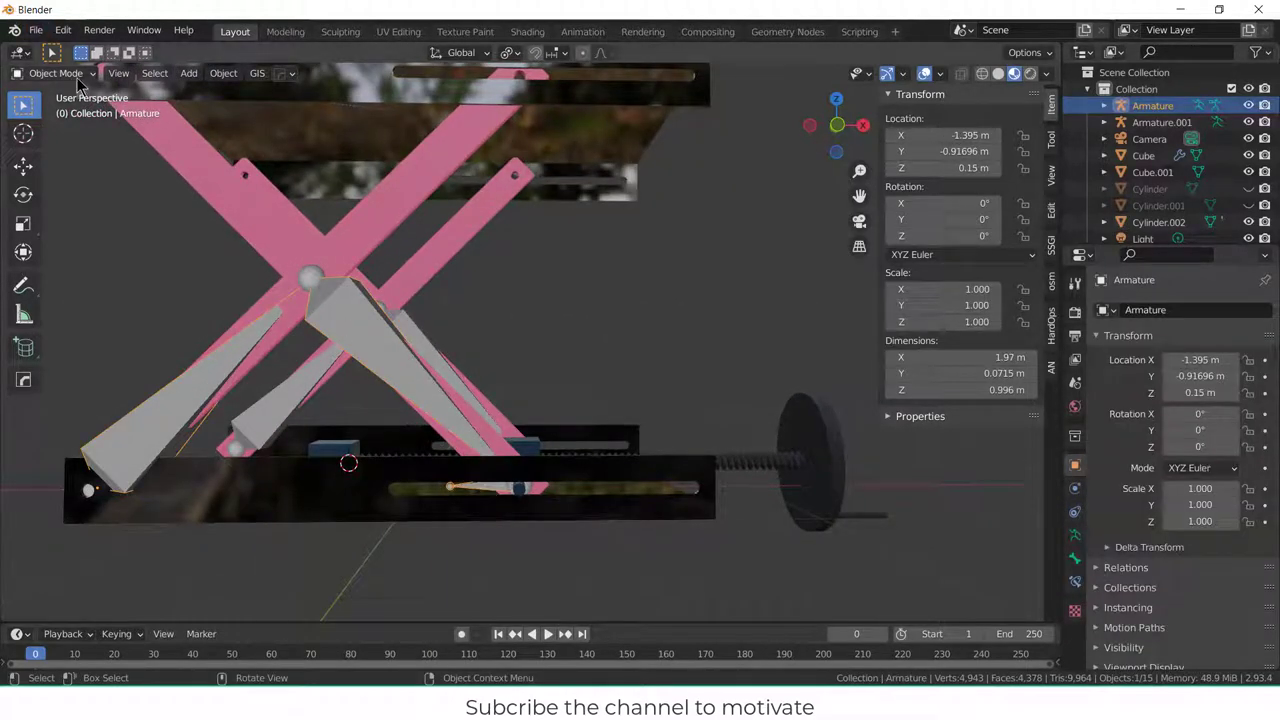
- Put the armature in Pose Mode and set the bone rotation mode to XYZ Euler
click(78, 76)
click(84, 130)
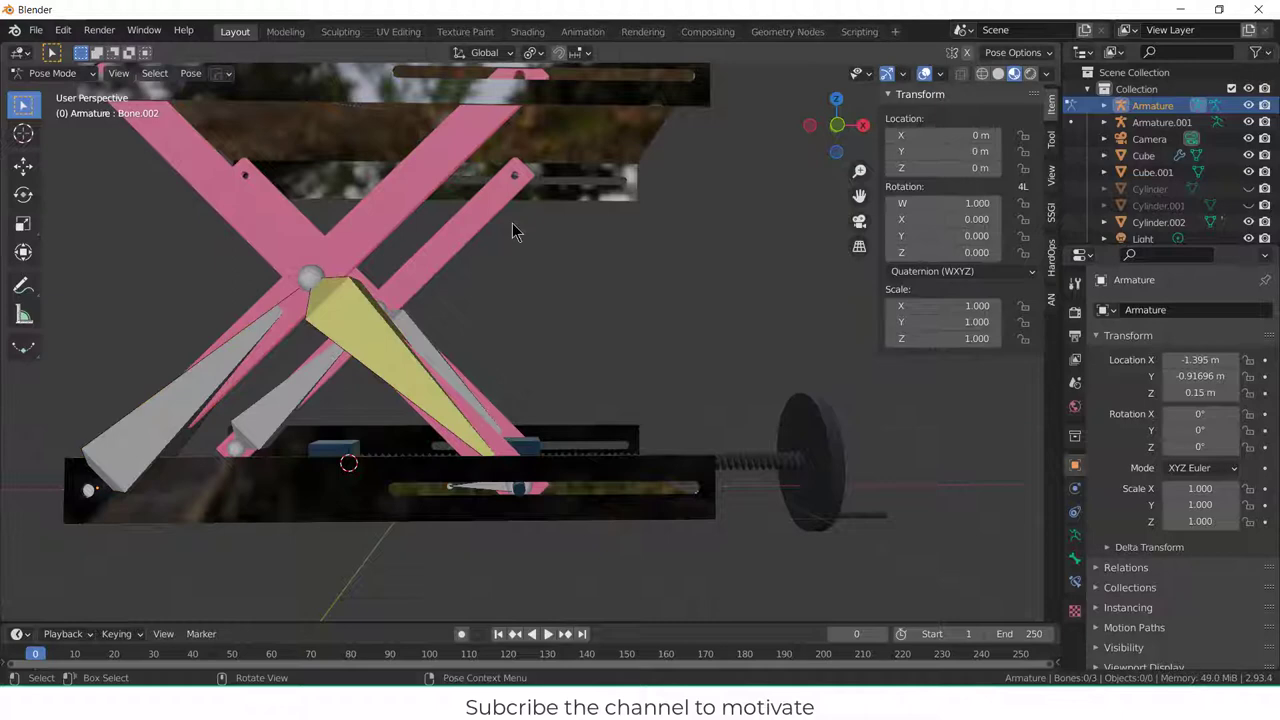
click(950, 271)
click(950, 310)
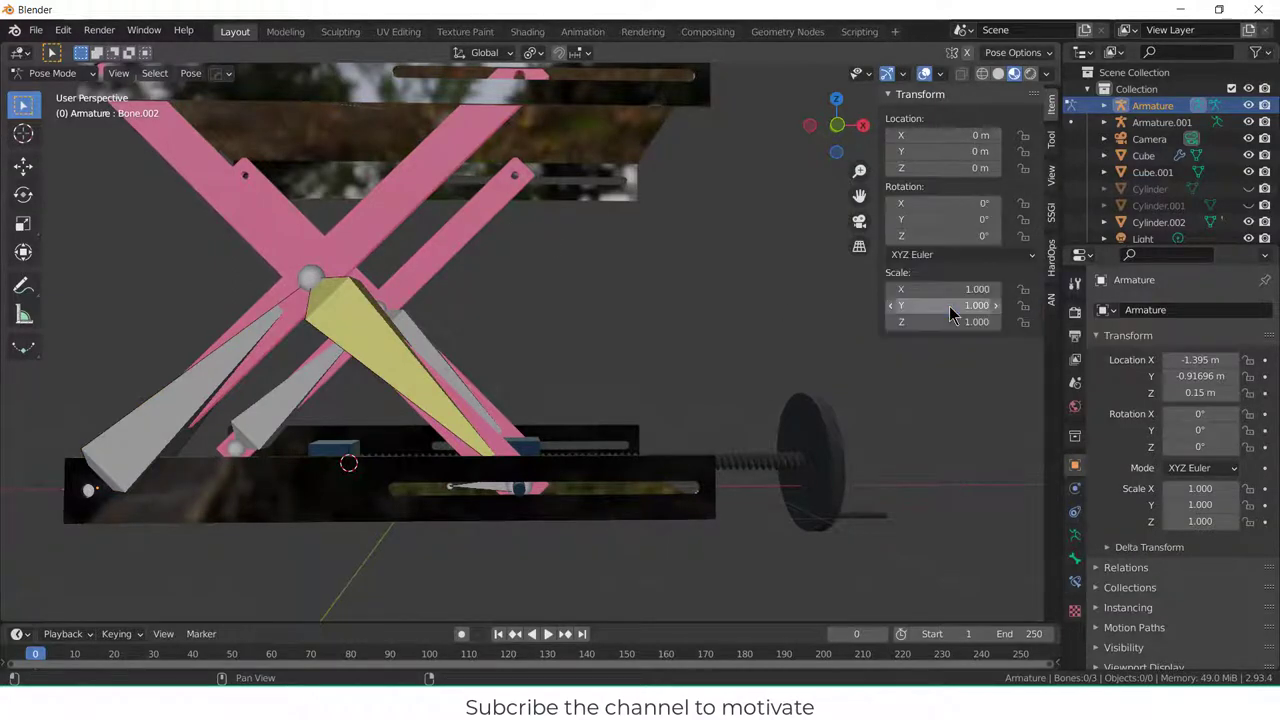
- Enable Axis and In Front in the armature's Viewport Display settings
scroll(1158, 622, down, 1)
click(1160, 620)
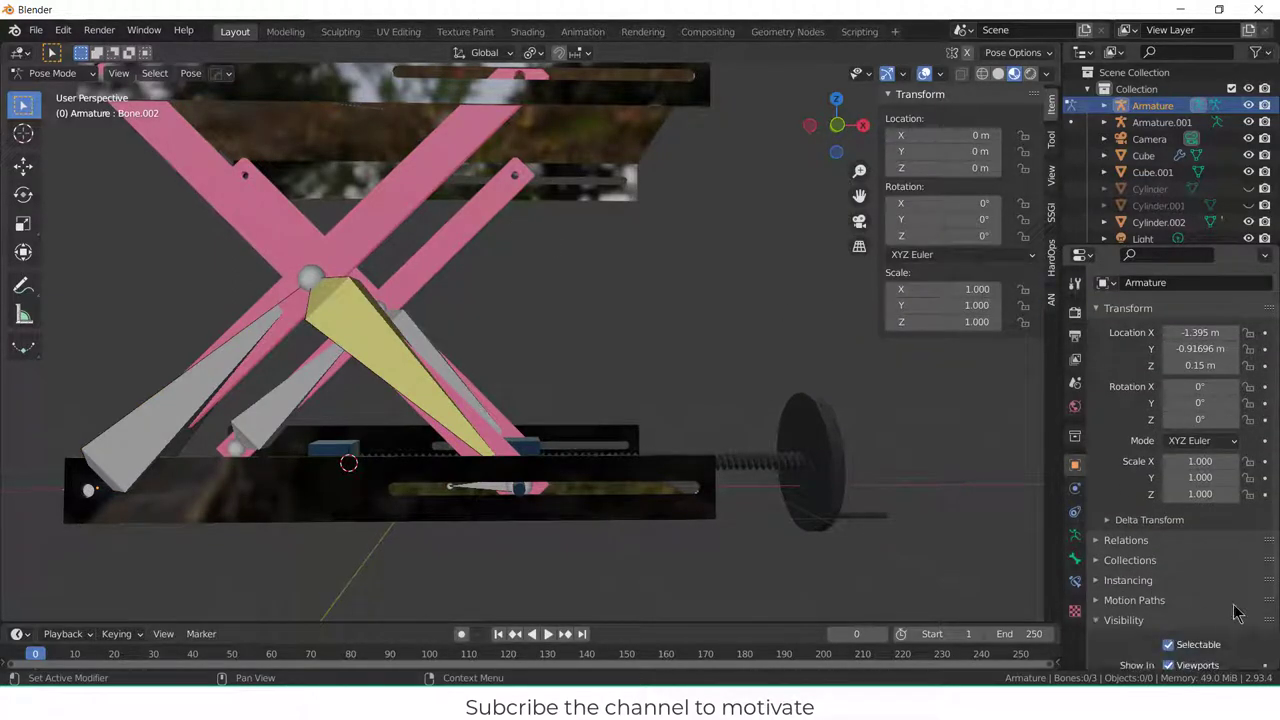
scroll(1238, 612, down, 2)
click(1190, 643)
scroll(1210, 625, down, 3)
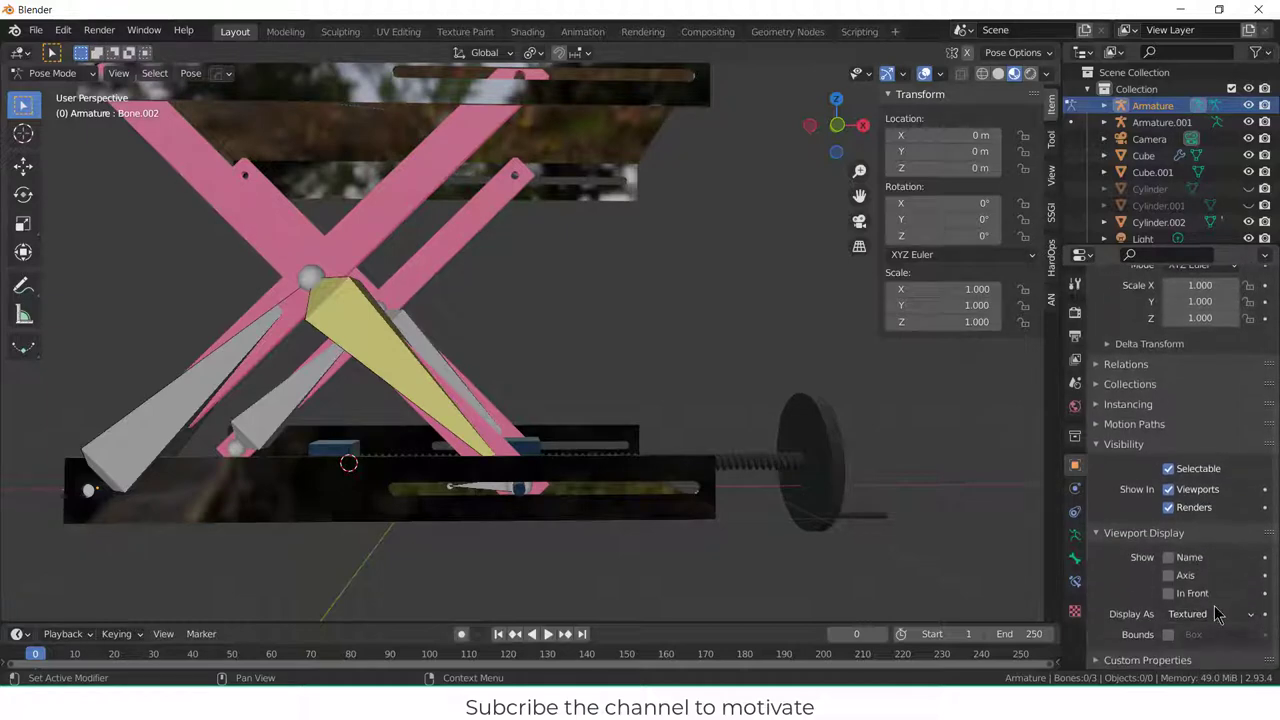
click(1170, 577)
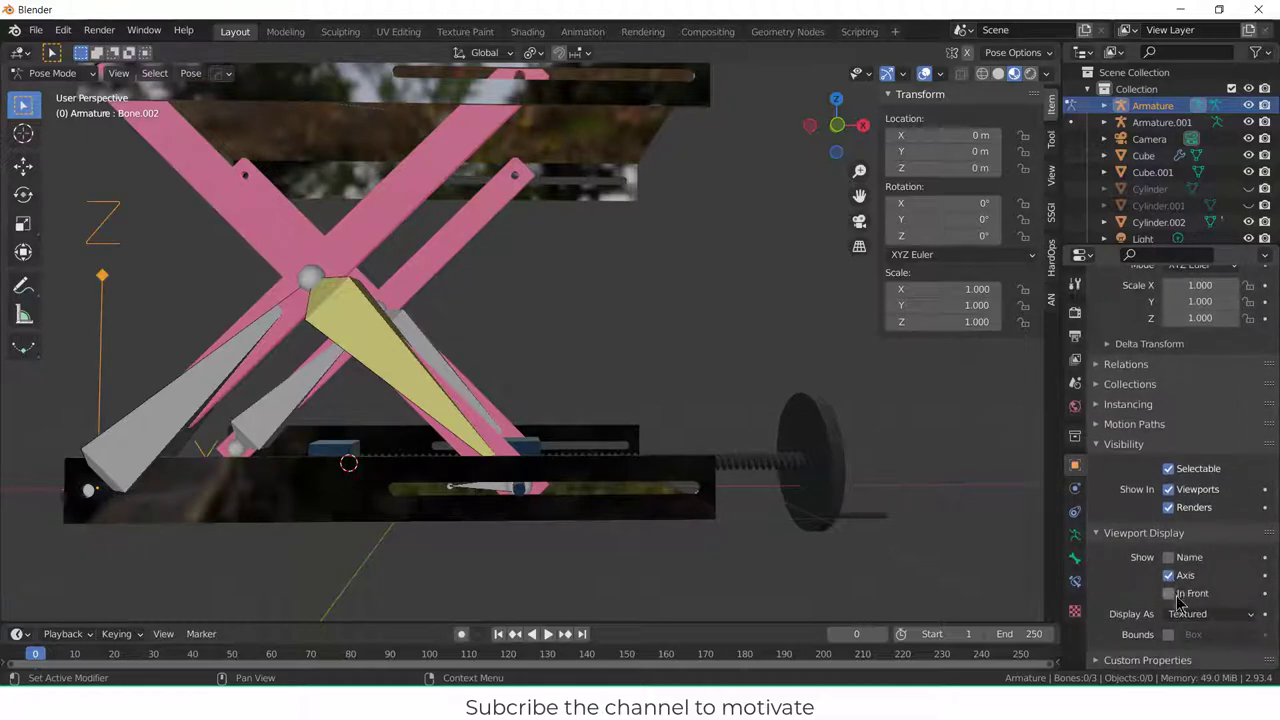
click(1170, 594)
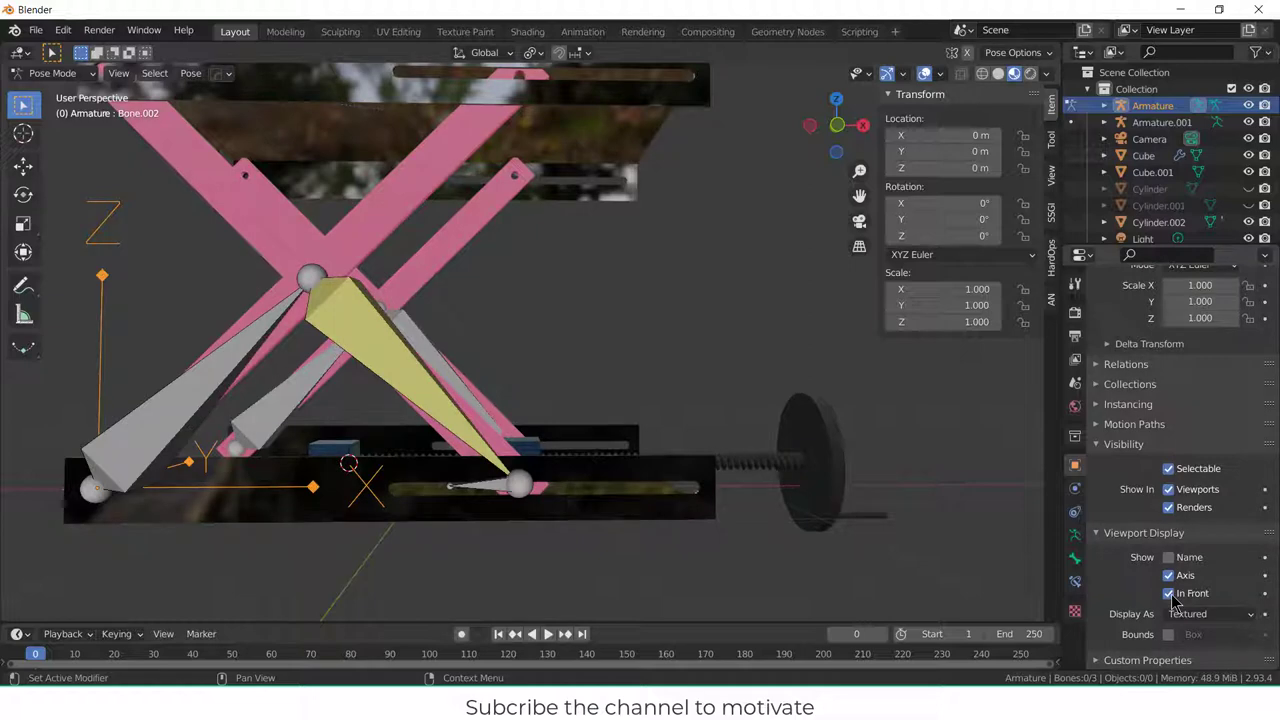
click(1200, 614)
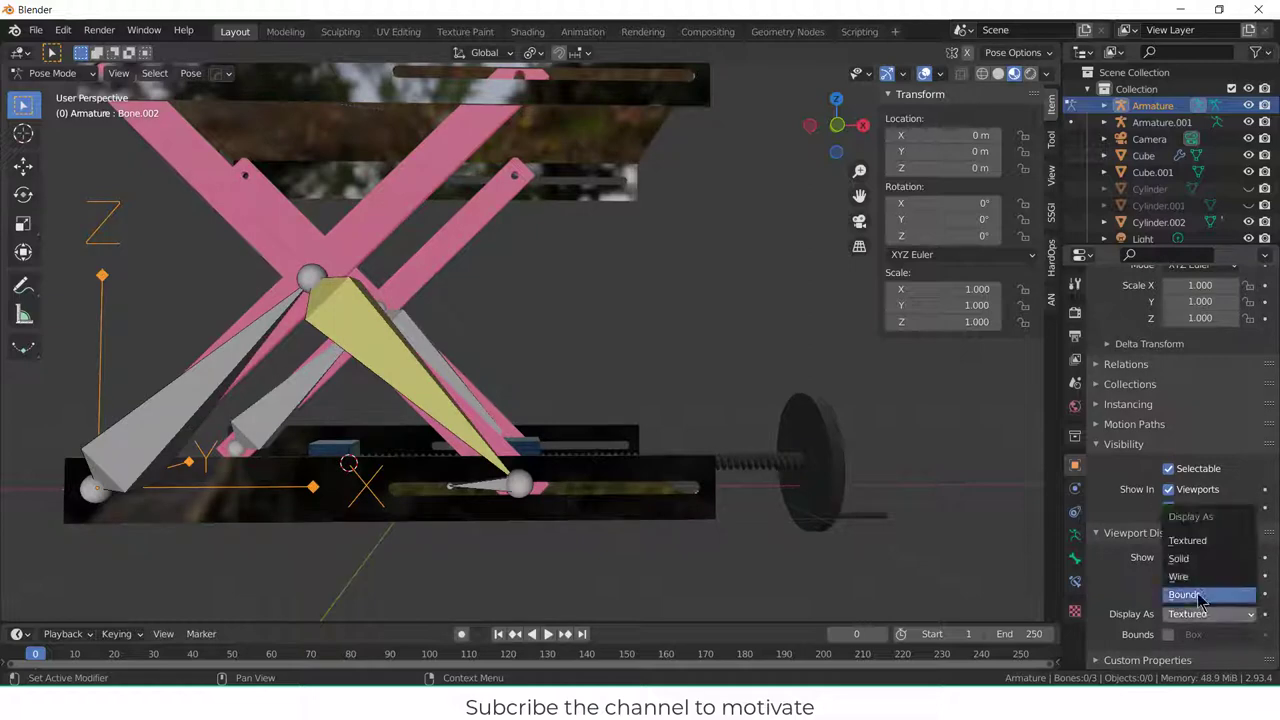
- Keep Textured display and look through the bone's Viewport Display, constraints and Bendy Bones settings
click(1075, 558)
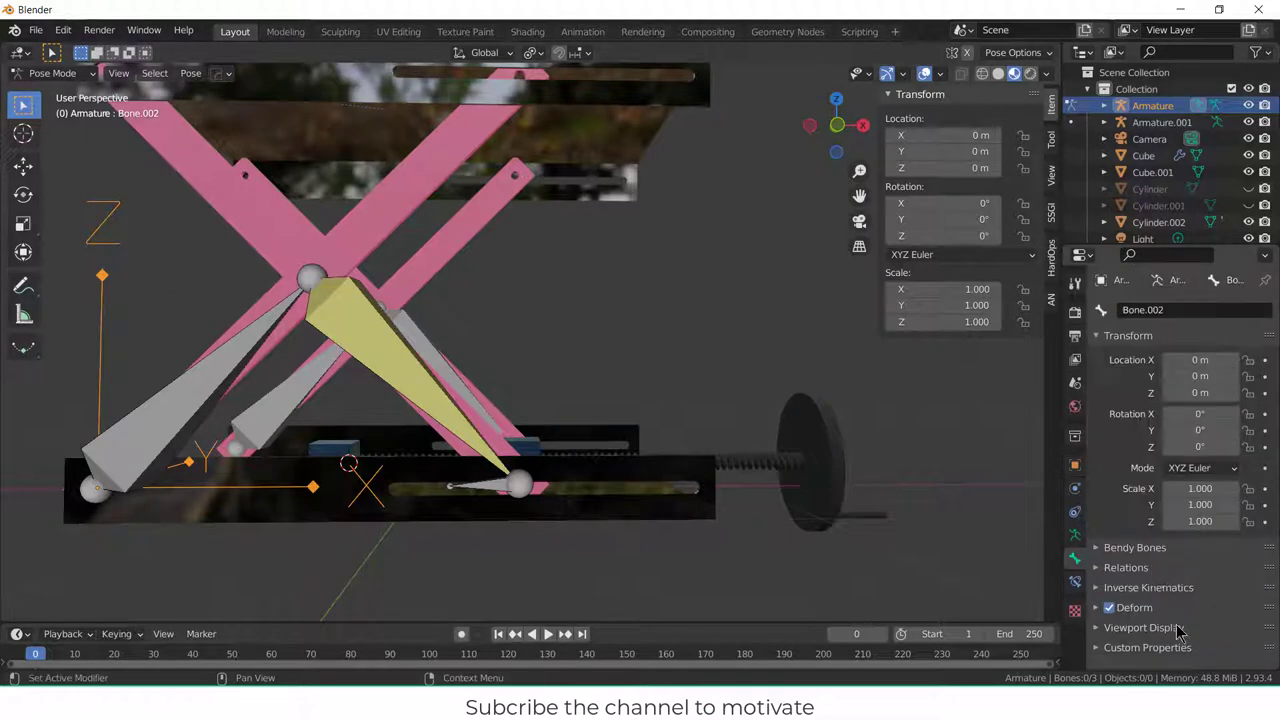
click(1140, 627)
scroll(1180, 610, down, 4)
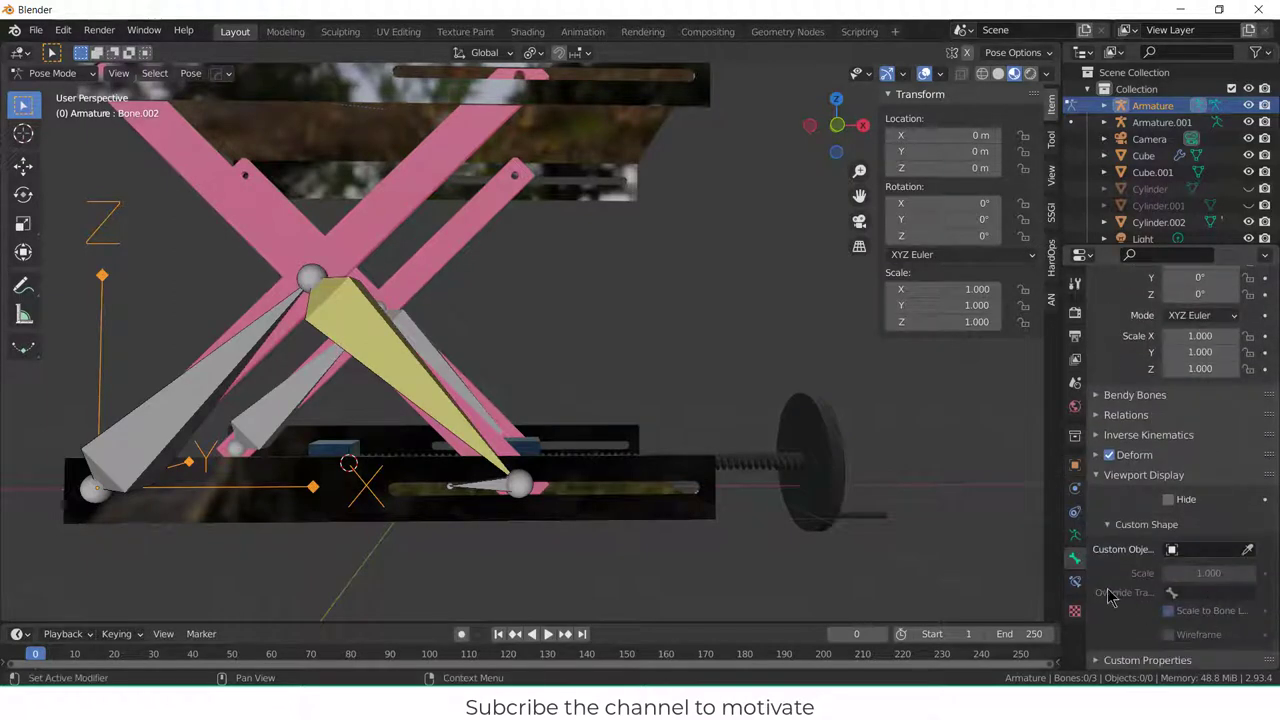
click(1075, 581)
click(1075, 558)
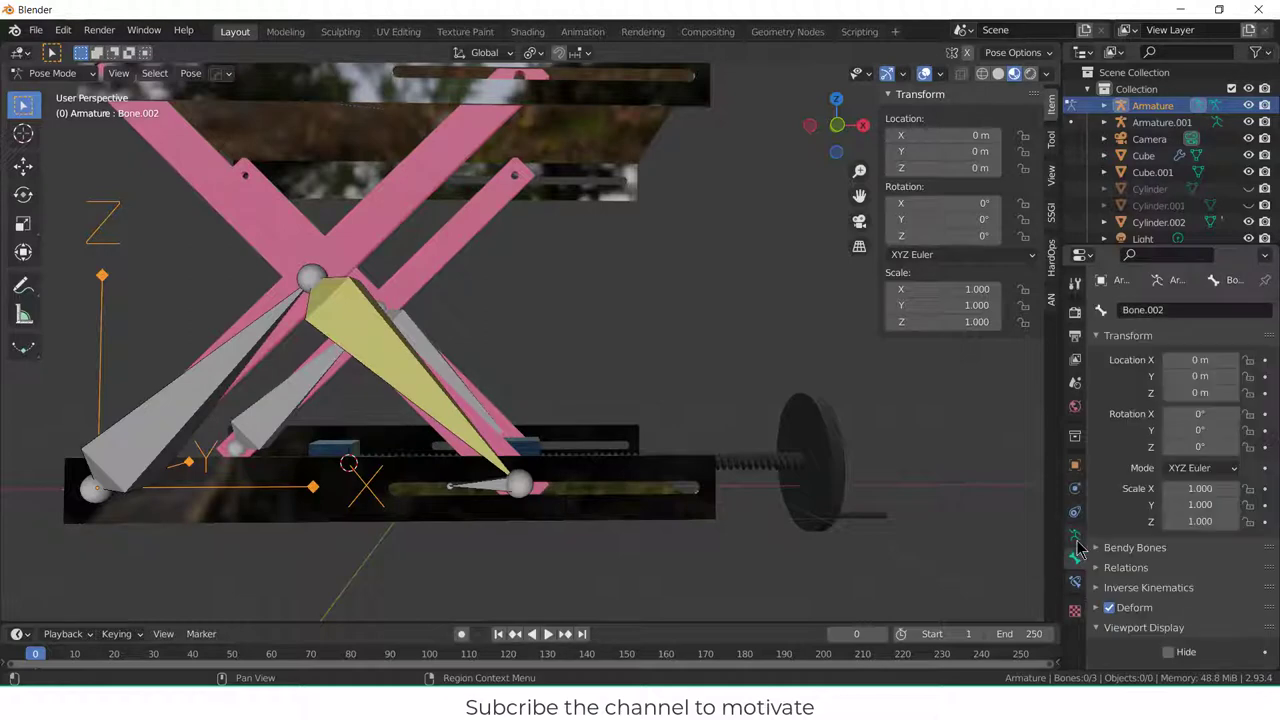
scroll(1170, 590, down, 4)
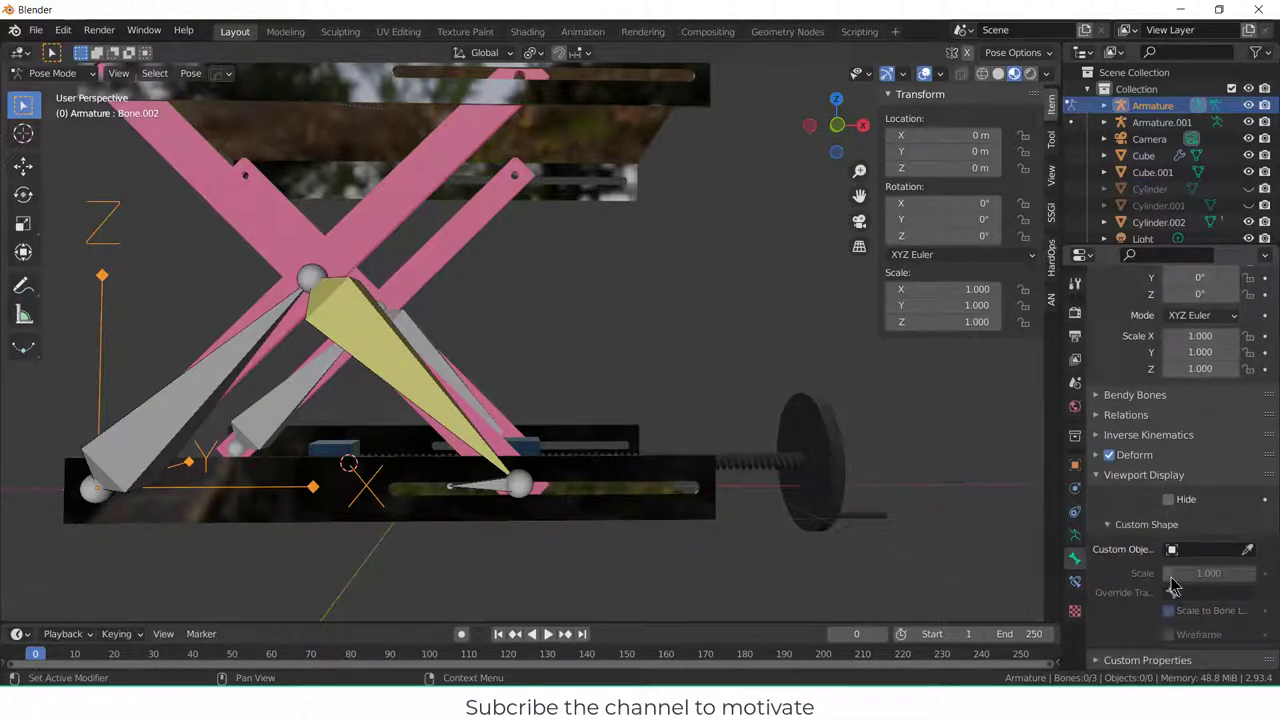
click(1160, 395)
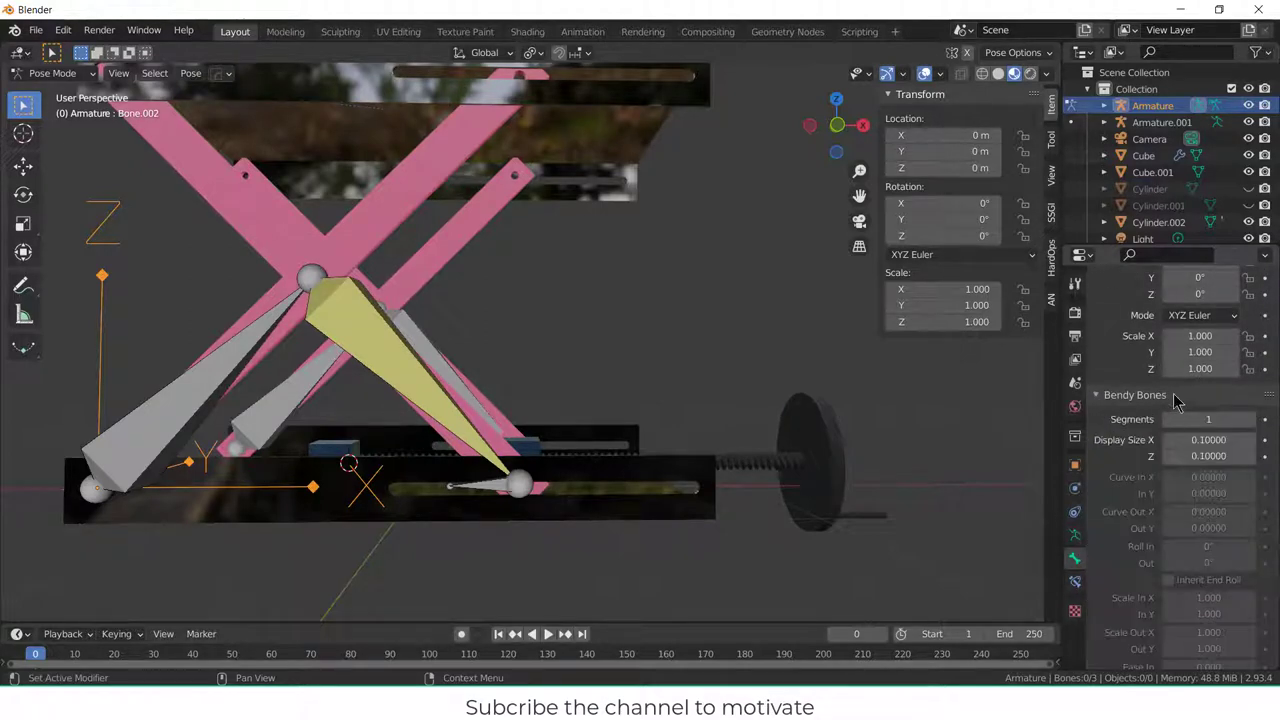
scroll(1150, 467, up, 4)
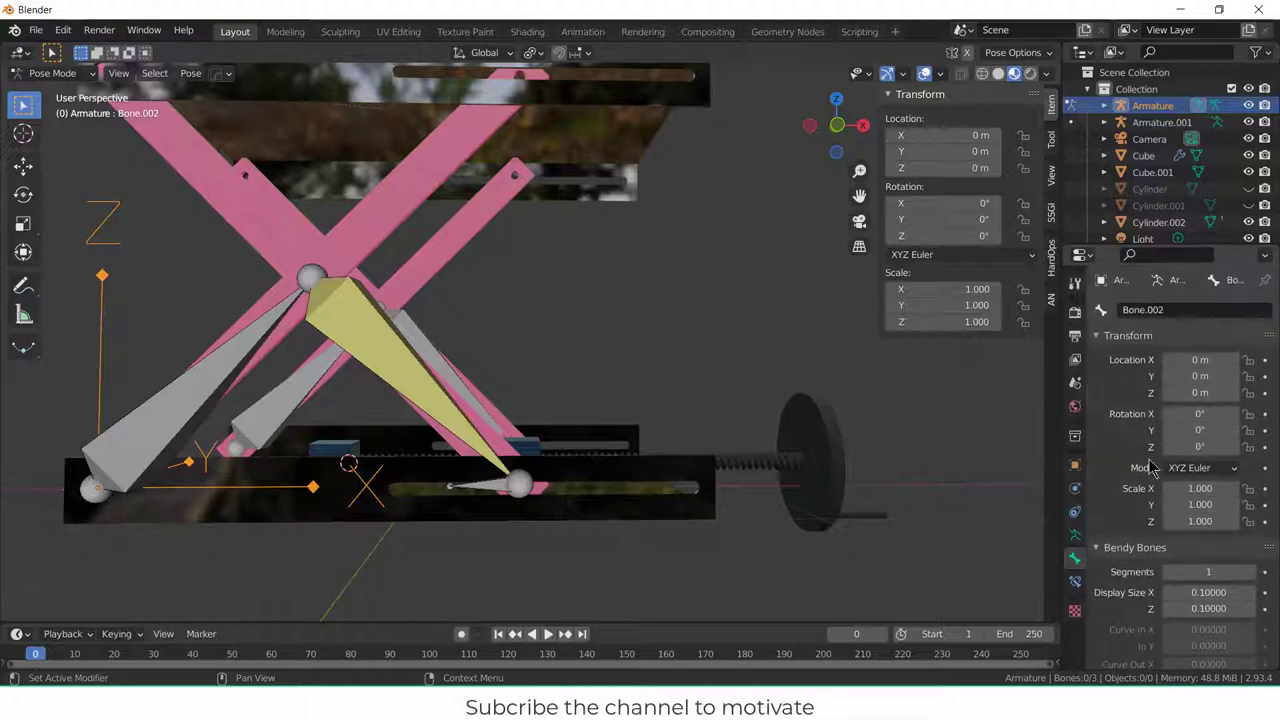
- In the armature data Viewport Display, show bone axes with Axes Position 1.0
click(1075, 535)
click(1188, 543)
scroll(1195, 555, down, 1)
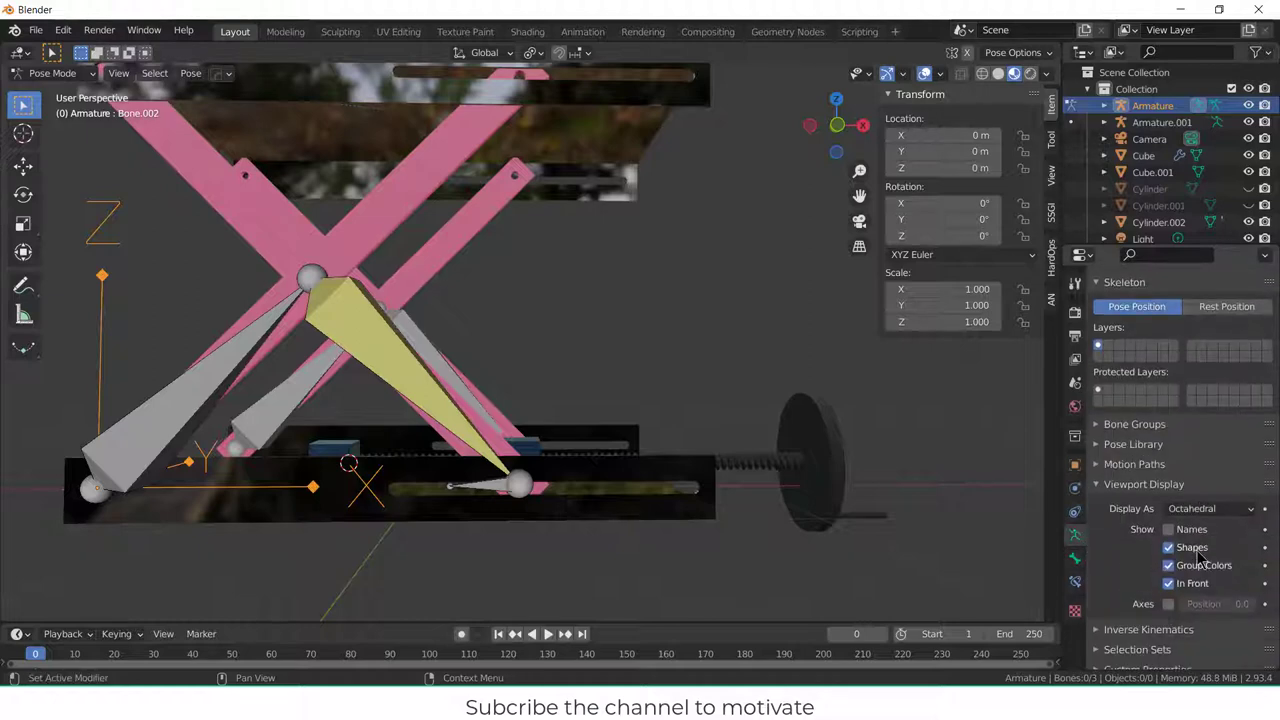
click(1169, 605)
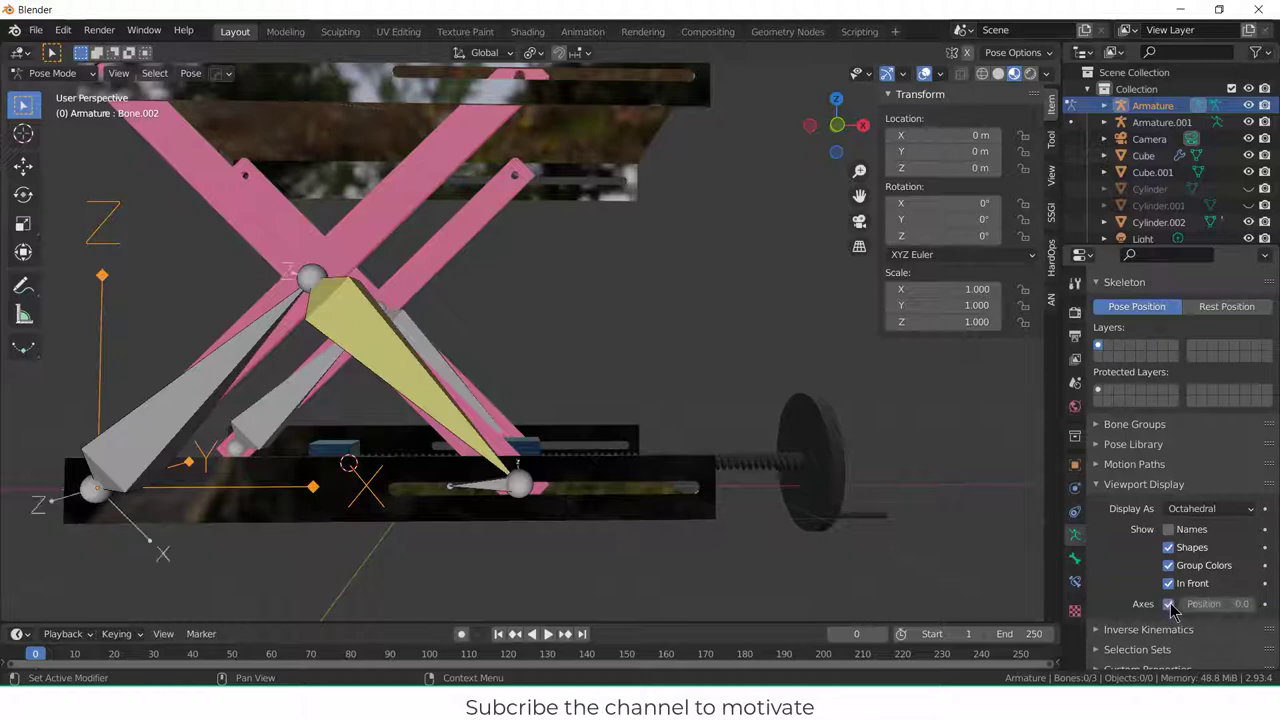
scroll(495, 490, up, 2)
scroll(515, 500, up, 5)
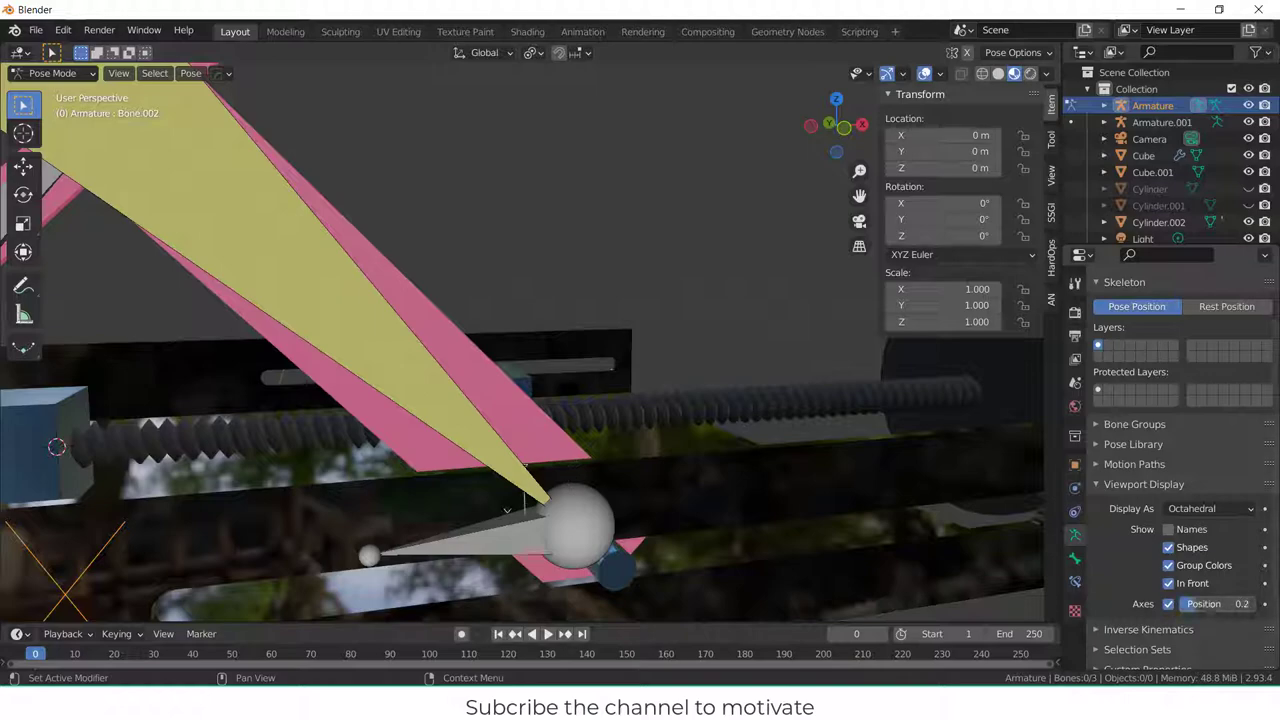
drag(1200, 605, 1258, 605)
- Orbit and zoom the view, then select the crank wheel Cylinder.002
middle_drag(330, 470, 220, 531)
scroll(222, 530, up, 3)
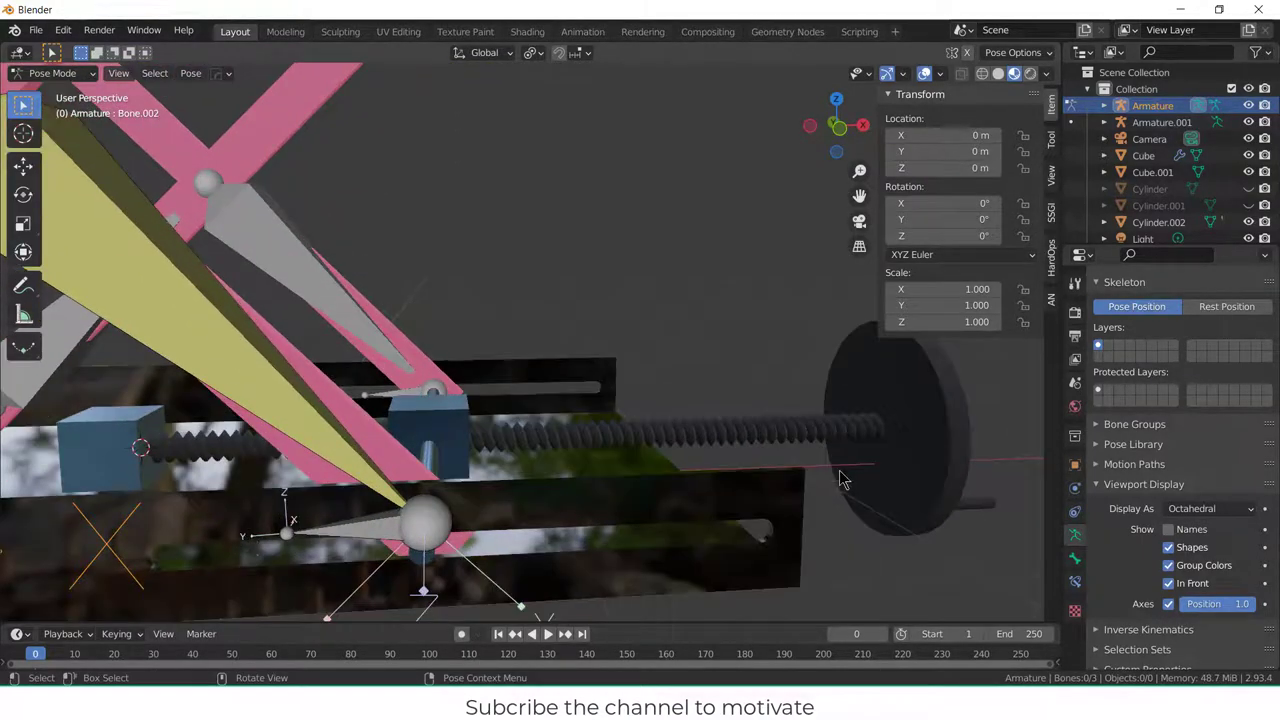
click(908, 438)
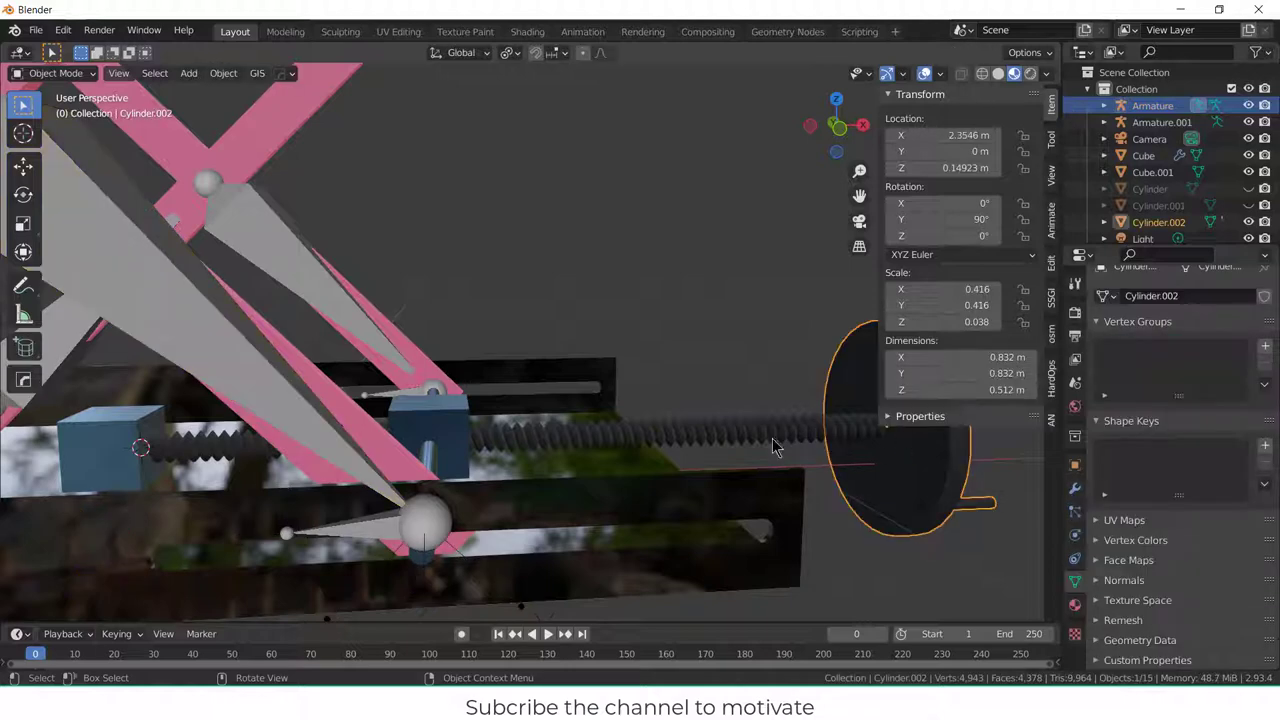
click(406, 528)
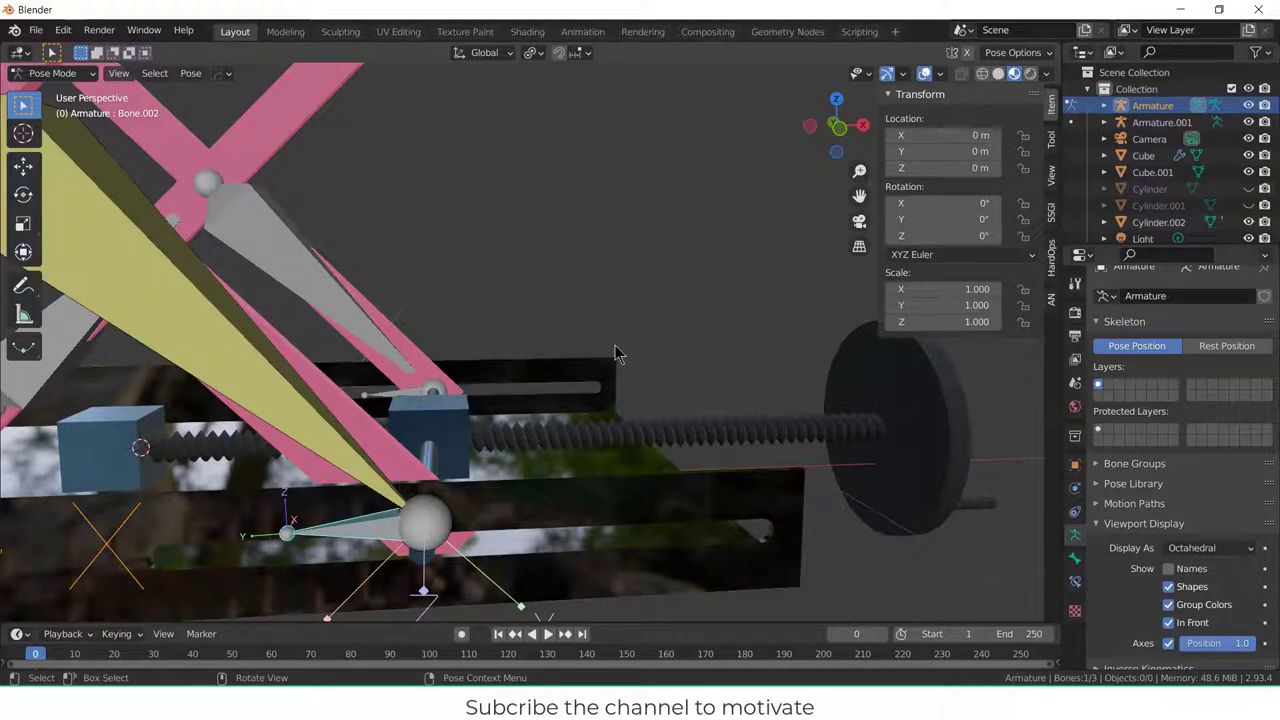
scroll(646, 316, down, 4)
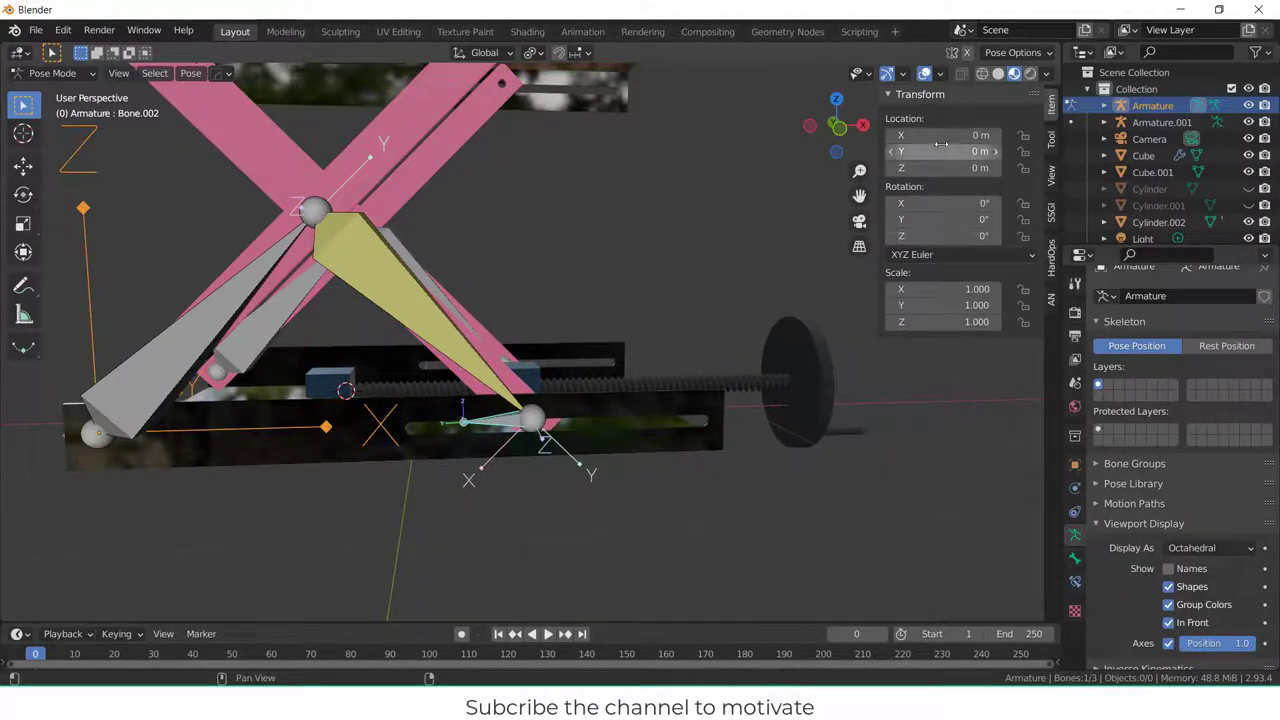
click(800, 354)
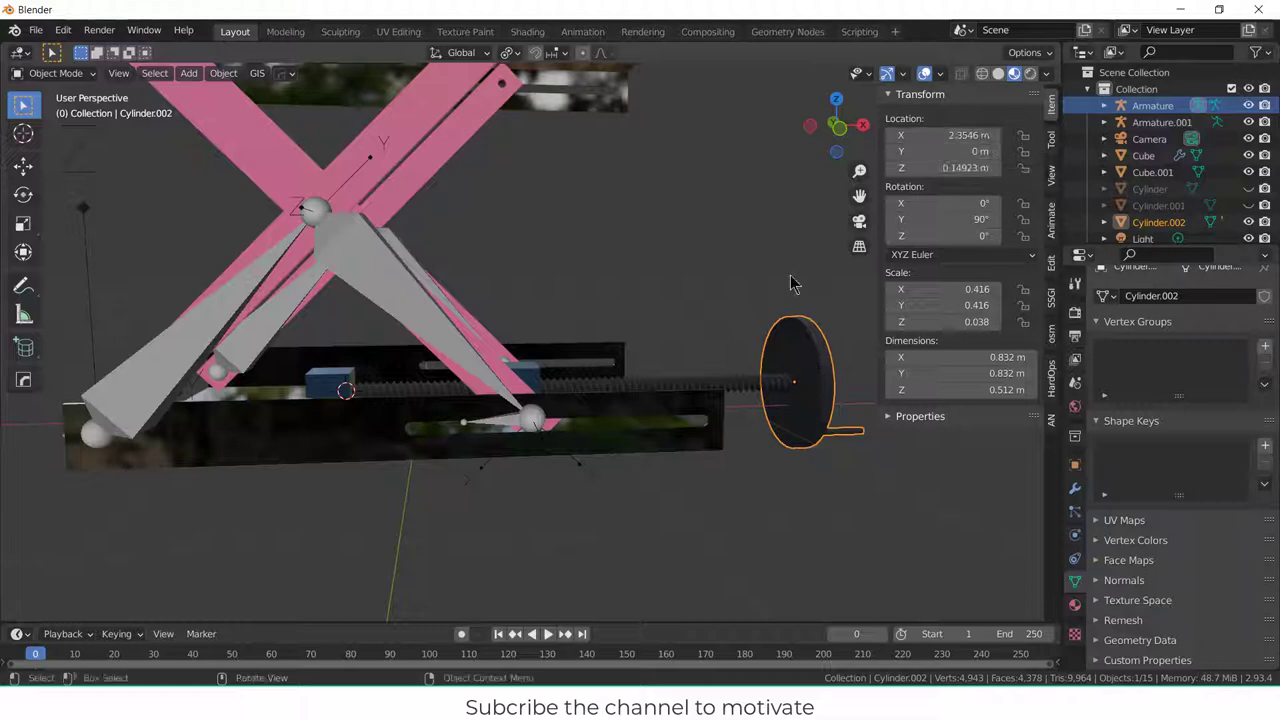
- Apply all transforms to Cylinder.002 and copy its X location as a new driver
key(ctrl+a)
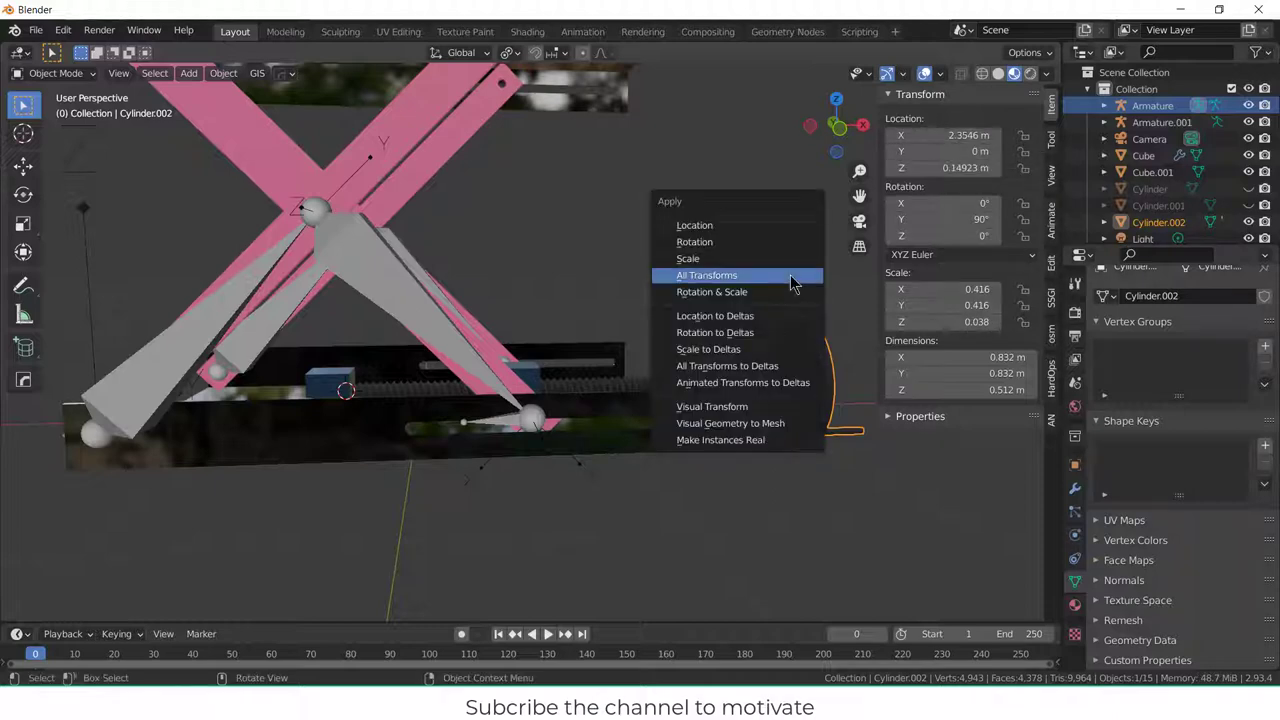
click(790, 275)
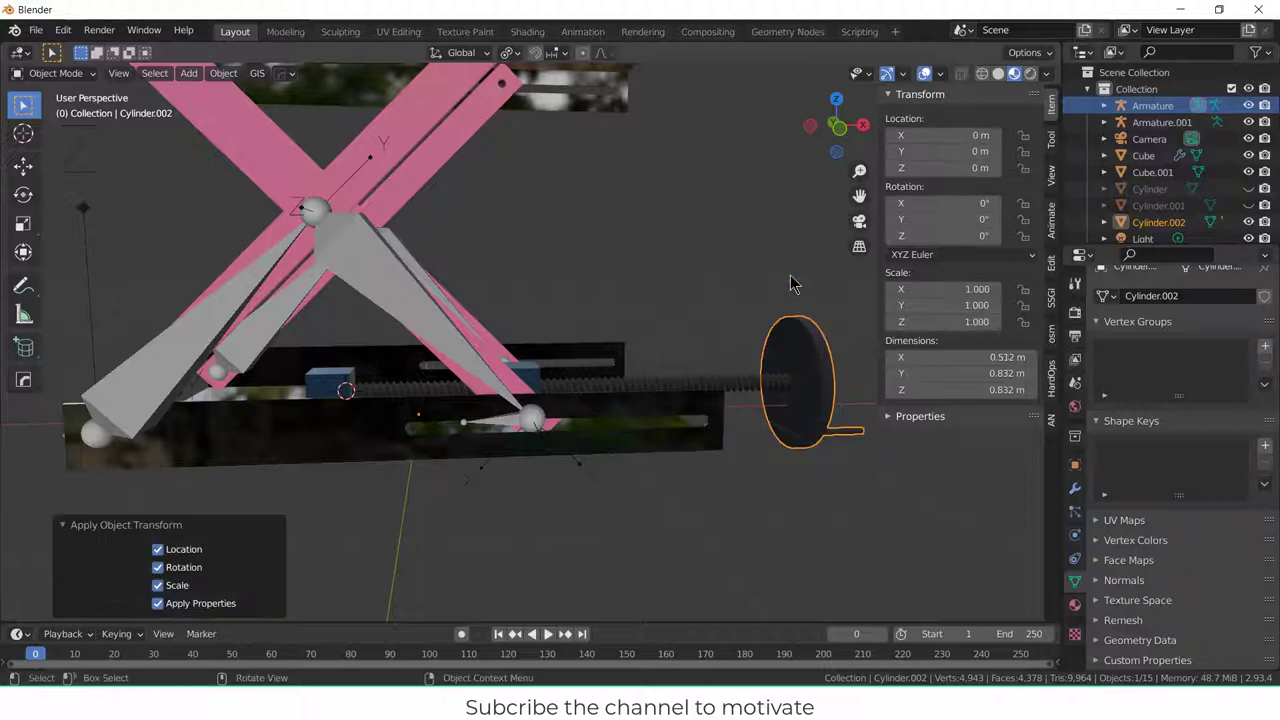
right_click(967, 131)
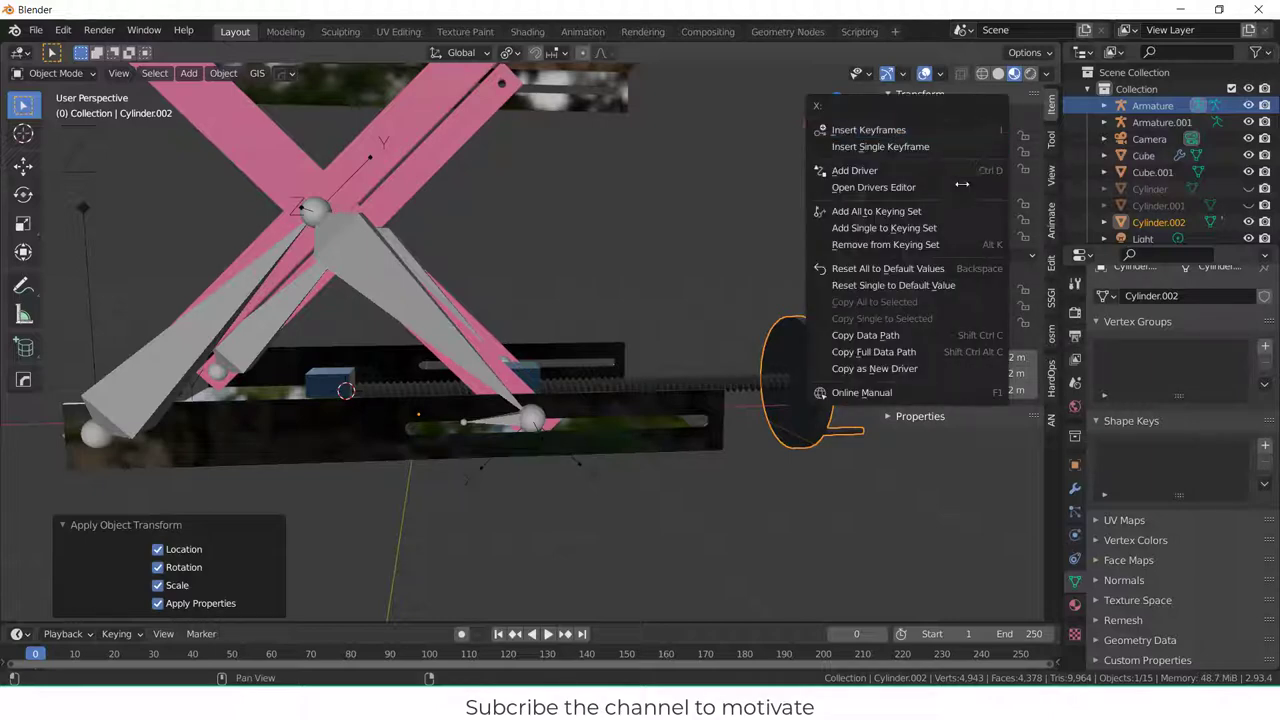
click(907, 369)
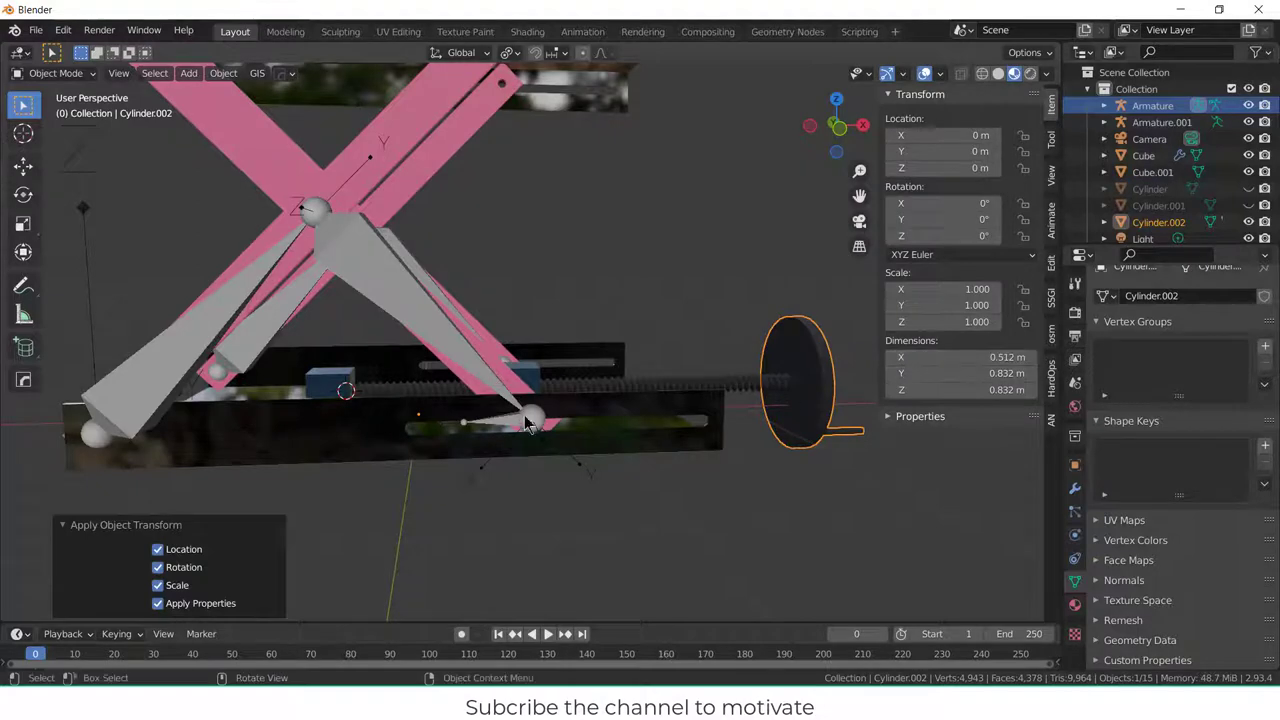
- Reset Bone.002's Y location to 0 m and paste the copied driver onto it
click(489, 429)
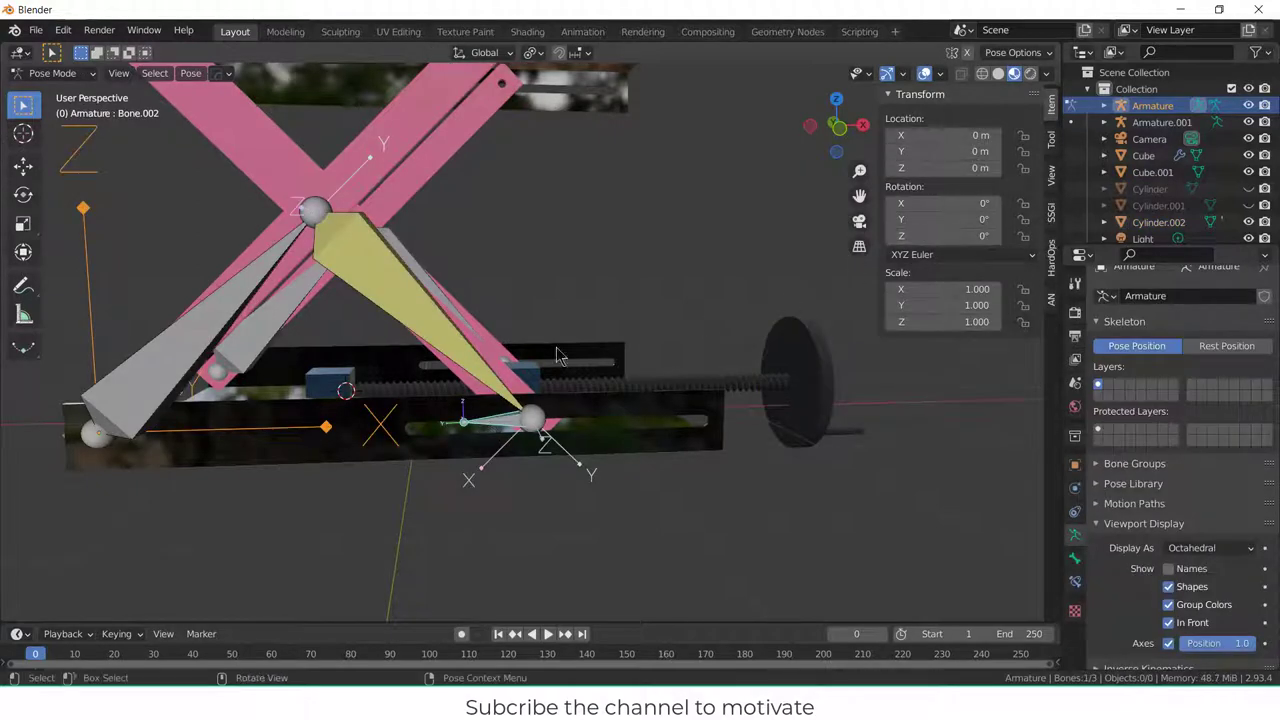
mouse_move(955, 151)
mouse_down()
mouse_move(920, 151)
mouse_move(944, 151)
mouse_up()
click(944, 151)
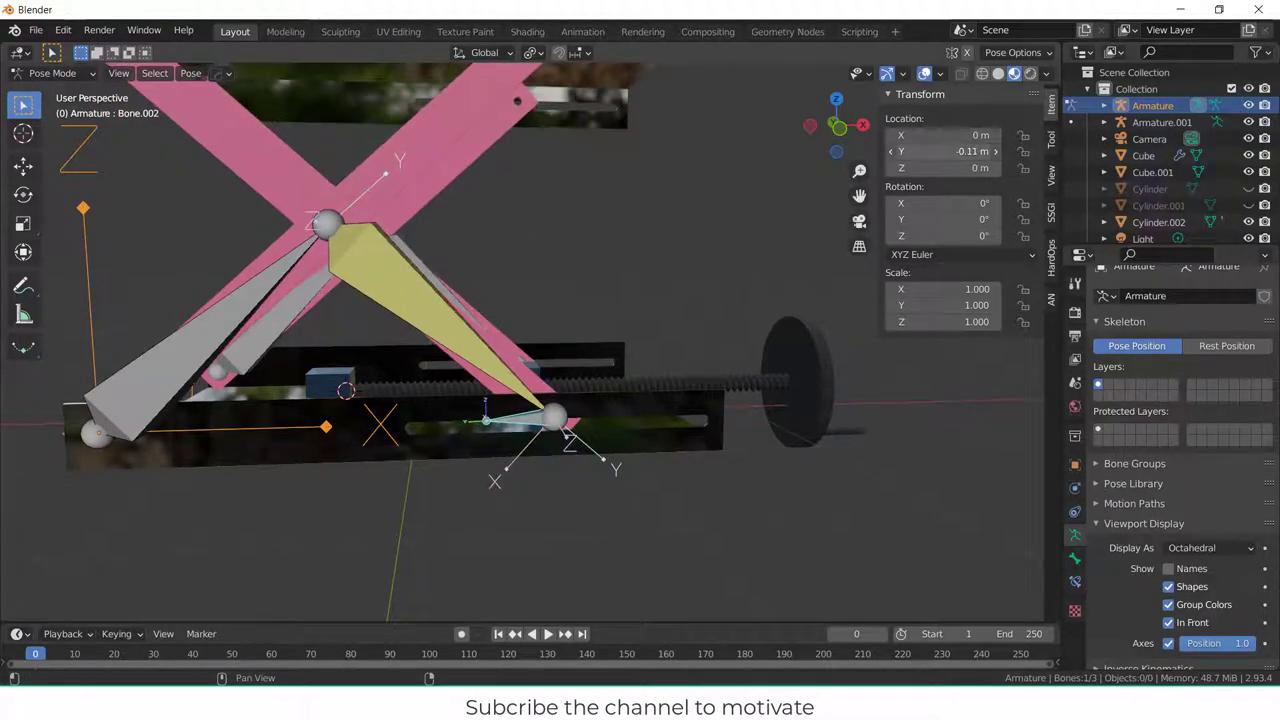
text(0)
key(Return)
right_click(958, 151)
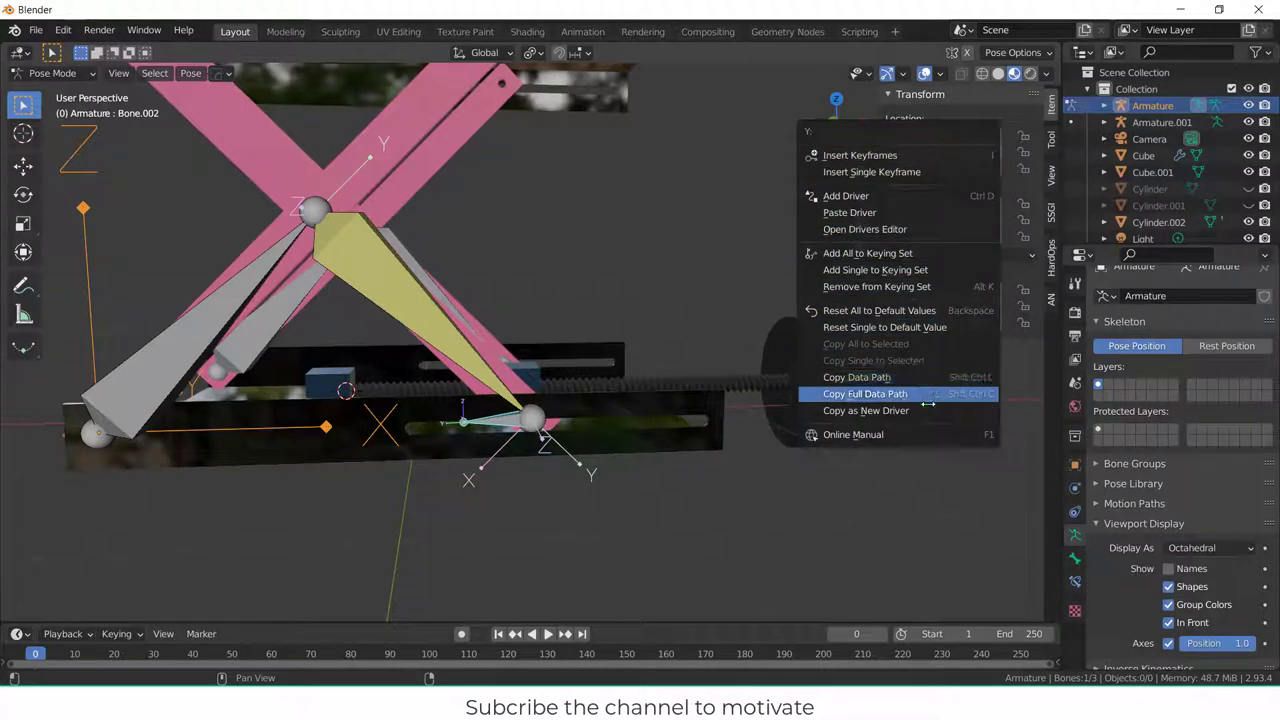
click(904, 212)
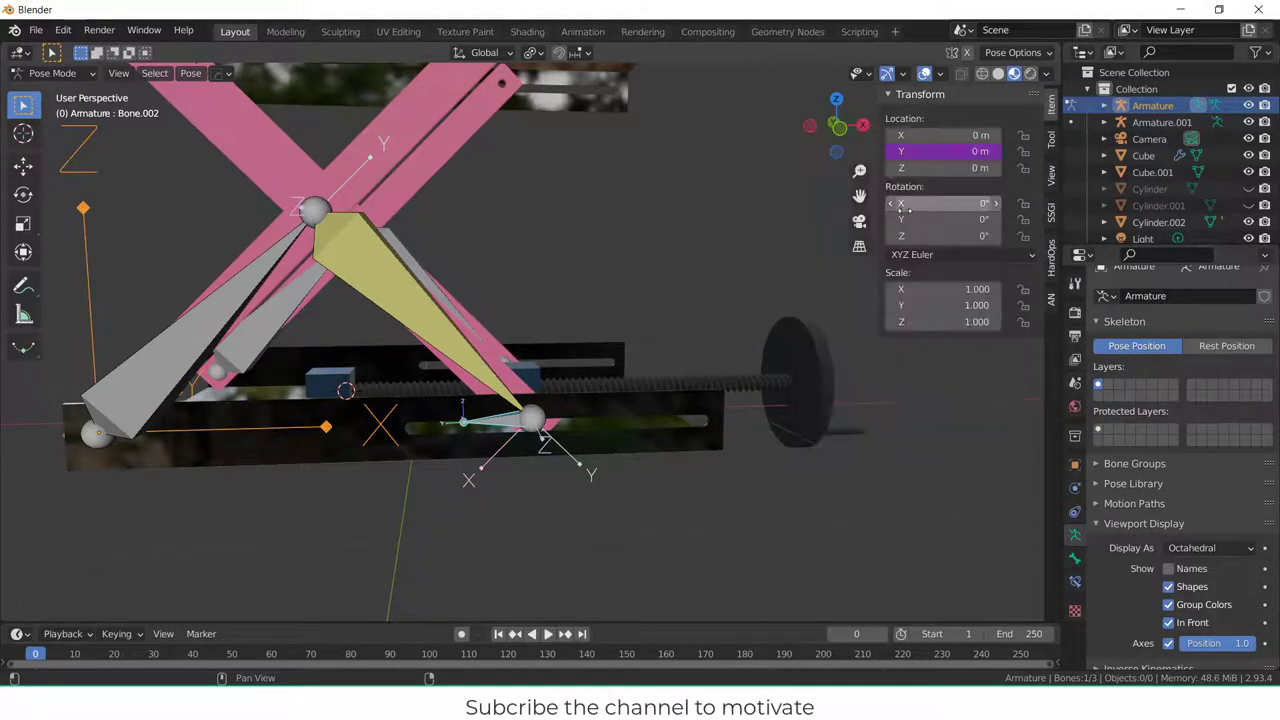
click(829, 349)
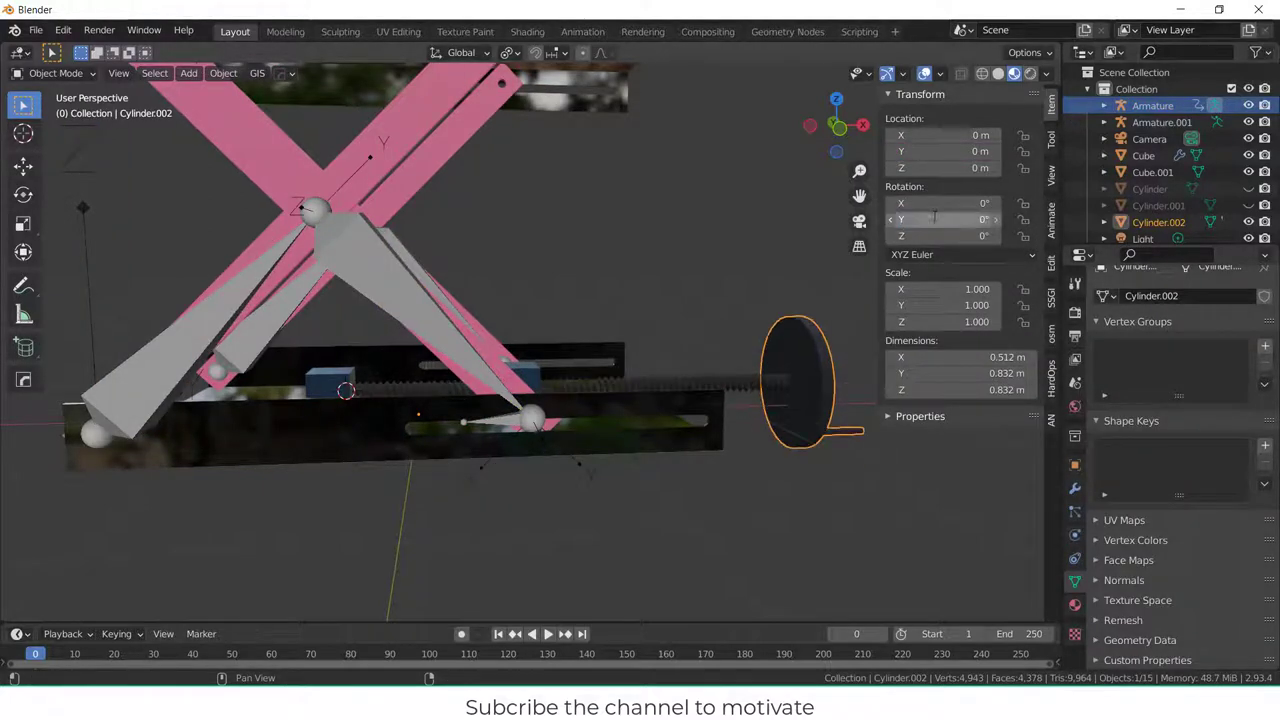
- Try turning the crank wheel around X, then reset its X rotation to 0°
drag(946, 207, 920, 207)
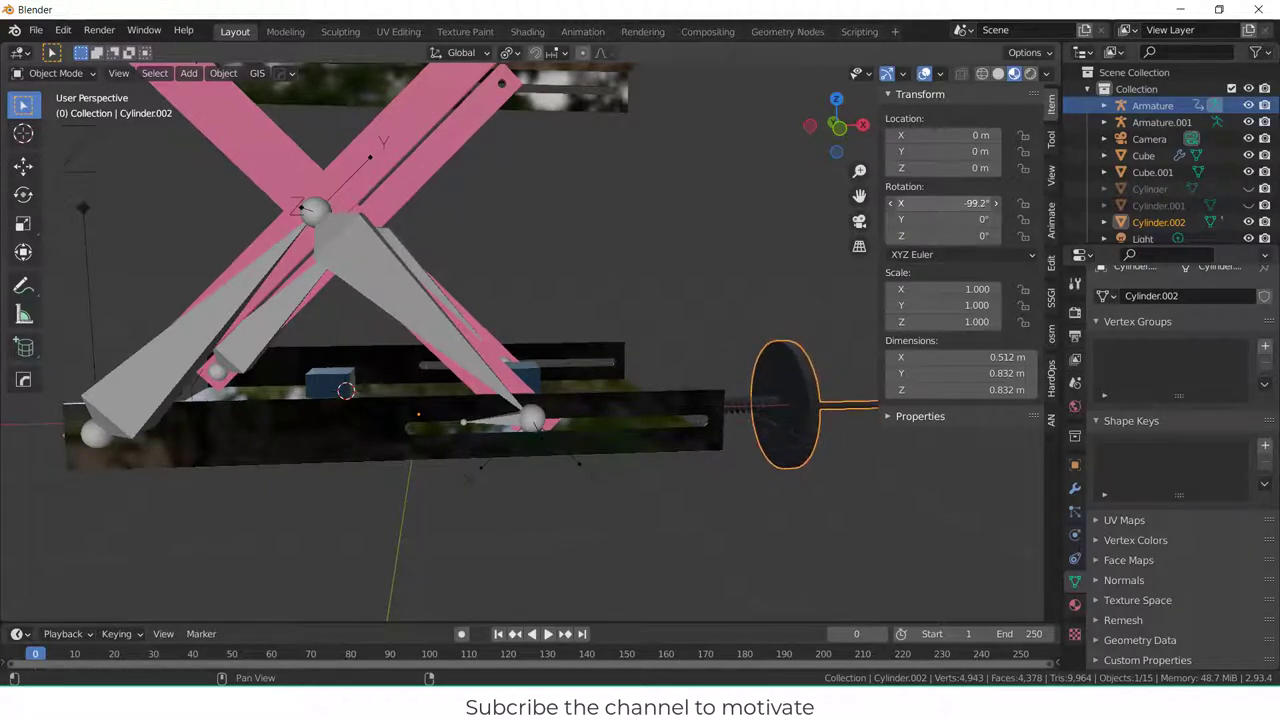
click(940, 203)
text(0)
key(Return)
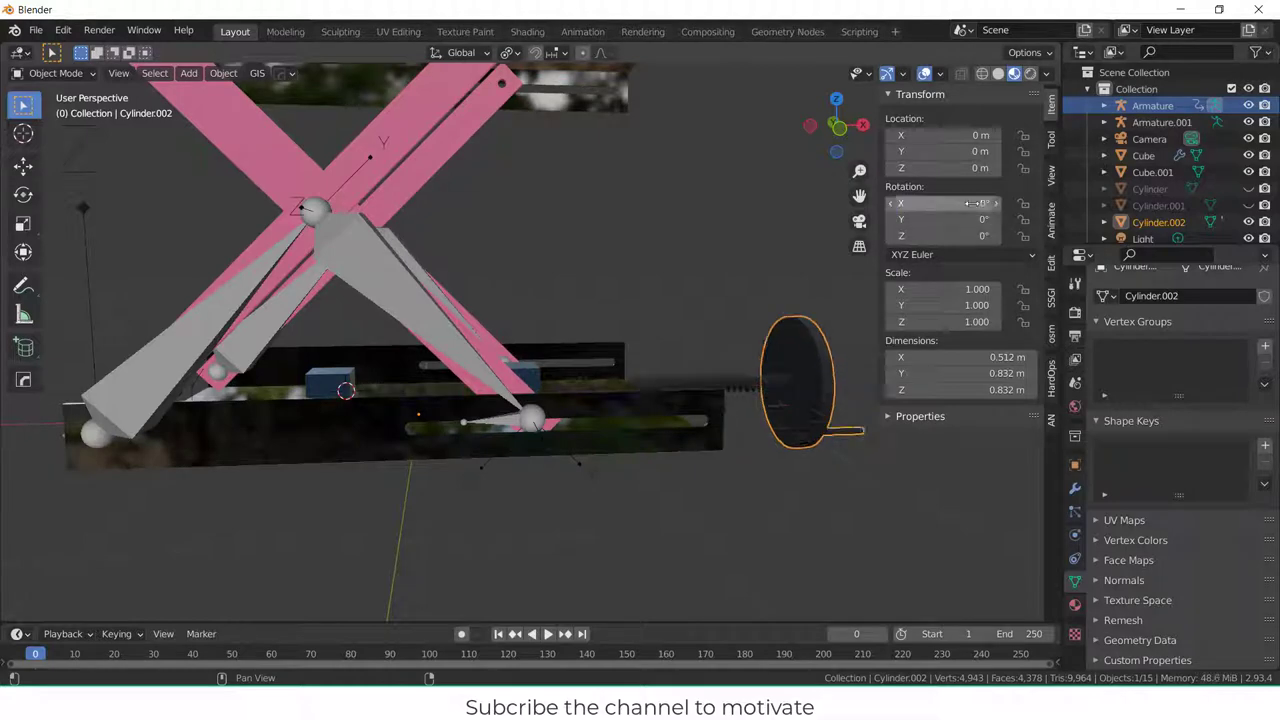
- Snap the 3D cursor to the selected crank wheel
mouse_move(711, 306)
middle_down()
mouse_move(676, 341)
mouse_move(700, 329)
middle_up()
click(676, 341)
click(850, 292)
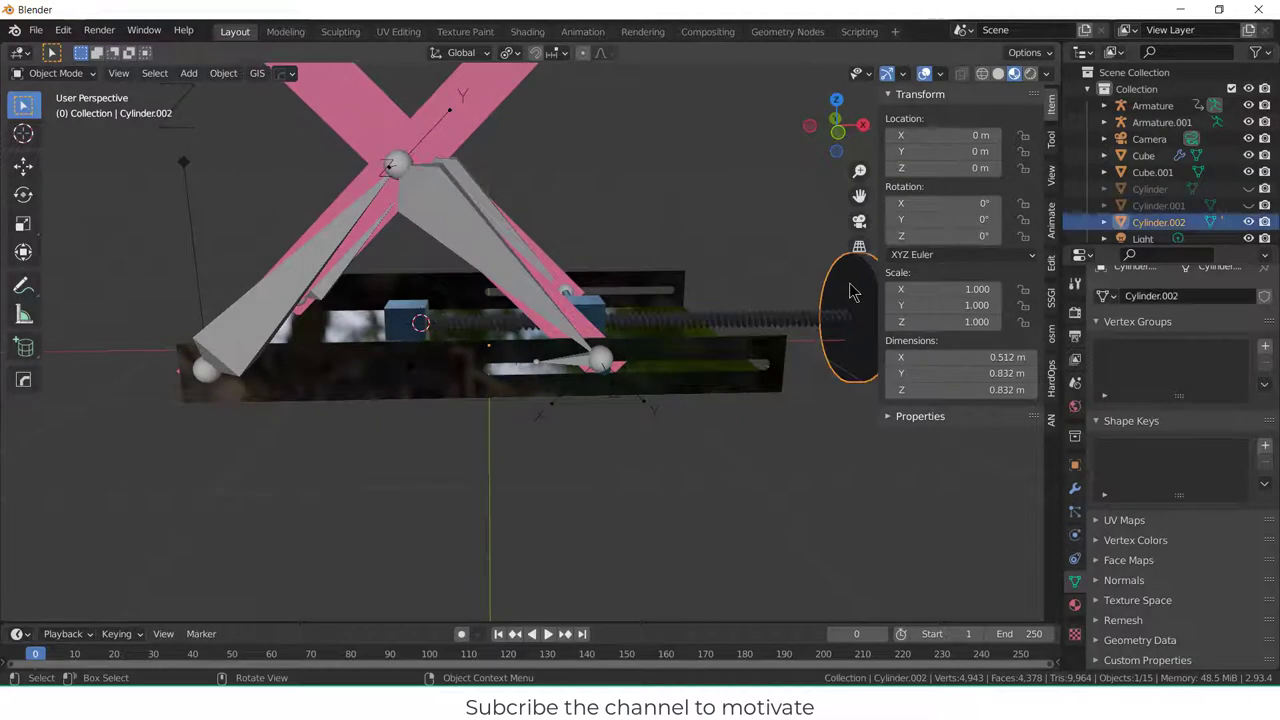
middle_drag(817, 329, 694, 363)
key(shift+s)
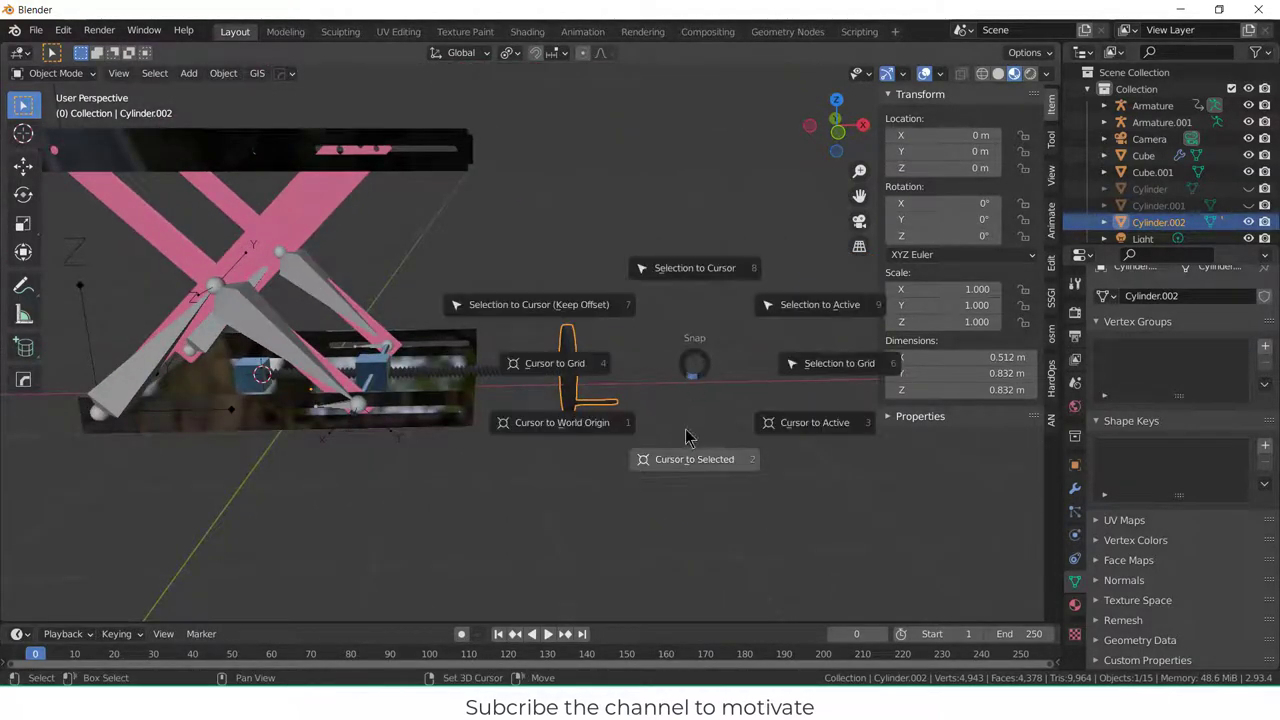
click(703, 474)
- Set the wheel's origin to the 3D cursor, then to its geometry centre
middle_drag(560, 409, 583, 373)
scroll(588, 374, up, 3)
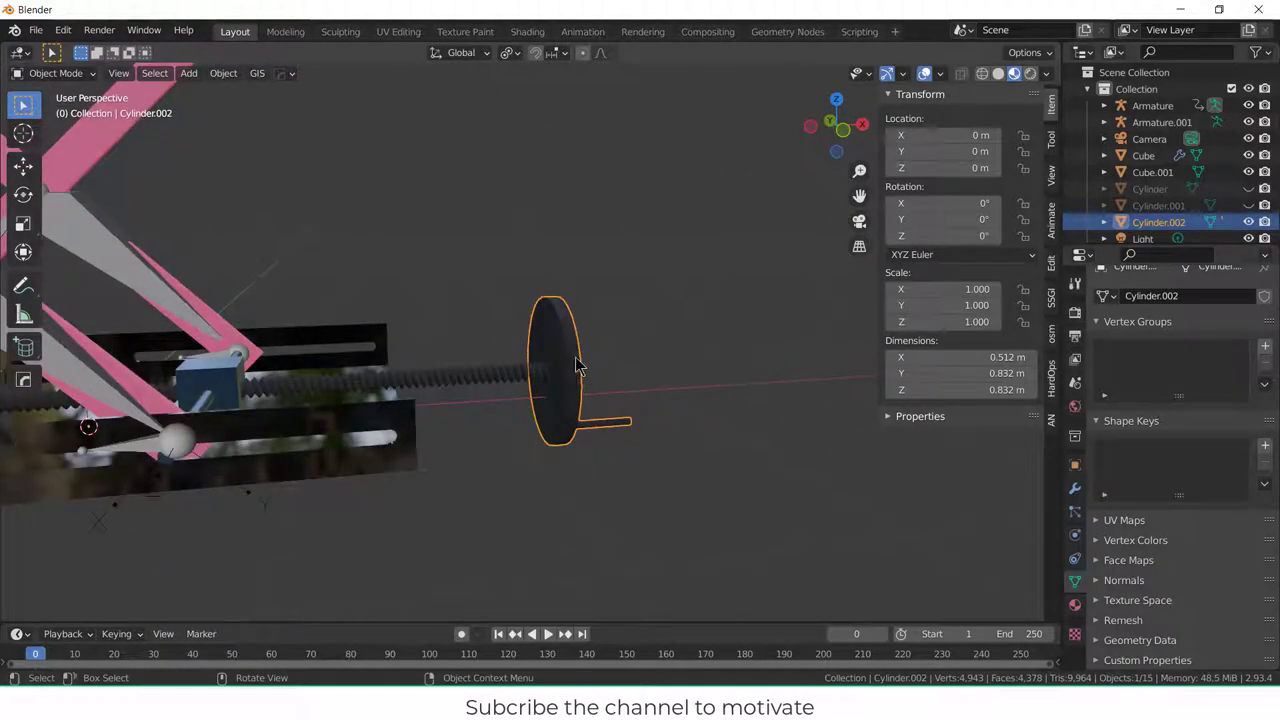
click(223, 73)
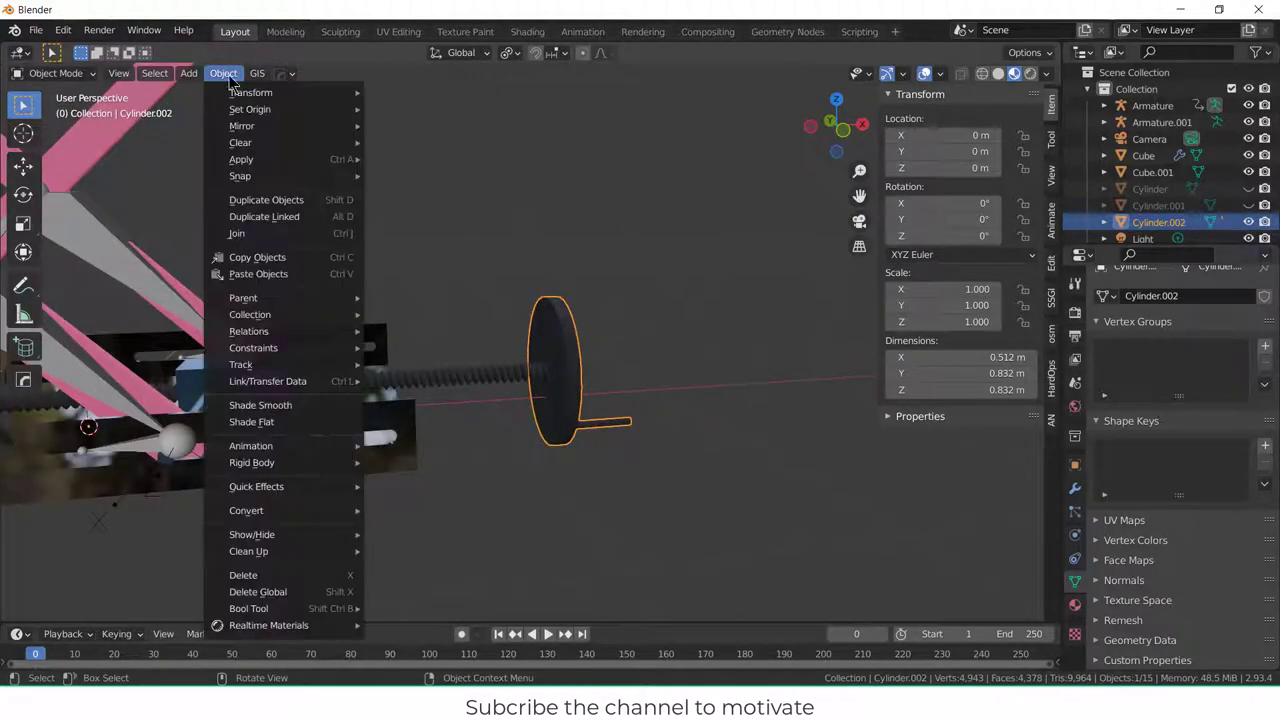
mouse_move(252, 109)
click(410, 145)
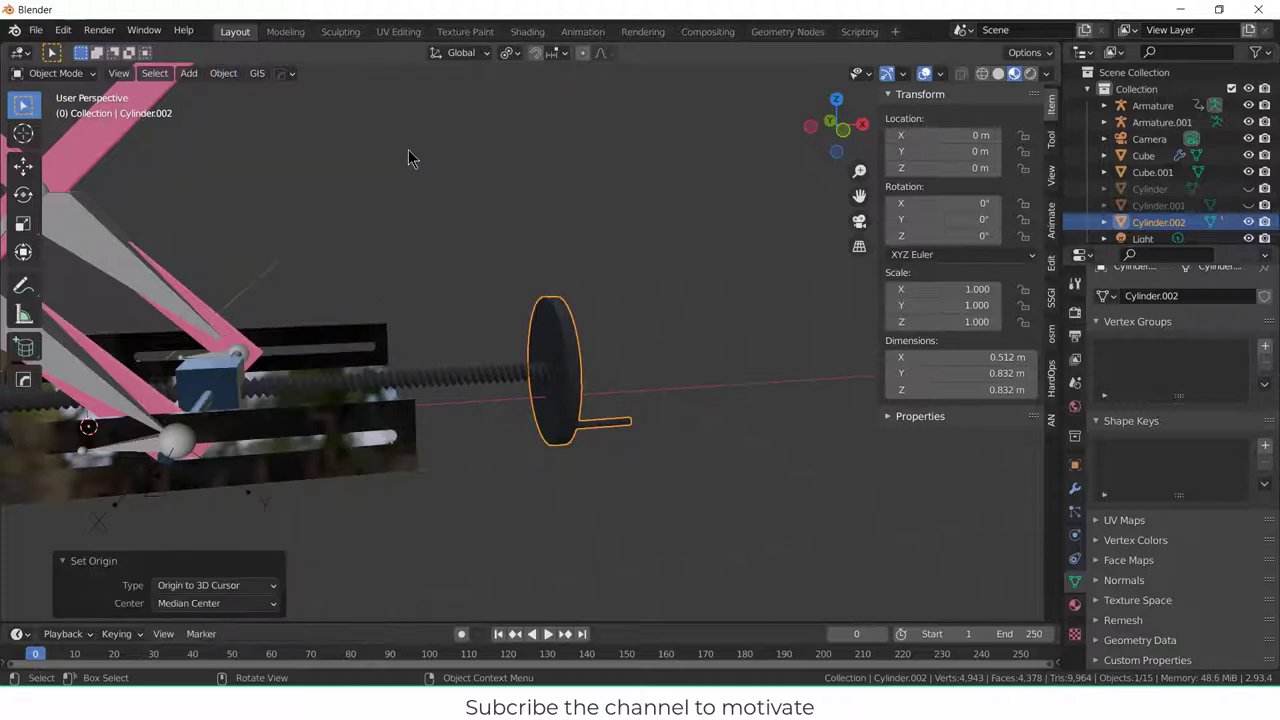
click(225, 76)
mouse_move(250, 109)
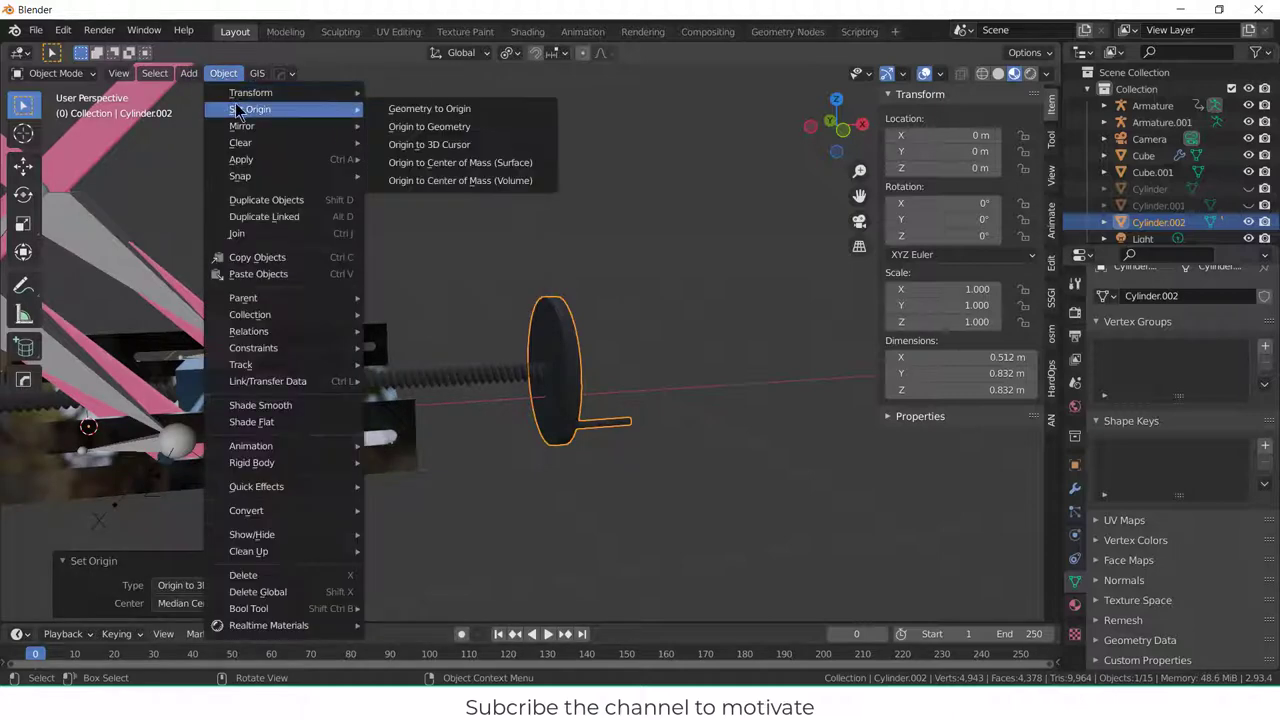
click(432, 124)
middle_drag(565, 268, 803, 366)
scroll(604, 397, up, 3)
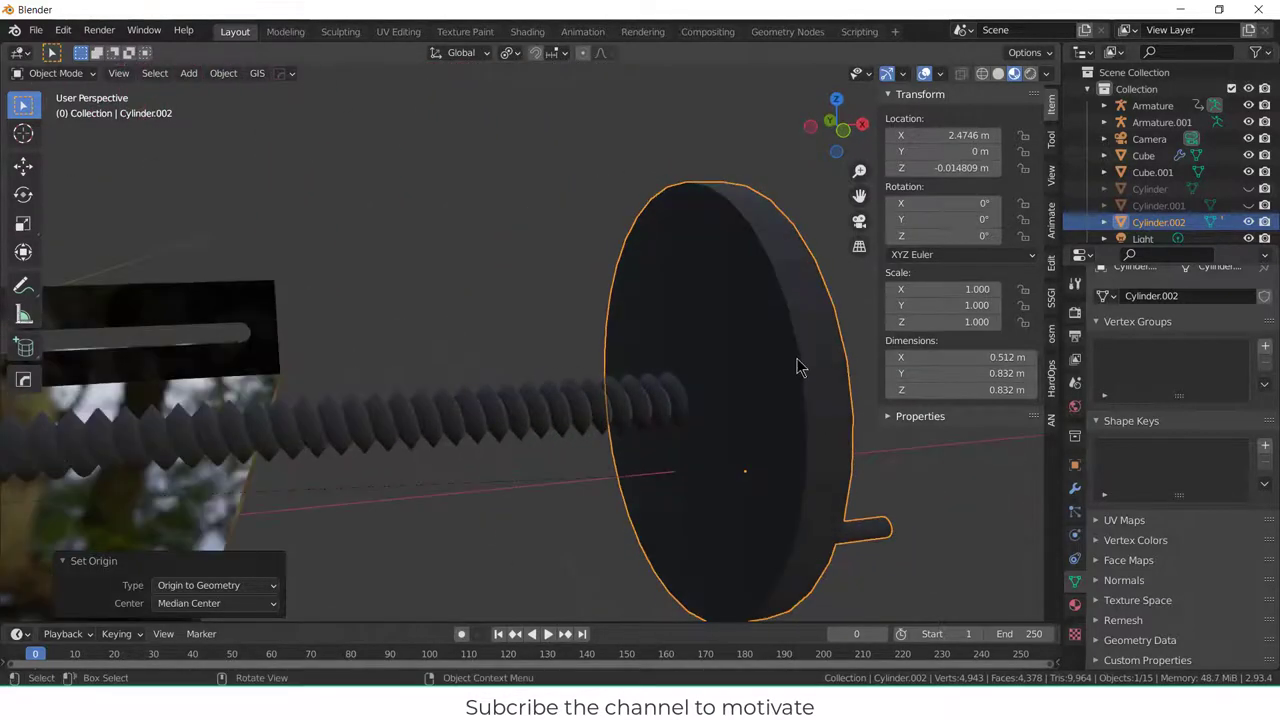
- Snap the 3D cursor to the centre of the wheel's front face in Edit Mode
key(Tab)
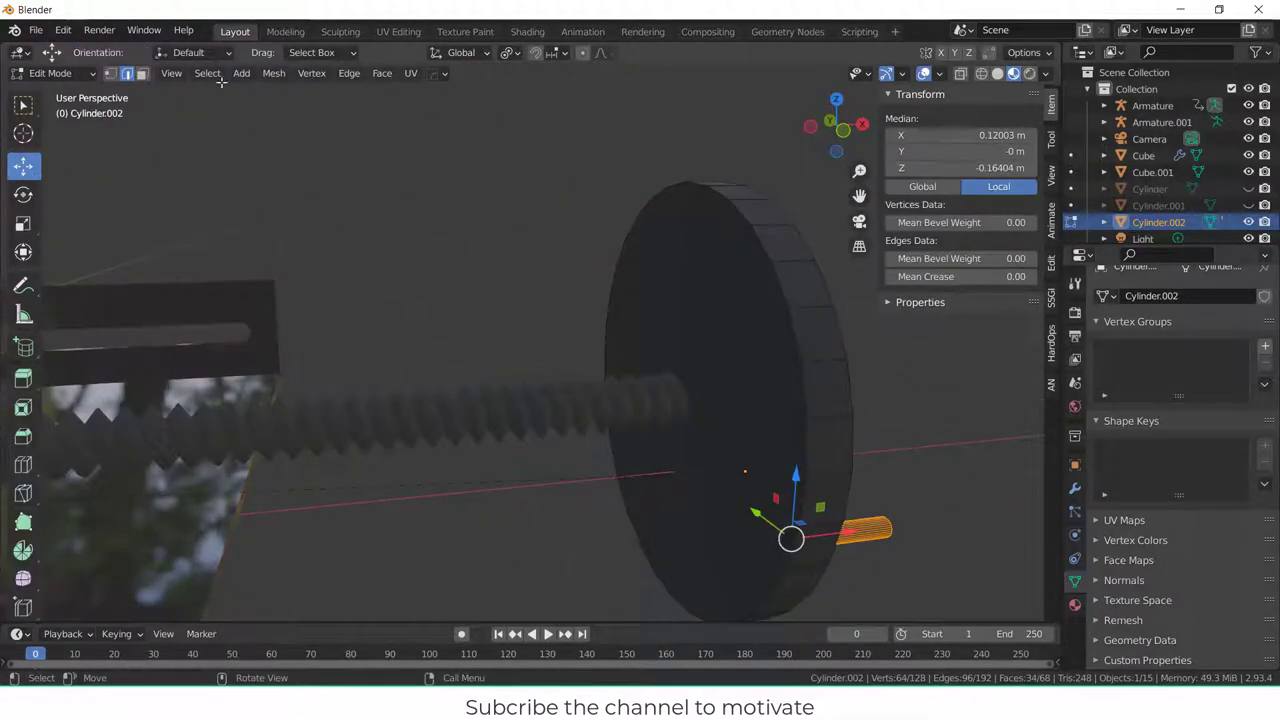
click(141, 73)
shift+click(798, 285)
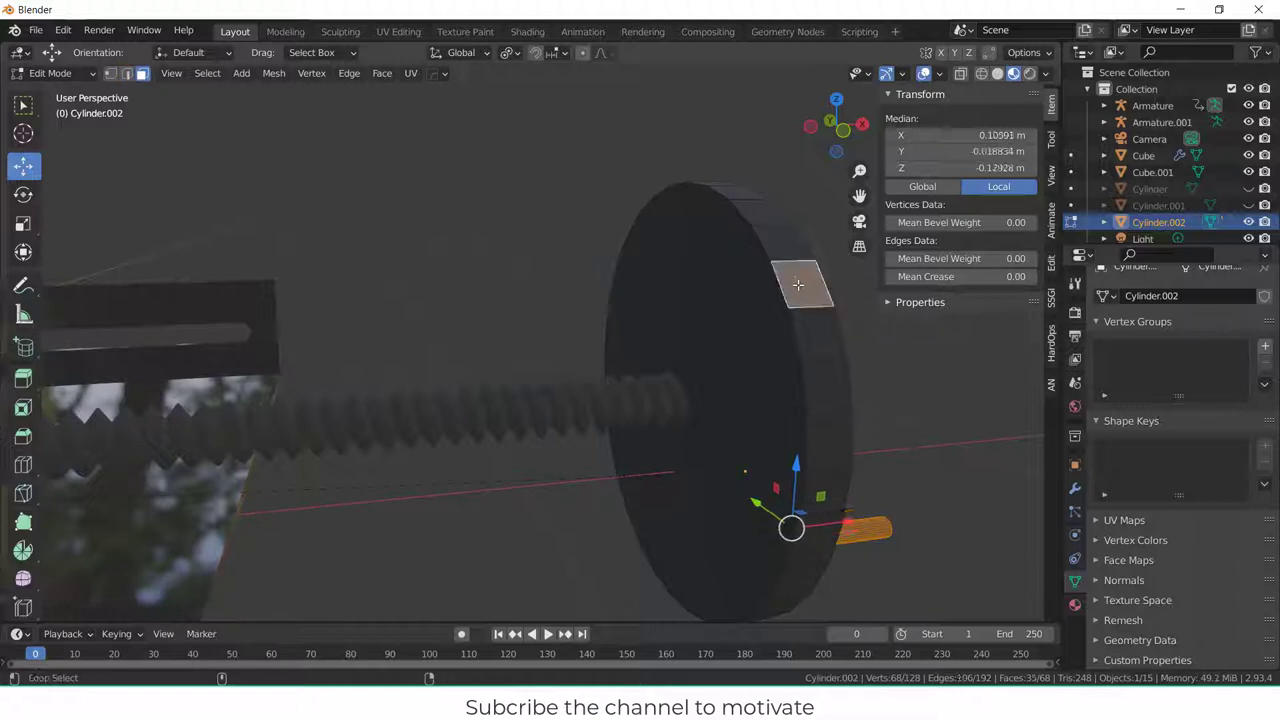
click(748, 334)
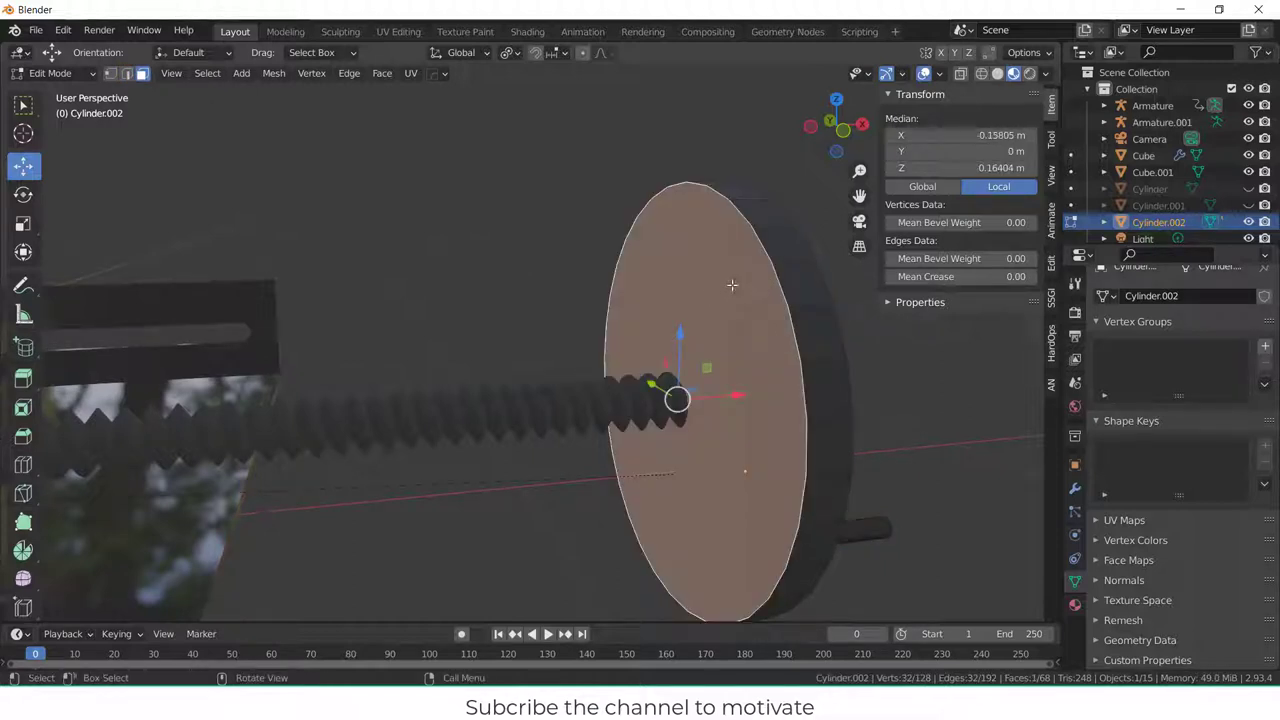
key(shift+s)
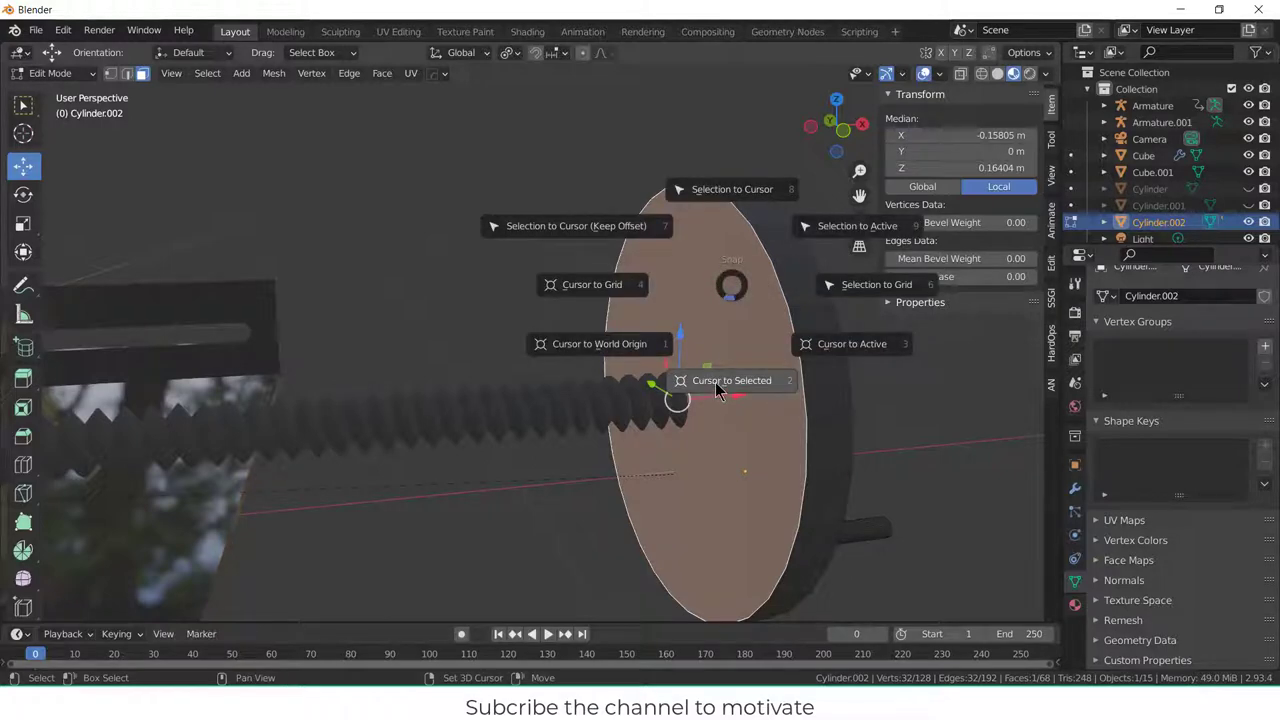
click(712, 384)
key(Tab)
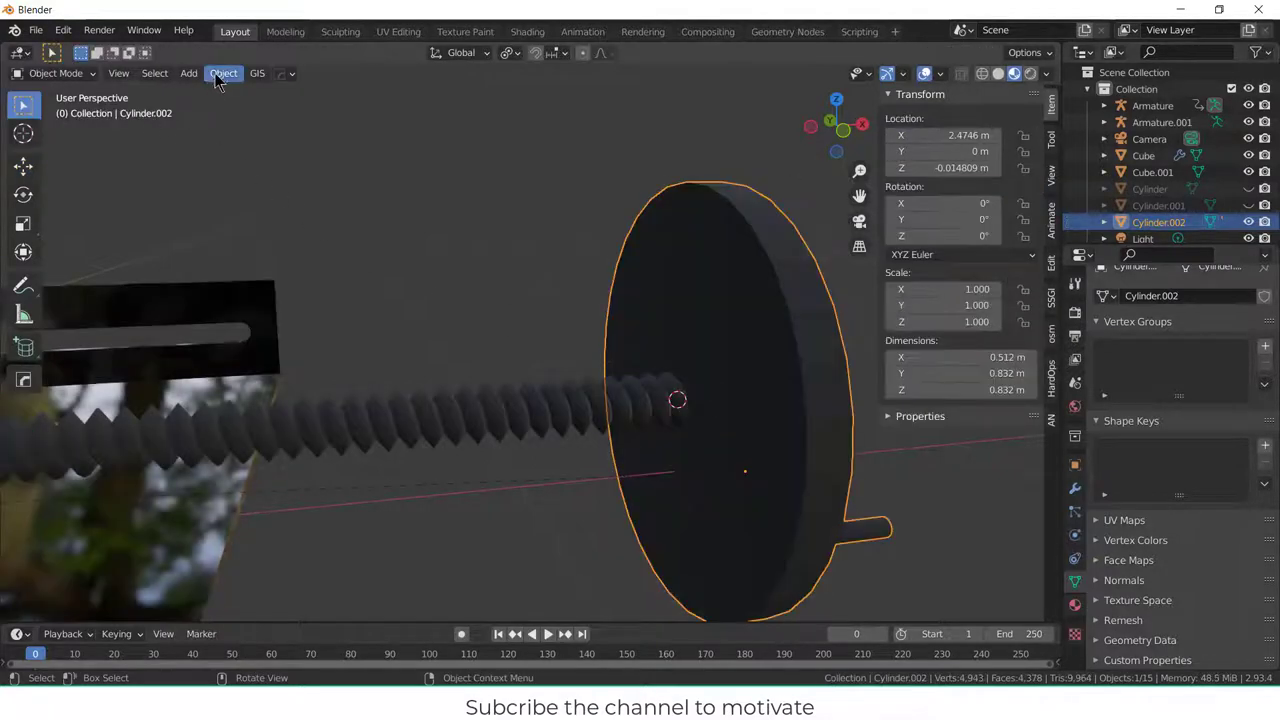
- Move the crank wheel's origin to the 3D cursor
click(223, 73)
mouse_move(255, 110)
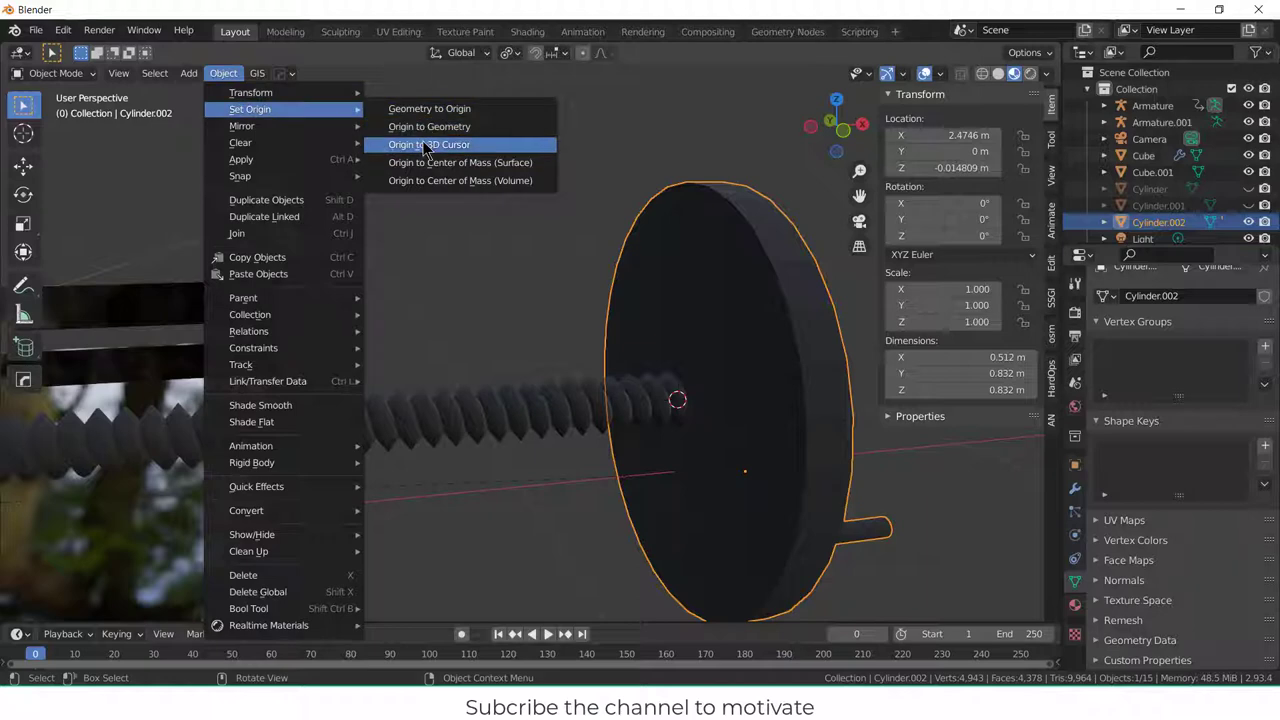
click(426, 147)
click(538, 190)
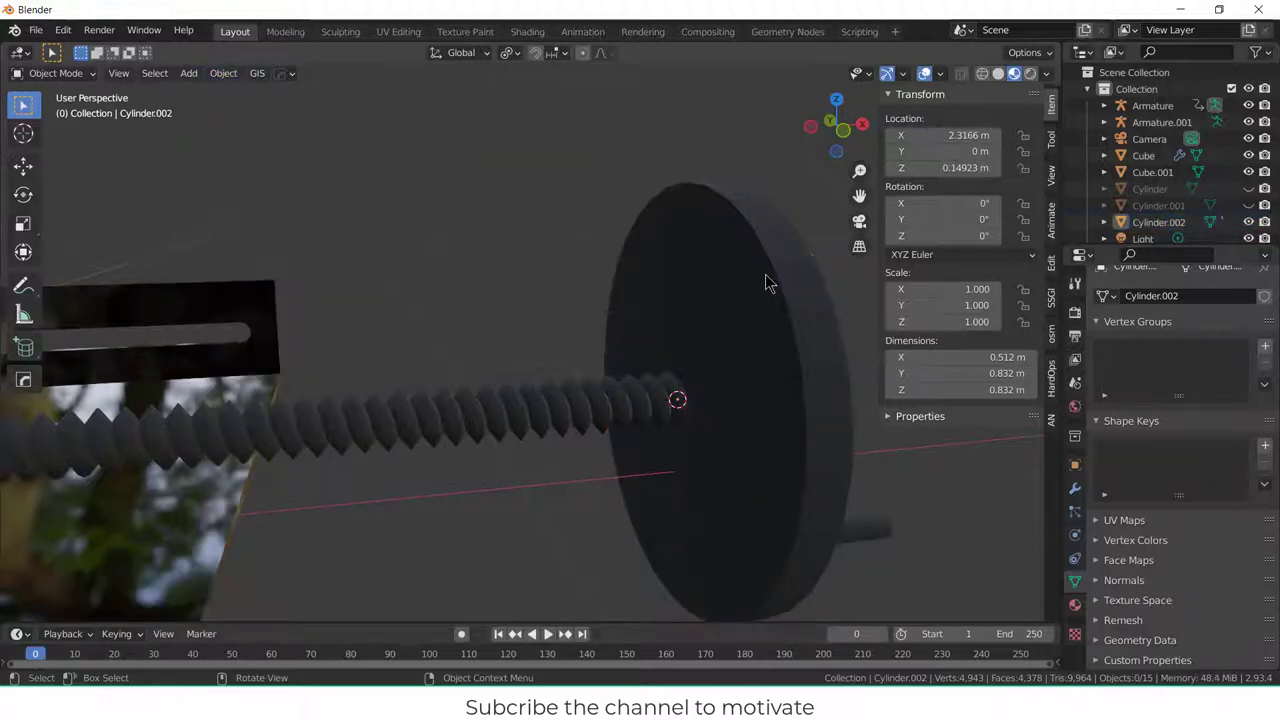
click(775, 289)
key(shift+a)
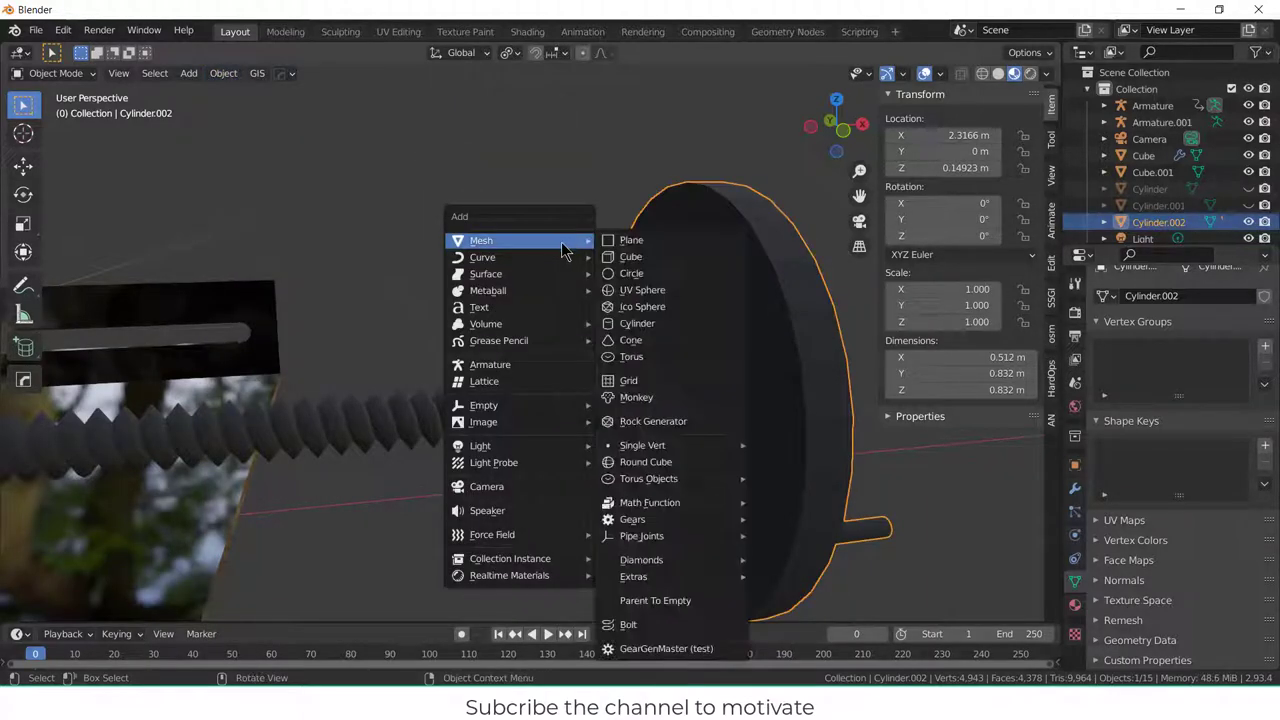
- Apply all transforms to the wheel and set its origin to the 3D cursor again
key(ctrl+a)
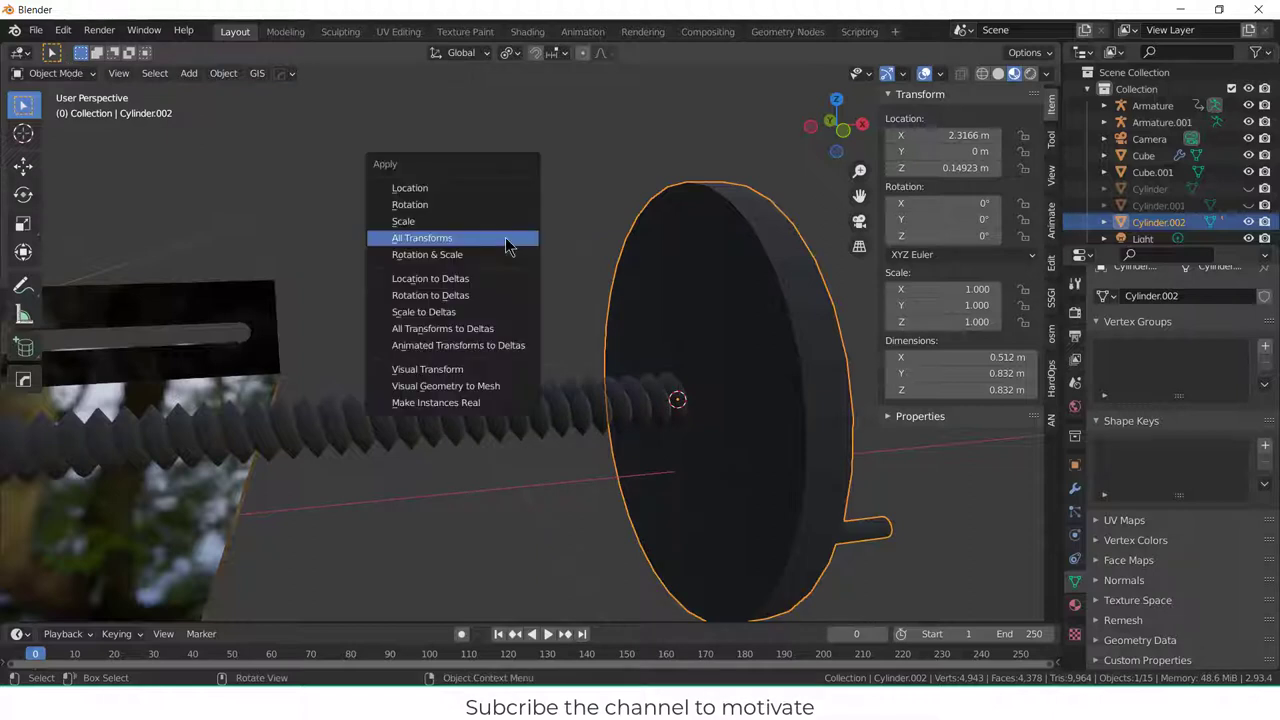
click(506, 241)
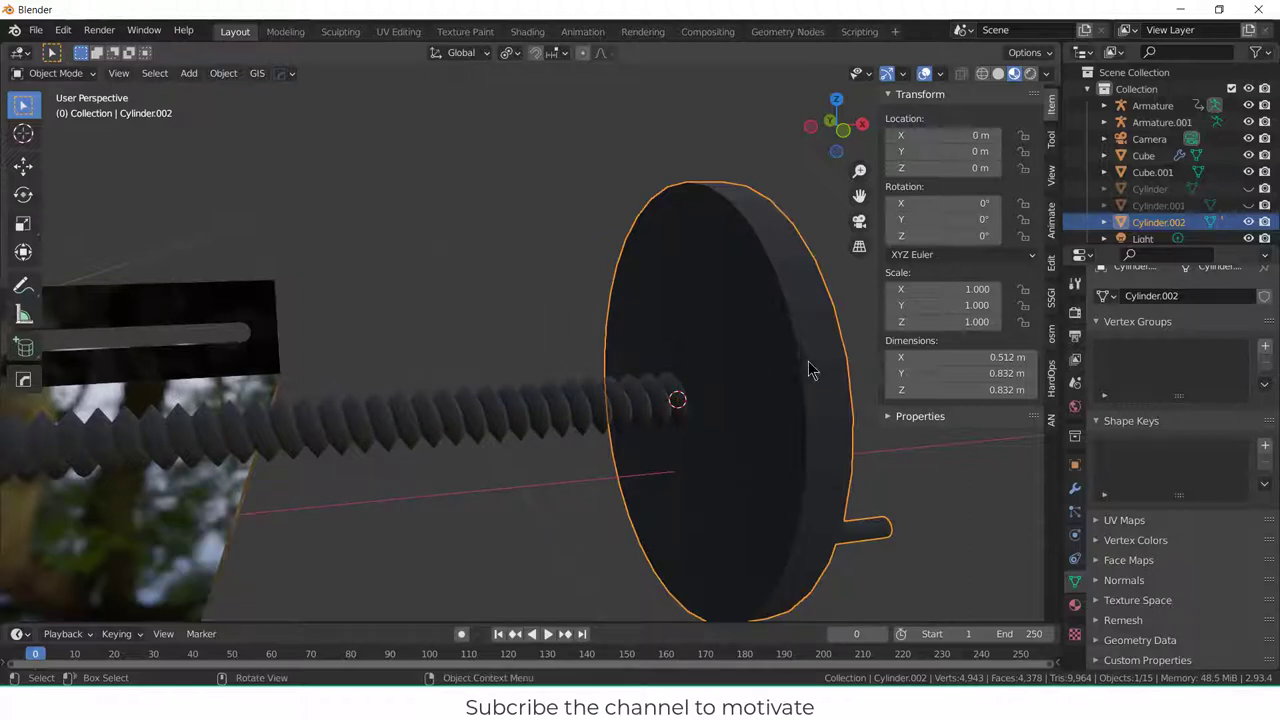
click(223, 73)
mouse_move(260, 109)
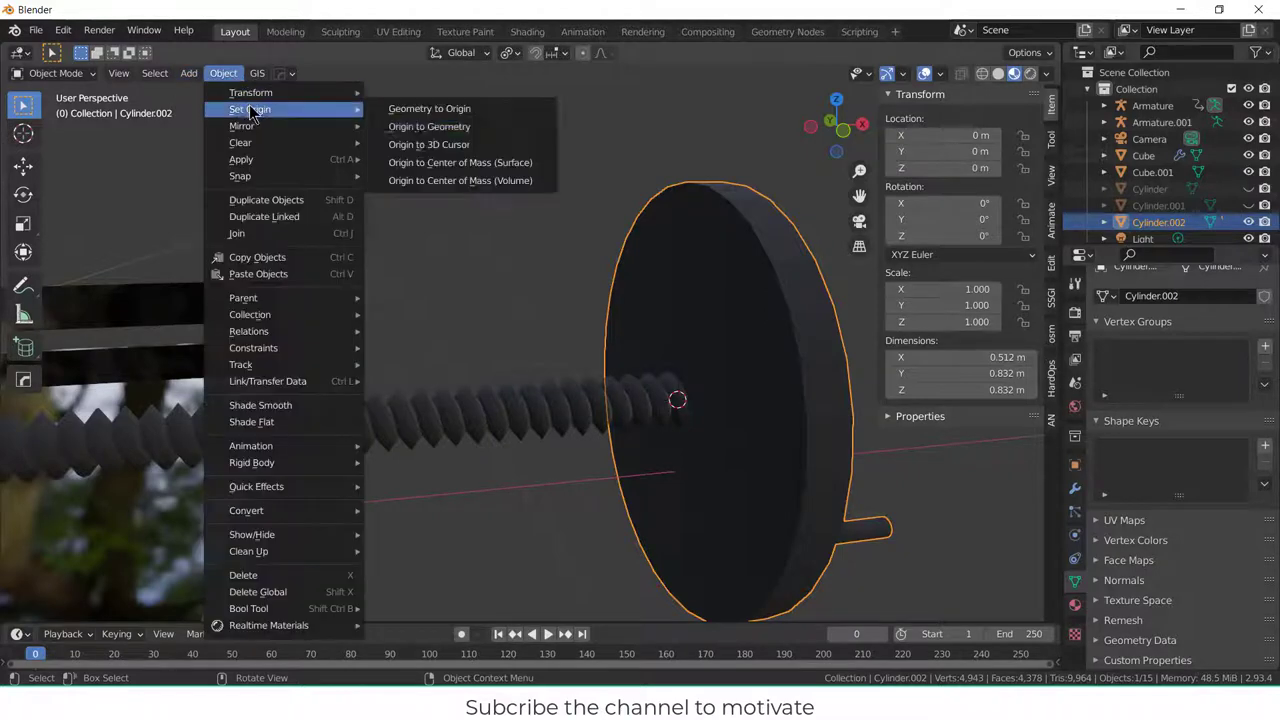
click(440, 148)
click(571, 262)
scroll(560, 297, down, 4)
- In front view, reset the crank wheel's Y and X rotation to 0°
middle_drag(560, 297, 559, 303)
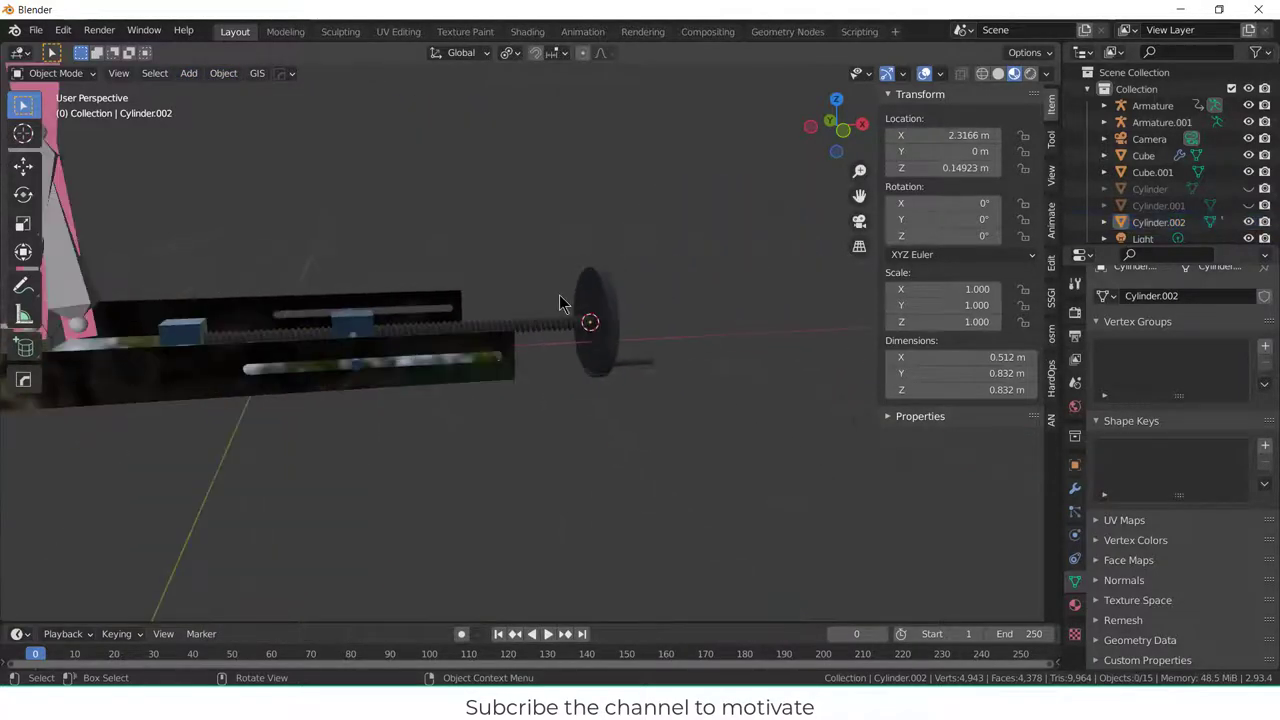
key(KP_1)
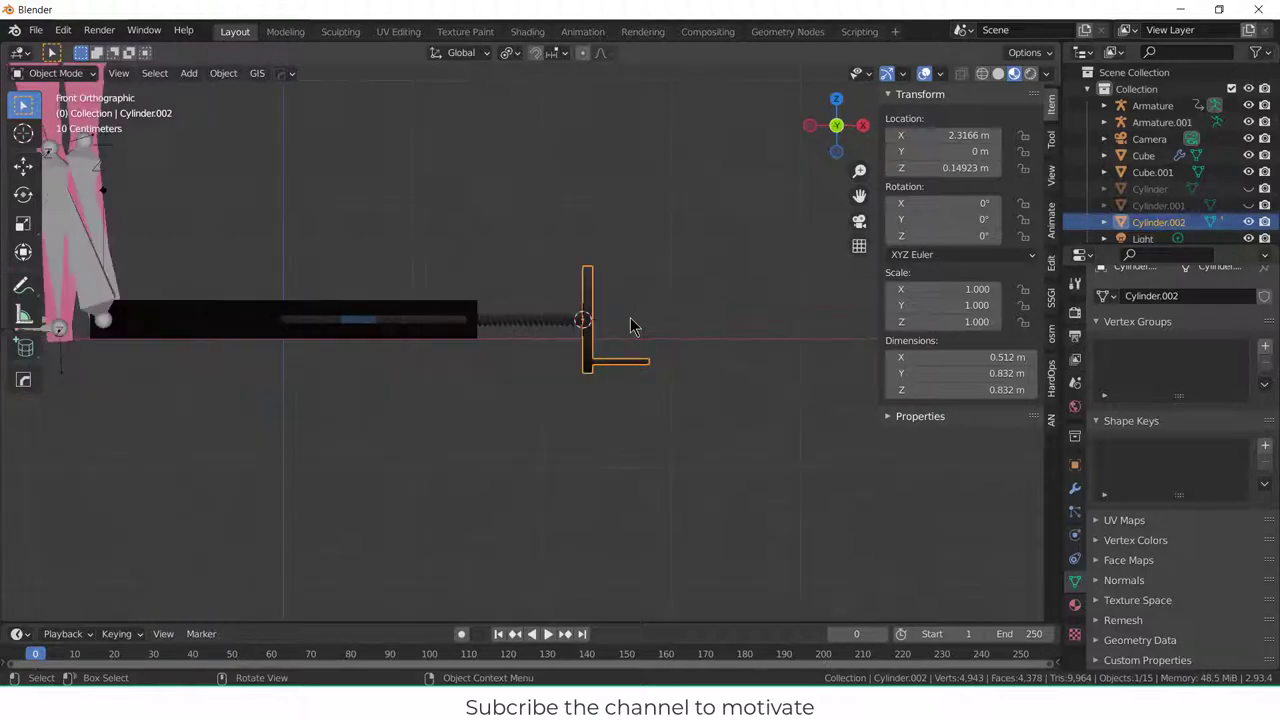
scroll(618, 293, up, 1)
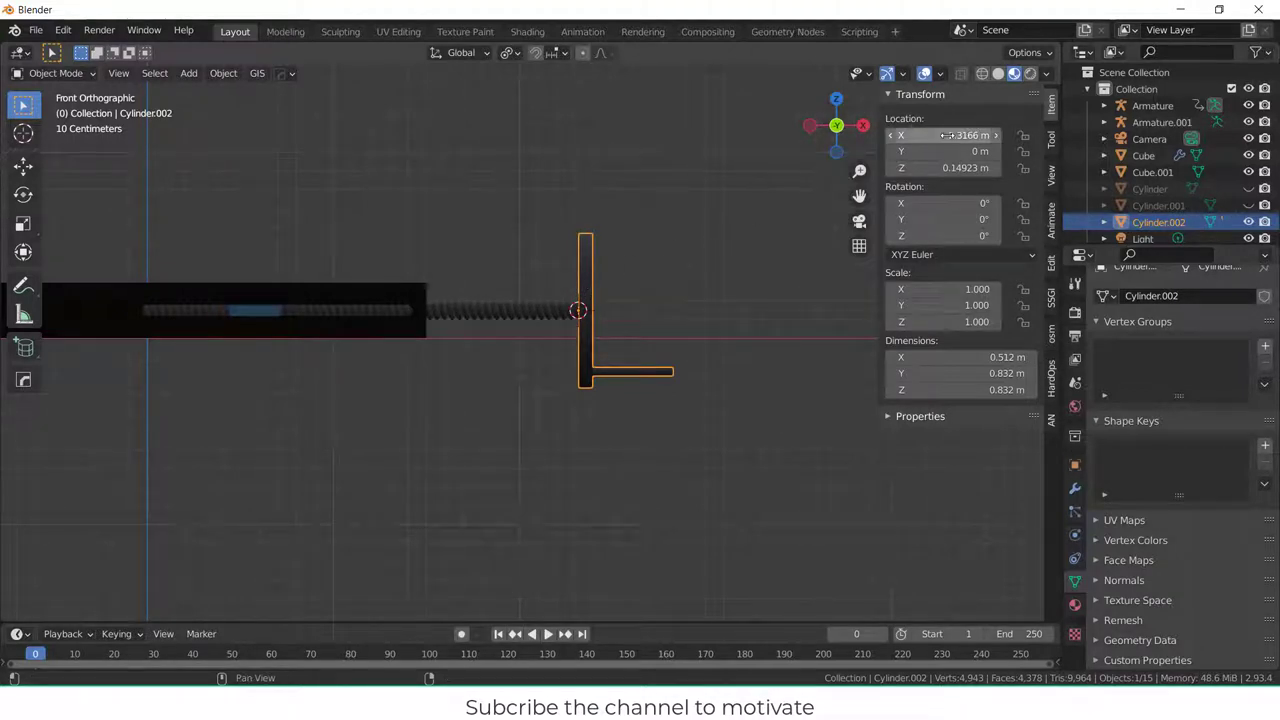
drag(940, 219, 1002, 203)
click(940, 219)
text(0)
key(Return)
click(940, 203)
text(0)
key(Return)
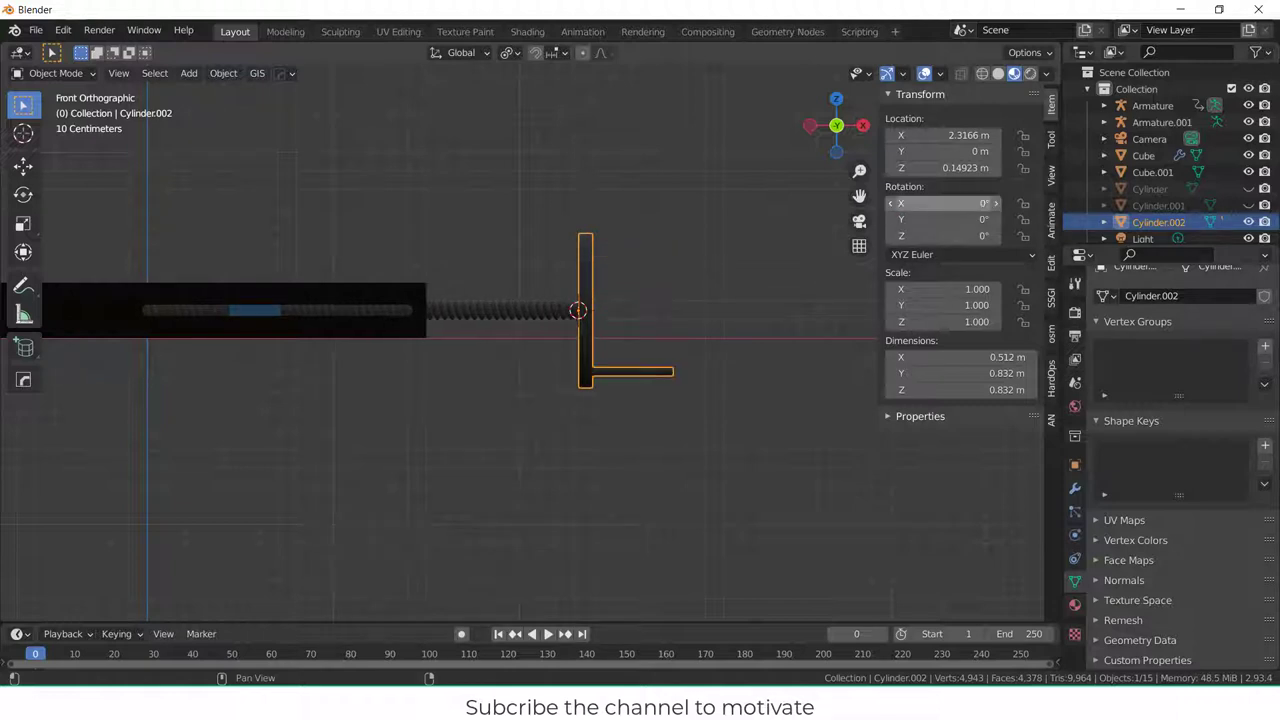
- Copy the wheel's X rotation as a new driver and select the armature's slider bone
right_click(975, 205)
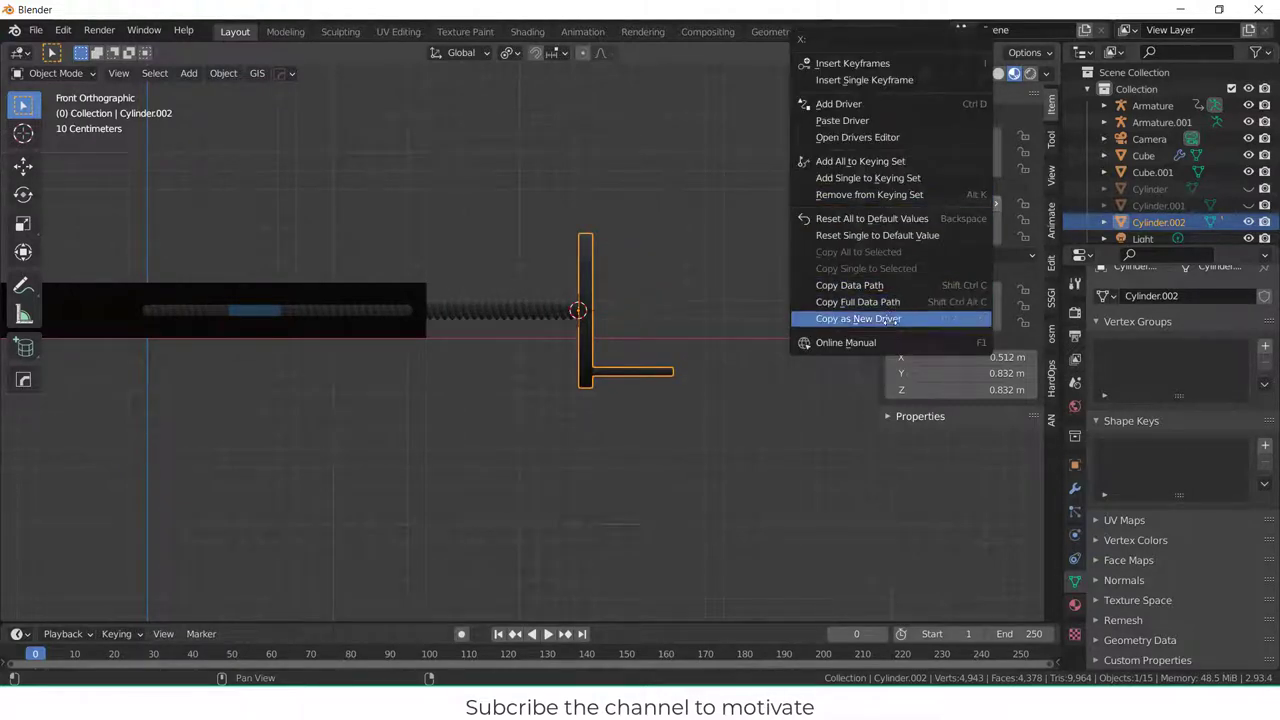
click(858, 318)
scroll(232, 325, down, 5)
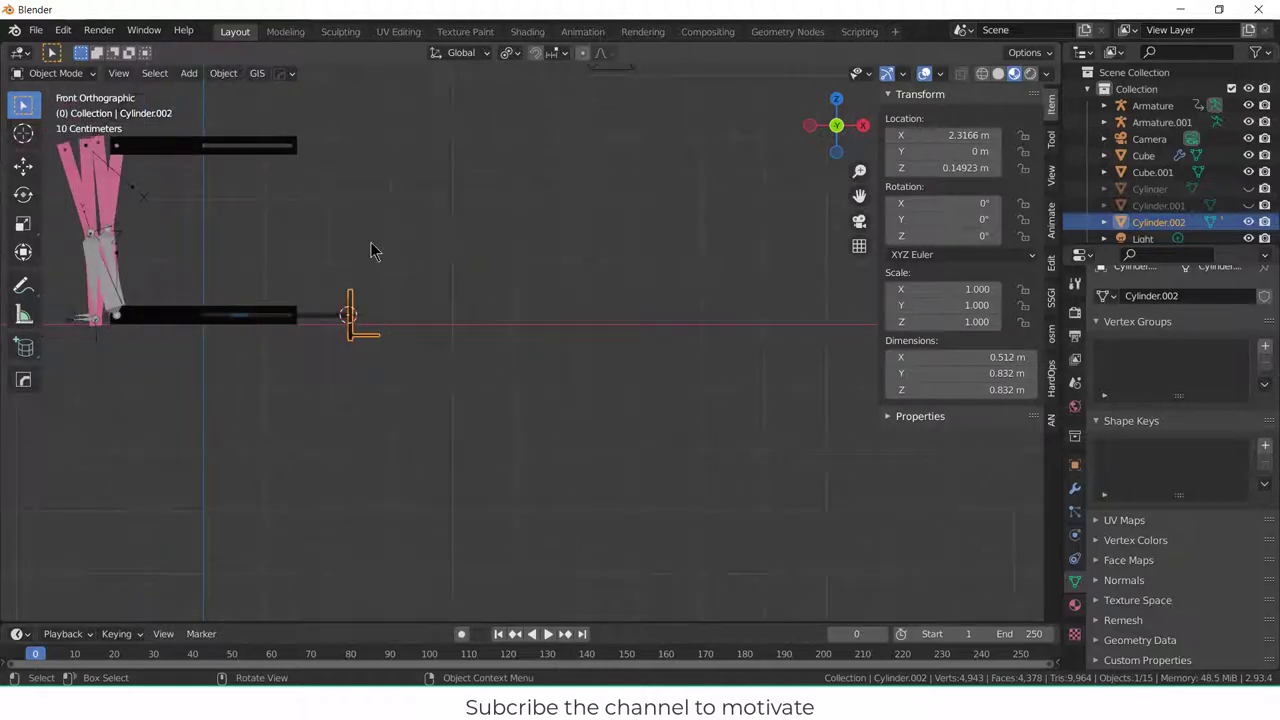
key(ctrl)
click(83, 330)
- Delete Bone.002's existing Location Y driver and set its Y location to 0 m
right_click(940, 155)
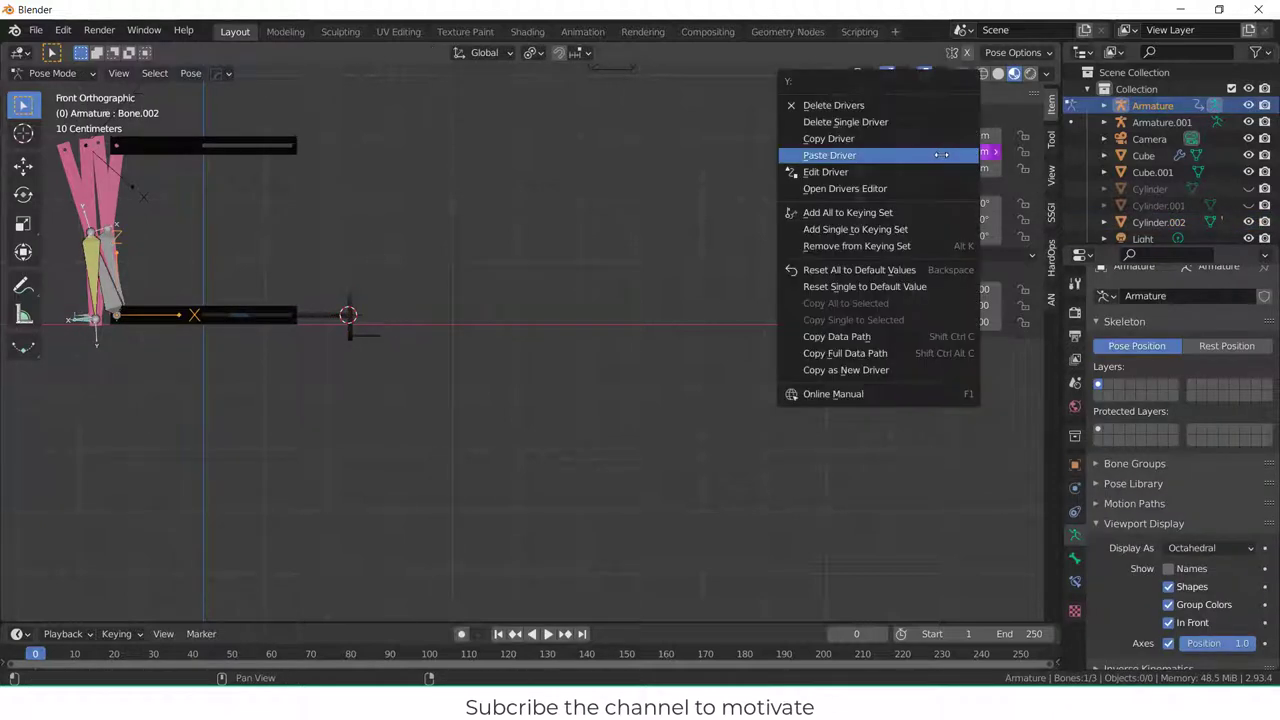
click(915, 105)
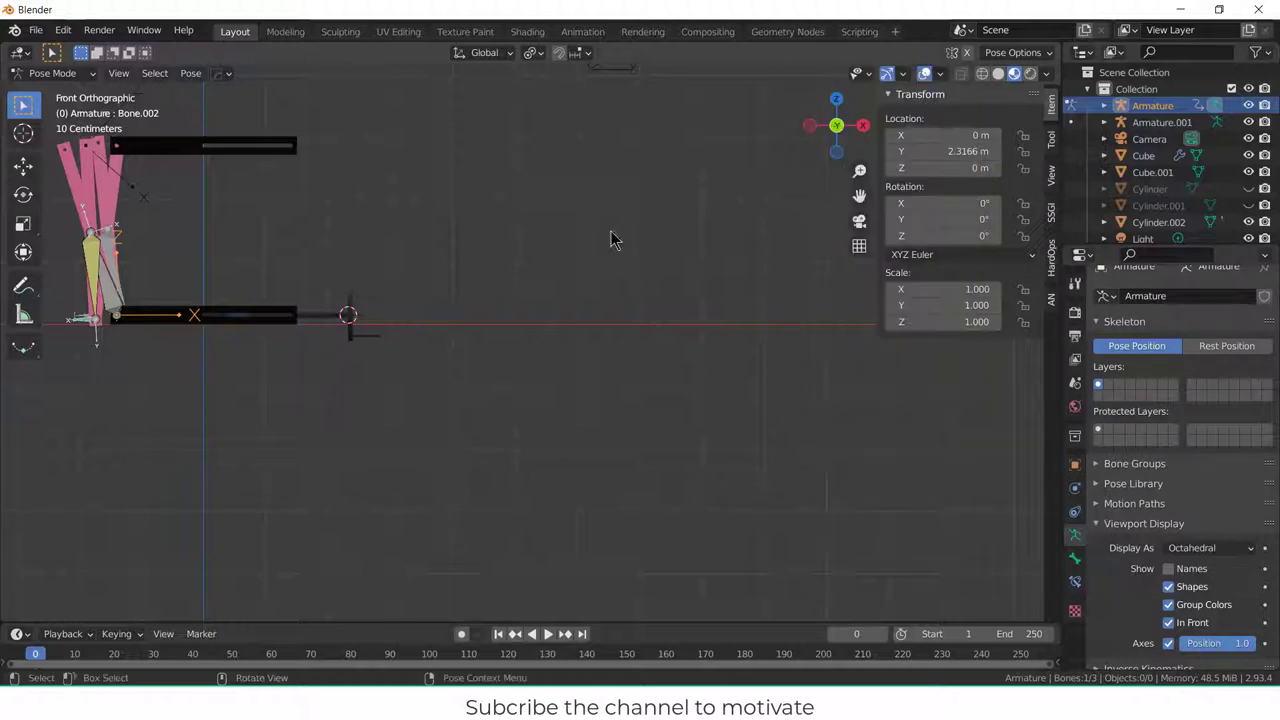
double_click(945, 151)
text(0)
key(Return)
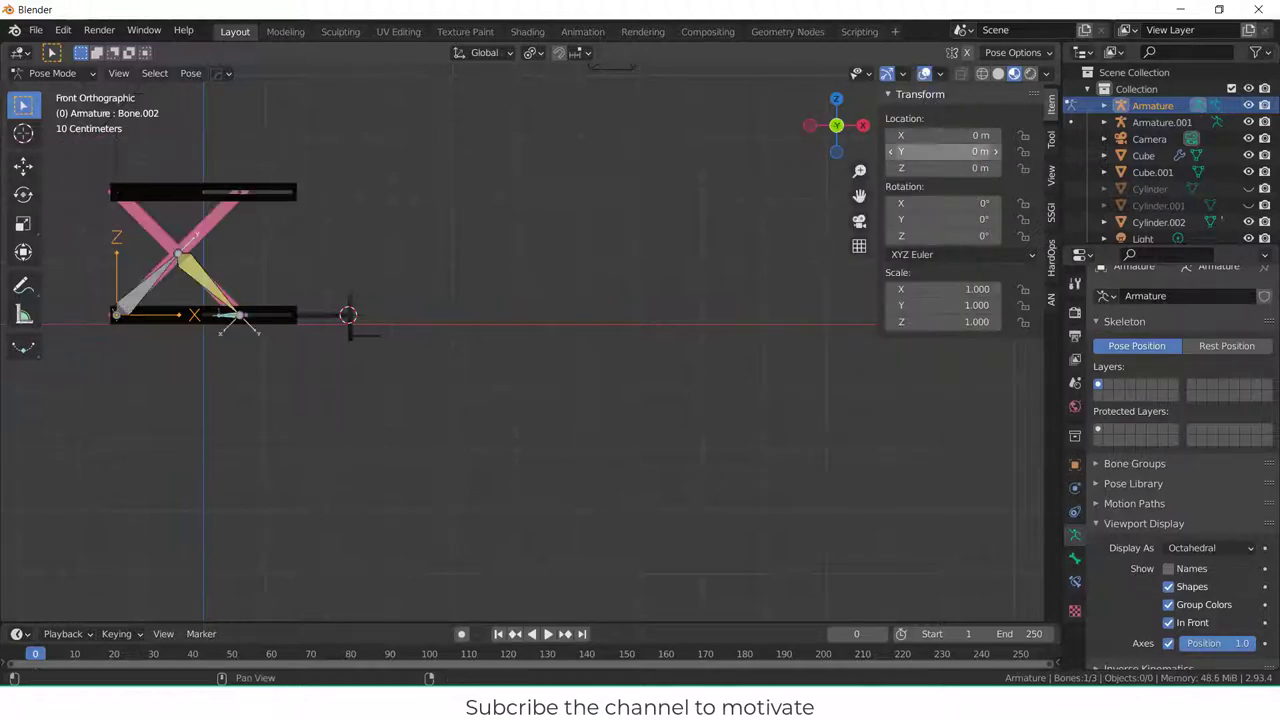
- Select the crank wheel and copy its X location as a new driver
ctrl+scroll(517, 277, right, 3)
scroll(283, 283, up, 3)
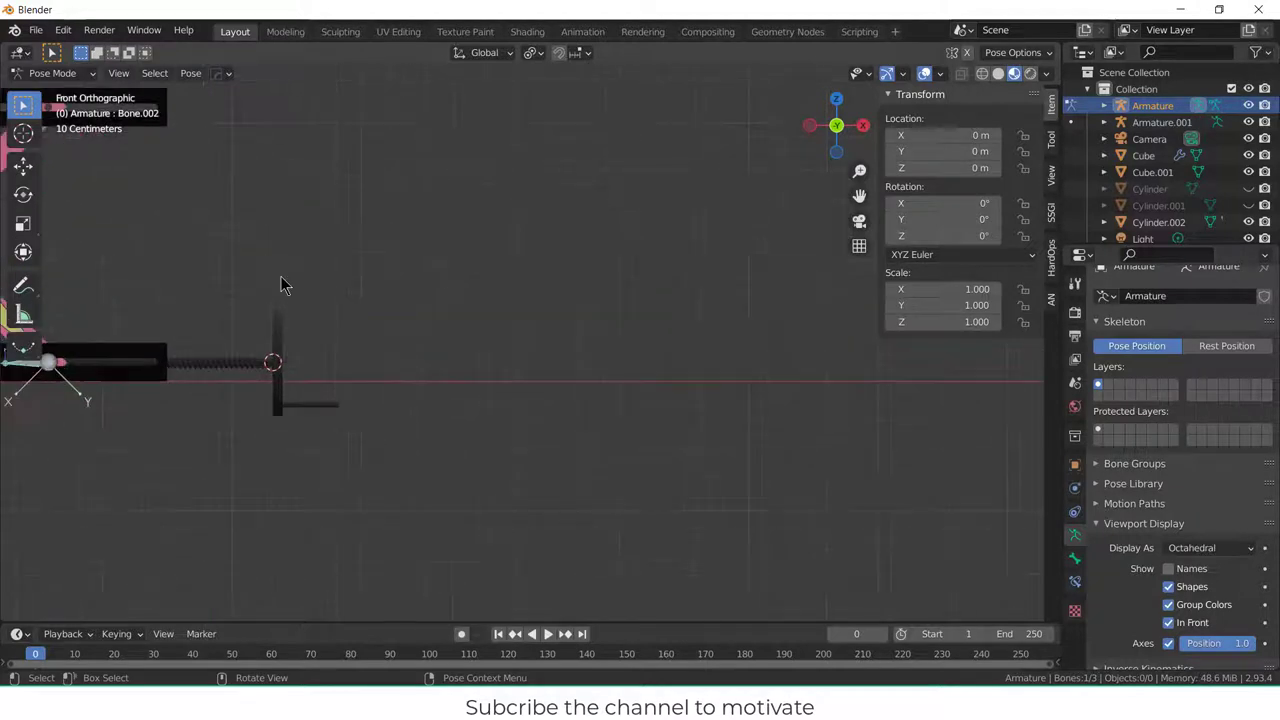
click(279, 342)
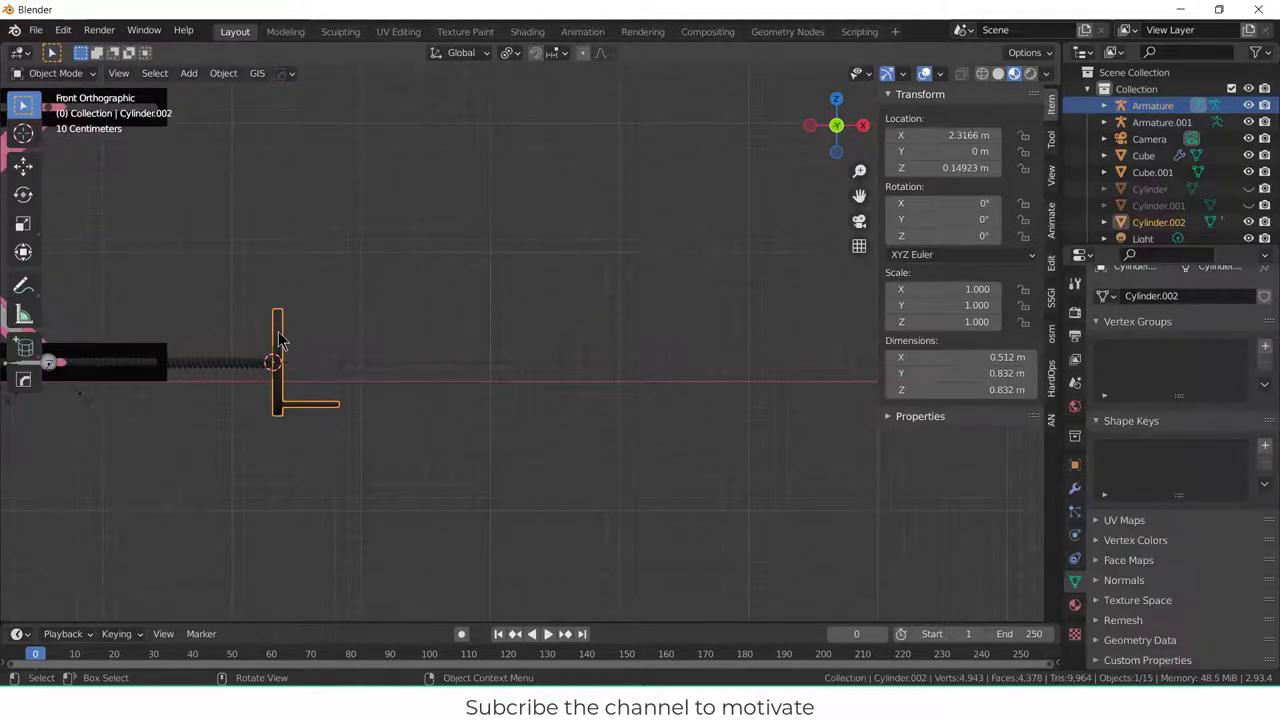
right_click(972, 134)
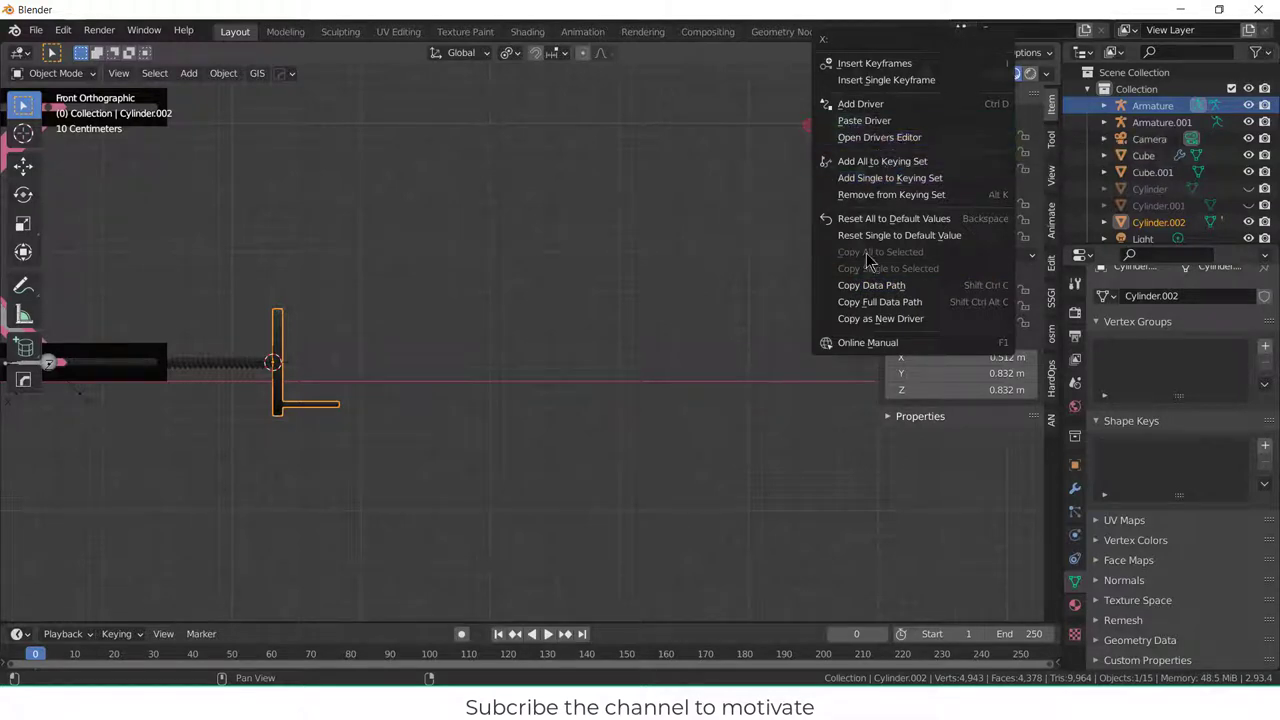
click(866, 320)
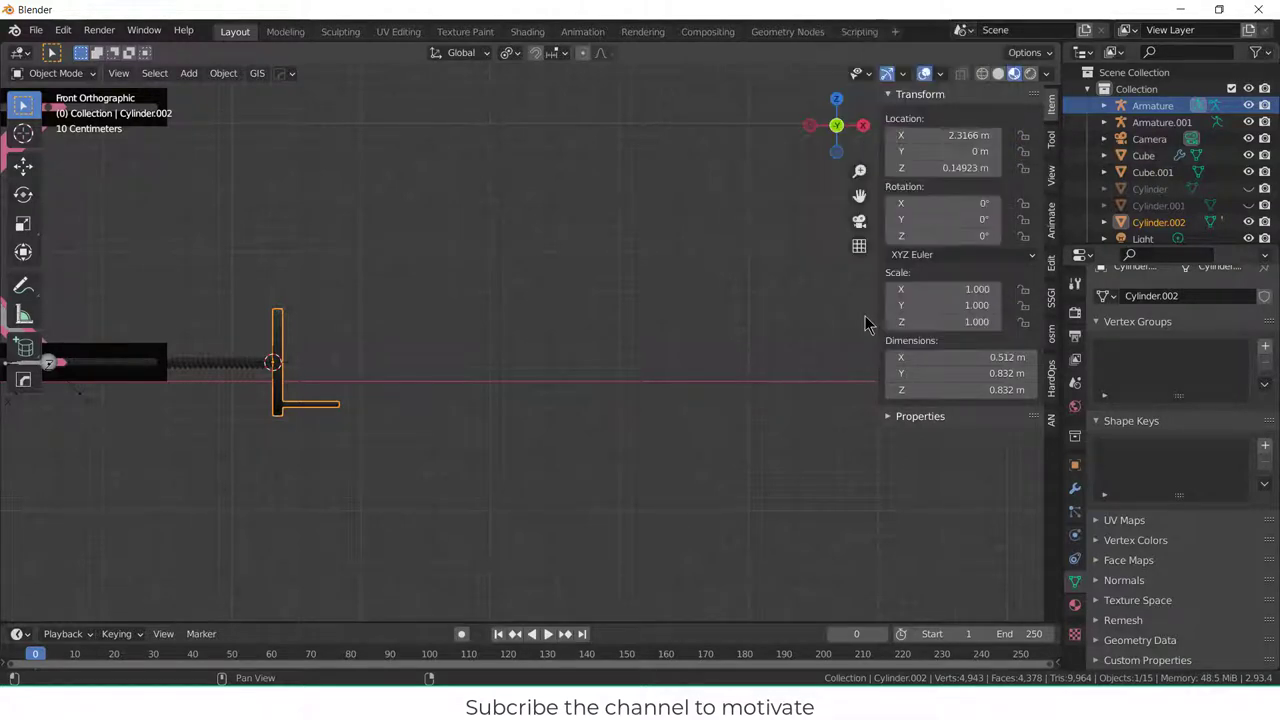
scroll(354, 315, down, 4)
scroll(220, 345, up, 8)
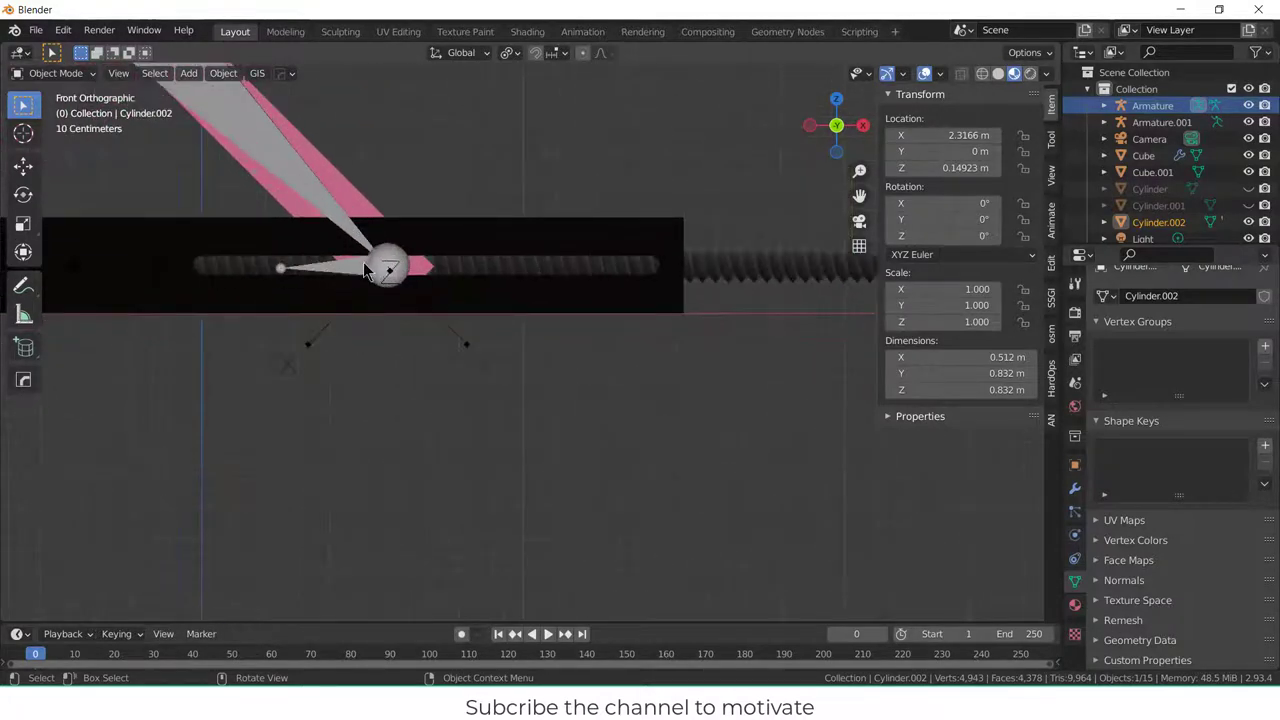
- Paste the driver onto Bone.002's Y location in Pose Mode, giving 2.3166 m
click(358, 272)
key(ctrl+Tab)
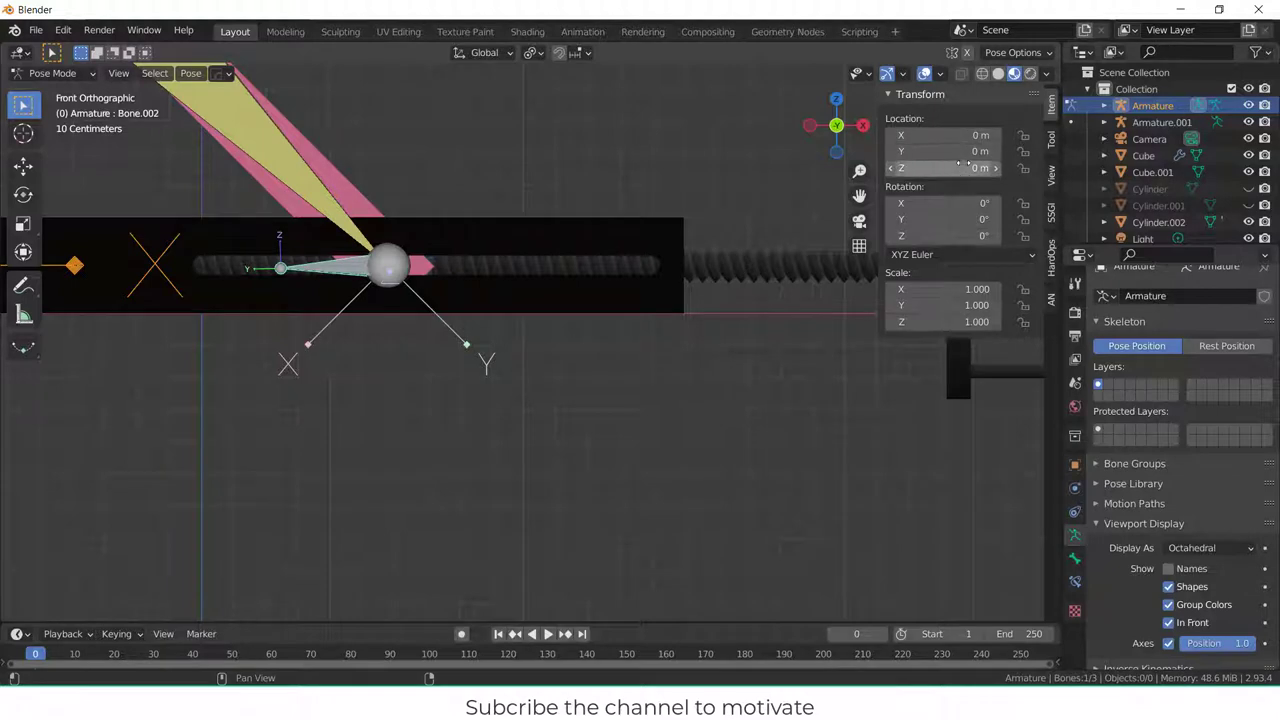
right_click(955, 151)
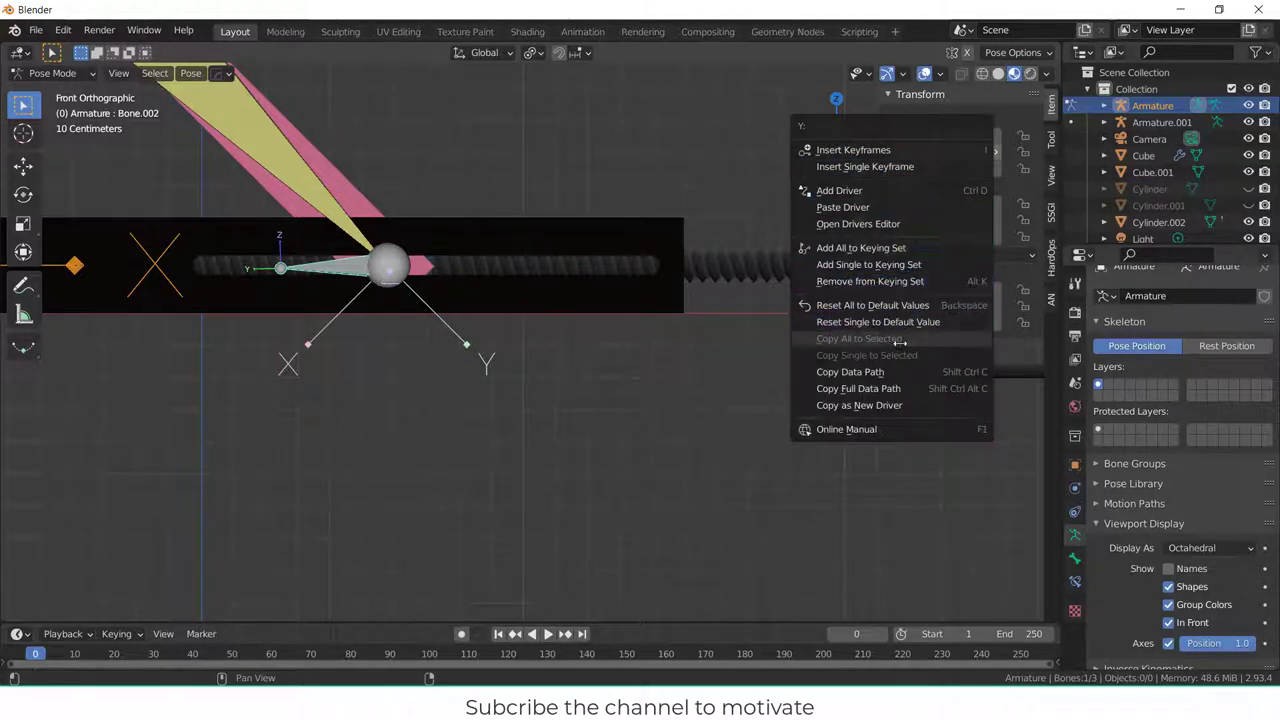
click(866, 208)
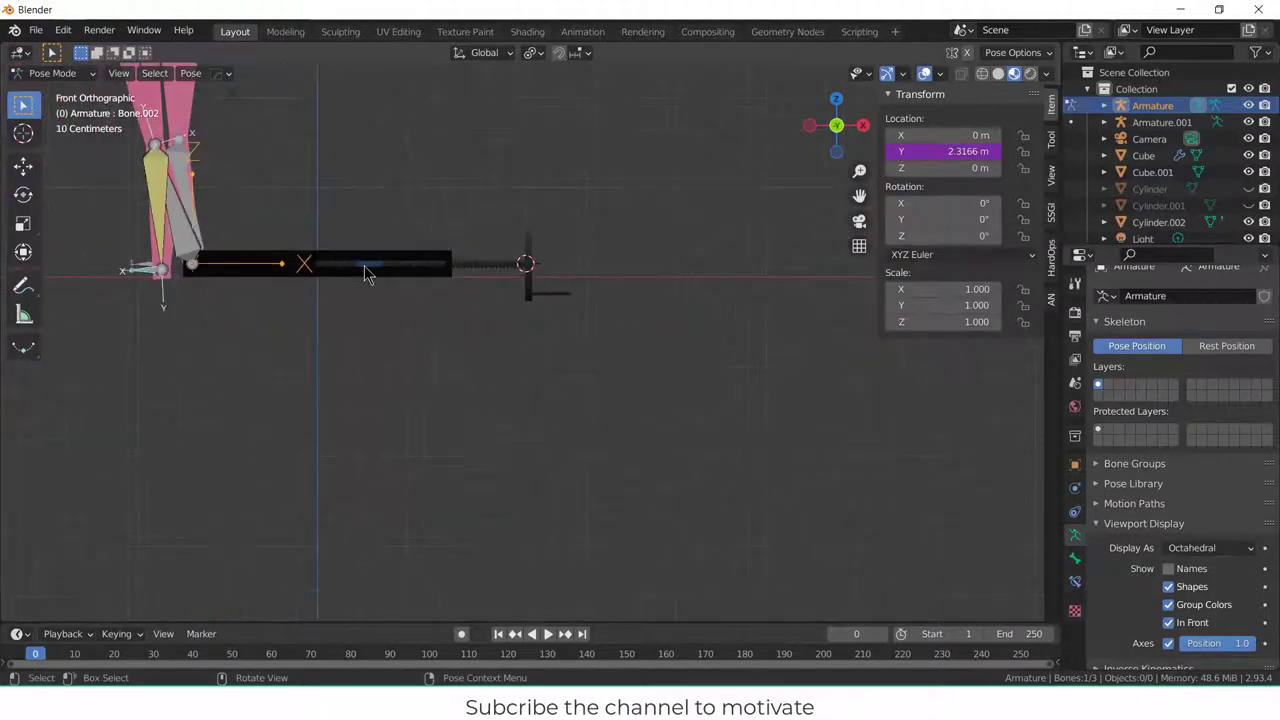
click(529, 262)
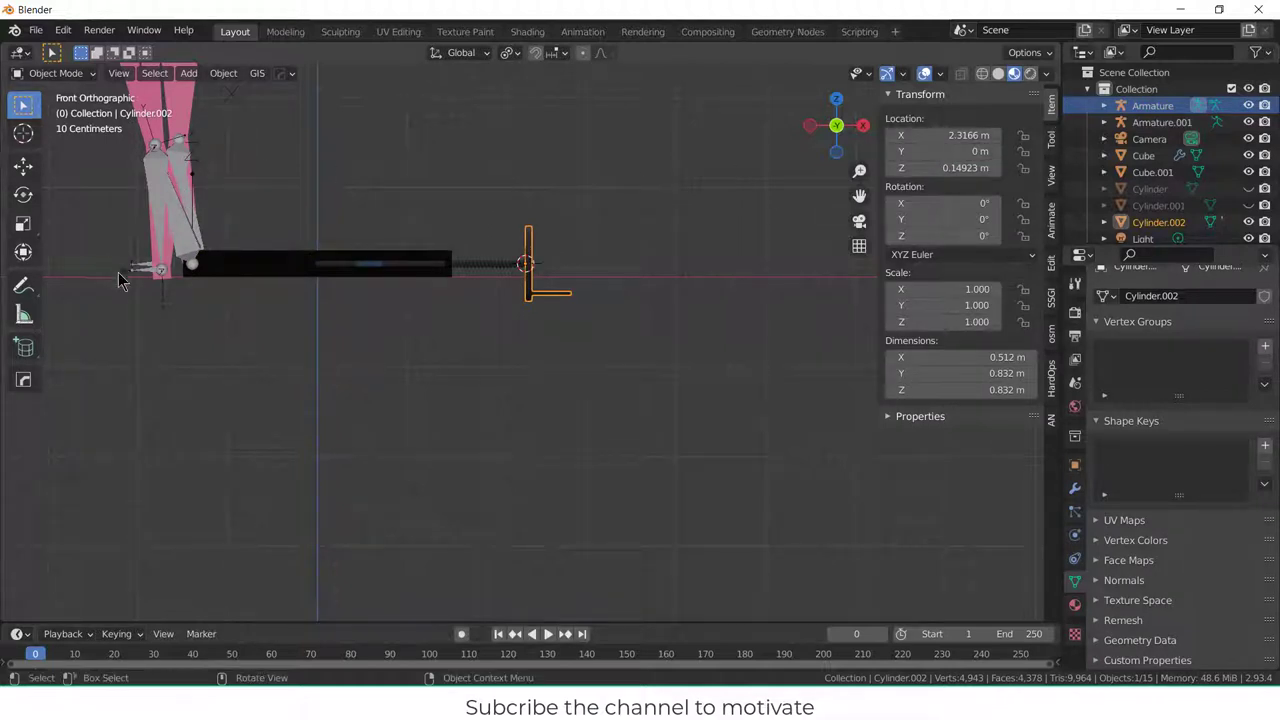
click(152, 270)
- Delete the slider bone's Y-location driver and reset its Y location
right_click(926, 152)
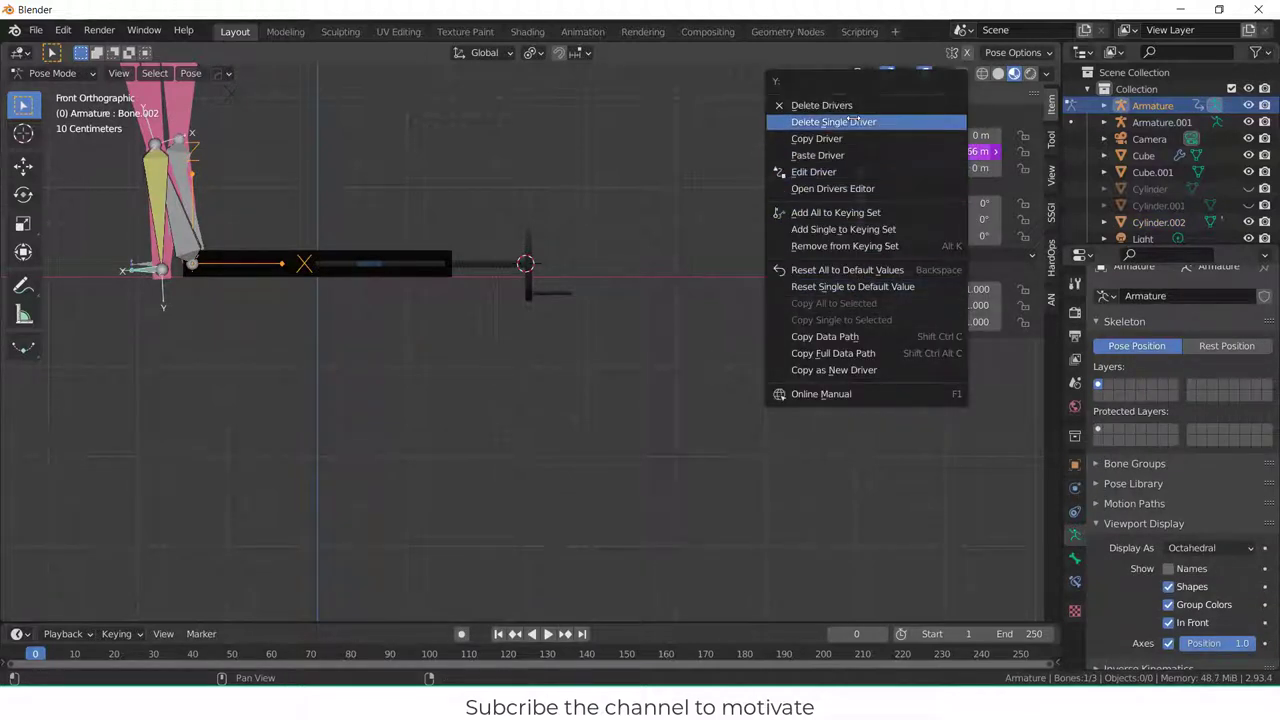
click(851, 121)
click(940, 151)
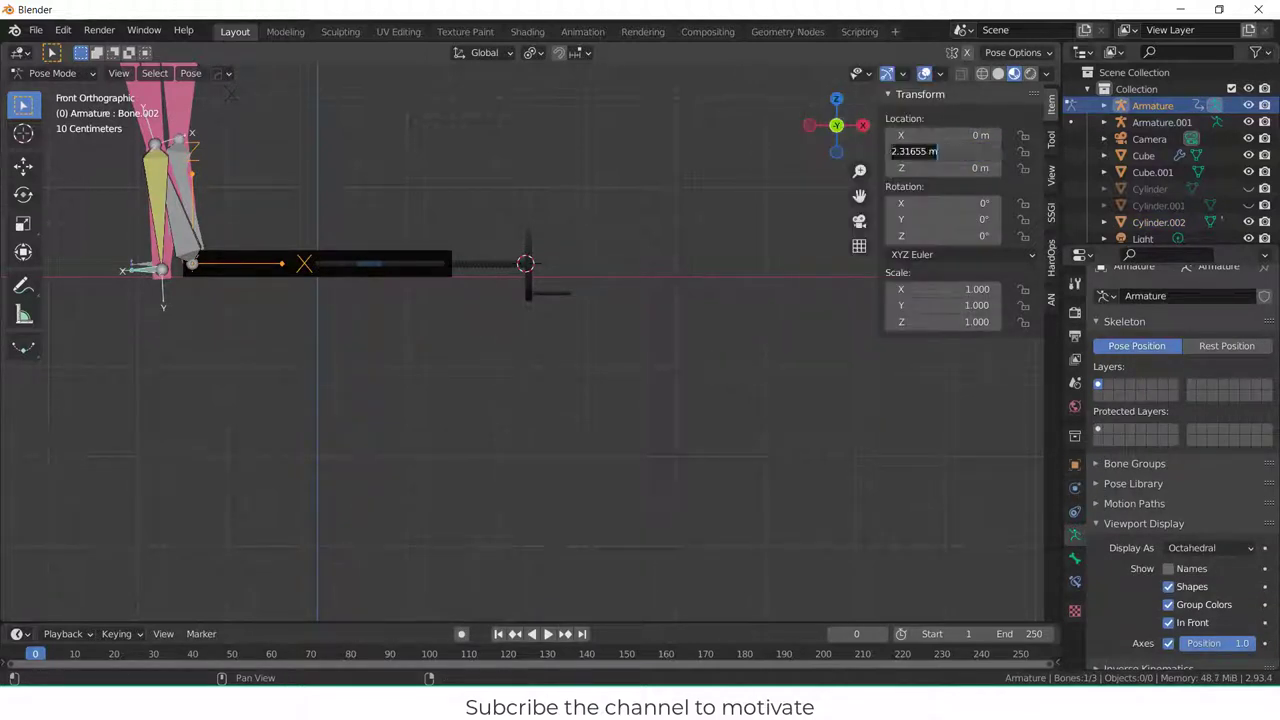
key(Return)
- Zero the crank wheel's X rotation and copy it as a new driver
click(528, 260)
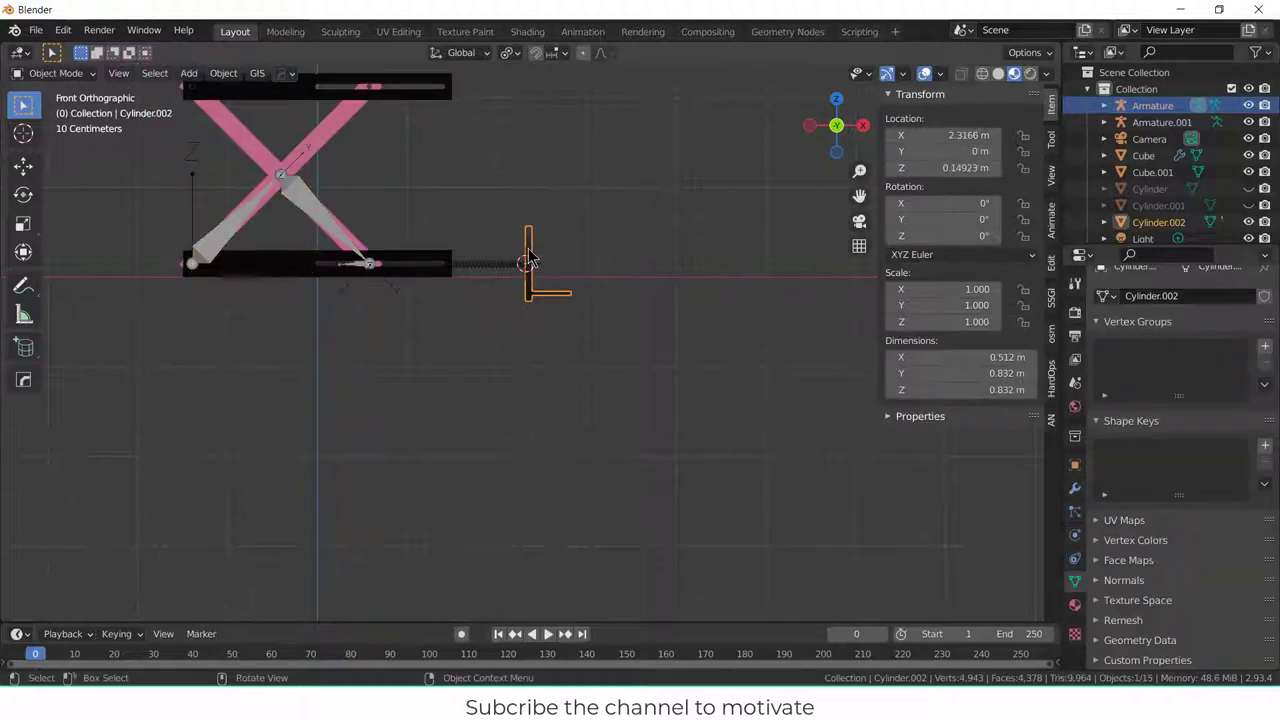
drag(950, 203, 955, 203)
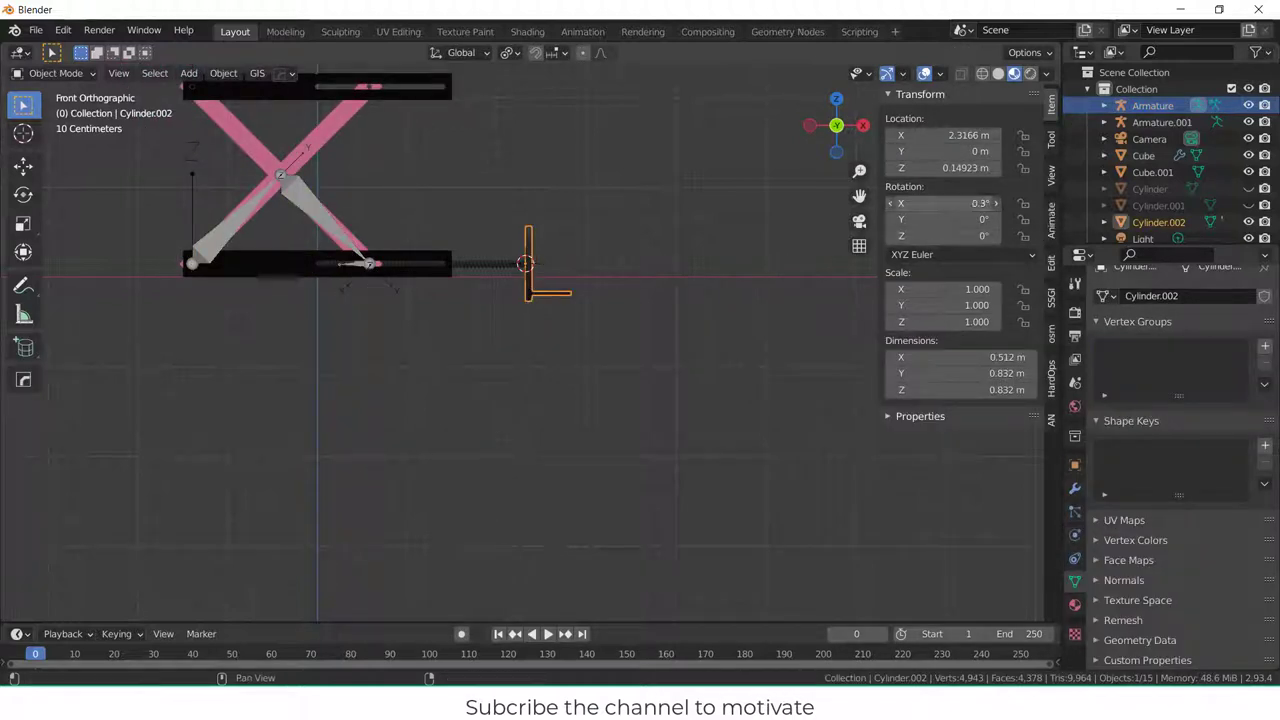
click(955, 203)
text(0)
key(Return)
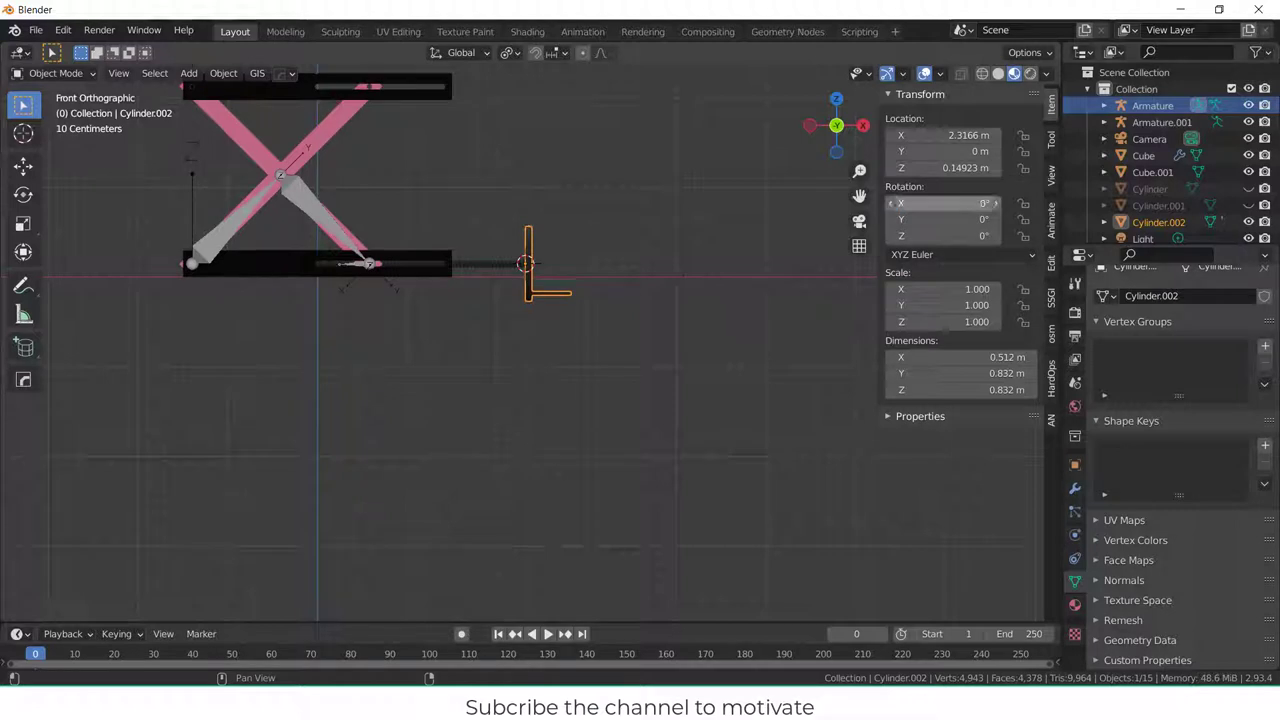
right_click(955, 203)
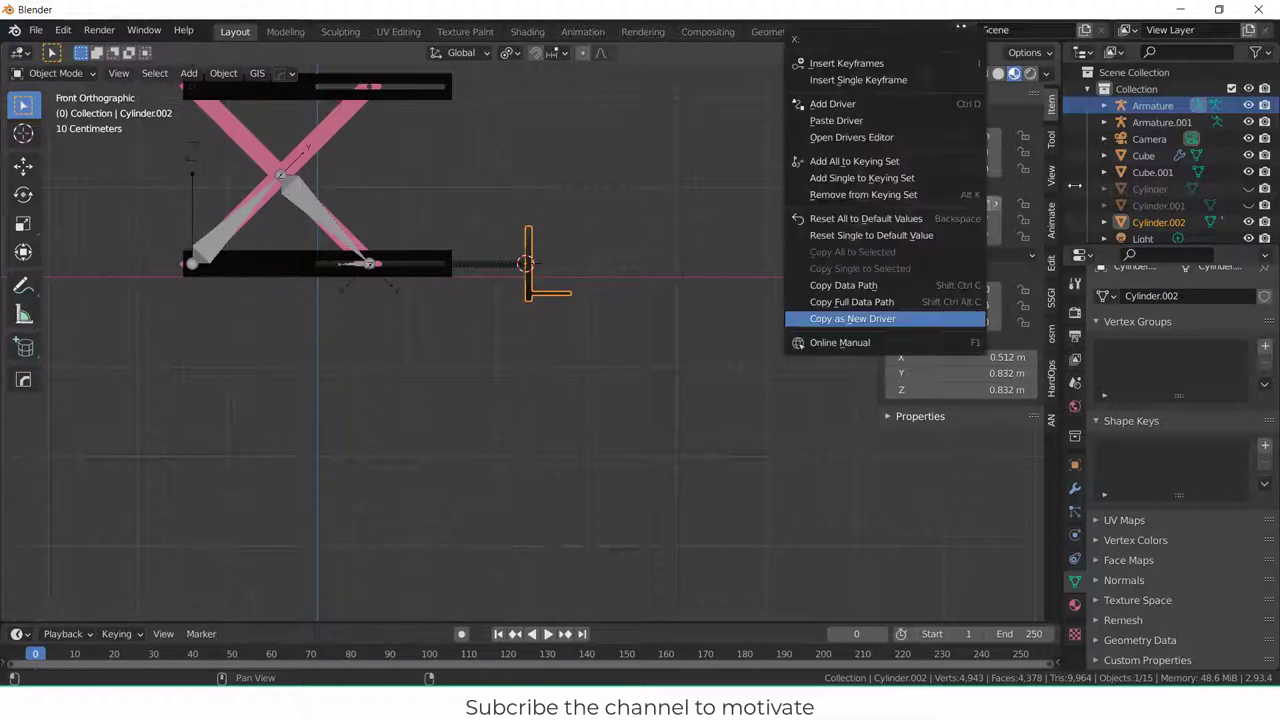
click(852, 318)
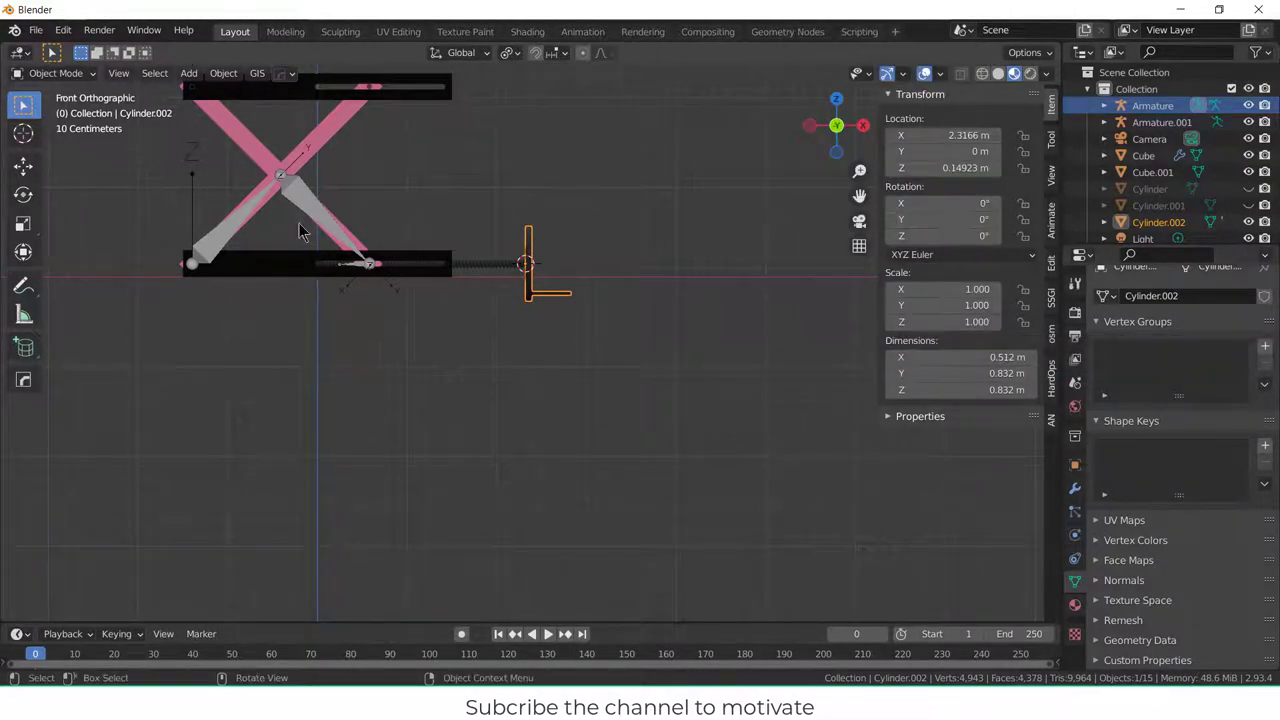
scroll(298, 230, up, 5)
- Paste the wheel driver onto the slider bone's Y location in Pose Mode
click(264, 263)
key(ctrl+Tab)
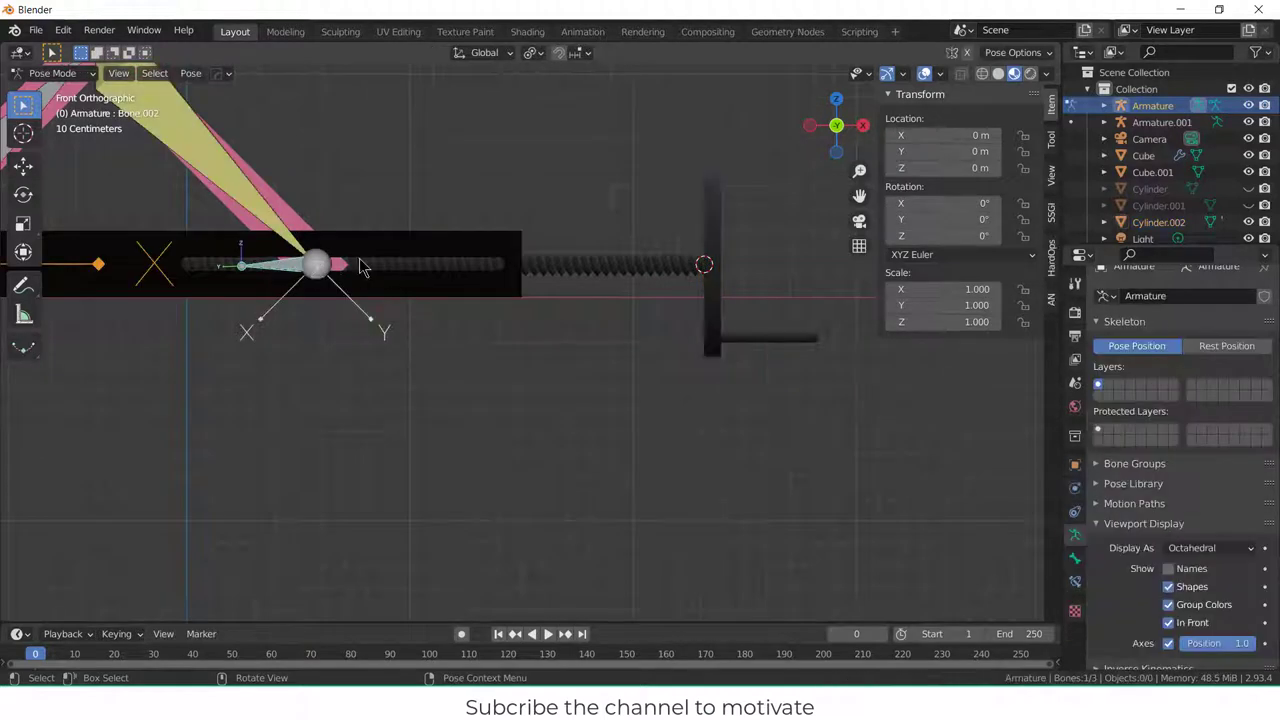
right_click(954, 150)
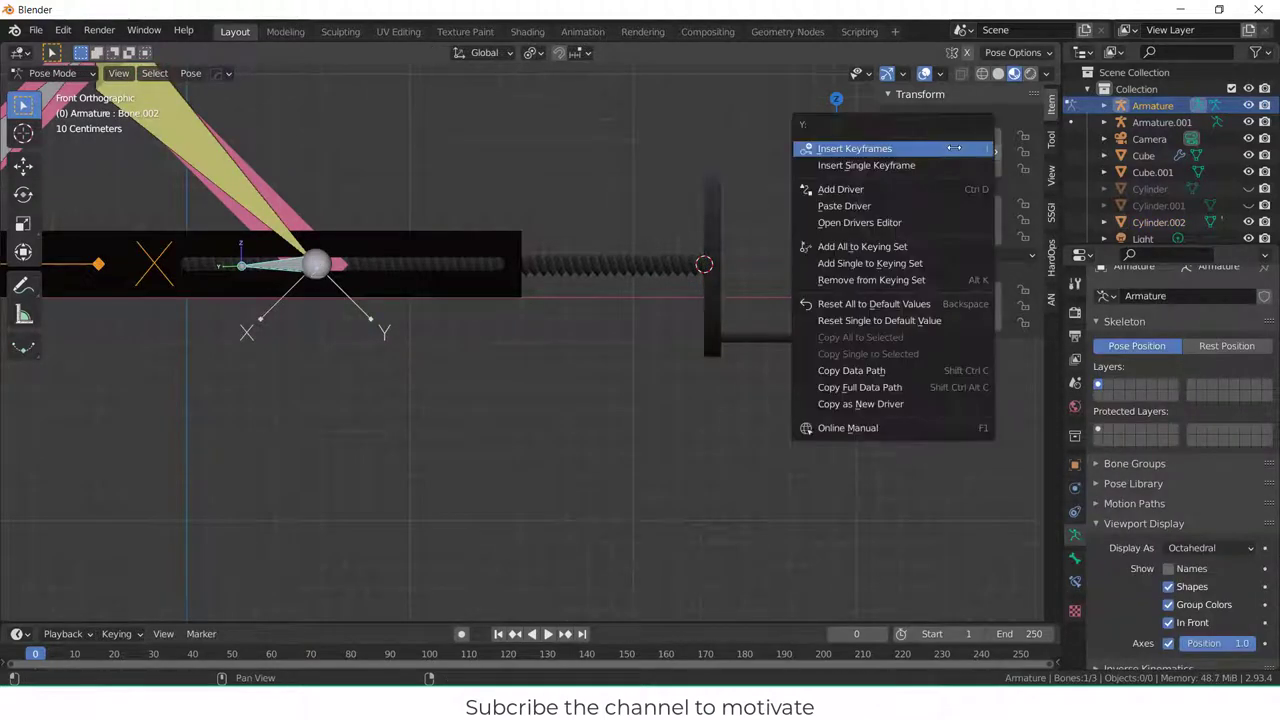
click(888, 211)
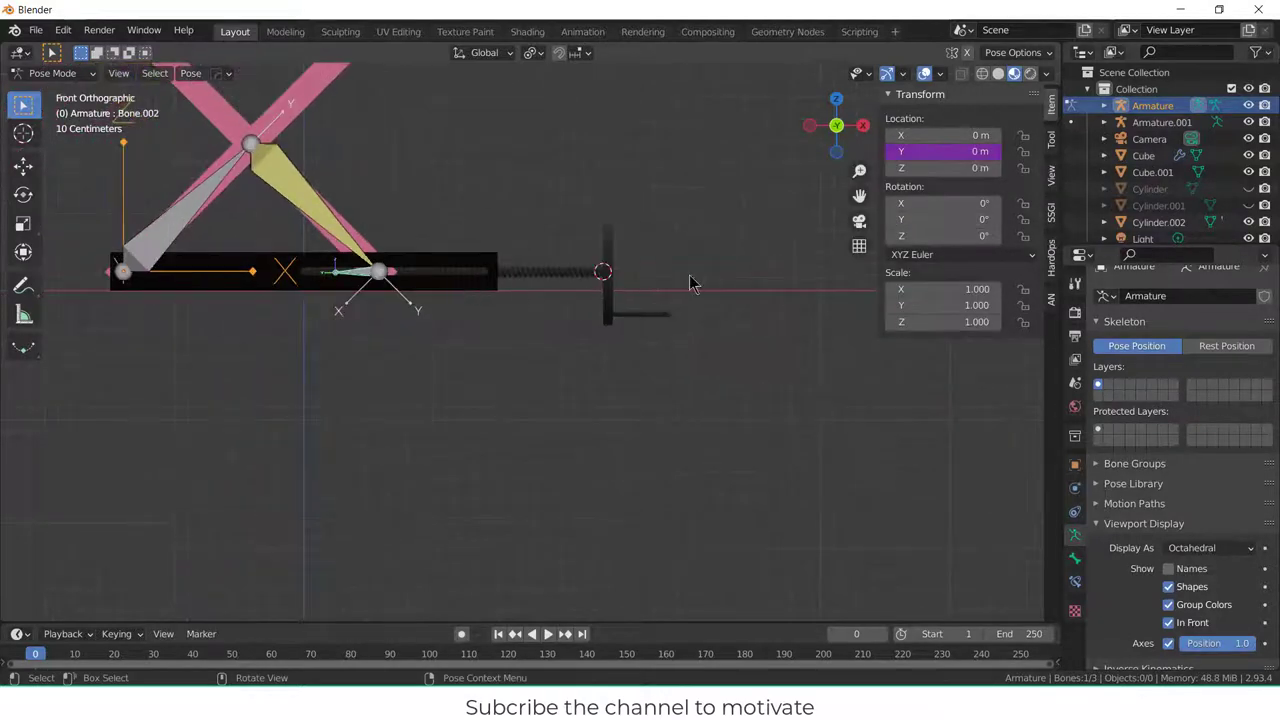
- Turn the crank wheel's Y rotation to 360° and compare the slider bone's position
click(610, 240)
click(947, 220)
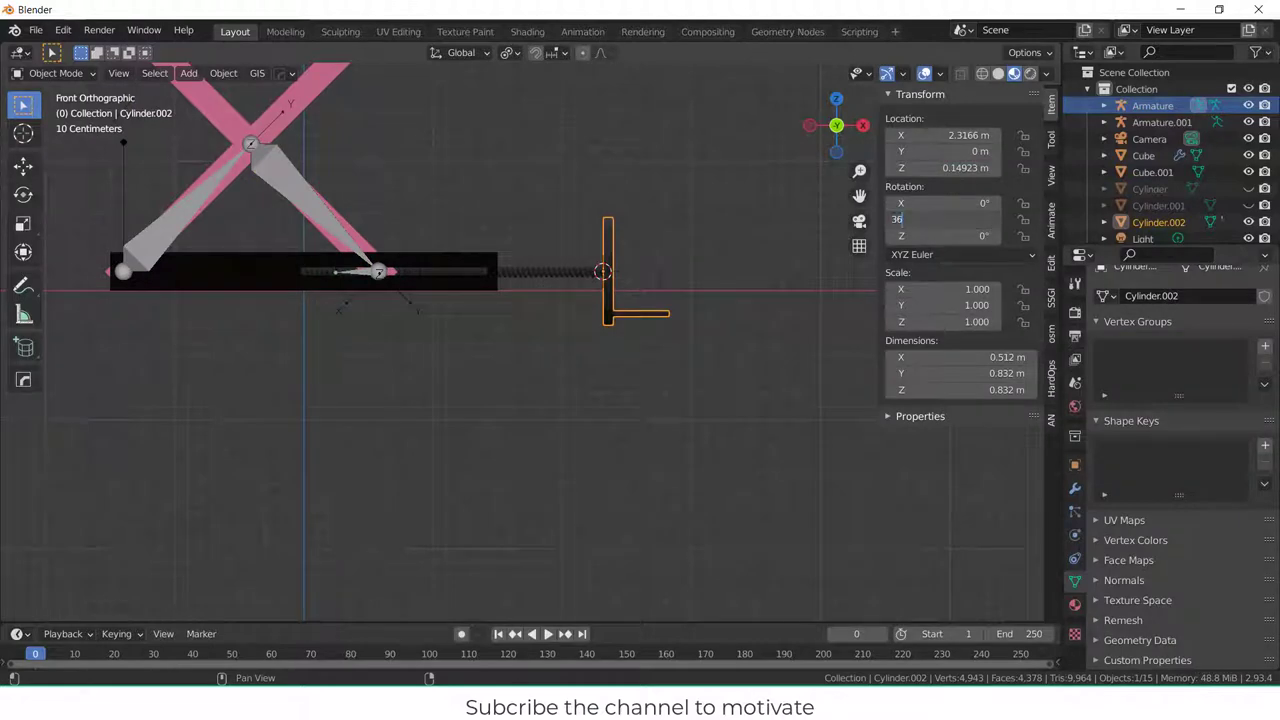
text(360)
key(Return)
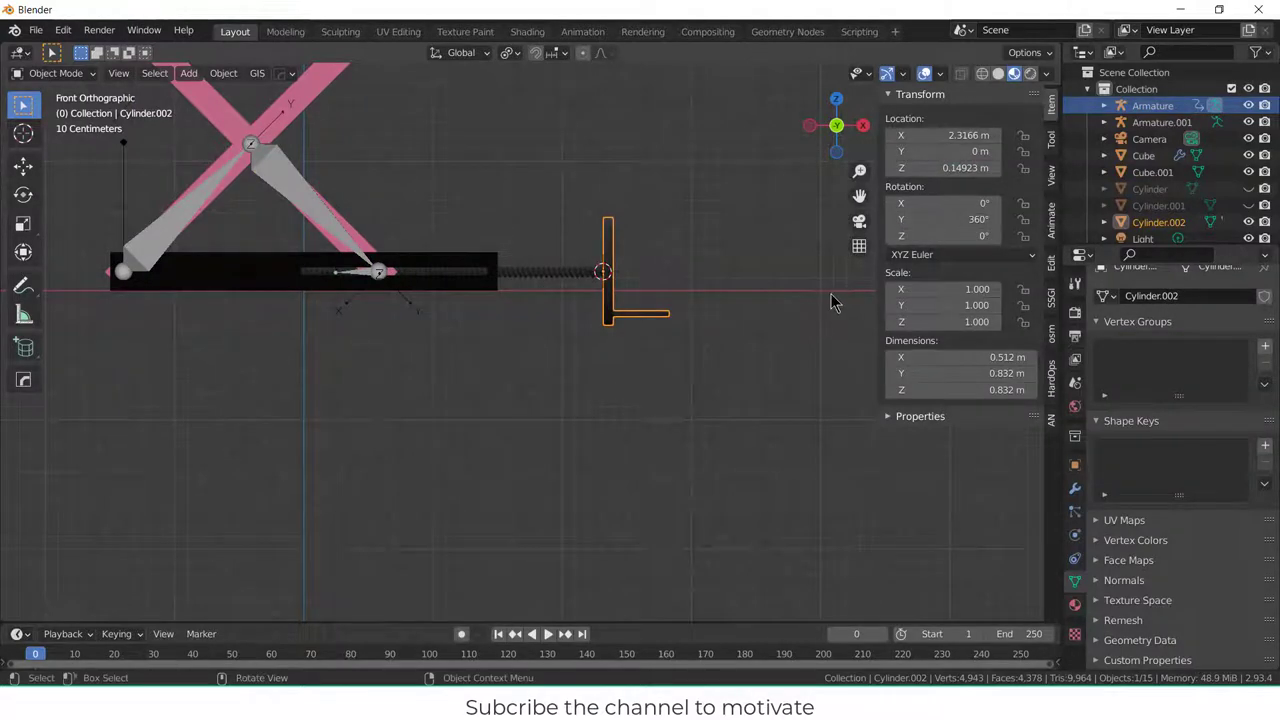
click(365, 268)
click(348, 274)
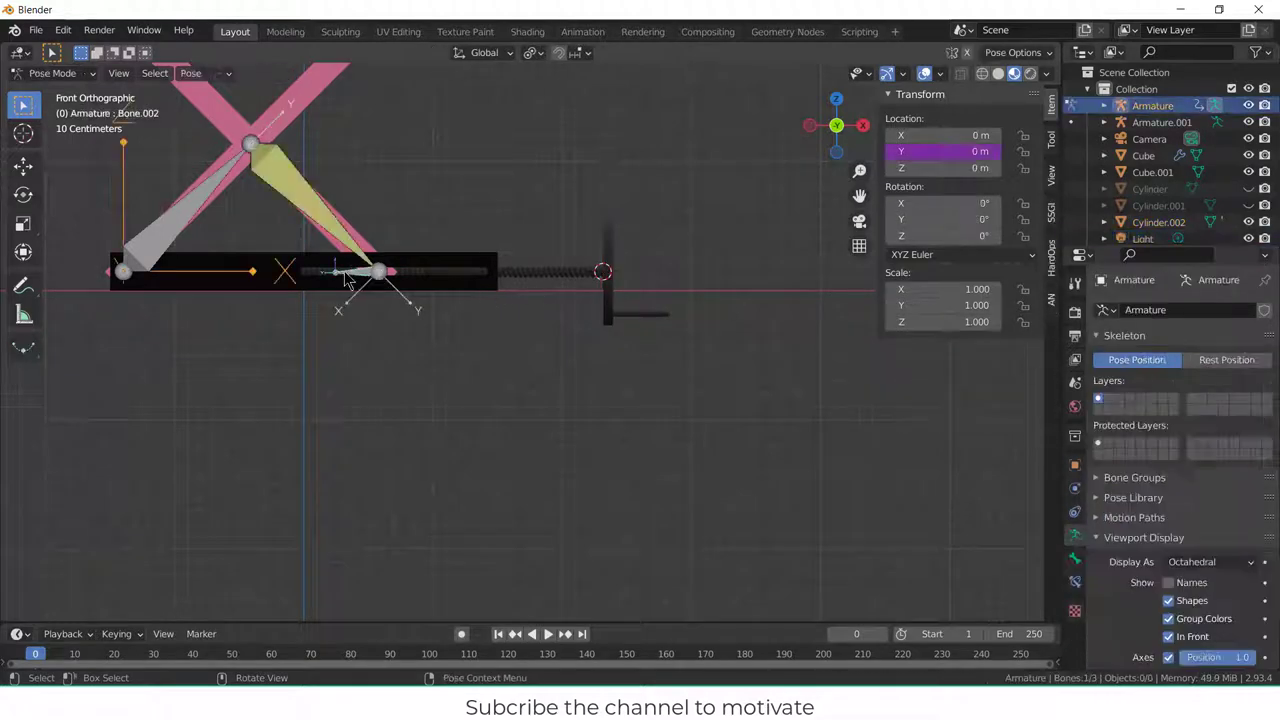
click(604, 258)
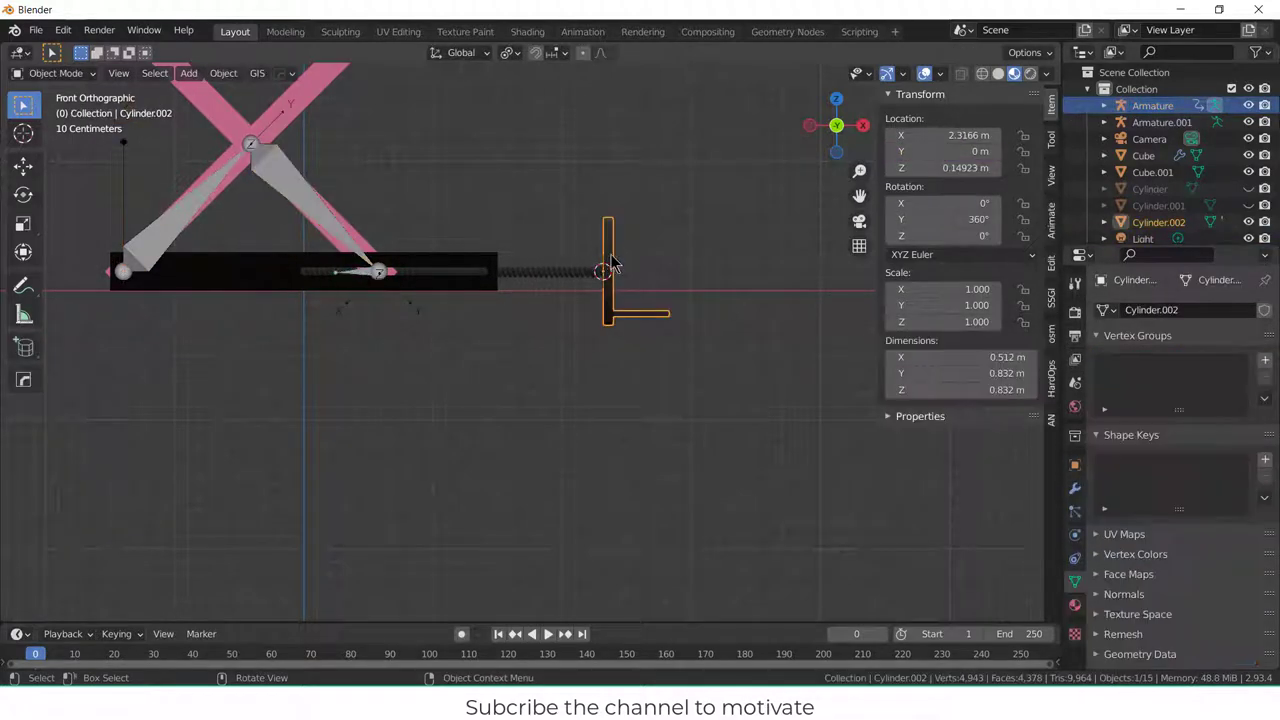
click(360, 278)
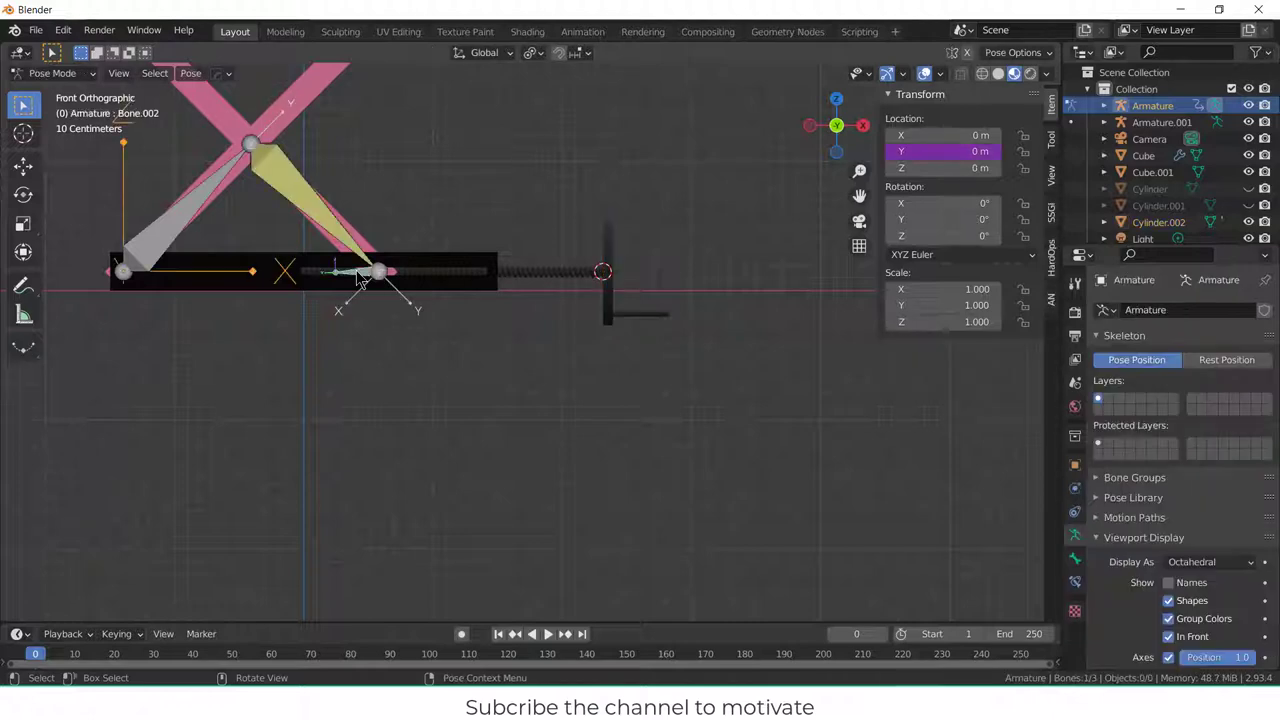
click(605, 262)
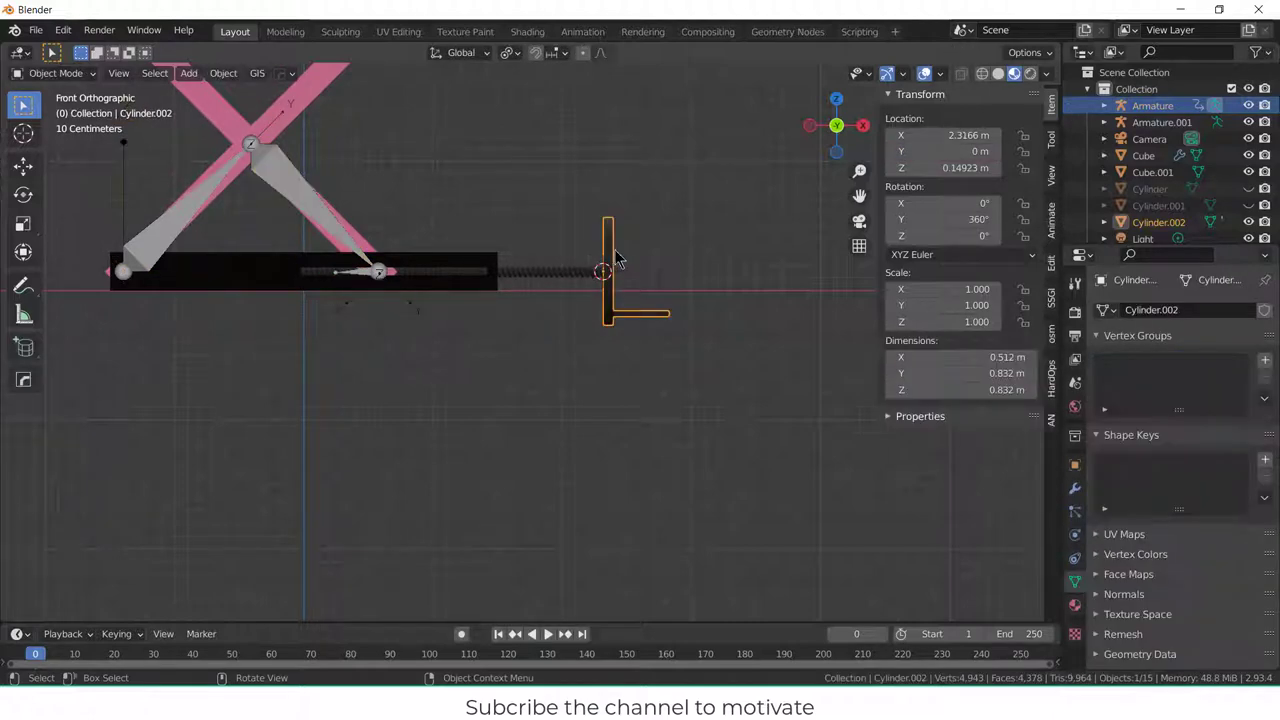
- Set the crank wheel's X rotation to 360° and check the armature's pose
right_click(980, 219)
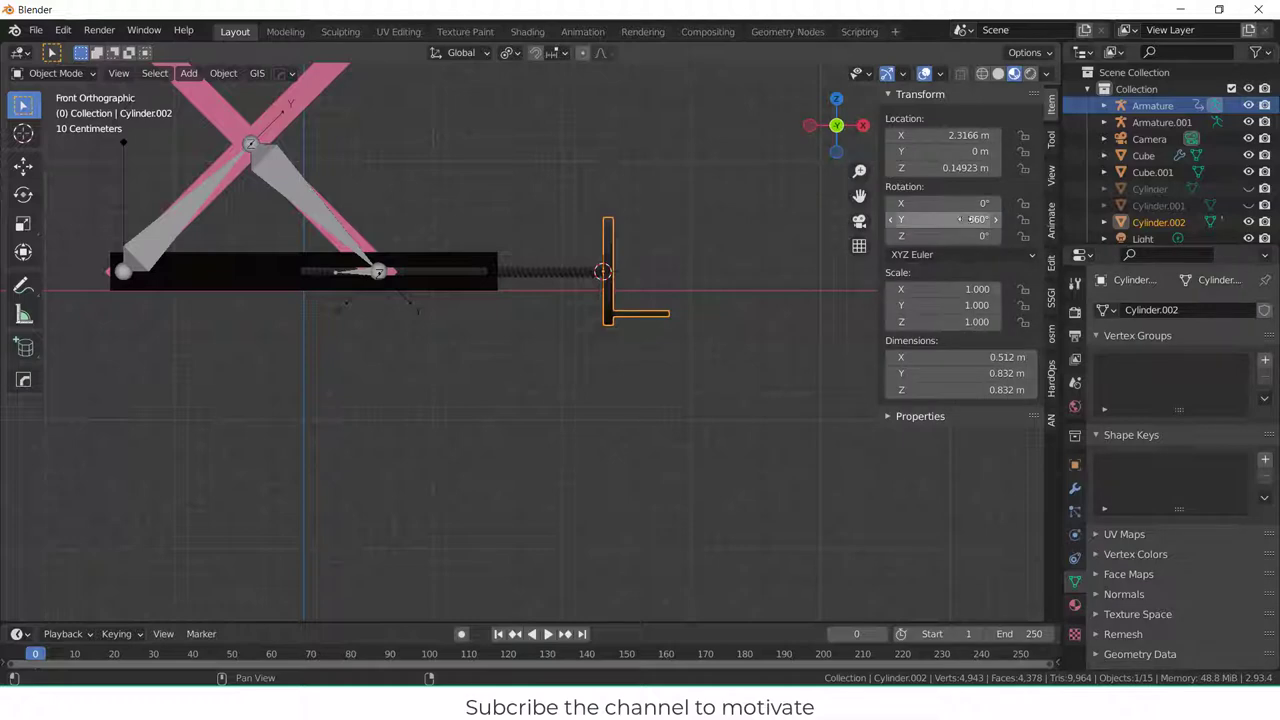
right_click(966, 219)
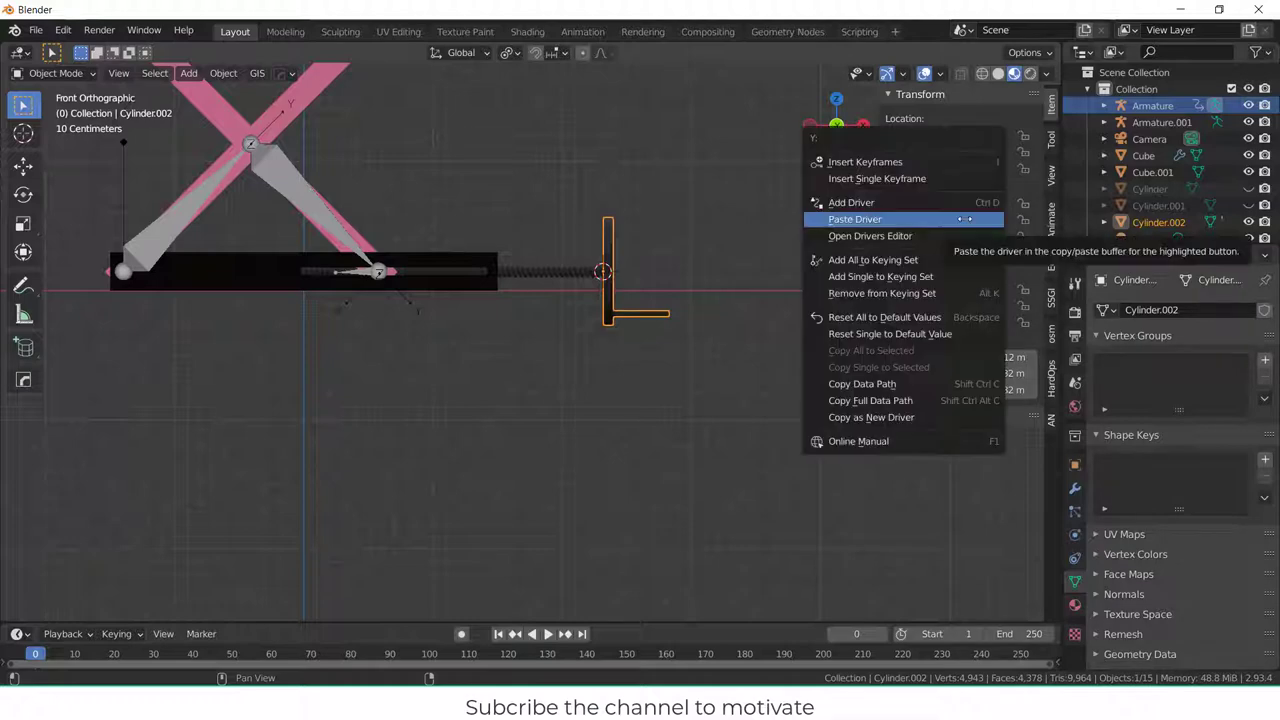
click(945, 203)
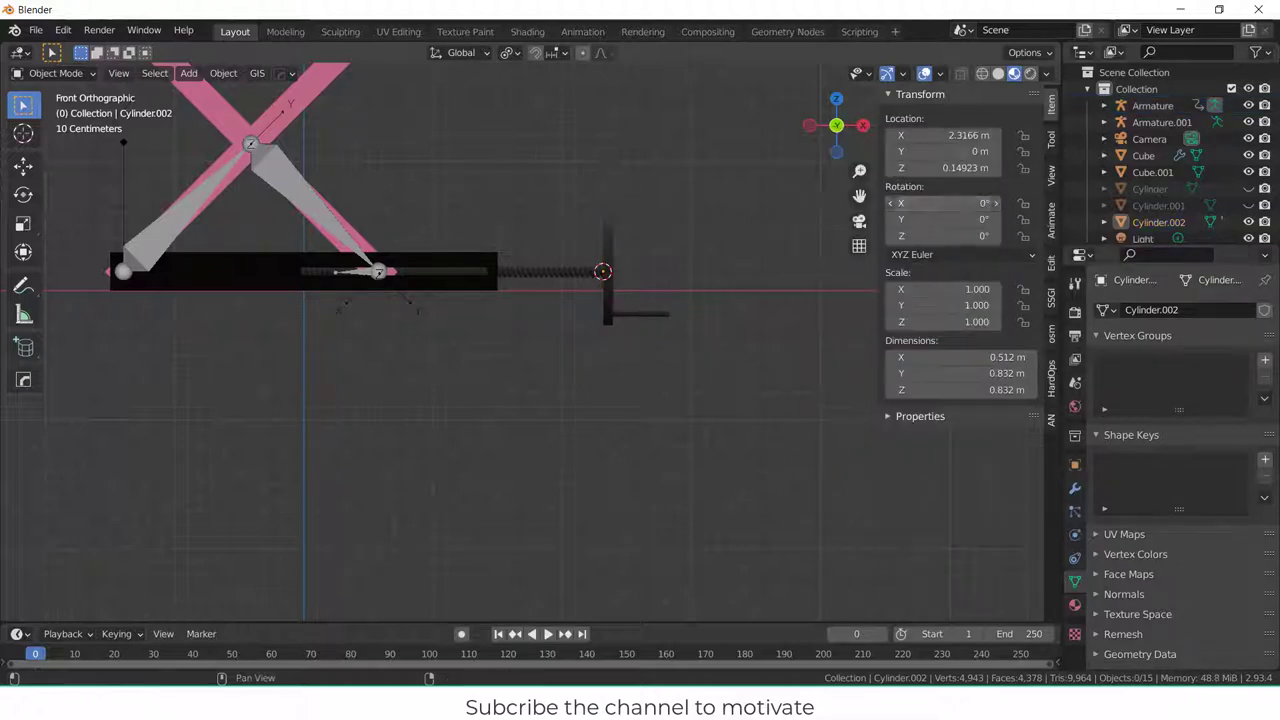
text(360)
key(Return)
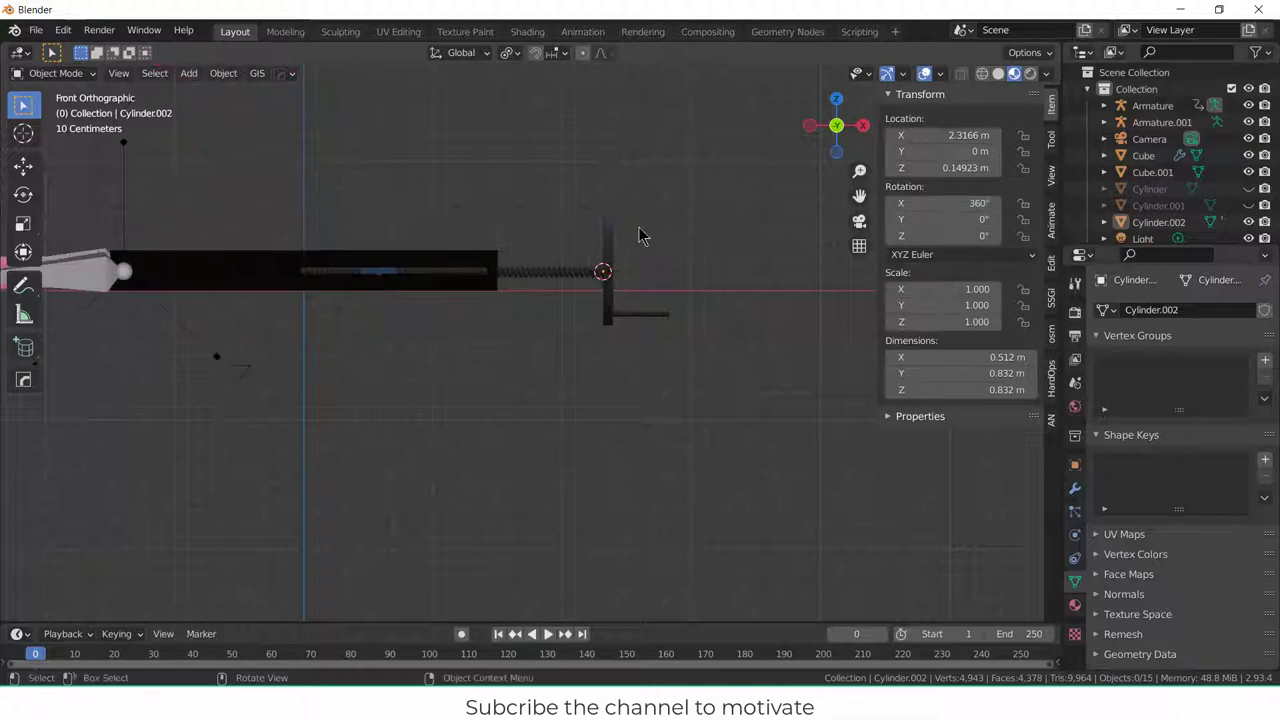
scroll(420, 265, down, 4)
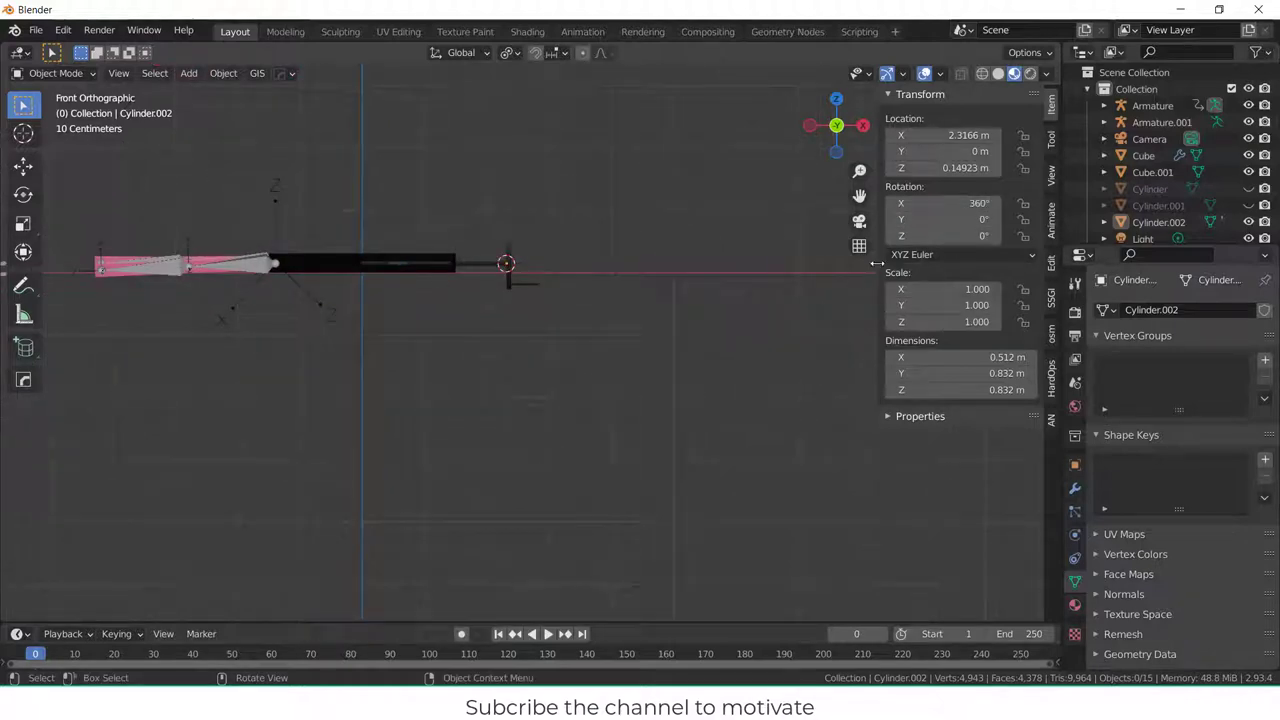
click(242, 270)
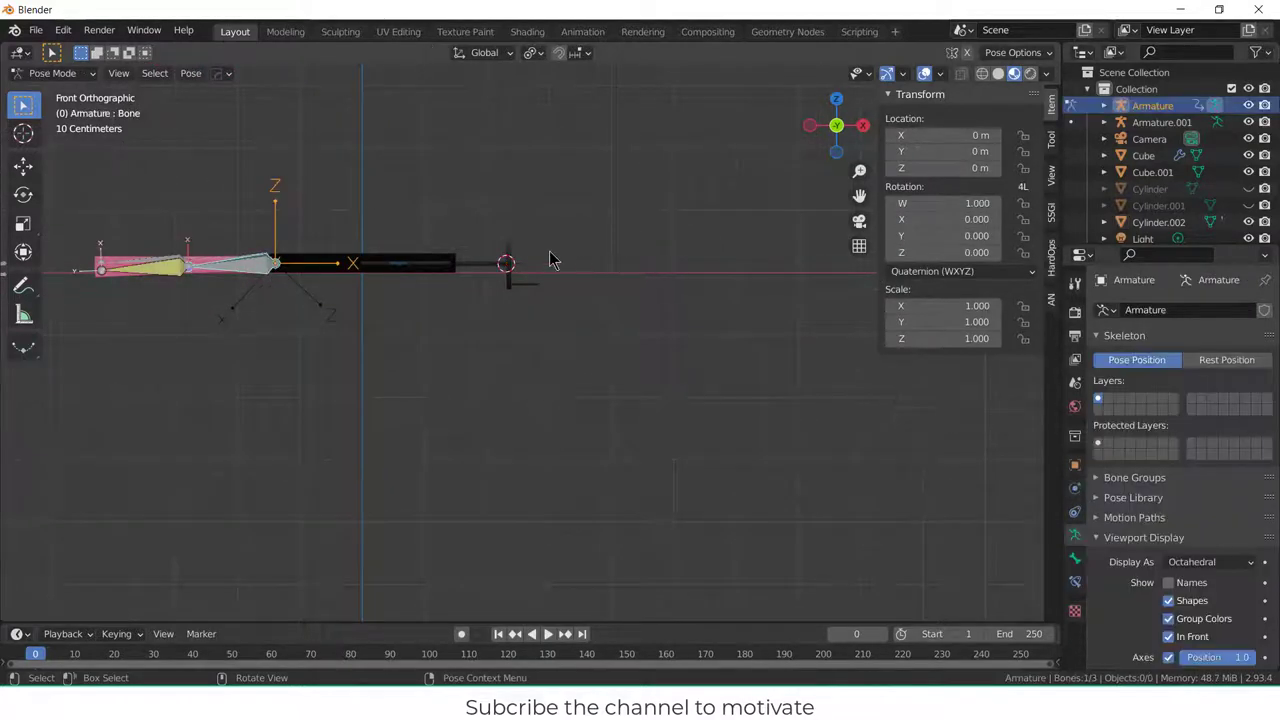
- Sweep Cylinder.002's X rotation and inspect the slider bone's driven location
click(508, 262)
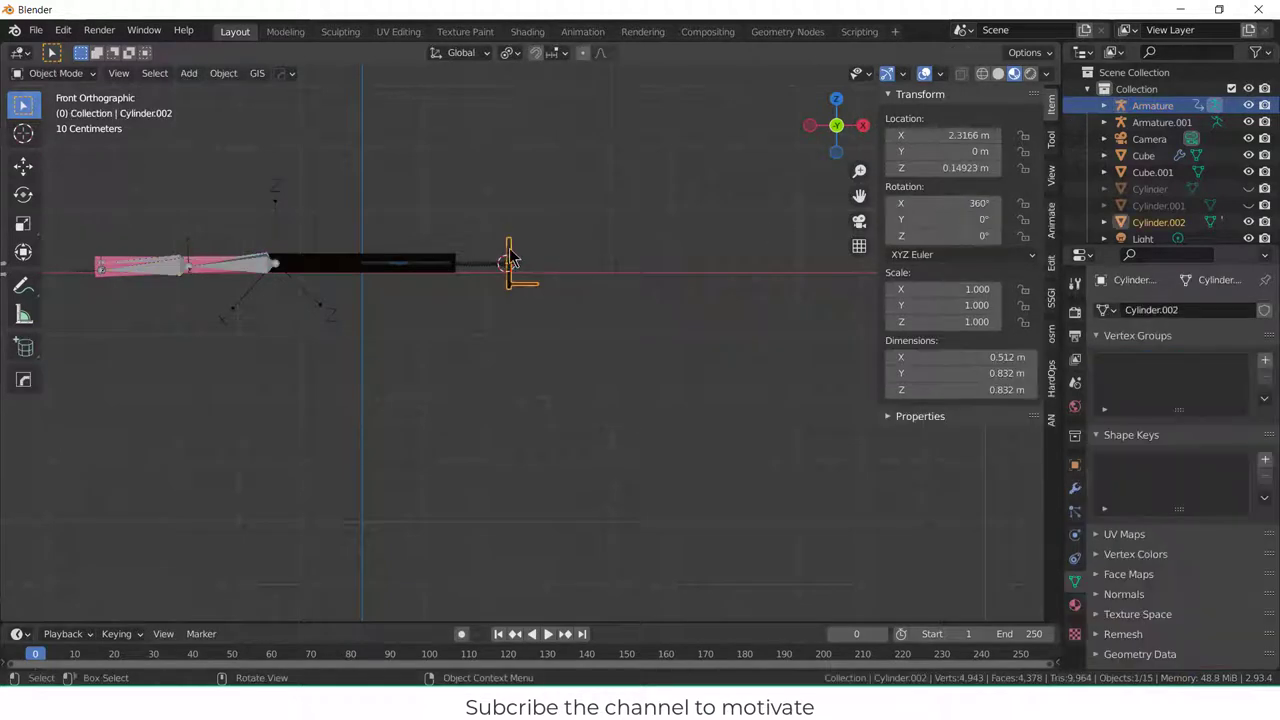
click(890, 203)
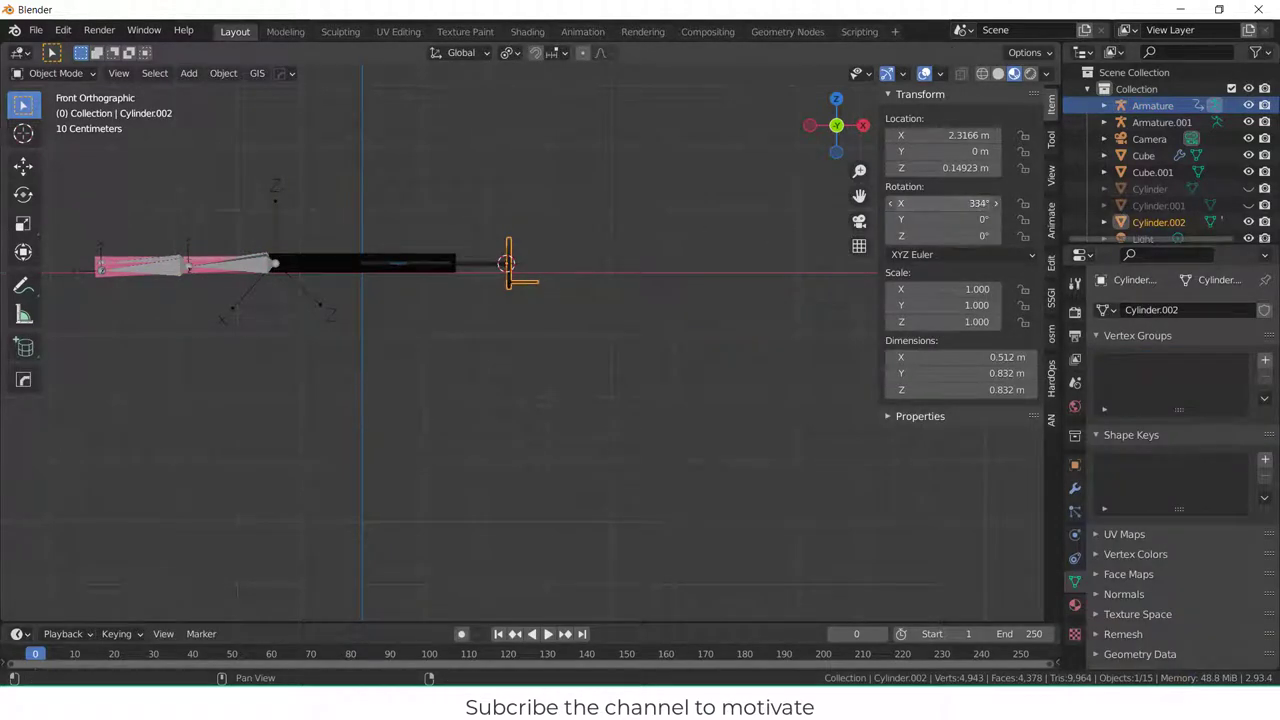
mouse_move(930, 203)
mouse_down()
mouse_move(1020, 203)
mouse_move(936, 203)
mouse_up()
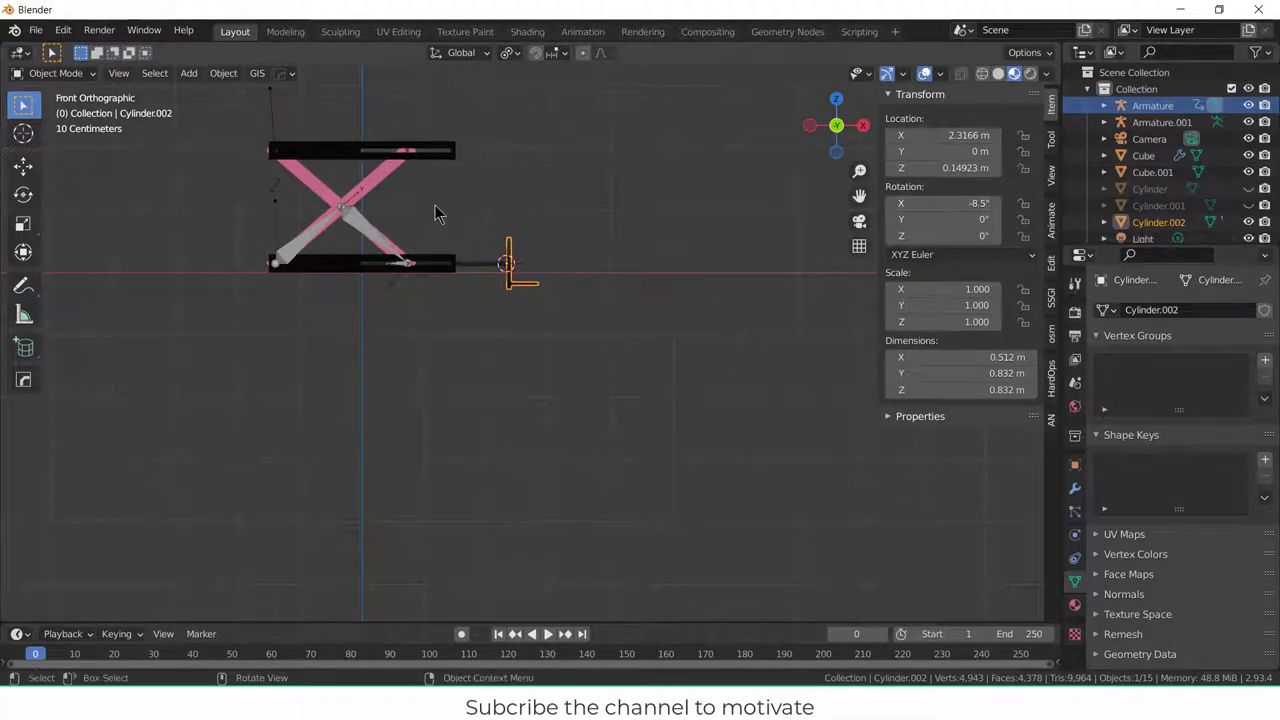
scroll(435, 212, up, 4)
click(338, 334)
key(ctrl+Tab)
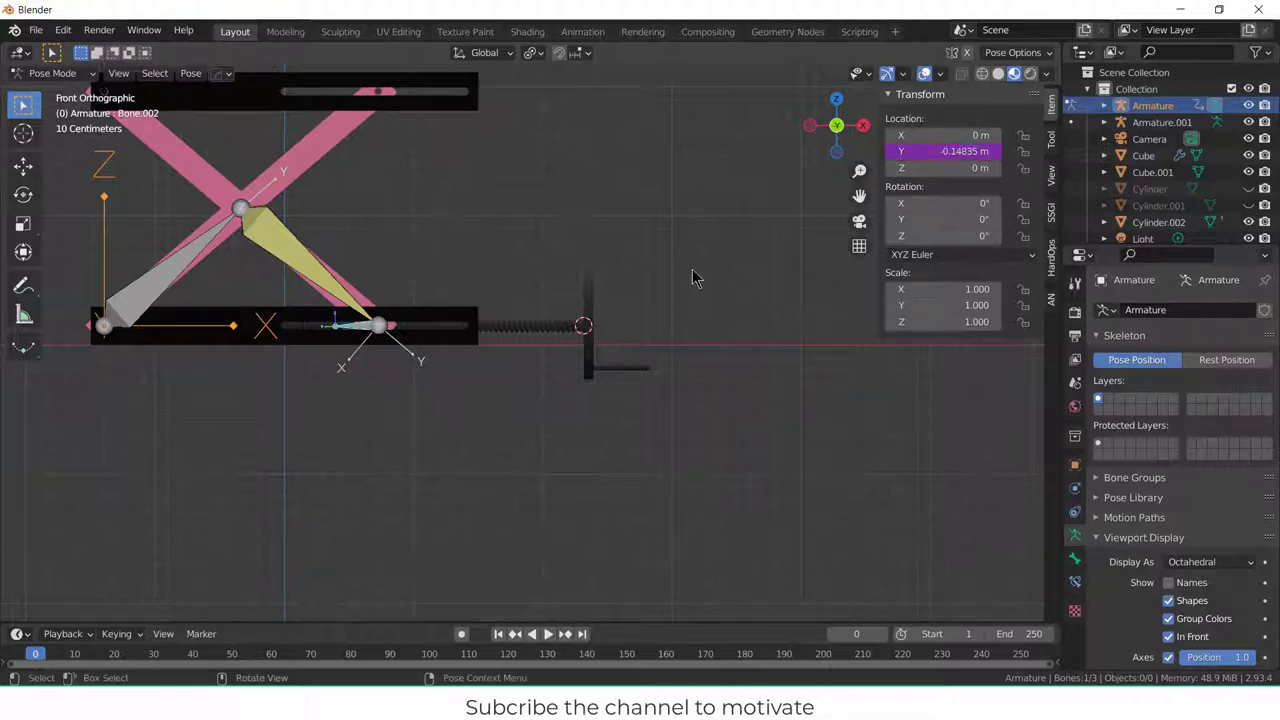
click(590, 305)
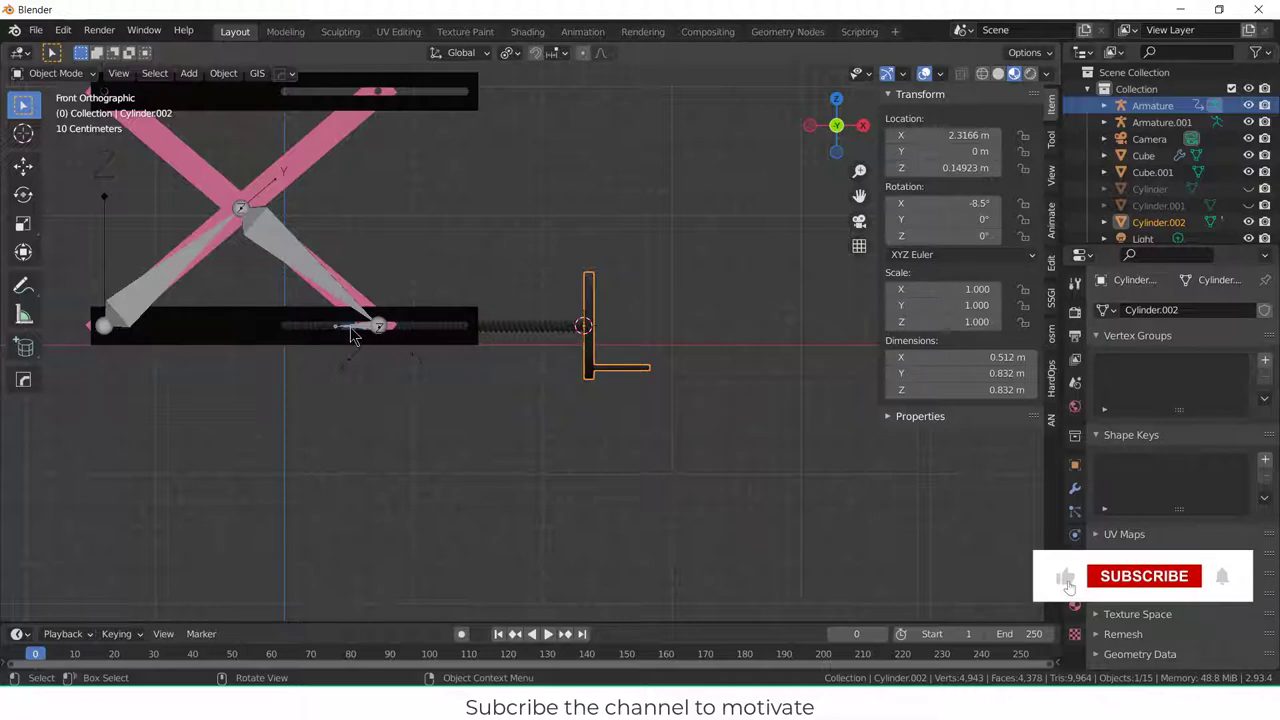
click(356, 330)
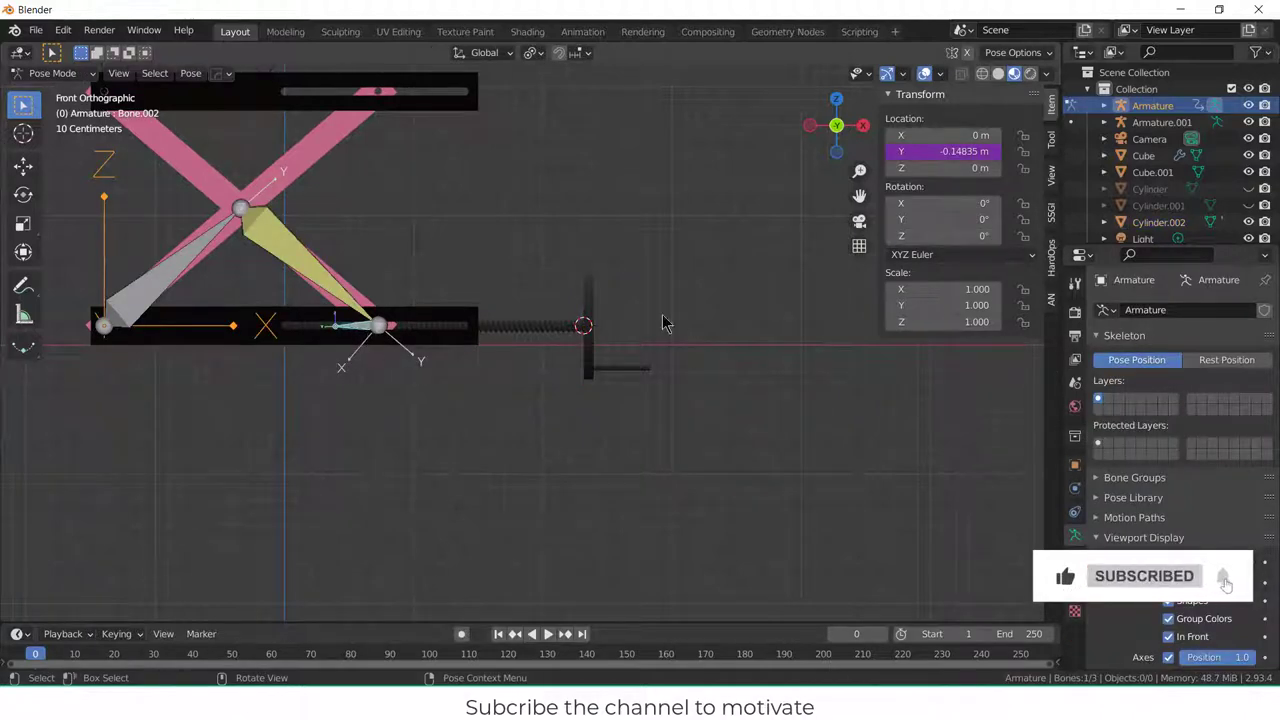
- Set the wheel's X rotation to 360° and open Bone.002's Y-location driver options
click(592, 303)
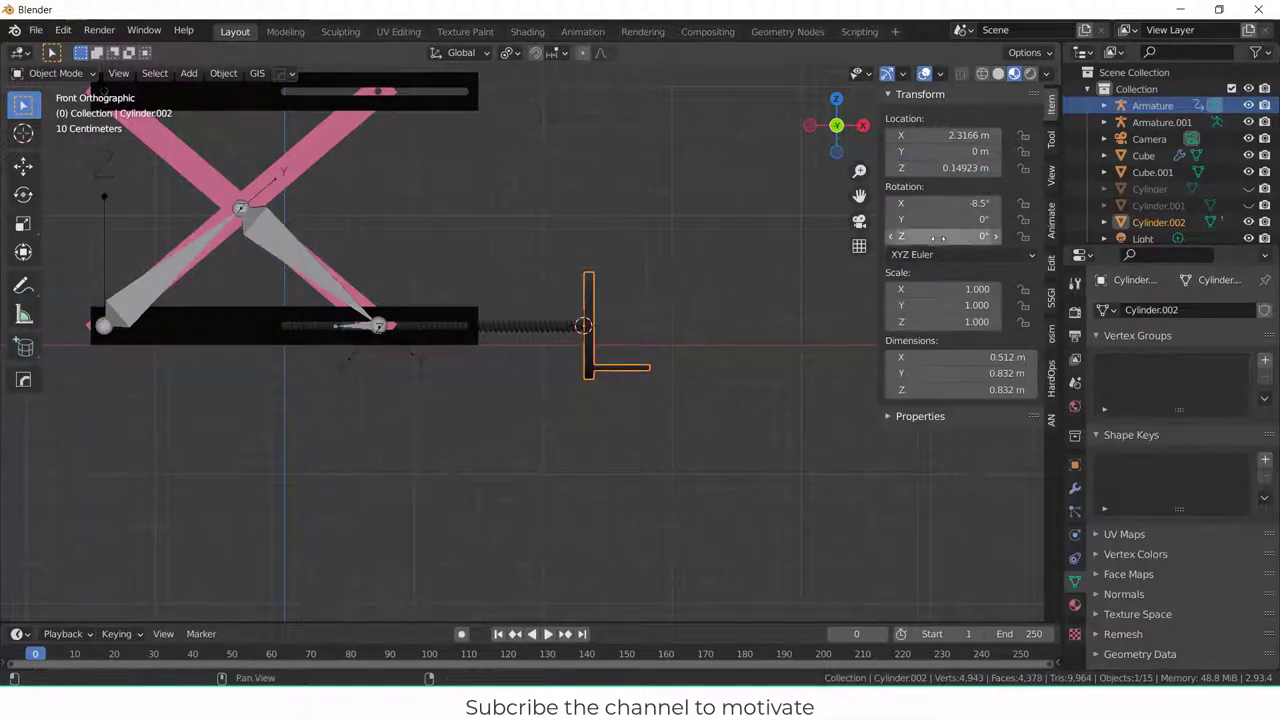
double_click(965, 203)
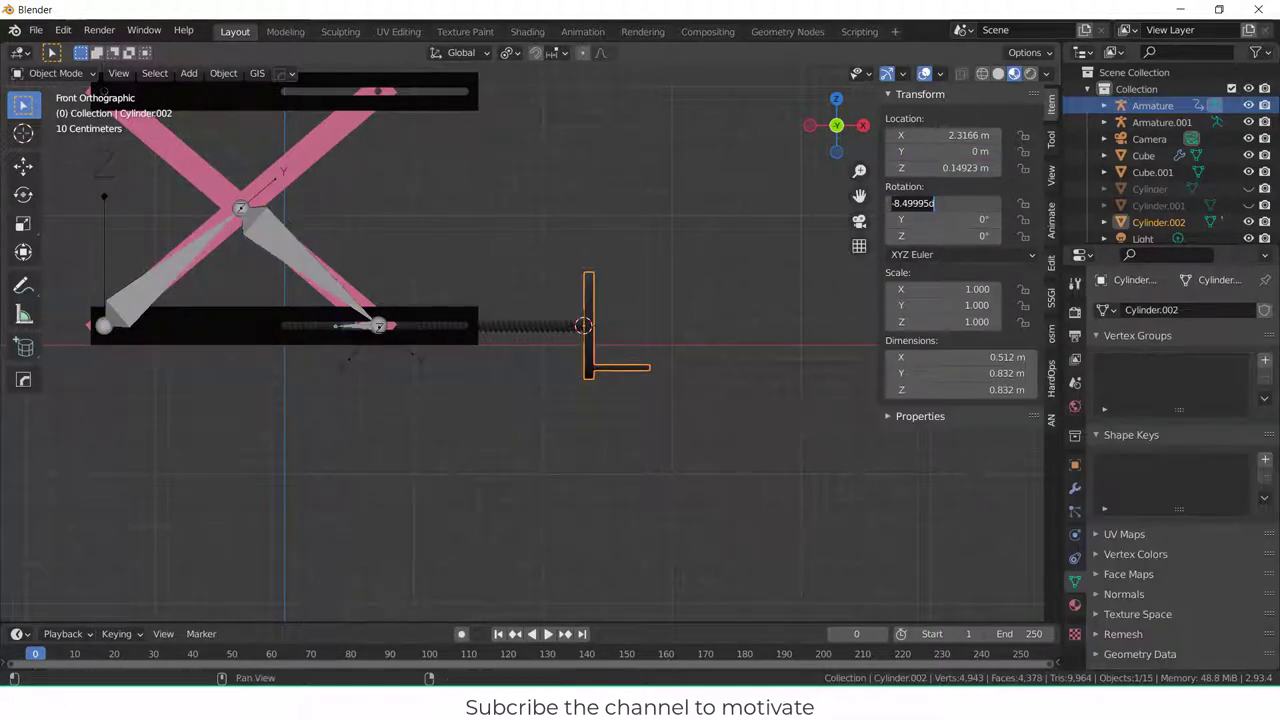
text(360)
key(Return)
scroll(383, 358, down, 4)
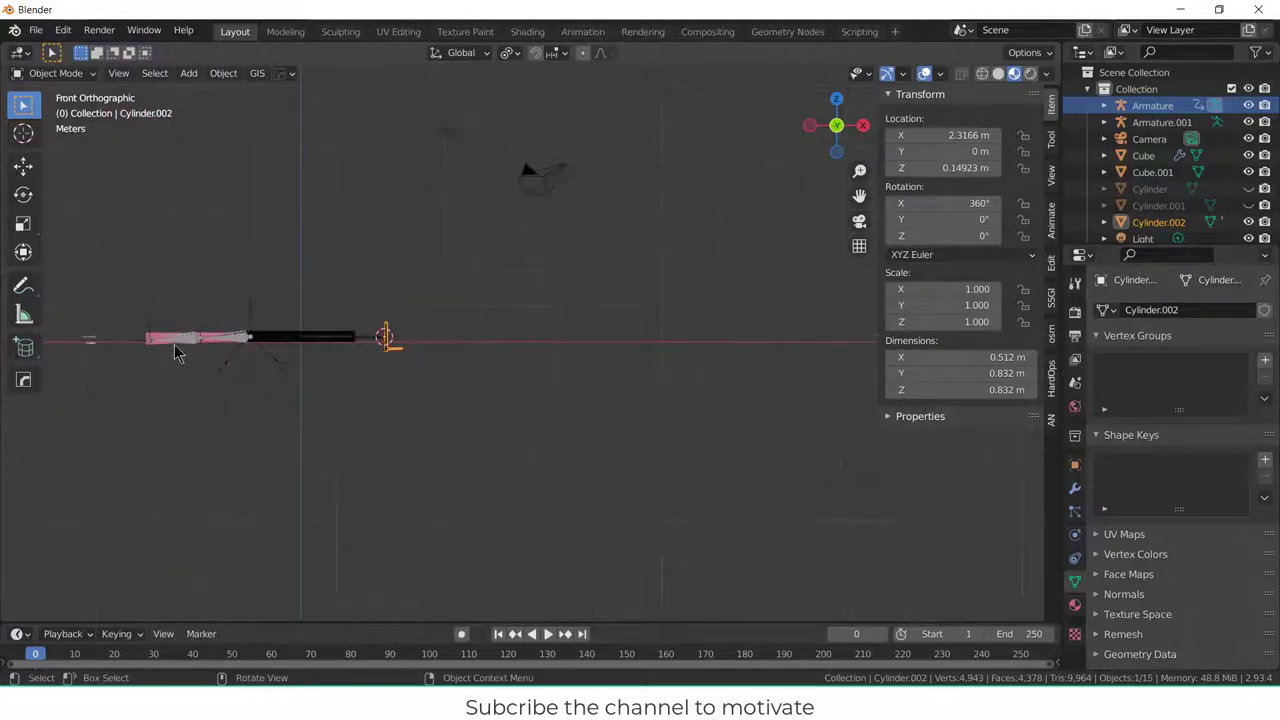
click(88, 341)
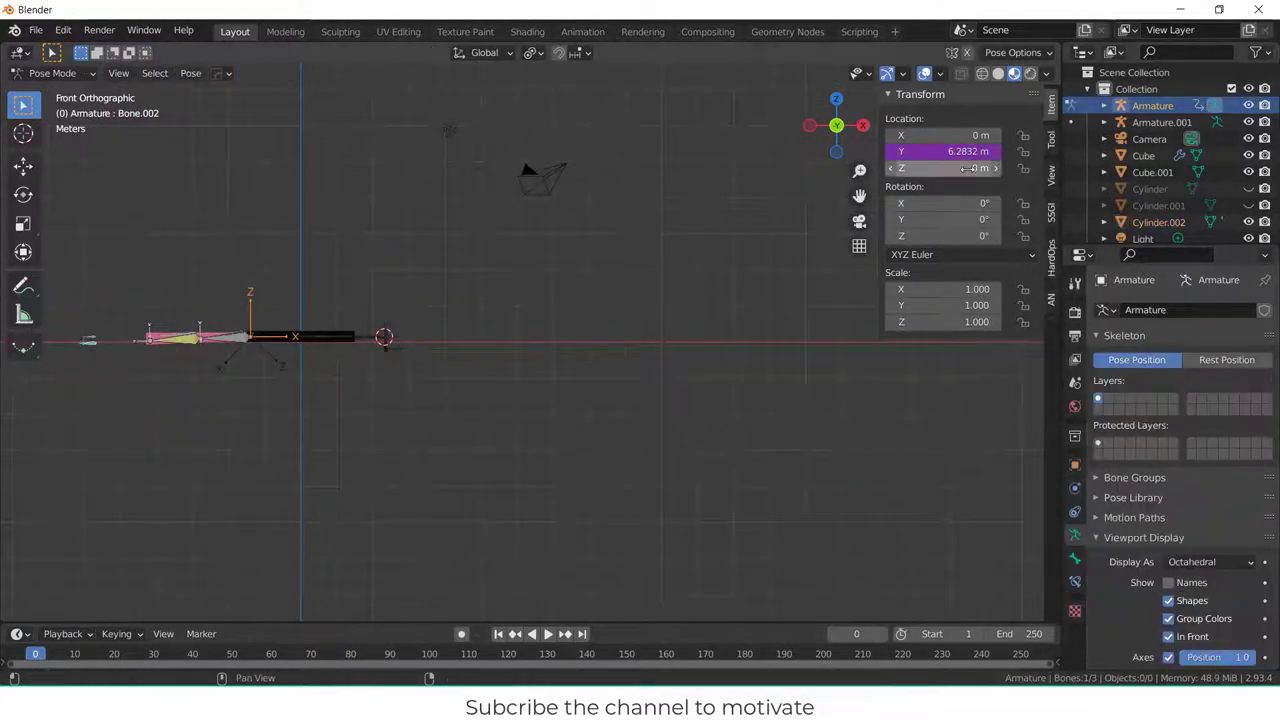
right_click(951, 151)
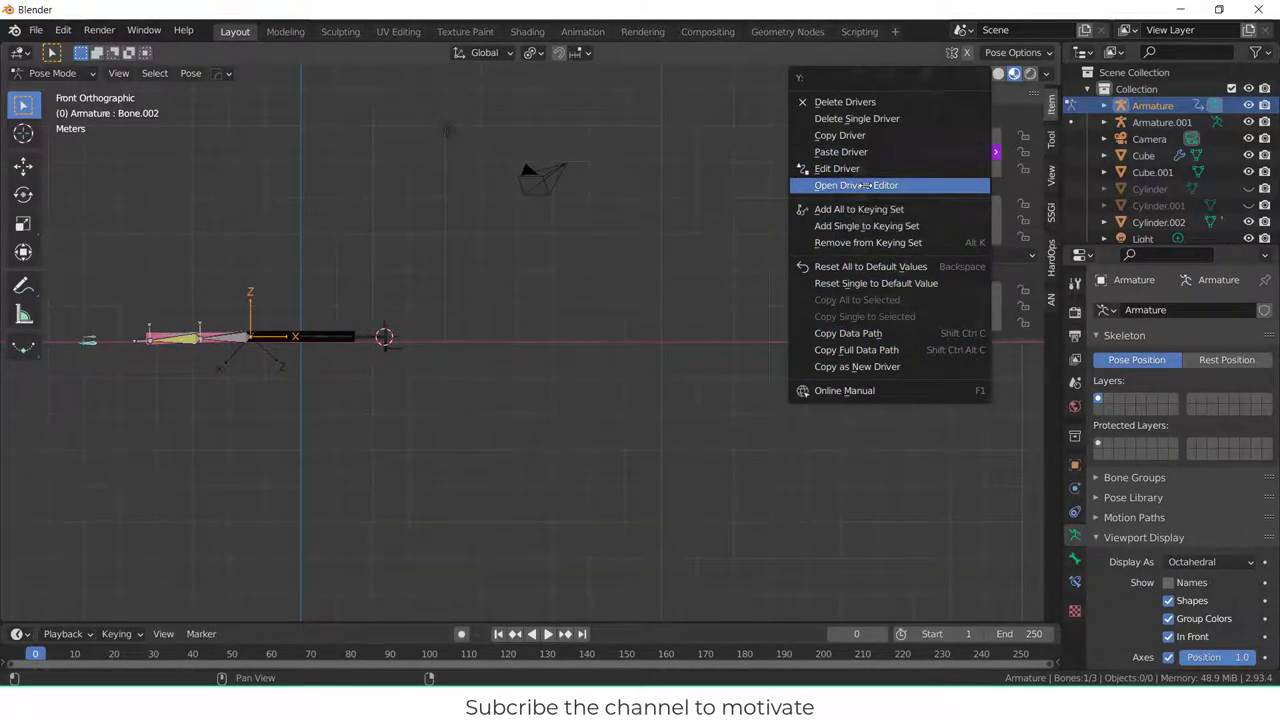
- Open the Y Location driver in the Drivers Editor and make it a Scripted Expression
click(858, 185)
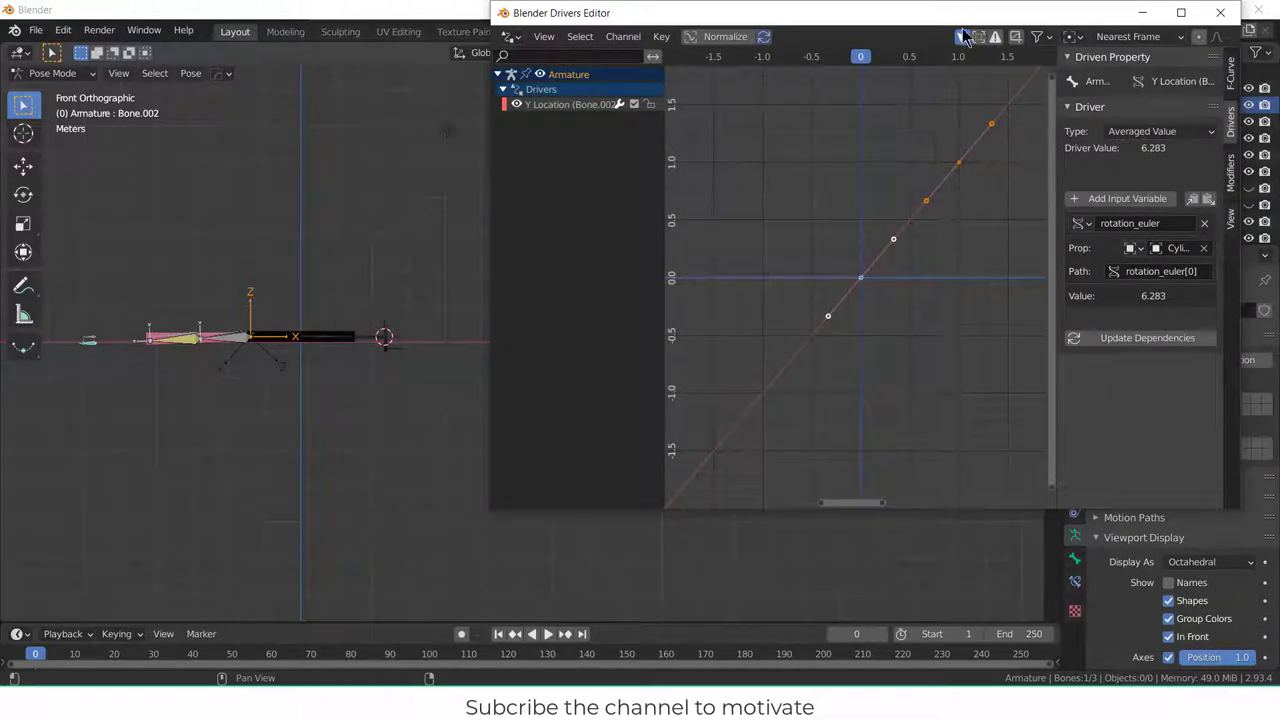
drag(858, 22, 600, 218)
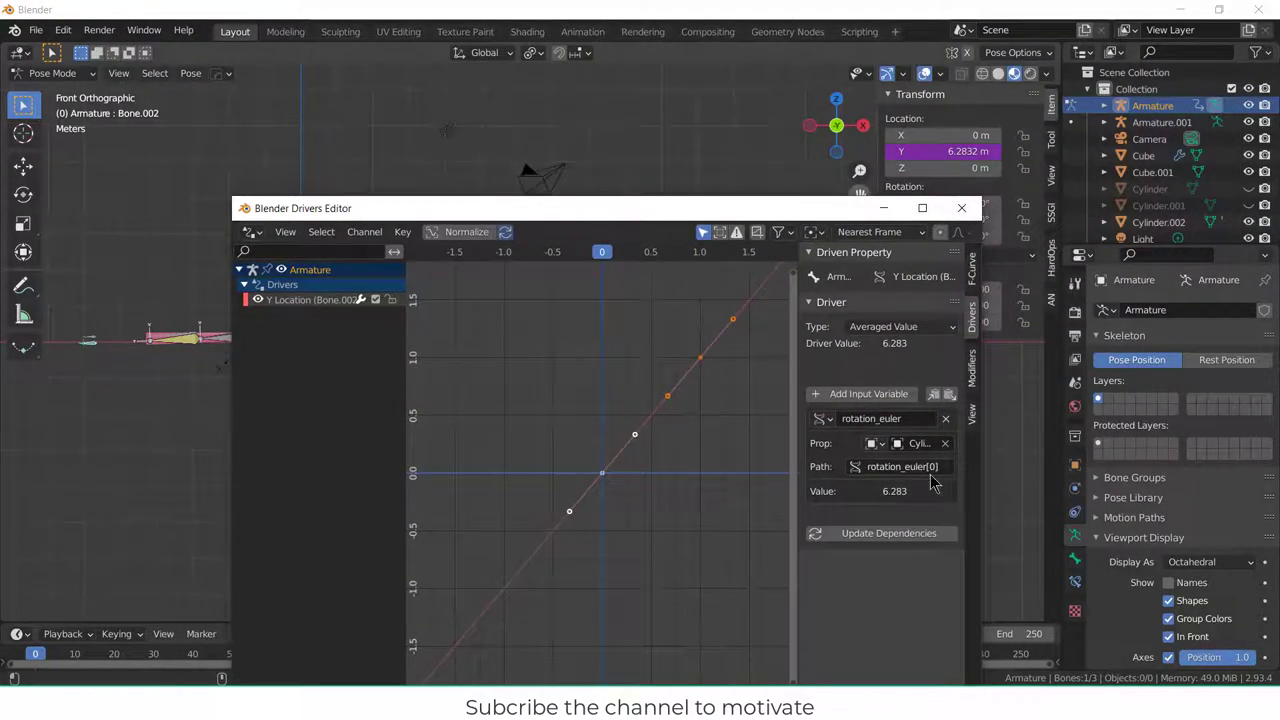
click(893, 327)
click(907, 385)
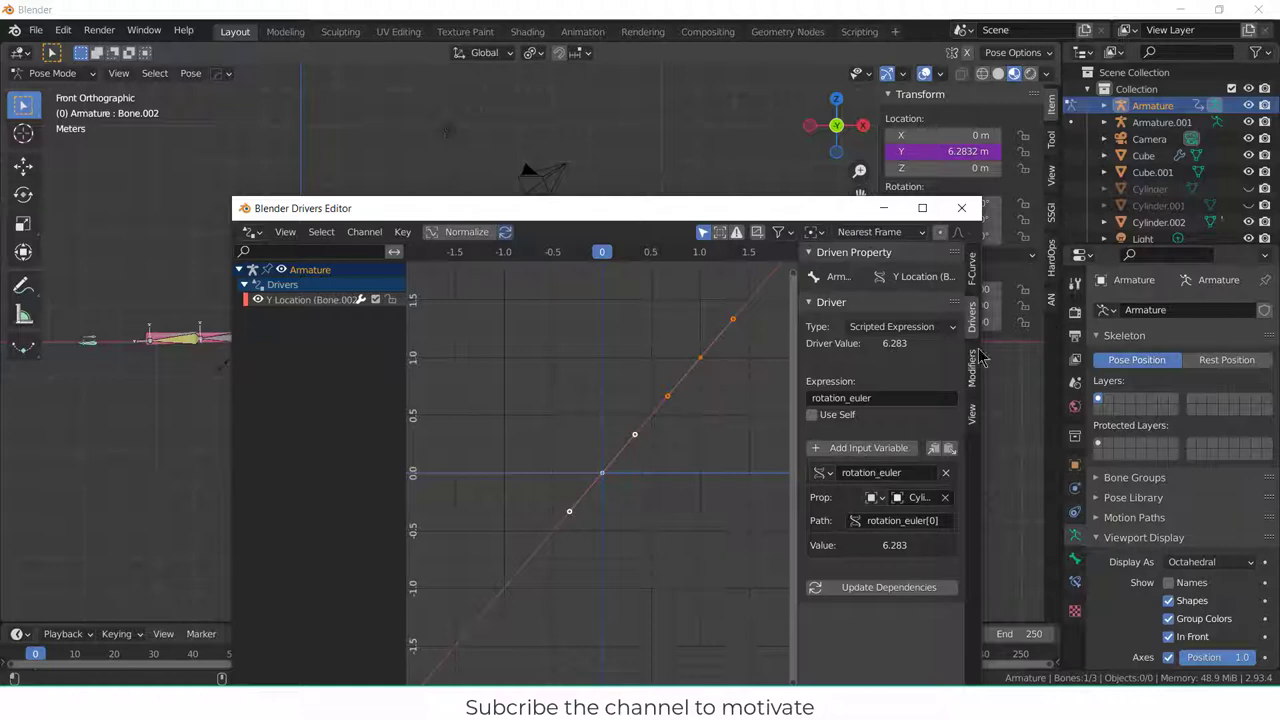
- Change the expression to rotation_euler*.006366 and close the Drivers Editor window
click(890, 400)
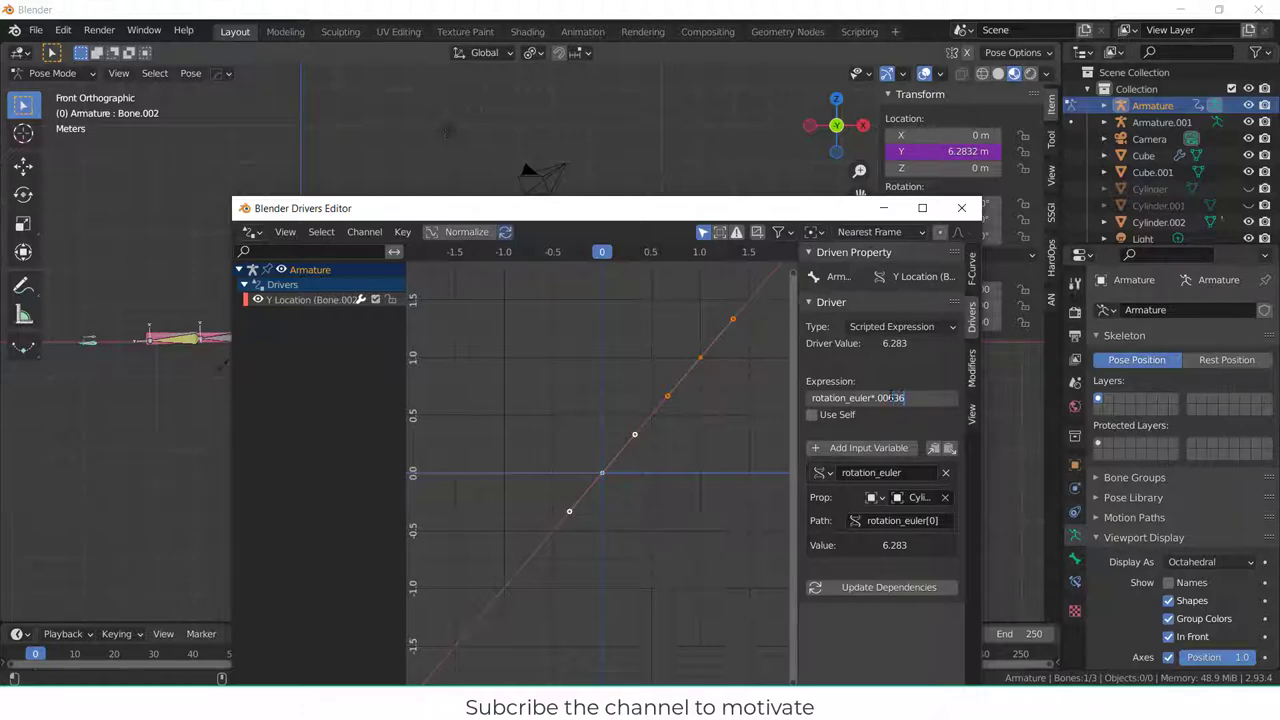
text(6)
key(Return)
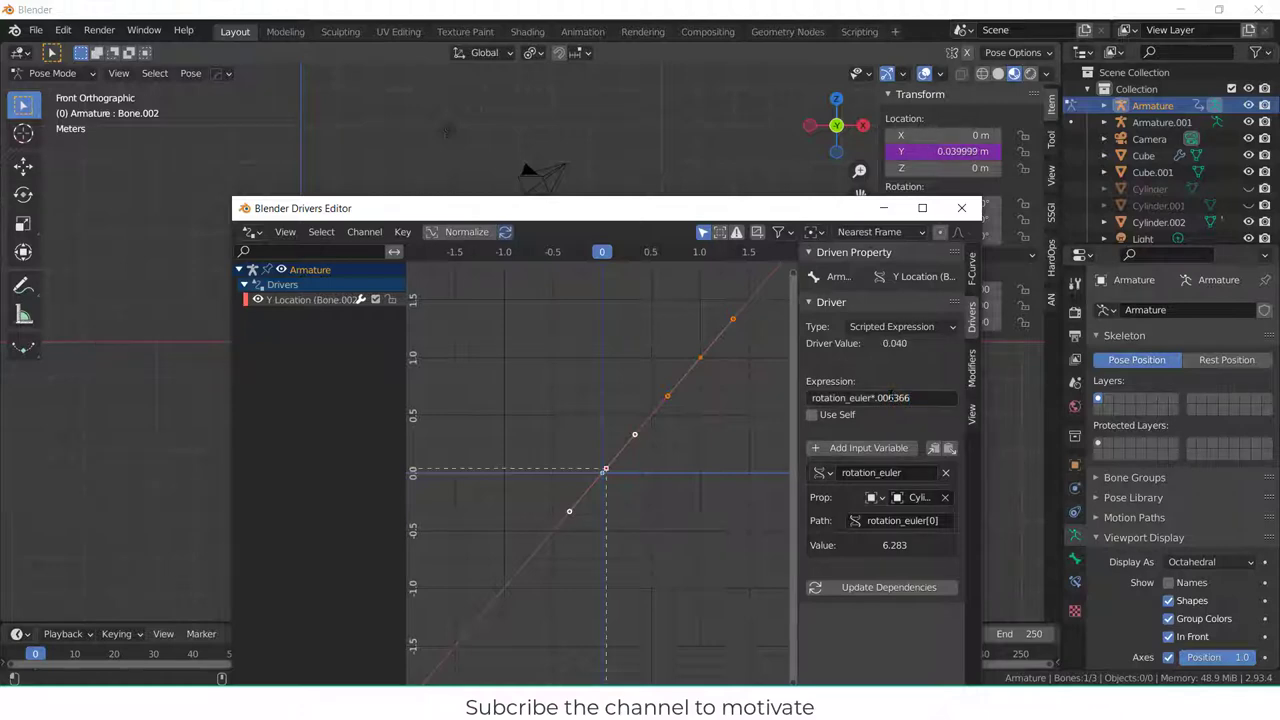
click(883, 208)
- Set Cylinder.002's X rotation back to 0° and view the jack in perspective
scroll(318, 360, up, 6)
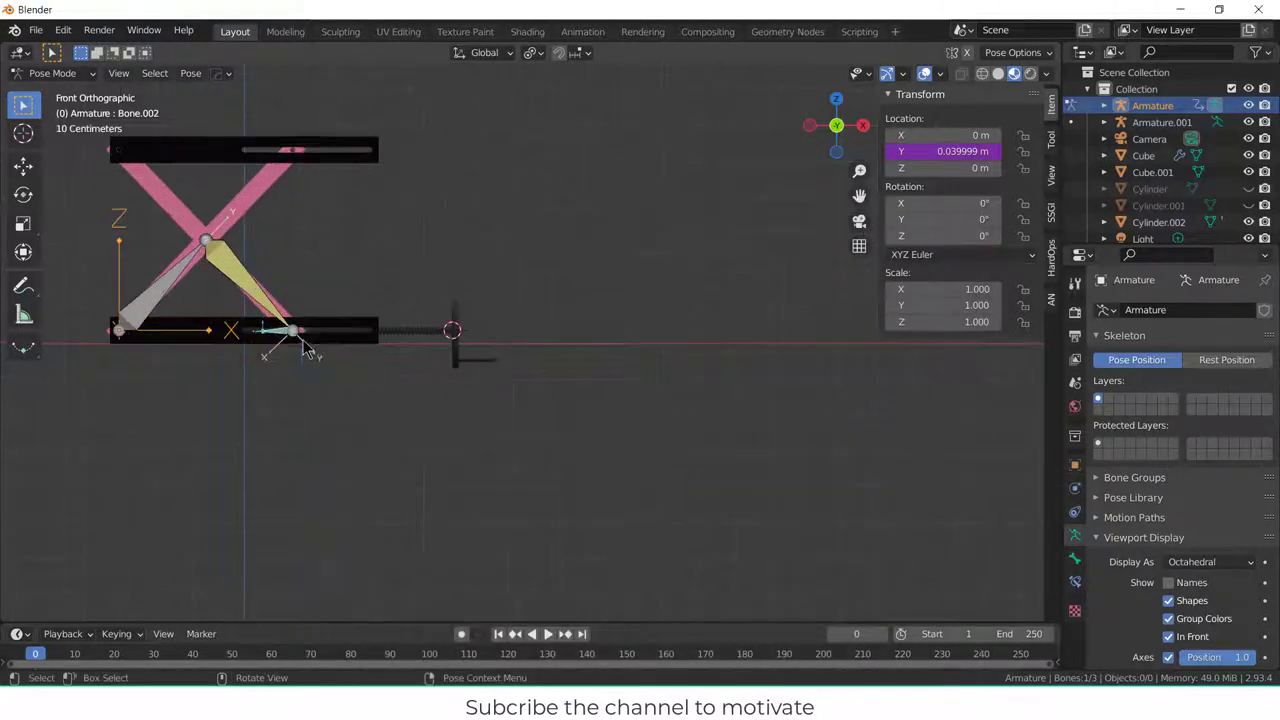
click(563, 300)
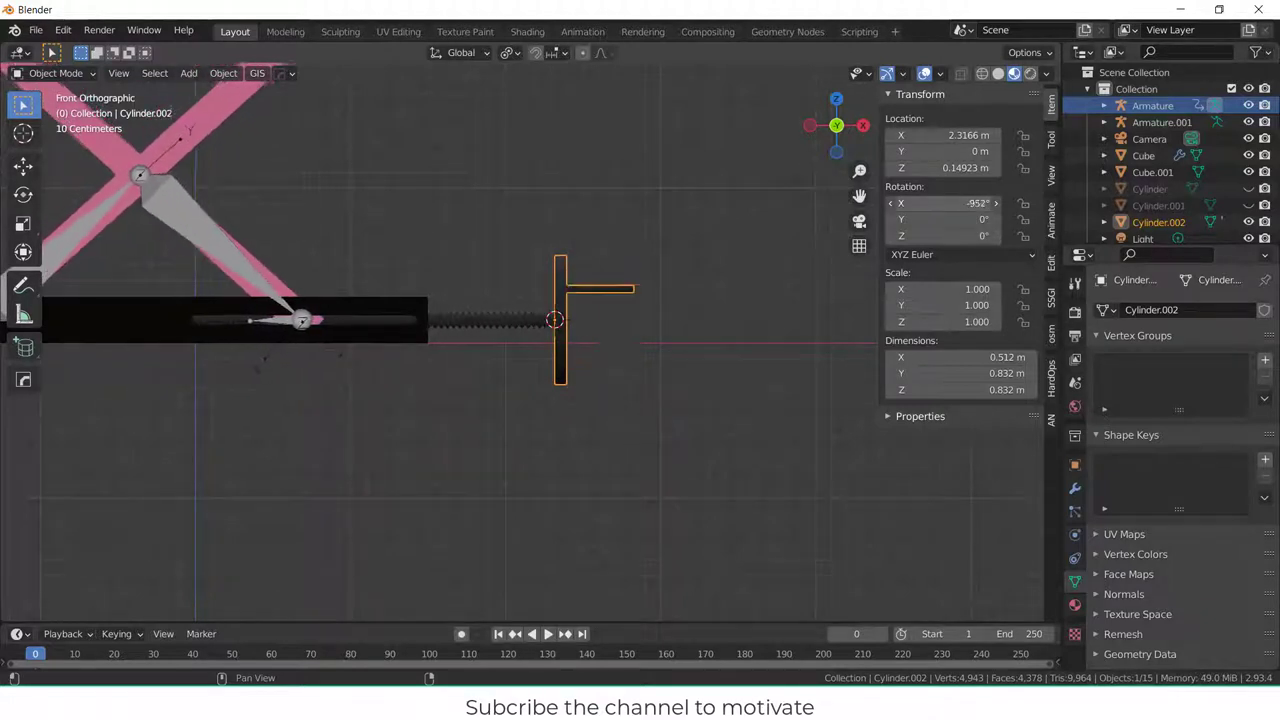
double_click(940, 203)
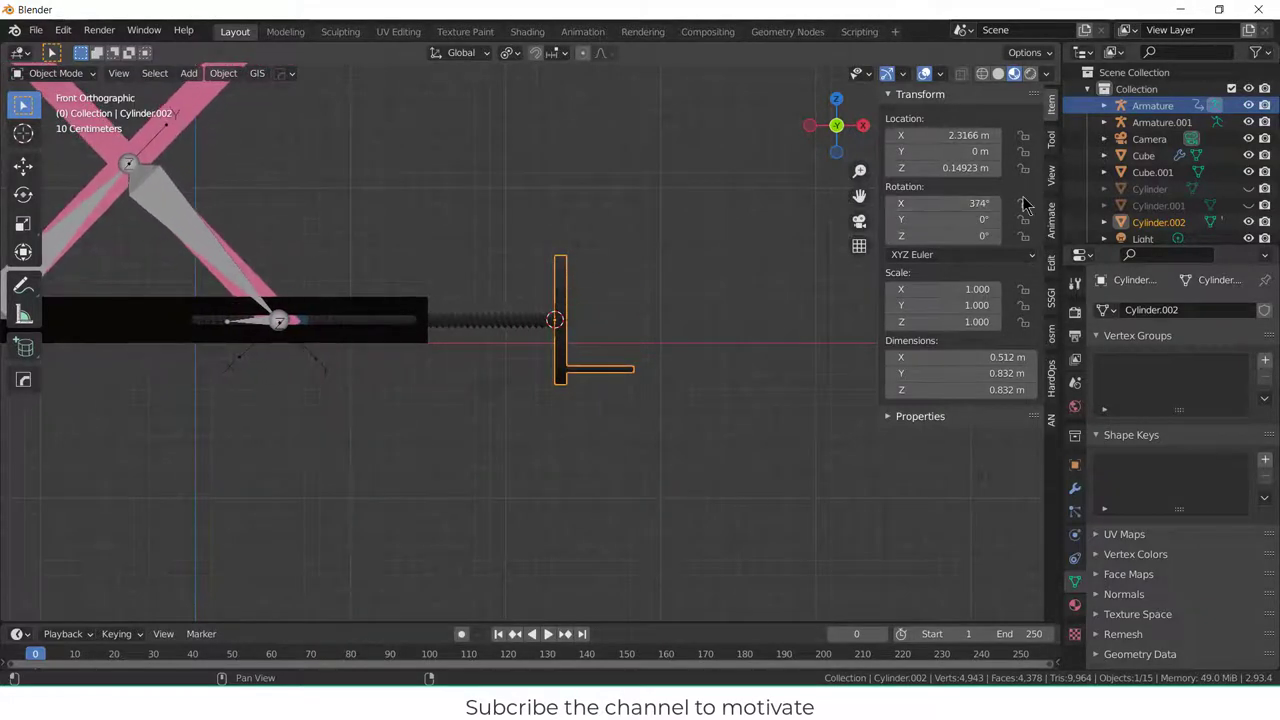
text(0)
key(Return)
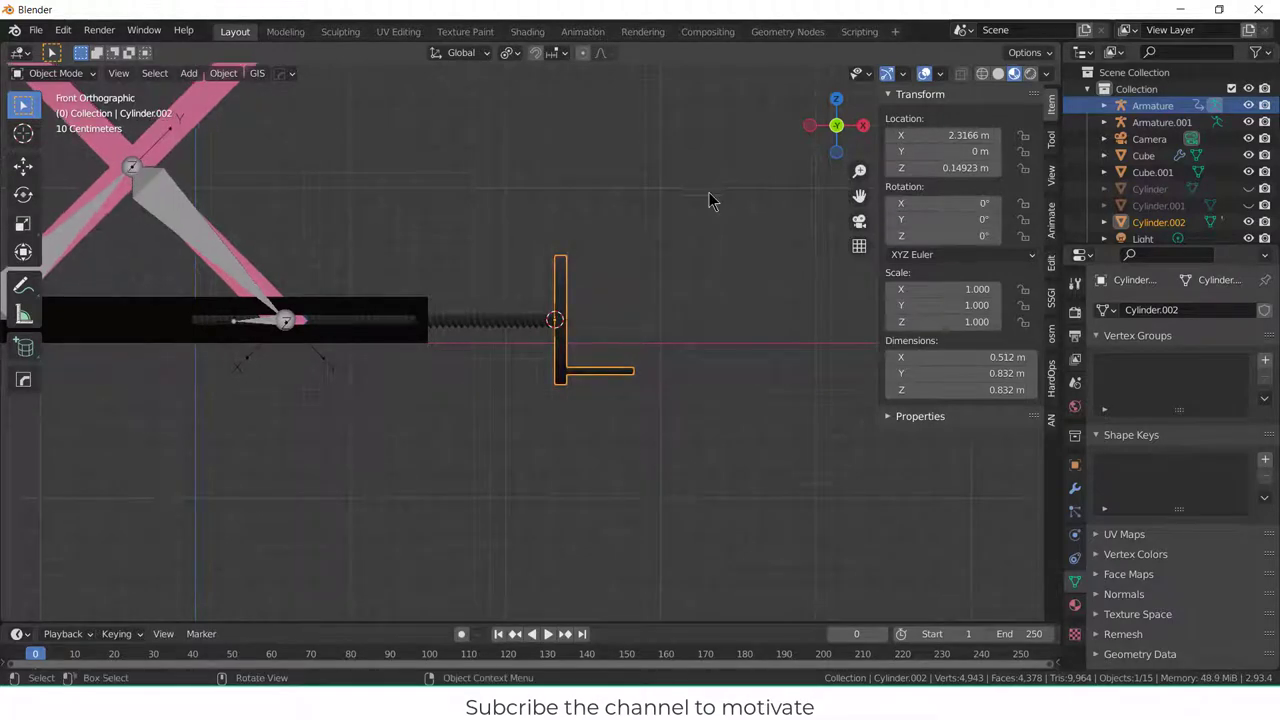
click(637, 260)
middle_drag(637, 260, 548, 302)
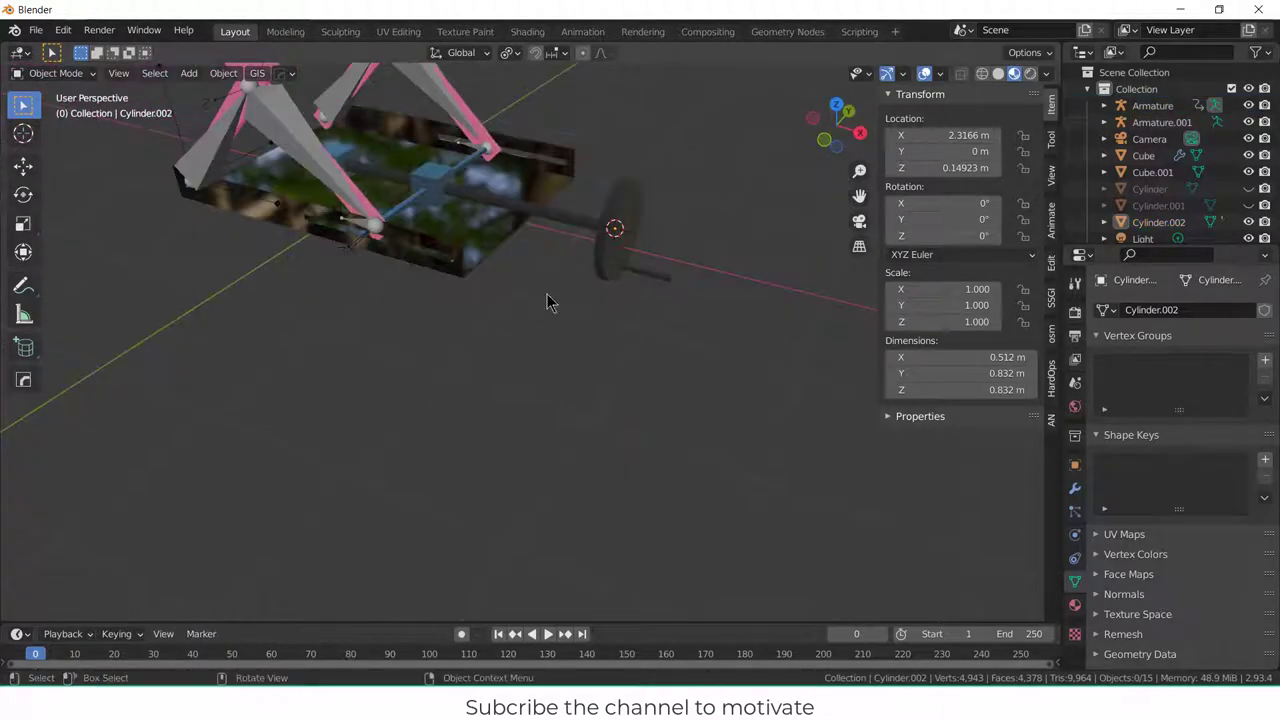
- Copy the slider bone's Y-location driver, then select the Cube slider block
click(440, 180)
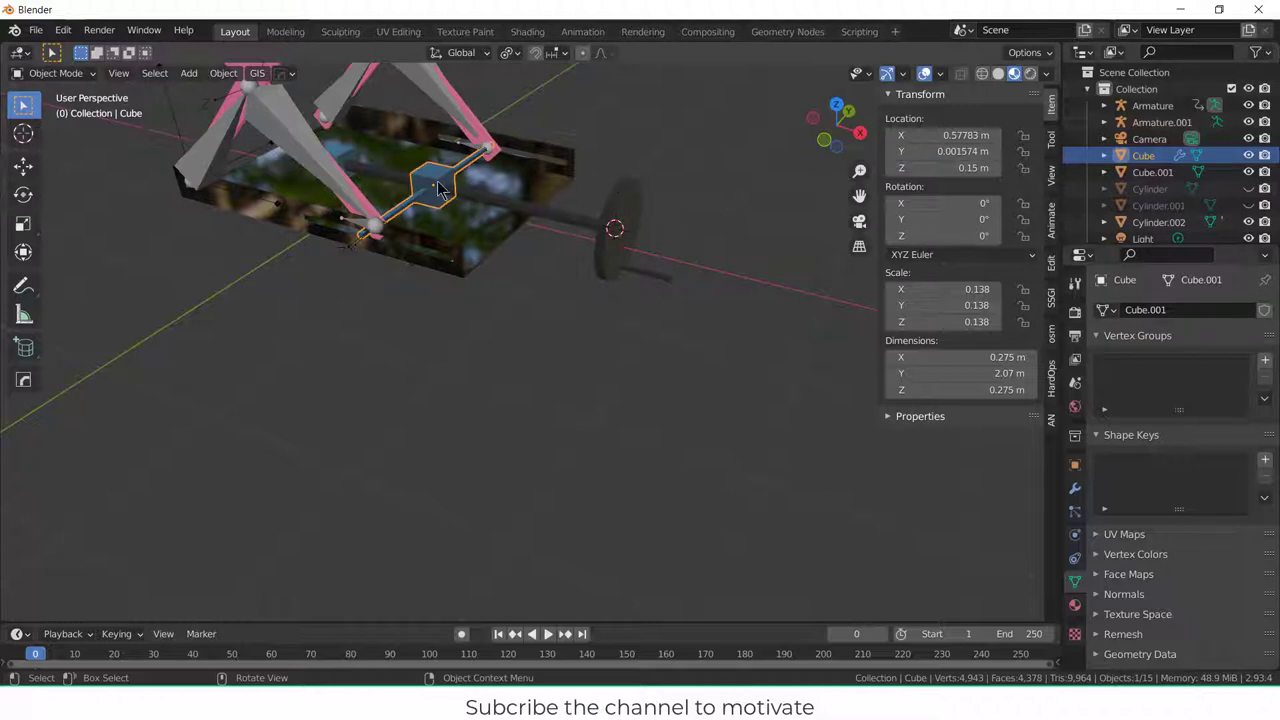
click(360, 230)
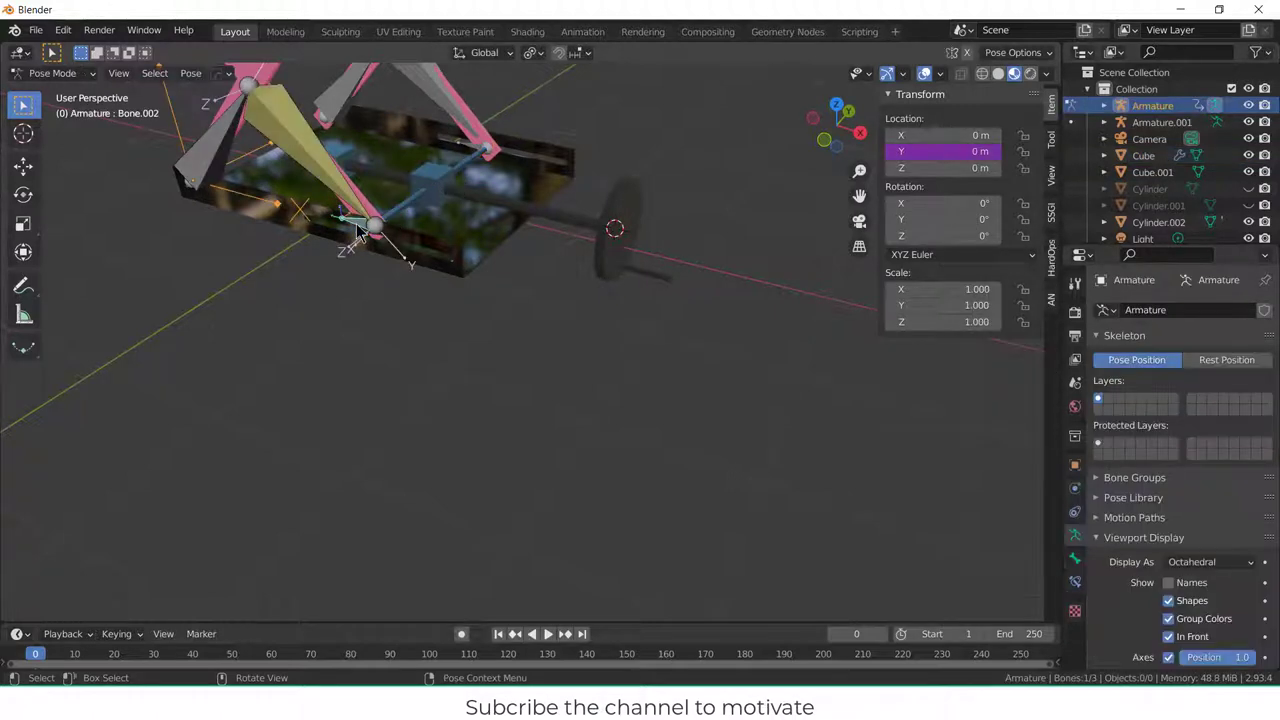
right_click(962, 151)
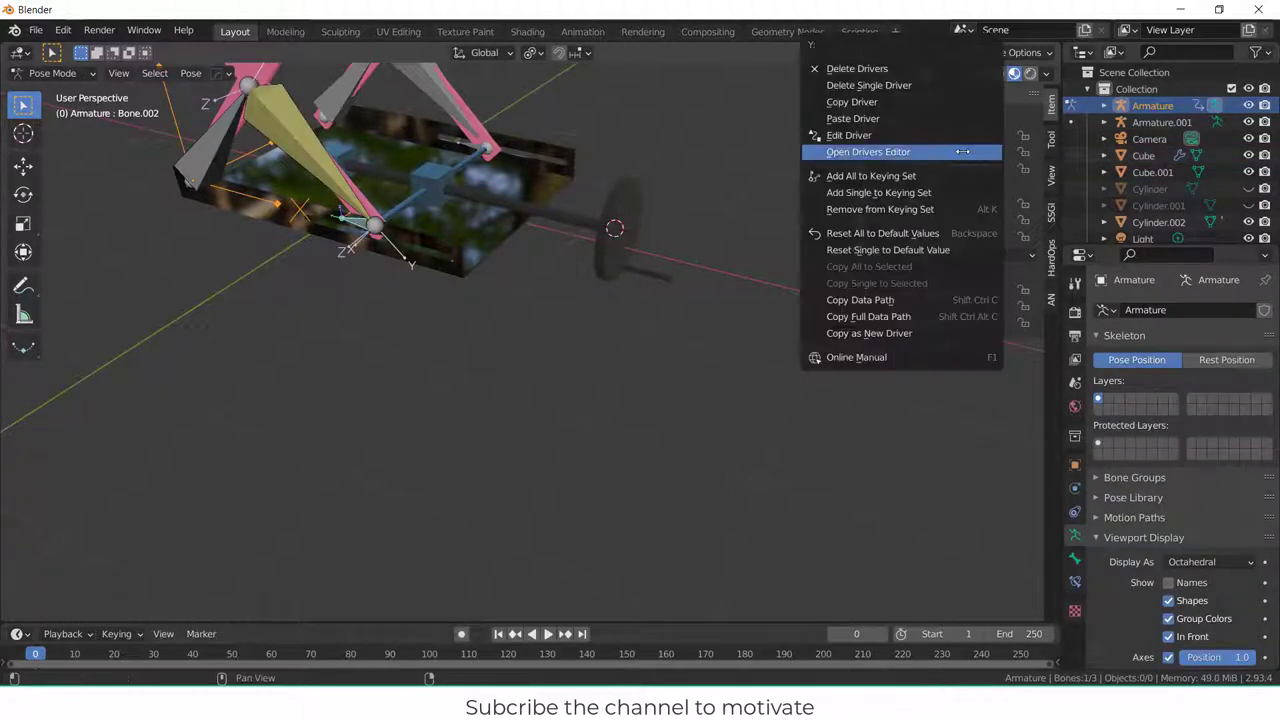
click(907, 102)
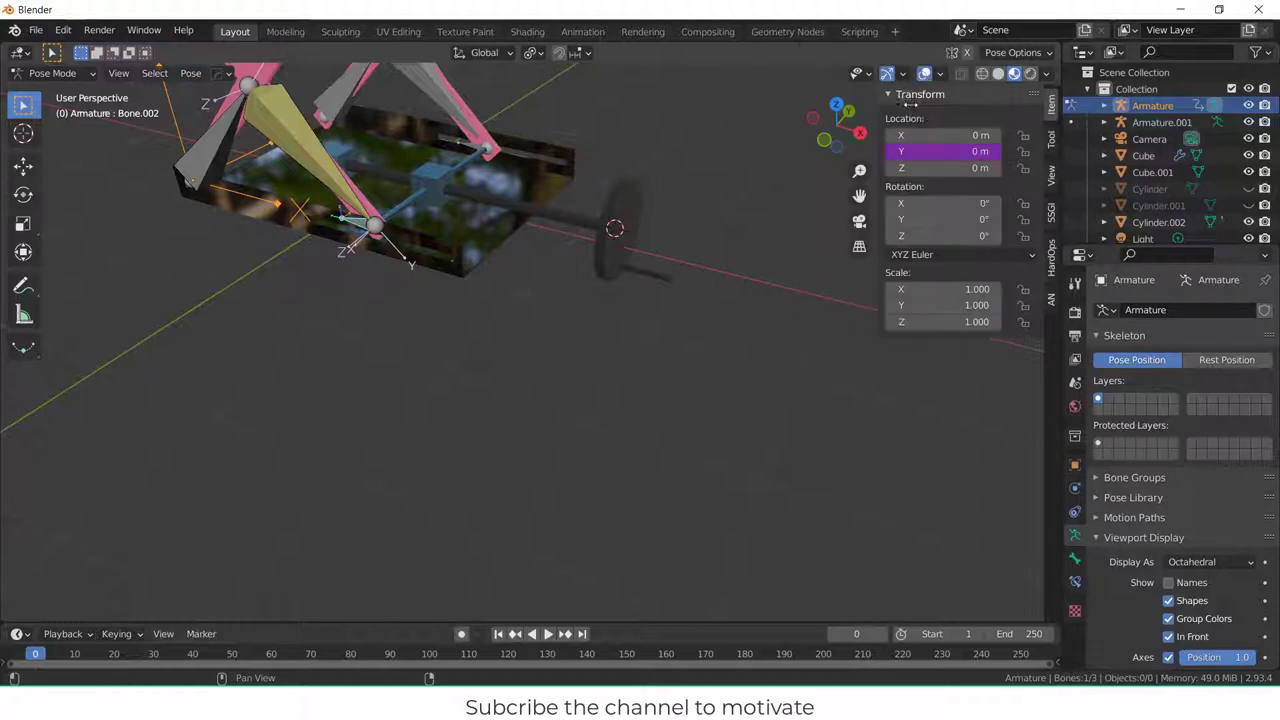
click(430, 180)
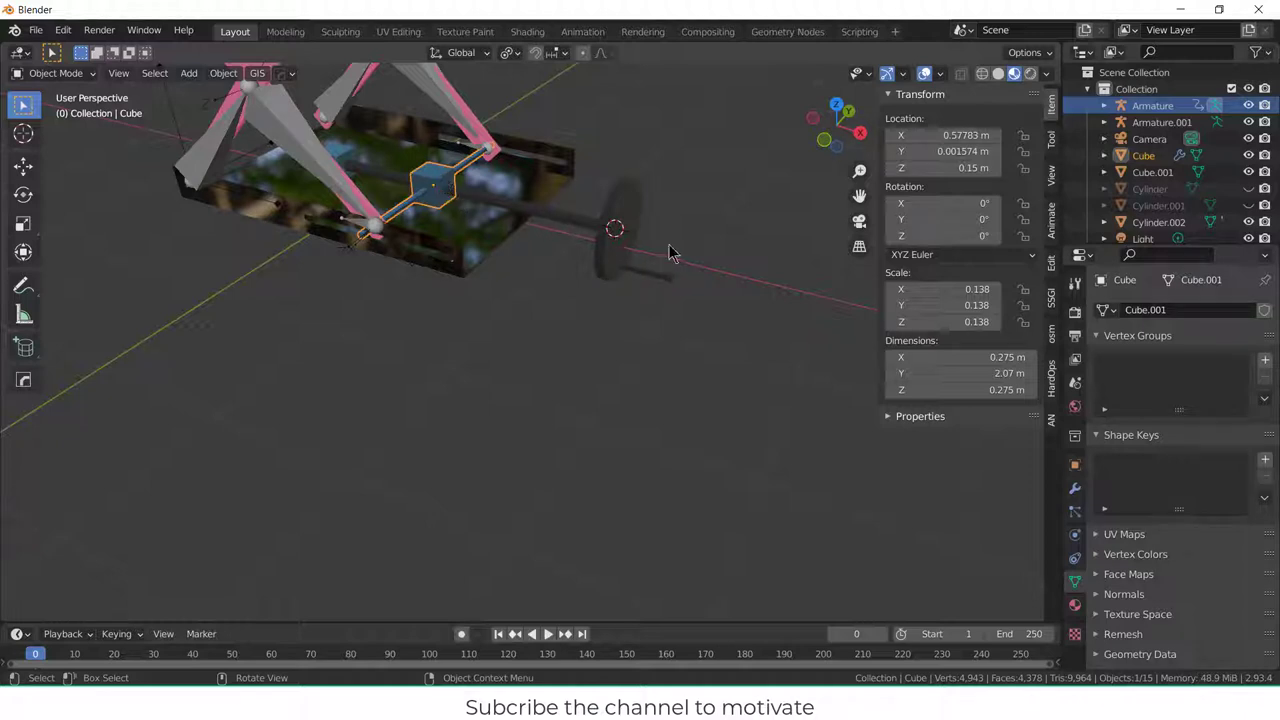
- Apply the Cube's location with Ctrl+A so it reads 0 m on all axes
key(KP_1)
scroll(246, 332, up, 5)
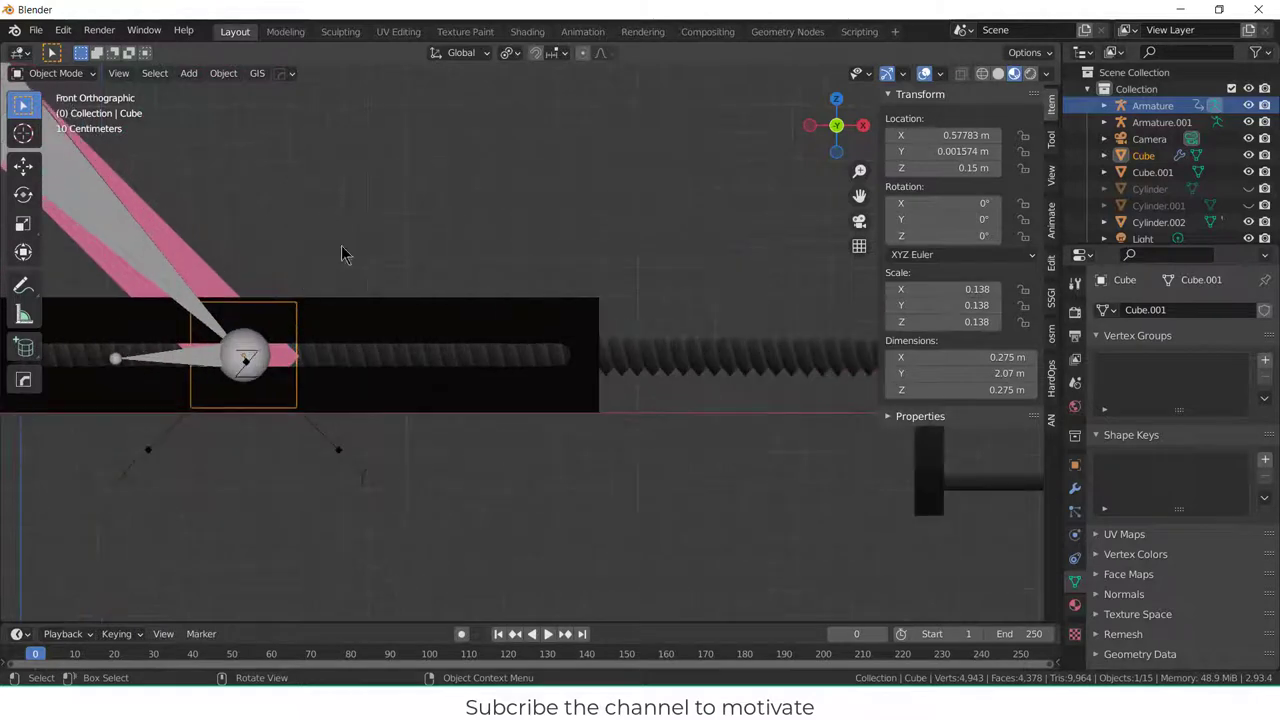
middle_drag(246, 332, 368, 258)
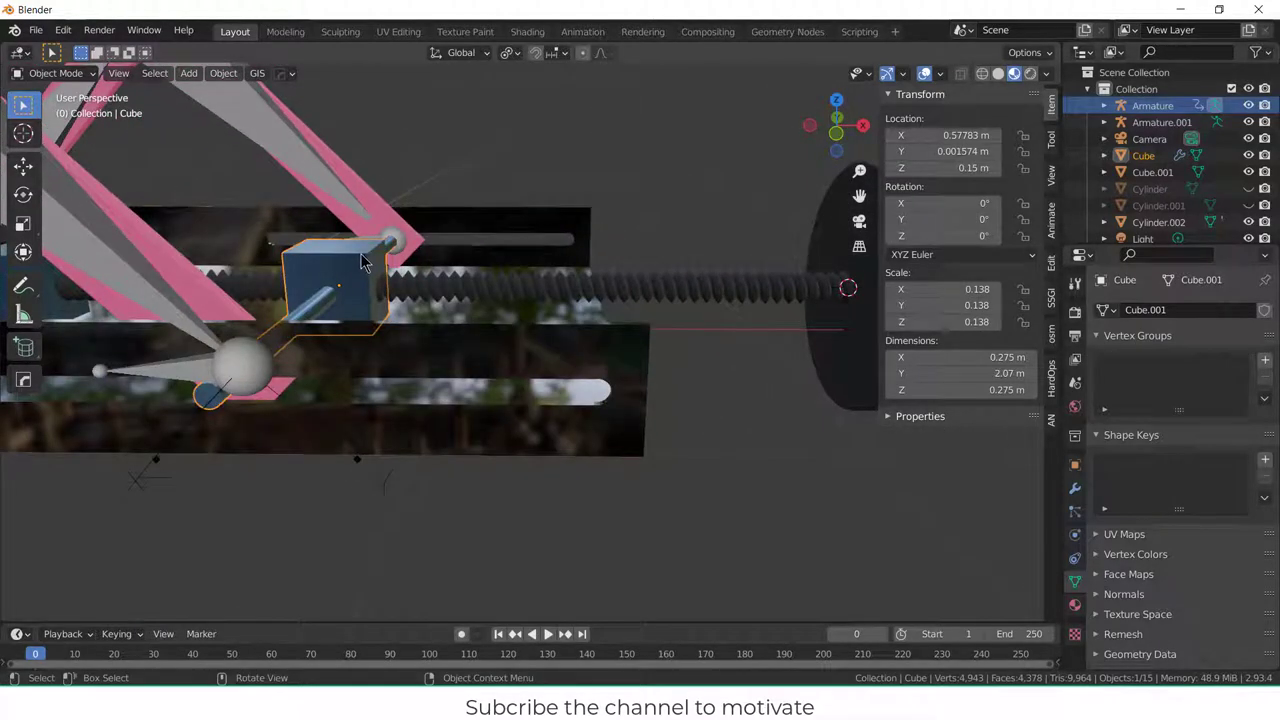
key(ctrl+a)
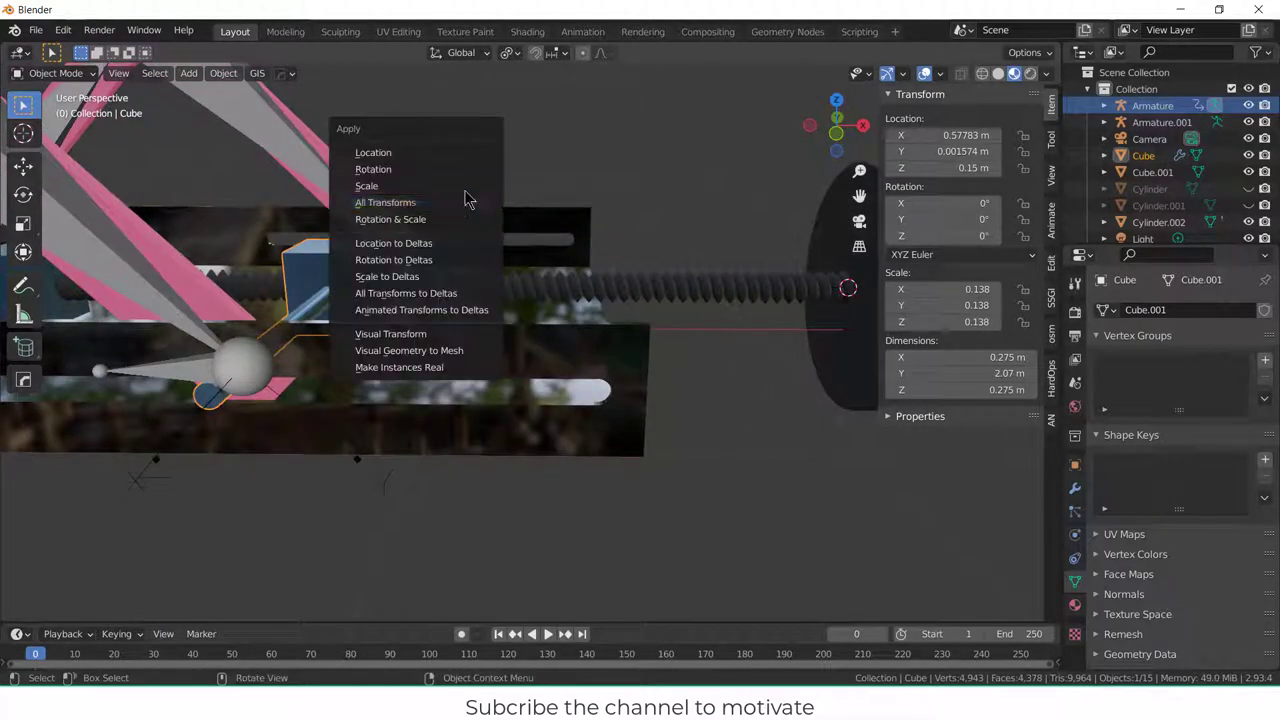
click(457, 153)
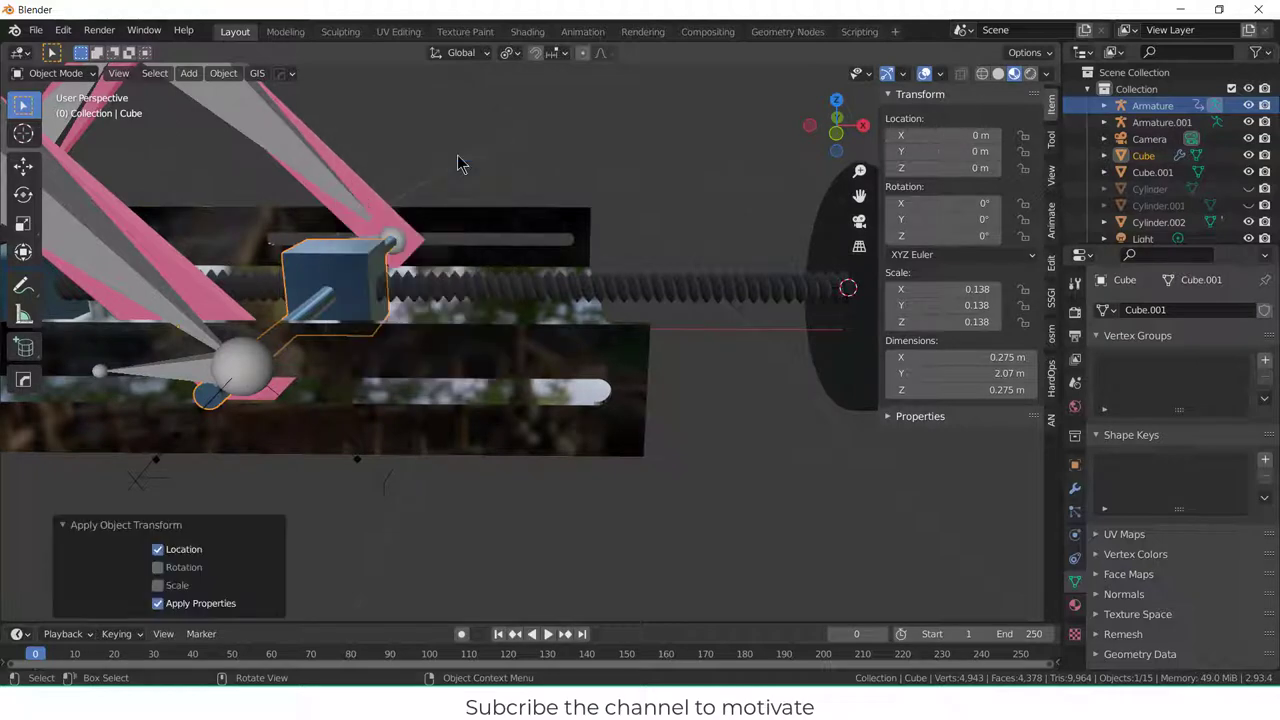
click(338, 270)
click(350, 278)
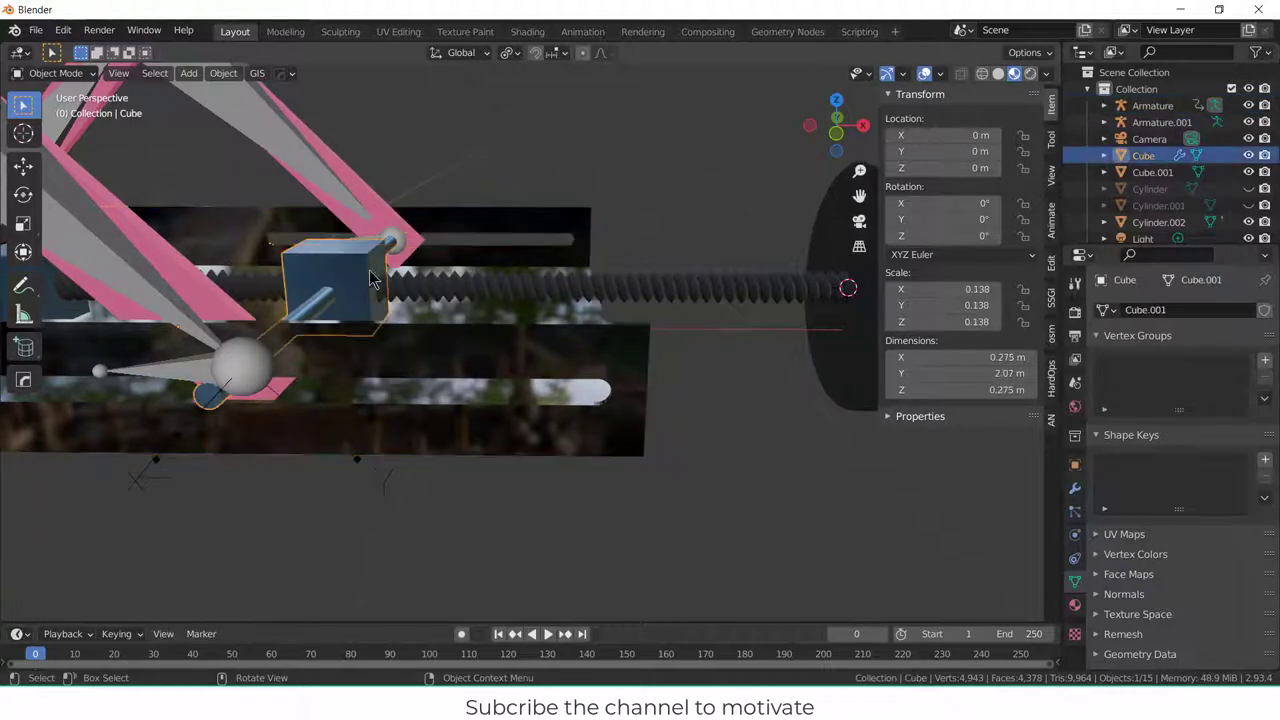
- Paste the driver onto the Cube's Y location and test it by turning the wheel to 173°
right_click(937, 153)
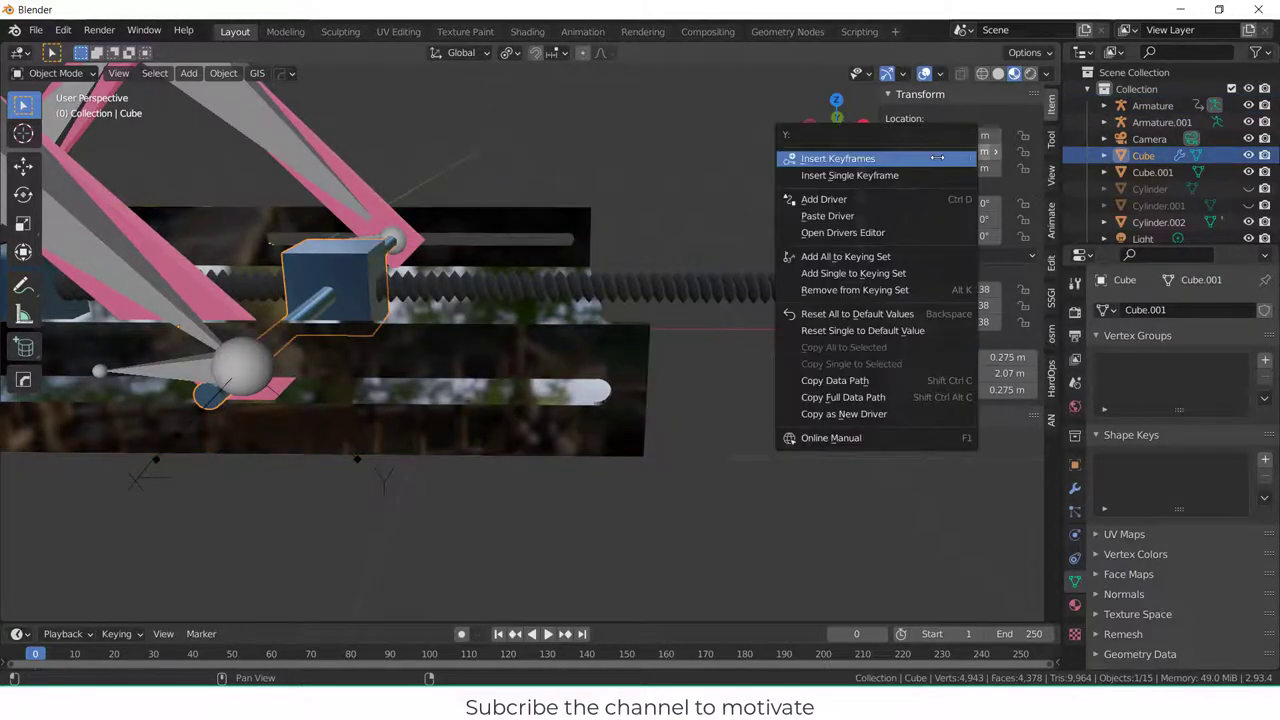
click(885, 216)
middle_drag(602, 256, 566, 286)
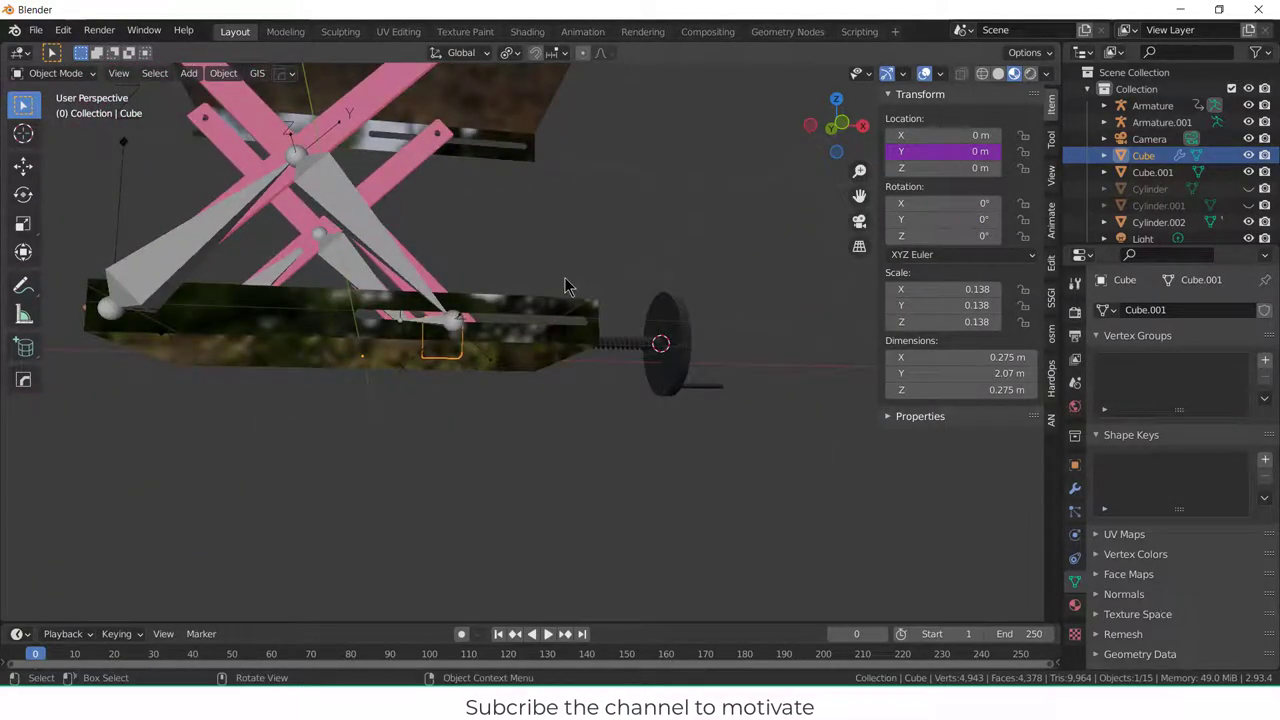
click(677, 335)
middle_drag(700, 325, 663, 366)
middle_drag(677, 223, 930, 229)
drag(940, 203, 1075, 203)
double_click(940, 203)
text(173d)
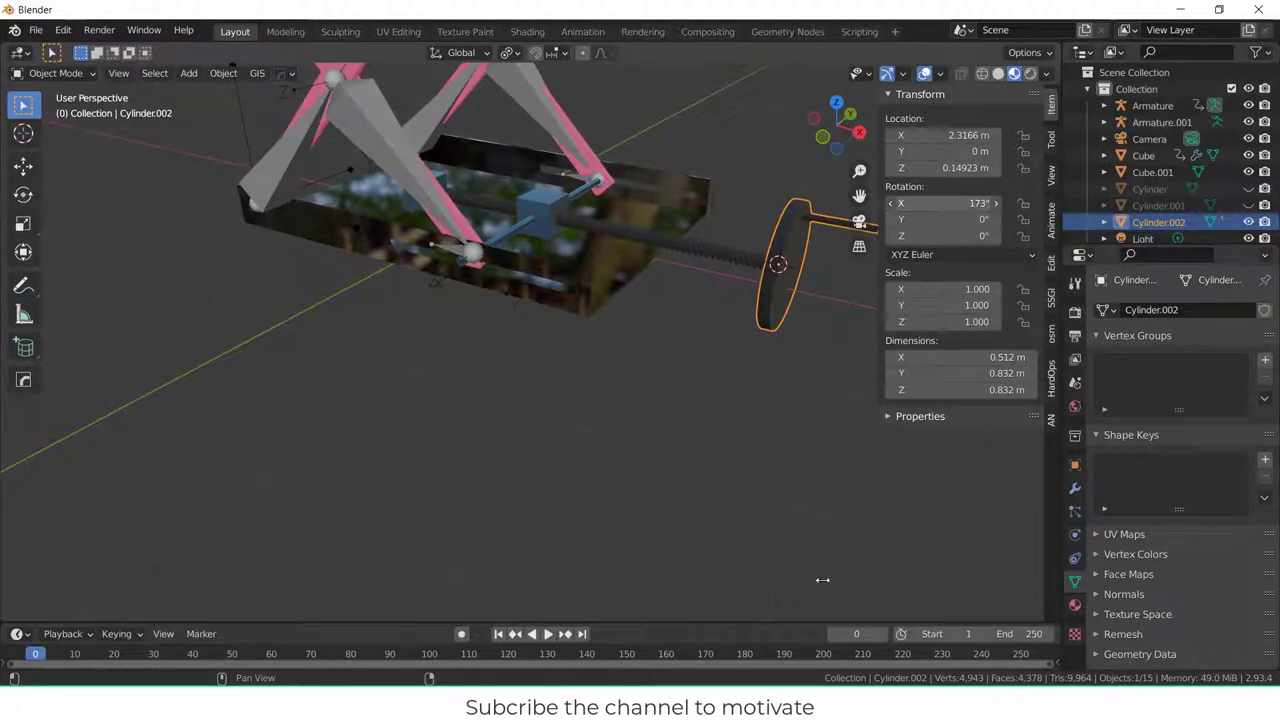
key(Return)
- Paste the driver onto the Cube's X location, then delete the Cube's location drivers
click(548, 207)
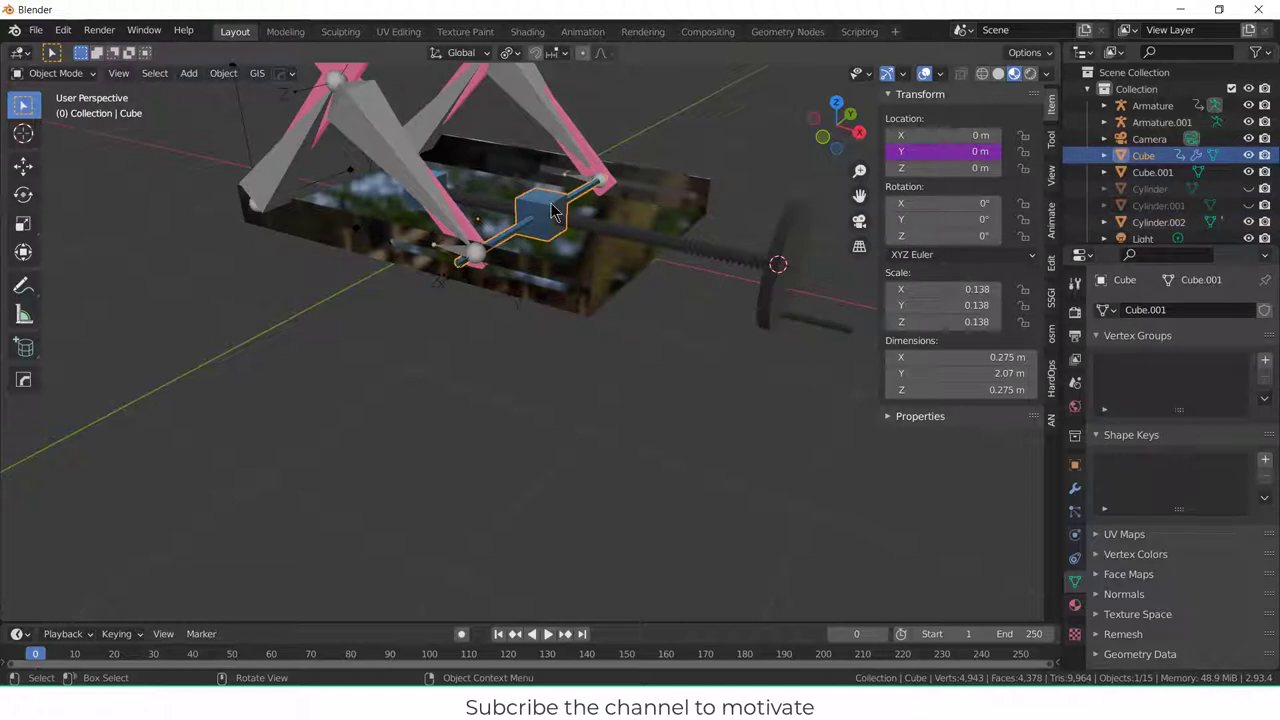
key(g)
key(x)
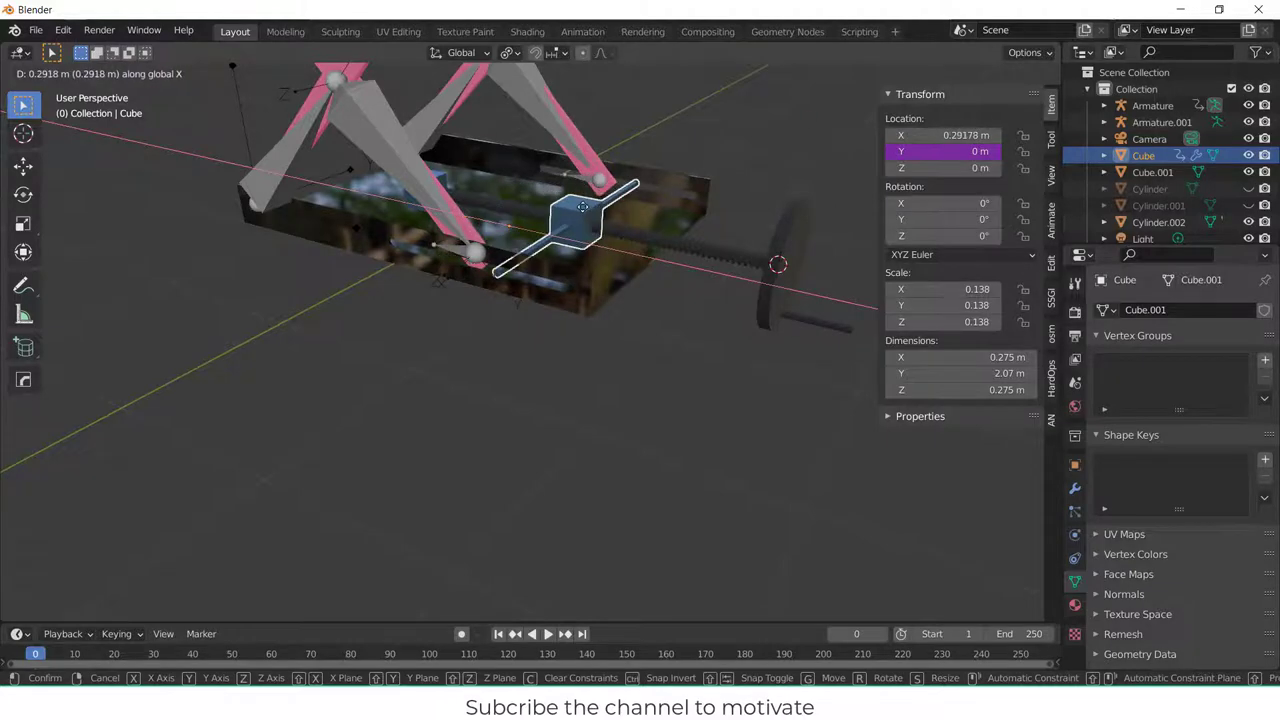
key(Escape)
right_click(950, 137)
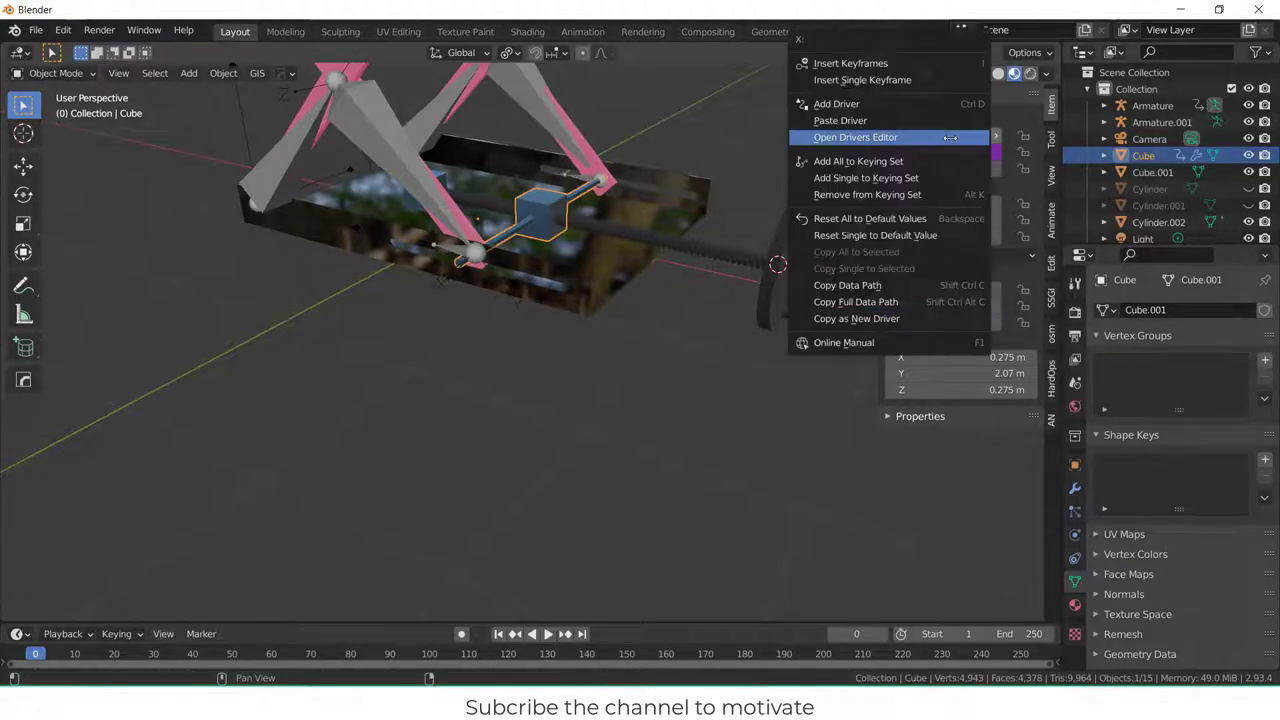
click(934, 121)
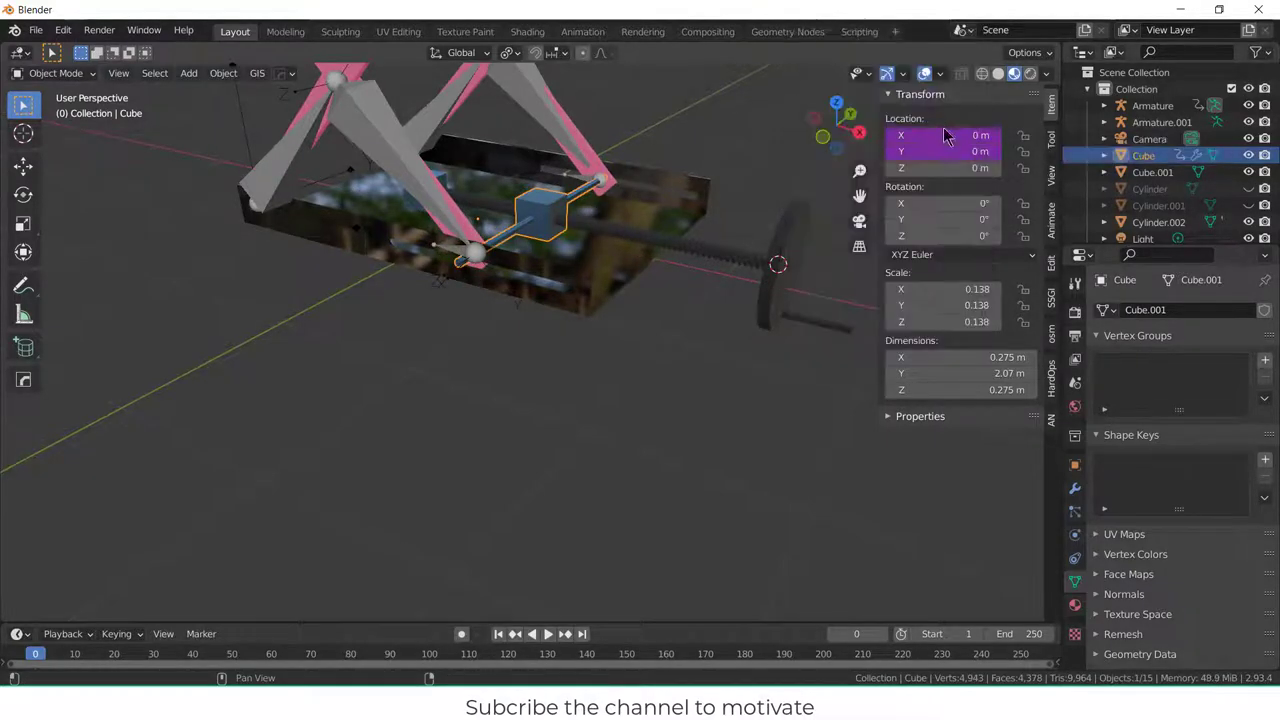
right_click(974, 156)
click(945, 106)
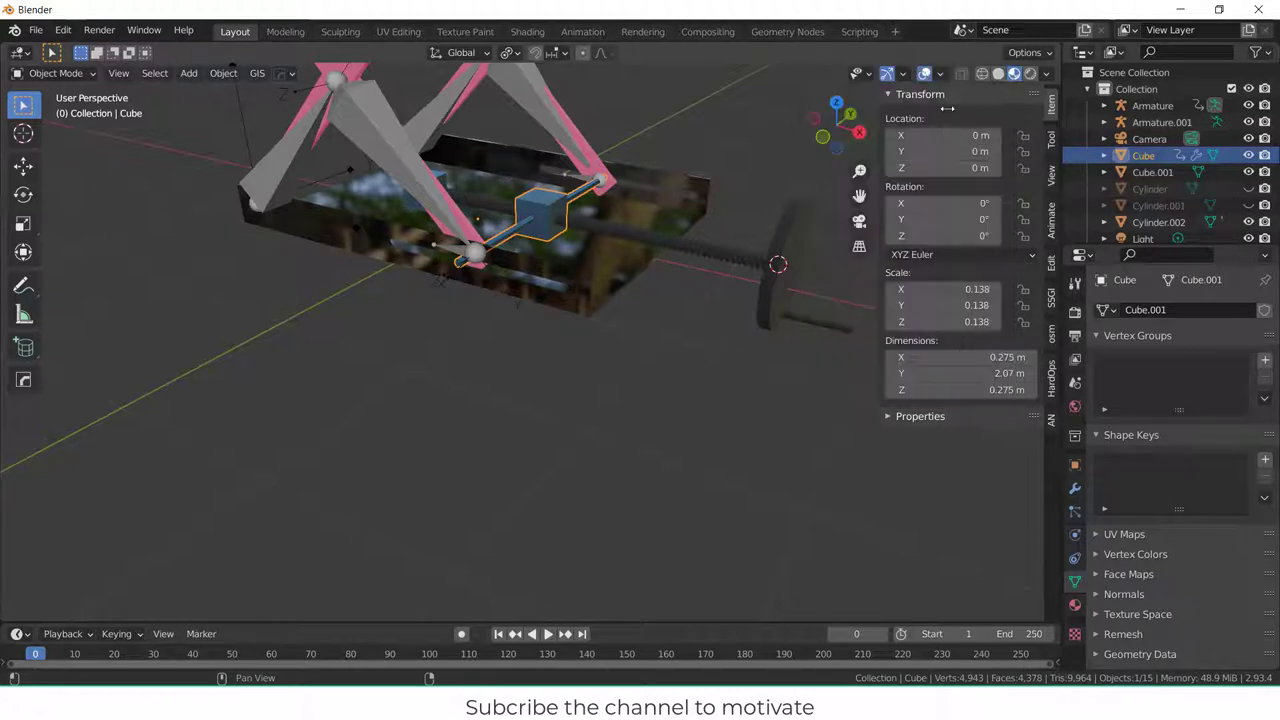
- Set the crank wheel's X rotation to 360° and inspect the slider's position
click(777, 257)
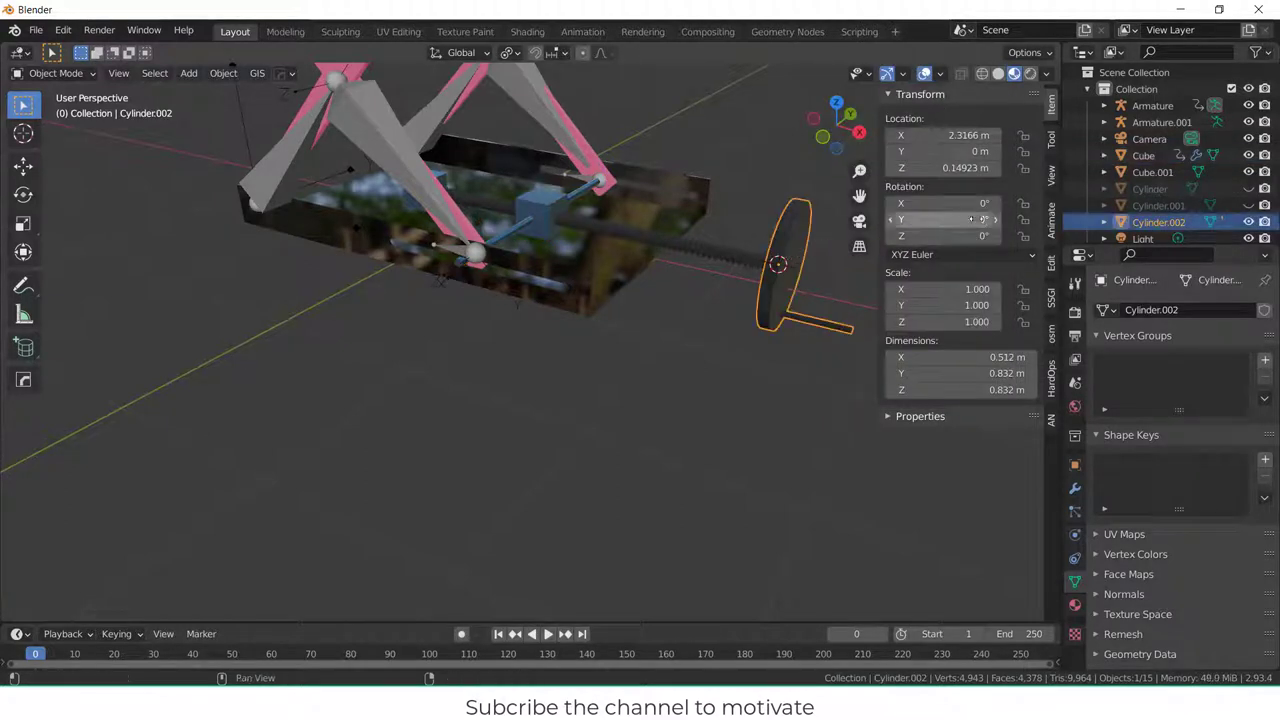
click(897, 203)
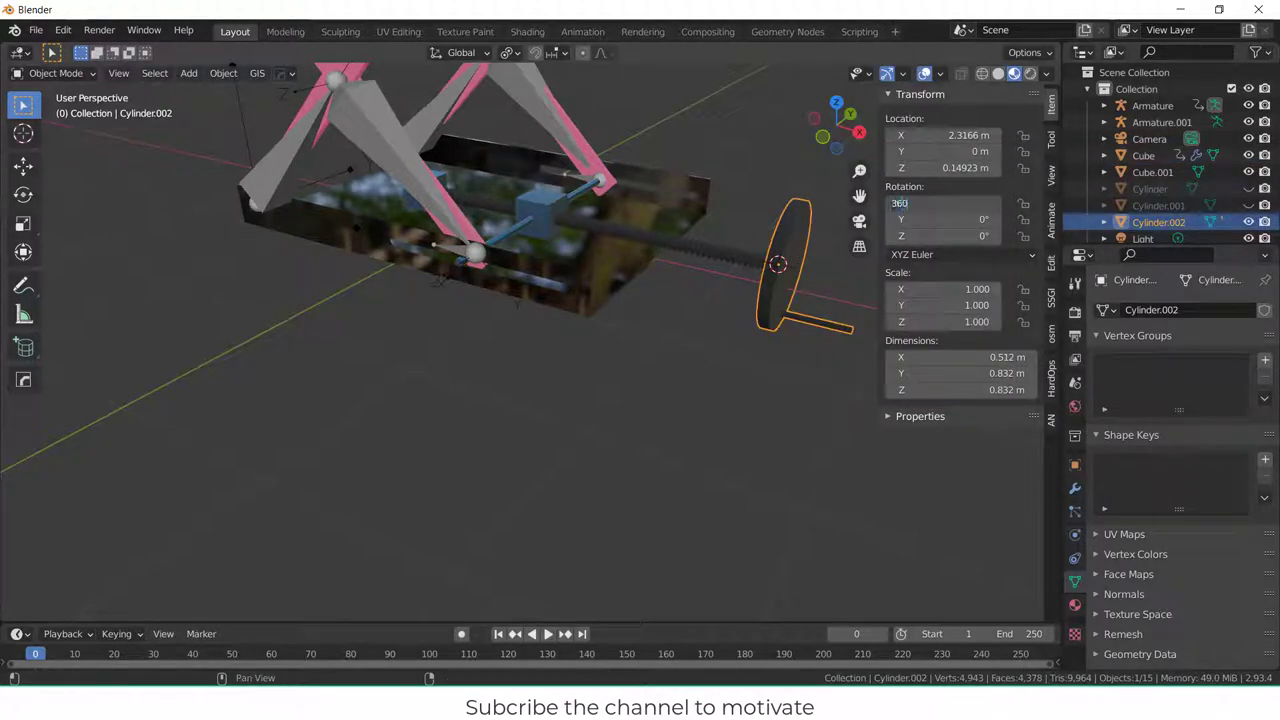
text(360)
key(Return)
middle_drag(651, 241, 560, 210)
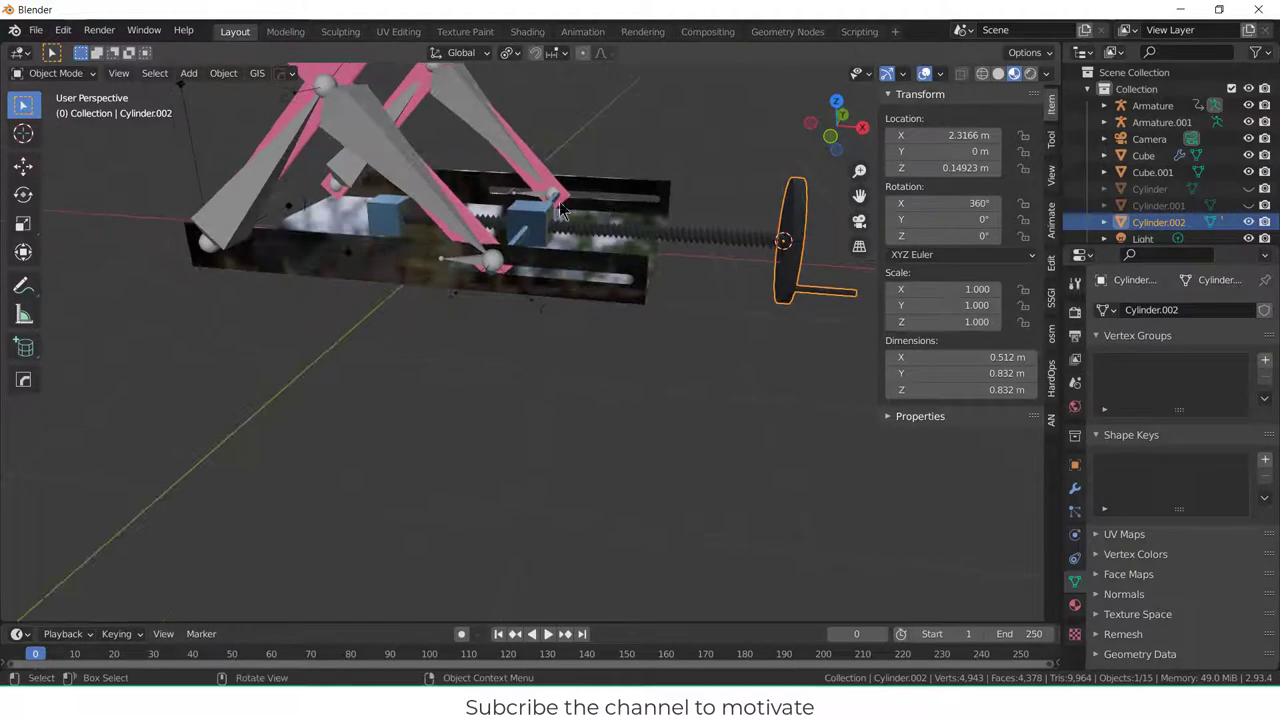
- Paste the crank driver onto the Cube's Y location and spin the crank handle to test
click(530, 220)
right_click(930, 151)
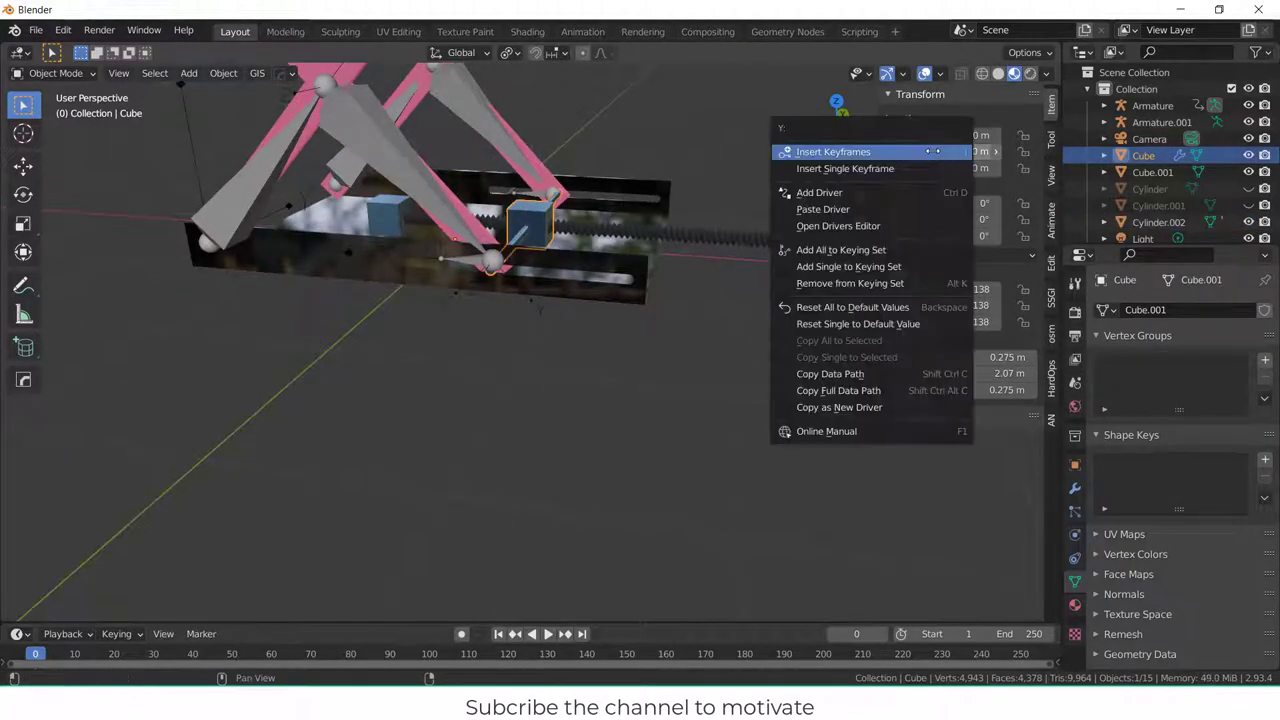
click(822, 209)
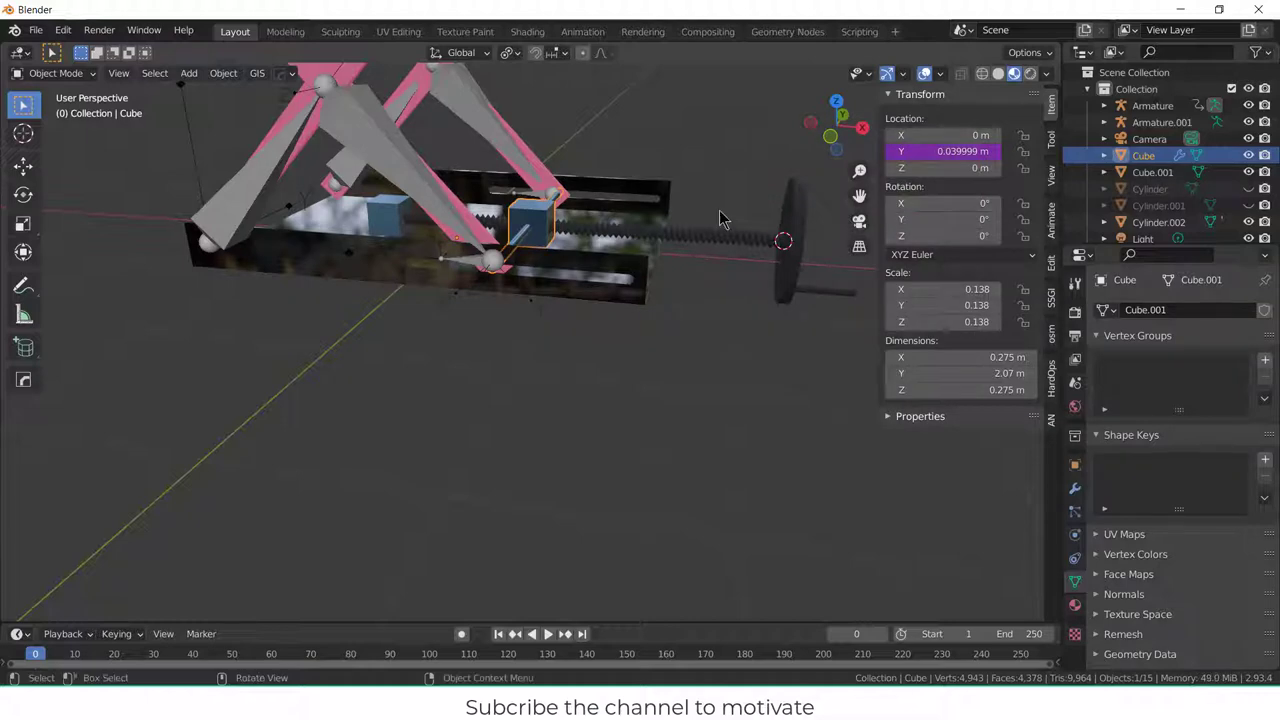
middle_drag(722, 219, 710, 231)
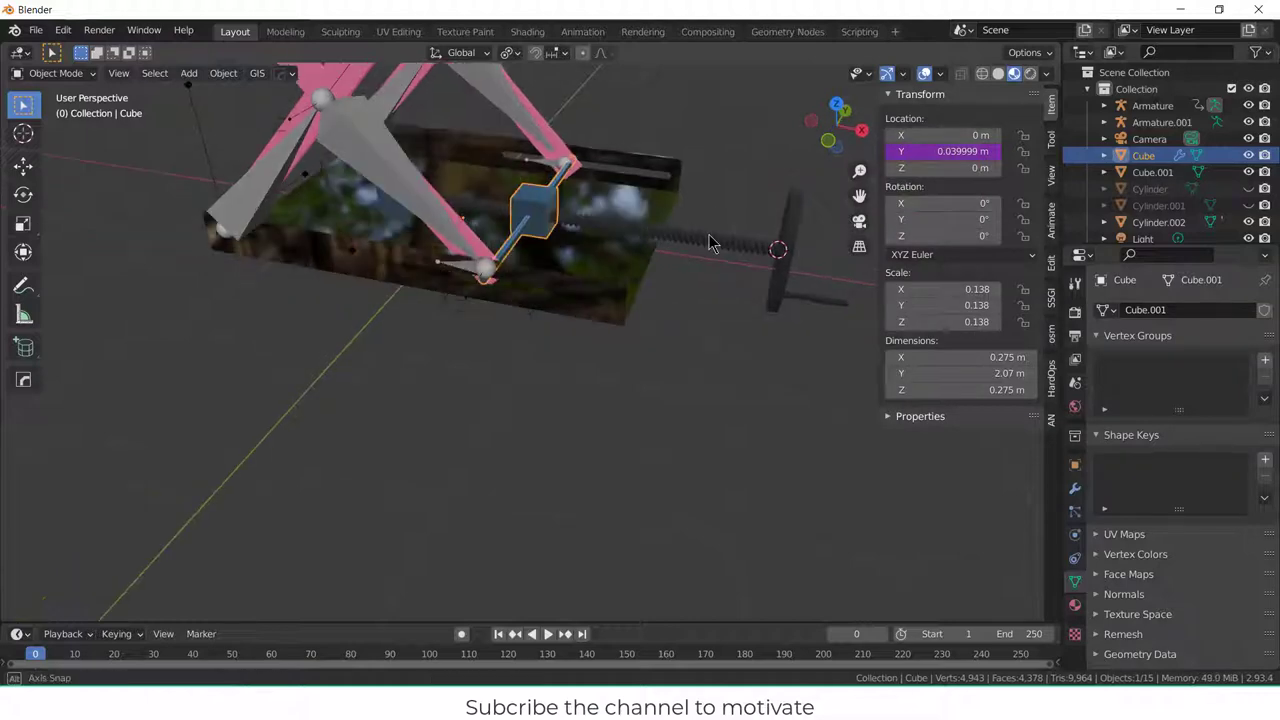
click(794, 237)
drag(940, 203, 740, 203)
- Paste the driver onto the Cube's X location, then delete the drivers and keyframe its location
click(513, 210)
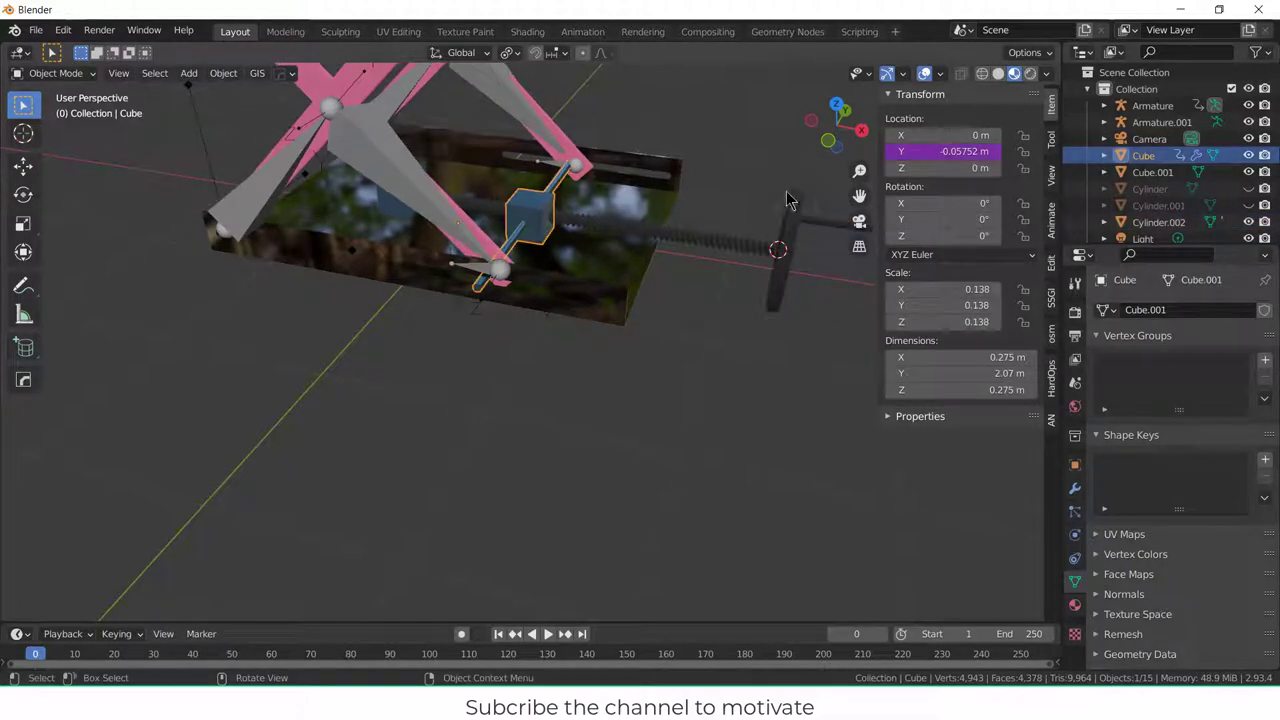
right_click(925, 135)
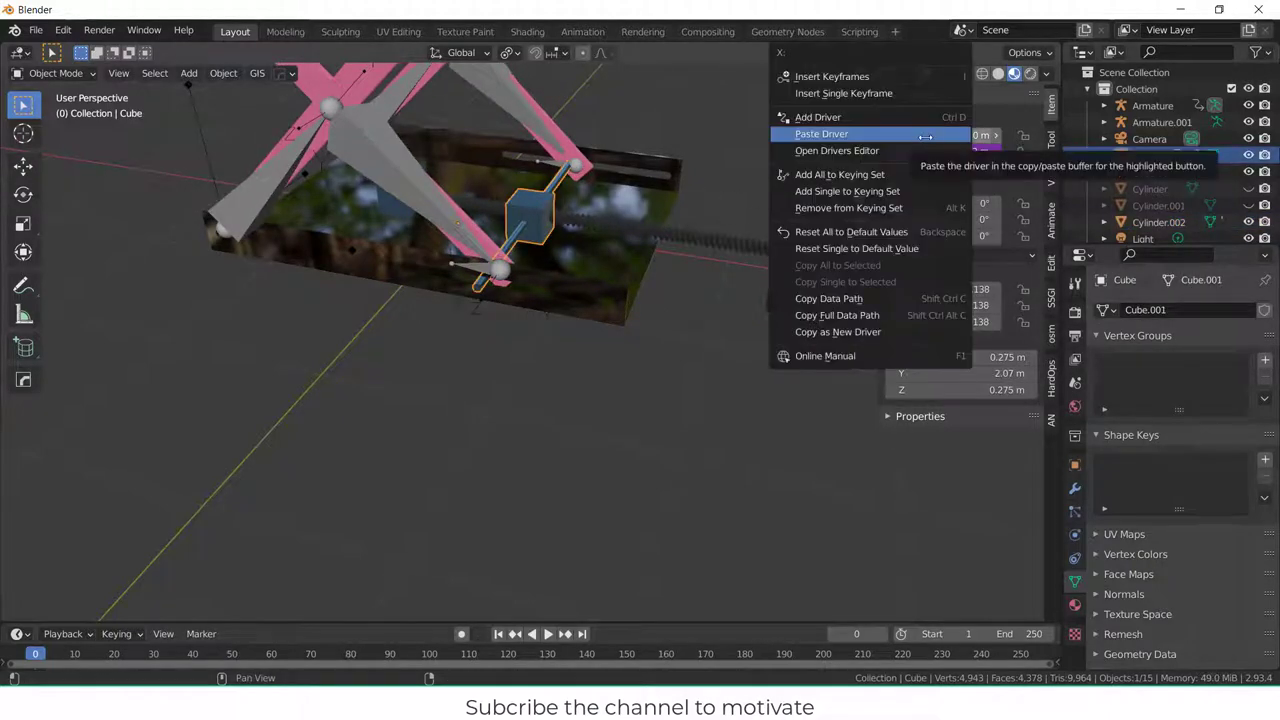
click(925, 135)
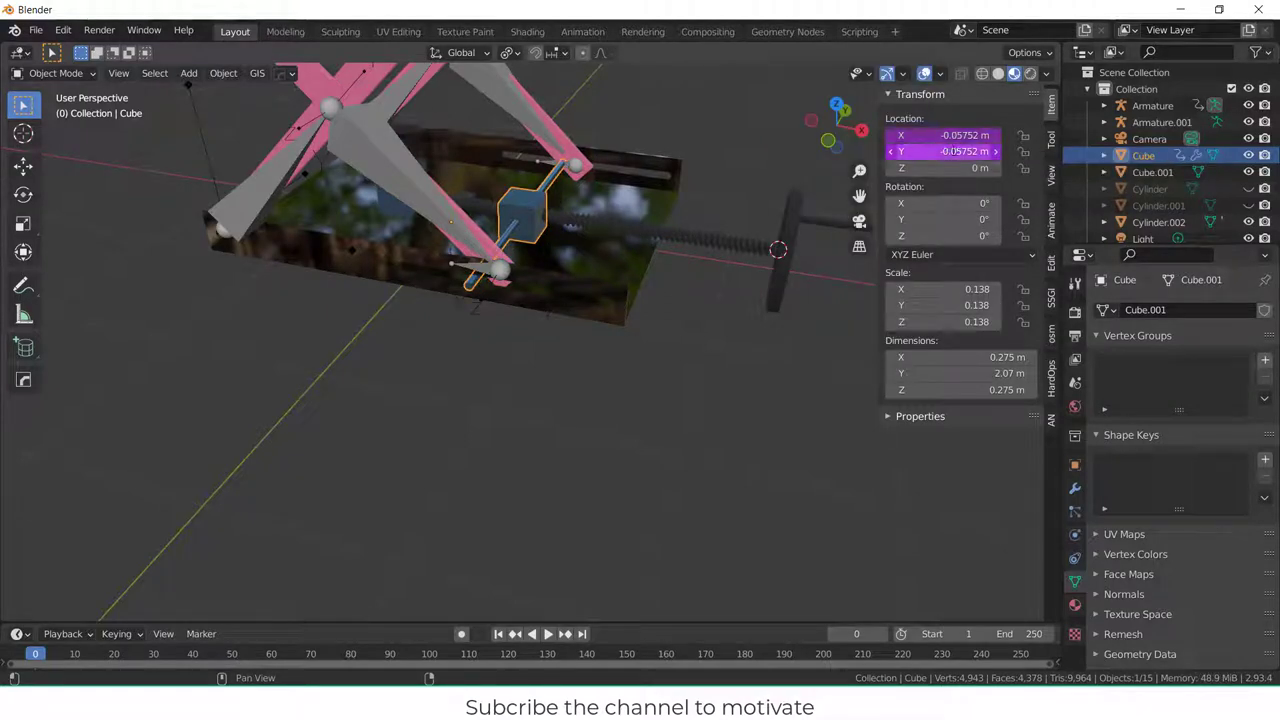
right_click(950, 151)
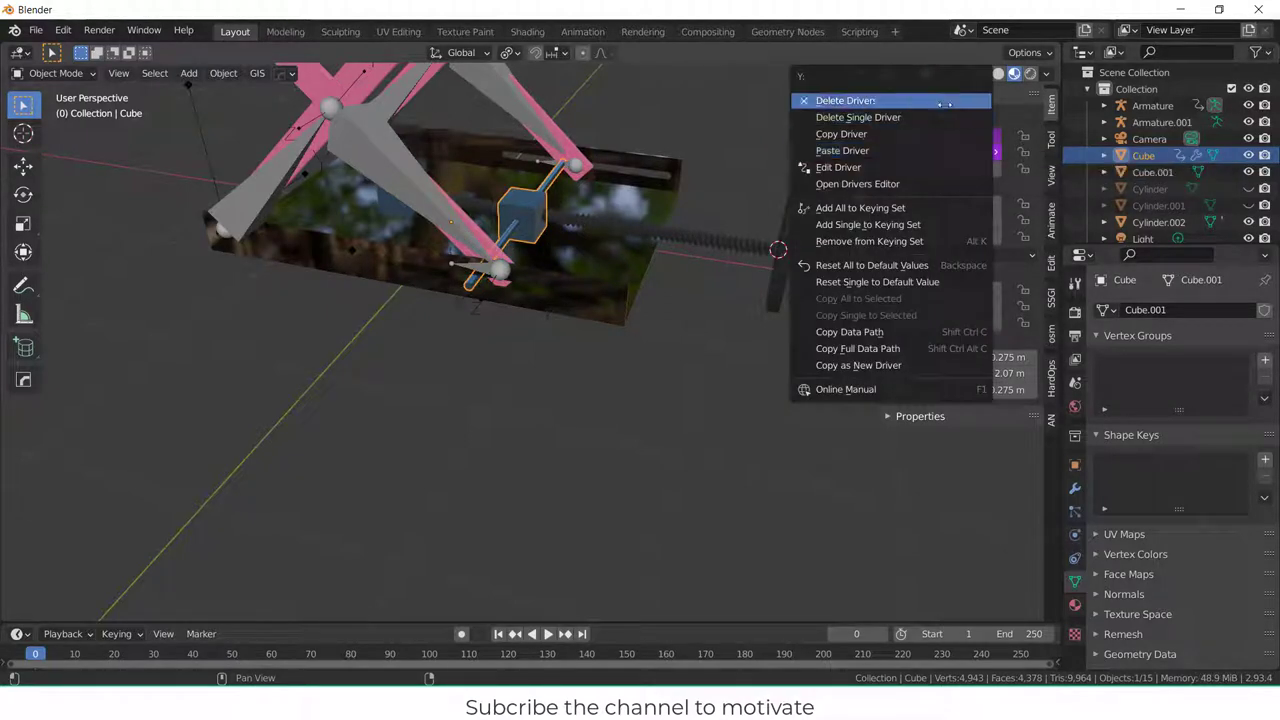
click(944, 102)
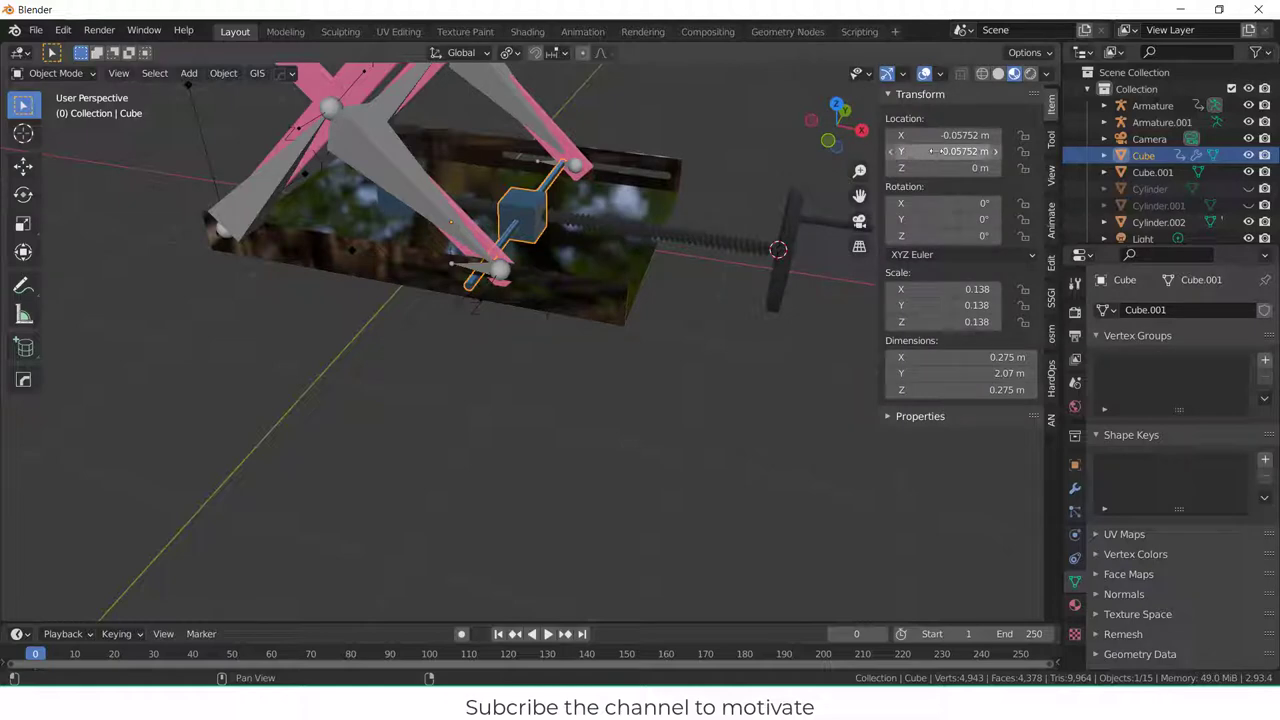
right_click(936, 151)
click(968, 151)
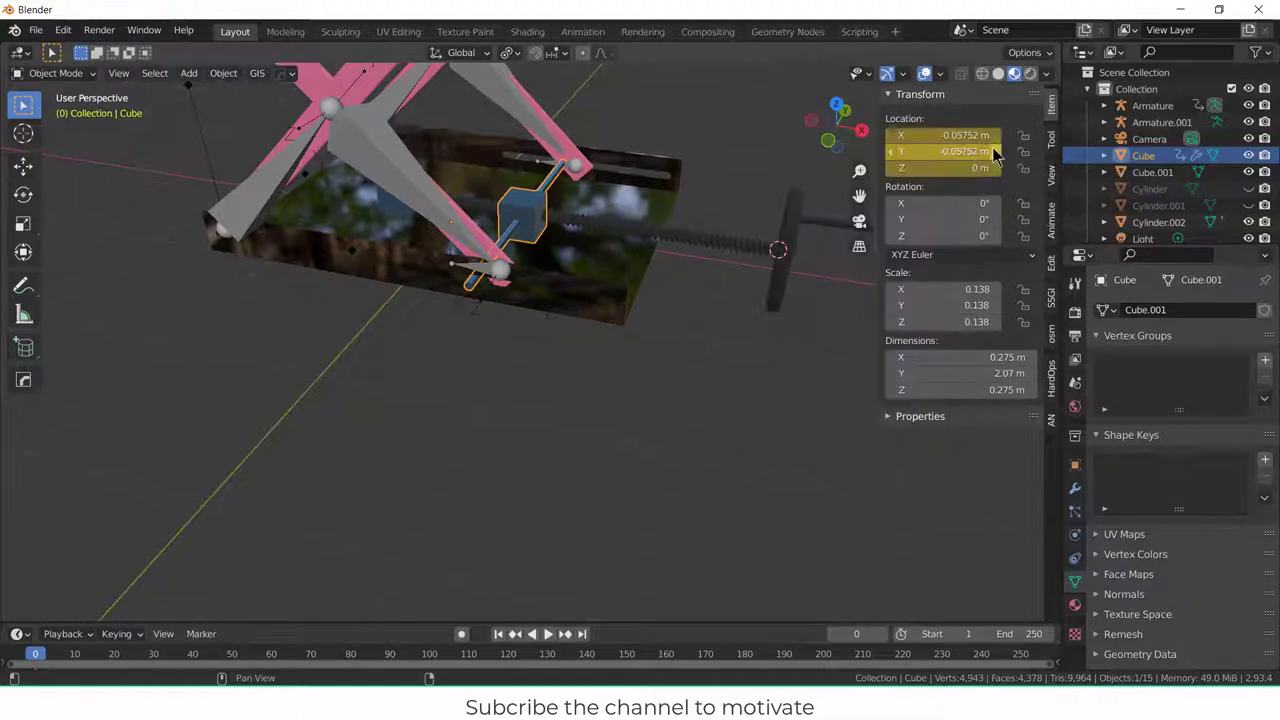
right_click(962, 151)
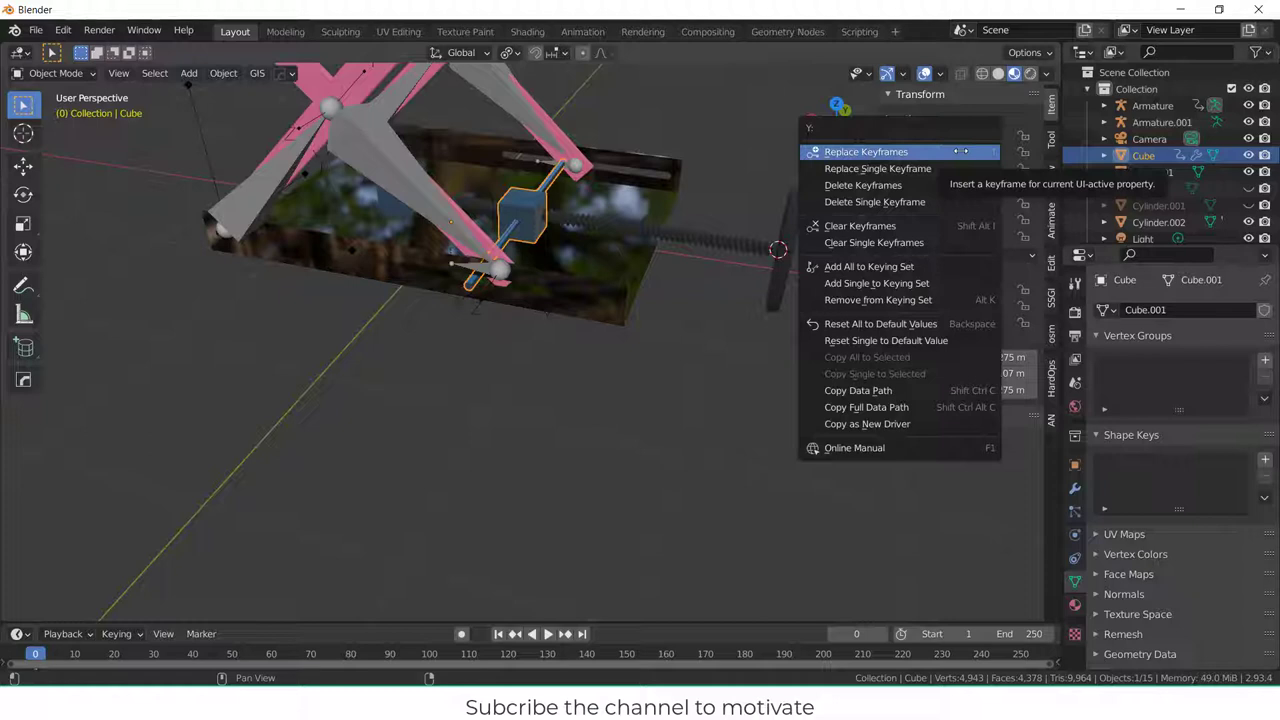
- Delete the Cube's location keyframes, set Y location to 0 m, and paste the driver onto X
click(950, 185)
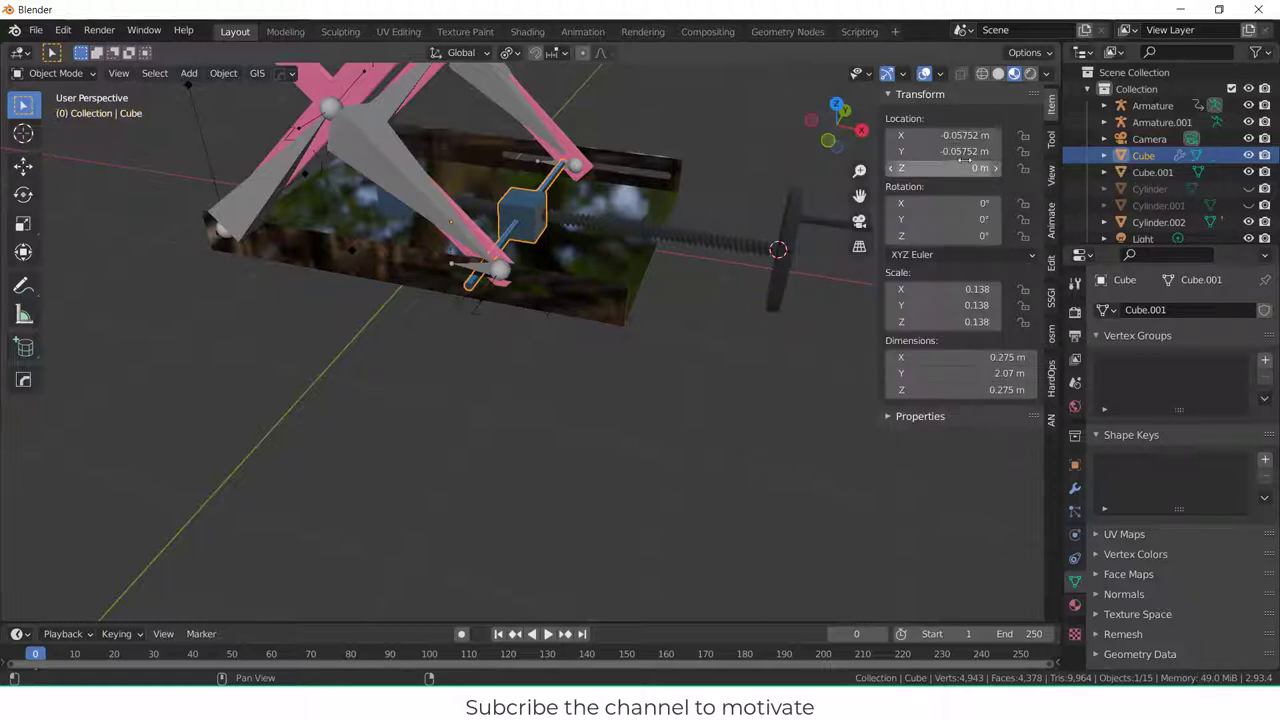
click(940, 168)
click(958, 151)
text(0)
key(Return)
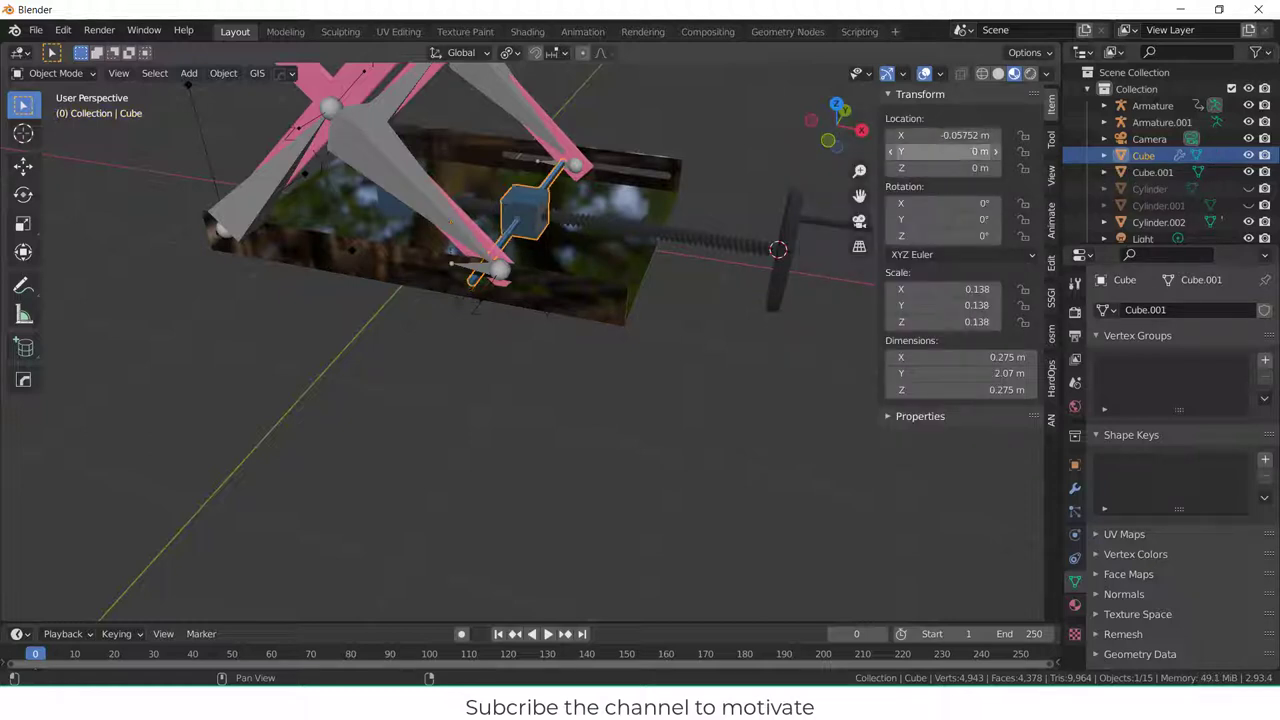
right_click(953, 137)
click(953, 137)
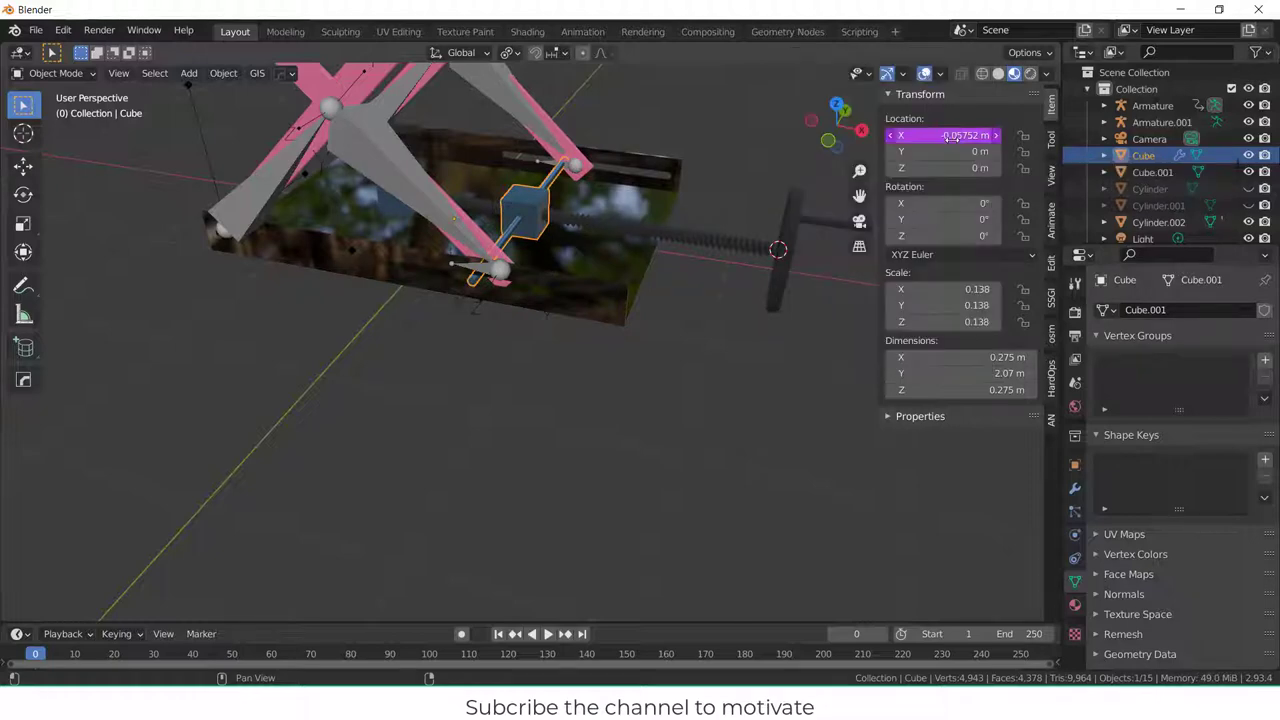
- Turn the crank handle's X rotation to 360° then 720° and inspect the slider cube
click(790, 233)
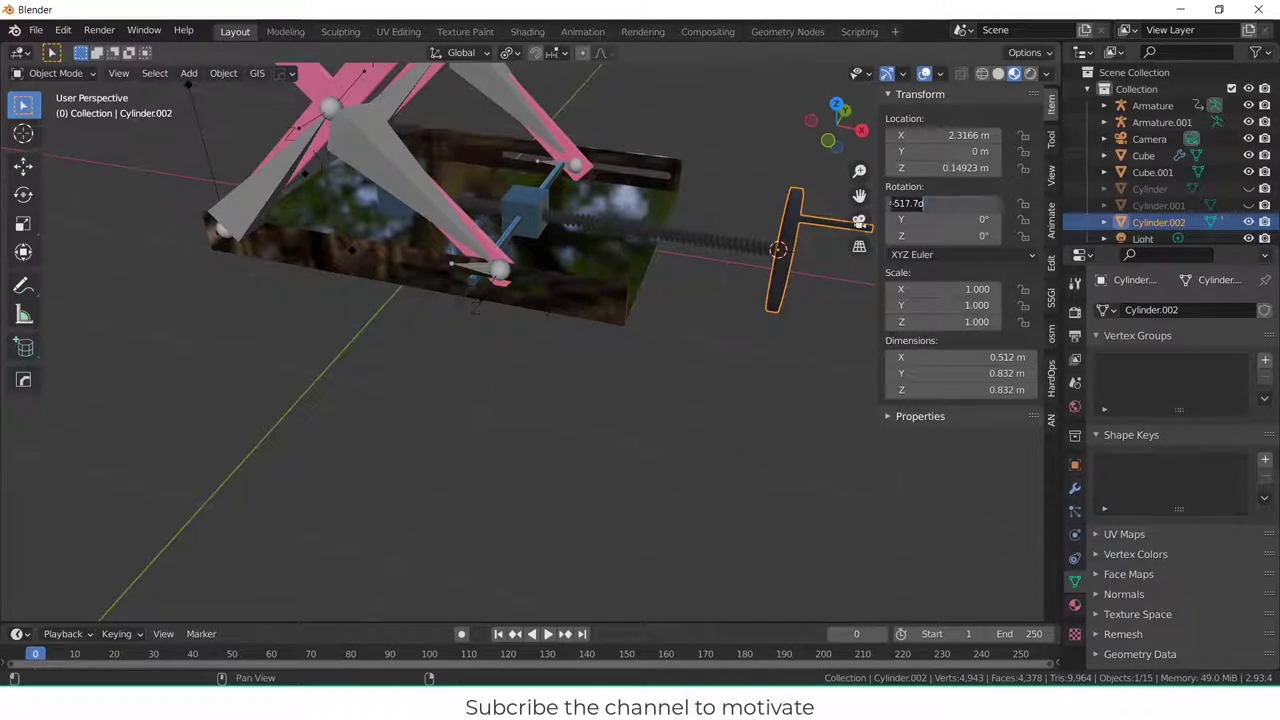
key(Escape)
click(948, 203)
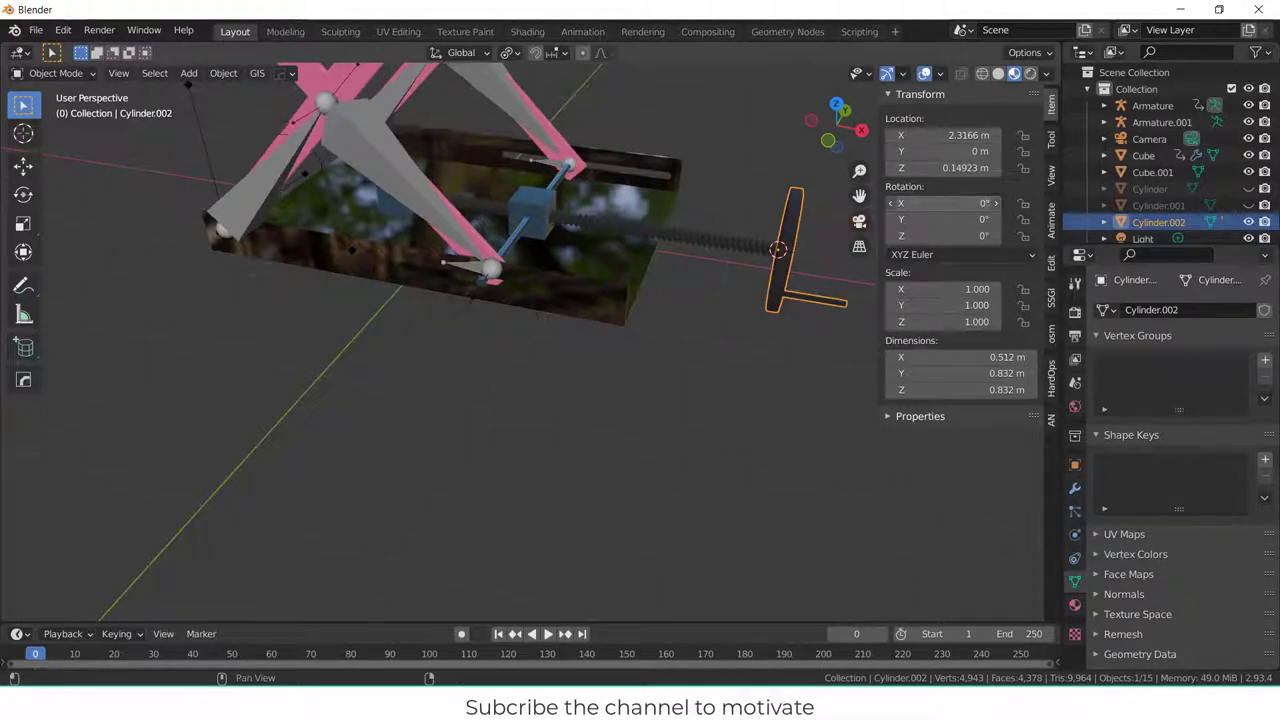
text(360)
key(Return)
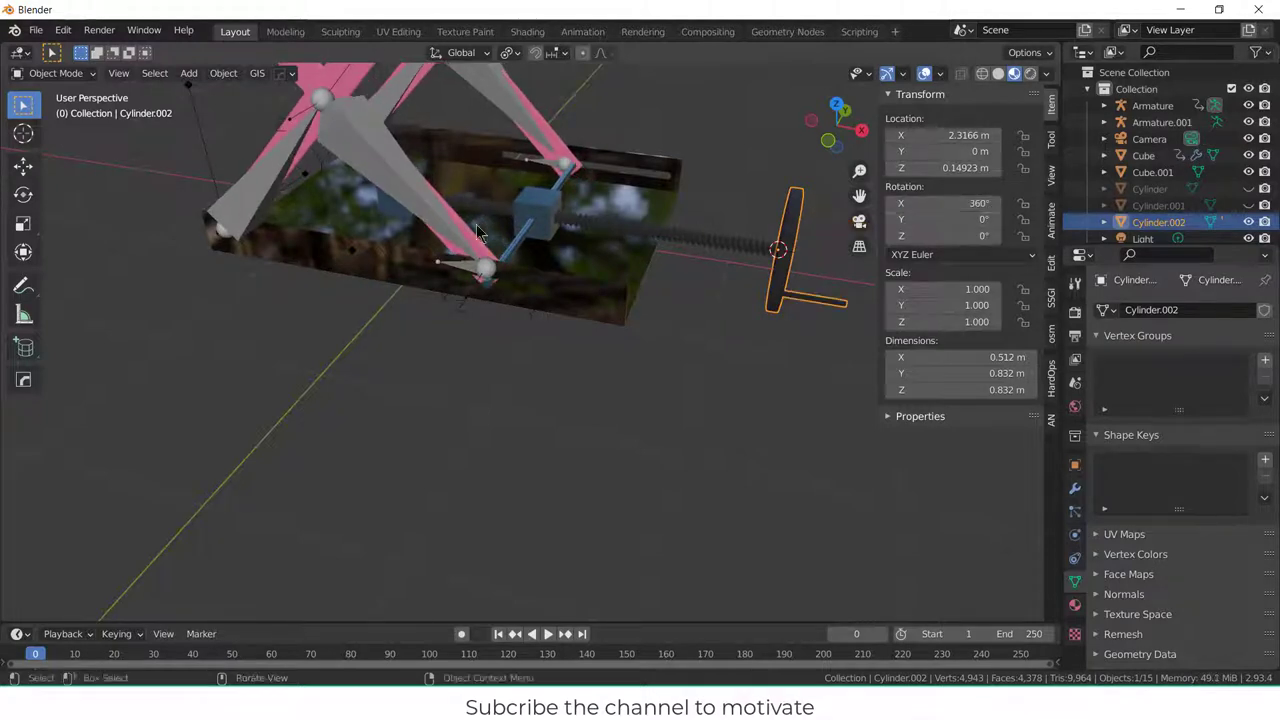
click(948, 203)
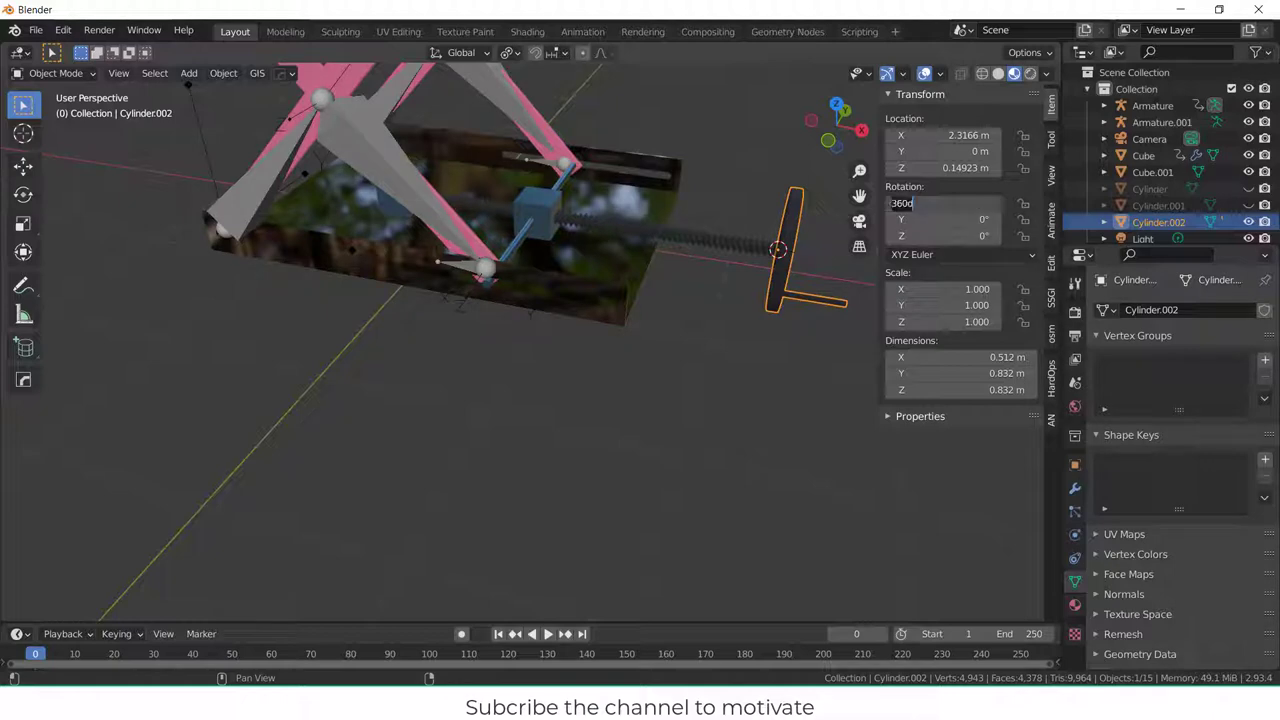
text(720)
key(Return)
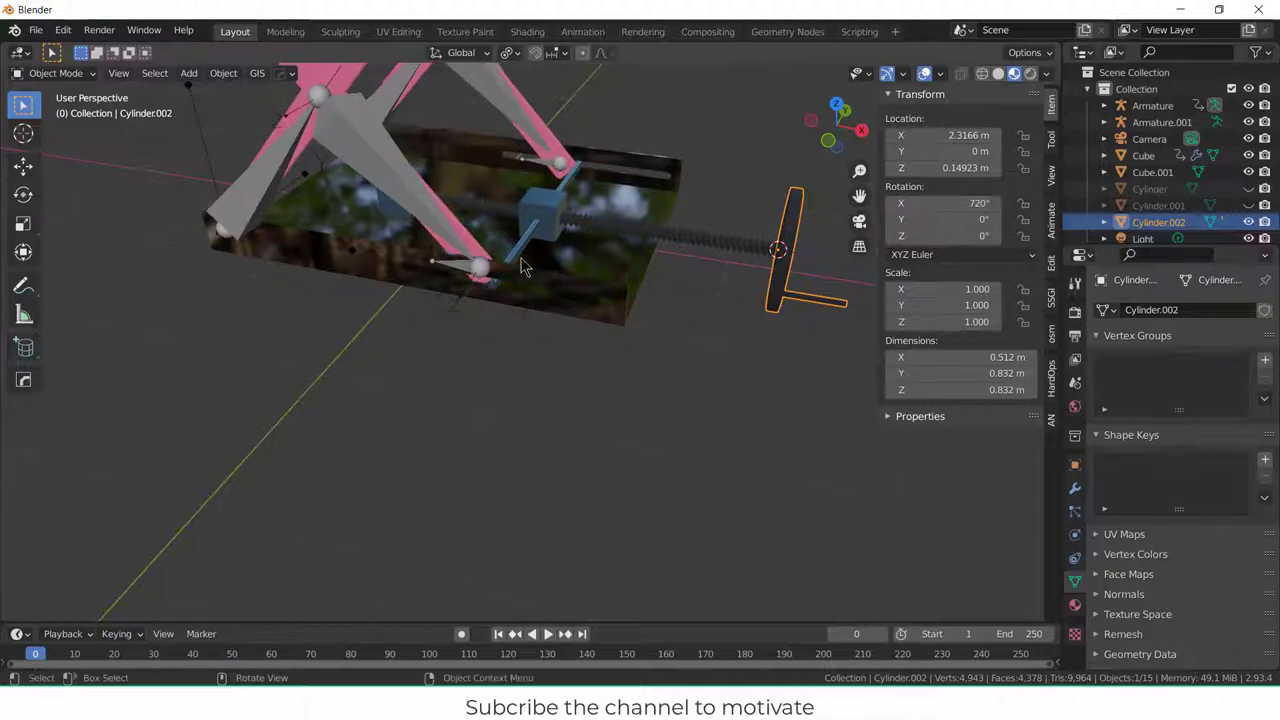
middle_drag(525, 258, 517, 198)
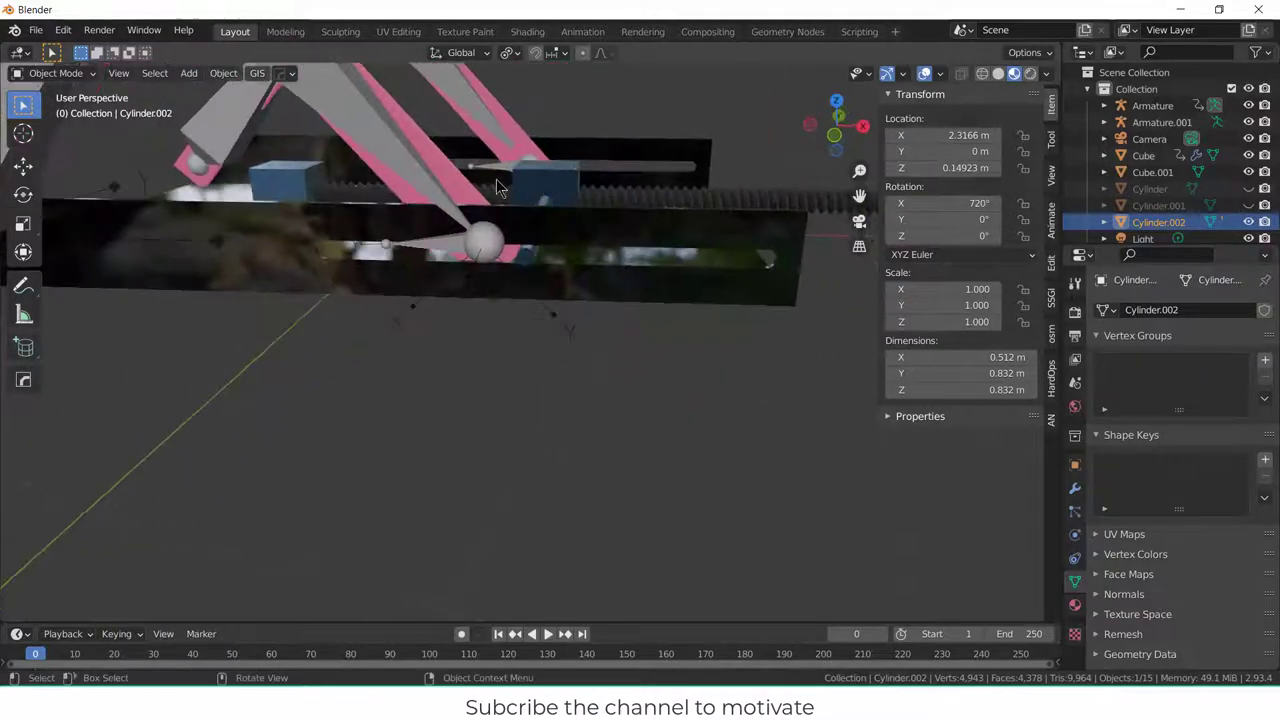
click(548, 178)
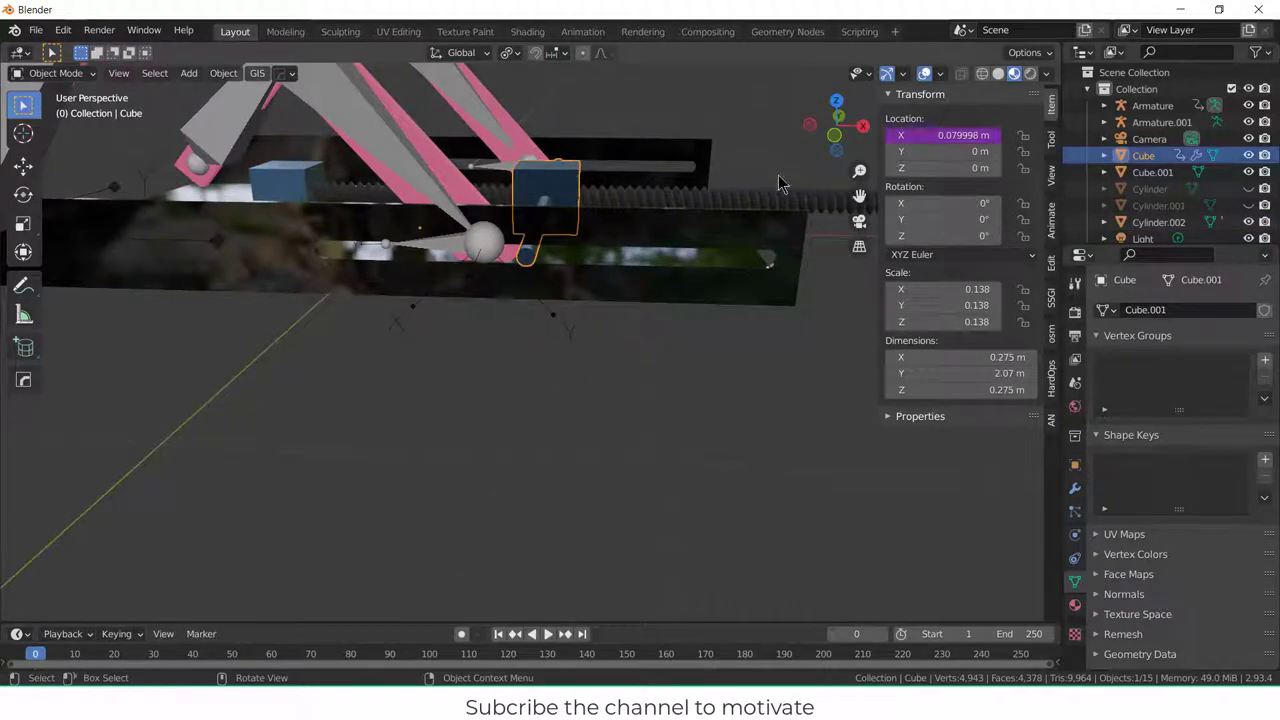
- Negate the Cube's X-location driver expression to read -rotation_euler*.006366
right_click(945, 135)
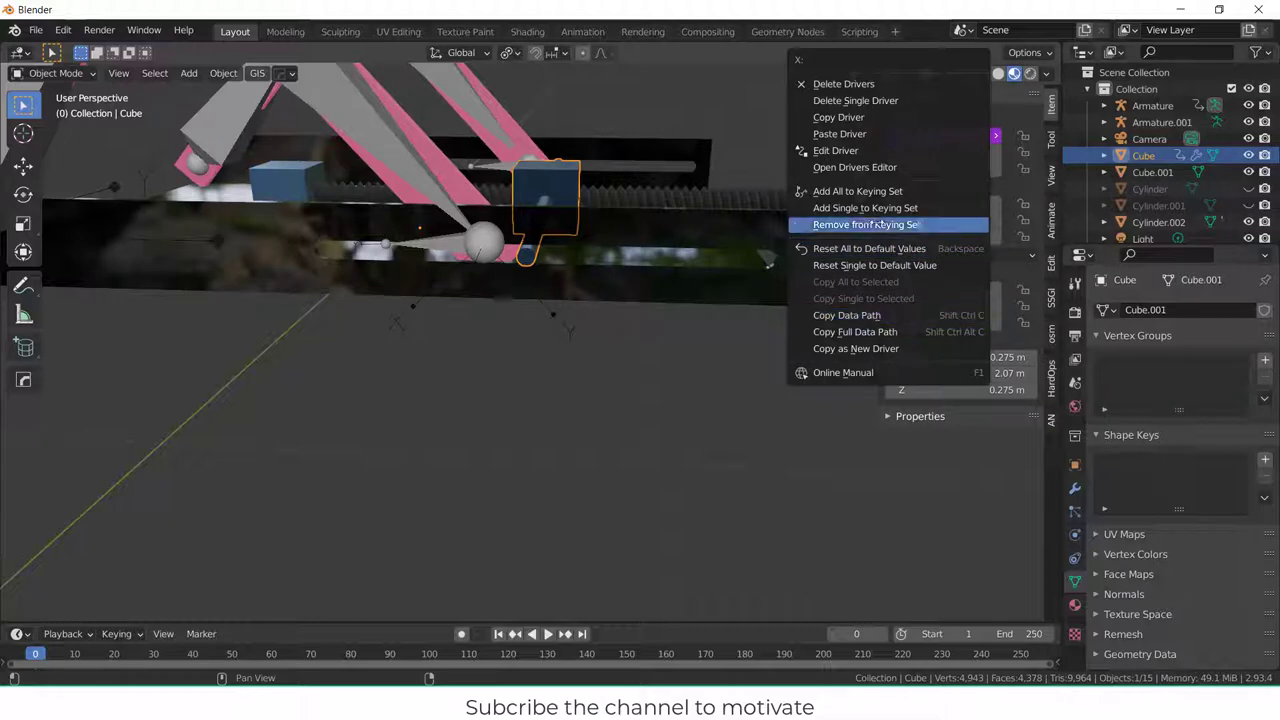
click(862, 167)
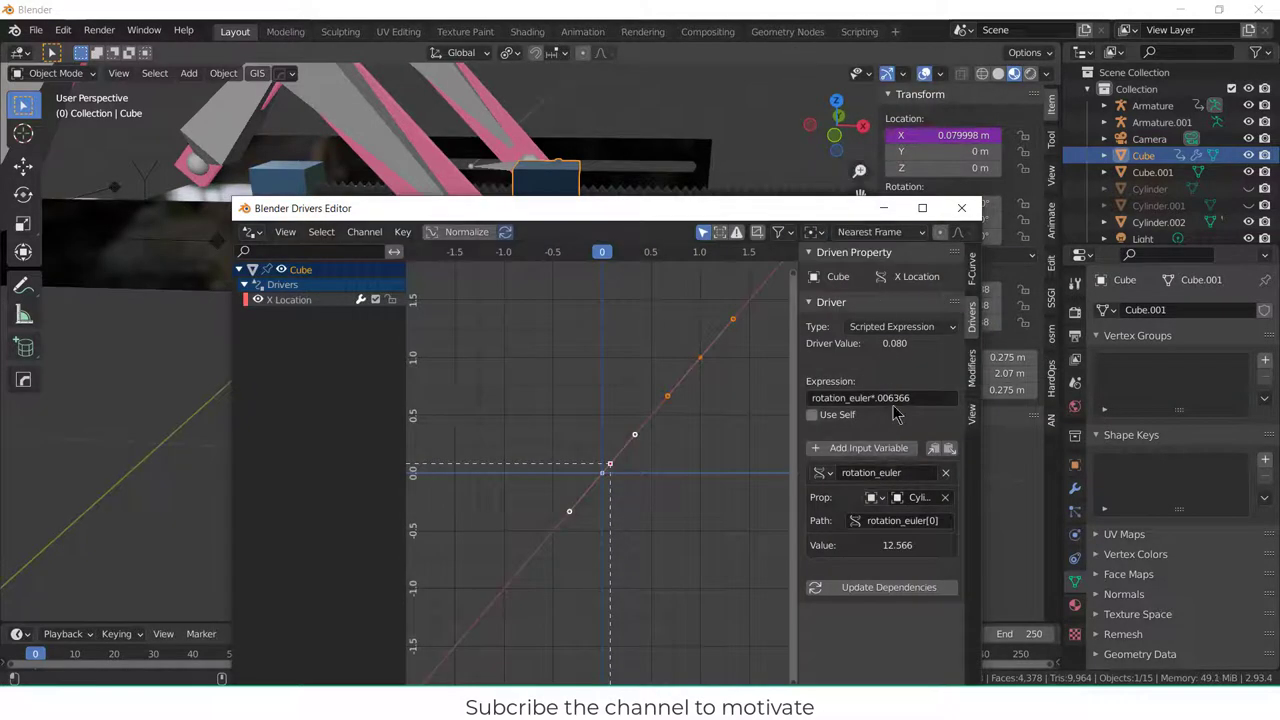
click(925, 398)
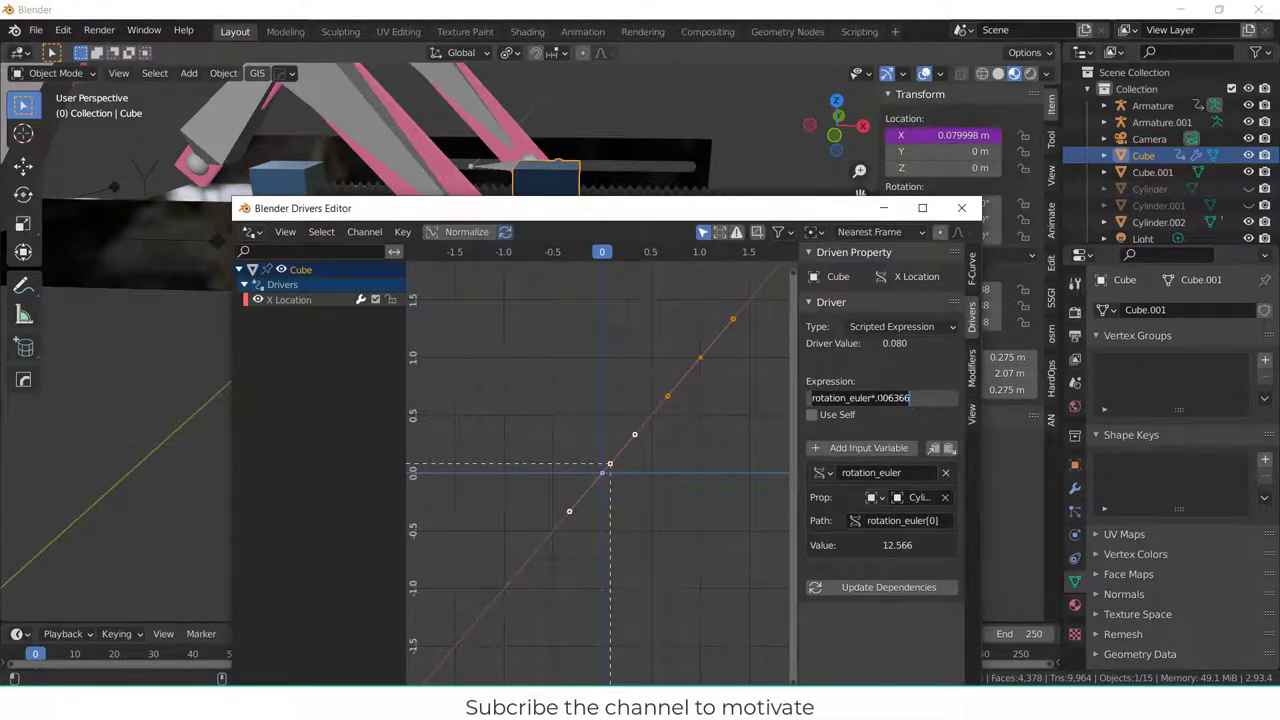
click(876, 398)
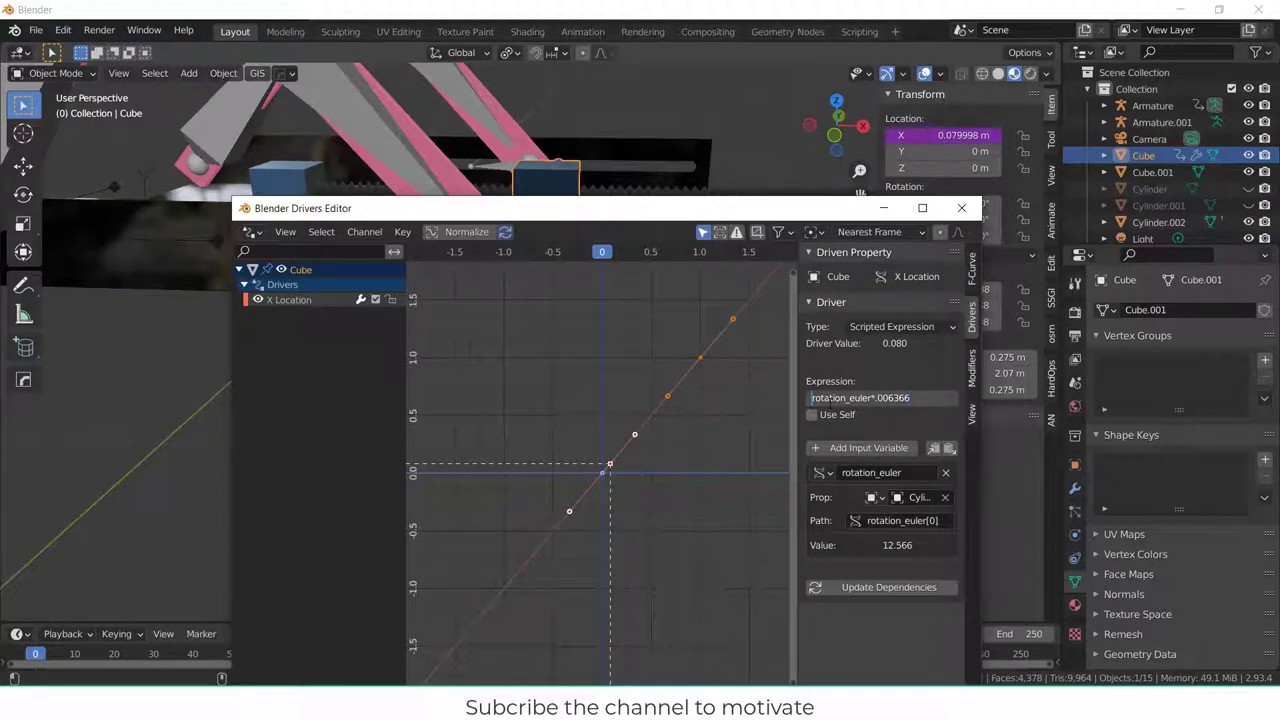
text(-)
key(Return)
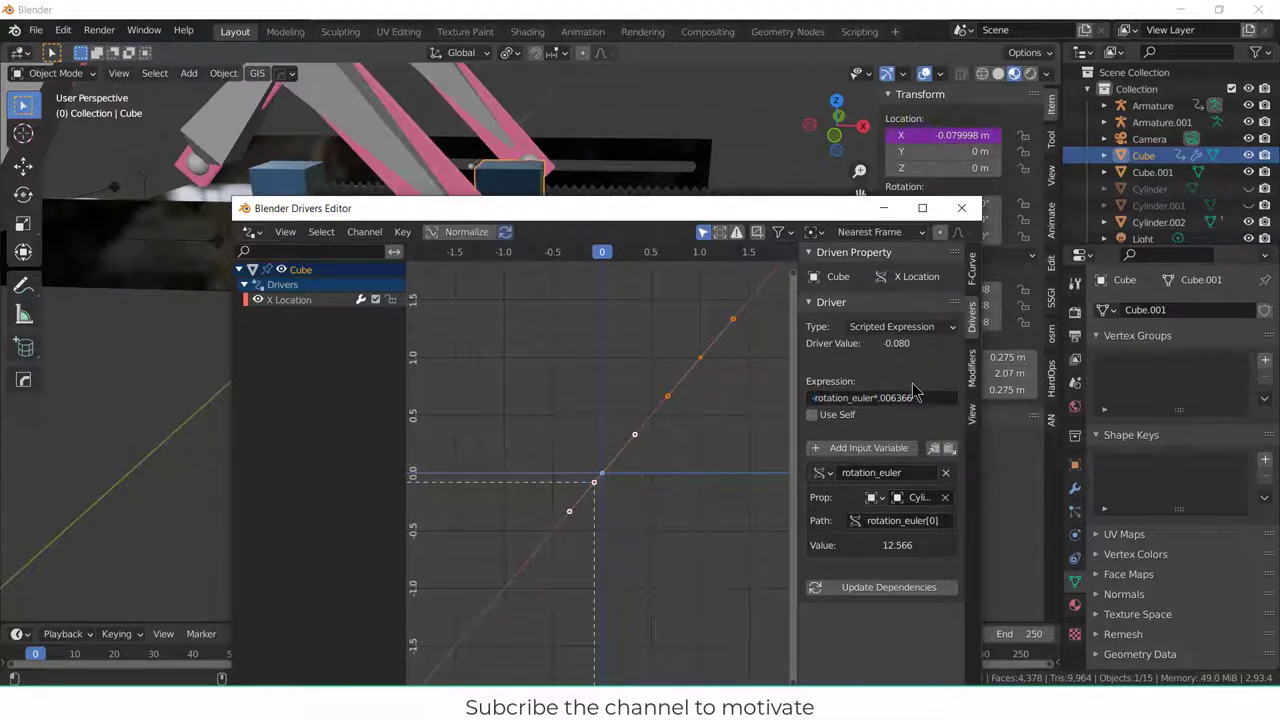
click(961, 208)
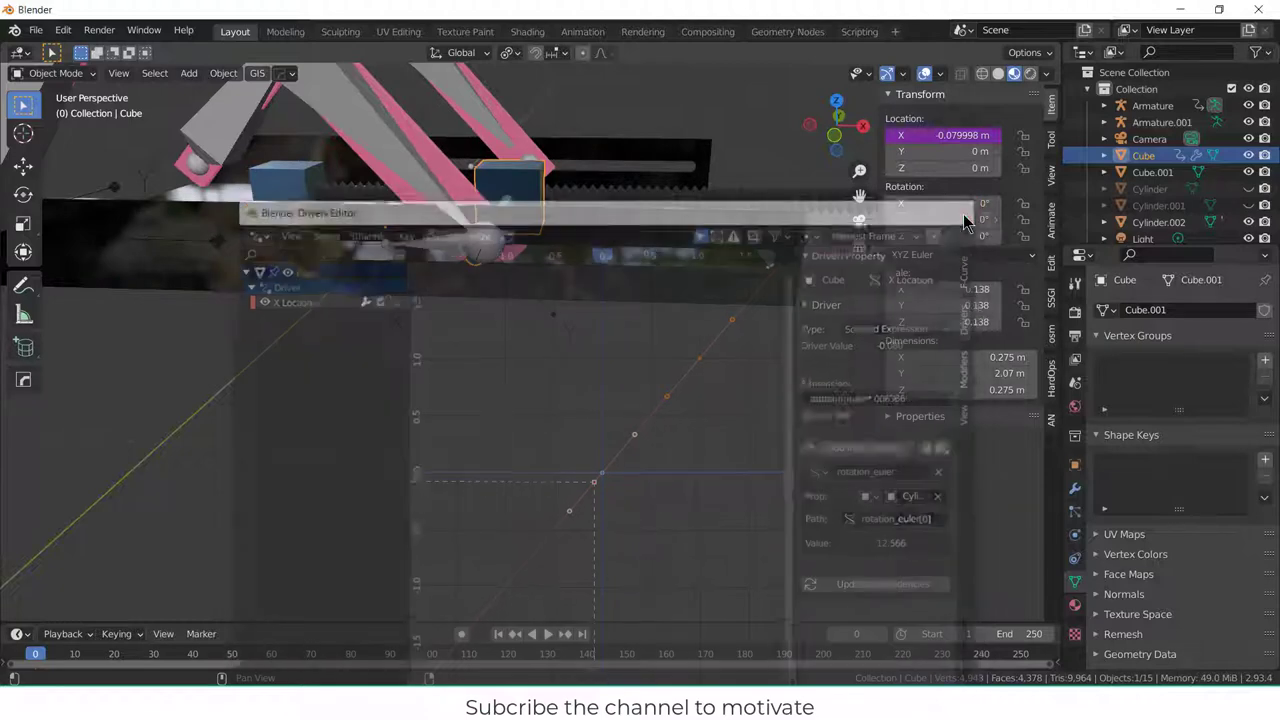
- Select the crank handle and turn its X rotation to test the scissor lift
click(770, 204)
middle_drag(770, 204, 753, 238)
middle_drag(702, 296, 705, 250)
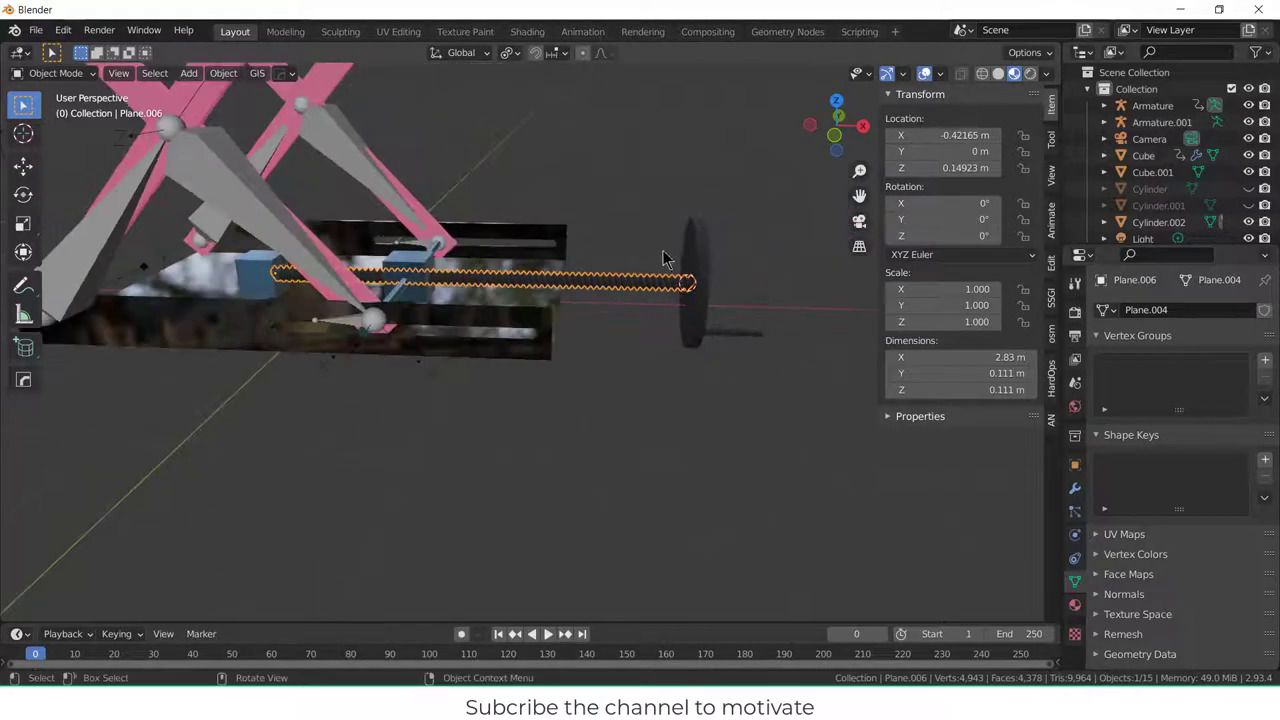
click(707, 237)
drag(975, 203, 945, 203)
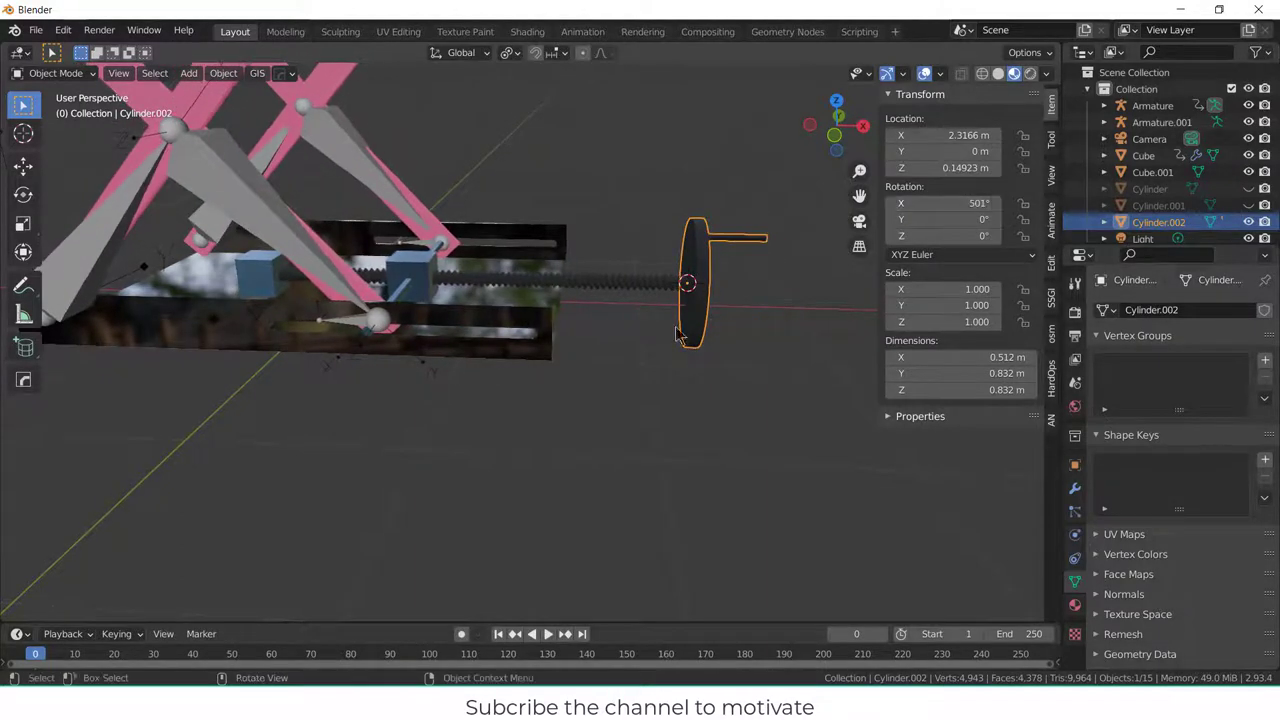
- Reset the crank handle's X rotation to 0° and view the scene through the camera
click(651, 381)
click(940, 203)
text(501.4d)
key(Return)
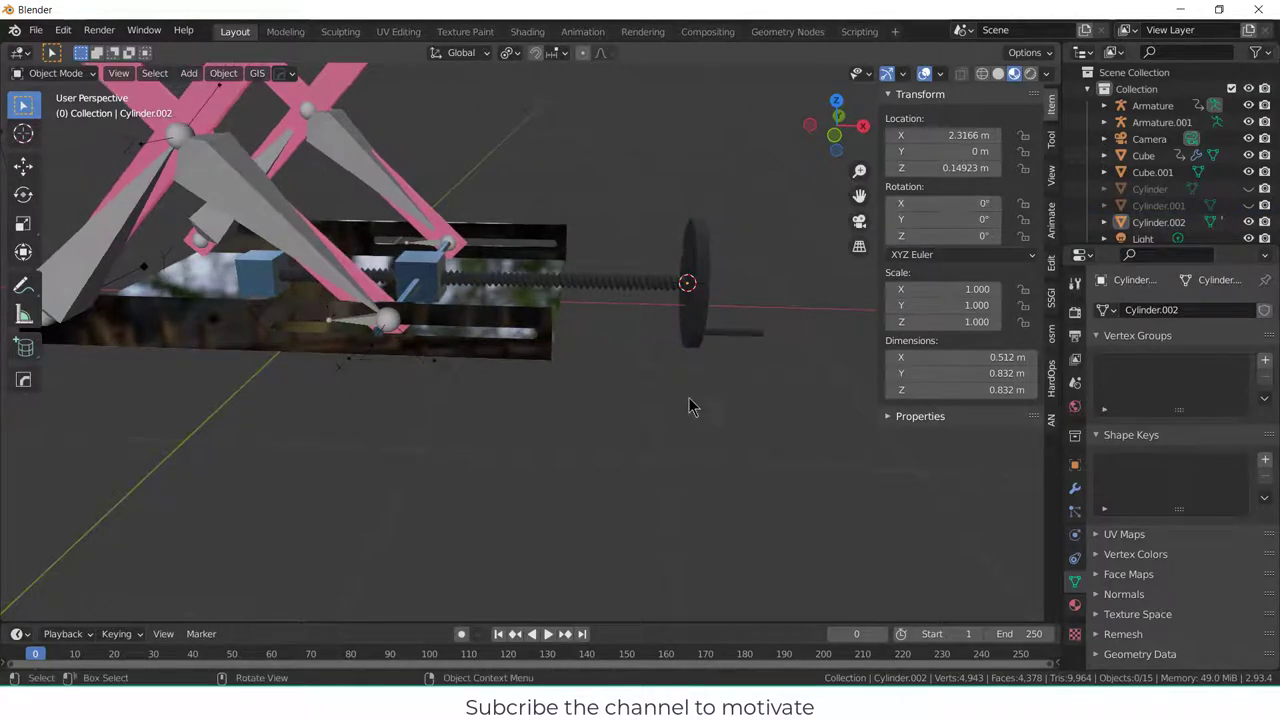
middle_drag(689, 403, 637, 443)
key(KP_0)
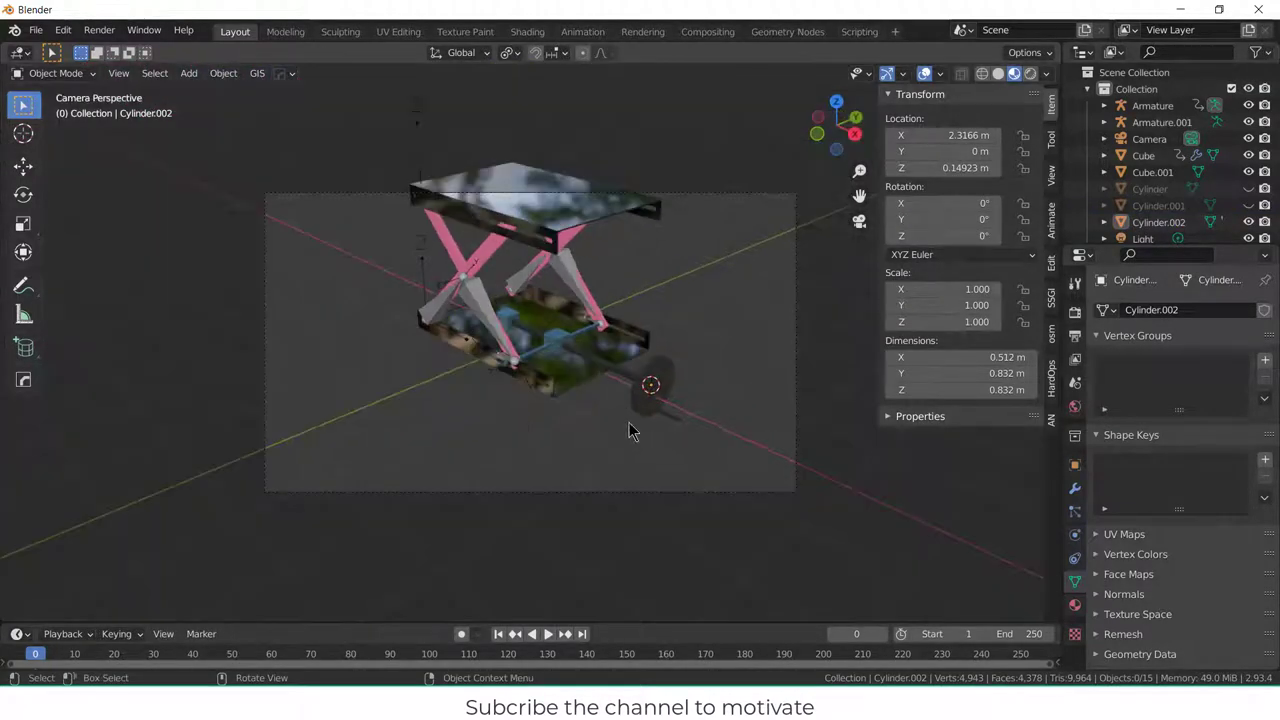
- Enable Lock Camera to View and reframe the shot around the scissor jack and crank wheel
click(683, 196)
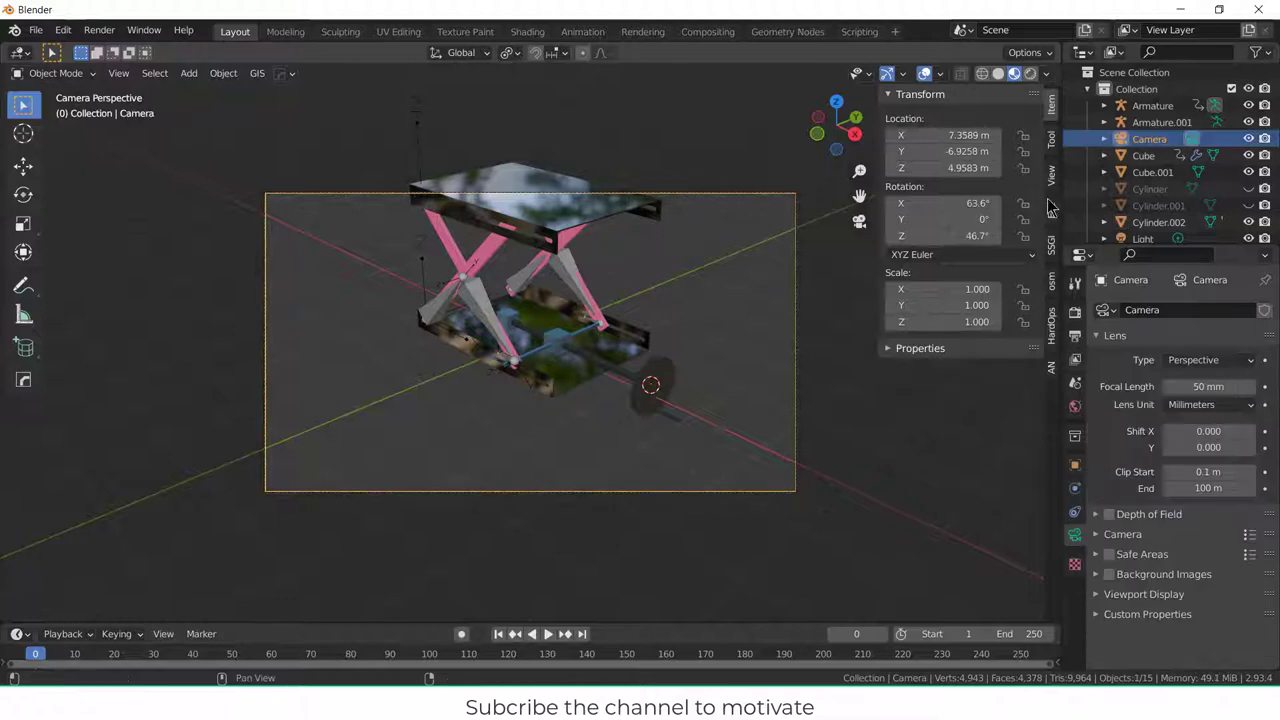
click(1051, 175)
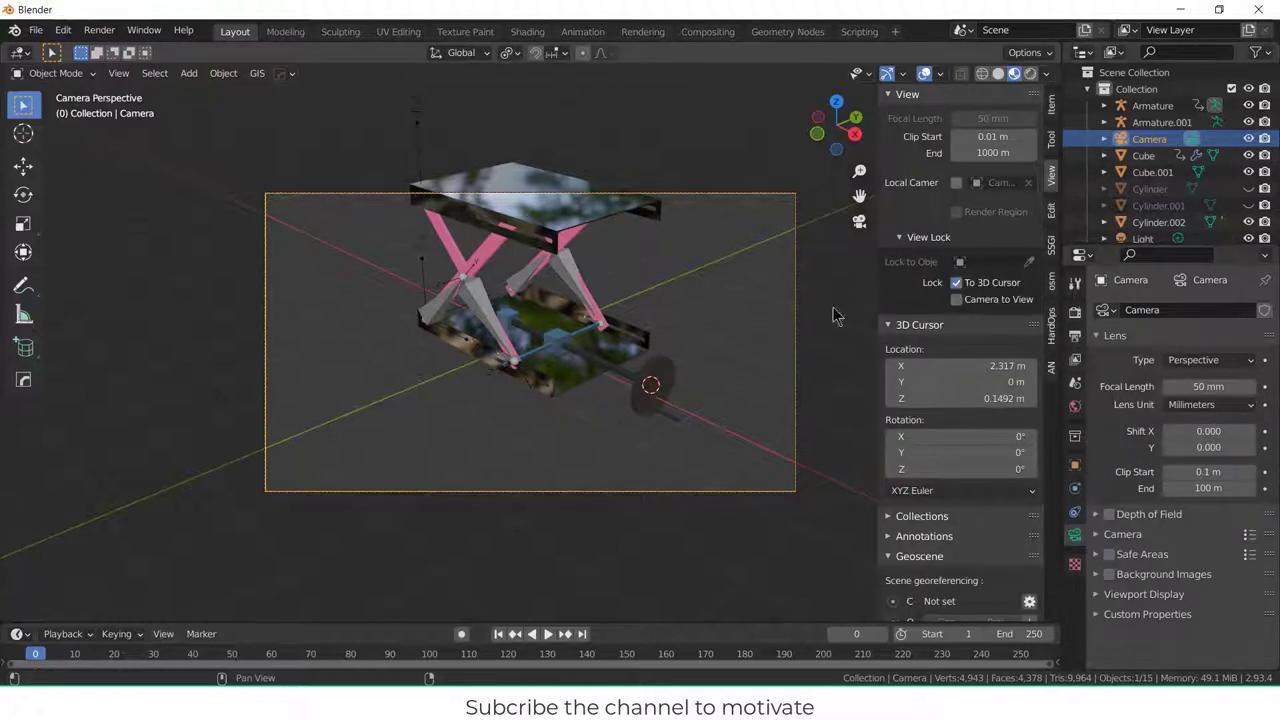
shift+middle_drag(836, 316, 612, 319)
click(956, 299)
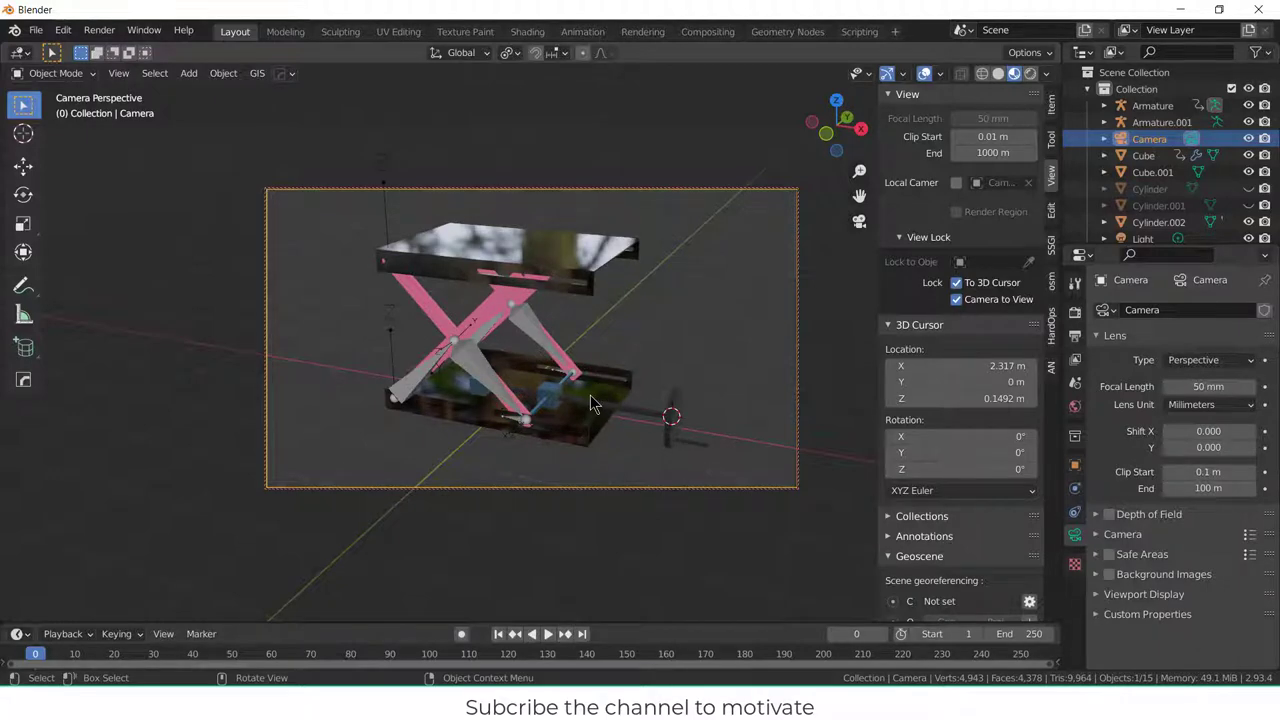
click(677, 404)
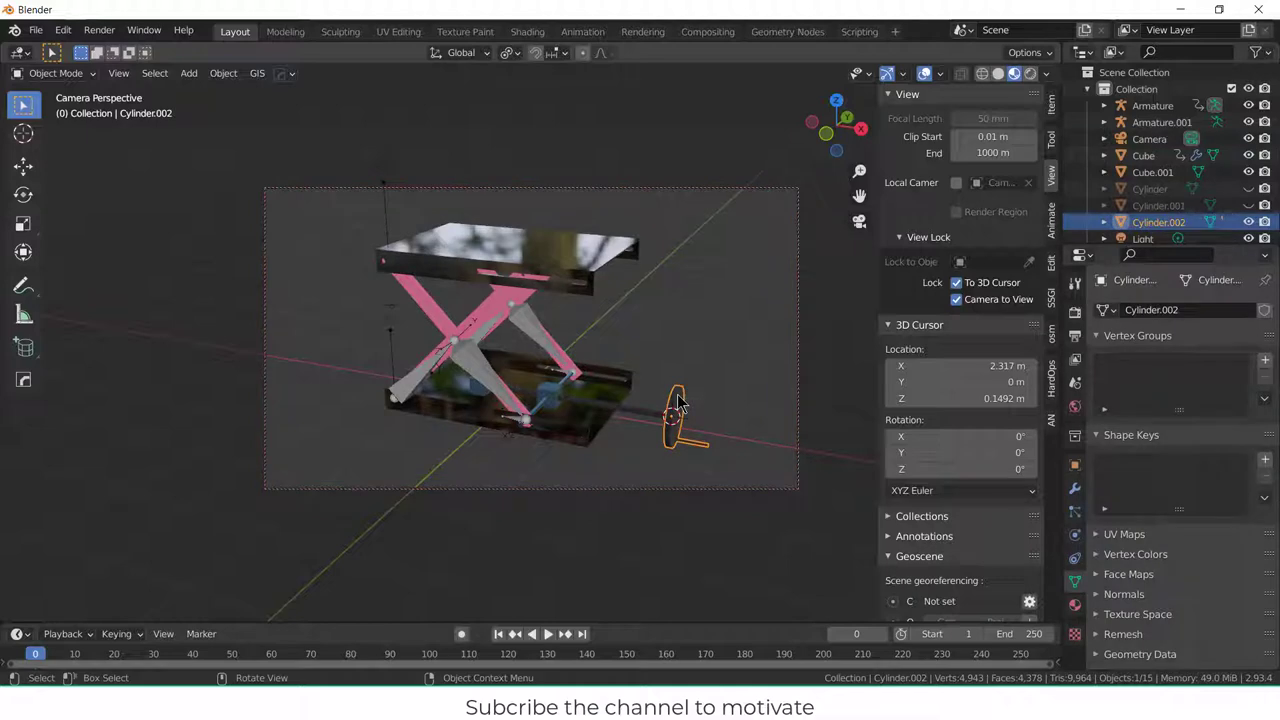
- Keyframe the crank wheel's X rotation at 0° on frame 0 and 1080° on frame 80
click(1051, 105)
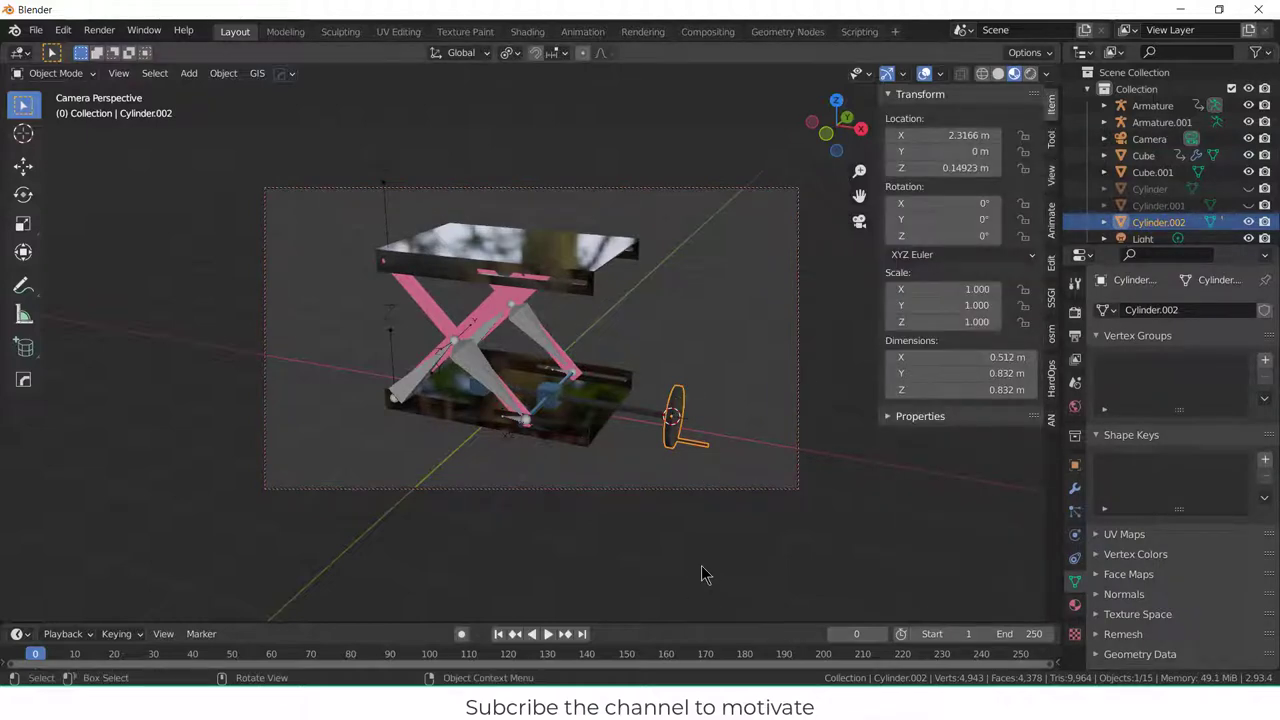
drag(700, 623, 700, 566)
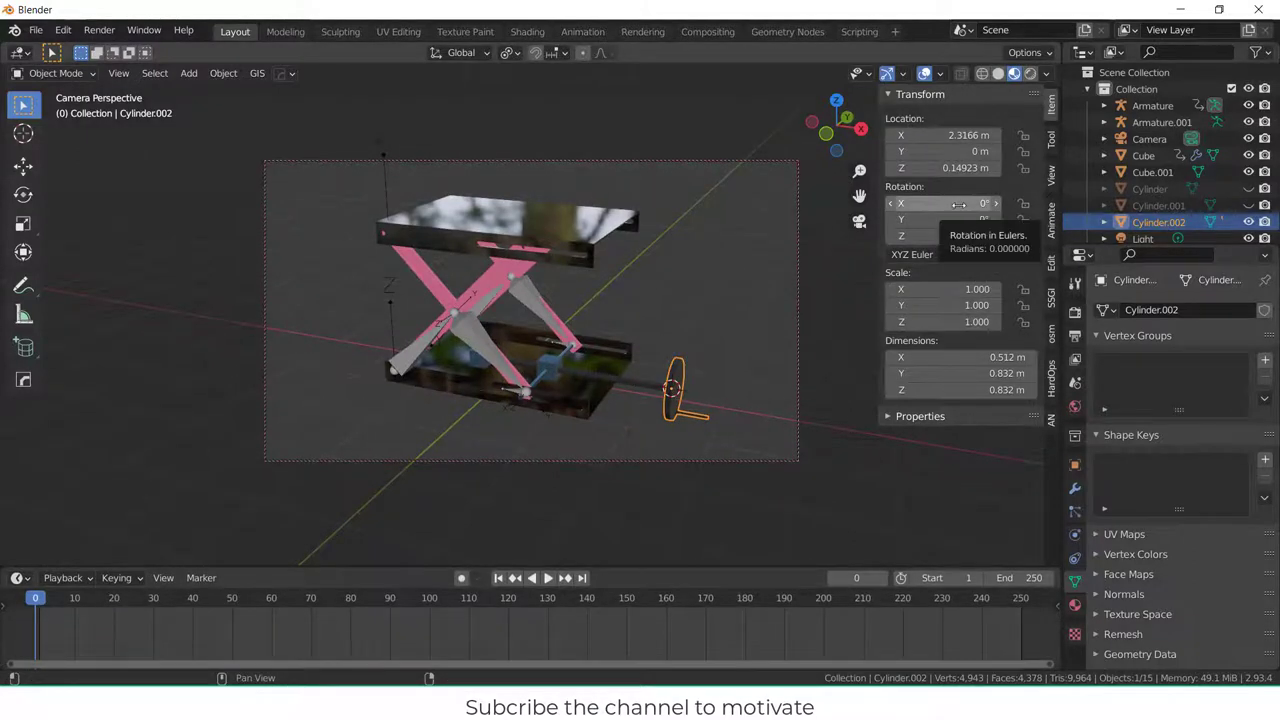
key(i)
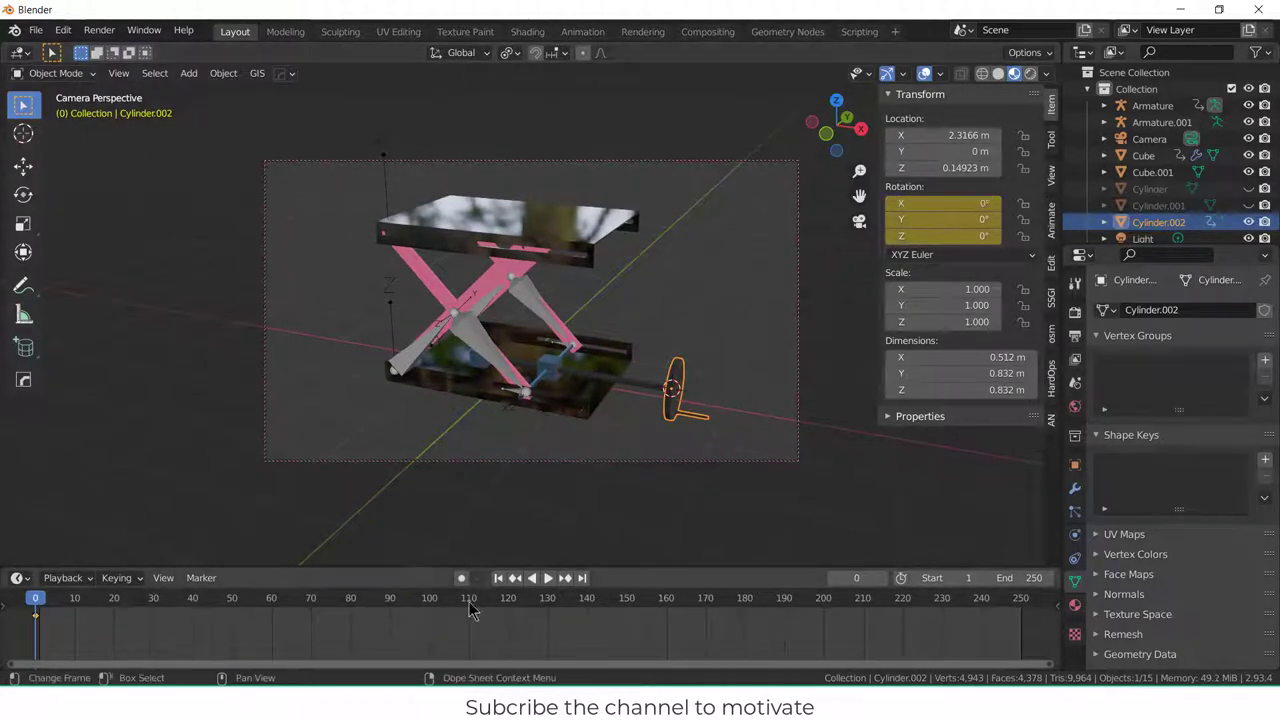
click(351, 611)
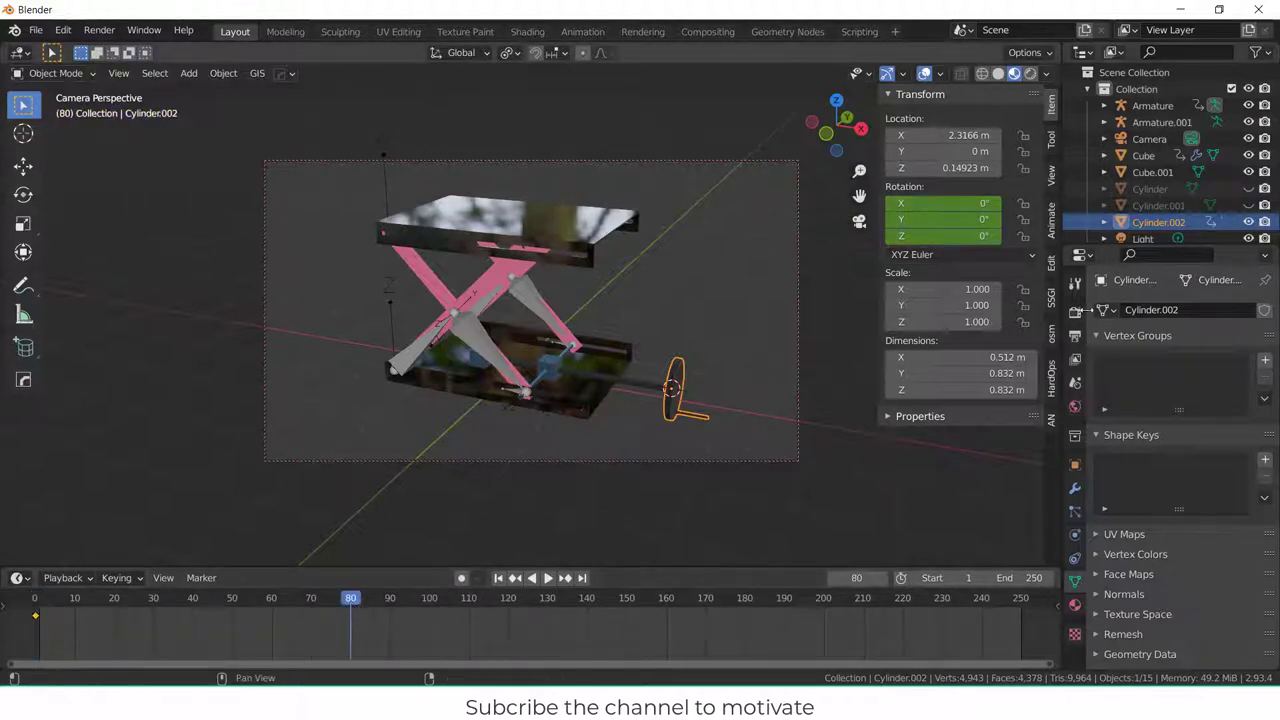
double_click(961, 203)
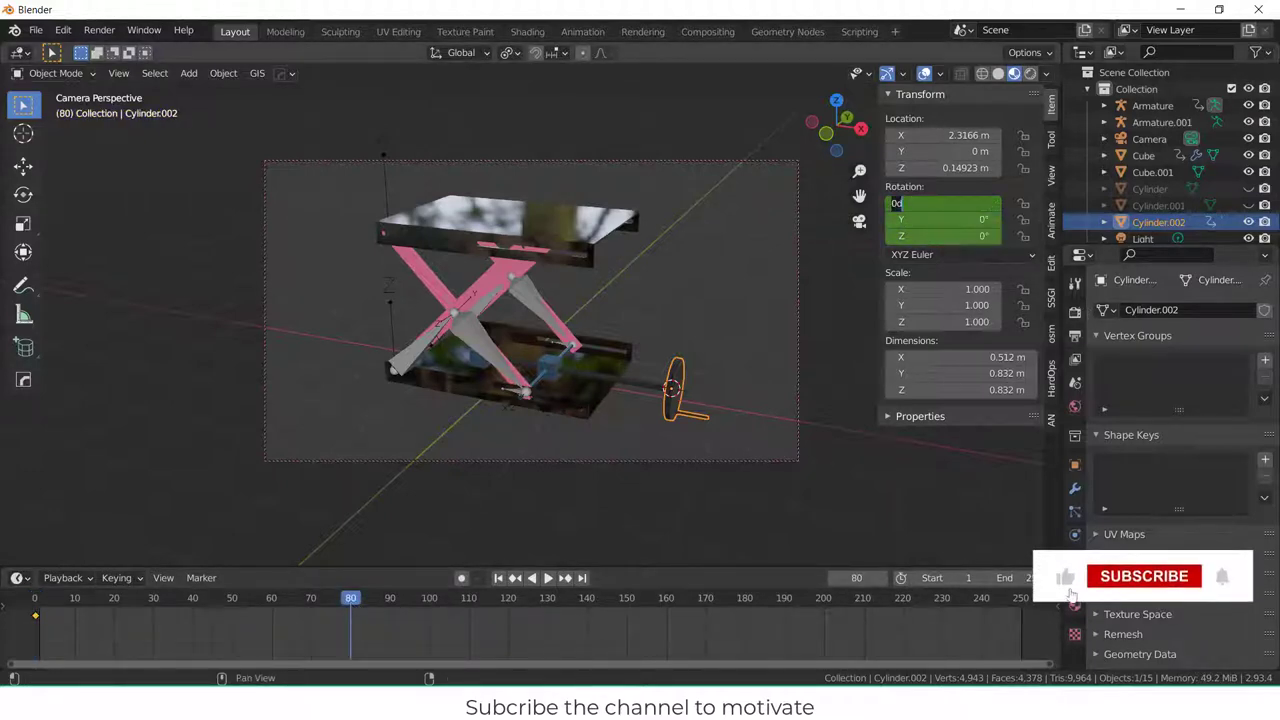
text(360*3)
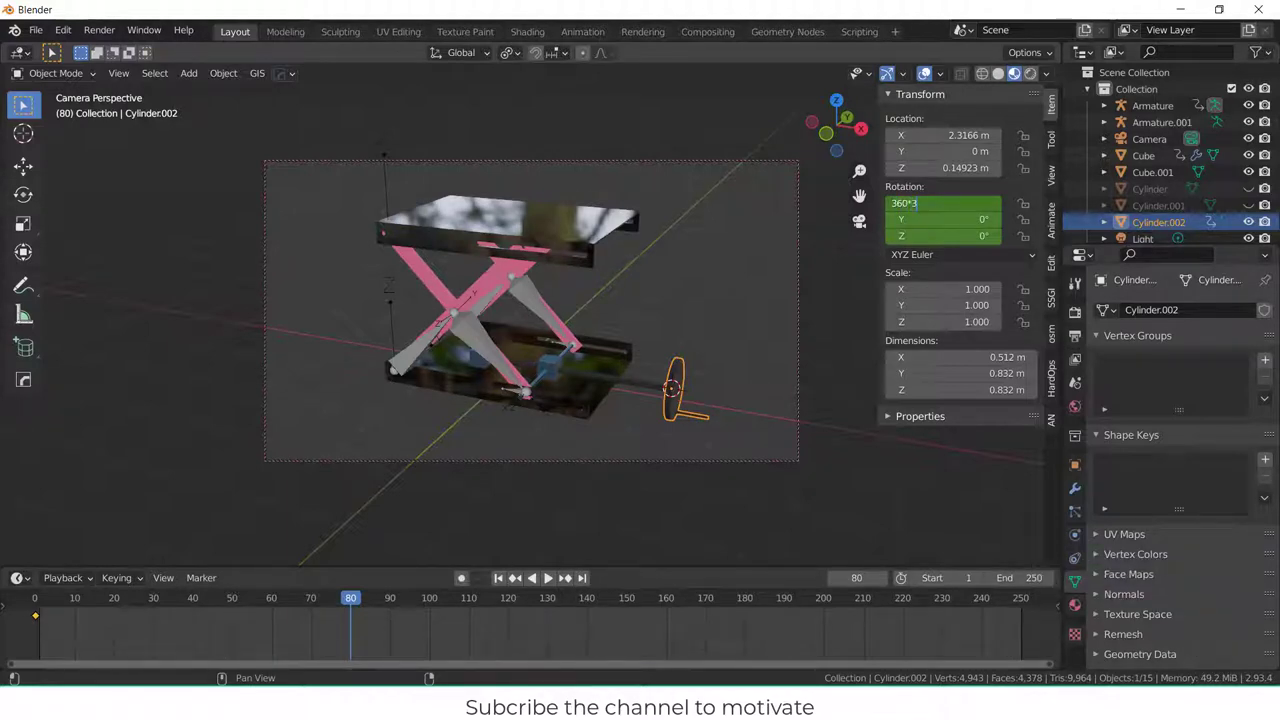
key(Return)
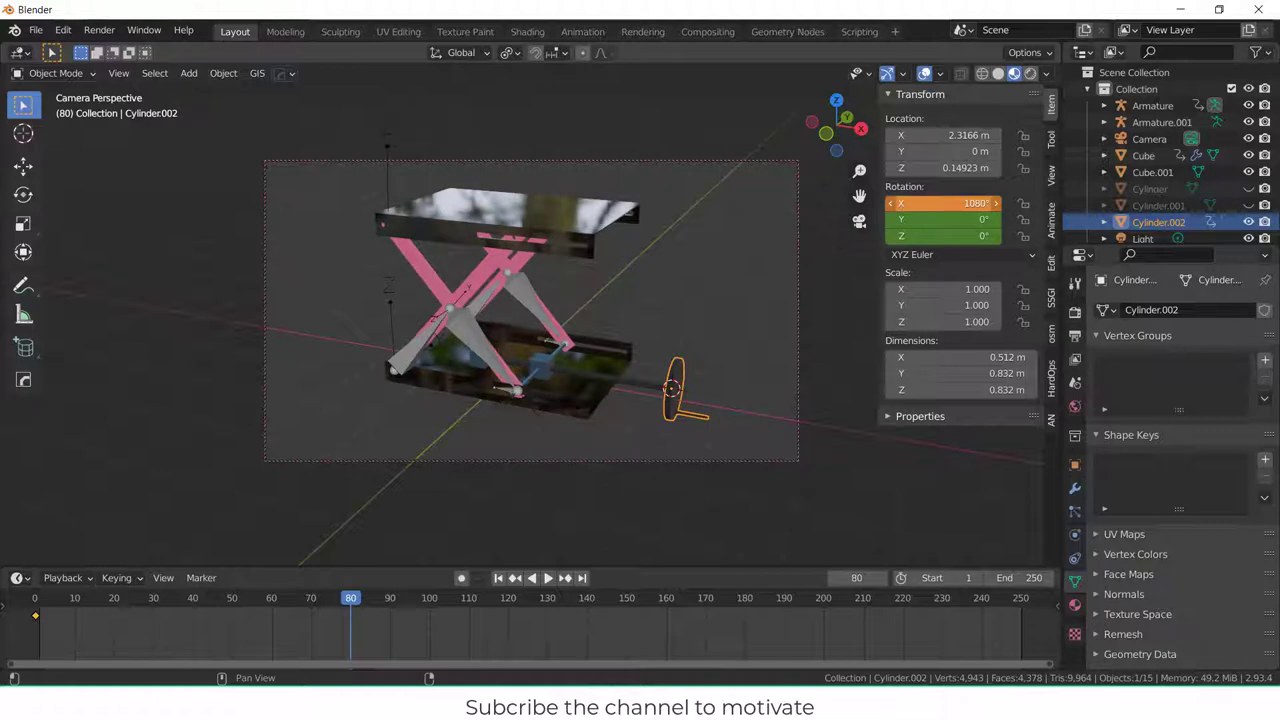
key(i)
click(420, 617)
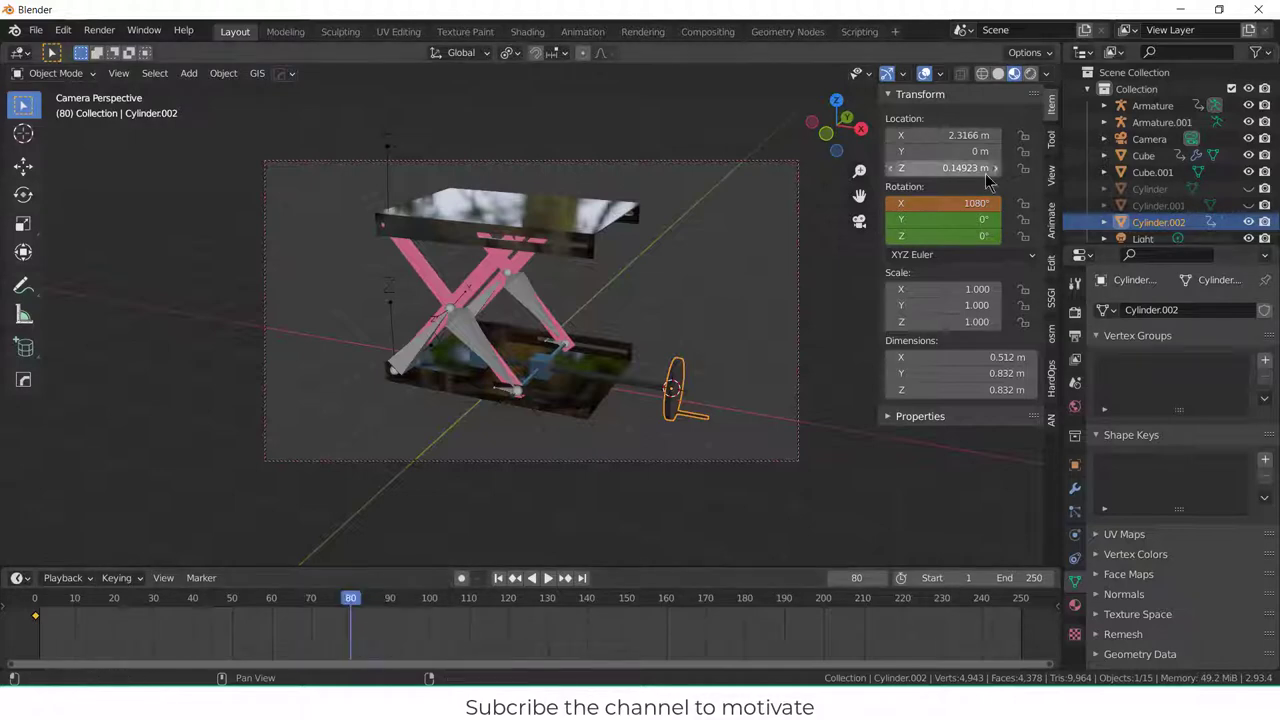
key(i)
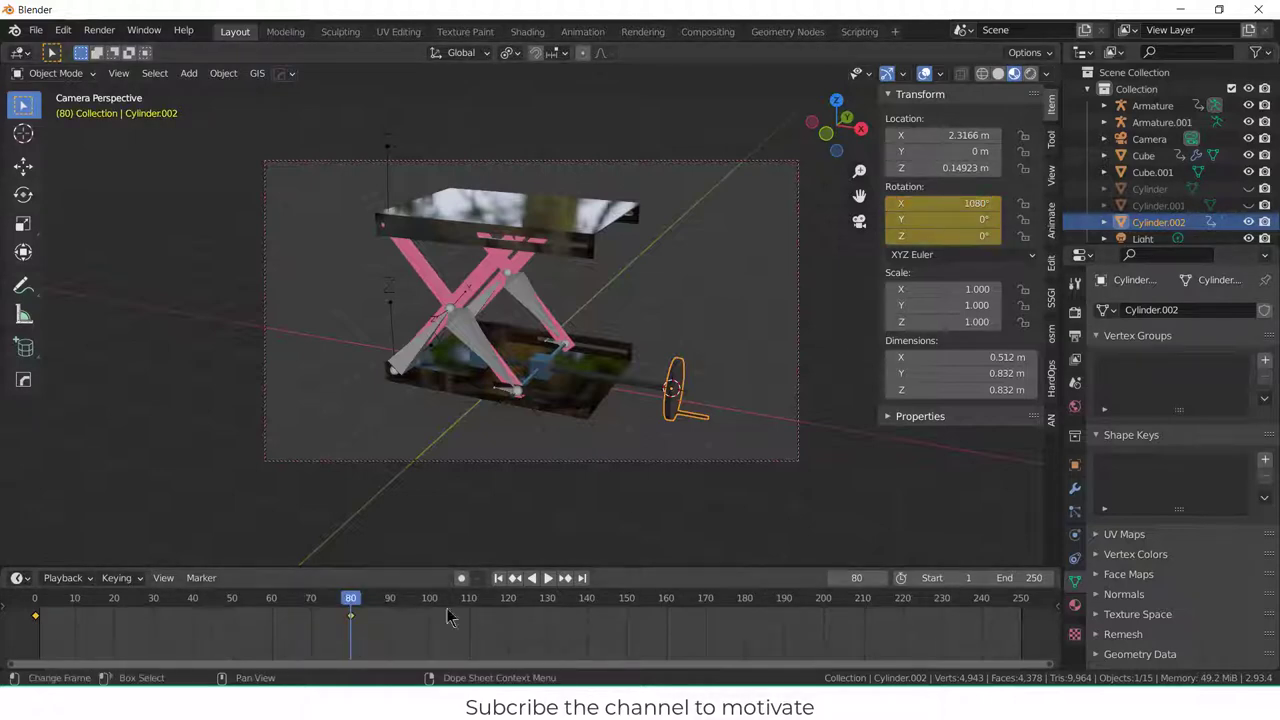
- Keyframe the crank wheel's X rotation back at 0° on frame 160
drag(365, 598, 676, 588)
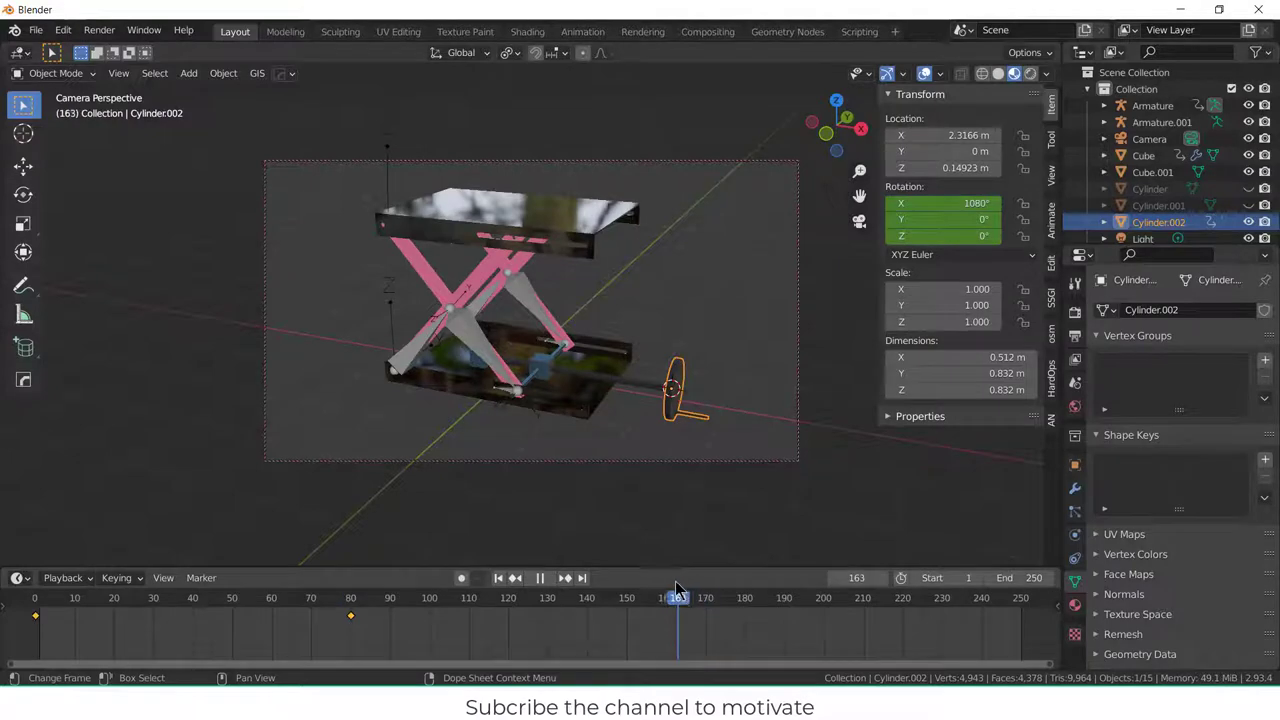
double_click(943, 203)
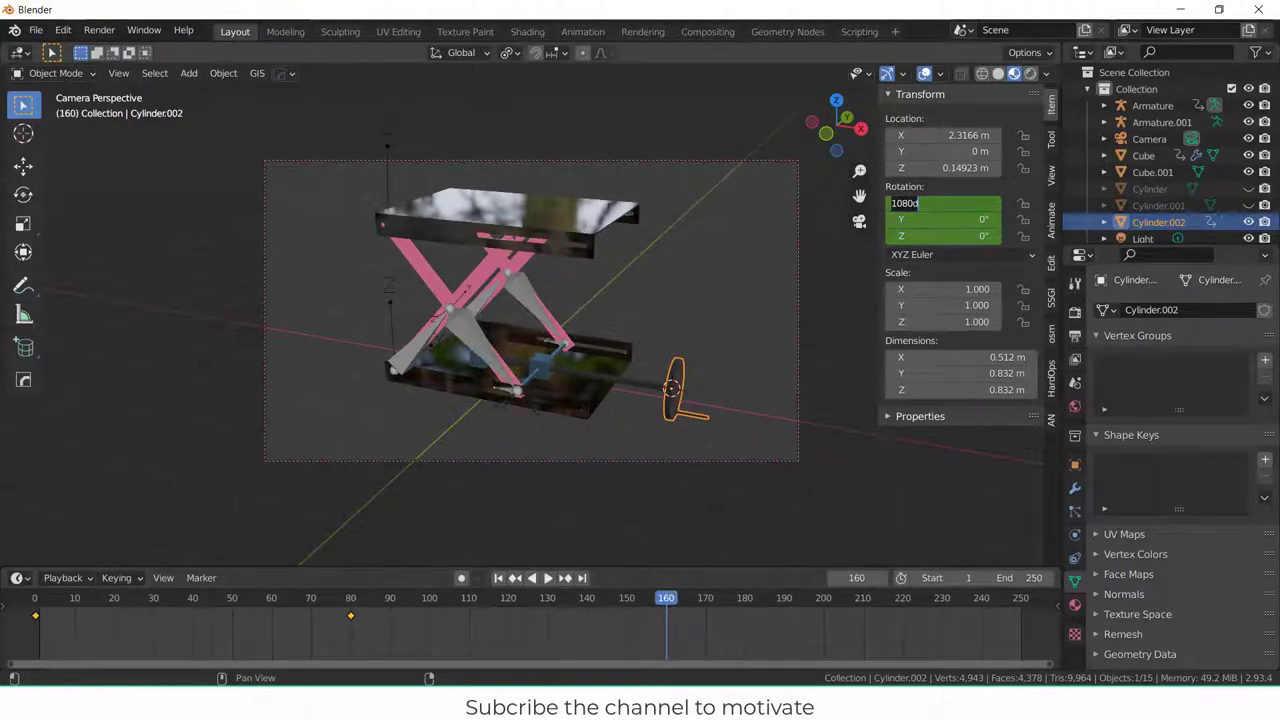
key(Return)
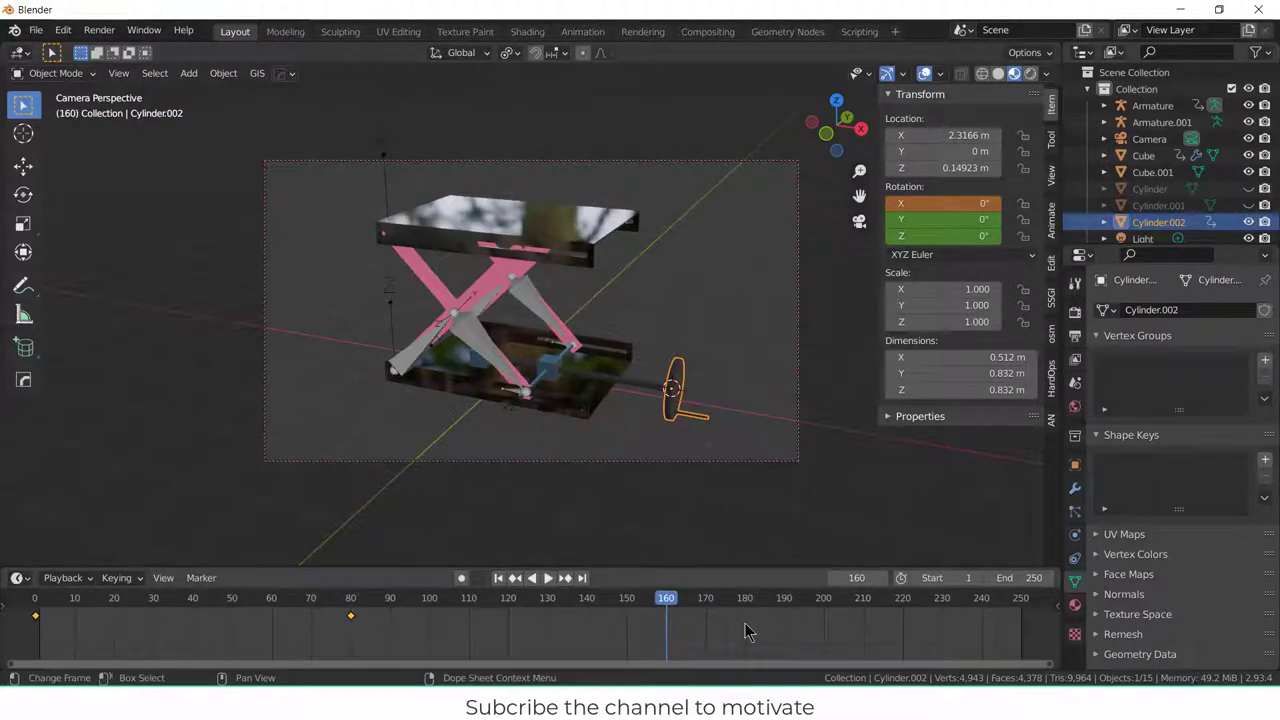
key(i)
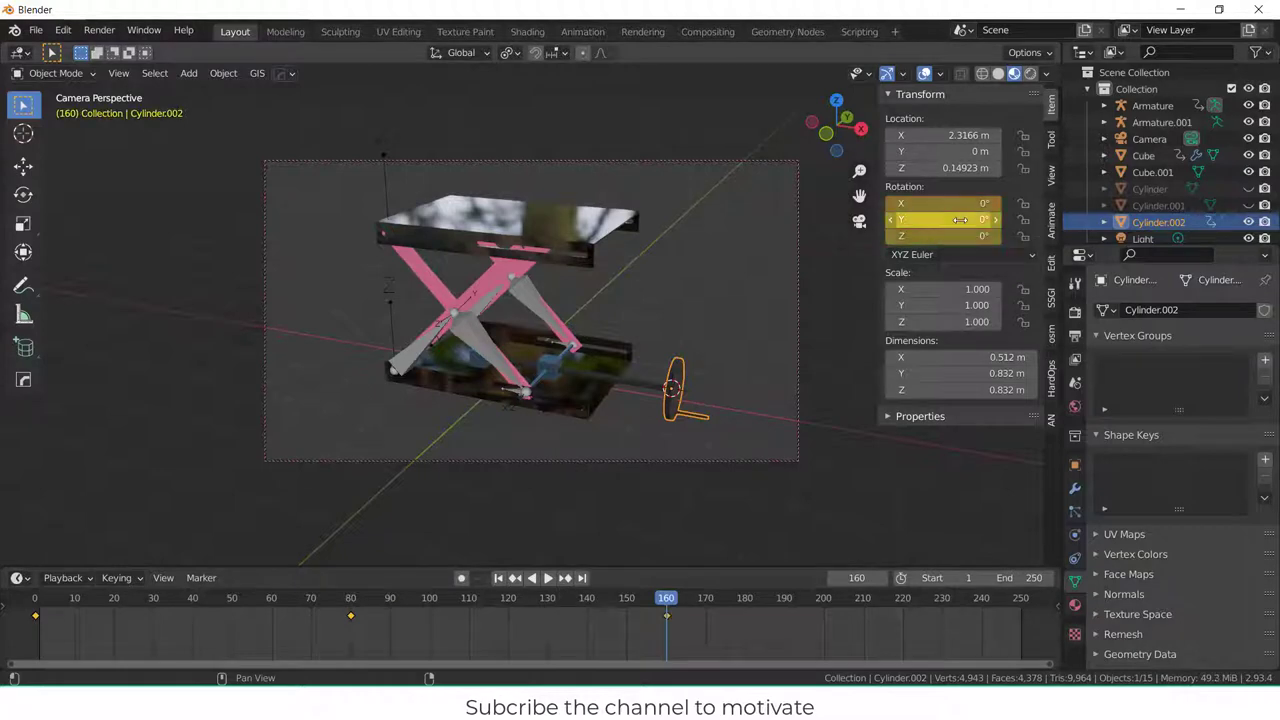
- Set all of the wheel's rotation keyframes to Linear interpolation
drag(704, 620, 25, 652)
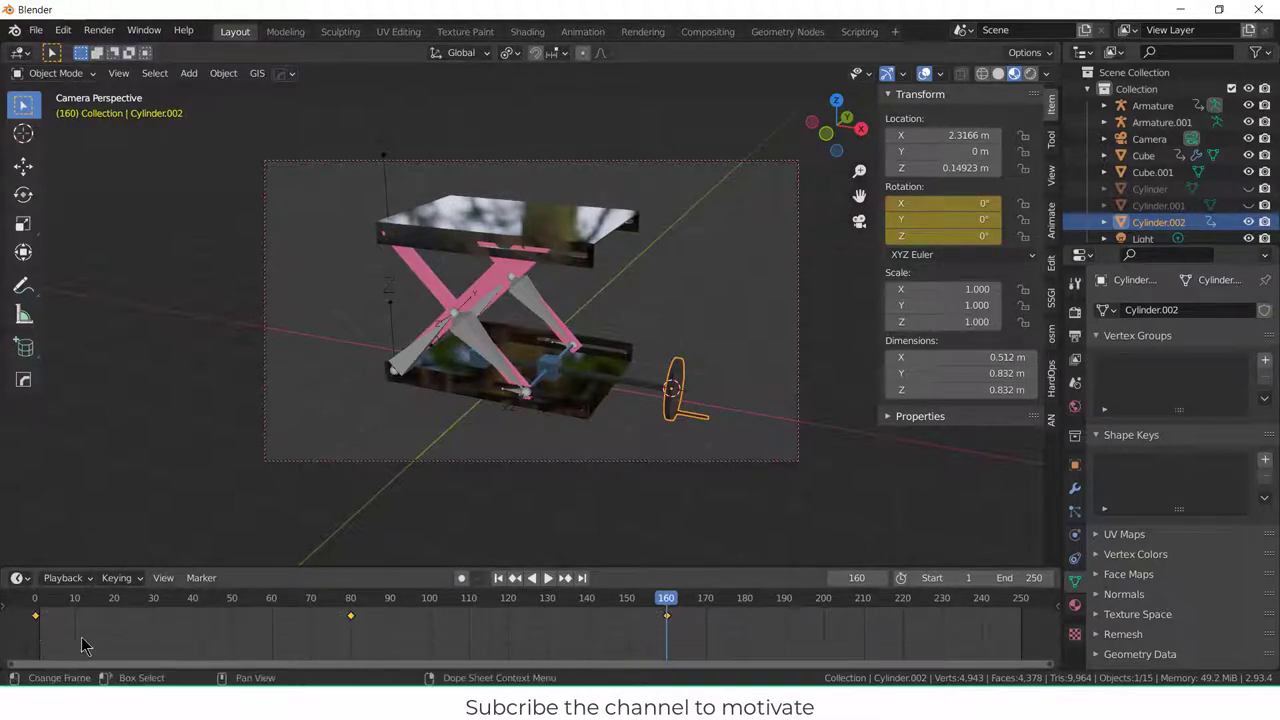
right_click(122, 628)
mouse_move(112, 545)
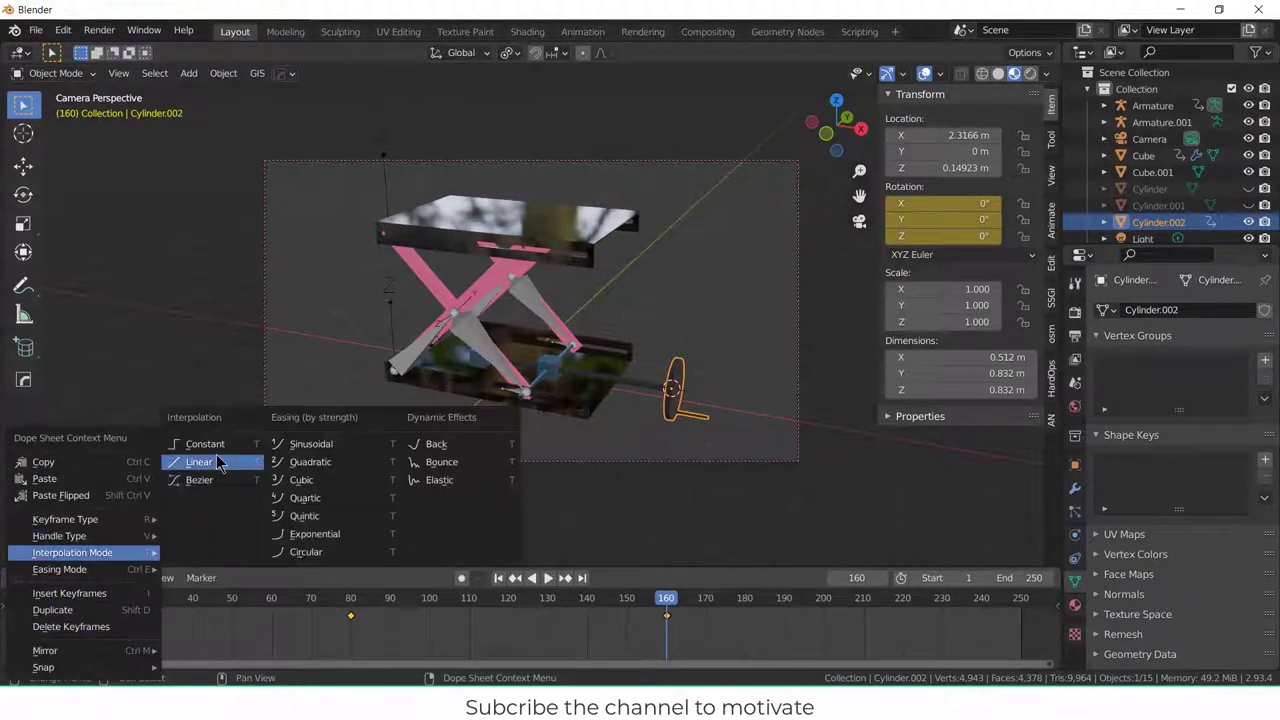
click(218, 463)
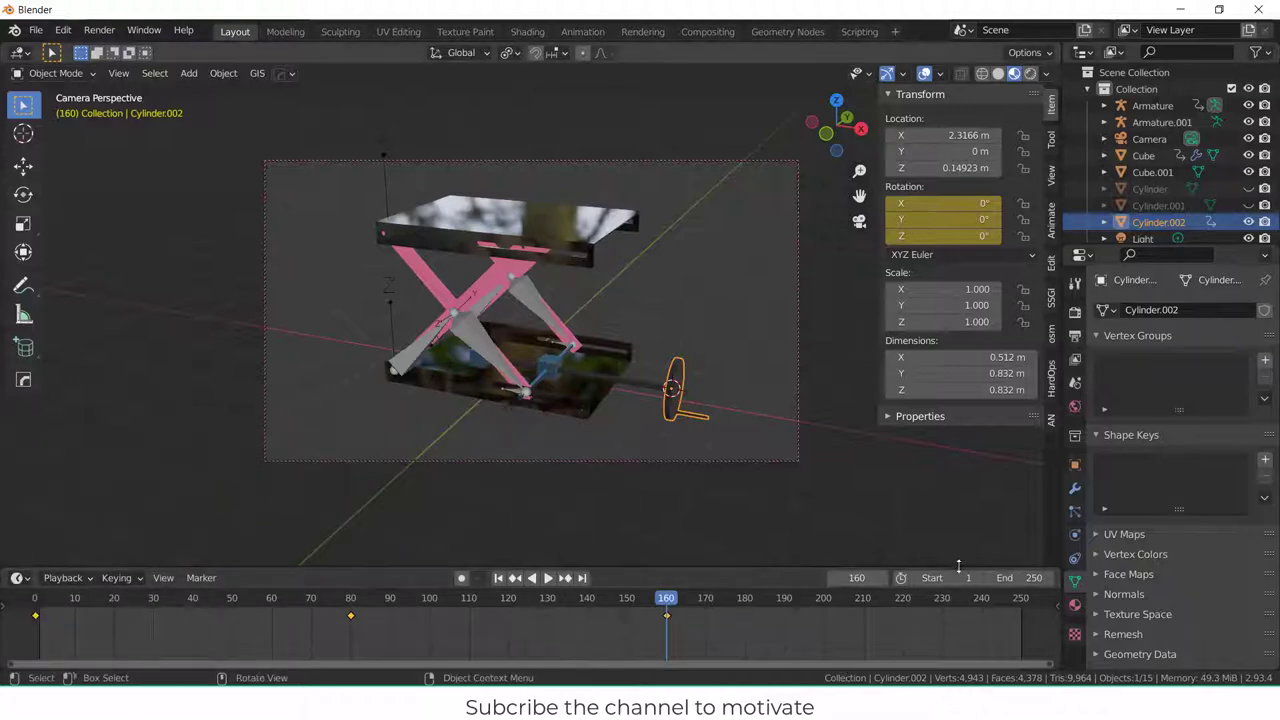
click(1016, 577)
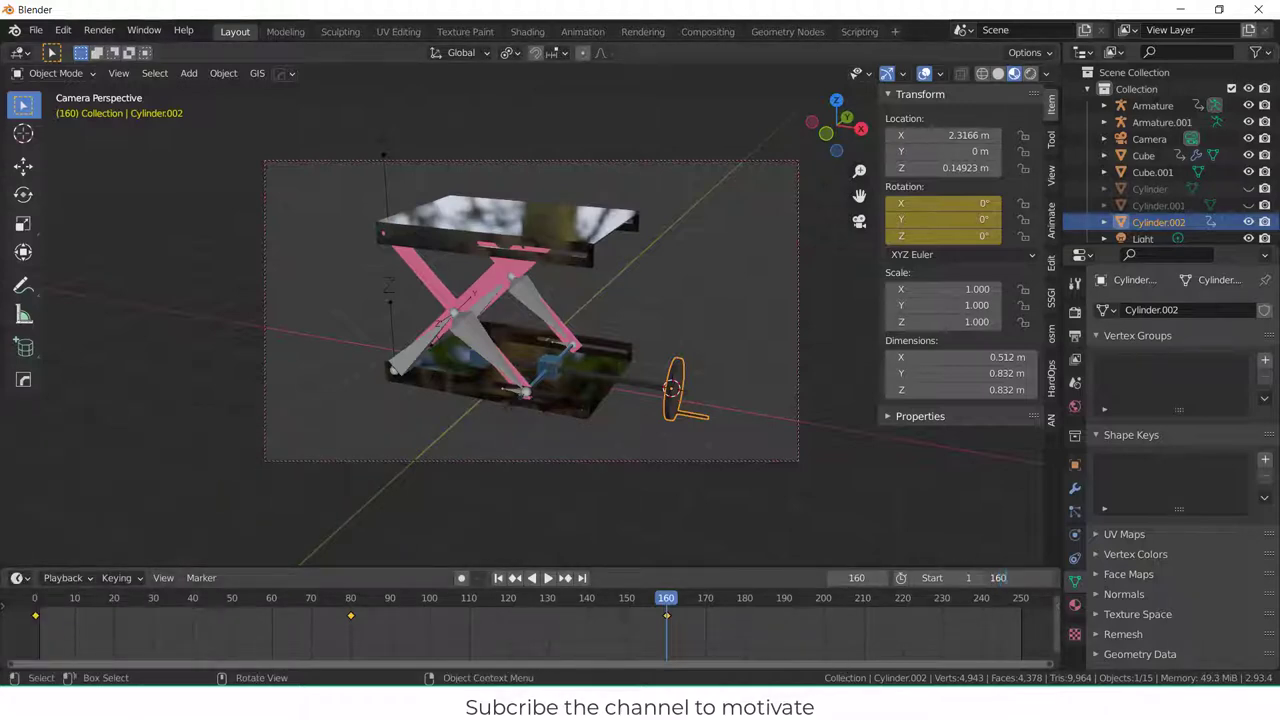
- Set the animation end frame to 160 and play the animation back
text(160)
key(Return)
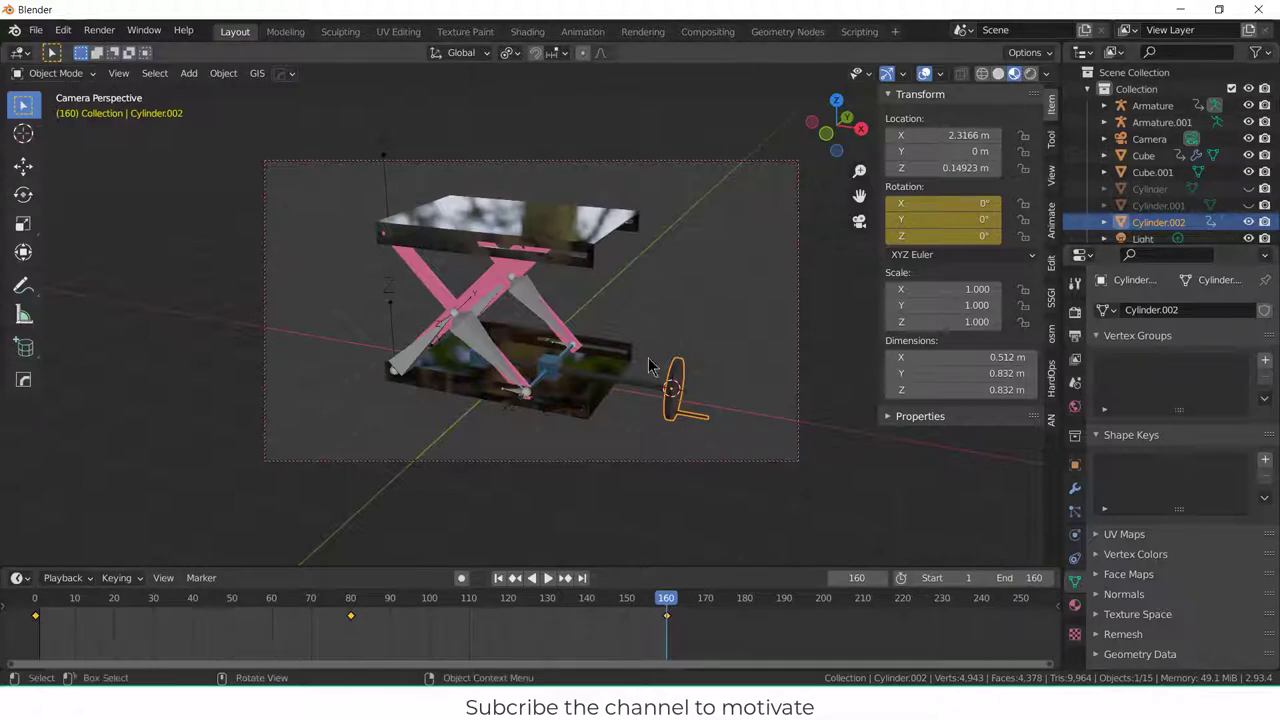
click(548, 578)
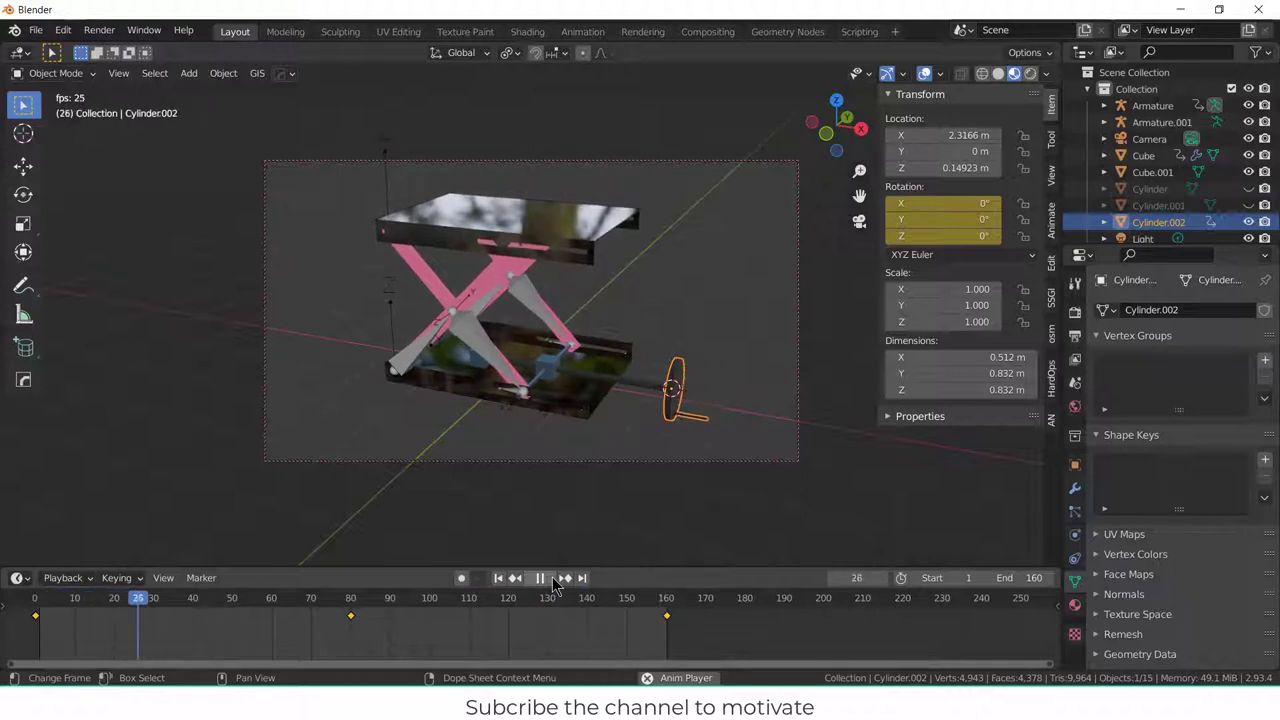
click(542, 579)
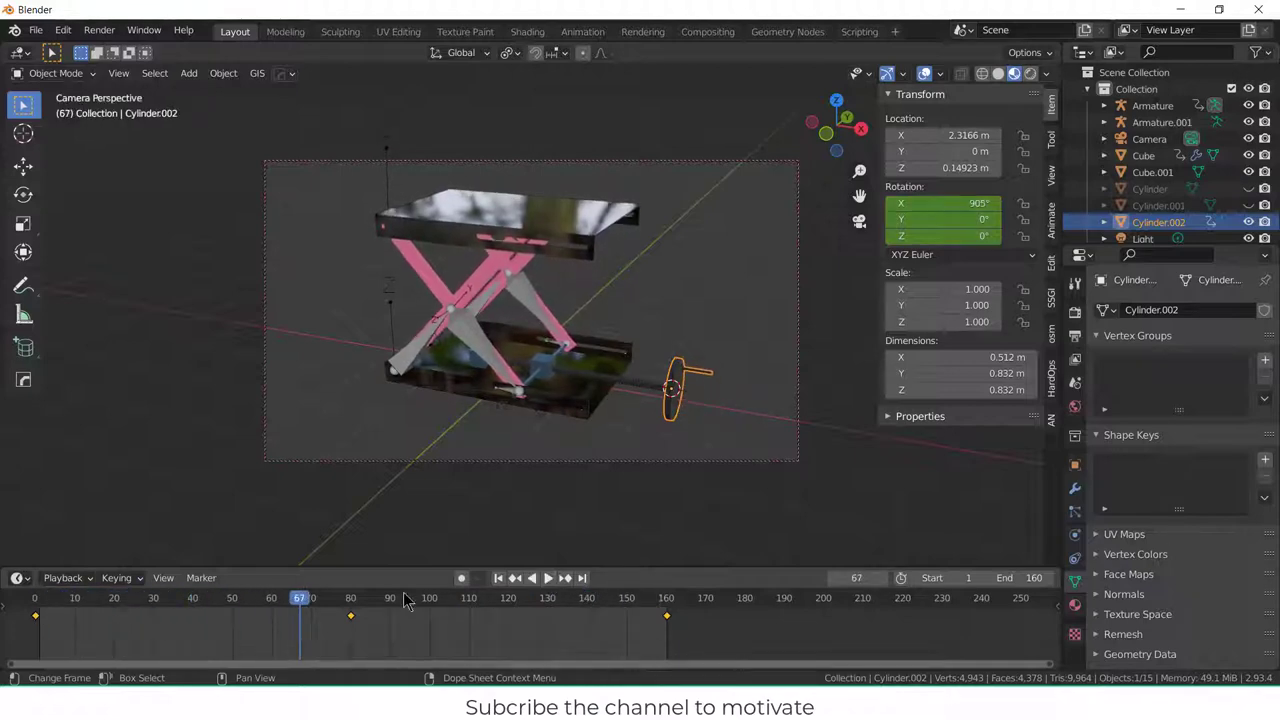
- Rekey the wheel's frame-80 X rotation at 2880° (360*8) and replay from the start
drag(306, 605, 352, 600)
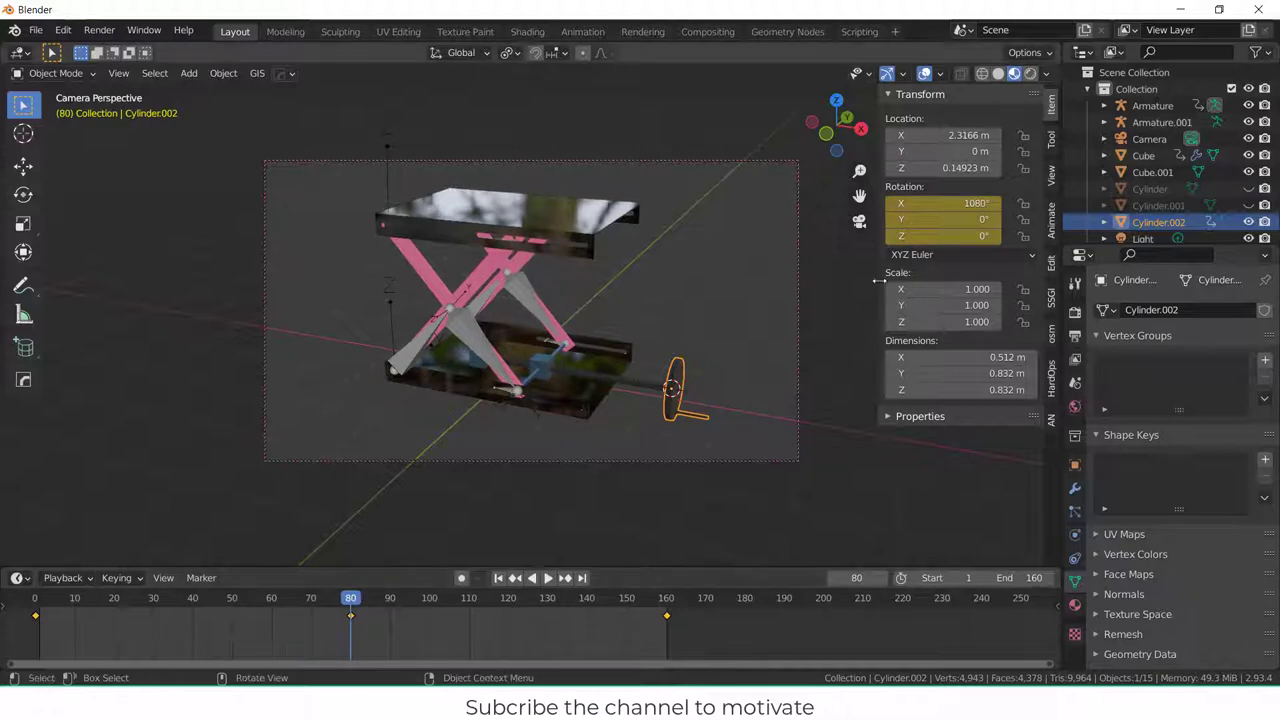
click(942, 203)
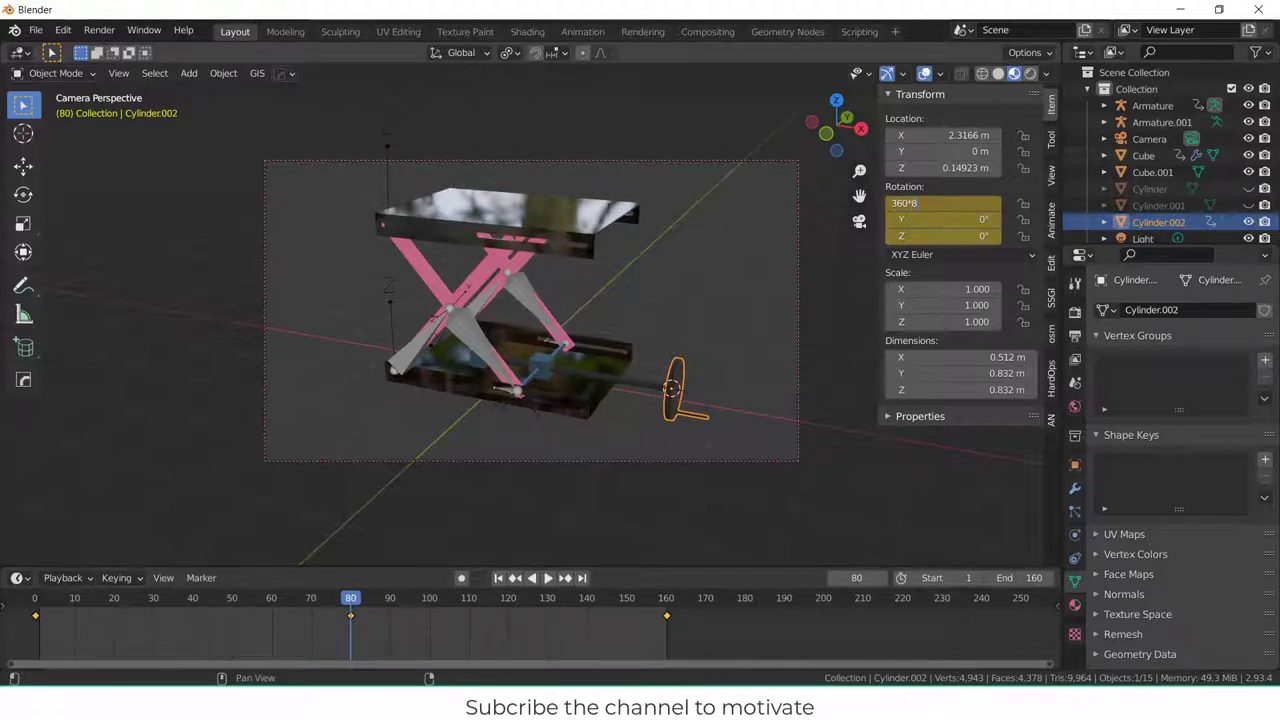
key(Return)
key(i)
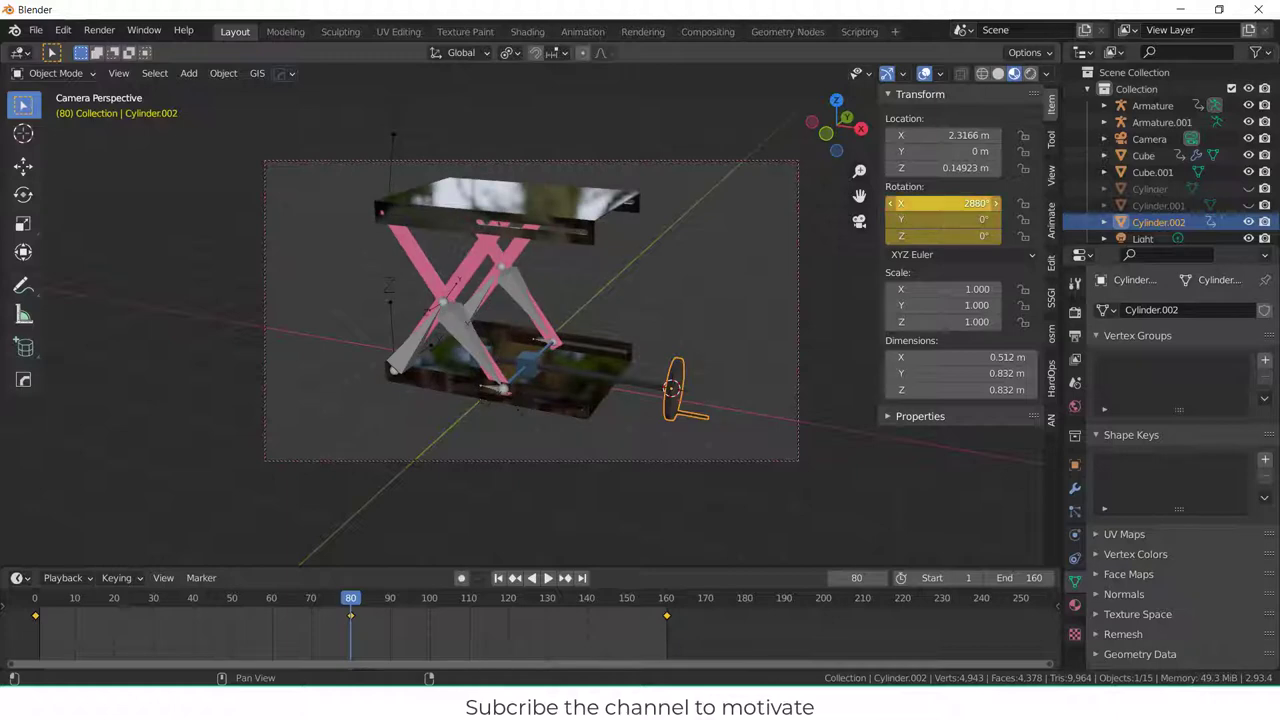
click(515, 579)
click(548, 579)
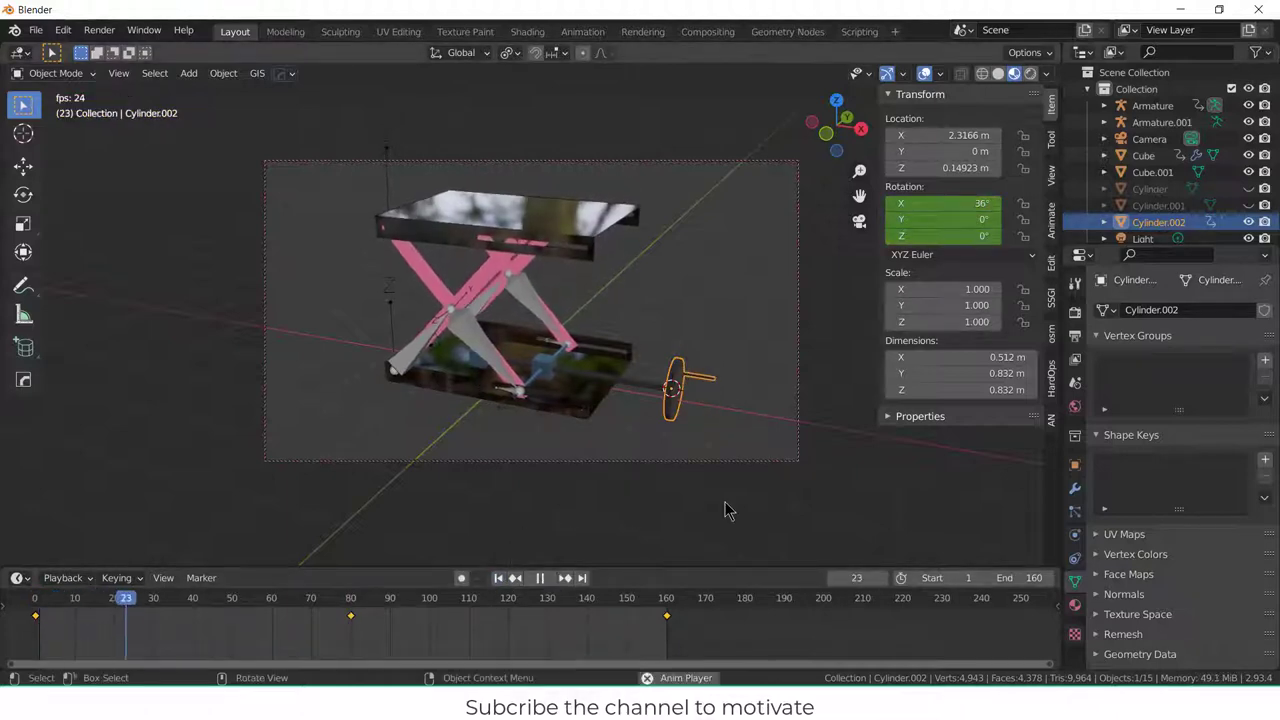